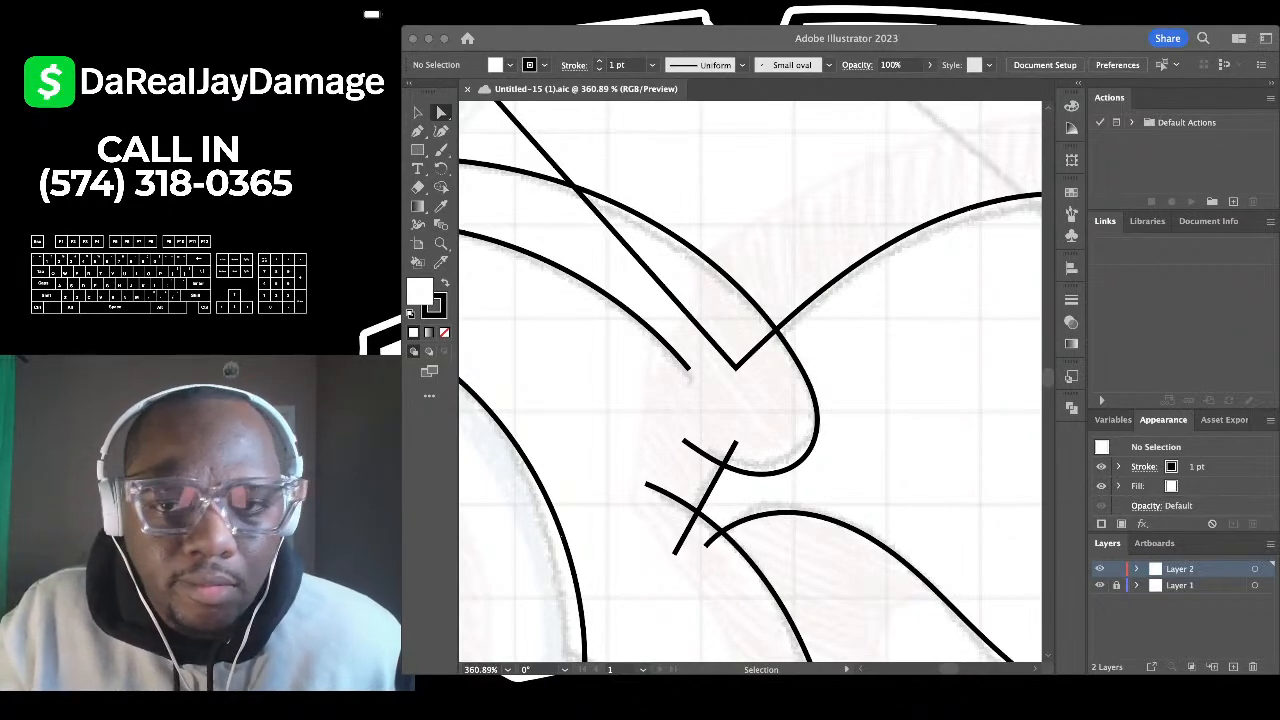
Step: Remove the stray end anchor and its straight segment from the right horn's outline and save the document
click(436, 104)
key(super+Tab)
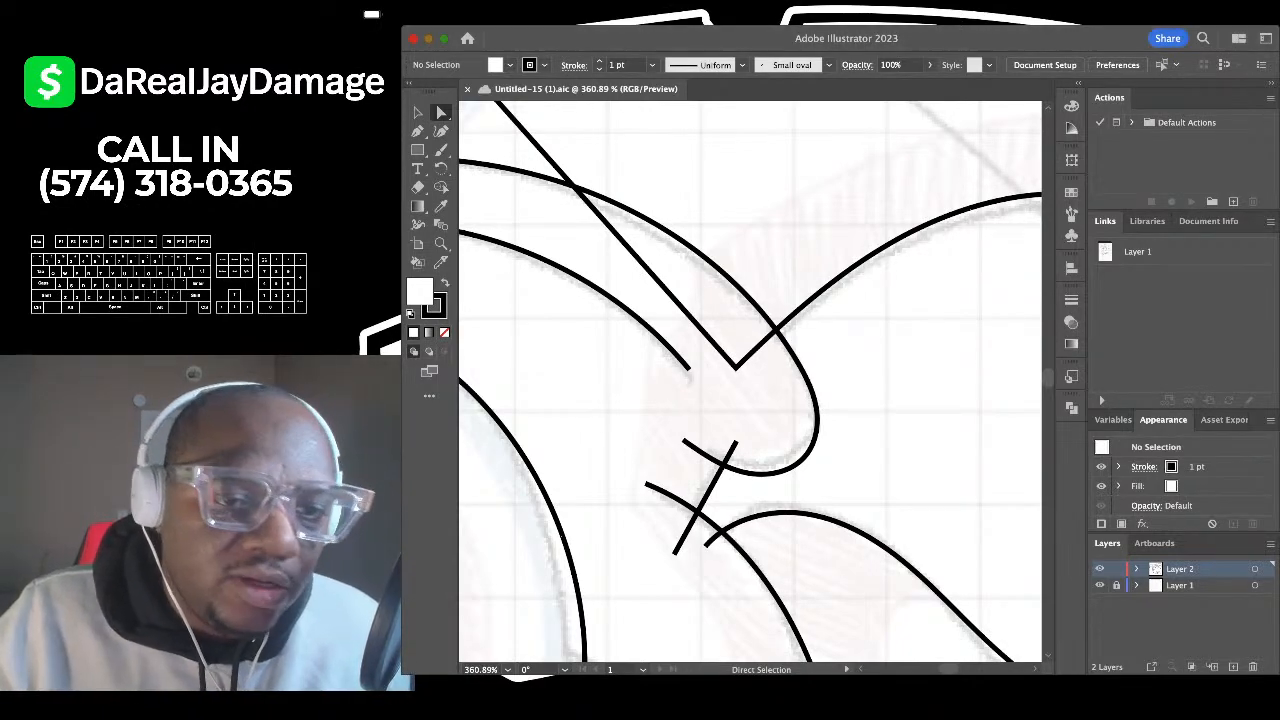
scroll(680, 357, down, 10)
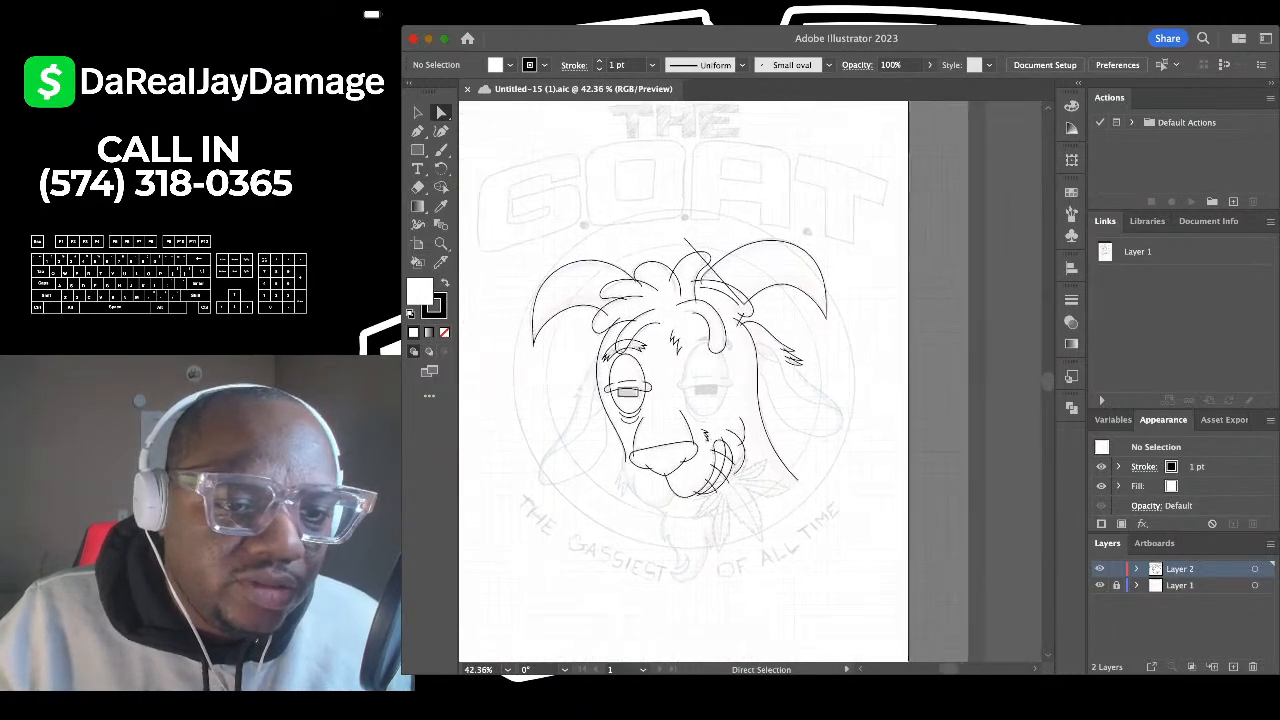
scroll(580, 305, up, 4)
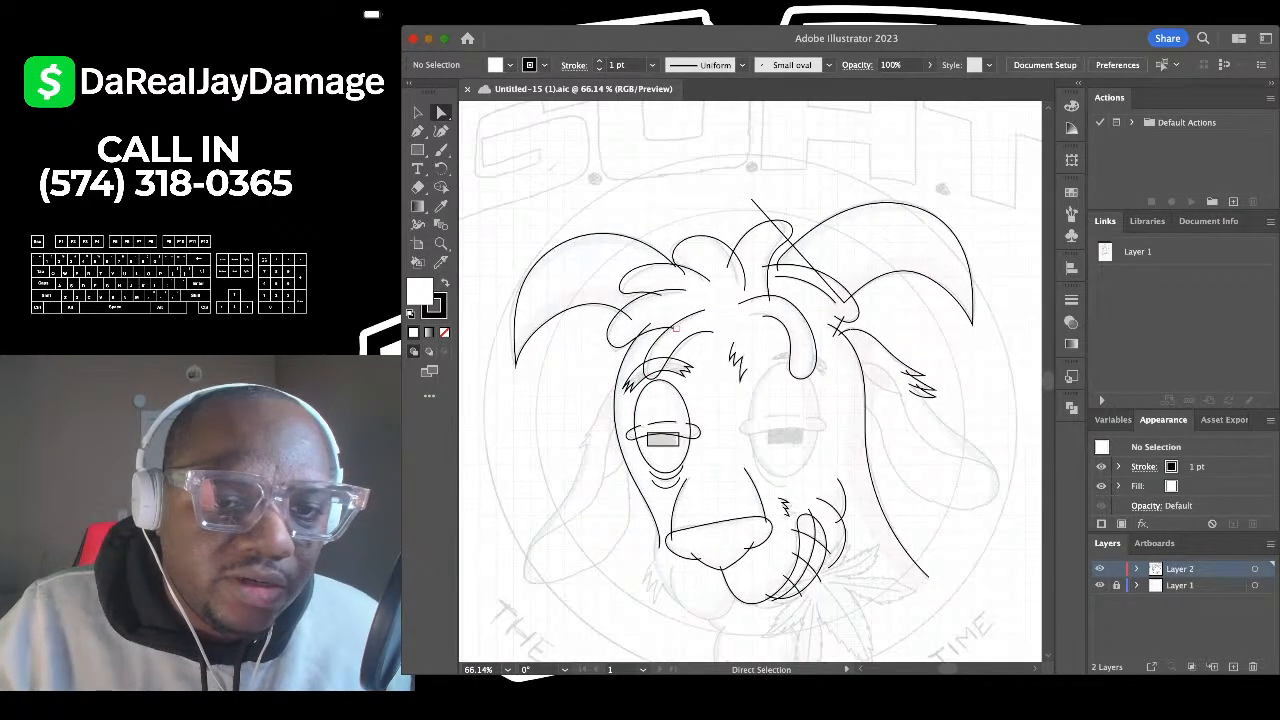
click(751, 199)
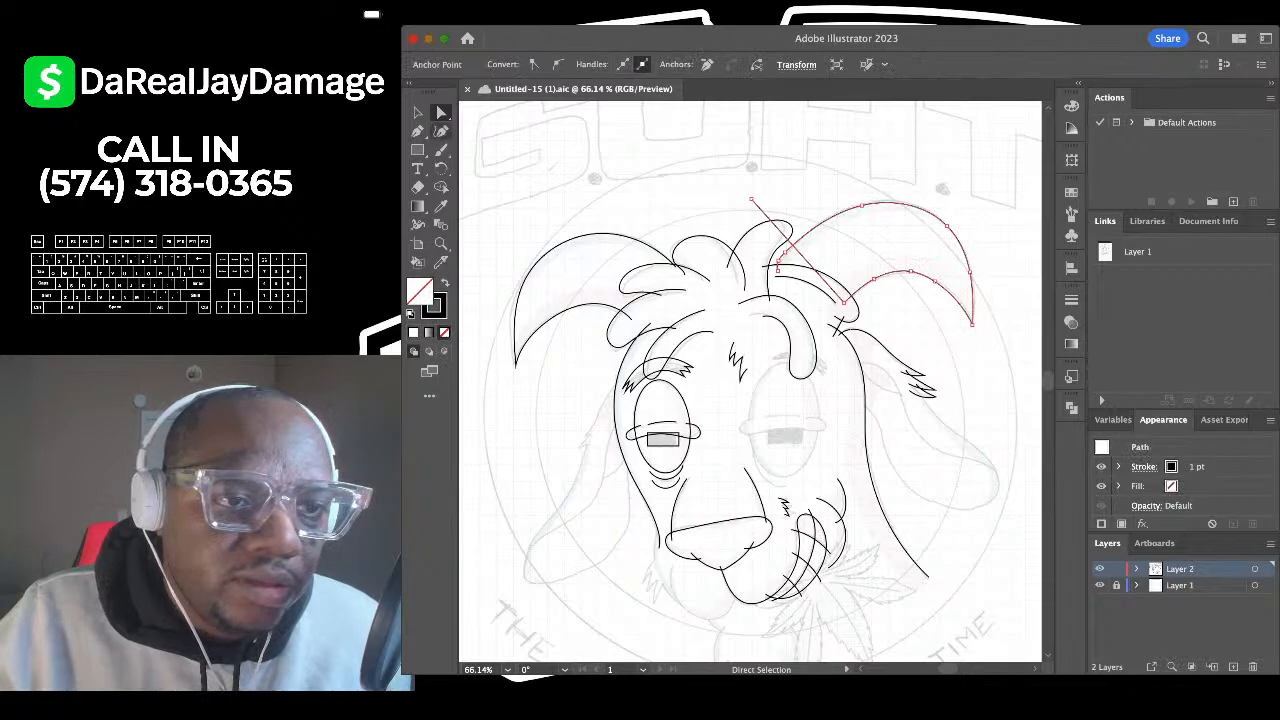
click(441, 131)
drag(751, 199, 756, 203)
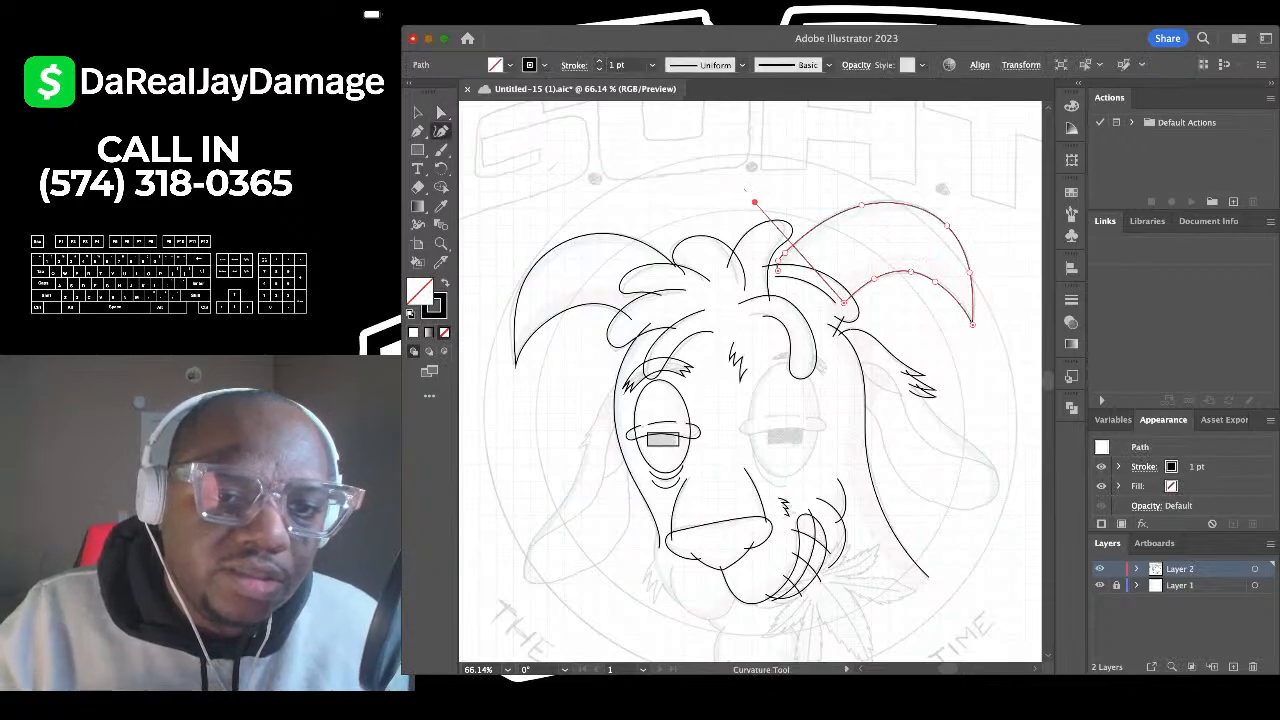
key(Delete)
click(418, 113)
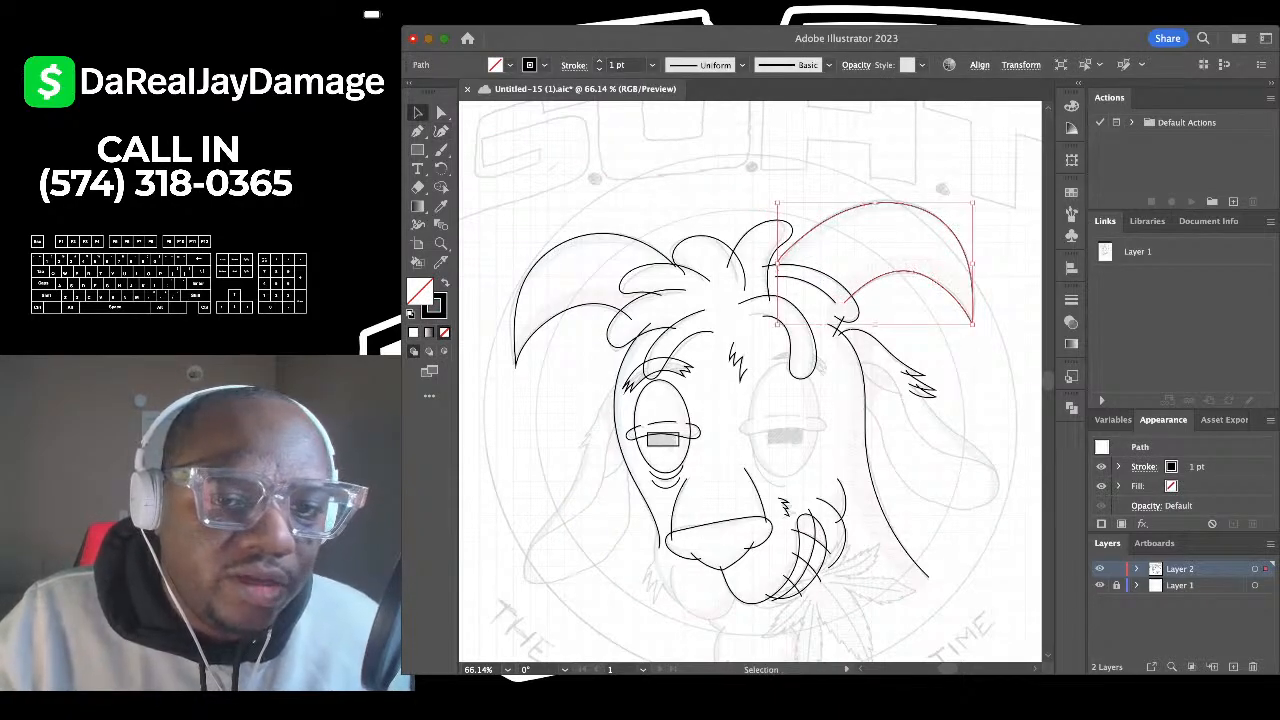
click(597, 195)
scroll(597, 195, down, 1)
scroll(750, 380, down, 1)
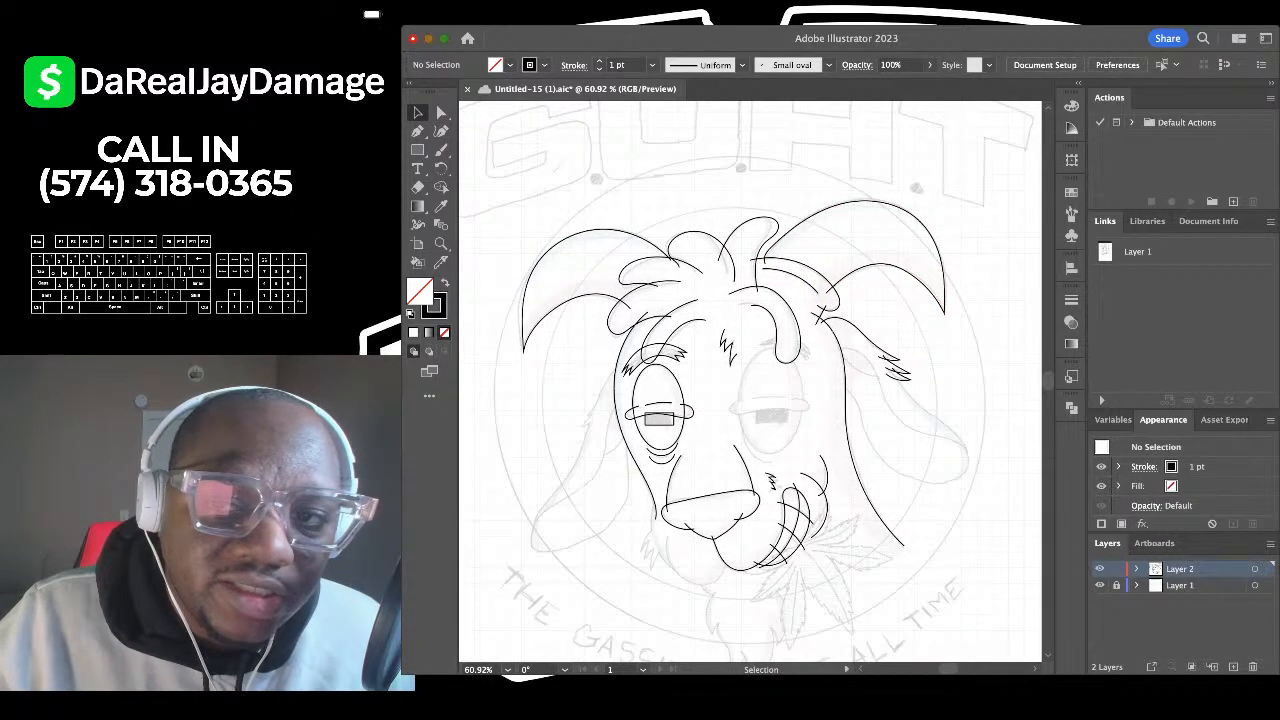
key(super+s)
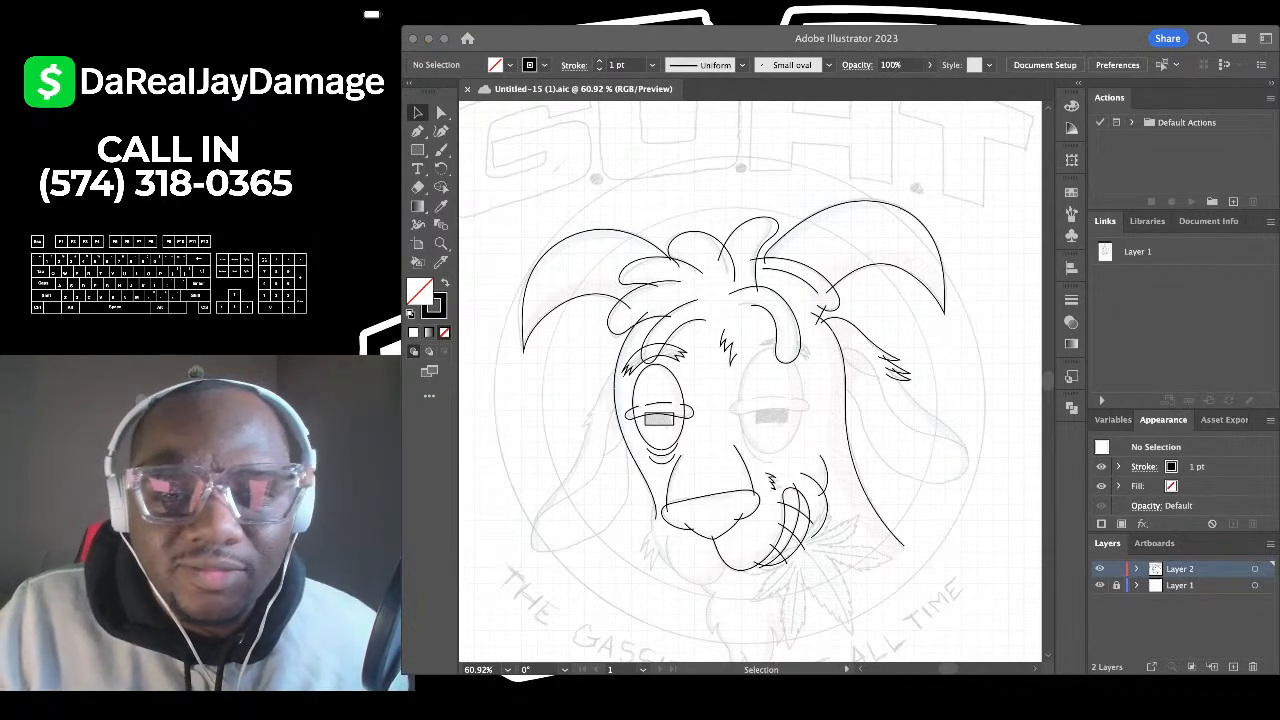
key(super+Tab)
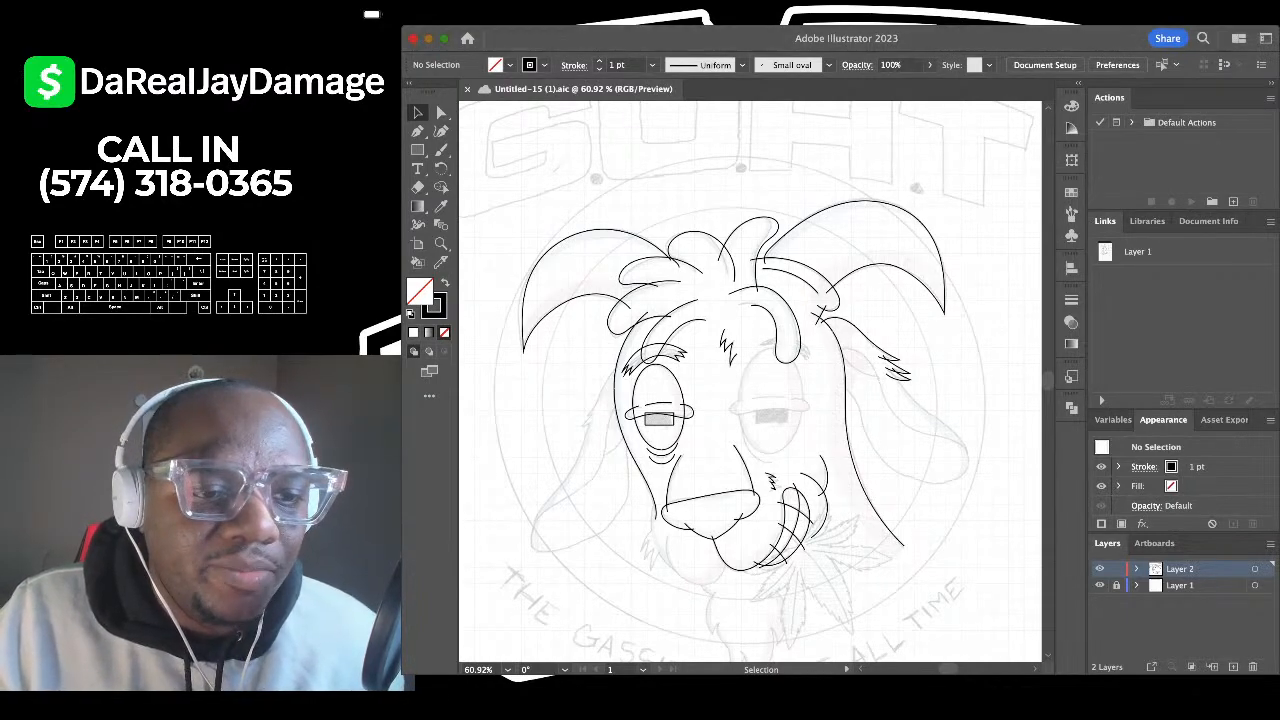
scroll(820, 500, down, 3)
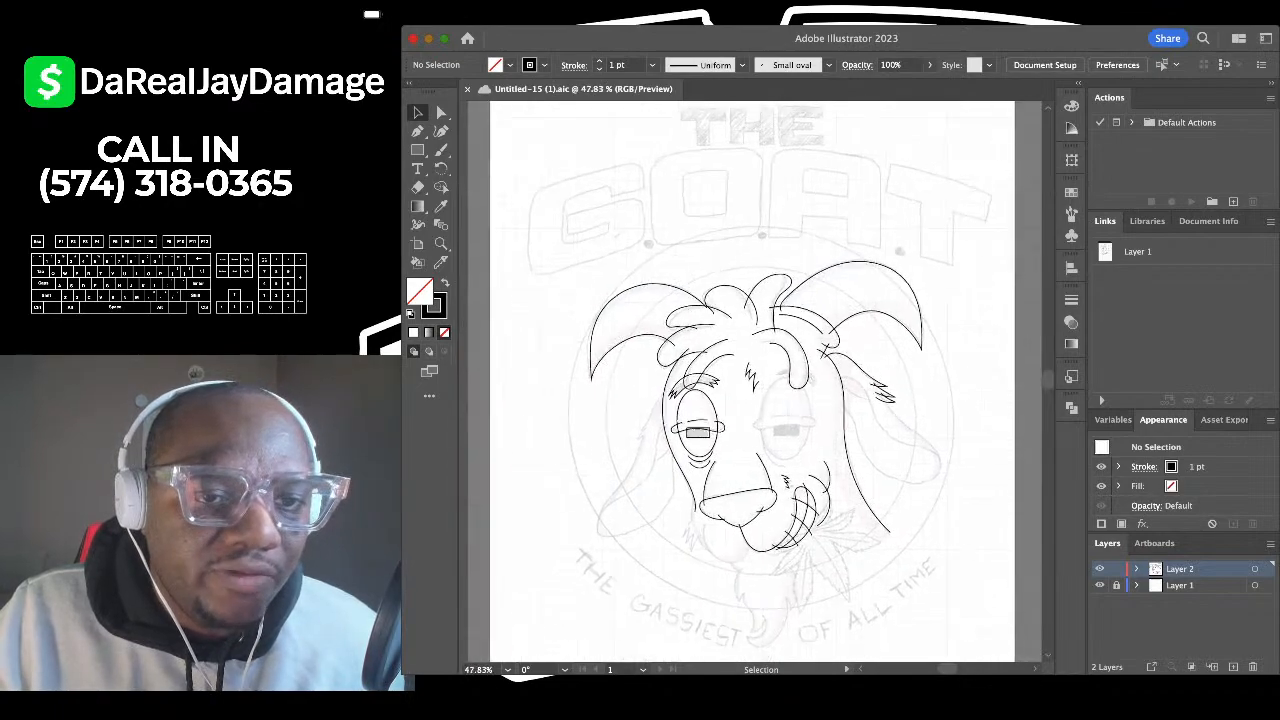
scroll(820, 500, up, 3)
scroll(820, 500, down, 1)
scroll(750, 380, down, 2)
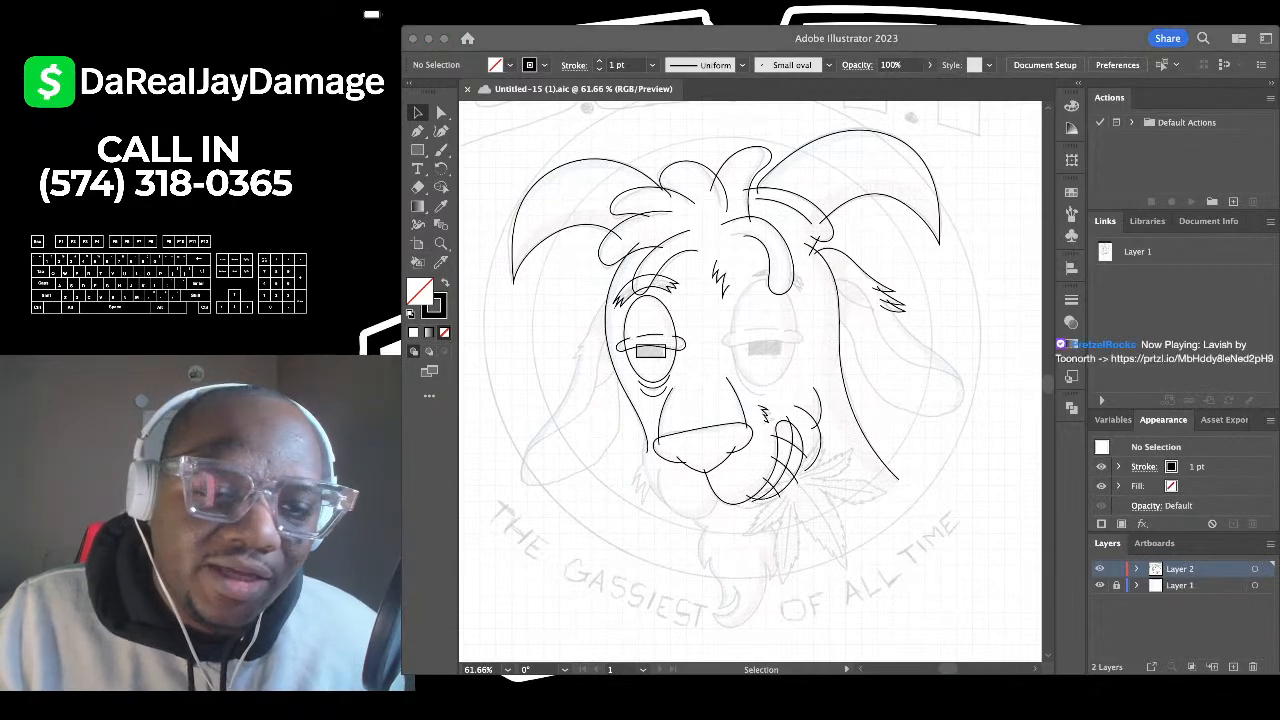
scroll(618, 460, down, 1)
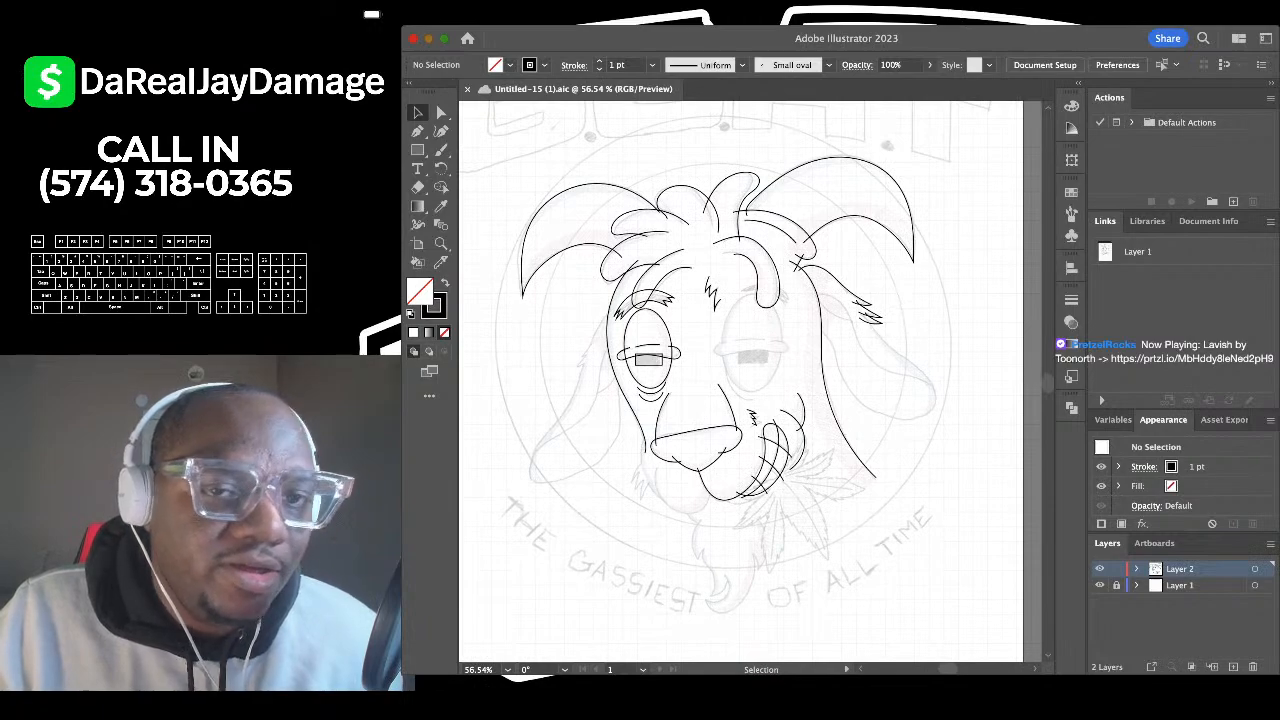
scroll(856, 603, down, 1)
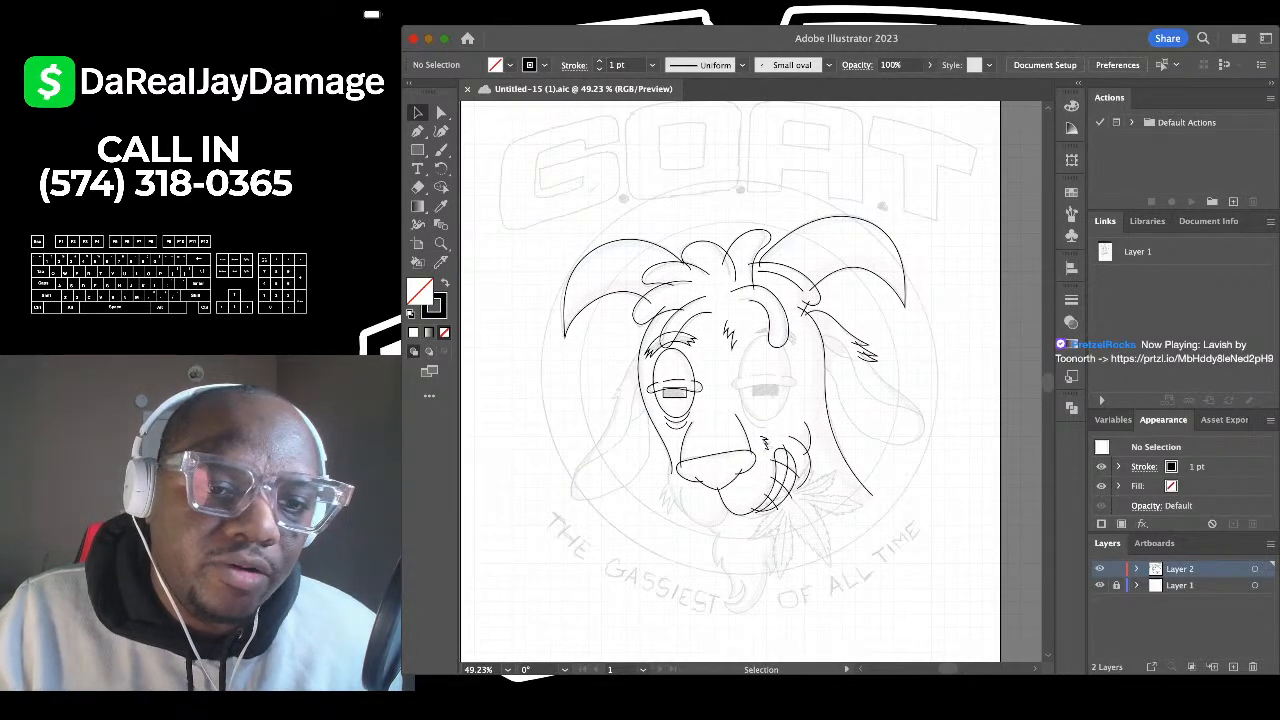
scroll(778, 348, up, 1)
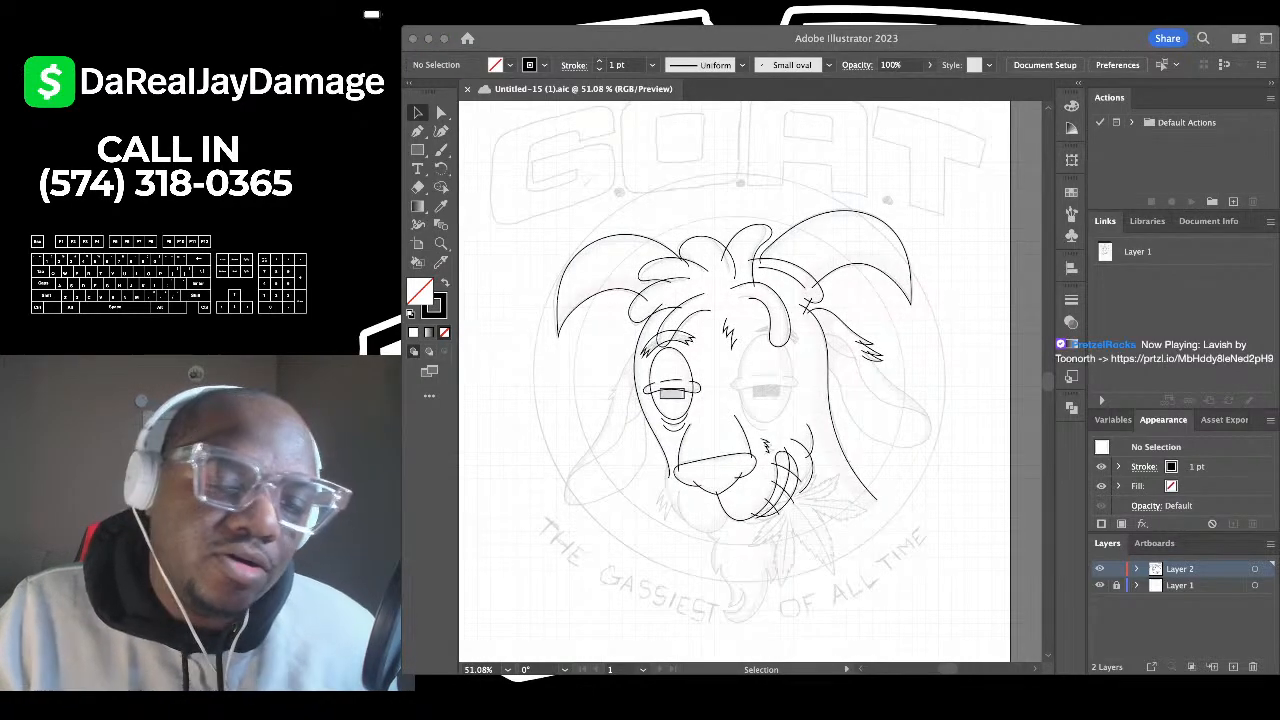
key(super+Tab)
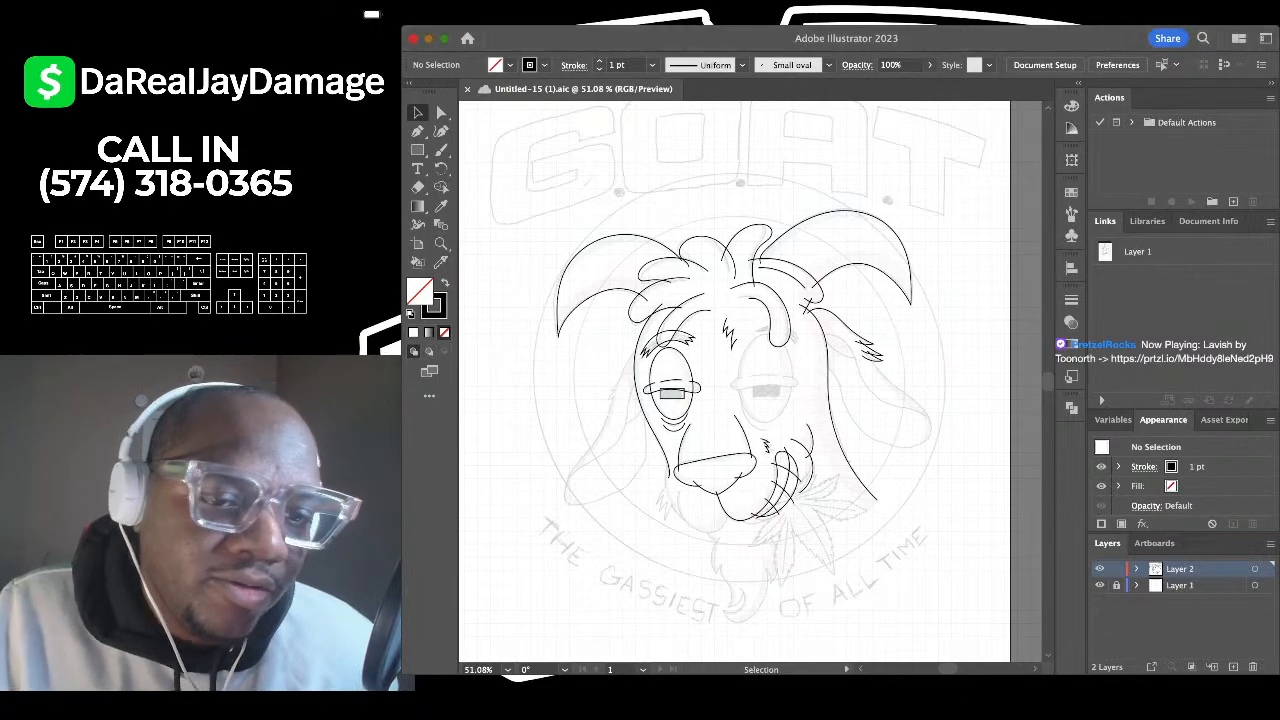
scroll(630, 320, down, 1)
scroll(630, 320, up, 4)
scroll(630, 320, down, 3)
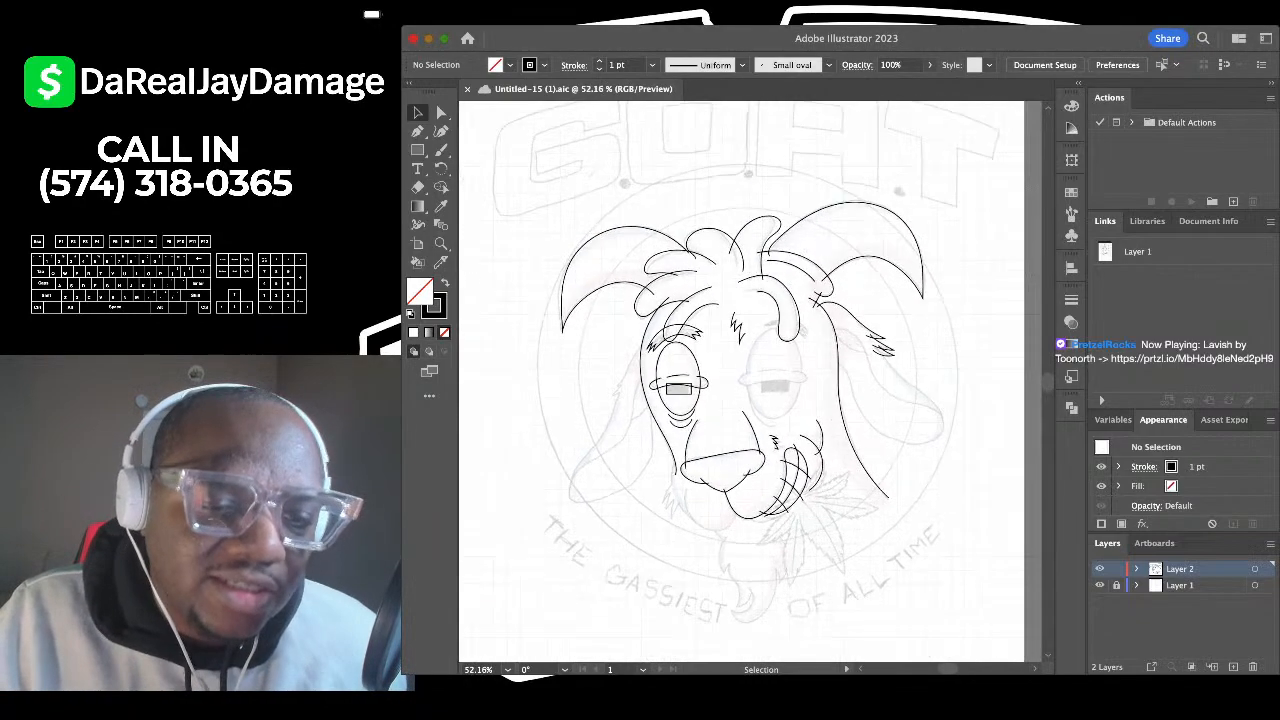
scroll(620, 330, down, 2)
scroll(620, 330, up, 2)
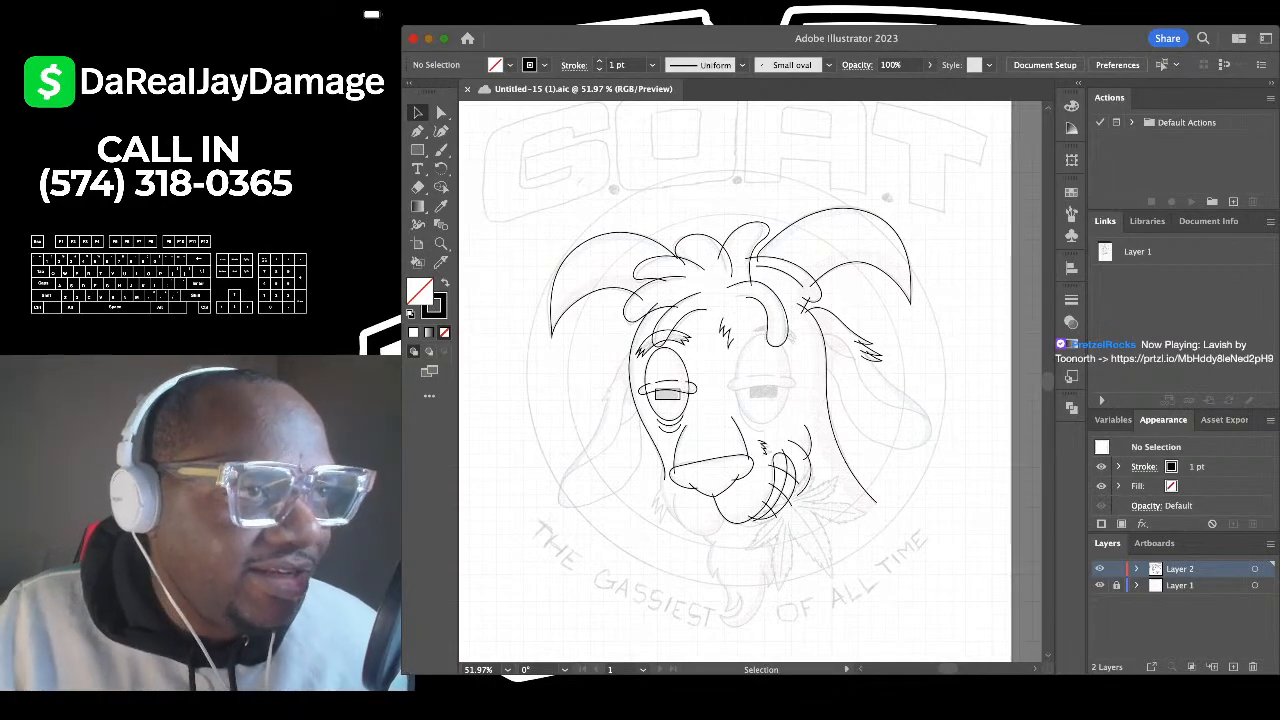
scroll(740, 380, down, 1)
scroll(740, 380, up, 2)
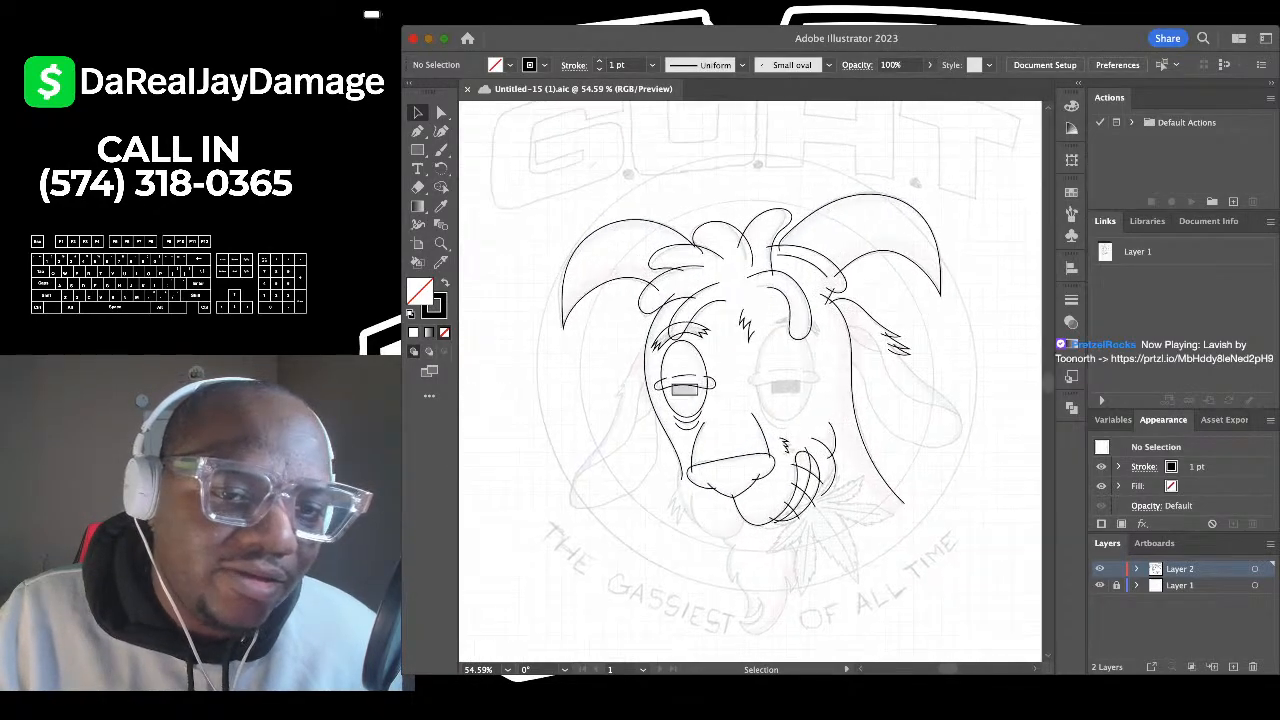
scroll(750, 380, up, 2)
scroll(750, 380, up, 2)
scroll(750, 380, down, 1)
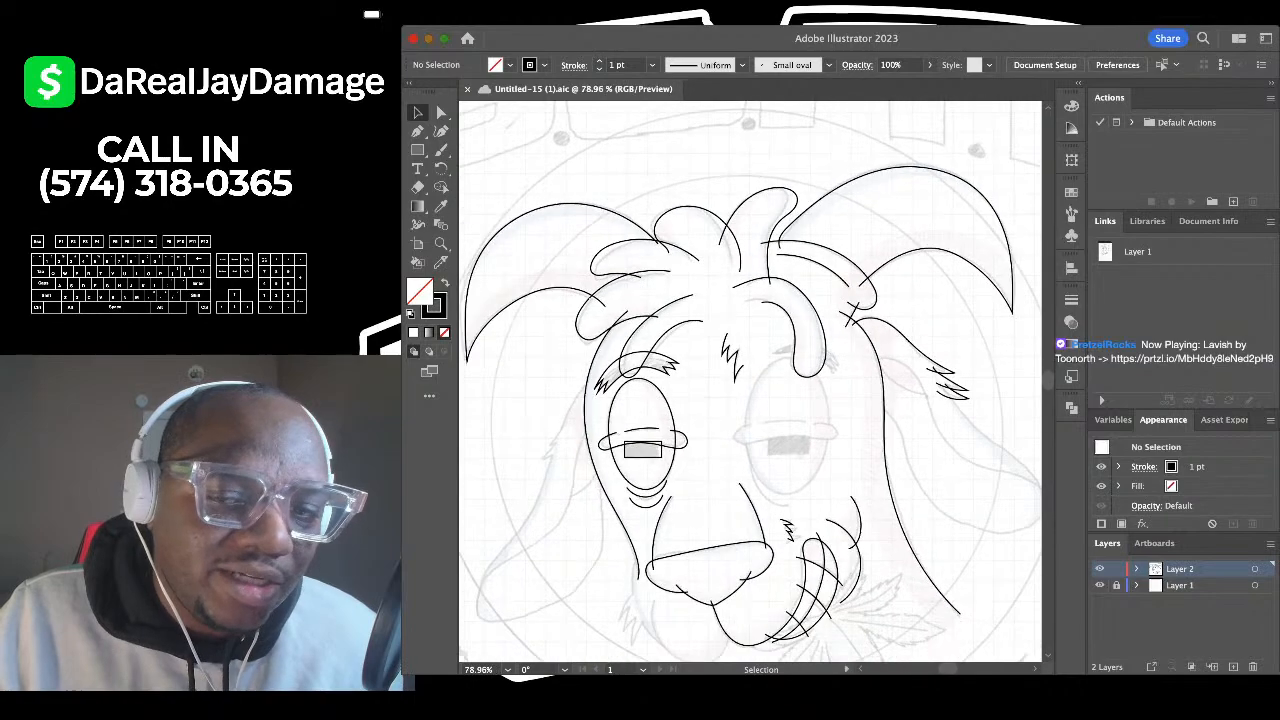
key(super+Tab)
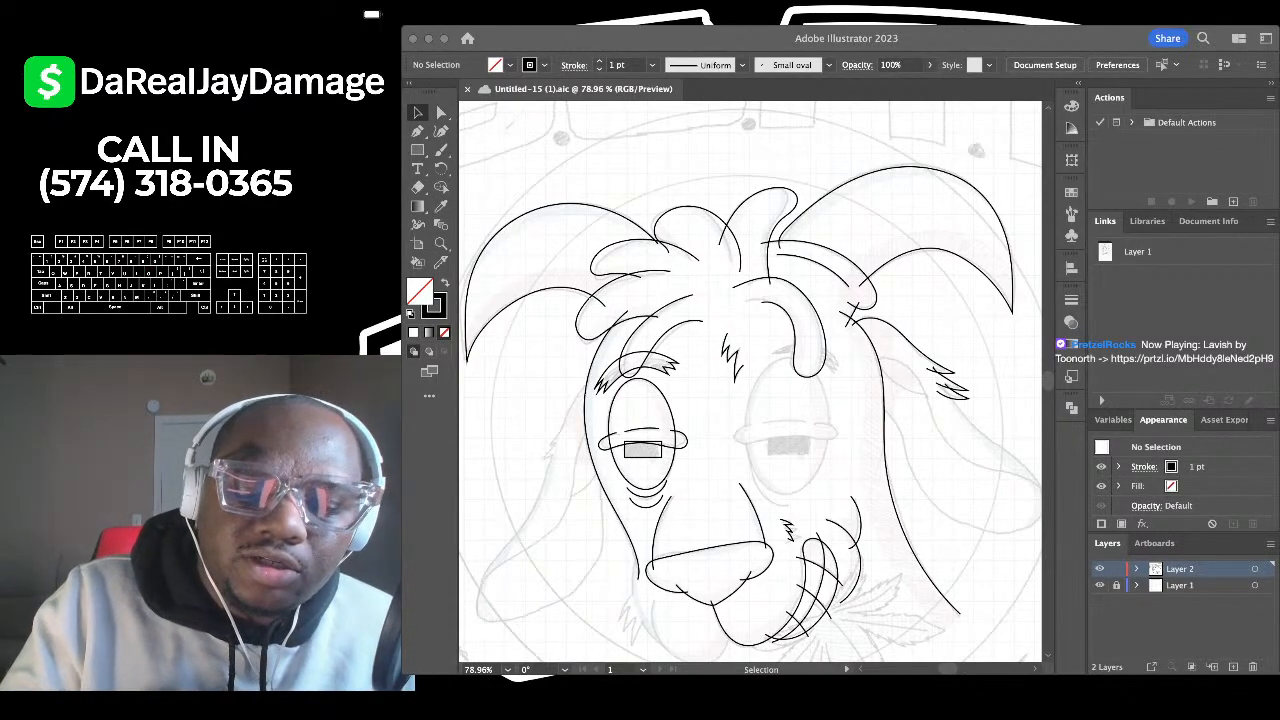
key(Return)
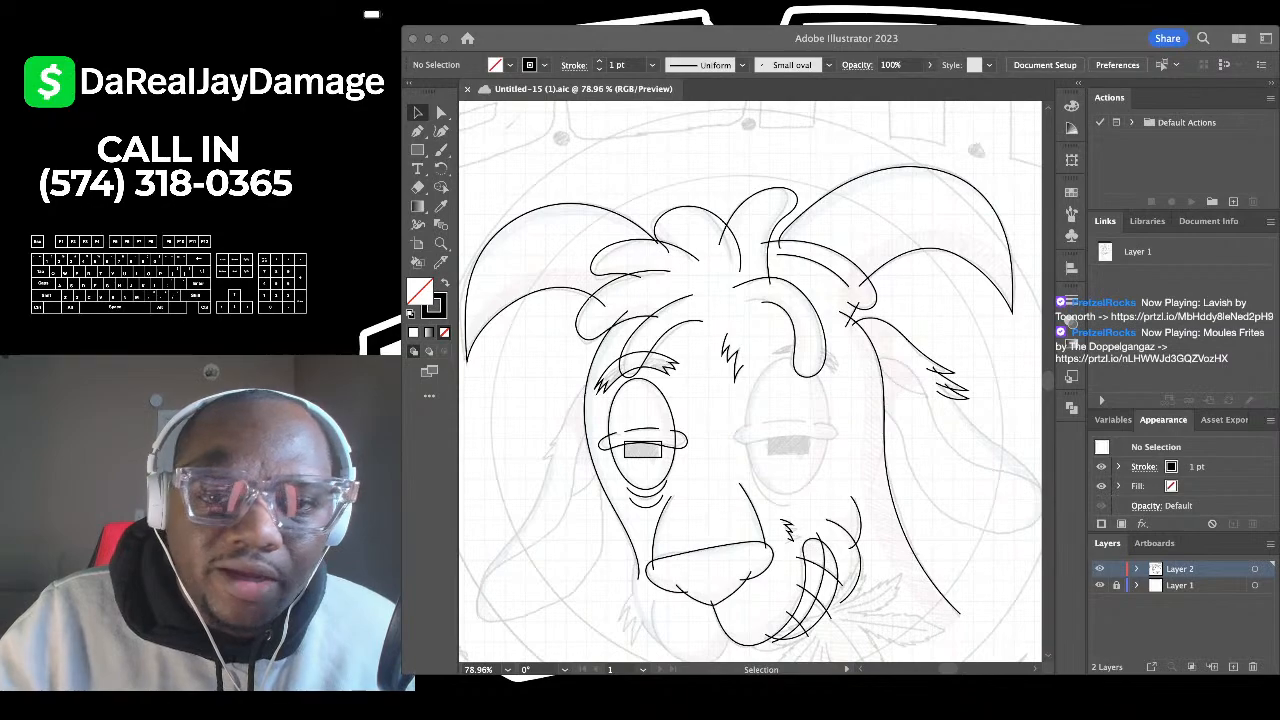
key(super+Tab)
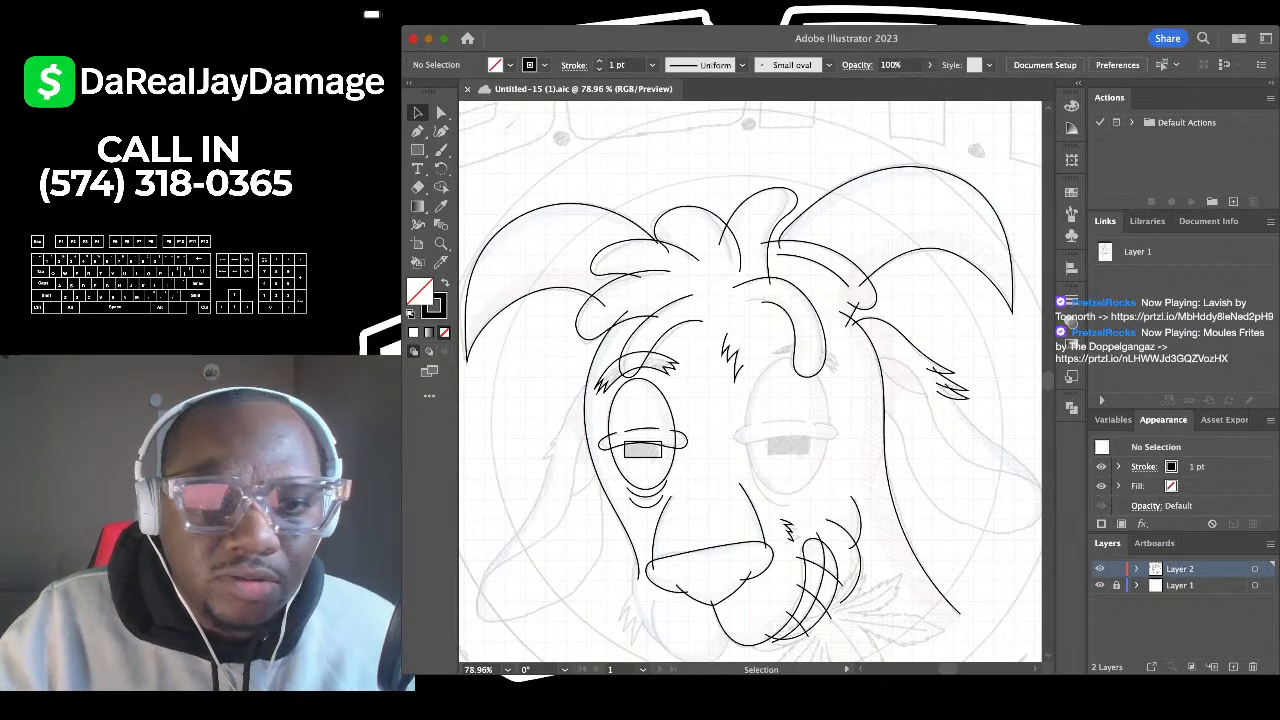
Step: Trace the upper outer edge of the left ear with the Curvature tool, from the head outline down to the fur tufts
scroll(618, 410, down, 4)
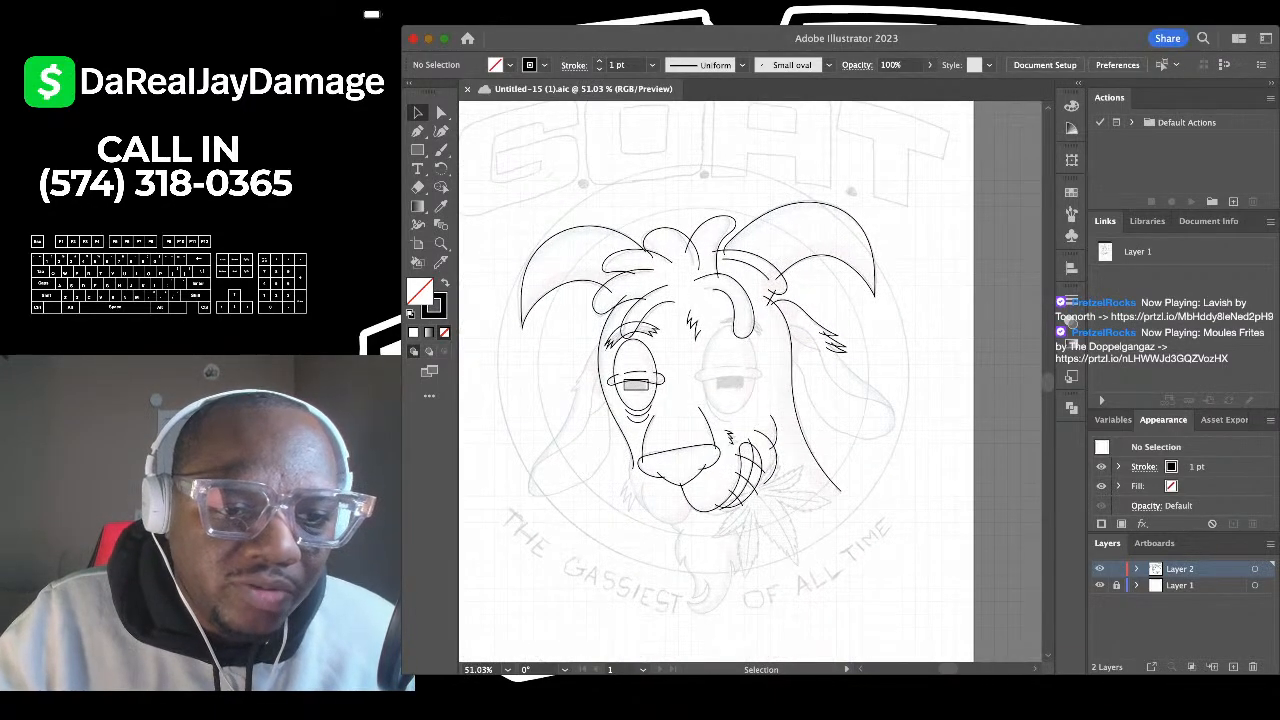
scroll(630, 340, down, 3)
scroll(630, 260, up, 4)
click(441, 131)
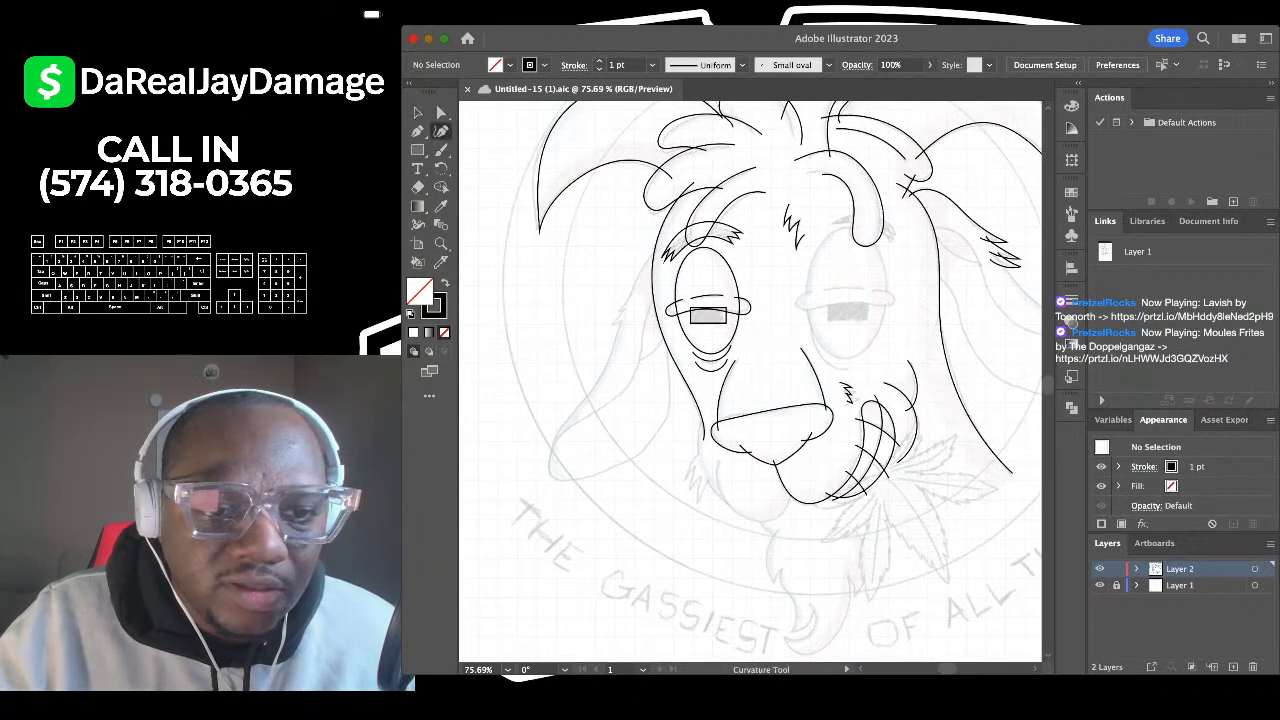
scroll(604, 298, up, 5)
scroll(699, 226, up, 2)
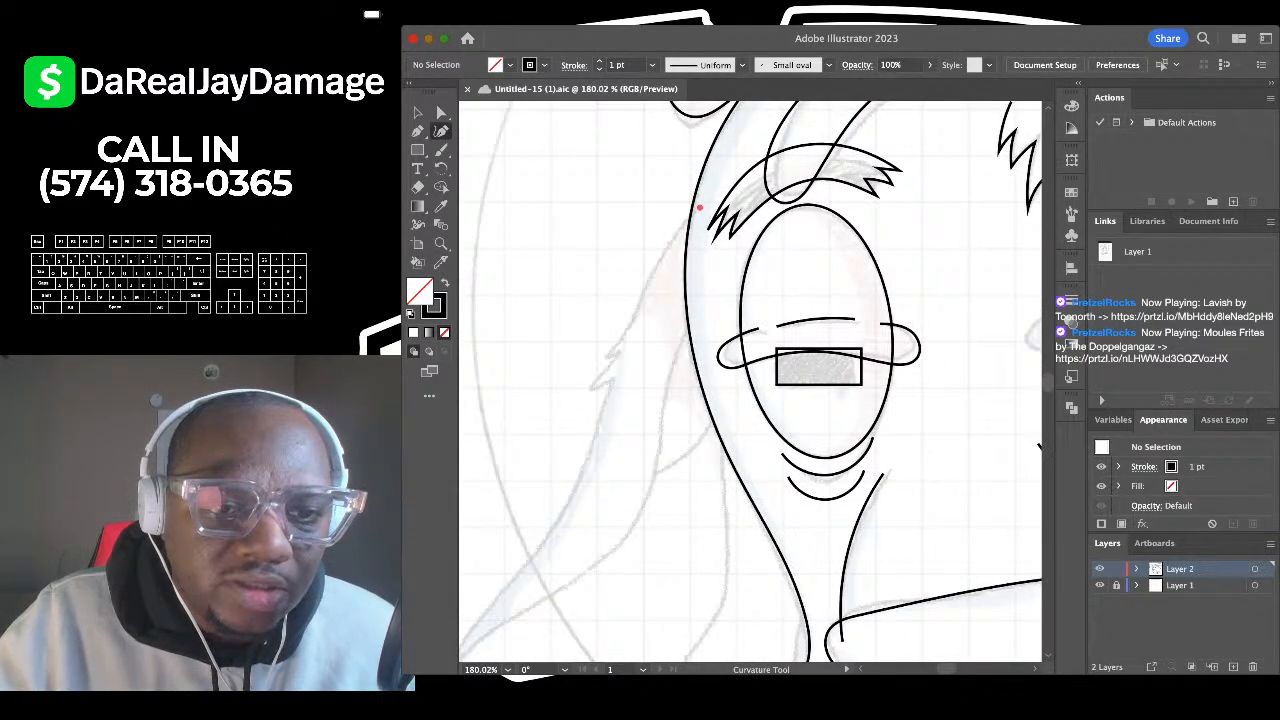
click(700, 207)
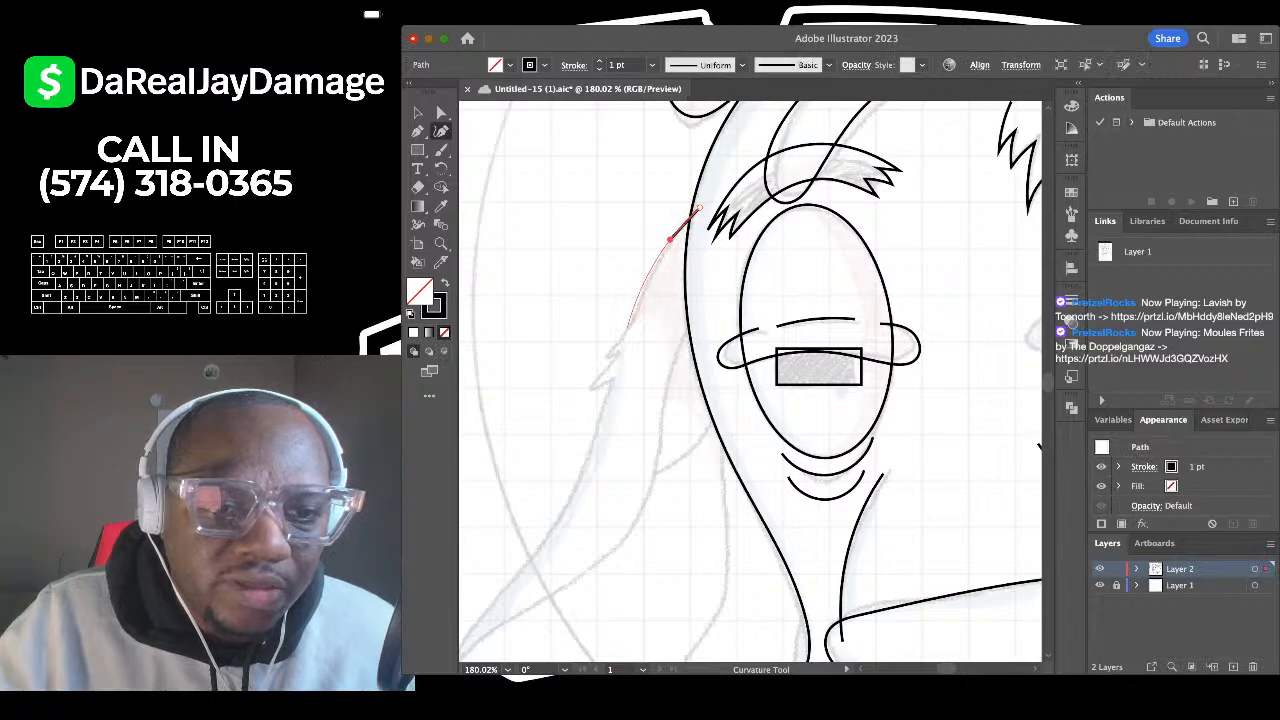
click(632, 322)
click(603, 353)
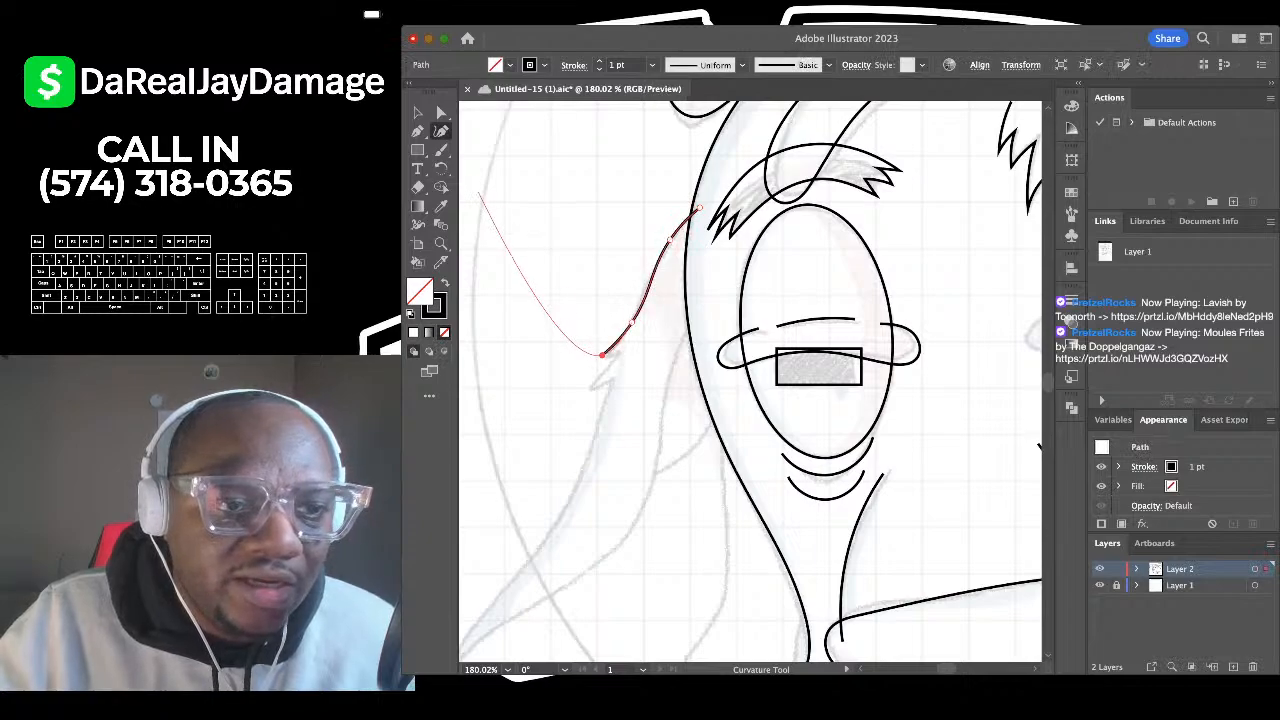
Step: Continue the left ear path with the Pen tool as two jagged fur points following the sketch, and save the document
key(p)
scroll(590, 292, up, 4)
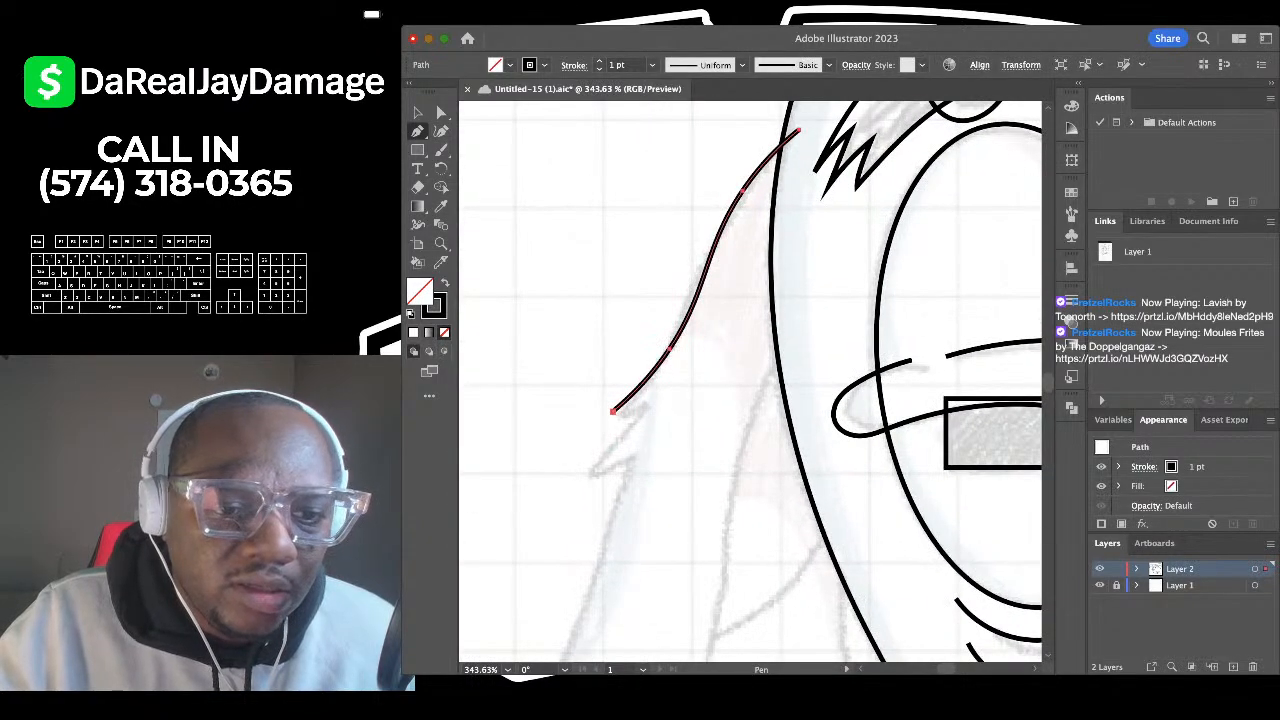
click(613, 411)
click(650, 405)
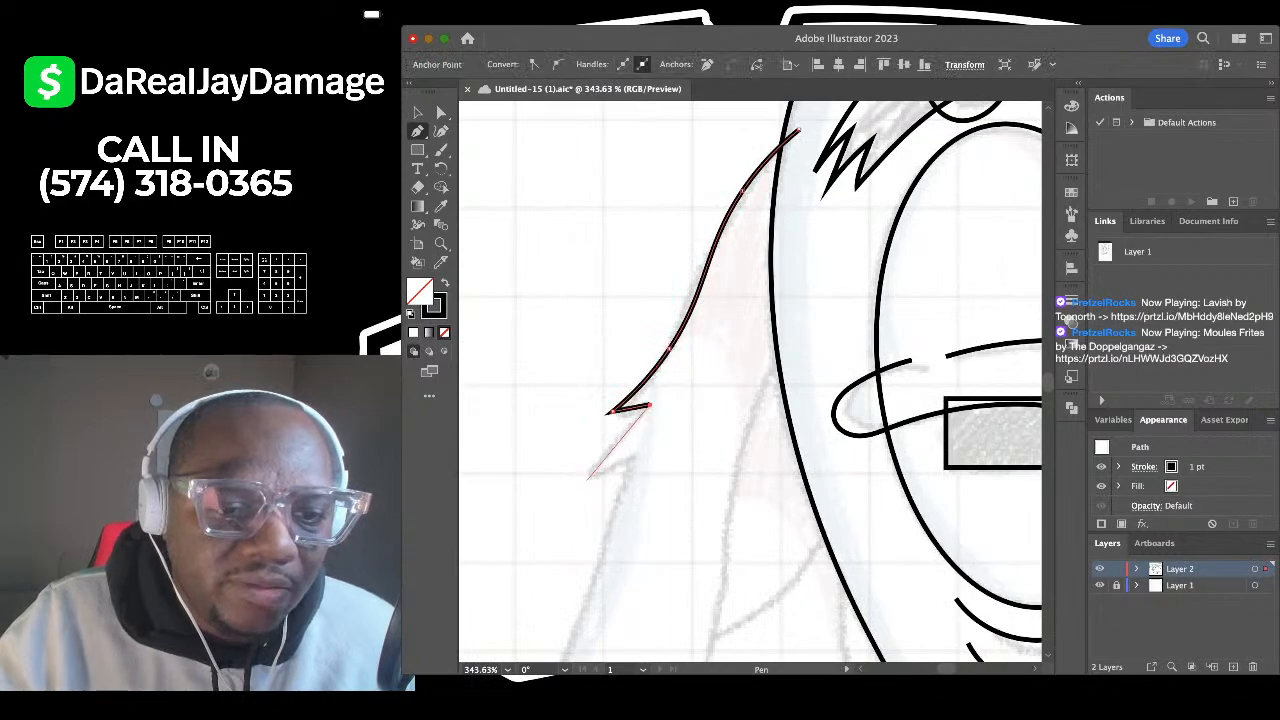
click(587, 481)
click(634, 457)
scroll(633, 457, down, 5)
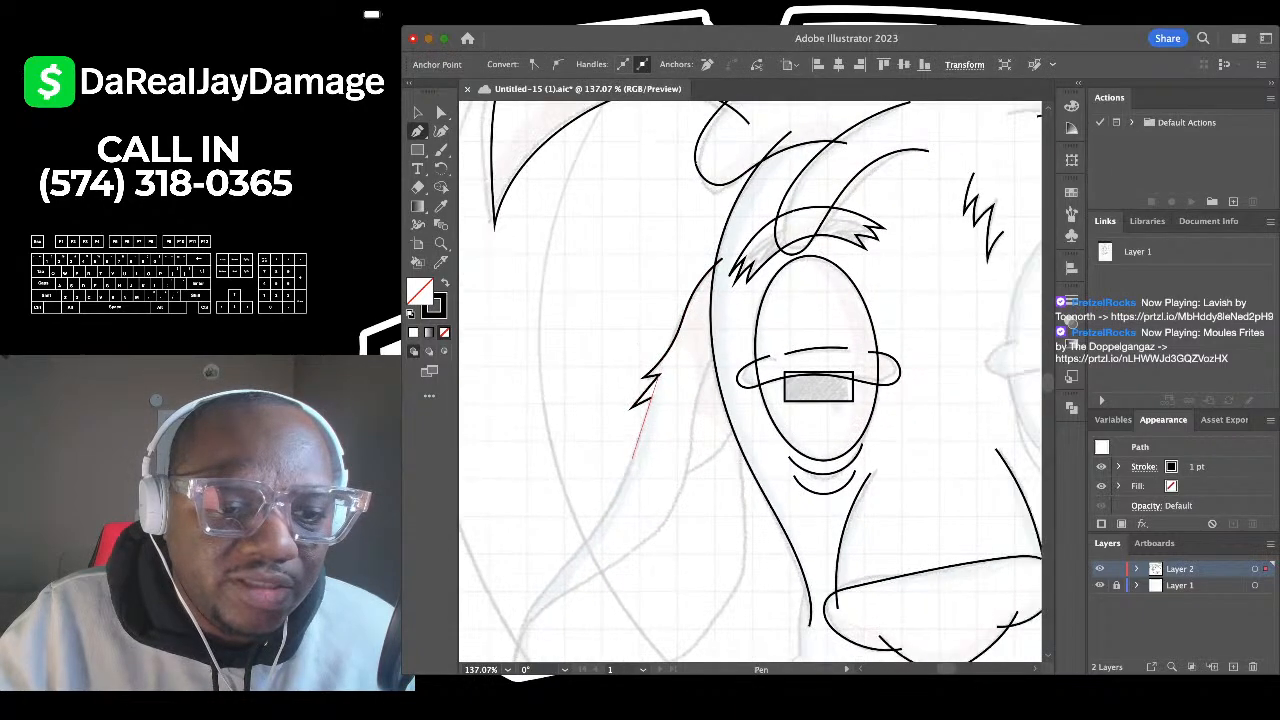
scroll(635, 410, down, 2)
scroll(633, 430, down, 2)
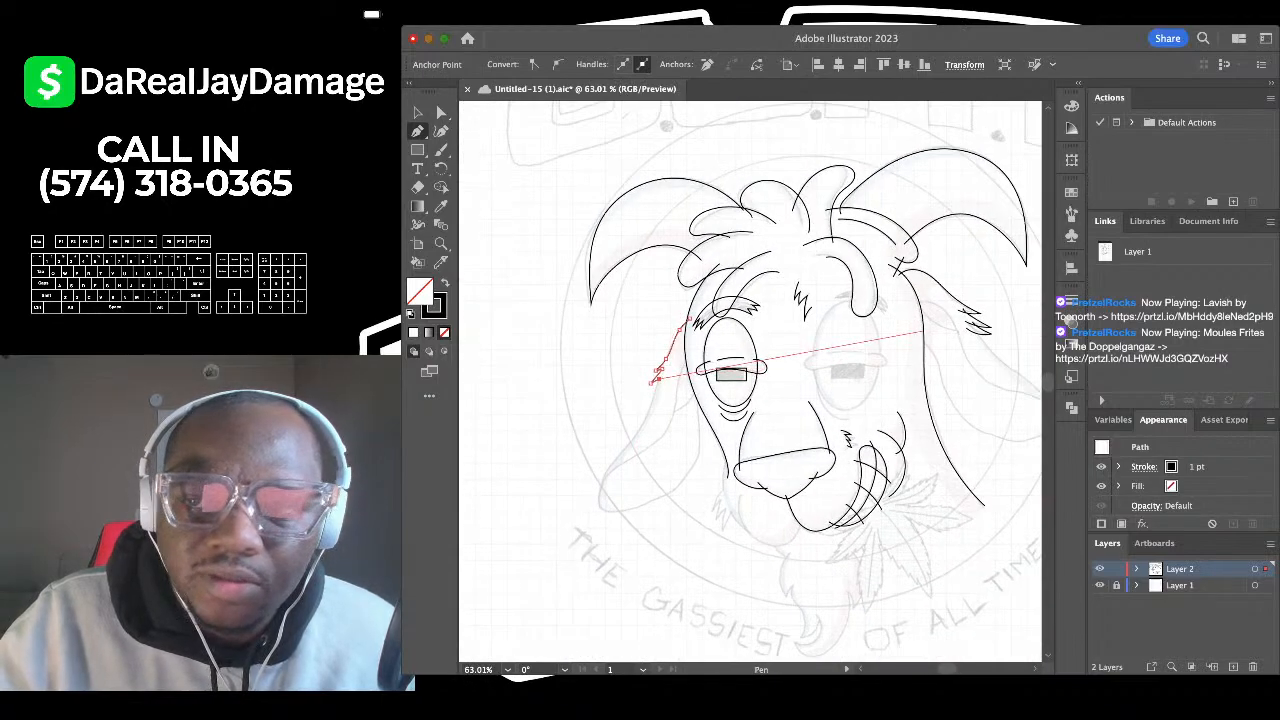
key(super+s)
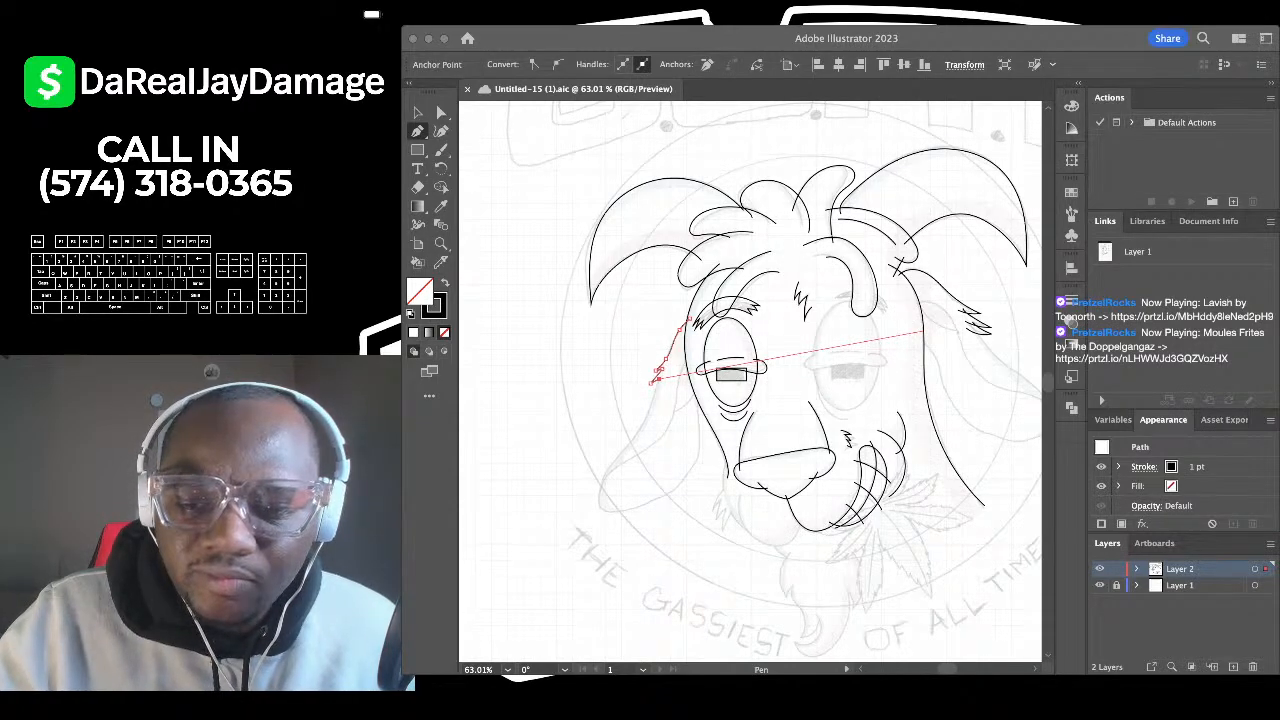
Step: Extend the left ear path from the fur tufts around the ear's lower tip and back up to the head outline
click(720, 372)
scroll(718, 381, down, 3)
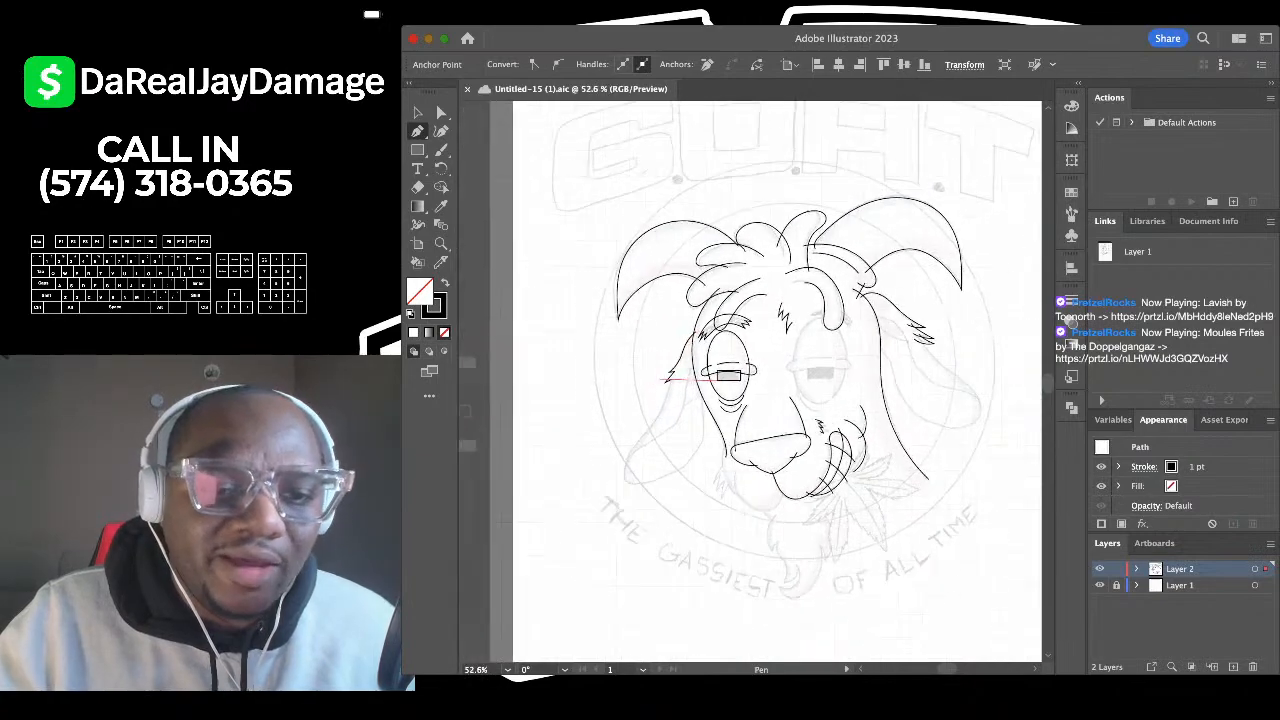
scroll(717, 381, up, 5)
scroll(716, 380, down, 2)
scroll(716, 380, up, 3)
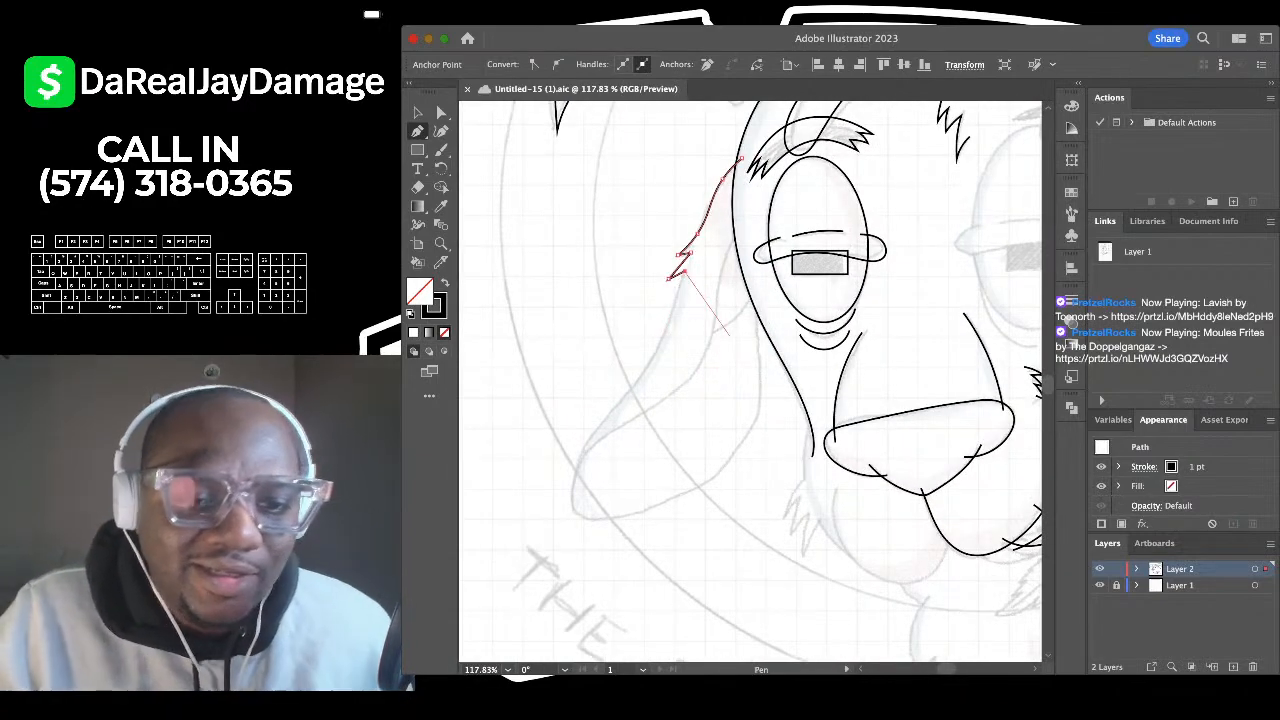
click(766, 308)
click(441, 131)
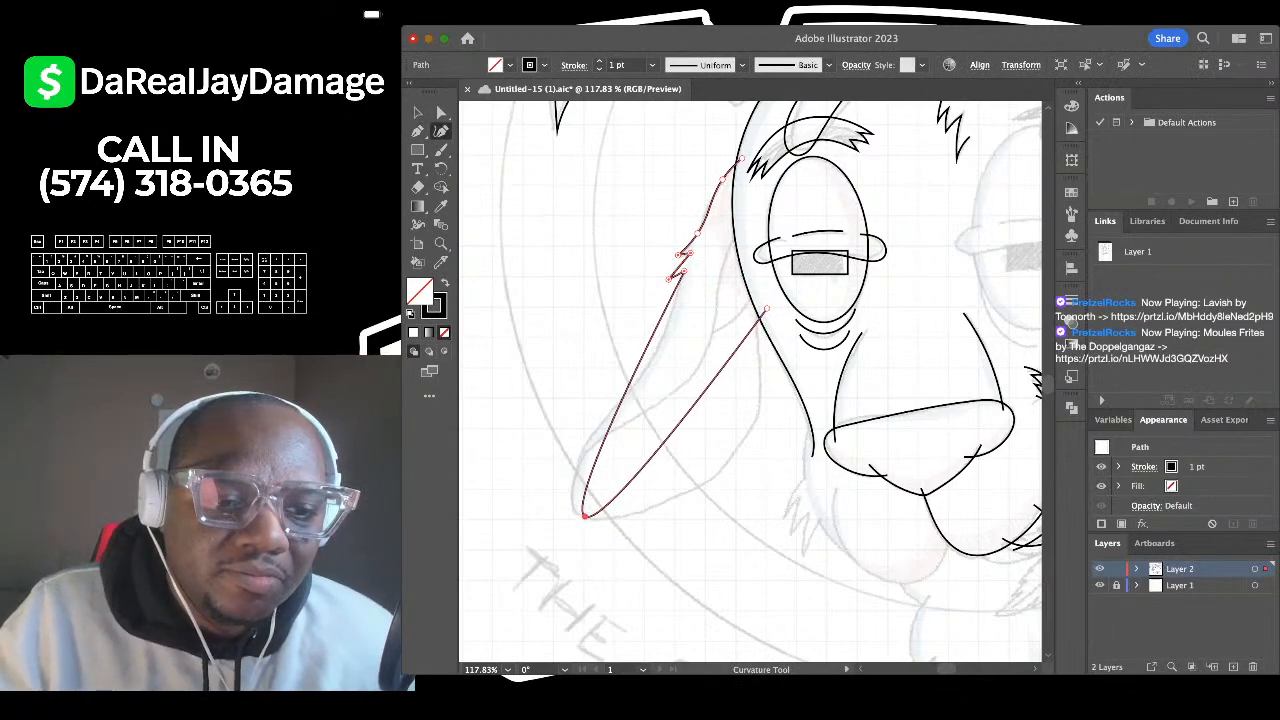
Step: Reshape the left ear's inner edge with the Curvature tool so it follows the sketch up to the head outline
drag(677, 419, 721, 469)
scroll(749, 315, up, 5)
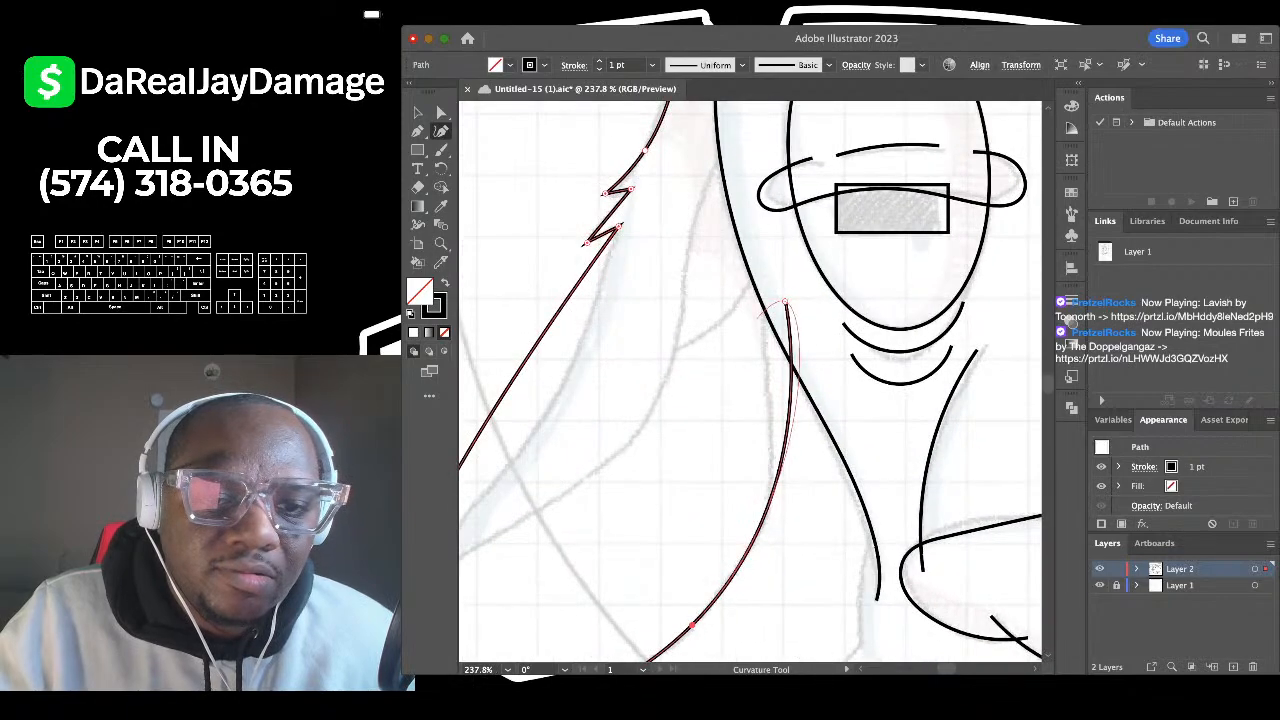
drag(788, 342, 762, 310)
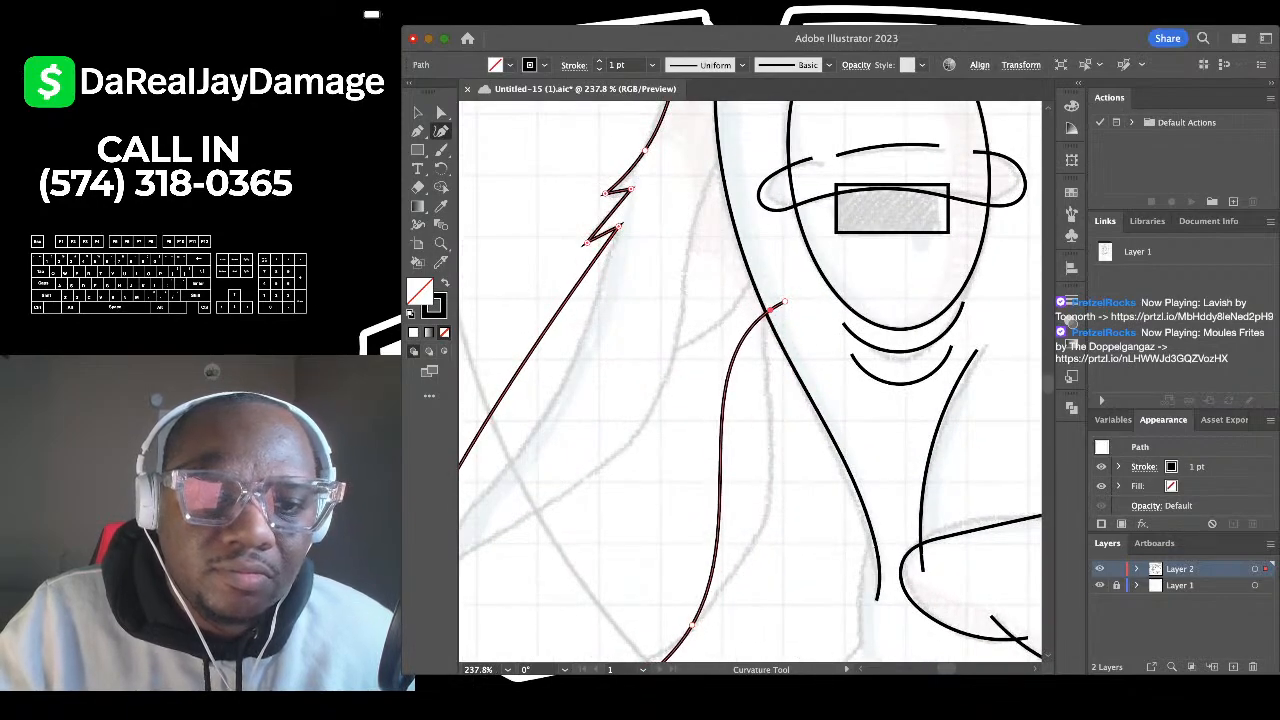
mouse_move(720, 468)
mouse_down()
mouse_move(763, 482)
mouse_move(768, 499)
mouse_up()
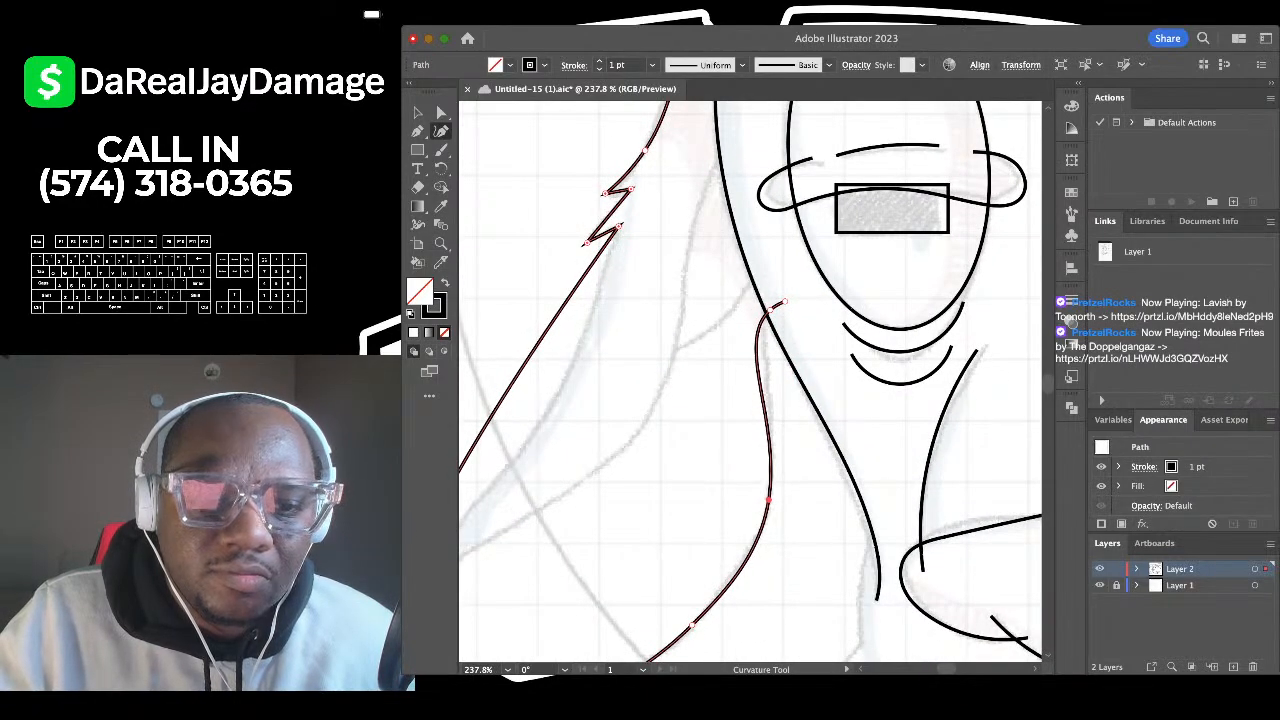
Step: Curve the left ear's outer edge below the fur tufts and its rounded lower tip to match the sketch, finishing the path
scroll(780, 304, down, 5)
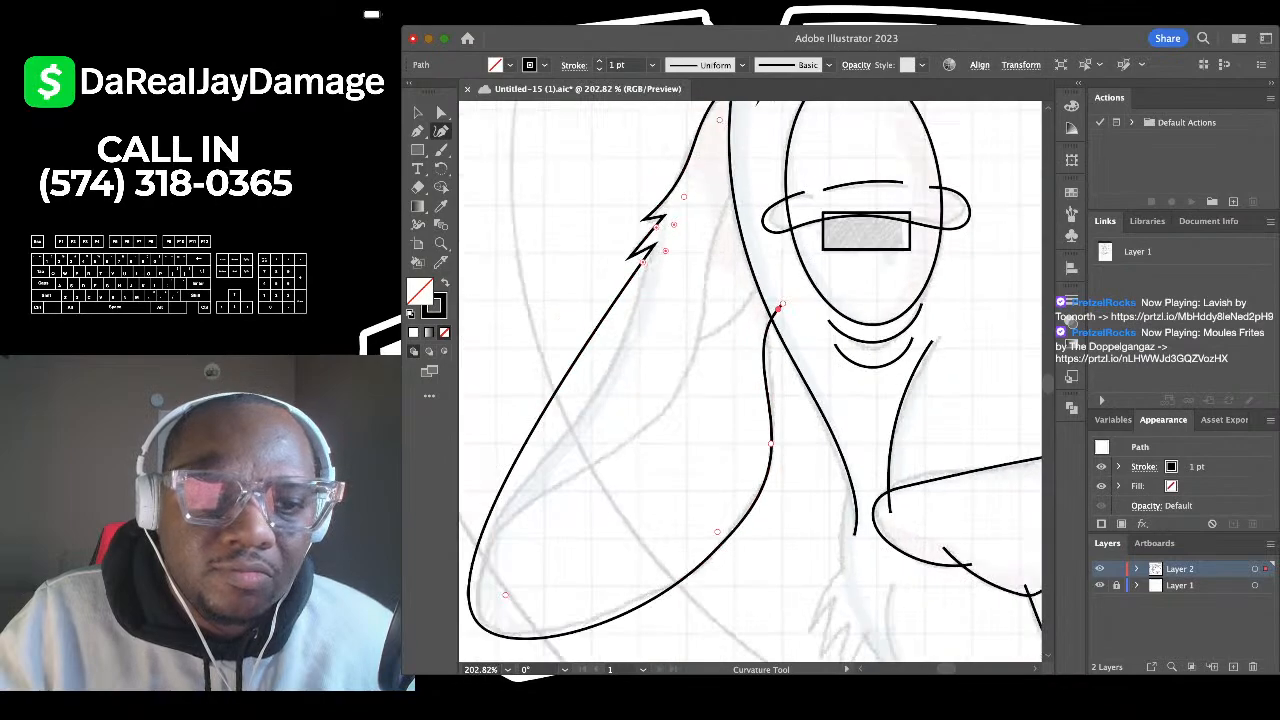
scroll(668, 345, up, 2)
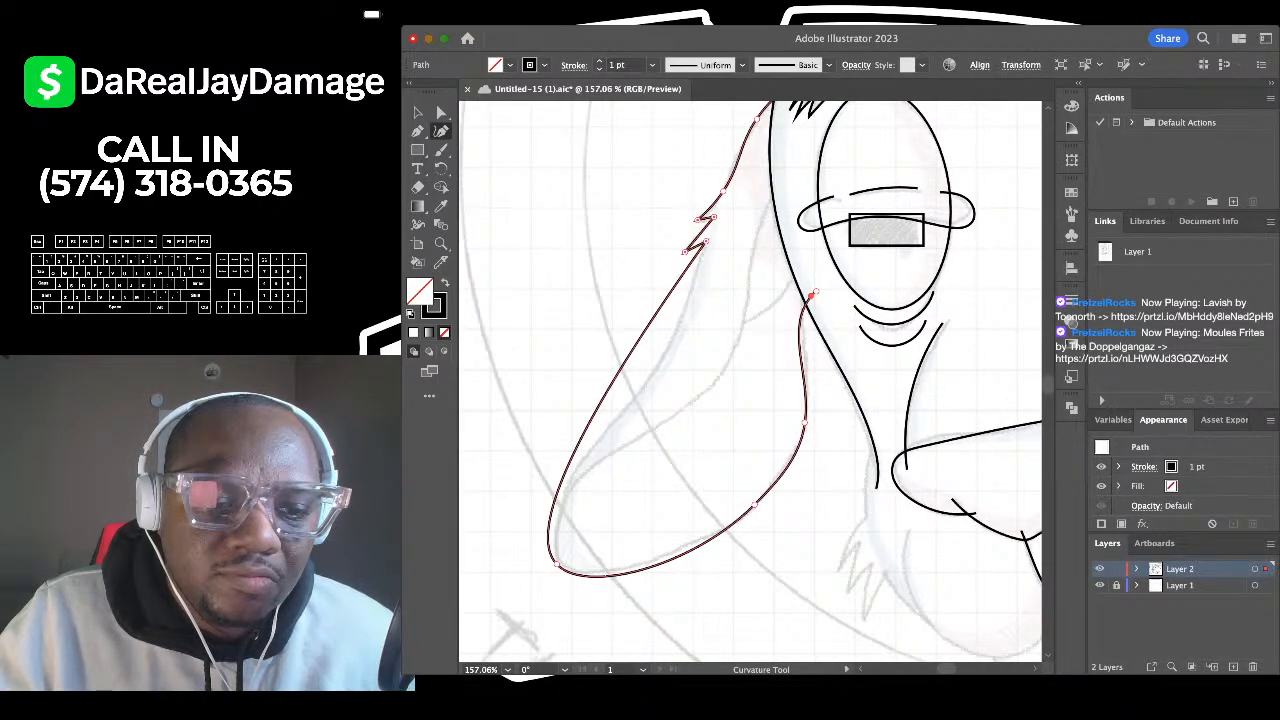
drag(562, 559, 564, 557)
drag(654, 322, 682, 314)
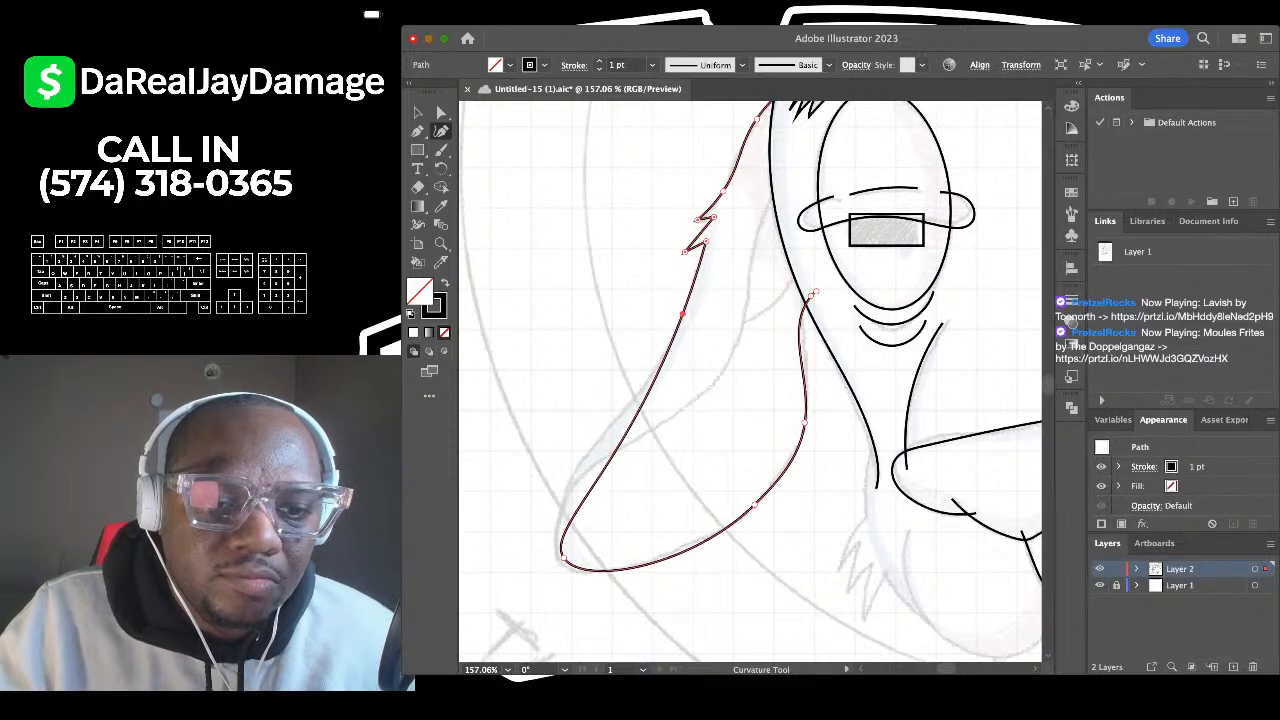
drag(566, 530, 559, 562)
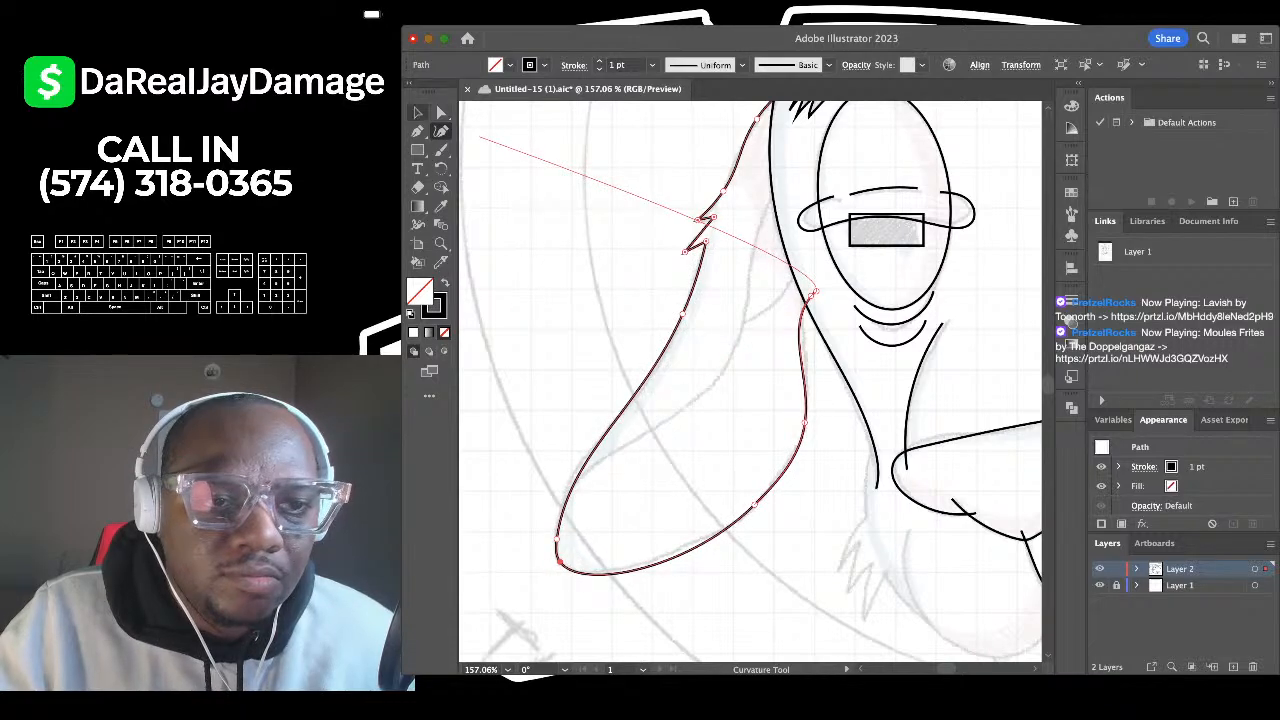
click(418, 112)
click(500, 180)
scroll(540, 175, down, 5)
scroll(540, 175, right, 1)
key(shift+grave)
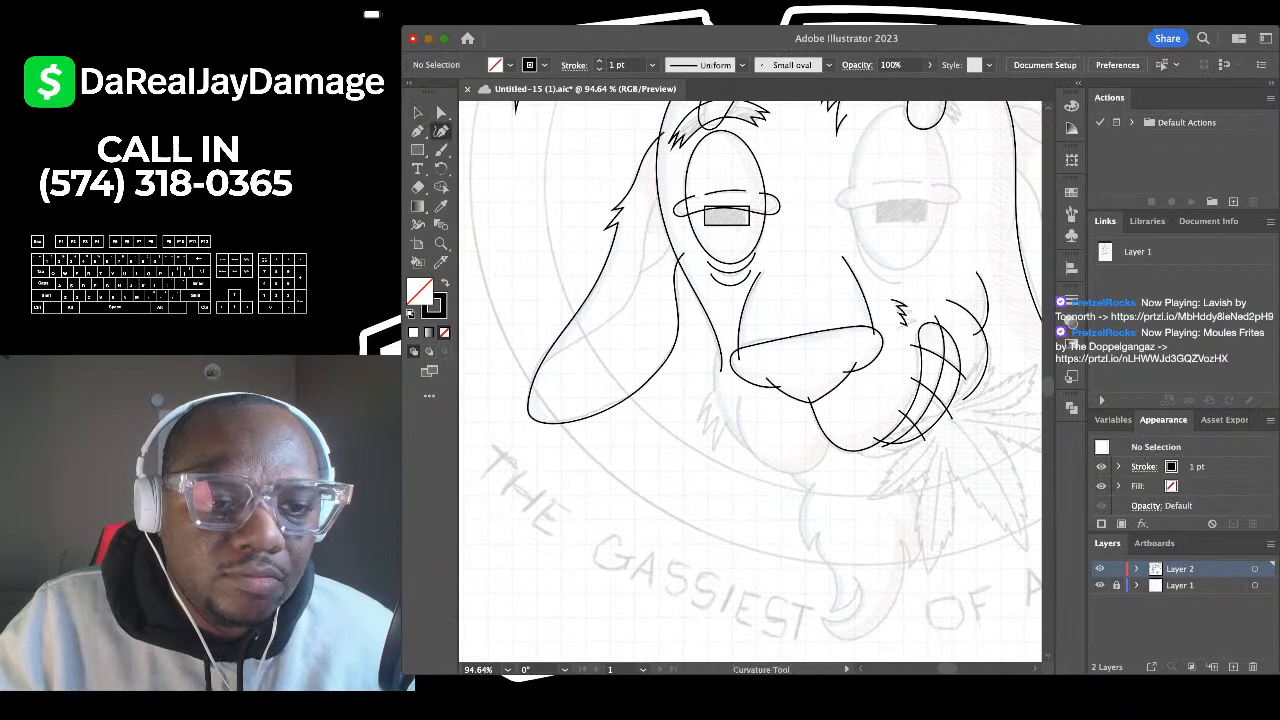
scroll(559, 336, up, 3)
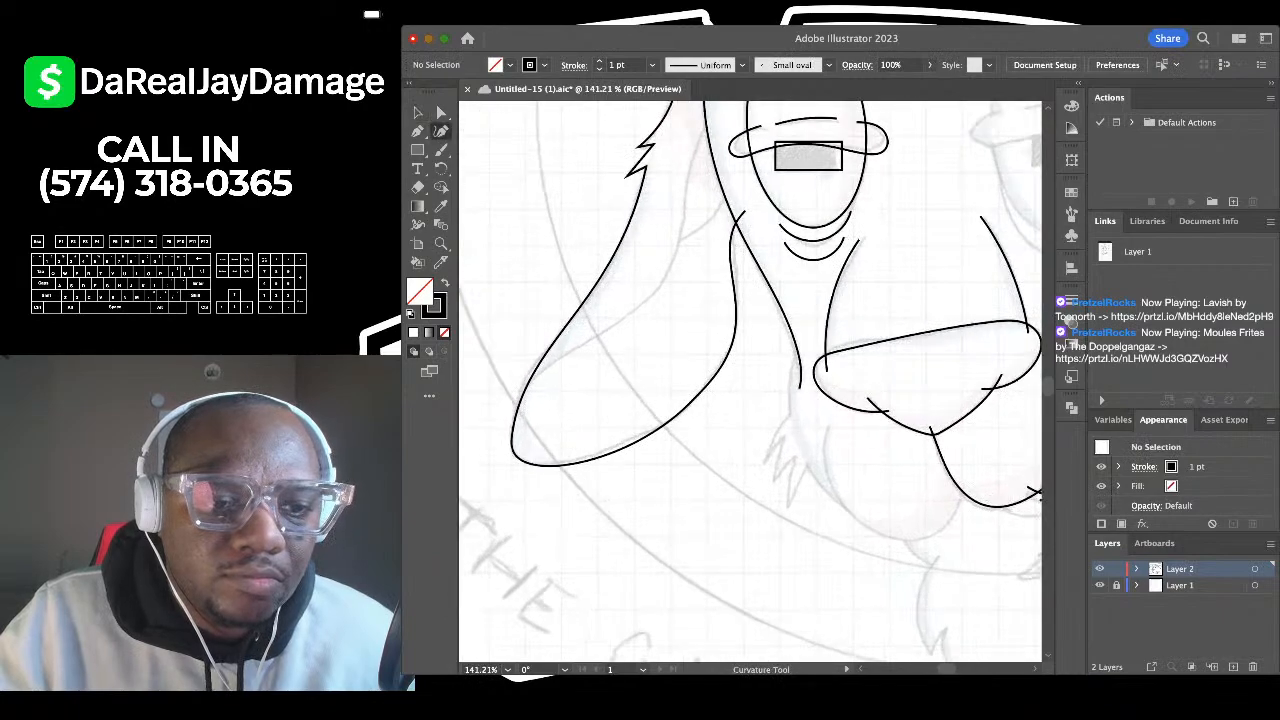
click(509, 431)
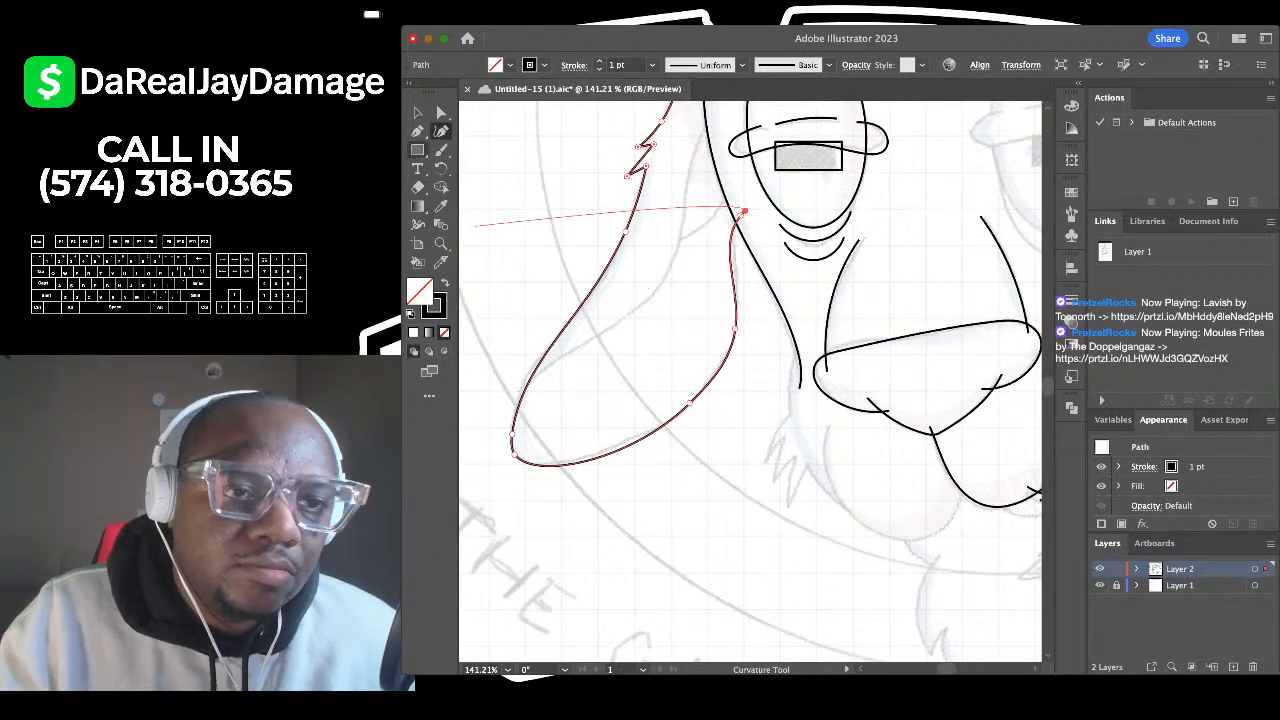
click(418, 112)
click(495, 200)
click(441, 131)
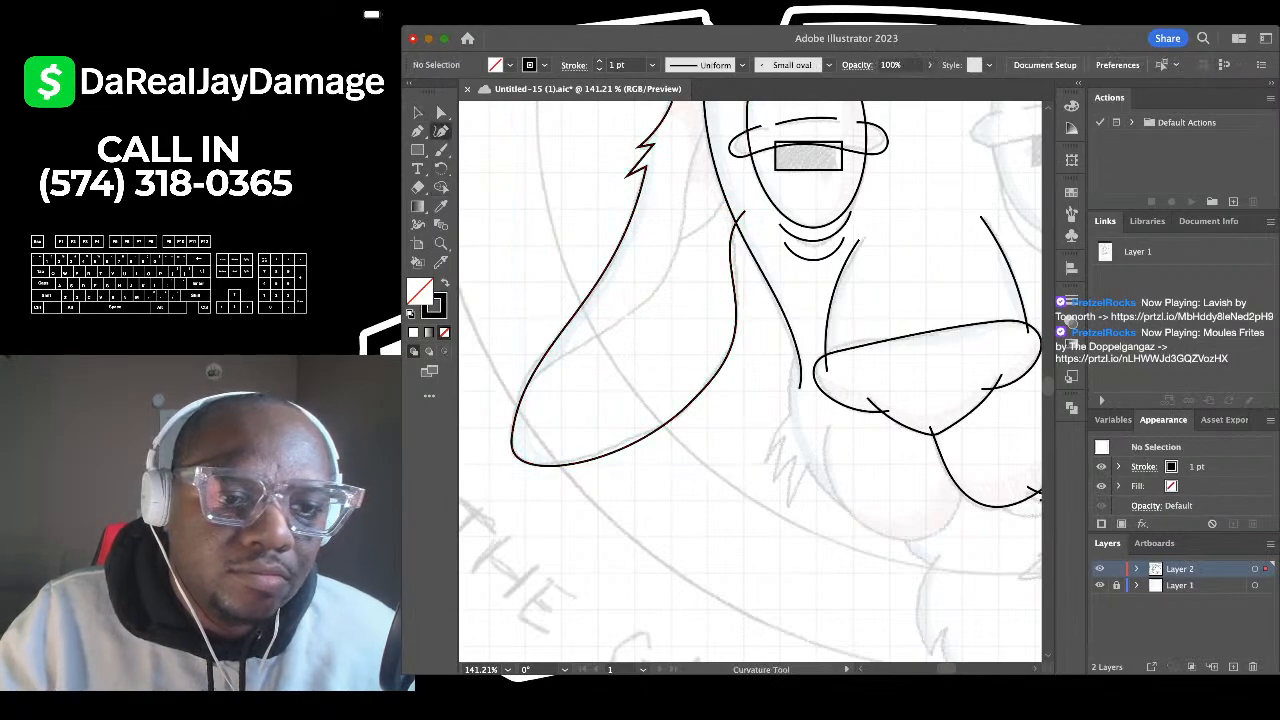
Step: Trace the left ear's inner fold line with the Curvature tool from the tip up past the head outline, adjusting its curve to the sketch
click(503, 459)
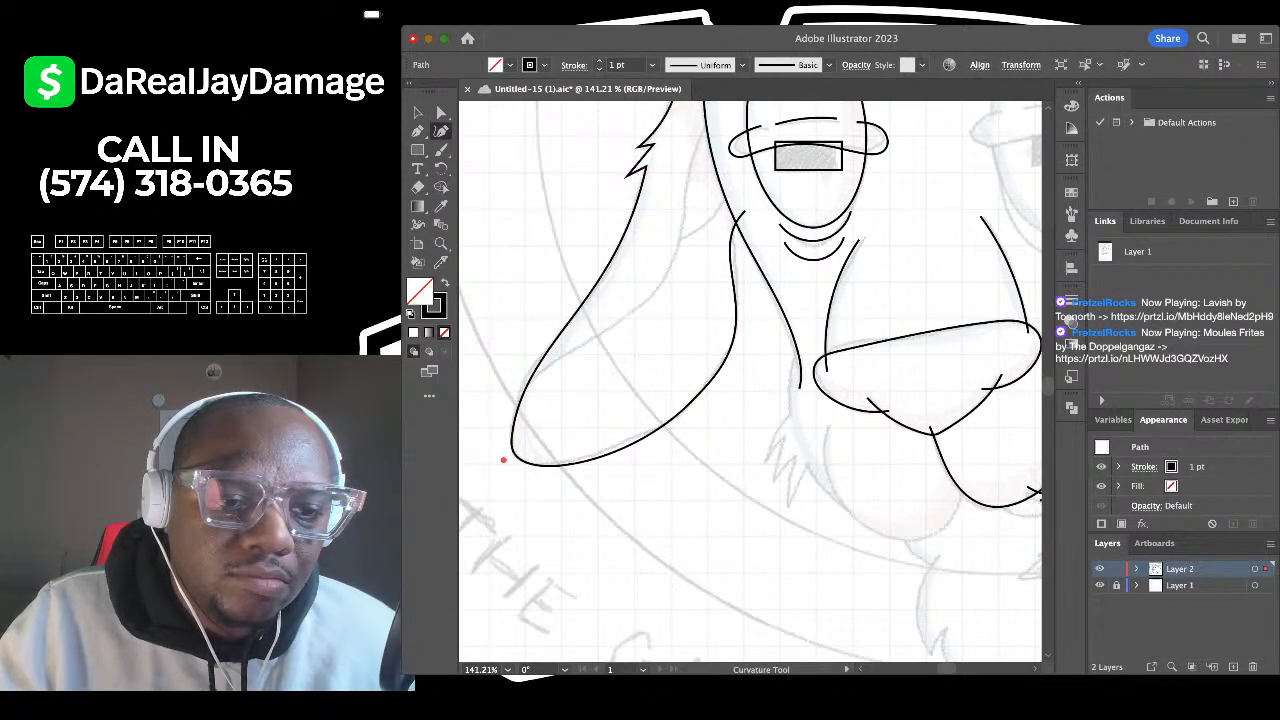
click(543, 376)
click(650, 298)
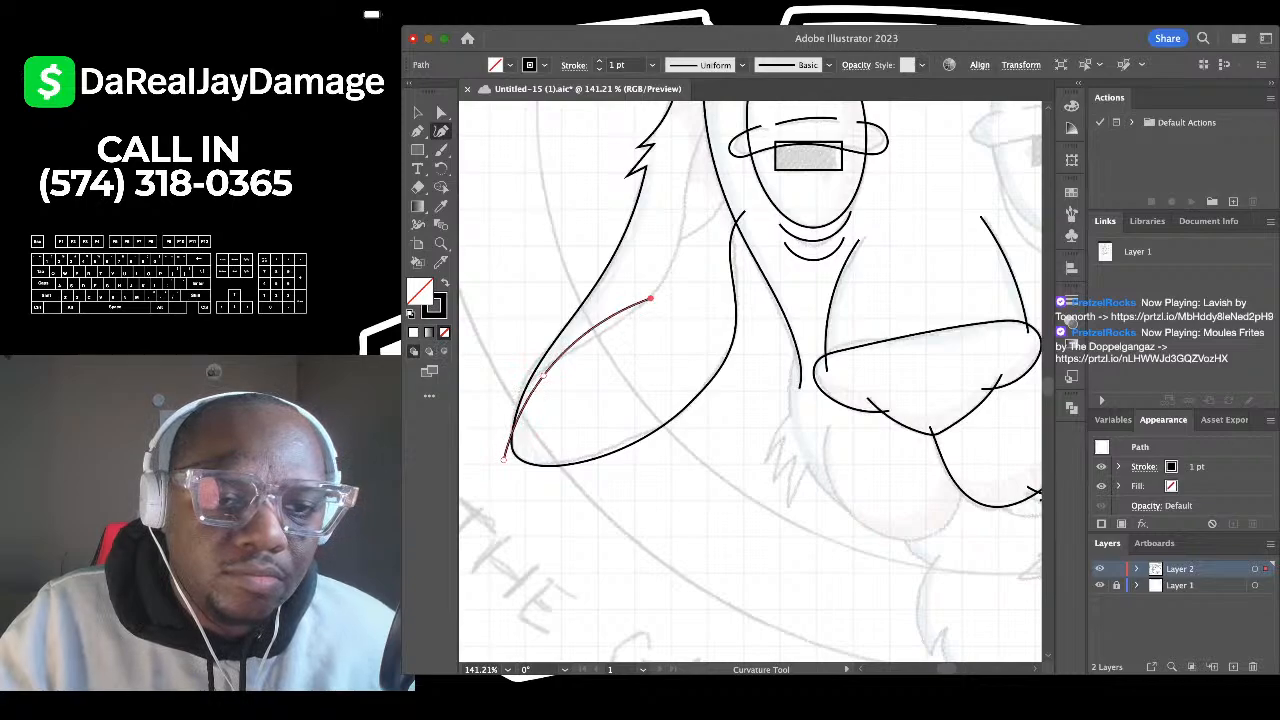
scroll(650, 298, up, 3)
click(686, 217)
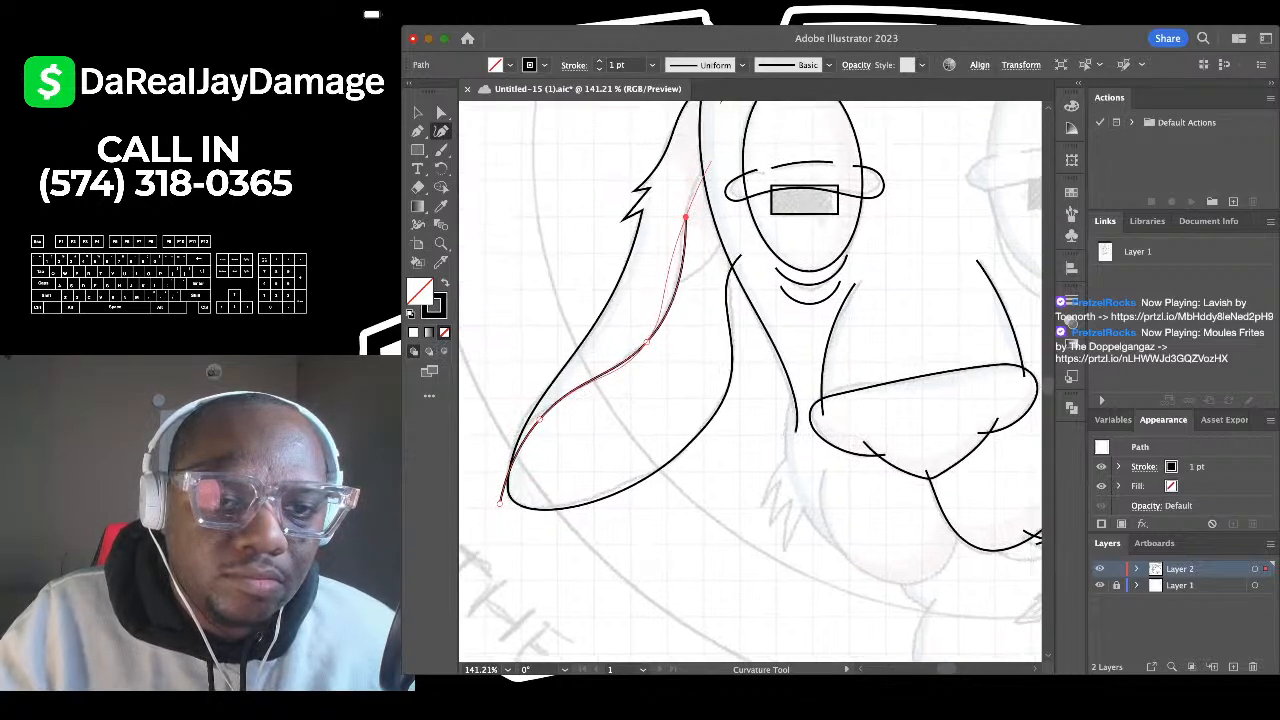
click(685, 218)
drag(685, 217, 701, 170)
drag(669, 259, 675, 291)
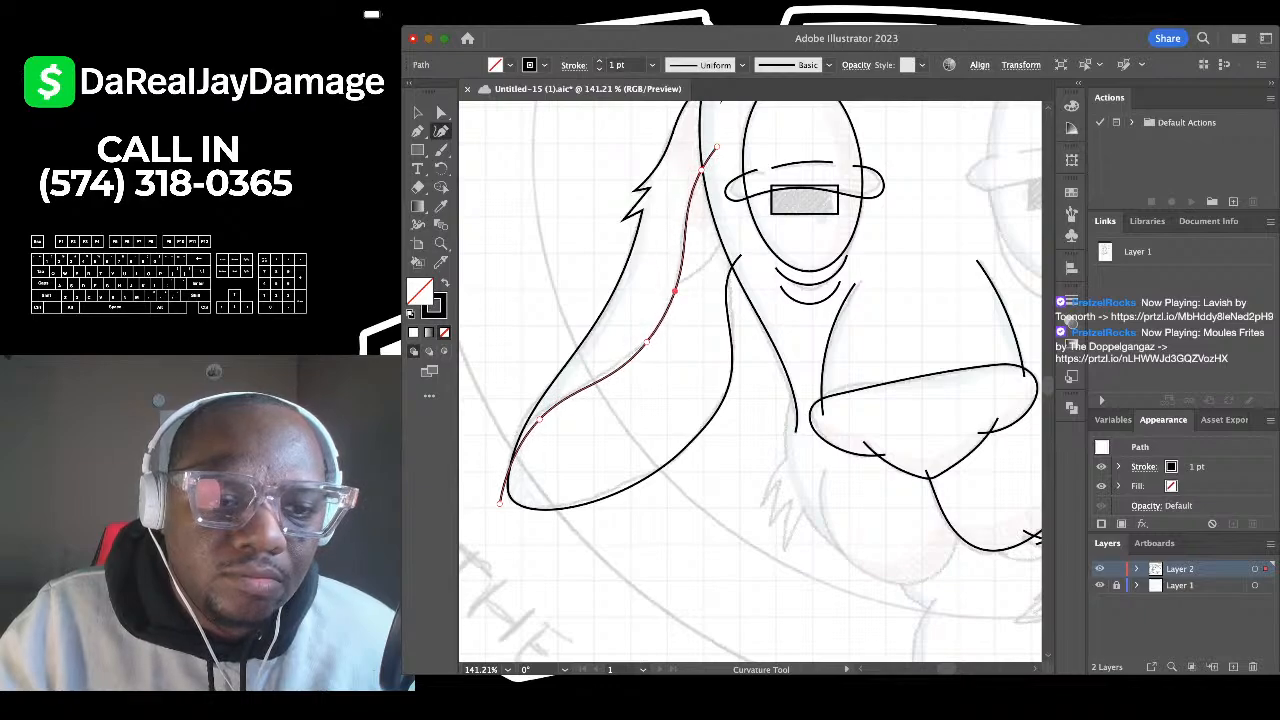
click(417, 112)
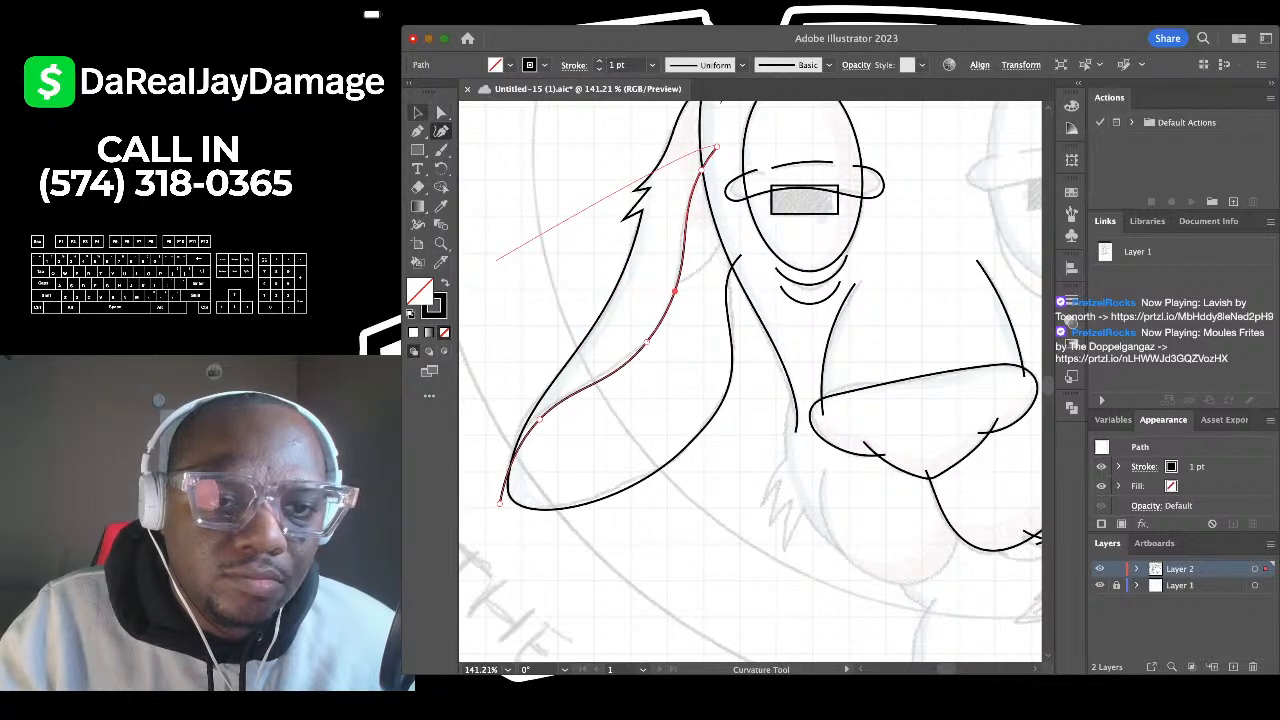
click(488, 168)
Step: Draw a short curved line from the left ear's fold line to the head outline with the Curvature tool, following the sketch
click(441, 113)
click(441, 131)
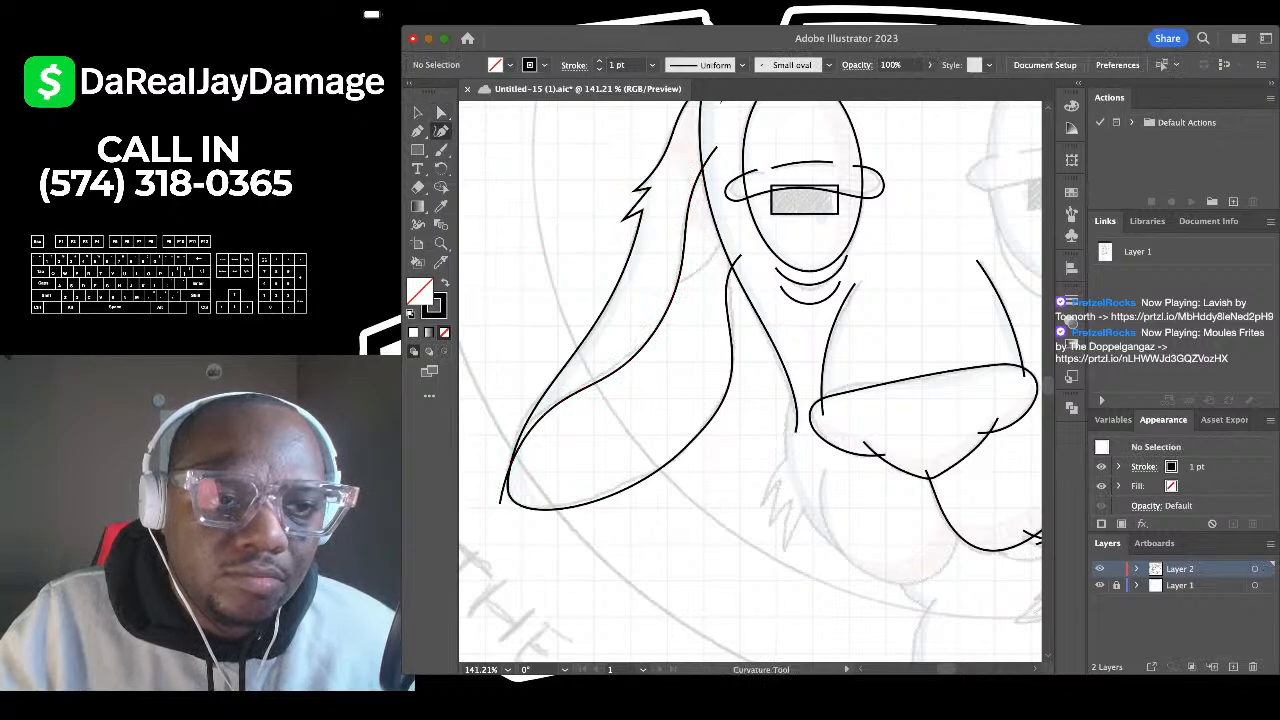
scroll(602, 210, up, 3)
click(690, 296)
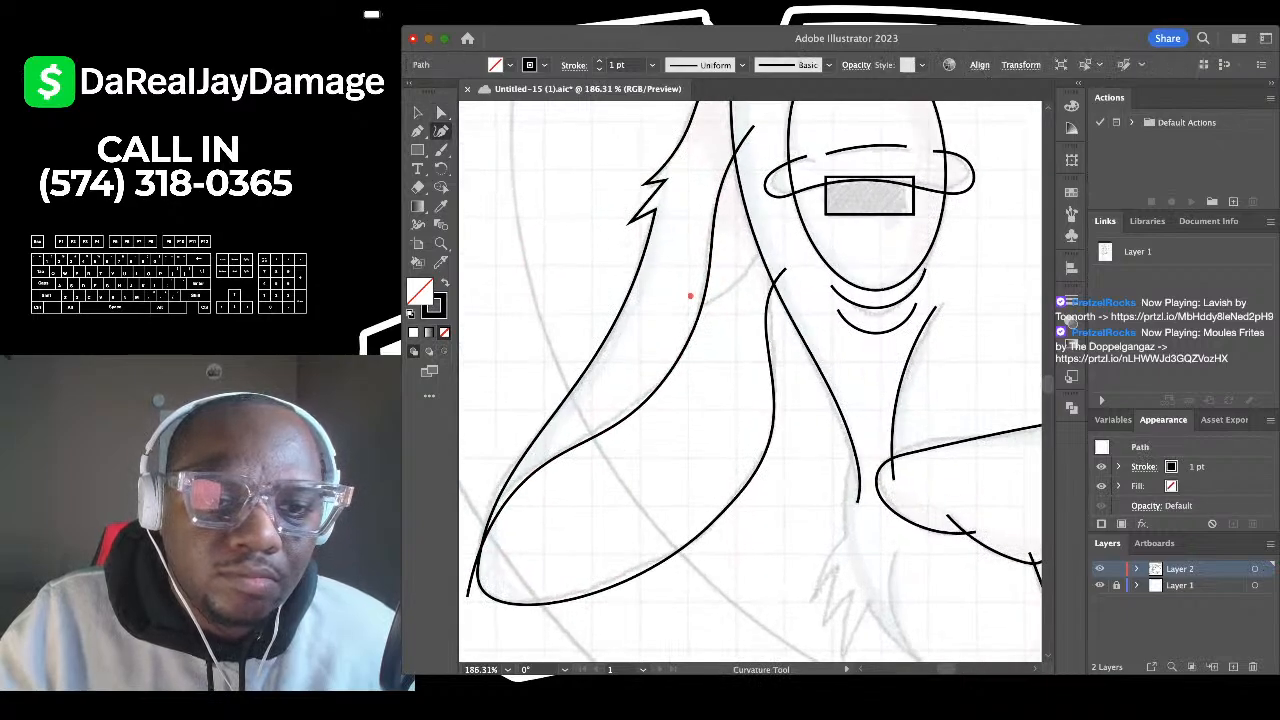
click(761, 228)
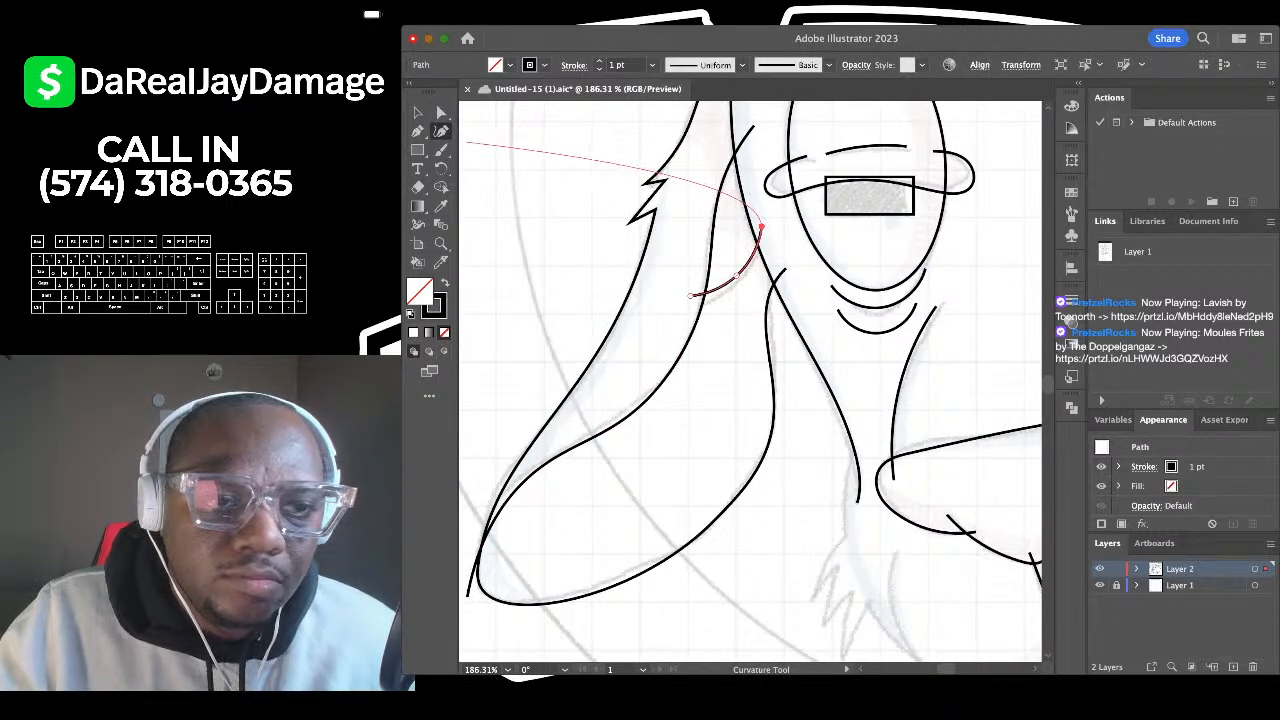
key(v)
key(super+shift+a)
Step: Duplicate the complete left eye, including its eyebrow, eyelid, pupil and the lines under the eye
scroll(886, 204, down, 5)
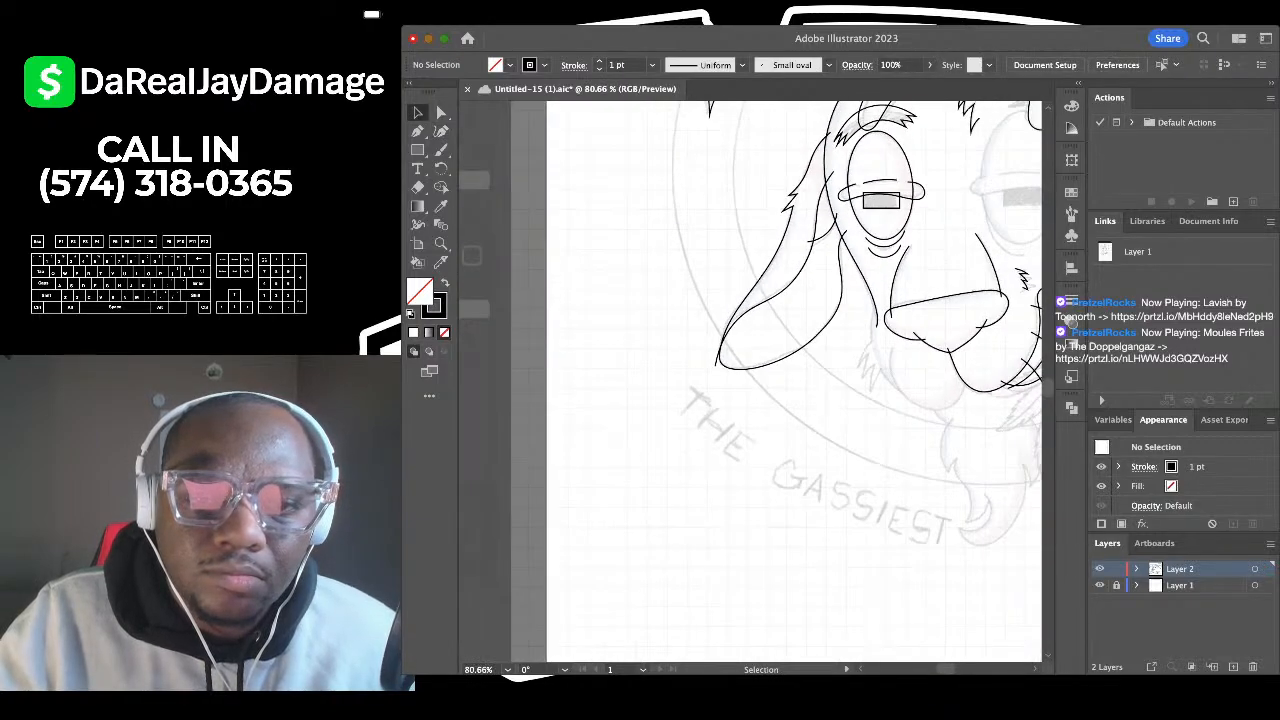
scroll(886, 204, up, 3)
scroll(750, 380, up, 2)
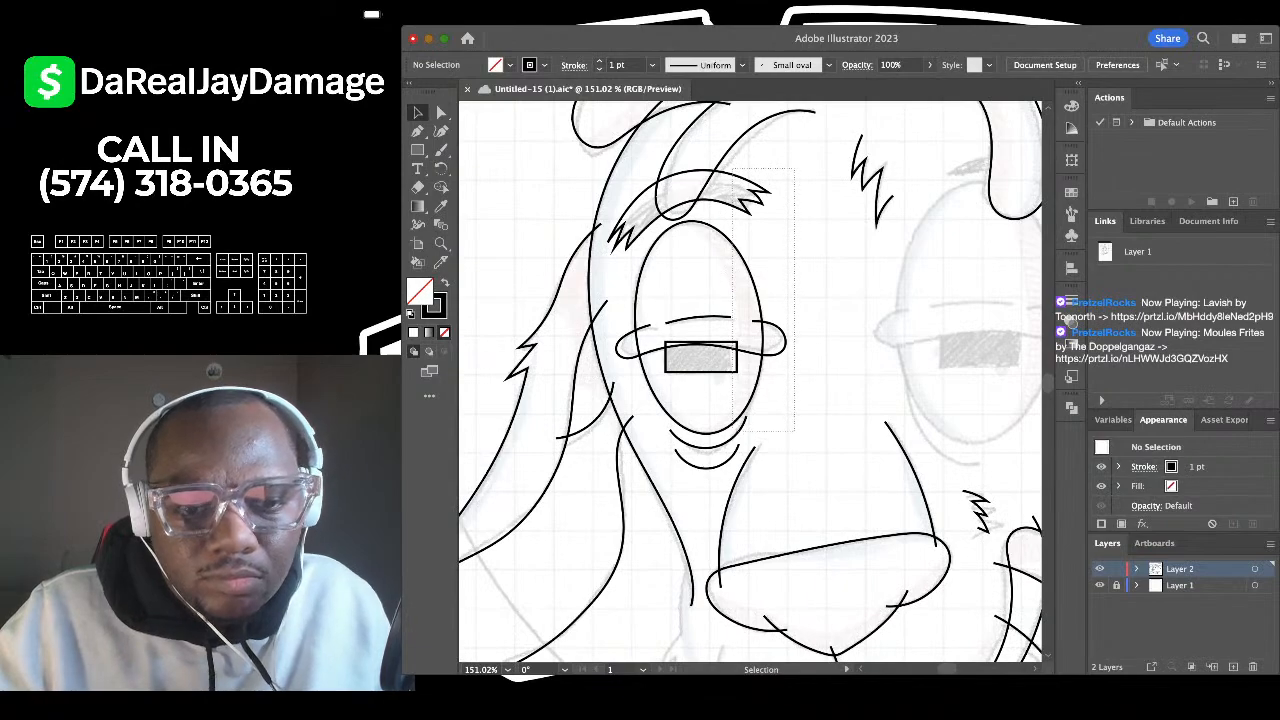
drag(795, 168, 732, 431)
shift+click(731, 458)
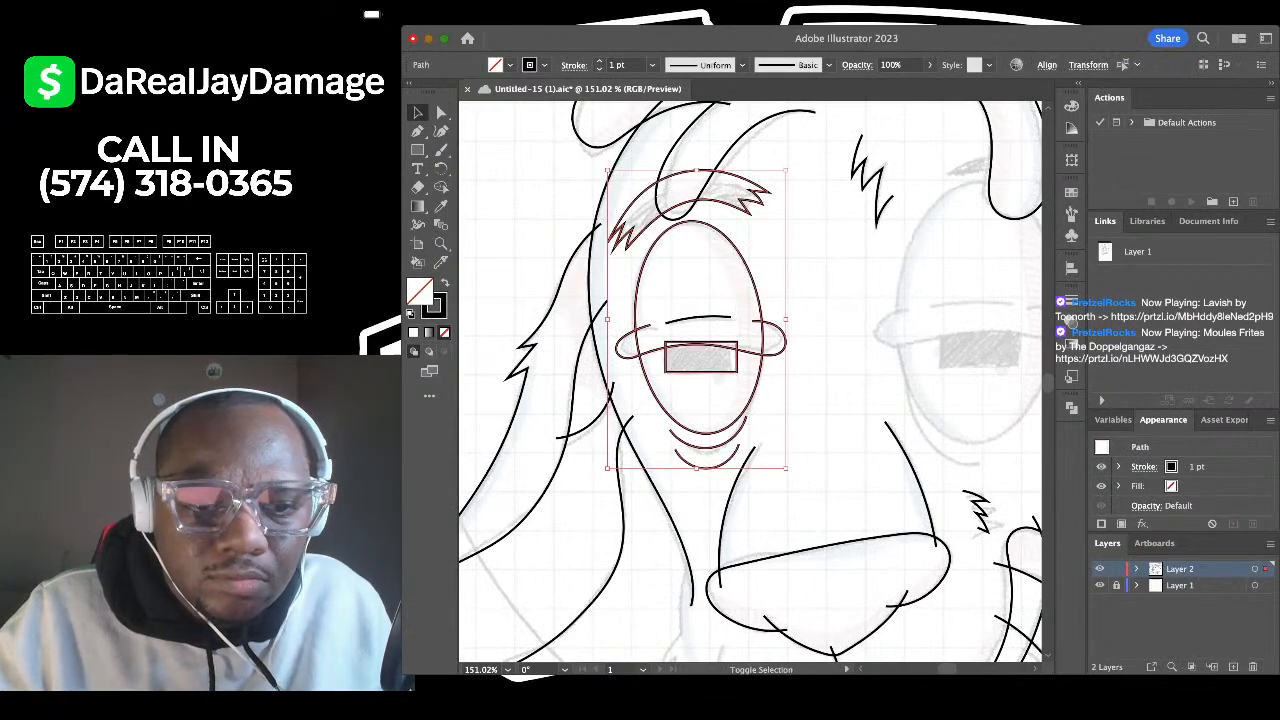
scroll(750, 380, down, 3)
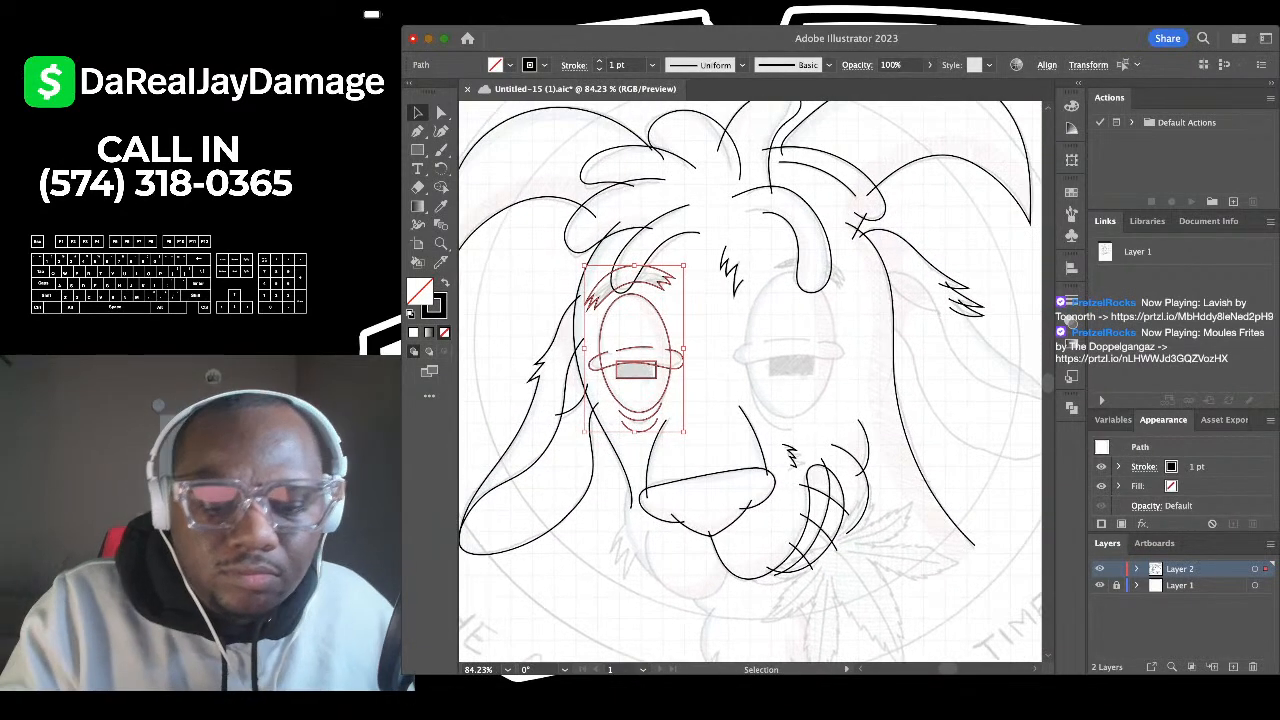
key(super+c)
key(super+v)
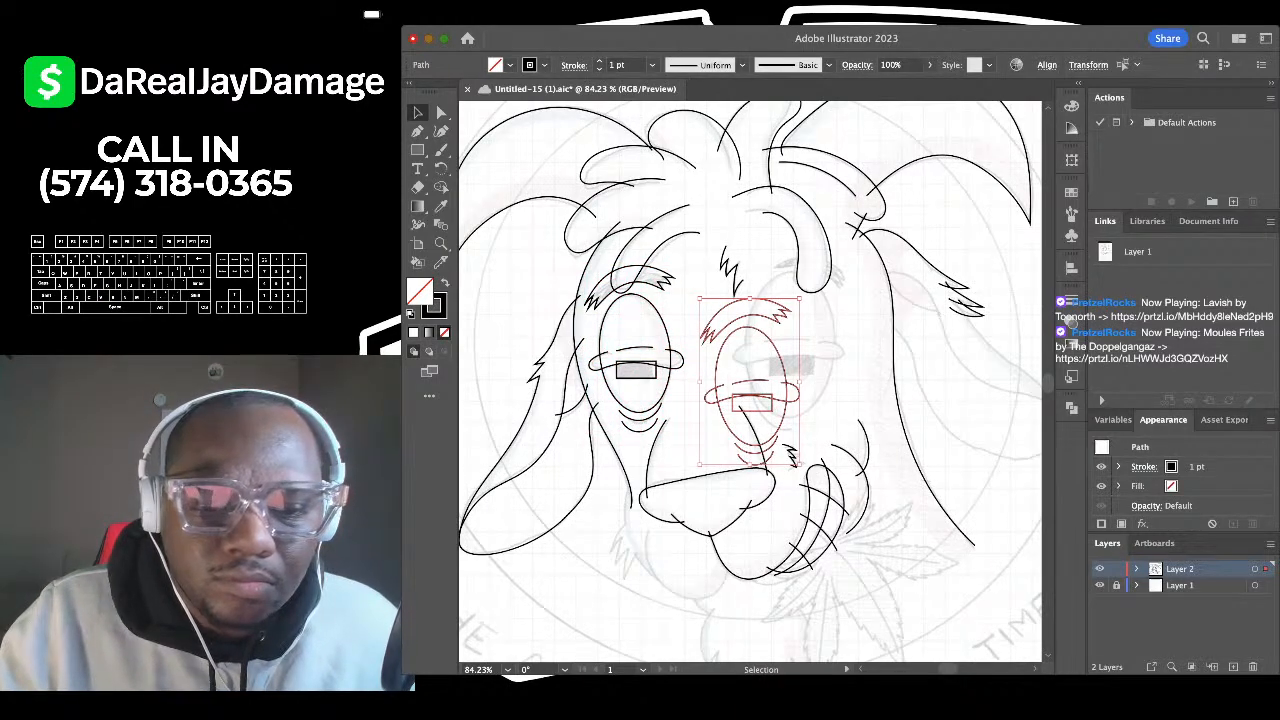
Step: Mirror the duplicated eye horizontally and fit it over the sketched right eye with a slight rotation and stretch
key(Return)
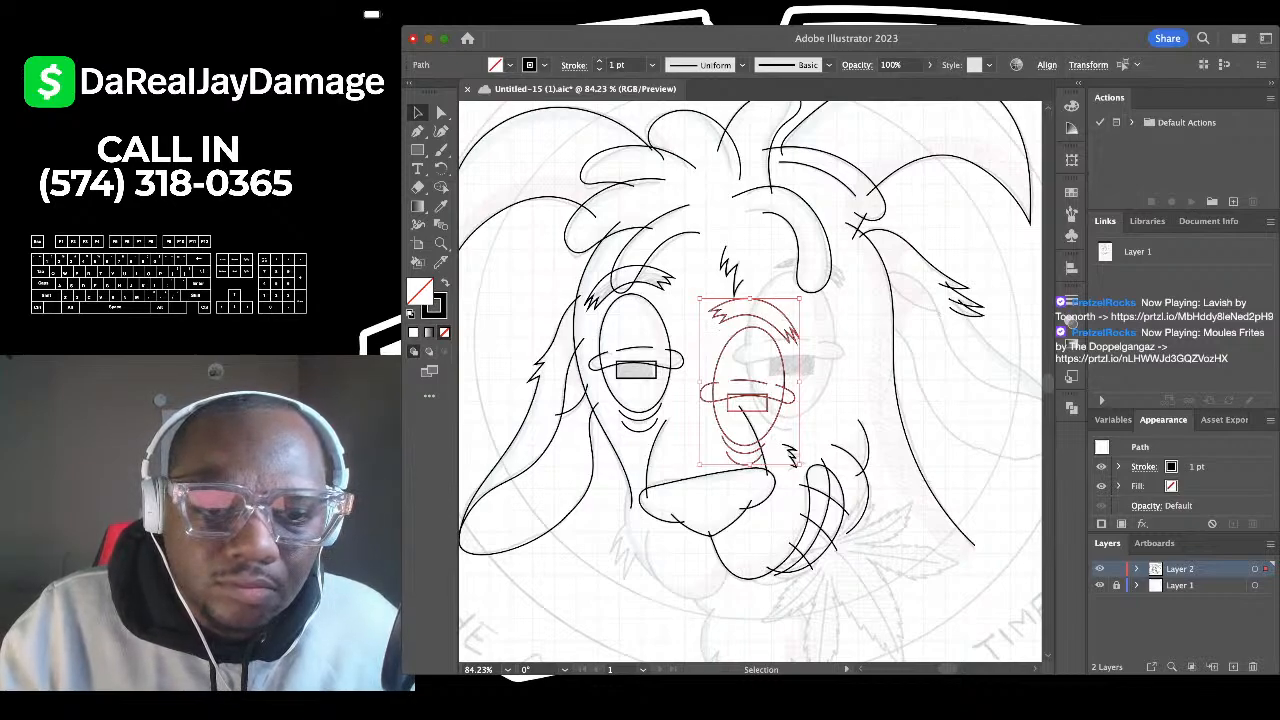
mouse_move(748, 396)
mouse_down()
mouse_move(804, 355)
mouse_move(790, 353)
mouse_up()
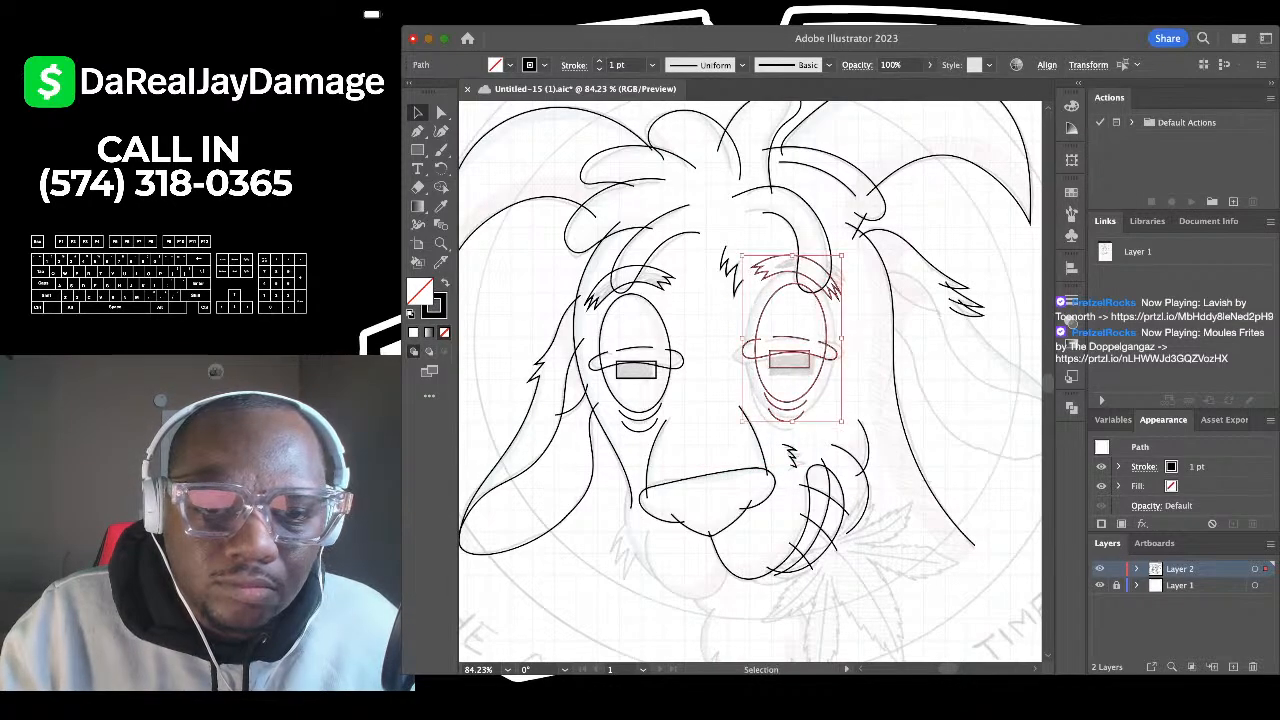
drag(846, 250, 790, 249)
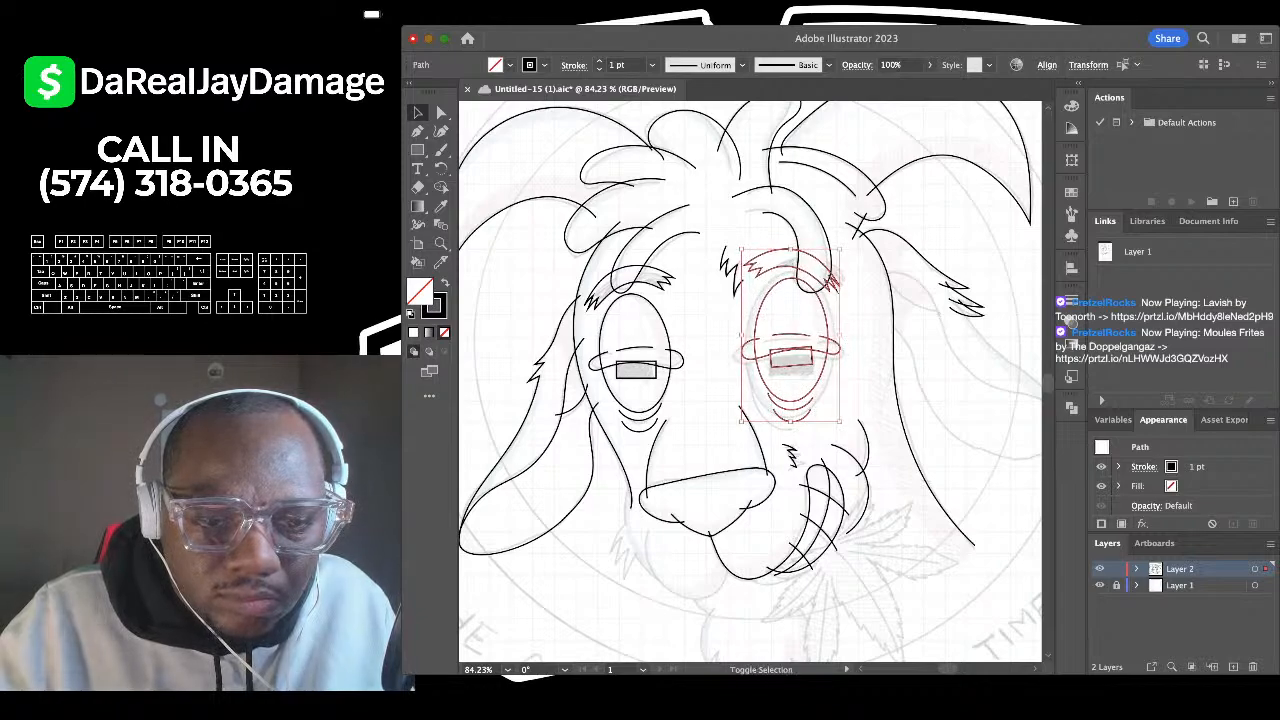
drag(790, 422, 790, 429)
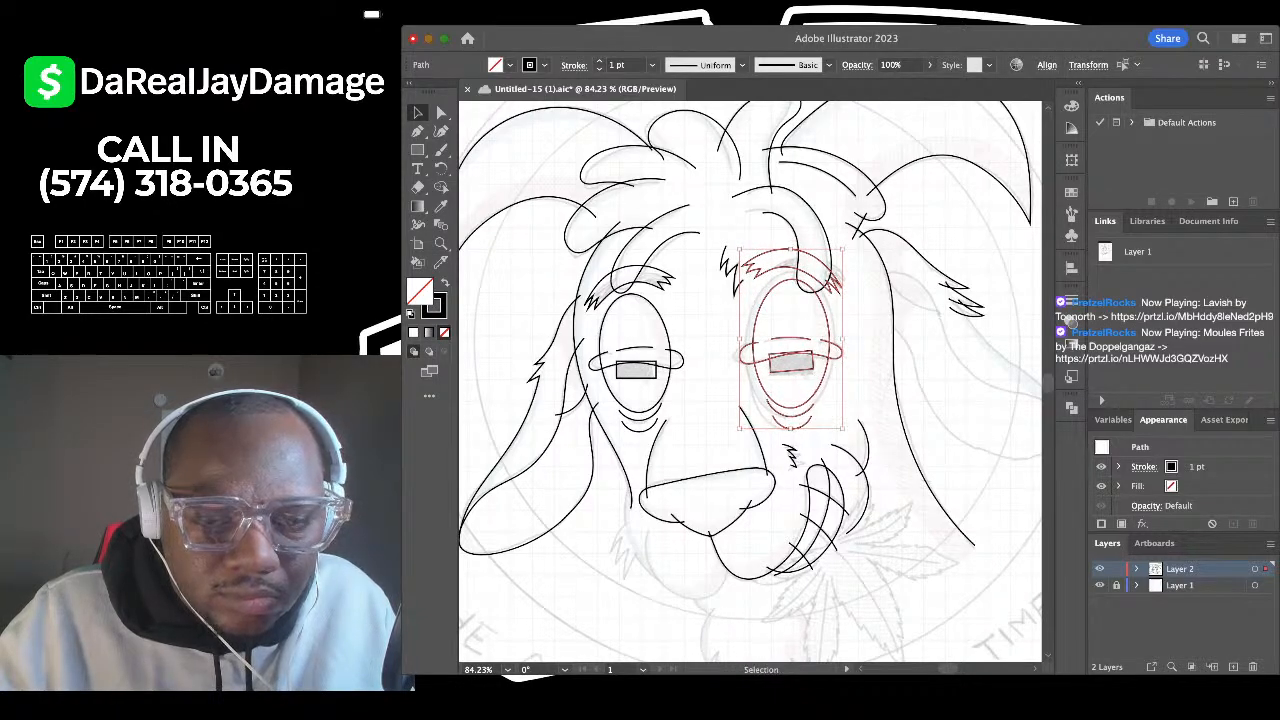
click(872, 320)
scroll(885, 310, down, 3)
scroll(885, 310, up, 3)
scroll(885, 310, down, 1)
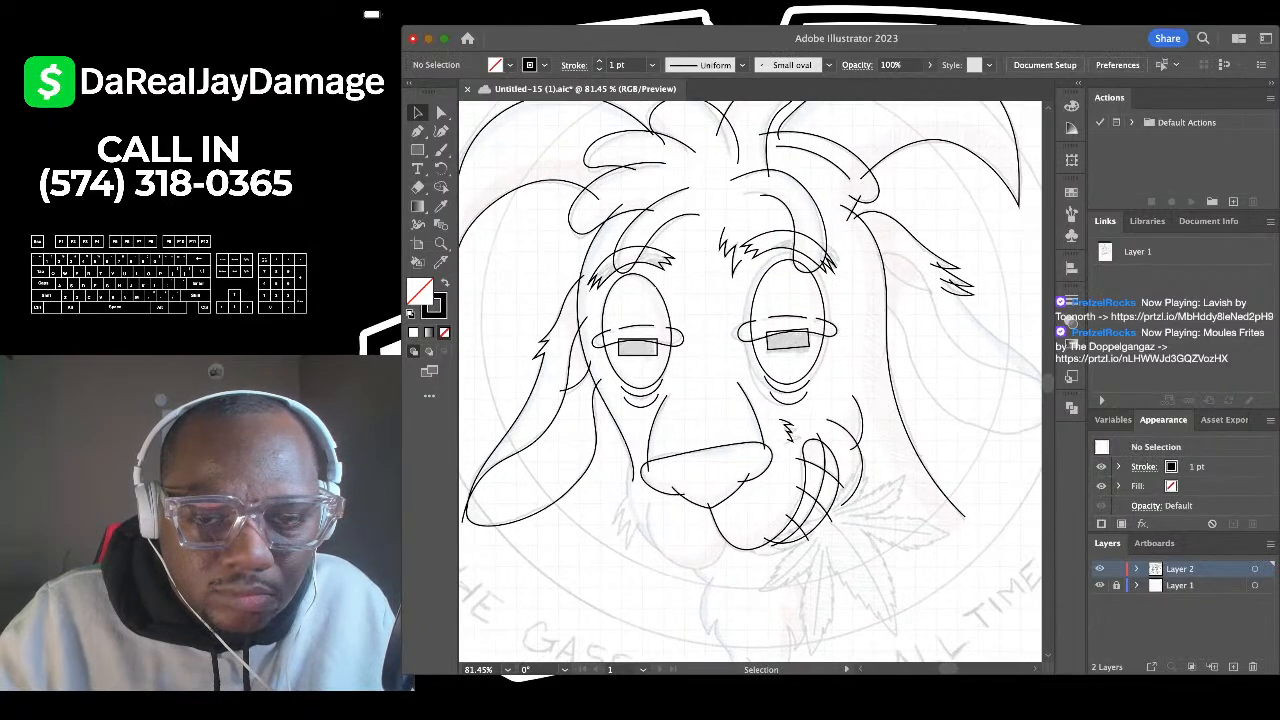
Step: Trace the right ear's outer edge with the Curvature tool from below the fur tufts down to the ear tip
scroll(750, 380, up, 5)
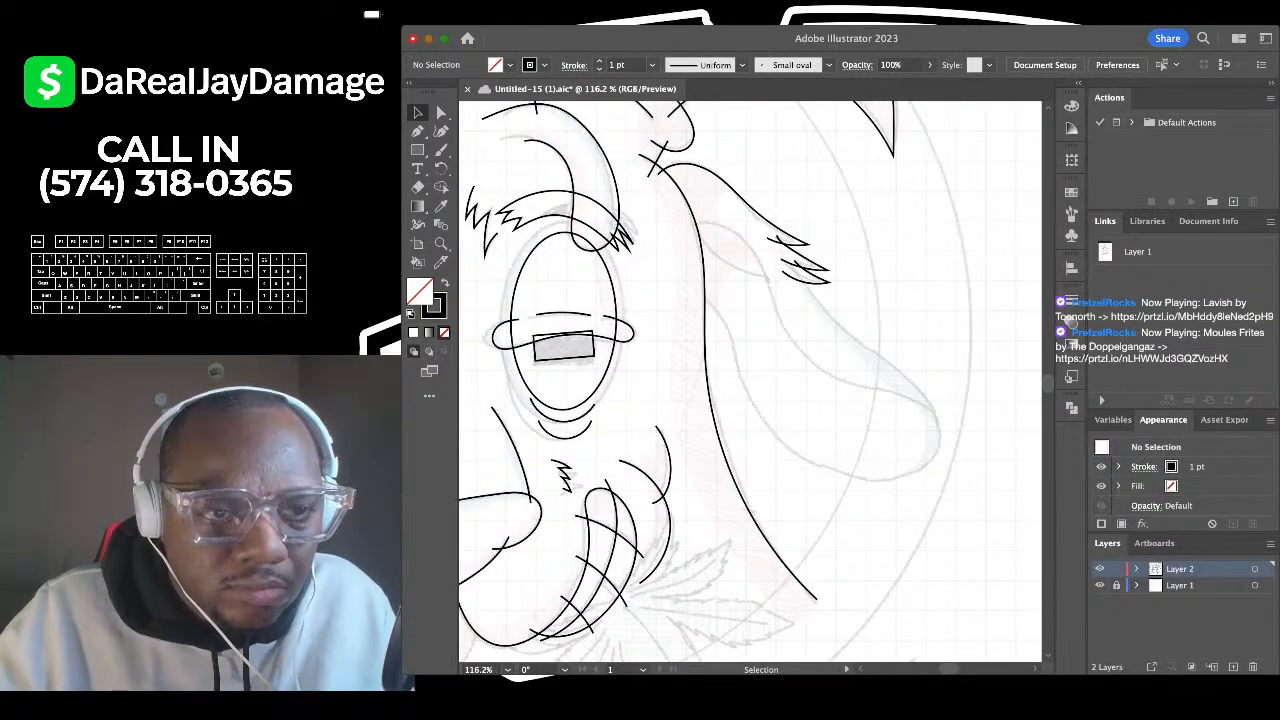
key(shift+grave)
scroll(746, 242, up, 3)
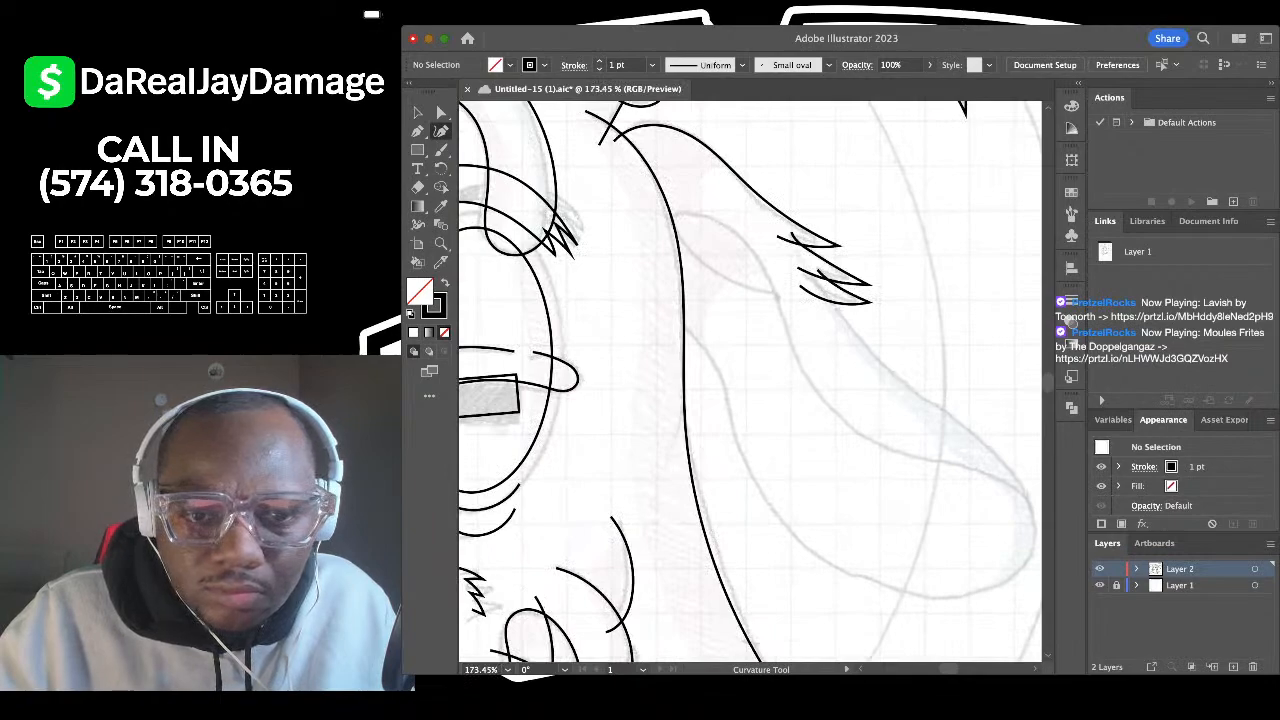
click(830, 293)
click(863, 340)
scroll(863, 340, down, 1)
scroll(863, 340, right, 1)
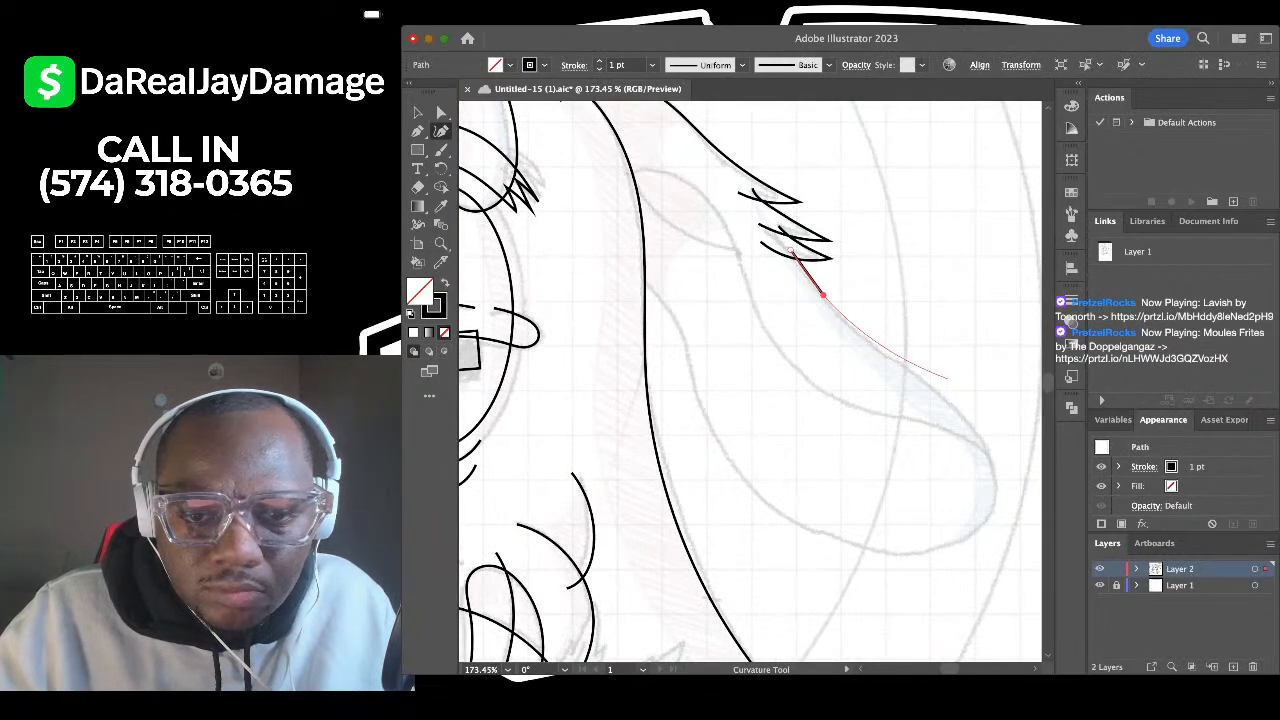
click(940, 390)
click(988, 453)
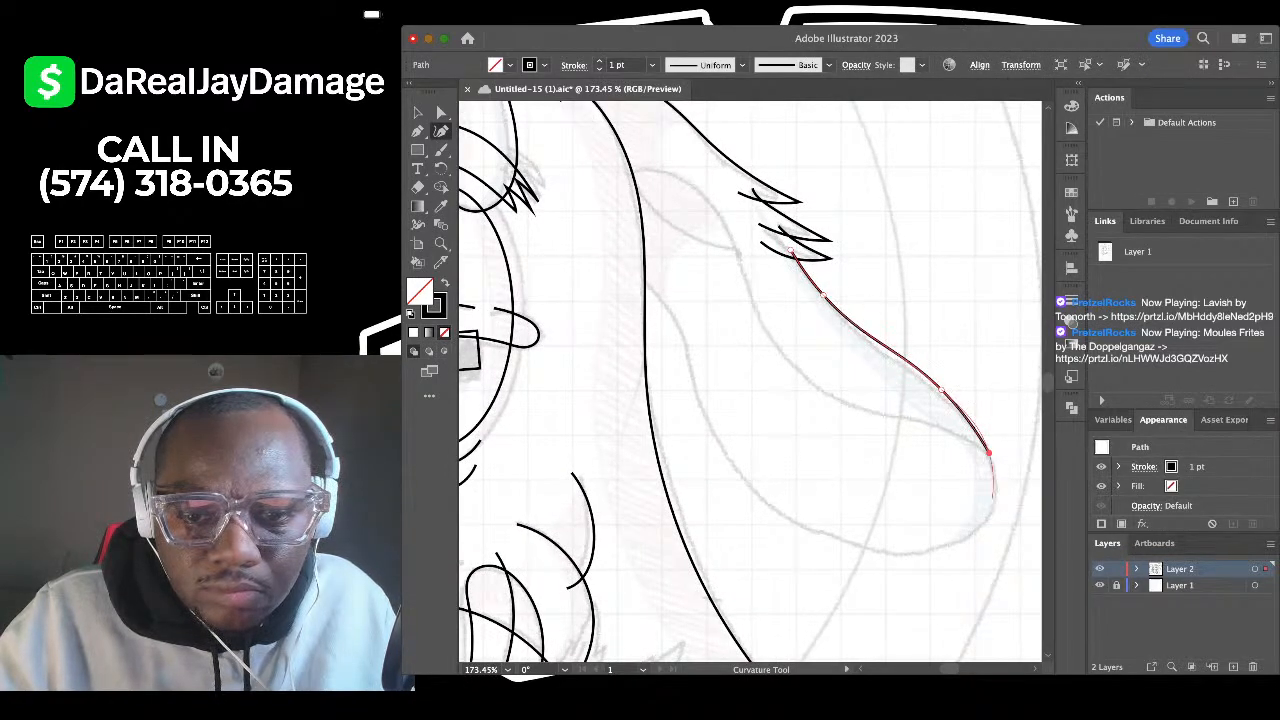
Step: Continue the right ear's outline around the rounded tip and up its inner edge until it crosses the head outline
click(990, 517)
click(909, 553)
scroll(909, 553, left, 2)
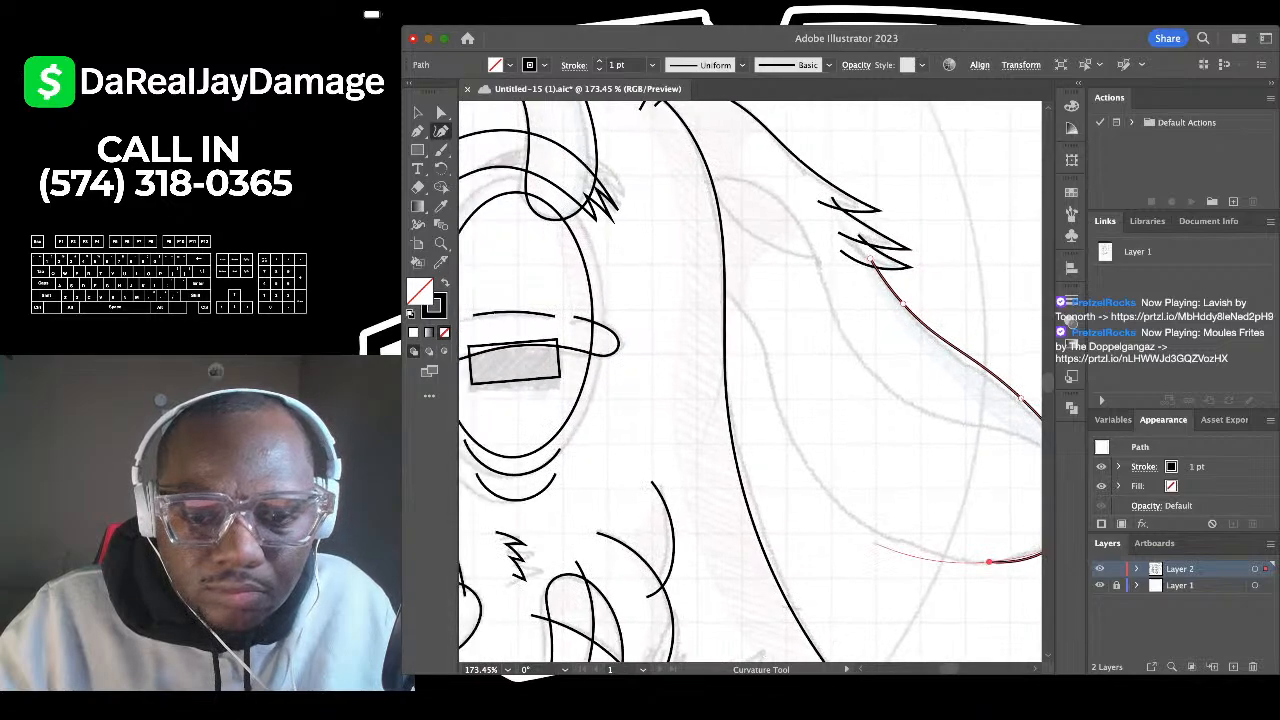
click(841, 509)
scroll(841, 509, left, 1)
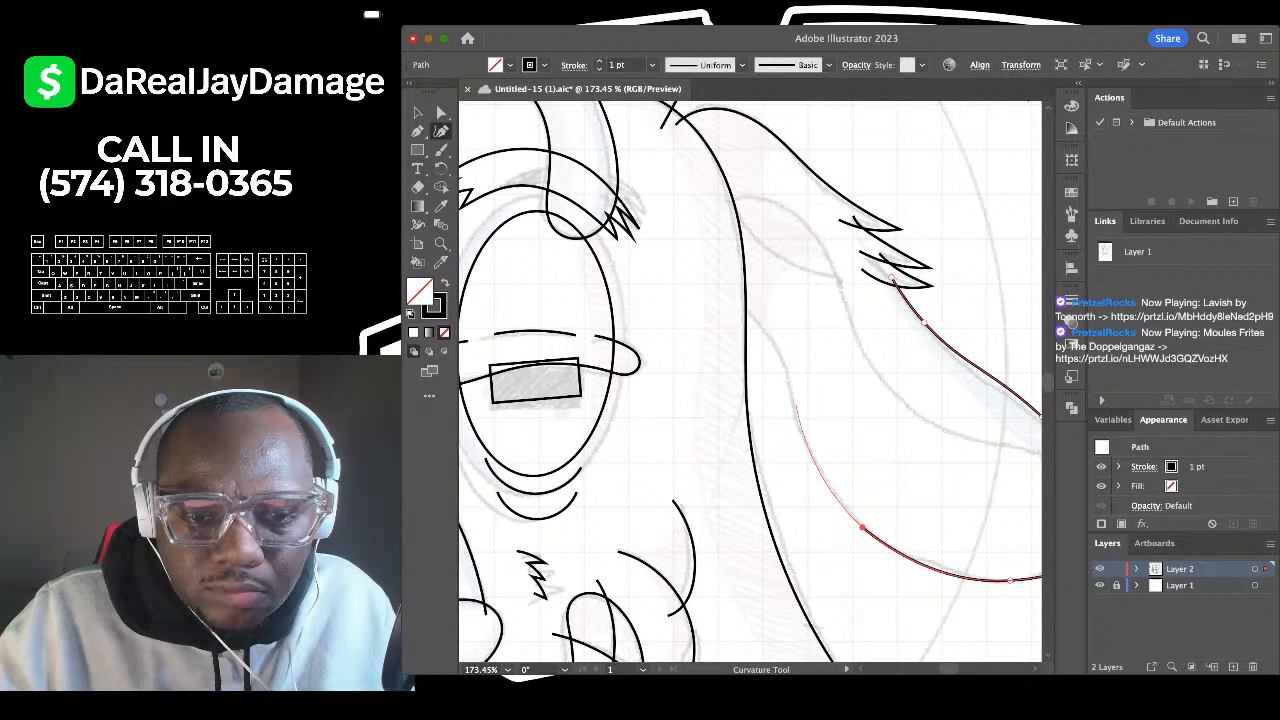
click(793, 397)
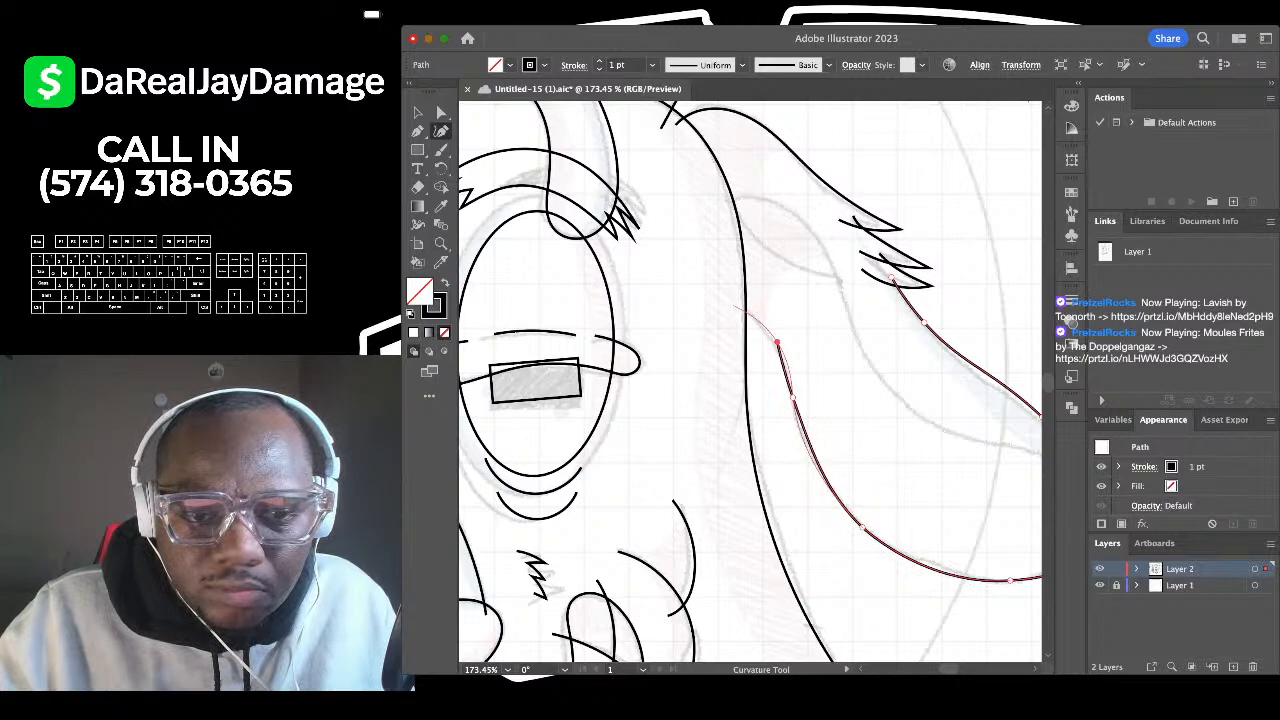
click(731, 299)
key(v)
click(690, 330)
Step: Trace the right ear's inner fold line with the Curvature tool from inside the head outline to just past the ear tip
scroll(690, 330, right, 1)
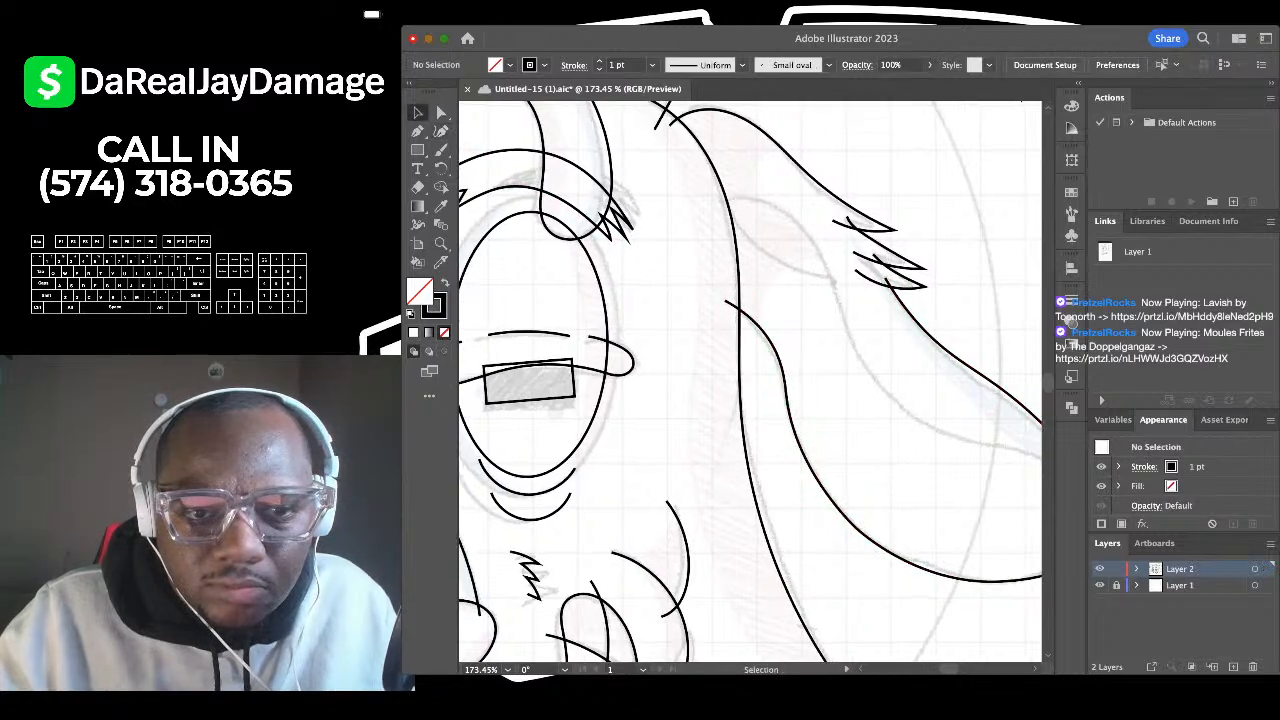
key(shift+grave)
click(668, 197)
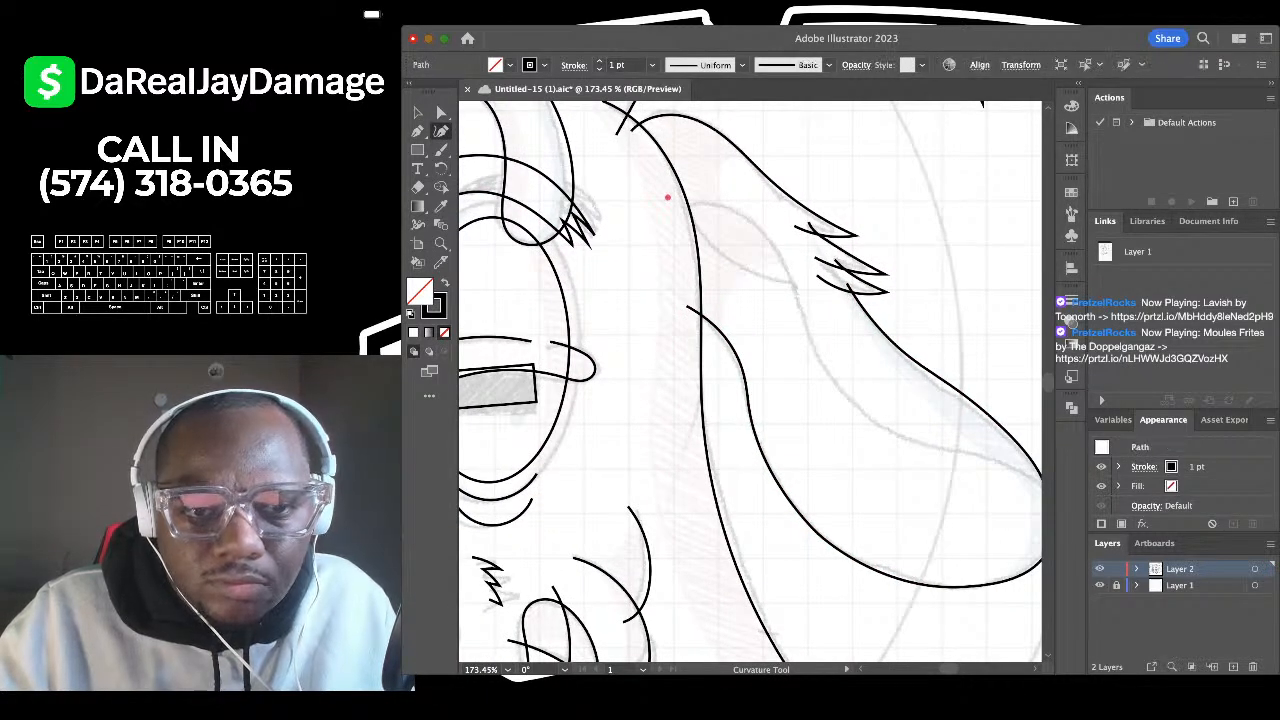
click(742, 216)
click(806, 324)
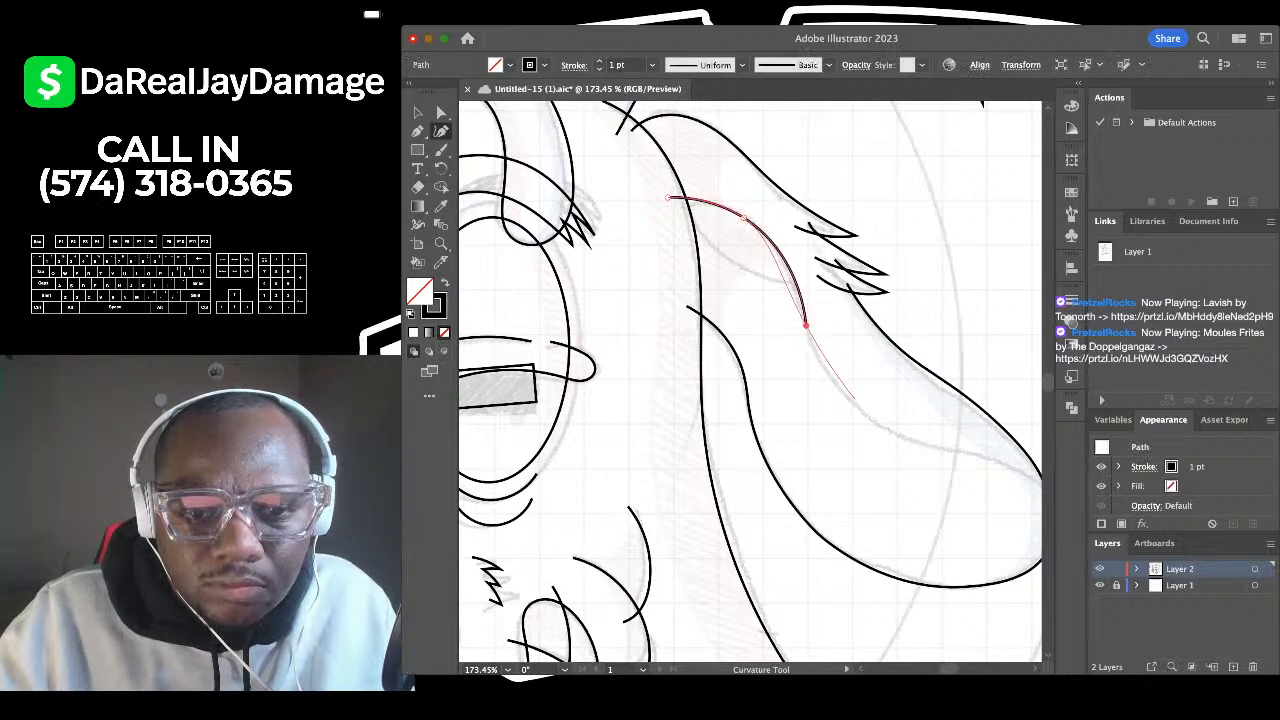
click(859, 412)
scroll(859, 412, right, 3)
click(936, 456)
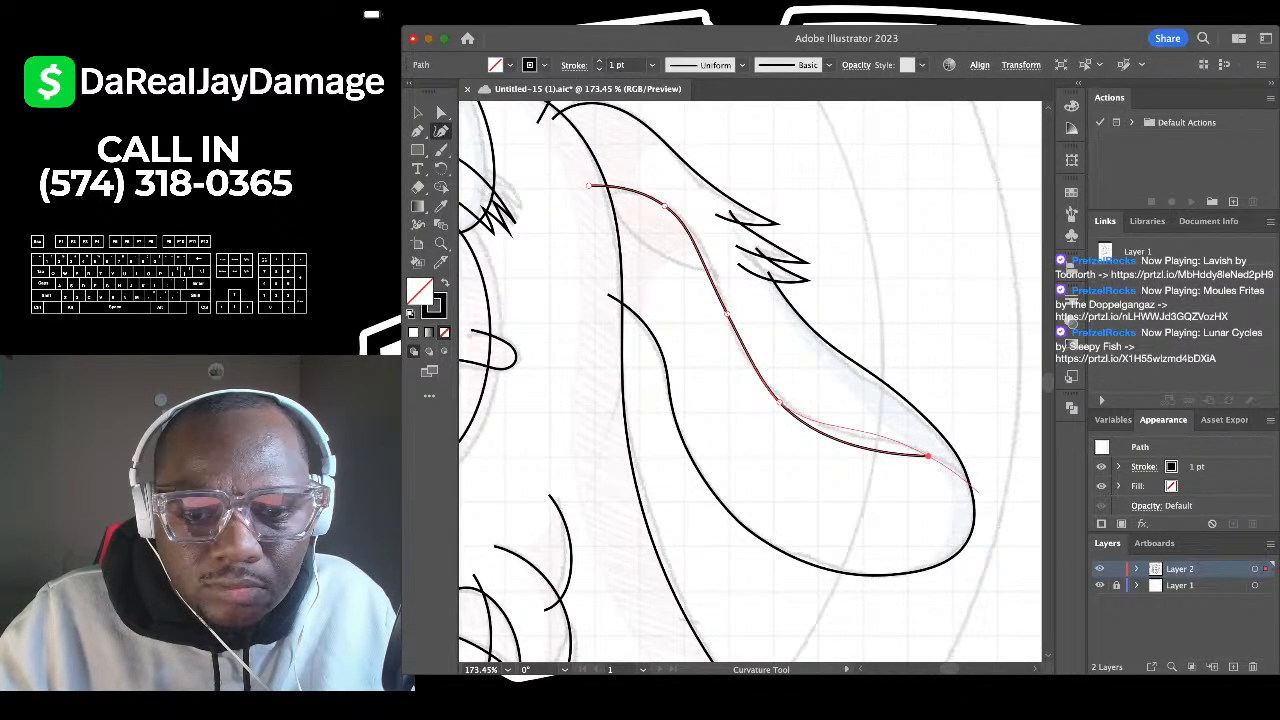
click(984, 506)
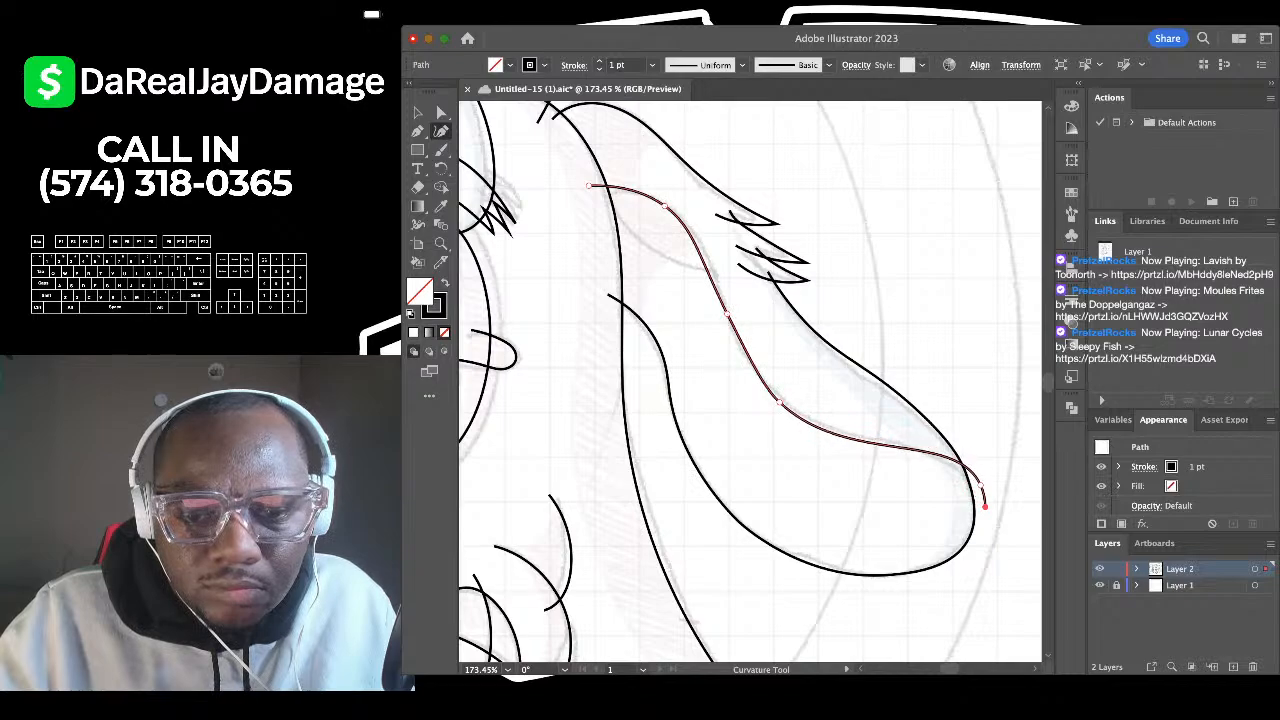
Step: Adjust the upper points of the right ear's fold line to match the sketch and save the document
scroll(984, 506, down, 1)
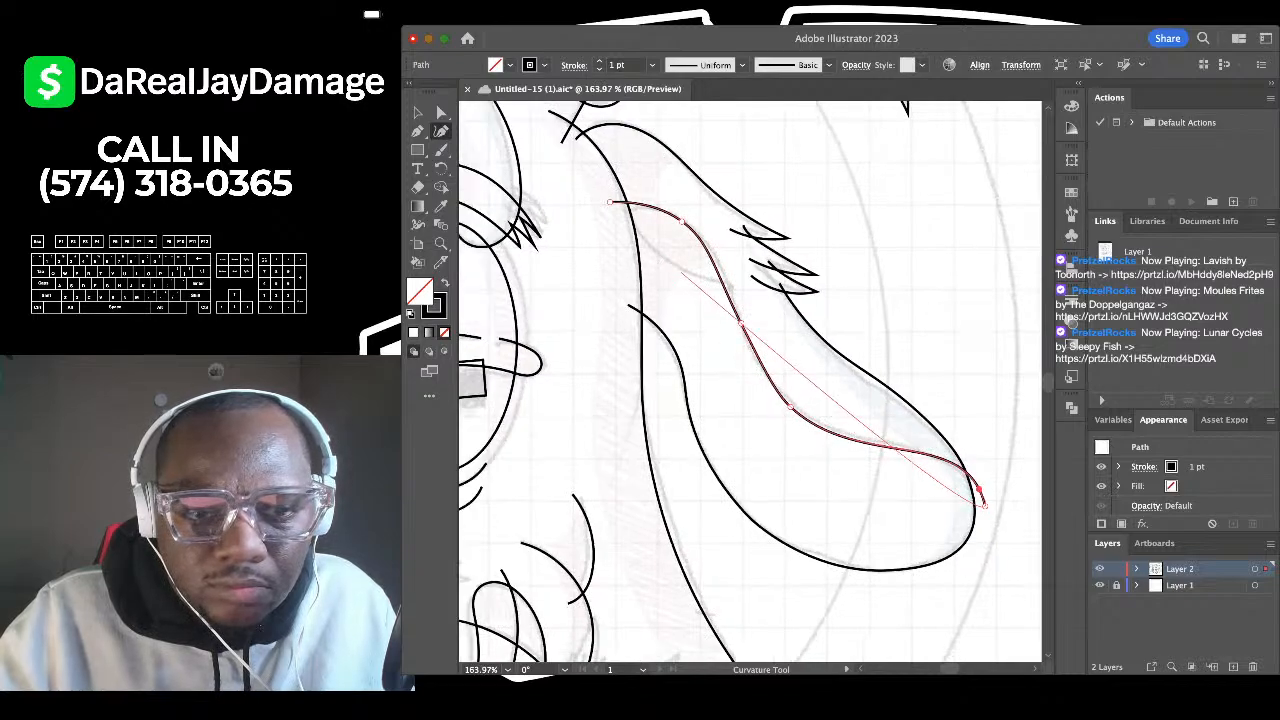
drag(741, 323, 743, 328)
drag(682, 221, 707, 243)
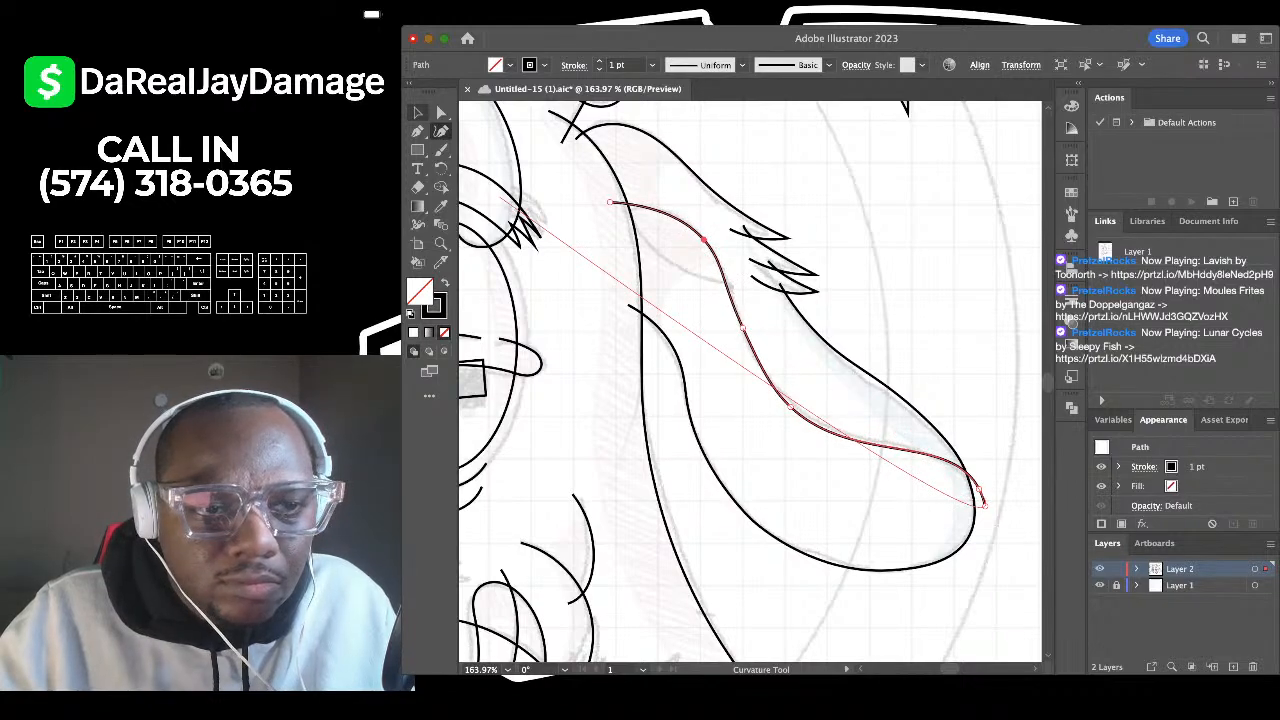
click(418, 113)
click(562, 300)
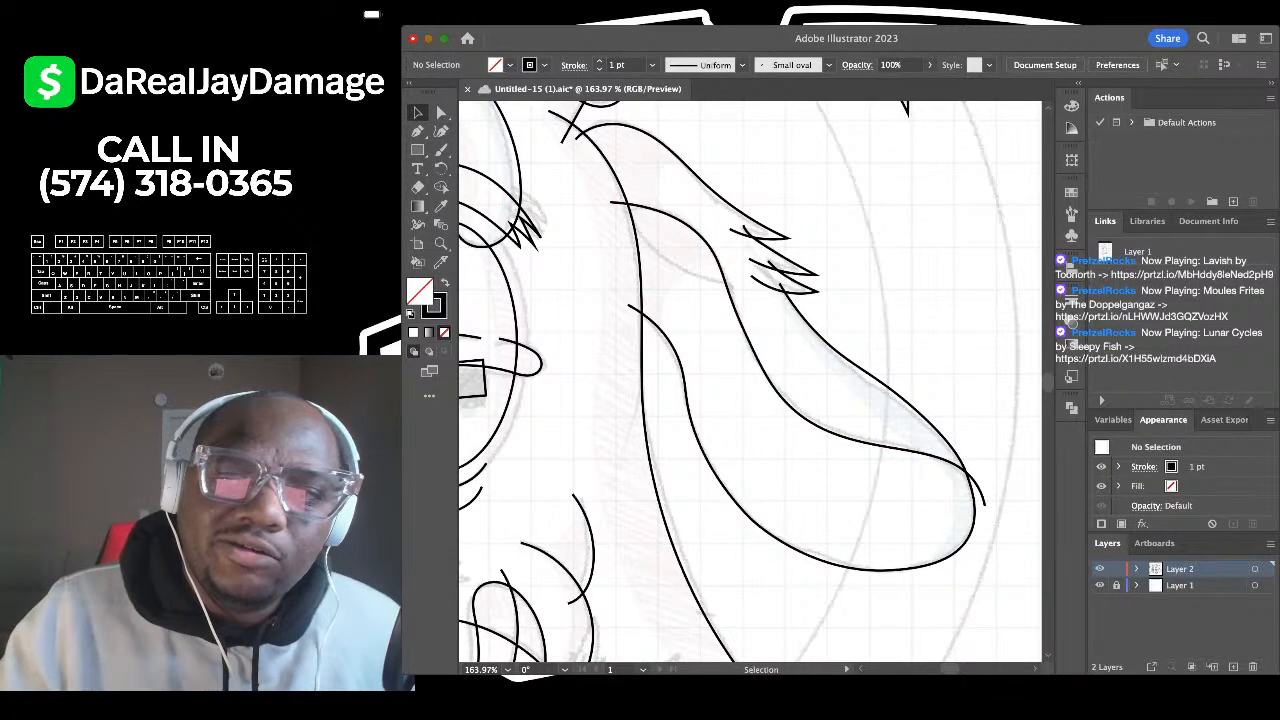
key(ctrl+s)
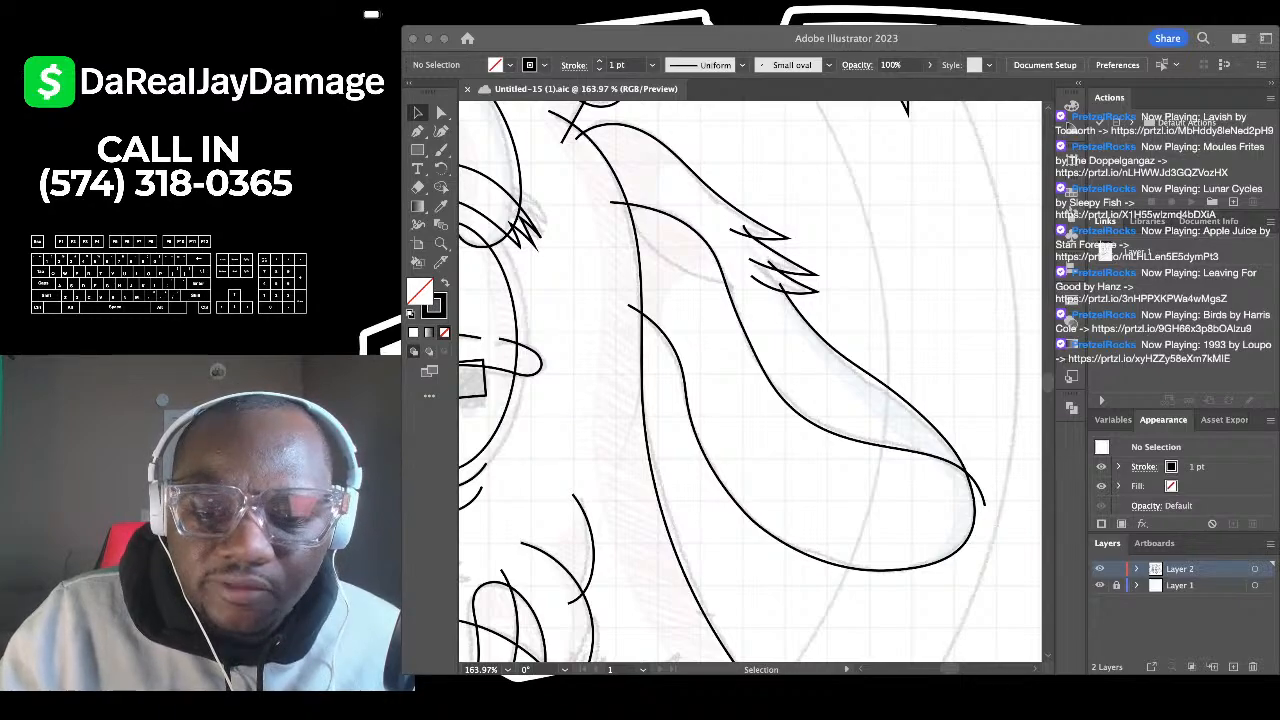
Step: Draw a short curved line from the head outline to the right ear's fold line with the Curvature tool, and save the document
key(super+Tab)
scroll(750, 381, up, 3)
scroll(750, 381, left, 3)
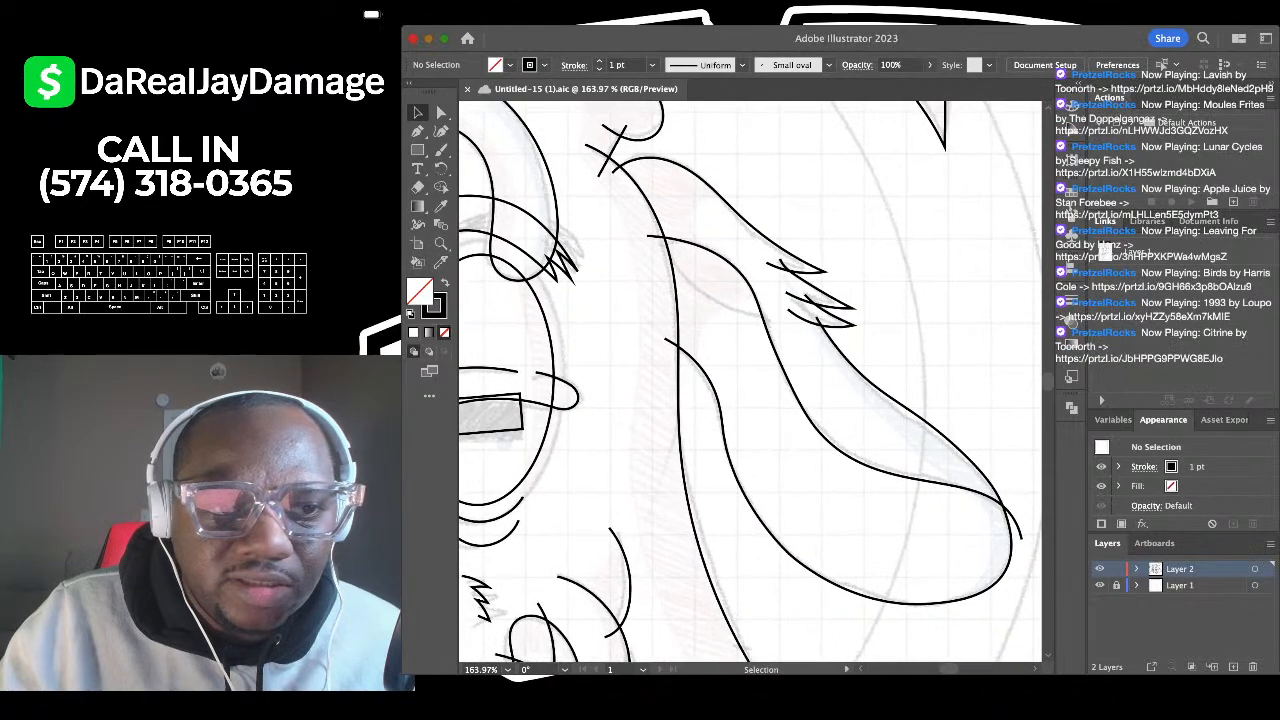
click(441, 131)
click(657, 244)
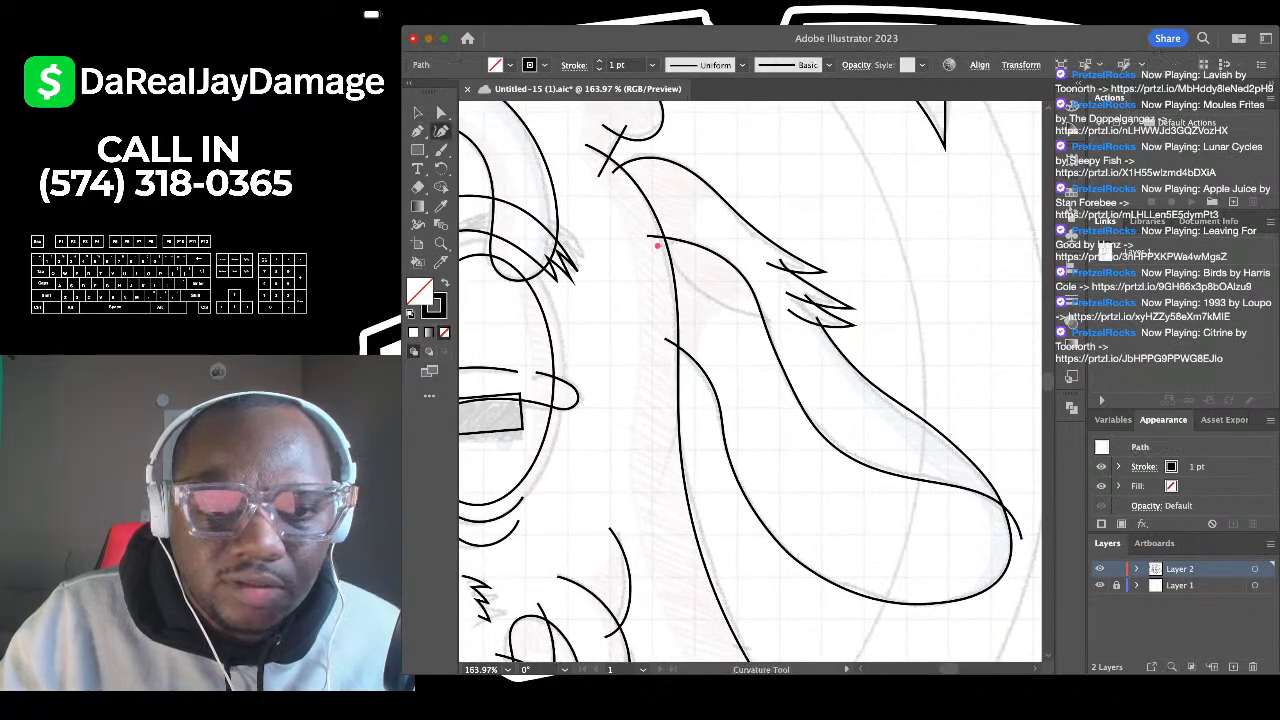
click(713, 302)
click(418, 113)
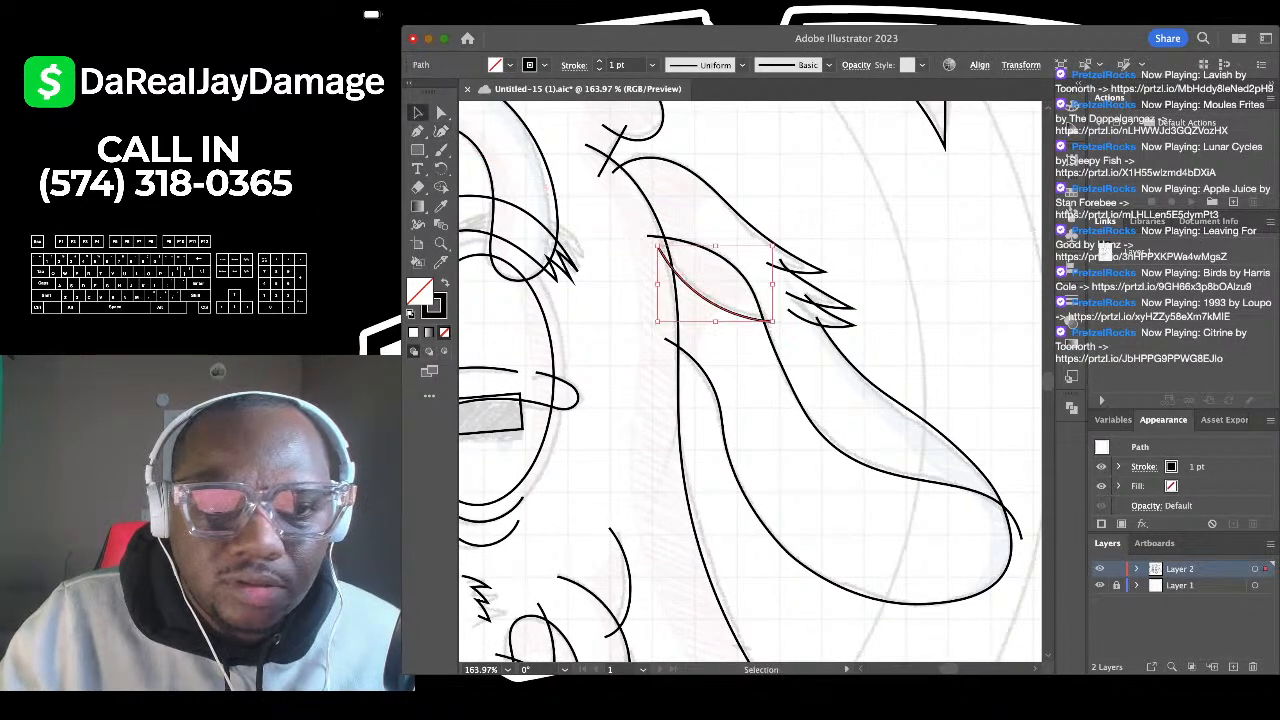
click(610, 300)
key(super+s)
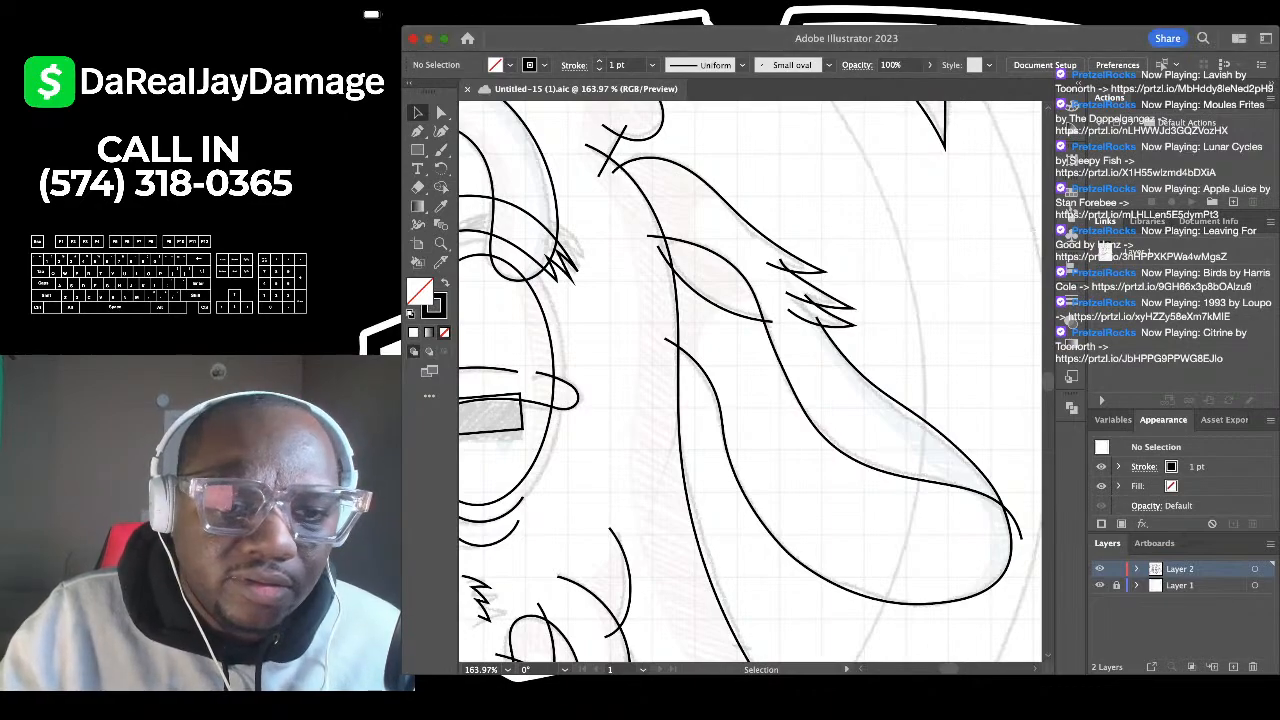
Step: Trace the rounded left lobe of the muzzle below the nose with the Curvature tool, ending past the mouth line
scroll(612, 310, down, 5)
scroll(750, 381, down, 3)
scroll(750, 381, down, 3)
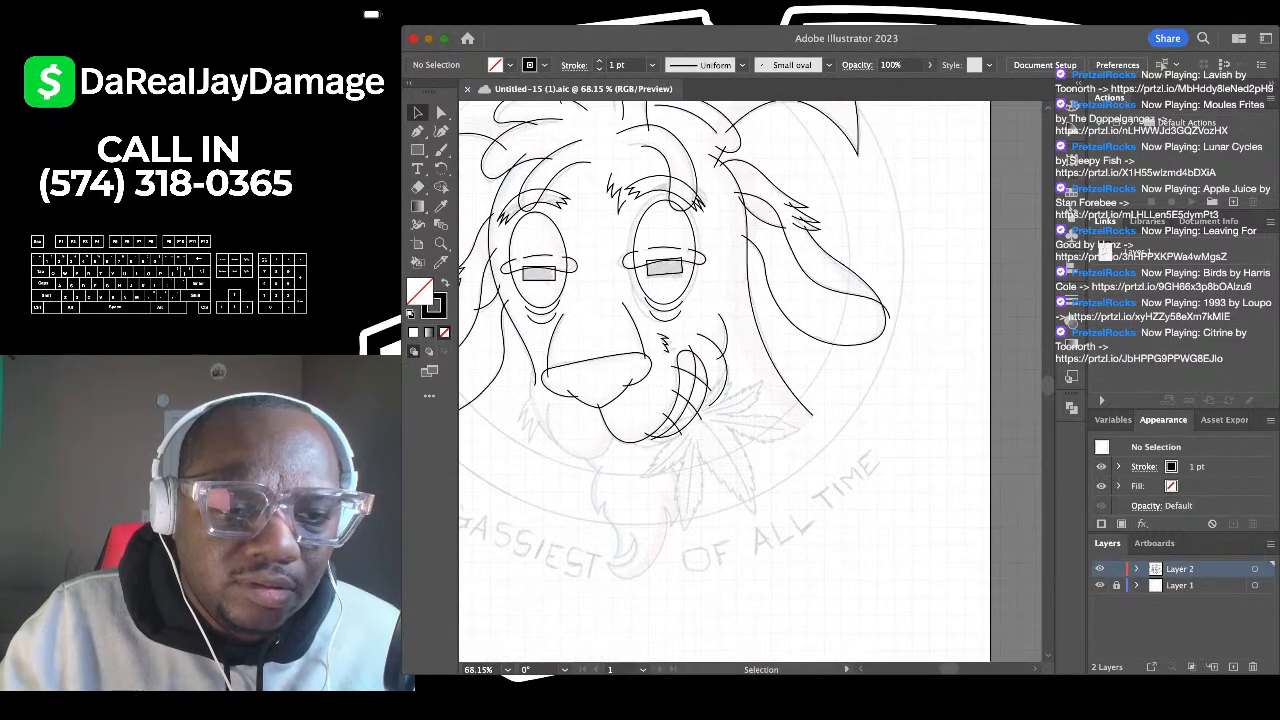
scroll(750, 381, up, 2)
scroll(750, 381, left, 3)
click(441, 131)
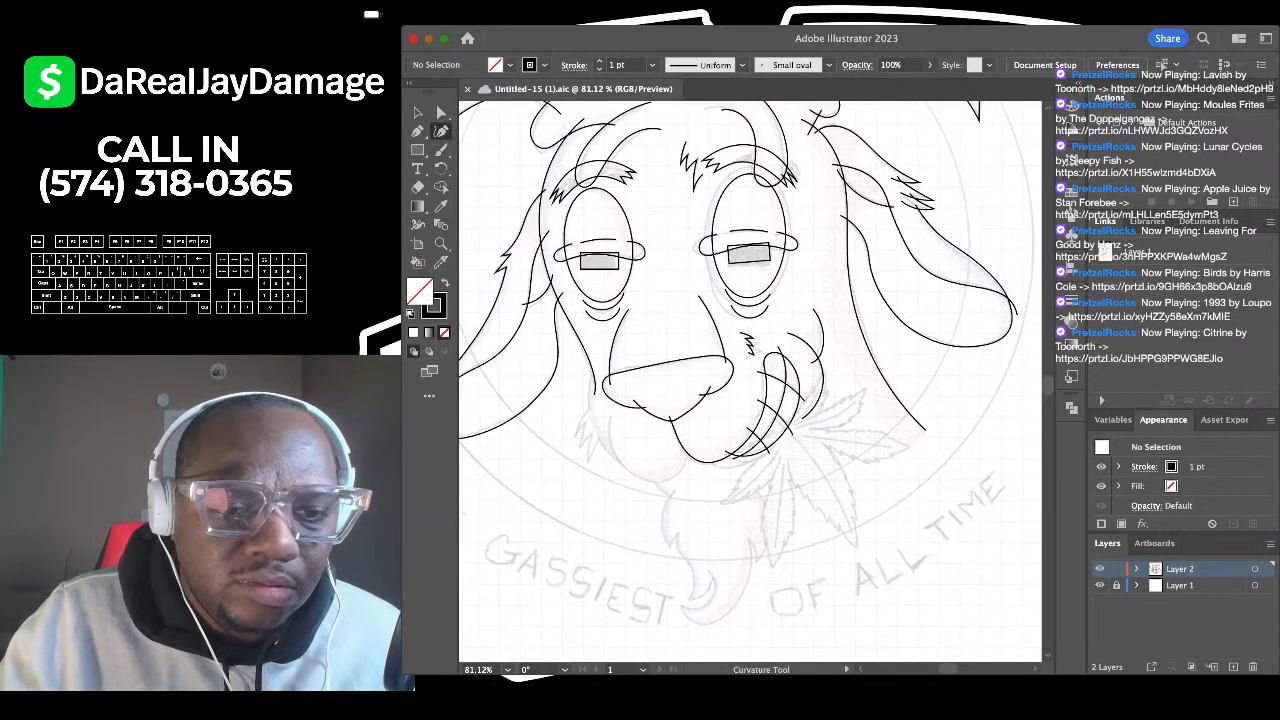
scroll(590, 430, up, 6)
click(637, 398)
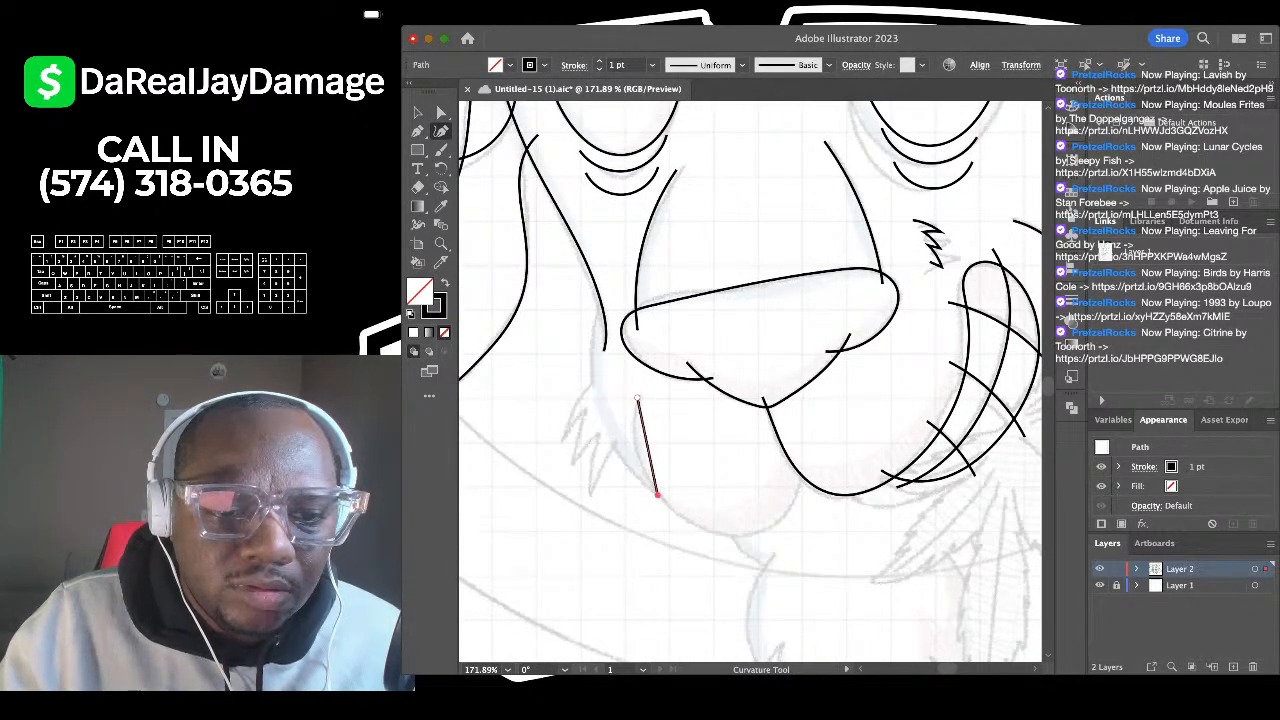
click(657, 495)
click(757, 535)
click(804, 462)
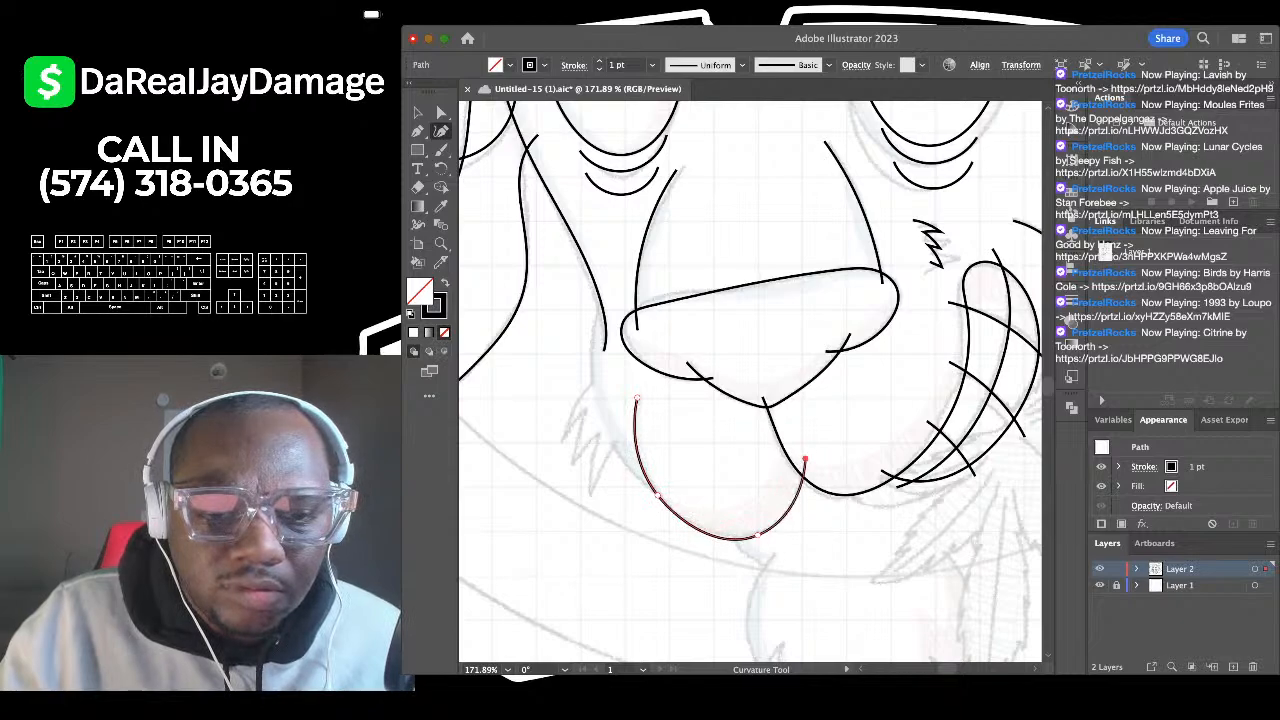
key(v)
click(565, 340)
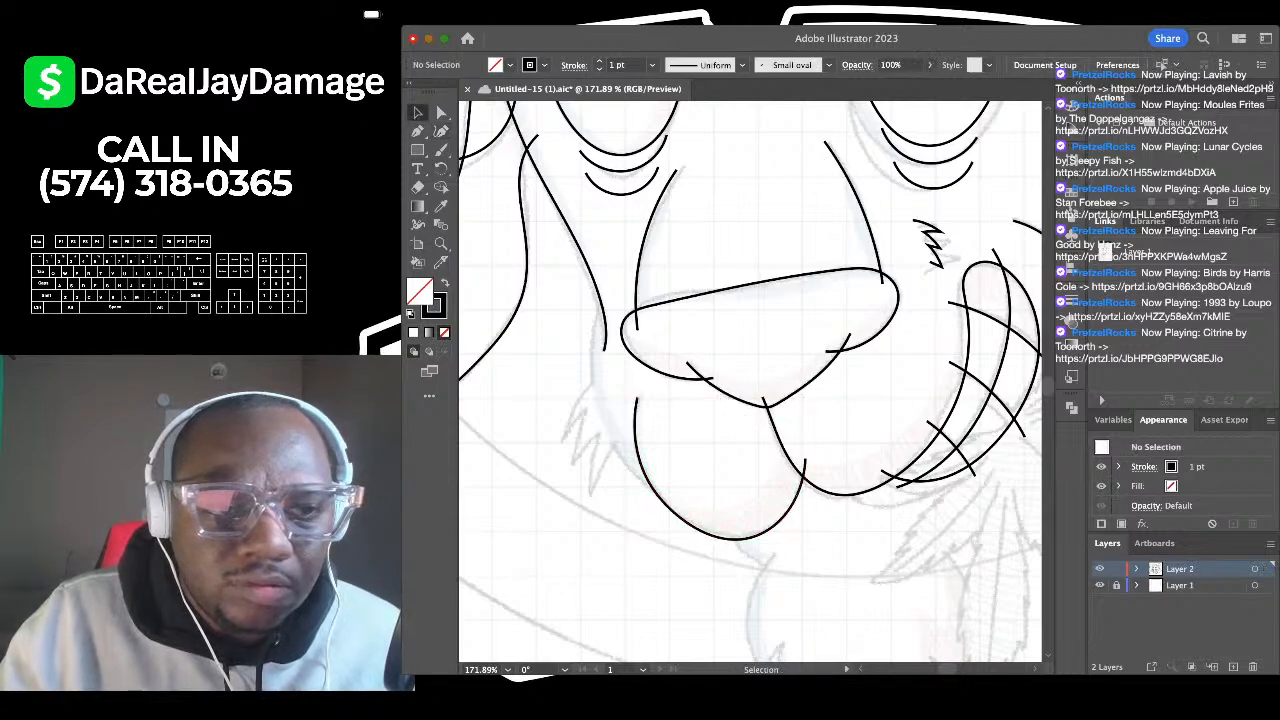
Step: Draw a short curve with the Curvature tool from the left cheek line down to the start of the sketched fur tuft
click(441, 131)
scroll(569, 329, up, 4)
scroll(569, 329, down, 2)
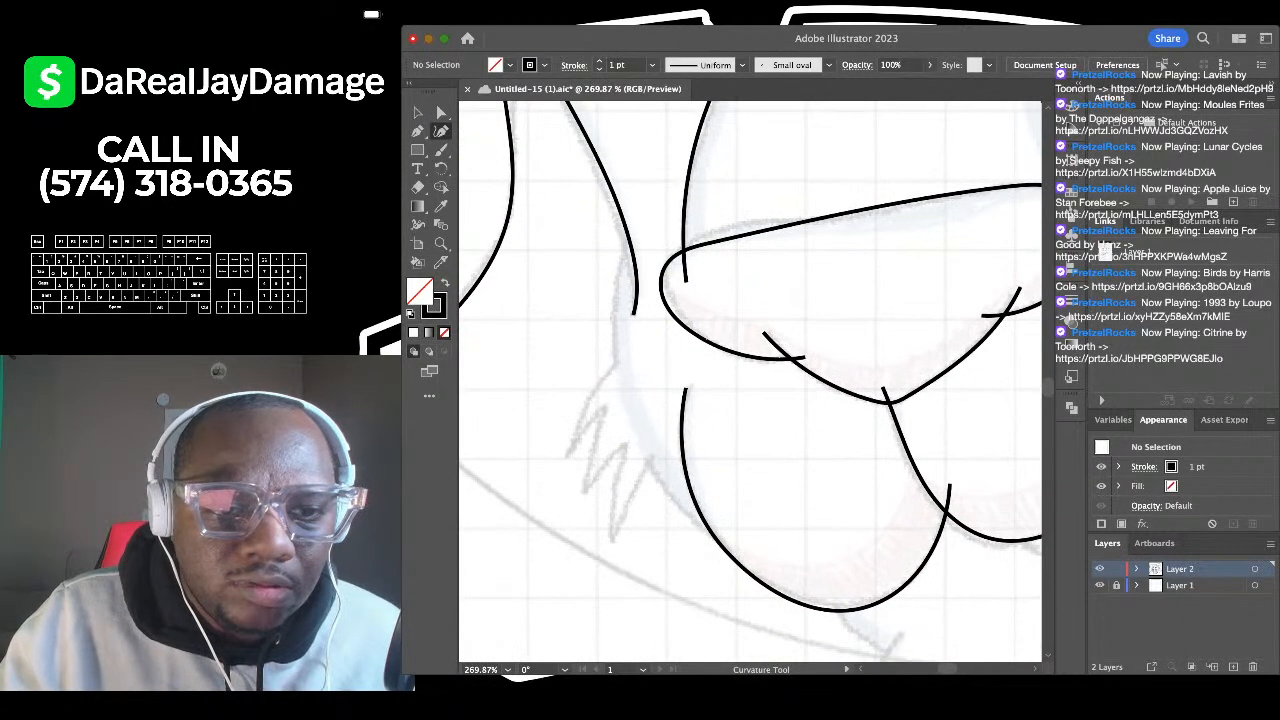
click(642, 230)
click(616, 309)
click(617, 367)
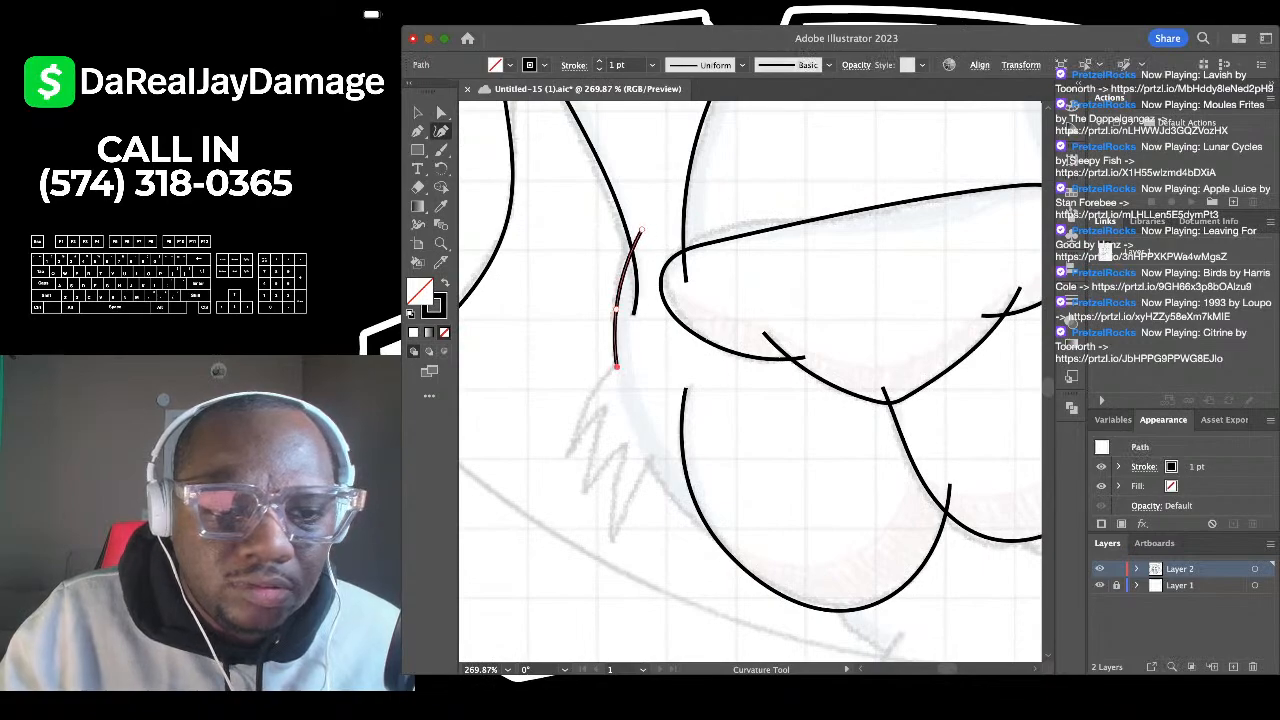
Step: Extend the cheek curve with the Pen tool into a zigzag of three fur spikes and a straight line to the muzzle lobe
click(418, 131)
click(617, 367)
scroll(617, 367, down, 4)
scroll(617, 367, down, 3)
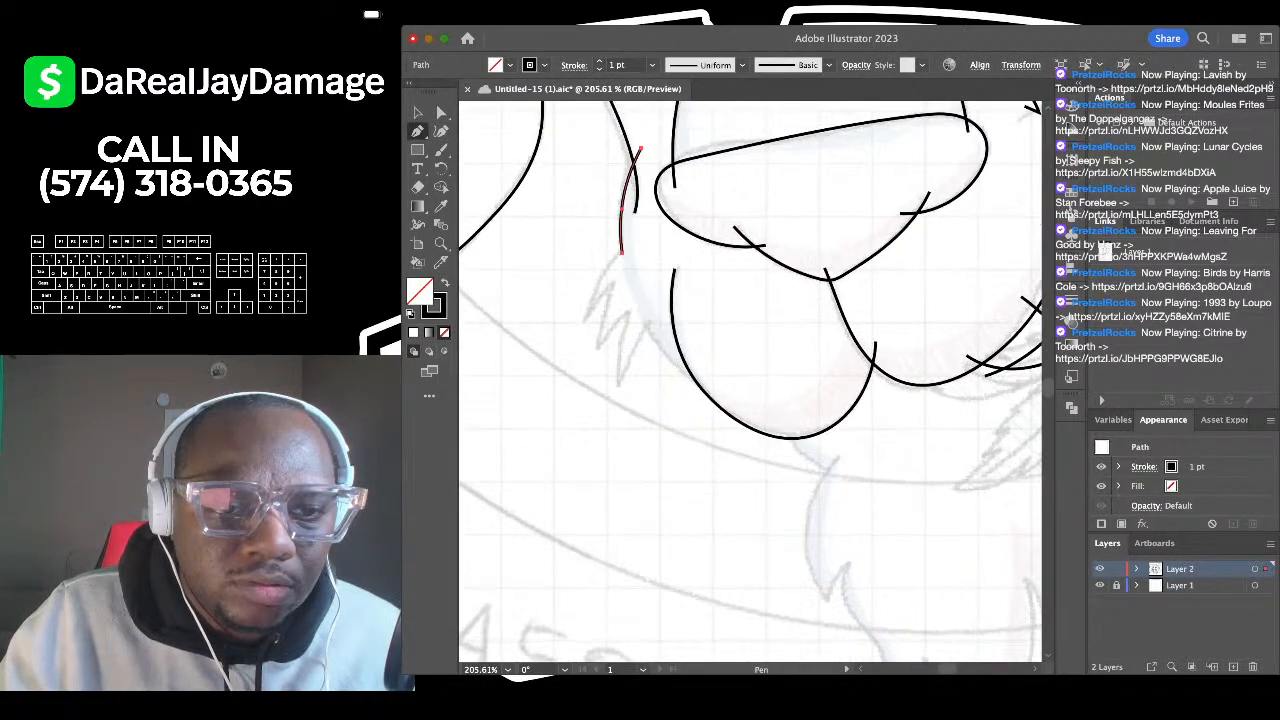
click(621, 252)
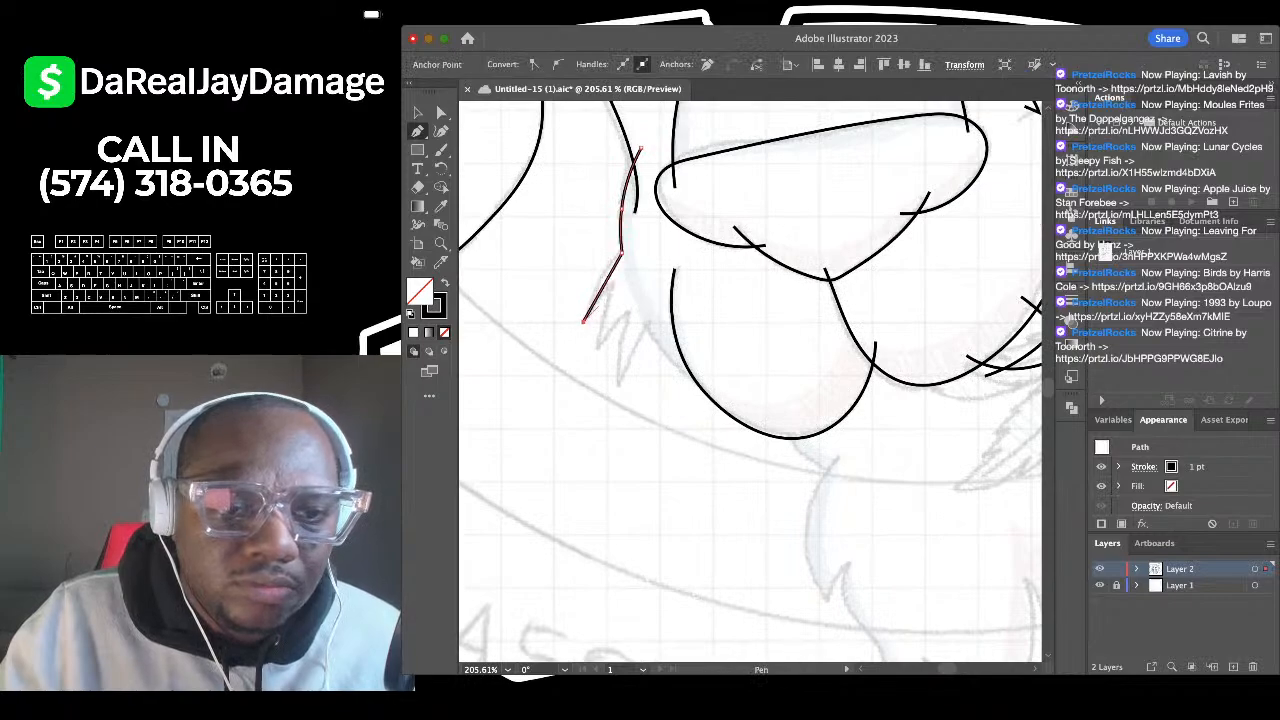
click(584, 320)
click(615, 282)
click(597, 348)
click(628, 312)
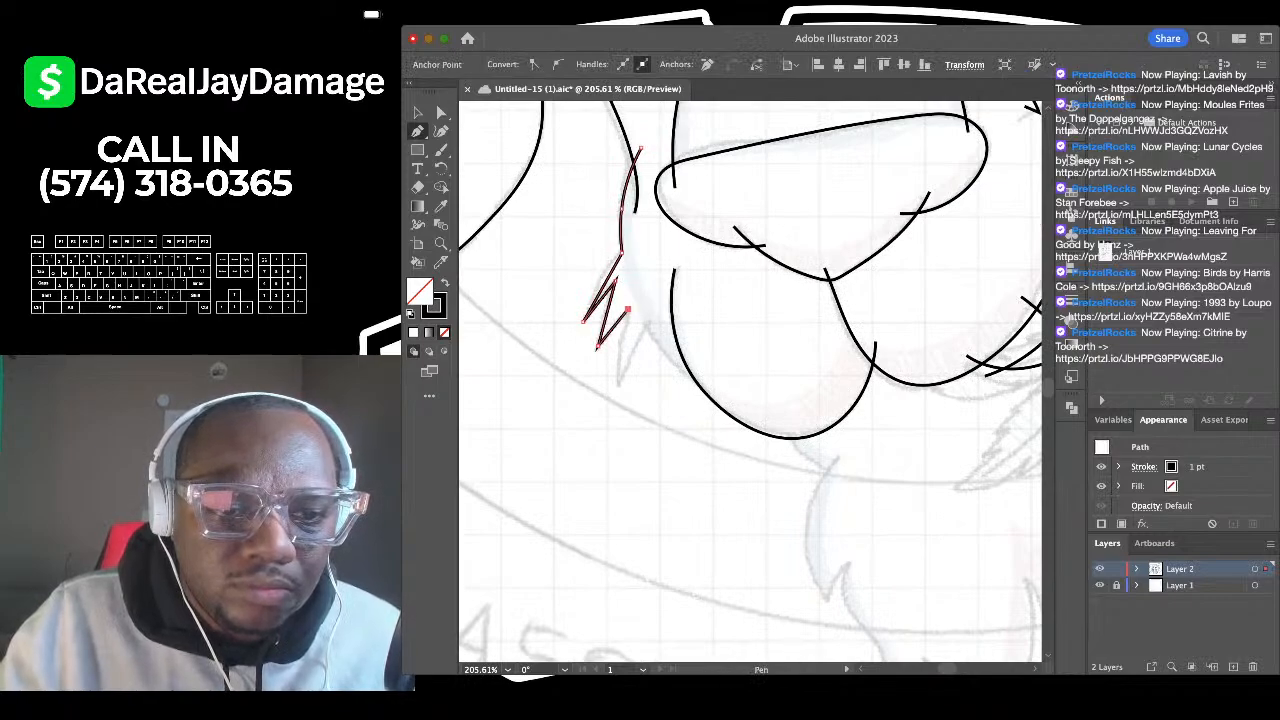
click(617, 393)
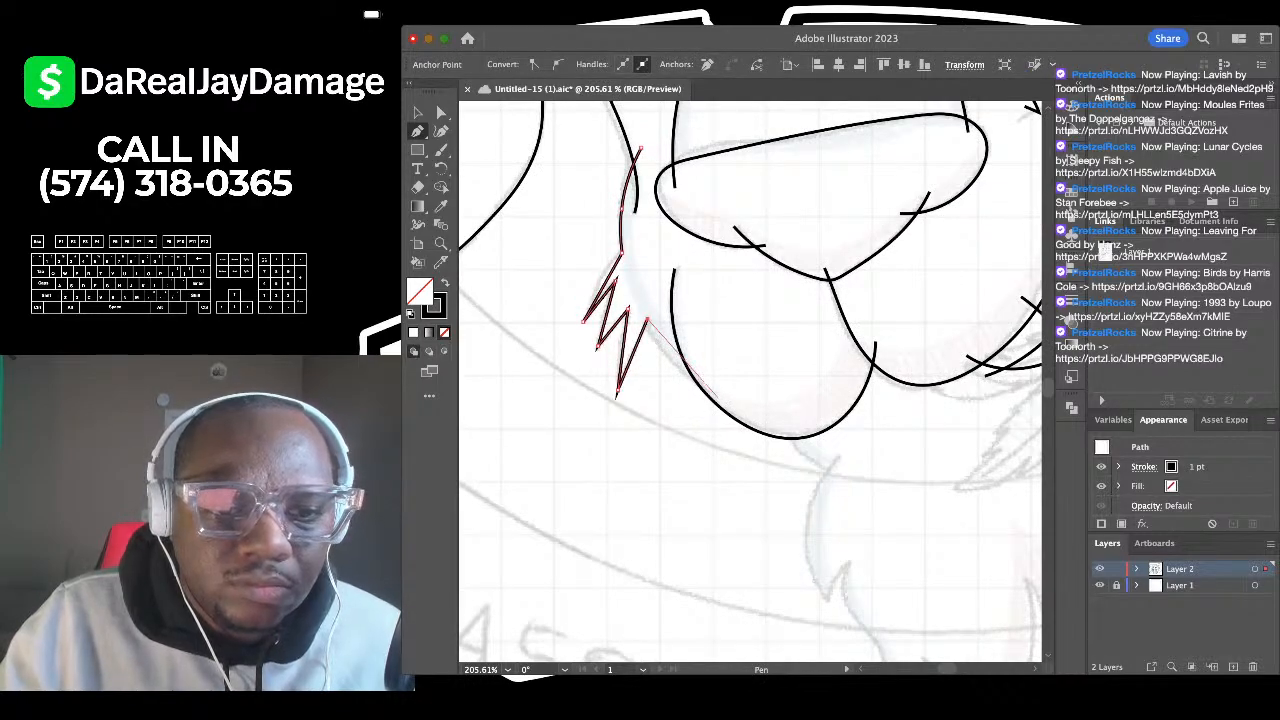
click(733, 407)
Step: Bend the straight edges of the left cheek's fur spikes into curves with the Curvature tool, following the sketch
click(441, 131)
scroll(637, 312, up, 3)
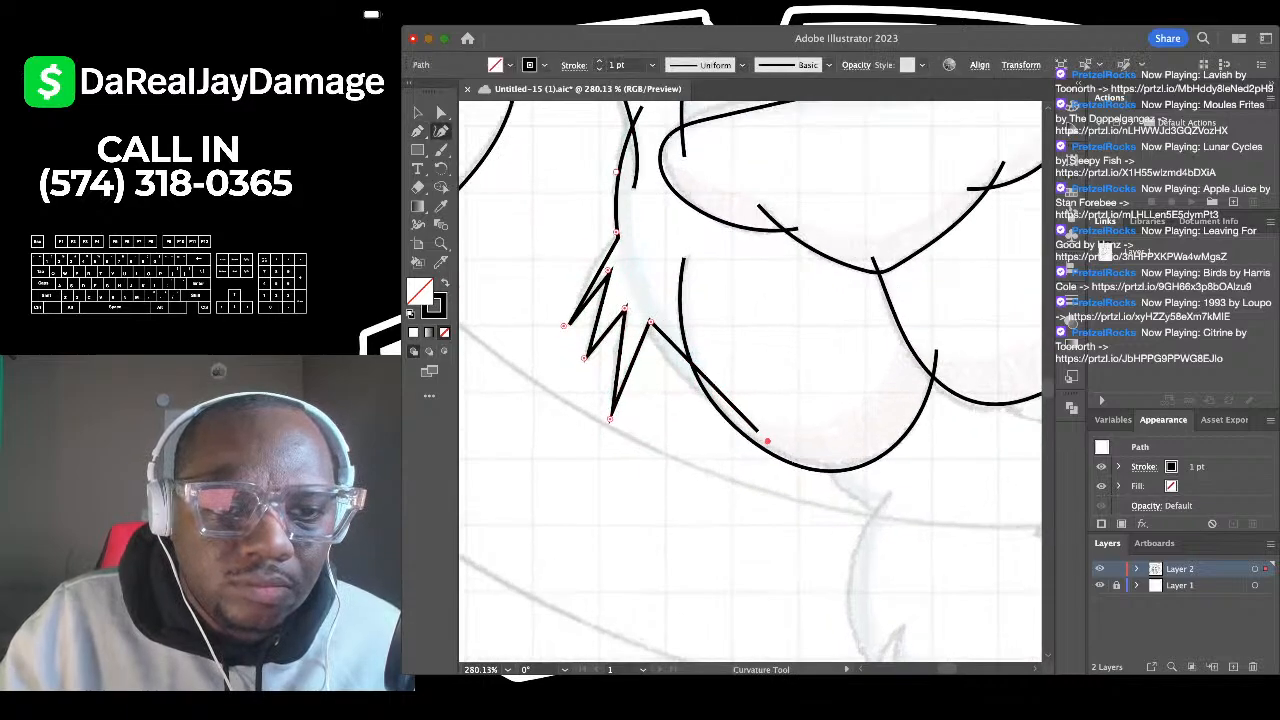
scroll(638, 314, up, 1)
drag(598, 248, 591, 243)
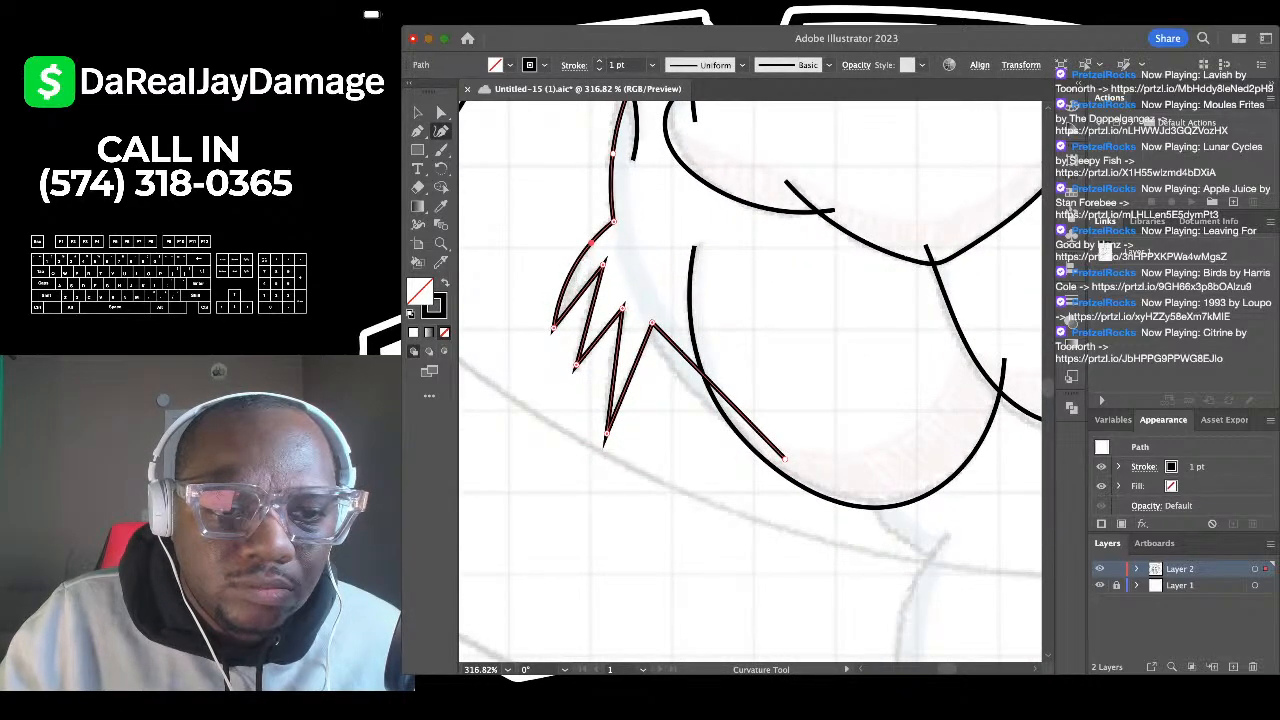
mouse_move(594, 298)
mouse_down()
mouse_move(602, 325)
mouse_move(577, 288)
mouse_up()
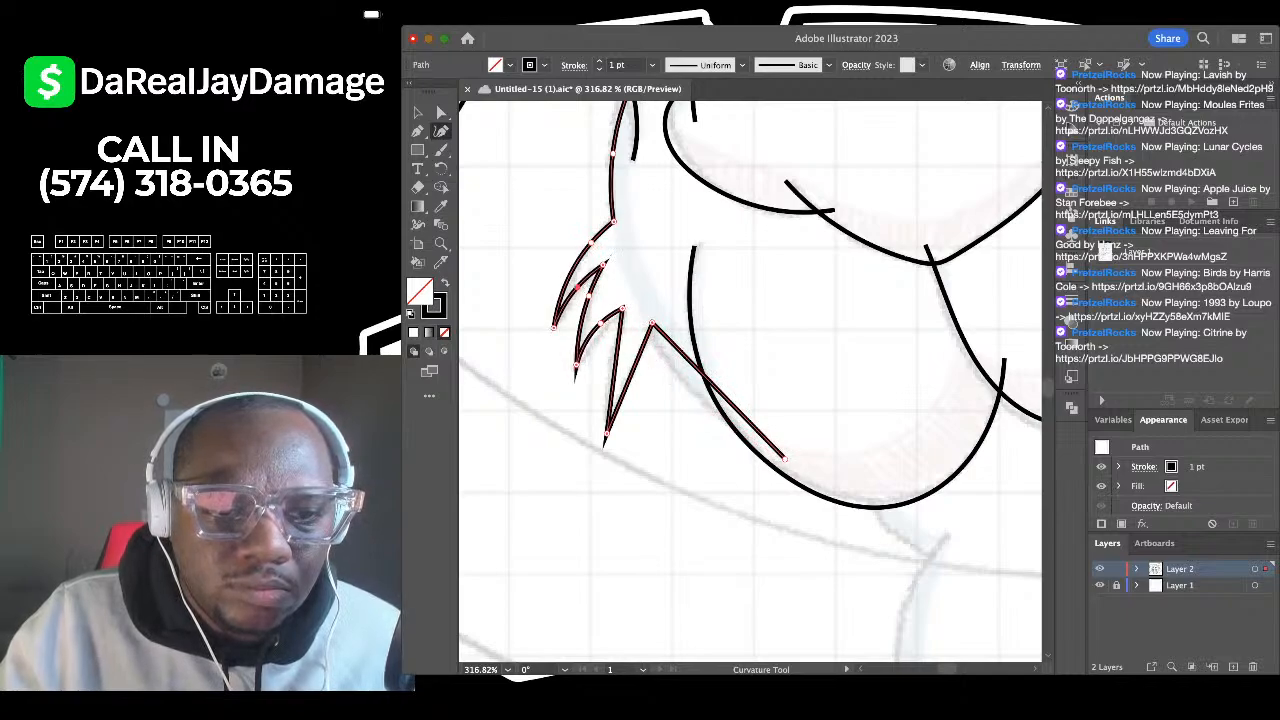
drag(617, 347, 636, 349)
click(640, 354)
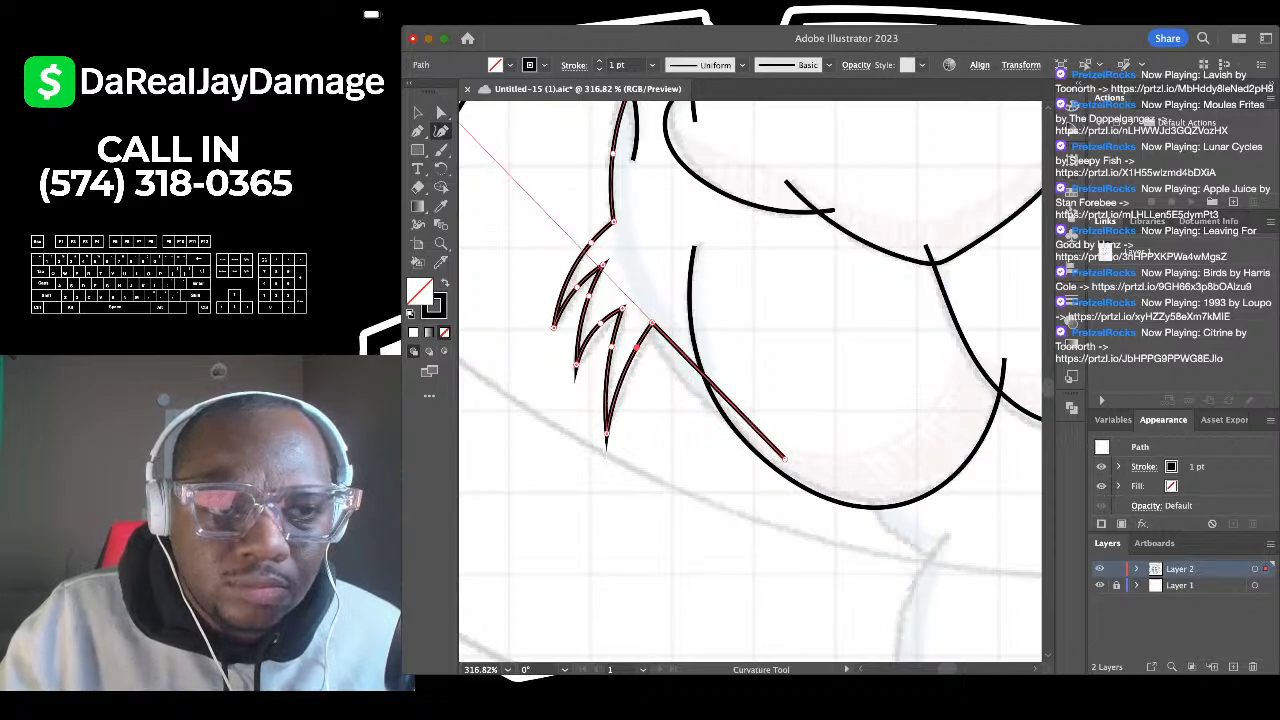
Step: Bend the straight line between the left cheek's fur tuft and the muzzle lobe into a curve following the sketch
key(super+shift+a)
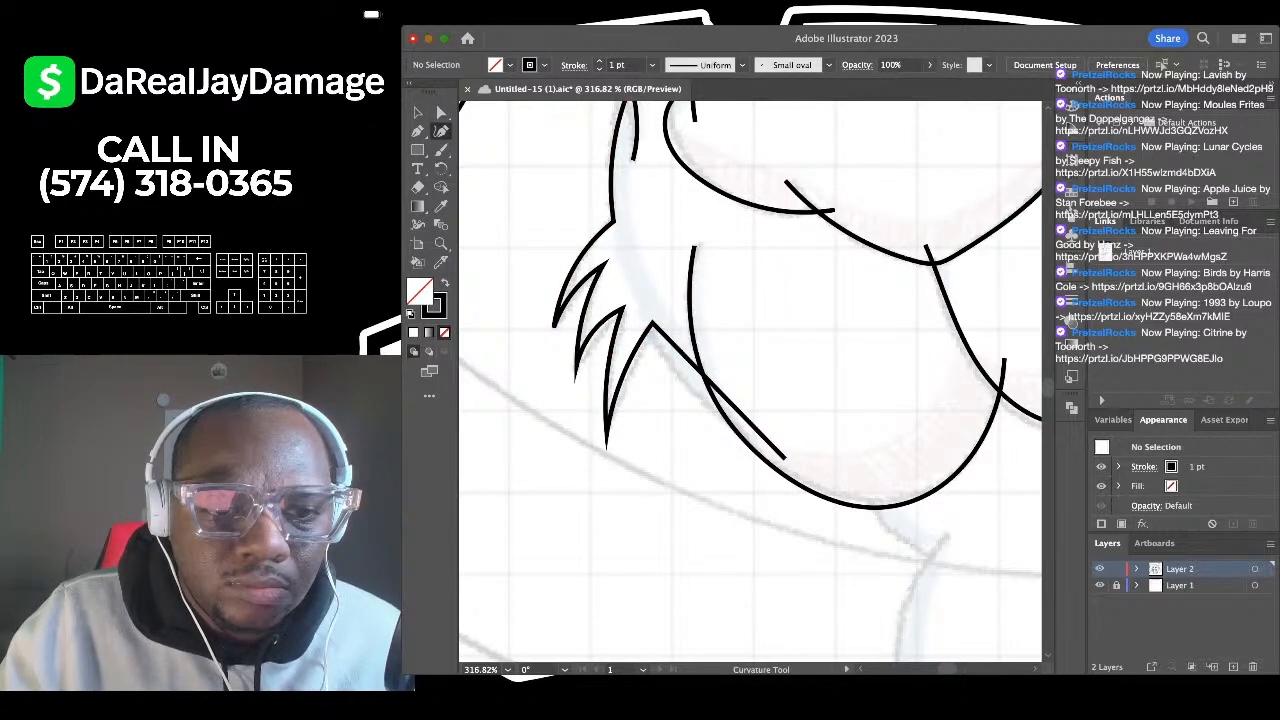
click(785, 459)
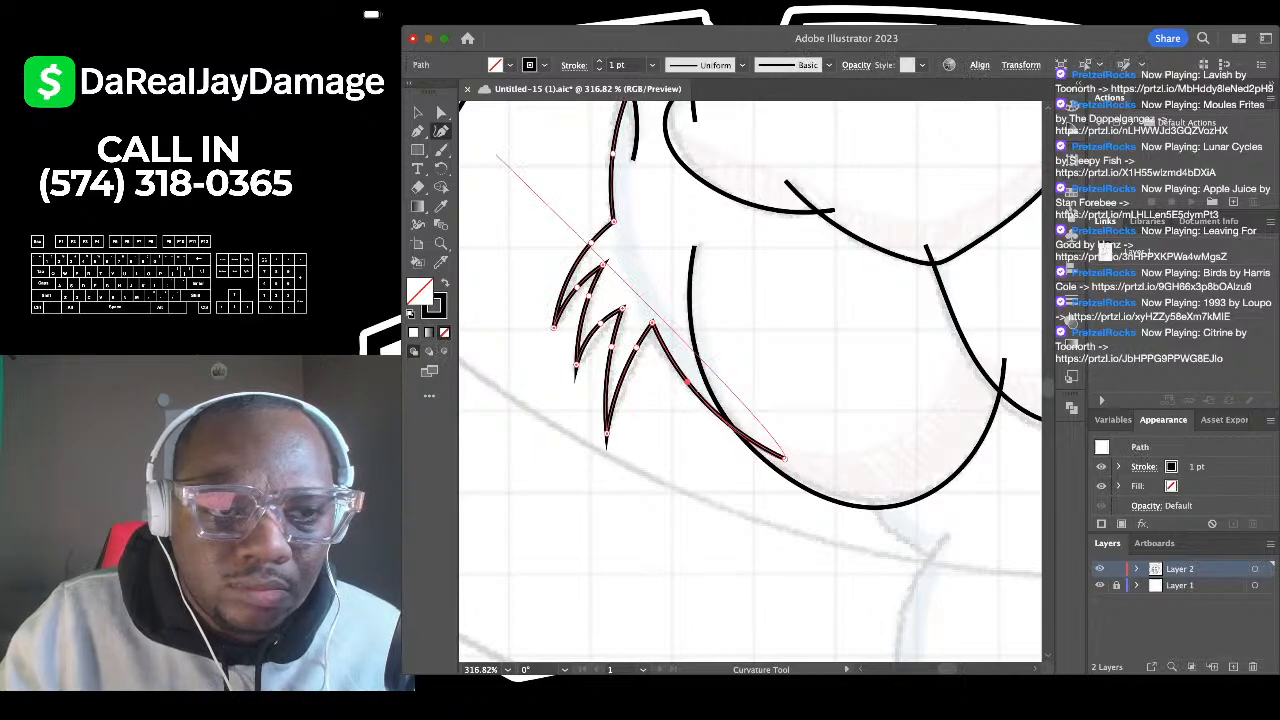
key(v)
key(super+shift+a)
Step: Draw a short chin curve with the Curvature tool from inside the muzzle's left lobe down past the top of the sketched beard
scroll(750, 381, down, 10)
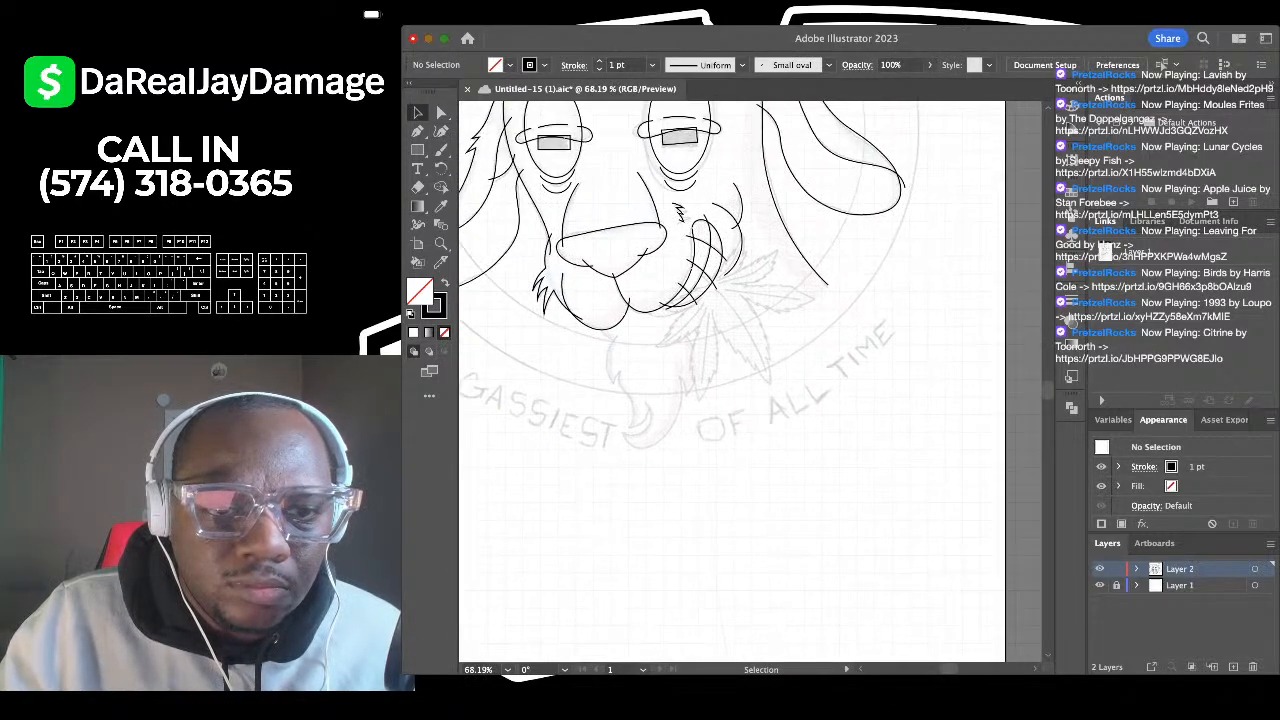
scroll(577, 425, up, 8)
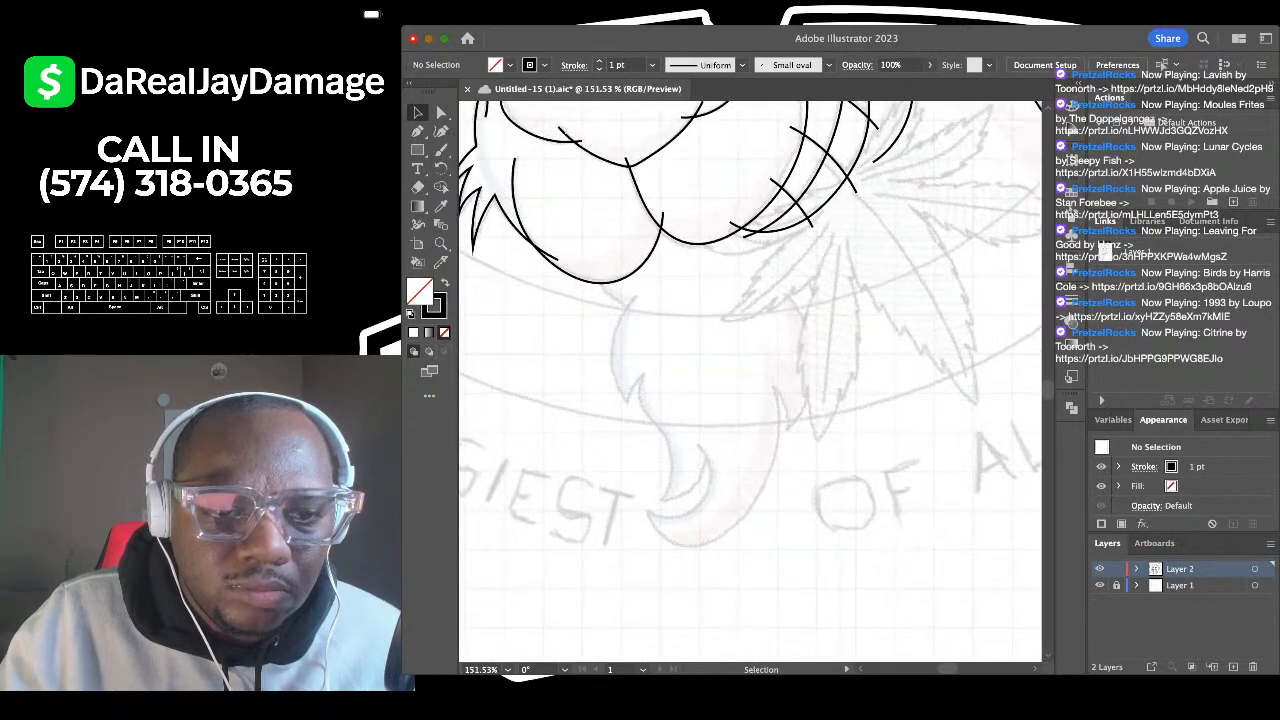
key(shift+grave)
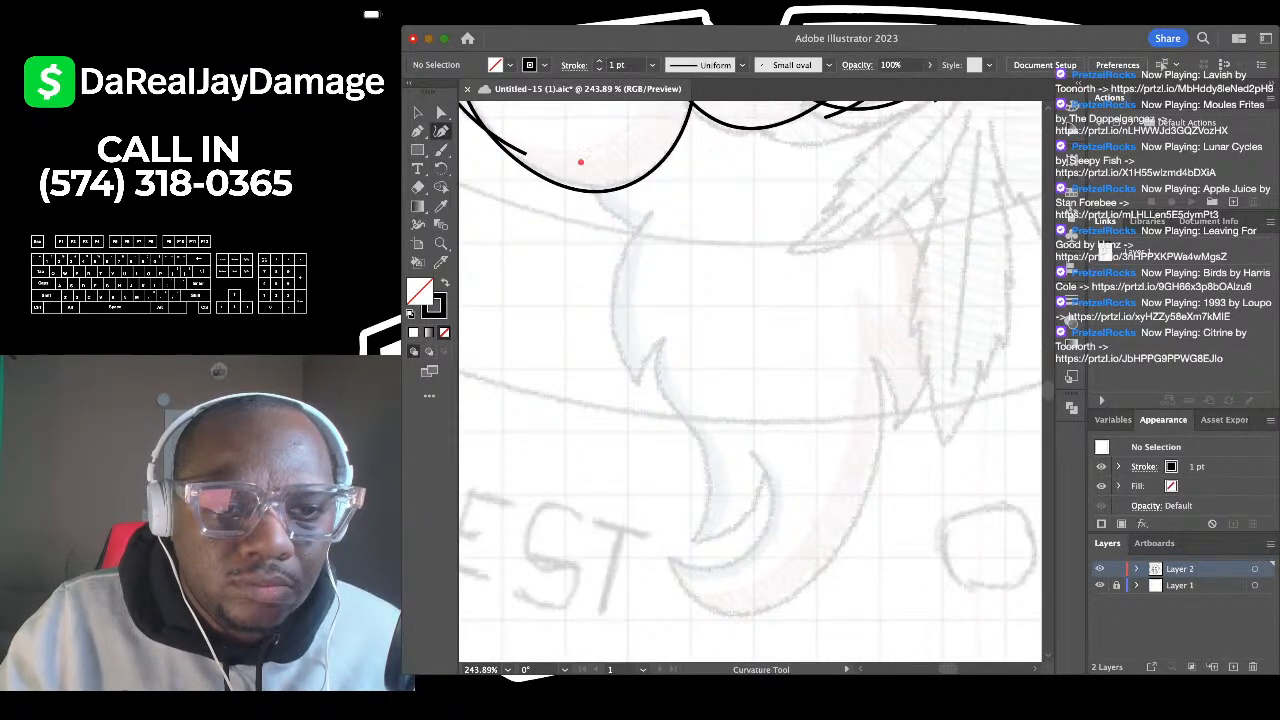
click(580, 161)
click(603, 211)
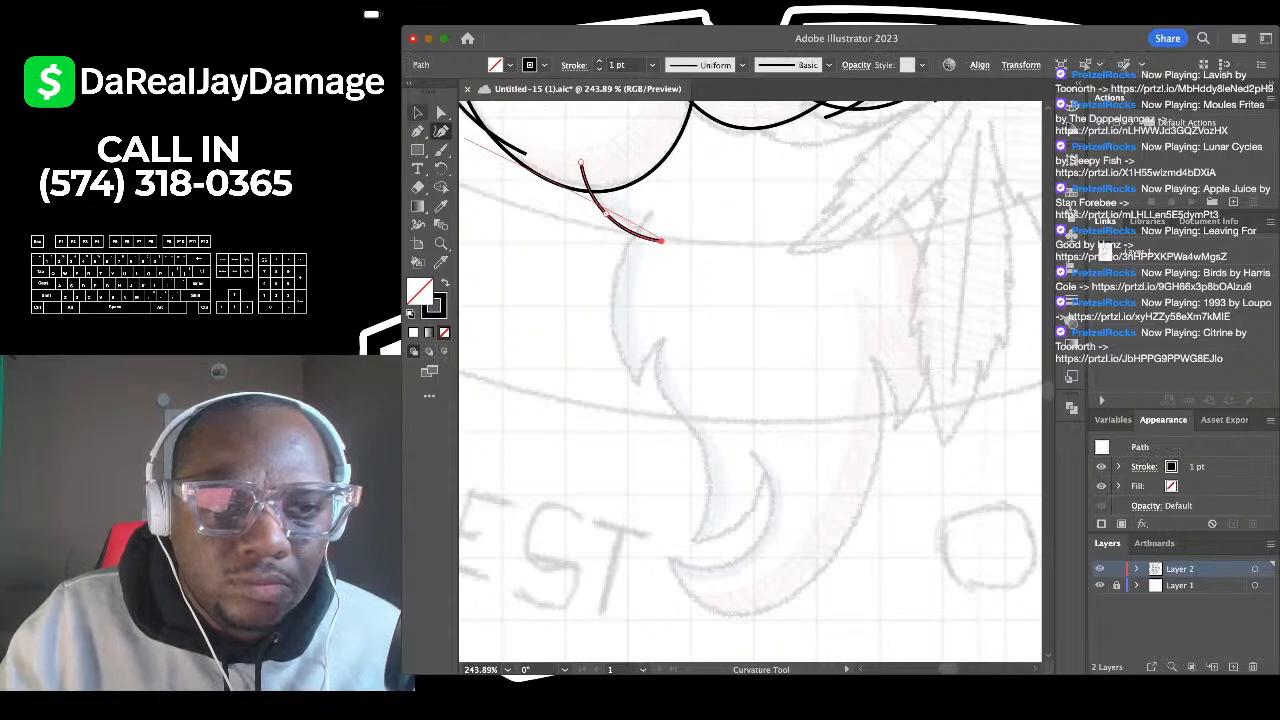
click(661, 240)
key(Escape)
Step: Trace the beard's upper left edge with the Curvature tool, from the chin curve down to the first fur point
click(648, 214)
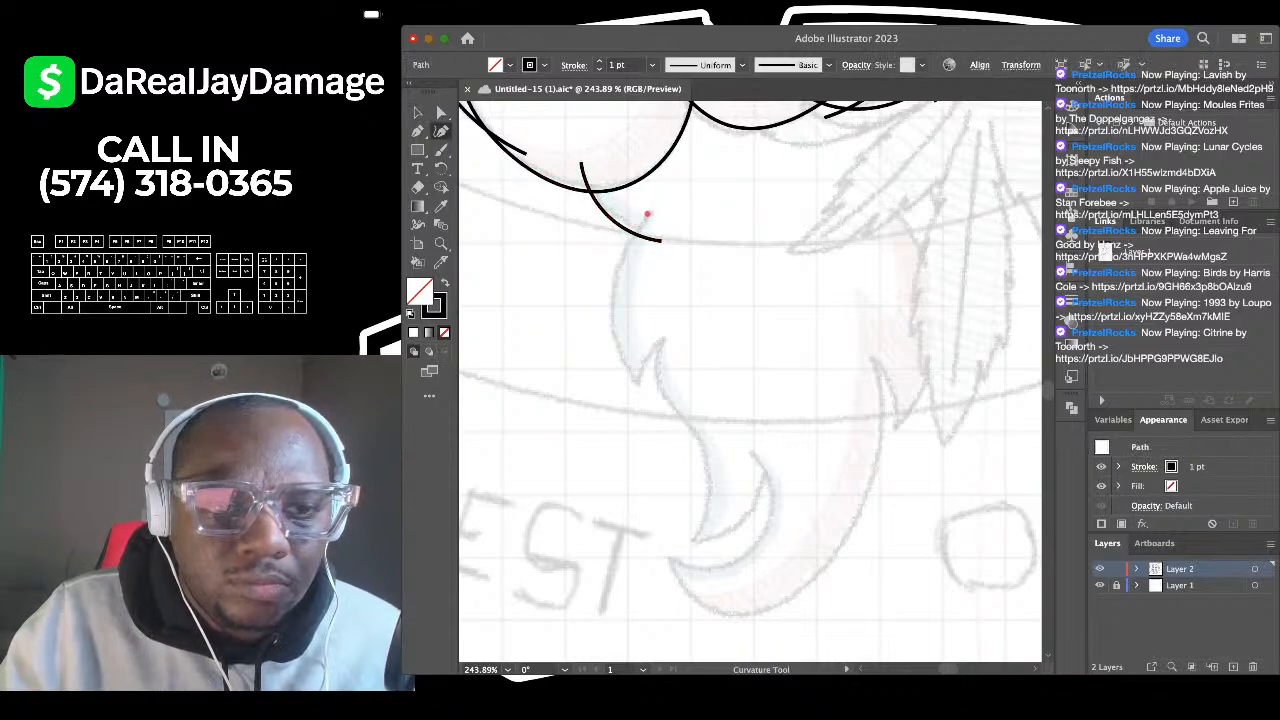
click(608, 292)
click(636, 387)
Step: Extend the beard's left edge with the Pen tool in straight segments through the fur notch and inner curl to its upper tip
key(p)
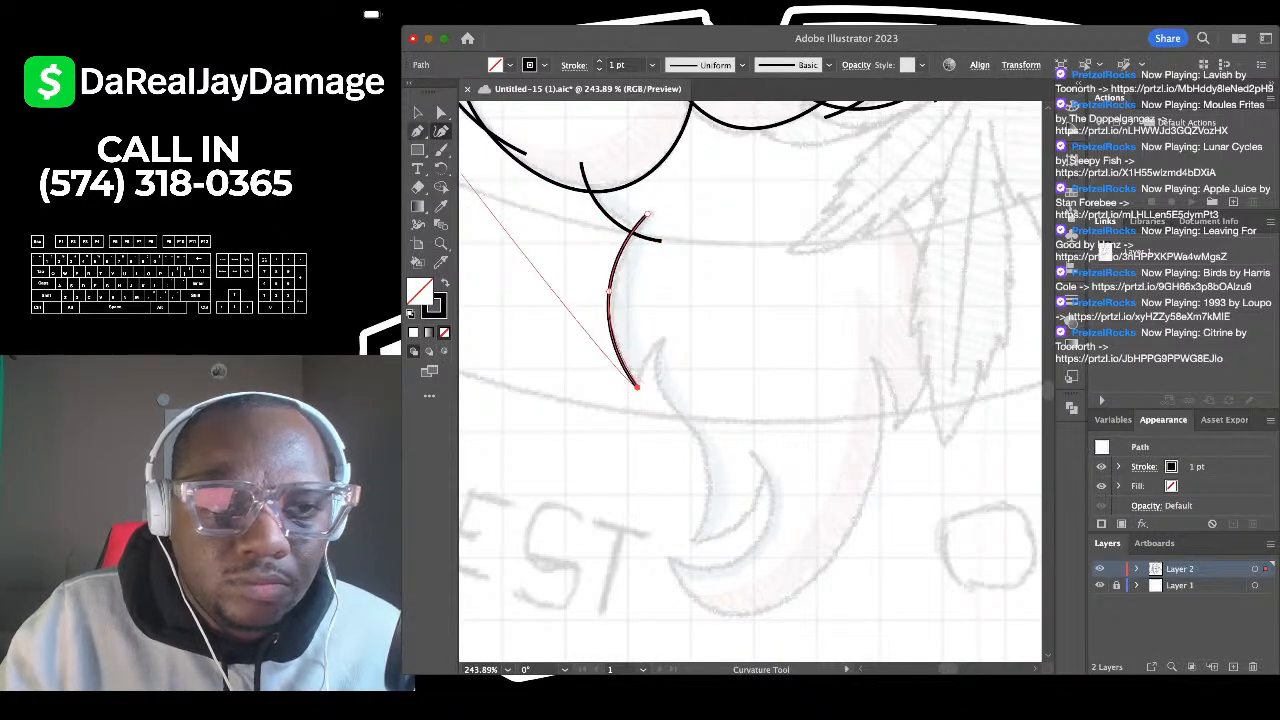
click(636, 387)
click(665, 335)
scroll(665, 335, down, 3)
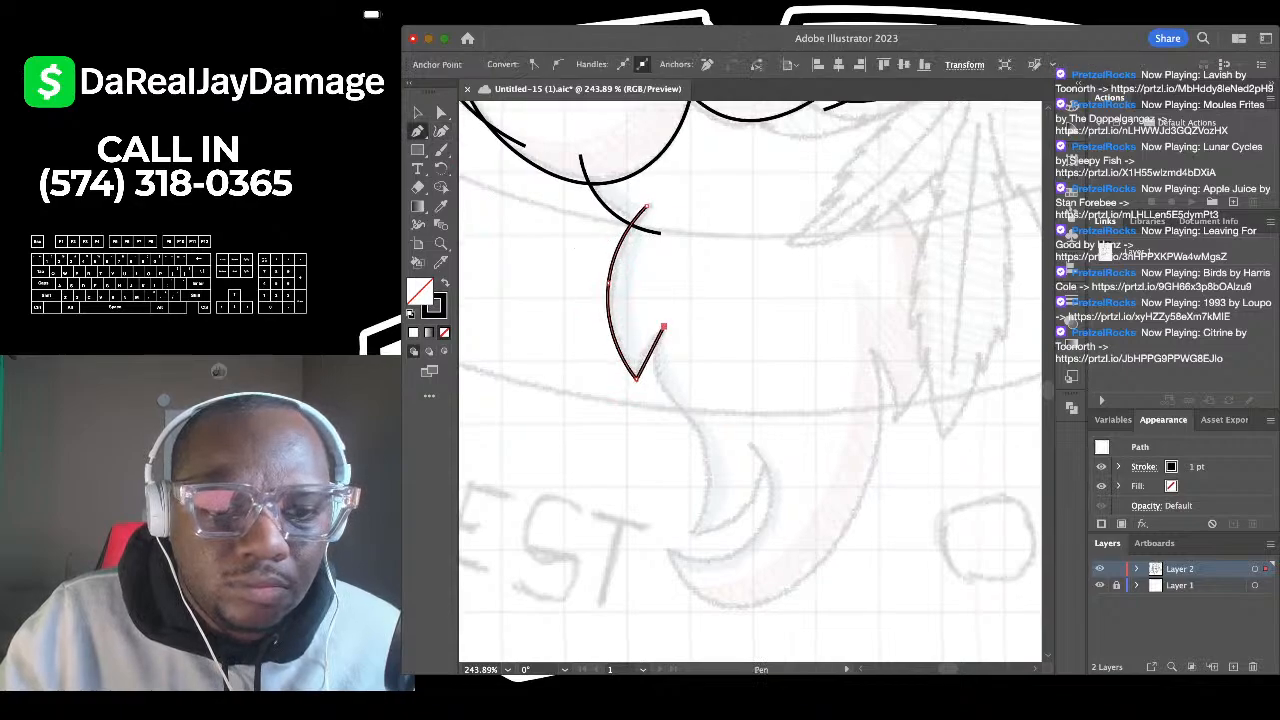
click(697, 458)
click(780, 375)
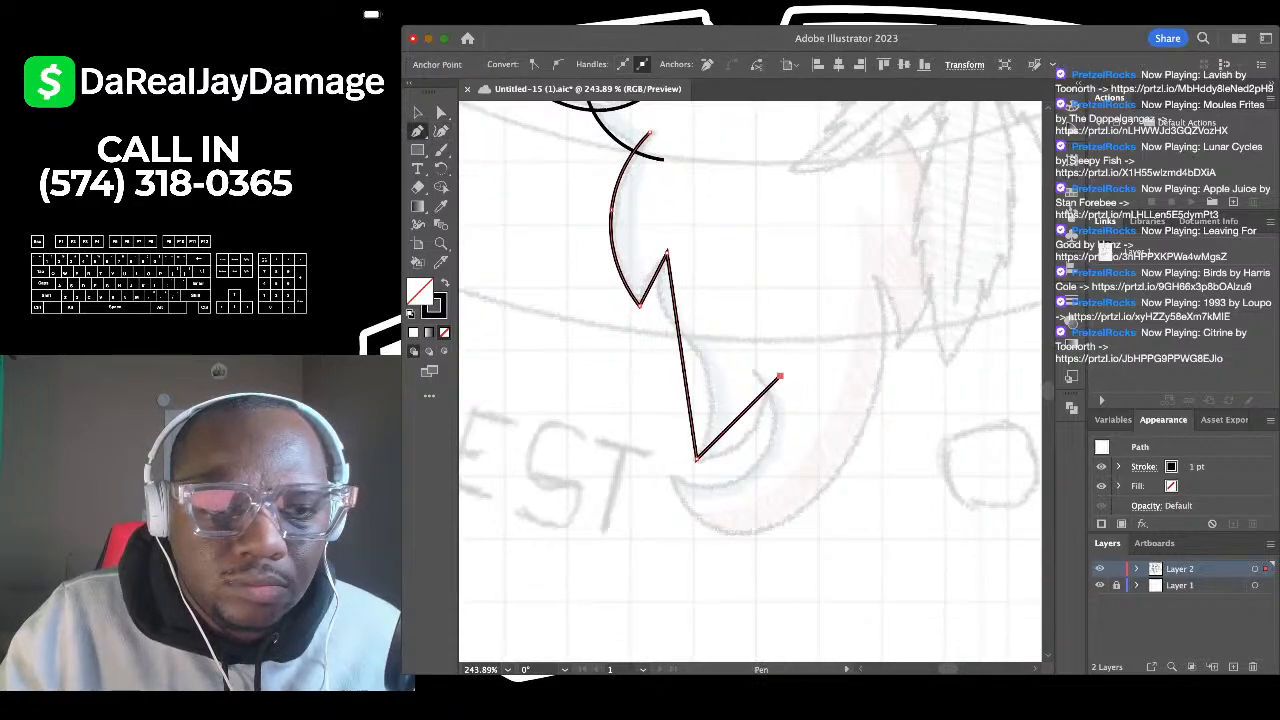
Step: Bend the straight segments of the beard's left edge and inner curl into curves with the Curvature tool and adjust the end point
click(441, 131)
scroll(621, 240, up, 4)
scroll(621, 242, up, 3)
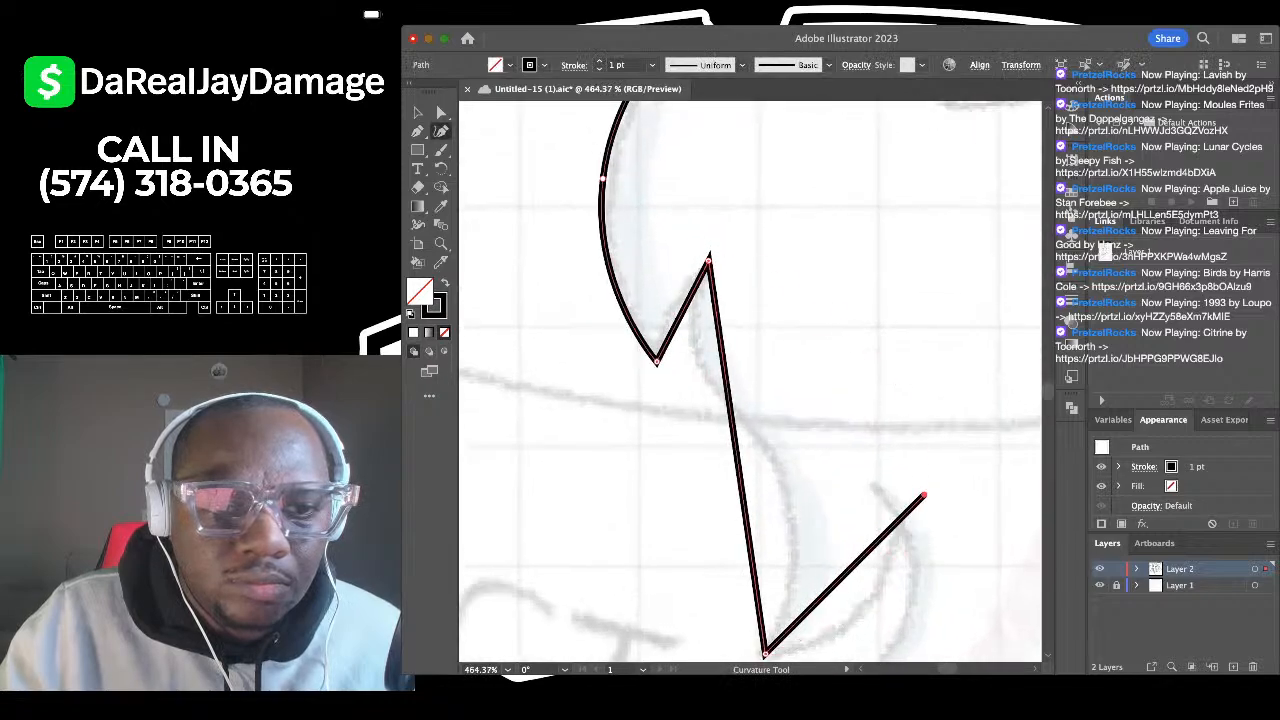
mouse_move(686, 303)
mouse_down()
mouse_move(674, 294)
mouse_move(714, 316)
mouse_move(694, 315)
mouse_up()
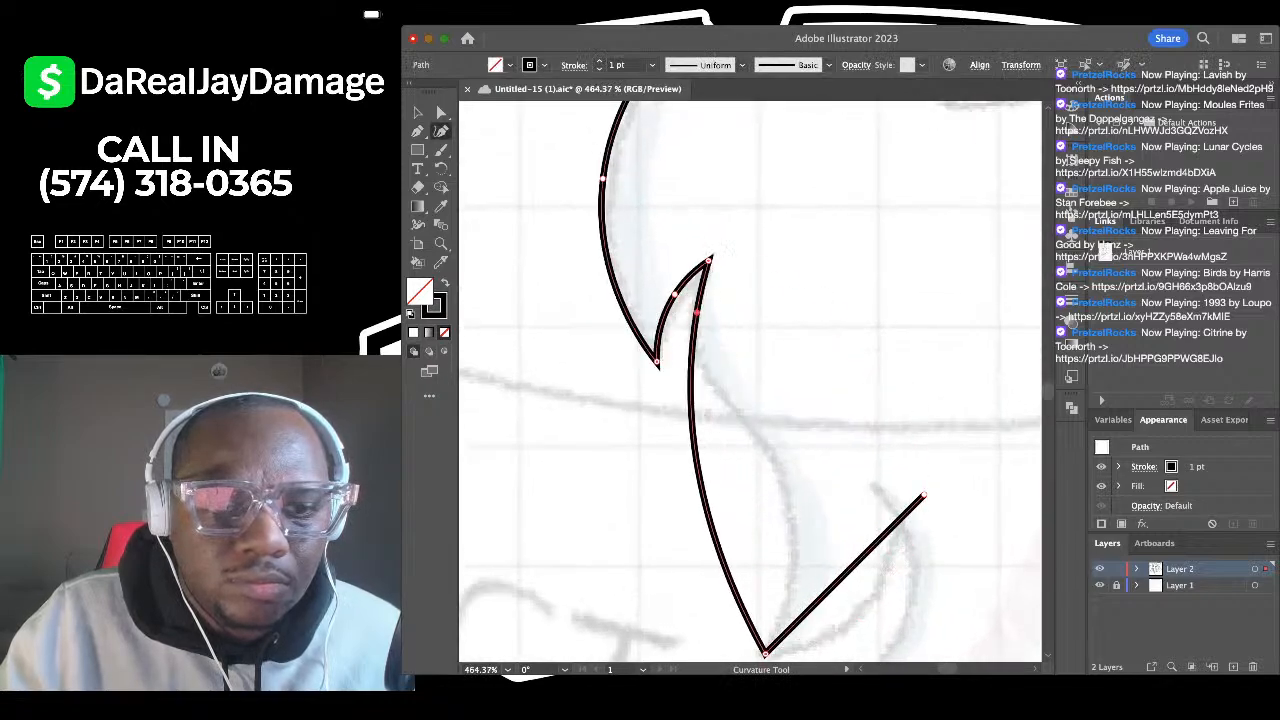
scroll(694, 315, down, 8)
drag(688, 392, 755, 405)
scroll(736, 392, down, 2)
scroll(736, 392, right, 1)
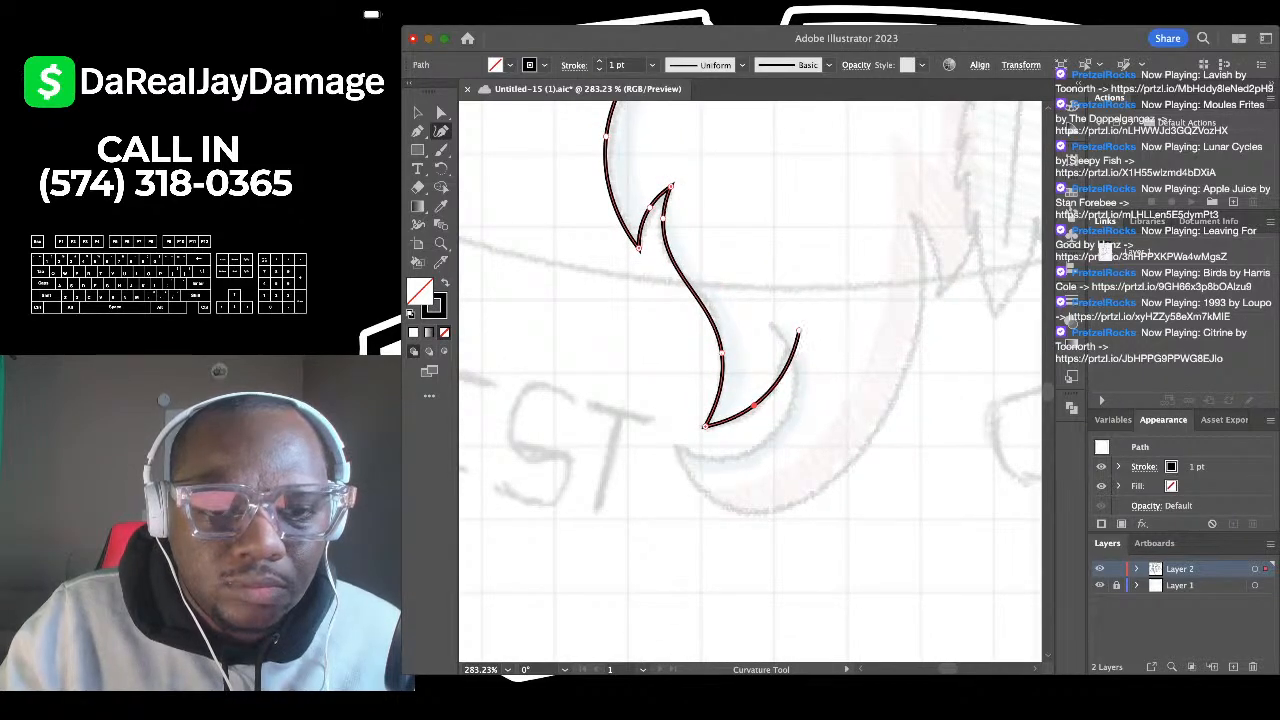
drag(798, 330, 794, 307)
key(v)
click(696, 250)
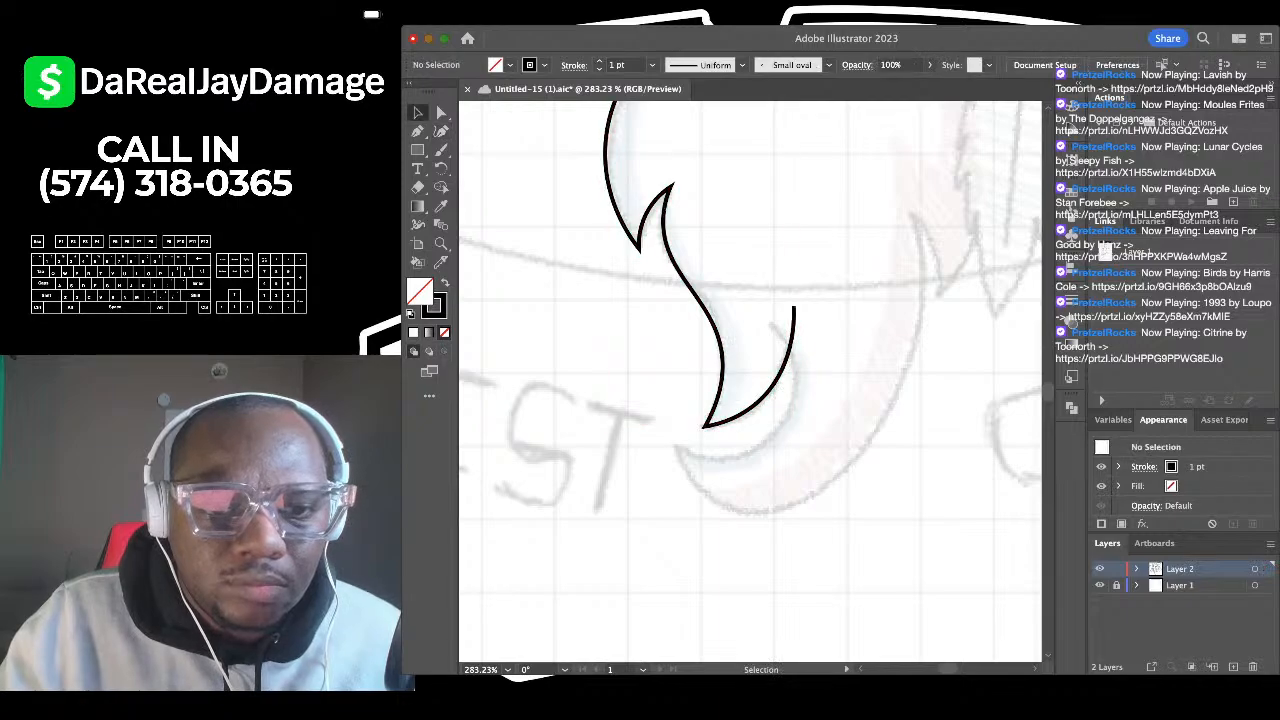
Step: Outline the beard's lower tip and right fur spike as straight Pen segments, starting at the inner curl's upper end
scroll(700, 260, down, 5)
scroll(740, 320, up, 2)
click(418, 132)
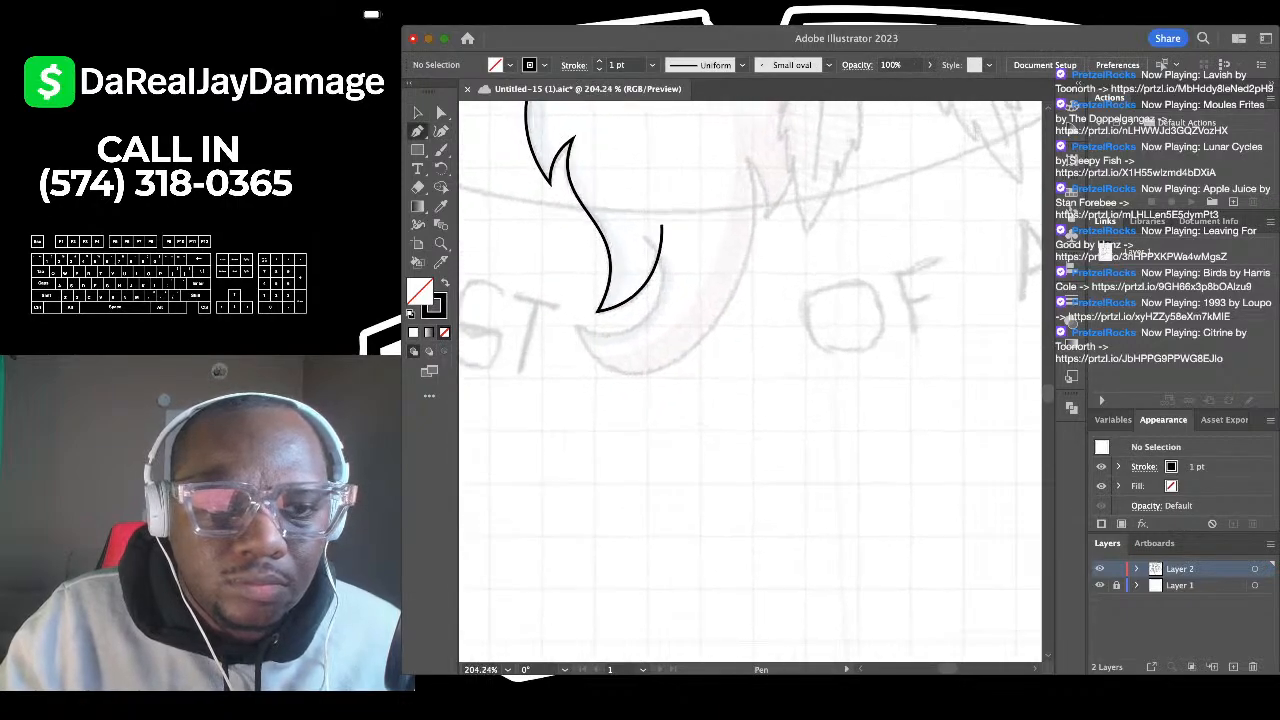
click(660, 228)
drag(573, 329, 744, 151)
click(744, 151)
click(766, 213)
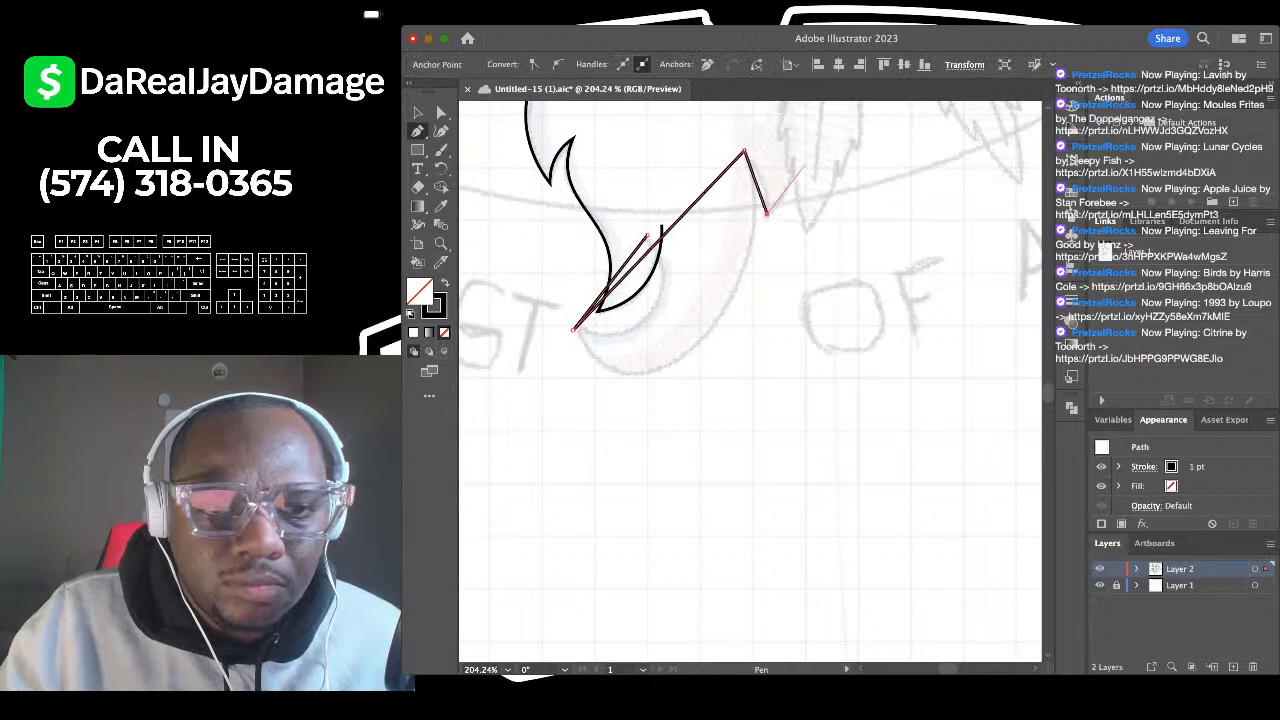
click(808, 165)
Step: Bend the straight segments of the beard's lower curl and long right edge into curves with the Curvature tool
click(441, 131)
scroll(581, 200, up, 5)
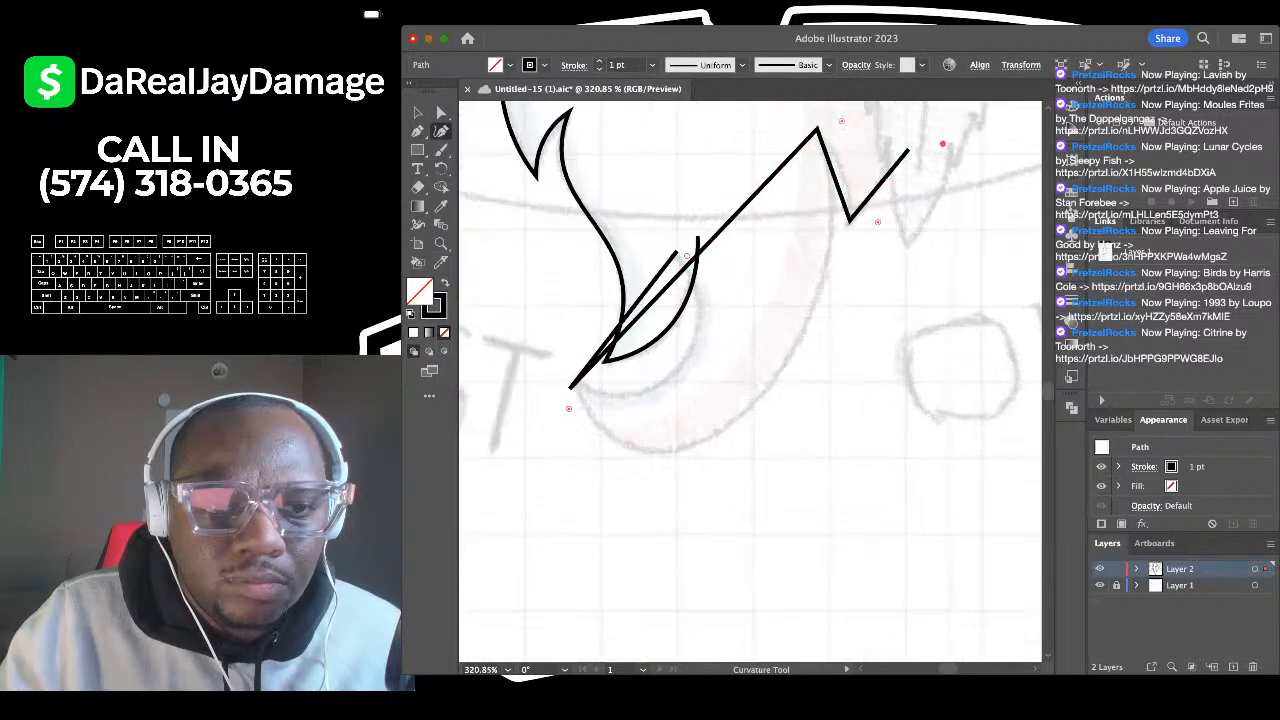
drag(657, 314, 688, 462)
scroll(706, 388, down, 4)
drag(742, 400, 783, 400)
scroll(848, 261, up, 3)
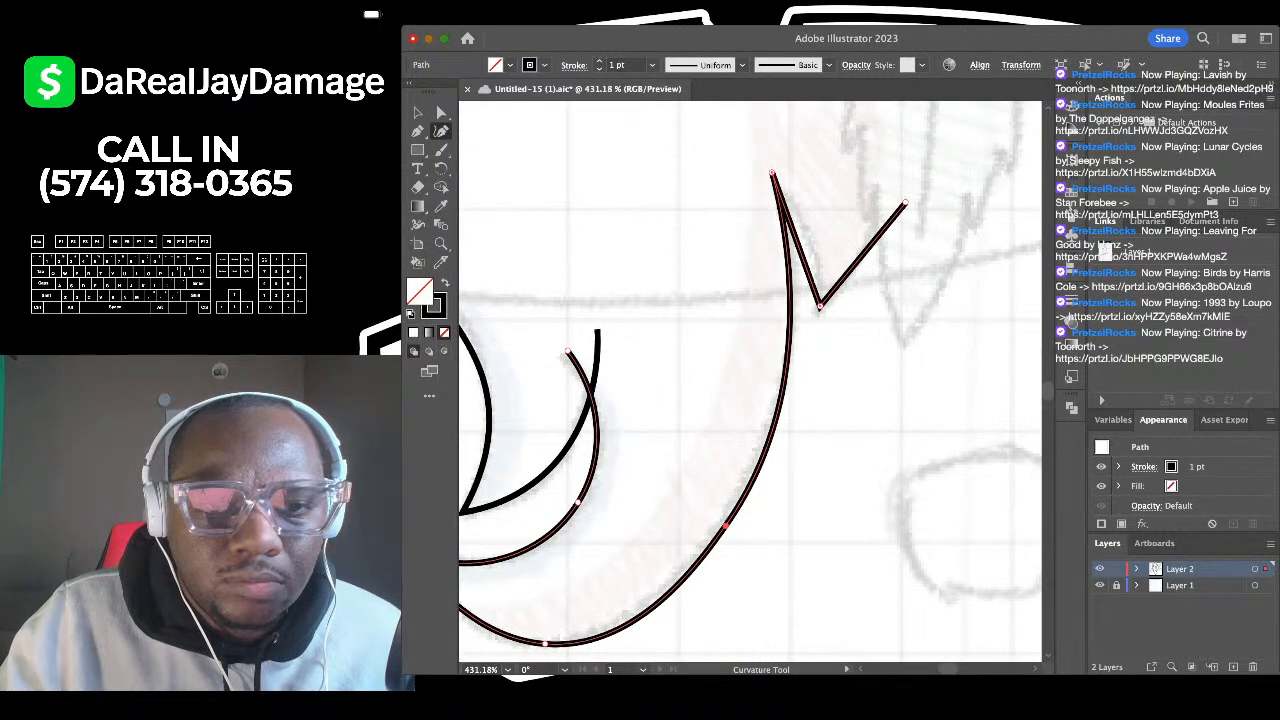
Step: Curve both edges of the beard's right fur spike and reposition the path's end point to follow the sketch
drag(797, 243, 816, 252)
scroll(814, 251, down, 3)
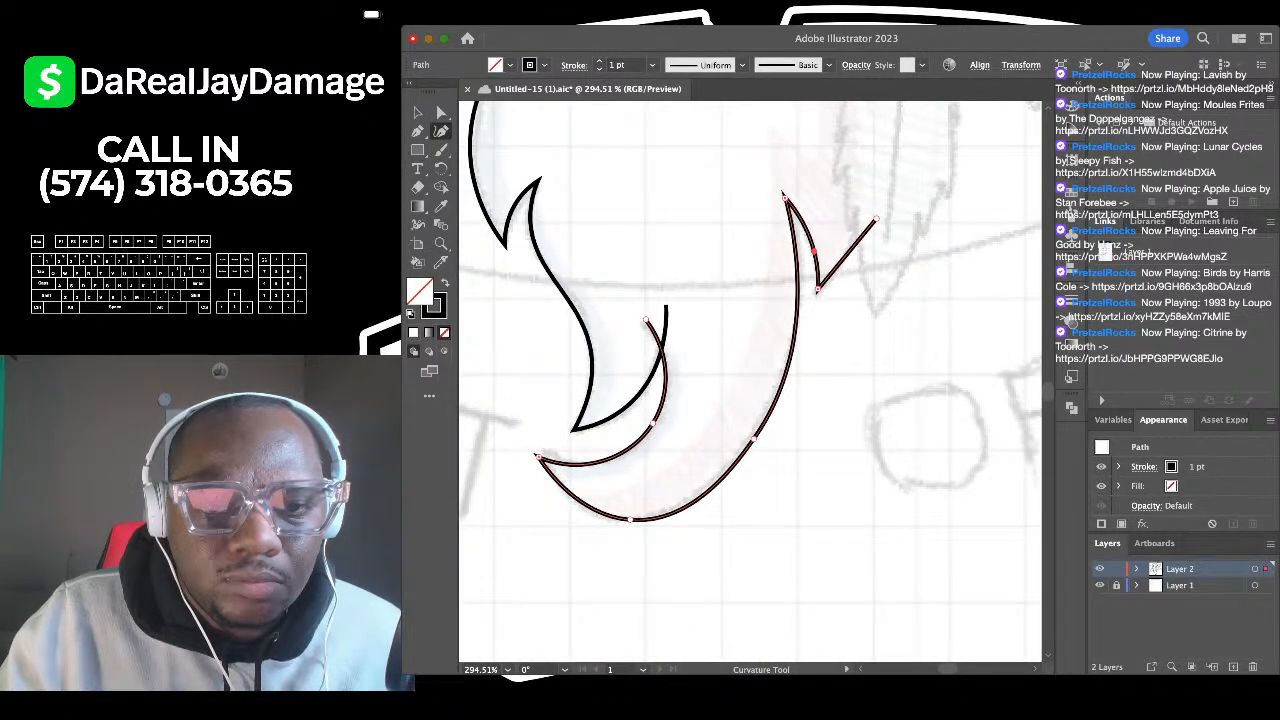
drag(876, 218, 866, 193)
drag(843, 241, 852, 247)
click(418, 113)
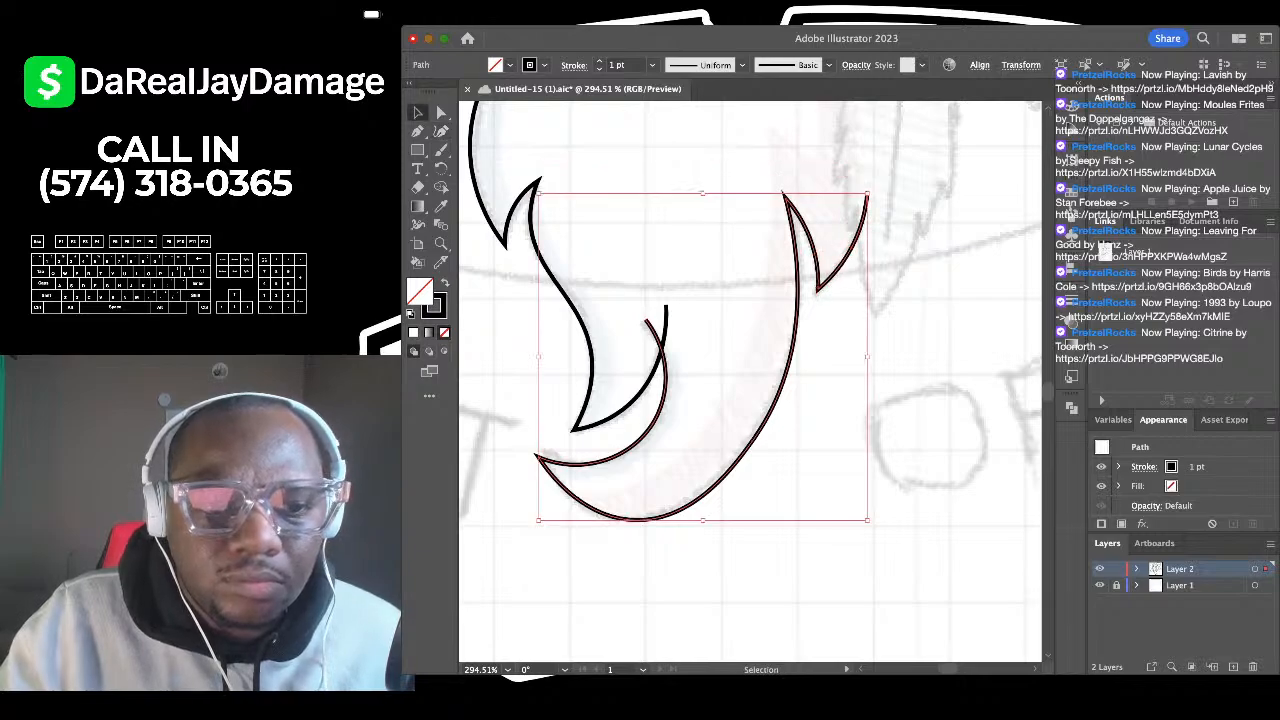
click(681, 205)
Step: Draw a circle around the goat head with the Ellipse tool, then move and resize it to match the sketched outer ring
scroll(681, 205, down, 6)
scroll(700, 195, up, 3)
scroll(700, 195, up, 3)
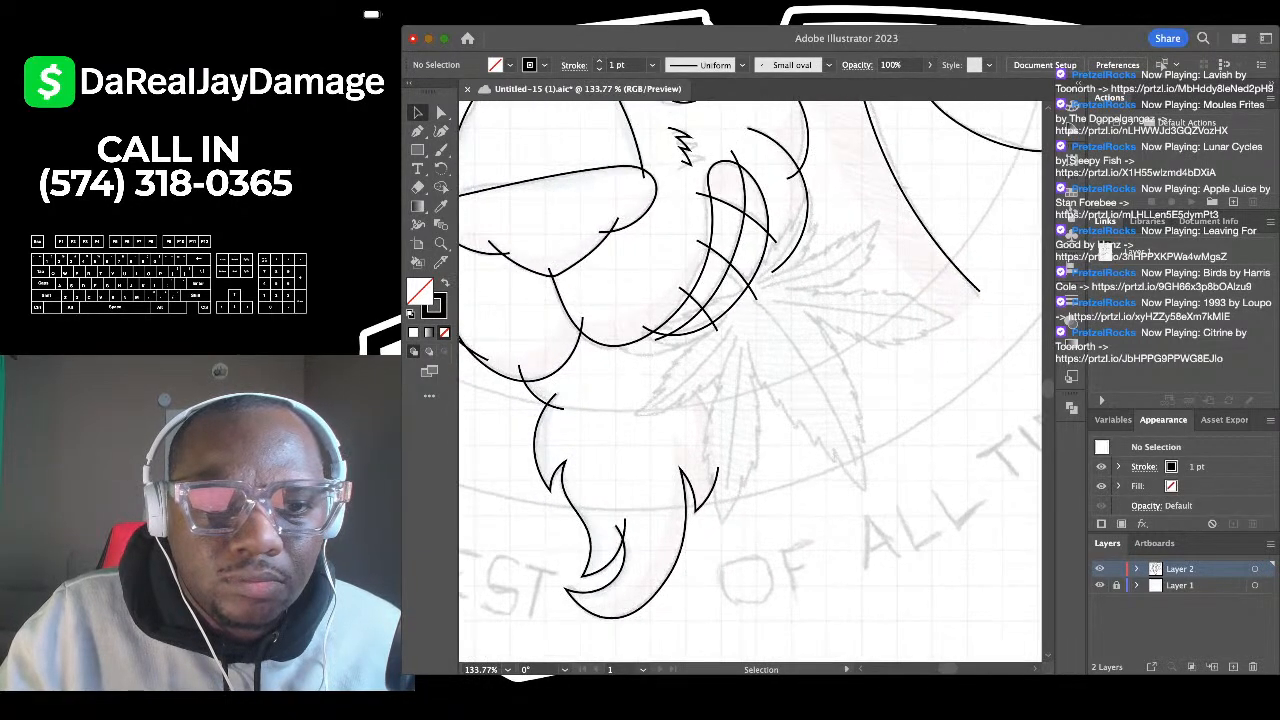
scroll(700, 195, down, 5)
scroll(700, 195, up, 3)
scroll(740, 380, down, 3)
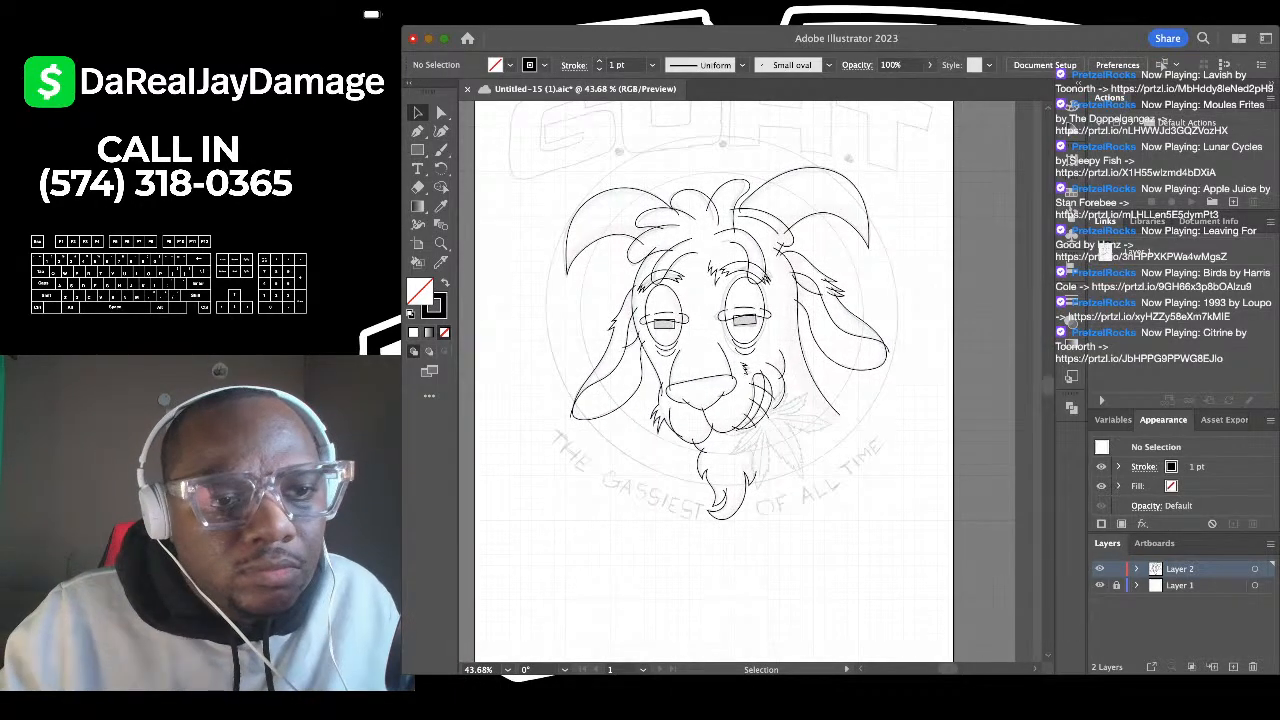
key(l)
drag(718, 132, 356, 492)
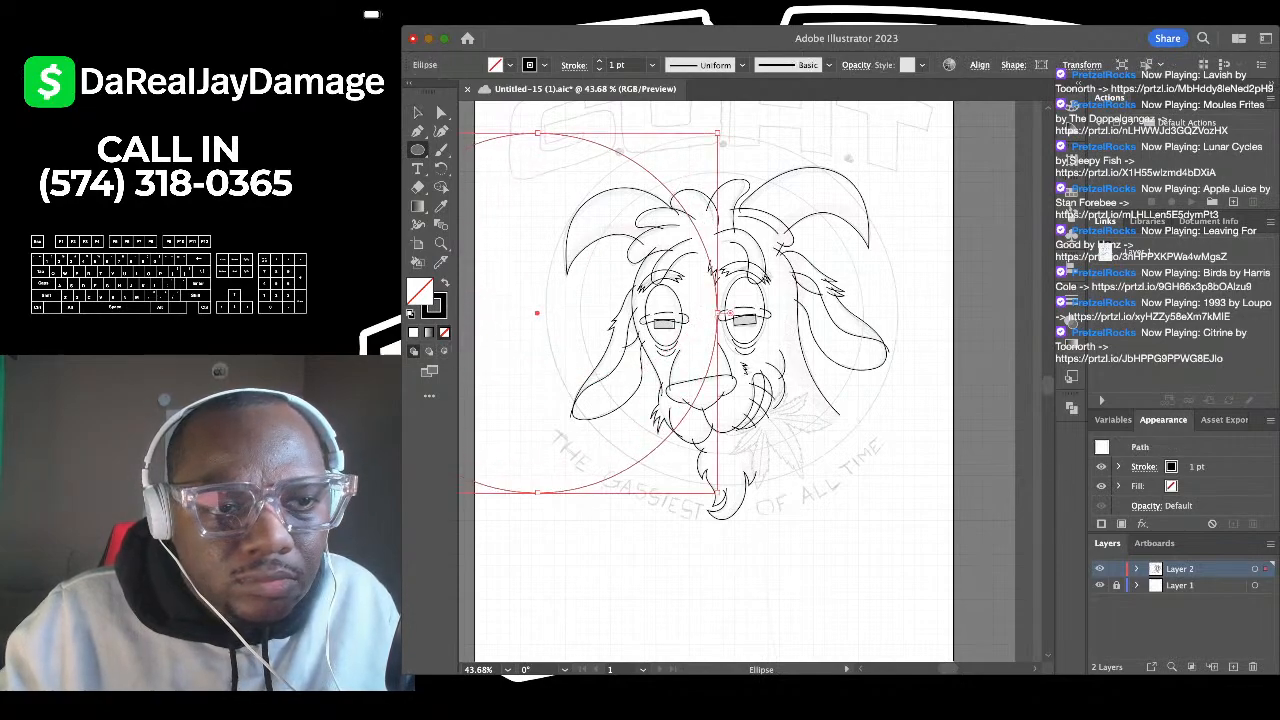
key(v)
drag(537, 313, 718, 316)
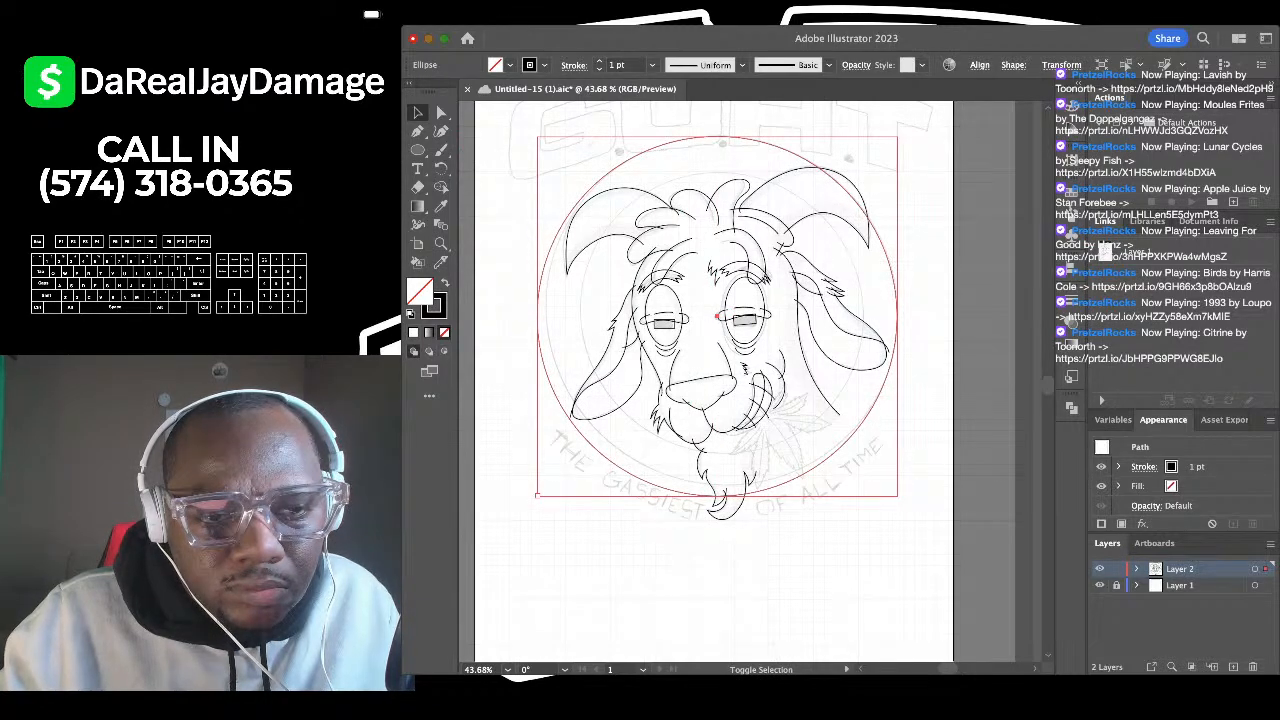
drag(537, 495, 547, 485)
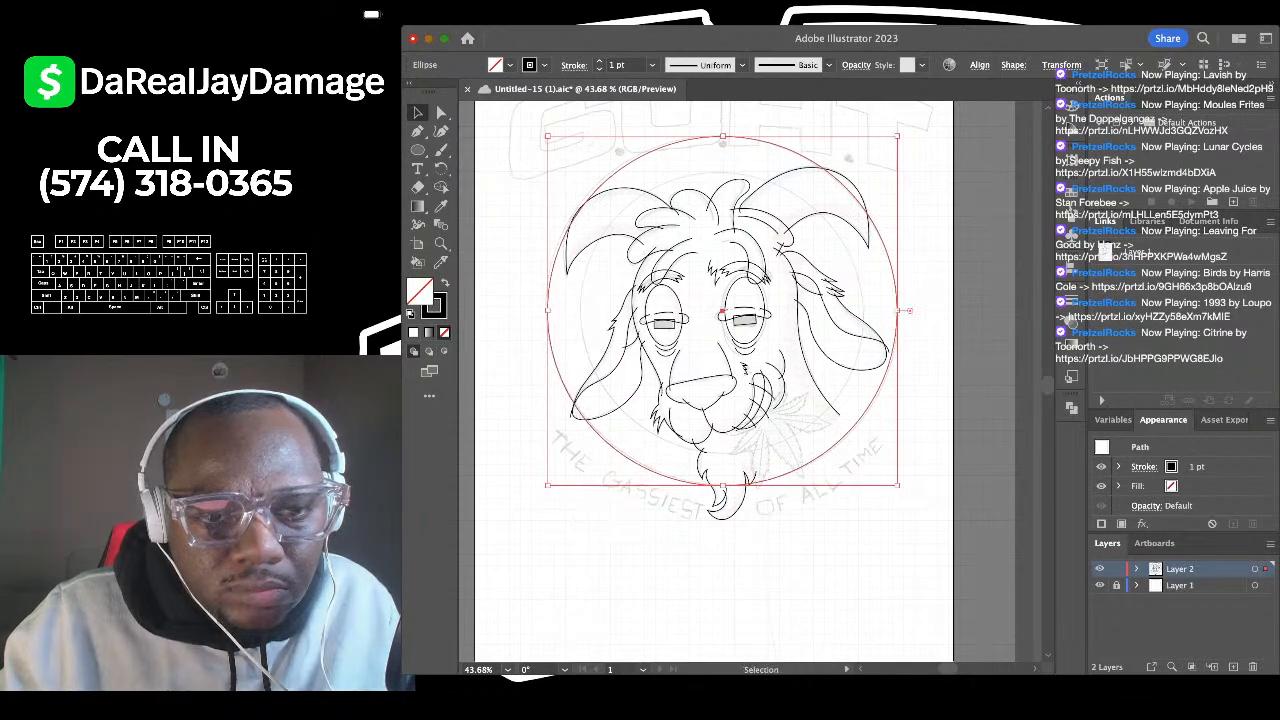
click(915, 234)
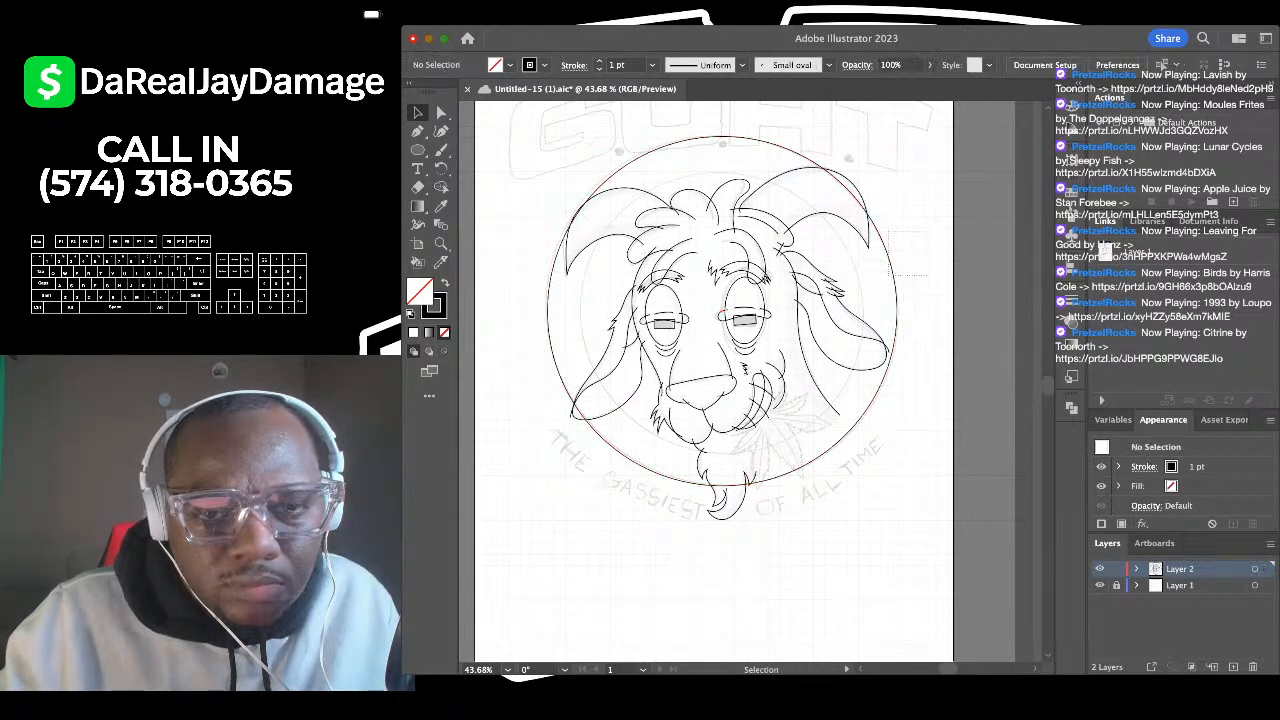
Step: Paste a copy of the outer circle in front, shrink it to match the sketched inner ring, and save the document
drag(888, 275, 888, 275)
key(super+c)
key(super+f)
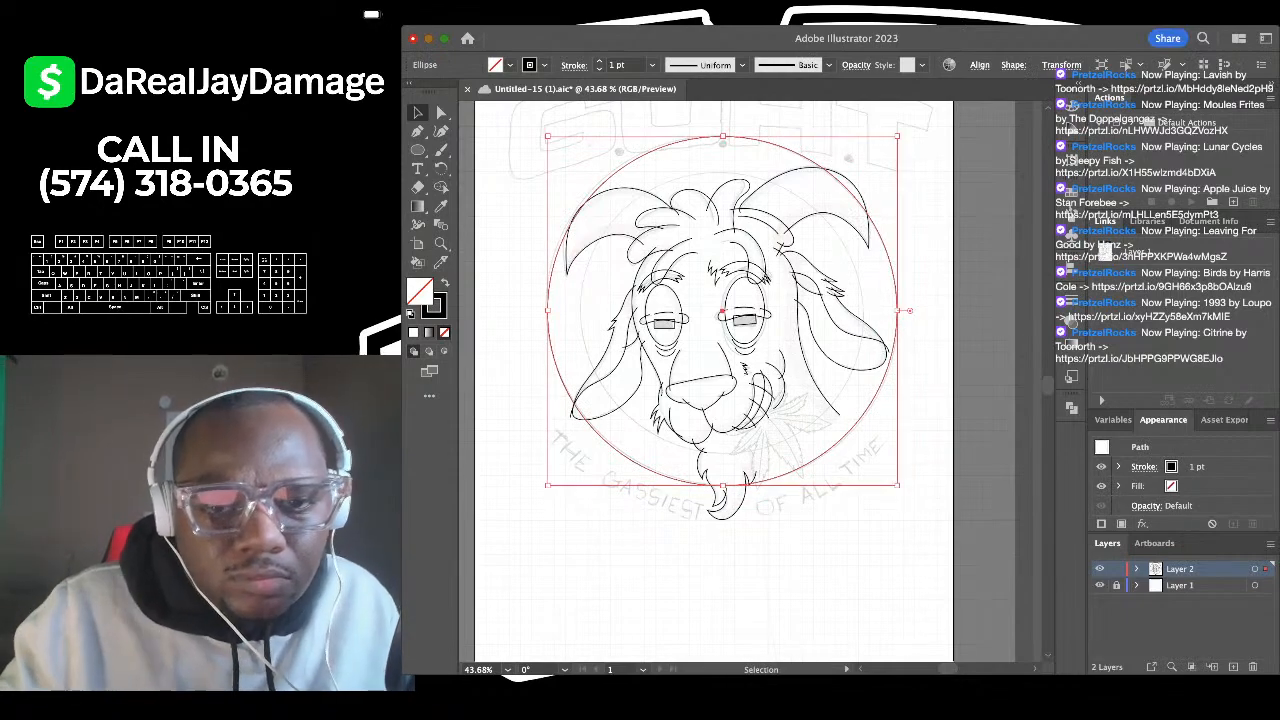
drag(909, 311, 905, 346)
drag(720, 521, 748, 458)
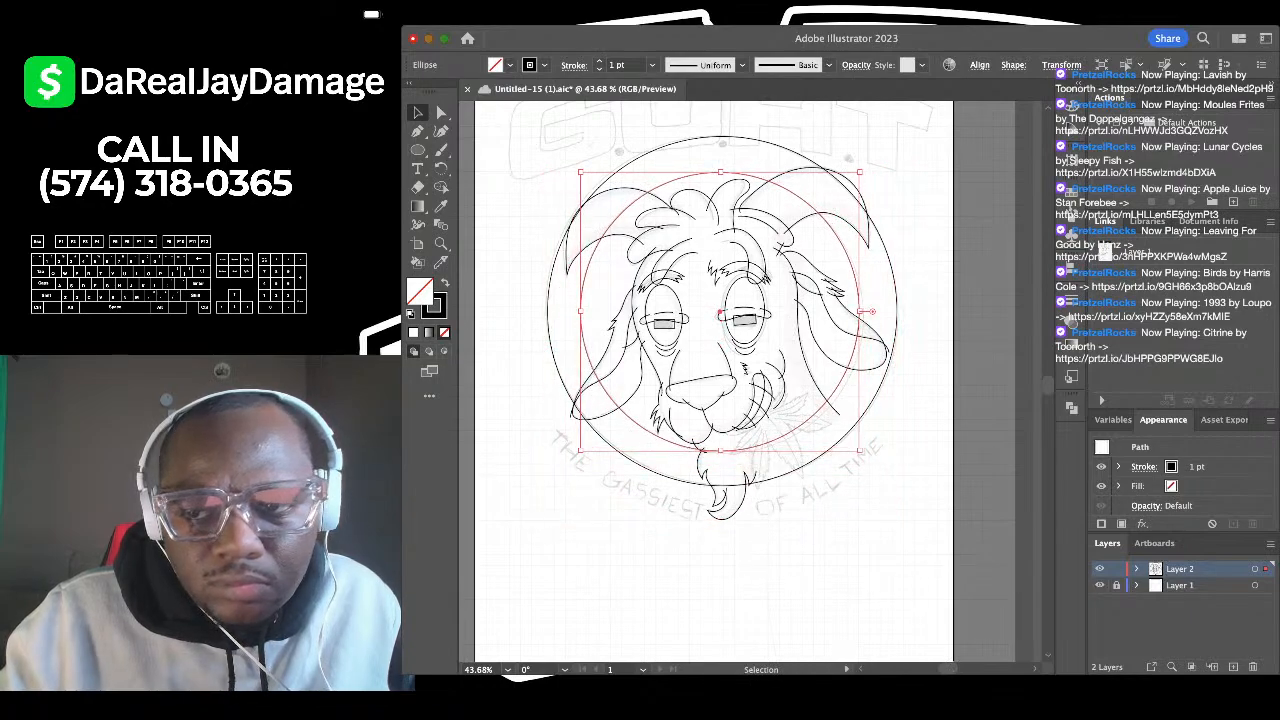
key(super+s)
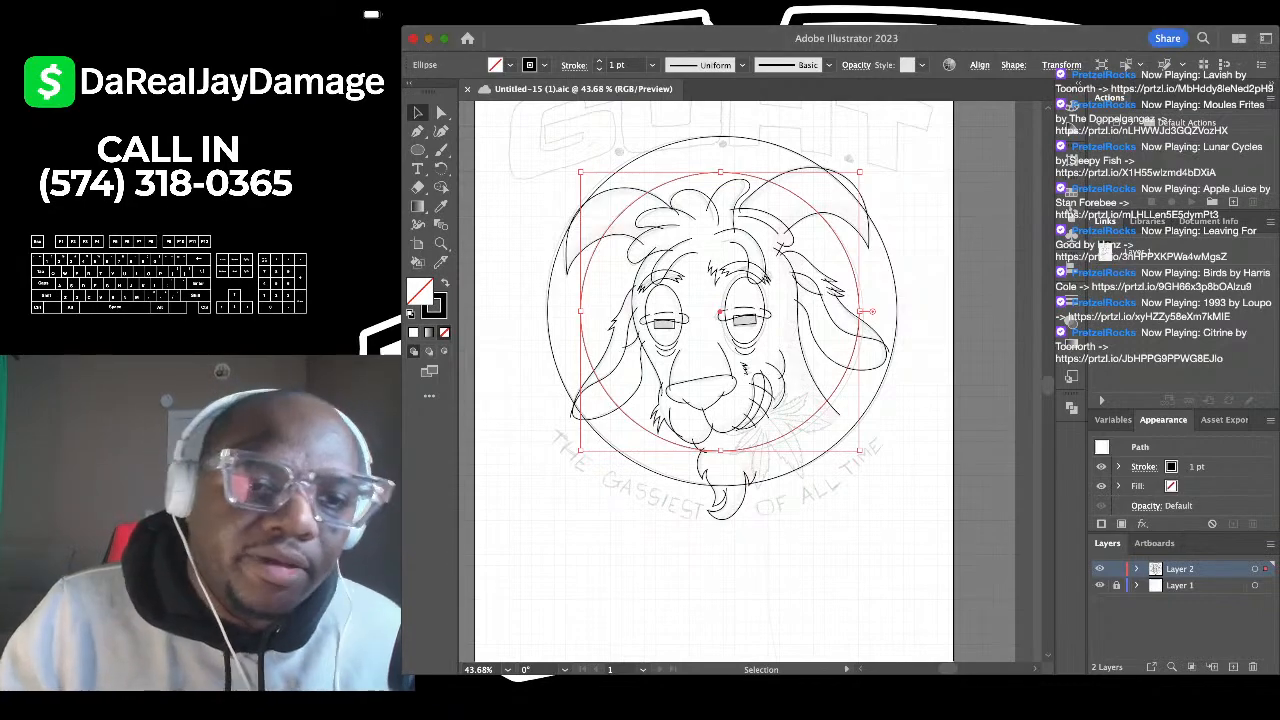
Step: Extend the beard's right edge with the Curvature tool from the fur spike up to the underside of the muzzle's right lobe
scroll(700, 390, up, 3)
scroll(700, 390, down, 3)
scroll(700, 390, up, 4)
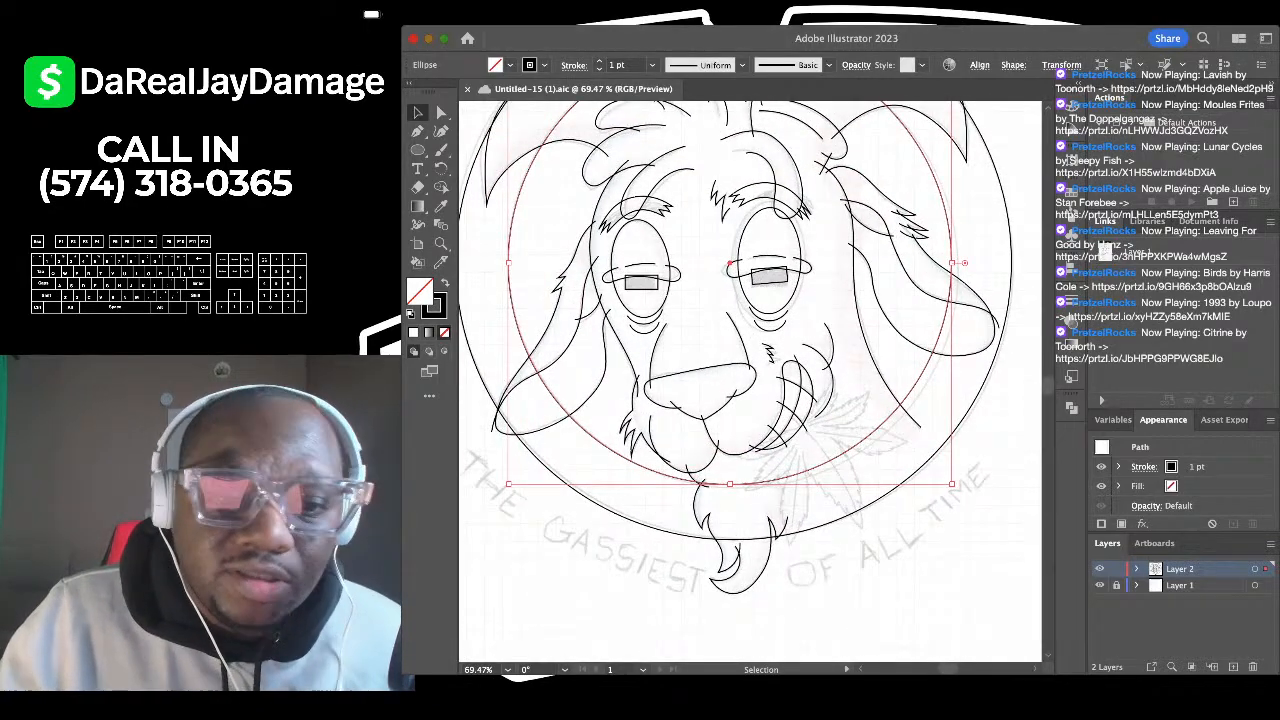
scroll(704, 393, down, 2)
key(shift+super+a)
scroll(721, 492, up, 5)
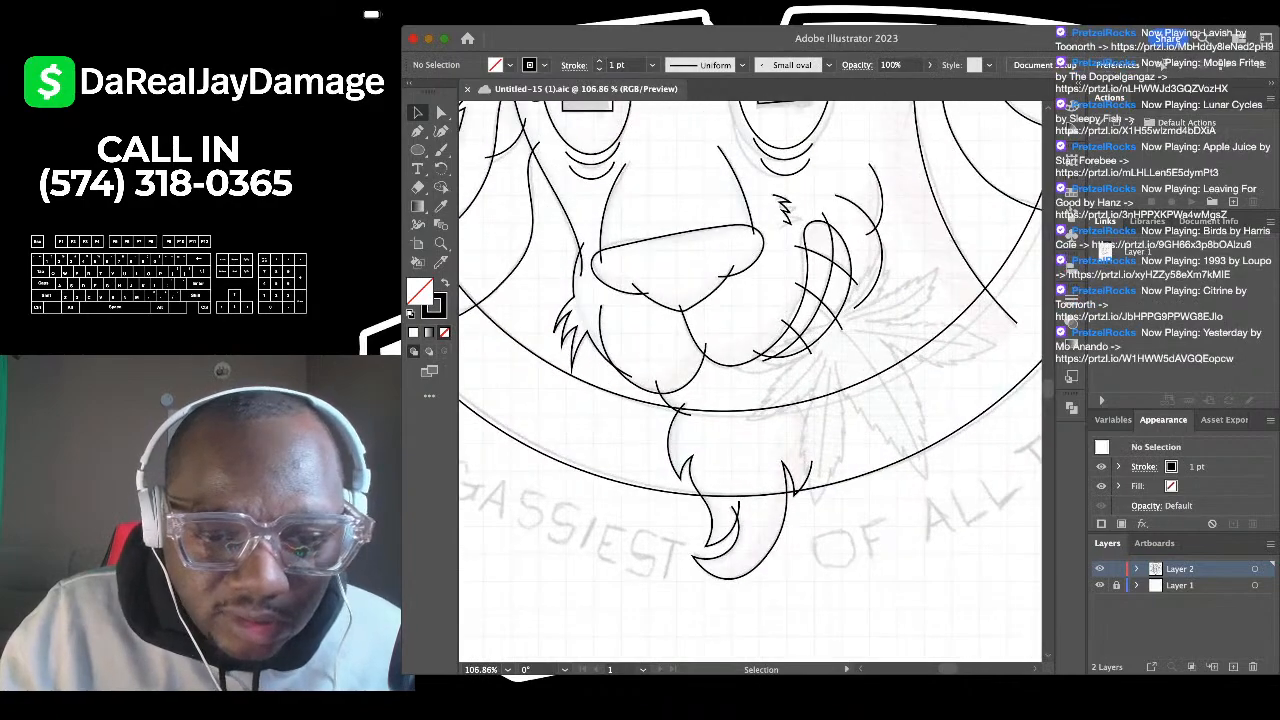
scroll(785, 420, up, 2)
scroll(778, 380, down, 2)
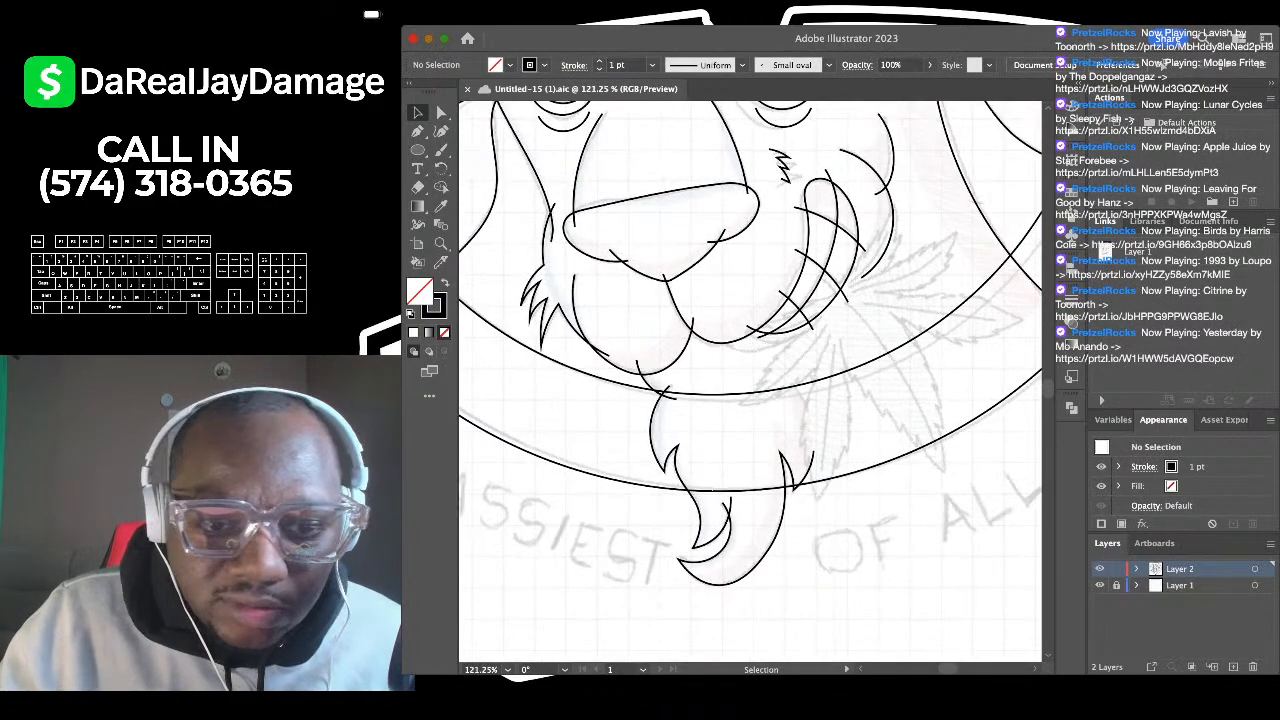
scroll(778, 380, up, 2)
key(shift+grave)
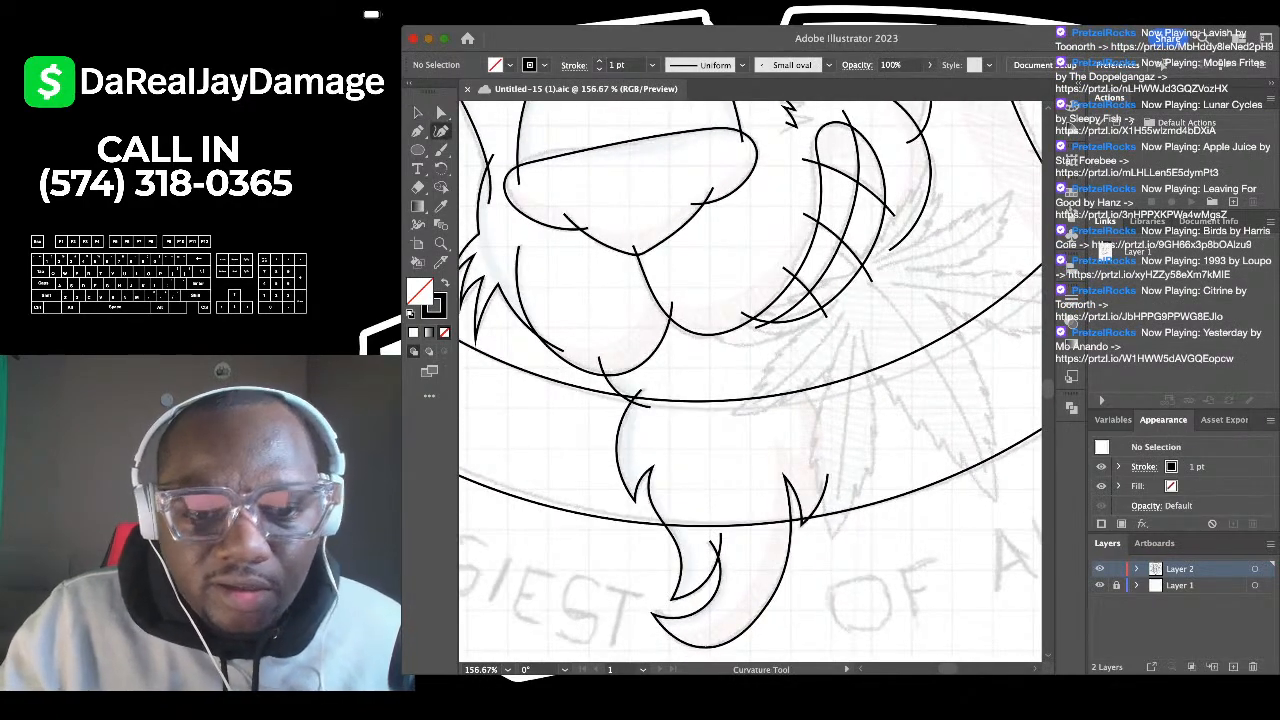
click(826, 474)
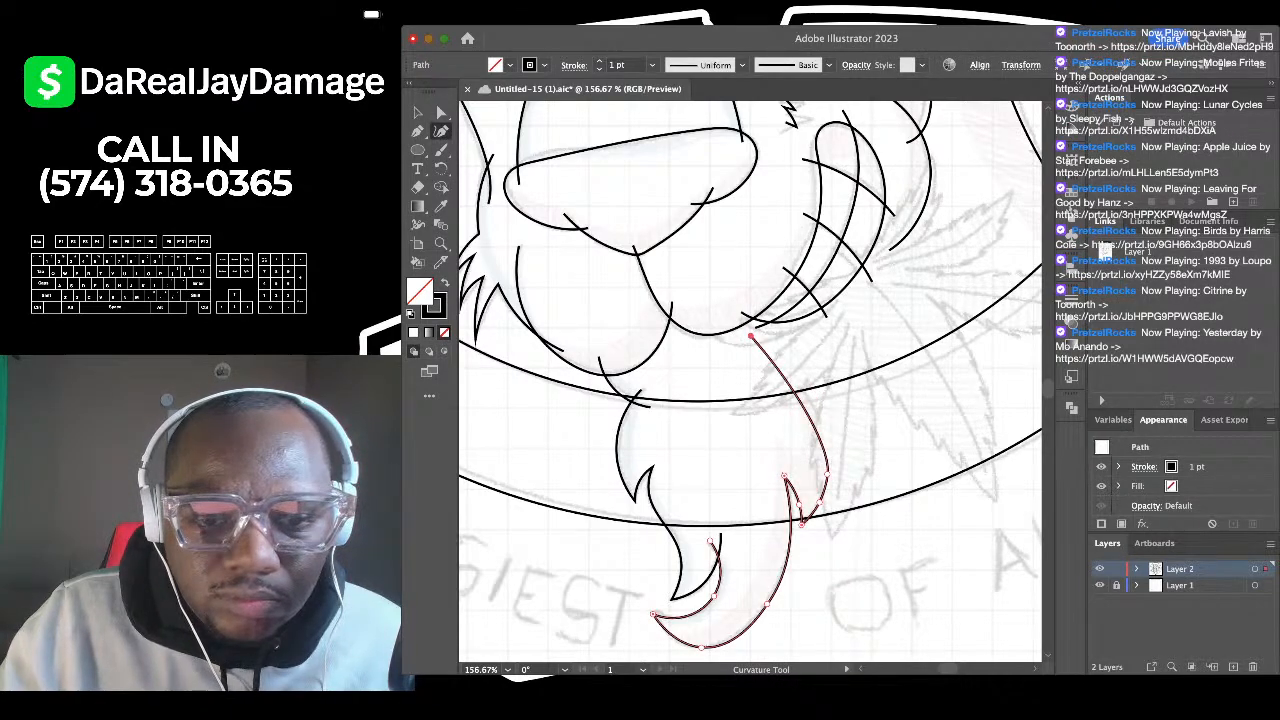
click(750, 338)
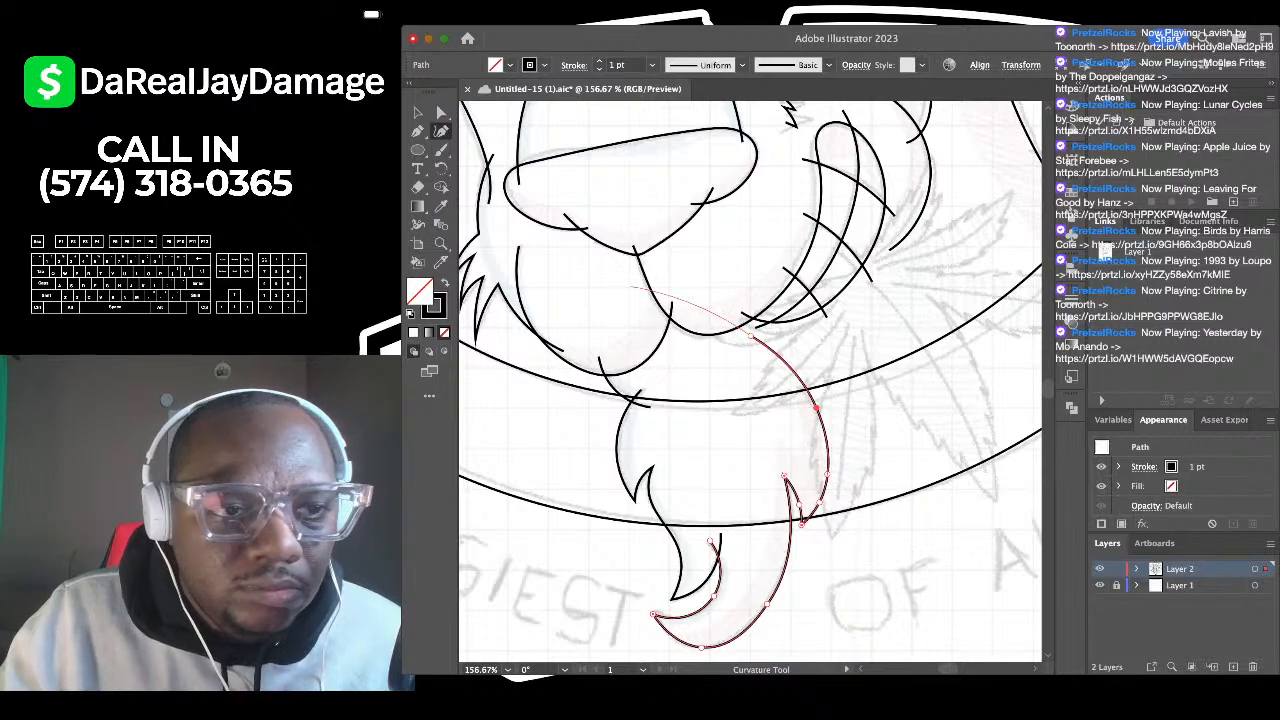
Step: Extend the cheek line beside the grin with the Curvature tool, down and around to the underside of the muzzle's right lobe
click(418, 113)
click(880, 361)
scroll(880, 361, down, 2)
scroll(878, 357, down, 5)
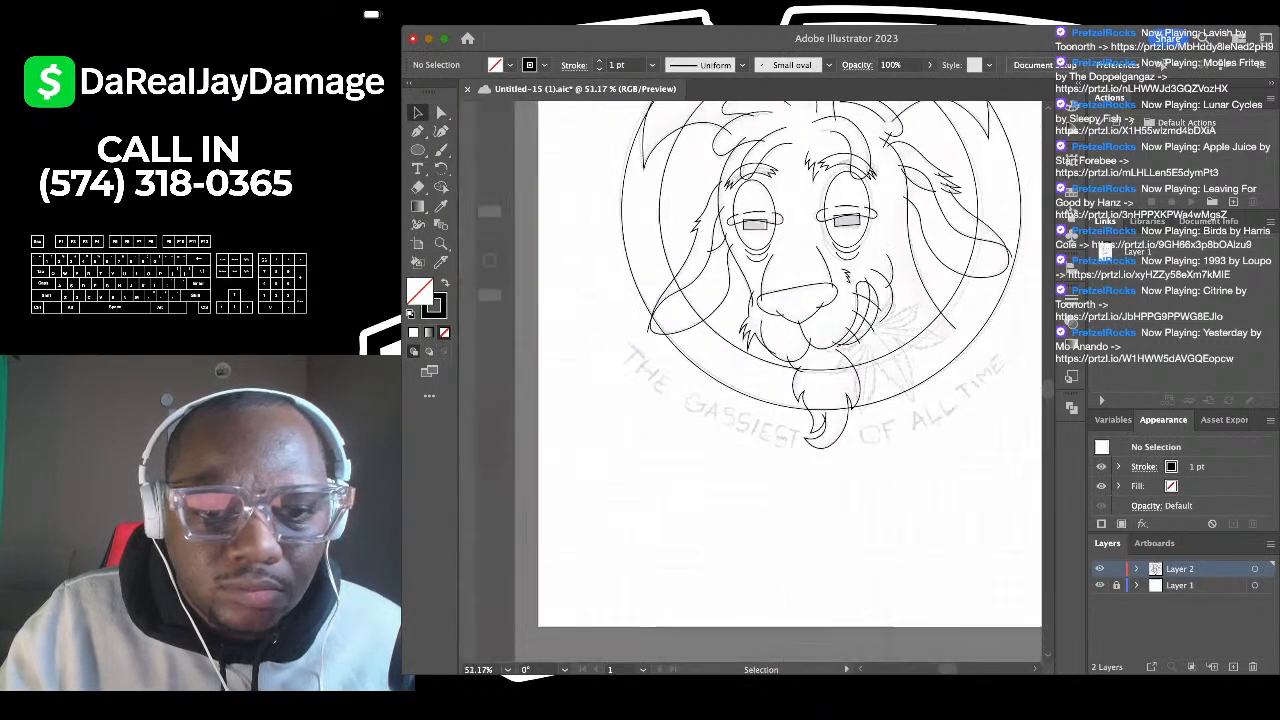
scroll(878, 357, up, 7)
key(shift+grave)
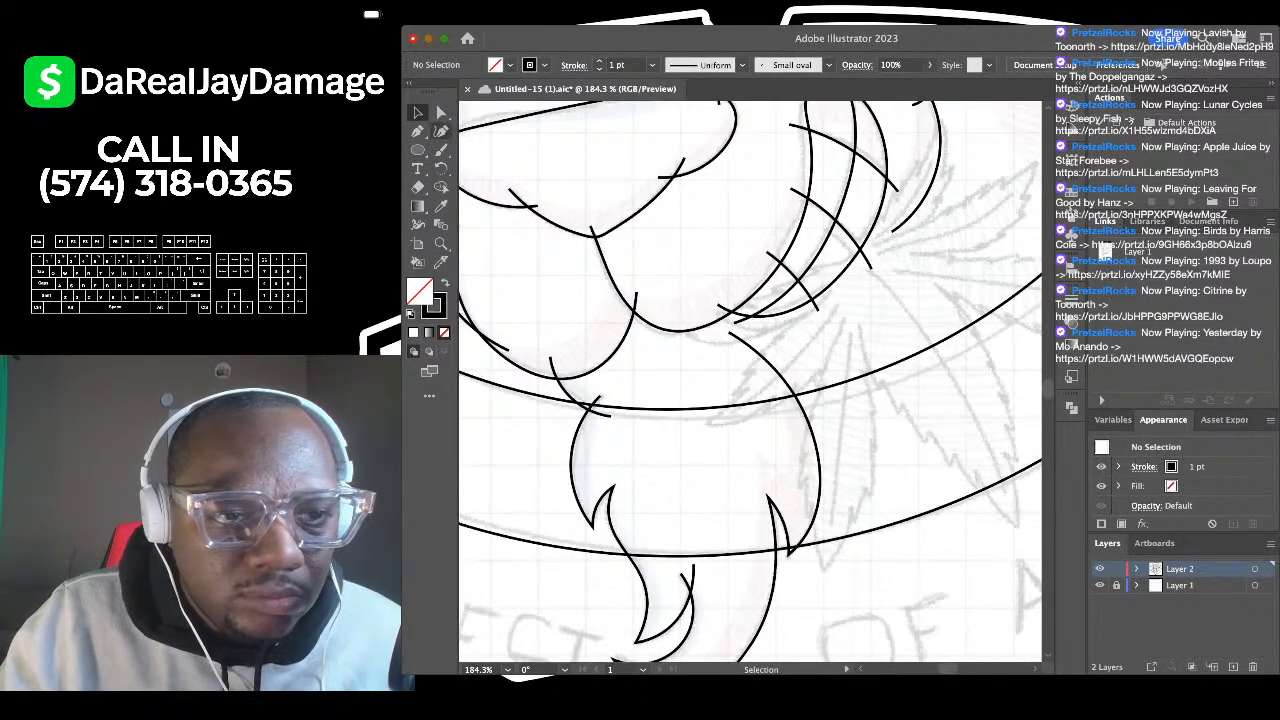
click(666, 318)
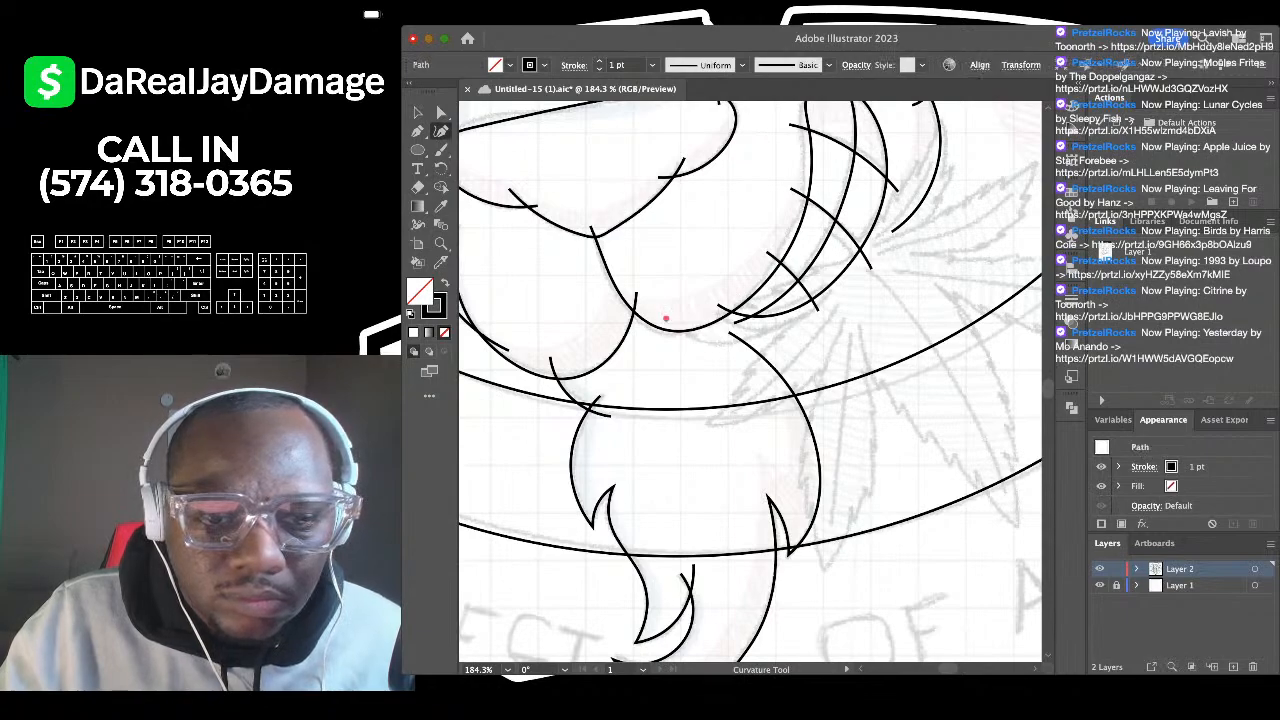
click(892, 232)
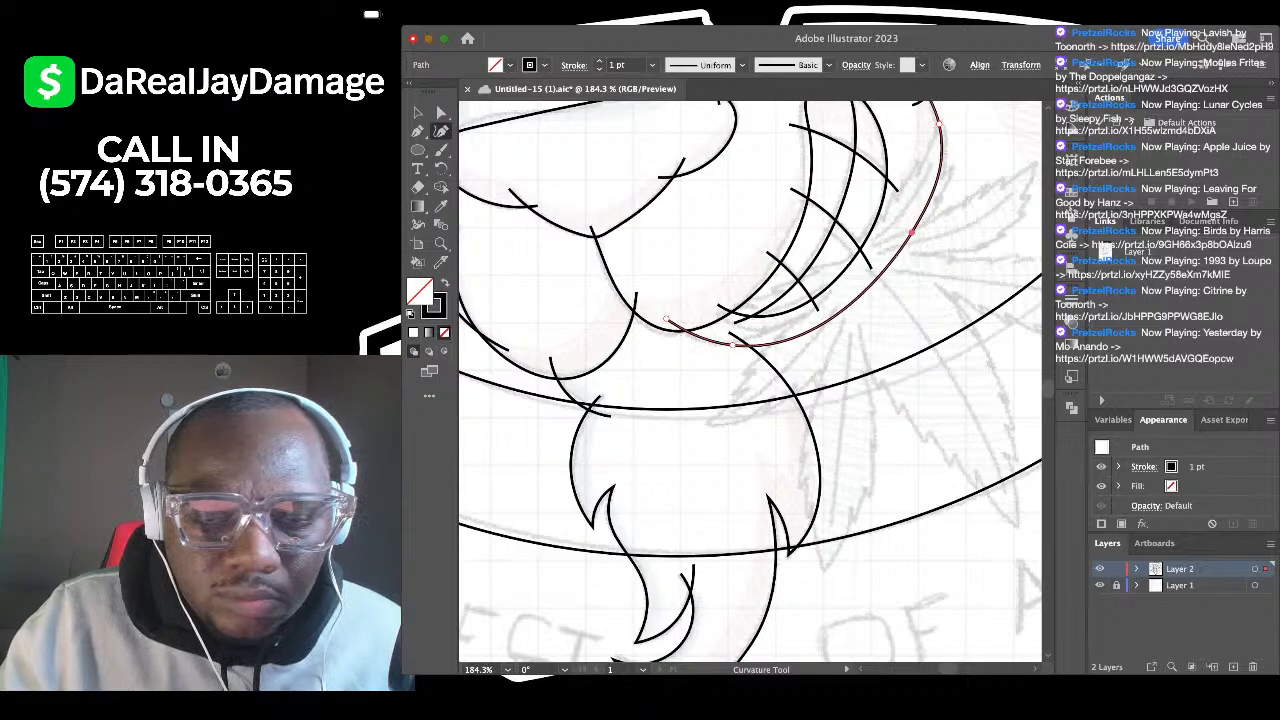
scroll(888, 140, down, 3)
scroll(750, 306, up, 2)
key(v)
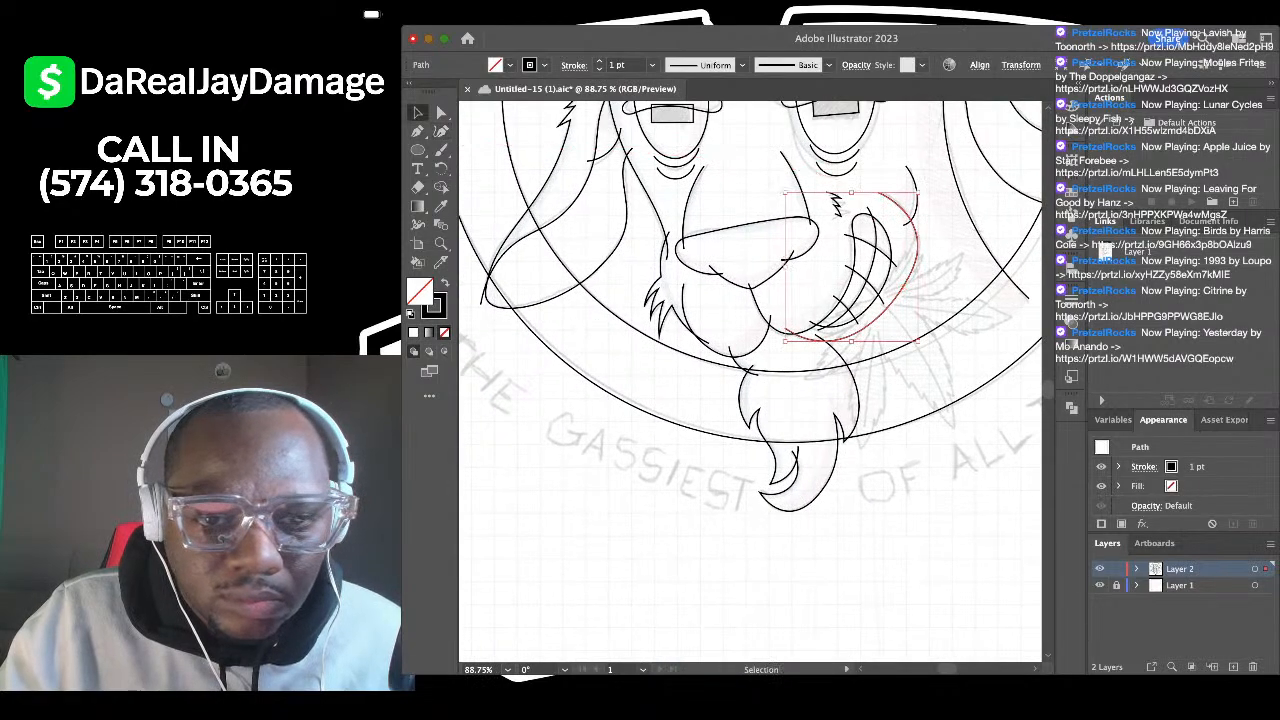
key(super+shift+a)
Step: Examine the traced beard, muzzle and full goat head against the sketch
scroll(686, 405, down, 3)
scroll(690, 410, right, 2)
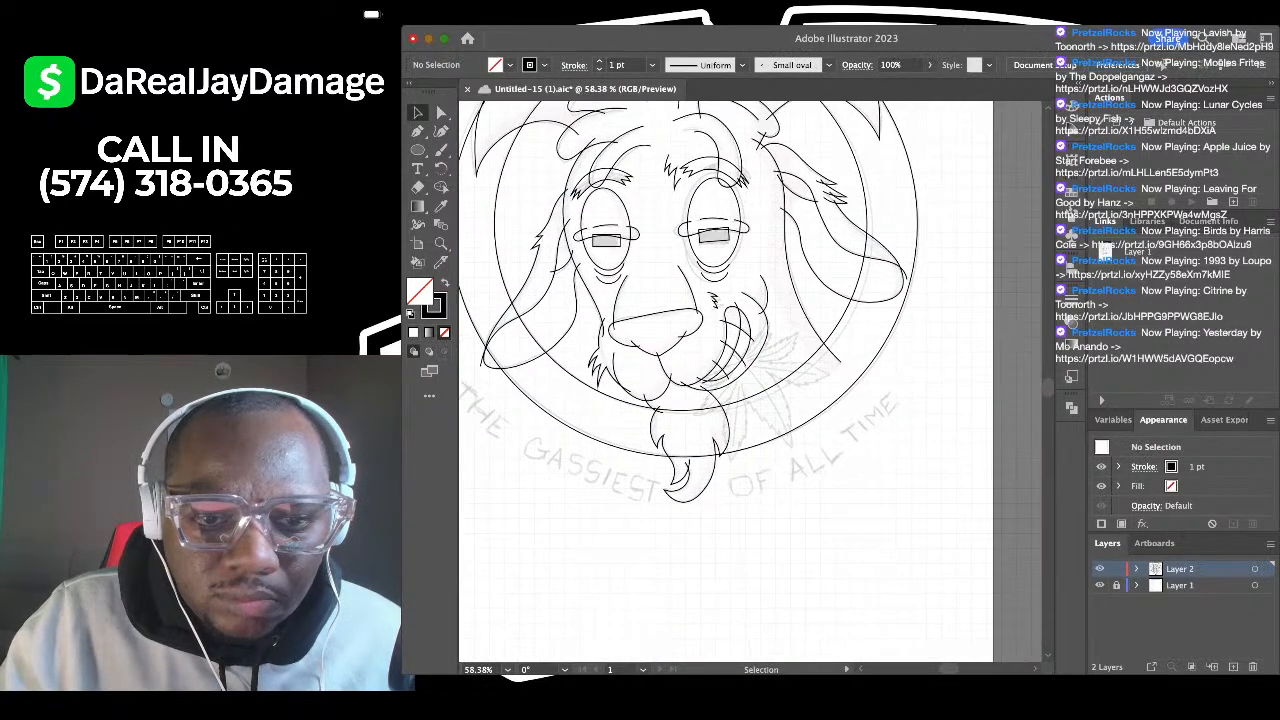
scroll(698, 420, up, 4)
scroll(698, 420, right, 1)
scroll(750, 380, right, 2)
scroll(750, 380, up, 2)
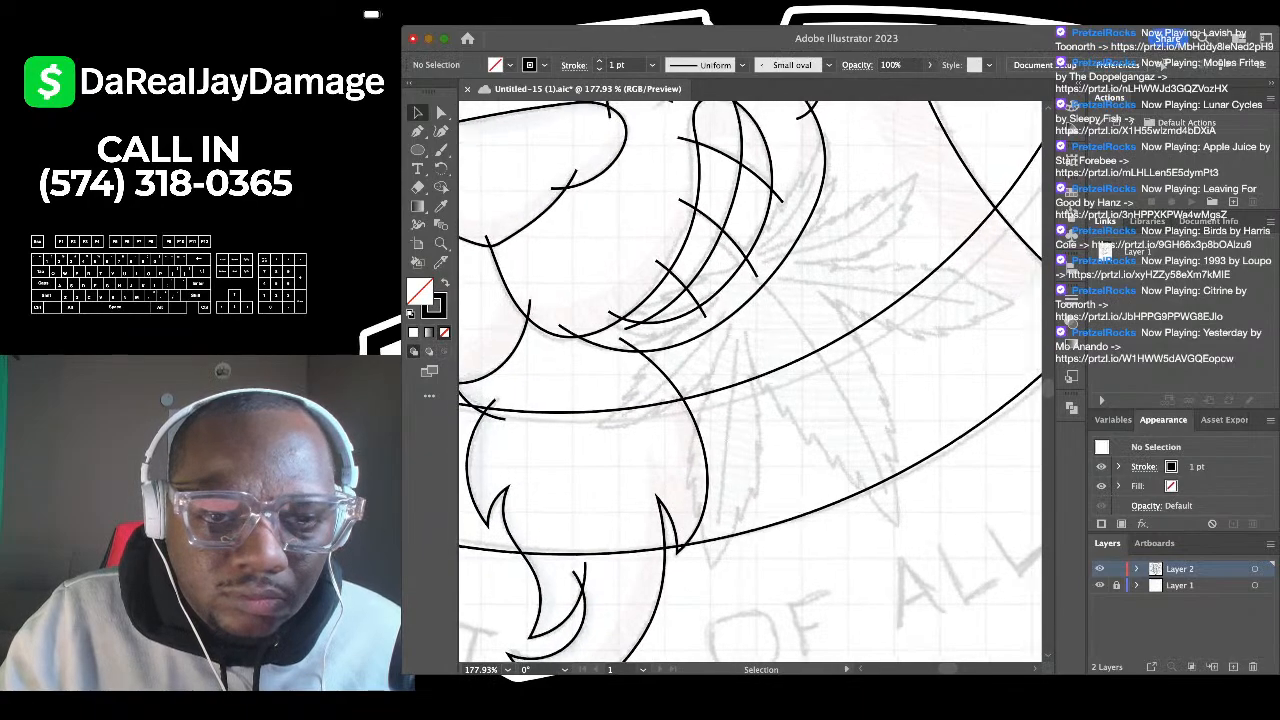
scroll(750, 380, down, 4)
scroll(750, 380, left, 2)
scroll(750, 380, down, 3)
scroll(740, 360, up, 4)
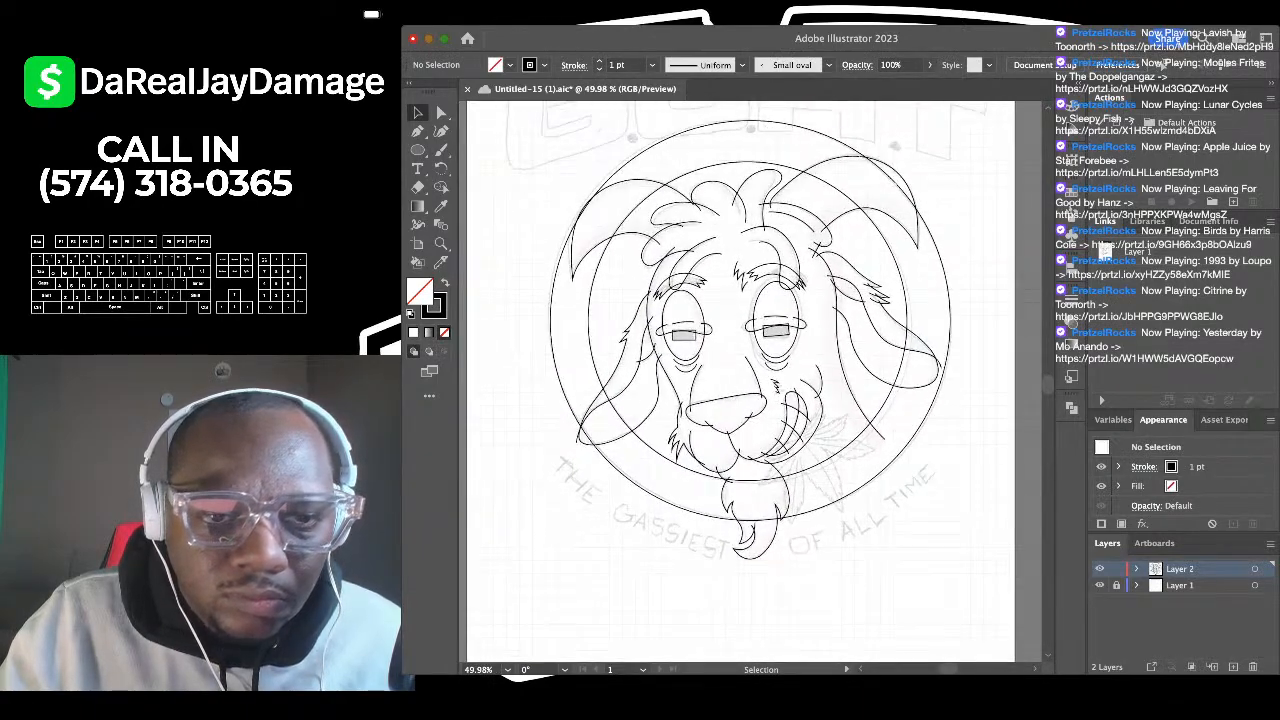
Step: Reshape the rounded hair tuft left of the head's center by moving its end point, right side and upper-left curve to the sketch
scroll(720, 345, up, 2)
scroll(750, 380, up, 2)
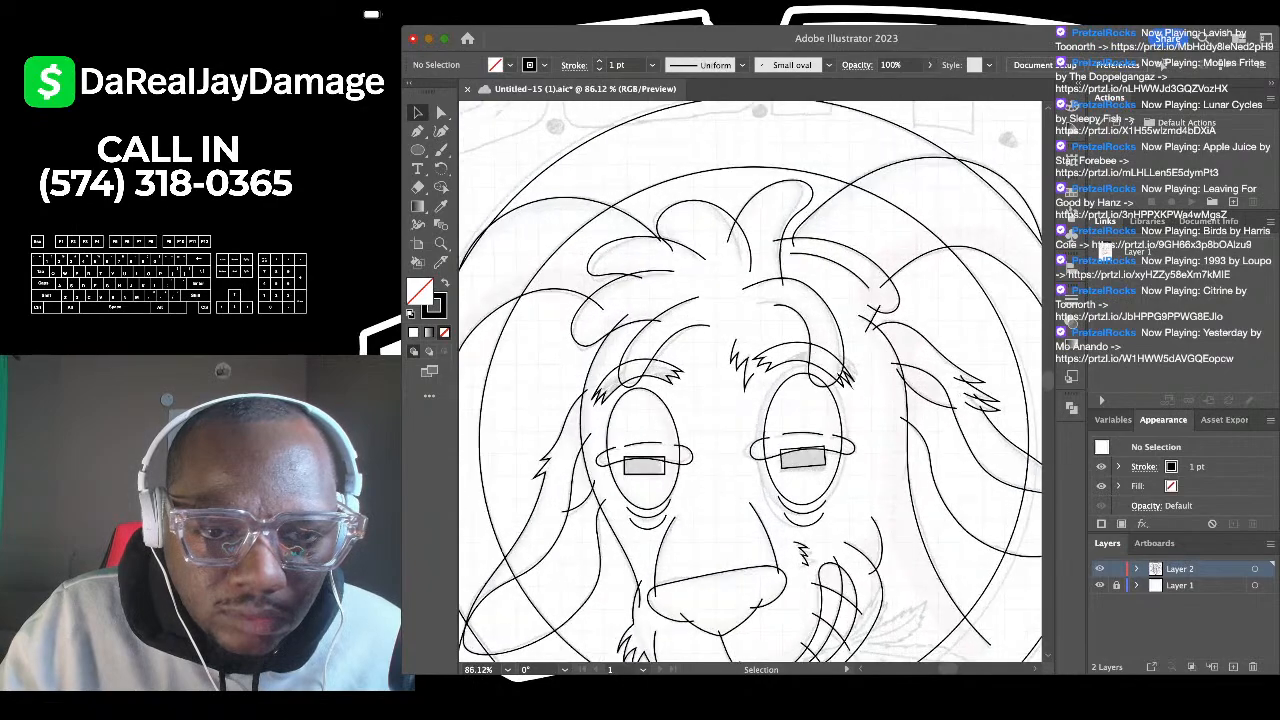
scroll(725, 285, up, 4)
click(754, 174)
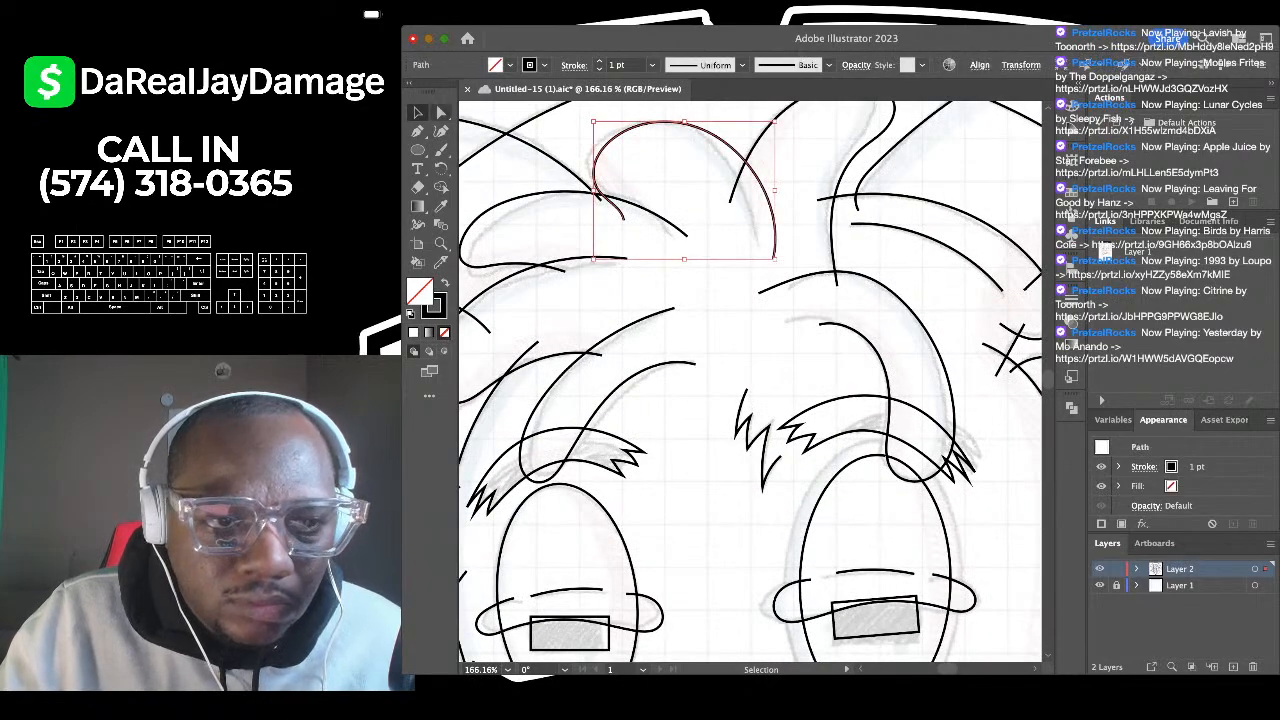
click(441, 131)
drag(772, 259, 763, 259)
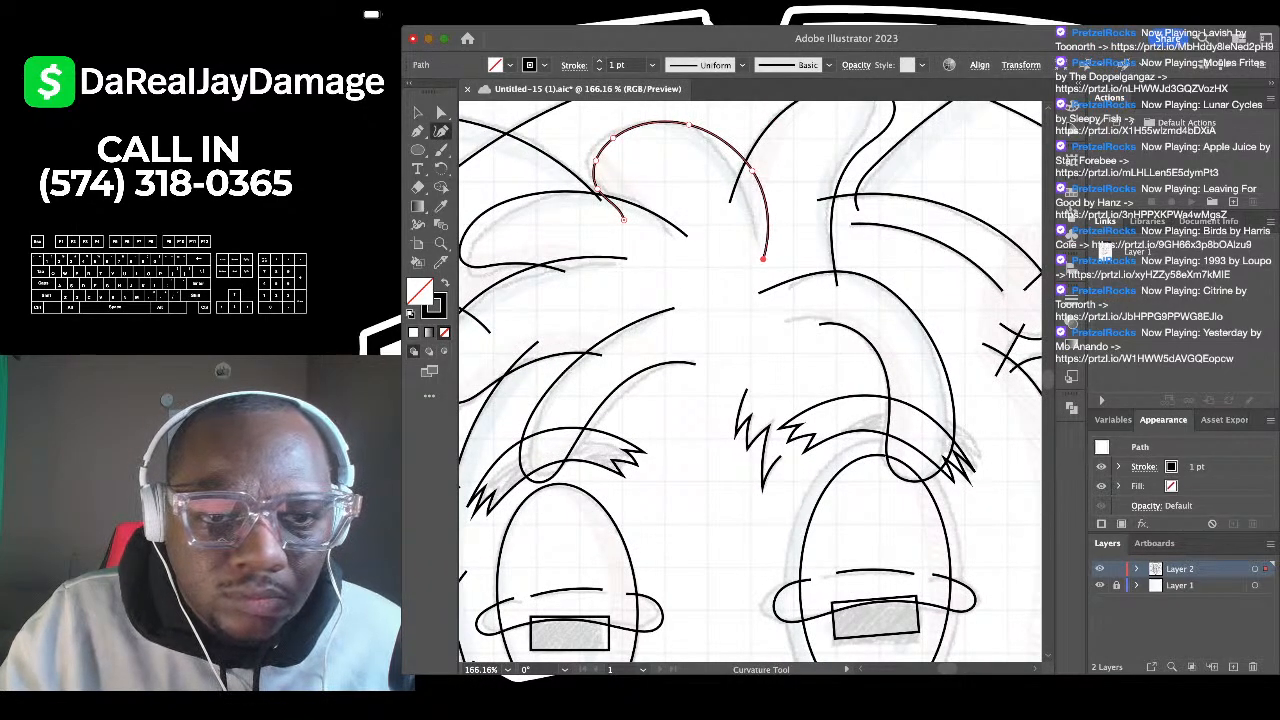
drag(753, 171, 736, 168)
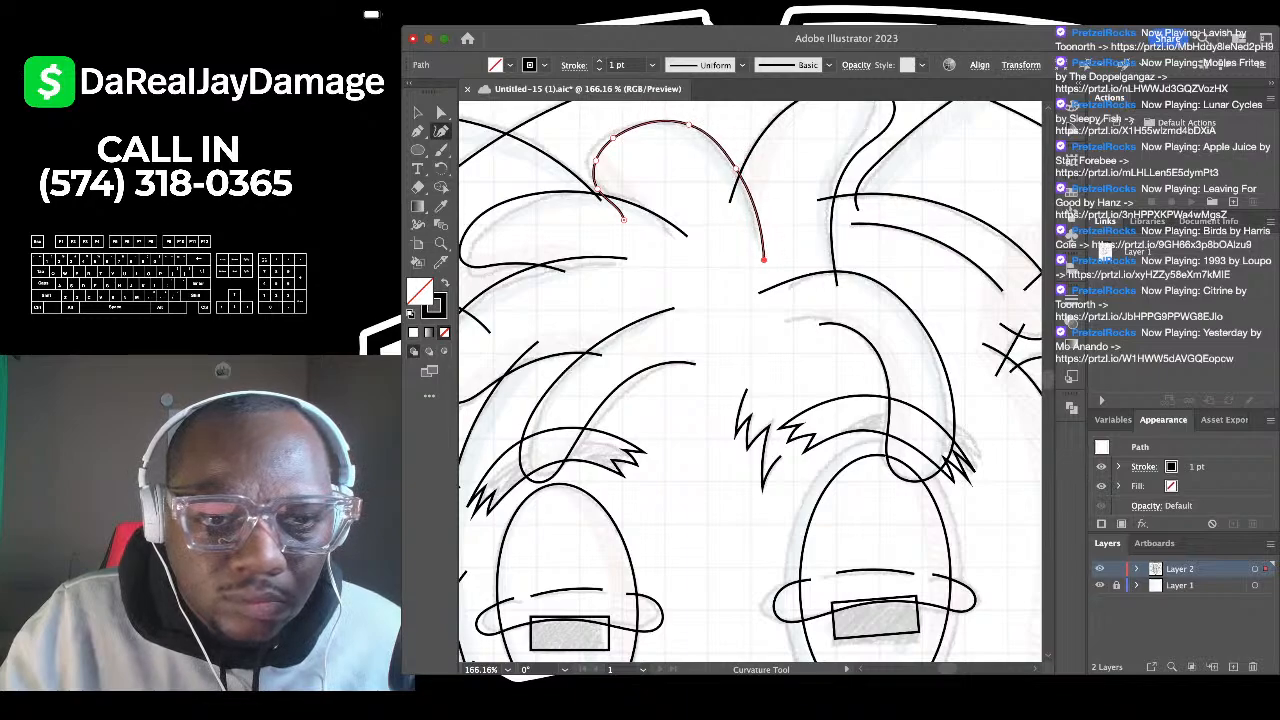
scroll(736, 168, up, 2)
scroll(736, 168, left, 2)
mouse_move(678, 201)
mouse_down()
mouse_move(654, 221)
mouse_move(671, 191)
mouse_up()
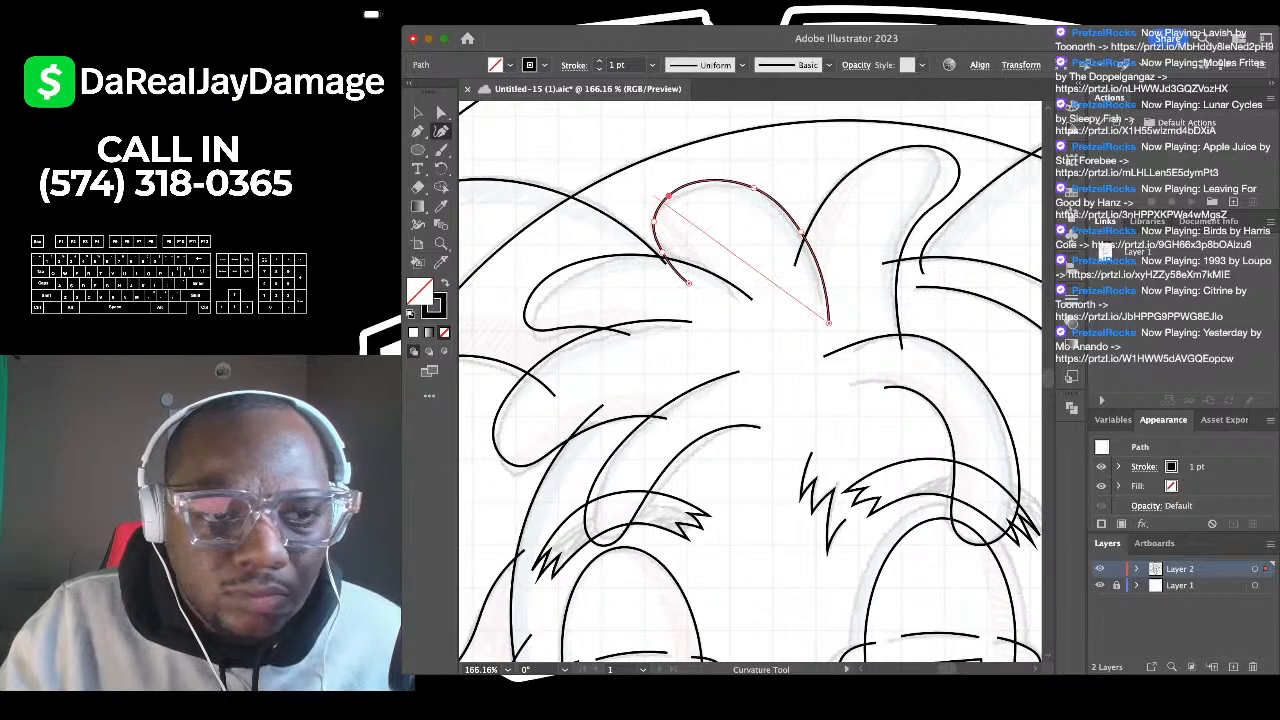
click(418, 113)
click(500, 140)
Step: Hide and lock Layer 2, then add a new layer above it for tracing the leaf
scroll(612, 130, down, 10)
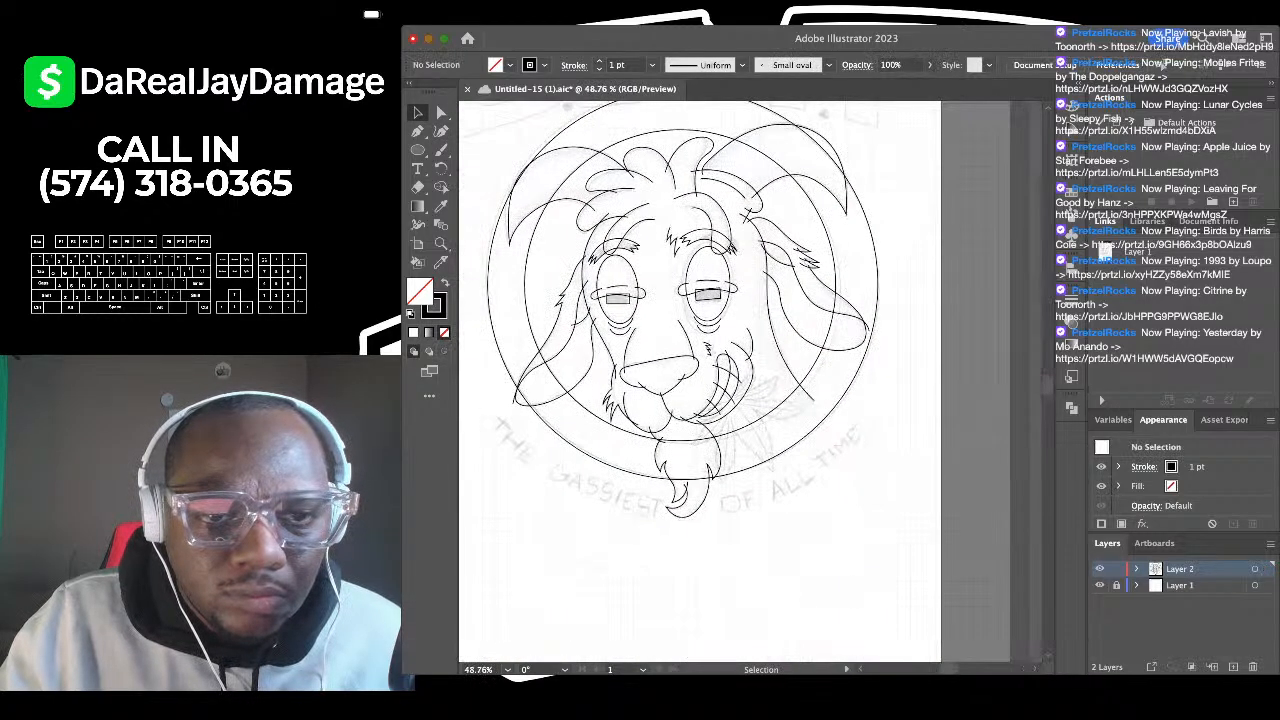
scroll(629, 187, up, 5)
scroll(750, 380, up, 1)
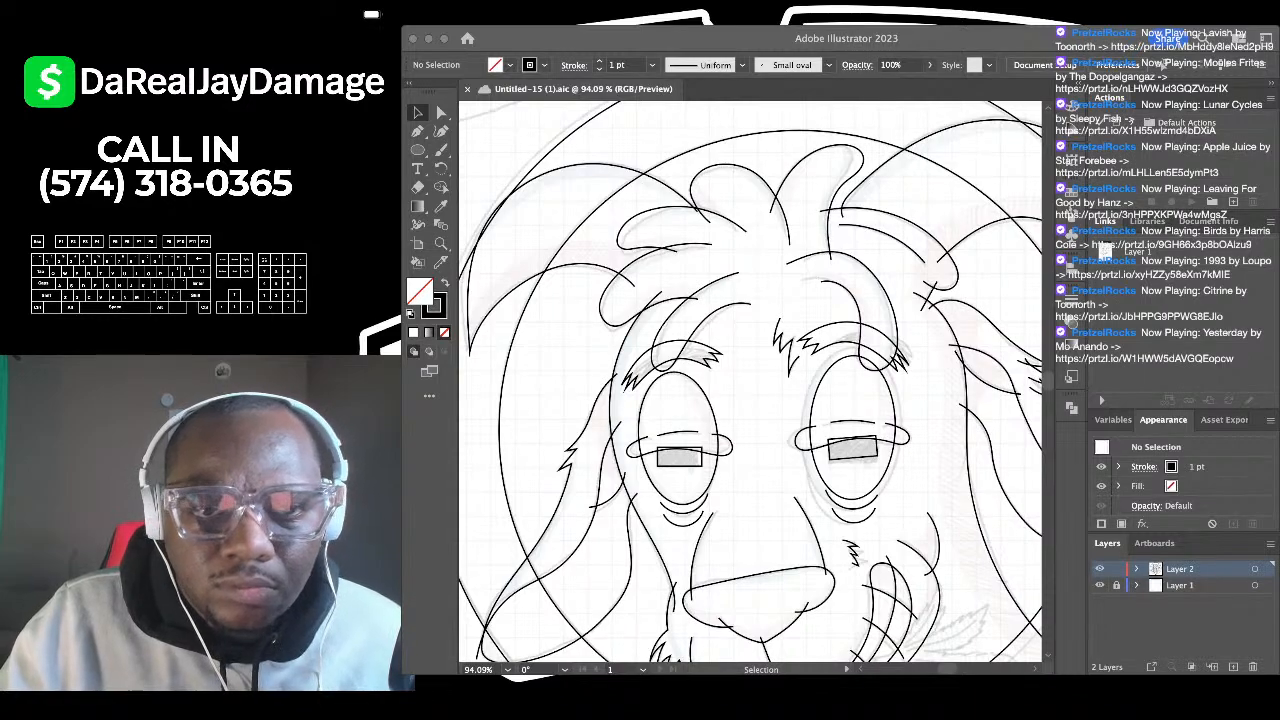
click(720, 343)
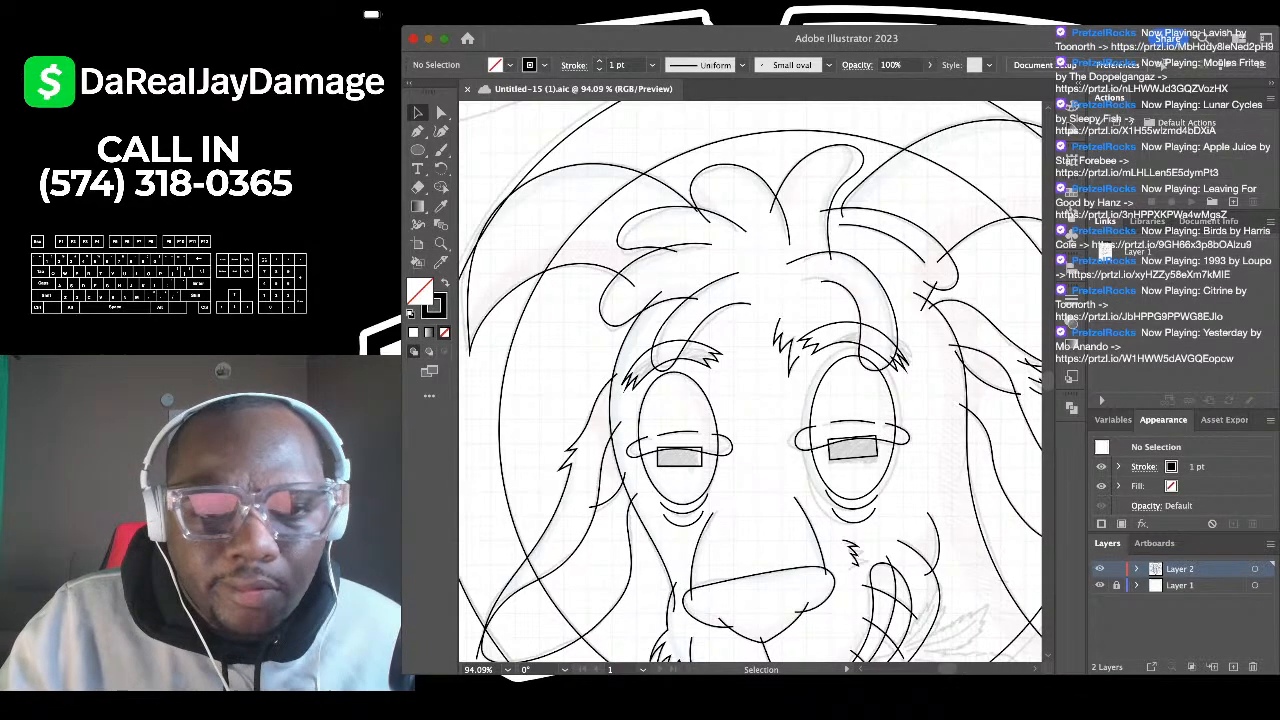
scroll(720, 343, down, 6)
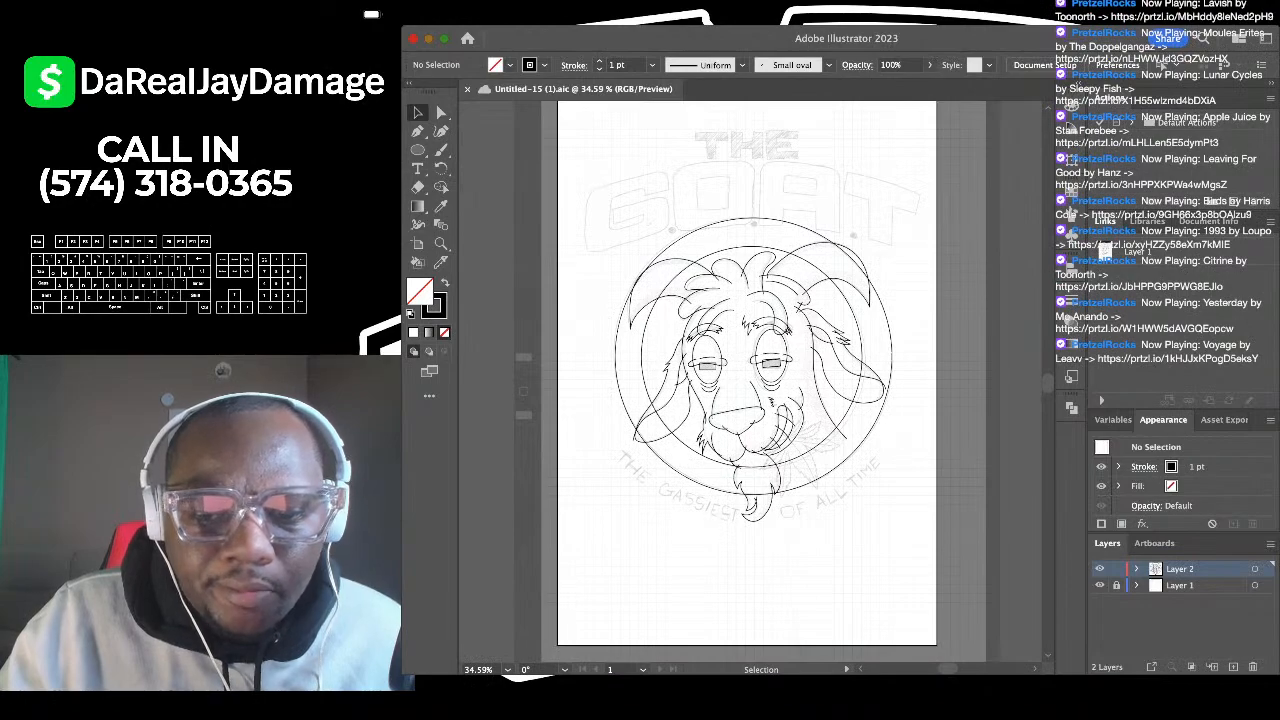
key(ctrl+z)
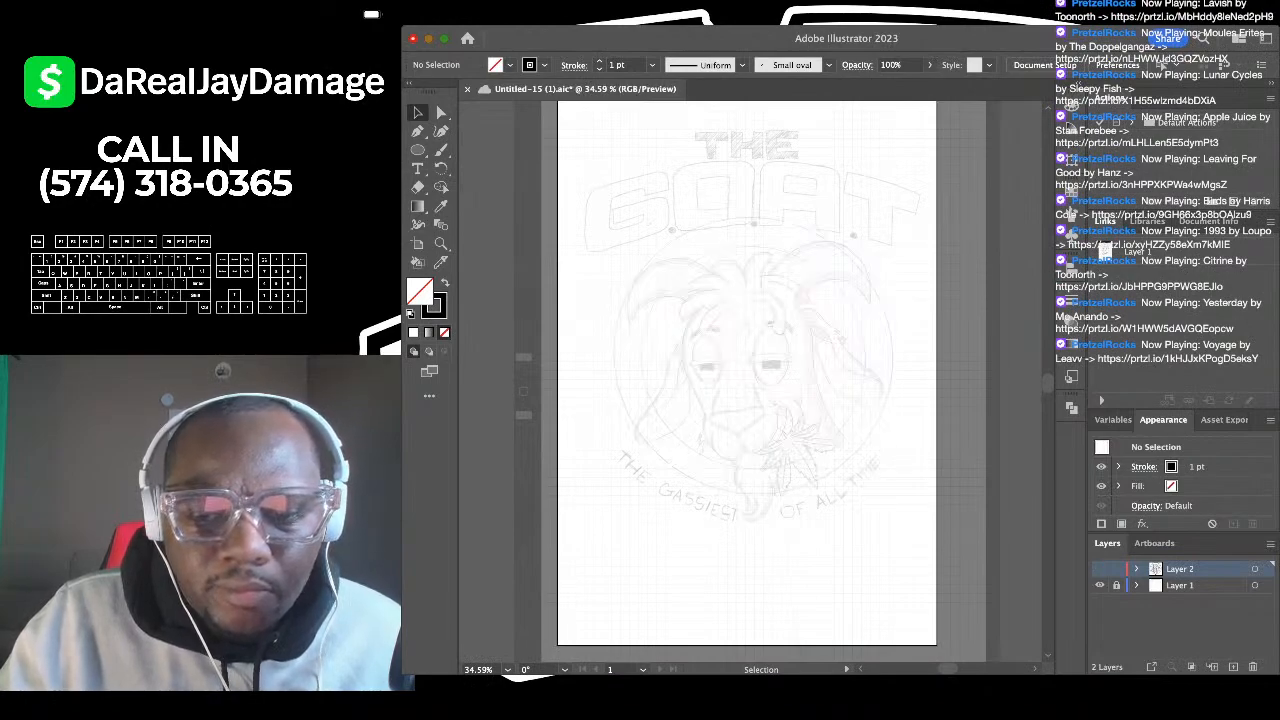
click(1233, 666)
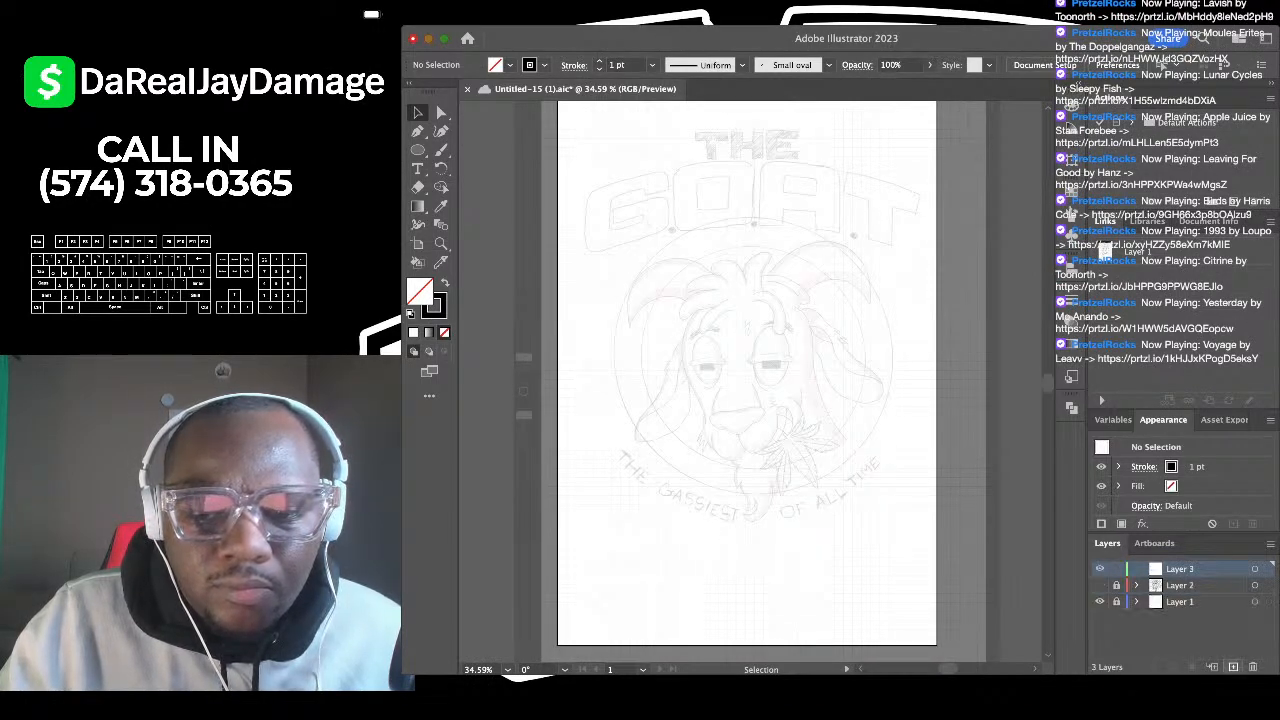
Step: Draw a short line with the Curvature tool along the sketched tooth line in the grin, ending at the leaf's center
key(shift+grave)
scroll(784, 440, up, 10)
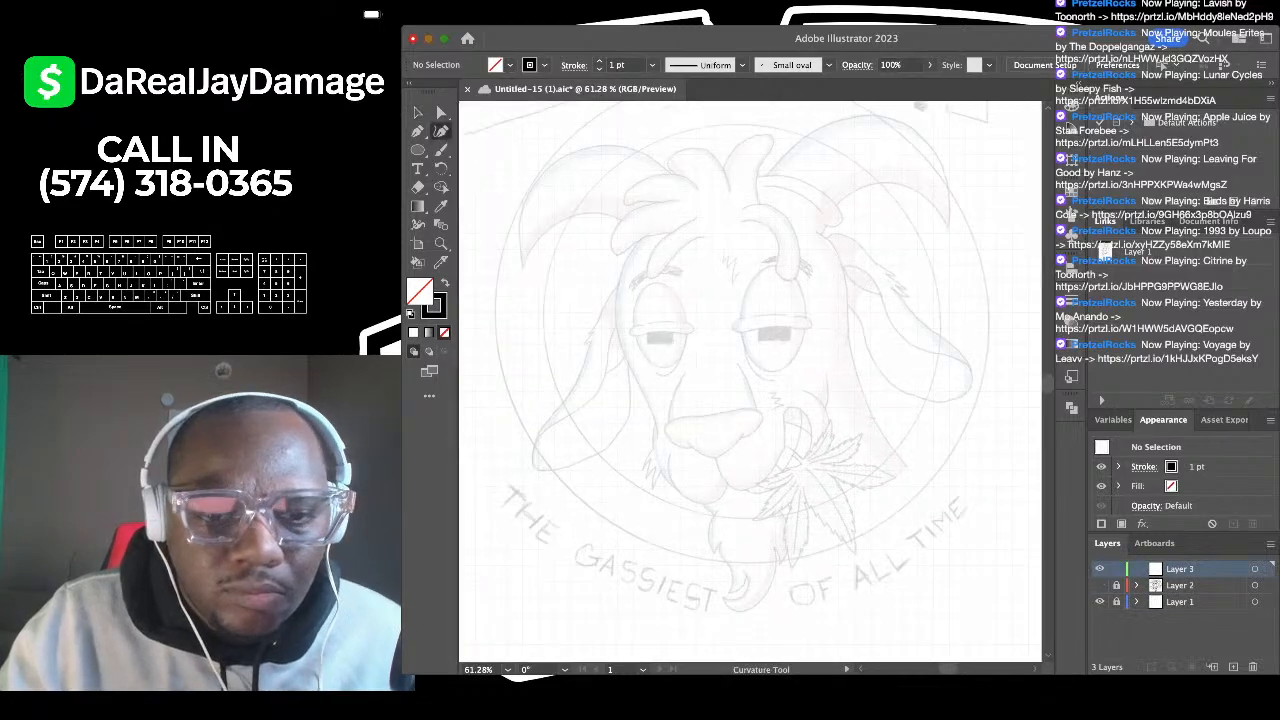
scroll(750, 380, up, 3)
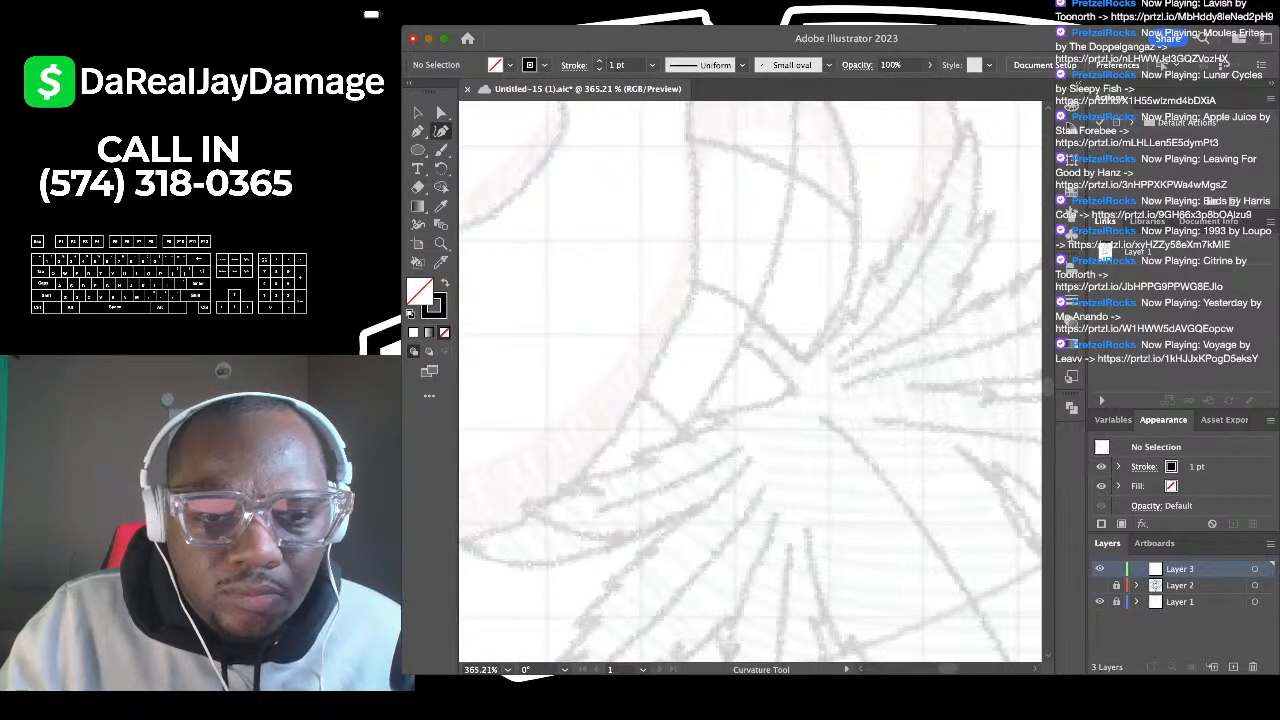
click(733, 302)
click(788, 344)
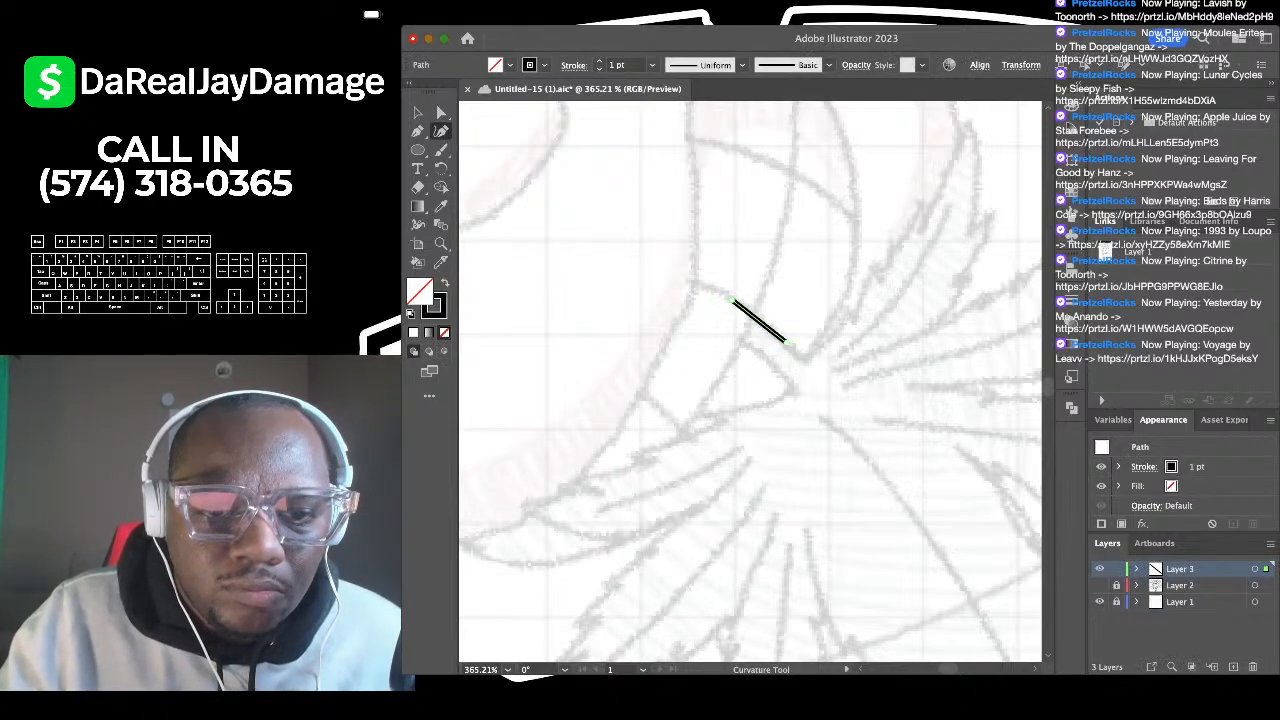
drag(788, 344, 807, 359)
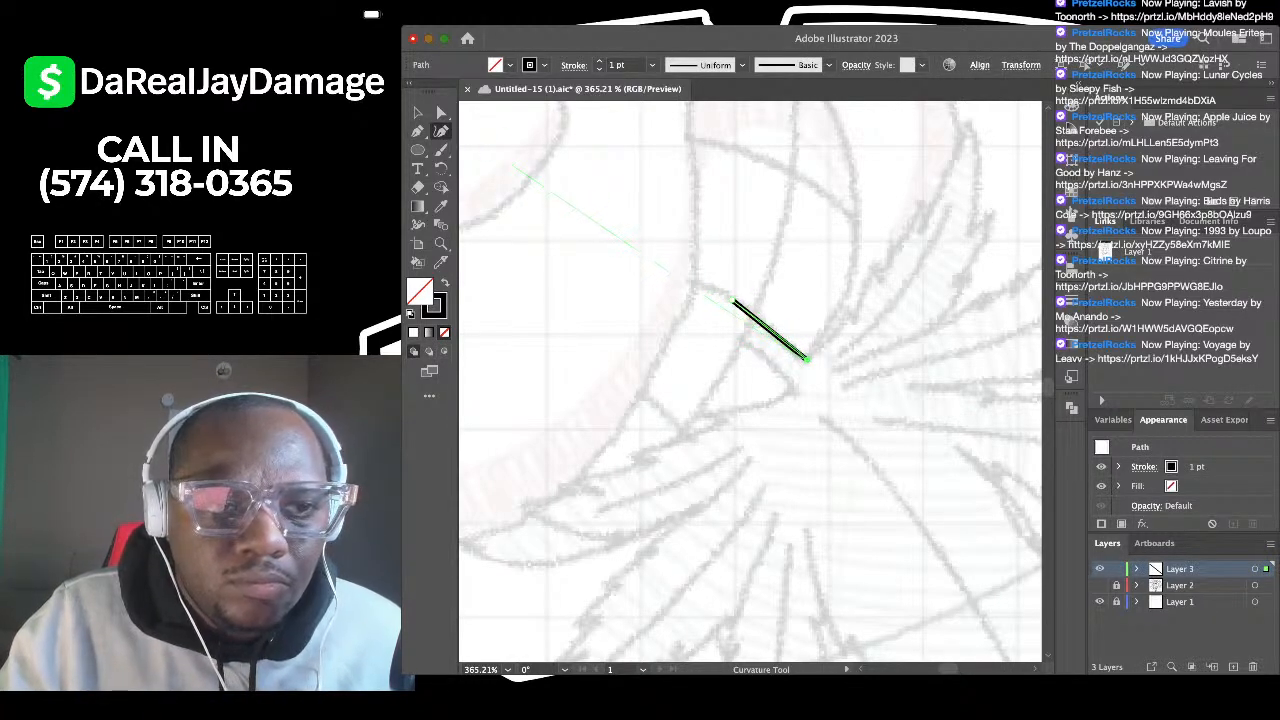
Step: Continue the path with the Pen tool along the left serrated edge of the leaf's uppermost leaflet up to its tip
key(p)
scroll(693, 225, down, 3)
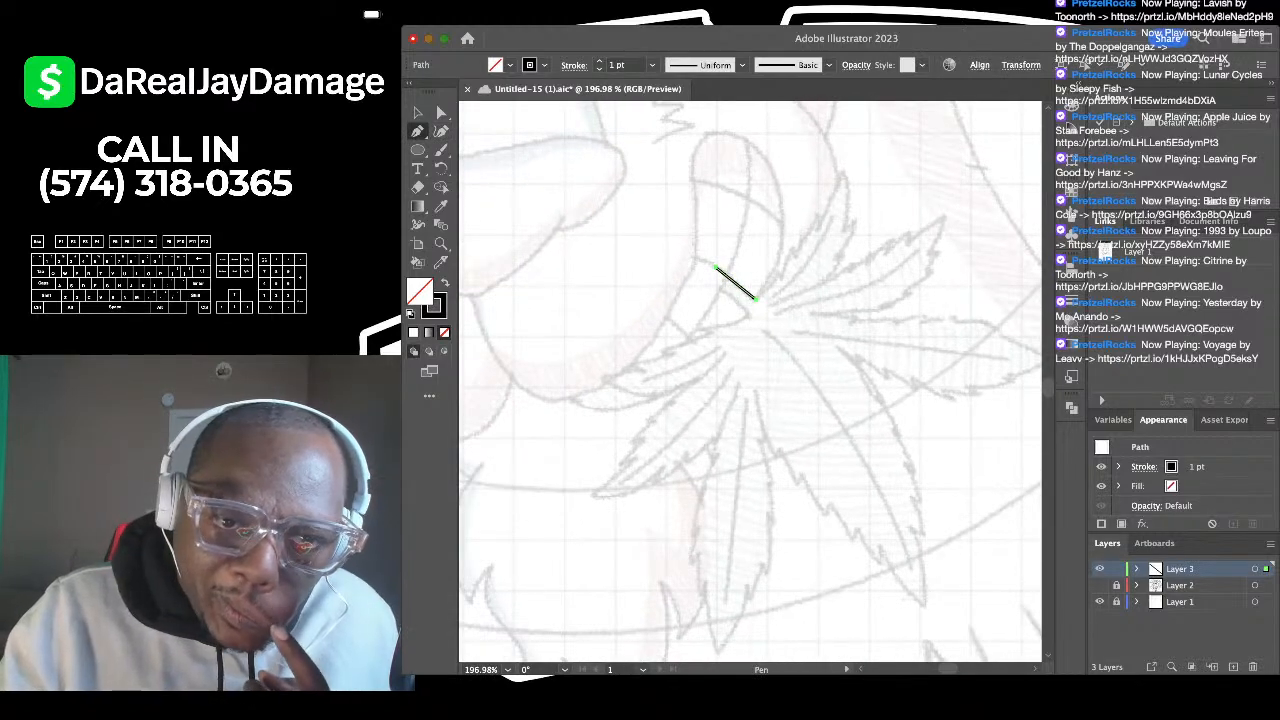
scroll(732, 252, up, 3)
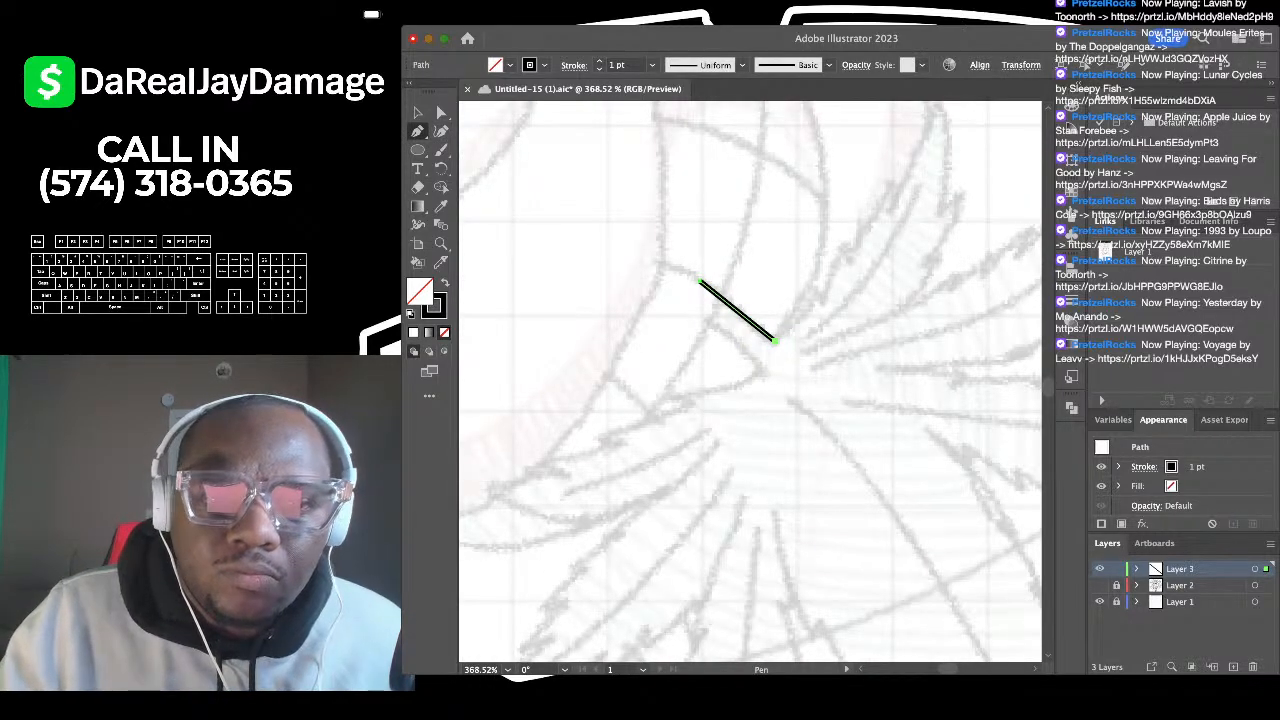
click(817, 285)
scroll(815, 300, up, 1)
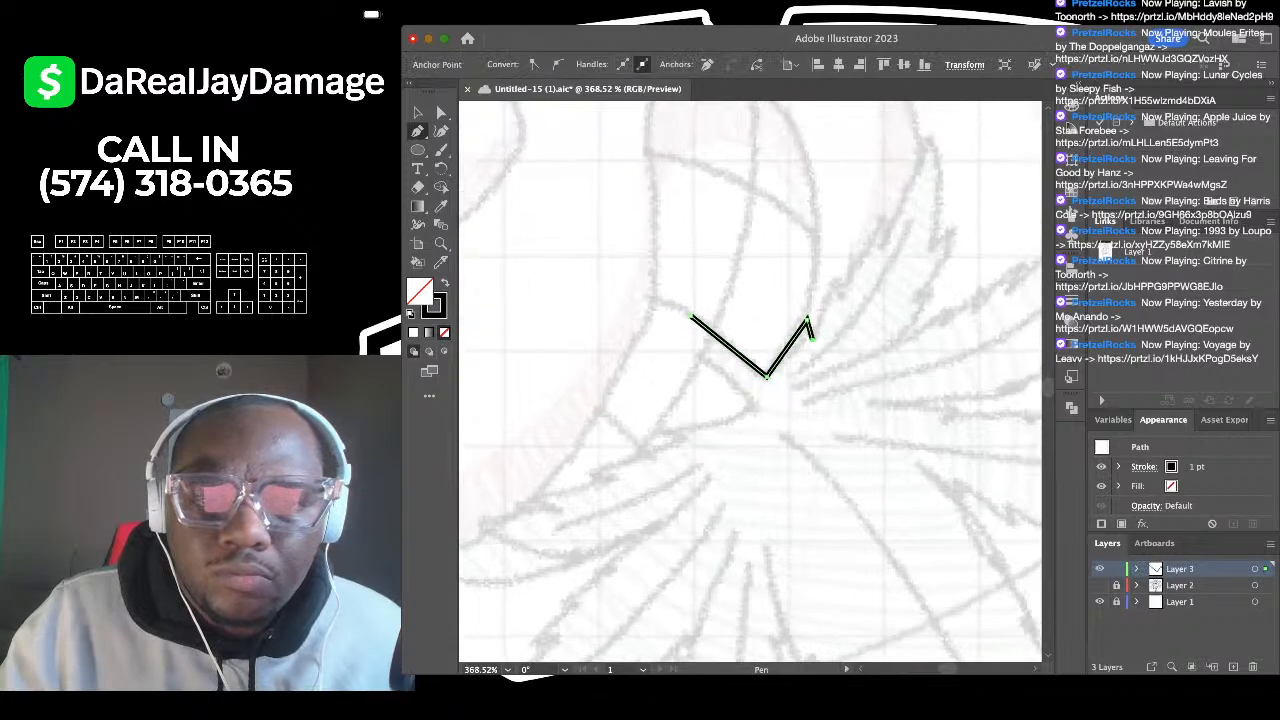
click(812, 344)
click(835, 276)
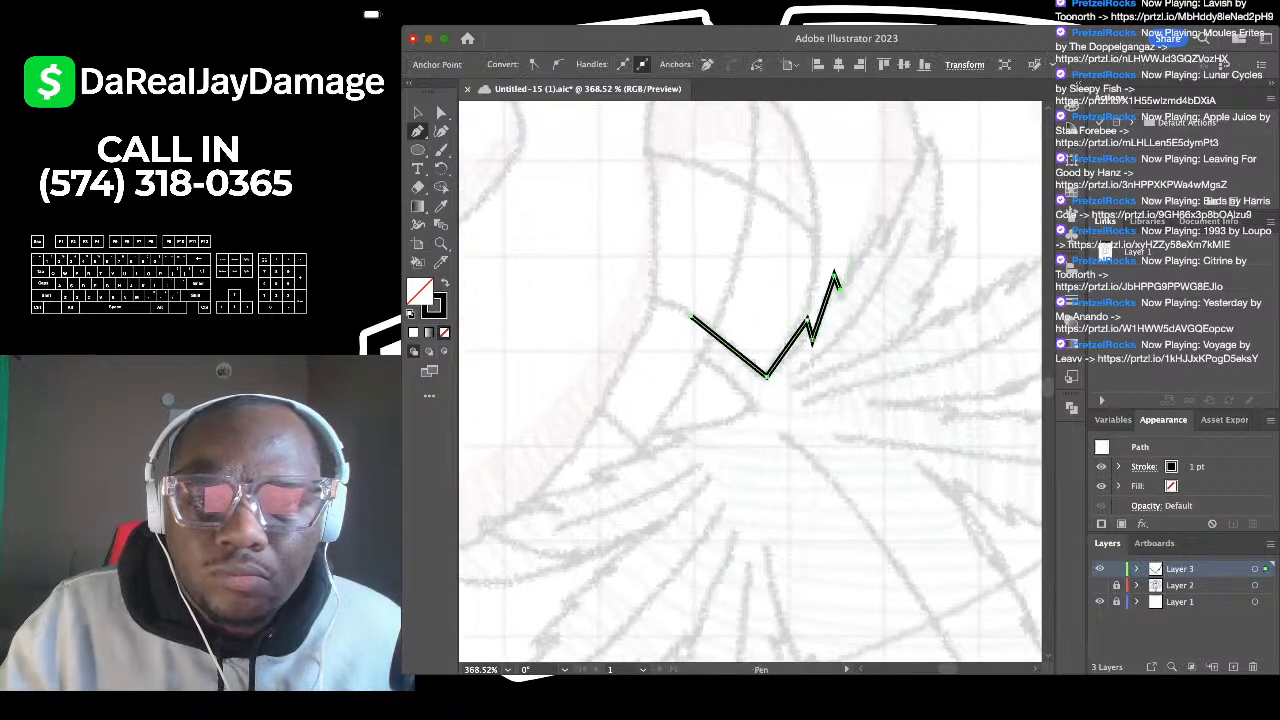
click(838, 294)
click(875, 212)
click(878, 232)
scroll(878, 232, up, 1)
click(900, 178)
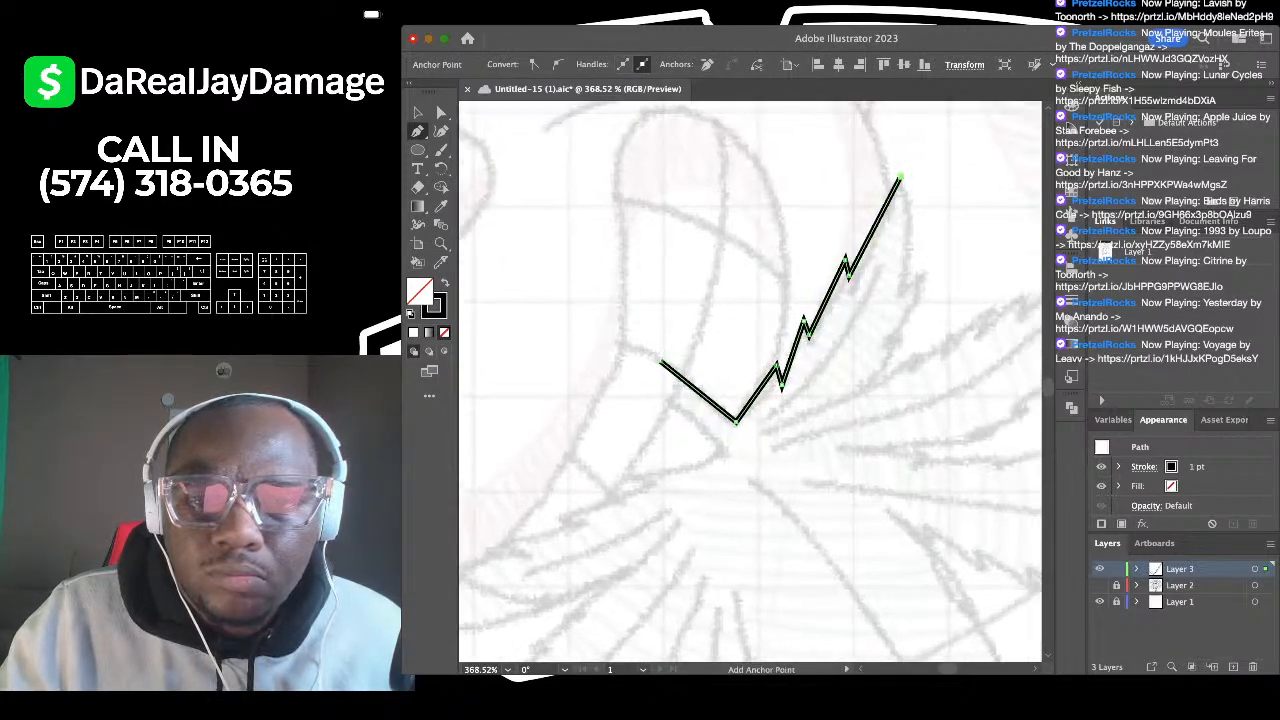
Step: Trace the right serrated edge of the uppermost leaflet from its tip down toward the leaf's center
click(901, 286)
click(928, 271)
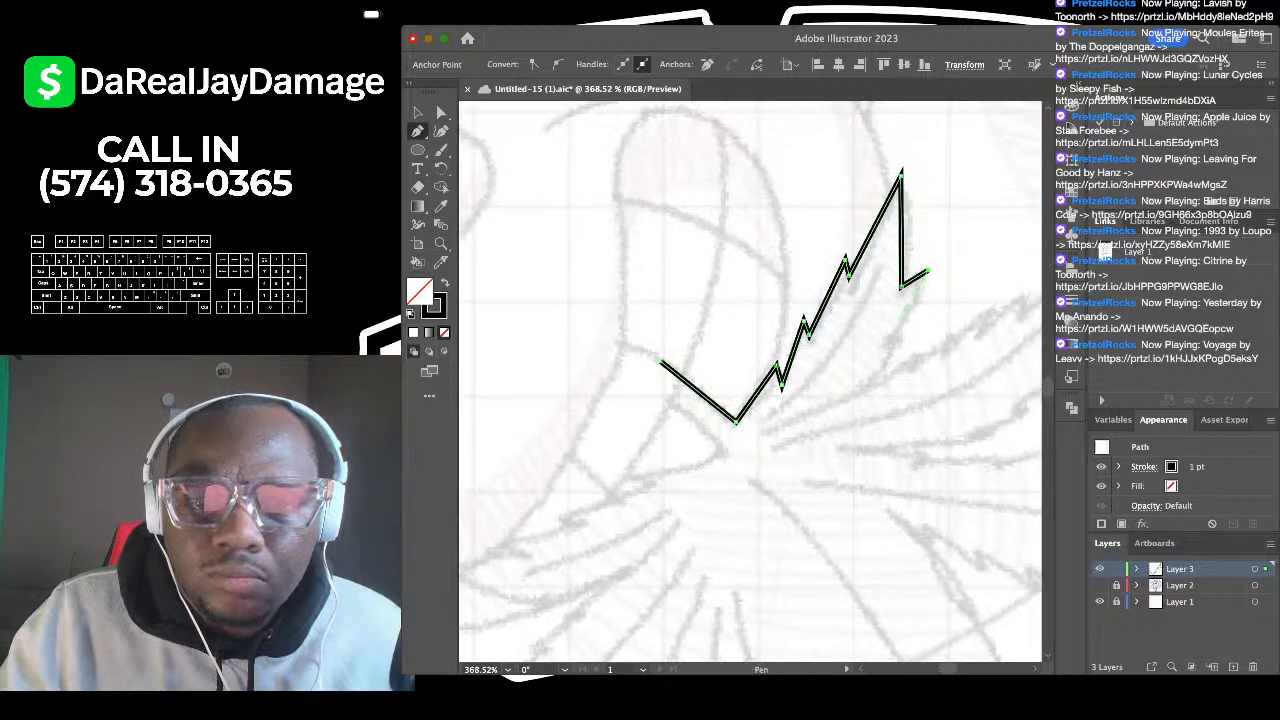
click(881, 343)
click(845, 406)
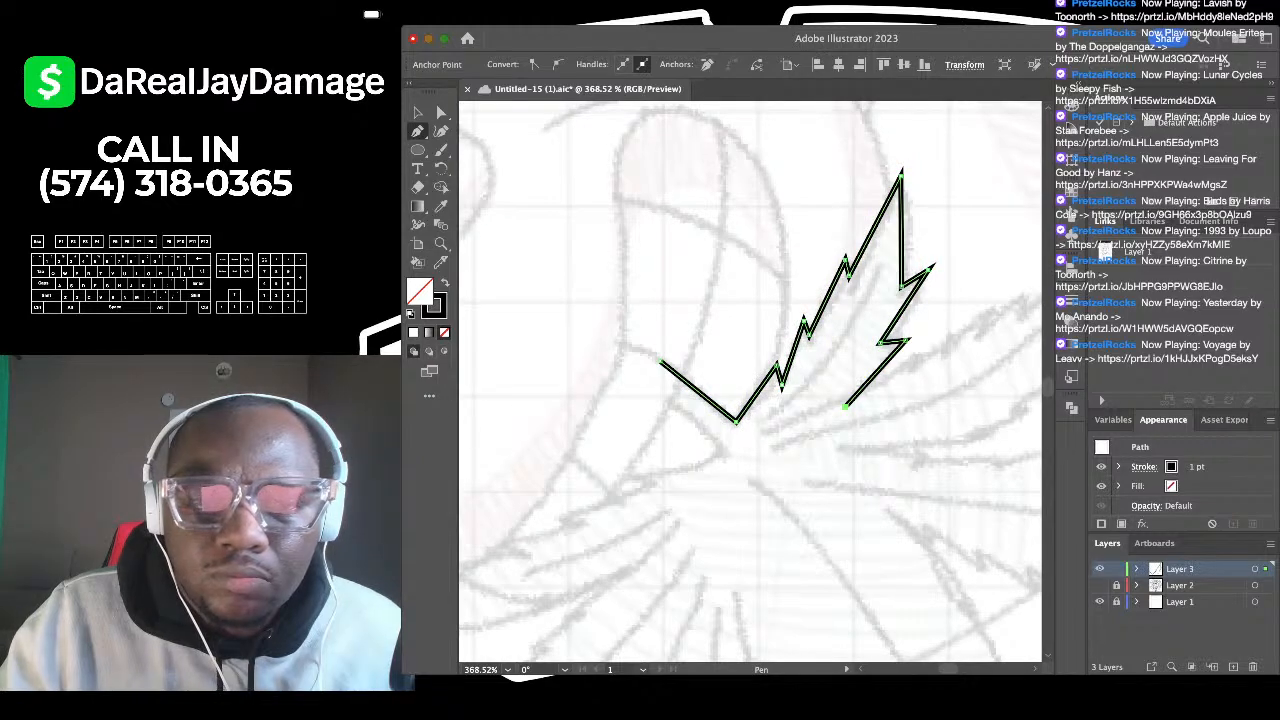
Step: Bend the straight segments between the uppermost leaflet's teeth with the Curvature tool to follow the sketch, and deselect the path
click(441, 131)
scroll(893, 225, up, 2)
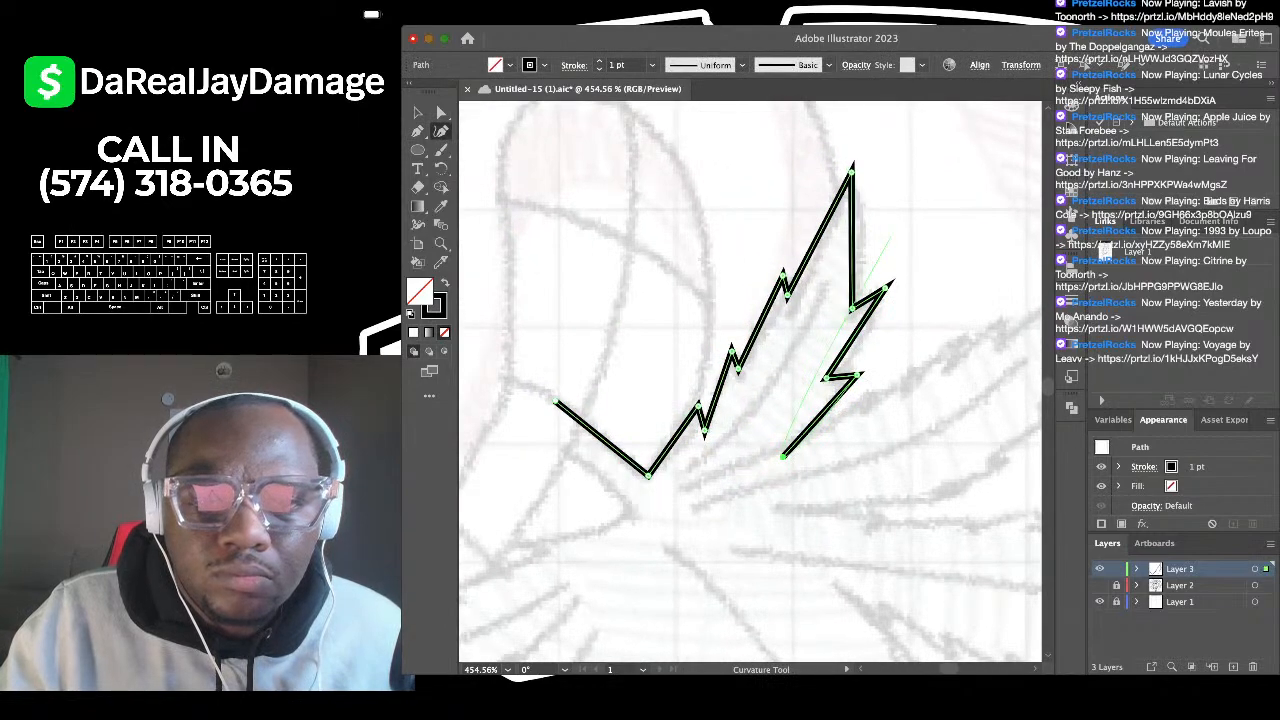
drag(851, 235, 817, 220)
drag(768, 307, 765, 296)
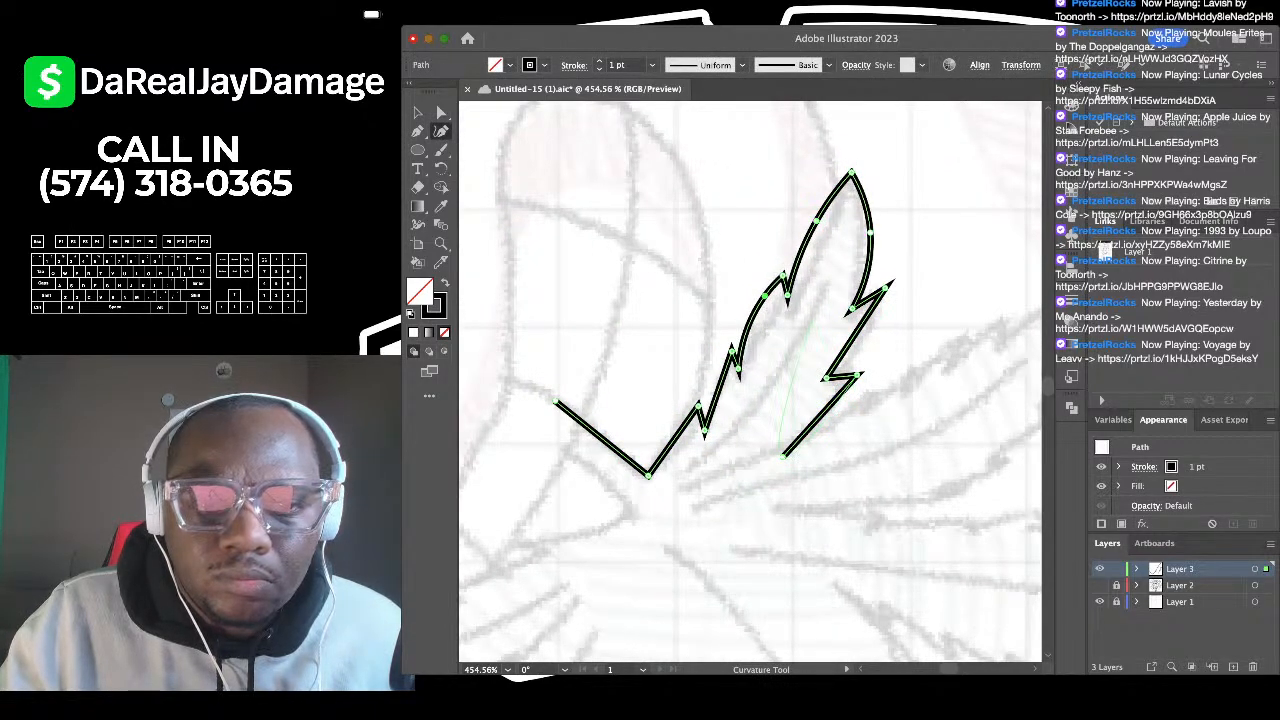
drag(862, 323, 870, 326)
drag(832, 402, 839, 401)
drag(720, 388, 718, 387)
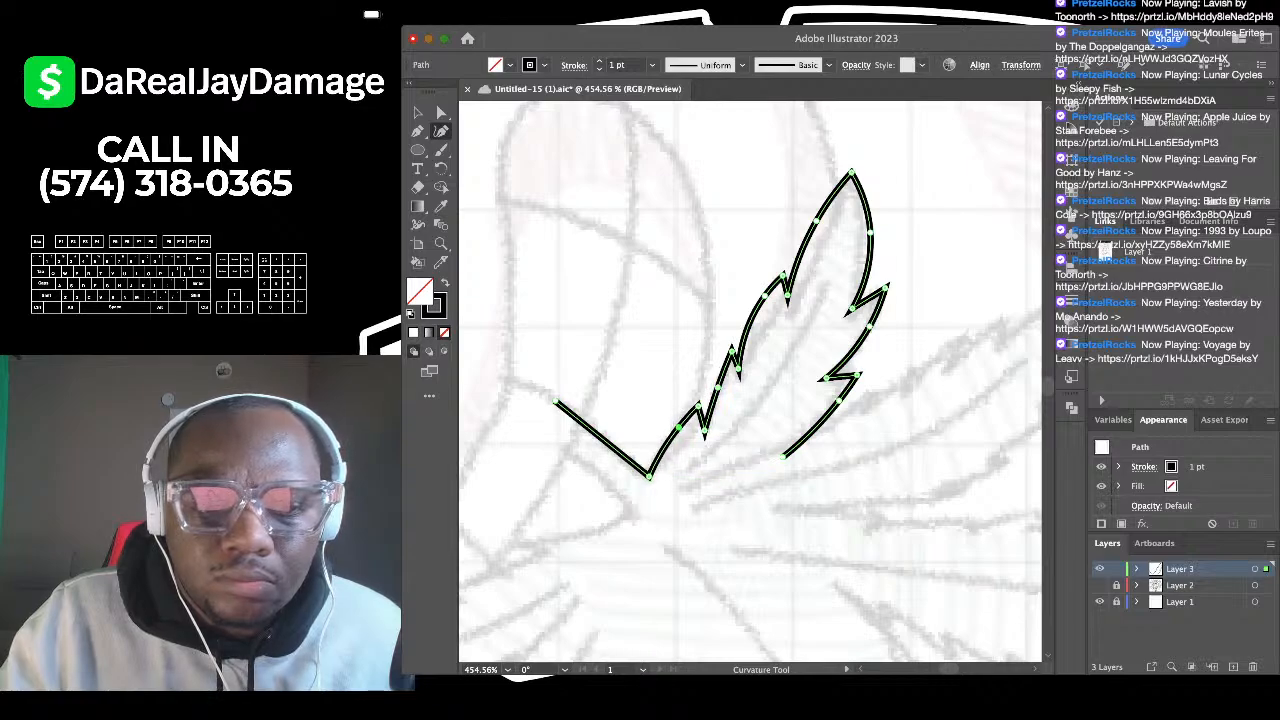
scroll(668, 484, down, 3)
scroll(750, 380, down, 3)
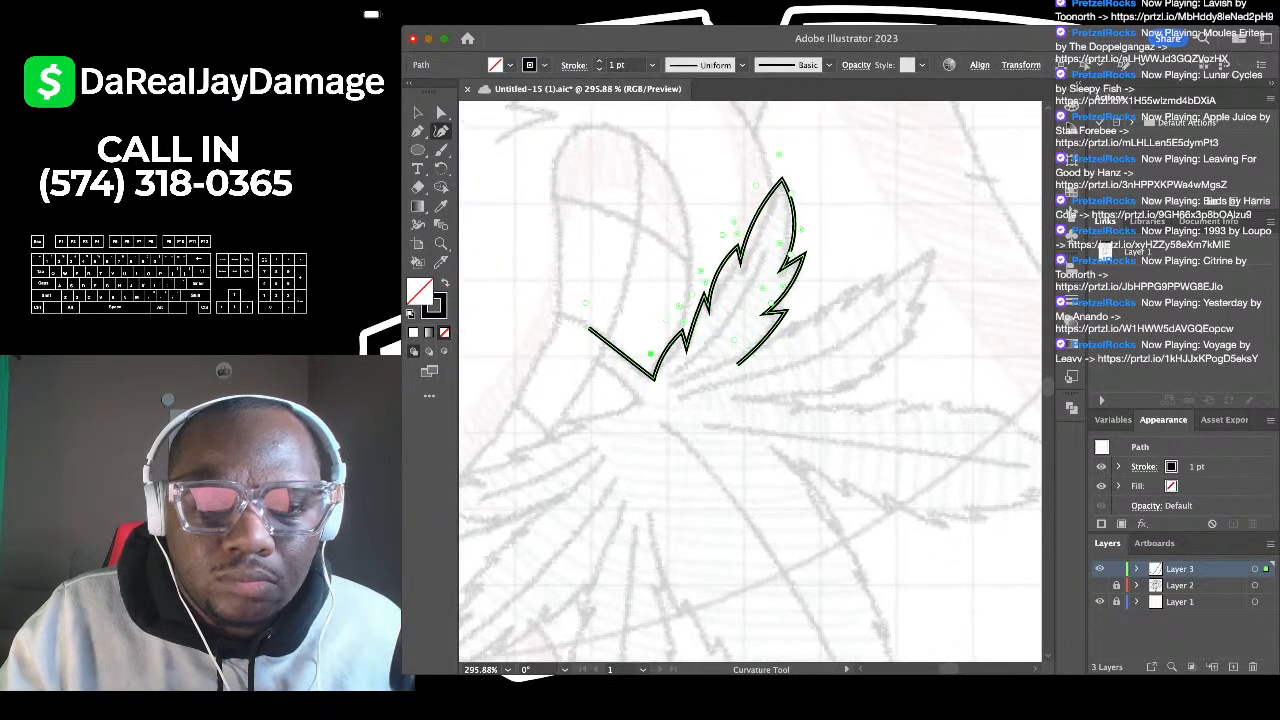
click(418, 113)
click(580, 206)
scroll(580, 206, down, 3)
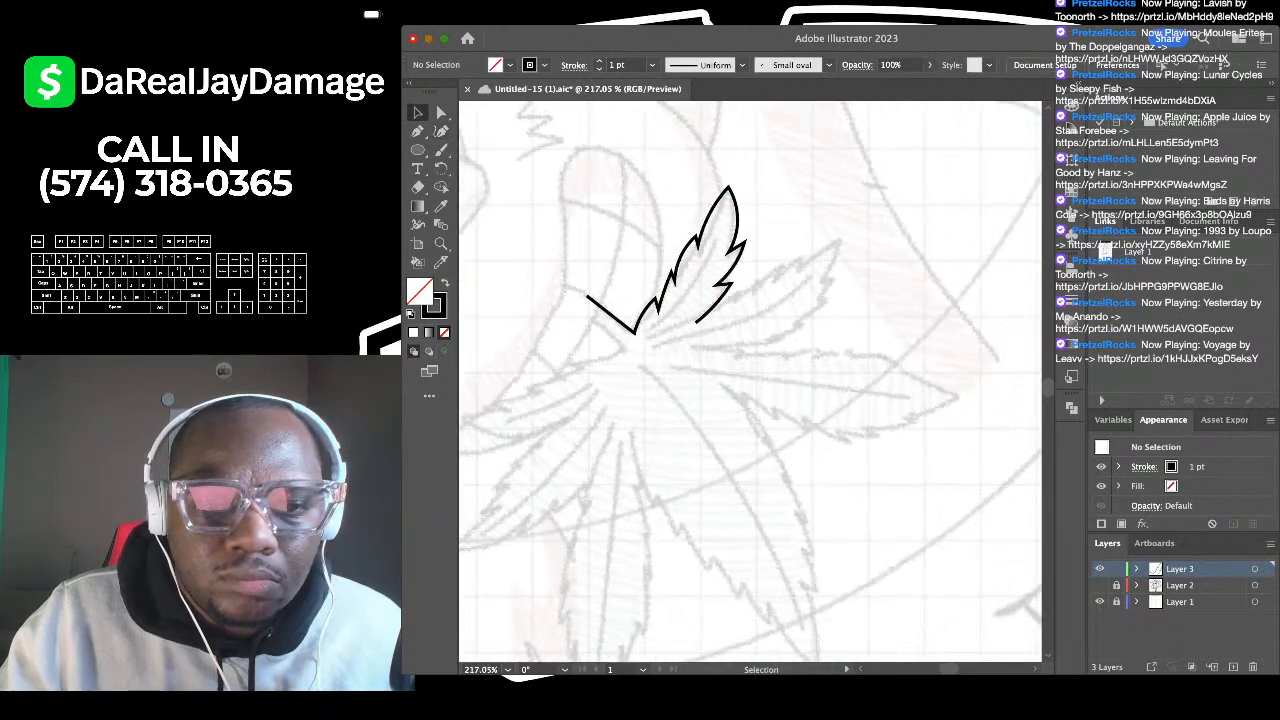
Step: Draw the curved center vein inside the uppermost leaflet with the Curvature tool, and deselect it
scroll(580, 206, down, 2)
scroll(580, 206, right, 2)
key(shift+grave)
scroll(662, 215, up, 3)
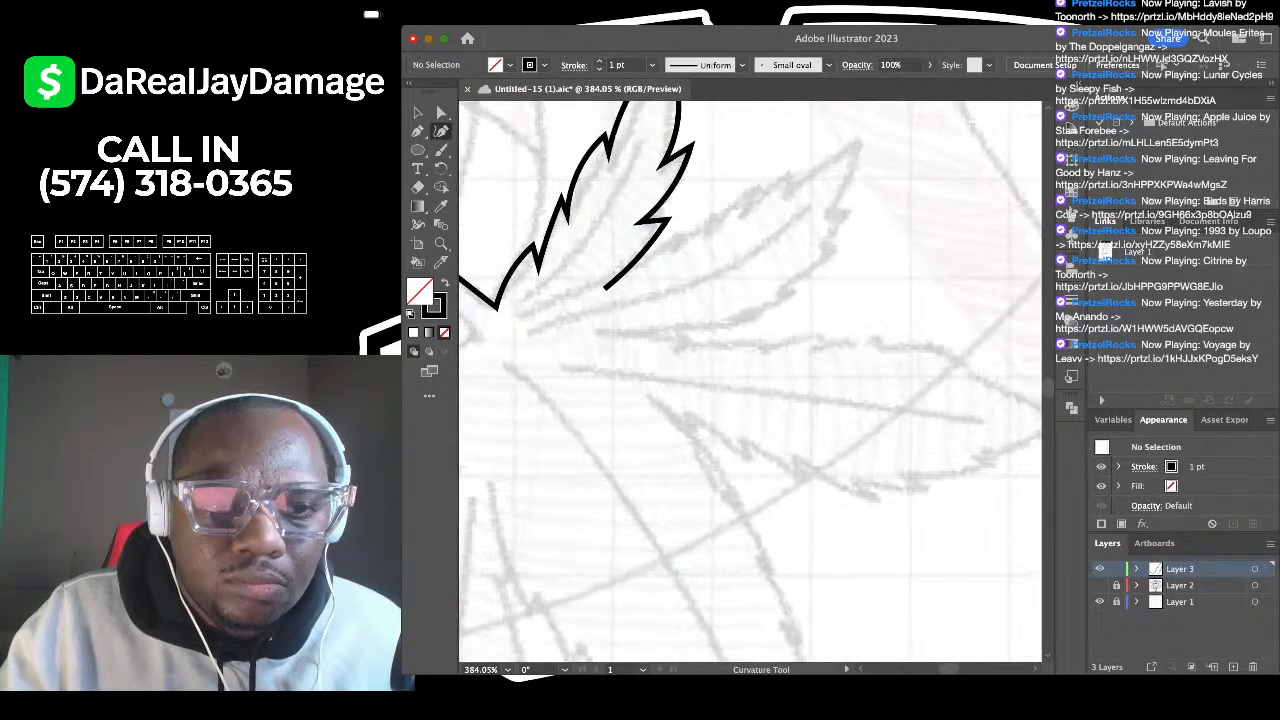
click(644, 125)
click(622, 178)
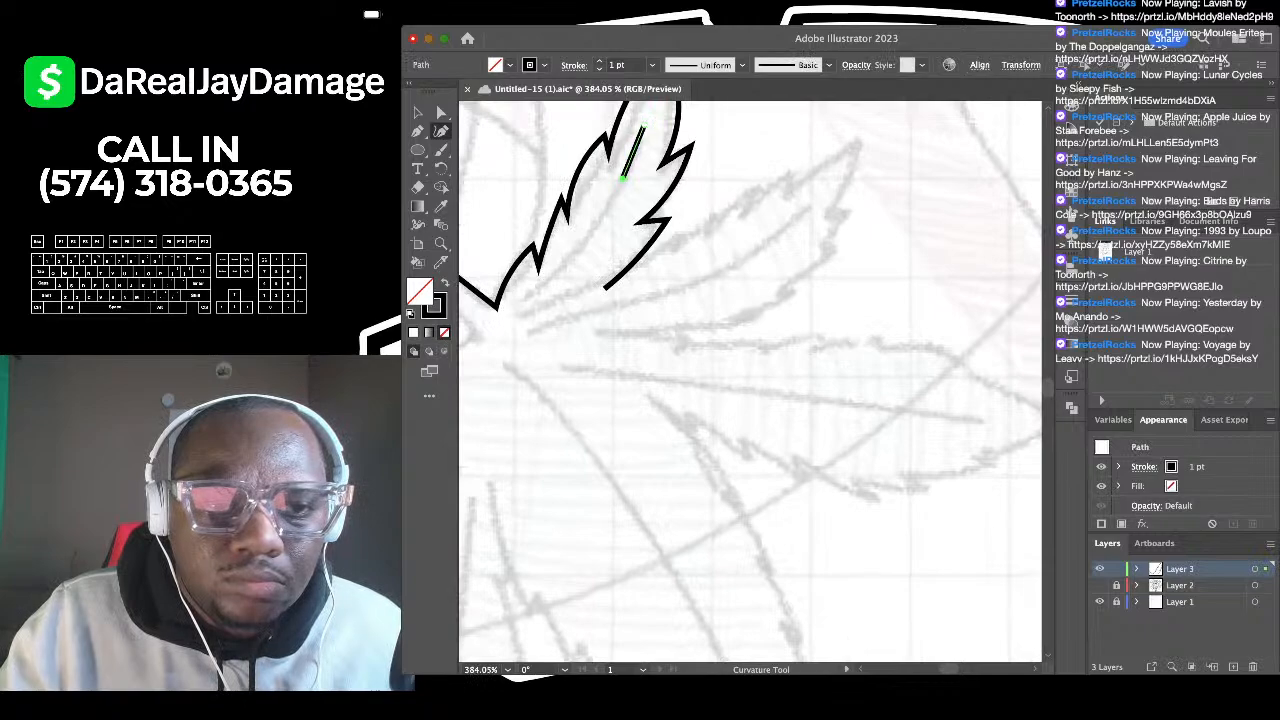
click(552, 284)
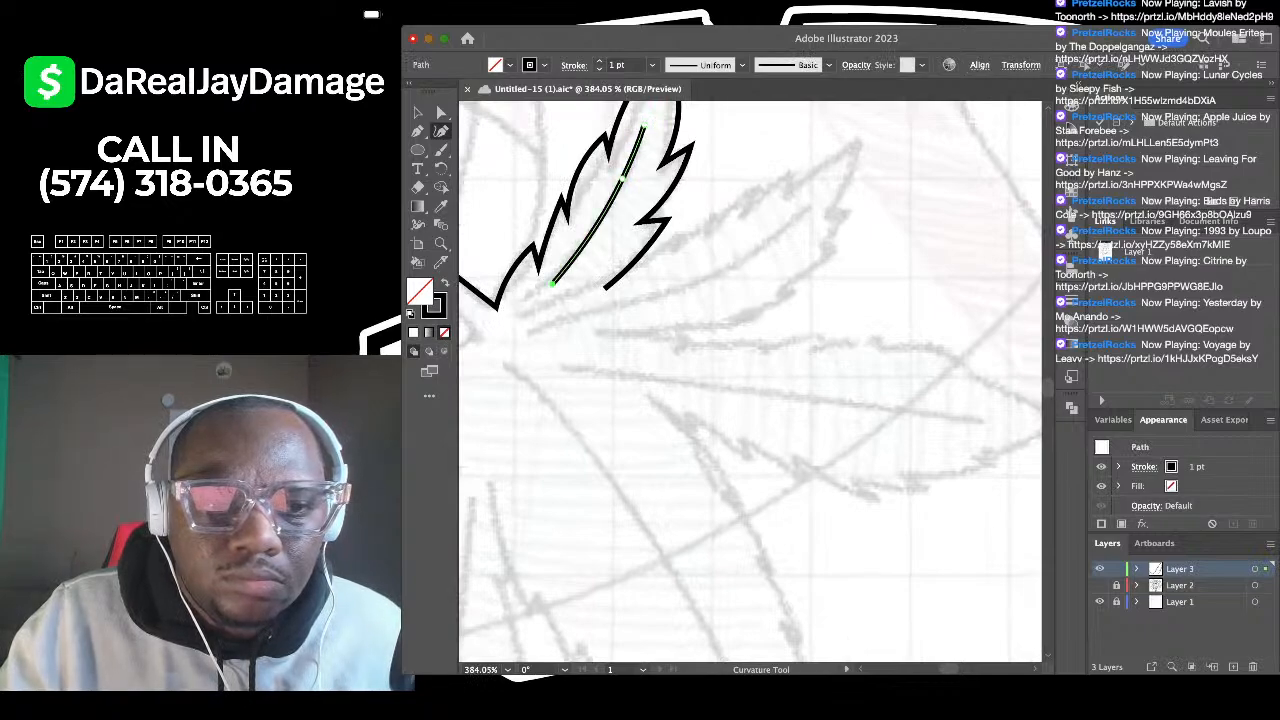
key(v)
click(575, 300)
Step: Start a Pen tool path with a straight stem edge parallel to the existing stem line, ending at the leaf's center
scroll(575, 300, down, 5)
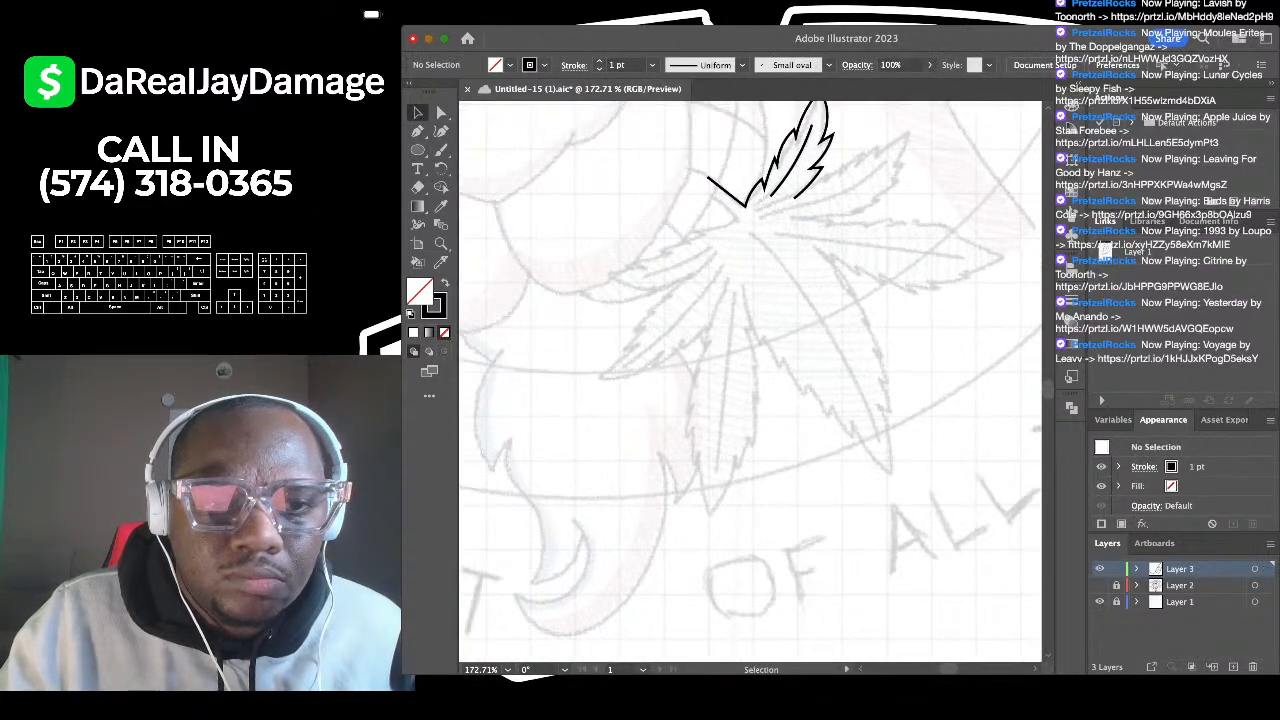
scroll(575, 300, left, 2)
scroll(747, 201, up, 4)
key(p)
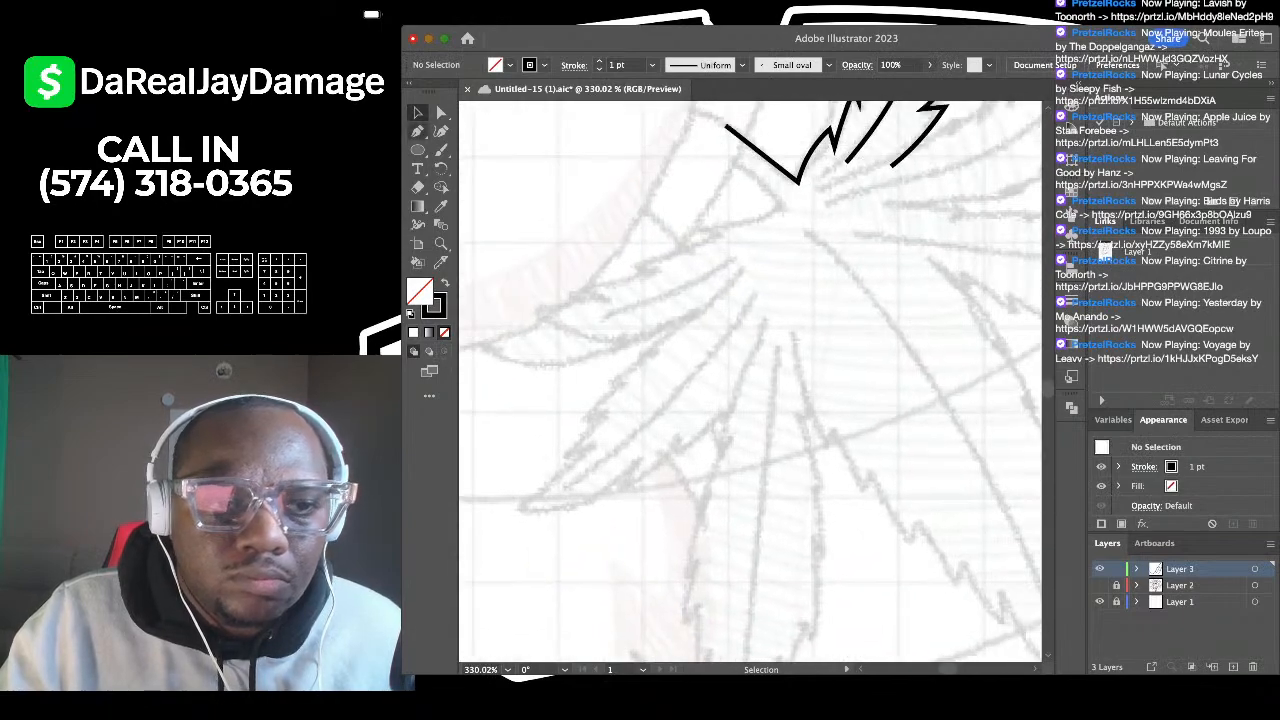
click(713, 148)
click(783, 208)
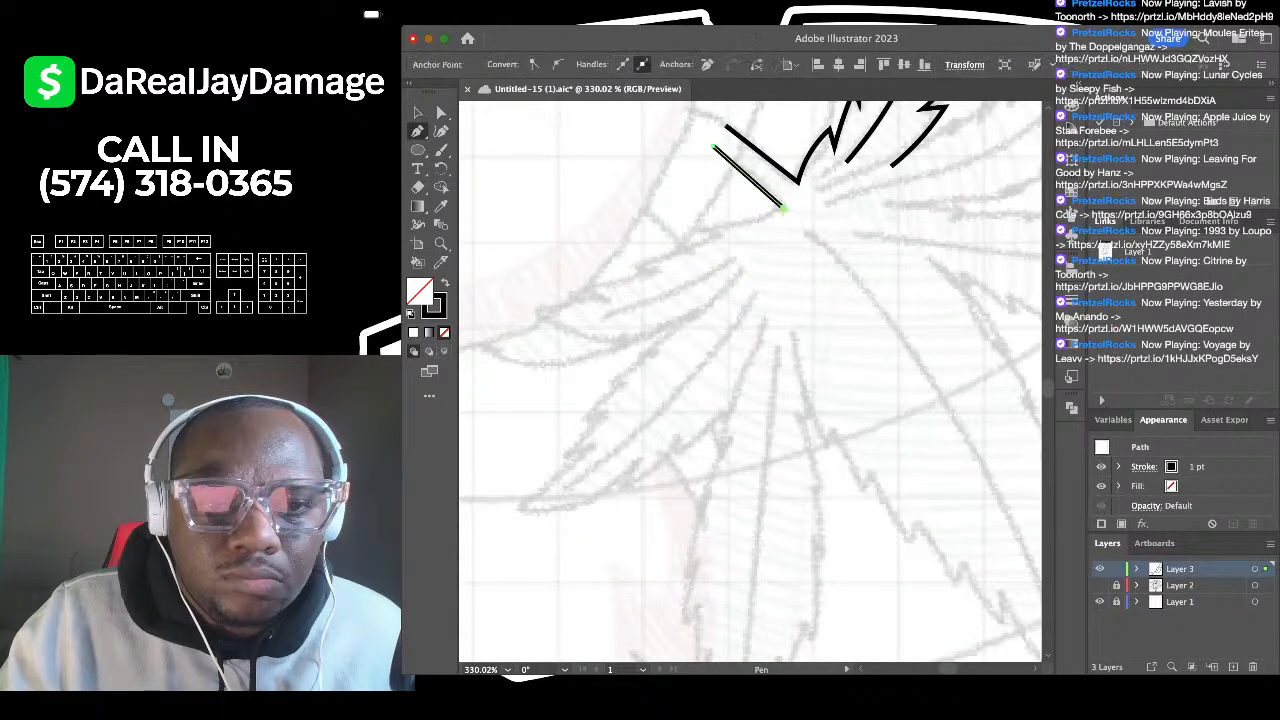
Step: Continue the path along the upper serrated edge of the upper-left leaflet, from the leaf's center out to its tip
click(694, 229)
click(718, 235)
scroll(718, 235, down, 1)
scroll(718, 235, left, 1)
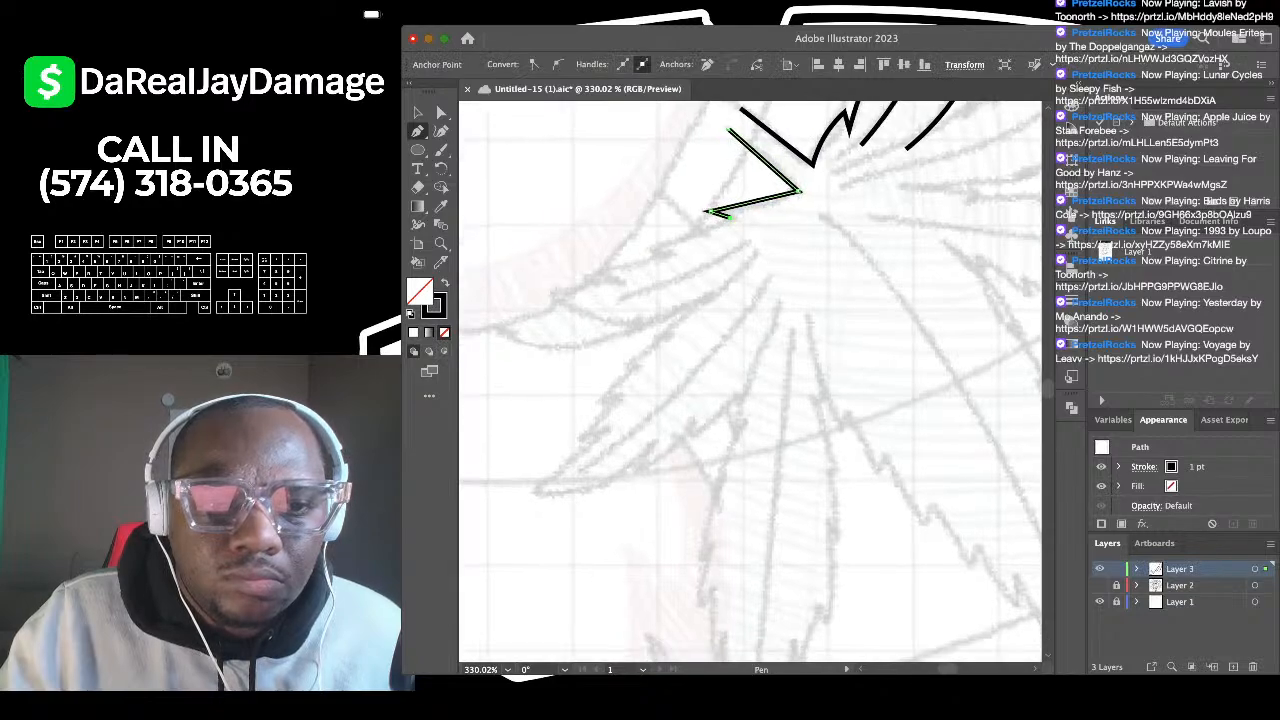
click(646, 246)
click(674, 253)
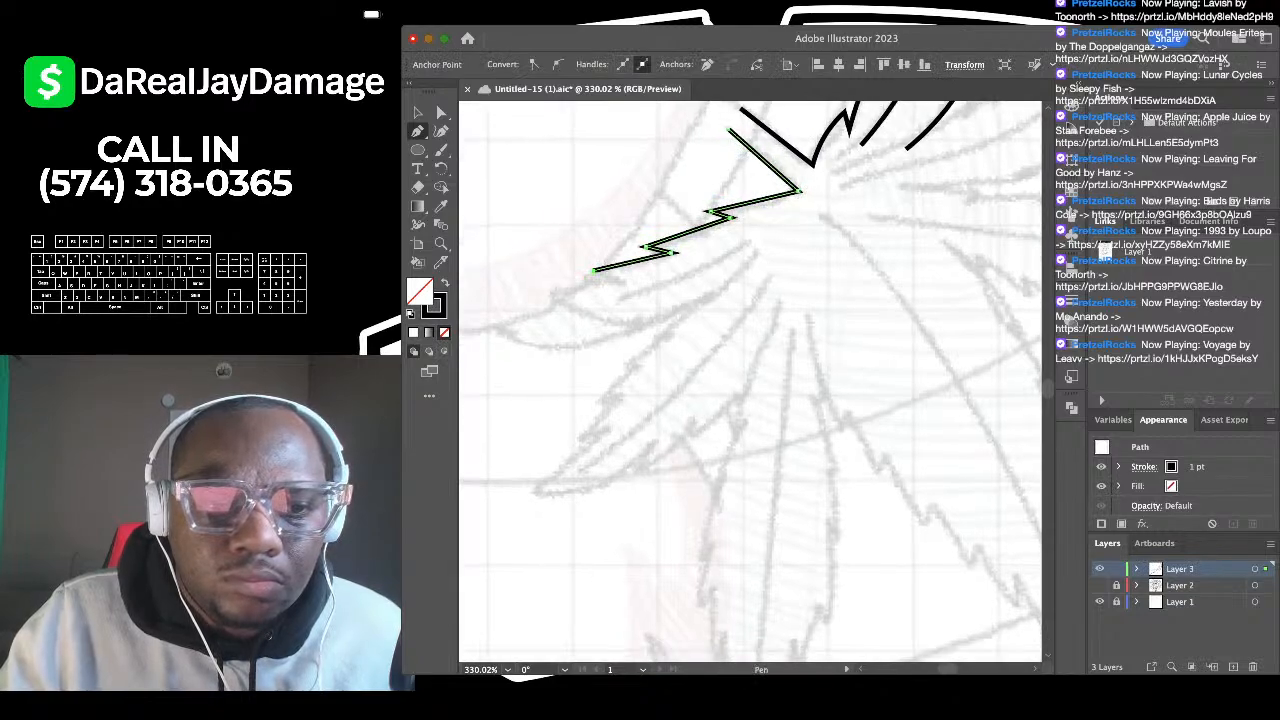
click(593, 270)
scroll(593, 270, down, 1)
click(562, 272)
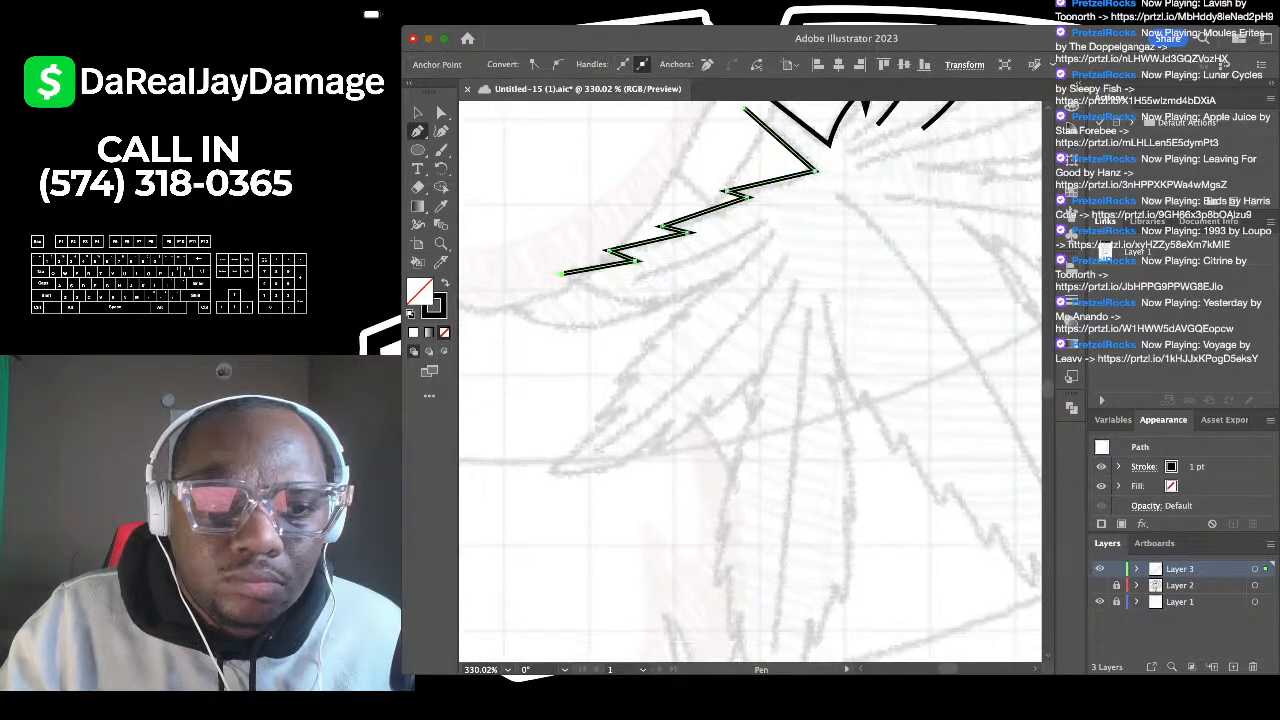
click(507, 312)
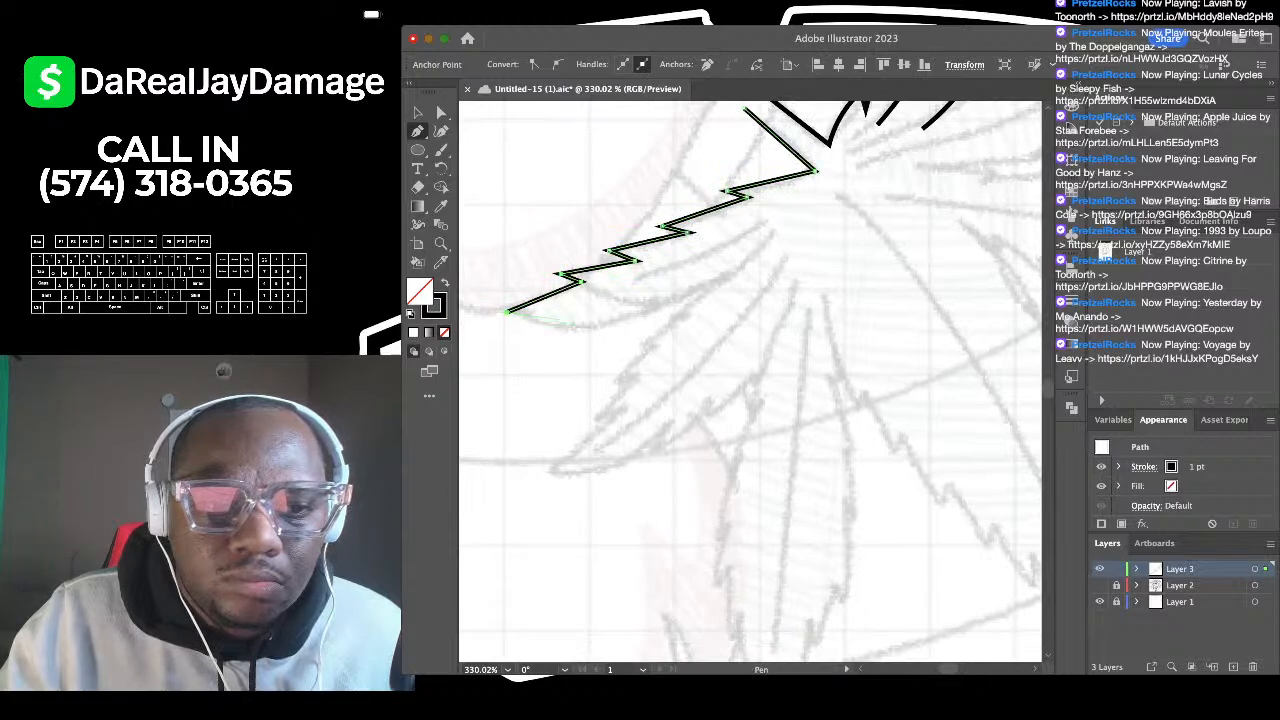
Step: Trace the lower serrated edge of the upper-left leaflet from its tip back toward the leaf's center
click(646, 311)
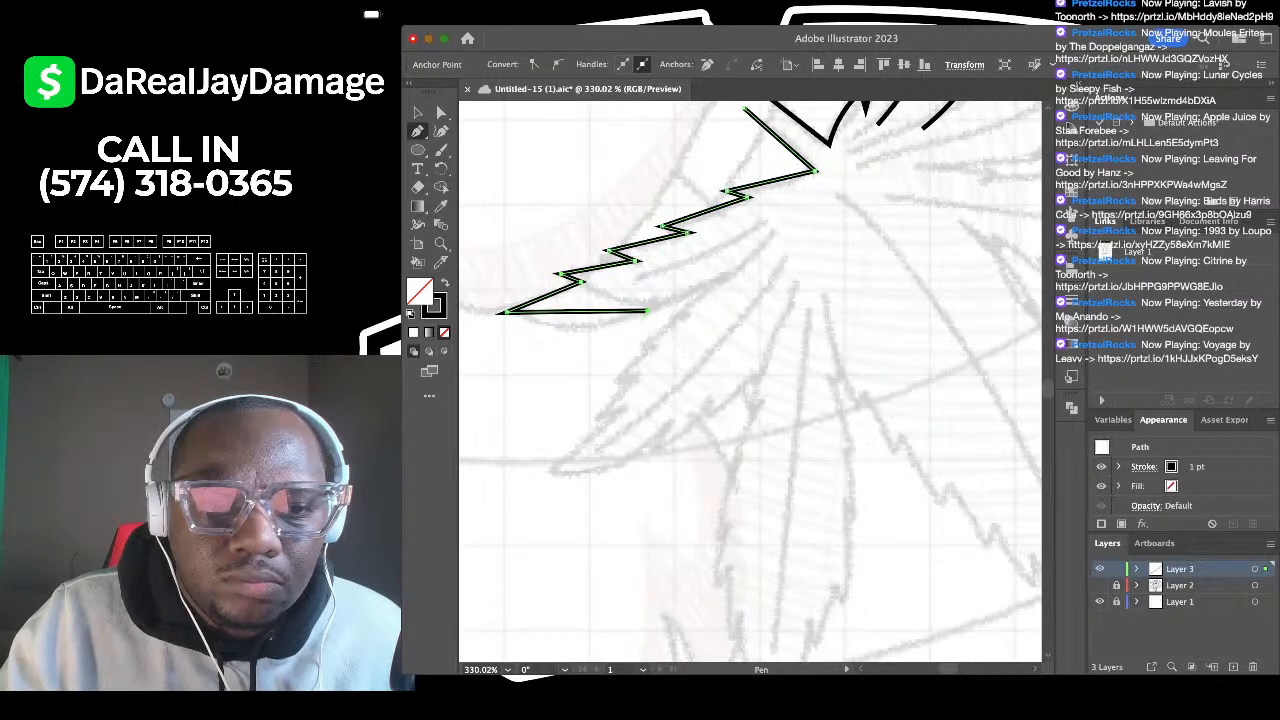
click(633, 326)
click(680, 297)
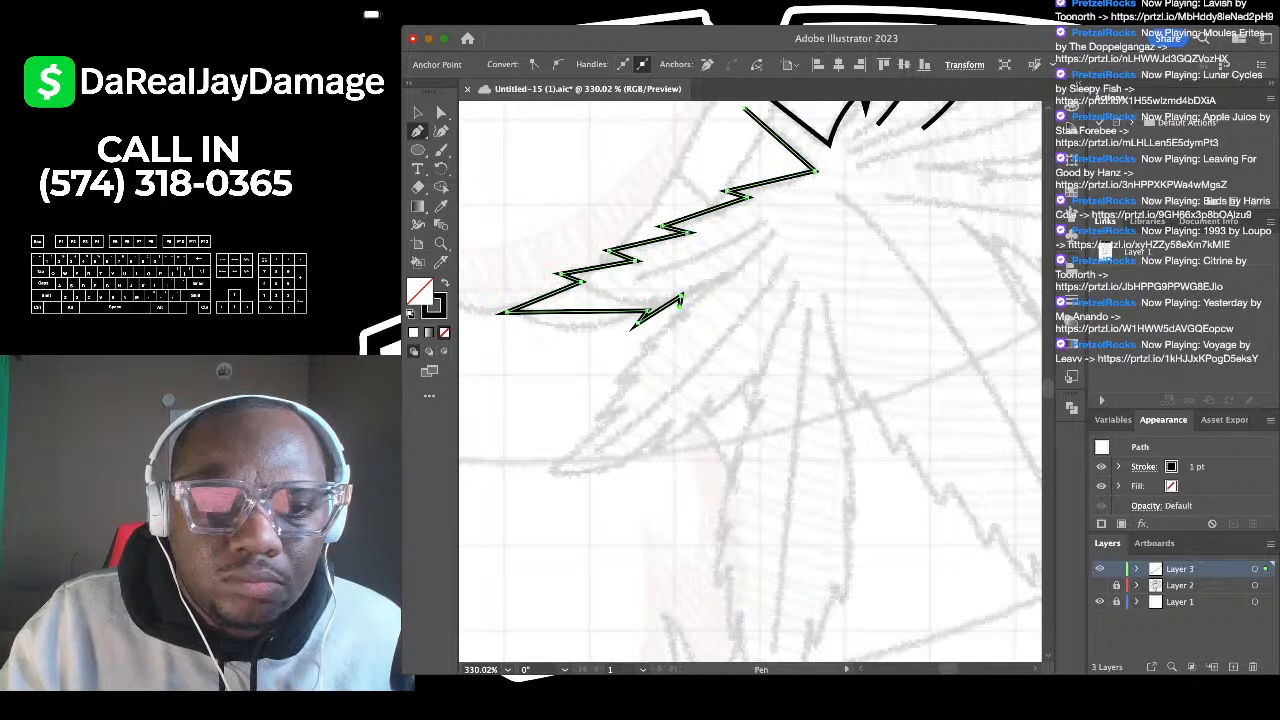
click(684, 307)
click(714, 276)
click(716, 292)
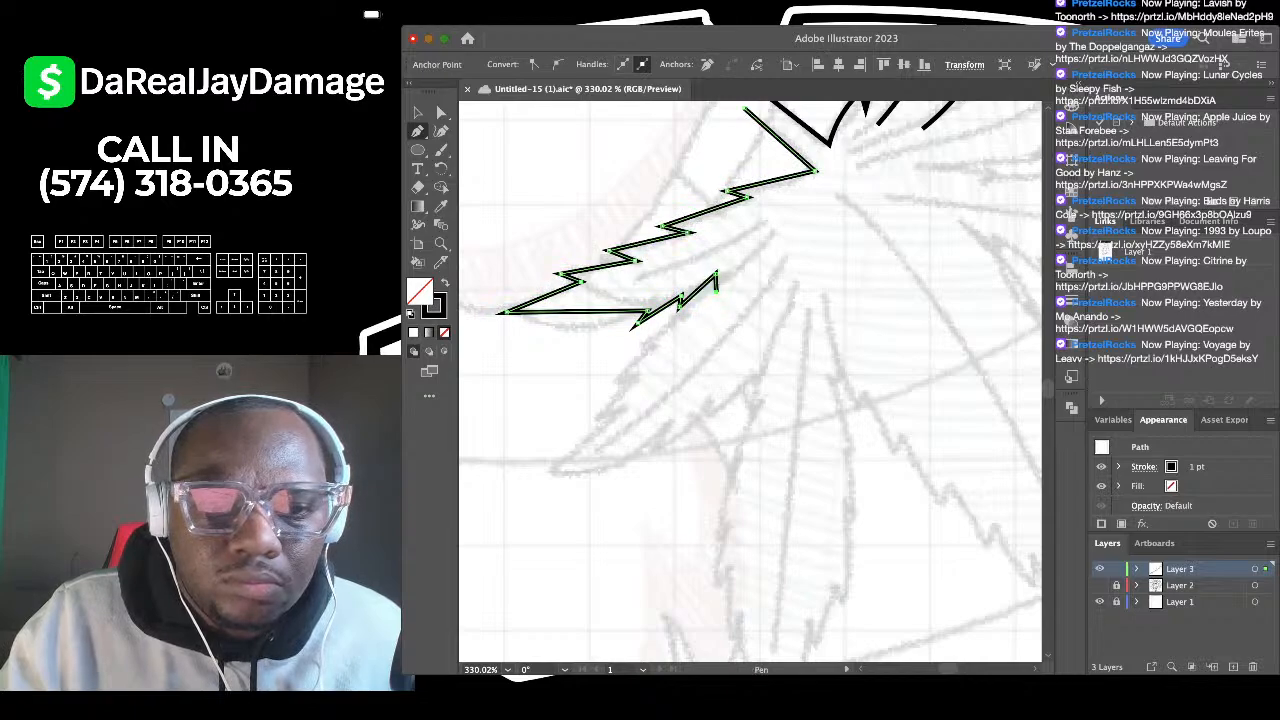
click(757, 266)
Step: Bend the straight segments between the upper-left leaflet's teeth and around its tip with the Curvature tool, and deselect the path
click(441, 131)
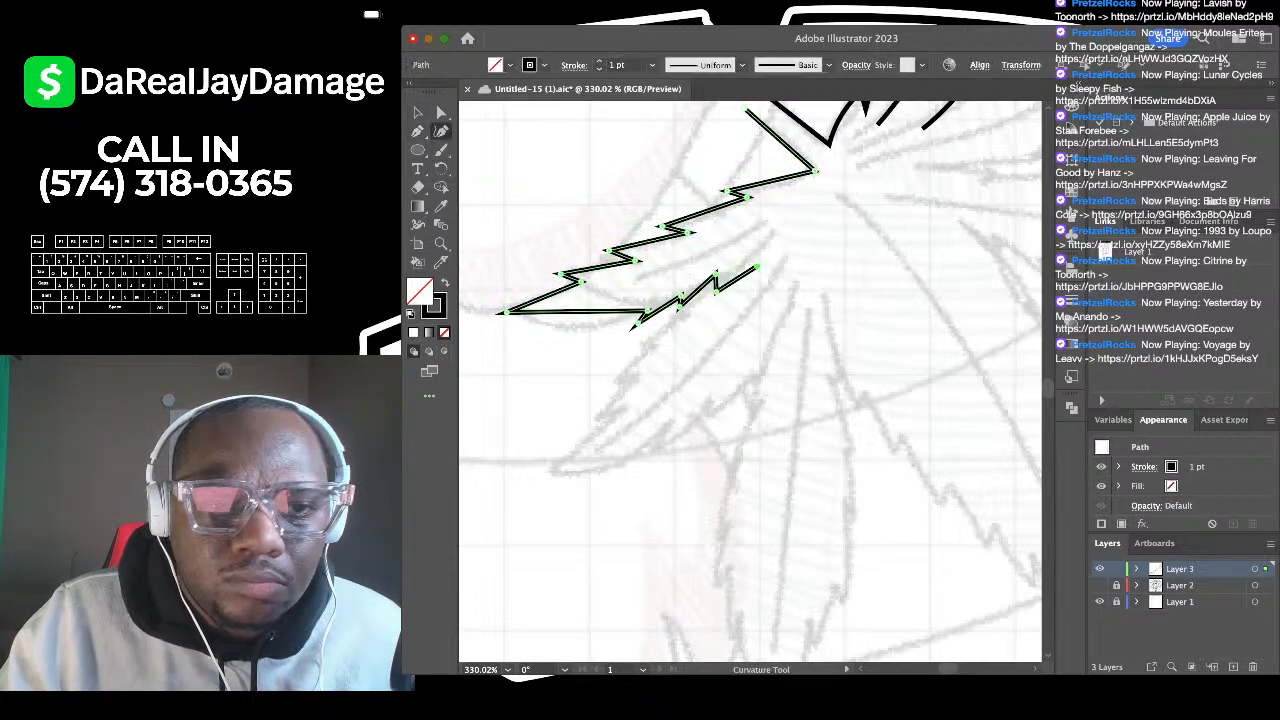
scroll(644, 219, down, 3)
scroll(636, 216, up, 2)
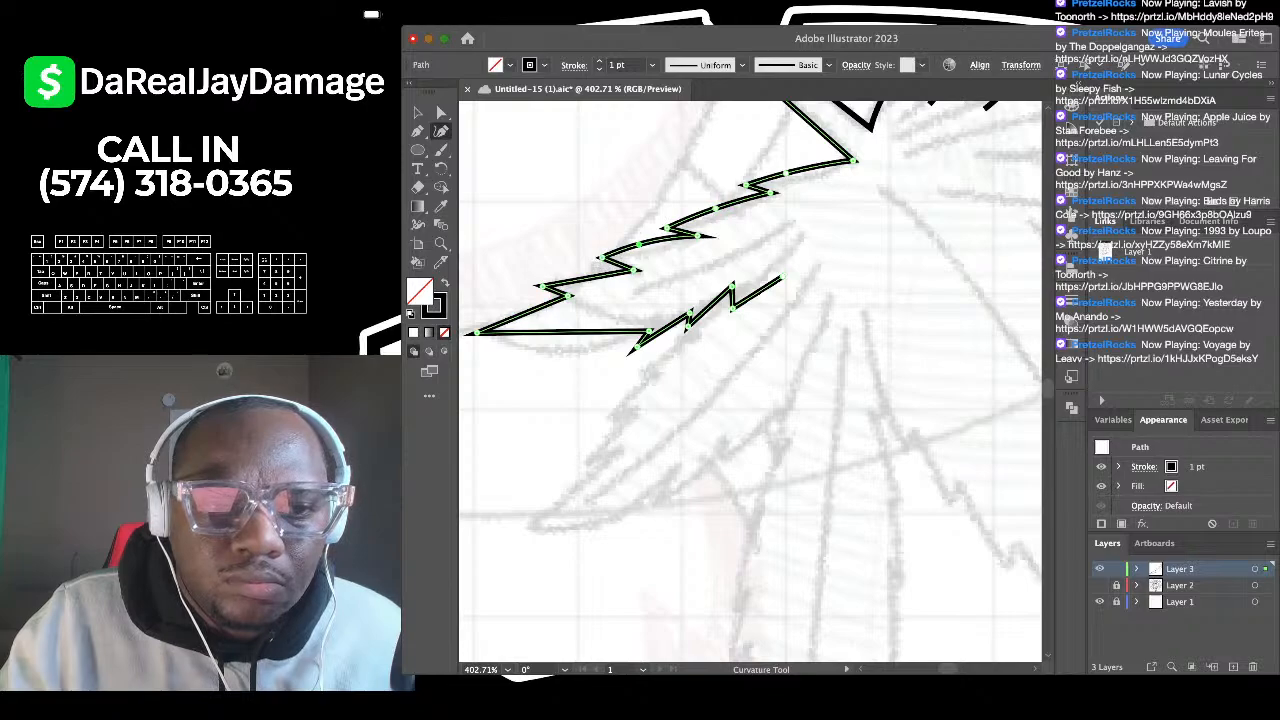
scroll(750, 382, down, 3)
scroll(750, 382, left, 2)
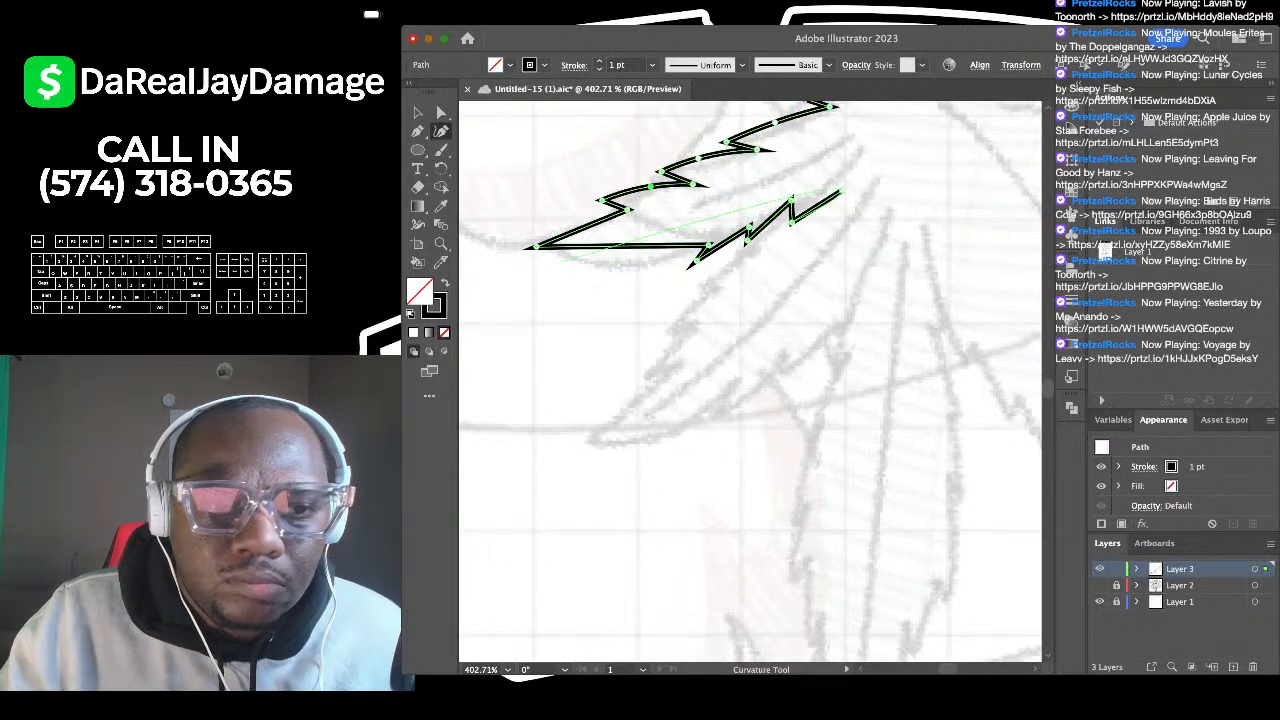
drag(536, 247, 588, 226)
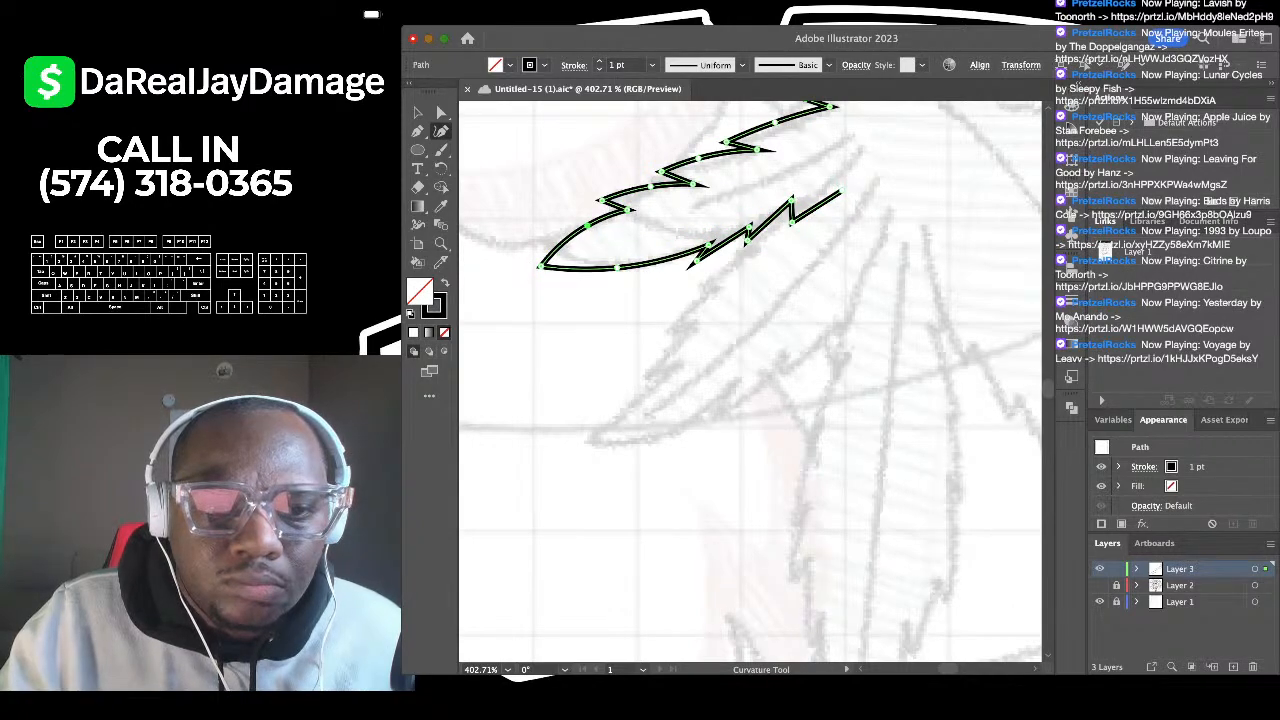
drag(714, 249, 716, 252)
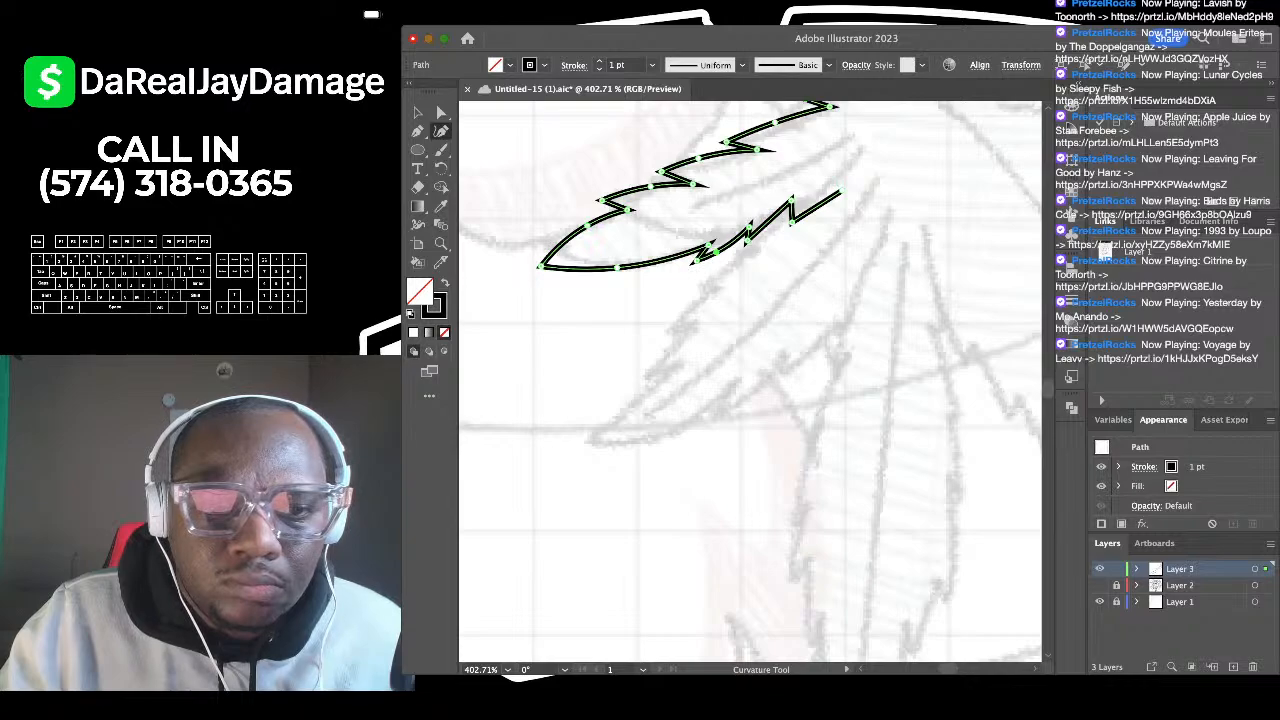
drag(770, 219, 774, 223)
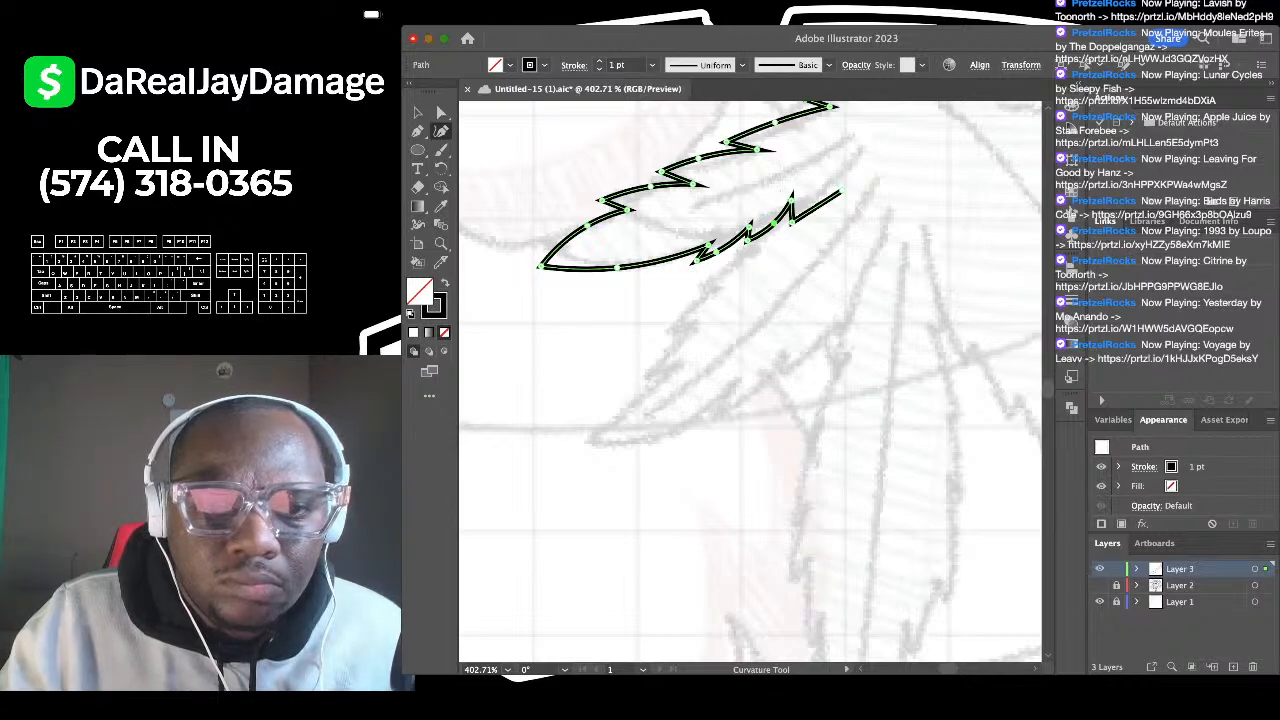
key(v)
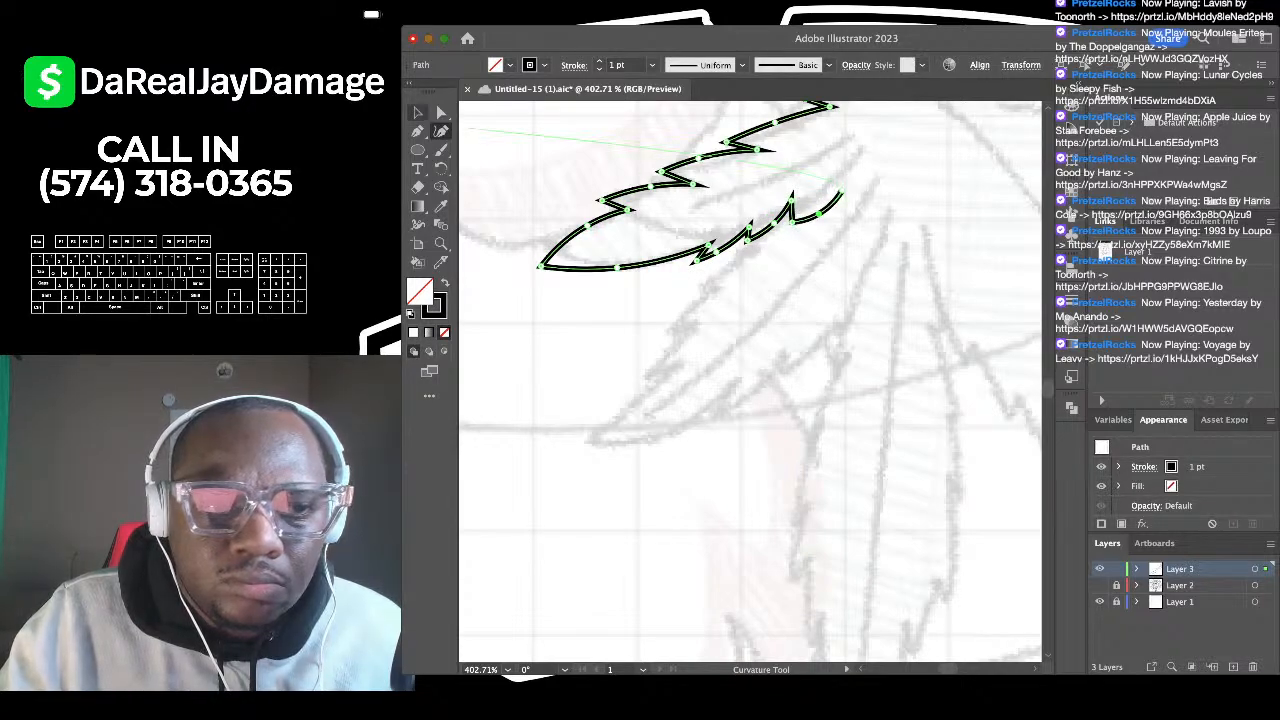
click(540, 380)
Step: Draw the curved center vein inside the upper-left leaflet with the Curvature tool, and deselect it
click(441, 131)
scroll(750, 380, right, 2)
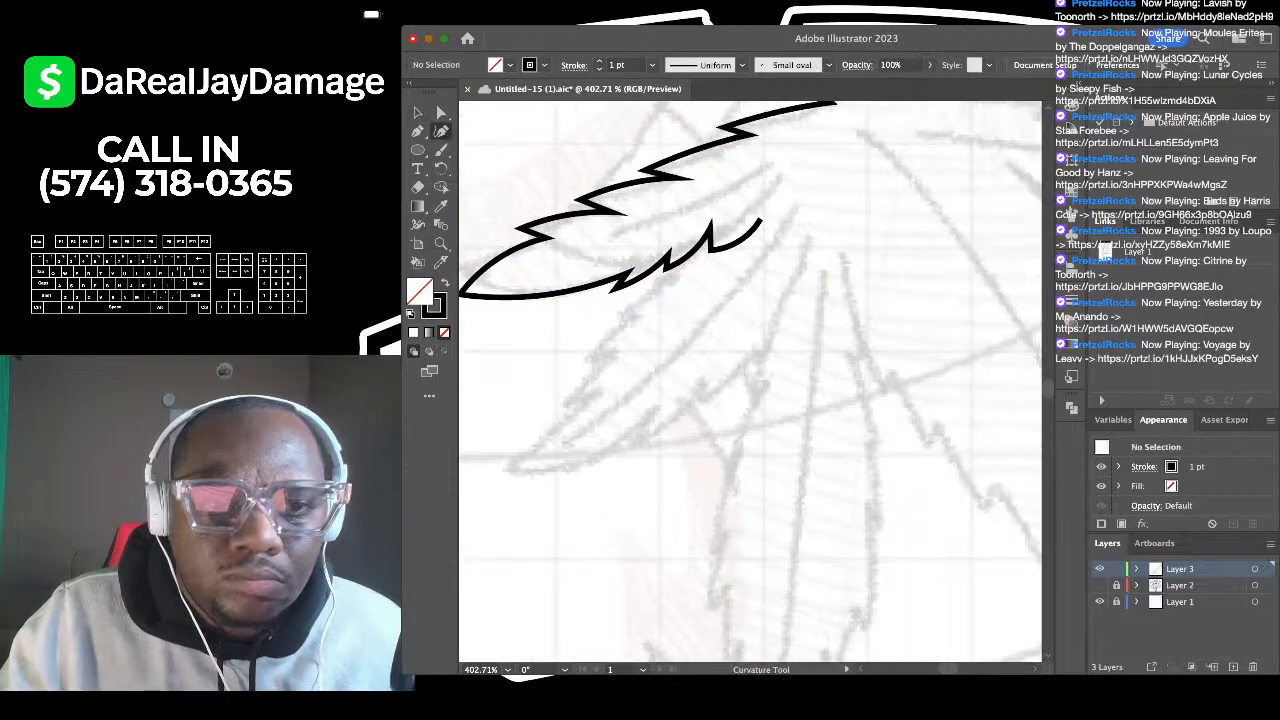
scroll(750, 380, down, 4)
click(617, 206)
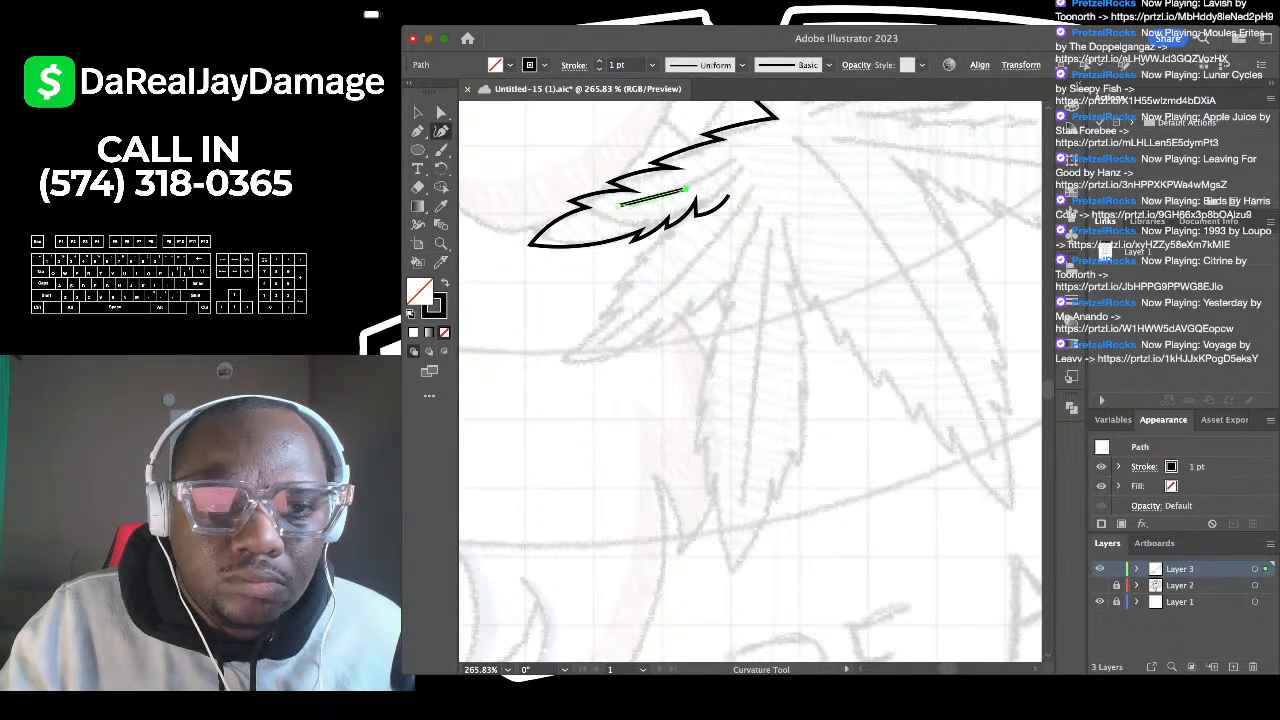
click(733, 157)
click(418, 113)
click(575, 148)
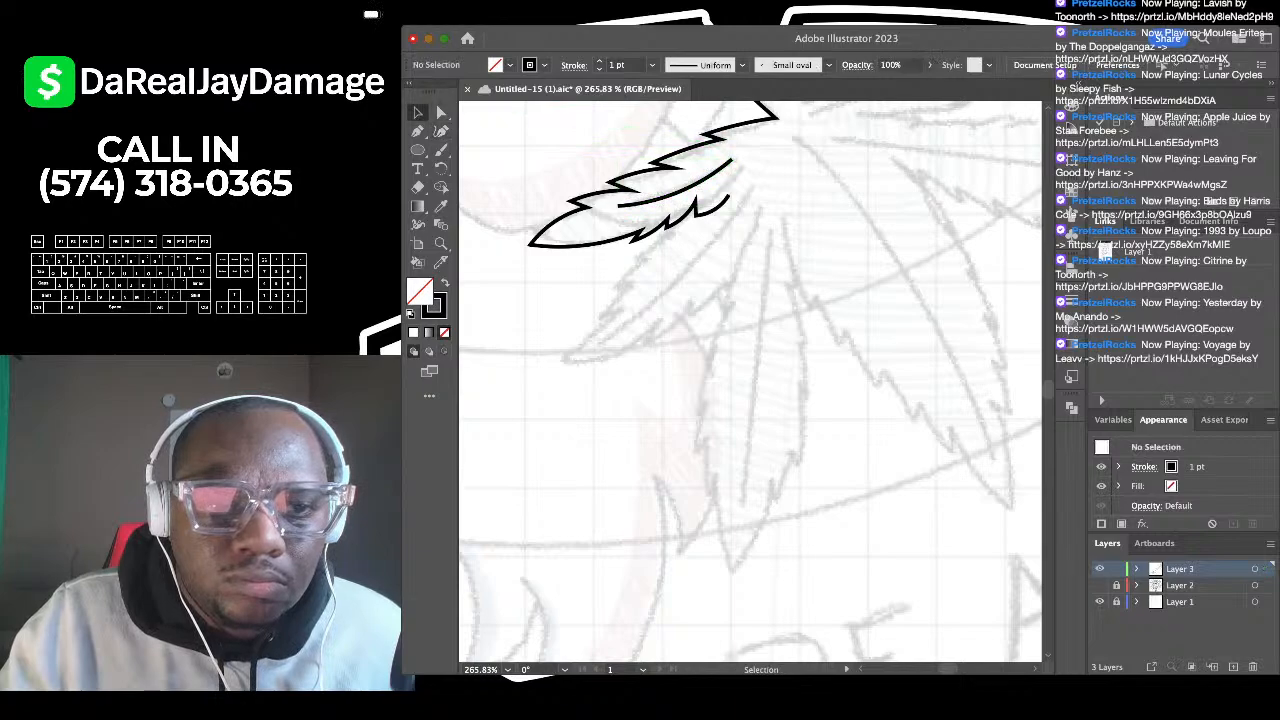
Step: Trace the upper serrated edge of the upper-right leaflet with the Pen tool, from the leaf's center out to its tip
scroll(575, 148, down, 8)
scroll(640, 200, up, 6)
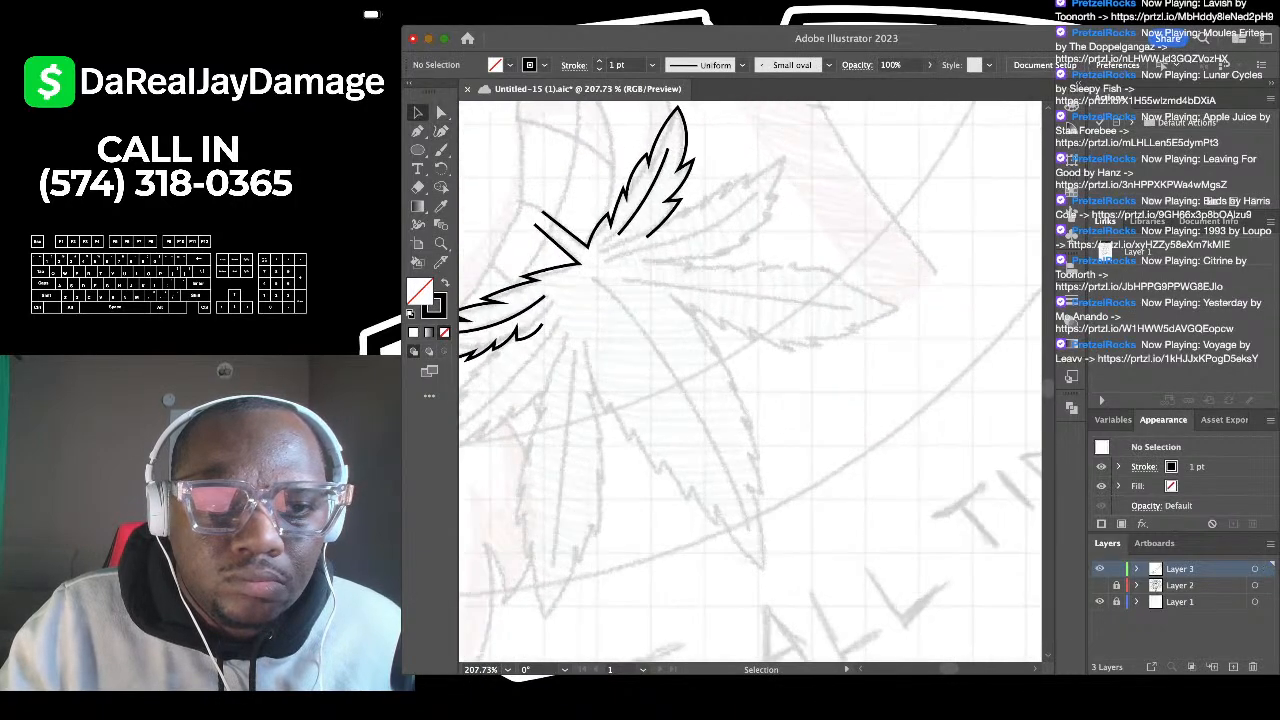
click(418, 131)
scroll(640, 232, up, 3)
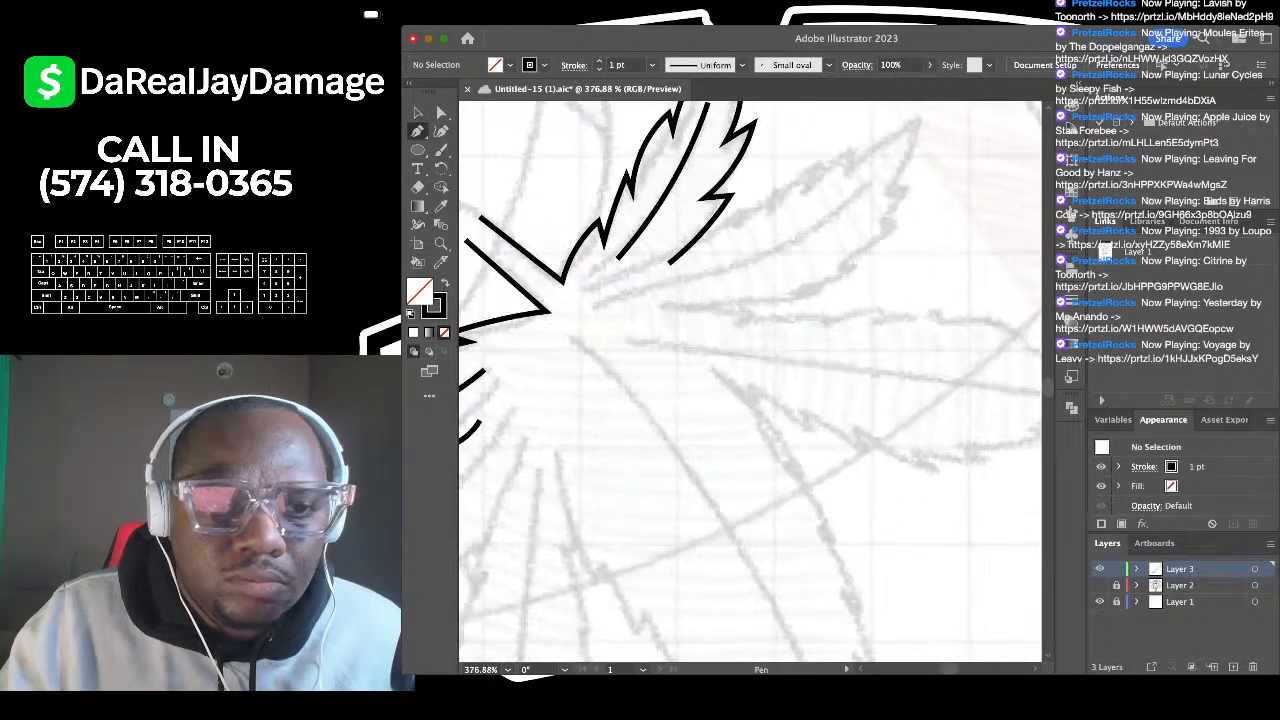
click(584, 290)
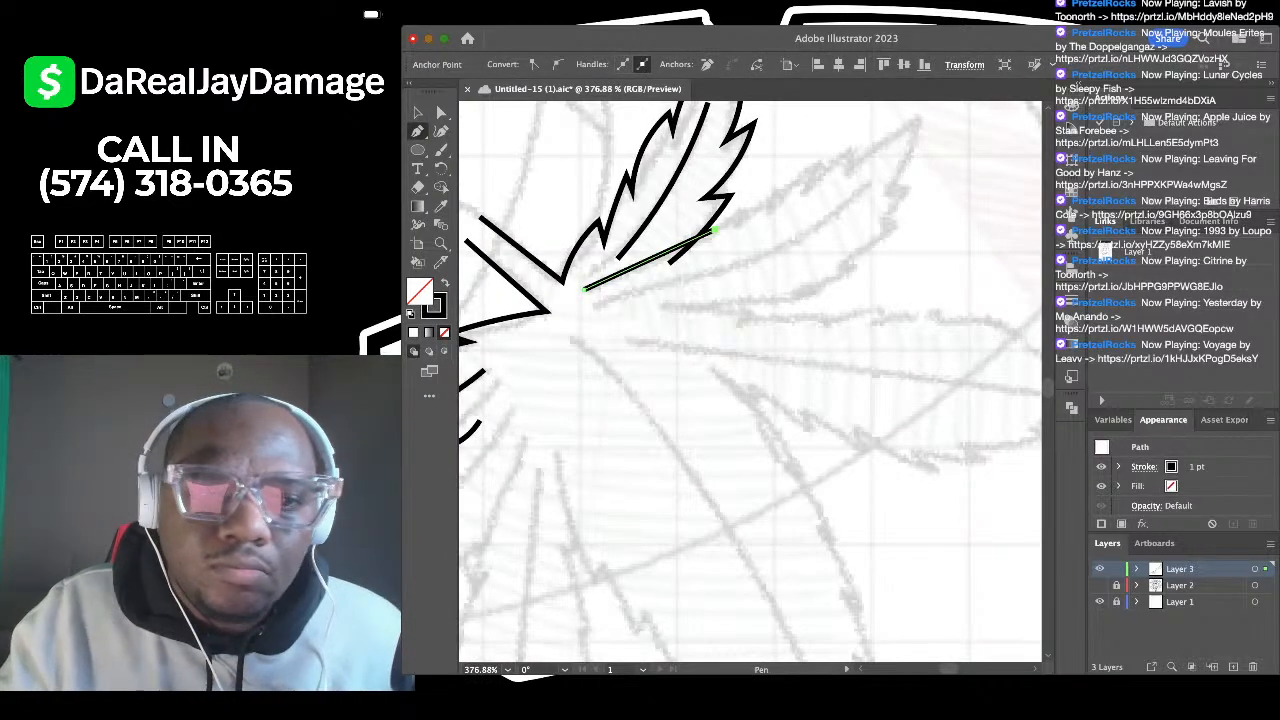
scroll(715, 231, up, 2)
click(715, 231)
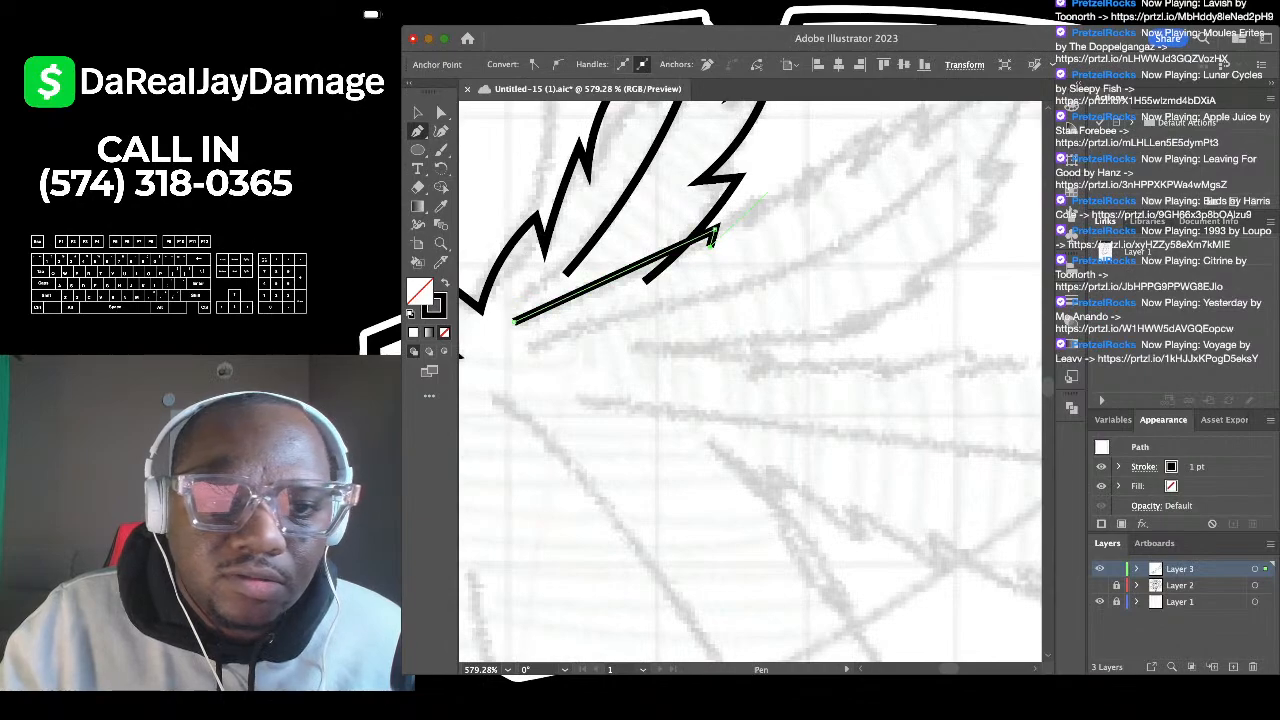
click(762, 193)
scroll(762, 200, up, 2)
scroll(762, 205, right, 2)
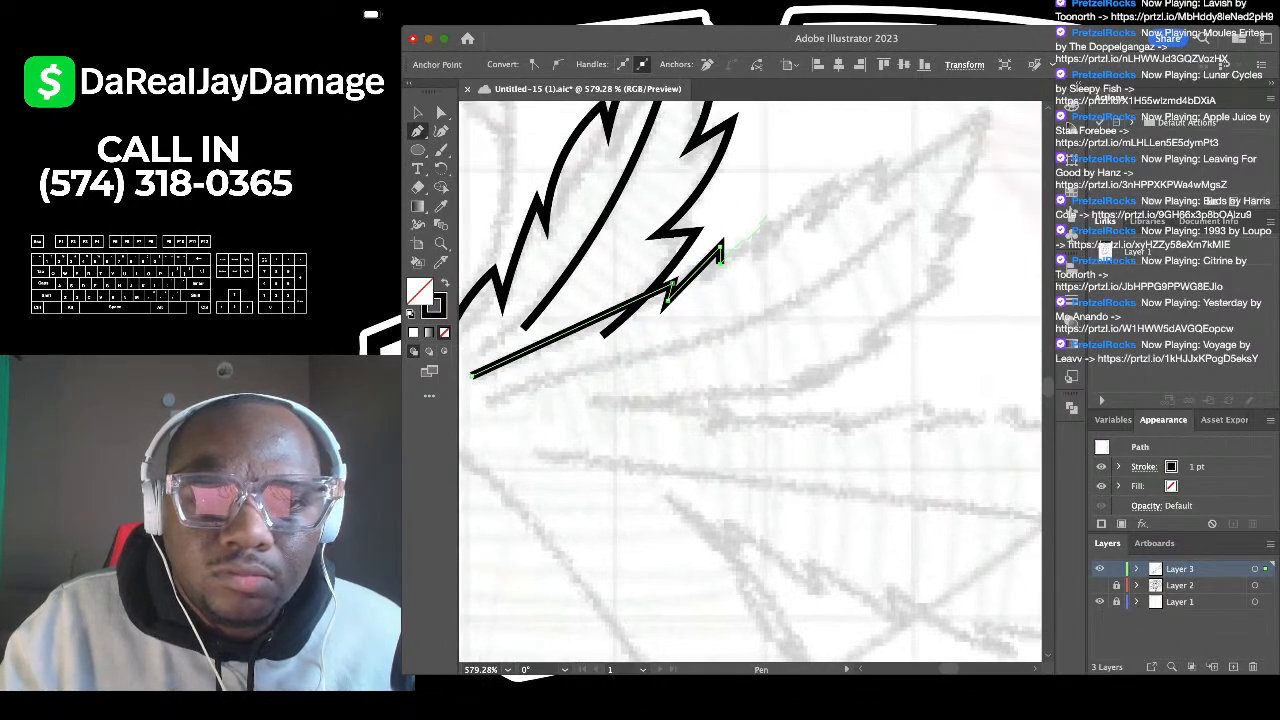
click(770, 217)
click(770, 245)
click(832, 178)
click(833, 205)
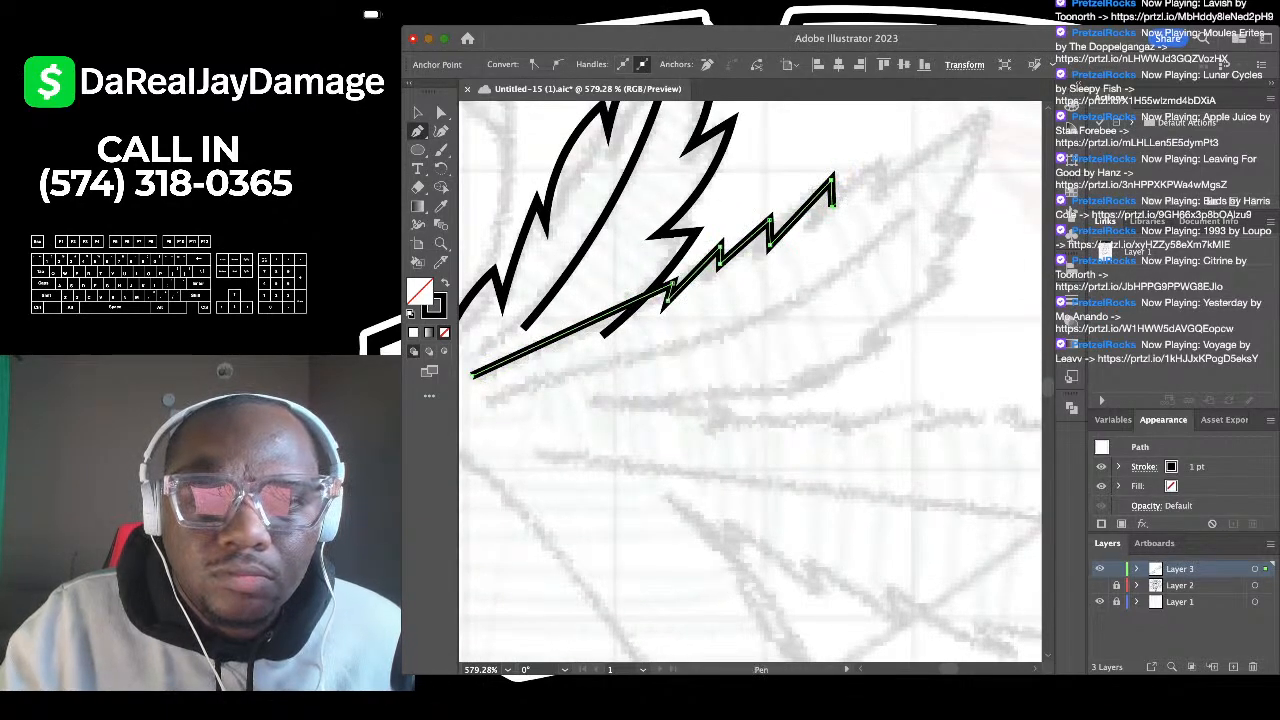
click(887, 157)
scroll(888, 175, up, 1)
scroll(888, 175, right, 2)
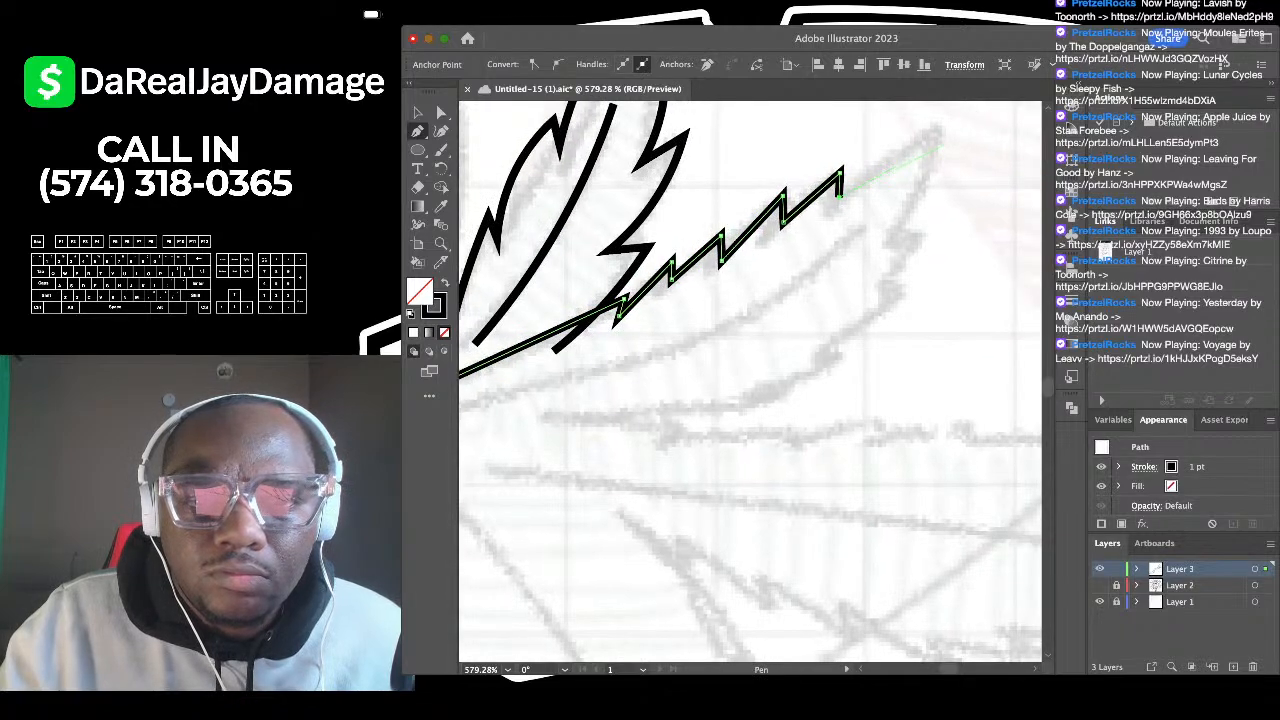
click(957, 140)
Step: Trace the lower serrated edge of the upper-right leaflet from its tip back toward the leaf's center, and save the document
click(890, 245)
click(929, 238)
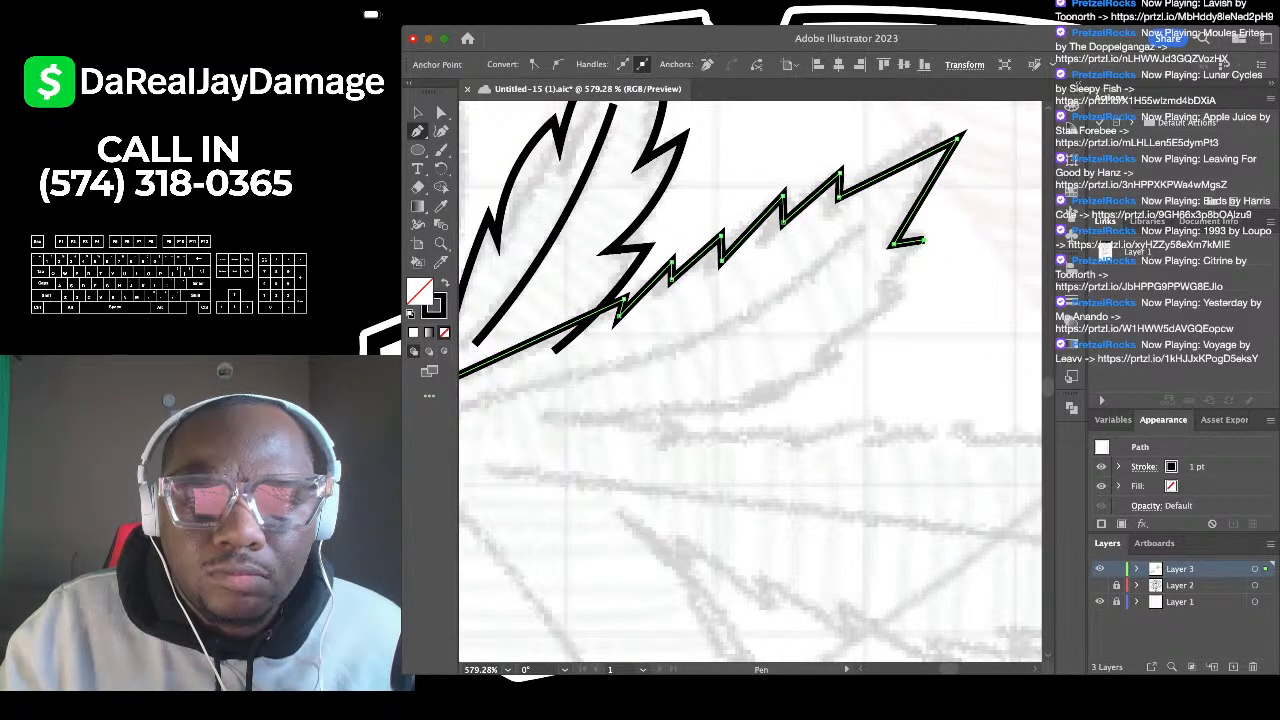
click(884, 277)
key(Escape)
click(884, 277)
click(900, 295)
click(822, 344)
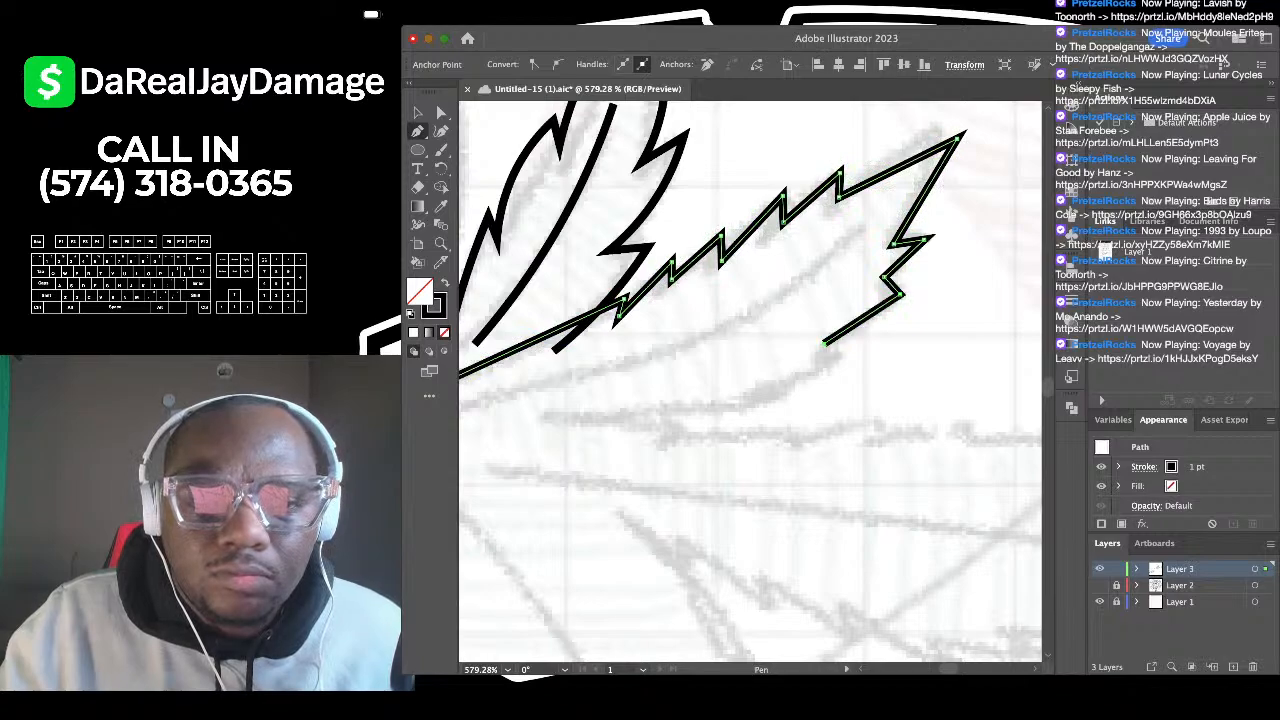
click(855, 362)
click(778, 378)
click(798, 391)
scroll(612, 382, left, 2)
scroll(612, 382, down, 2)
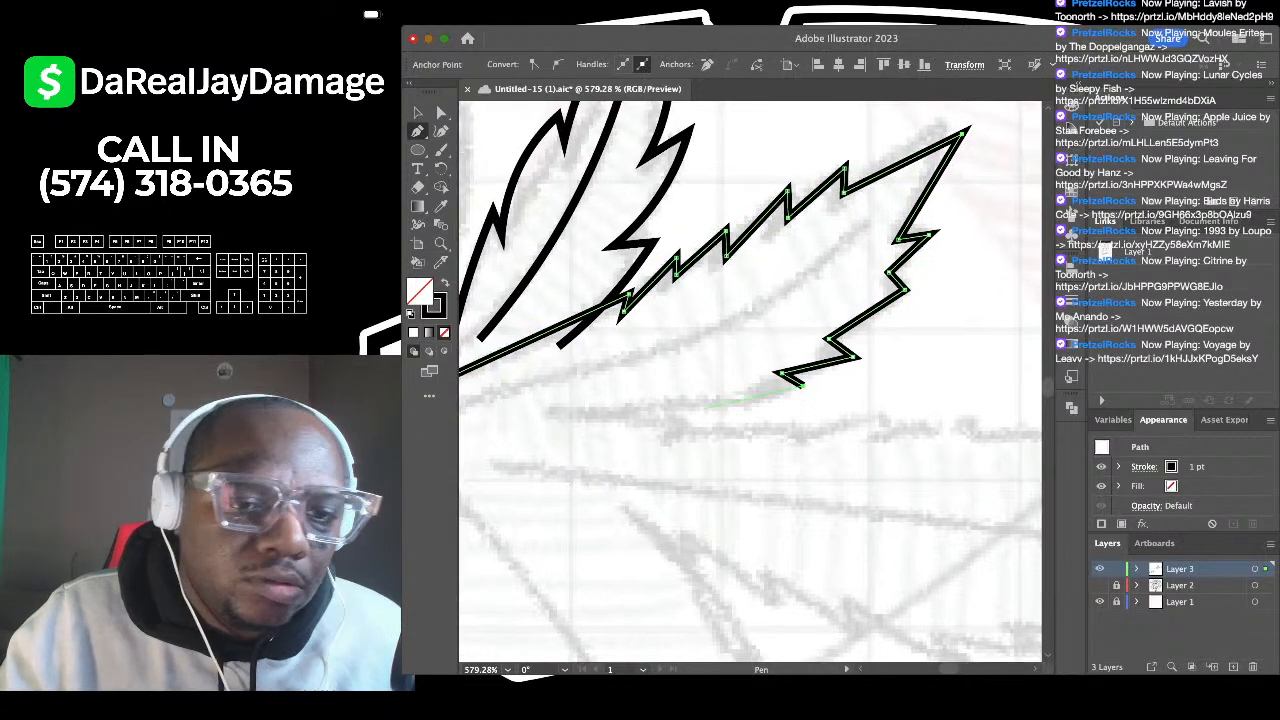
click(594, 386)
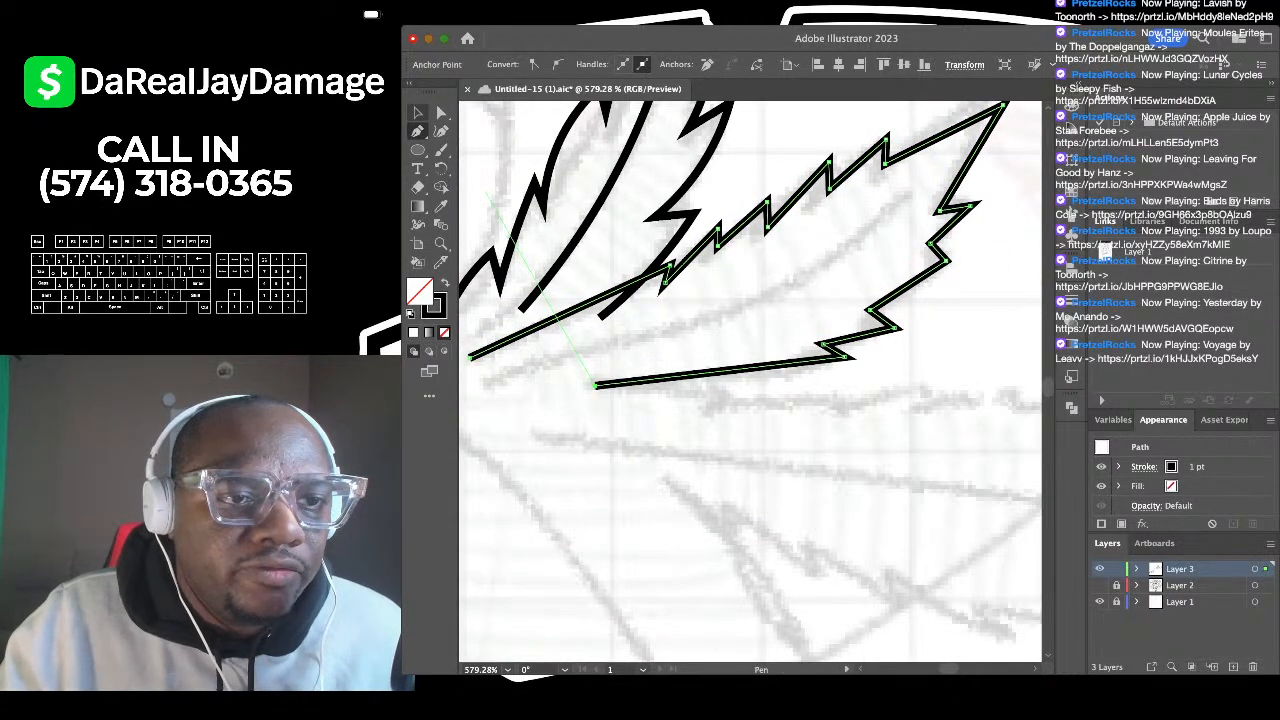
click(441, 131)
key(super+s)
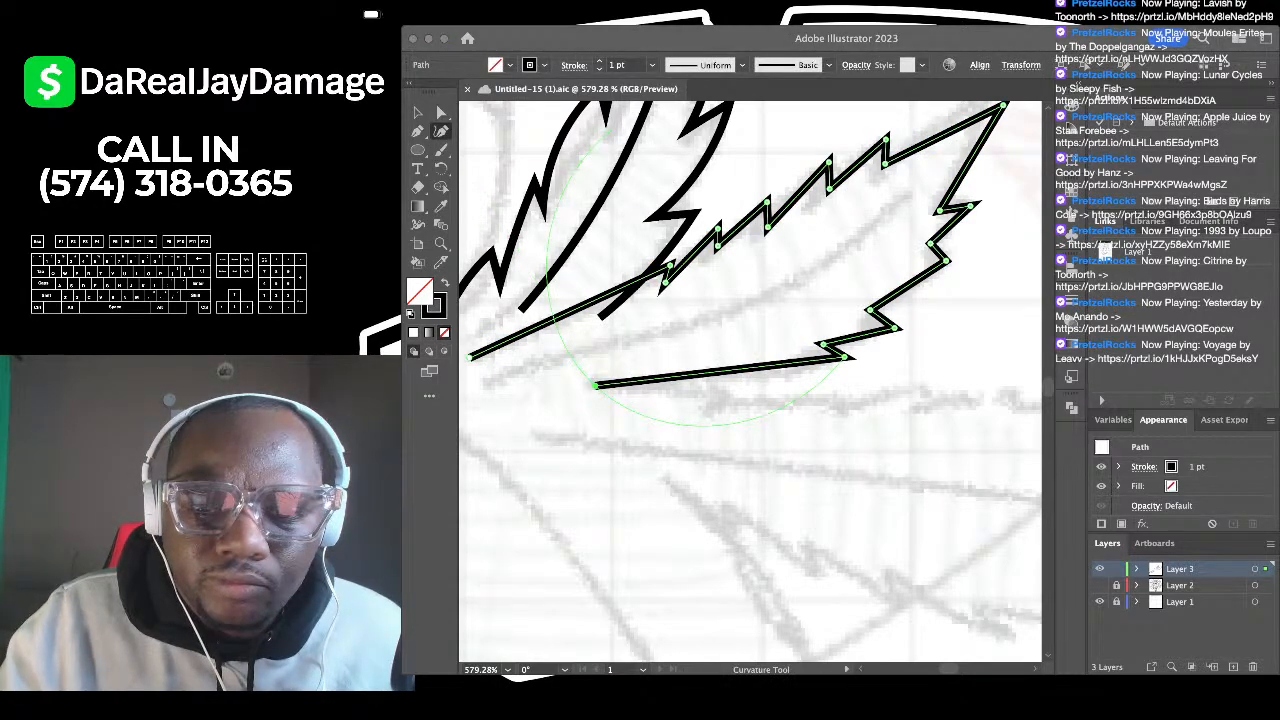
Step: Bend the straight segments along the upper-right leaflet's upper edge and around its tip with the Curvature tool
scroll(690, 388, down, 4)
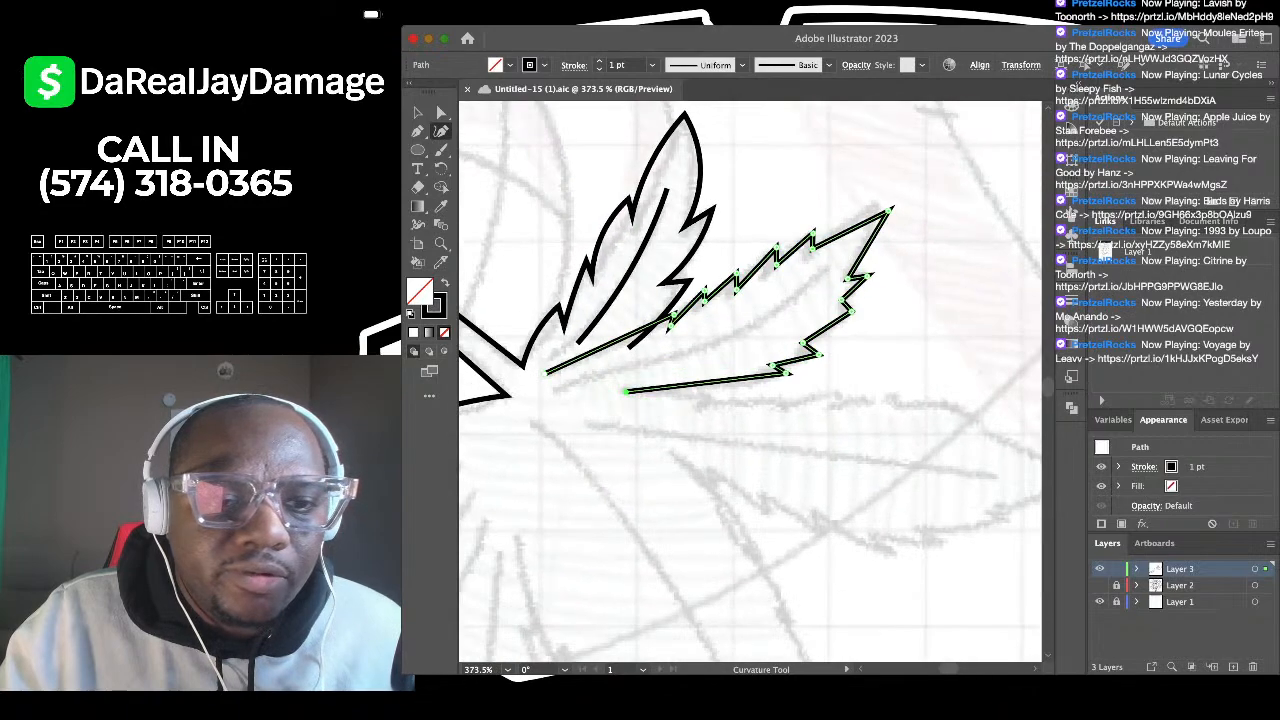
scroll(690, 388, down, 2)
scroll(690, 388, left, 1)
scroll(683, 405, up, 2)
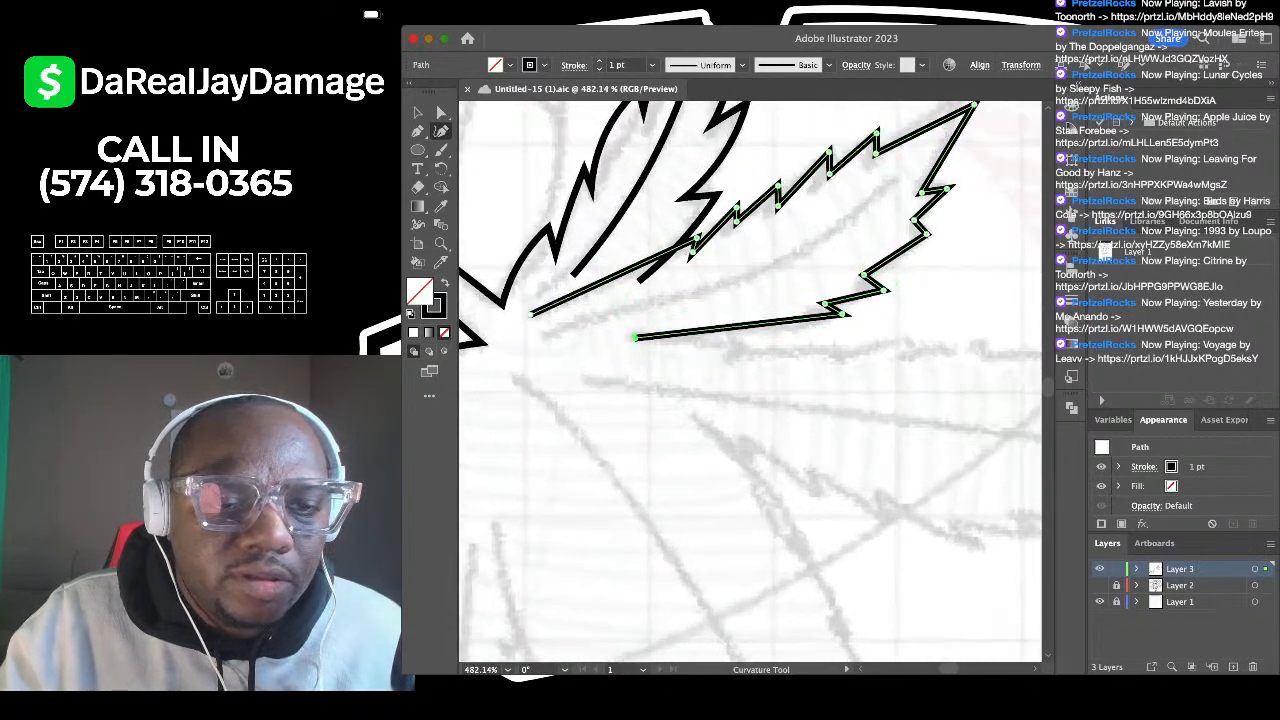
drag(616, 276, 616, 273)
mouse_move(717, 228)
mouse_down()
mouse_move(756, 198)
mouse_move(724, 205)
mouse_up()
scroll(756, 198, right, 2)
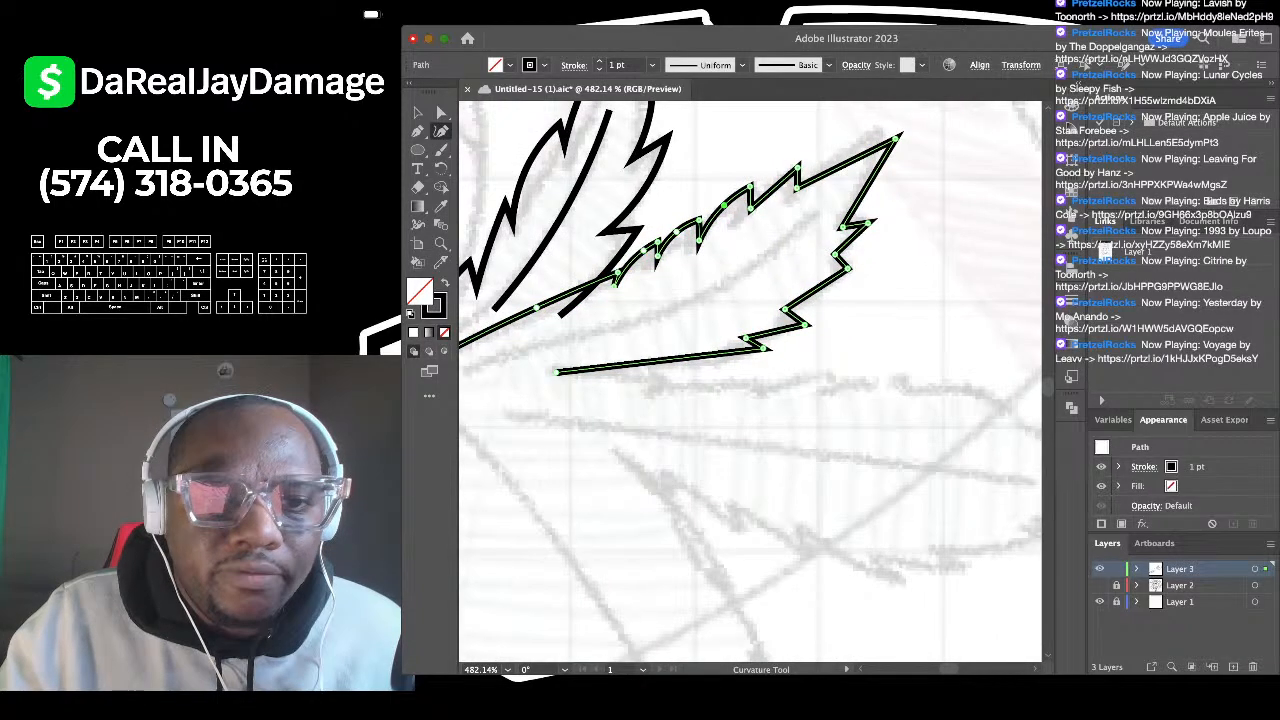
scroll(775, 190, right, 2)
scroll(775, 190, up, 1)
drag(778, 187, 820, 207)
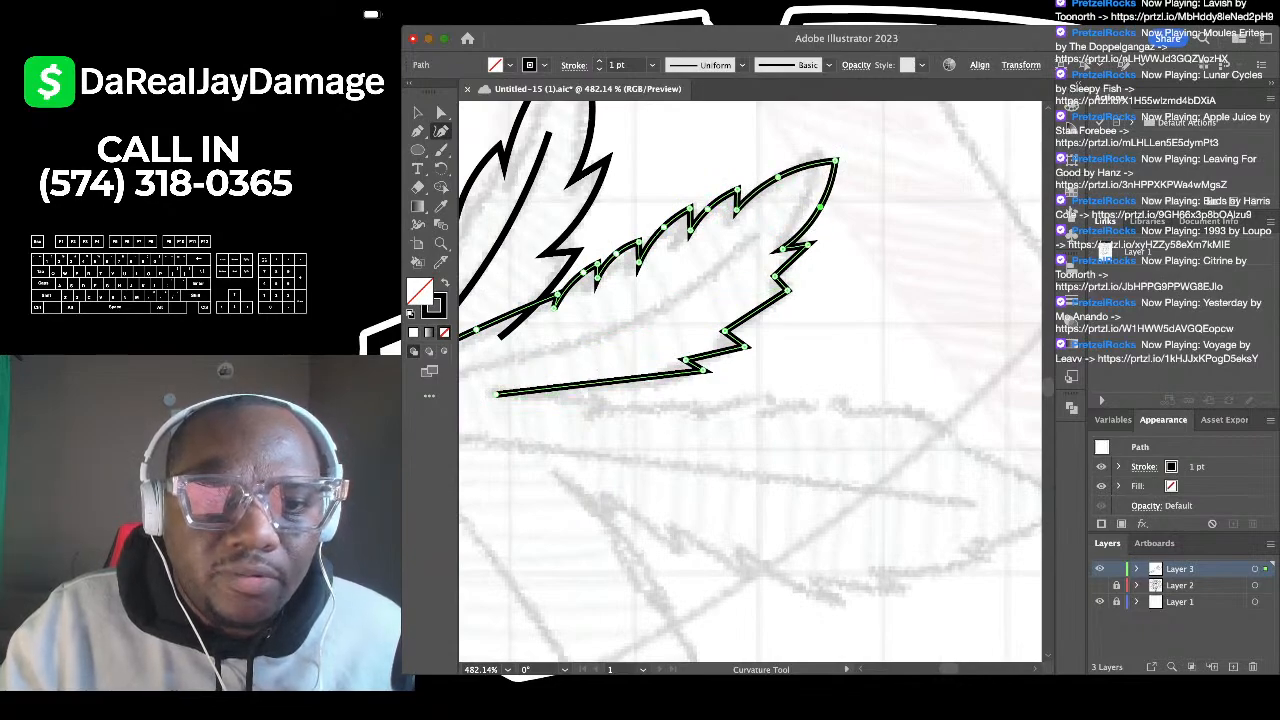
Step: Bend the segments between the teeth on the upper-right leaflet's lower edge to follow the sketch, and deselect the path
drag(788, 263, 774, 312)
drag(718, 353, 696, 351)
scroll(700, 358, down, 2)
scroll(700, 358, left, 2)
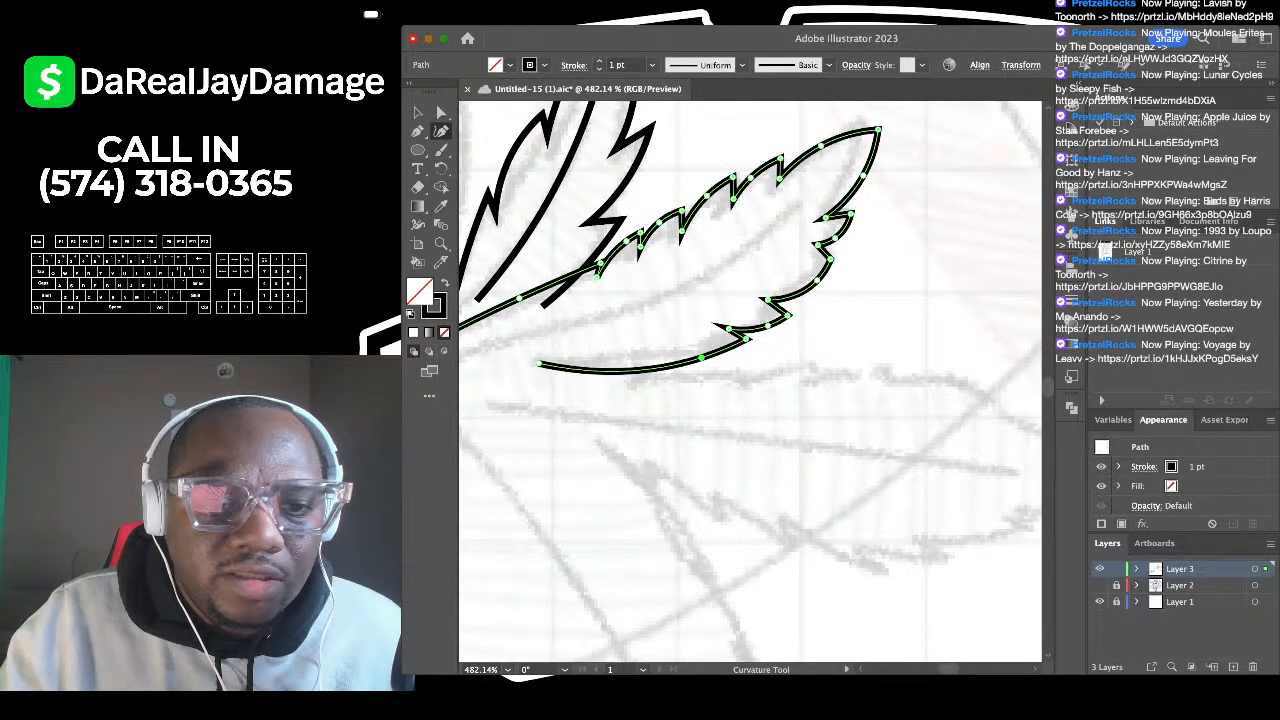
scroll(716, 350, up, 2)
scroll(716, 350, down, 2)
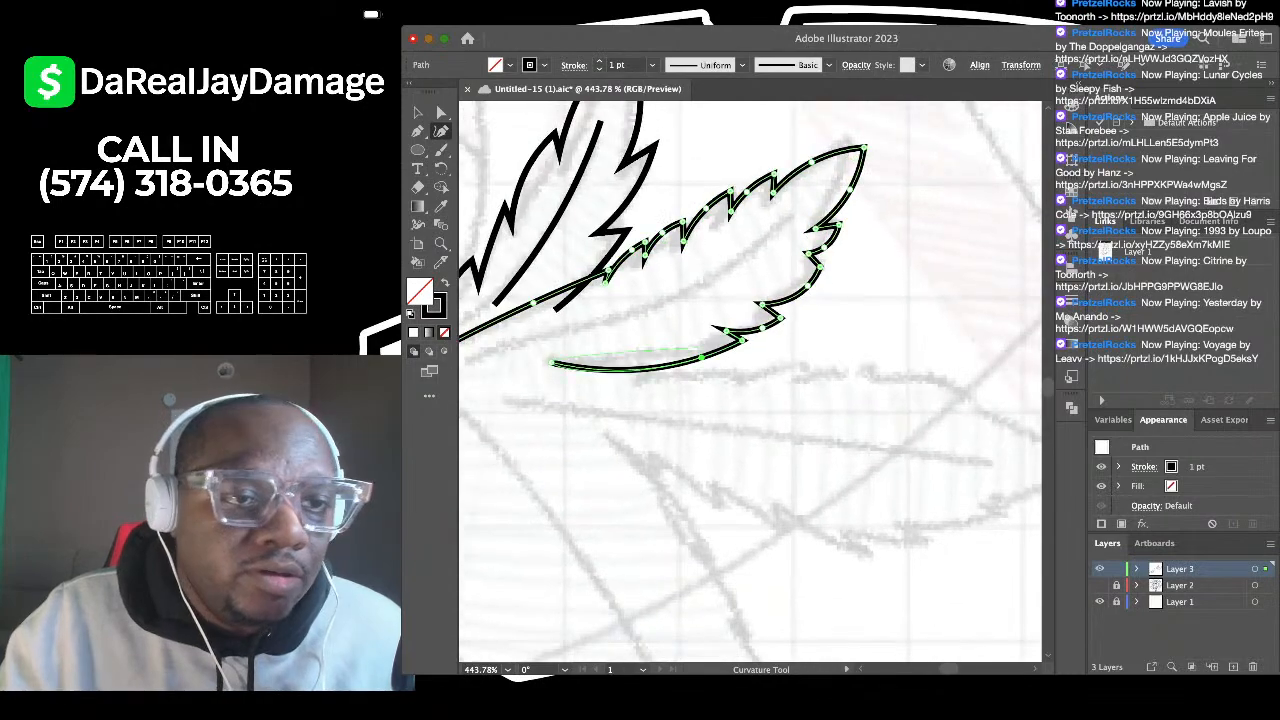
key(v)
click(716, 410)
Step: Draw the curved center vein inside the upper-right leaflet with the Curvature tool, and deselect it
scroll(716, 410, left, 2)
scroll(716, 410, down, 1)
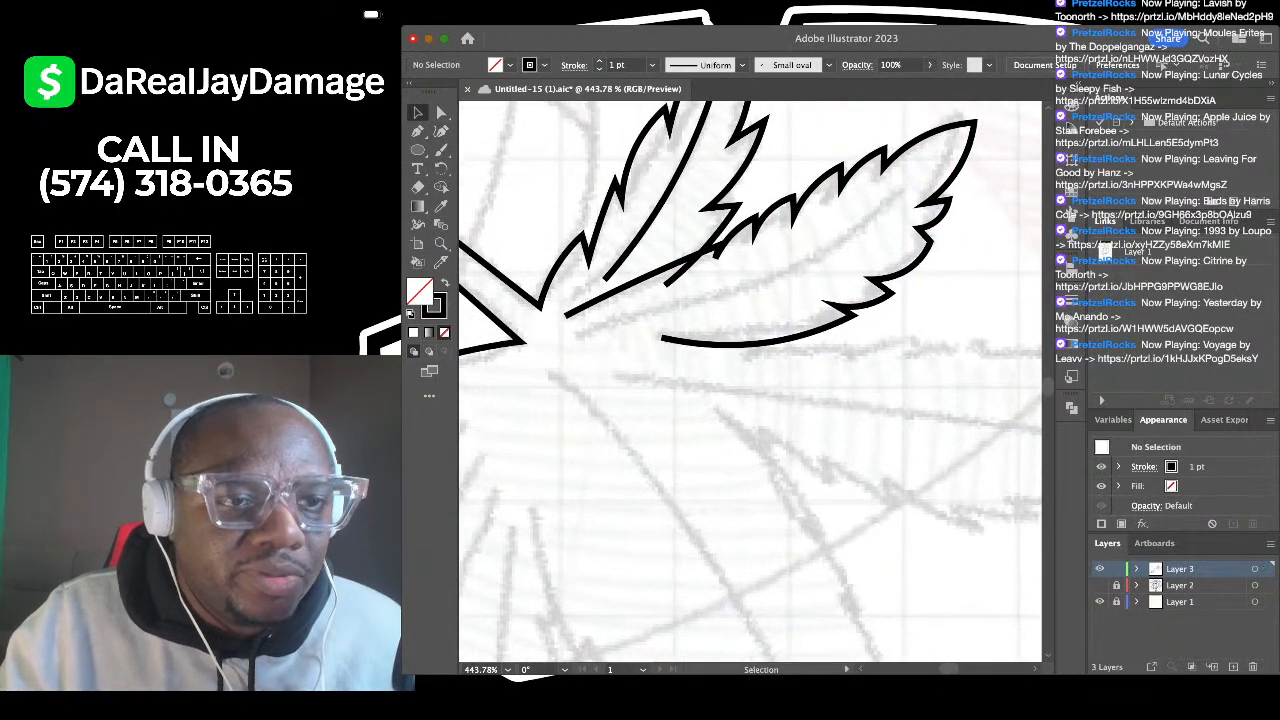
key(shift+grave)
click(907, 183)
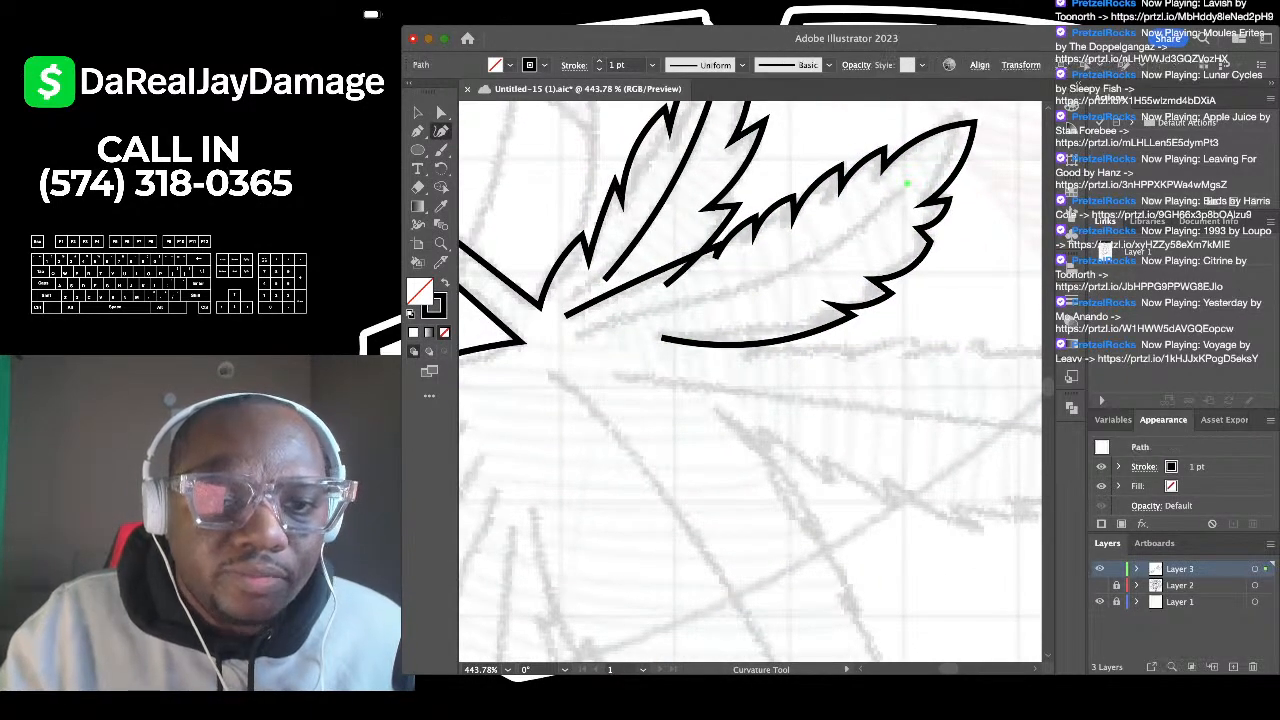
click(820, 248)
click(672, 305)
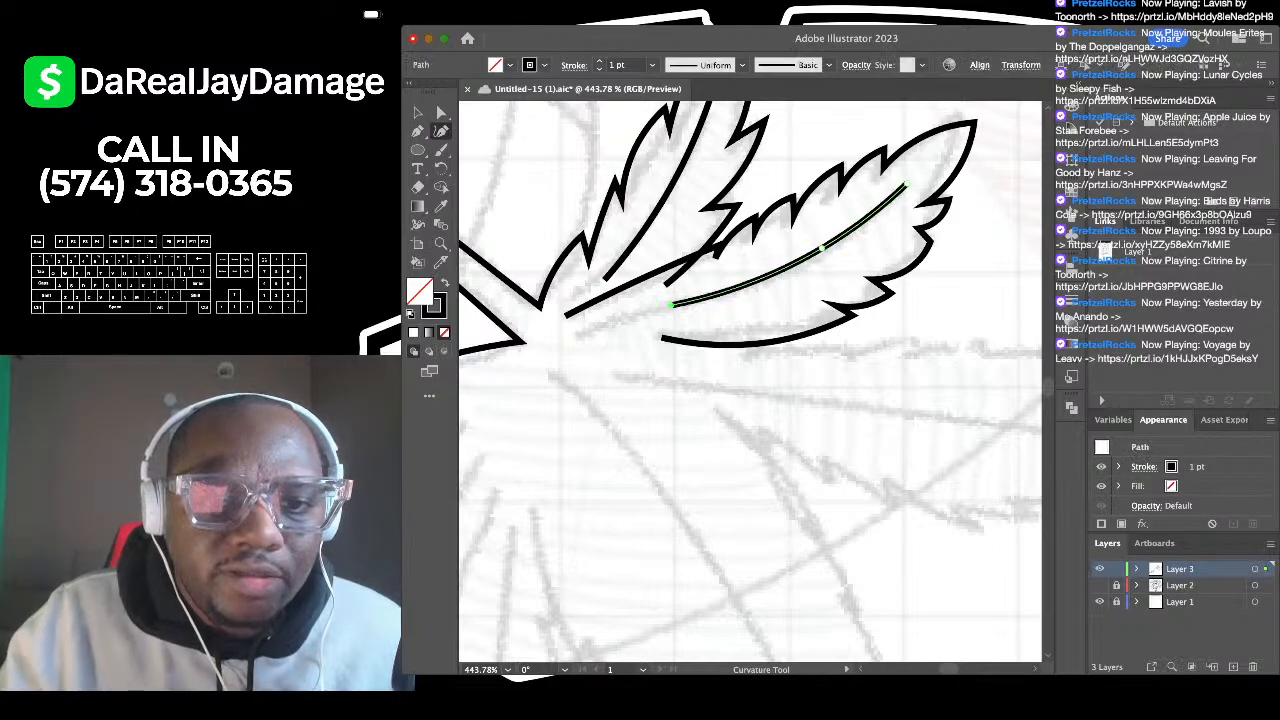
key(v)
key(ctrl+shift+a)
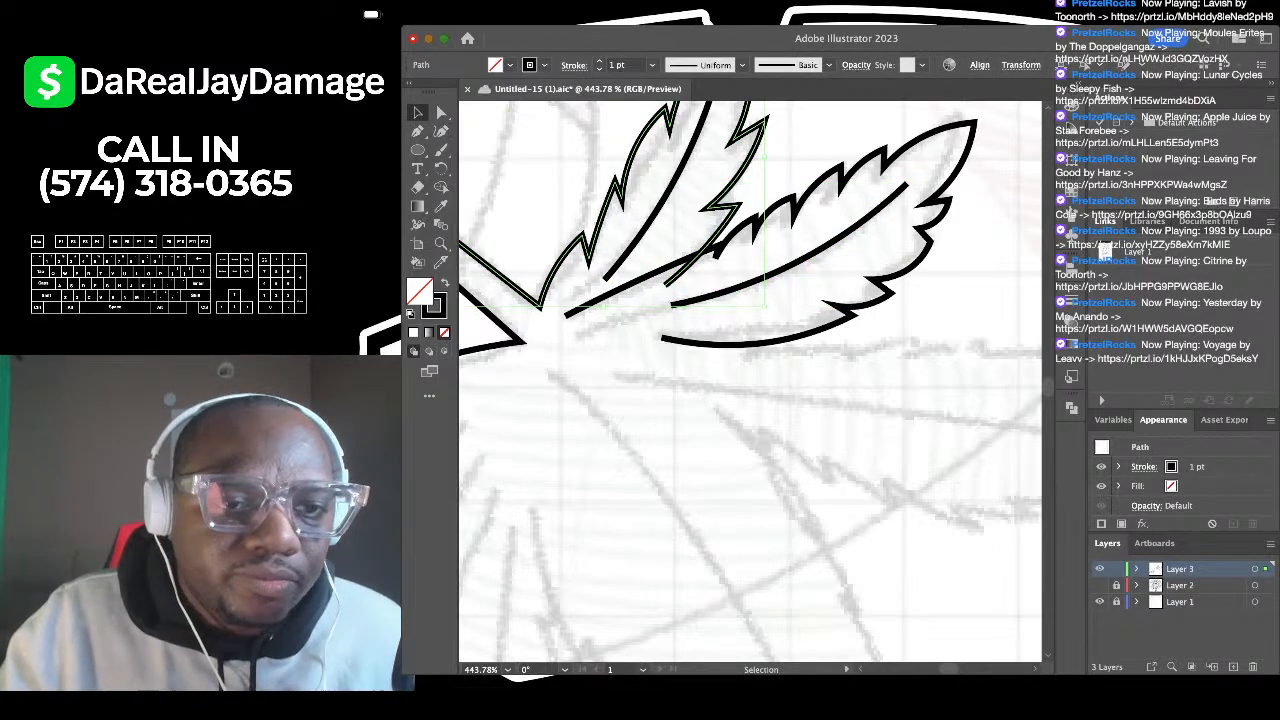
Step: Trace the upper serrated edge of the right leaflet, just below the upper-right one, with the Pen tool out to its tip
scroll(605, 255, down, 6)
scroll(655, 480, up, 3)
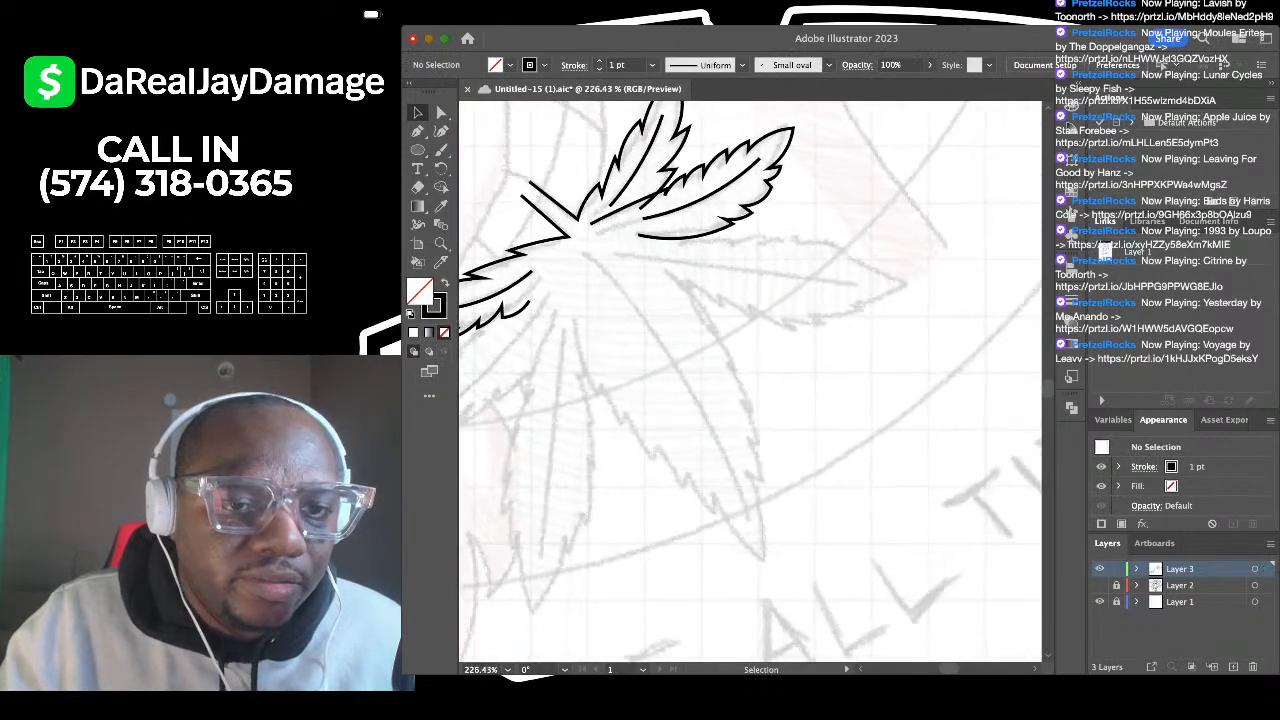
scroll(640, 230, up, 3)
scroll(655, 300, down, 4)
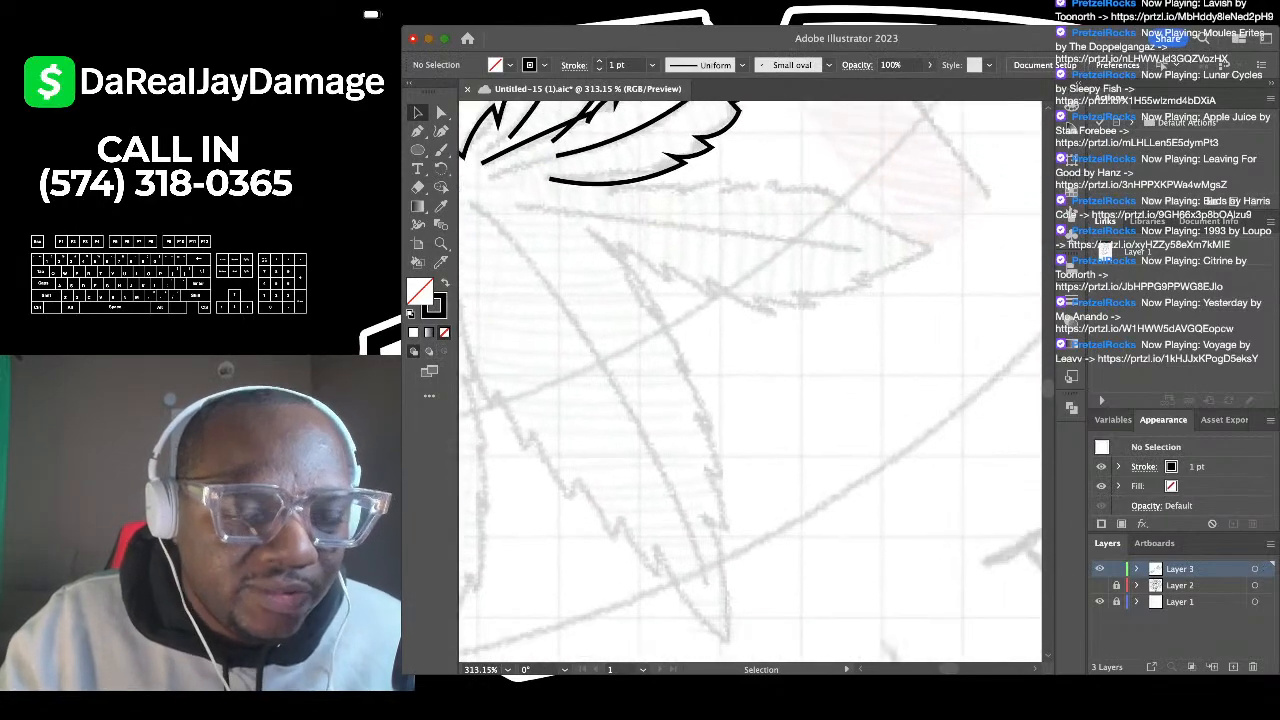
scroll(750, 380, up, 2)
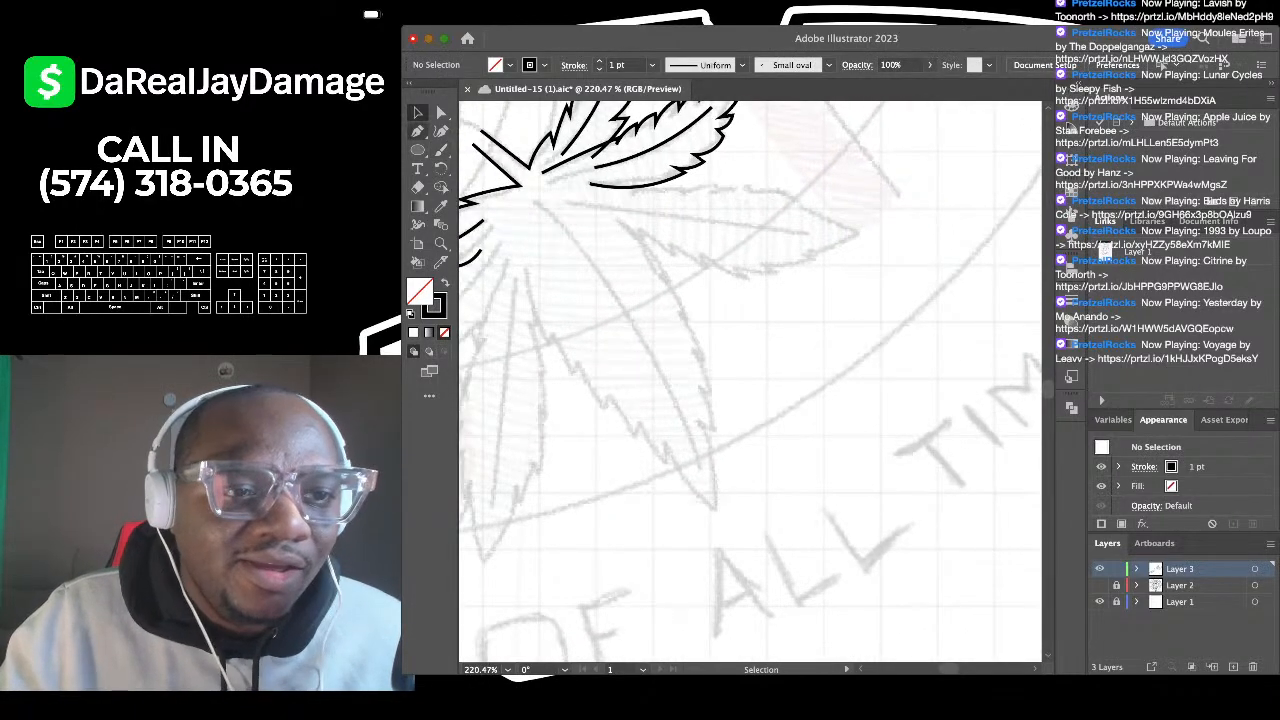
click(418, 131)
scroll(626, 160, up, 5)
scroll(602, 153, down, 3)
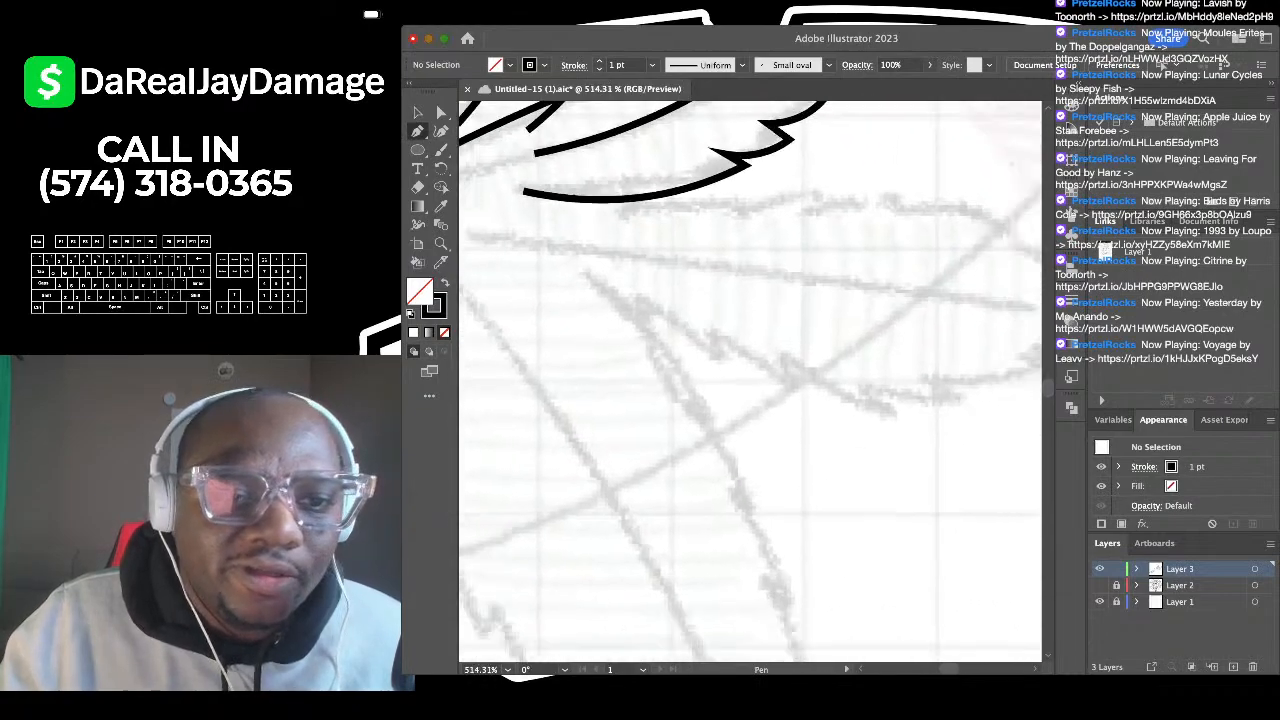
click(611, 196)
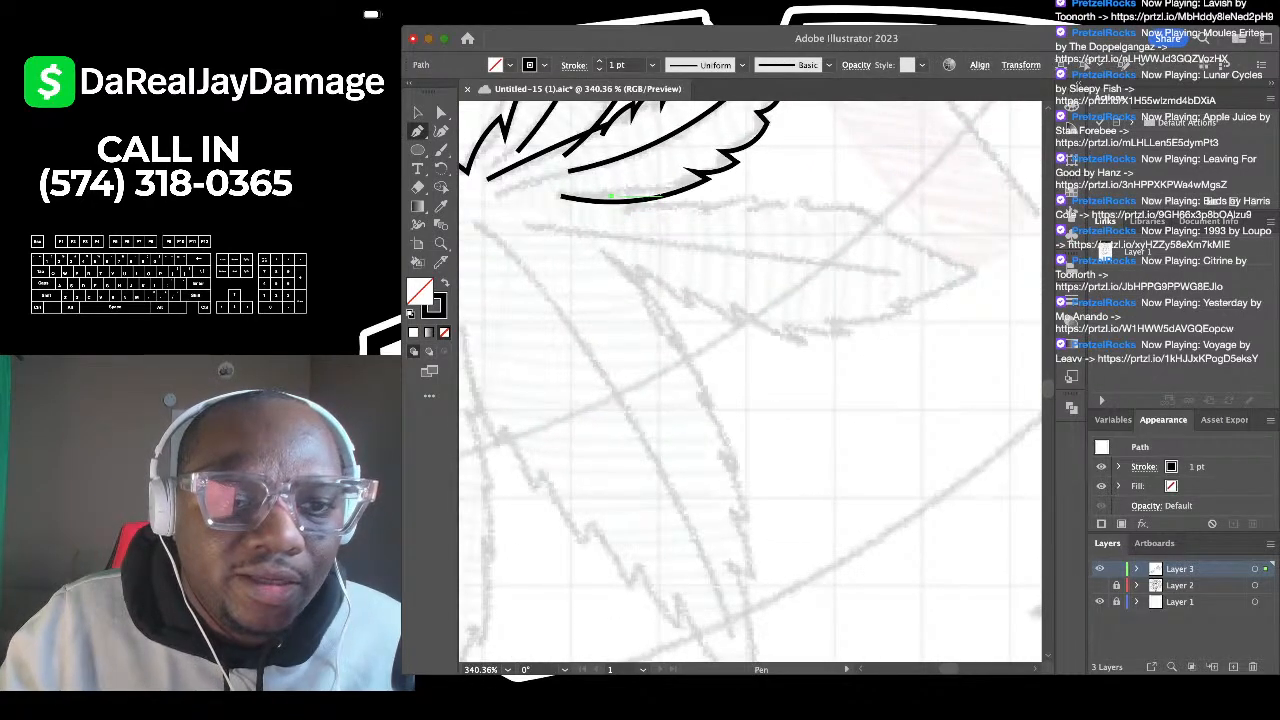
click(662, 195)
click(716, 199)
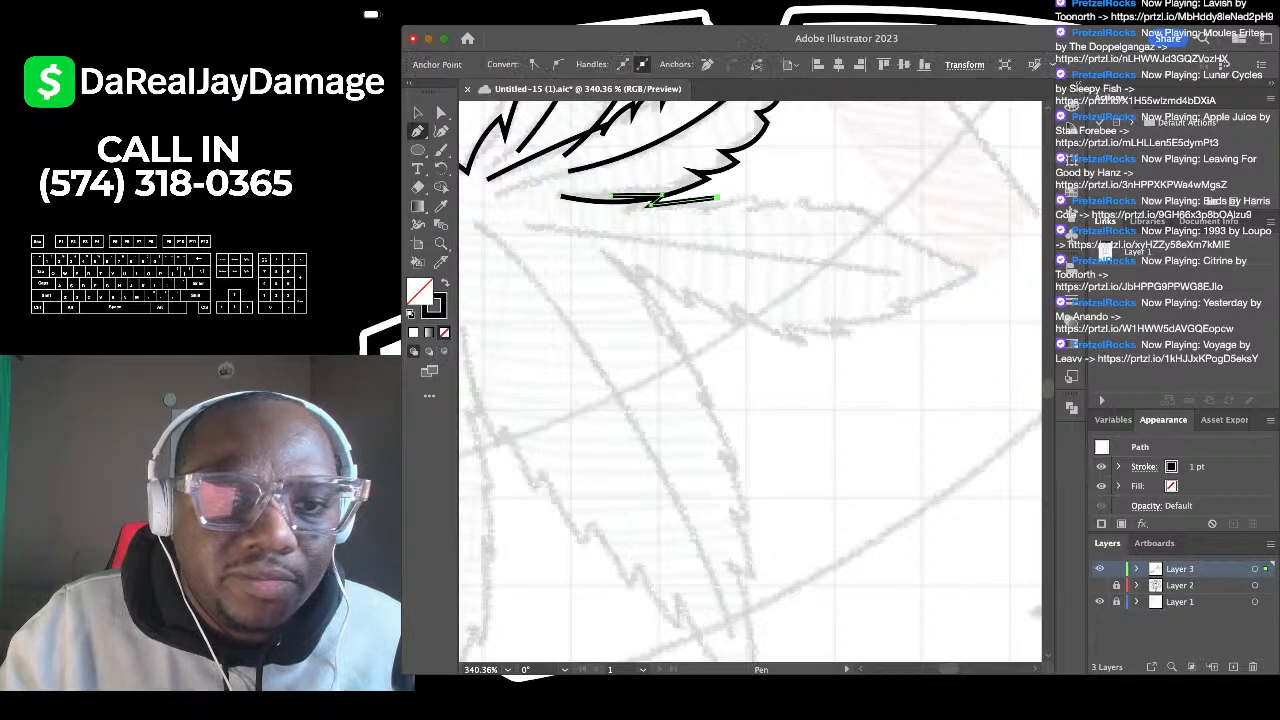
click(766, 197)
click(747, 212)
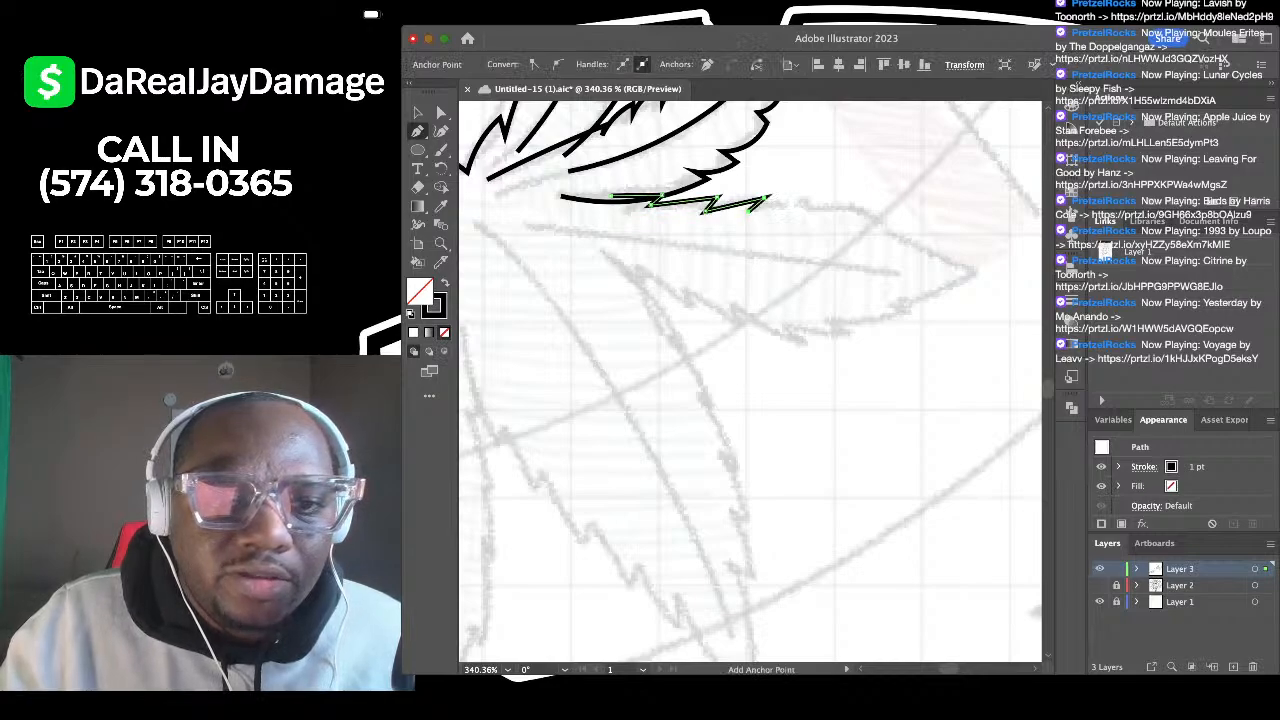
click(812, 197)
click(809, 207)
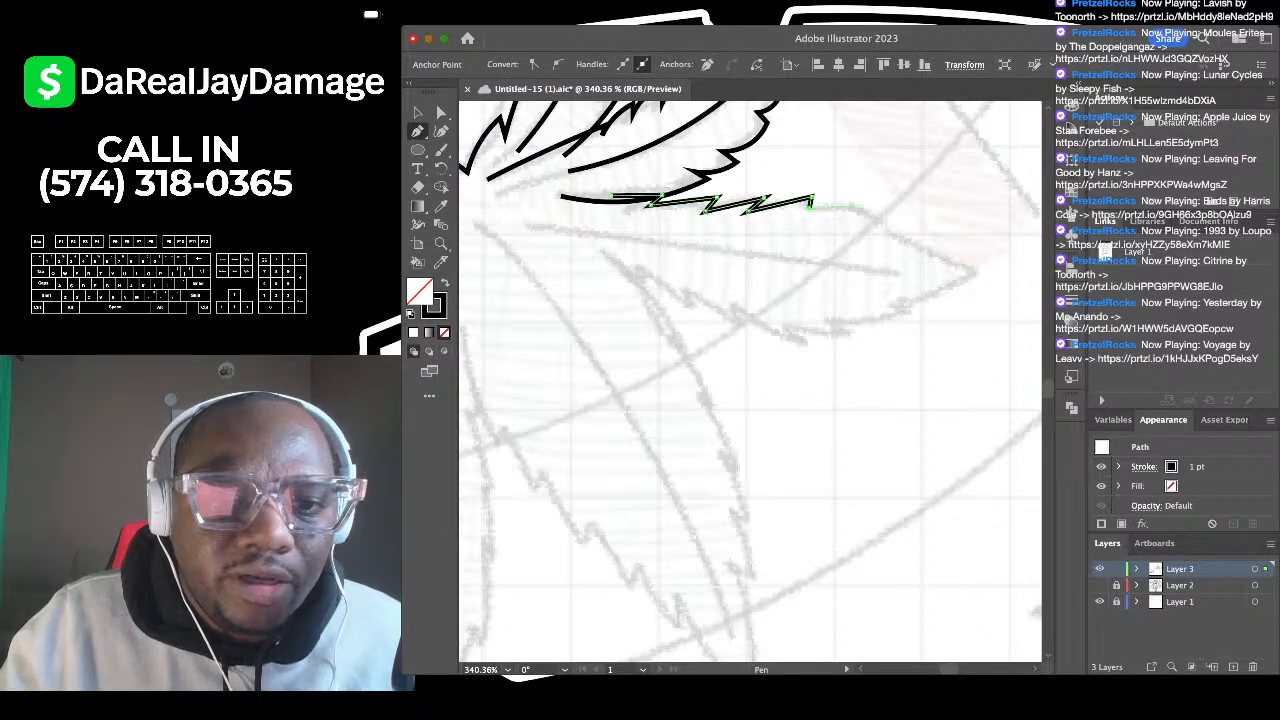
click(873, 208)
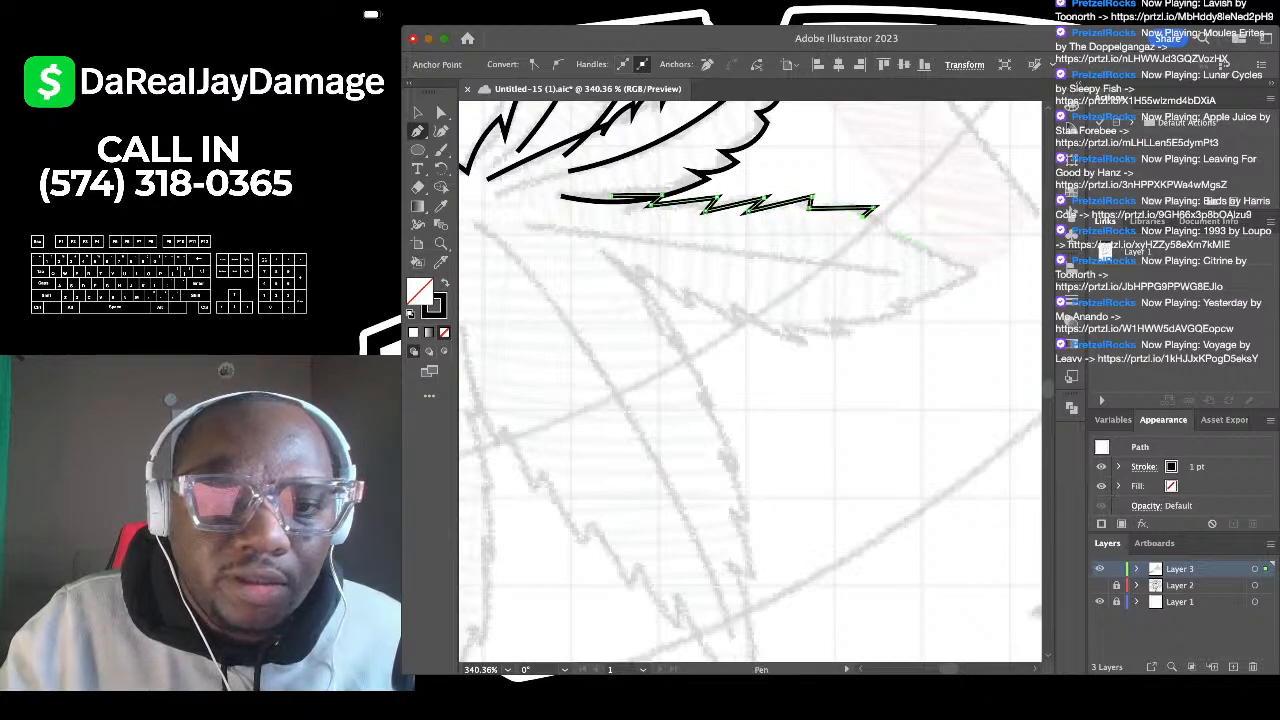
click(972, 272)
Step: Trace the lower serrated edge of the right leaflet from its tip back toward the leaf's center
click(887, 300)
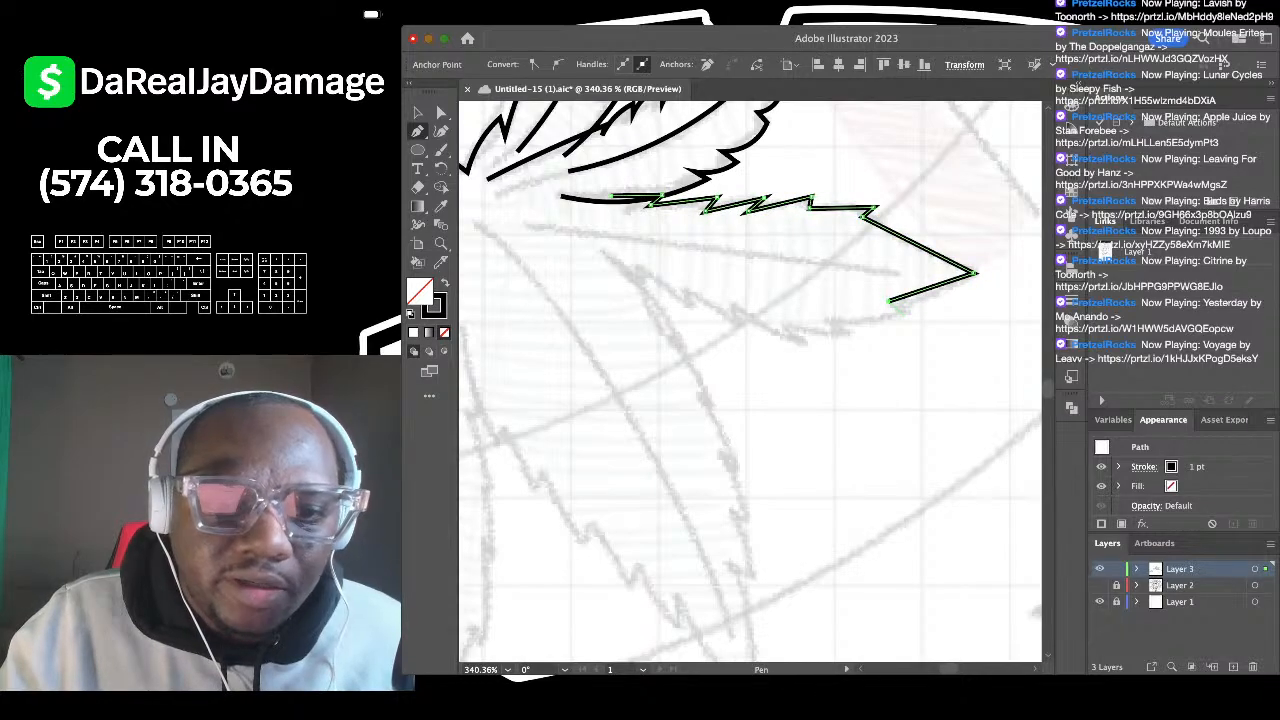
click(835, 316)
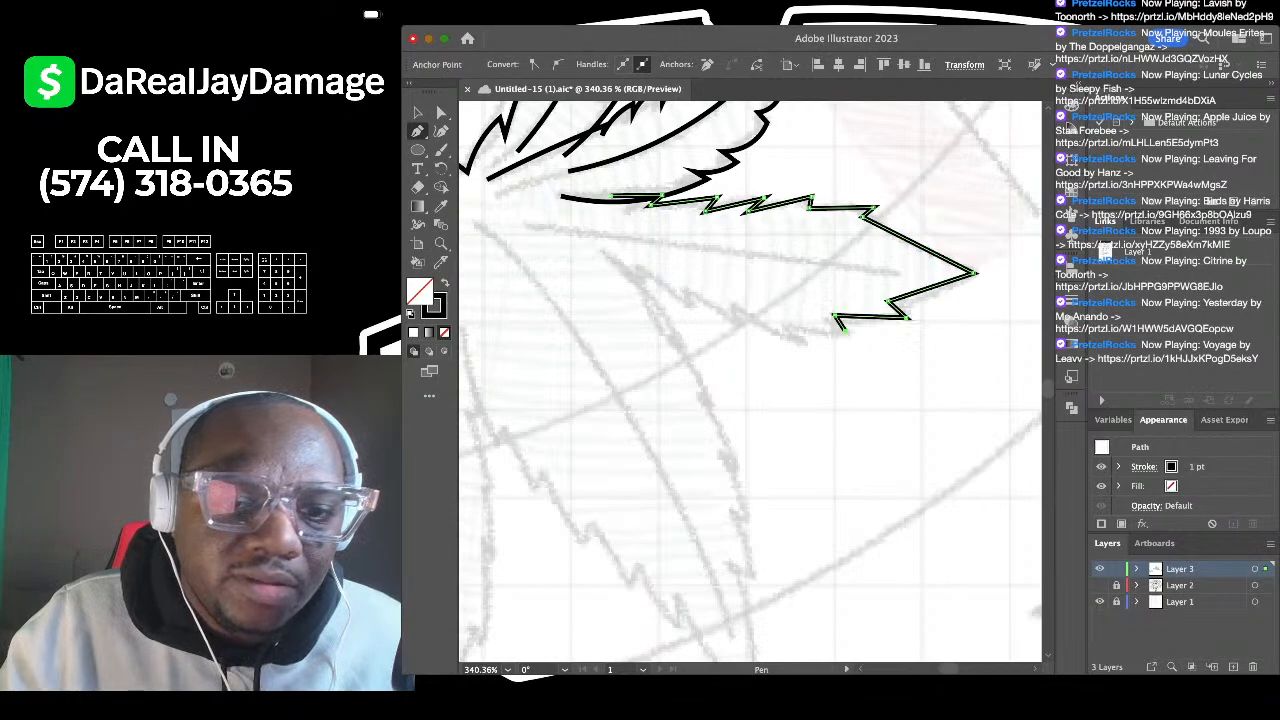
click(782, 324)
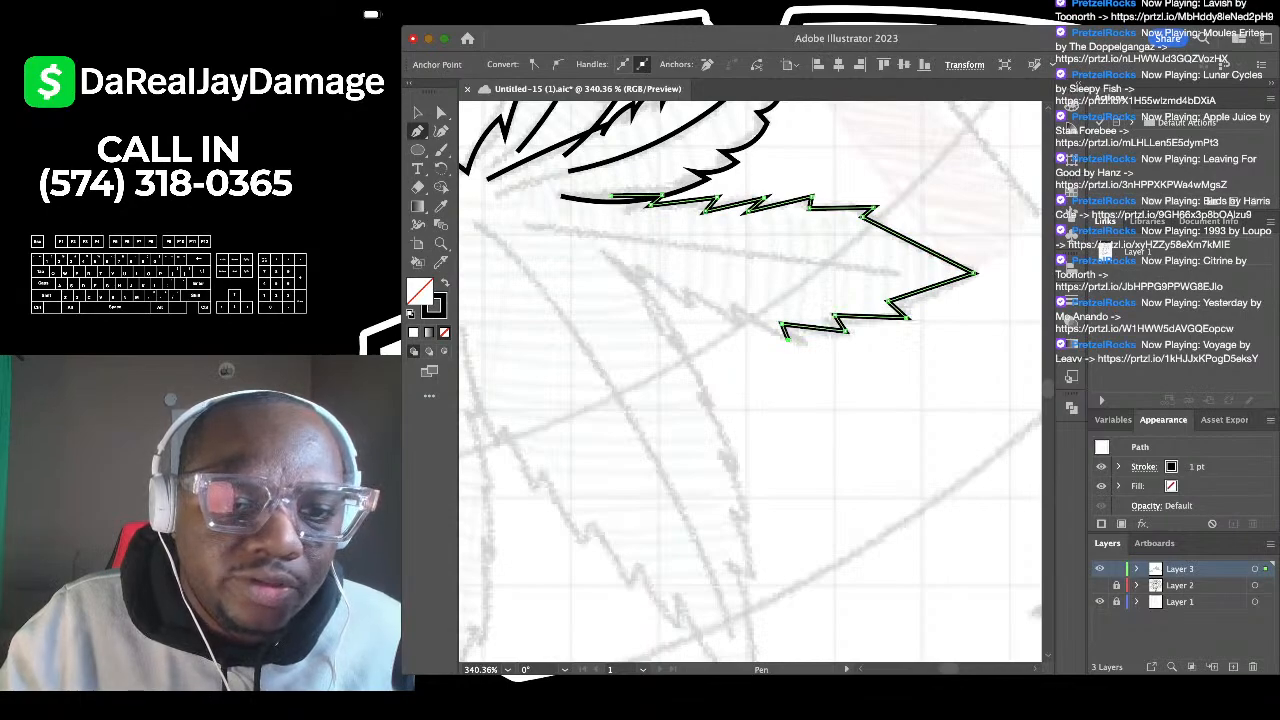
click(737, 306)
click(686, 289)
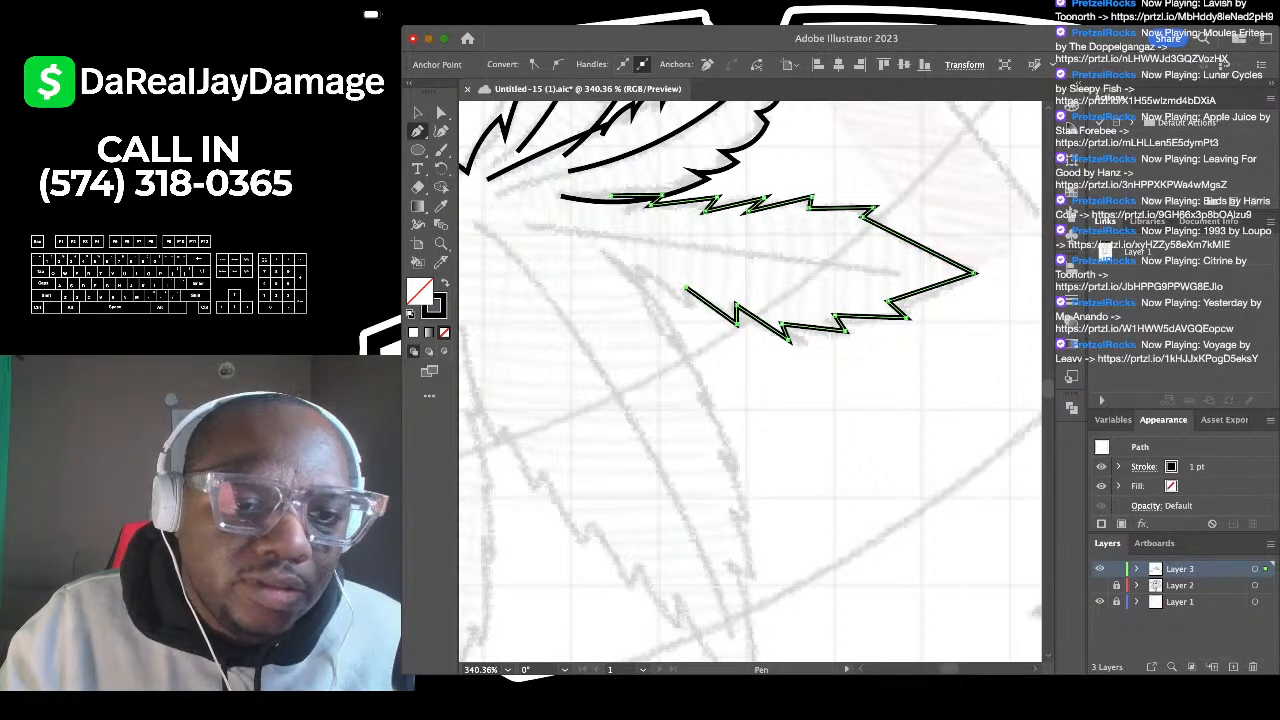
click(637, 265)
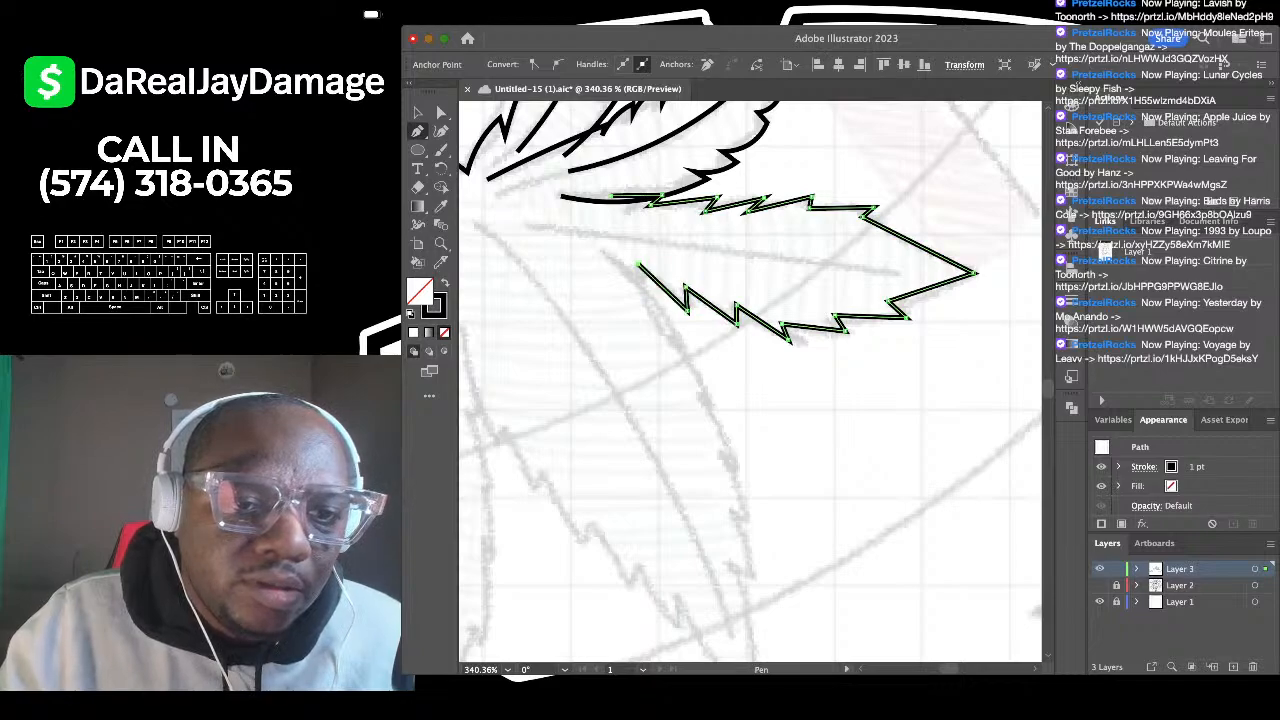
click(638, 285)
click(587, 243)
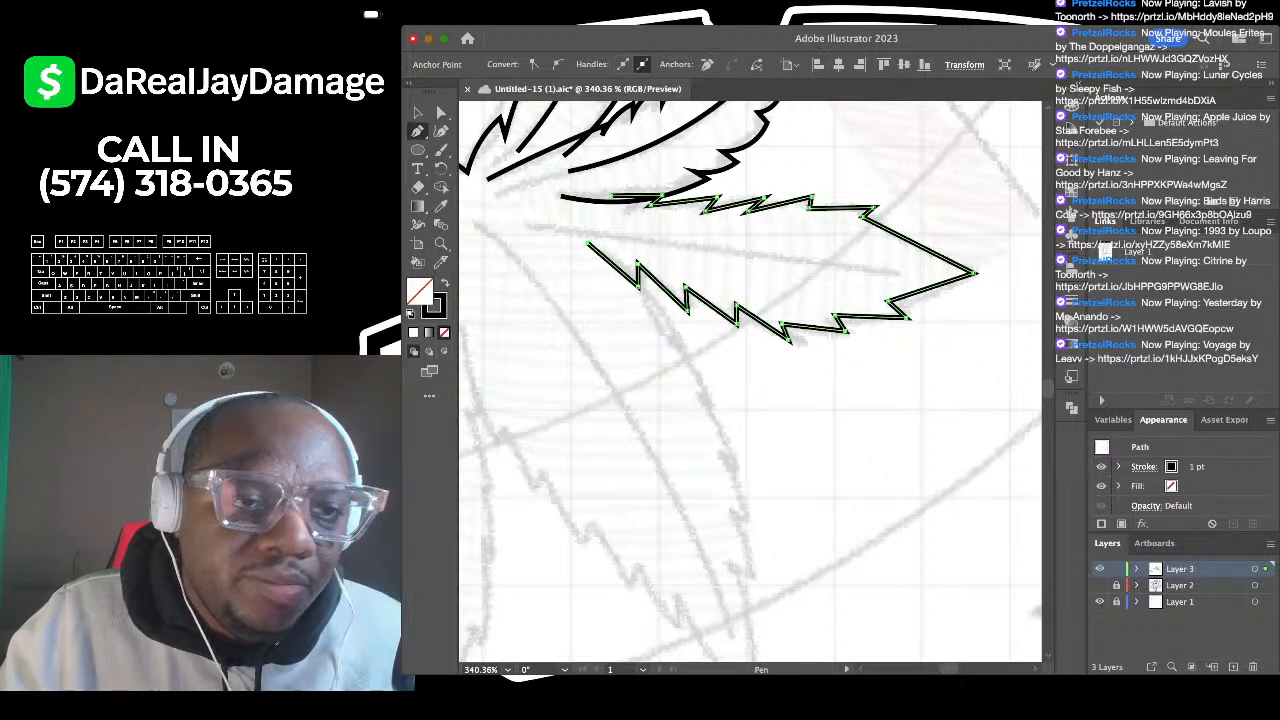
Step: Bend the segments around the right leaflet's tip and between its upper teeth into curves with the Curvature tool
key(shift+grave)
scroll(940, 268, right, 1)
scroll(940, 268, up, 3)
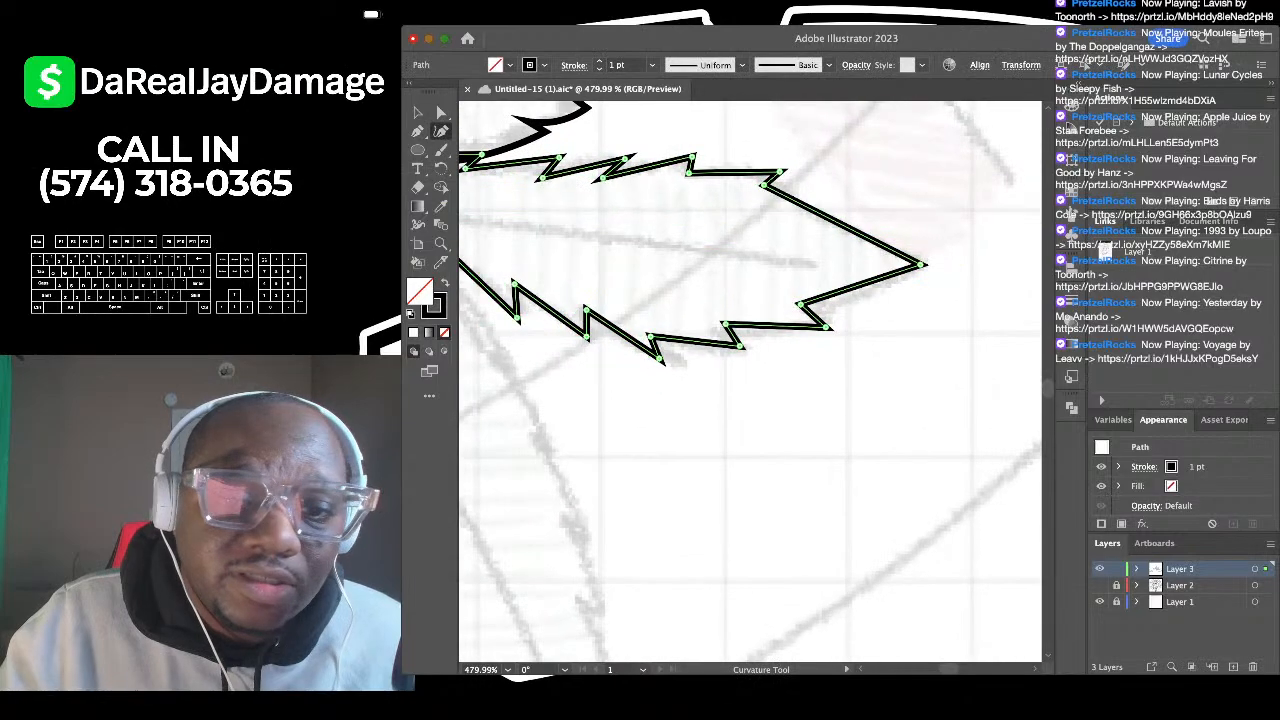
drag(871, 239, 880, 225)
drag(869, 281, 874, 292)
click(776, 326)
drag(776, 326, 781, 337)
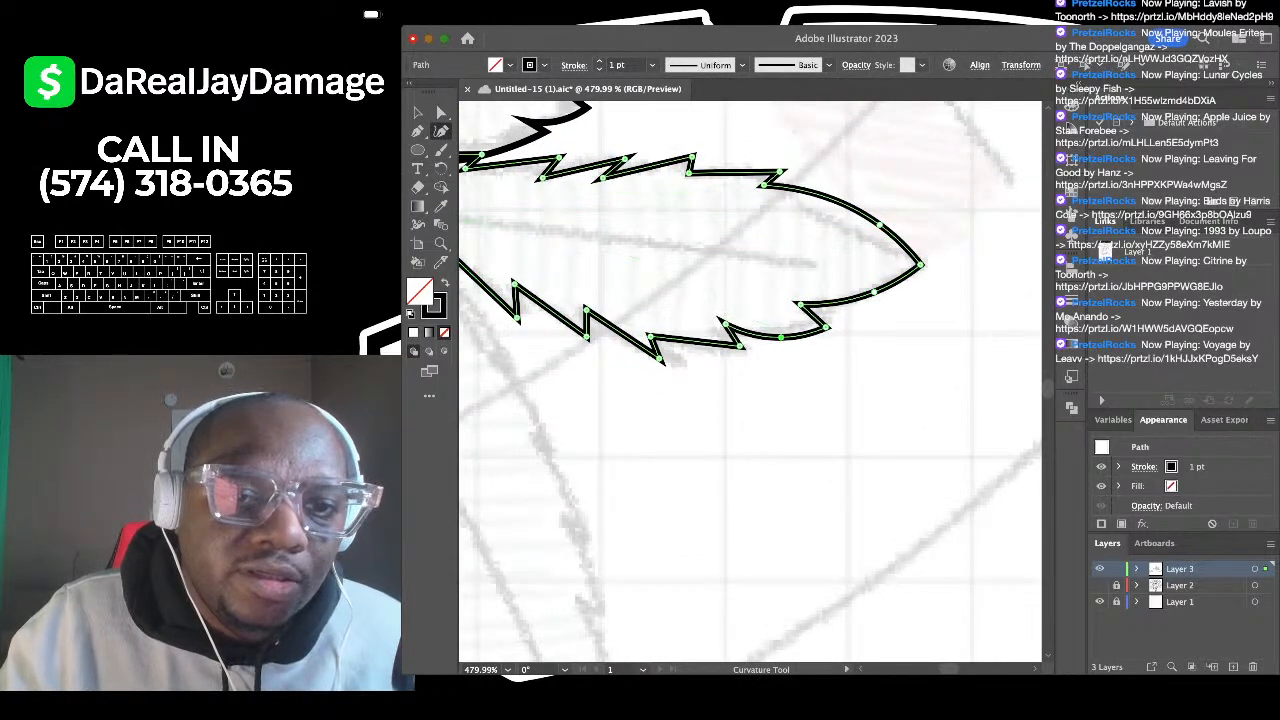
drag(741, 173, 745, 165)
scroll(750, 380, left, 3)
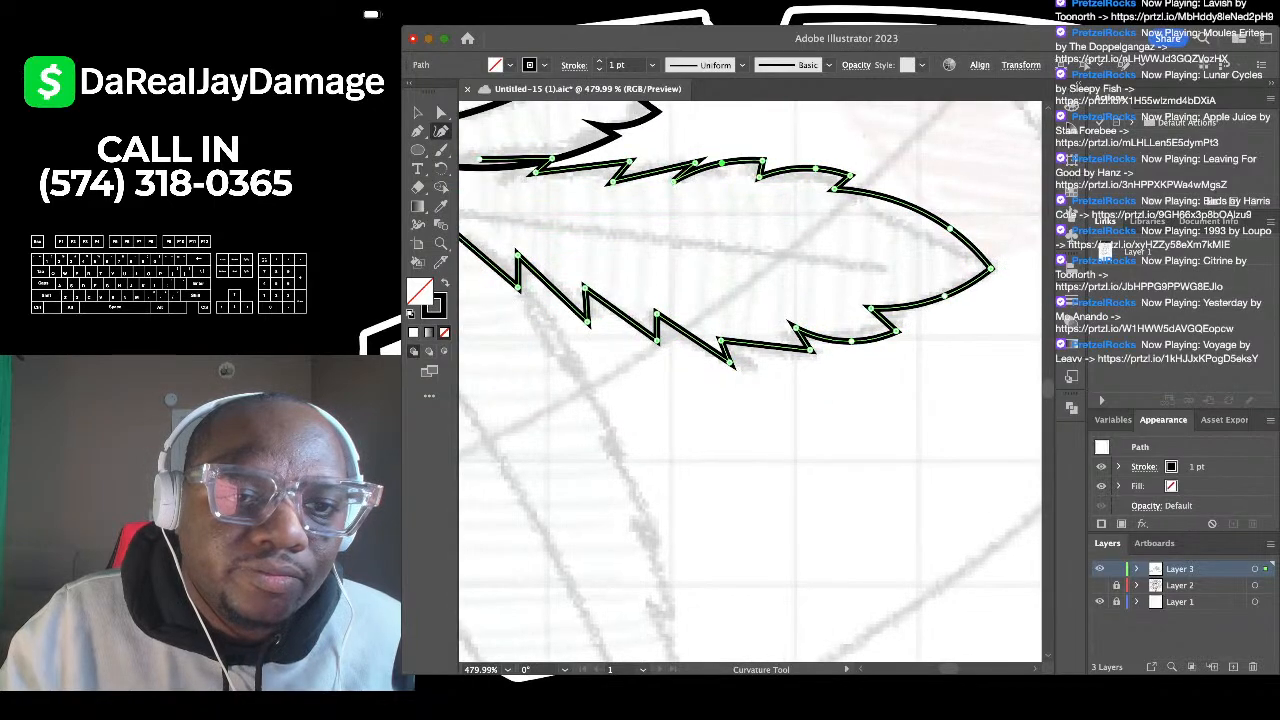
scroll(750, 380, left, 3)
scroll(750, 380, down, 2)
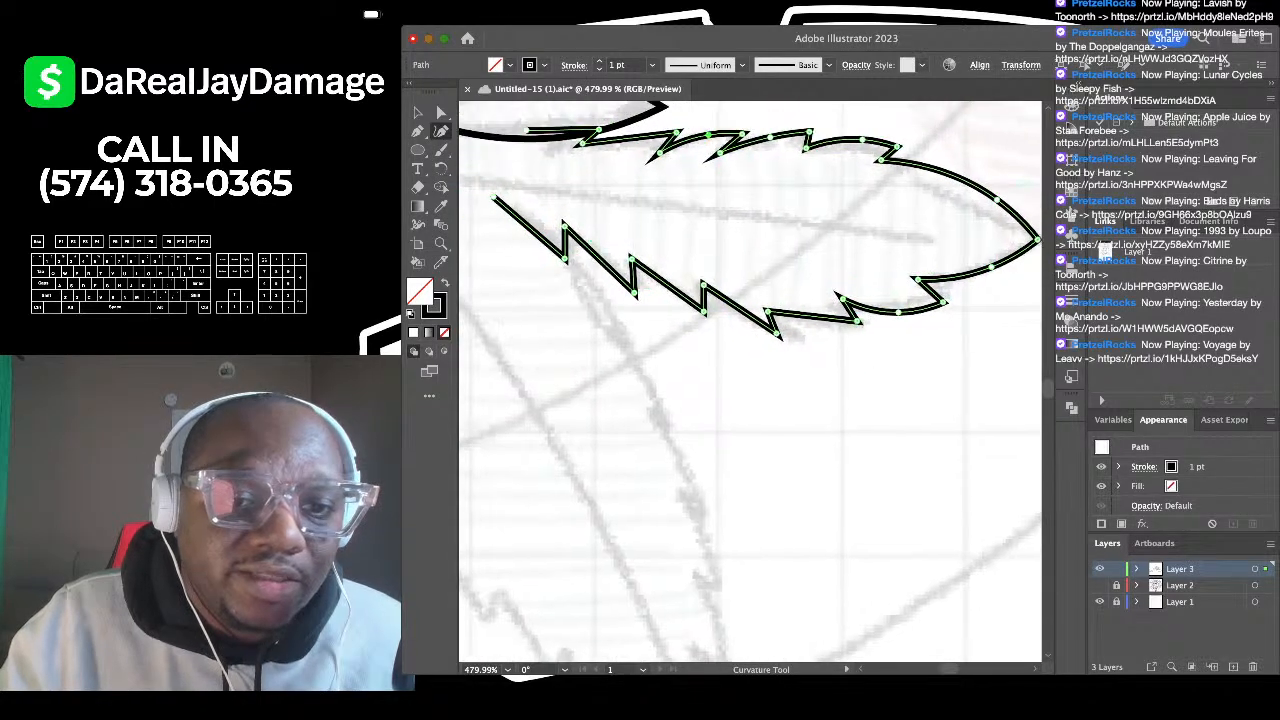
Step: Curve the remaining straight segments on the right leaflet's lower edge and near its upper base, and deselect the path
drag(745, 302, 745, 315)
scroll(745, 312, down, 4)
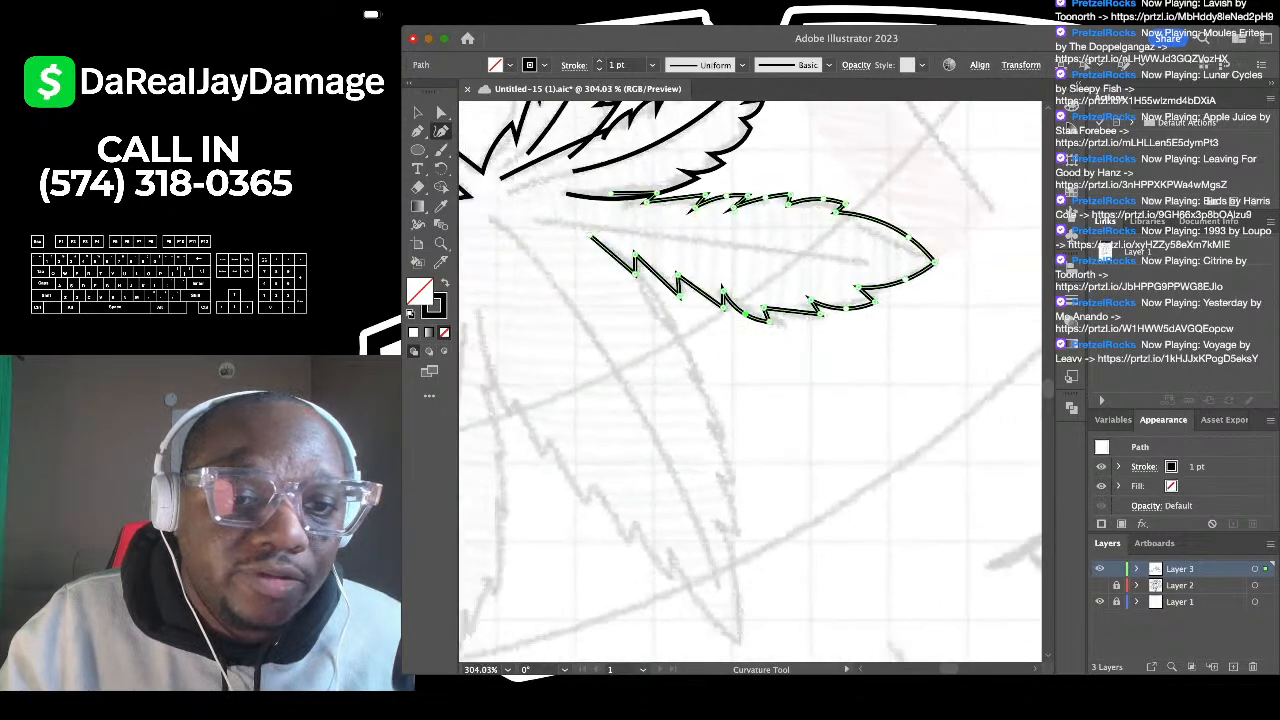
scroll(708, 297, up, 4)
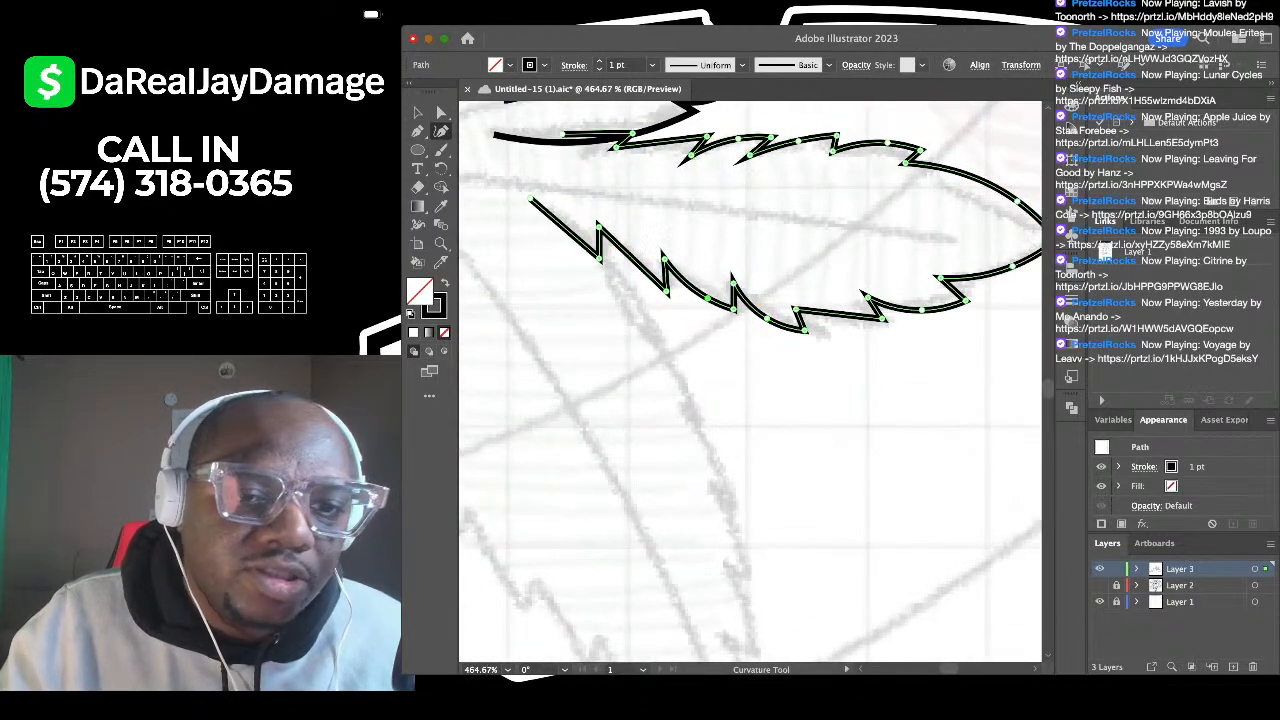
scroll(750, 380, left, 3)
scroll(750, 380, down, 1)
drag(682, 247, 685, 259)
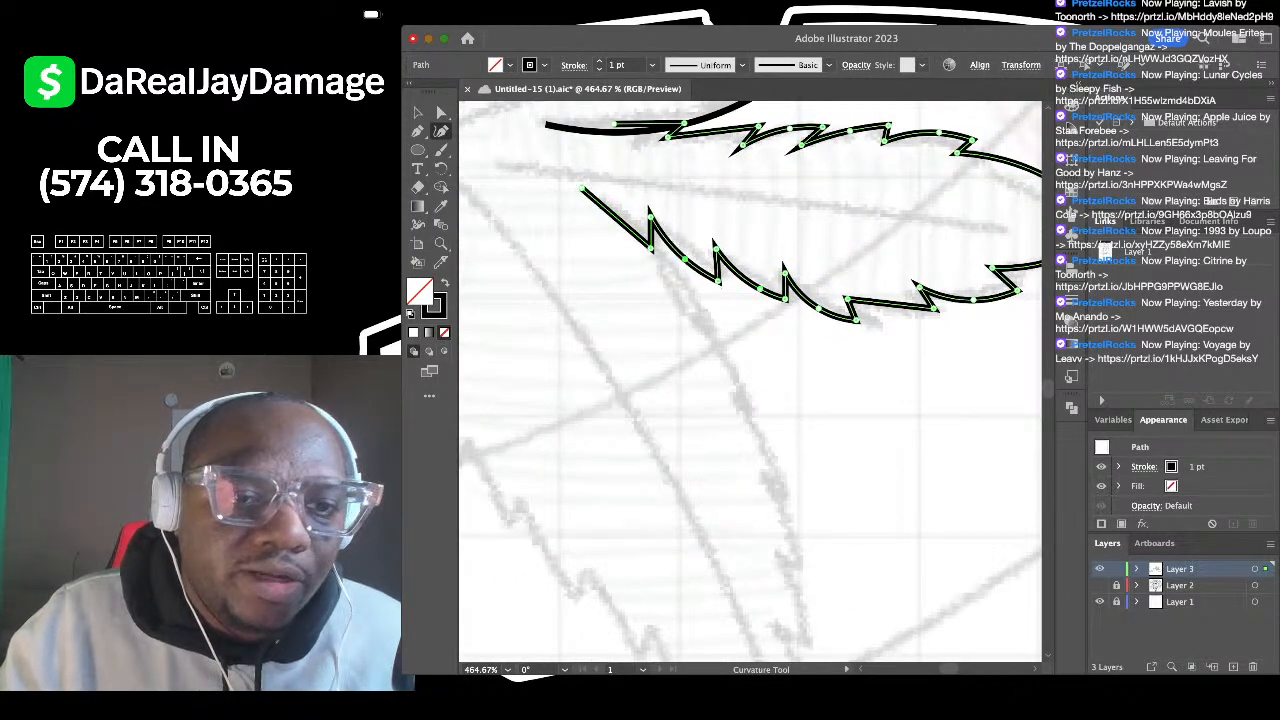
scroll(750, 380, up, 4)
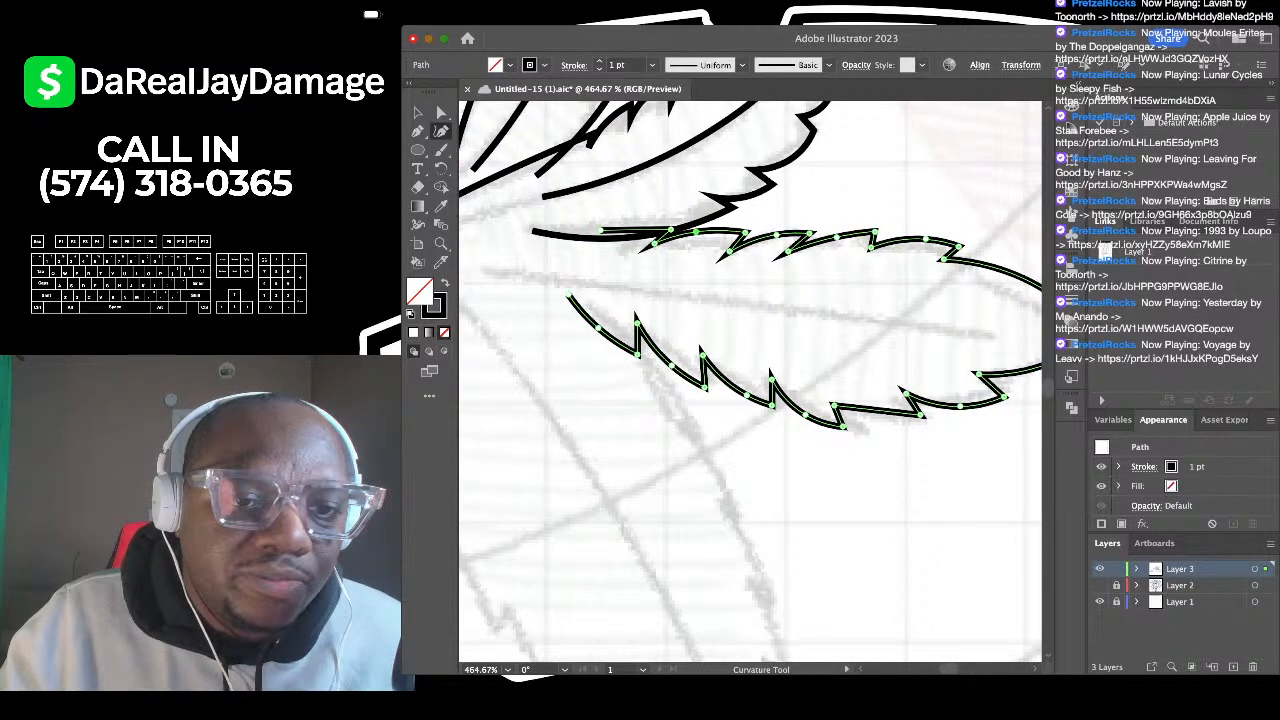
scroll(650, 229, down, 2)
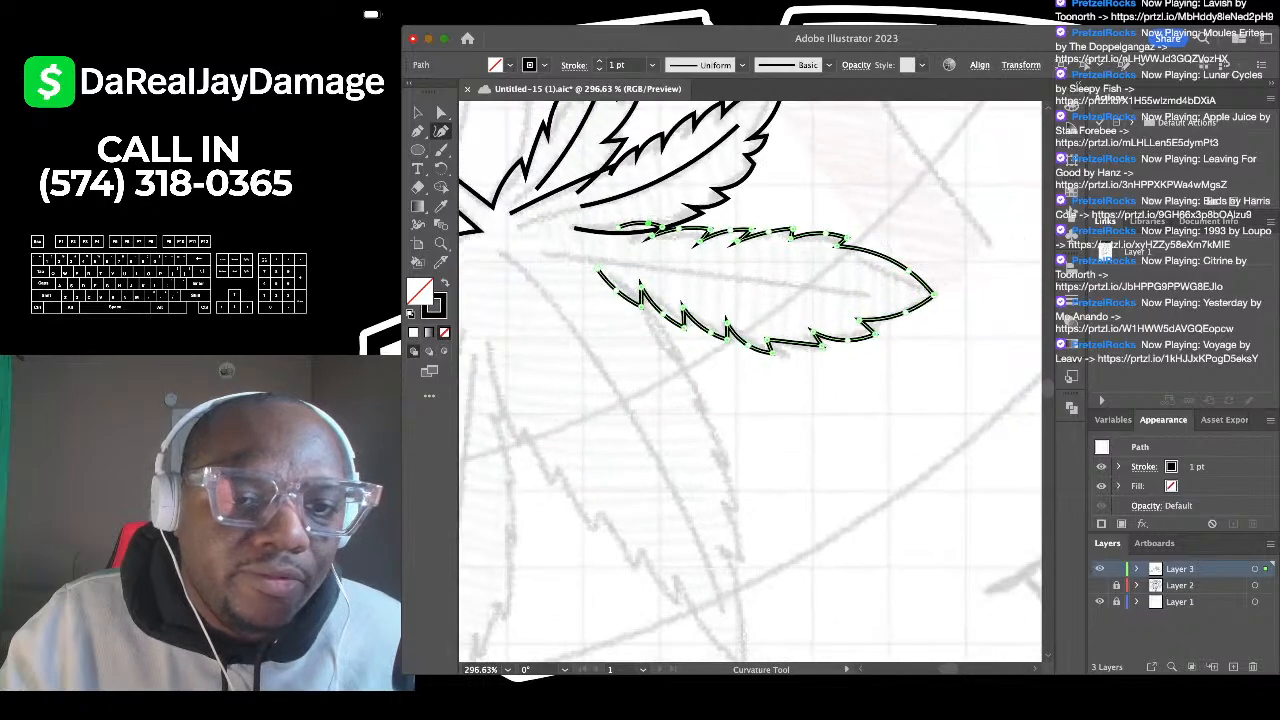
scroll(647, 222, down, 2)
click(418, 113)
click(610, 370)
scroll(610, 370, left, 3)
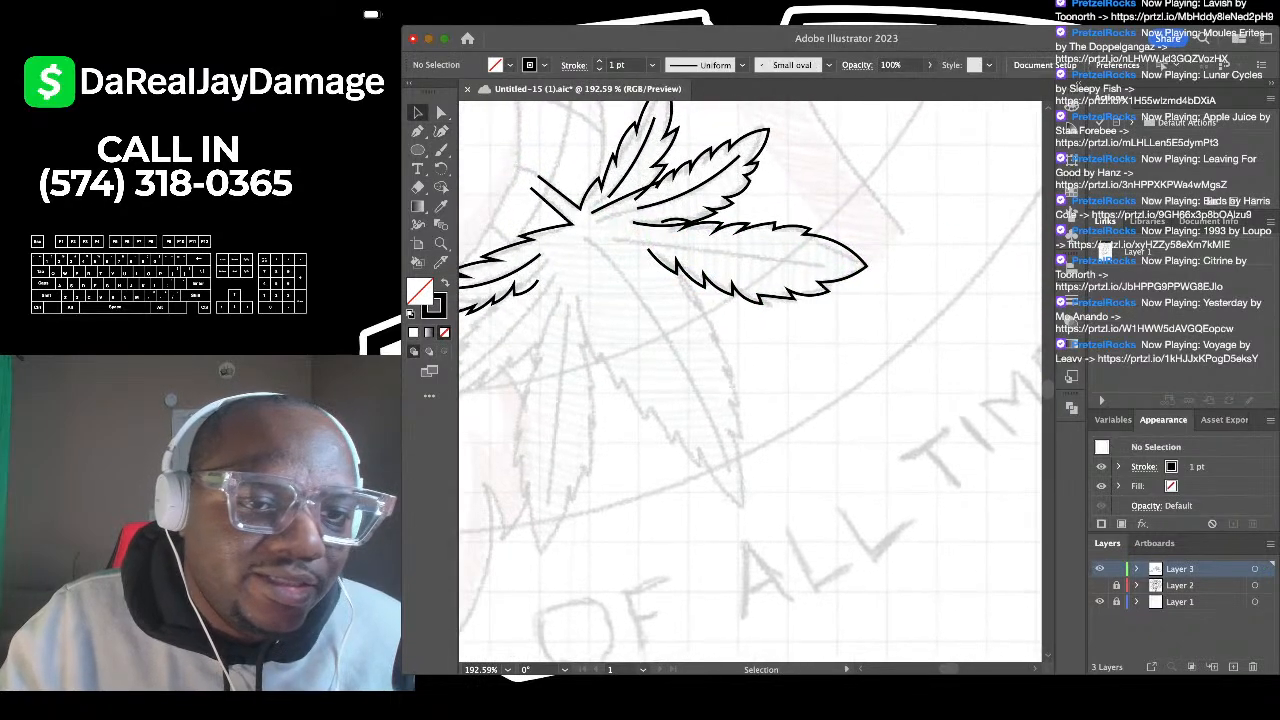
Step: Draw the right leaflet's center vein with the Curvature tool from its base toward the tip, and deselect it
key(shift+asciitilde)
scroll(682, 248, up, 1)
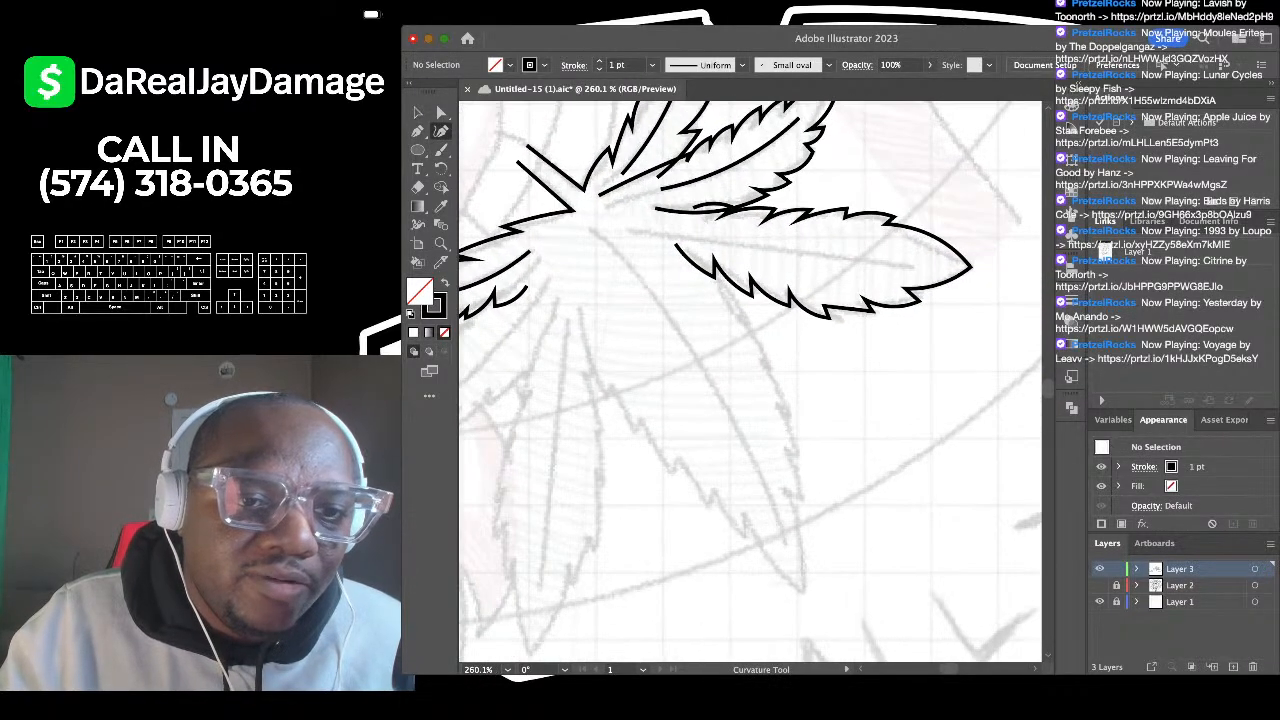
click(675, 232)
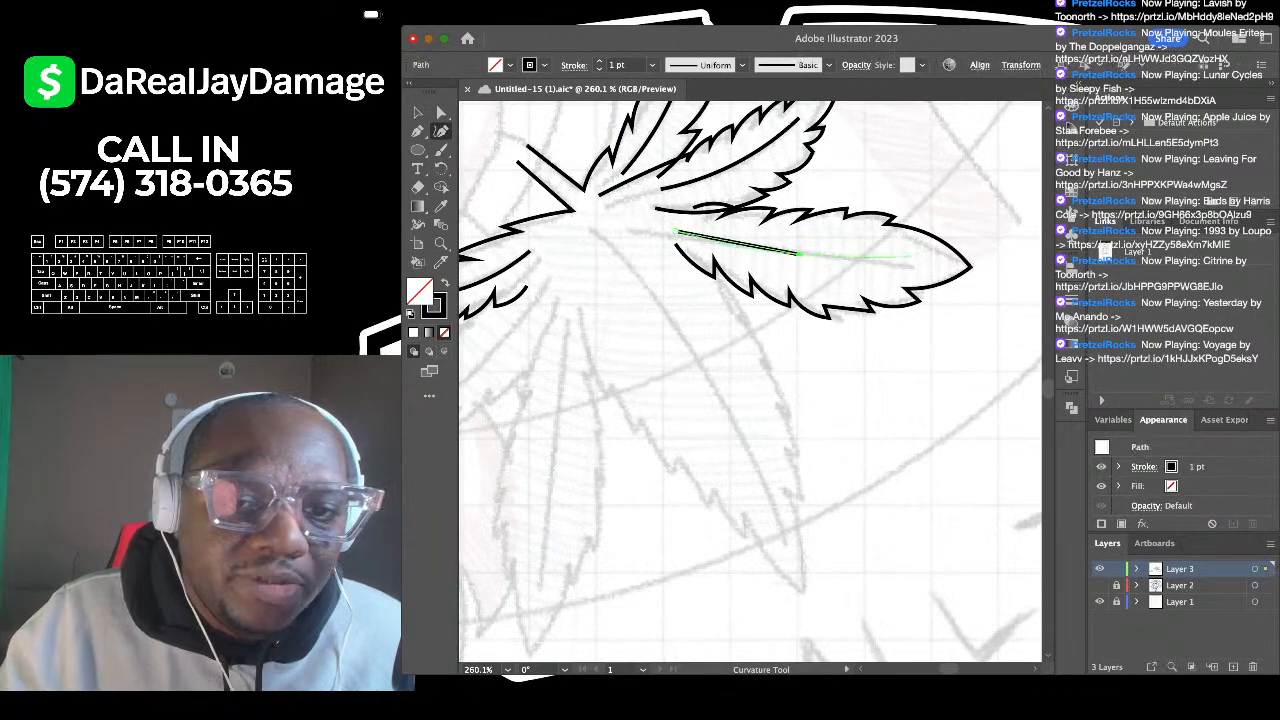
click(908, 263)
key(v)
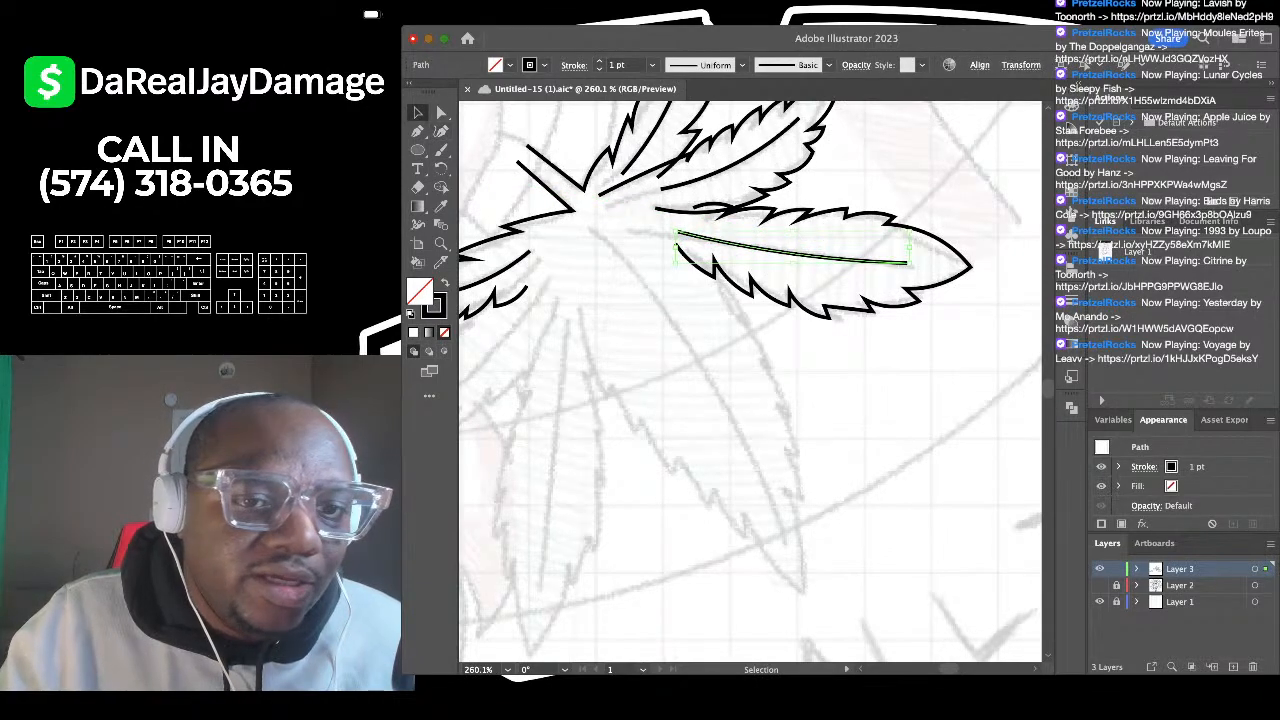
click(740, 358)
Step: Trace the left serrated edge of the lower-right leaflet with the Pen tool from its base down to its tip
scroll(738, 358, down, 1)
scroll(735, 370, down, 1)
scroll(722, 396, up, 1)
scroll(722, 396, down, 1)
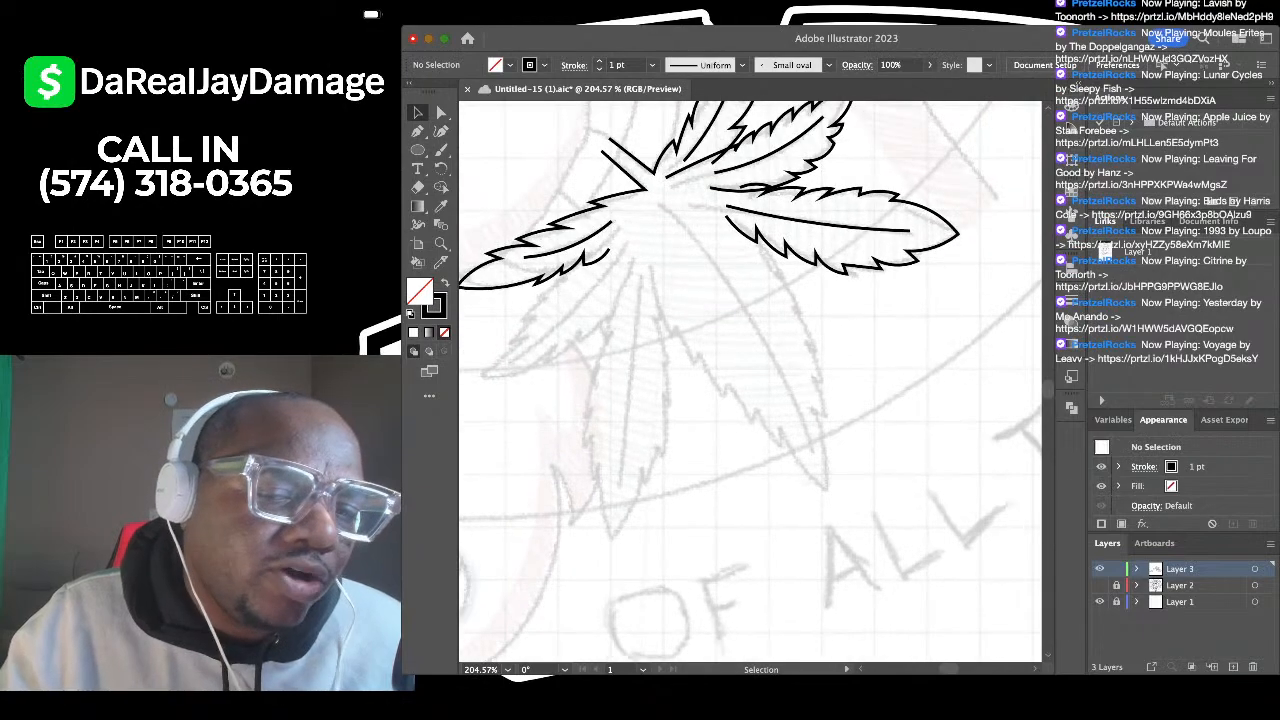
key(p)
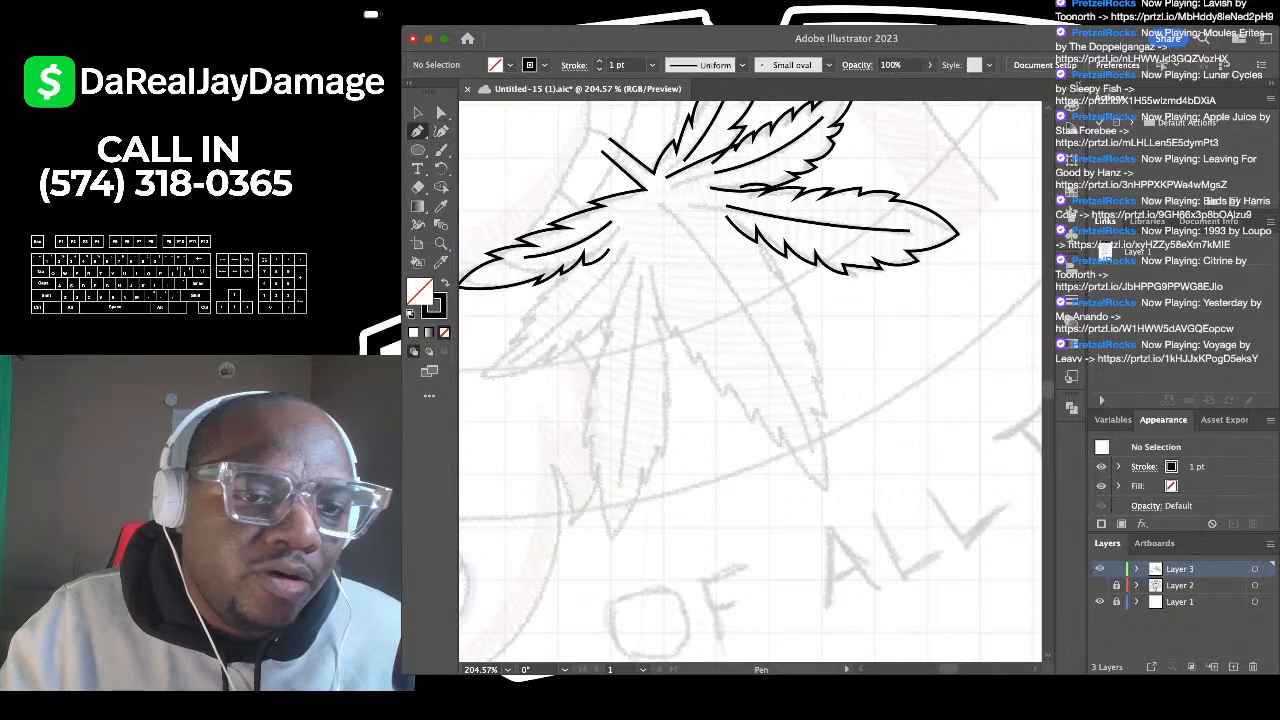
scroll(670, 300, up, 3)
scroll(670, 300, down, 1)
scroll(632, 264, down, 3)
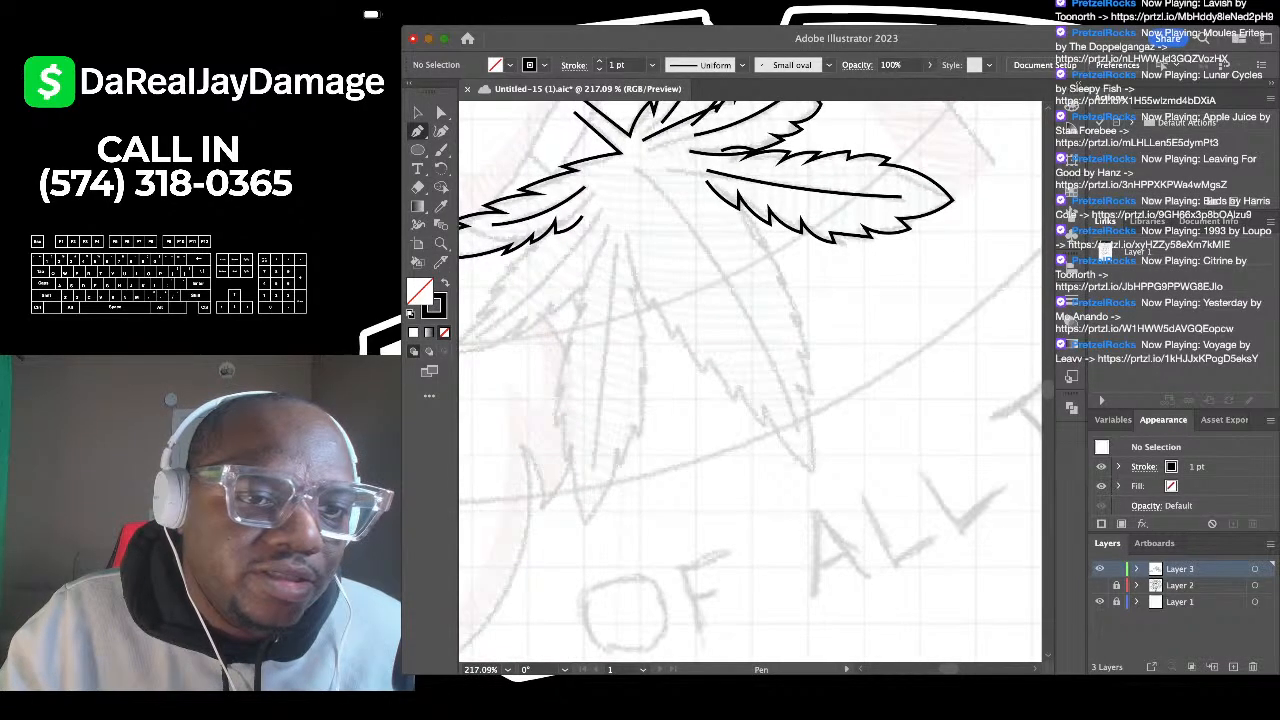
click(627, 233)
click(647, 313)
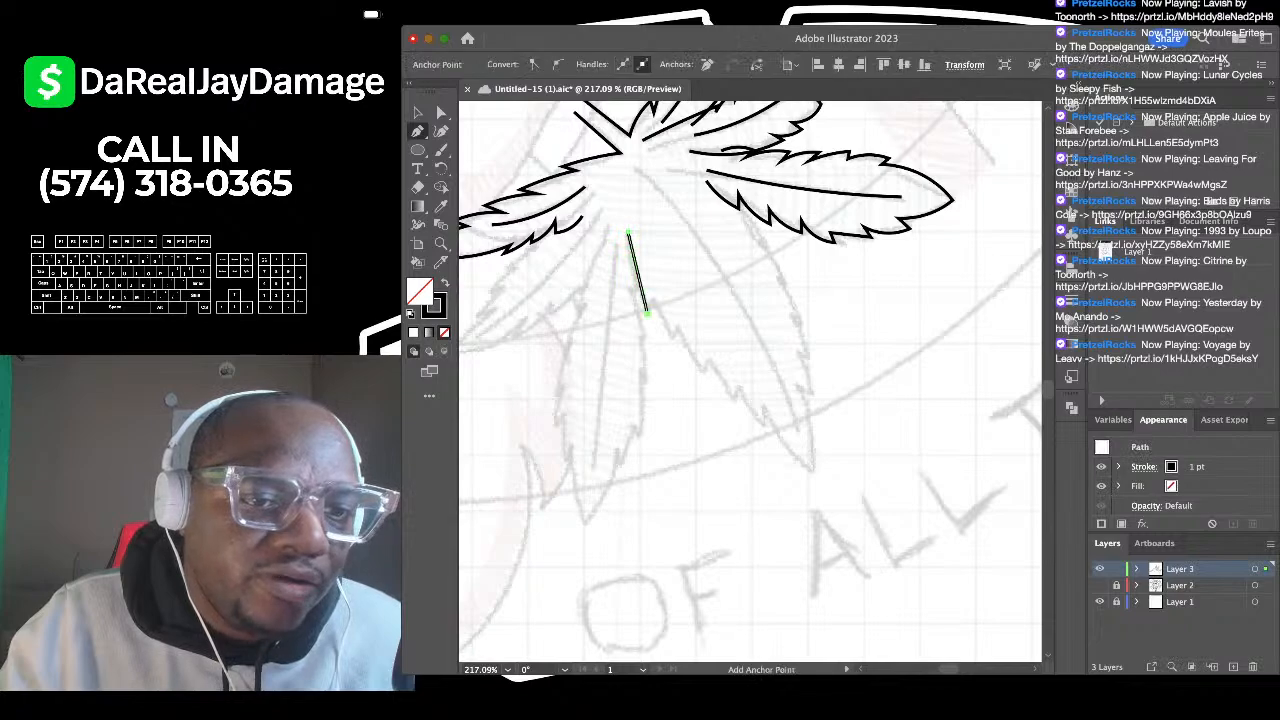
click(675, 346)
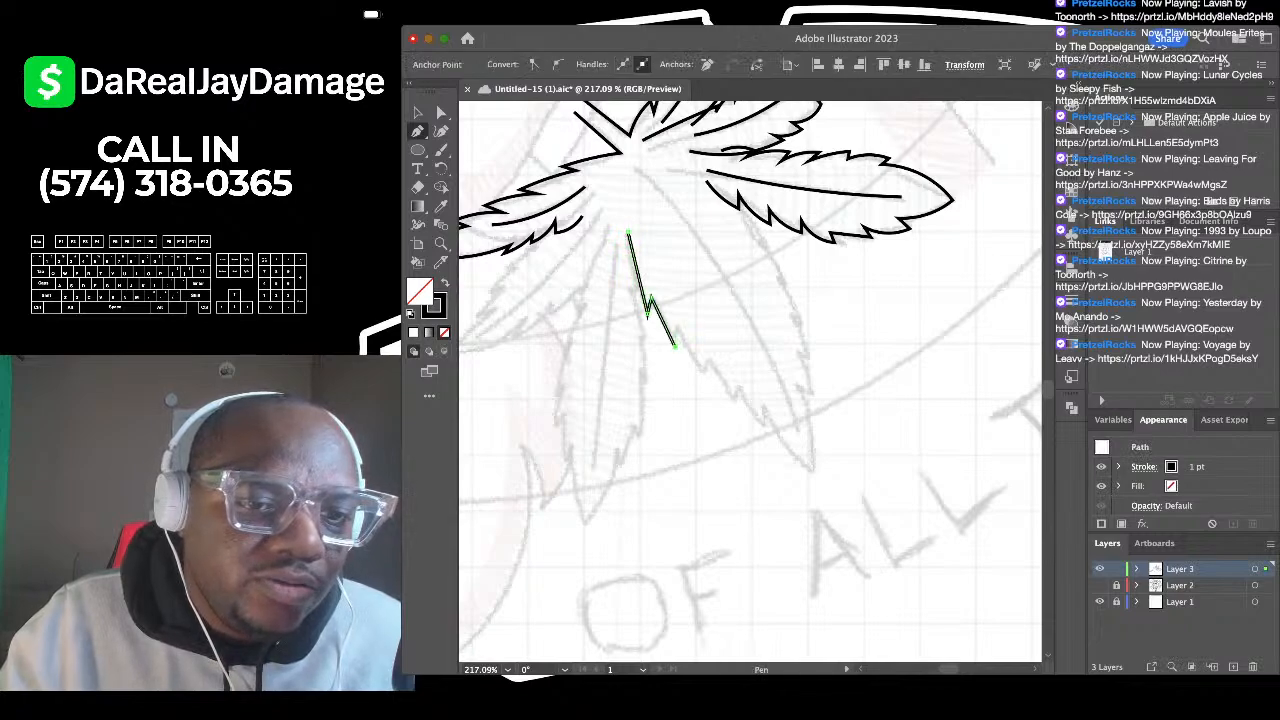
click(705, 371)
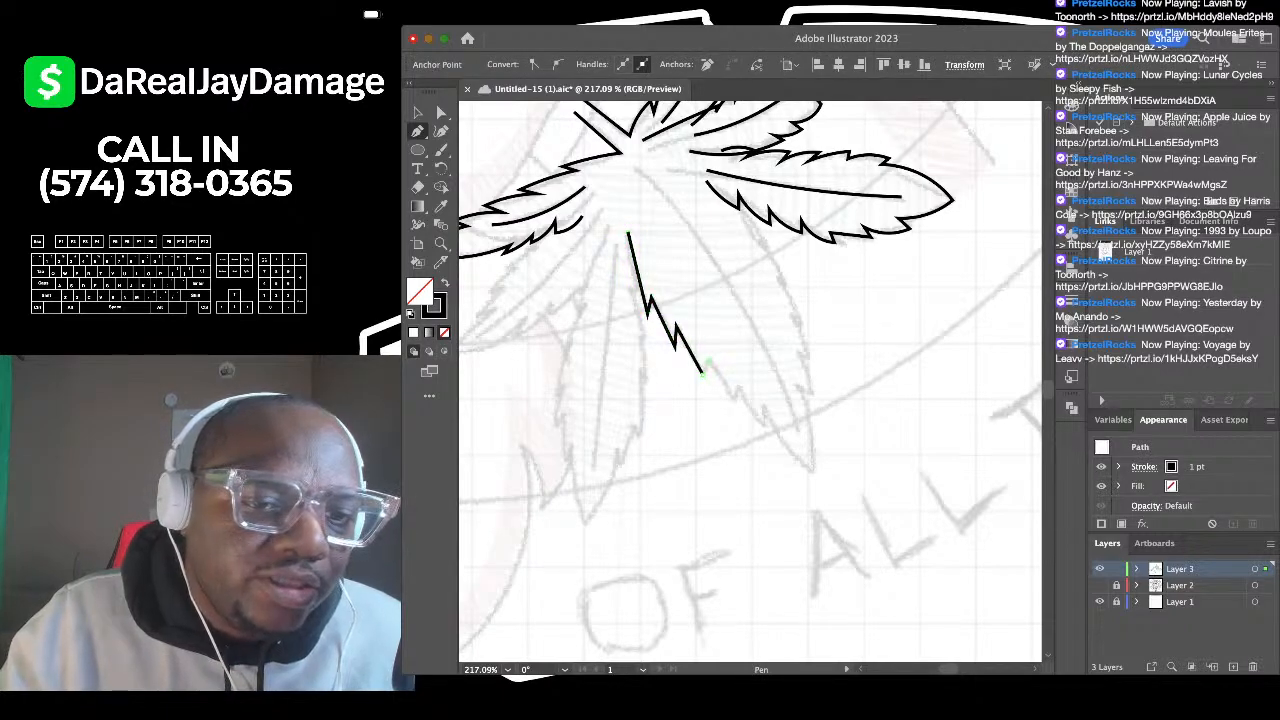
click(733, 400)
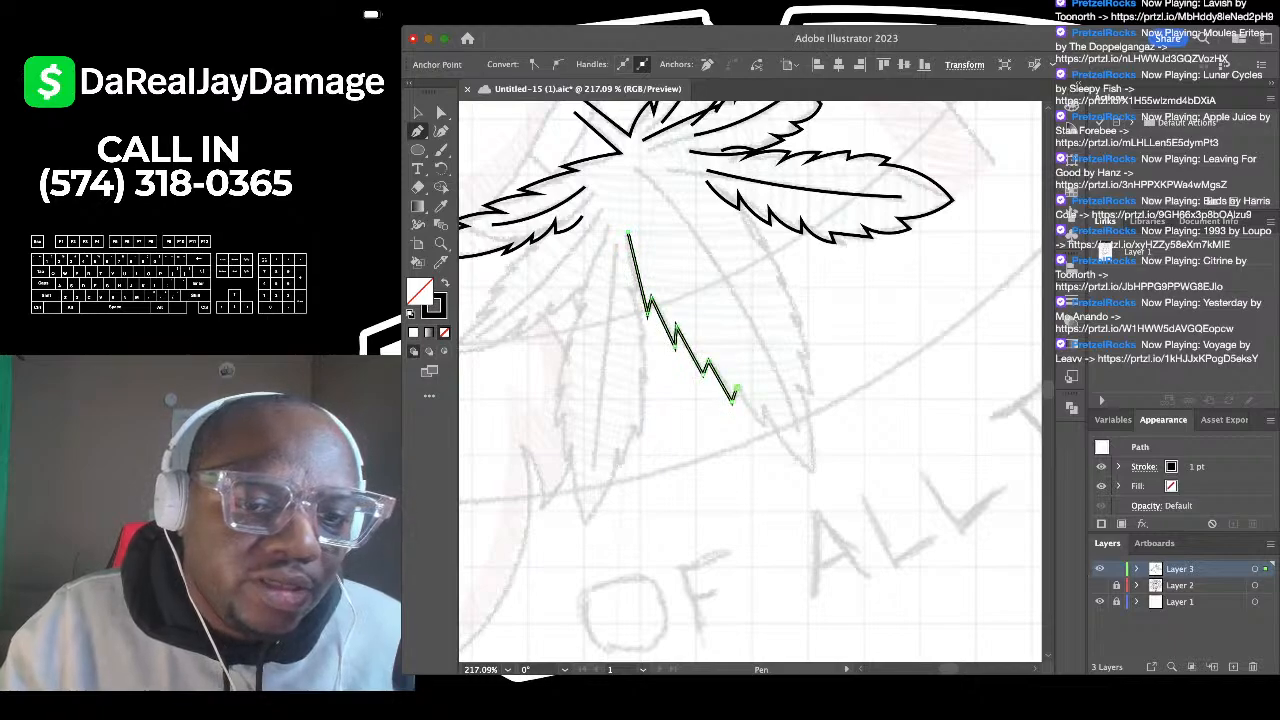
click(762, 434)
click(765, 407)
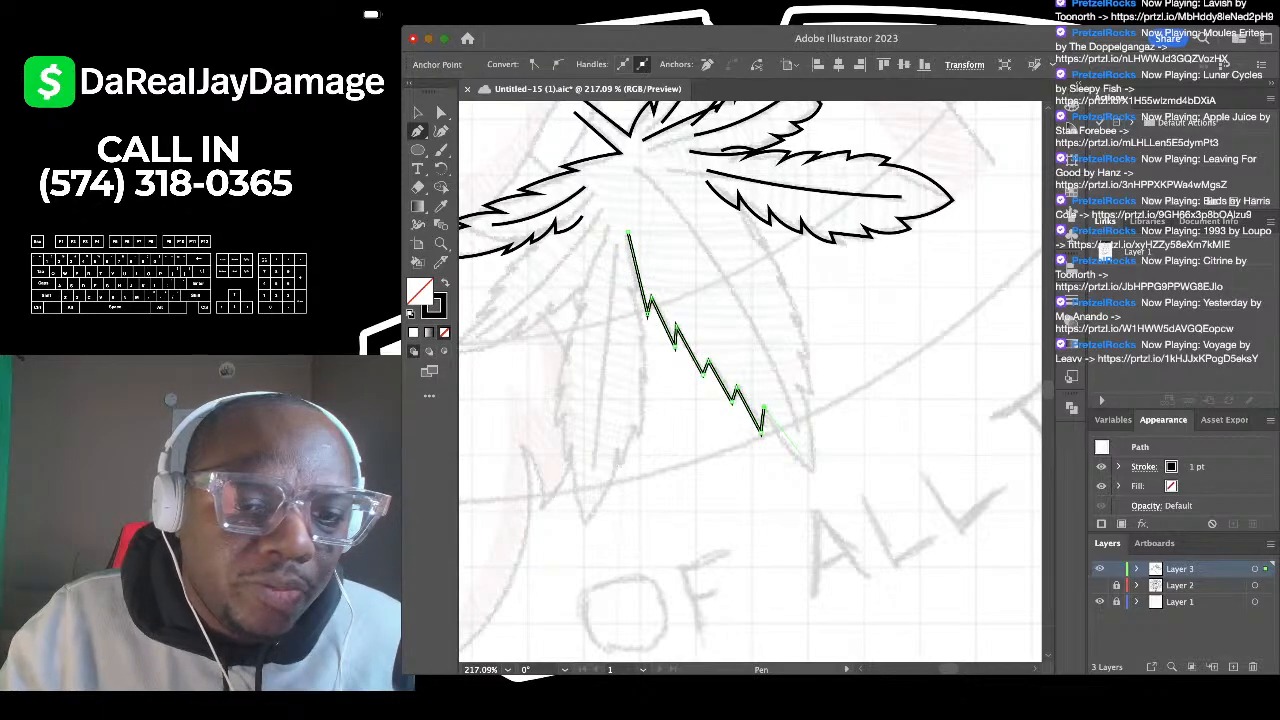
click(813, 472)
Step: Trace the lower-right leaflet's right serrated edge from the tip up to its base, undoing the accidental join with the neighboring leaflet, and deselect the path
click(798, 386)
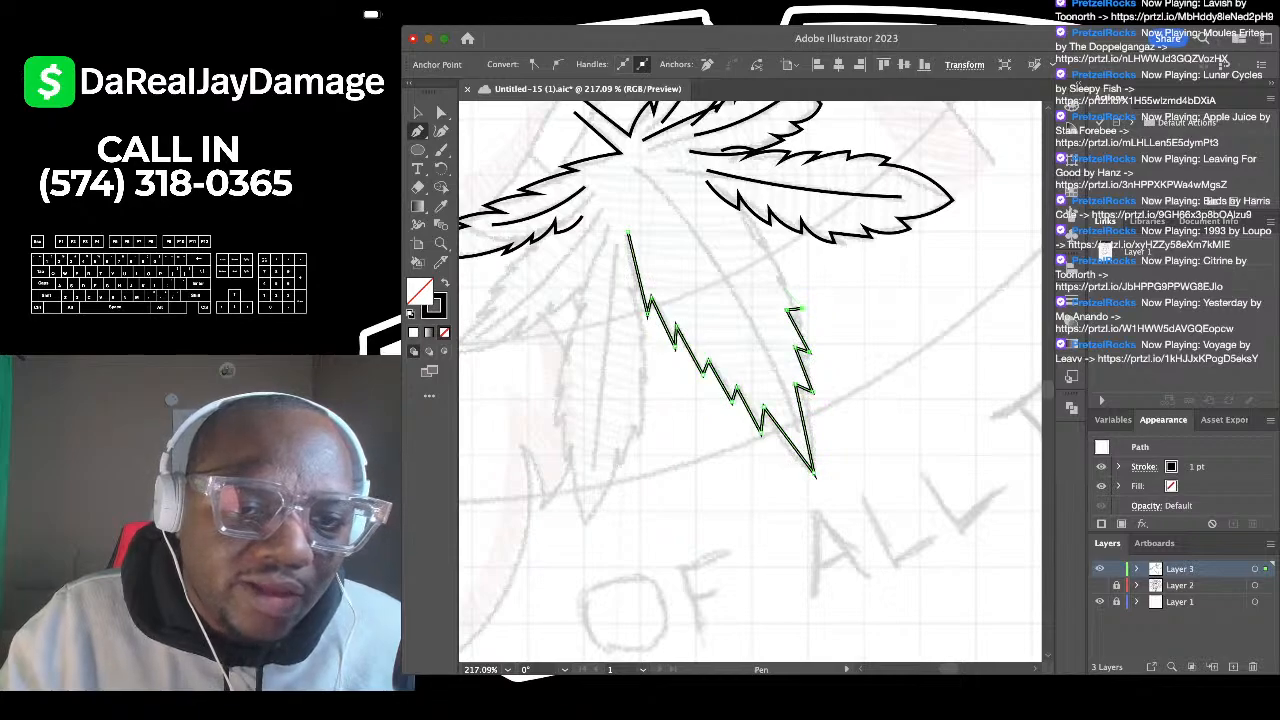
click(765, 266)
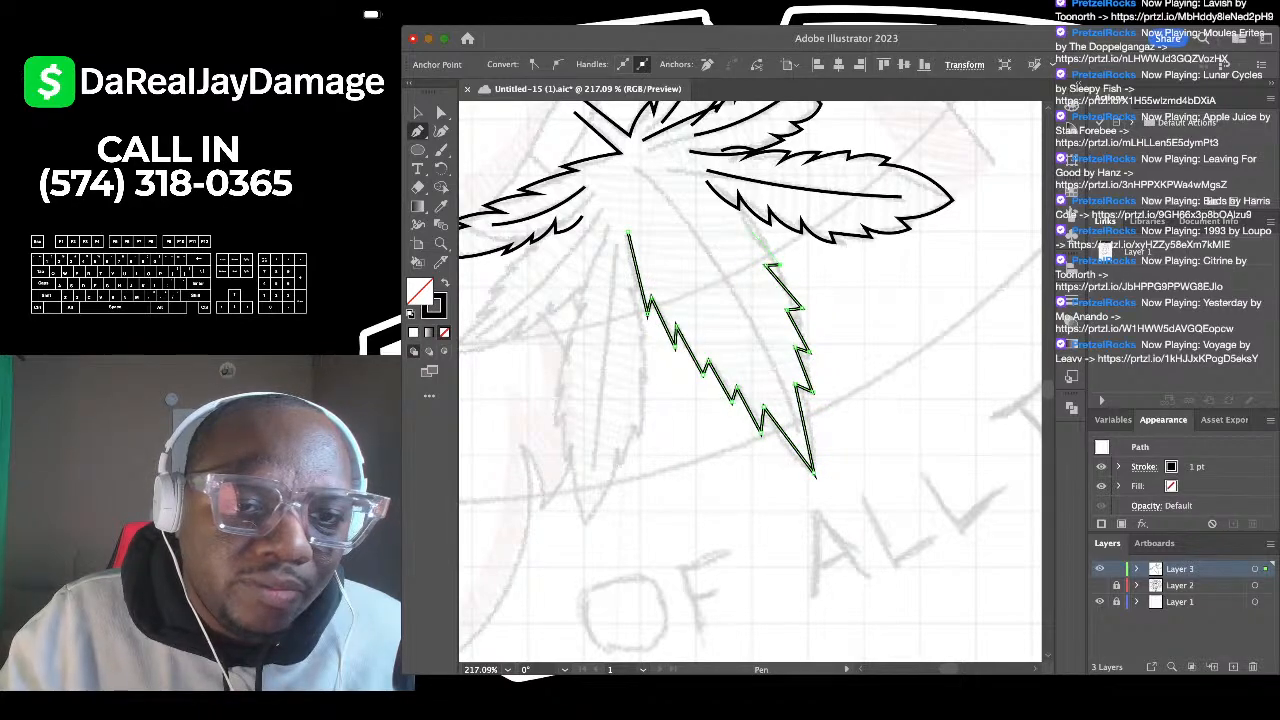
click(746, 228)
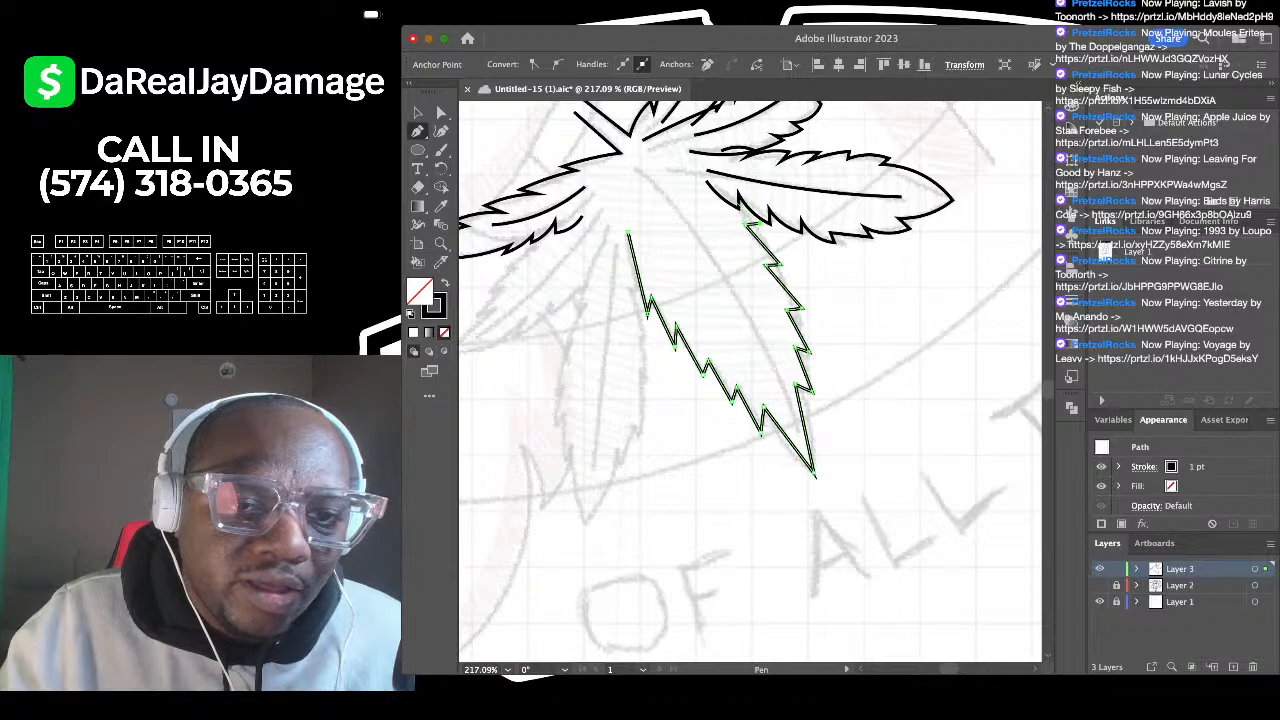
click(707, 181)
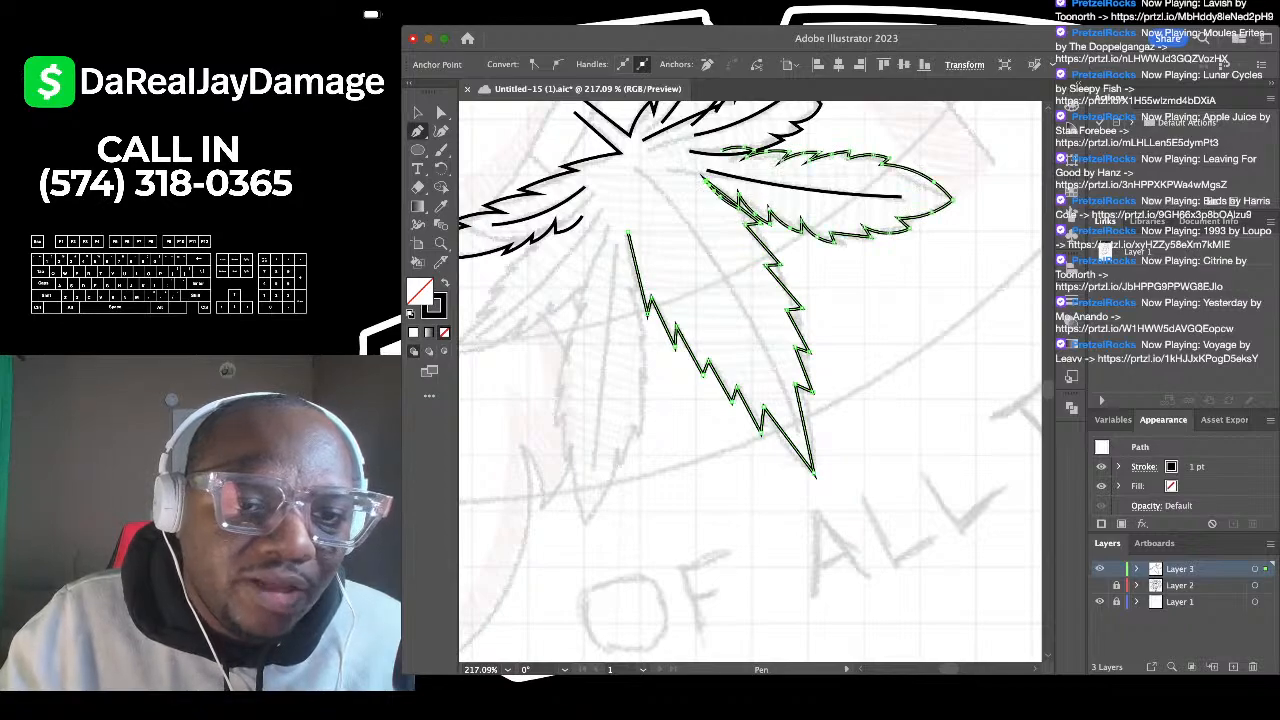
key(super+z)
scroll(640, 156, up, 2)
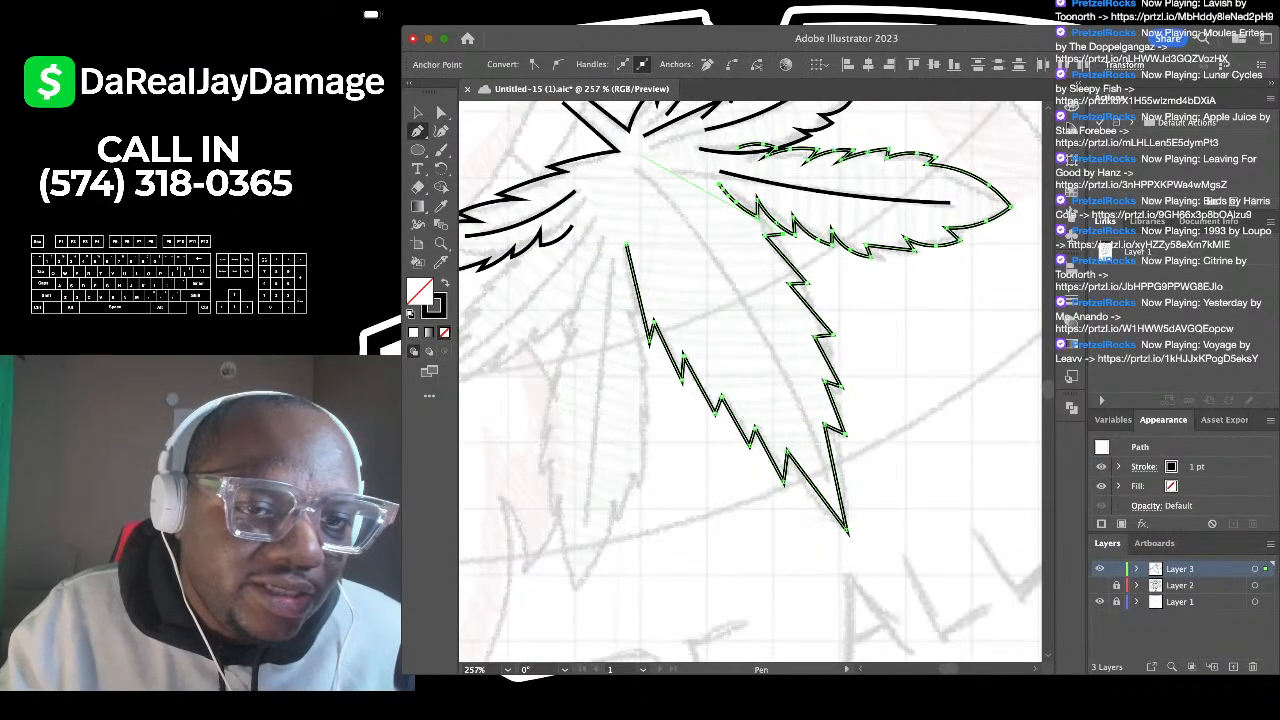
scroll(705, 200, up, 3)
click(766, 177)
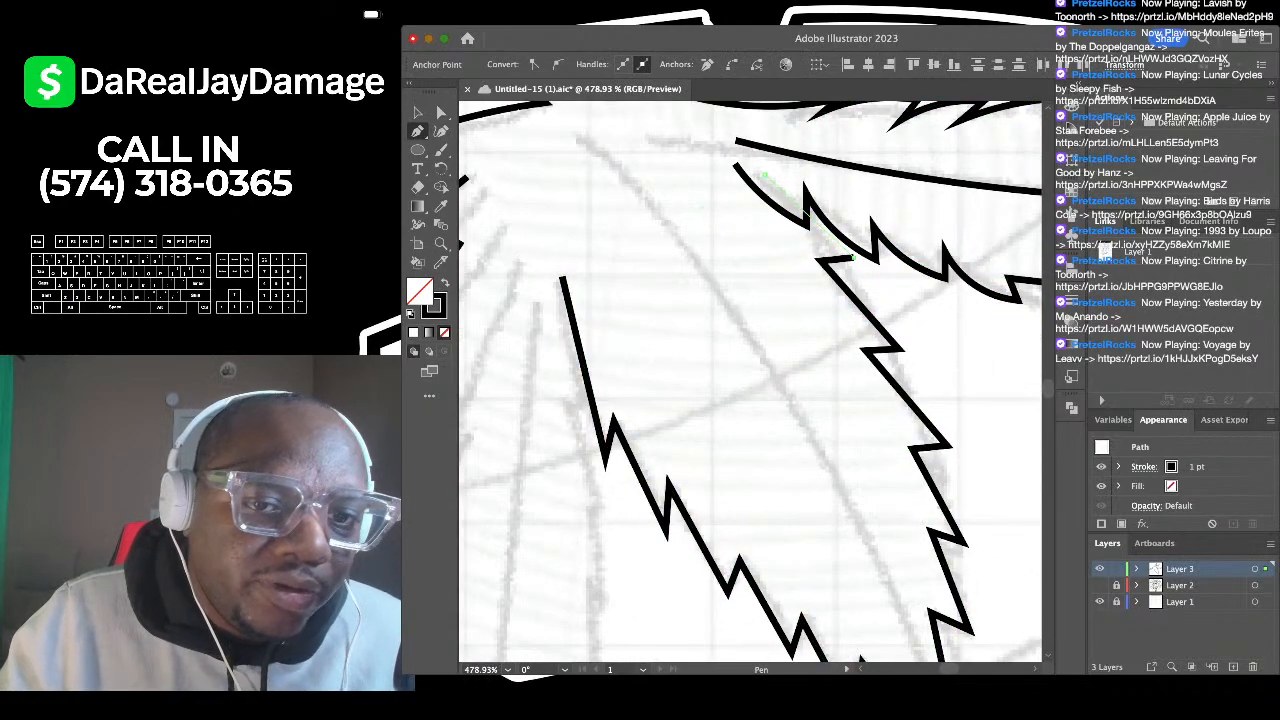
click(418, 113)
click(548, 178)
Step: Bend the two straight segments meeting at the lower-right leaflet's tip into outward curves with the Curvature tool
scroll(548, 178, down, 3)
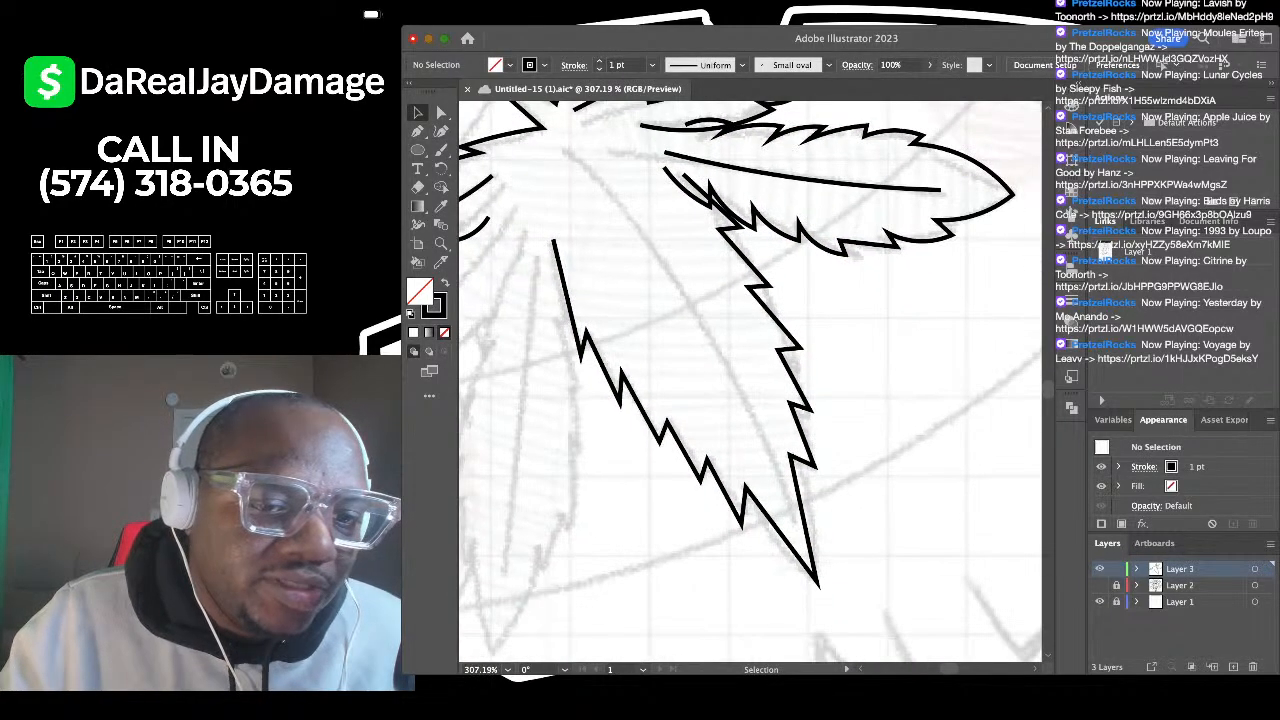
scroll(548, 178, down, 2)
key(shift+grave)
scroll(670, 320, down, 4)
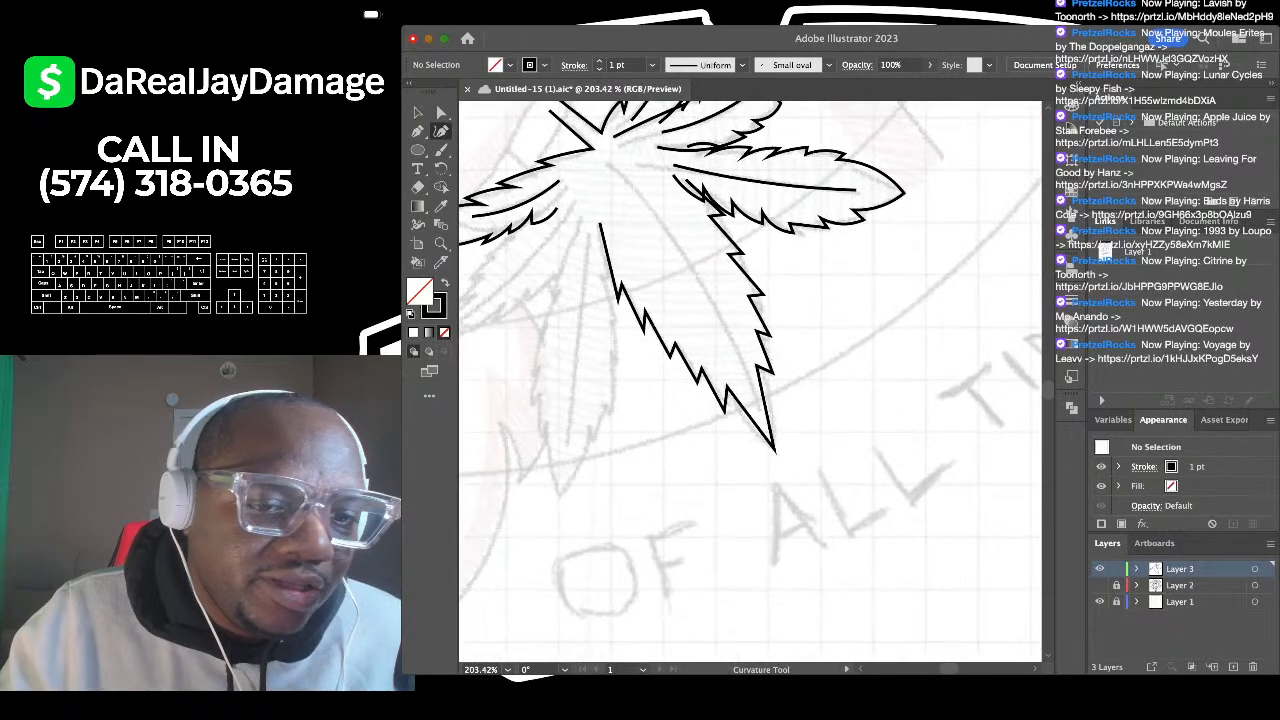
scroll(735, 570, up, 4)
scroll(746, 374, up, 4)
click(771, 337)
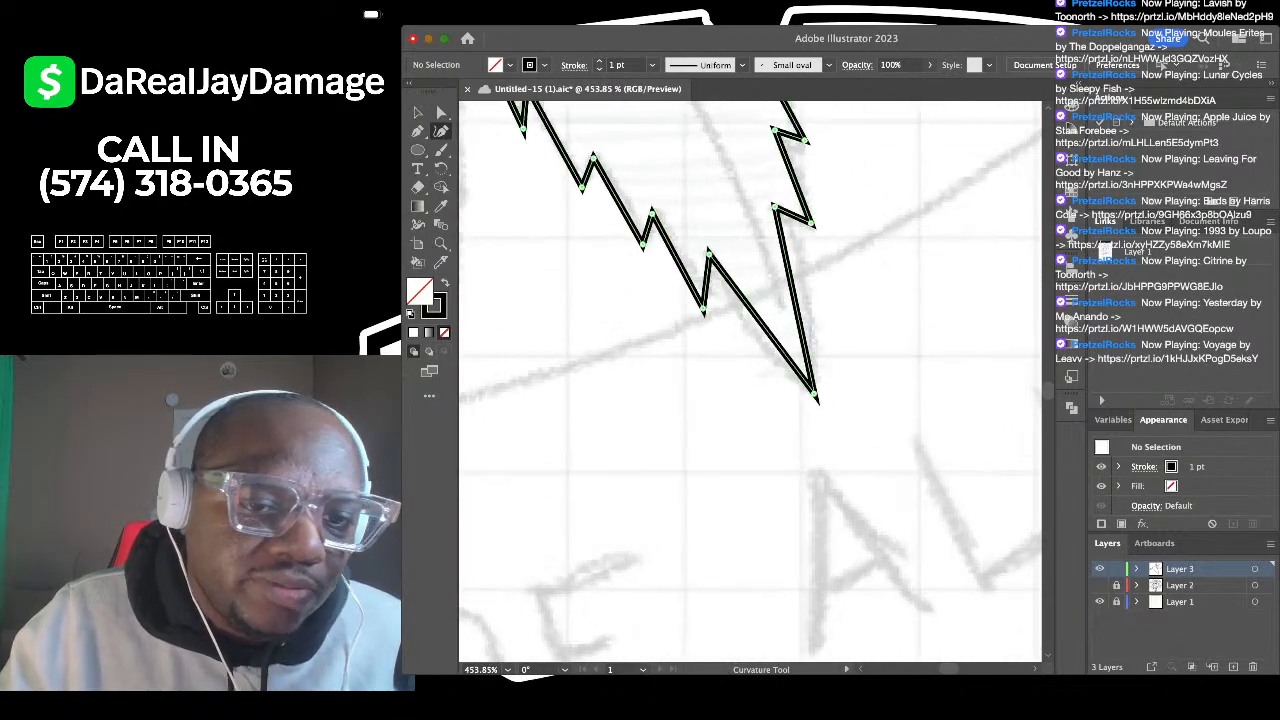
drag(773, 340, 815, 328)
scroll(815, 328, left, 4)
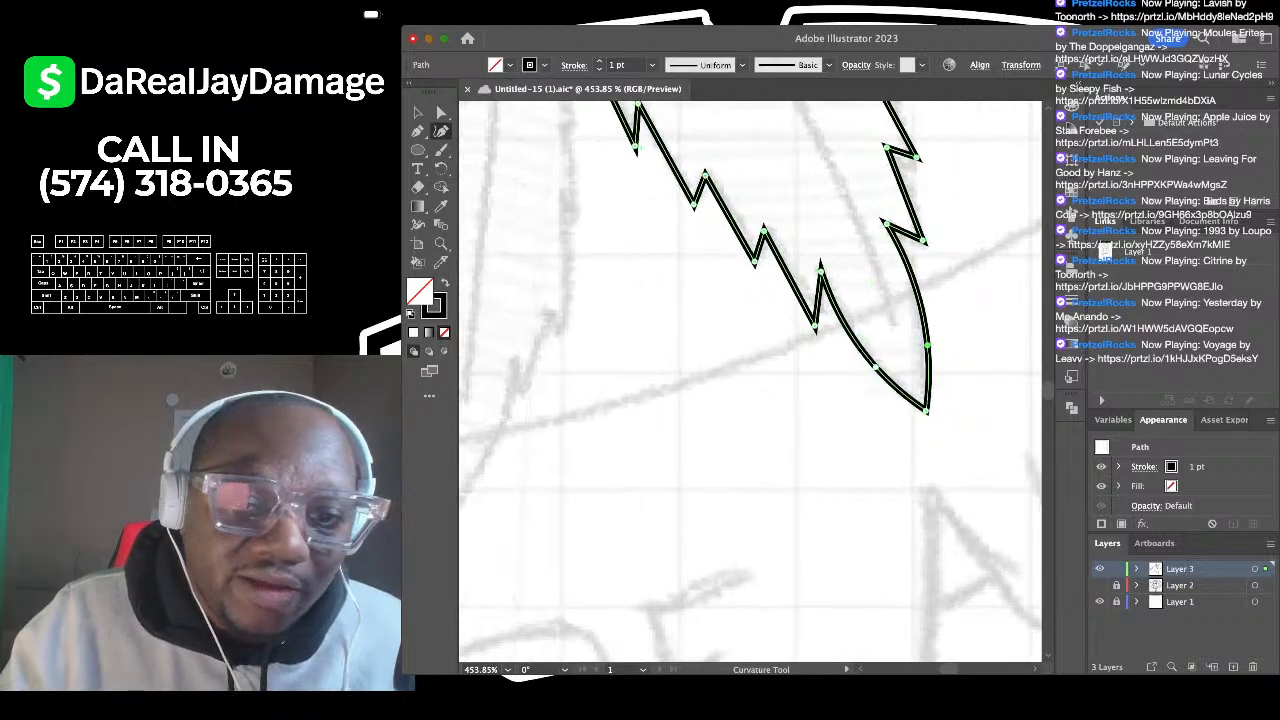
Step: Curve the straight segments between the teeth along the lower-right leaflet's left edge, up to its base
scroll(750, 380, up, 3)
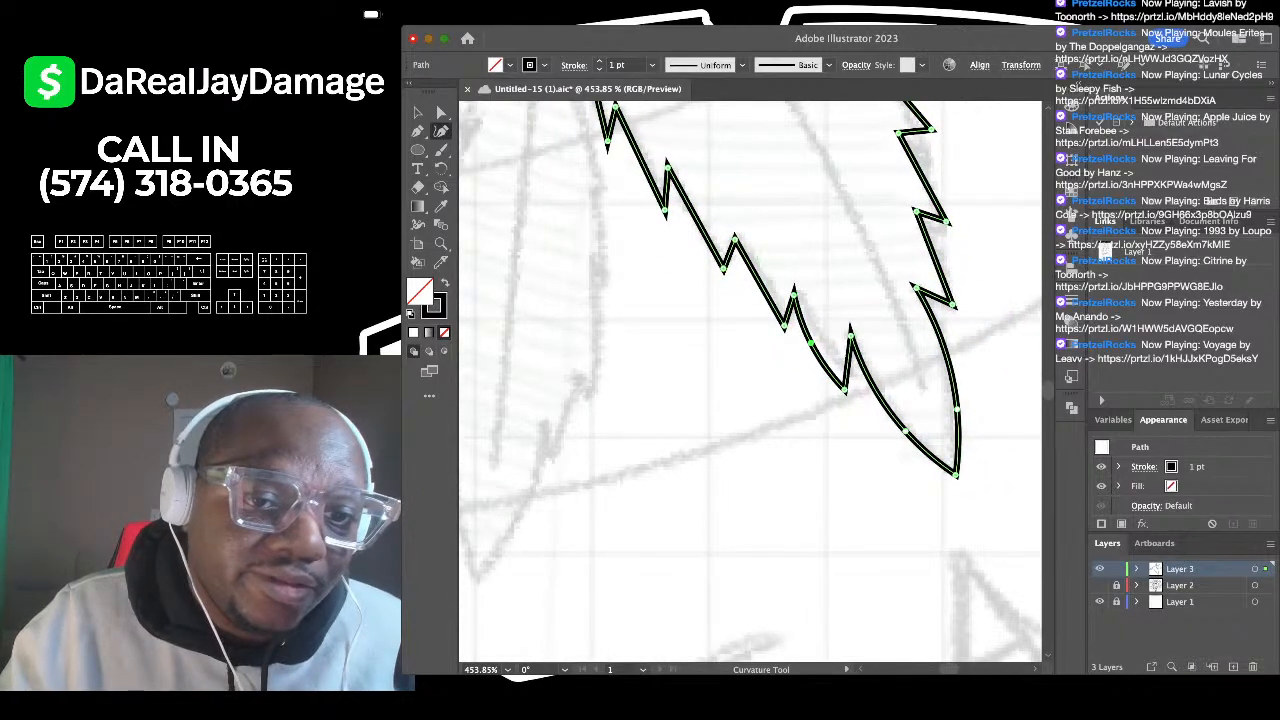
scroll(750, 380, up, 2)
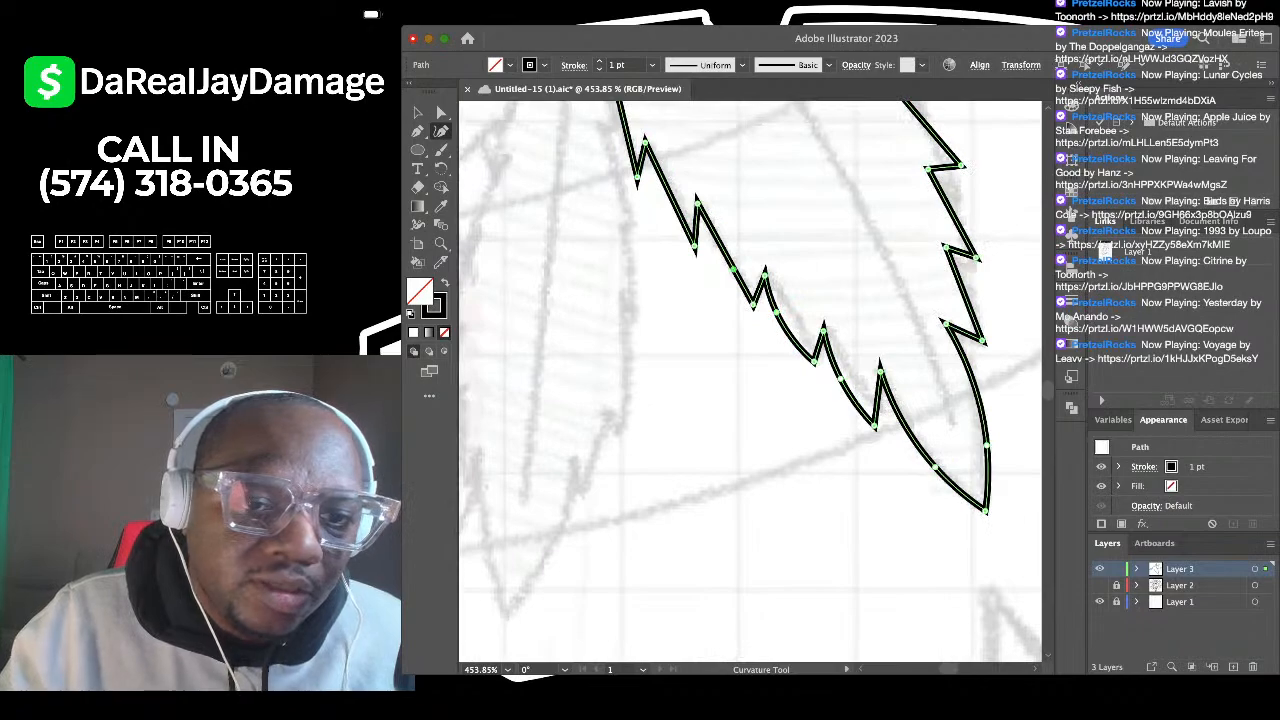
scroll(730, 250, up, 3)
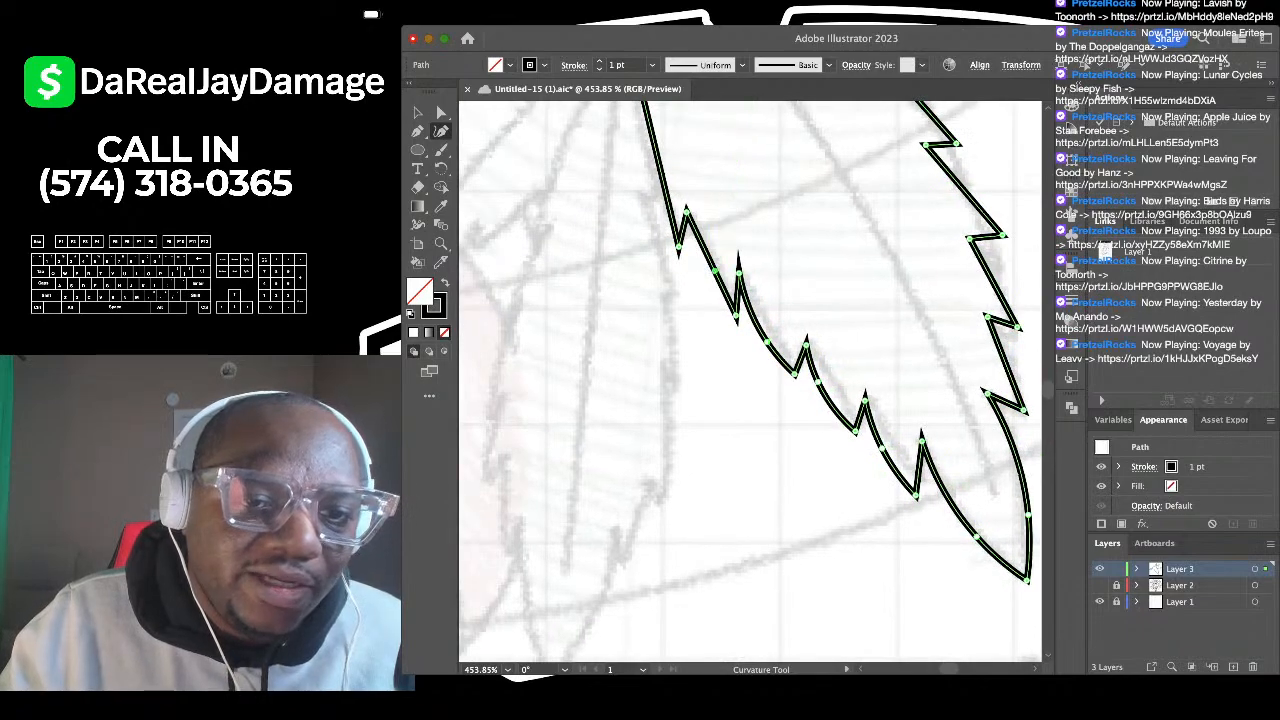
drag(715, 270, 713, 272)
scroll(724, 273, down, 3)
scroll(724, 273, up, 2)
scroll(722, 275, up, 2)
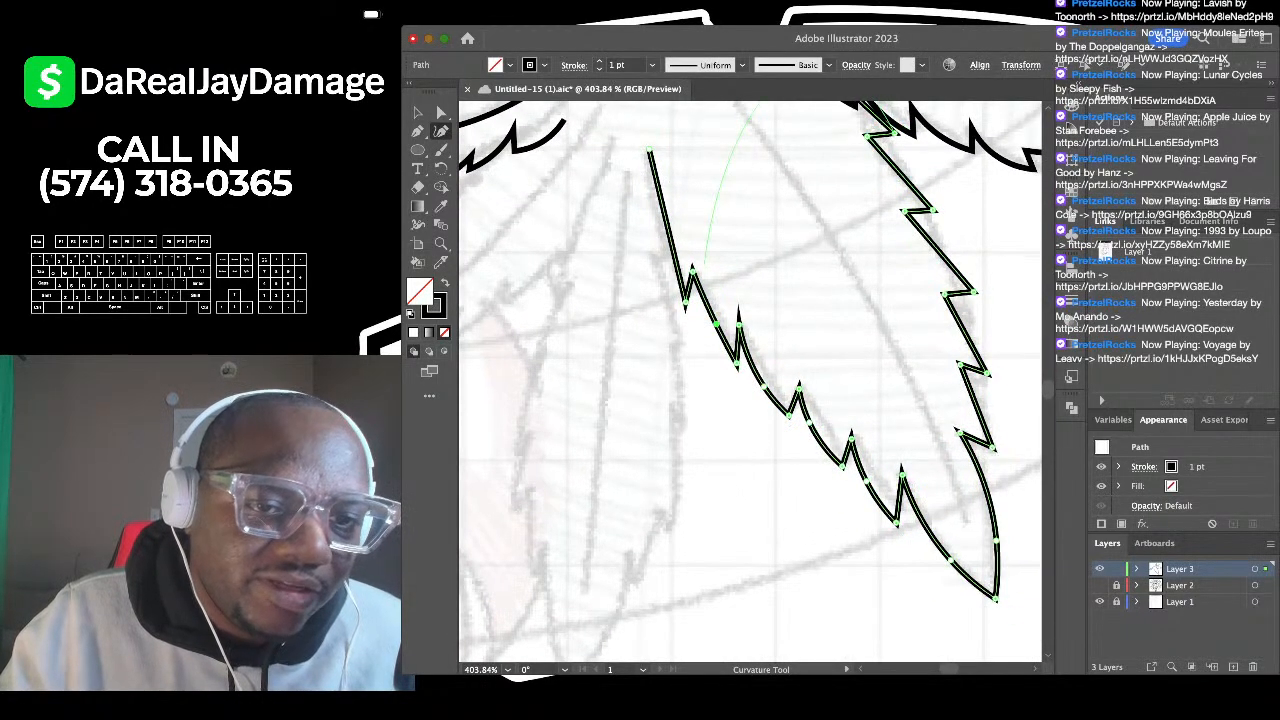
scroll(660, 225, down, 3)
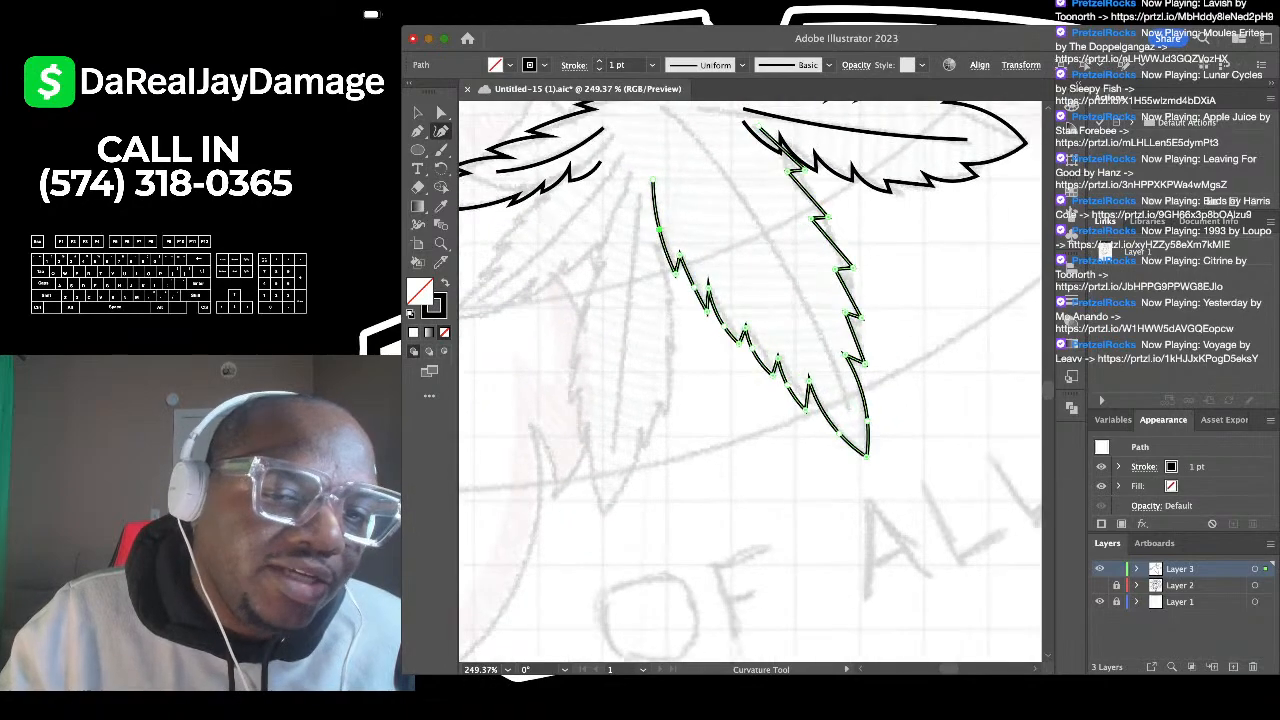
Step: Curve the straight segments between the teeth along the lower-right leaflet's right edge, and deselect the path
scroll(860, 215, up, 5)
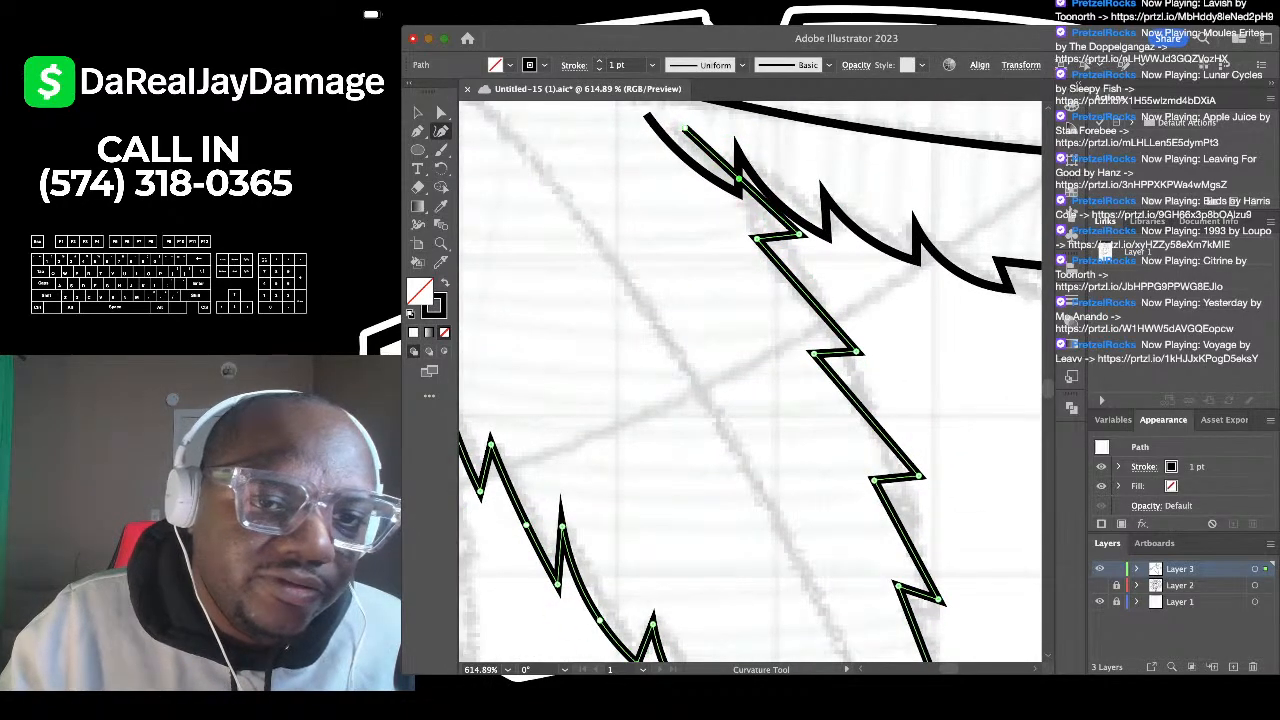
scroll(750, 380, down, 1)
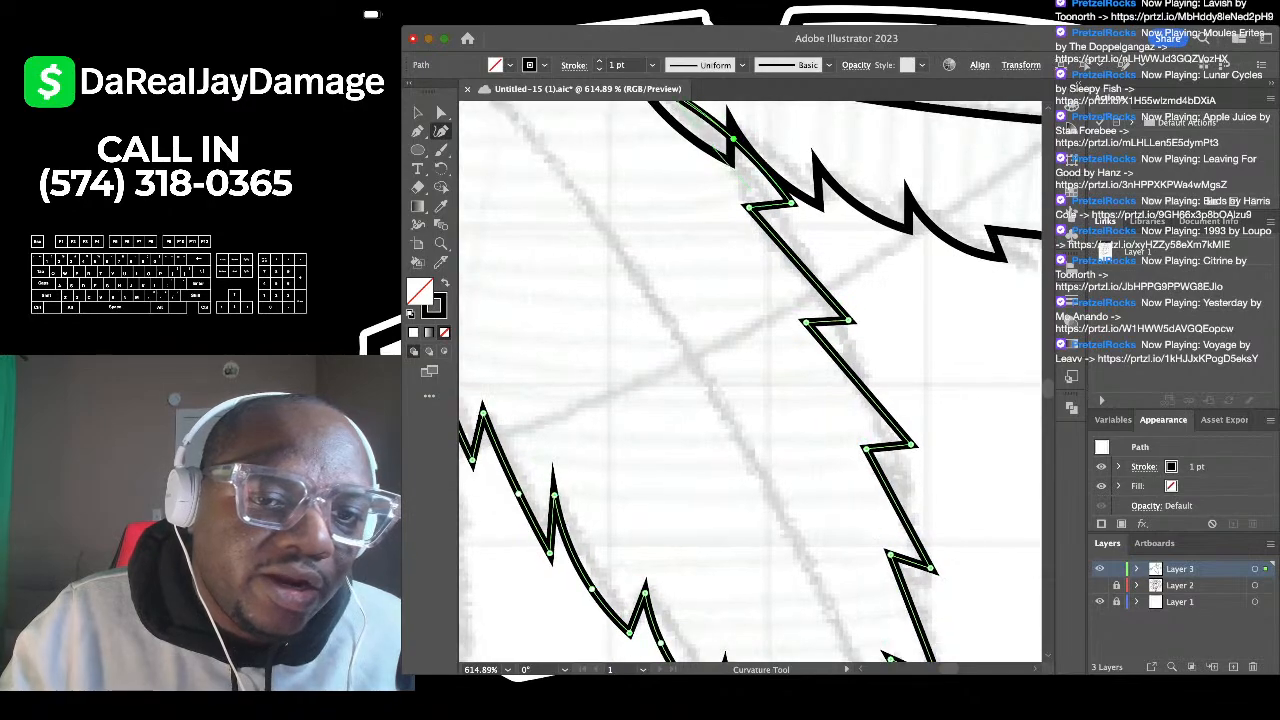
drag(794, 257, 804, 252)
scroll(806, 256, down, 3)
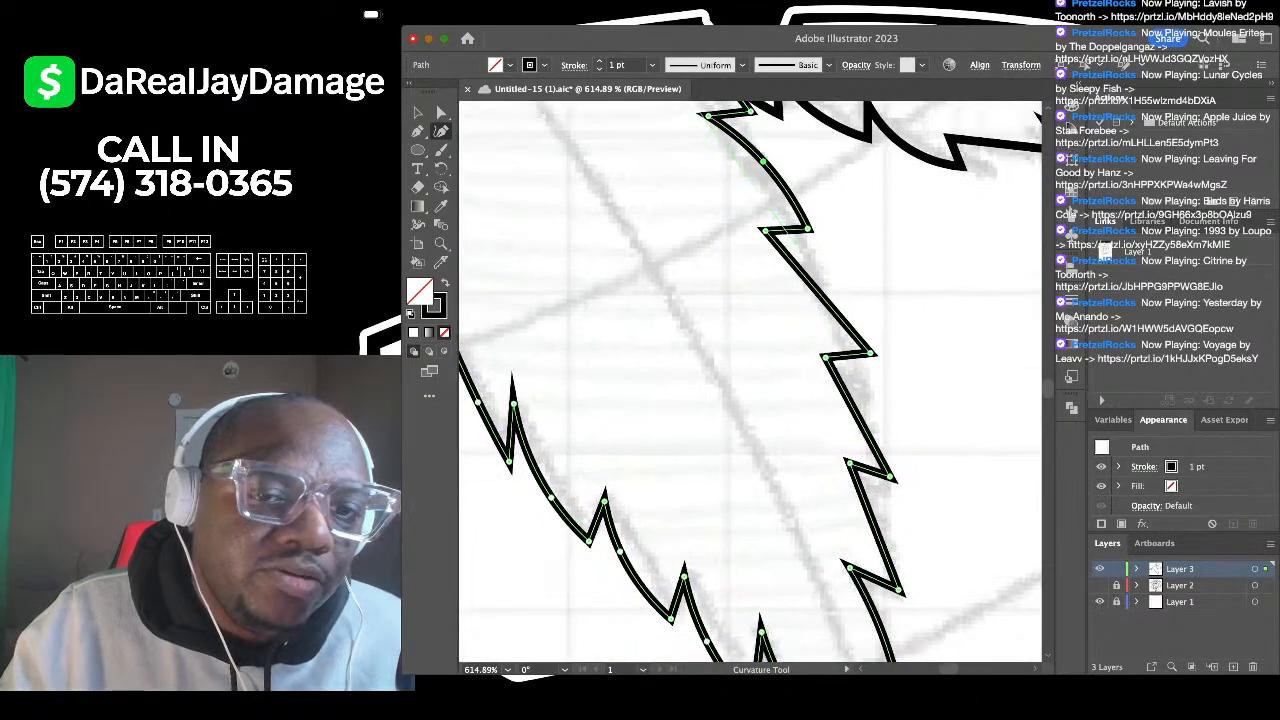
click(832, 307)
scroll(750, 380, down, 3)
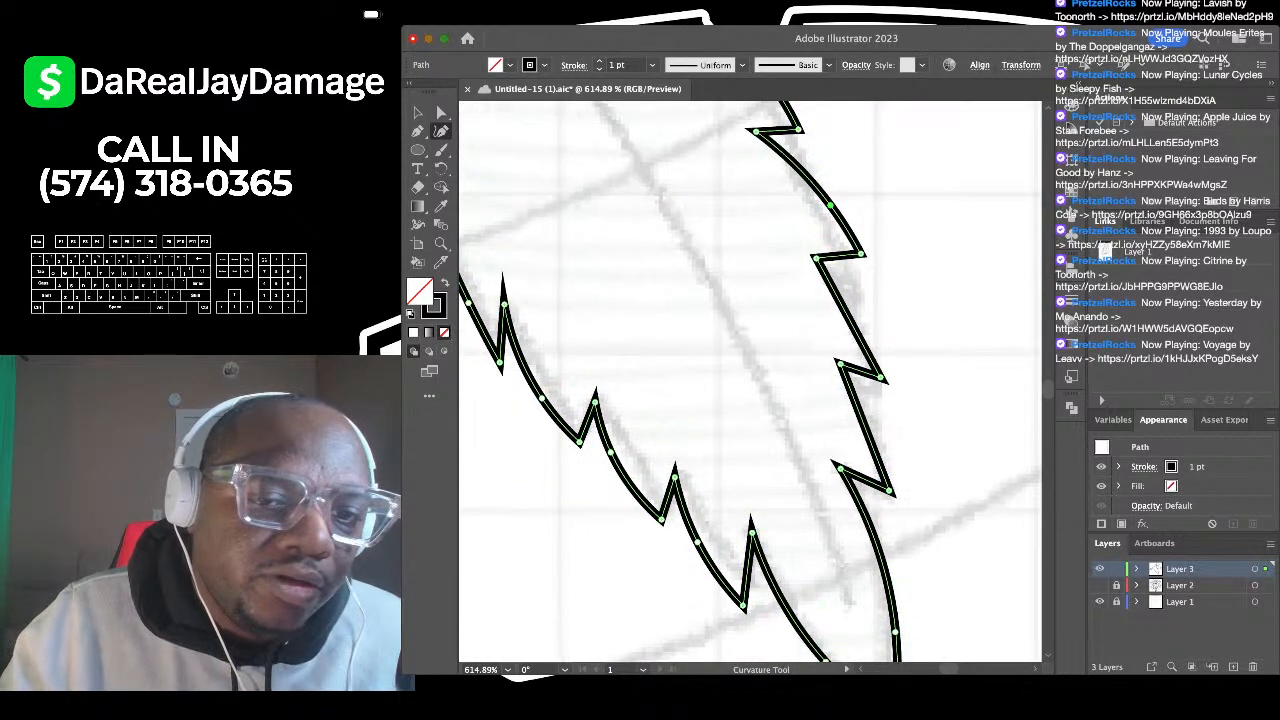
drag(854, 331, 865, 325)
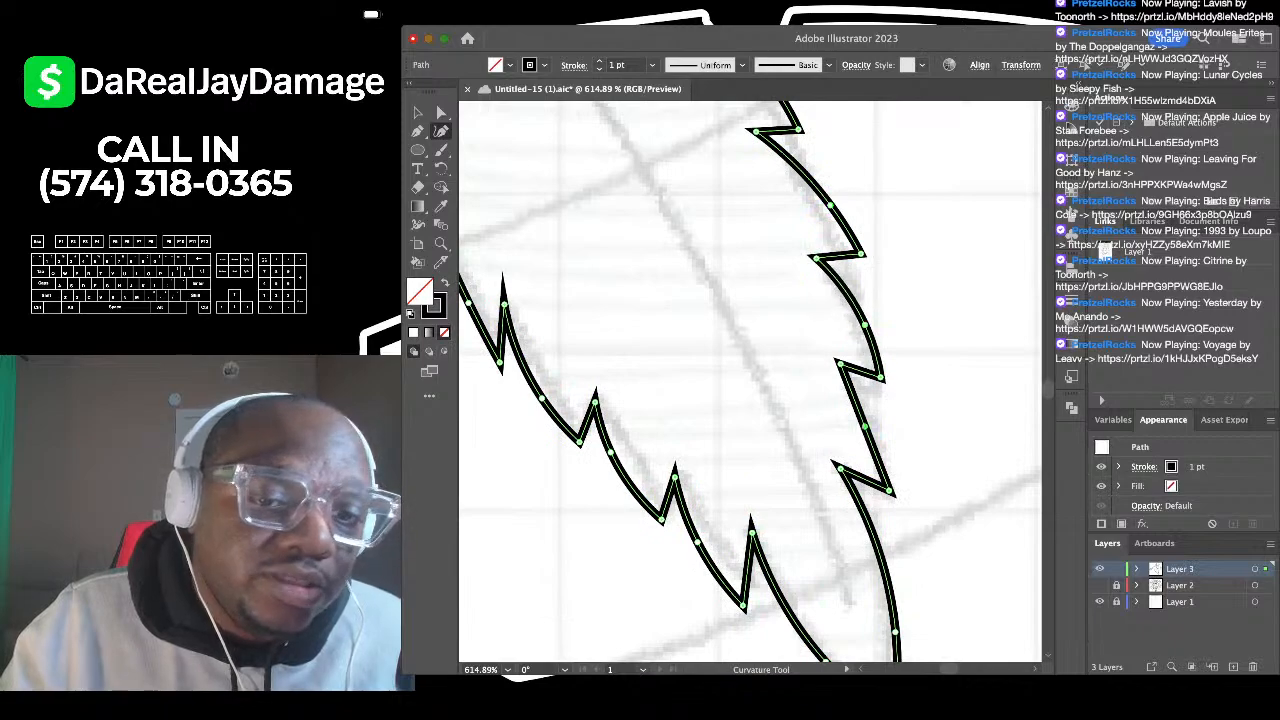
drag(865, 427, 876, 422)
scroll(868, 416, down, 5)
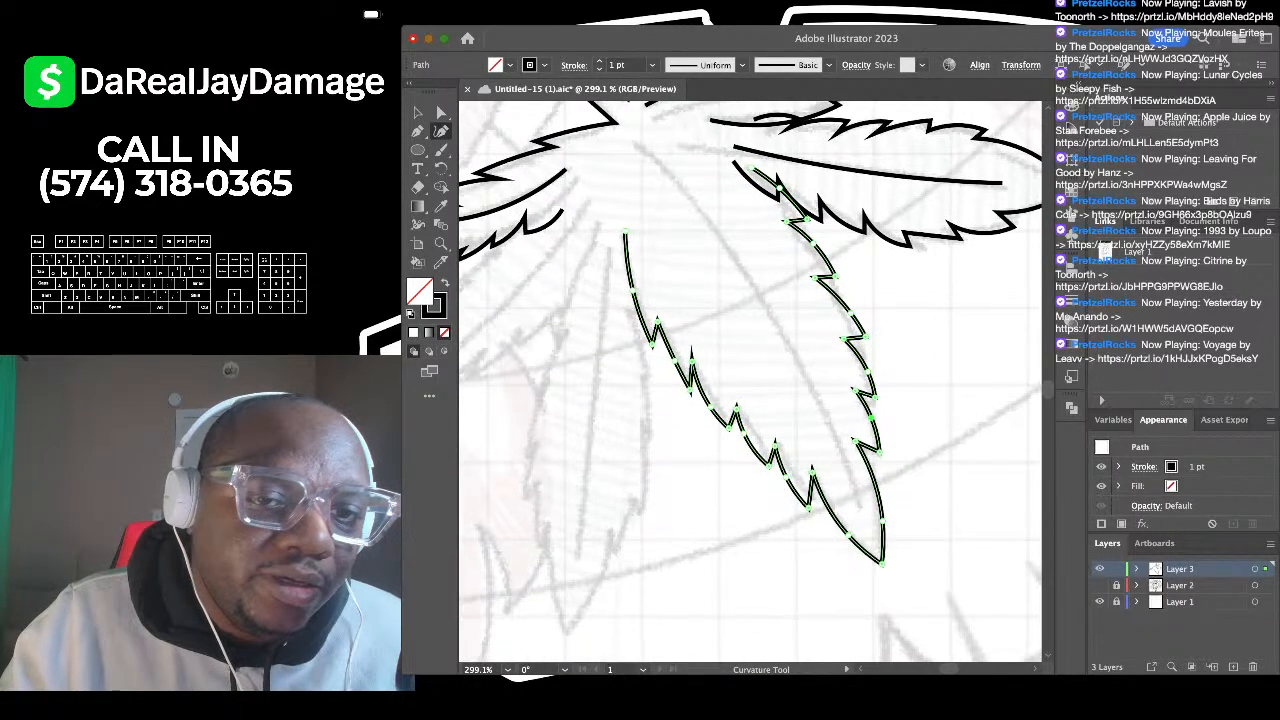
scroll(868, 416, down, 1)
key(v)
key(super+shift+a)
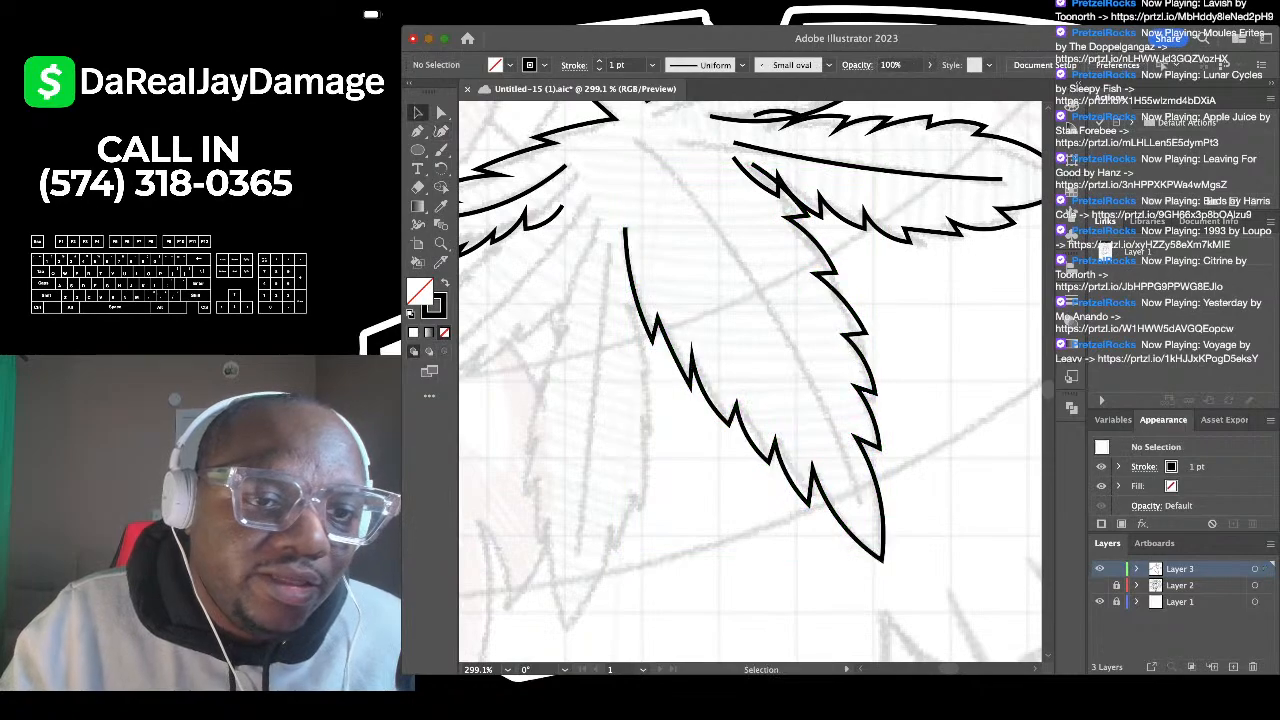
Step: Draw the lower-right leaflet's midrib from near the leaf center toward its tip with the Curvature tool, and deselect it
key(shift+grave)
scroll(750, 381, down, 2)
scroll(750, 381, down, 3)
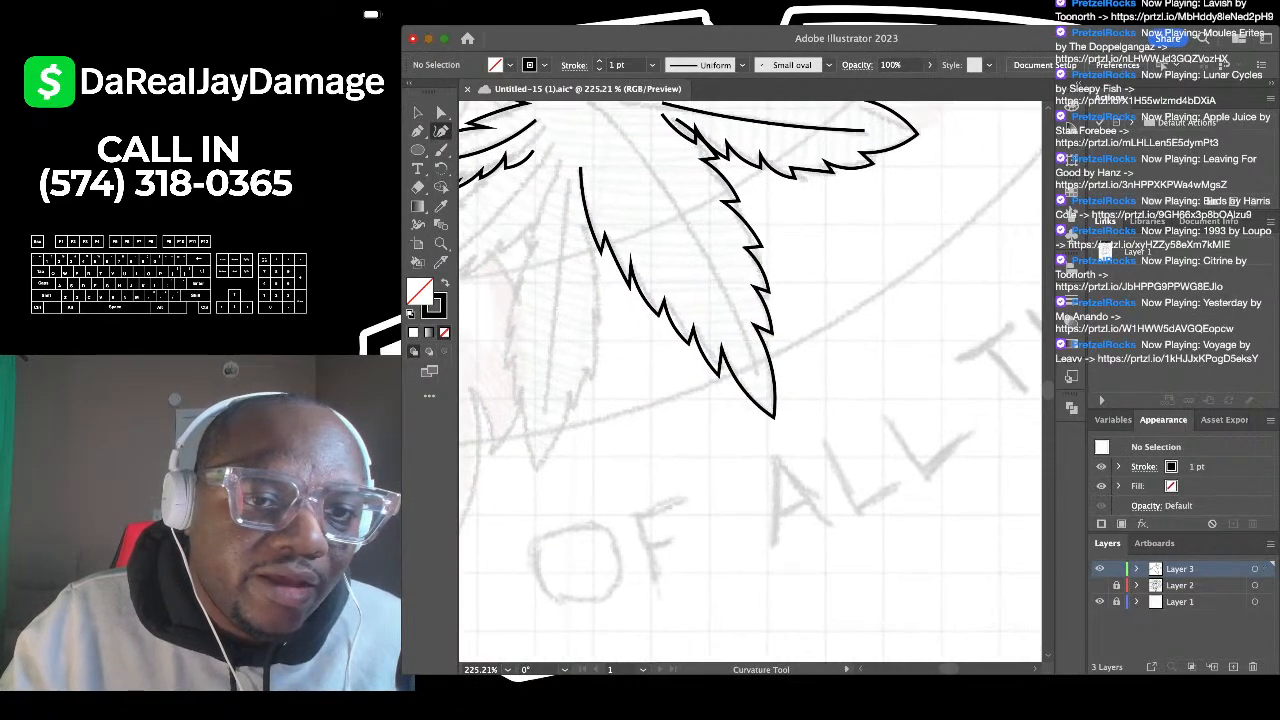
click(620, 133)
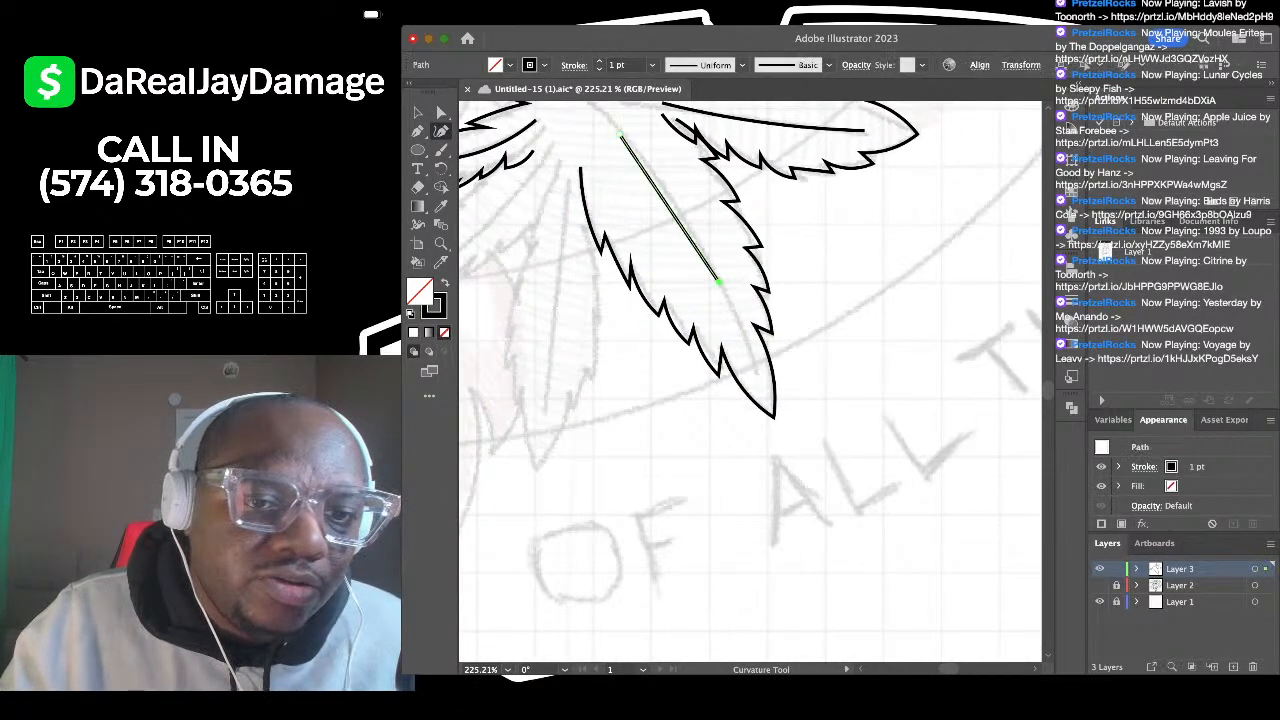
click(718, 283)
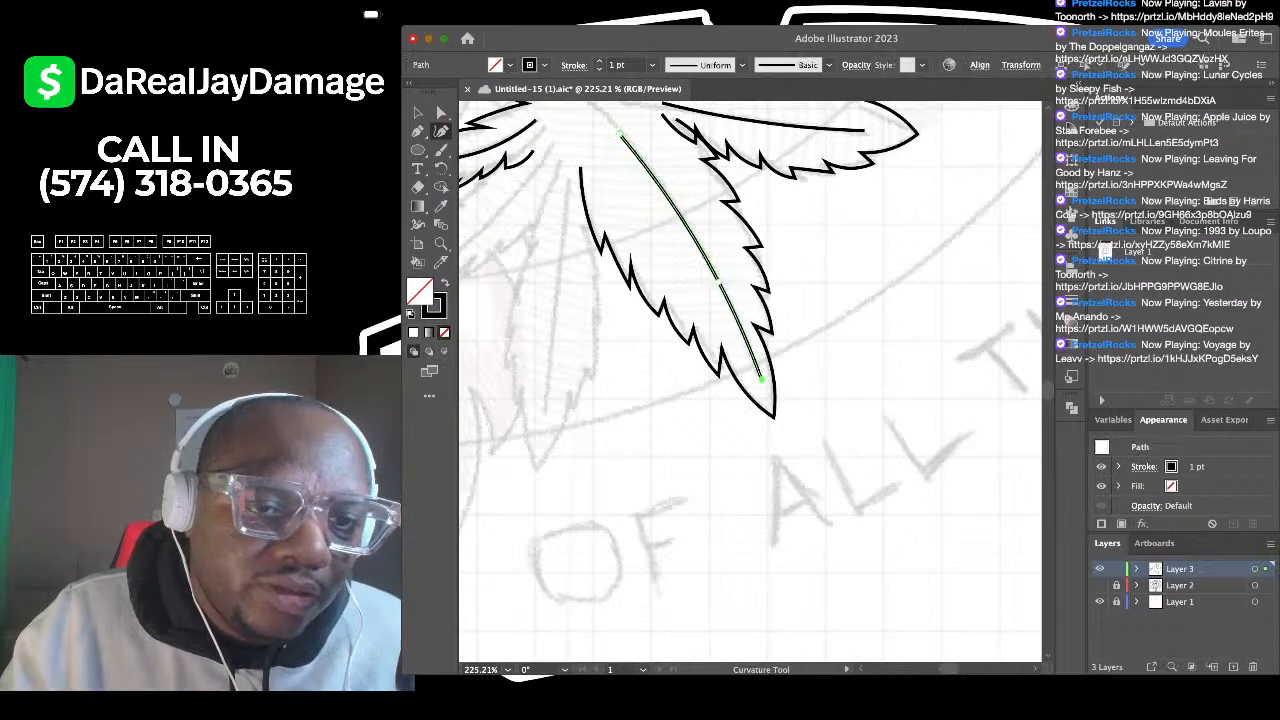
scroll(762, 380, up, 2)
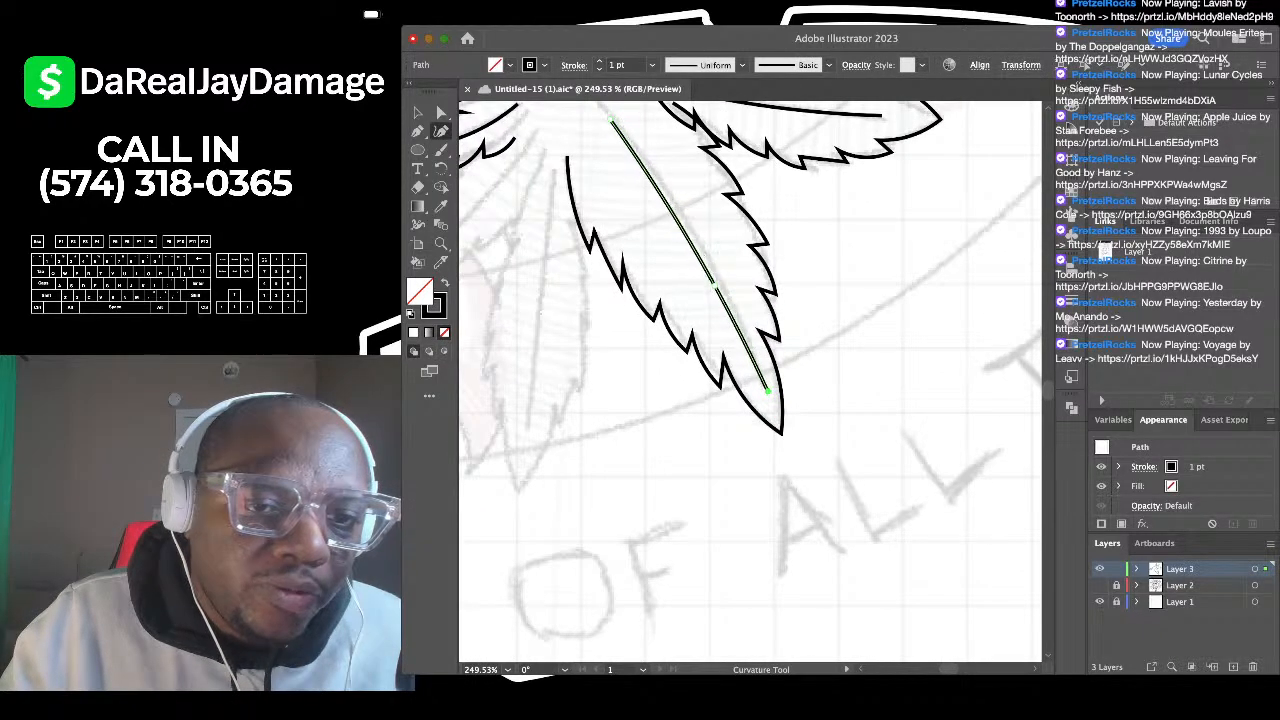
scroll(768, 390, down, 3)
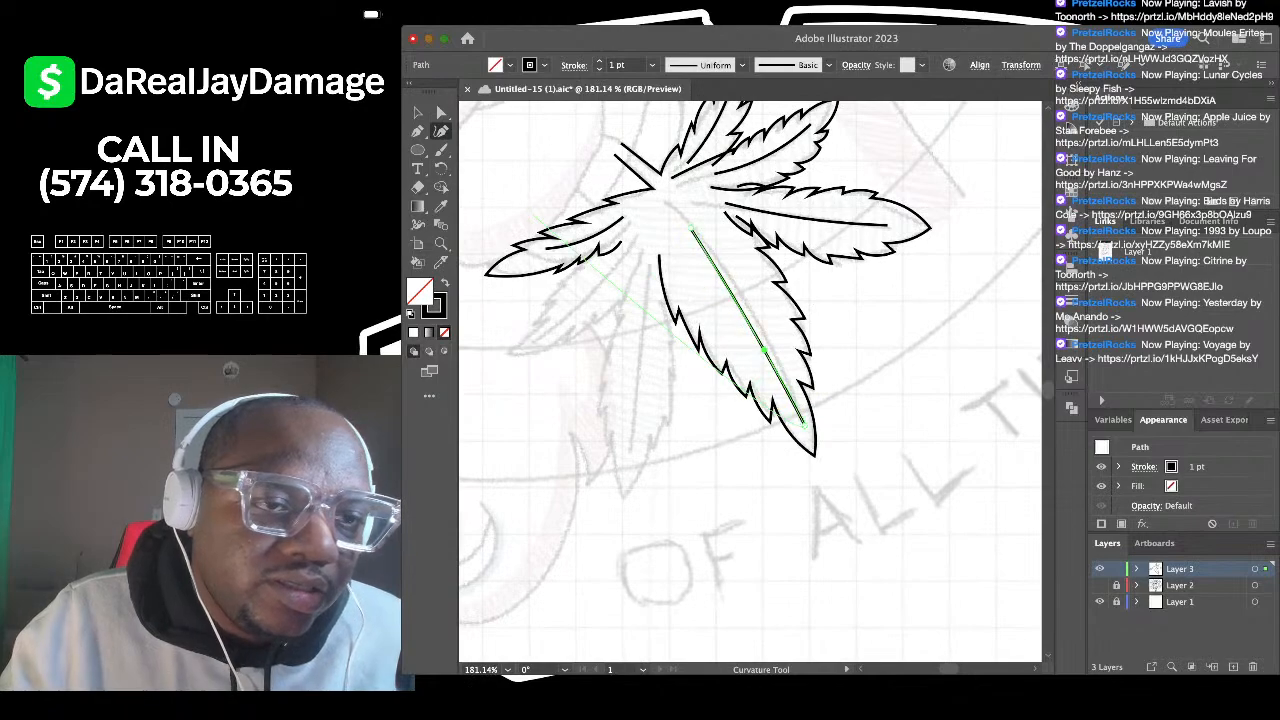
click(418, 113)
click(568, 340)
Step: Trace the right serrated edge of the downward-pointing leaflet with the Pen tool, from its base to the tip
scroll(750, 380, down, 3)
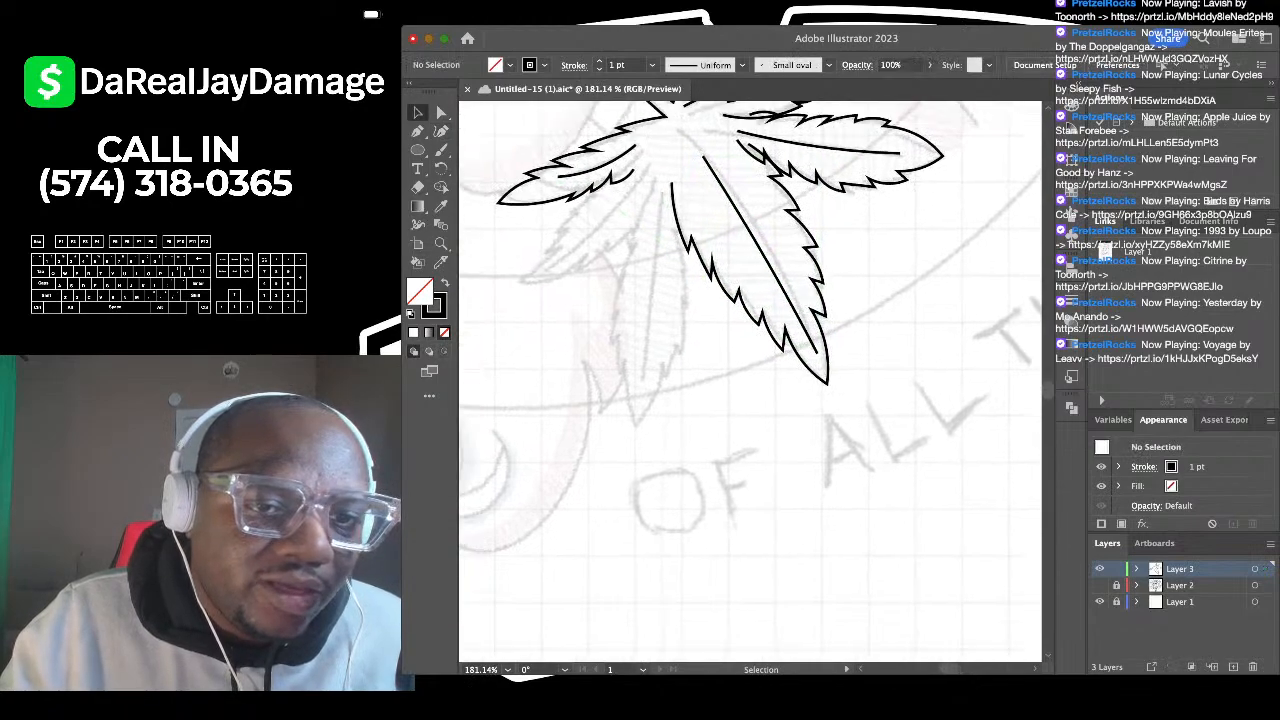
key(p)
scroll(609, 270, up, 3)
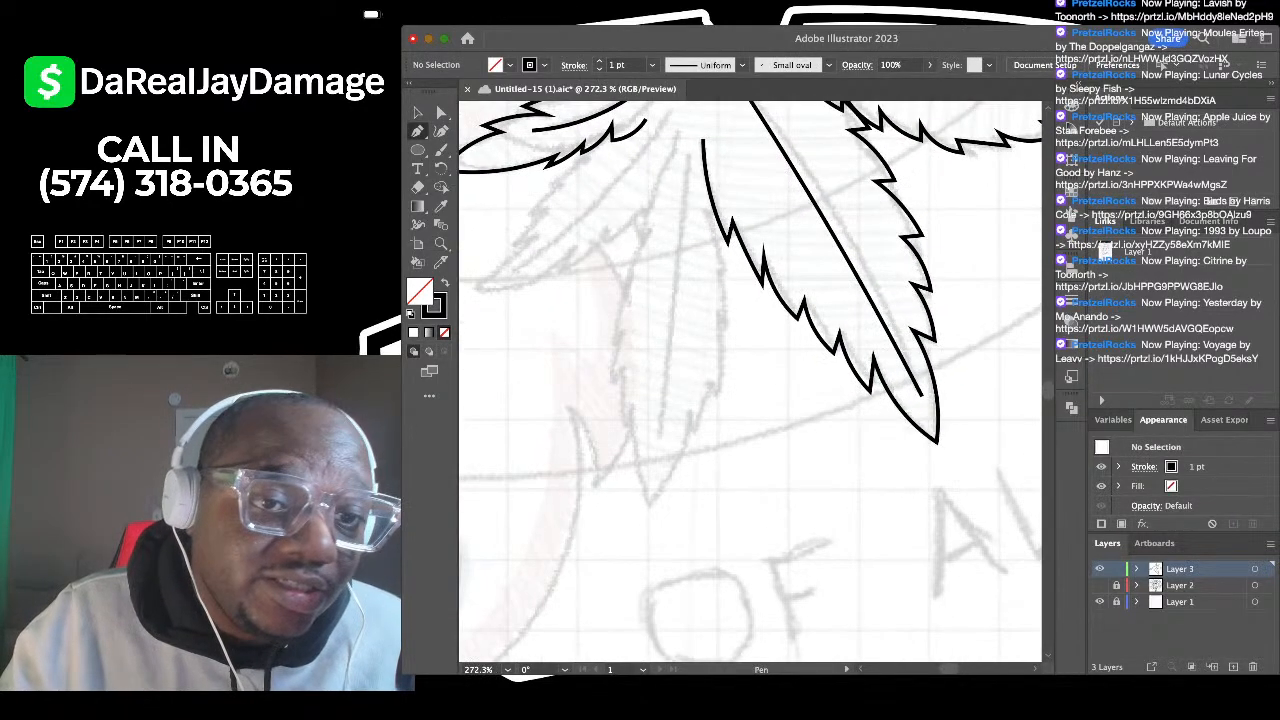
click(712, 184)
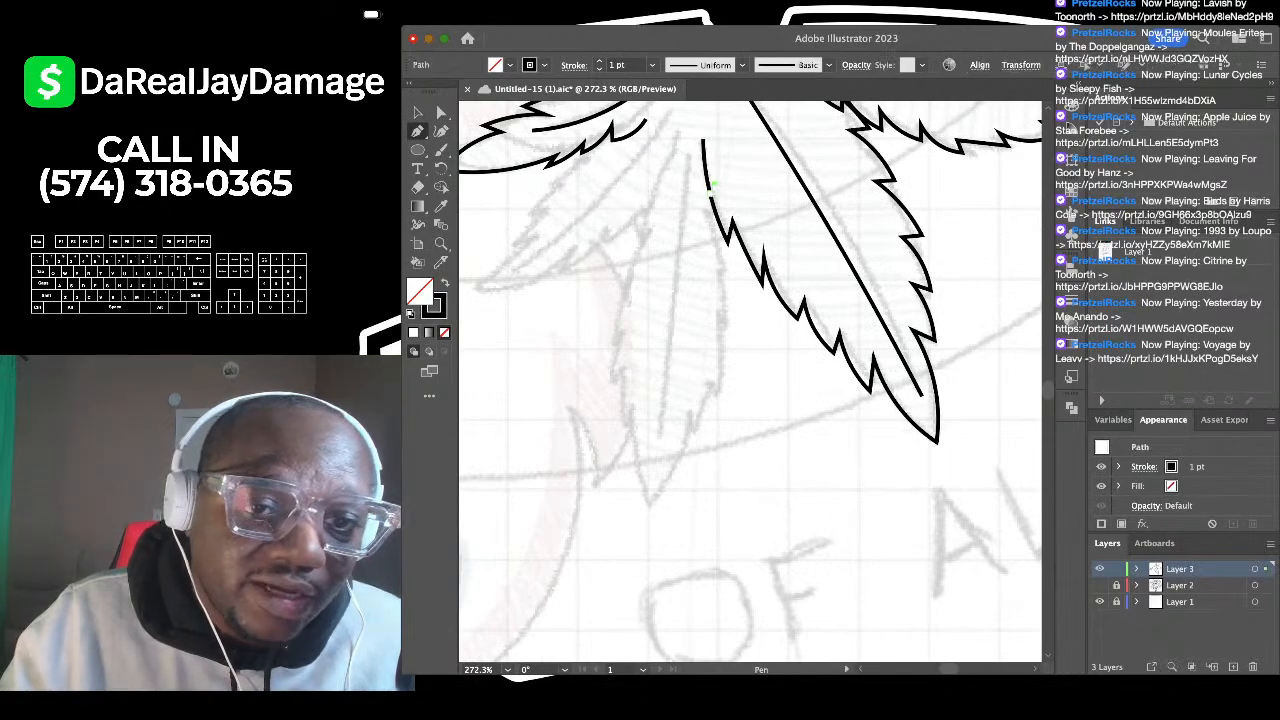
click(717, 228)
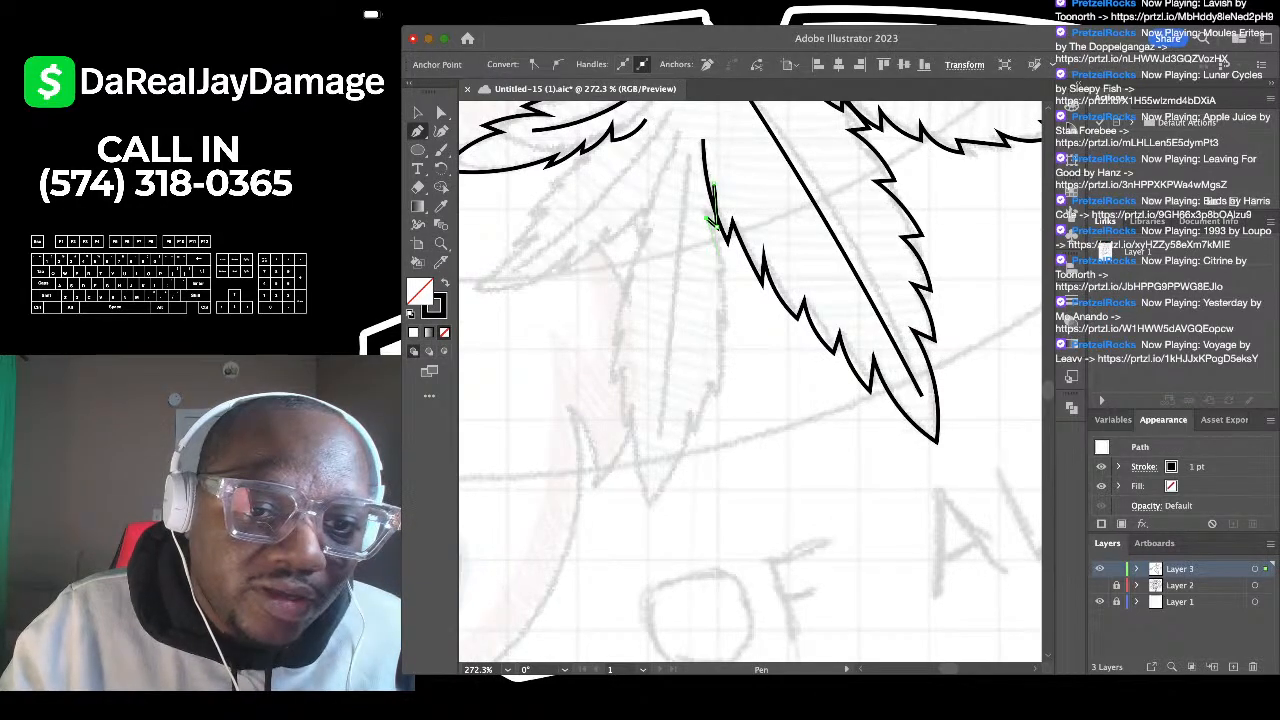
click(728, 280)
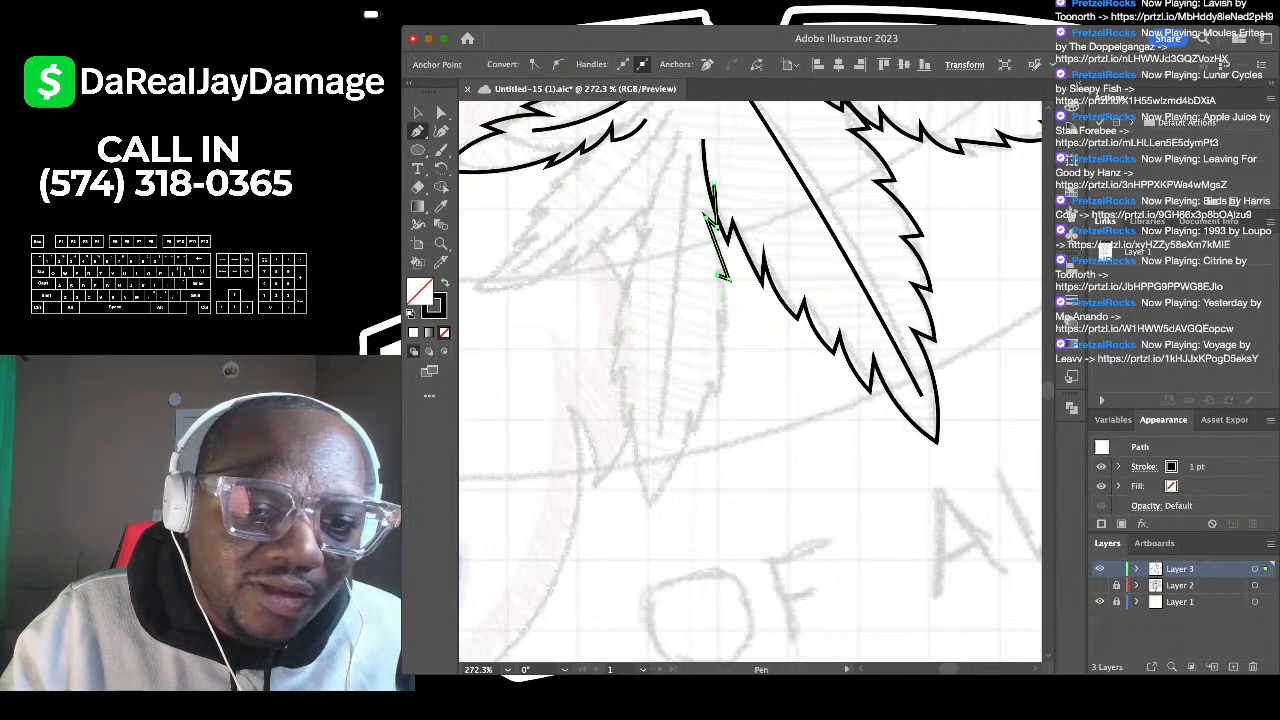
click(730, 334)
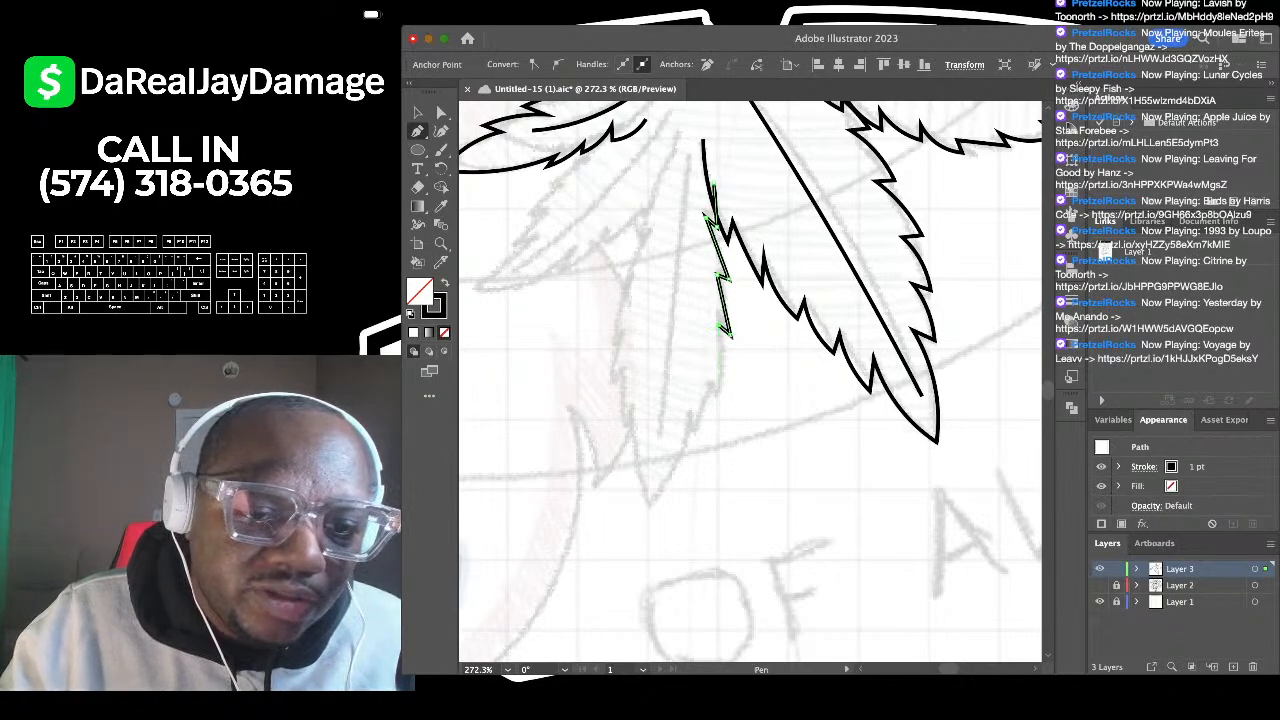
click(718, 400)
click(698, 440)
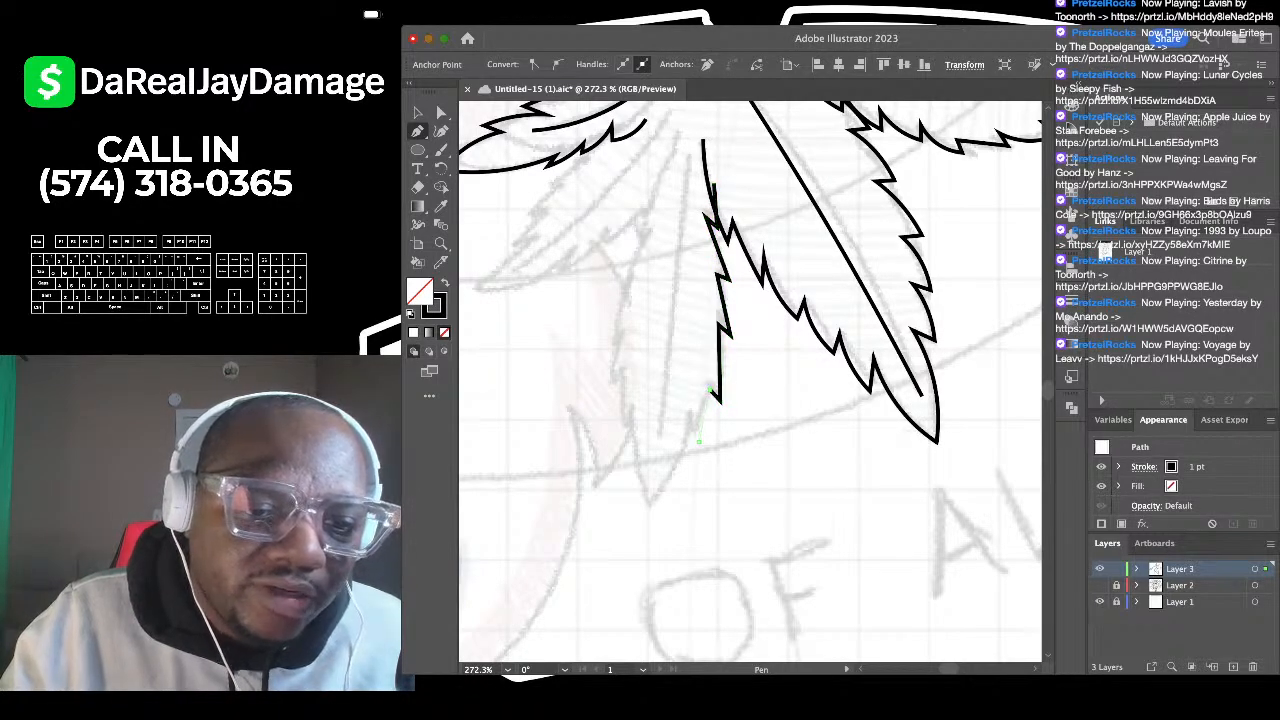
click(648, 505)
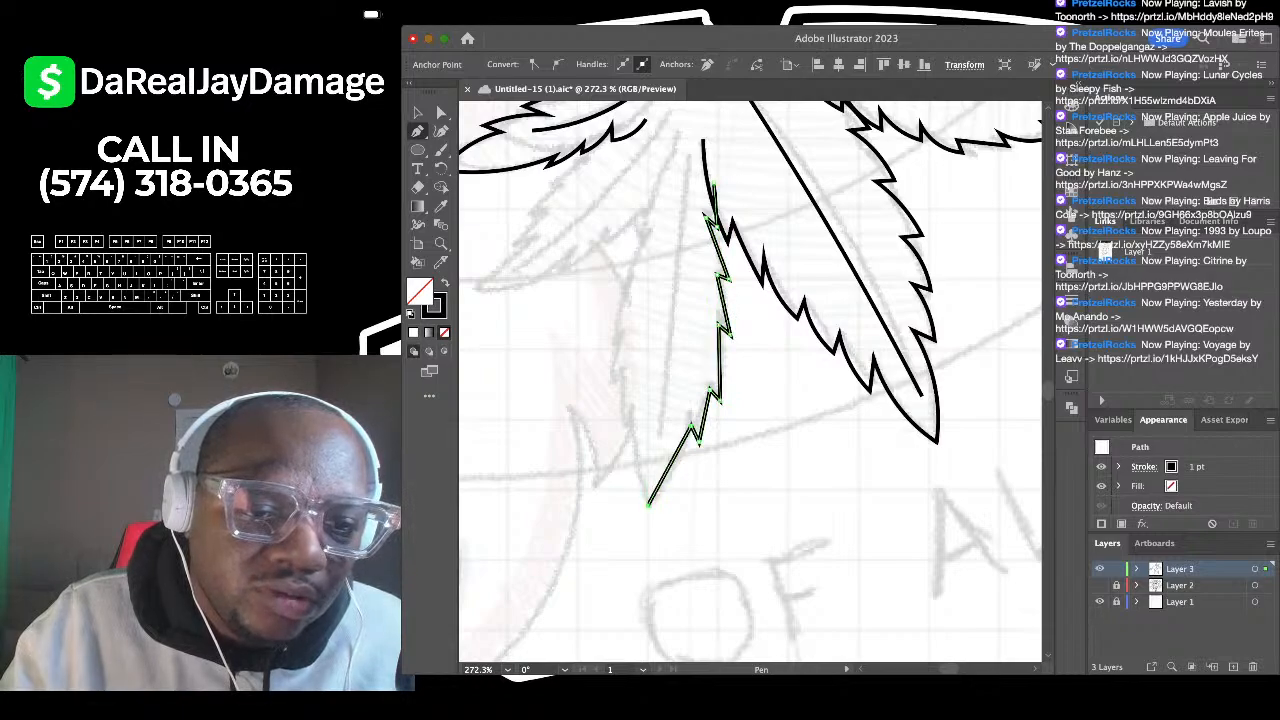
Step: Continue the path up the downward-pointing leaflet's left serrated edge, from the tip to its base
click(633, 406)
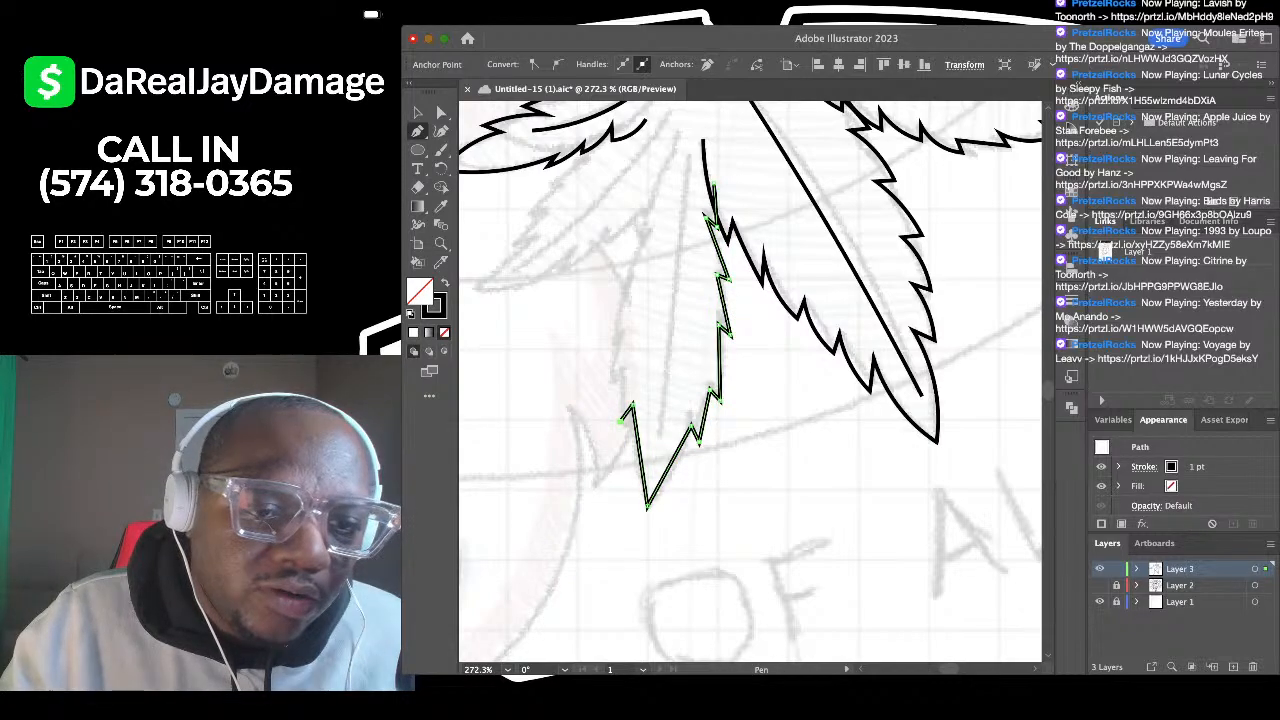
click(624, 372)
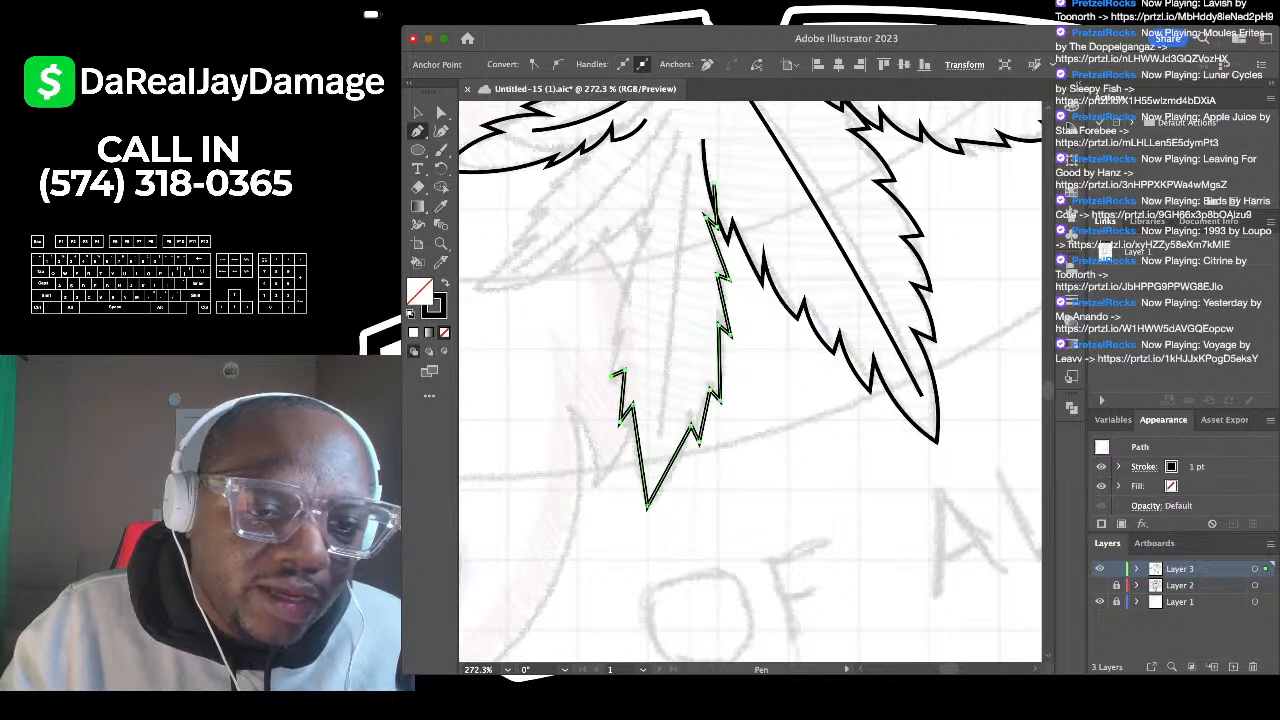
click(624, 322)
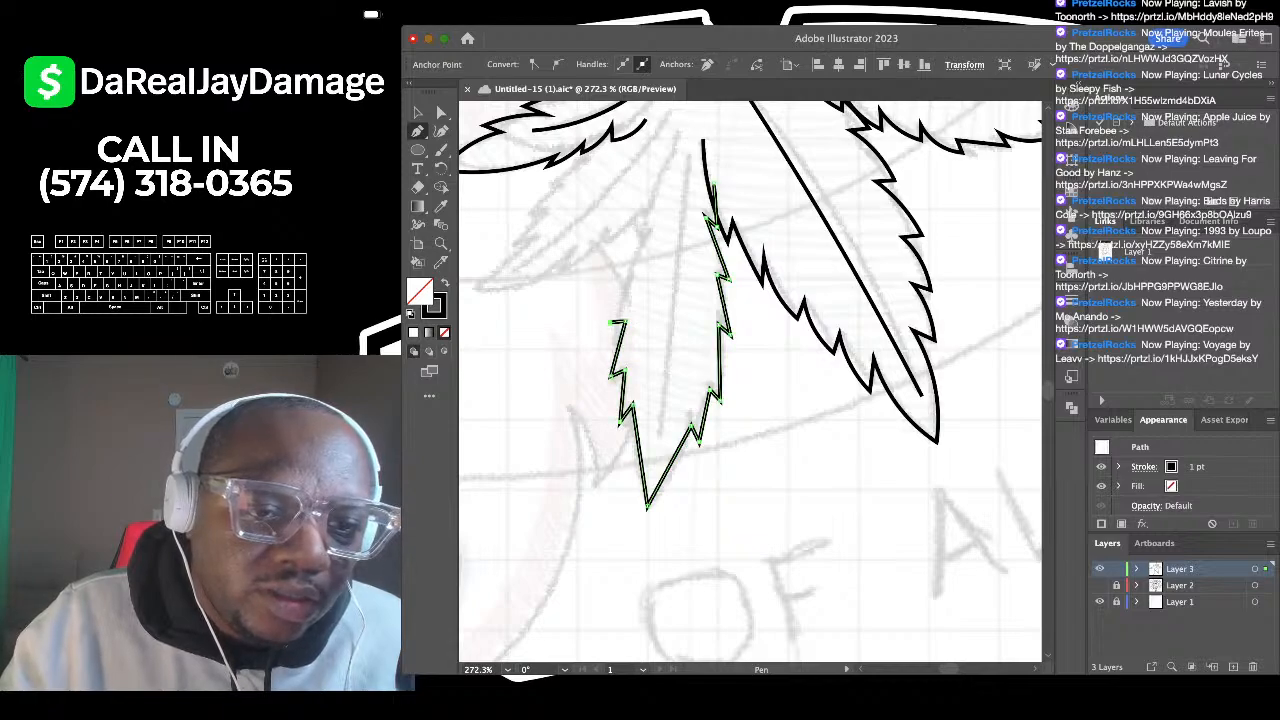
click(627, 274)
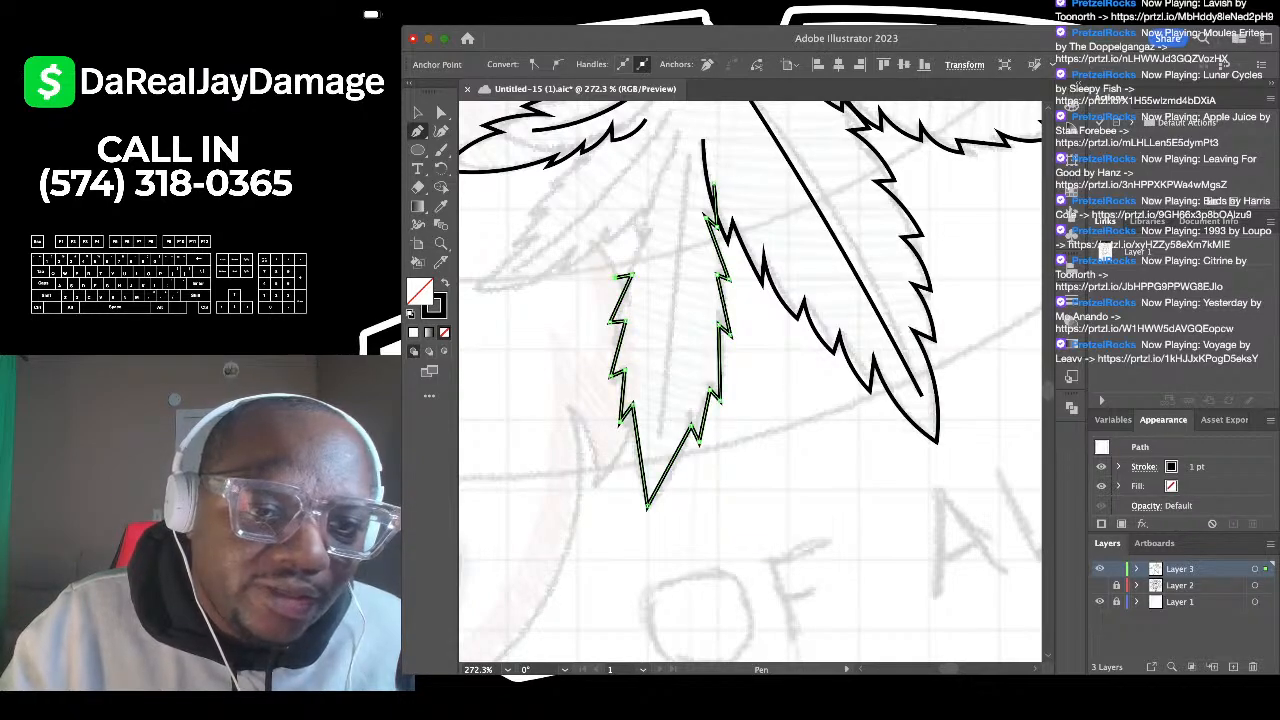
click(648, 224)
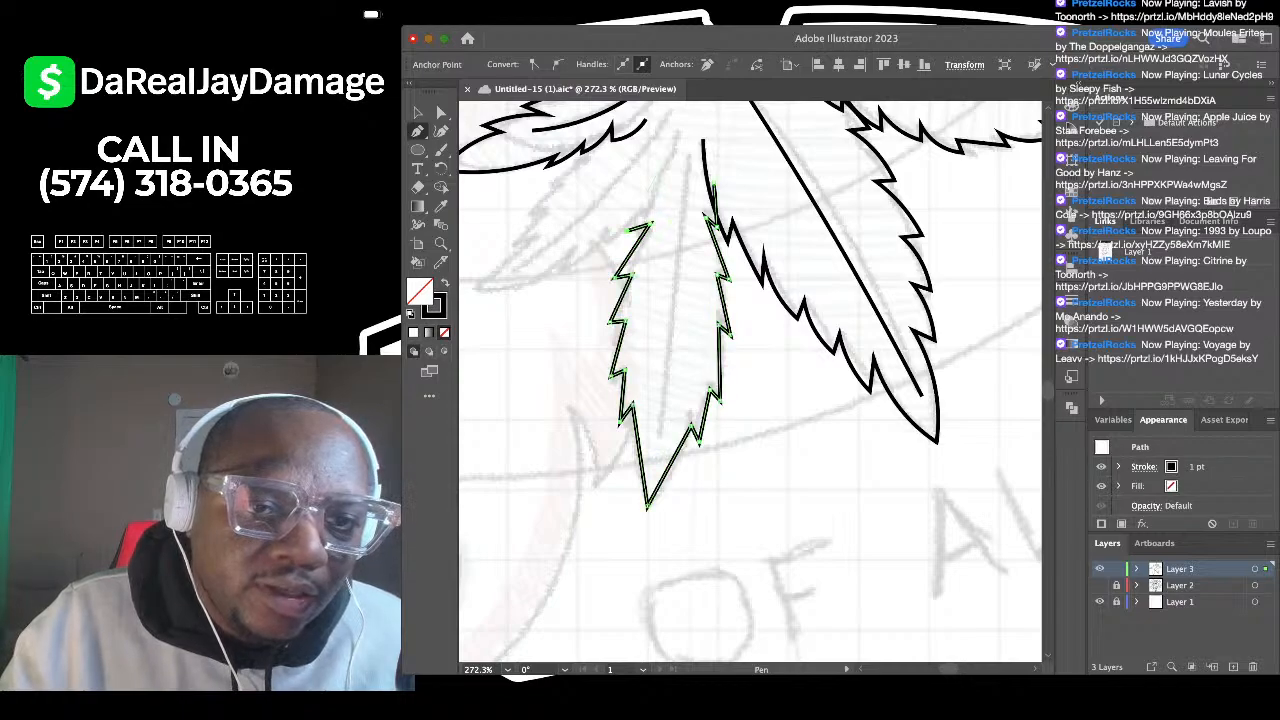
click(669, 151)
Step: Bend the straight segments between the teeth along the downward-pointing leaflet's right edge outward with the Curvature tool
click(441, 131)
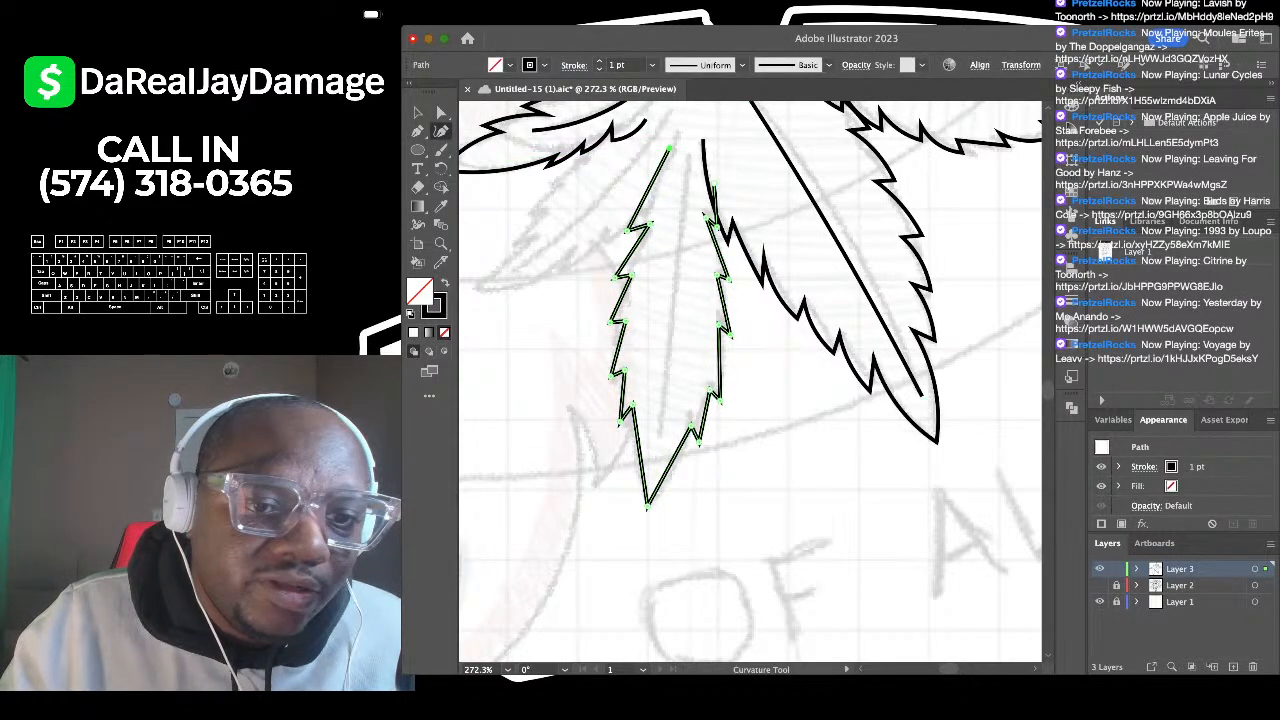
scroll(574, 227, down, 3)
scroll(664, 244, up, 3)
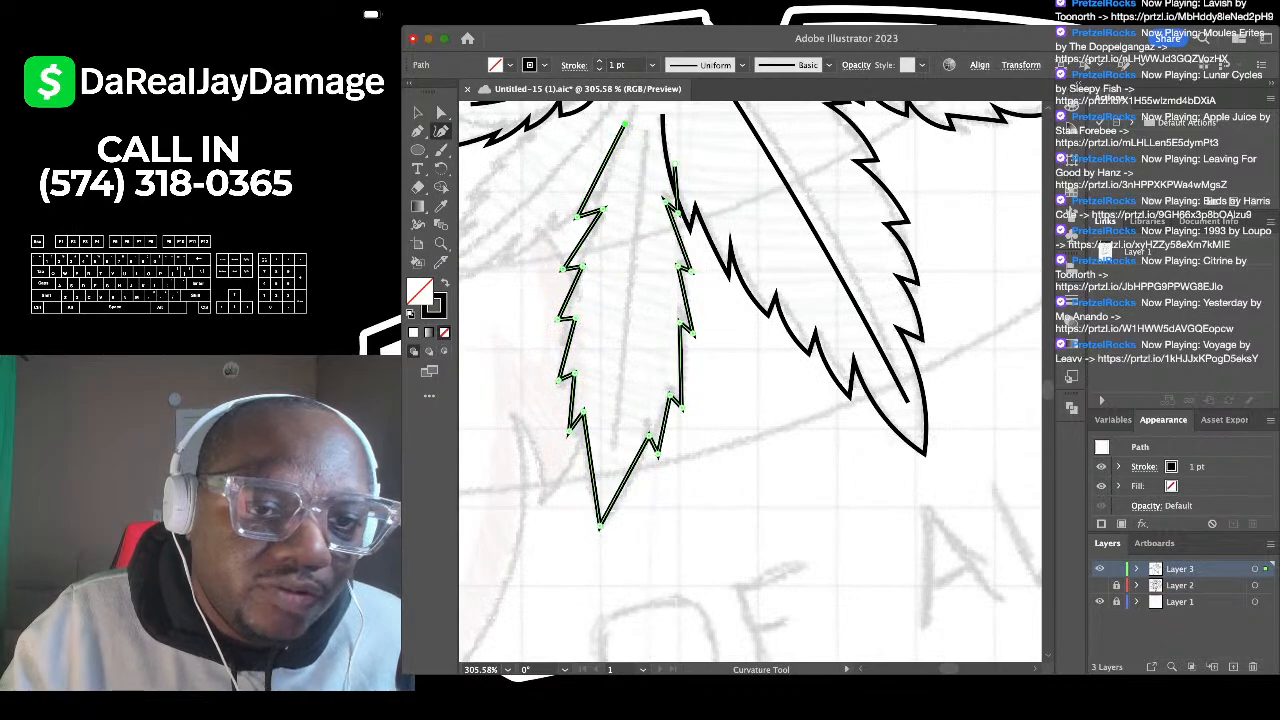
drag(675, 189, 679, 189)
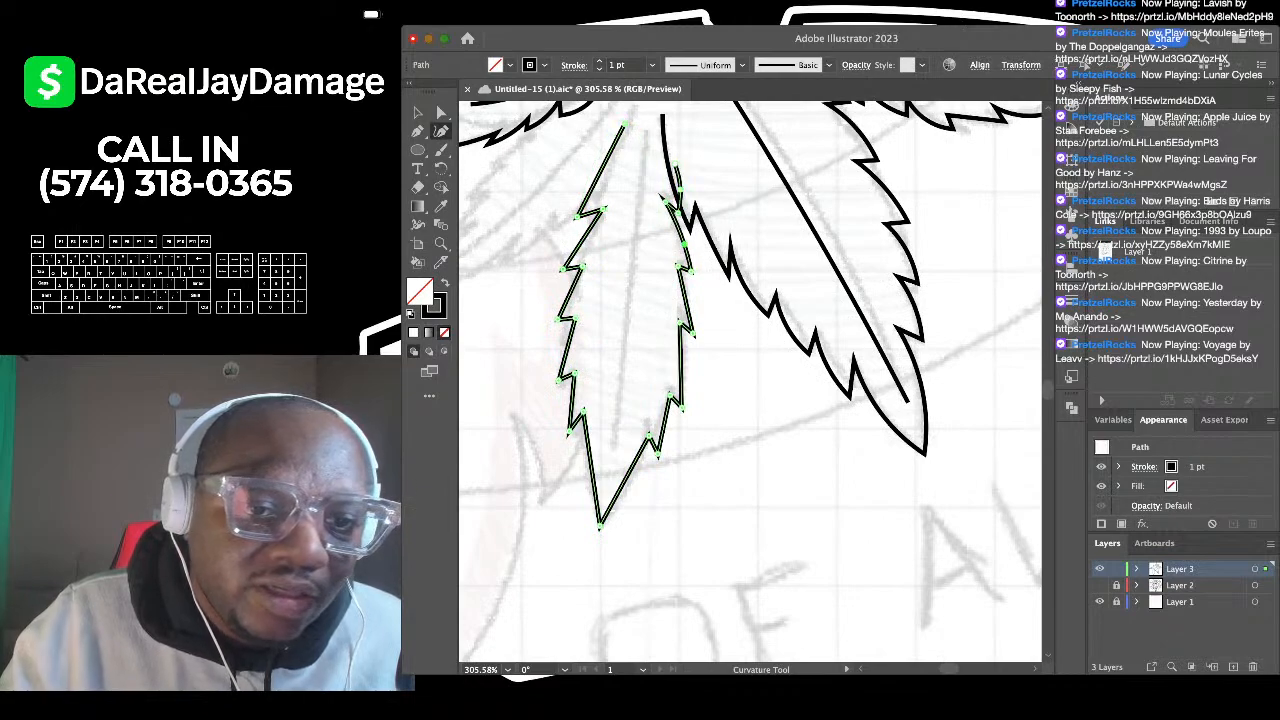
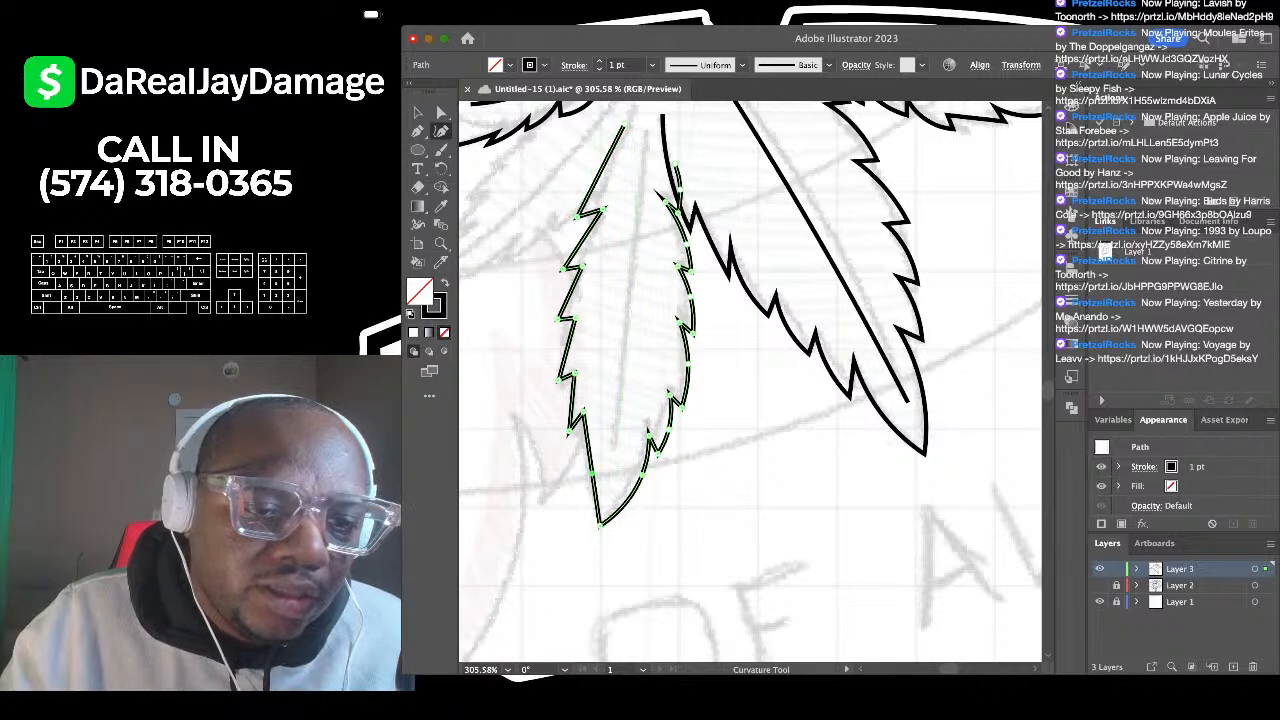
Step: Curve the straight segments along the downward-pointing leaflet's left edge, from the tip up to its base, and deselect the path
drag(592, 473, 584, 473)
drag(573, 399, 567, 398)
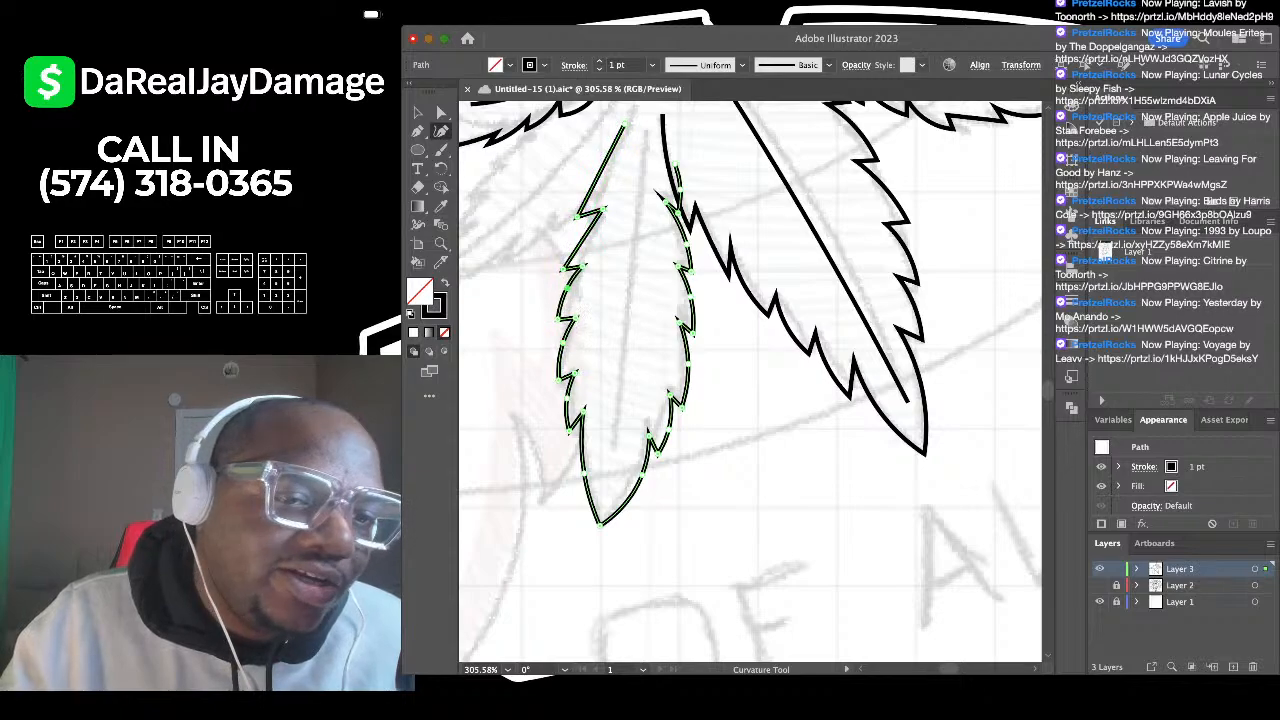
scroll(750, 380, up, 2)
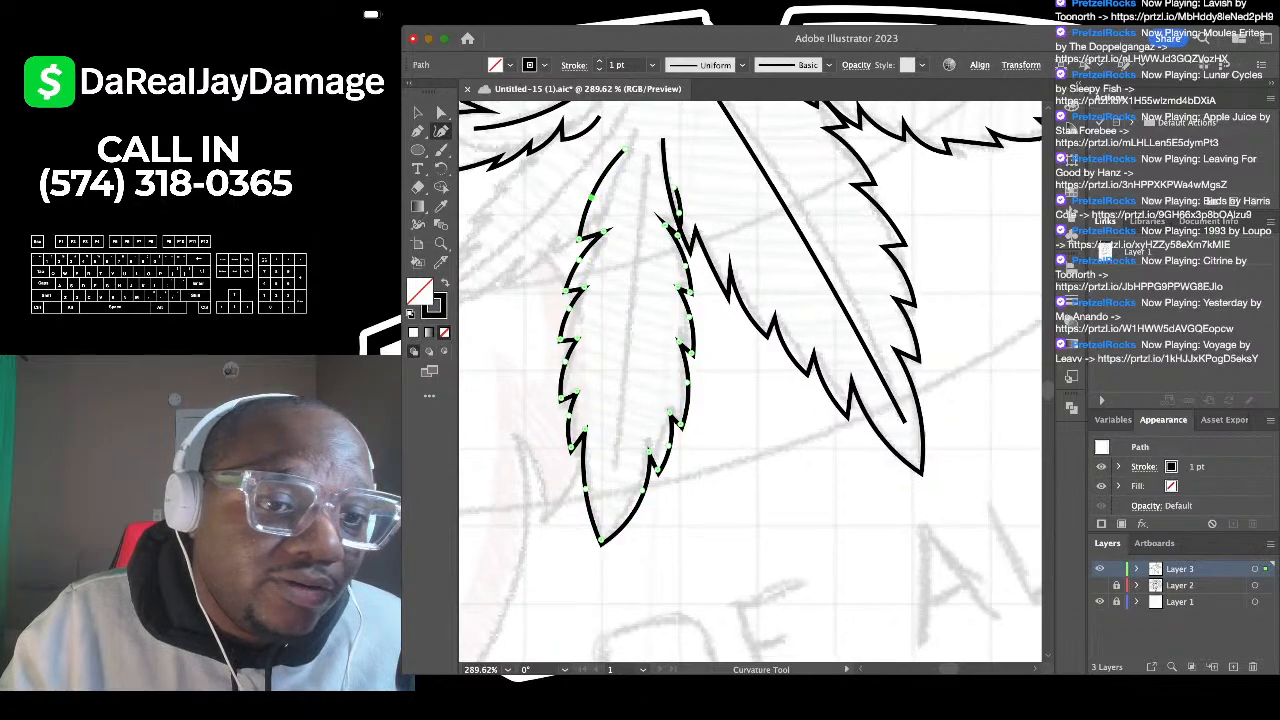
scroll(585, 200, down, 2)
key(v)
key(super+shift+a)
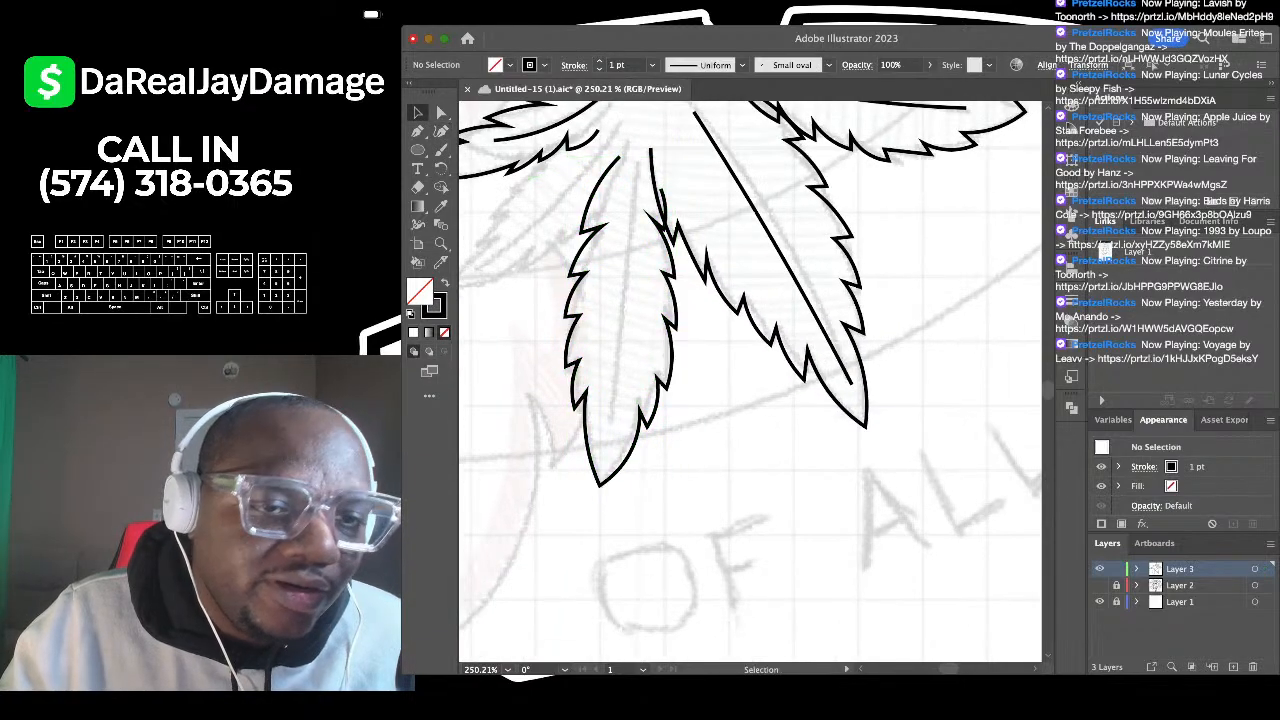
Step: Draw a slightly curved midrib down the center of the downward-pointing leaflet with the Curvature tool, and deselect it
click(441, 131)
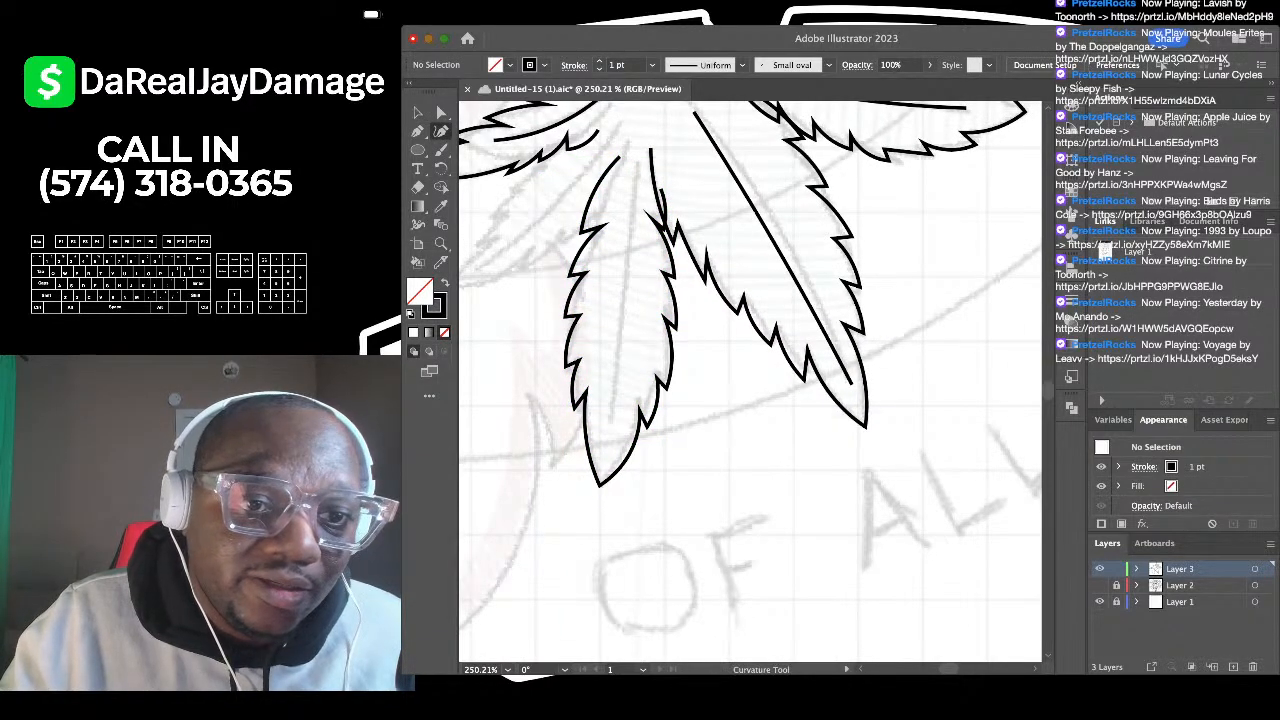
click(627, 184)
click(612, 402)
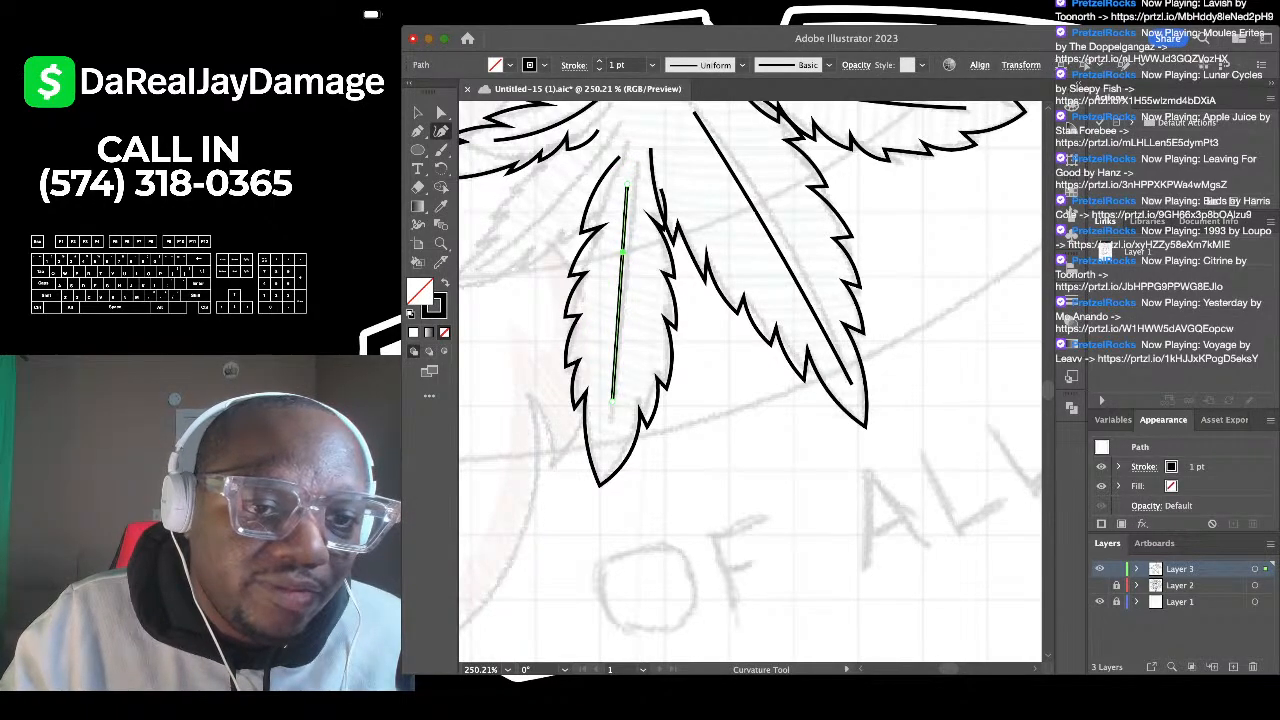
key(v)
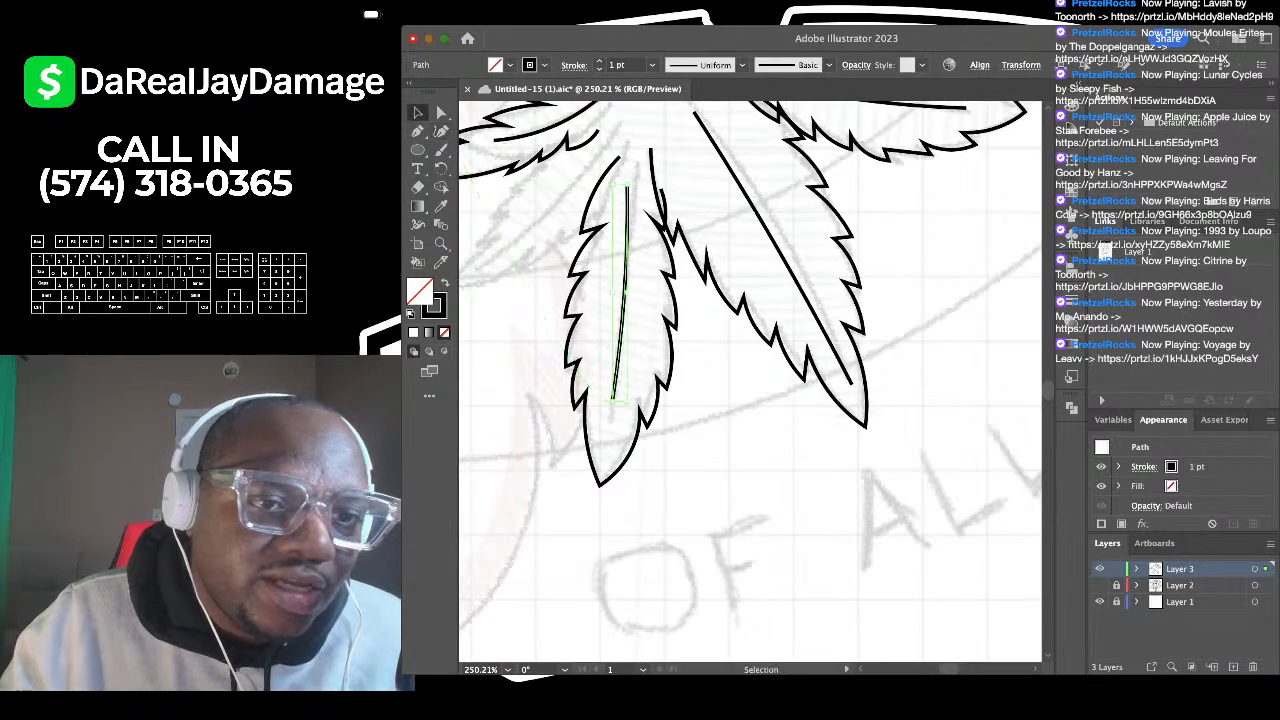
click(592, 230)
Step: Save the document
scroll(592, 230, down, 5)
scroll(592, 230, left, 3)
scroll(620, 215, up, 6)
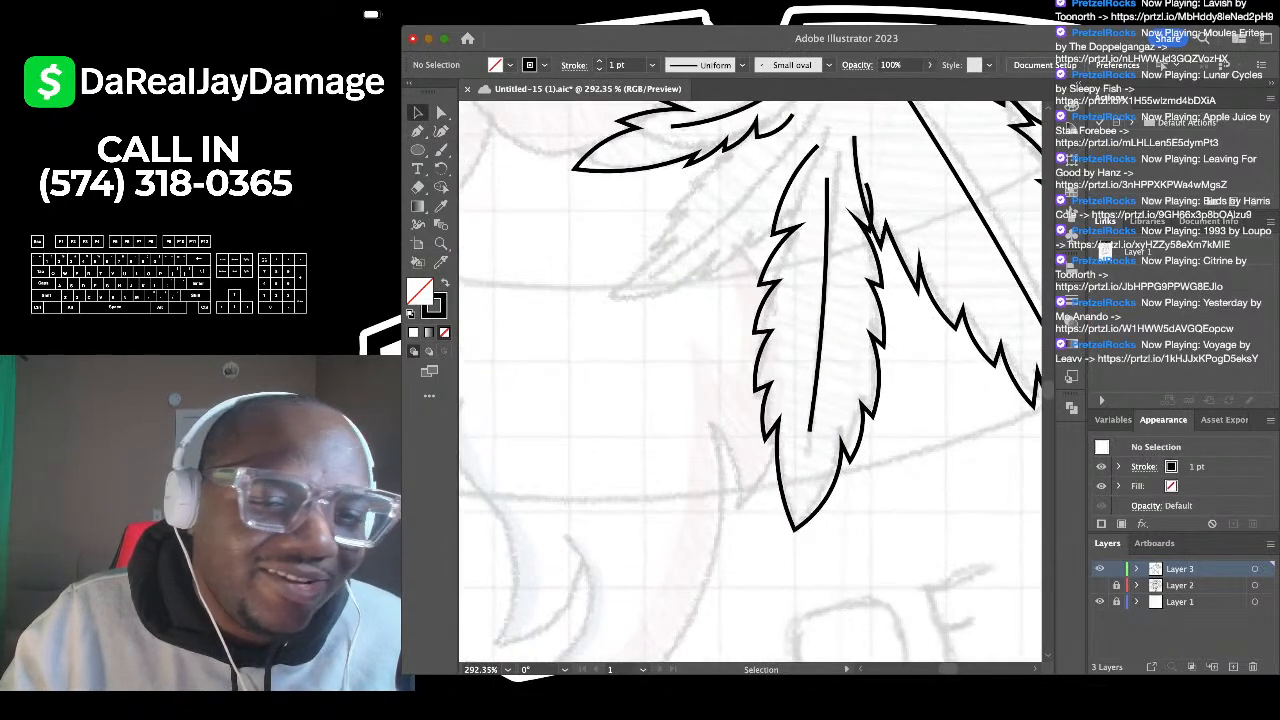
scroll(667, 234, down, 2)
key(super+s)
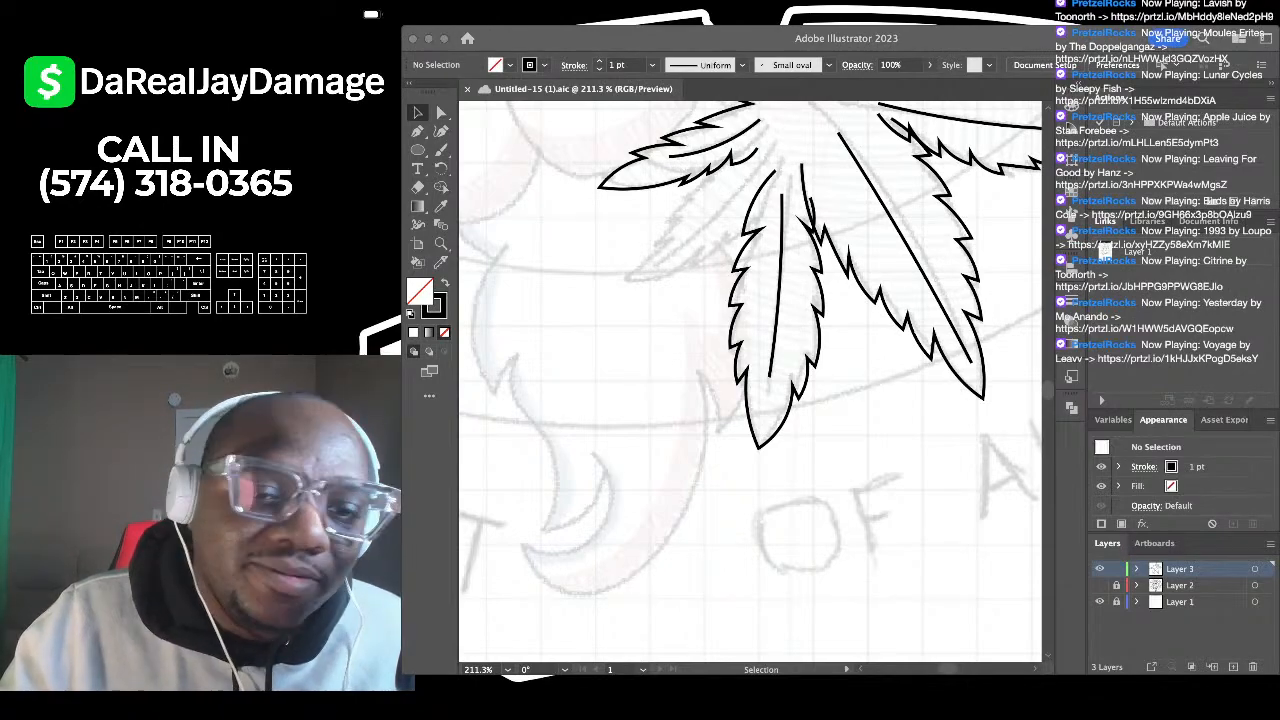
Step: Trace the jagged upper edge of the small leaflet between the left and downward-pointing leaflets with the Pen tool, from base to tip
scroll(690, 416, down, 4)
scroll(690, 400, up, 5)
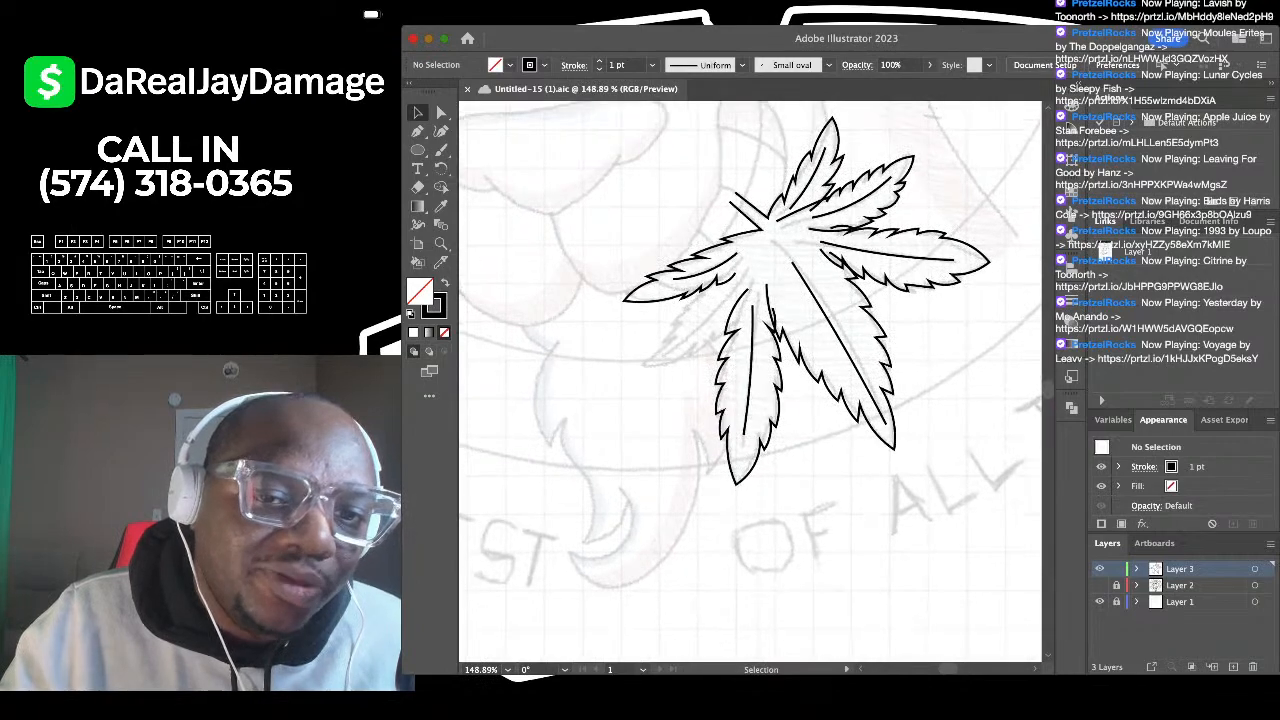
scroll(750, 380, up, 2)
key(p)
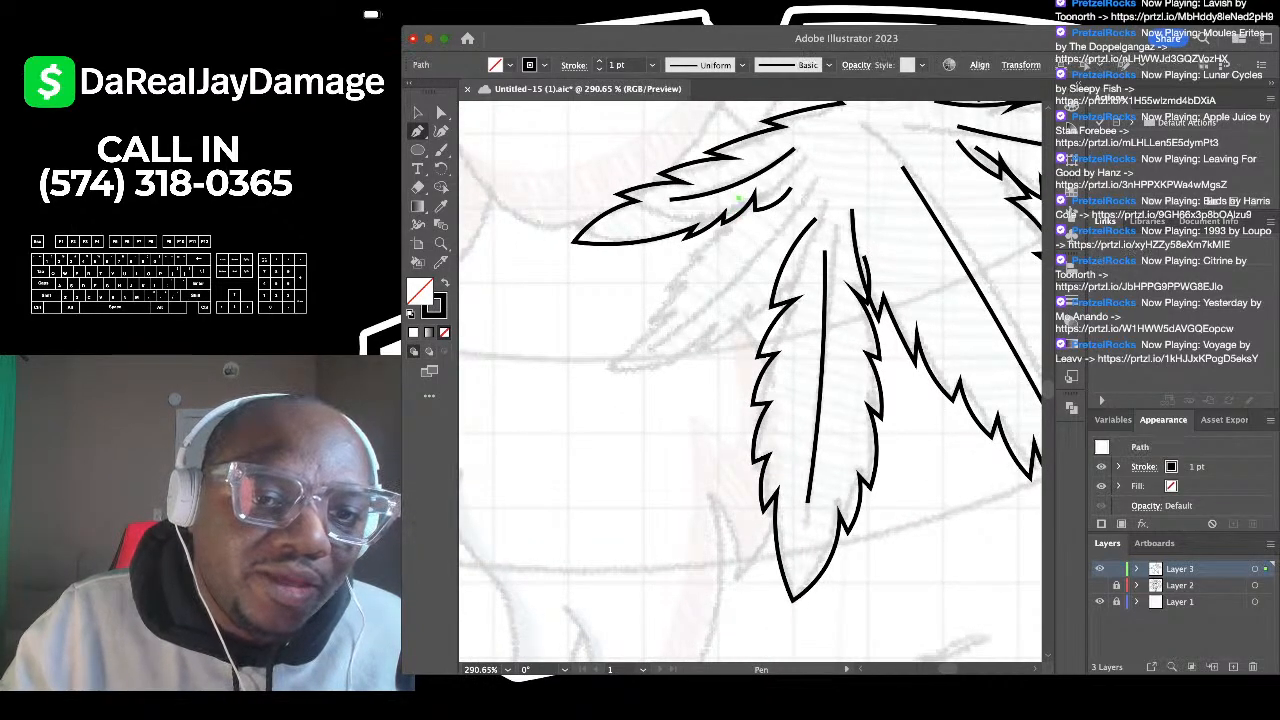
click(708, 235)
click(724, 236)
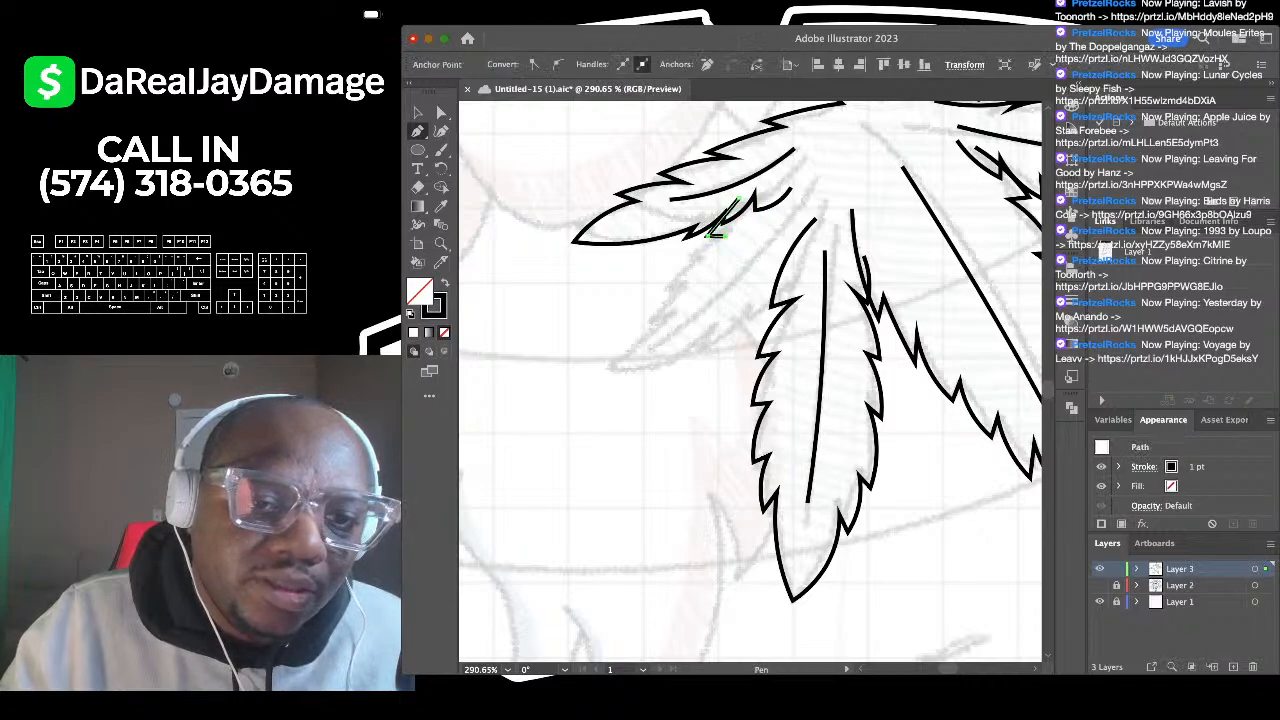
click(678, 261)
click(696, 262)
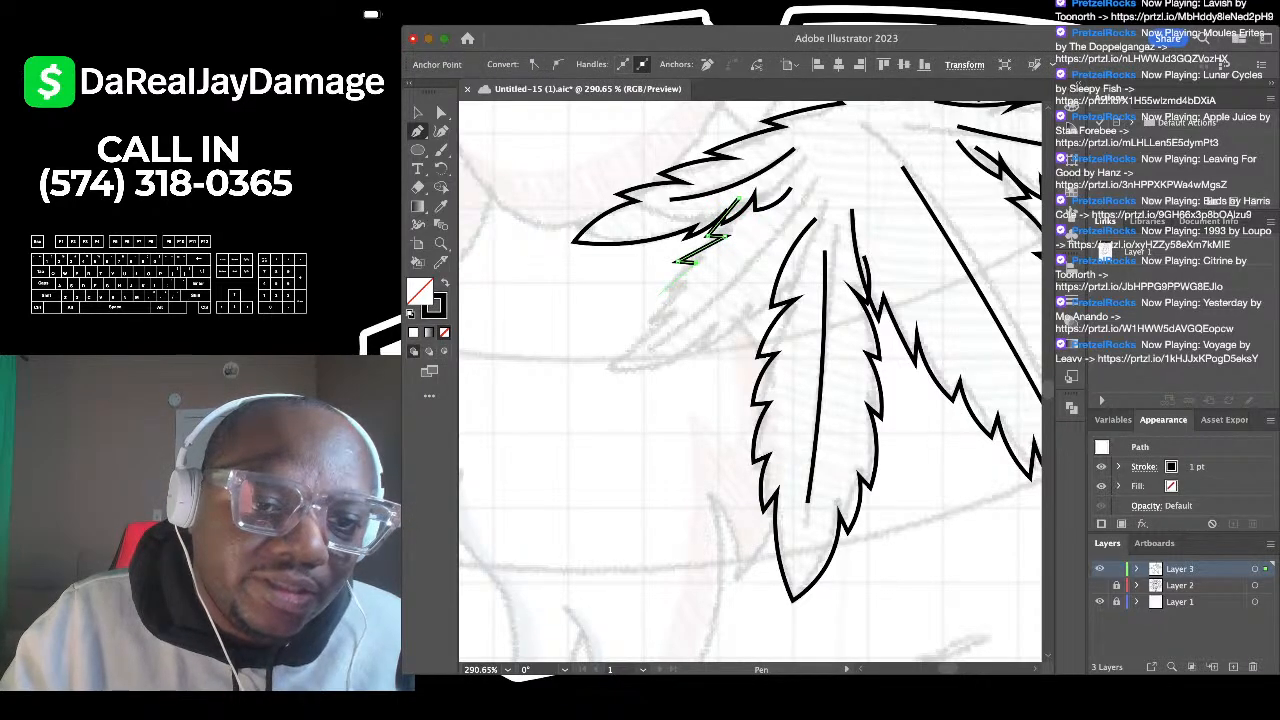
click(661, 288)
click(645, 320)
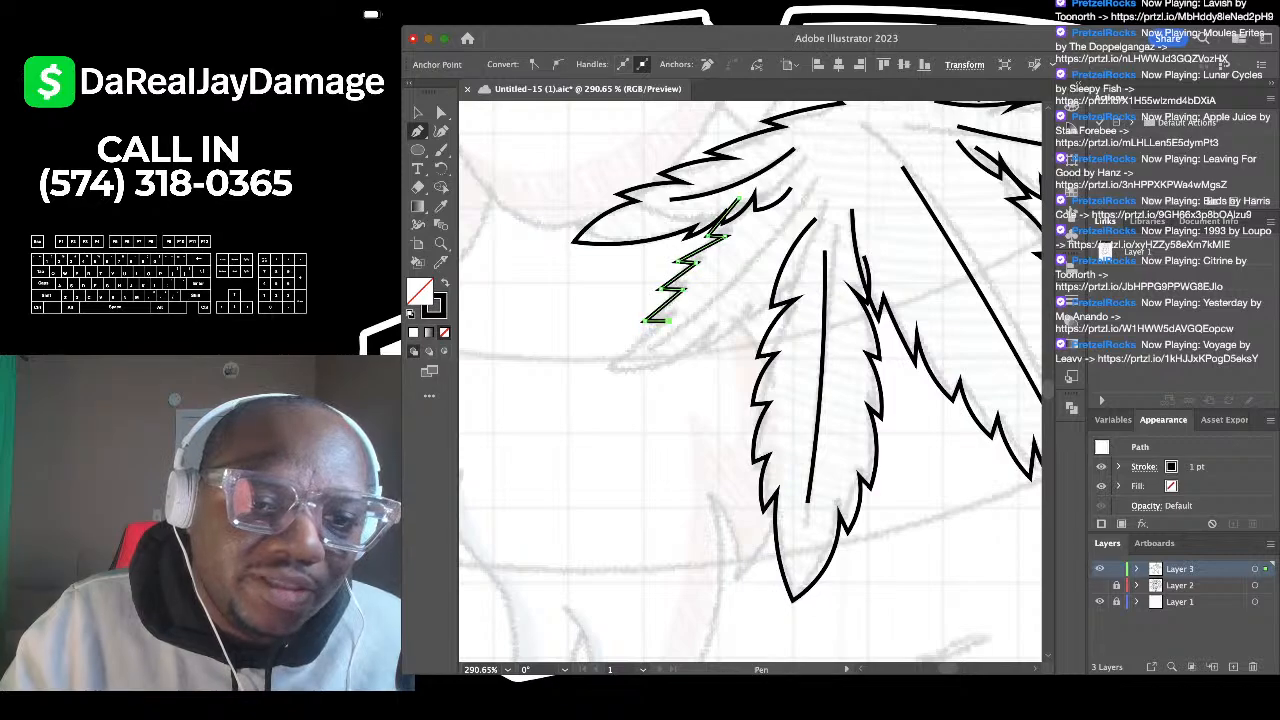
click(604, 372)
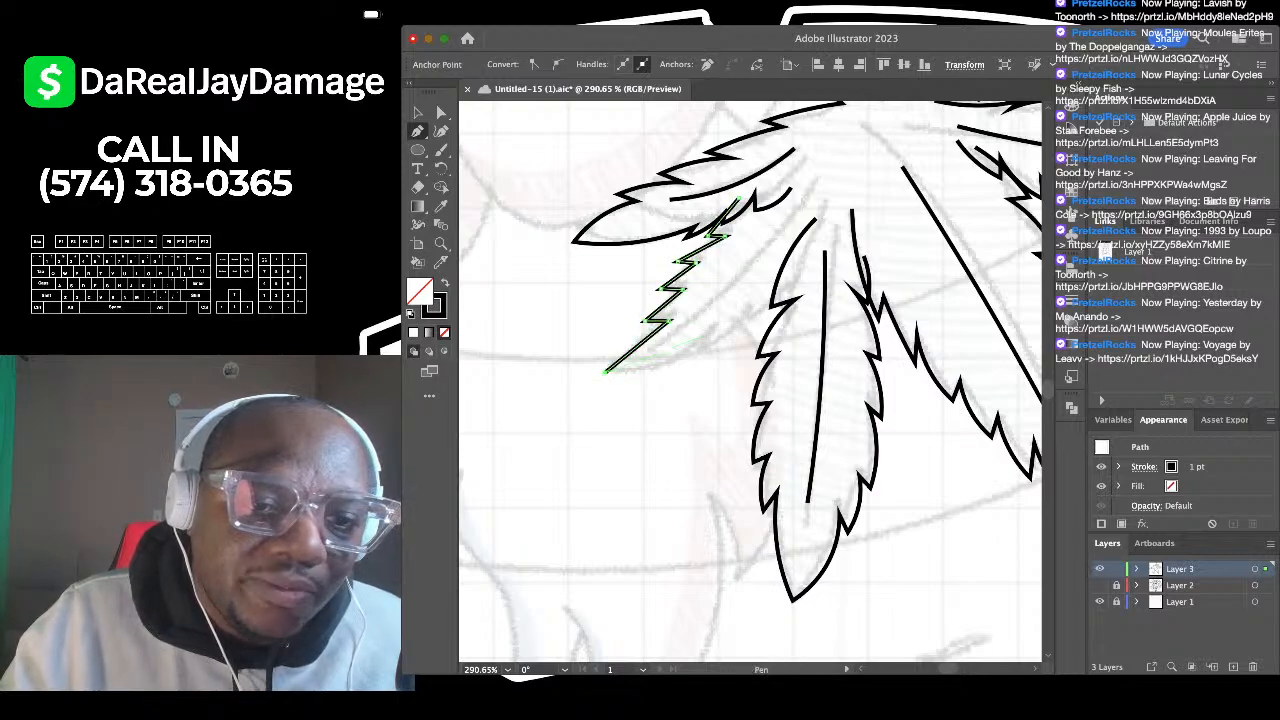
Step: Continue the outline along the small leaflet's lower edge with two teeth, from the tip back to the downward-pointing leaflet
click(704, 335)
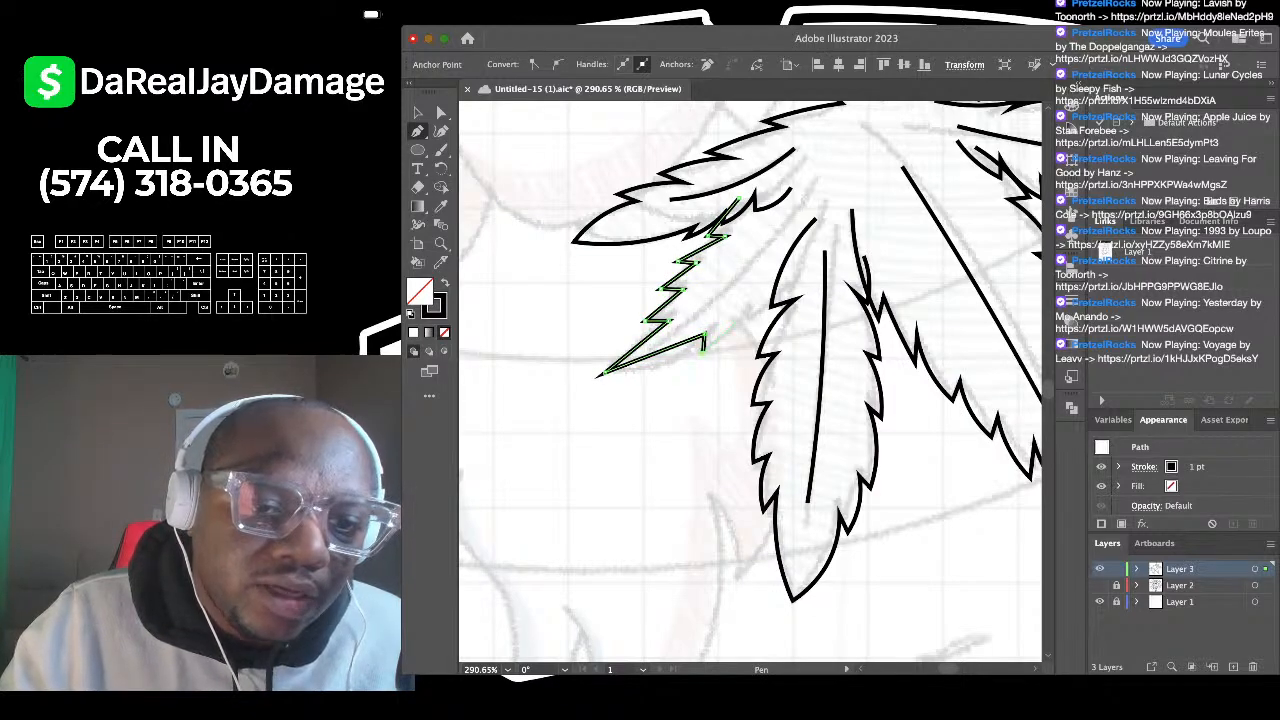
click(744, 313)
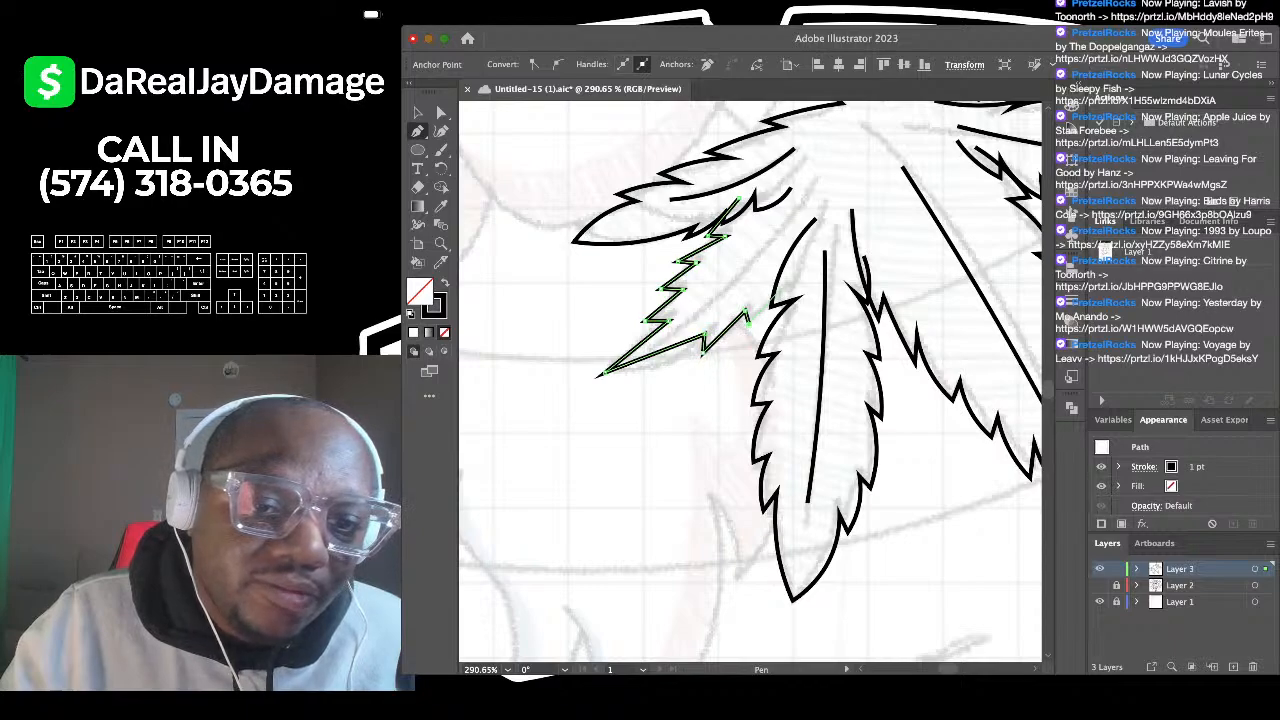
click(794, 274)
Step: Bend the segment nearest the base on the small leaflet's upper edge with the Curvature tool, and save the document
click(441, 131)
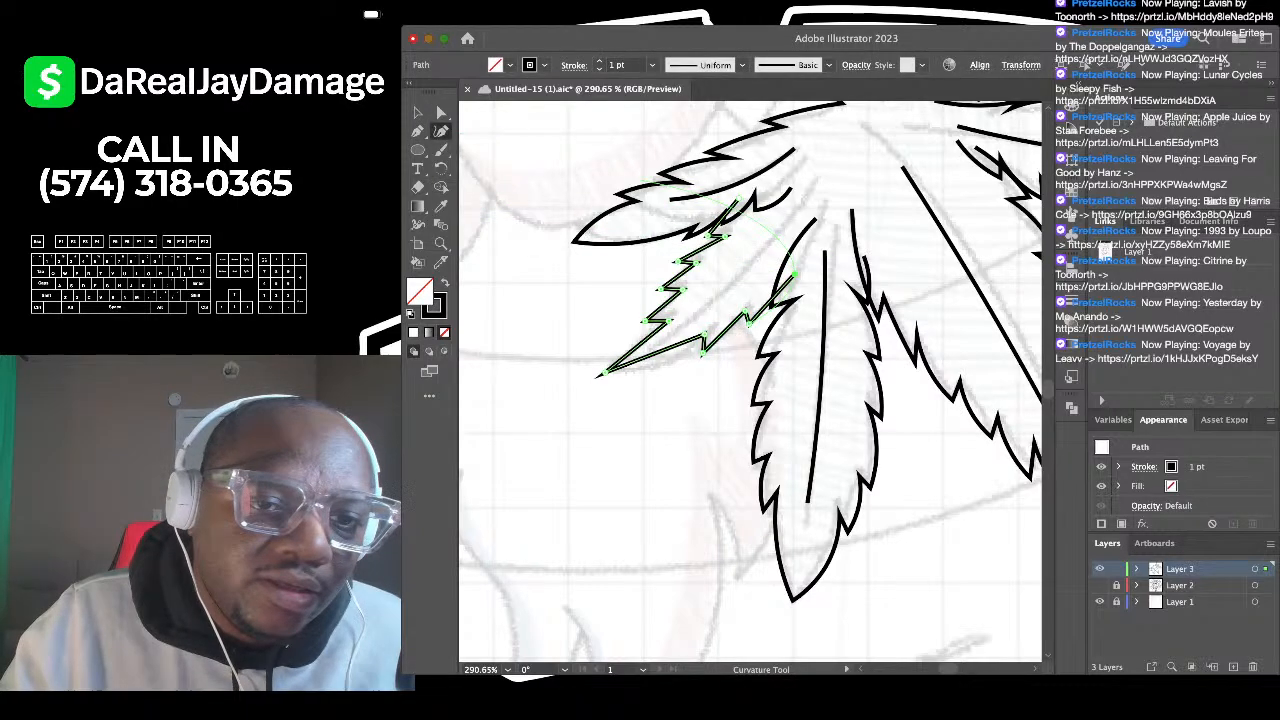
scroll(657, 182, up, 3)
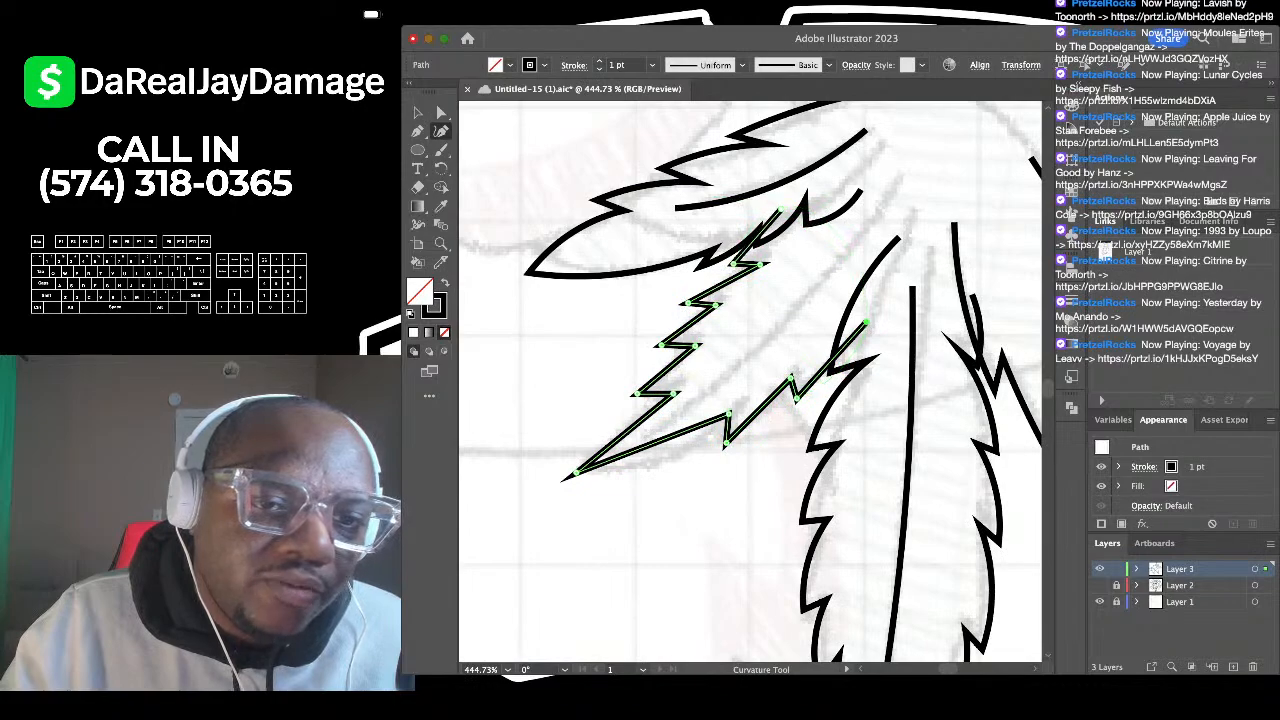
key(ctrl+s)
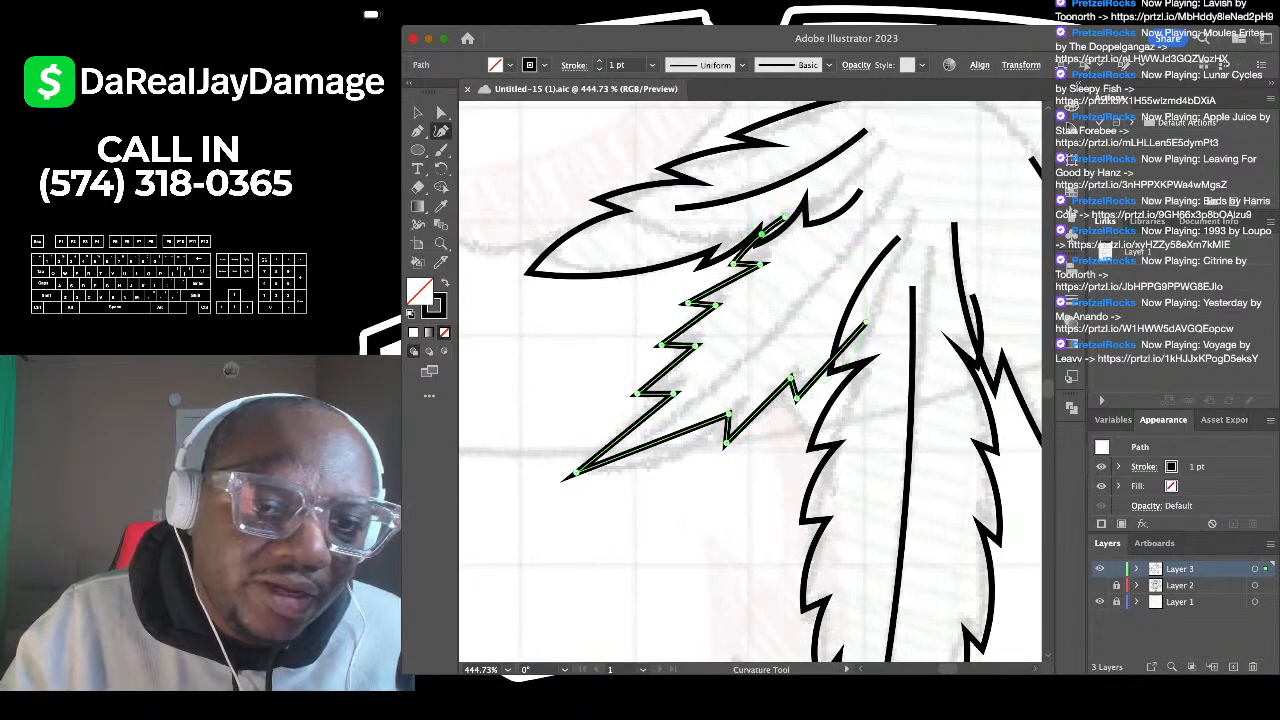
Step: Bend the straight segments of the lower-left leaflet's serrated outline into curves with the Curvature tool, following the sketch, and deselect it
drag(762, 234, 762, 232)
drag(725, 284, 722, 279)
drag(689, 325, 685, 322)
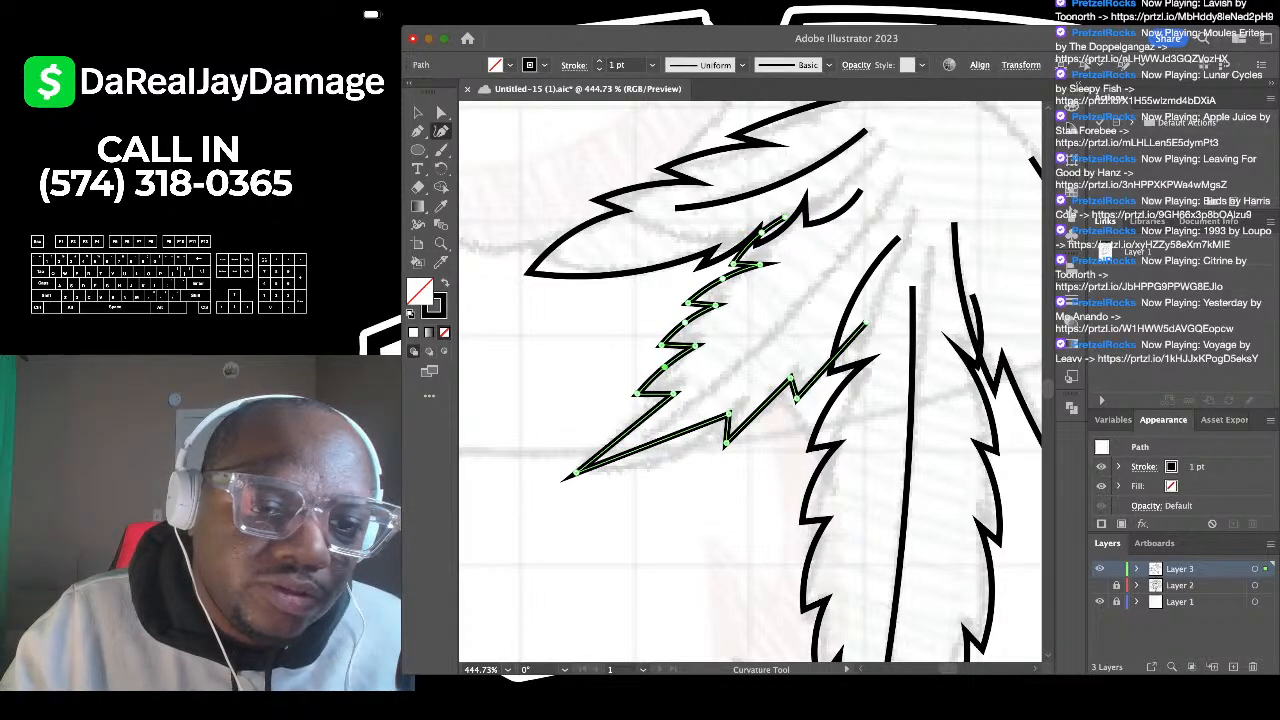
scroll(750, 380, down, 2)
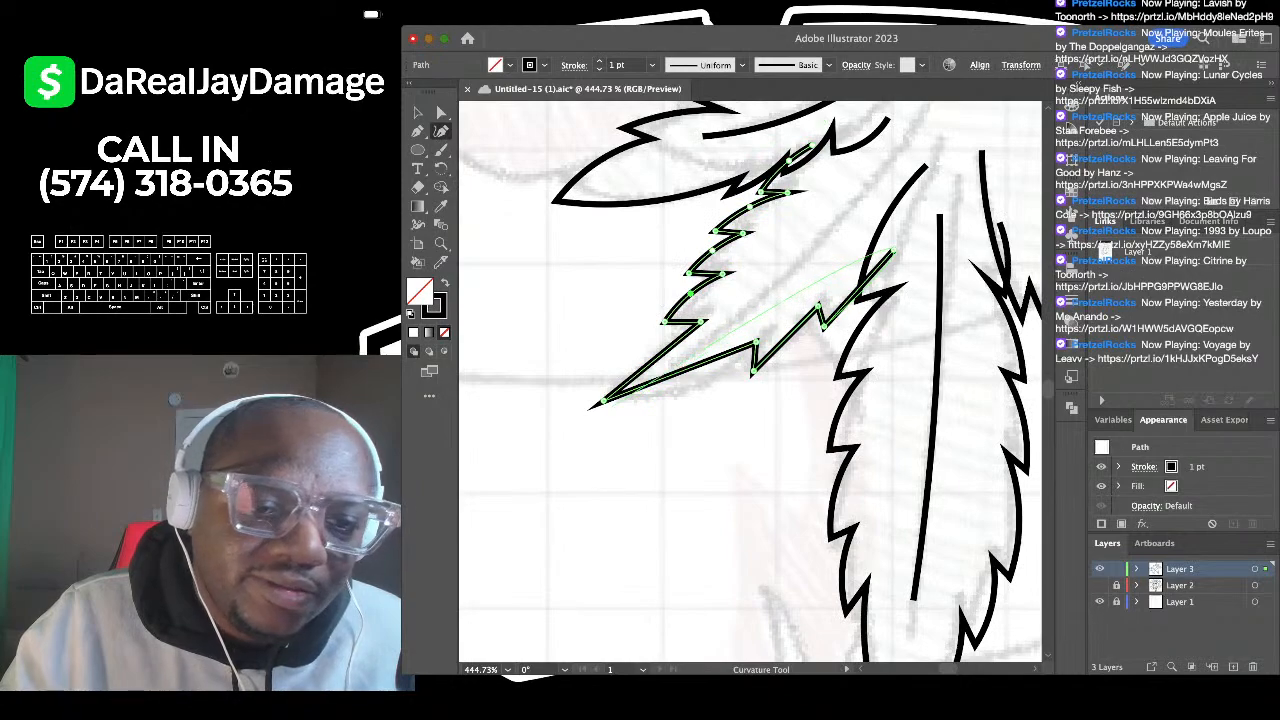
drag(644, 378, 666, 407)
drag(780, 343, 784, 348)
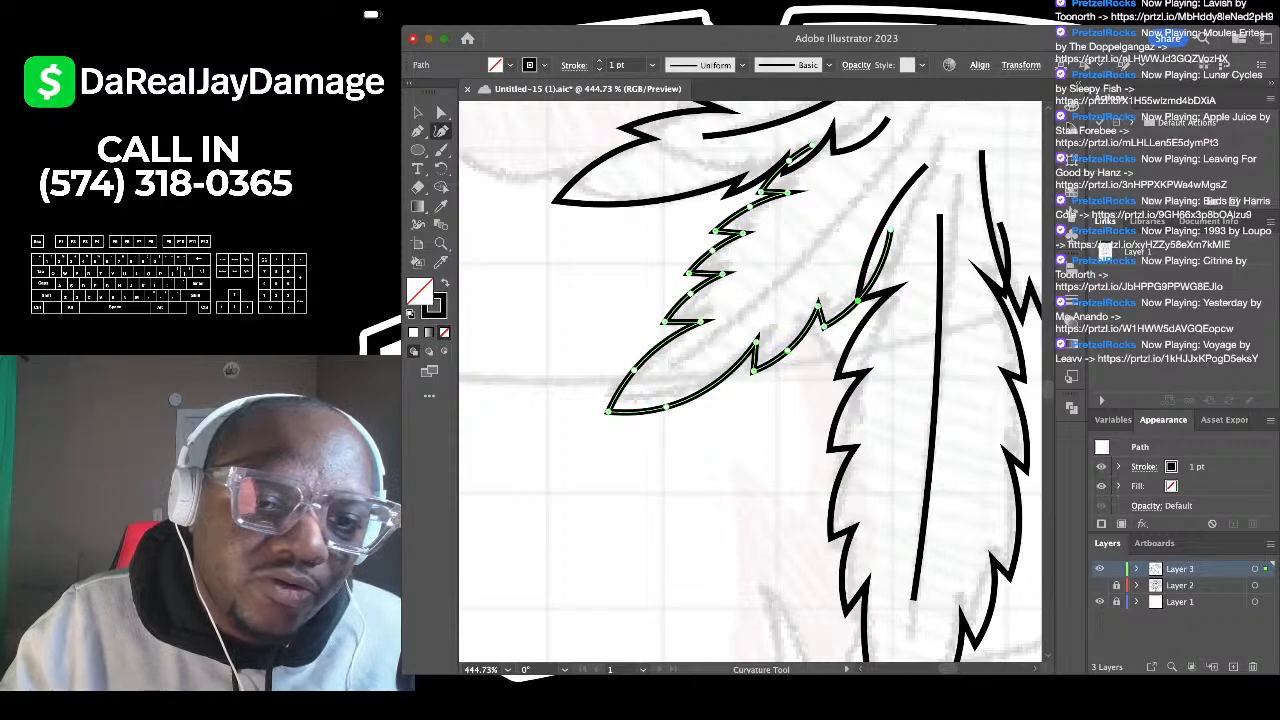
scroll(857, 303, down, 2)
click(418, 113)
click(560, 265)
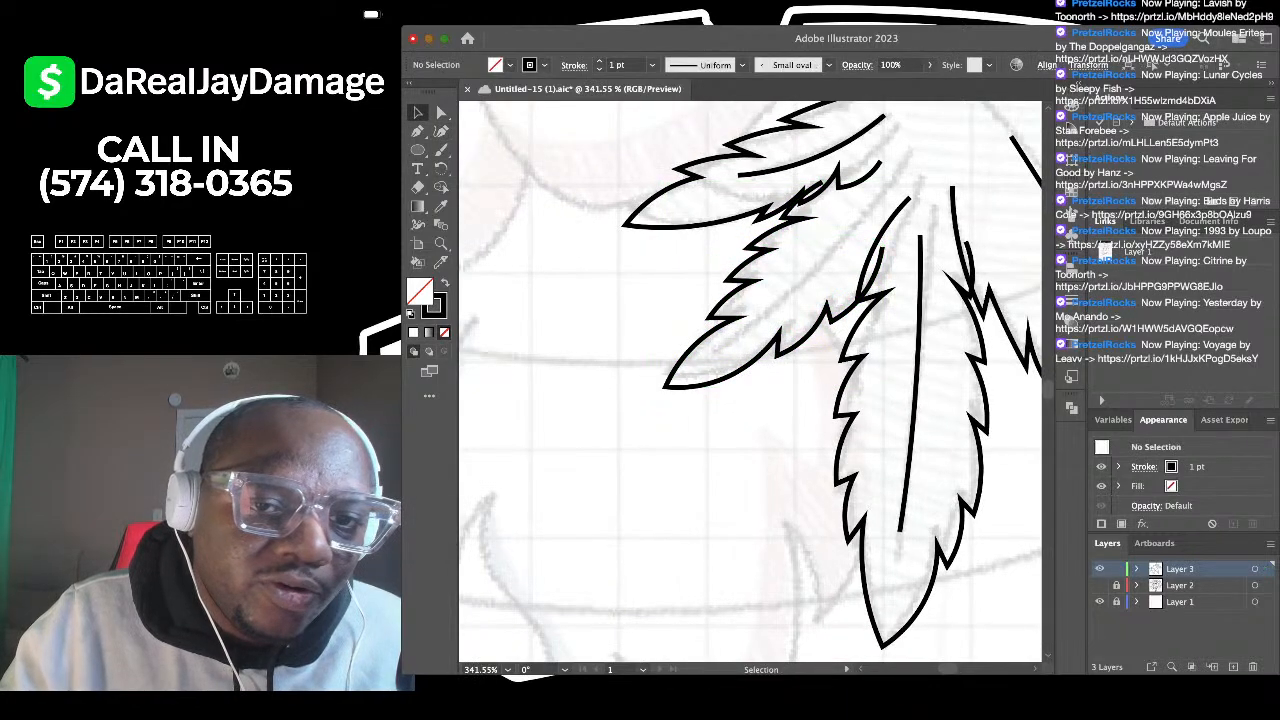
Step: Draw a slightly curved center vein through the lower-left leaflet, from near its tip up toward the leaf's center
key(shift+grave)
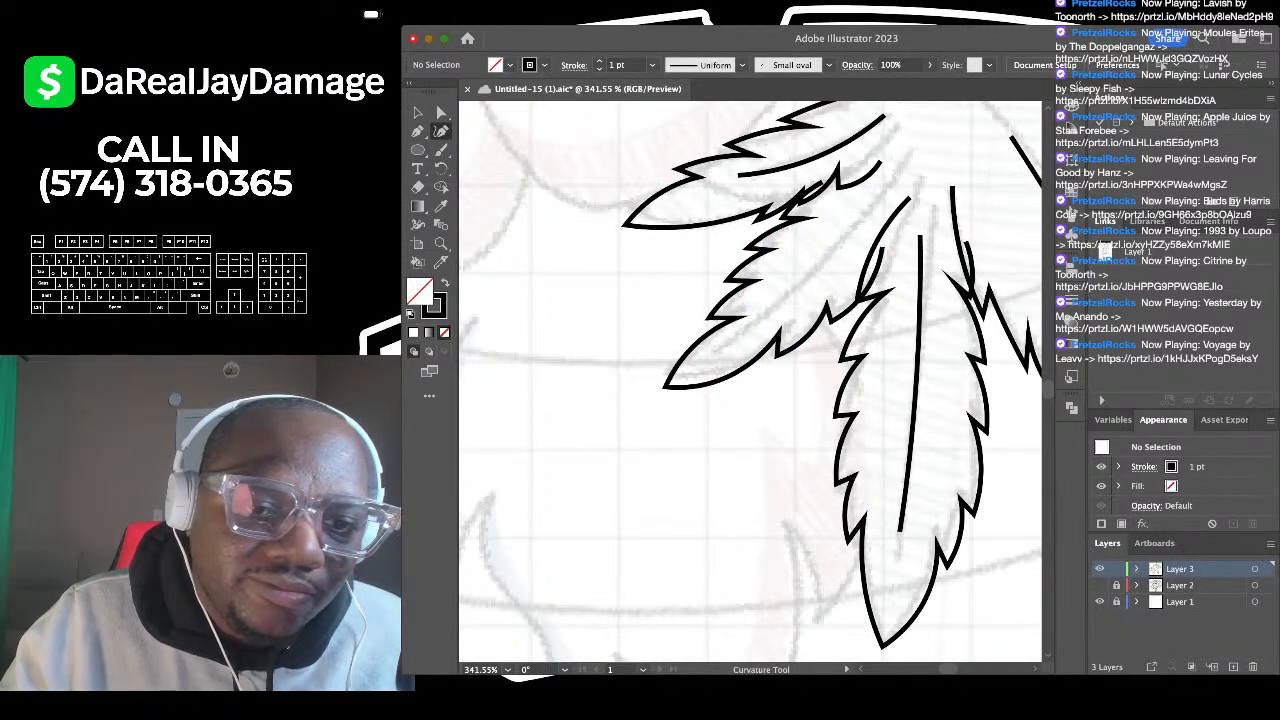
click(715, 353)
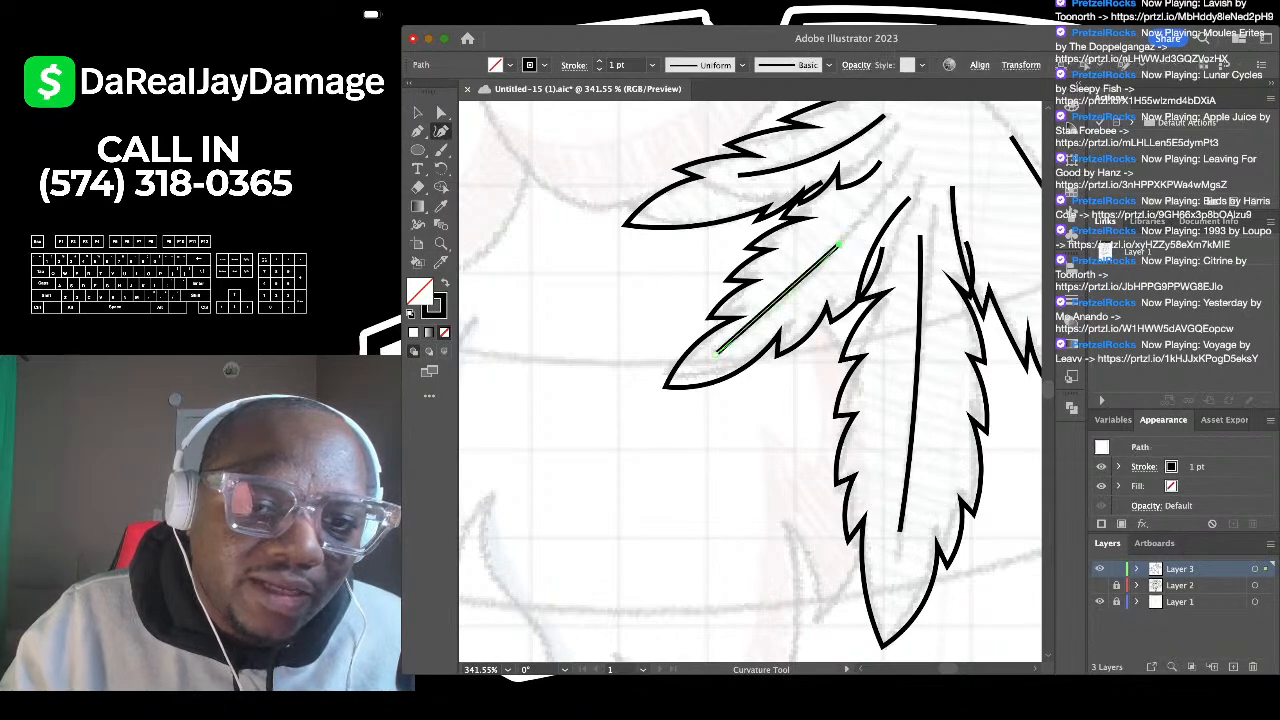
click(890, 183)
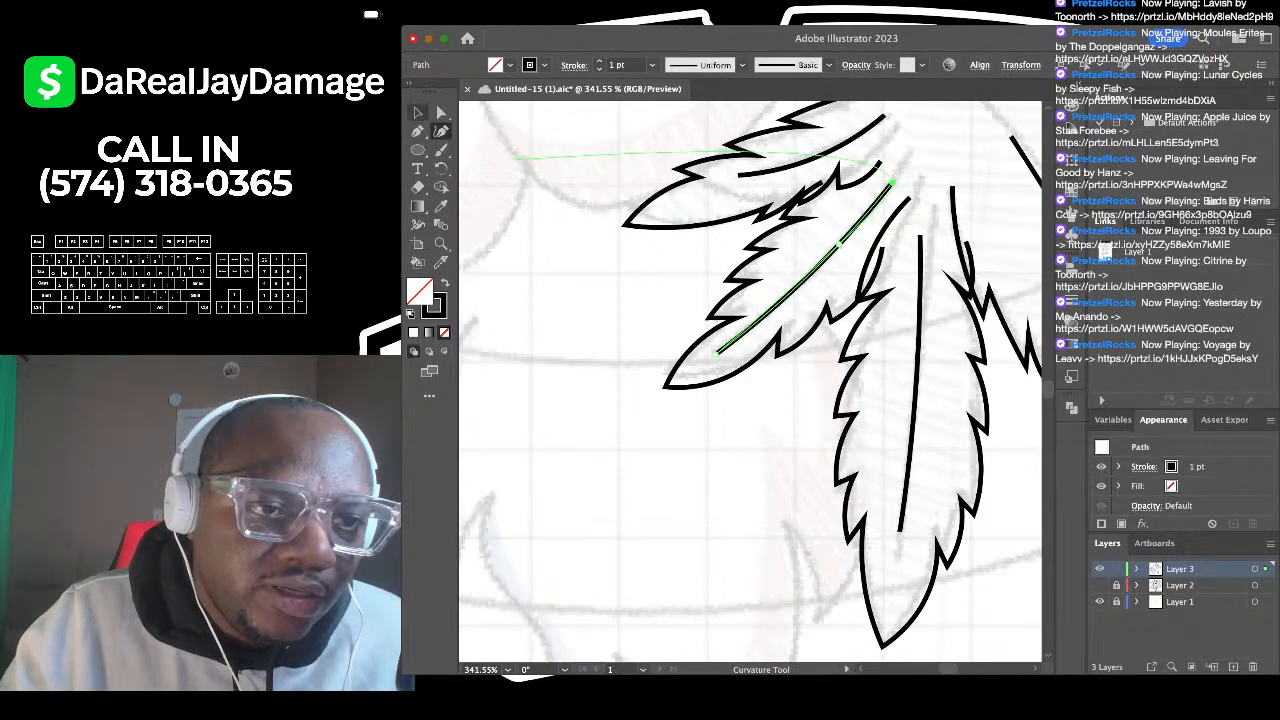
click(418, 113)
click(584, 303)
scroll(584, 303, down, 6)
scroll(652, 130, up, 4)
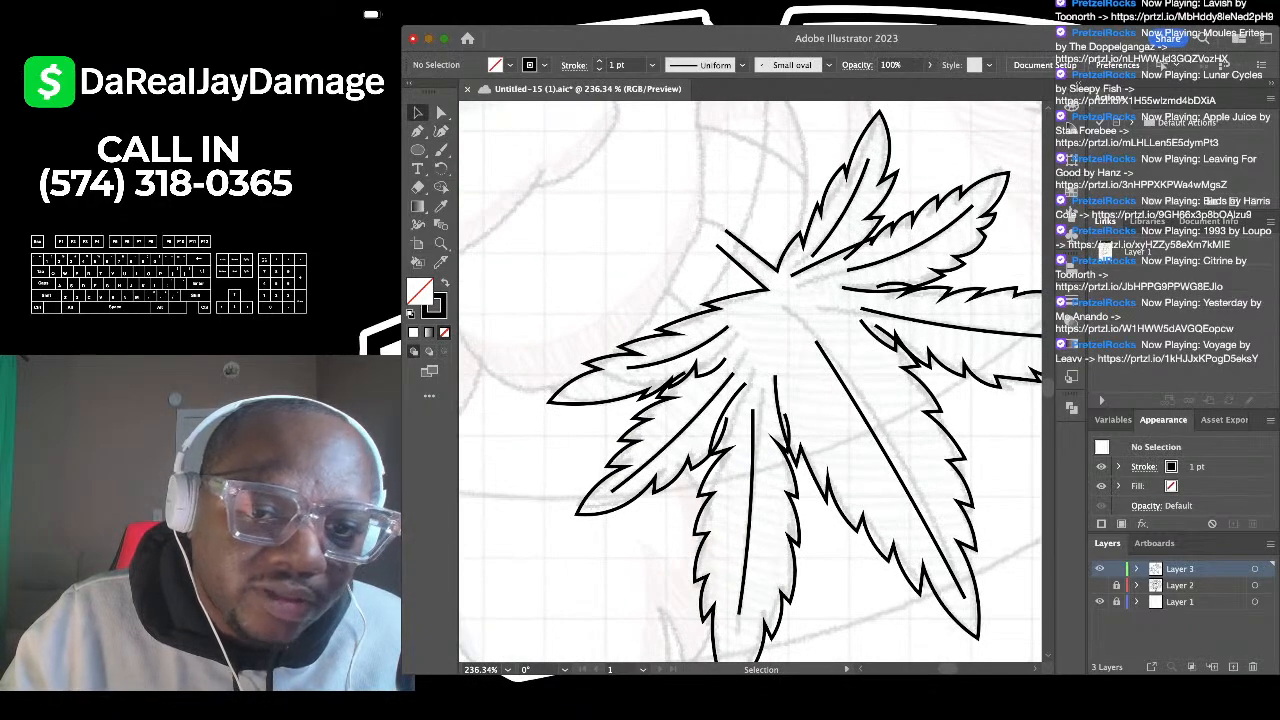
click(870, 243)
click(441, 131)
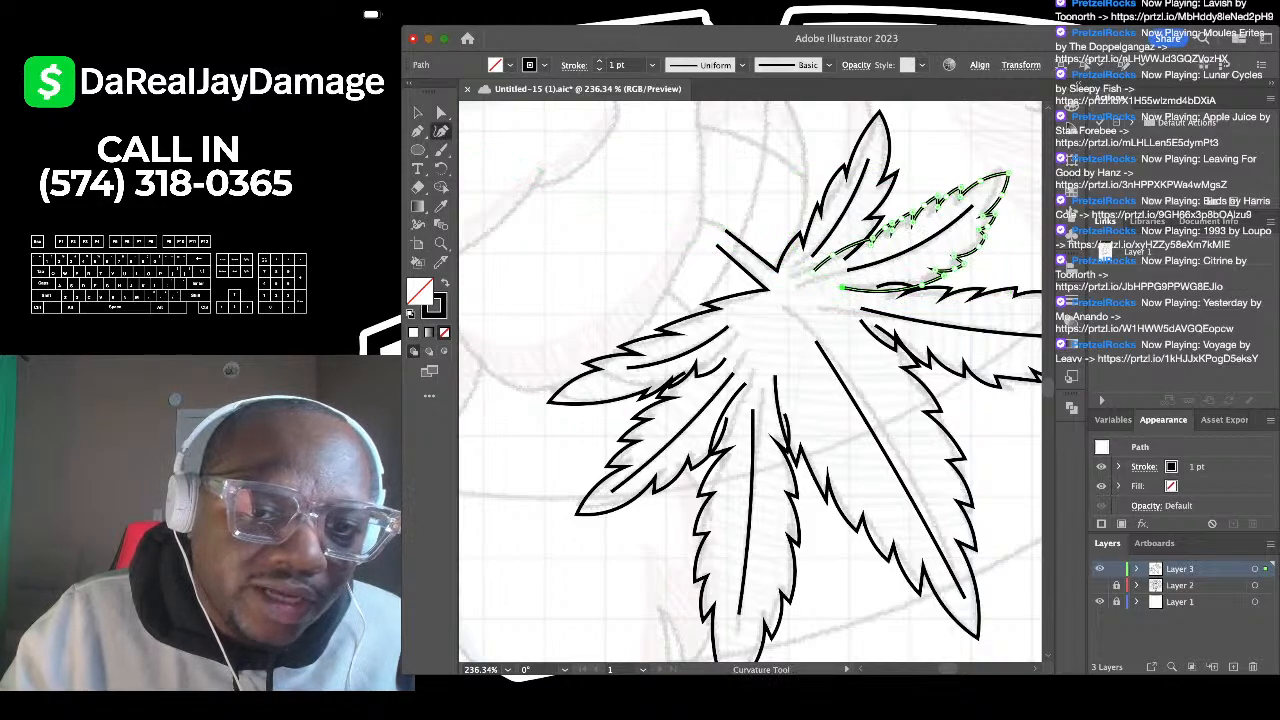
click(418, 113)
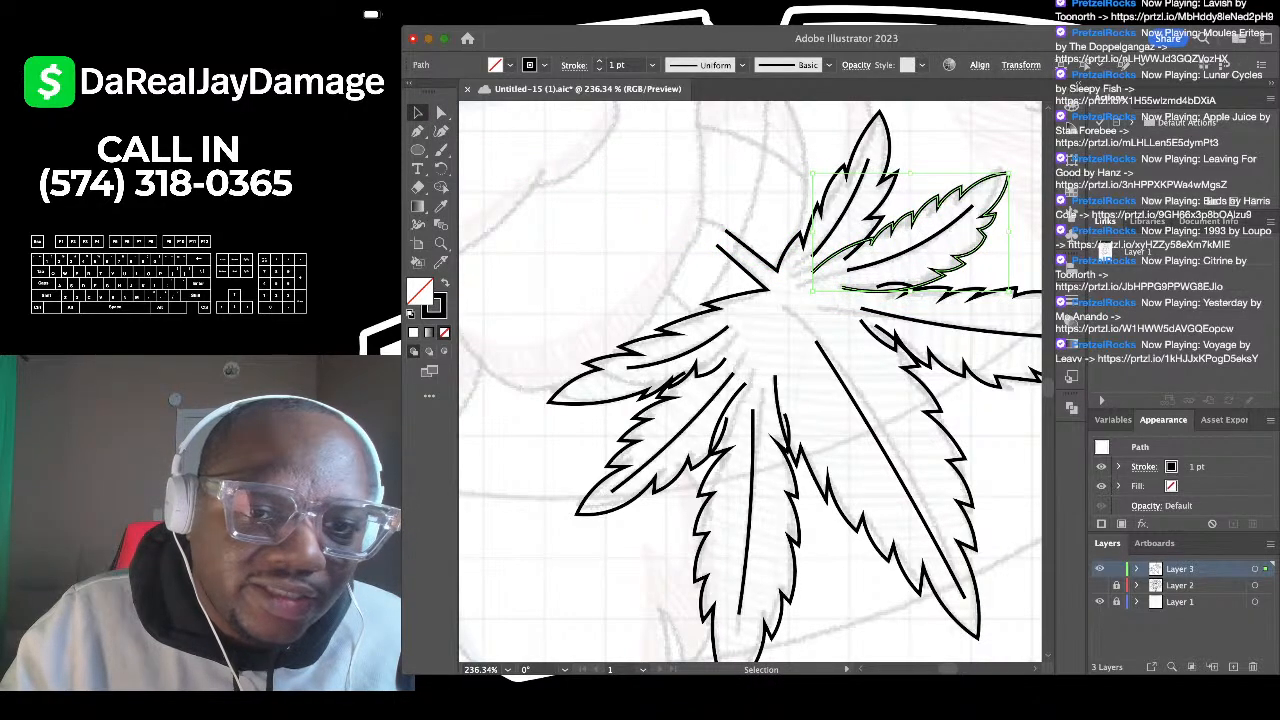
click(574, 156)
scroll(574, 156, down, 3)
scroll(589, 152, down, 5)
scroll(640, 190, up, 6)
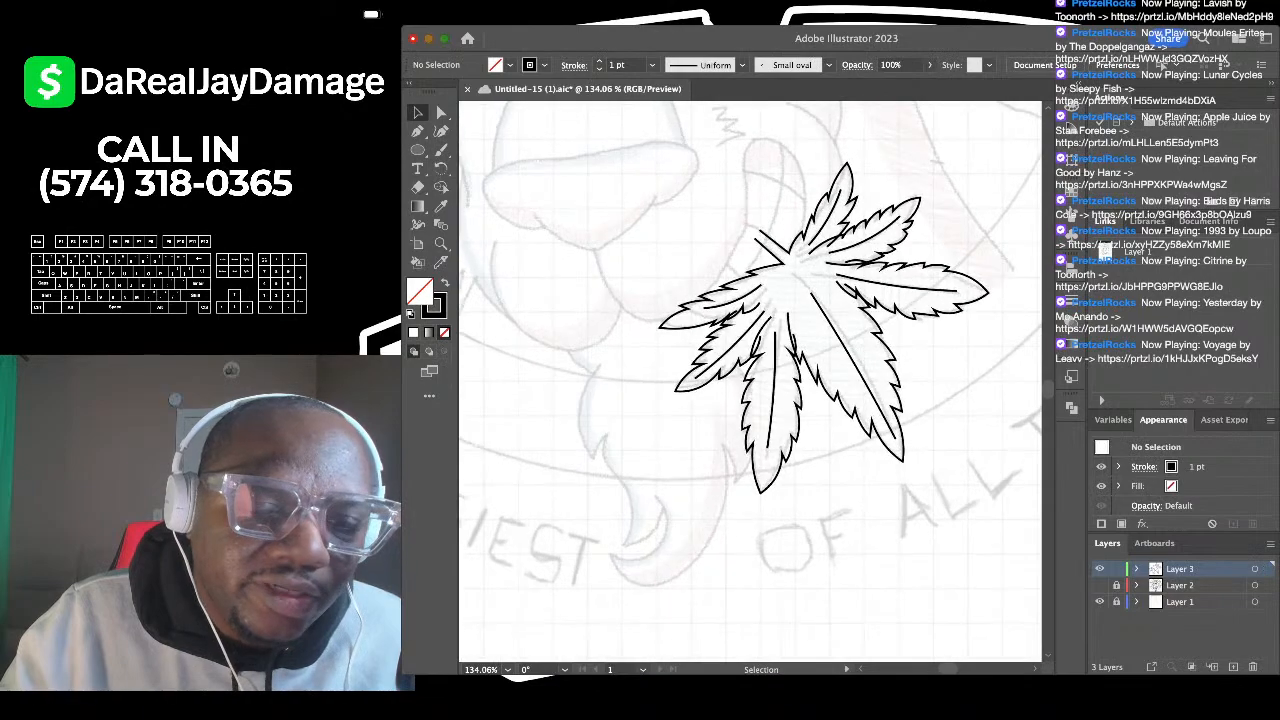
Step: Curve the center vein of the large lower-right leaflet to follow the sketch and extend its upper end slightly toward the leaf's center
scroll(700, 200, down, 2)
scroll(833, 262, up, 3)
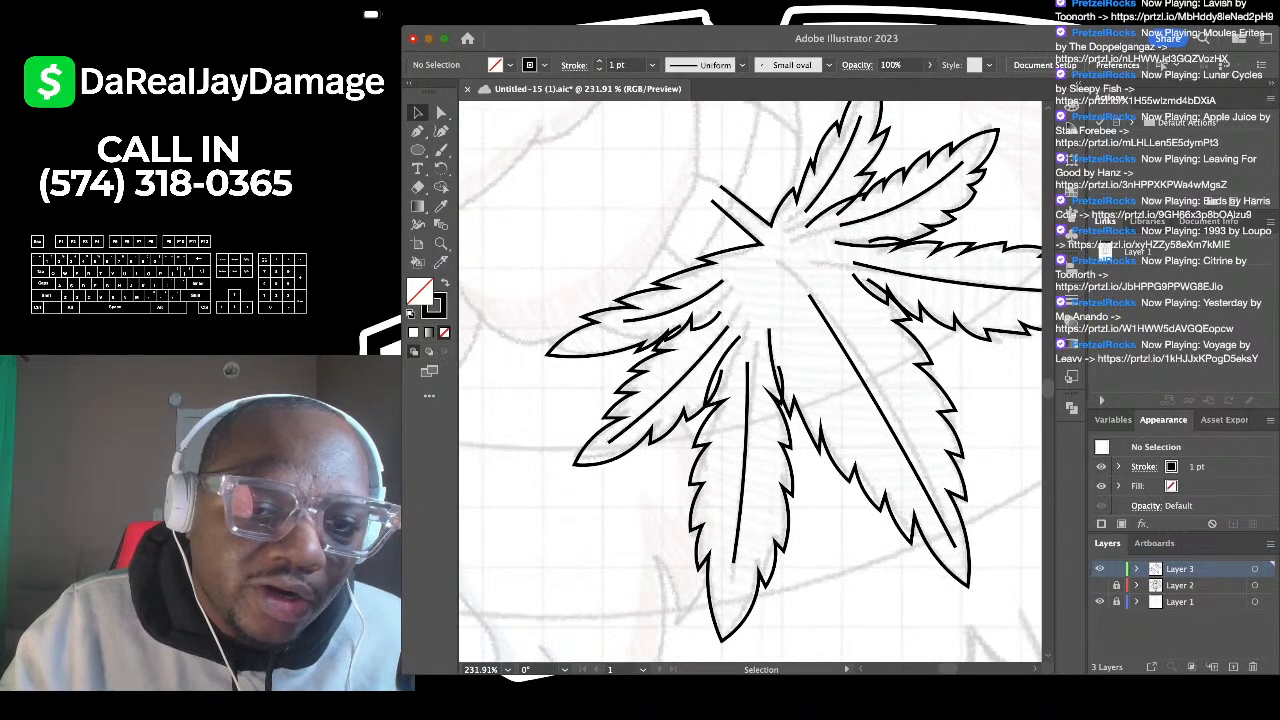
click(868, 396)
key(shift+grave)
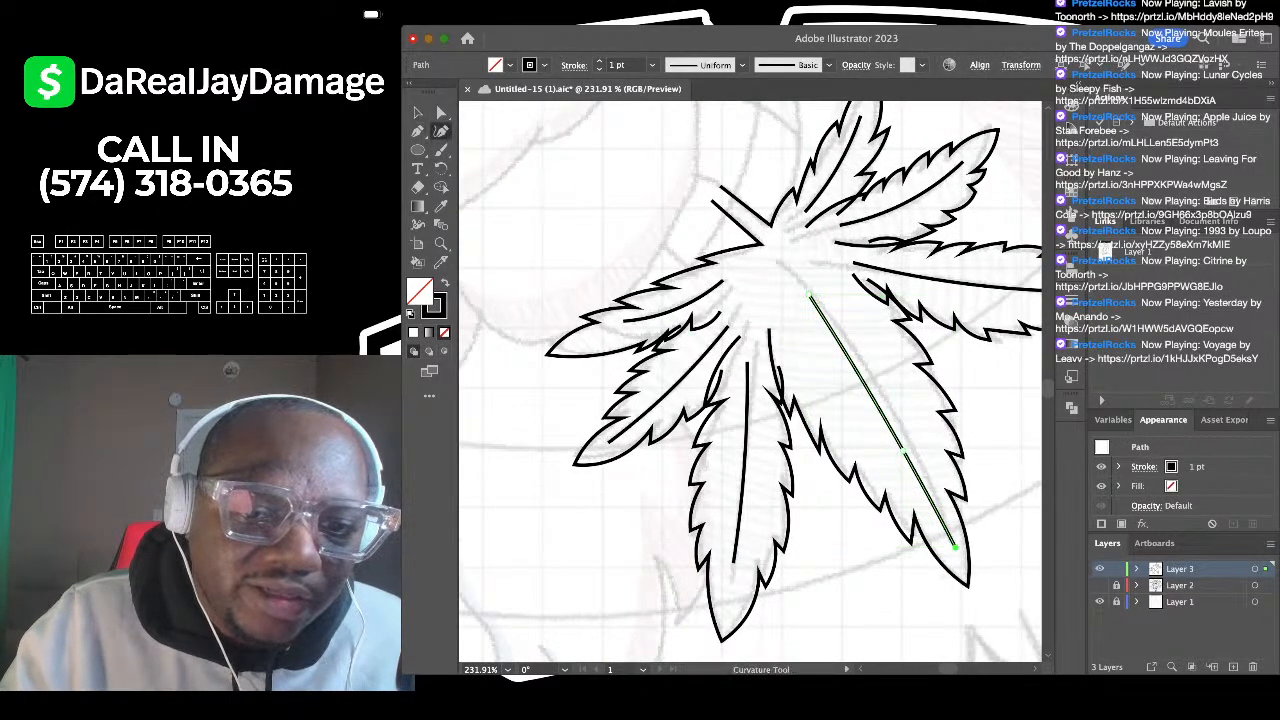
drag(903, 451, 873, 382)
scroll(750, 381, left, 2)
scroll(750, 381, up, 1)
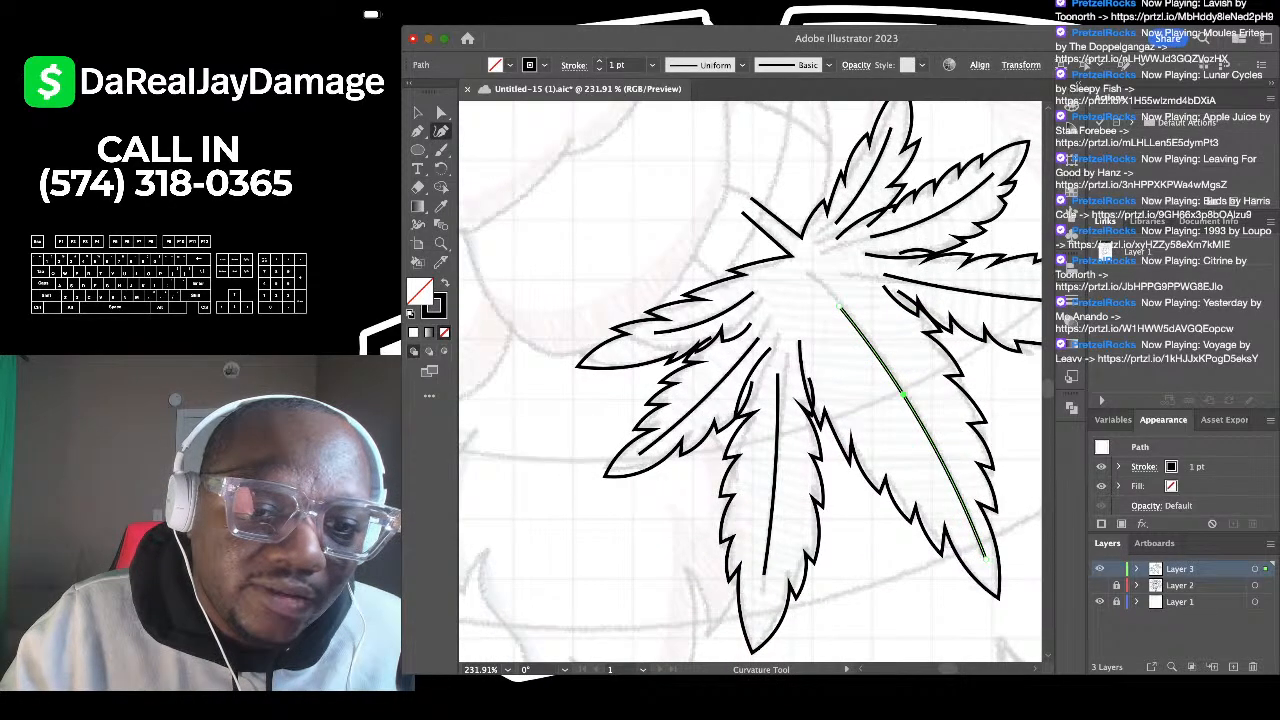
key(v)
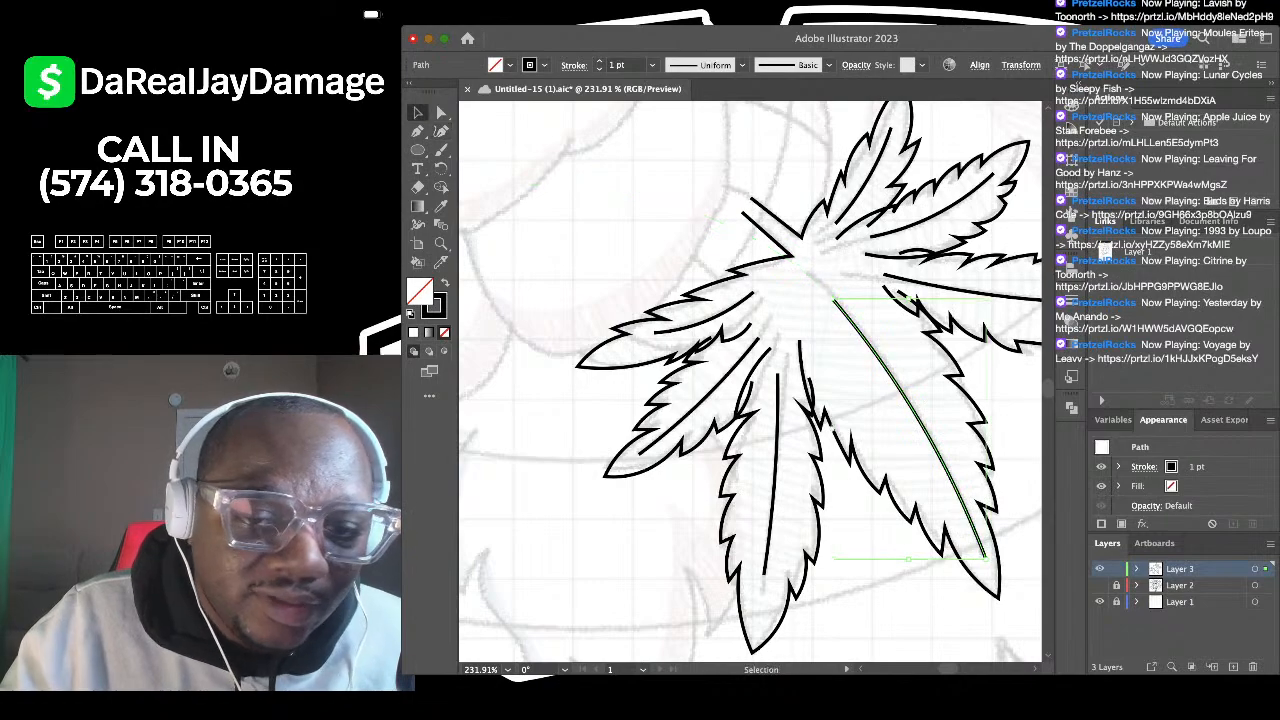
click(606, 182)
Step: Make Layer 2 visible to show the goat line art together with the leaf
scroll(606, 182, down, 8)
scroll(606, 182, left, 5)
scroll(606, 182, up, 2)
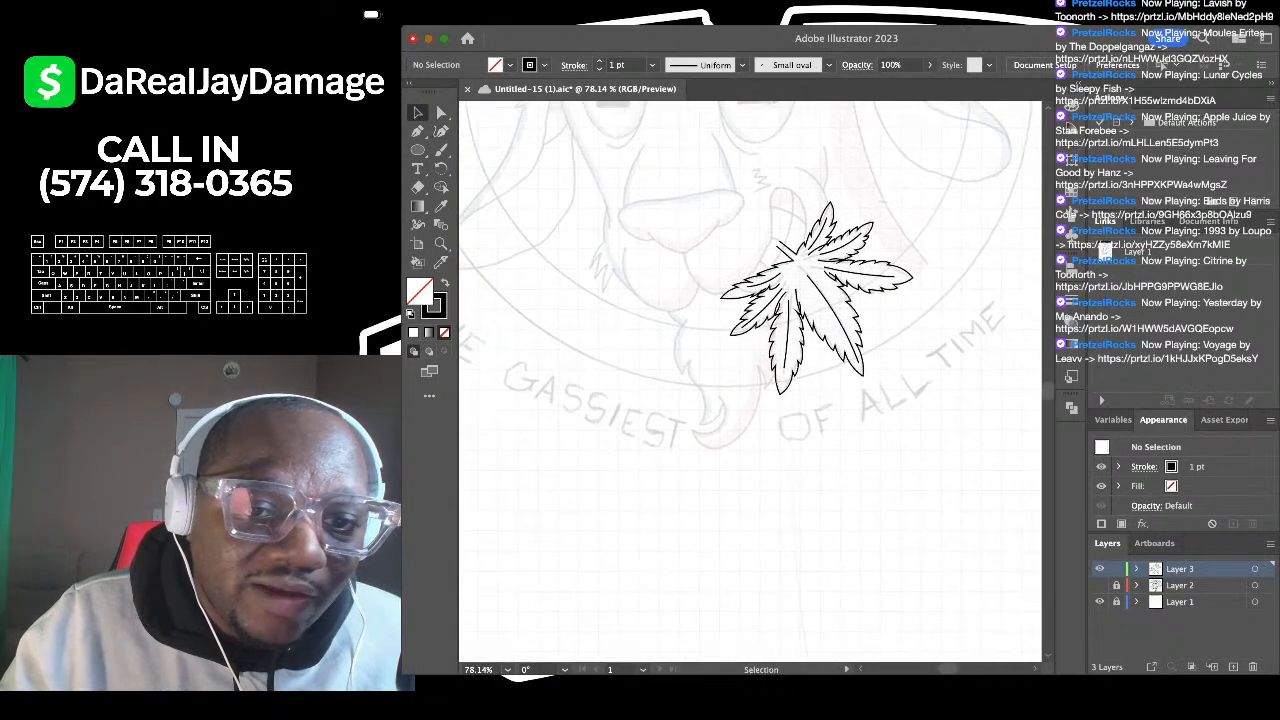
scroll(606, 182, up, 1)
scroll(606, 182, left, 3)
scroll(606, 182, up, 2)
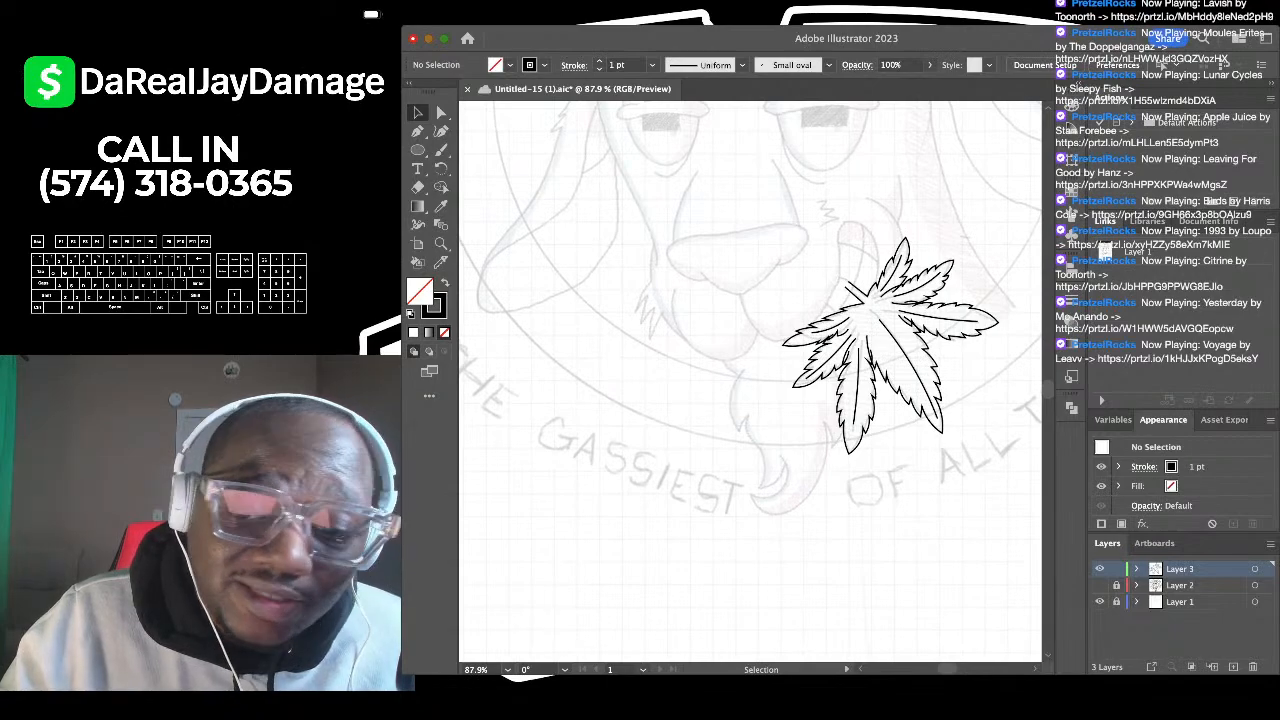
click(1100, 585)
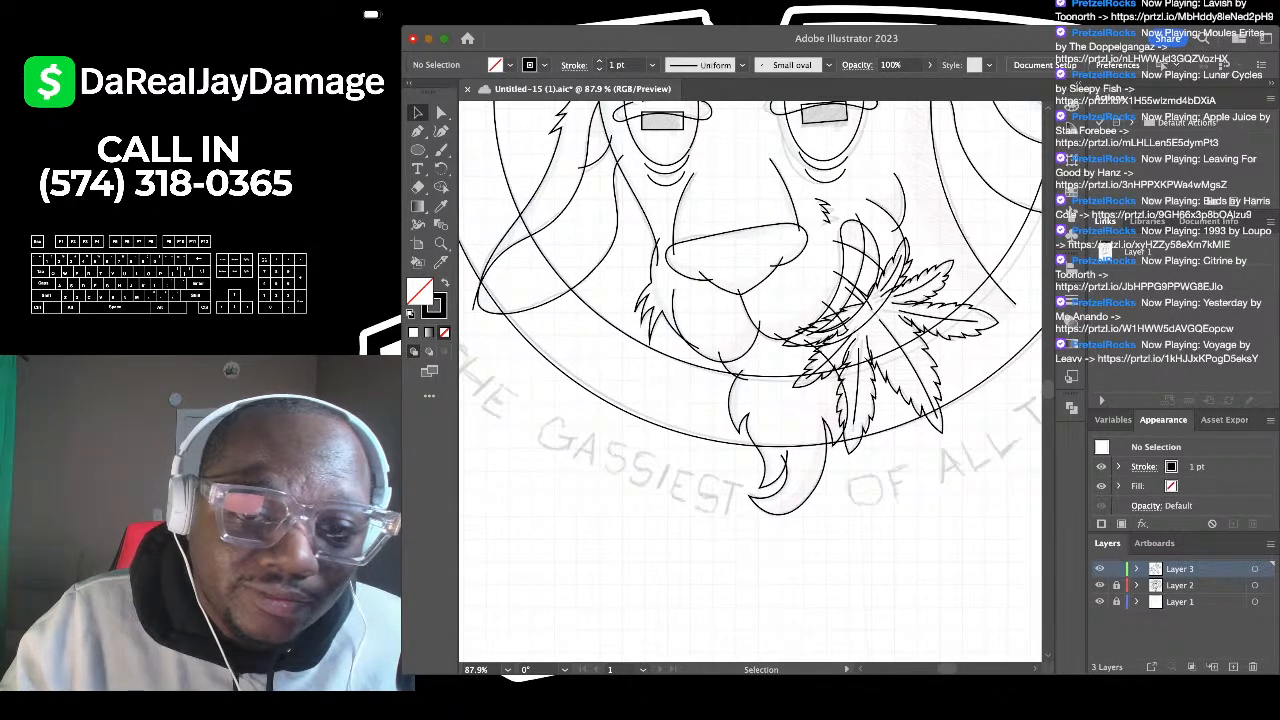
Step: Select all the leaf paths and rotate them slightly counterclockwise
scroll(903, 461, up, 2)
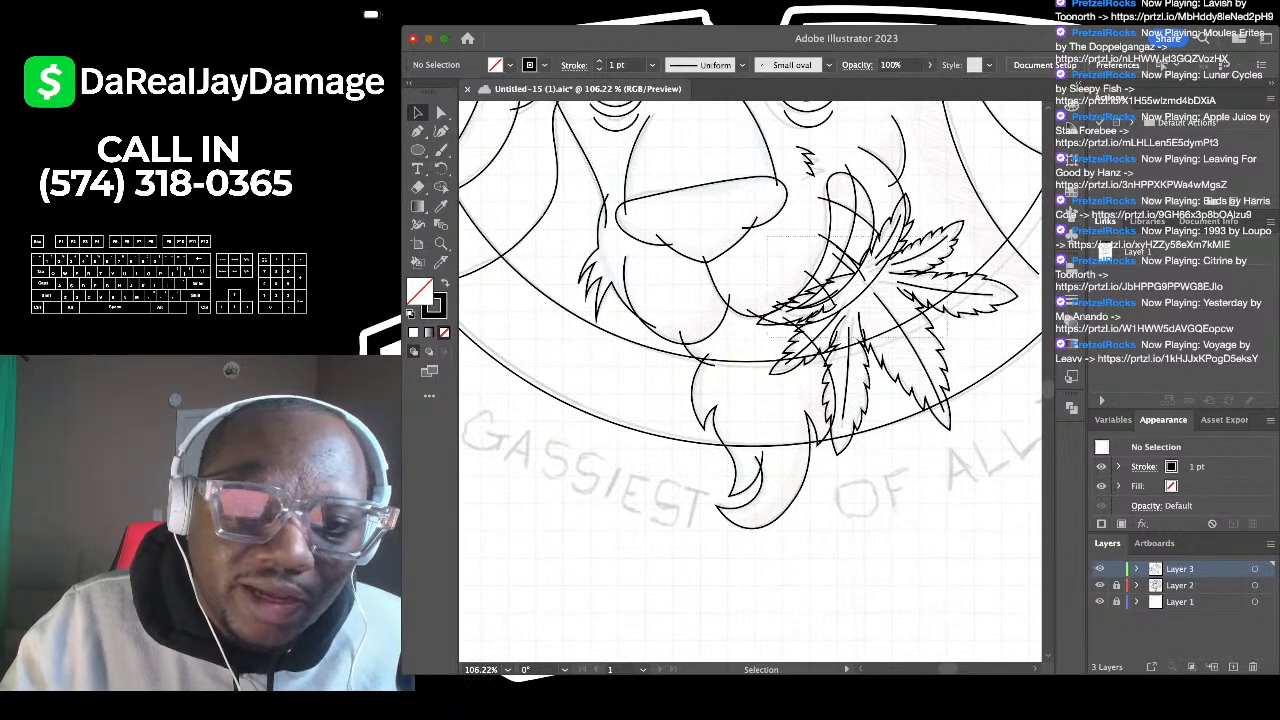
drag(768, 237, 1041, 433)
scroll(750, 380, up, 3)
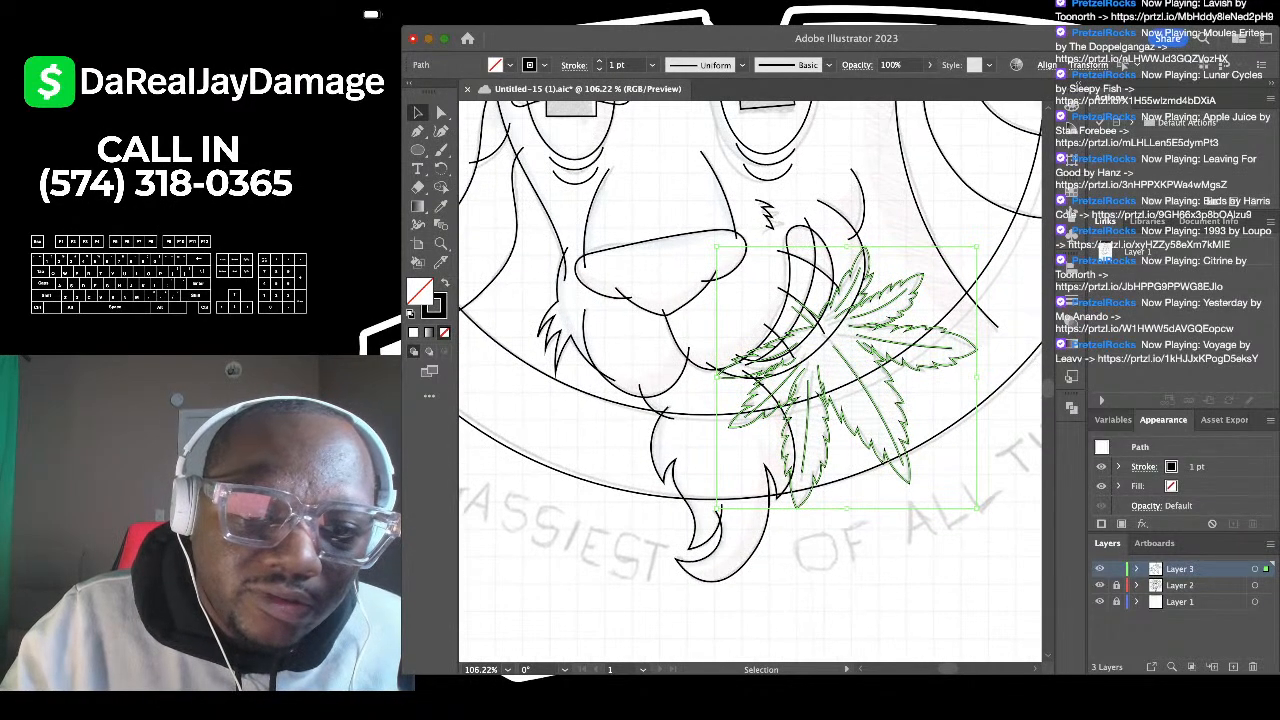
drag(981, 512, 993, 498)
Step: Nudge the rotated leaf slightly right and down beside the goat's mouth, and deselect it
key(Right)
key(Right)
key(Right)
key(Right)
key(Right)
key(Right)
key(Right)
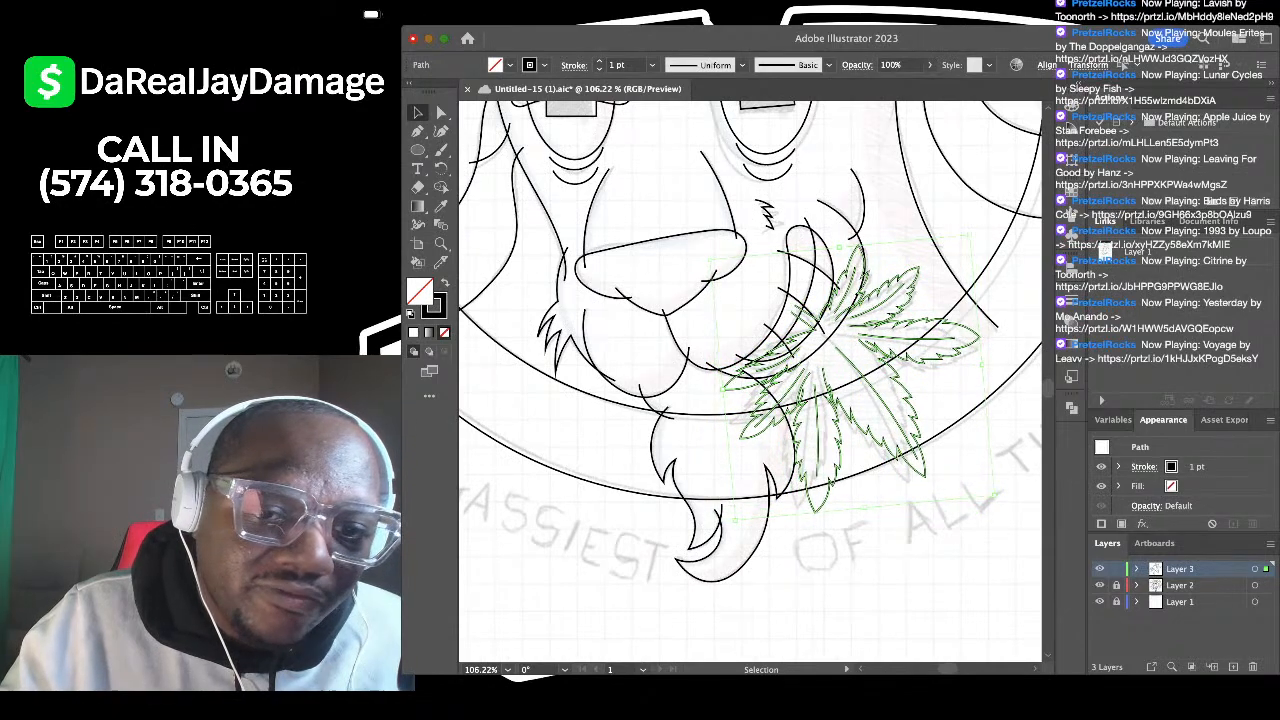
drag(822, 372, 826, 376)
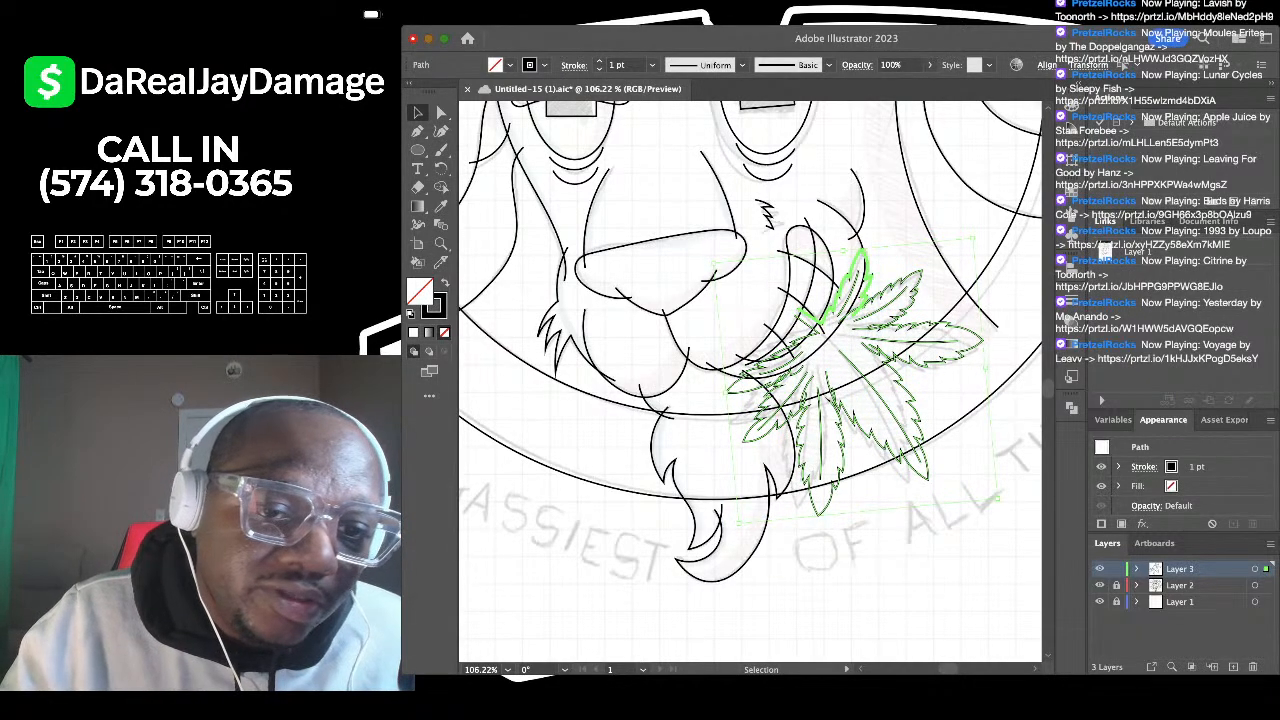
scroll(850, 390, down, 2)
scroll(840, 370, up, 5)
click(824, 266)
scroll(822, 262, down, 5)
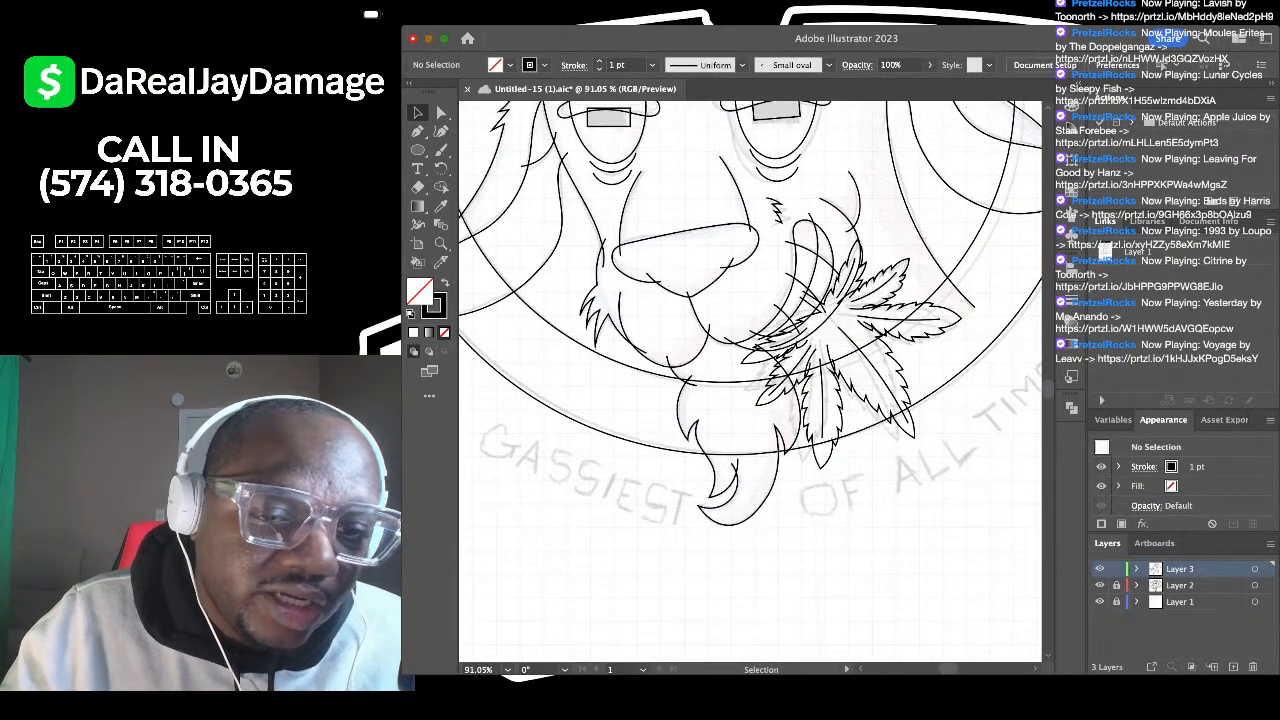
Step: Lock Layer 3, unlock Layer 2, and move the jagged forehead tuft slightly left, centering it between the goat's eyebrows
scroll(750, 380, down, 4)
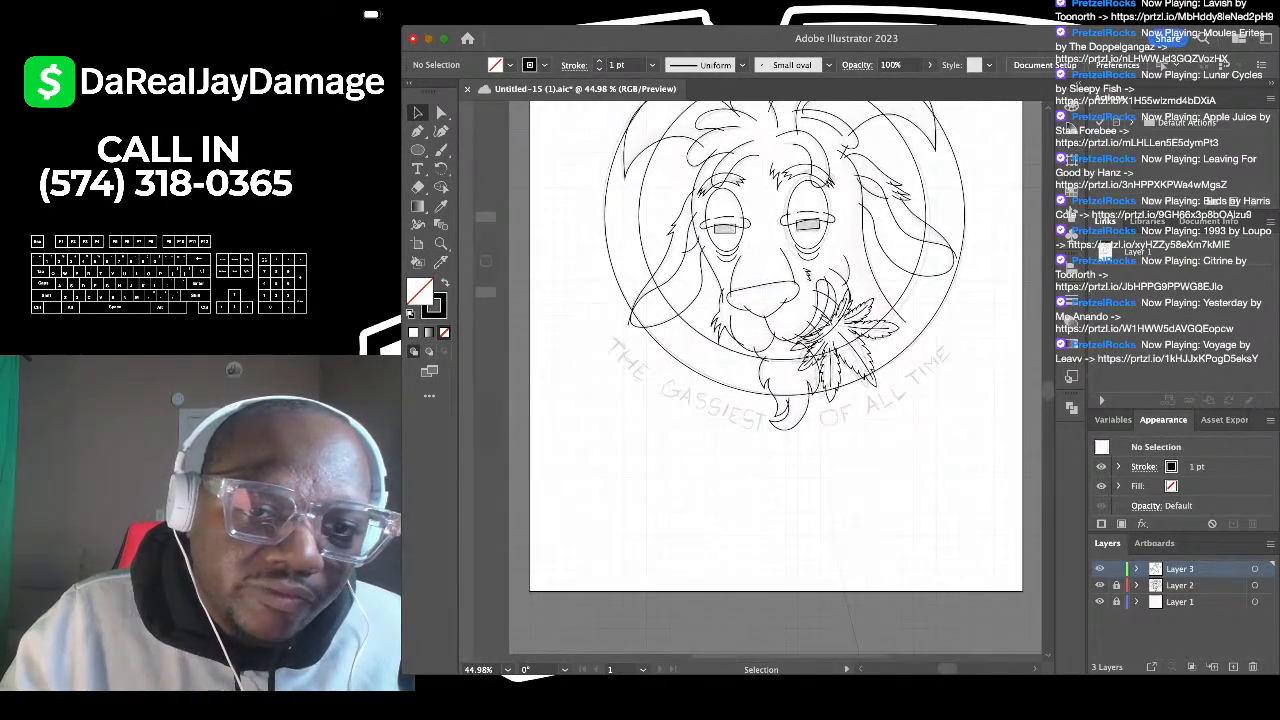
scroll(750, 380, up, 3)
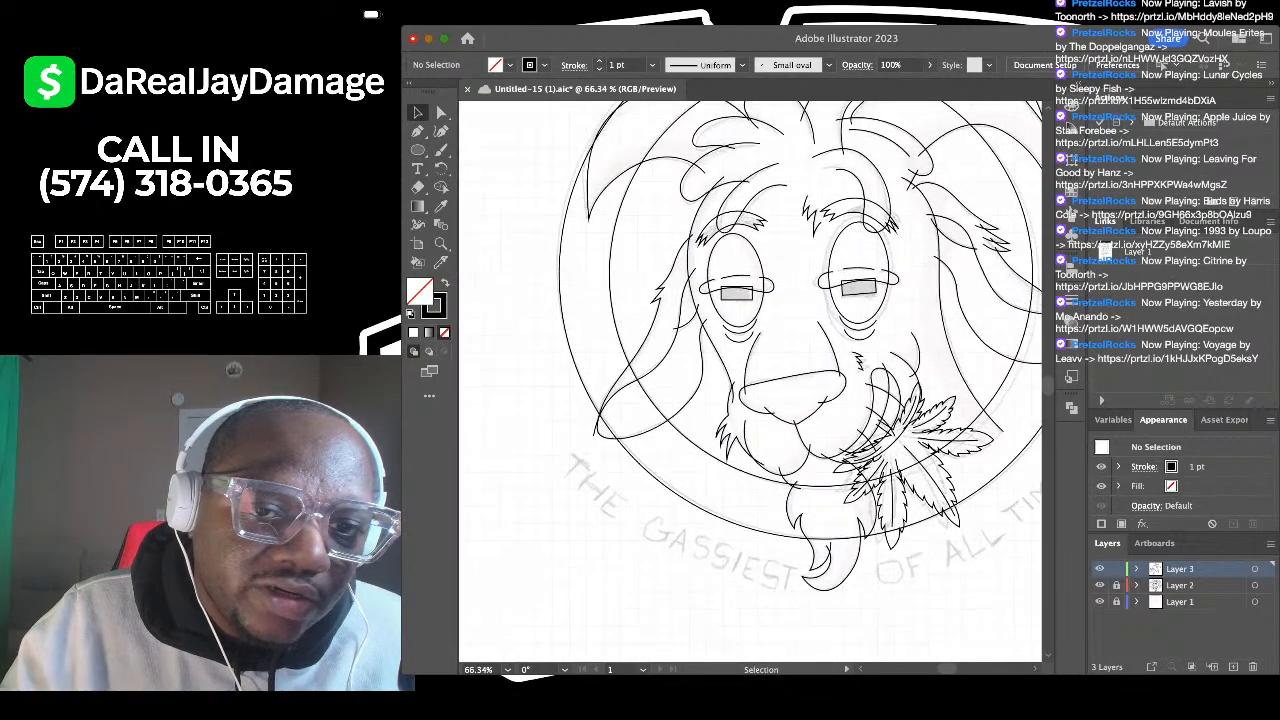
scroll(750, 380, down, 1)
scroll(750, 380, up, 3)
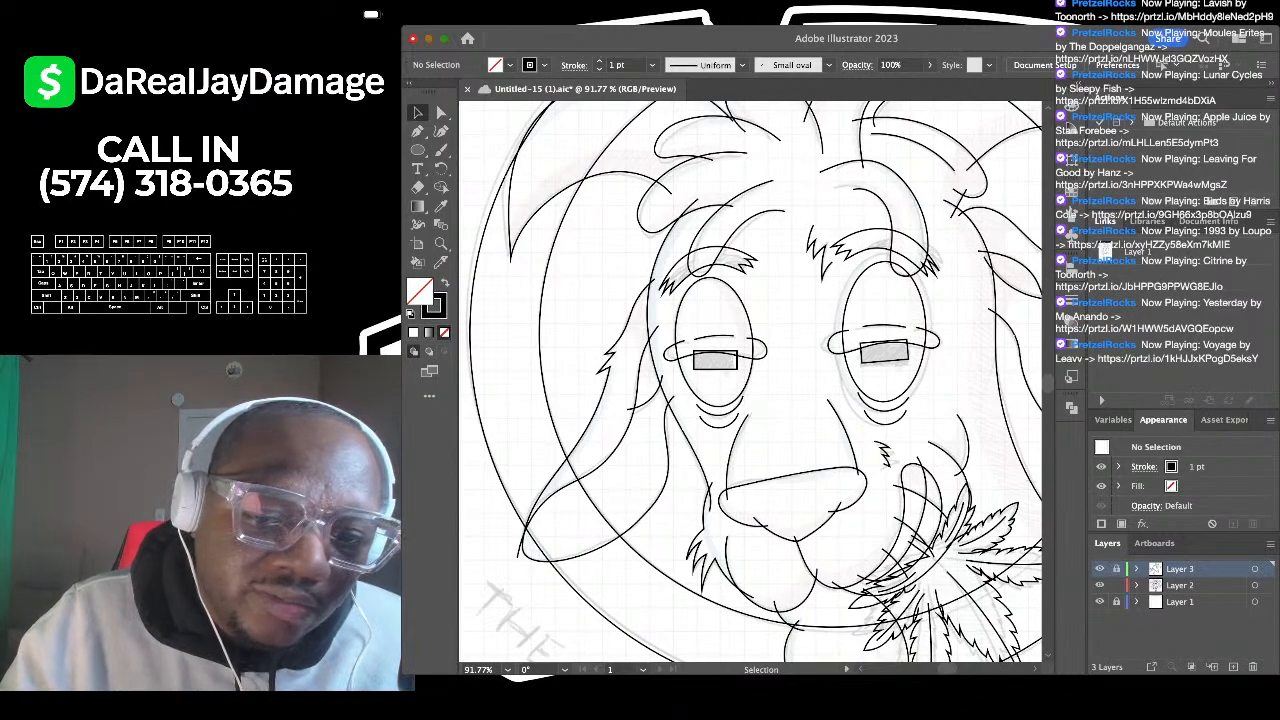
drag(820, 256, 792, 262)
click(808, 300)
Step: Review the whole goat and leaf composition against the sketch
scroll(815, 290, down, 7)
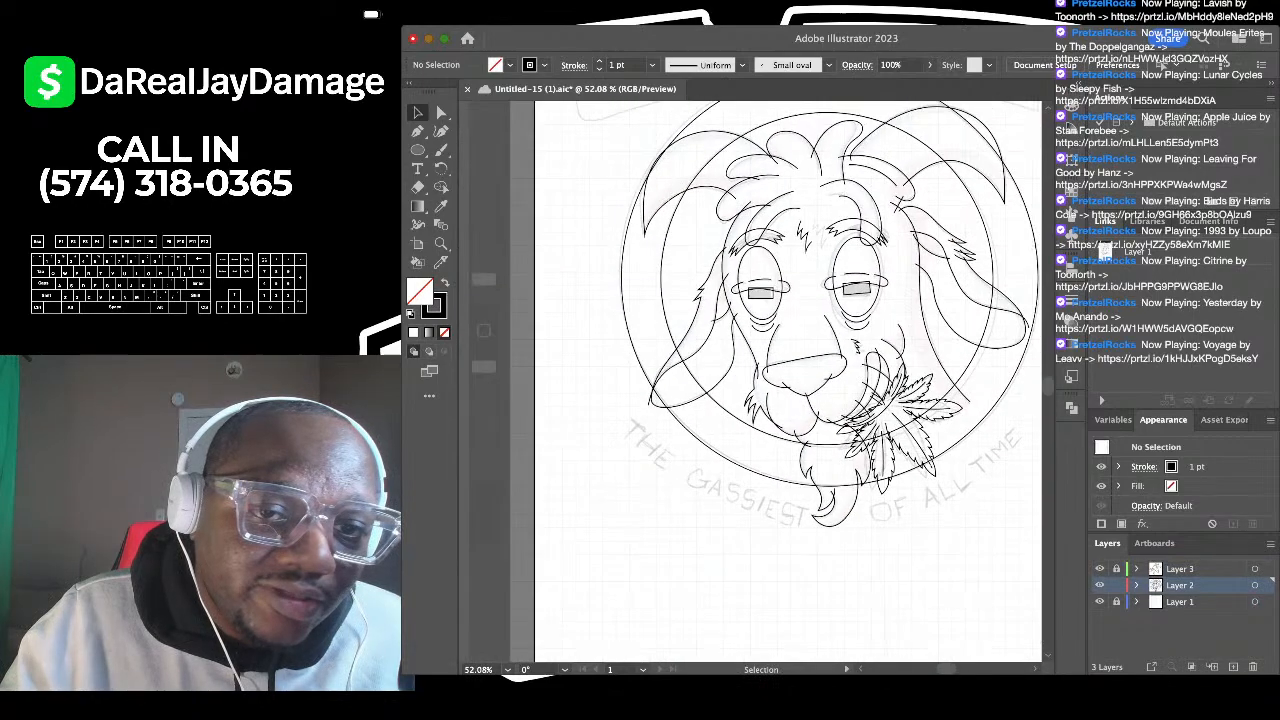
scroll(815, 290, up, 2)
scroll(818, 260, down, 2)
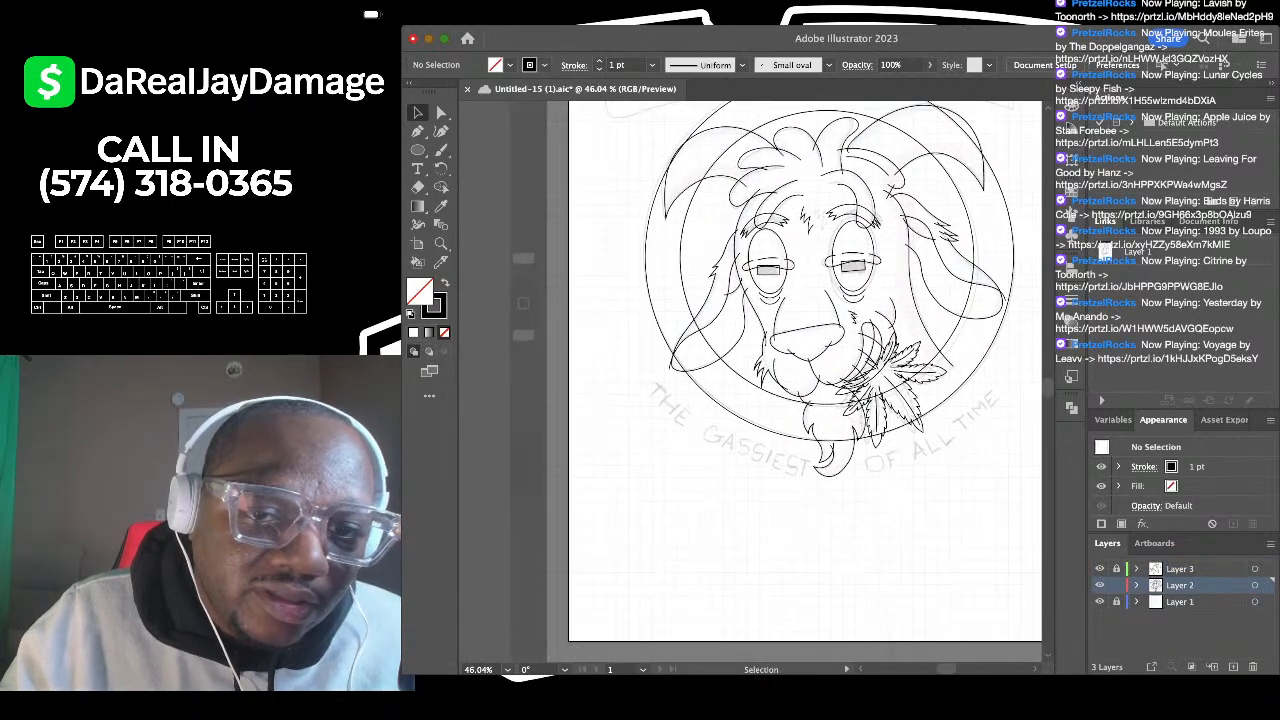
scroll(818, 260, up, 5)
scroll(818, 260, down, 6)
scroll(810, 380, down, 1)
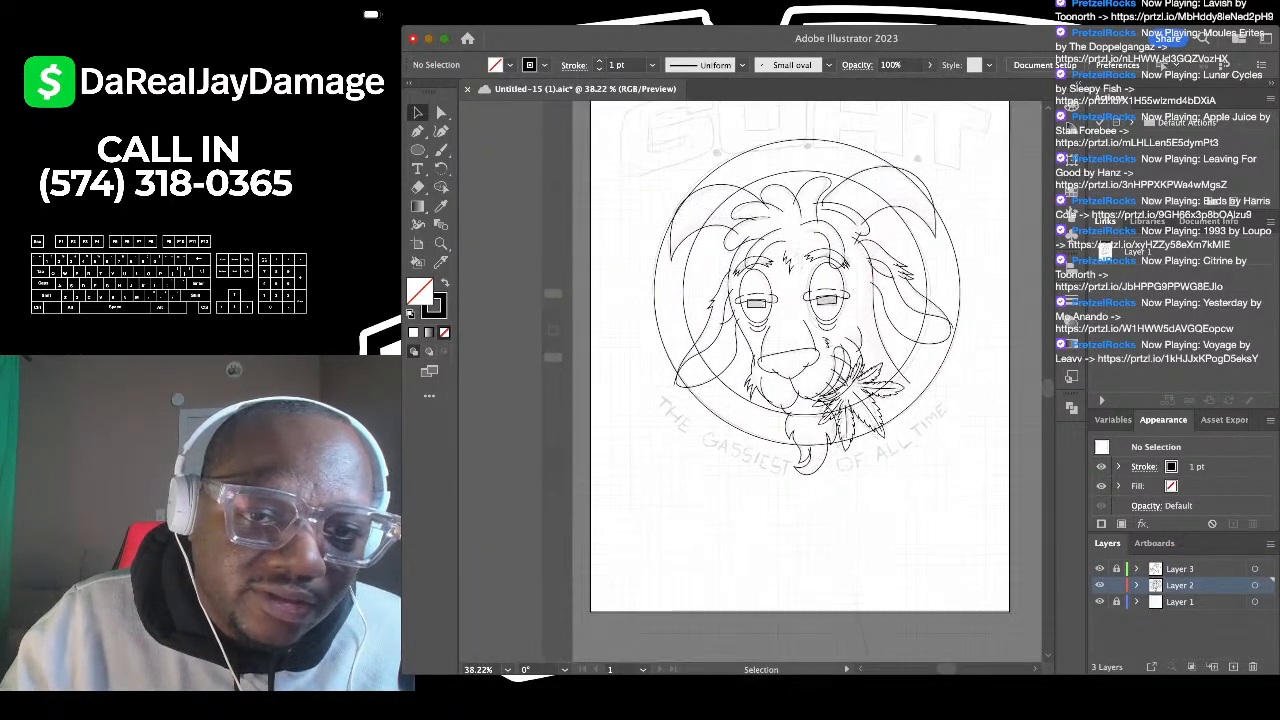
scroll(810, 380, up, 3)
scroll(750, 380, down, 1)
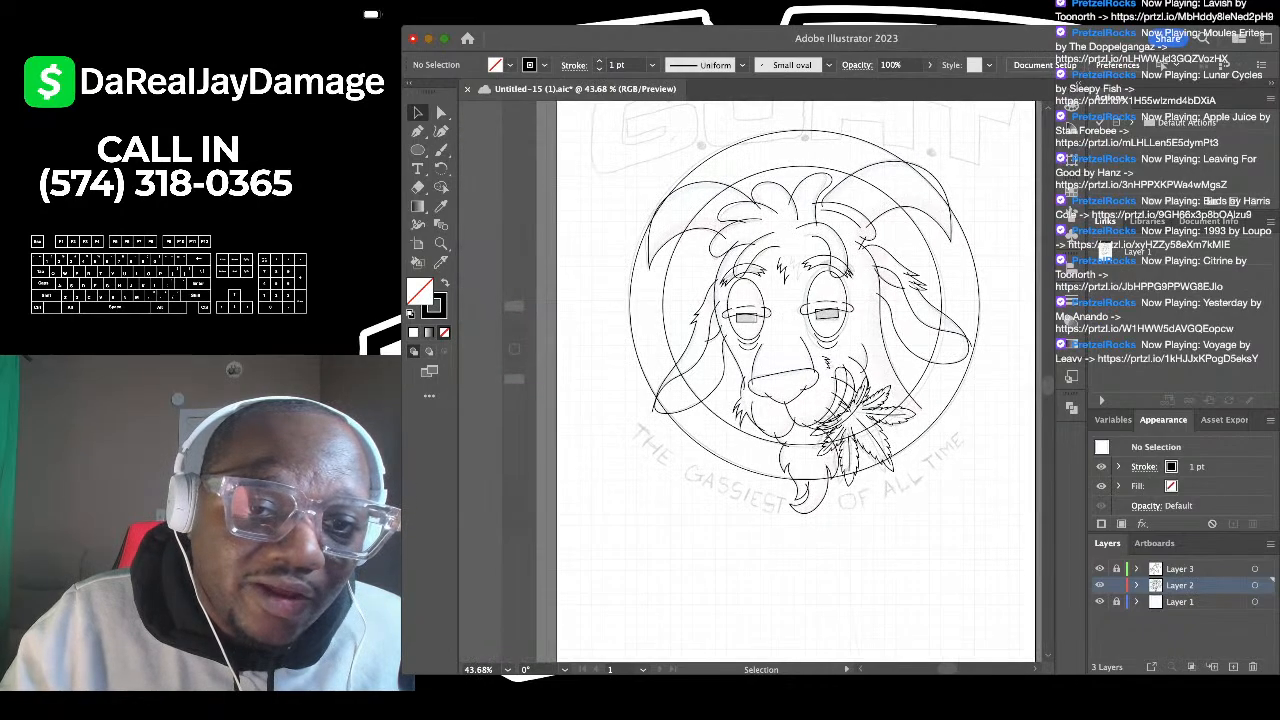
Step: Extend the inner end of the right horn's upper line slightly into the hair with the Curvature tool, and deselect the horn
scroll(750, 380, up, 4)
click(961, 278)
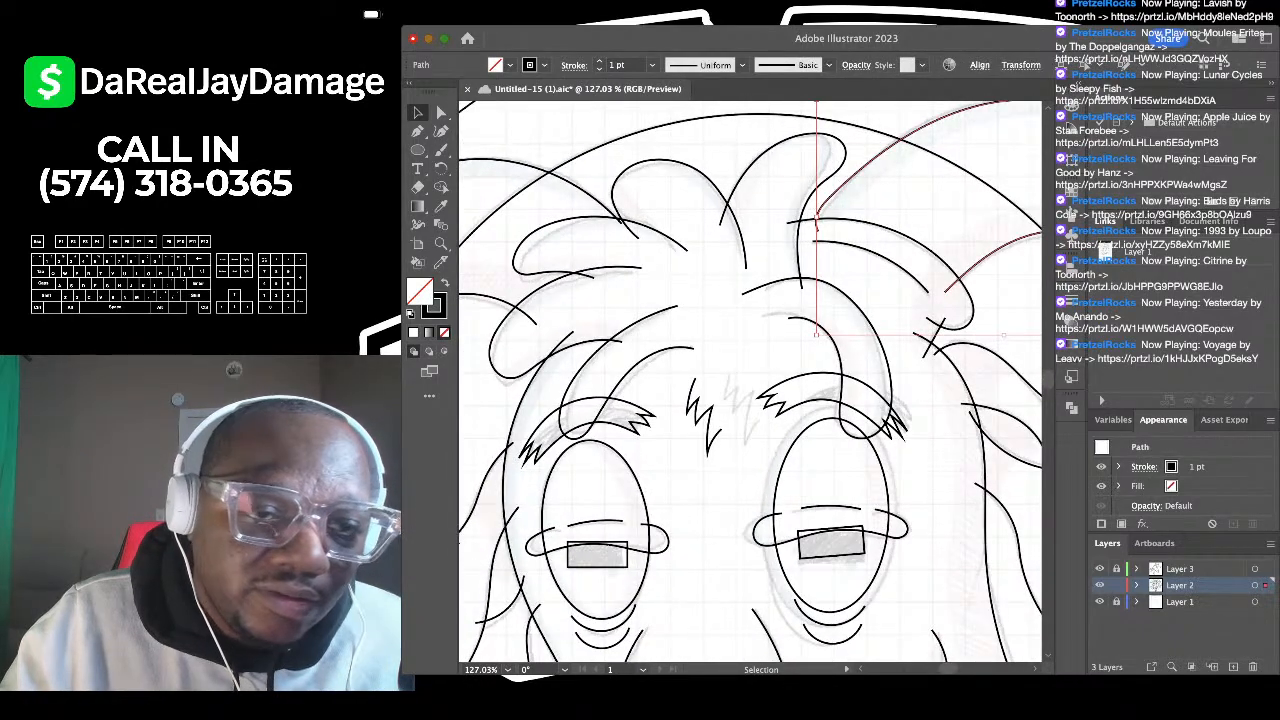
click(441, 131)
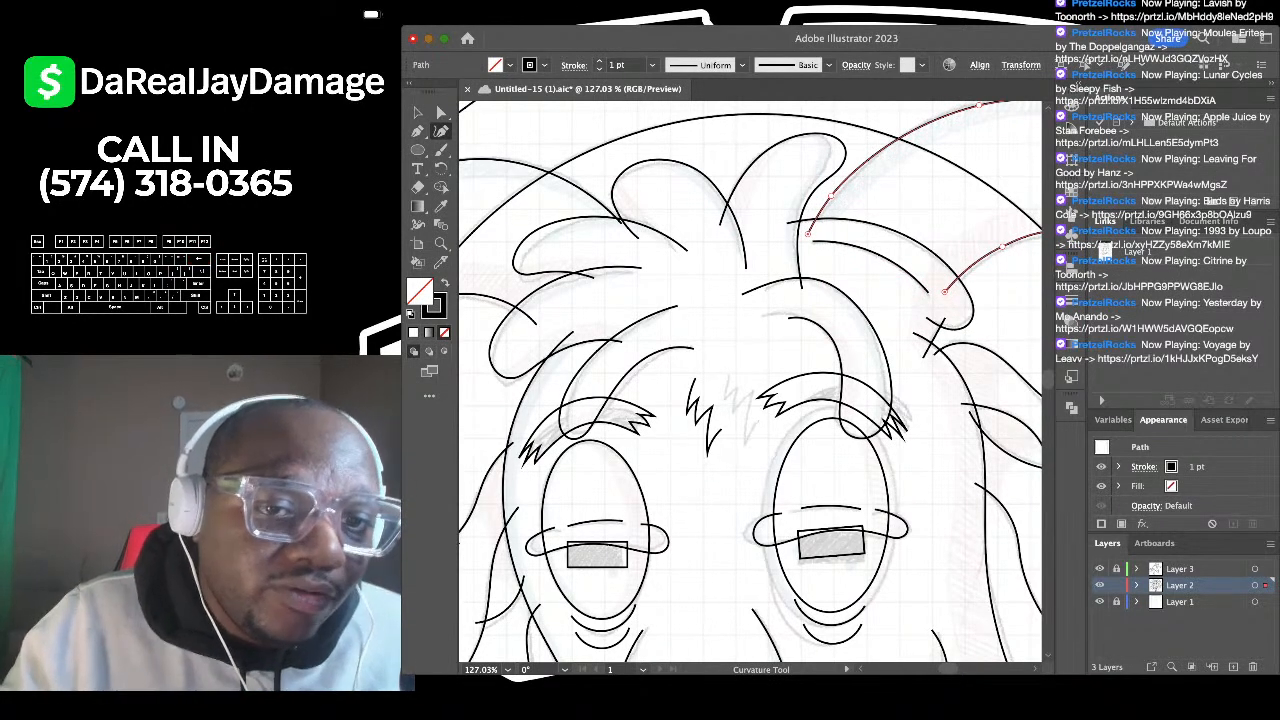
scroll(812, 197, down, 3)
scroll(812, 197, up, 3)
scroll(812, 199, right, 2)
scroll(811, 203, down, 3)
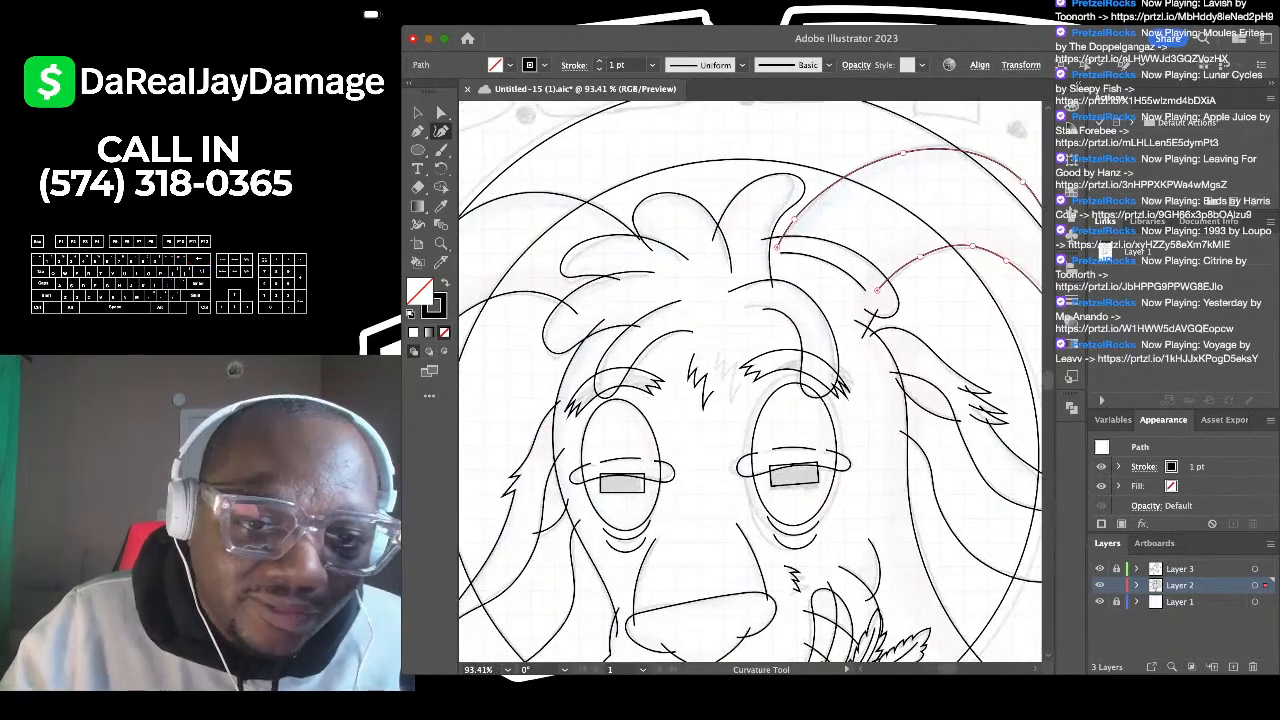
scroll(750, 380, up, 2)
scroll(750, 380, down, 4)
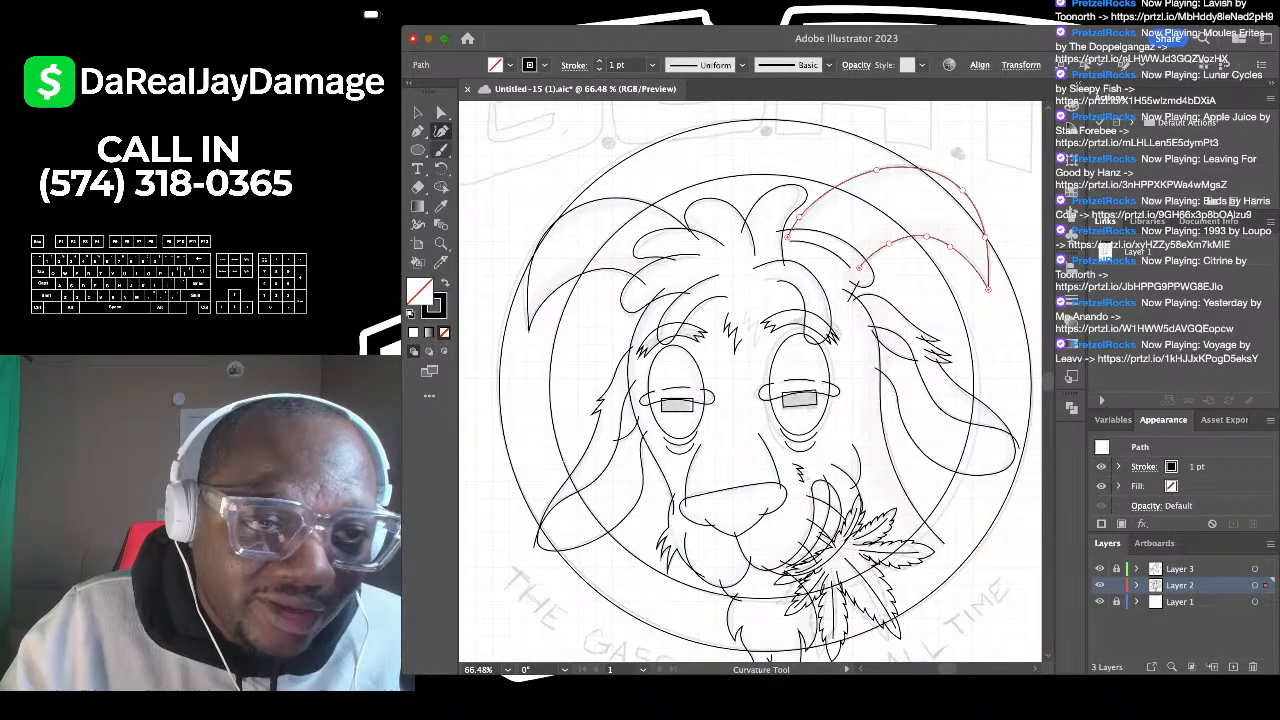
click(418, 113)
click(578, 184)
scroll(580, 188, down, 4)
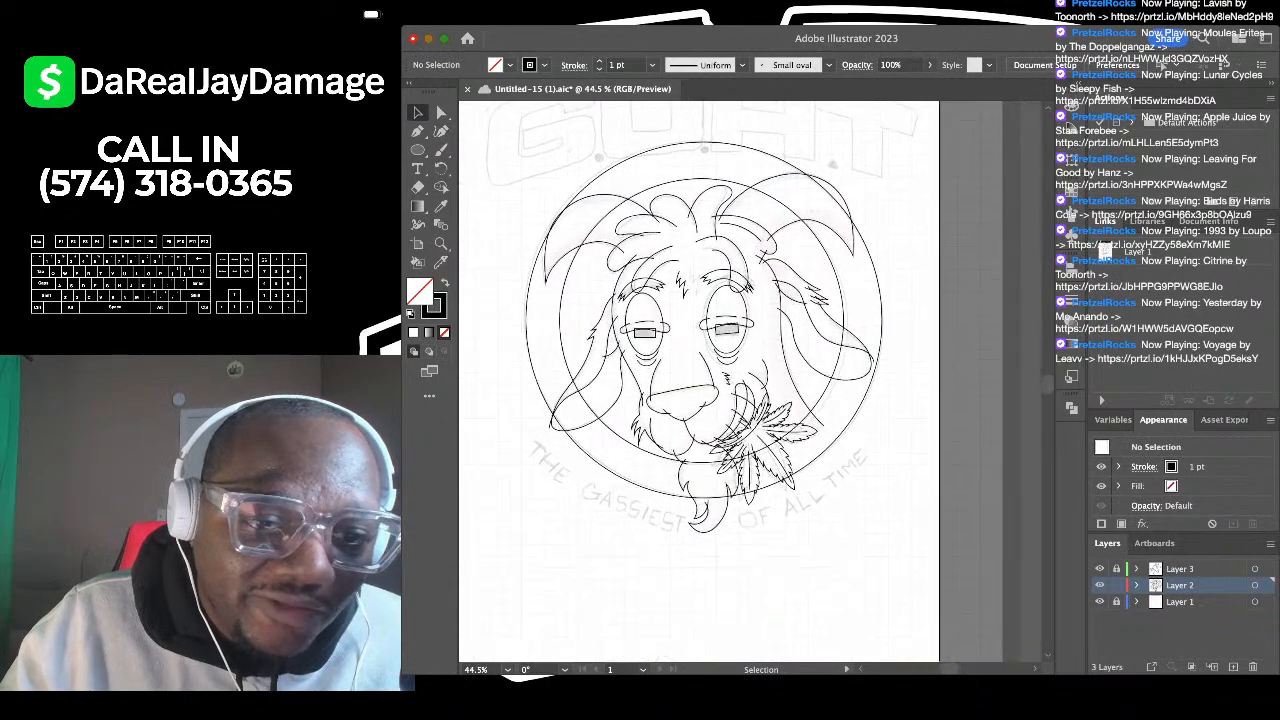
Step: Hide Layer 1 so only the vector line art shows, without the sketch
scroll(750, 380, left, 2)
click(1100, 602)
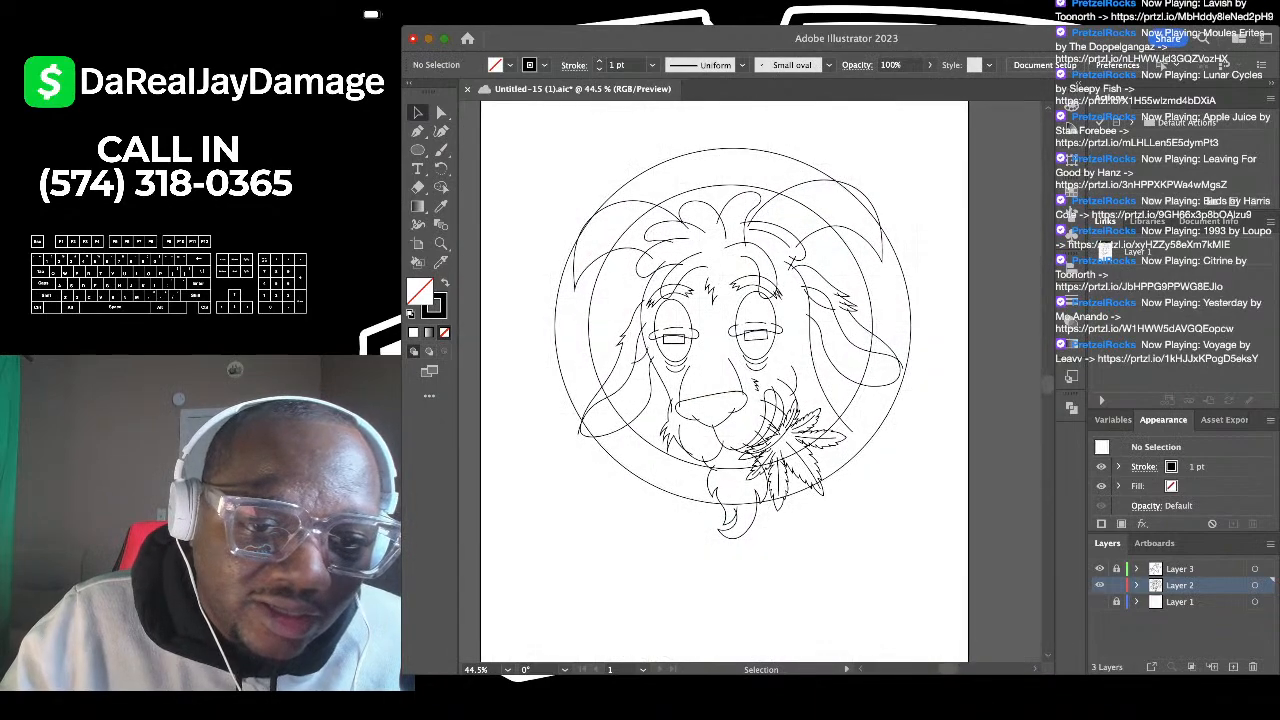
scroll(862, 230, left, 3)
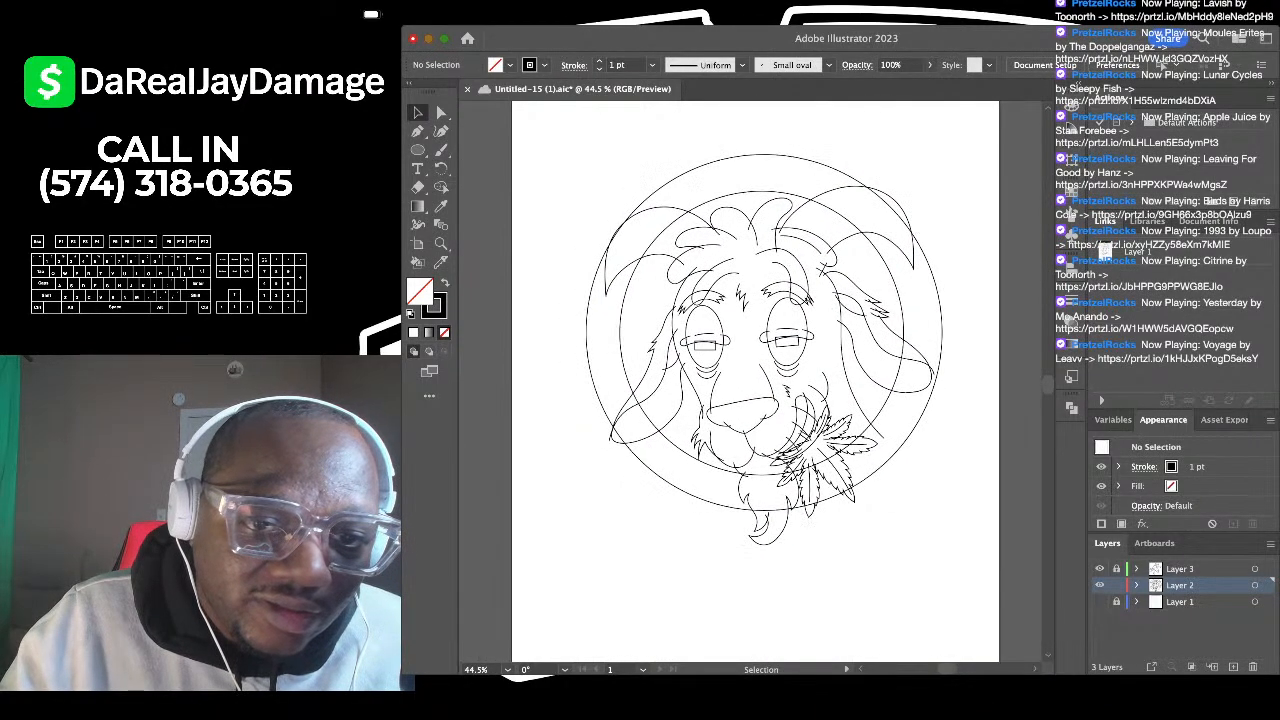
scroll(862, 230, up, 4)
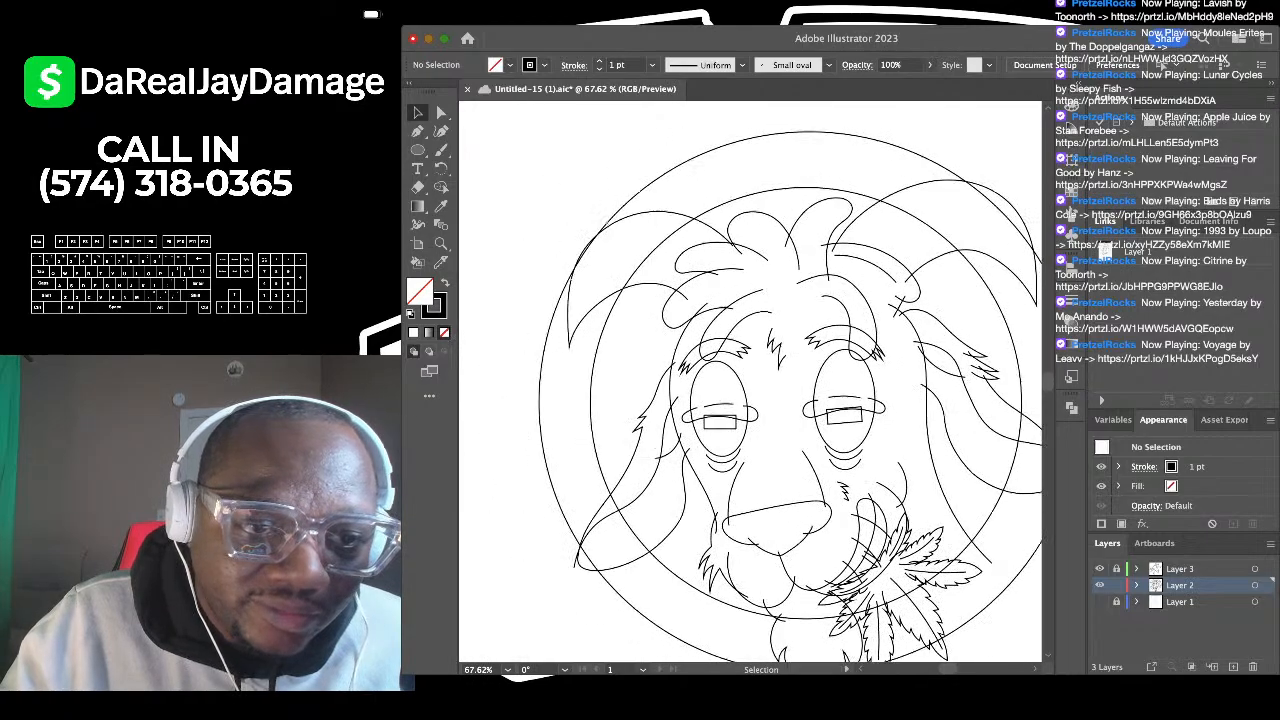
Step: Enlarge the left horn very slightly outward from its upper outer corner, deselect it, and fit the artboard in view
scroll(750, 380, up, 3)
scroll(594, 230, up, 2)
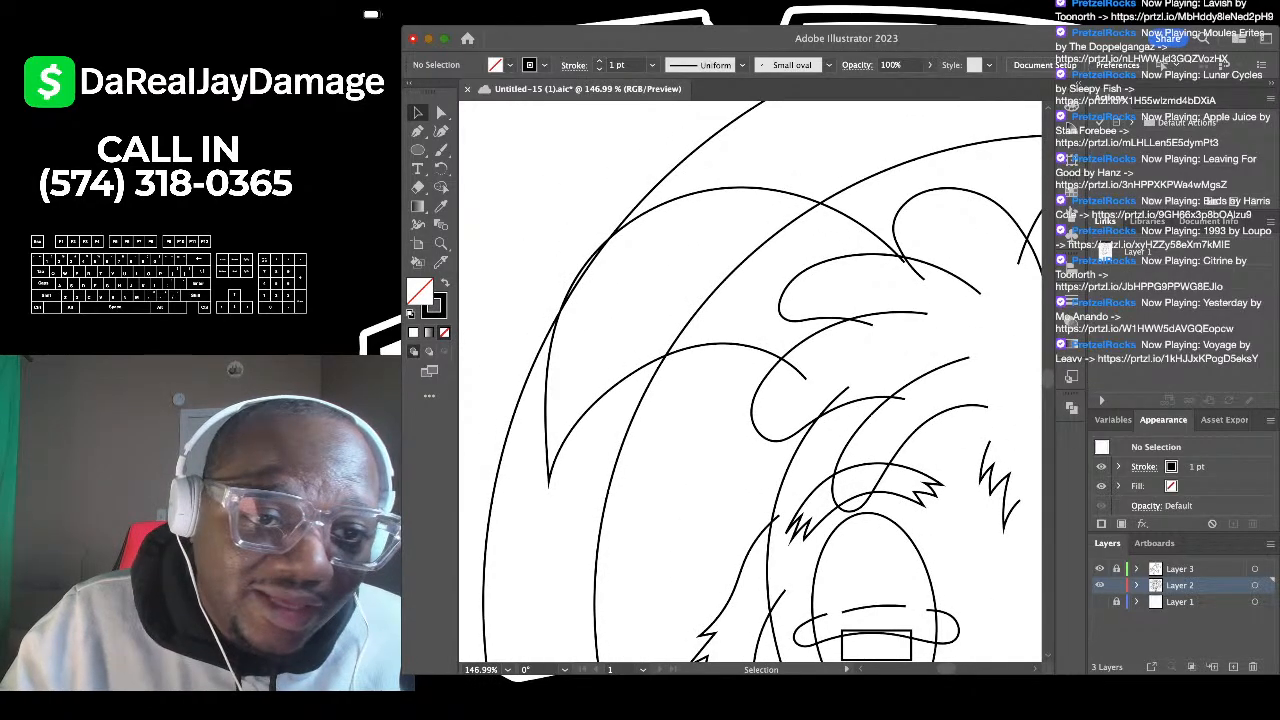
click(590, 260)
scroll(590, 257, down, 3)
drag(561, 212, 560, 211)
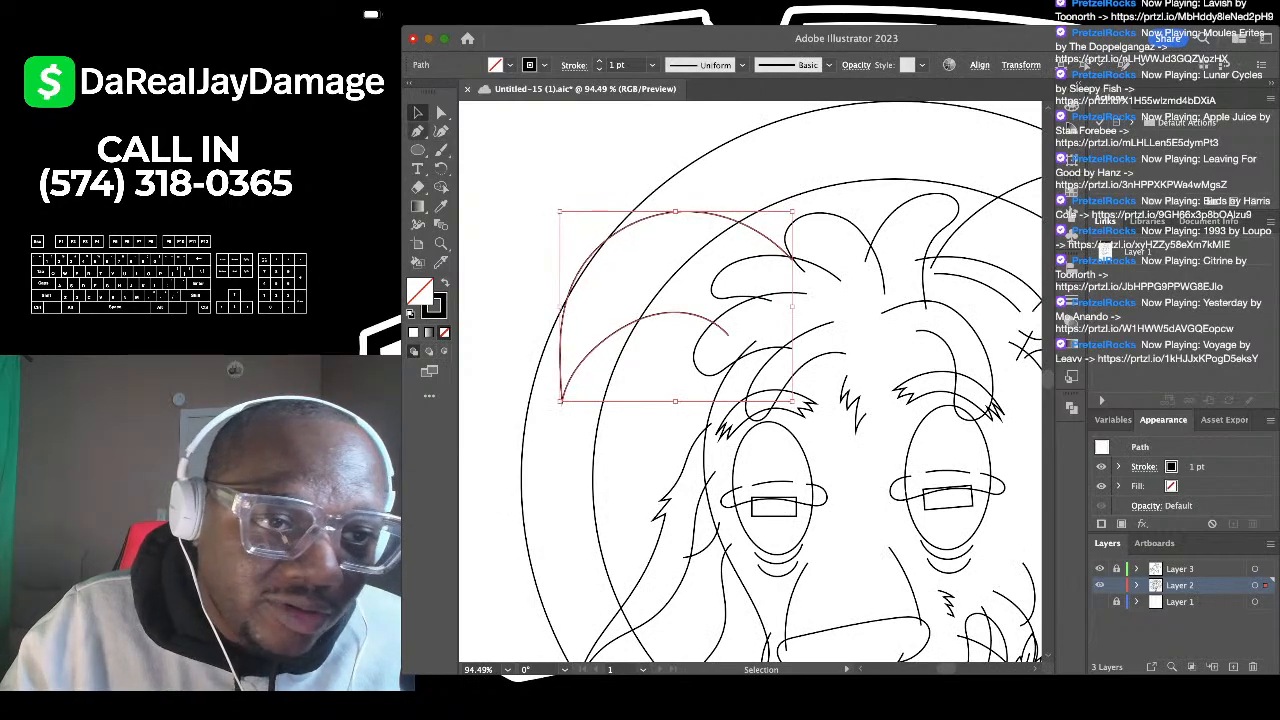
key(ctrl+shift+a)
key(ctrl+0)
Step: Try a heavier 3 pt stroke on the outer circle and deselect it
scroll(562, 225, up, 3)
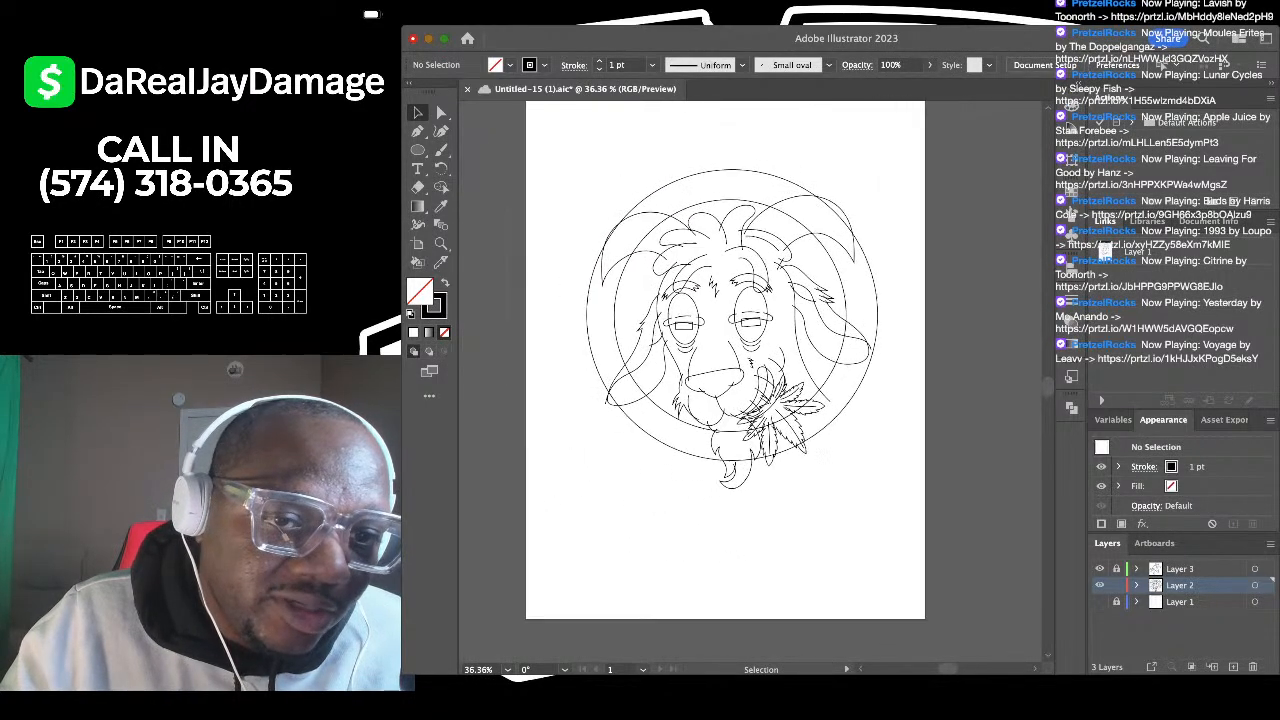
click(698, 182)
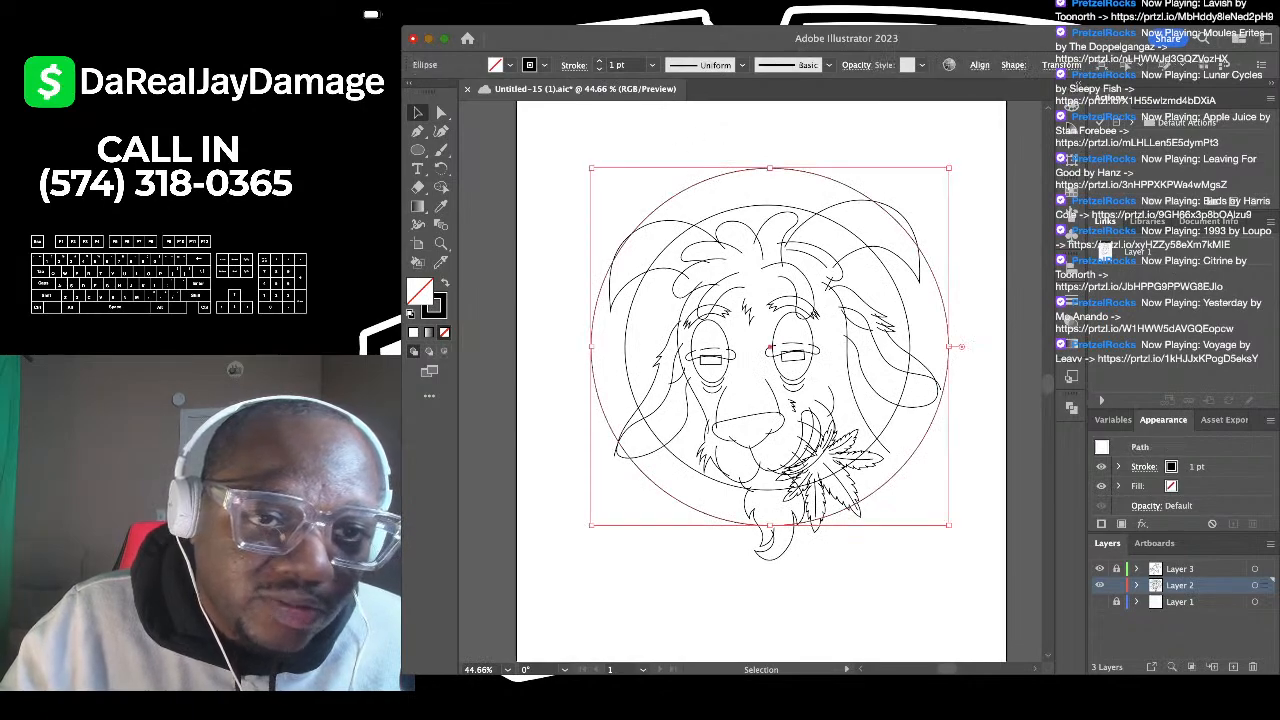
click(630, 136)
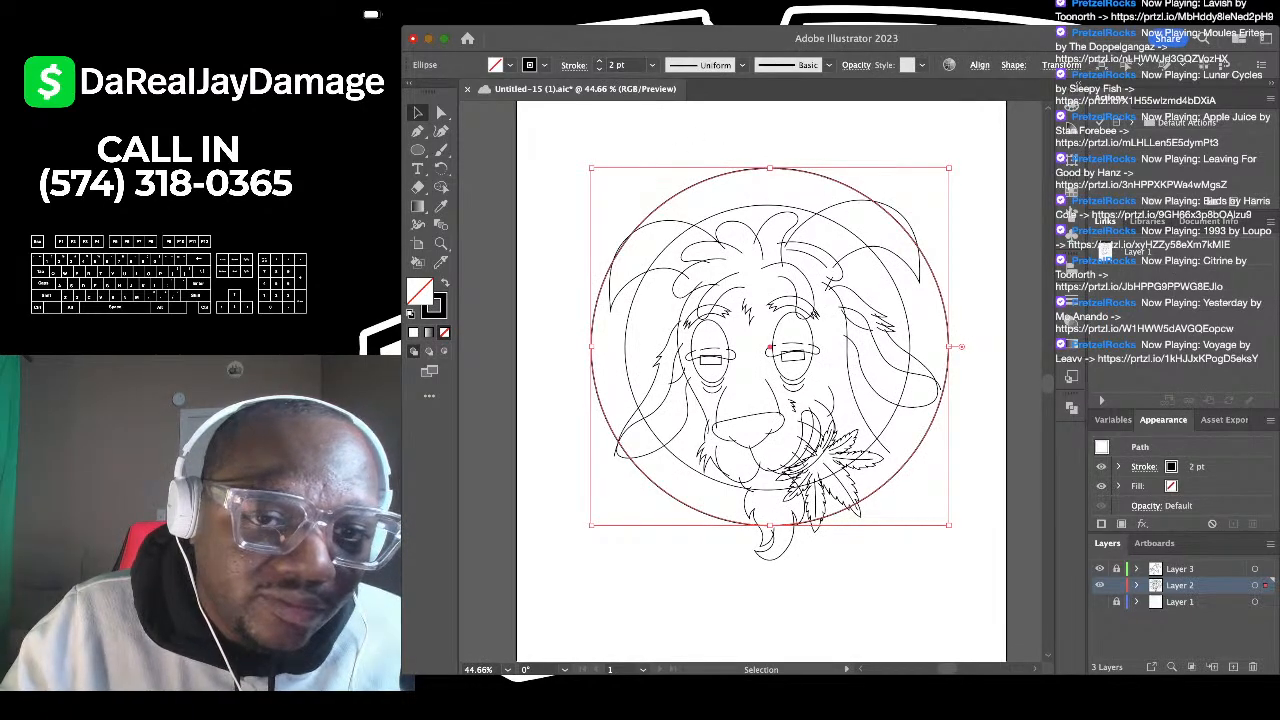
key(Up)
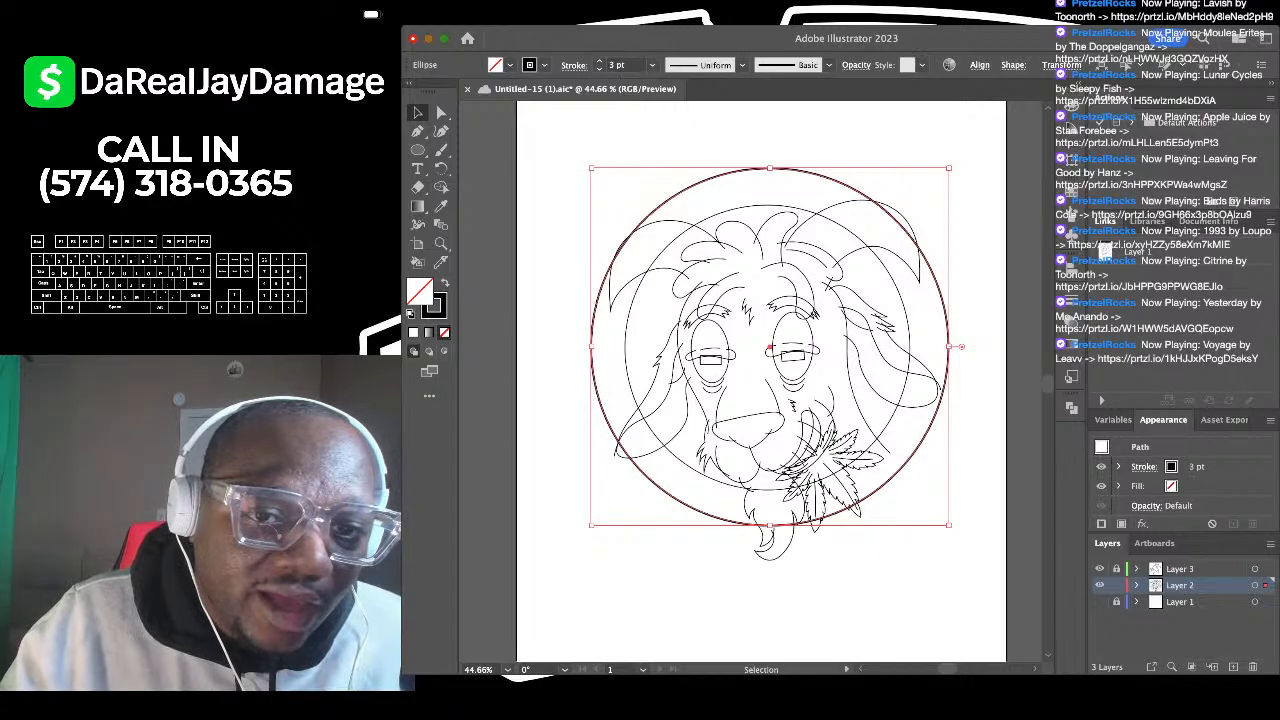
key(super+shift+a)
scroll(664, 217, down, 3)
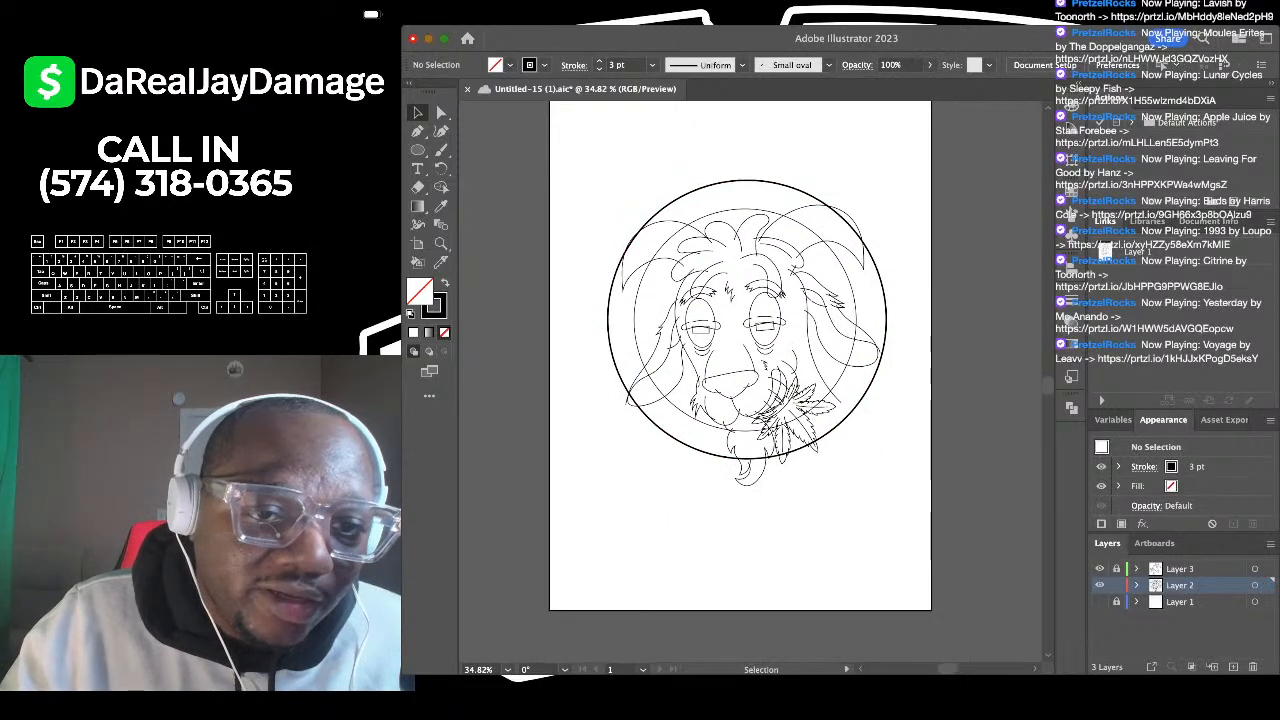
Step: Try a 5 pt stroke on both the outer and inner circles
scroll(664, 217, up, 6)
drag(735, 128, 771, 196)
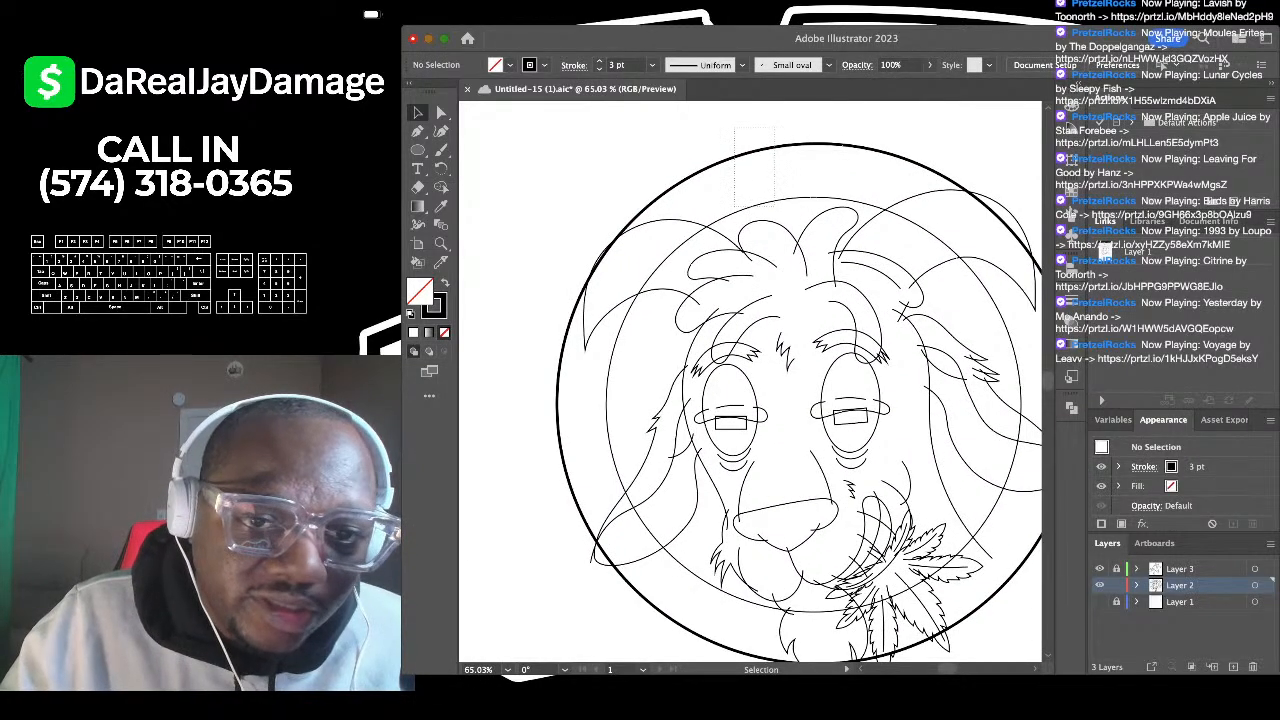
key(super+a)
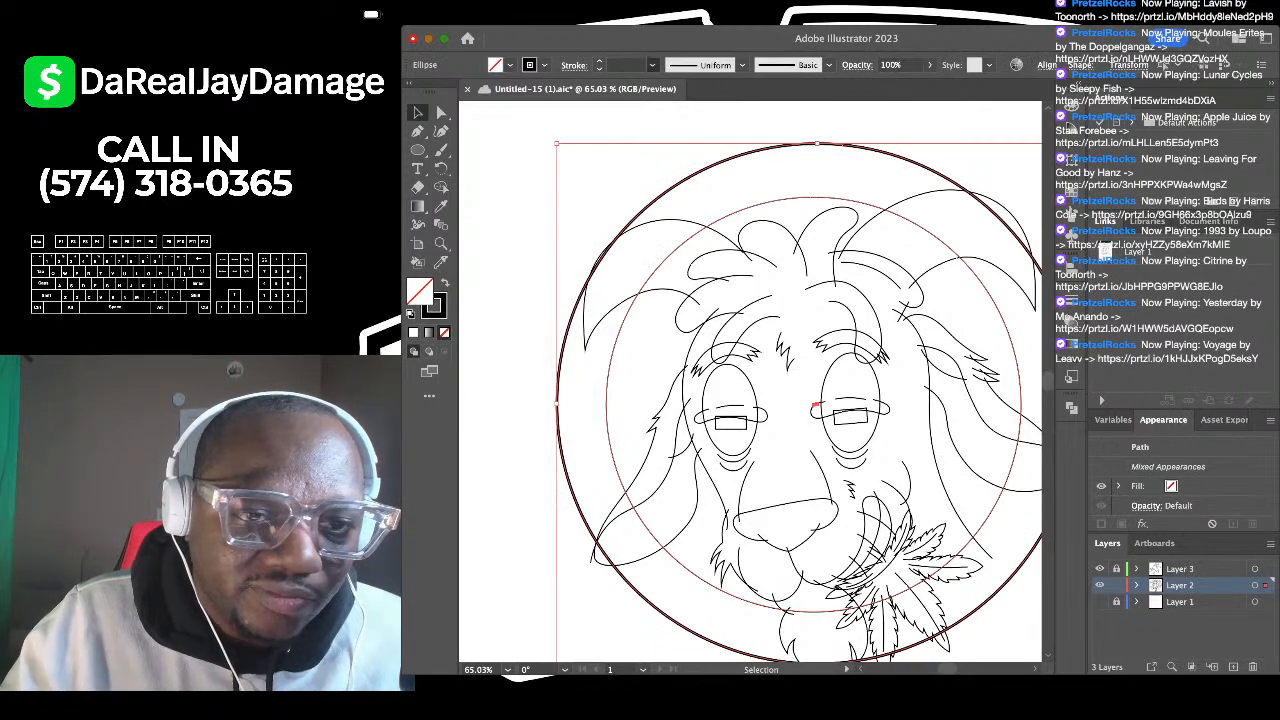
click(630, 186)
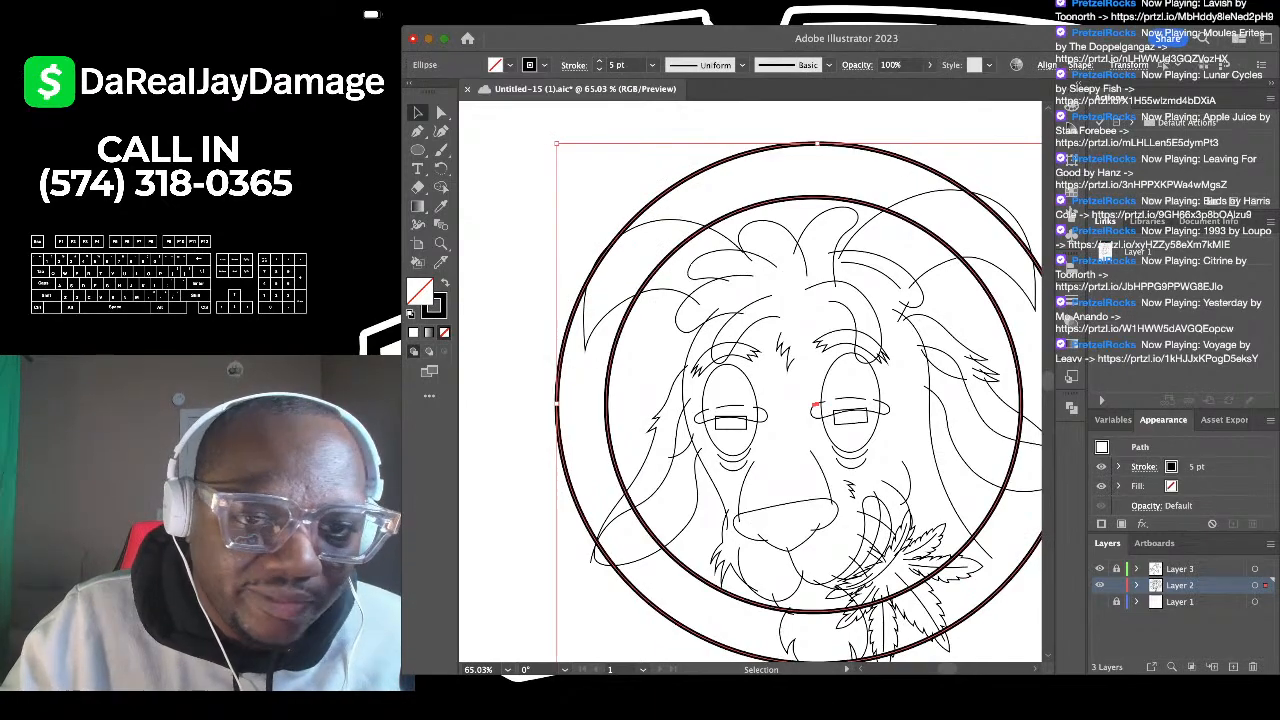
key(super+shift+a)
Step: Set the inner circle's stroke to 1 pt and deselect it
click(709, 224)
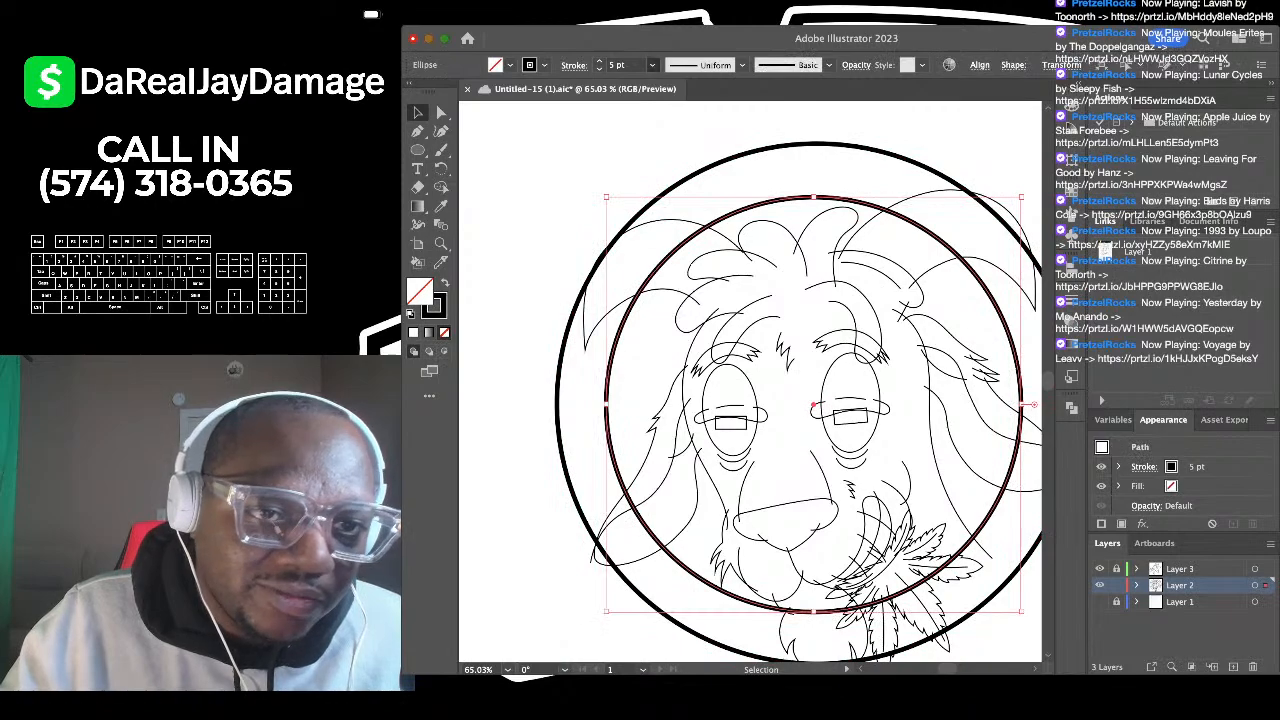
click(630, 129)
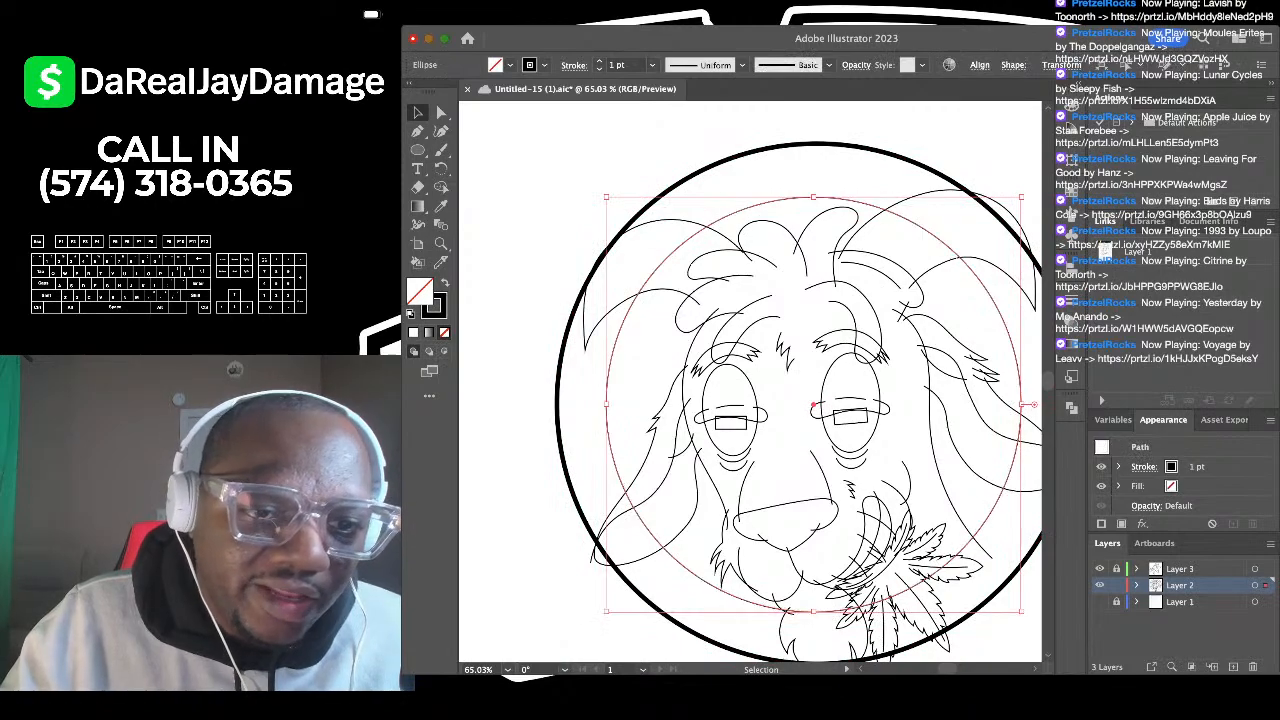
key(super+shift+a)
Step: Set the outer circle's stroke to 1 pt and deselect it
scroll(680, 220, down, 4)
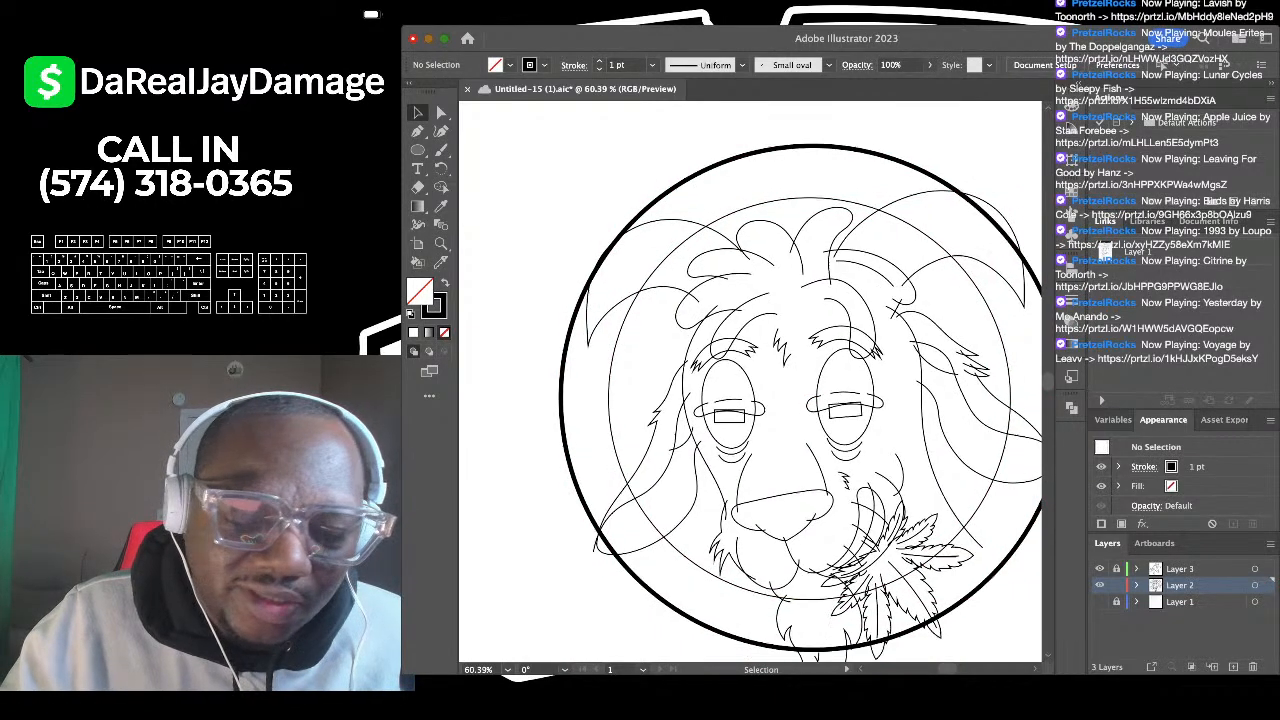
scroll(685, 213, down, 4)
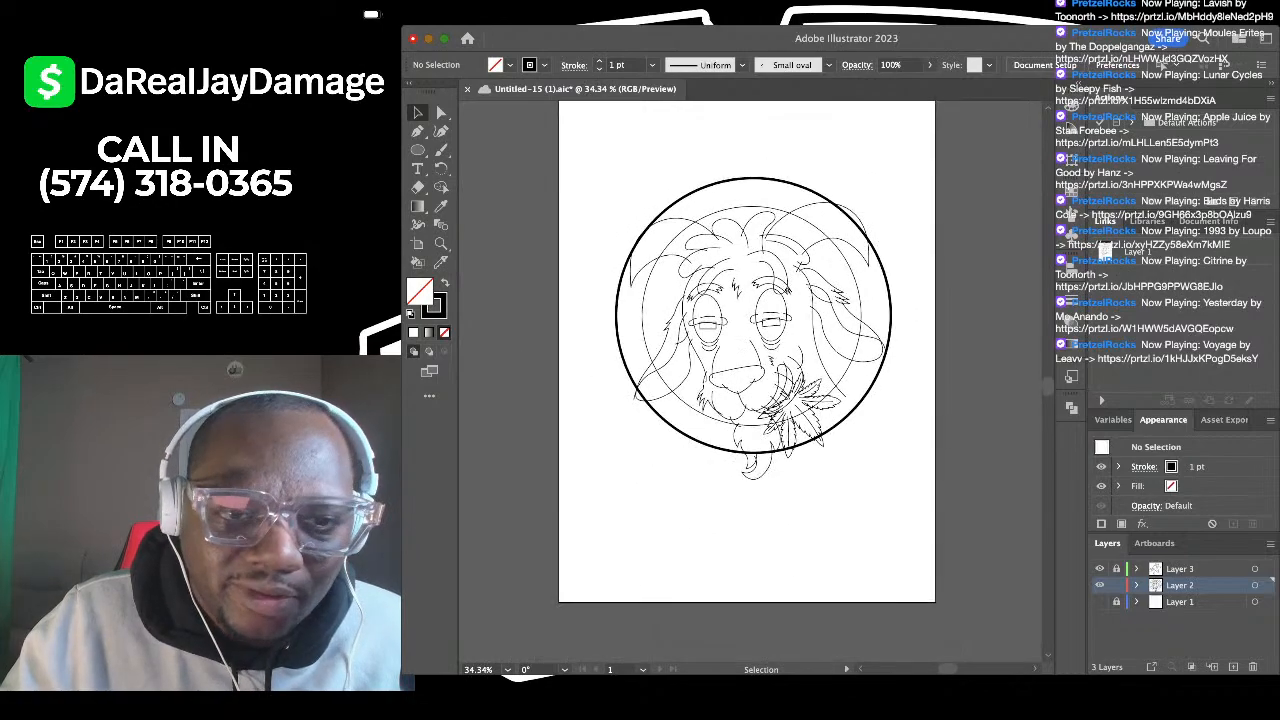
scroll(685, 213, up, 3)
click(677, 198)
click(652, 65)
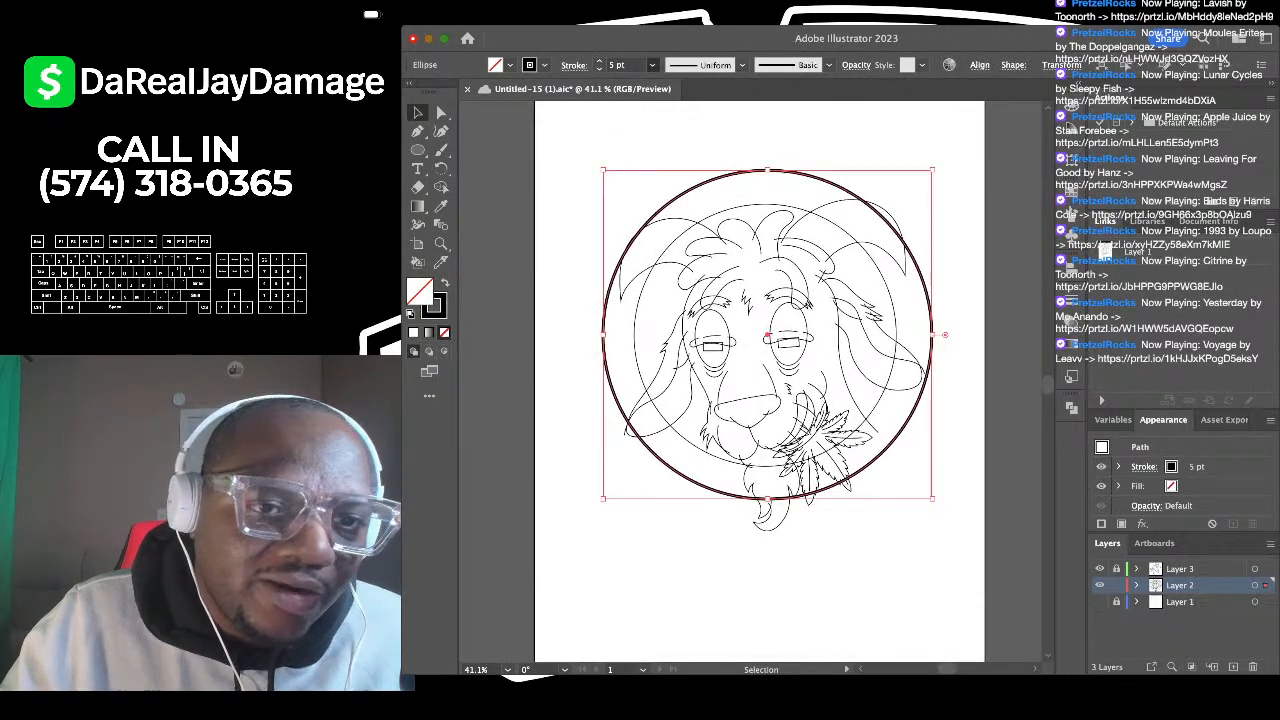
click(632, 125)
scroll(705, 115, down, 4)
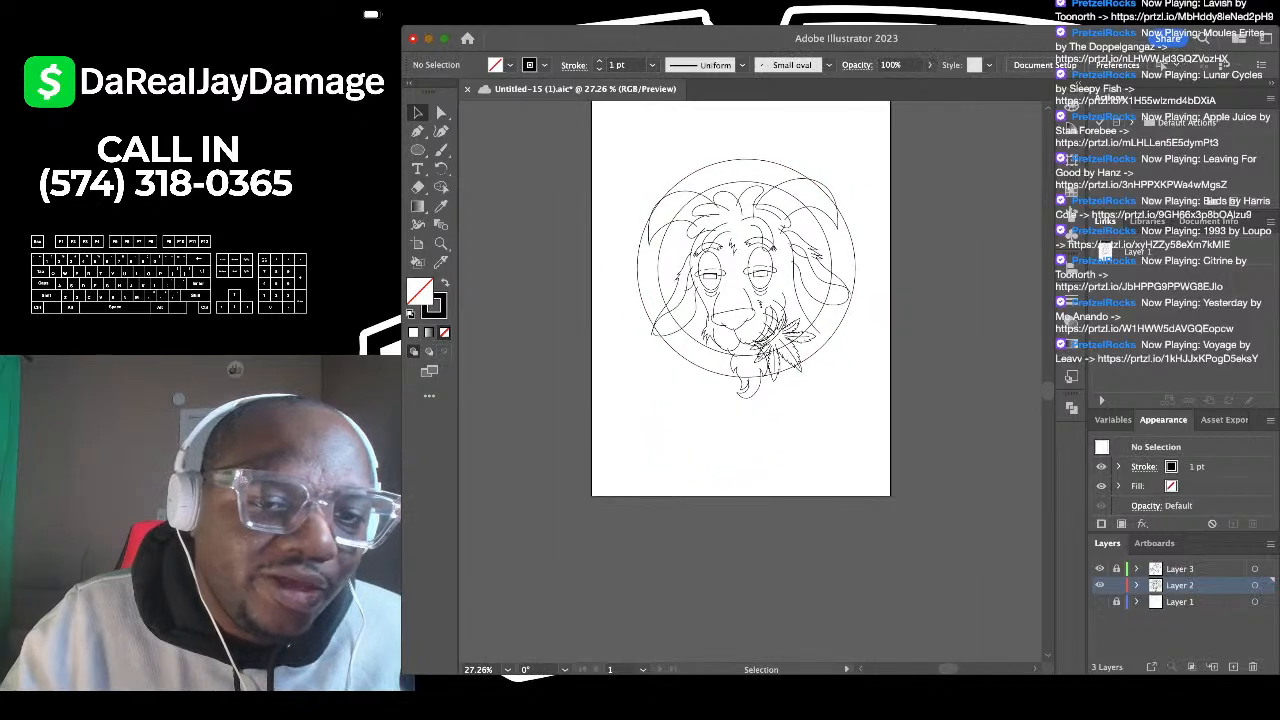
Step: Show the document grid behind the goat artwork
scroll(705, 115, up, 6)
scroll(705, 115, down, 1)
scroll(705, 115, right, 1)
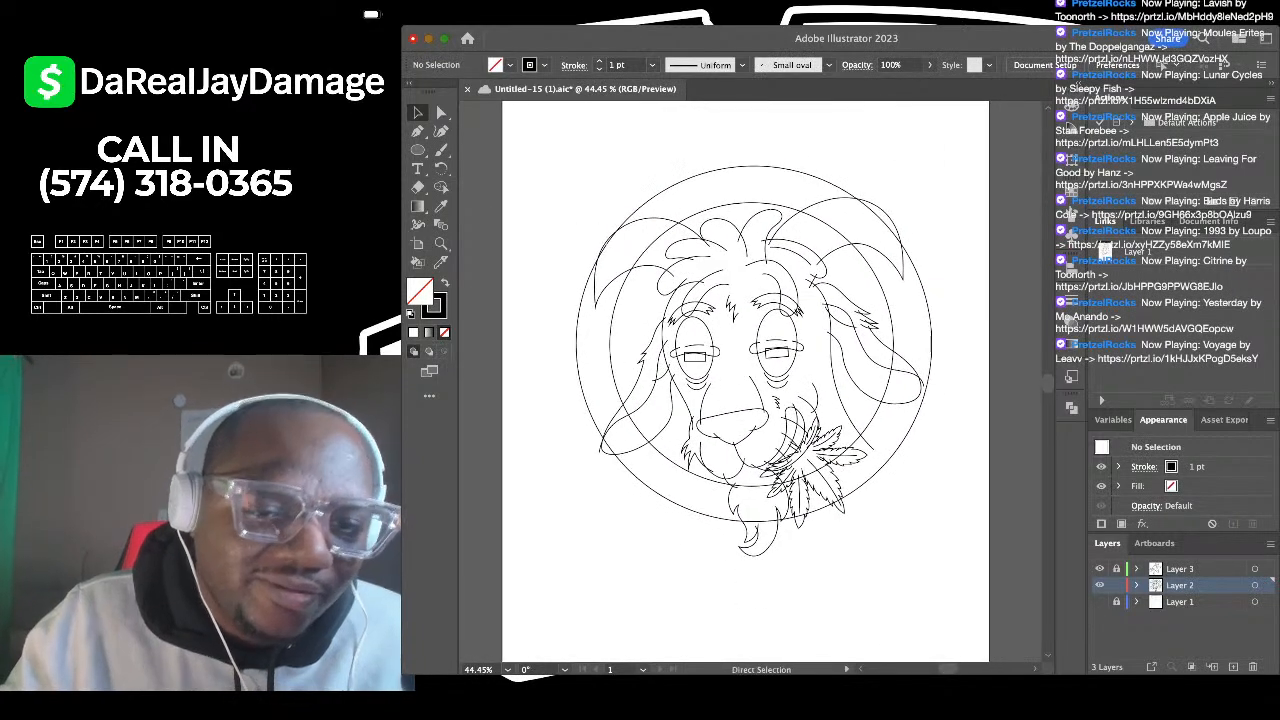
key(super+apostrophe)
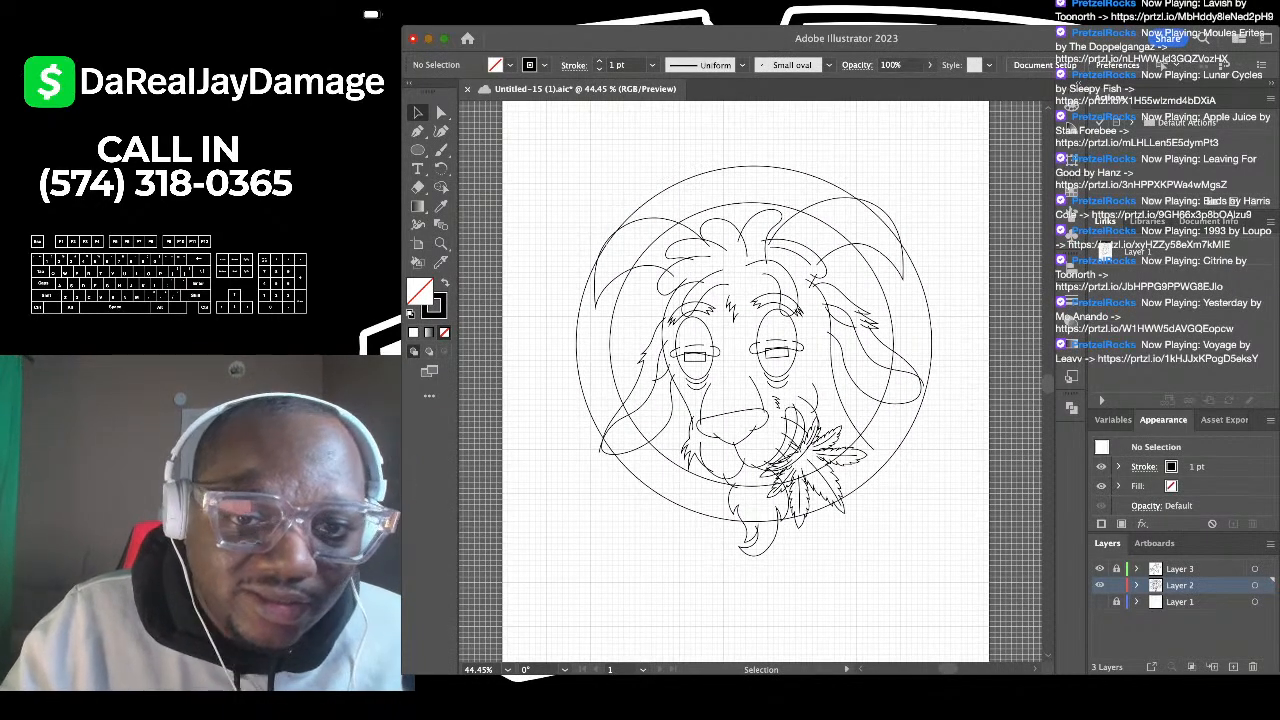
Step: Scale the left horn up slightly from its upper outer corner, pushing it a little farther toward the outer circle
scroll(619, 227, up, 12)
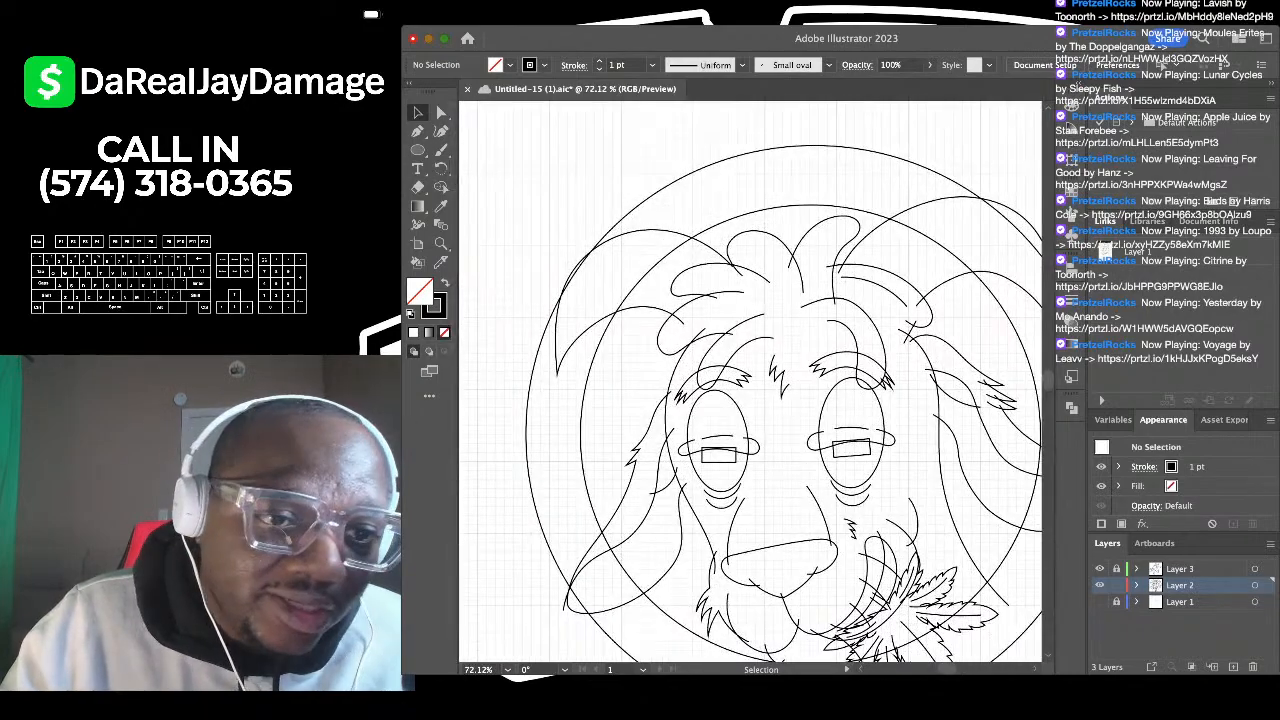
click(554, 332)
scroll(554, 332, down, 12)
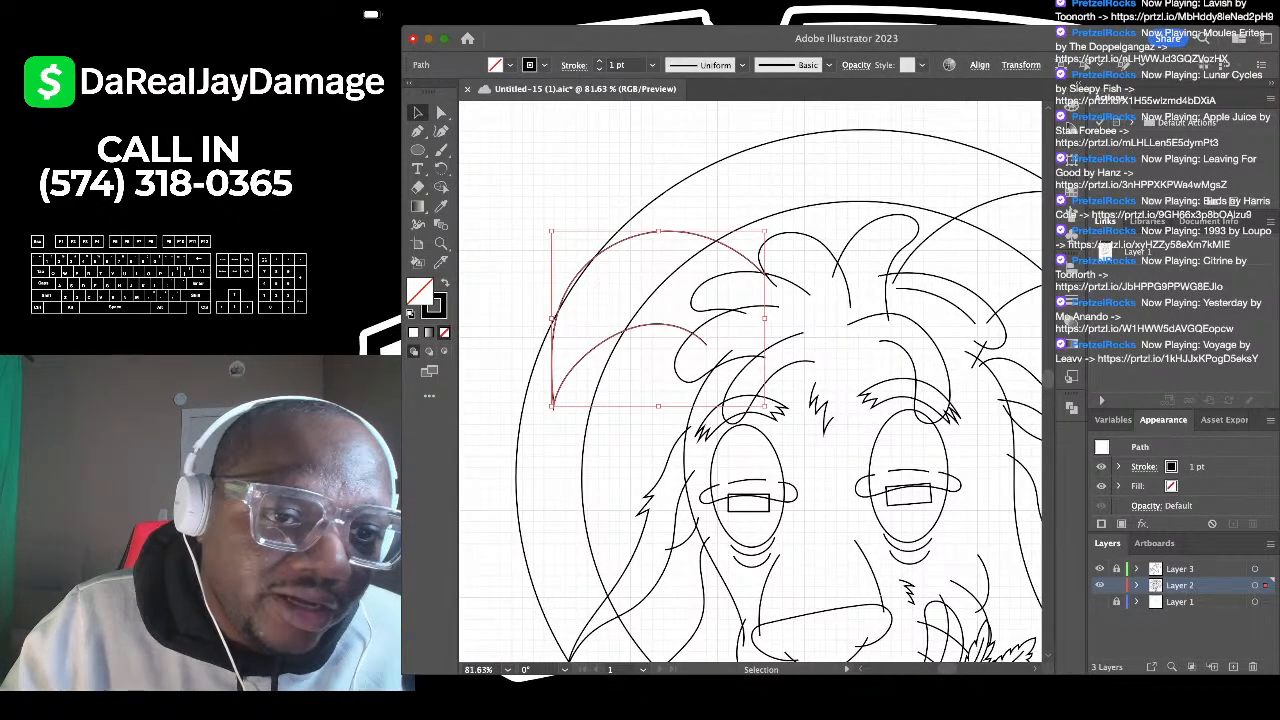
scroll(560, 334, up, 4)
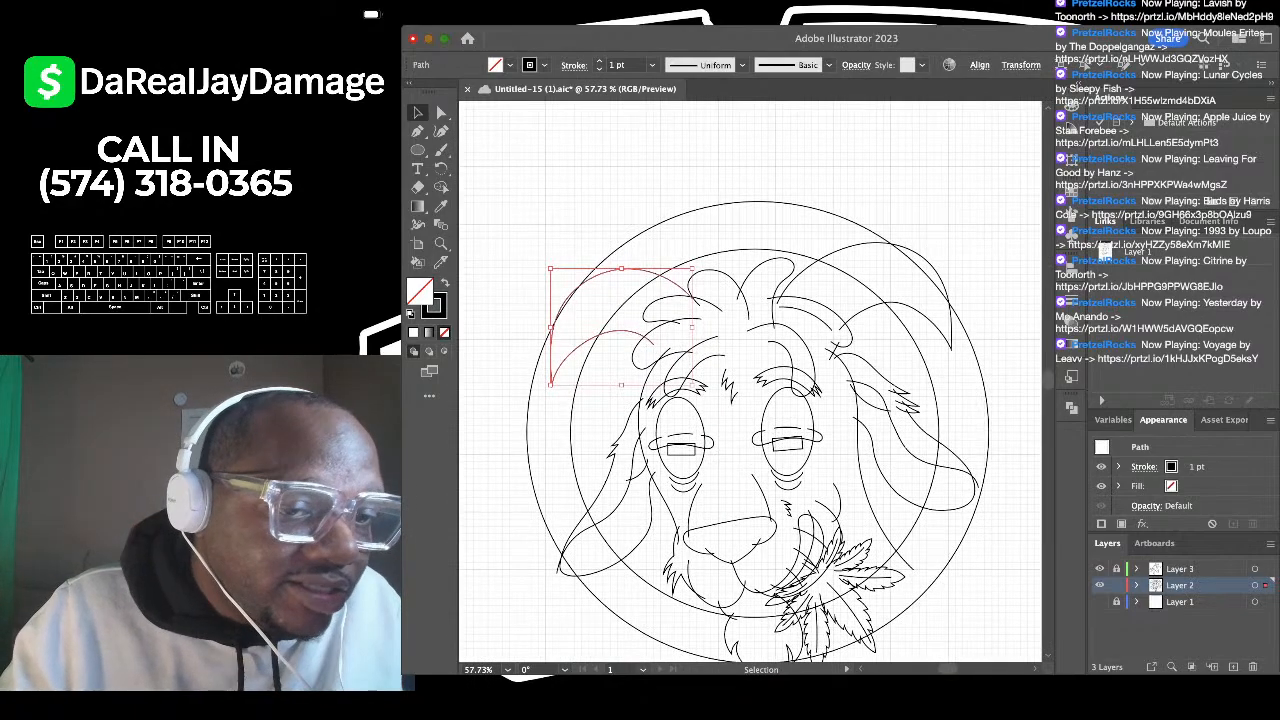
drag(550, 268, 547, 266)
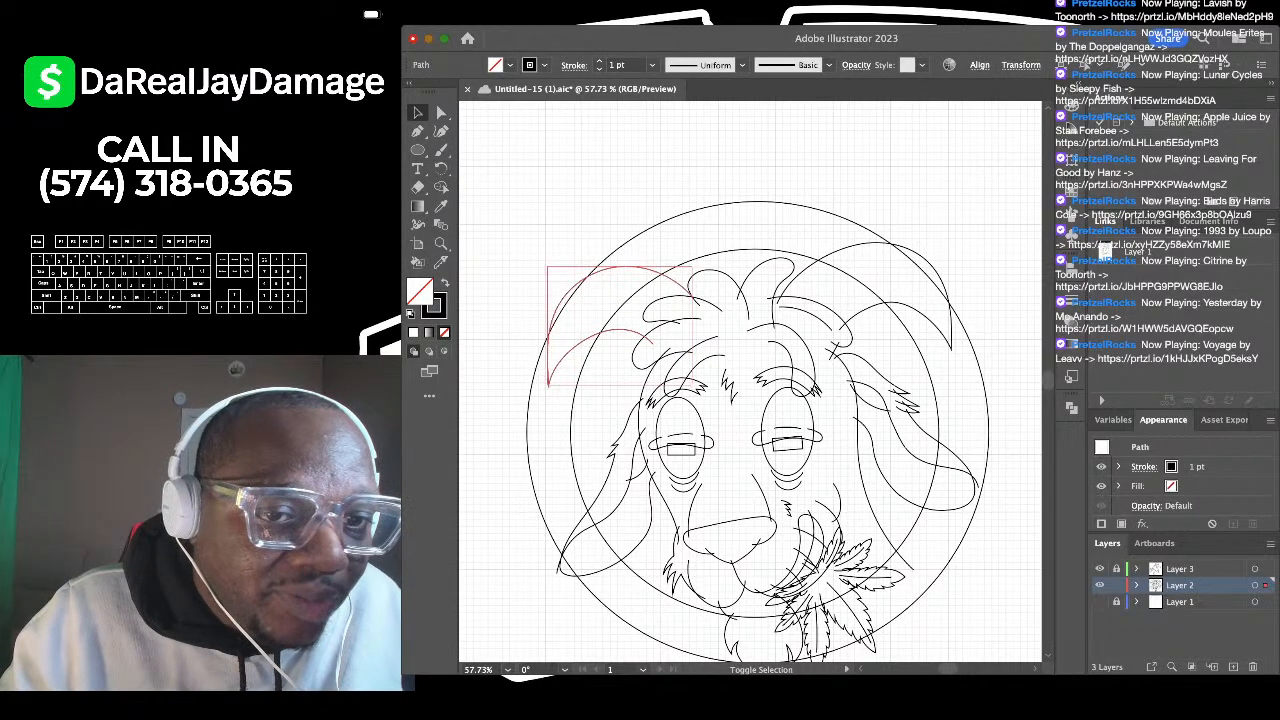
key(Left)
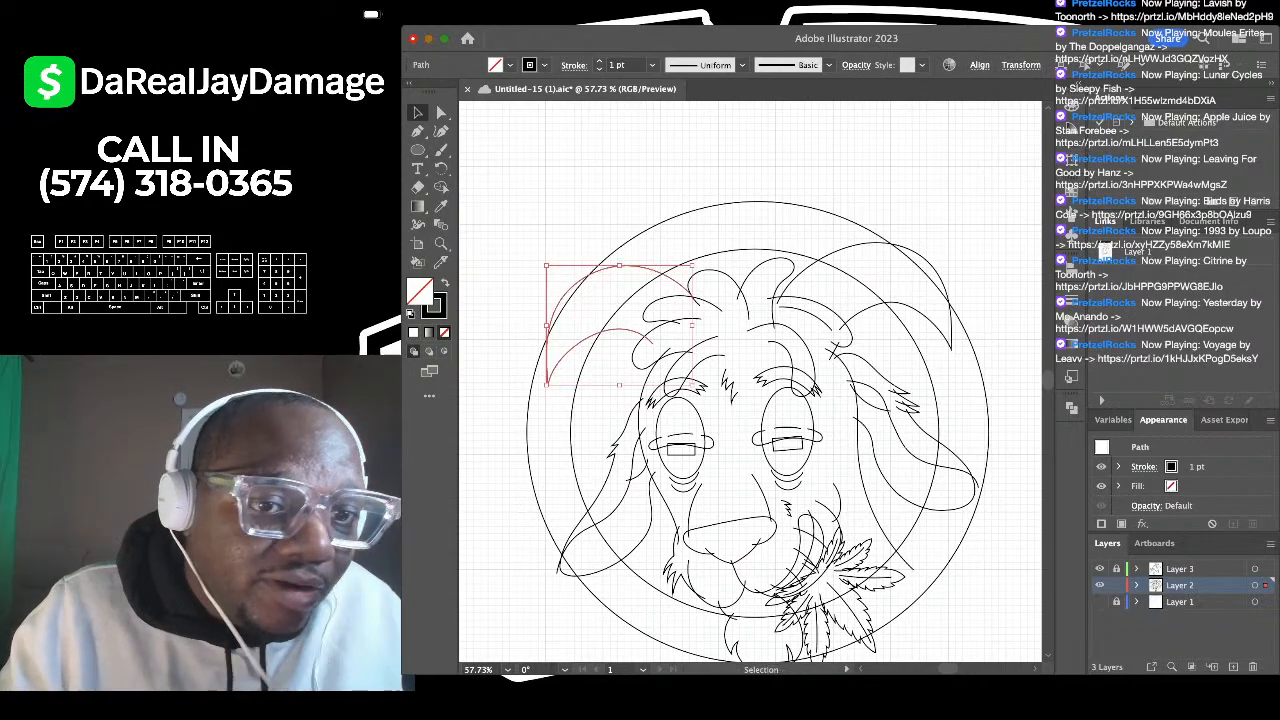
Step: Extend the inner end of the left horn's upper line slightly into the hair with the Curvature tool, and deselect the horn
scroll(601, 283, up, 6)
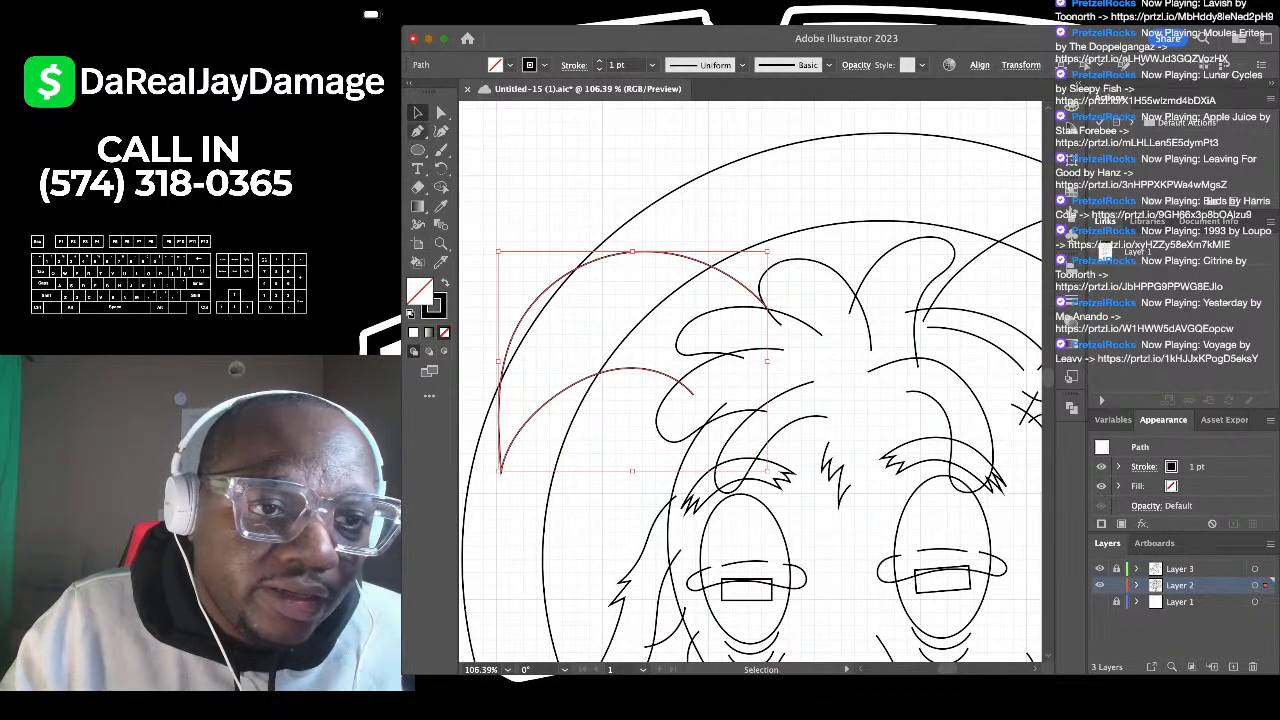
key(shift+grave)
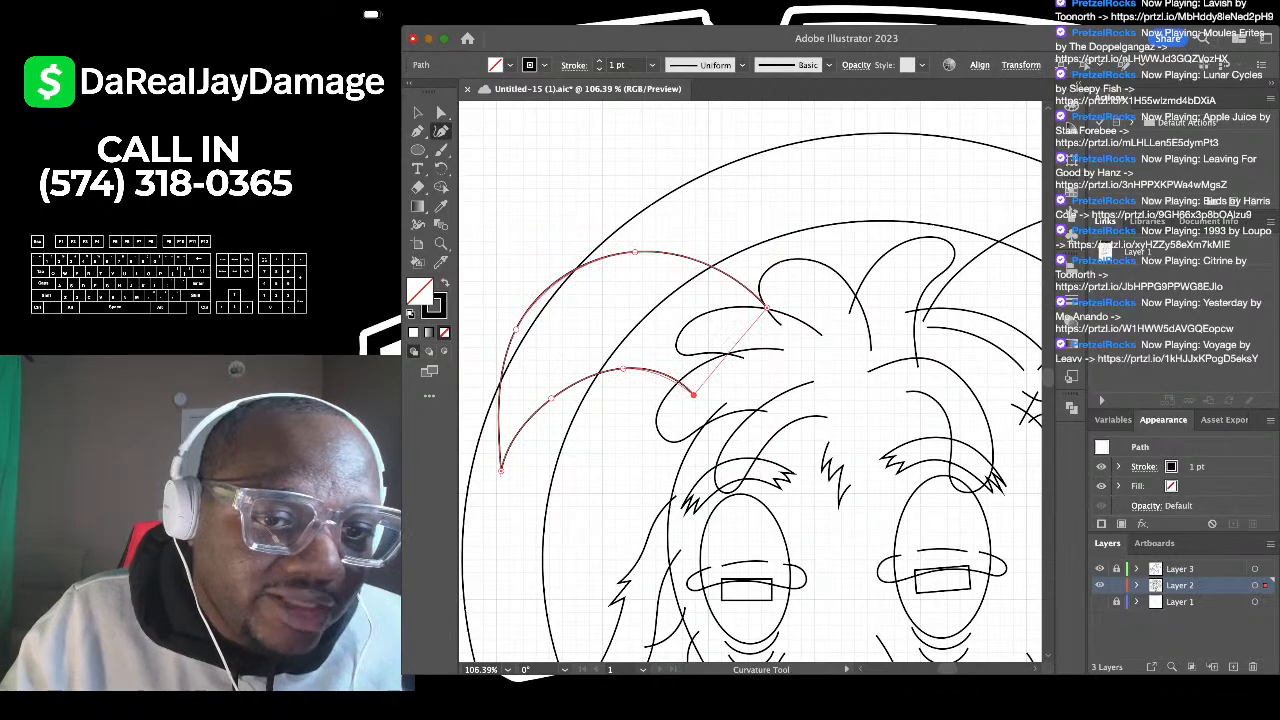
drag(767, 308, 777, 314)
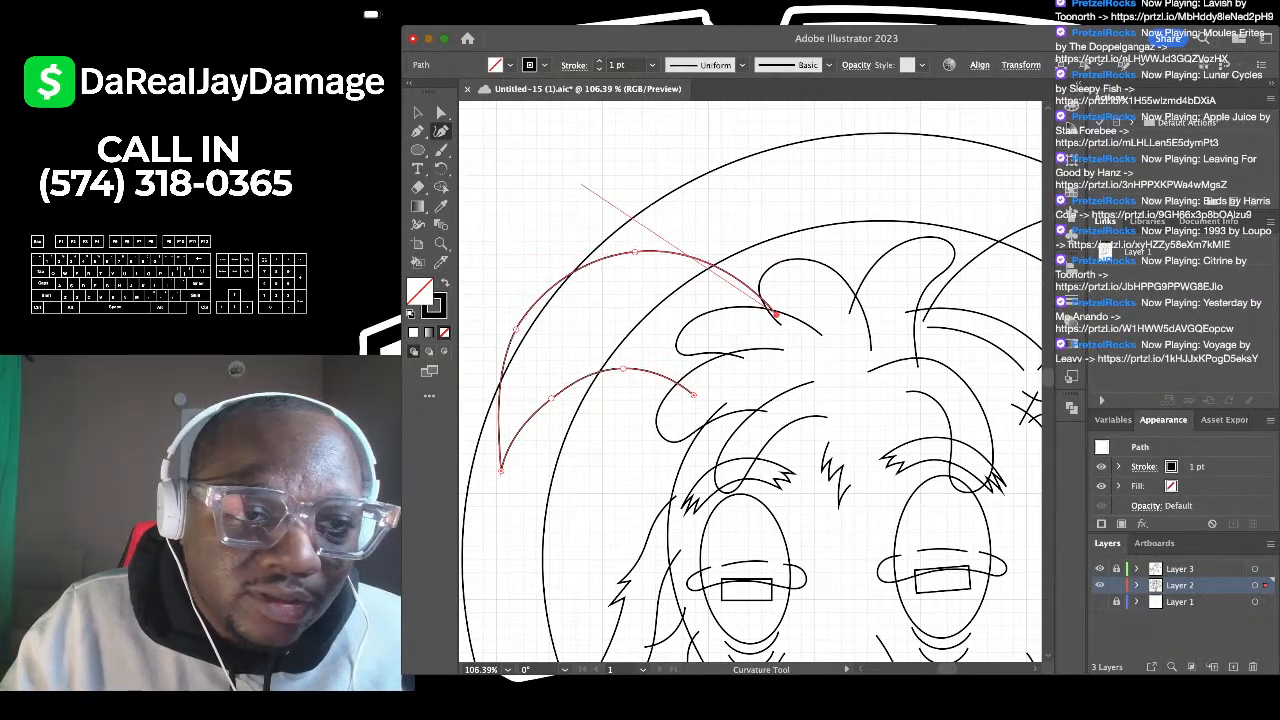
click(418, 113)
click(545, 180)
Step: Widen the left nose-bridge line from its lower outer corner so its lower end reaches the nose's left edge
scroll(543, 256, down, 10)
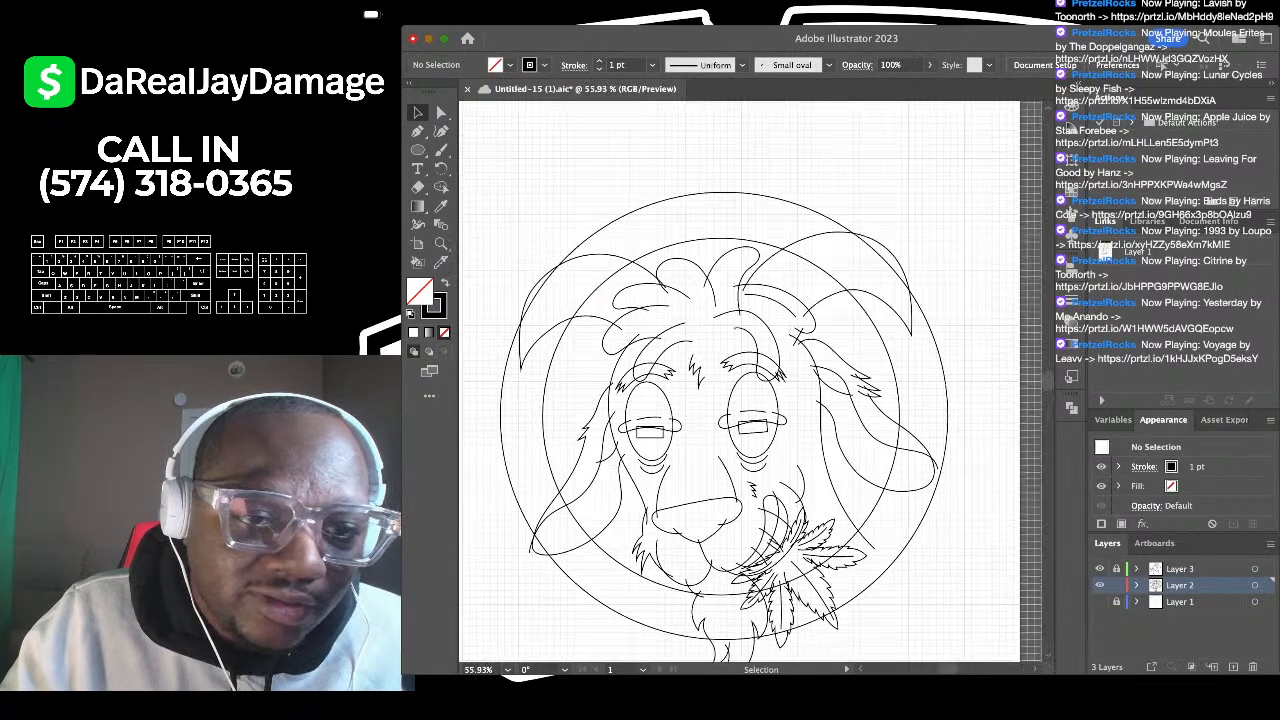
scroll(543, 256, up, 5)
scroll(543, 256, down, 1)
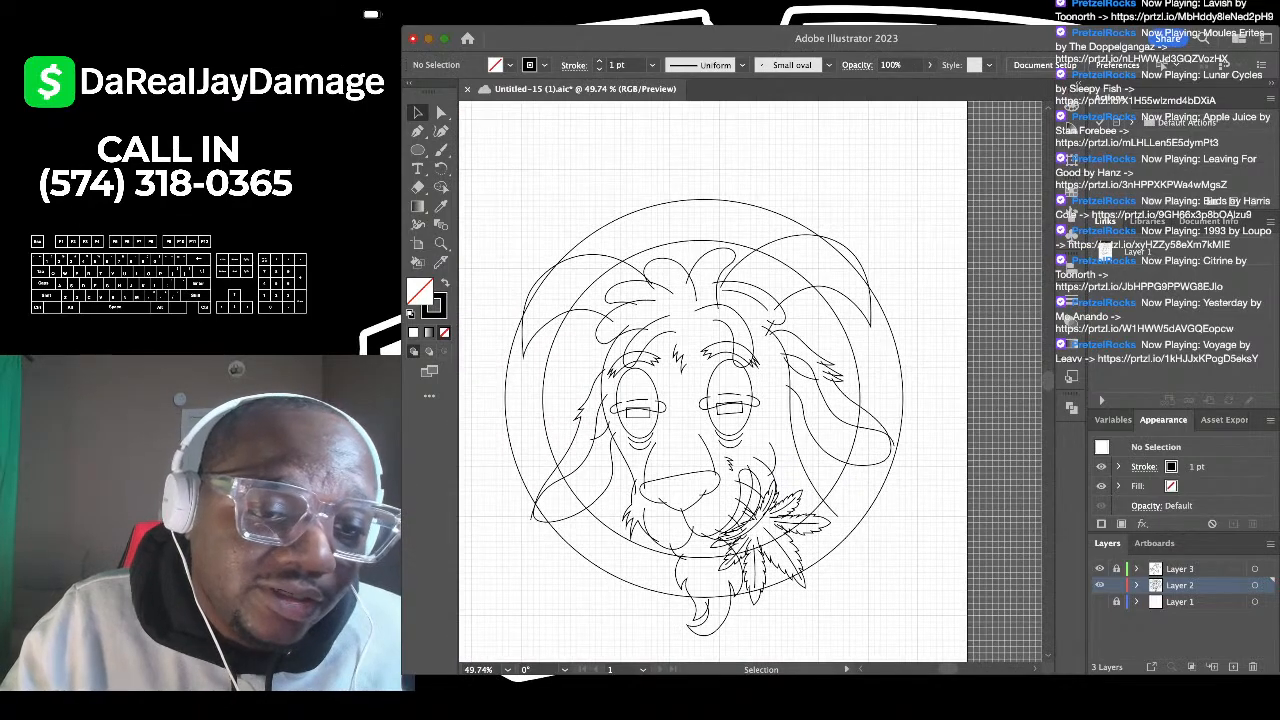
scroll(595, 480, up, 4)
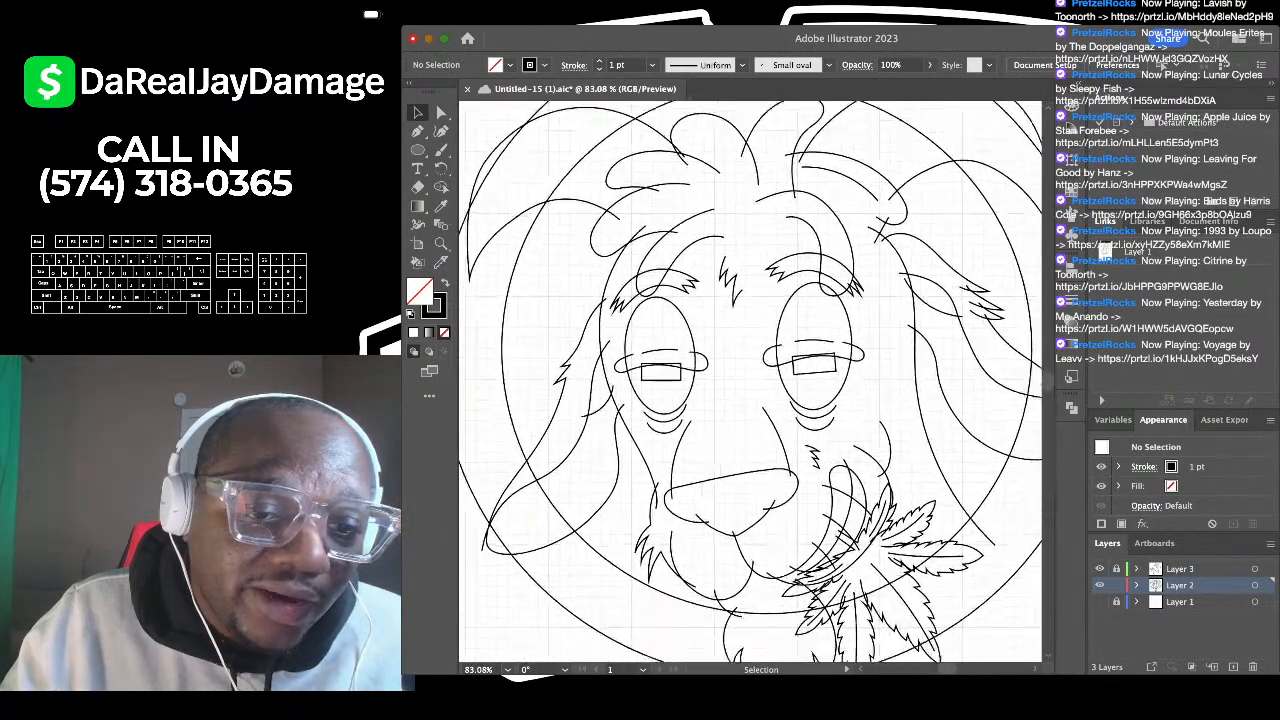
scroll(660, 370, up, 4)
scroll(660, 370, down, 3)
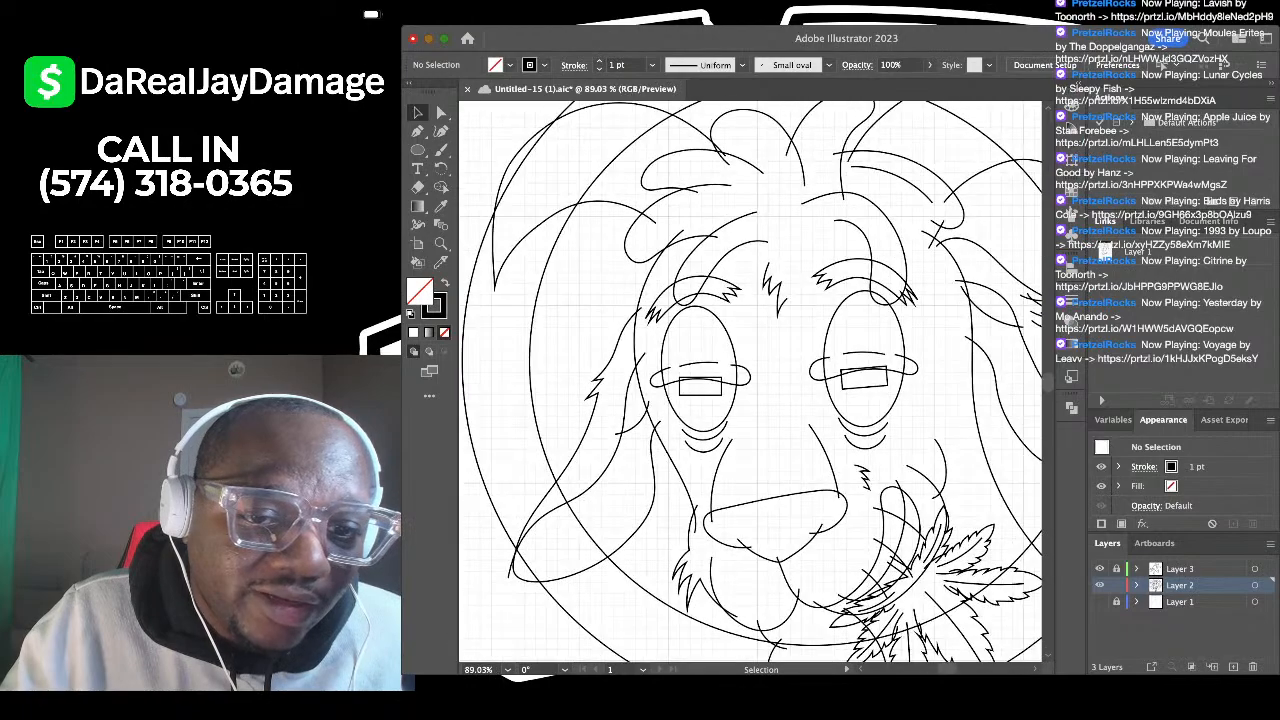
scroll(750, 380, down, 3)
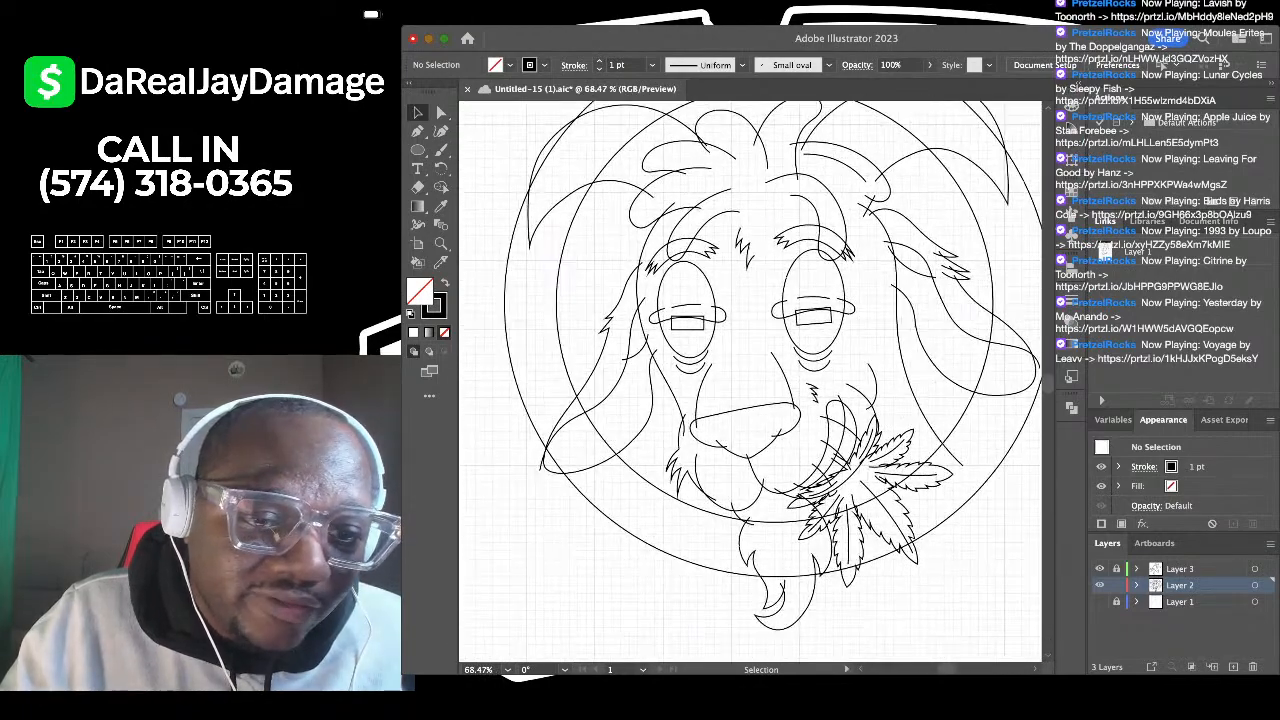
scroll(705, 430, up, 5)
click(690, 400)
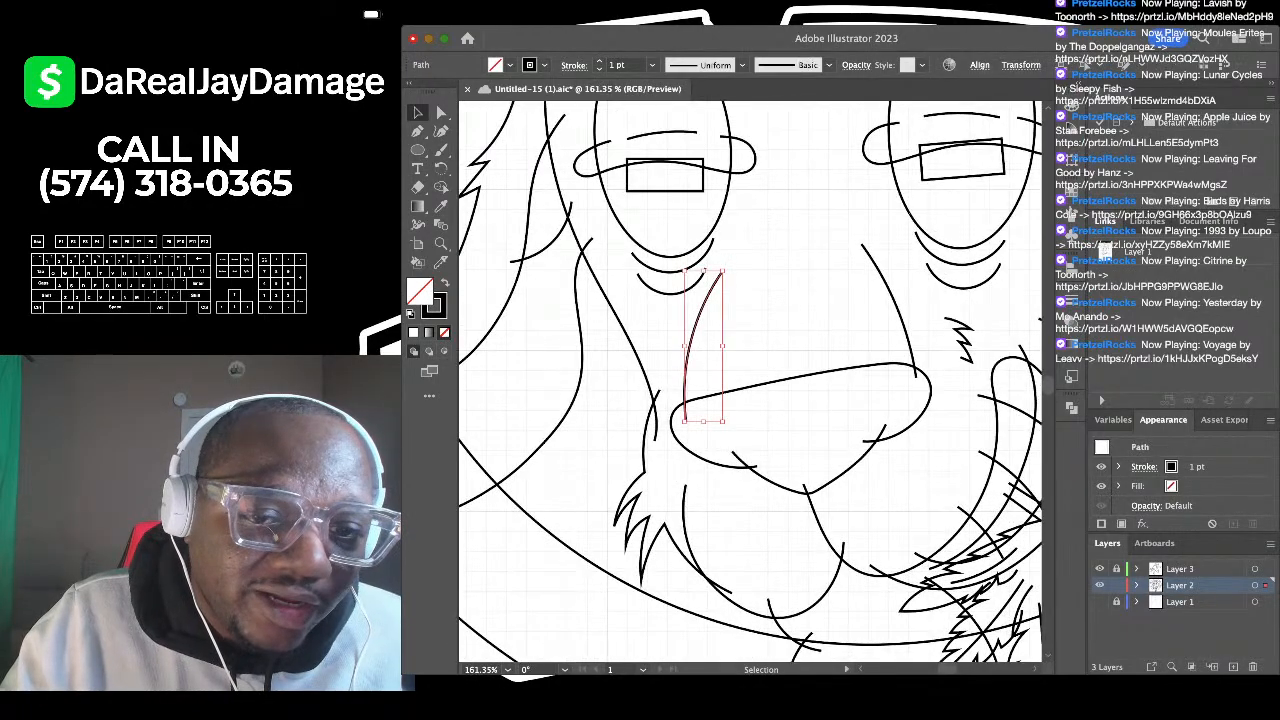
scroll(680, 418, up, 3)
drag(689, 414, 673, 418)
Step: Stretch the right nose-bridge line outward from its lower end to the nose's right edge, and deselect it
scroll(750, 382, right, 5)
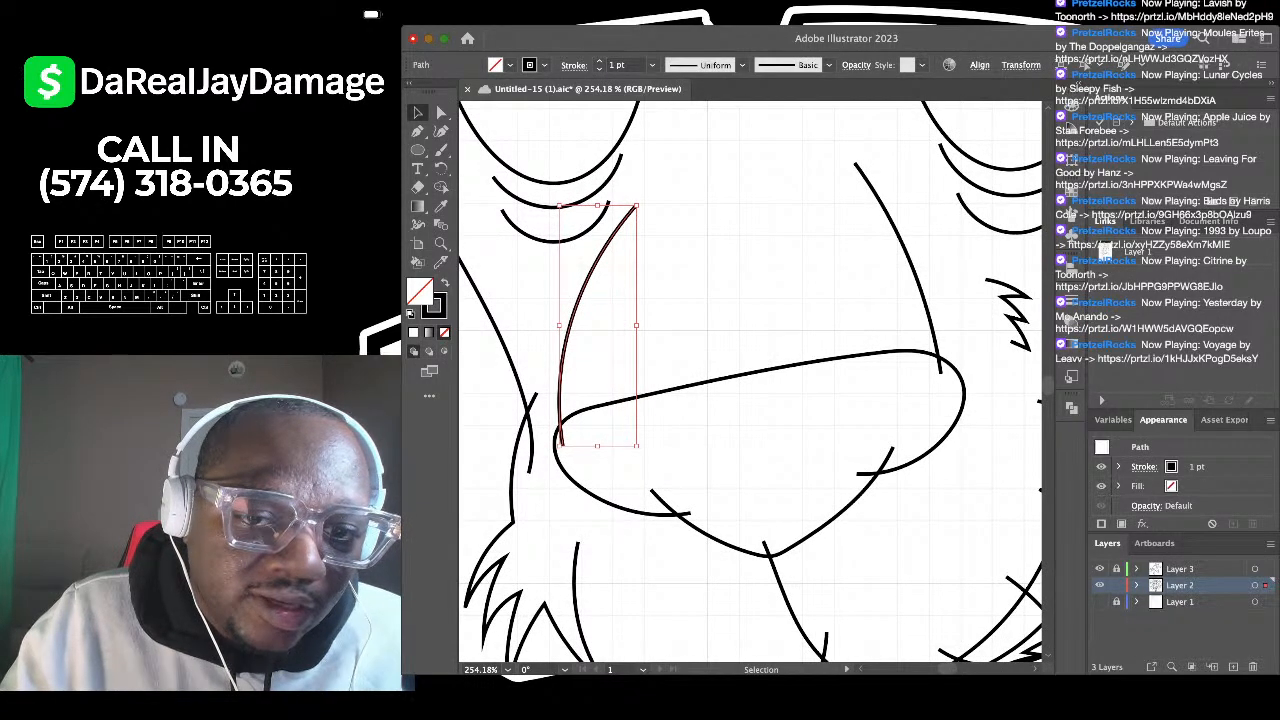
click(913, 262)
drag(941, 373, 958, 381)
click(694, 280)
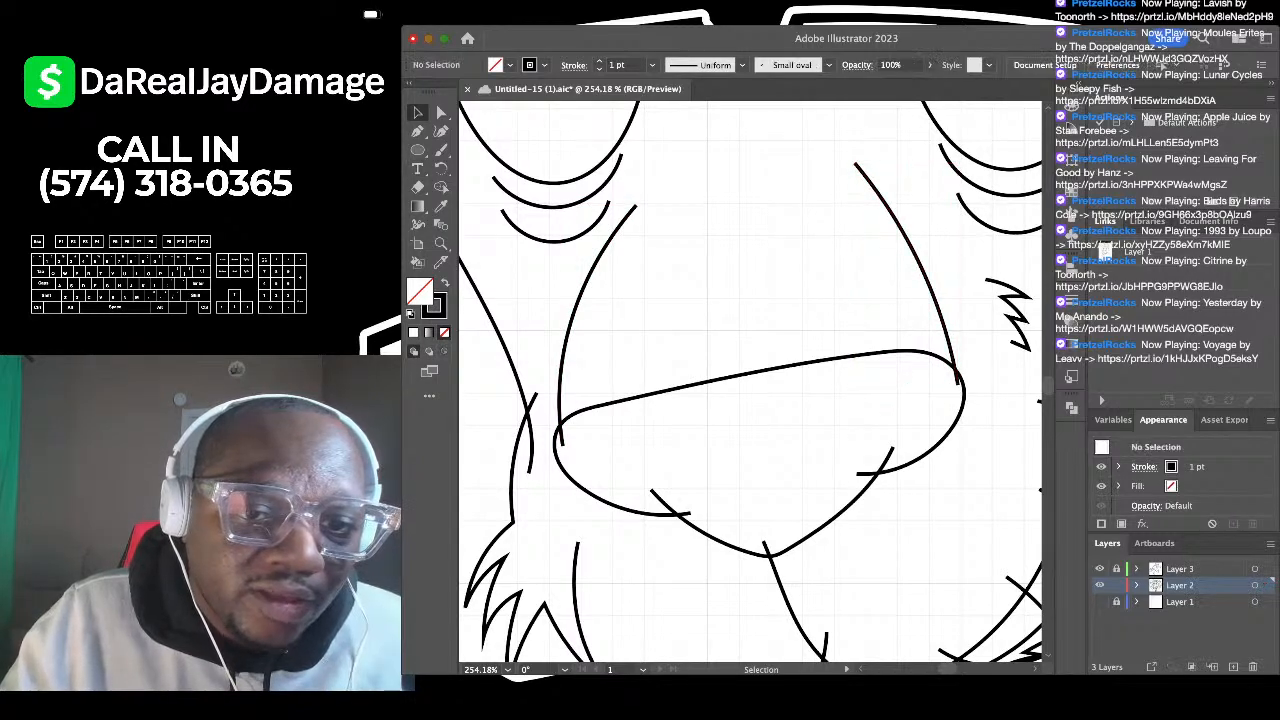
Step: Show the Layer 1 reference sketch beneath the goat line art
scroll(694, 280, down, 10)
scroll(750, 380, up, 2)
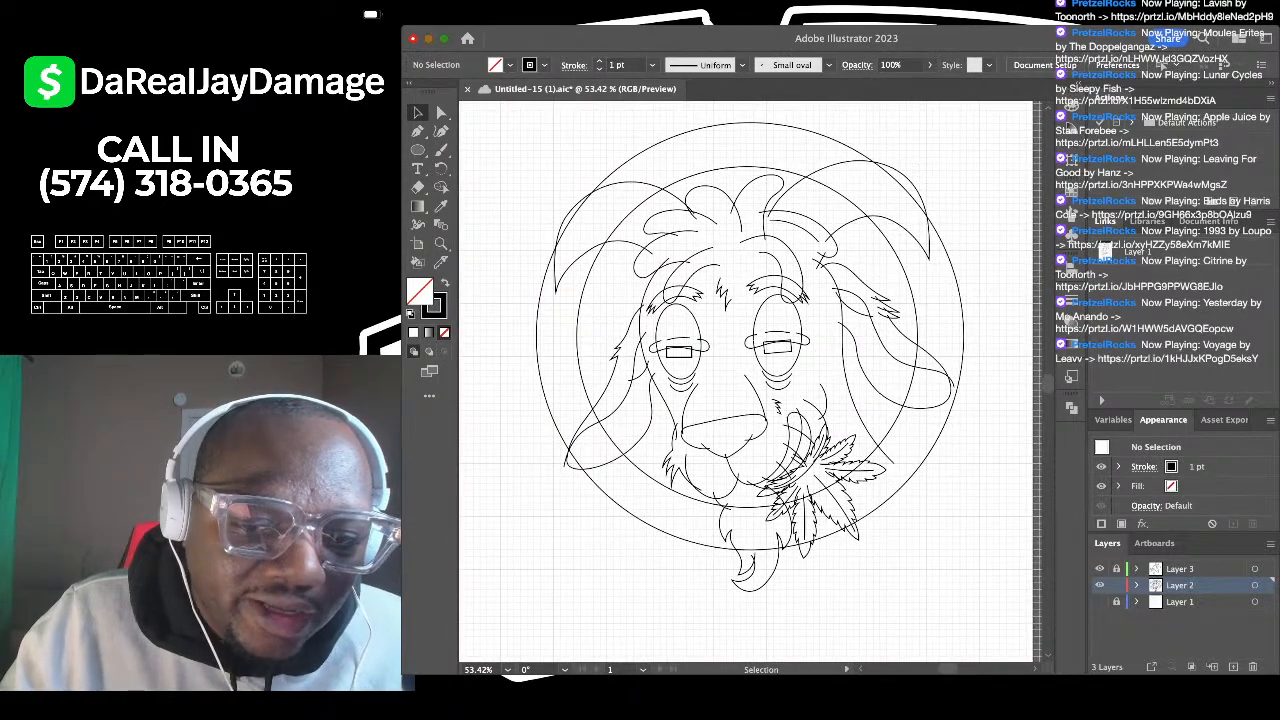
click(1101, 601)
scroll(750, 380, down, 3)
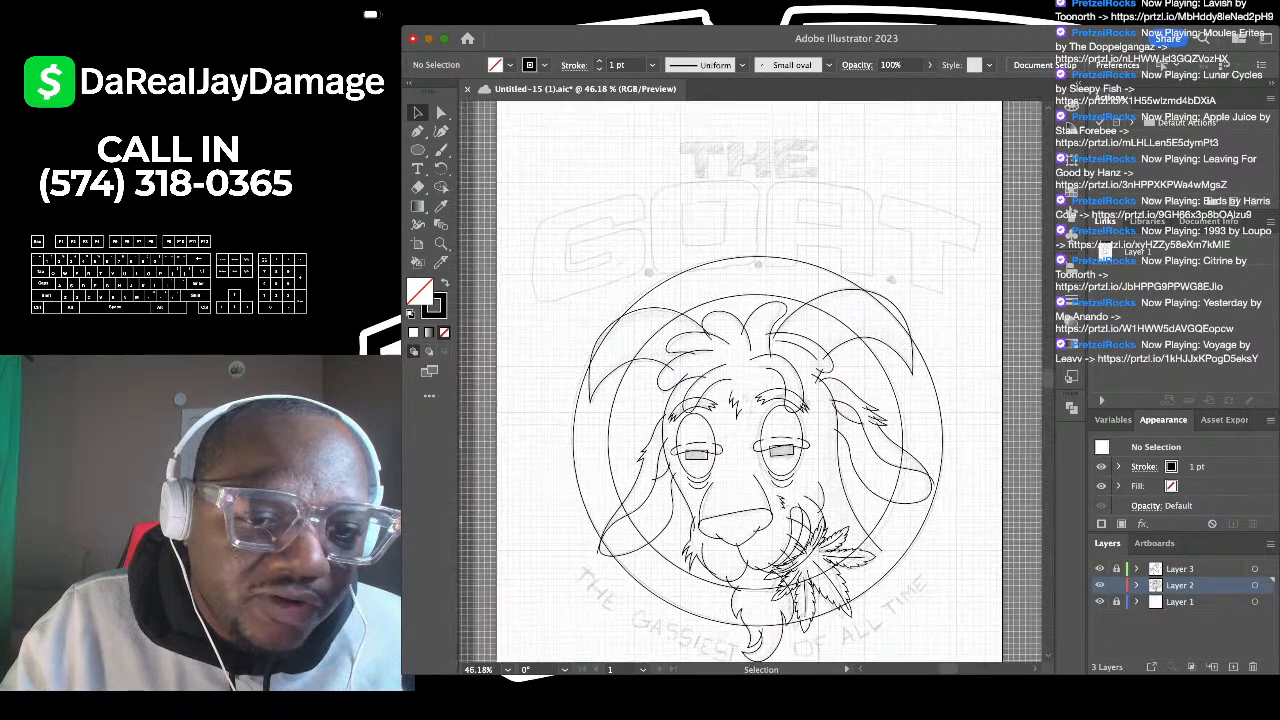
scroll(800, 430, up, 2)
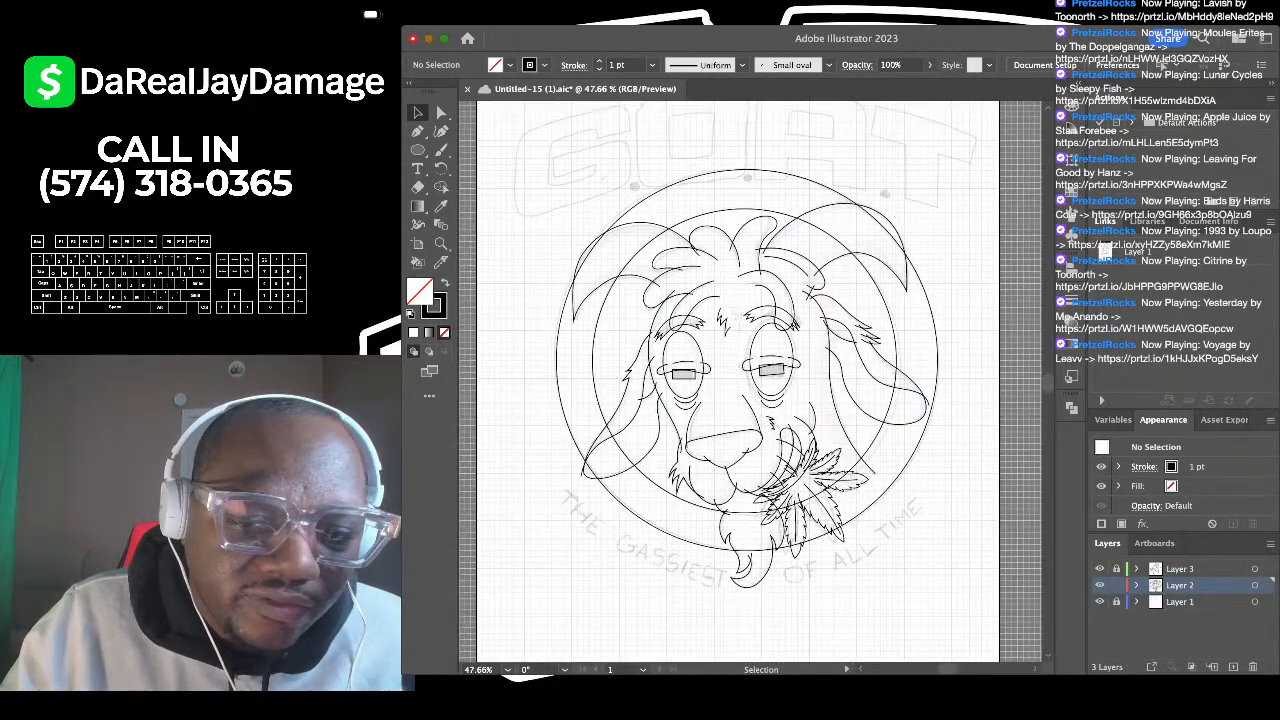
Step: Lock Layer 2 and add a new layer above Layer 3
scroll(750, 380, left, 2)
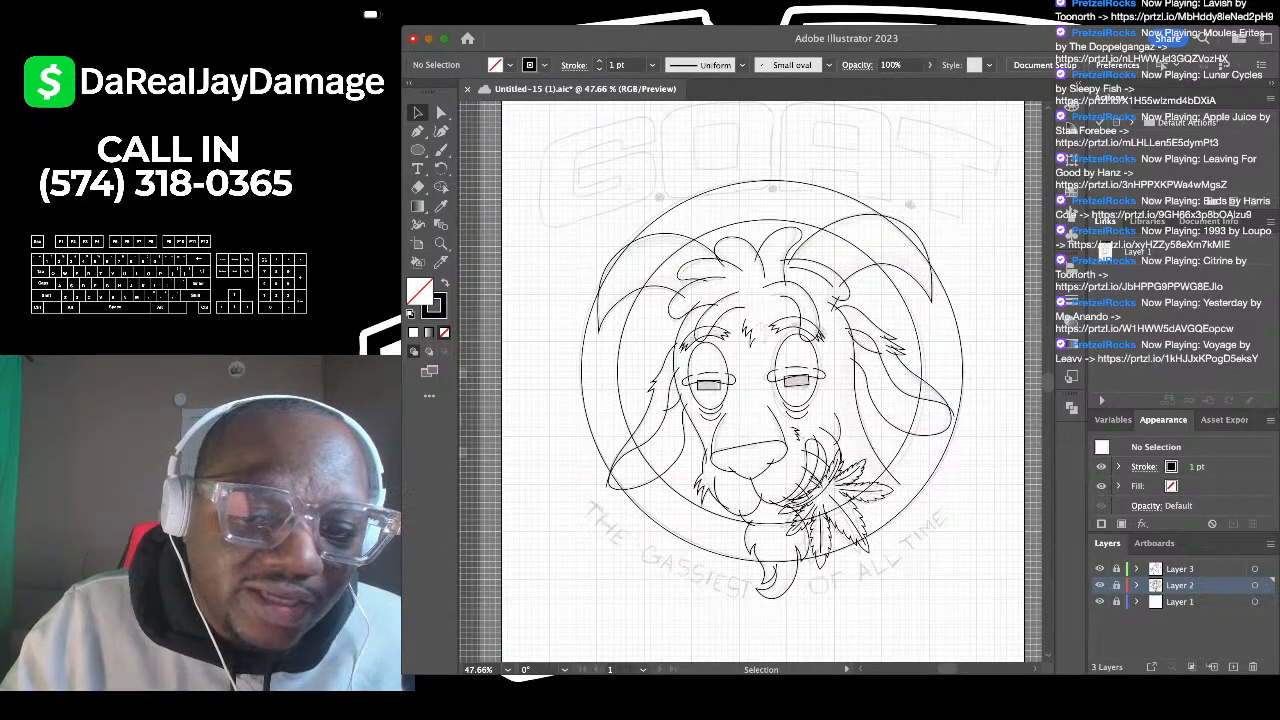
click(1180, 569)
click(1233, 666)
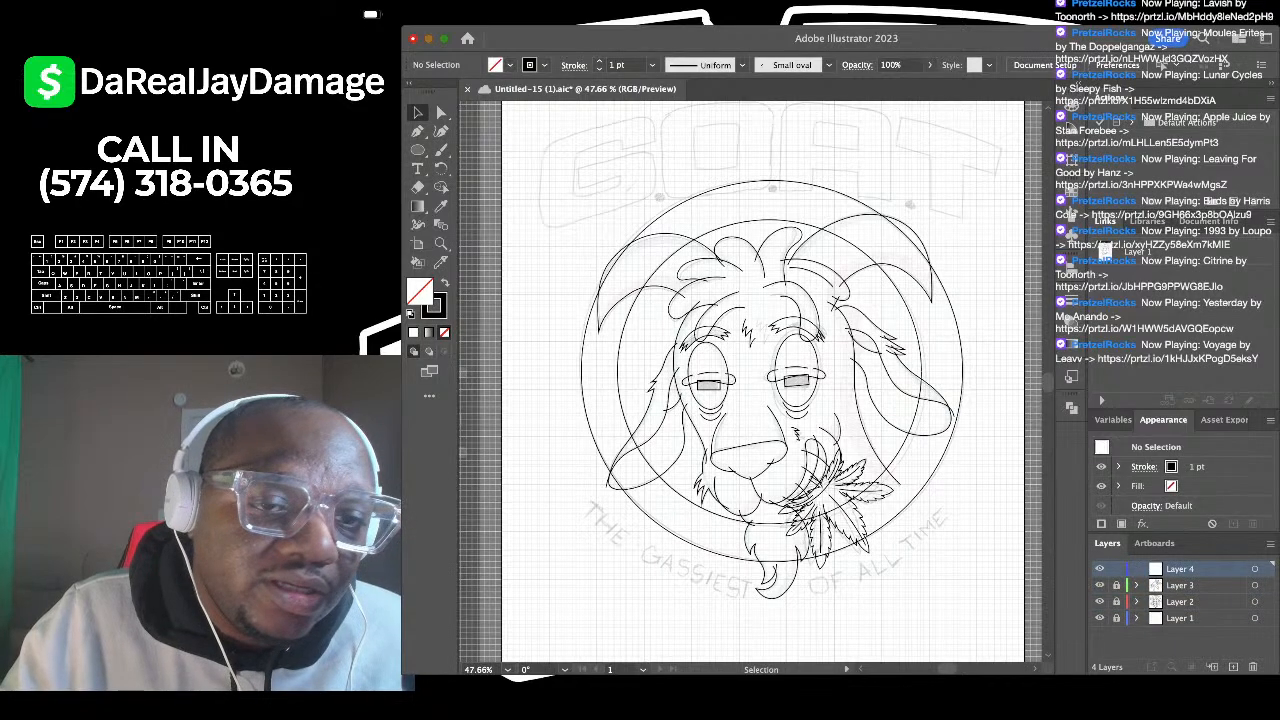
Step: Start tracing the sketched letter G with straight Pen segments around the slot below its crossbar
scroll(750, 380, up, 3)
scroll(750, 380, left, 3)
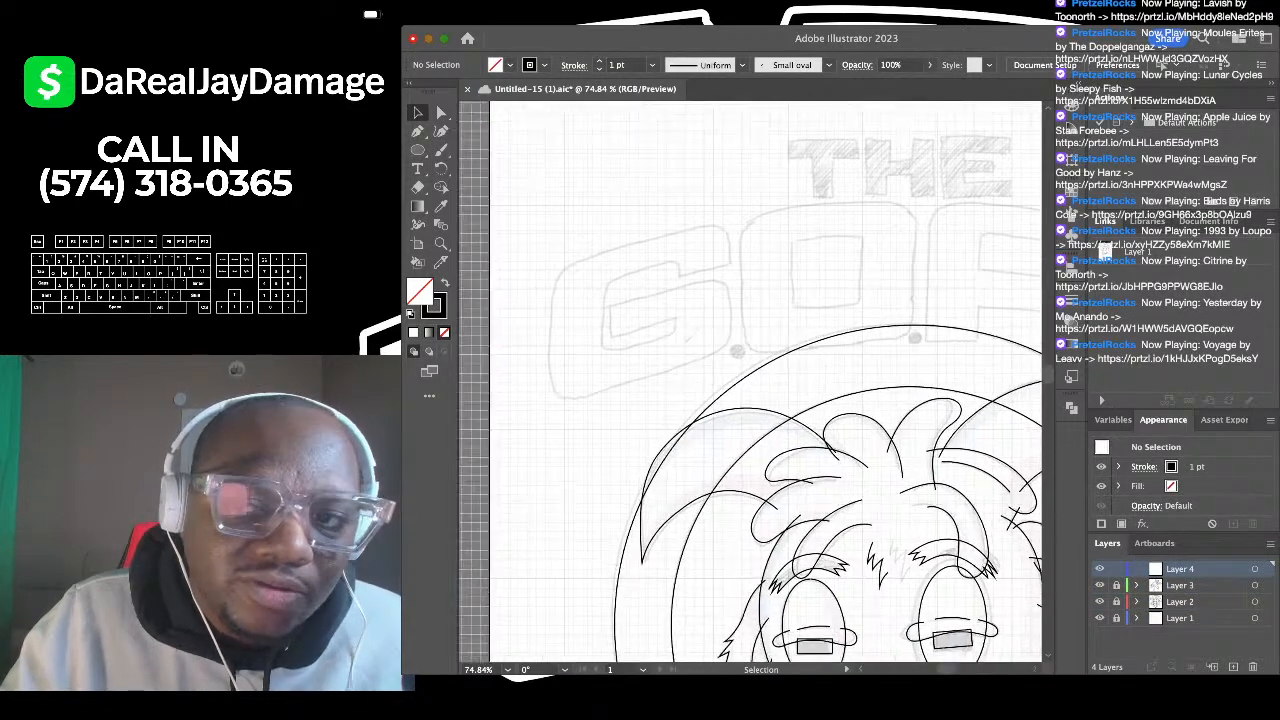
key(p)
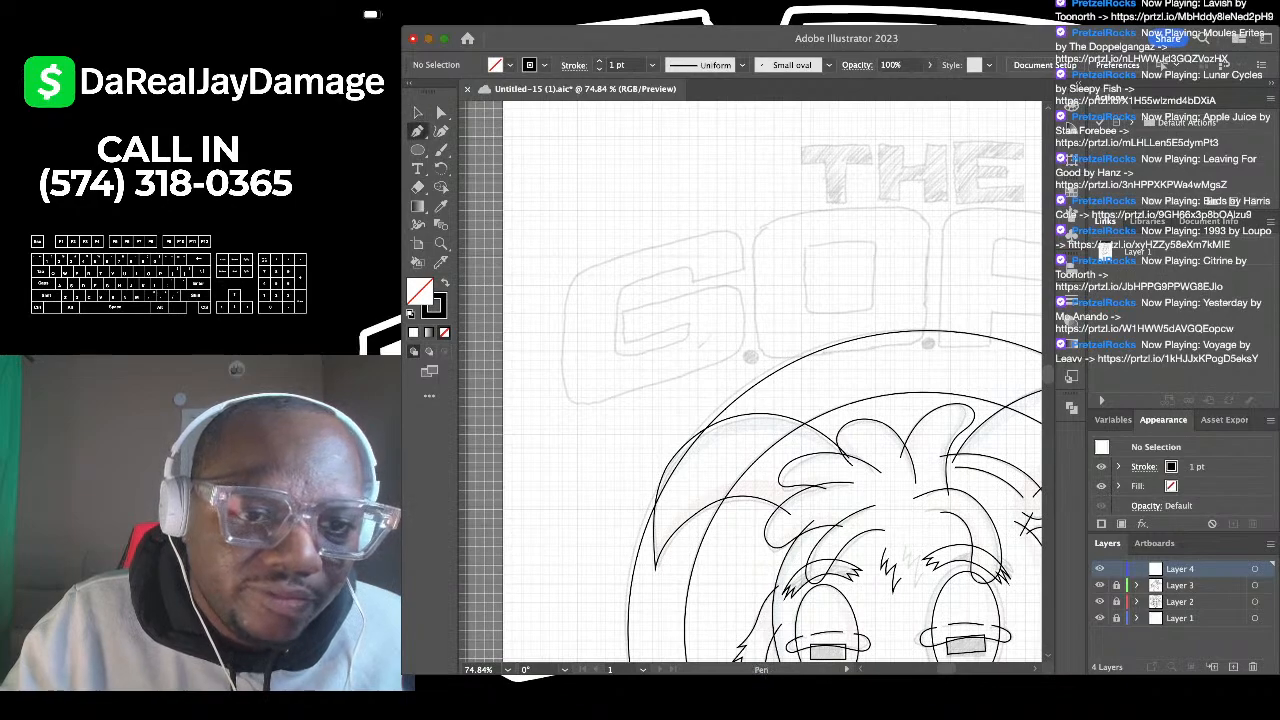
scroll(605, 297, up, 3)
click(635, 313)
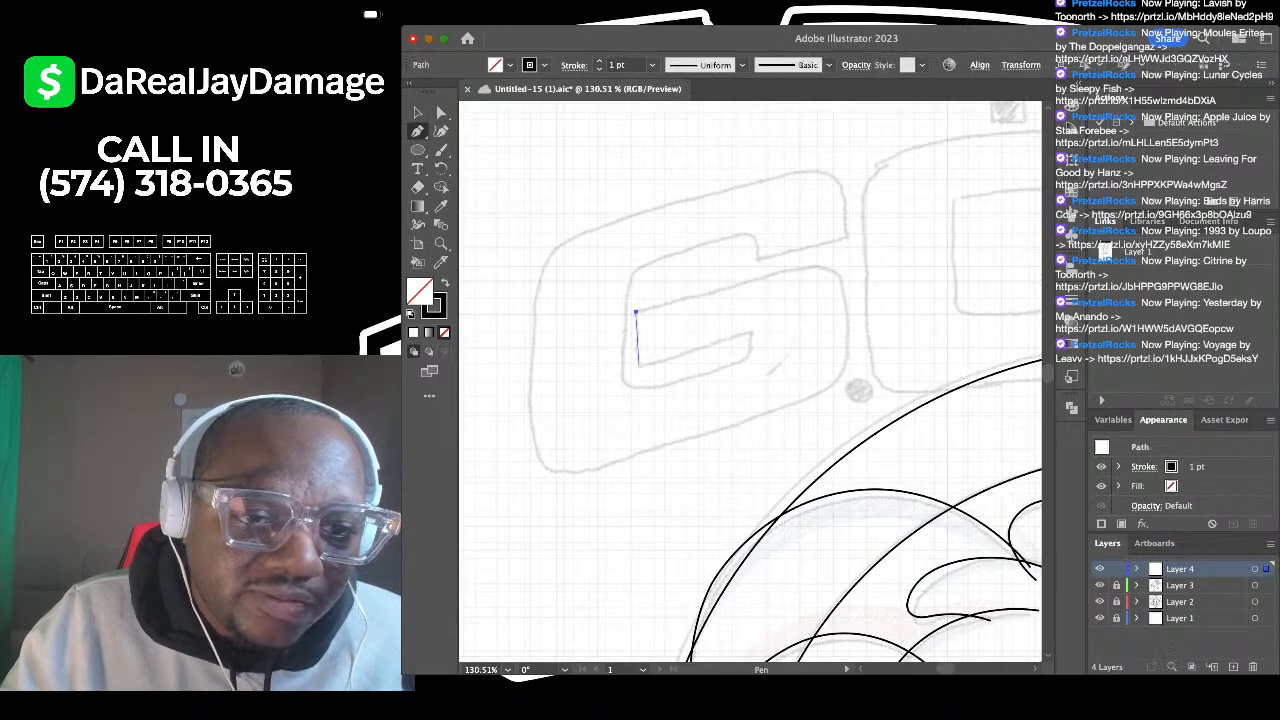
click(637, 364)
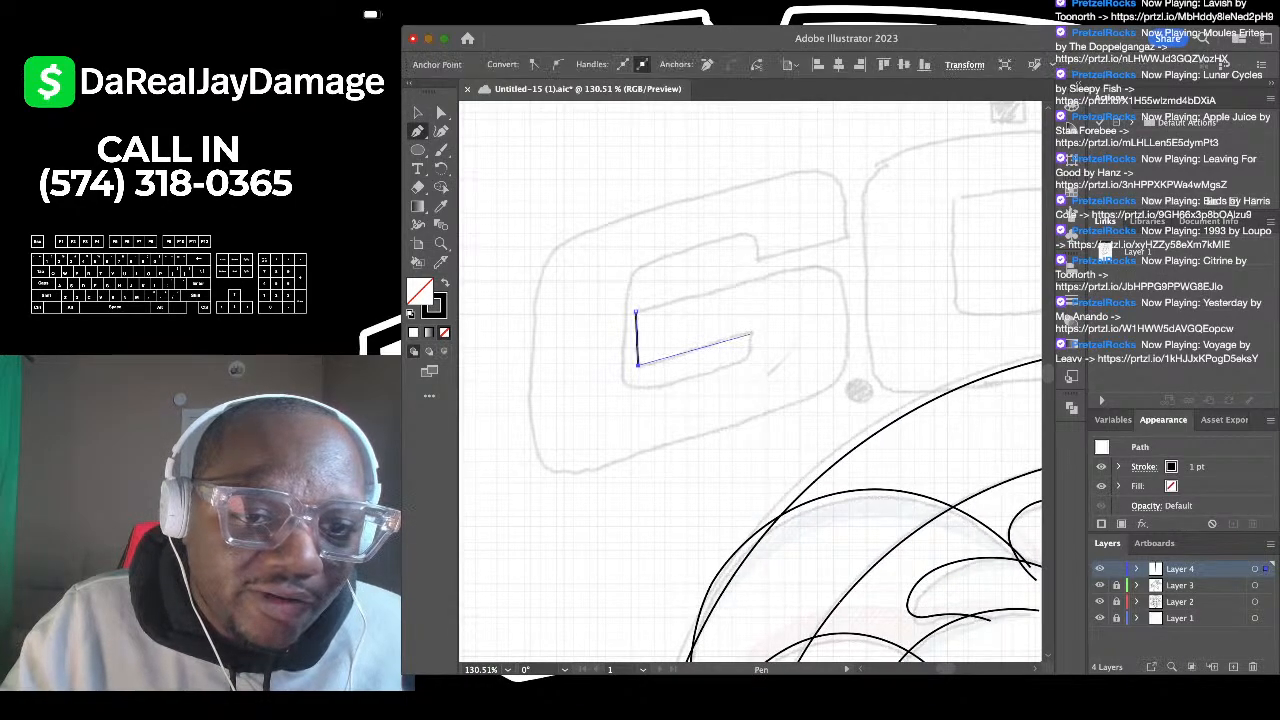
click(751, 333)
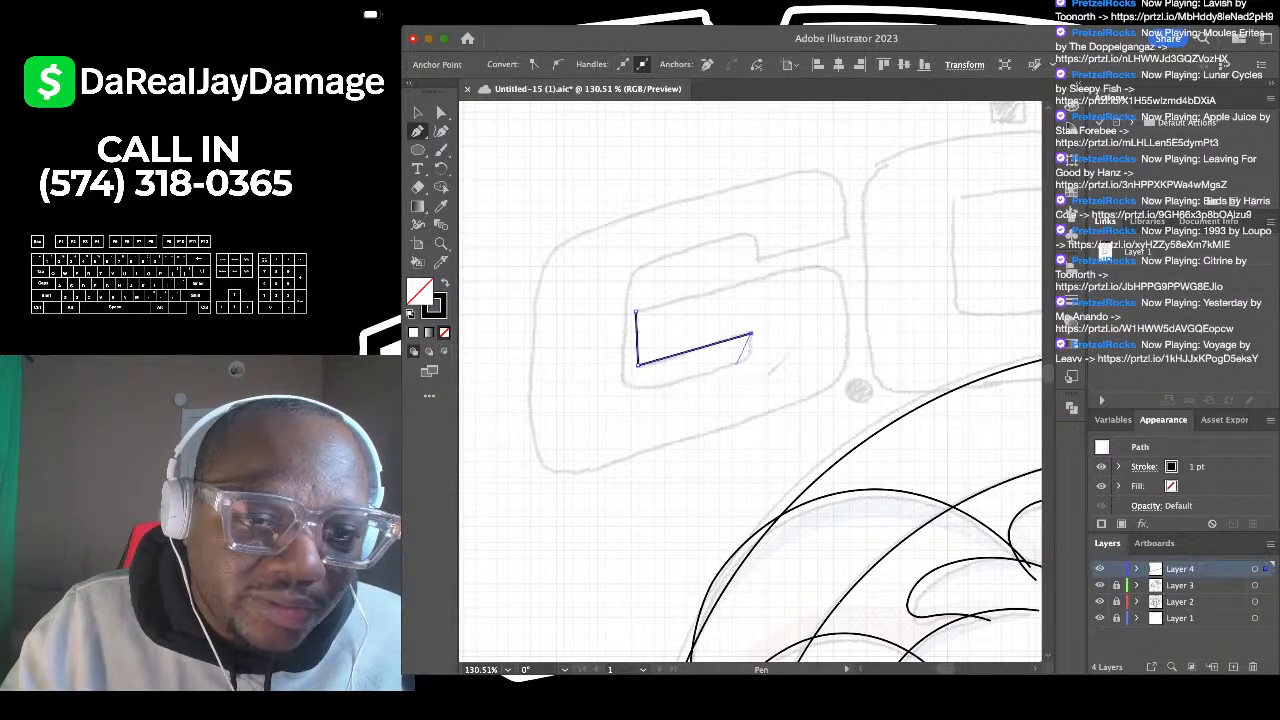
click(739, 363)
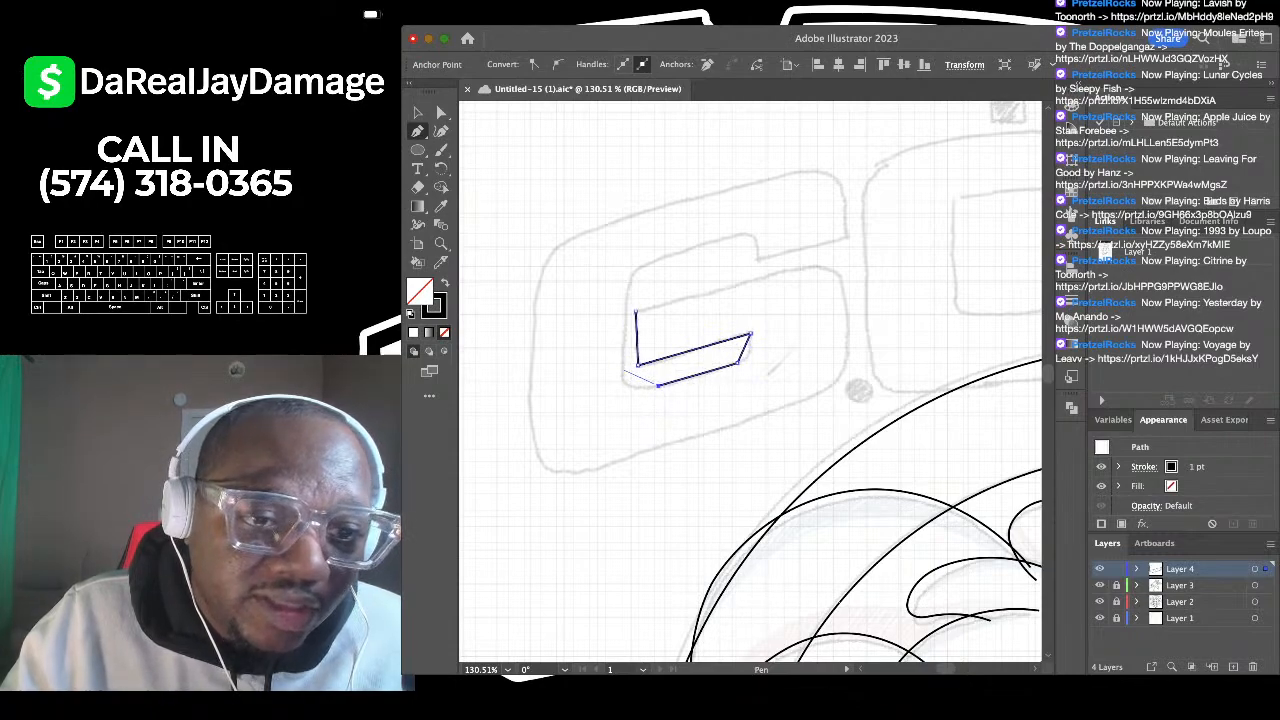
Step: Continue the G path up its inner left side, along the underside of the upper arm and around the arm's end
click(623, 373)
click(628, 283)
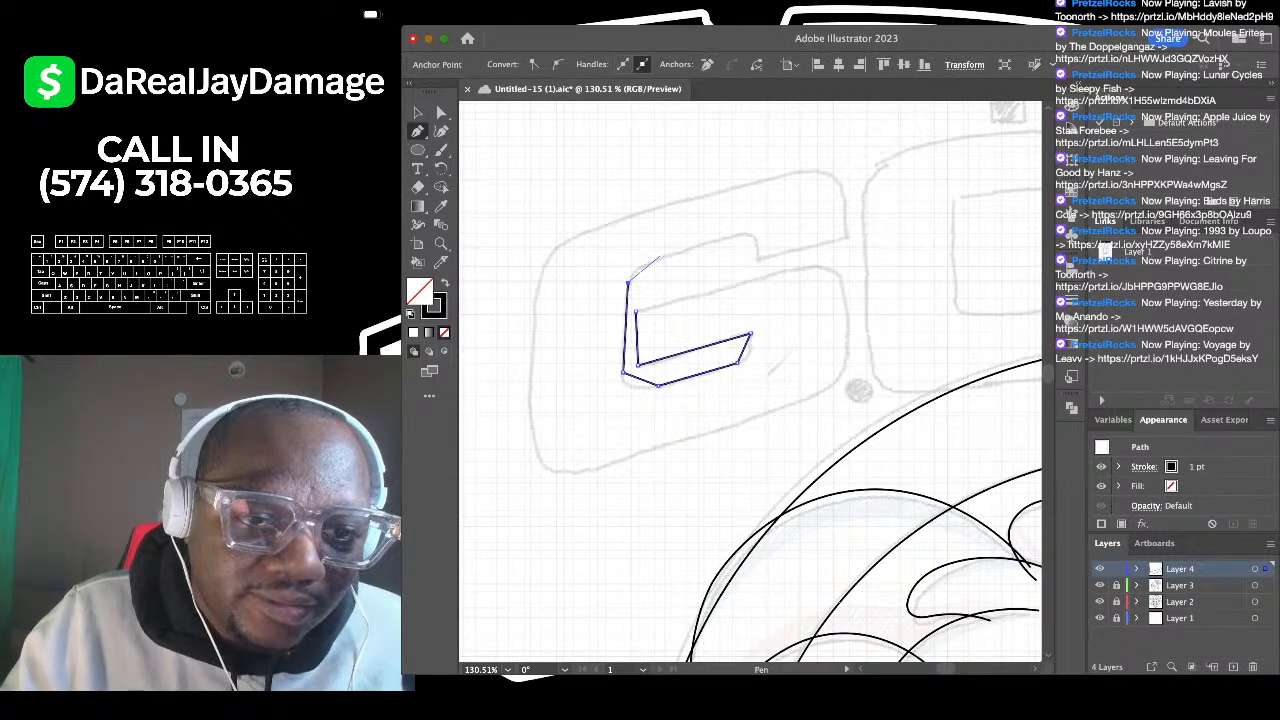
click(658, 261)
click(741, 234)
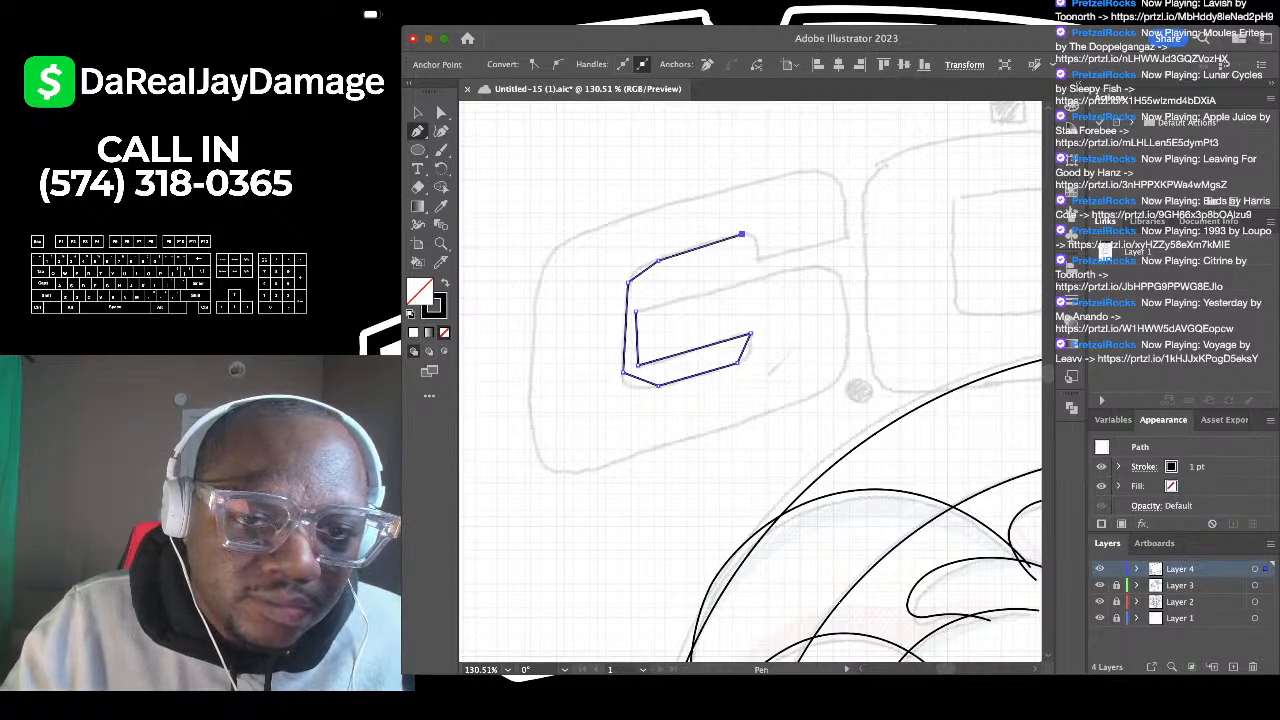
click(846, 240)
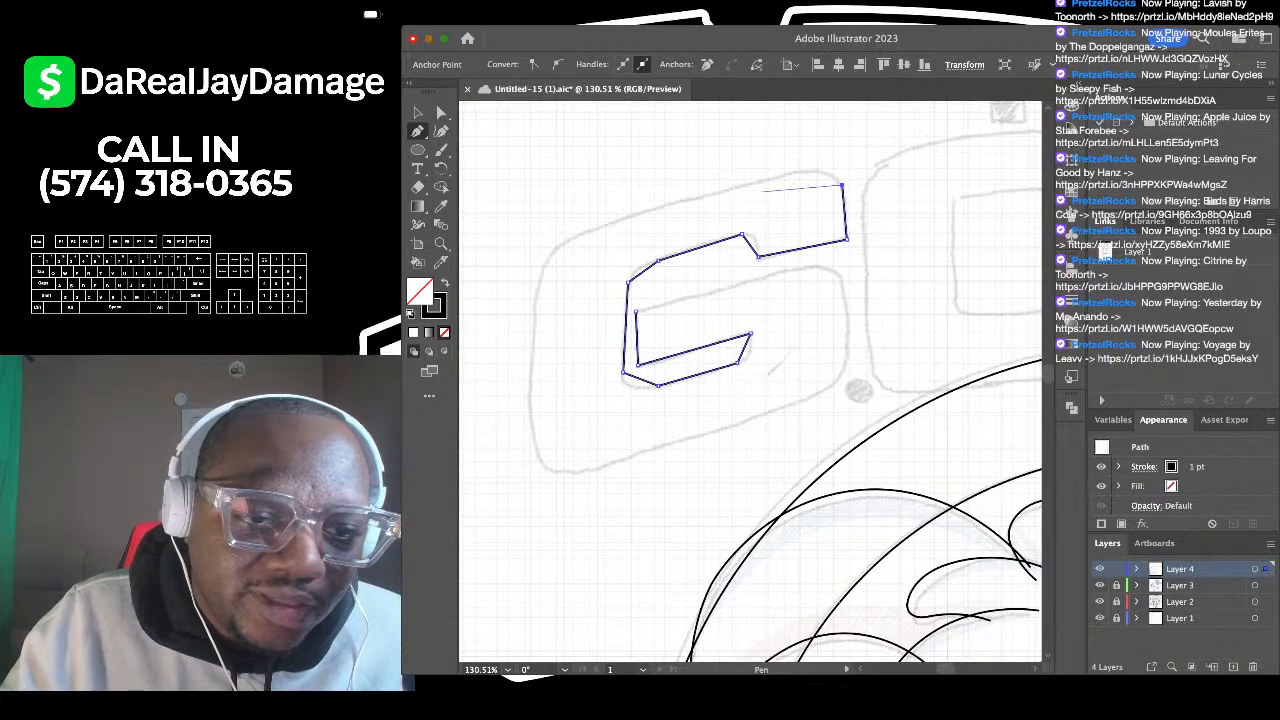
Step: Extend the G path along its outer top edge and diagonally across the upper-left corner
scroll(707, 223, down, 2)
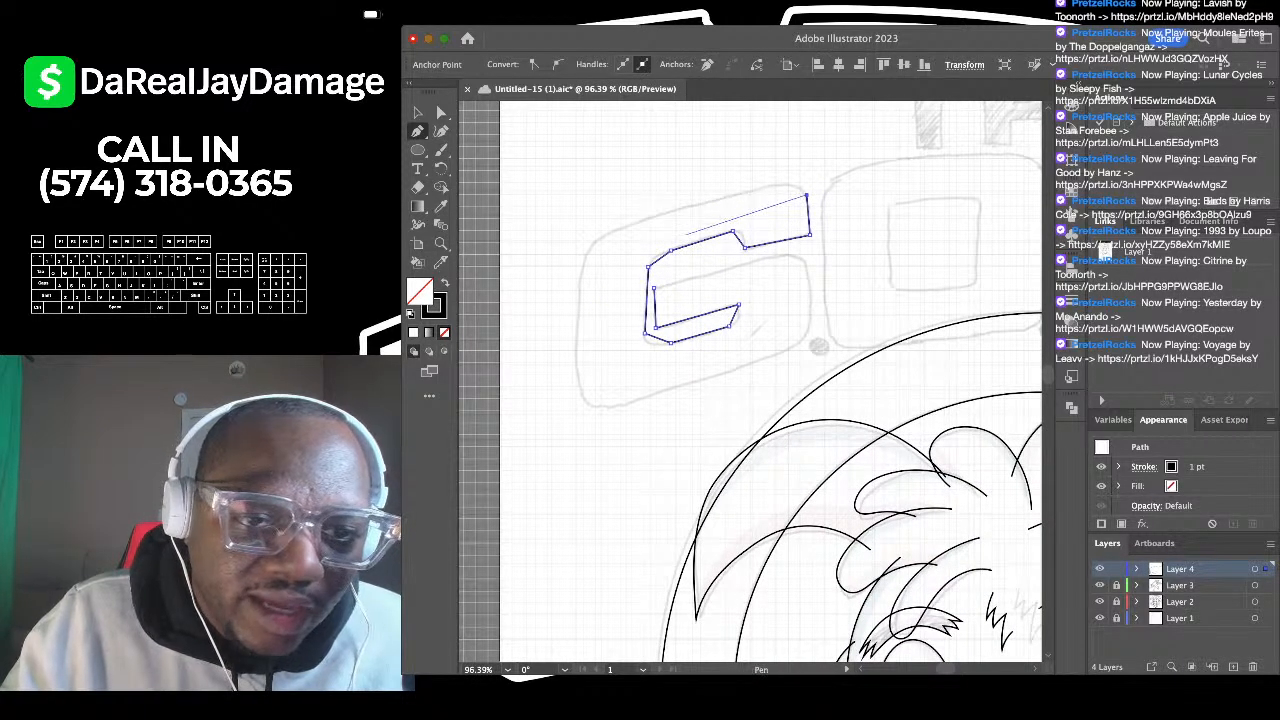
scroll(808, 192, down, 1)
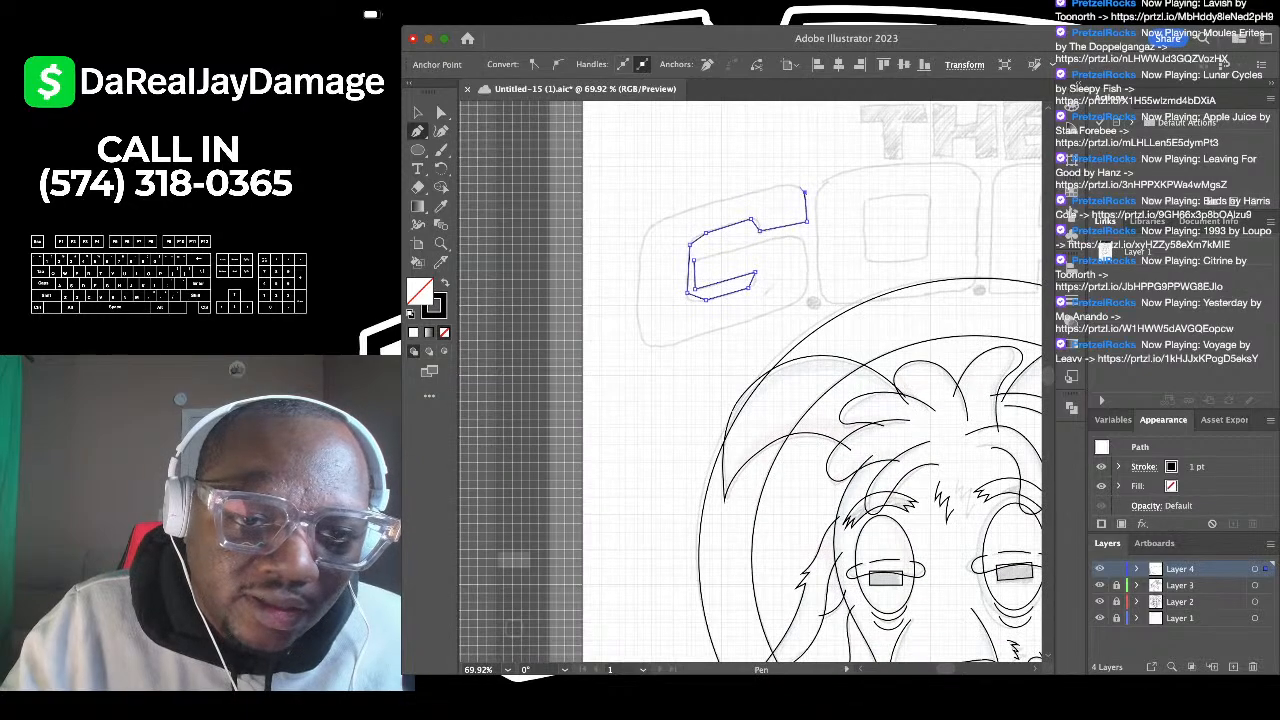
scroll(808, 192, up, 4)
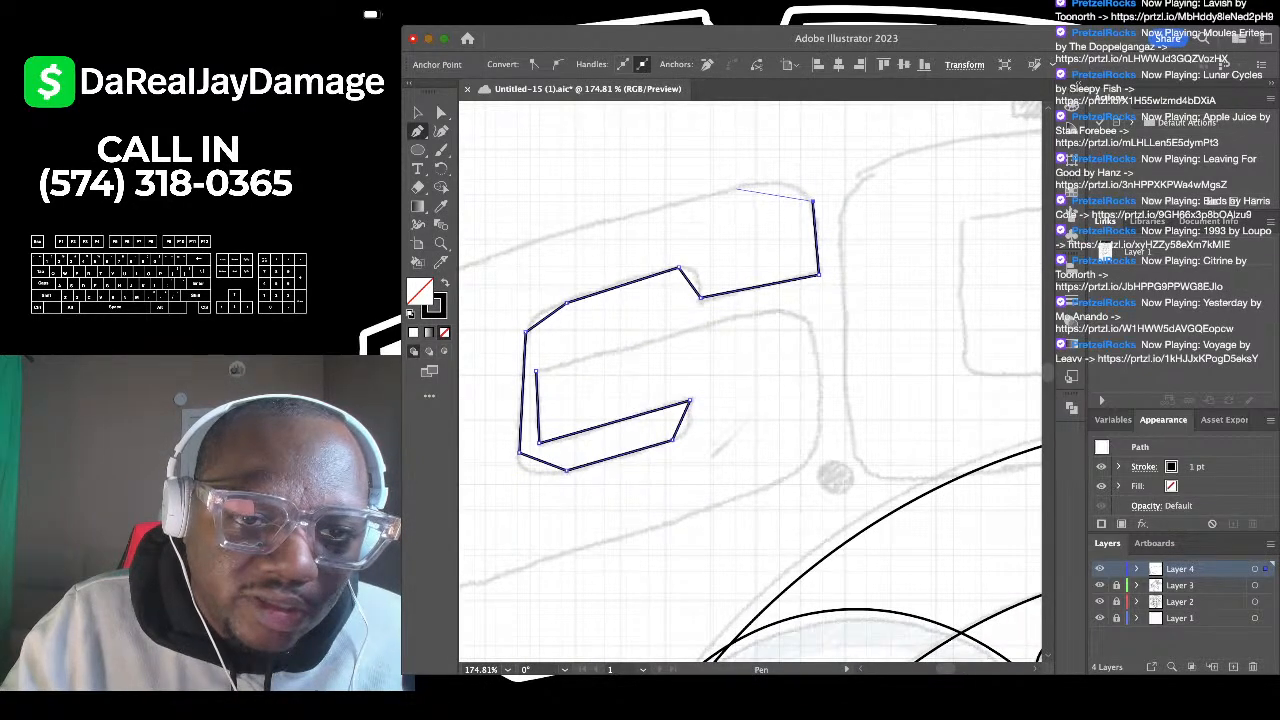
click(735, 189)
scroll(735, 189, left, 3)
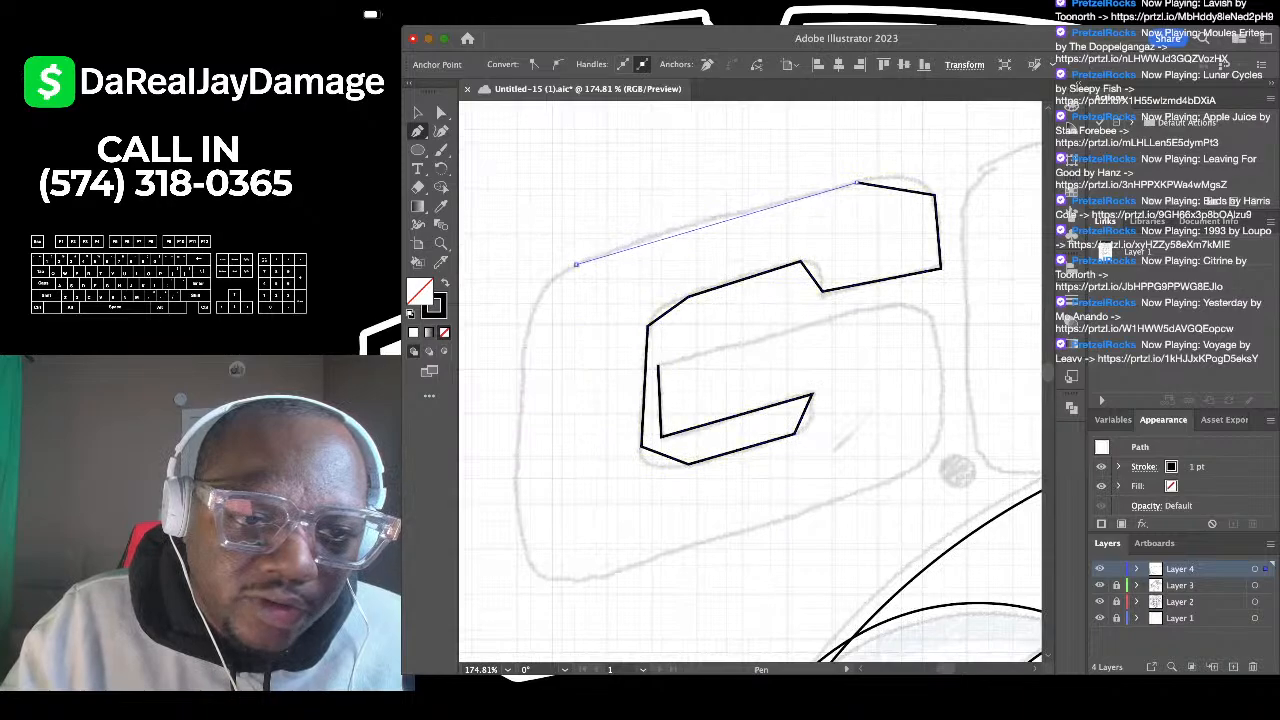
click(576, 264)
click(524, 357)
Step: Trace the G's left side, bottom edge, right side and crossbar top, closing the path at its starting point
scroll(524, 357, down, 1)
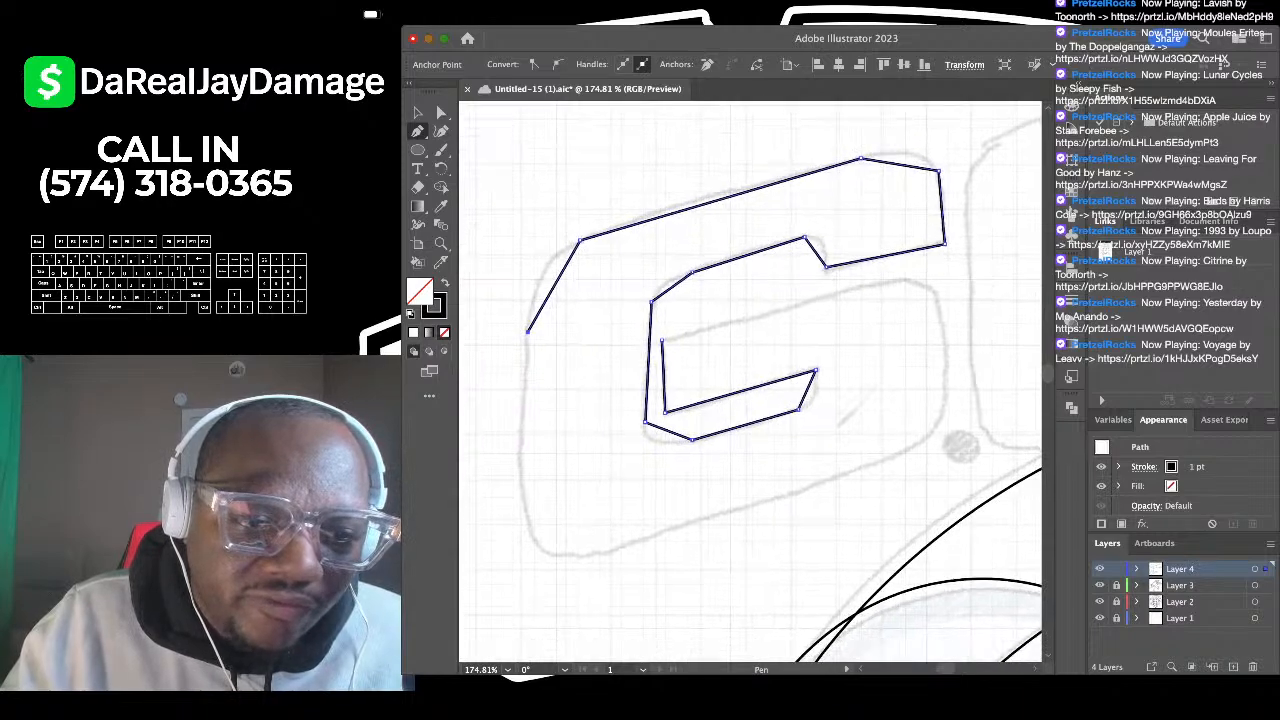
click(525, 508)
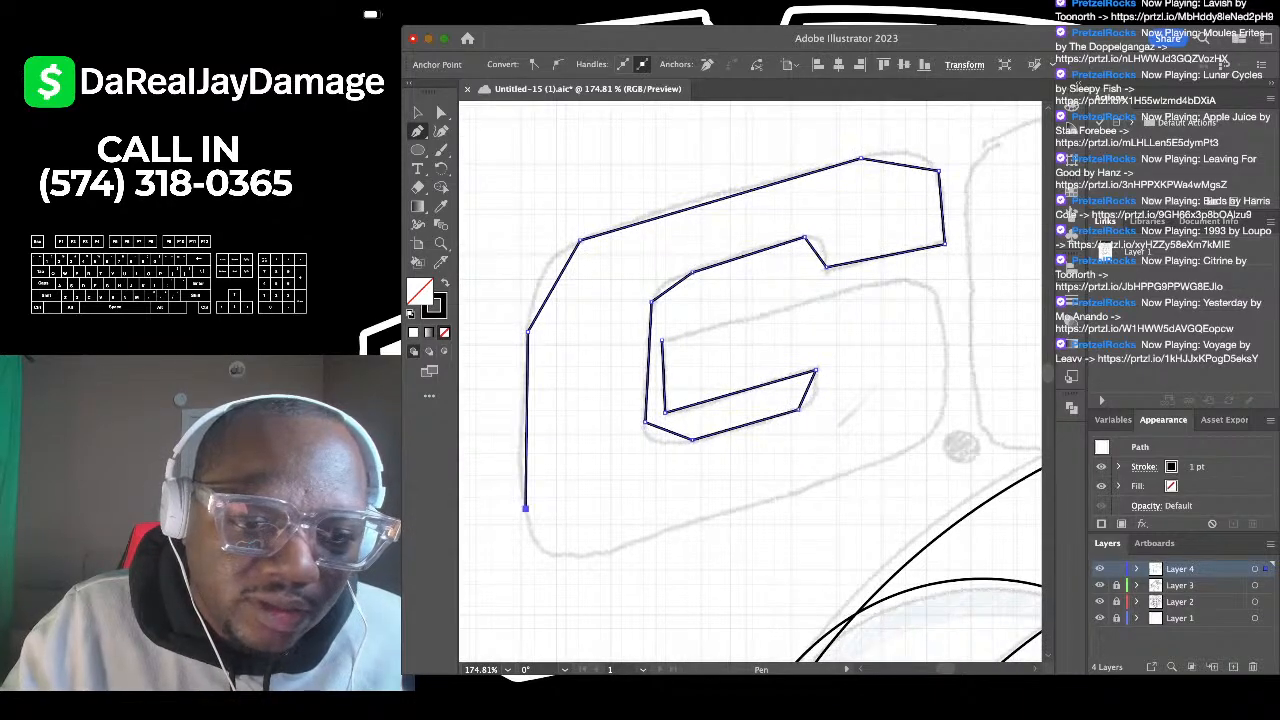
click(591, 555)
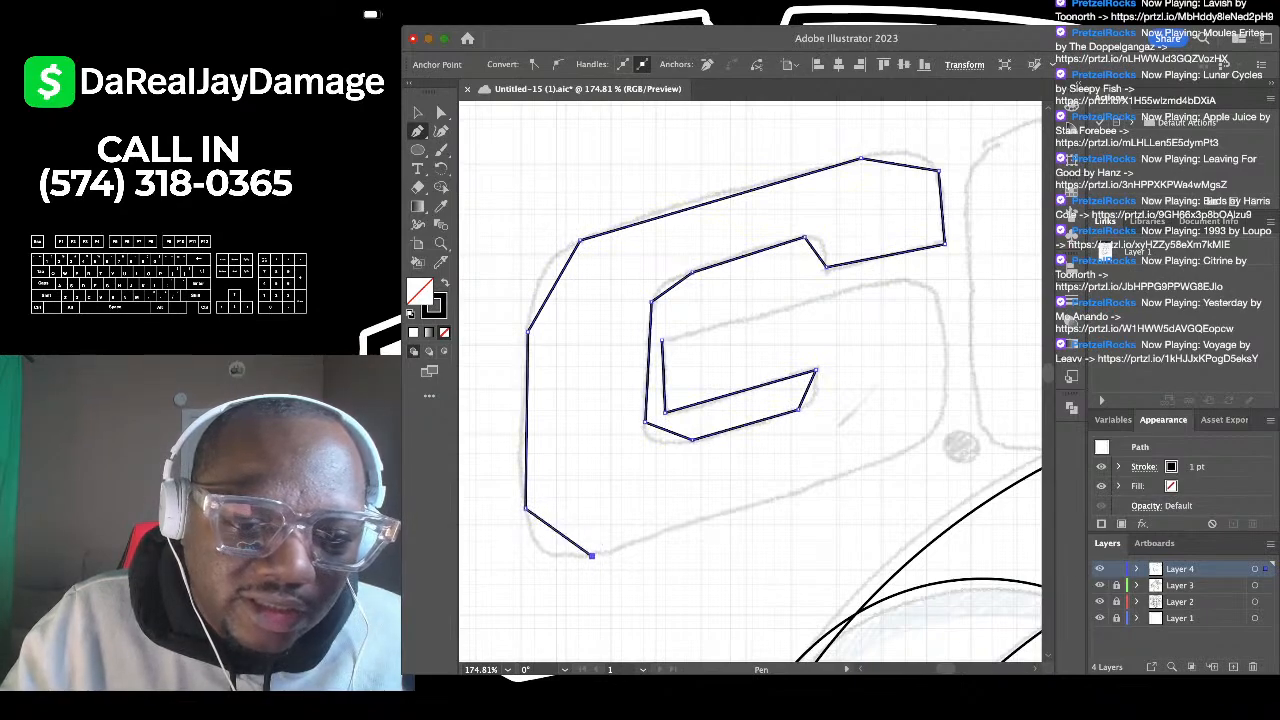
click(908, 450)
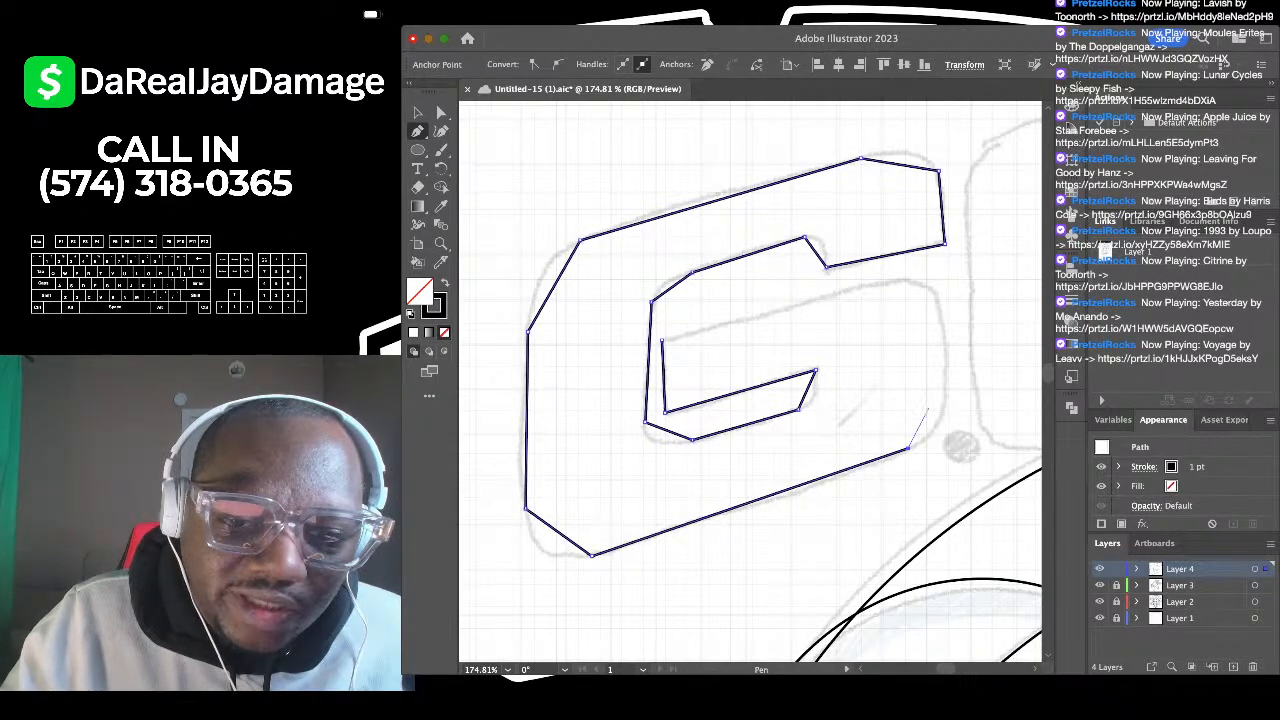
click(946, 397)
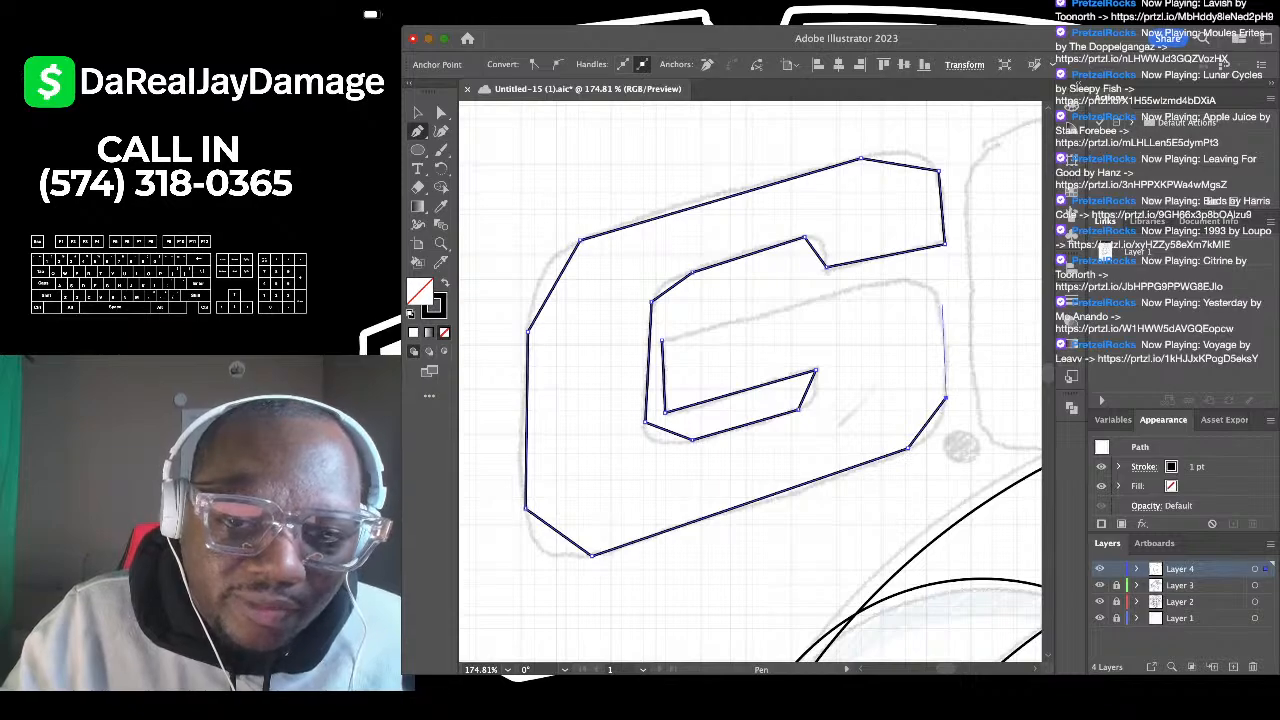
click(936, 290)
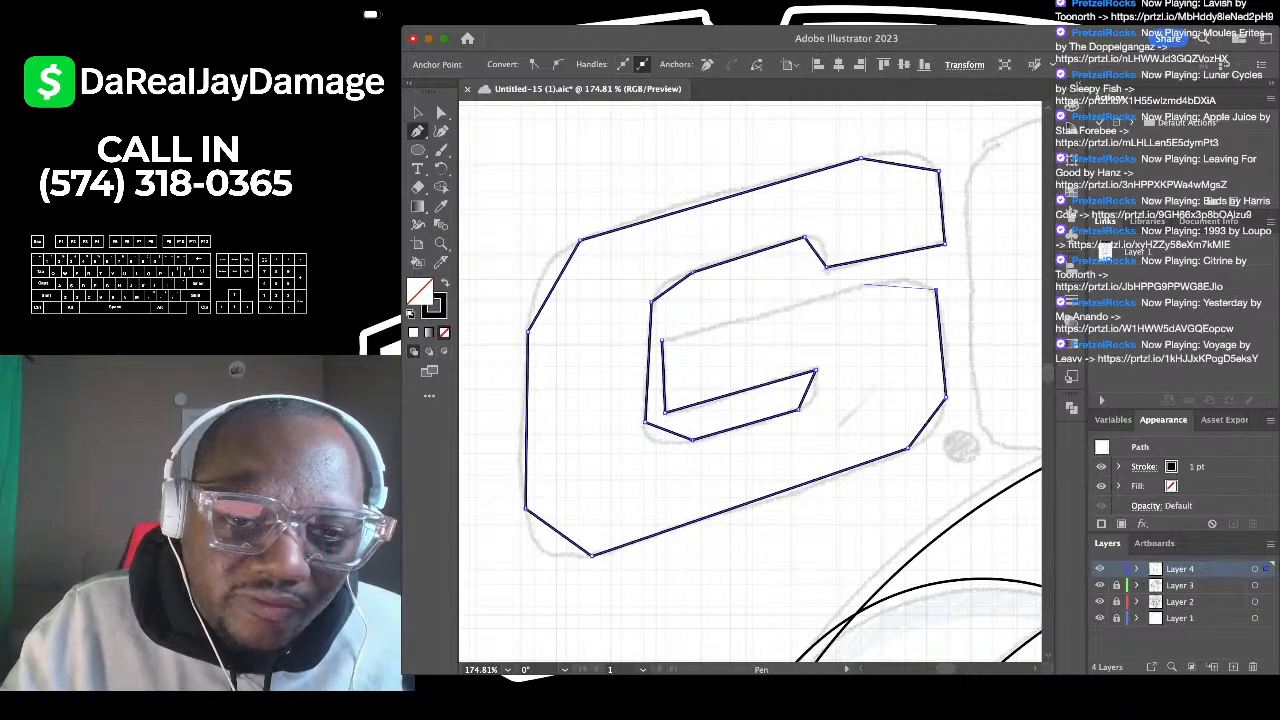
click(661, 341)
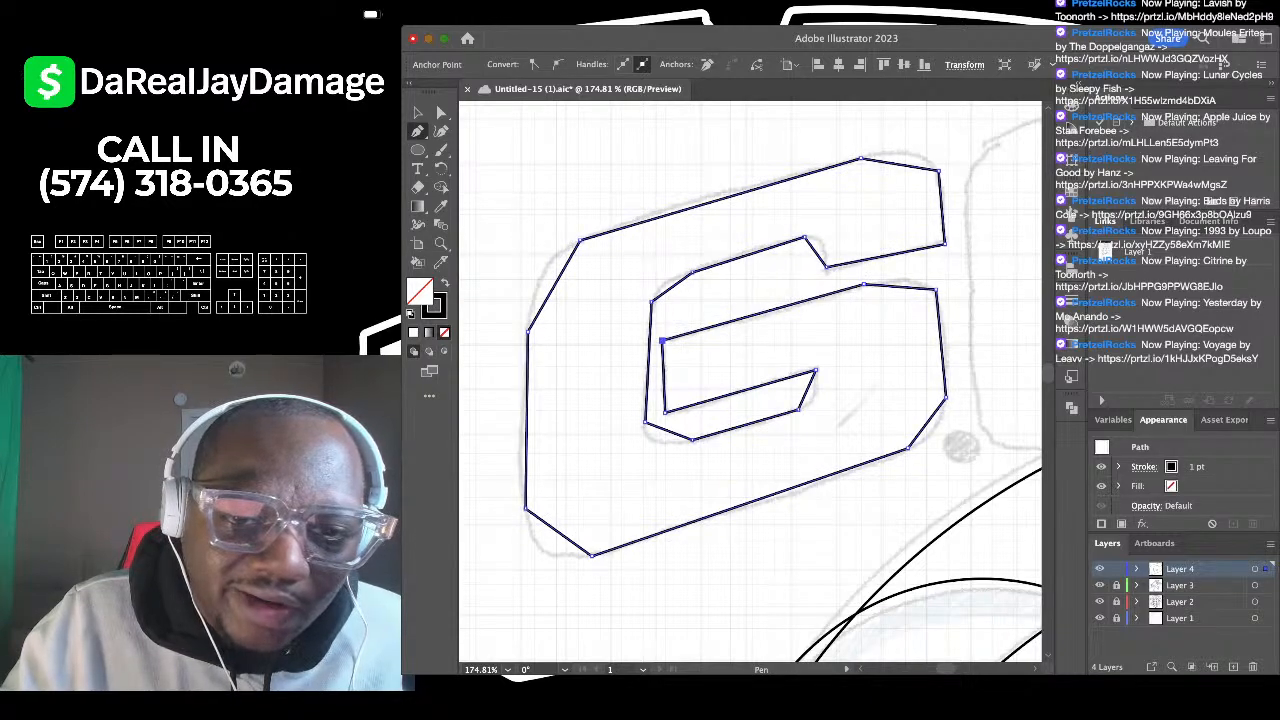
Step: Round the G's outer upper-left corner to match the sketch with the Curvature tool
click(441, 131)
scroll(569, 286, up, 5)
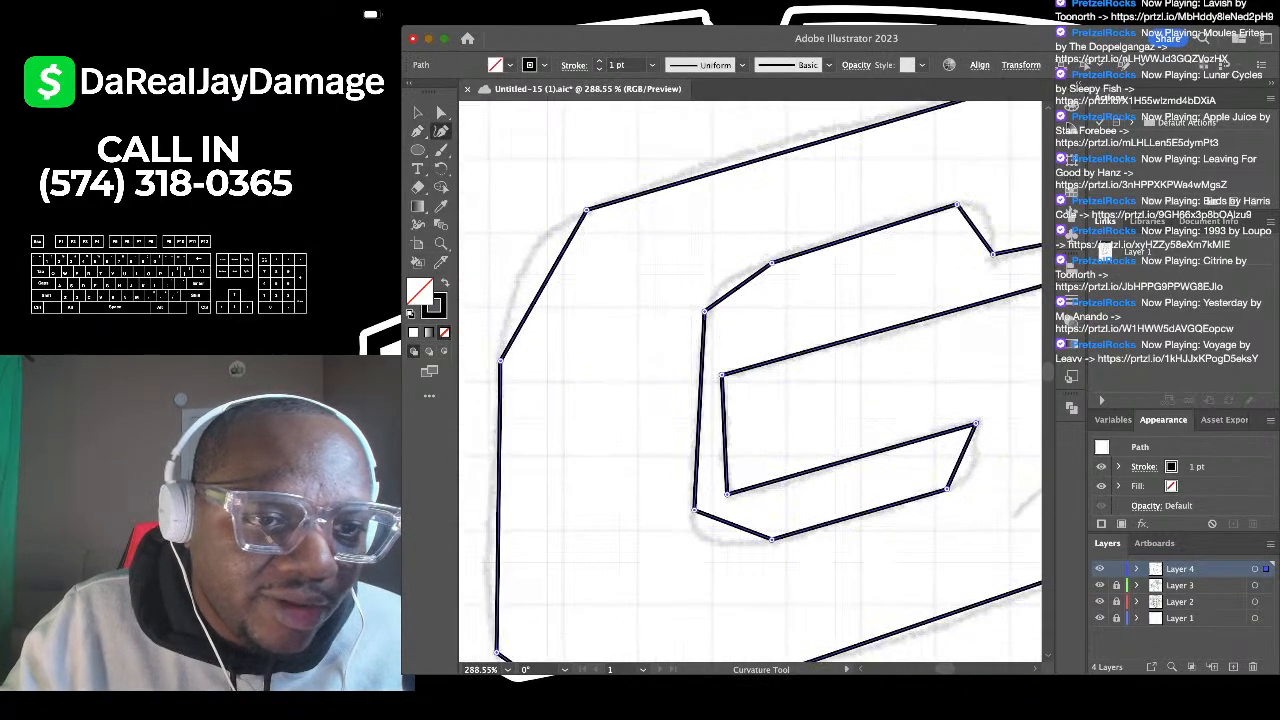
drag(547, 280, 555, 230)
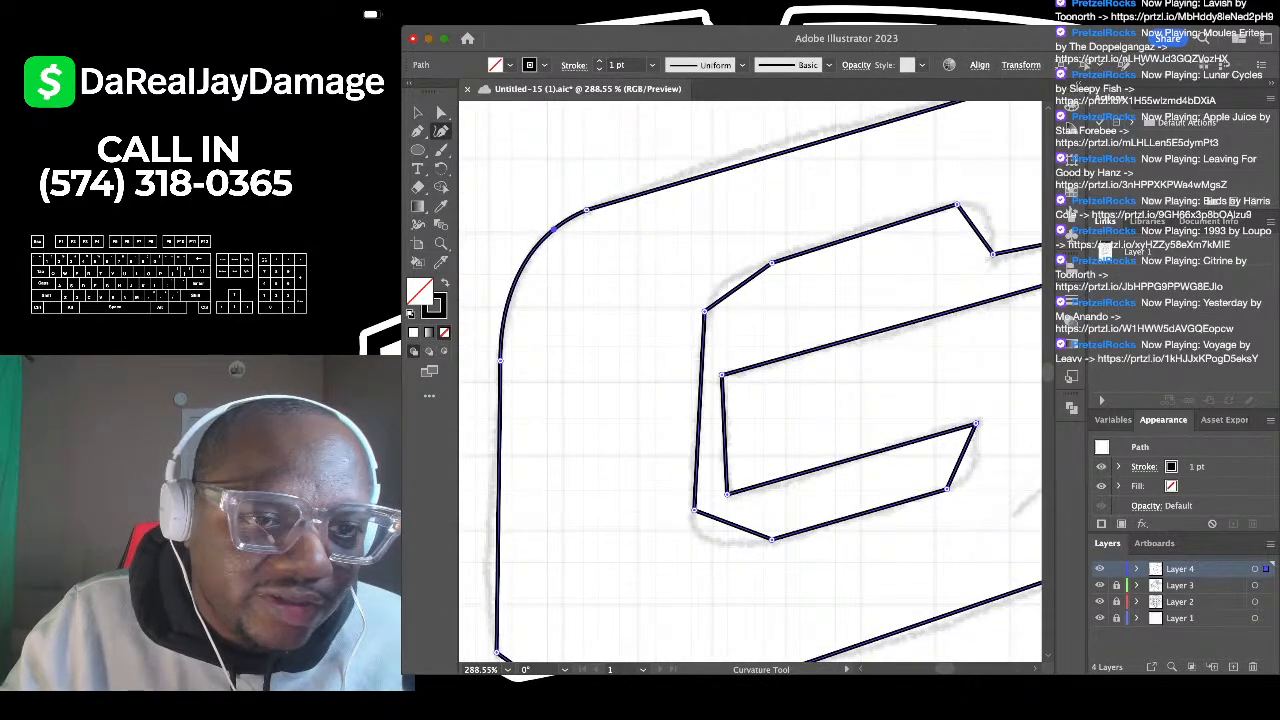
Step: Round the G's outer upper-right corner and the inner corner at the upper arm's end to match the sketch
scroll(555, 230, down, 4)
scroll(570, 233, down, 2)
scroll(750, 240, right, 3)
scroll(762, 235, up, 4)
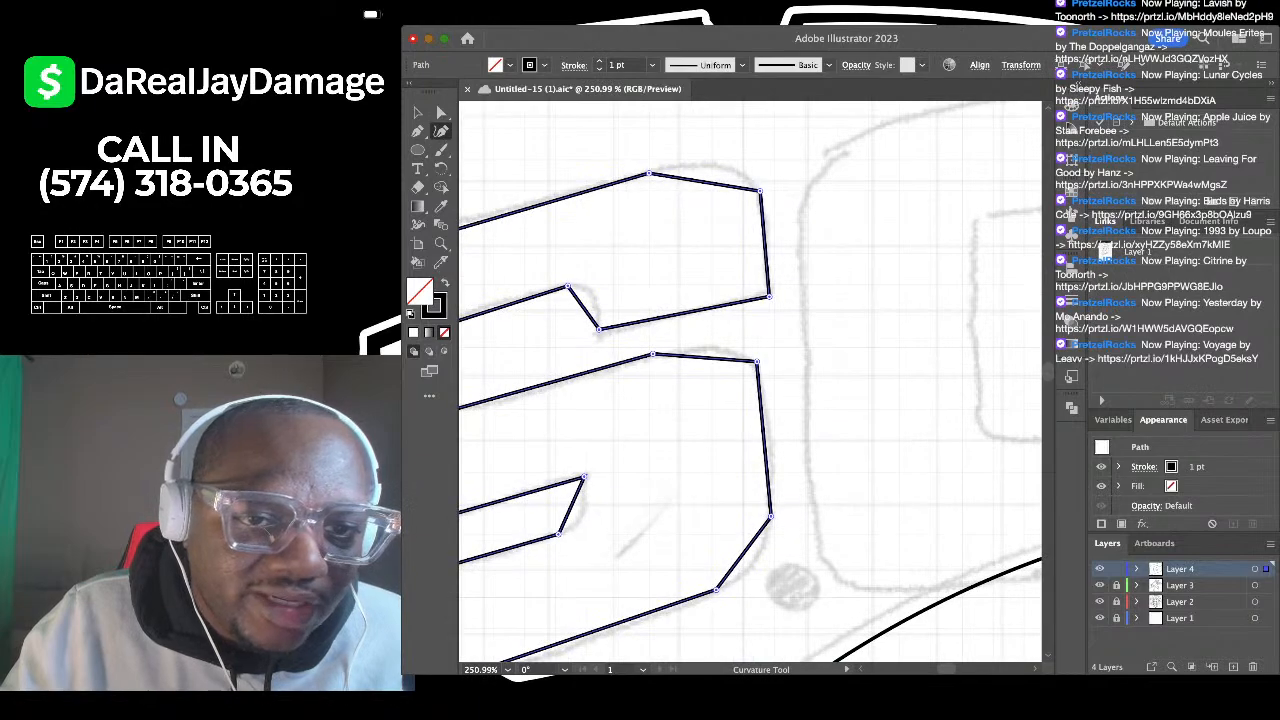
drag(720, 185, 757, 181)
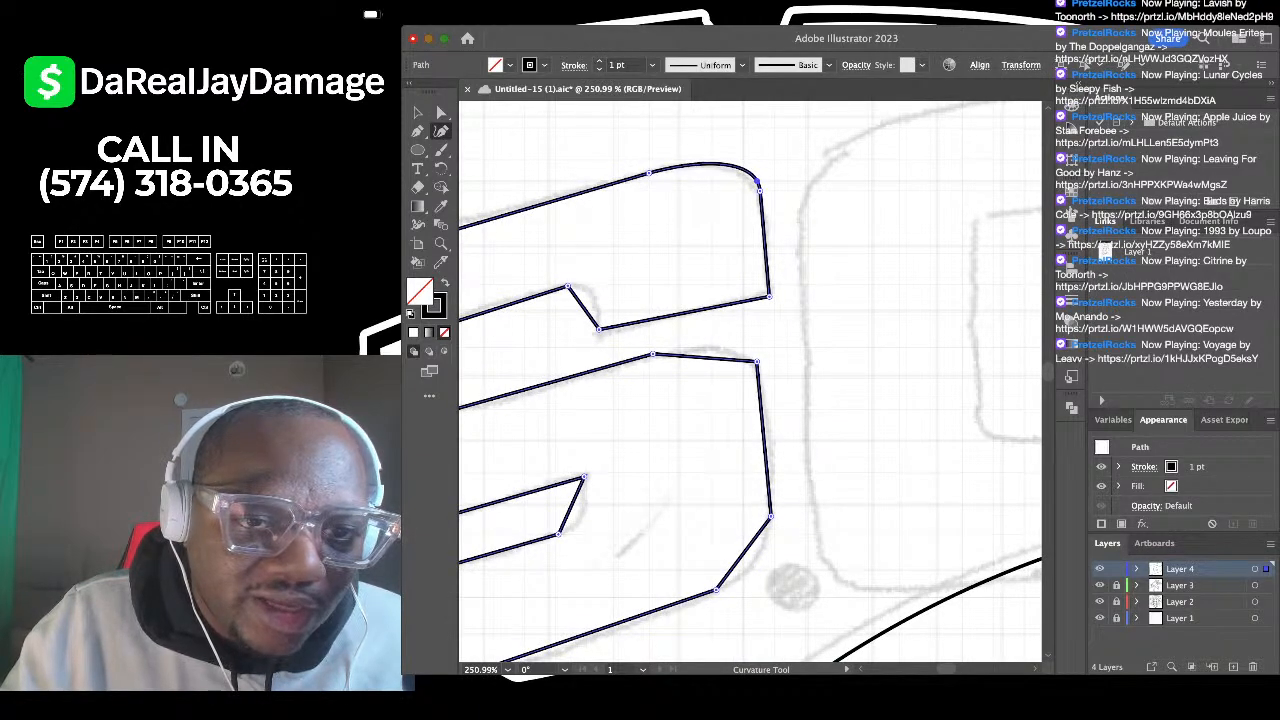
scroll(757, 189, down, 4)
scroll(656, 274, up, 5)
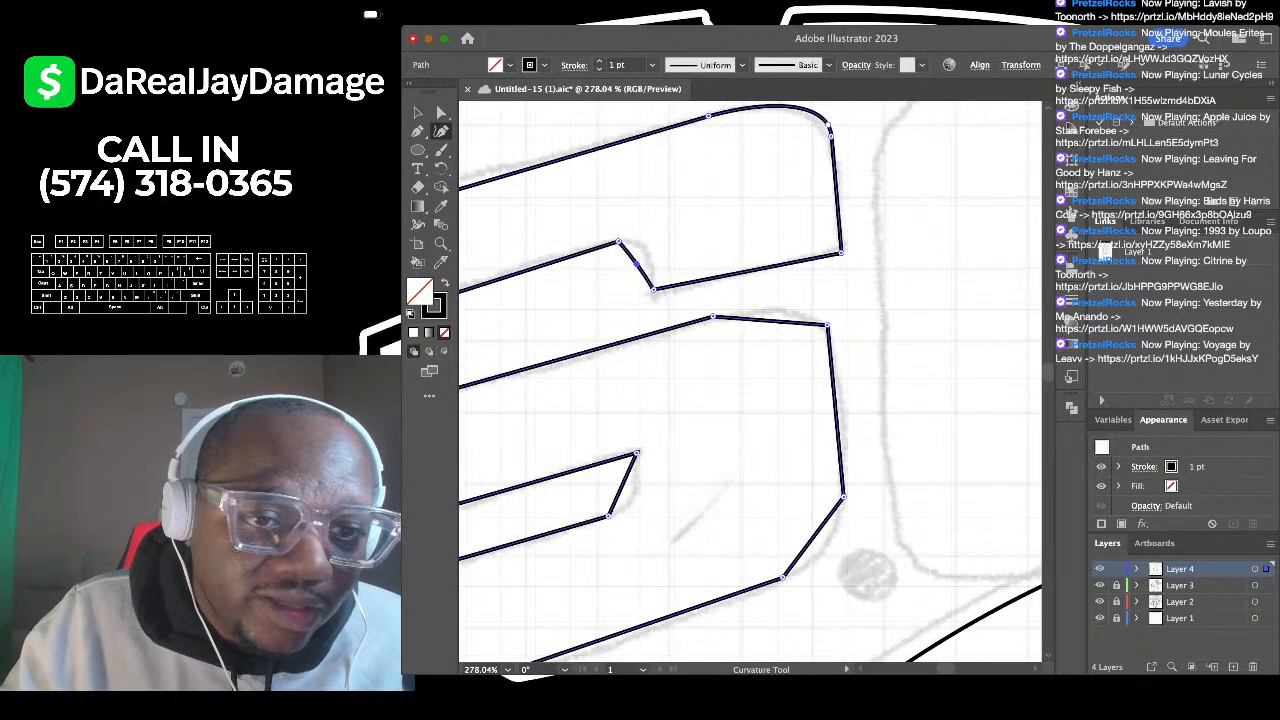
drag(636, 264, 633, 242)
scroll(750, 380, down, 3)
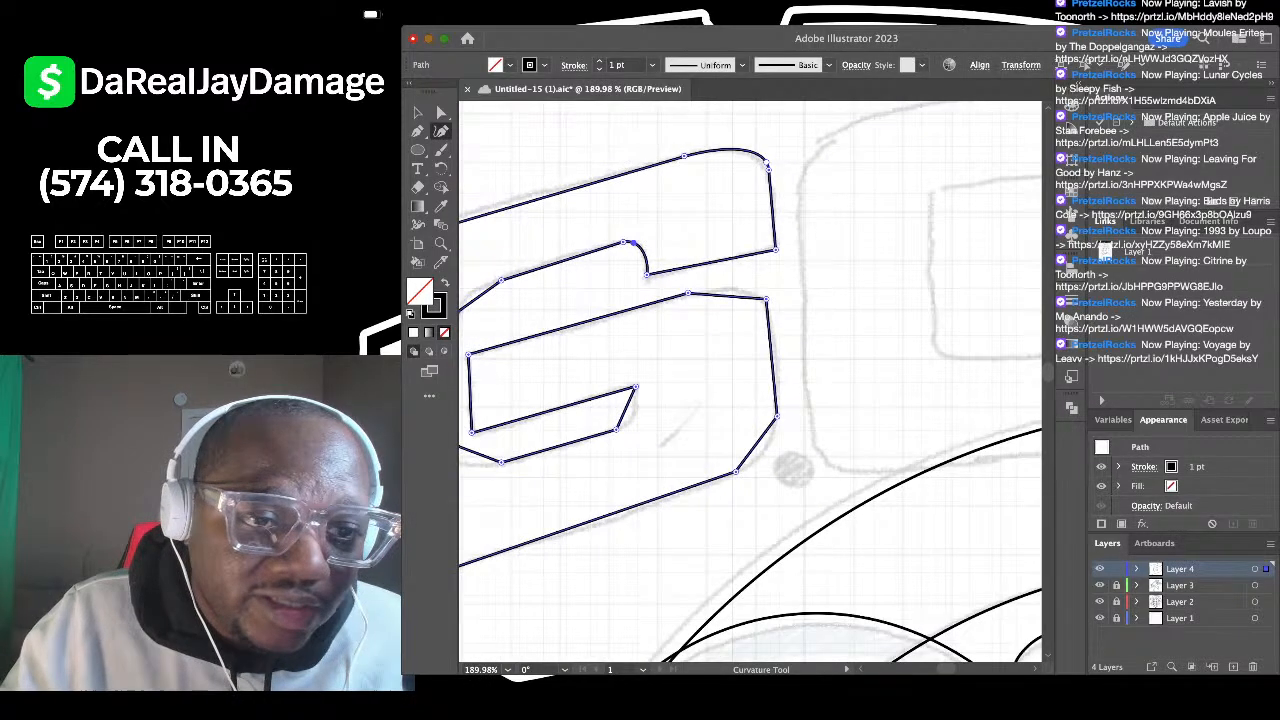
Step: Round the G's inner upper-left and lower-left corners and the inner arm's lower end along the sketch lines
scroll(750, 380, up, 4)
drag(648, 263, 617, 278)
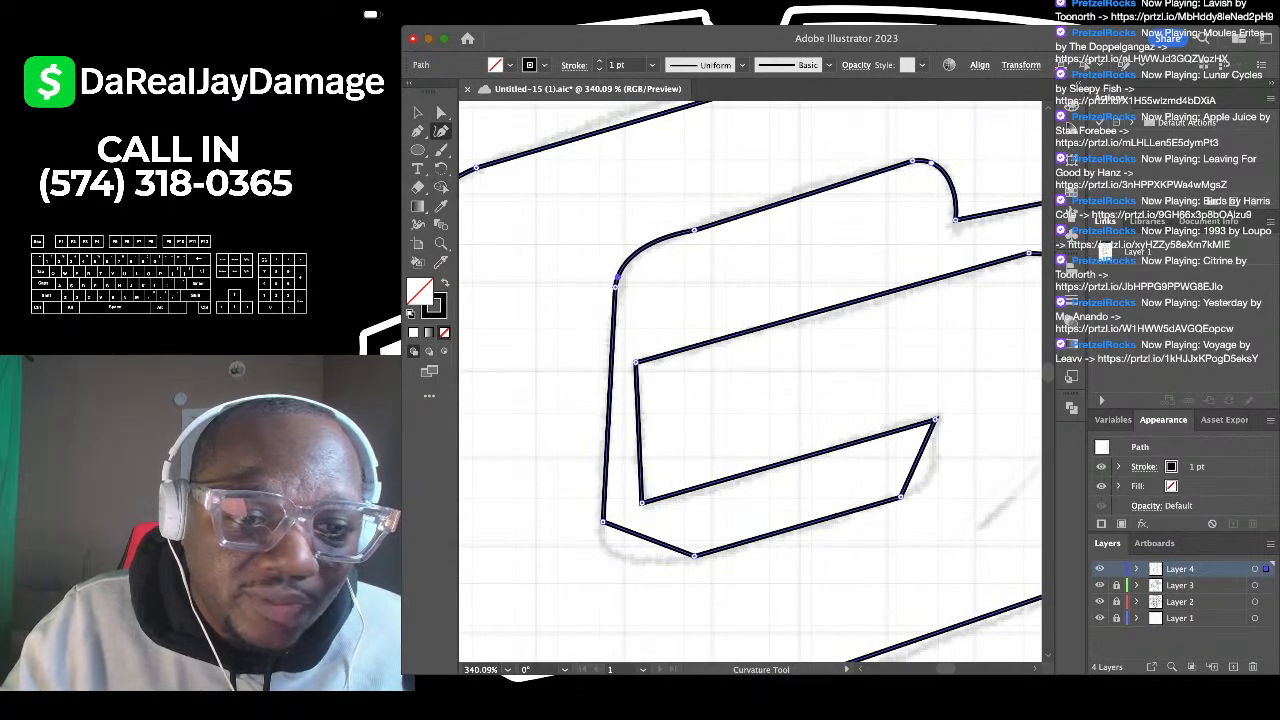
scroll(750, 380, down, 4)
drag(636, 379, 597, 382)
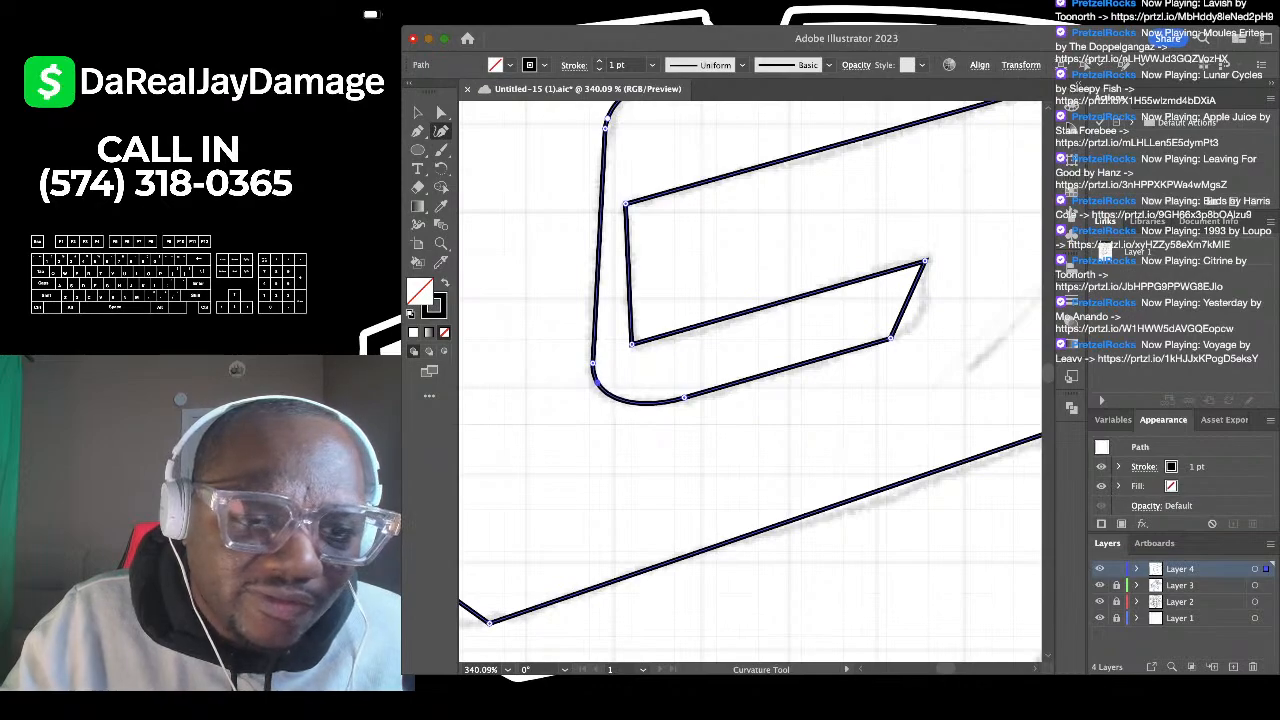
scroll(750, 380, right, 2)
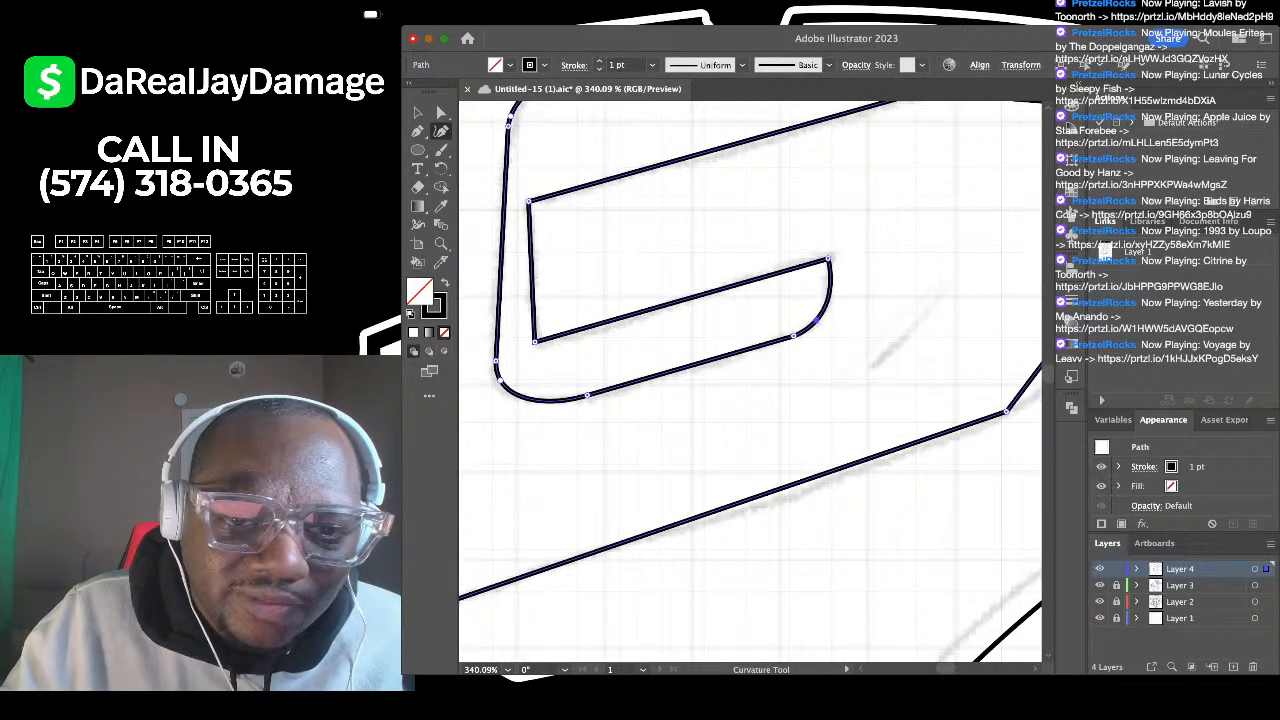
Step: Curve the G's crossbar upper-right corner and its outer lower-right corner to follow the sketch
scroll(826, 331, down, 5)
scroll(902, 228, up, 4)
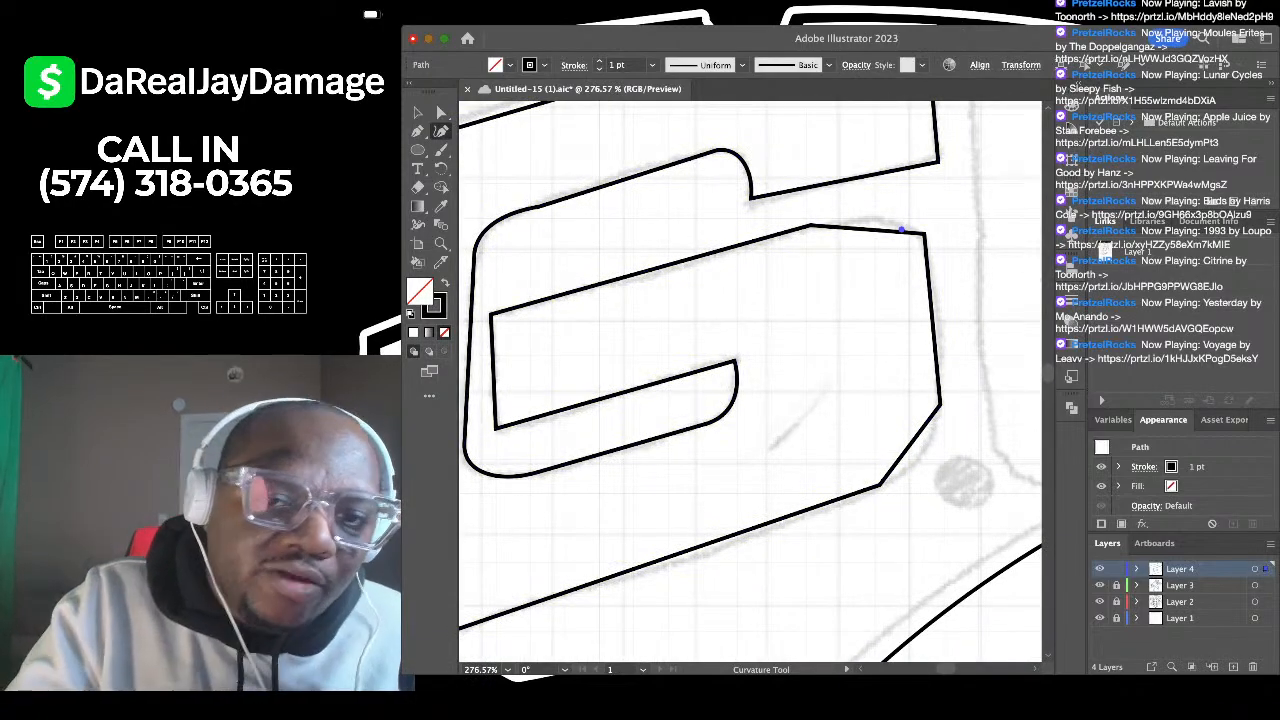
click(902, 229)
drag(902, 229, 921, 229)
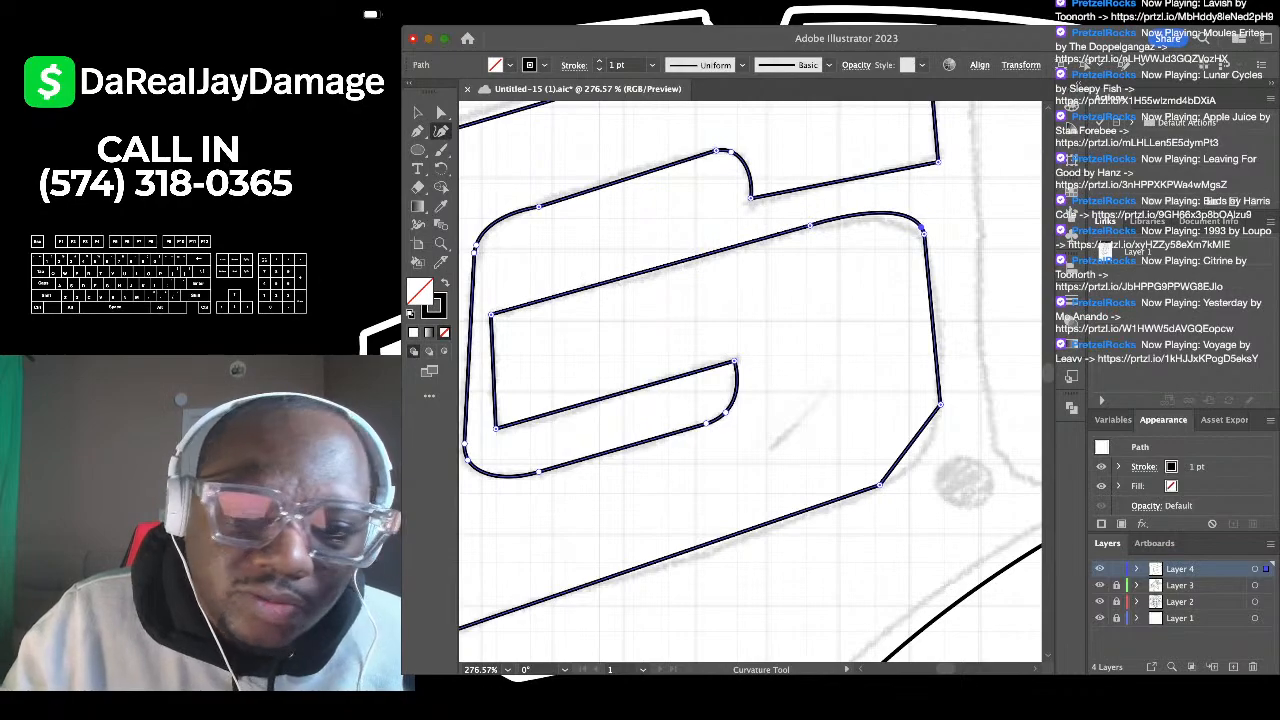
drag(921, 430, 940, 418)
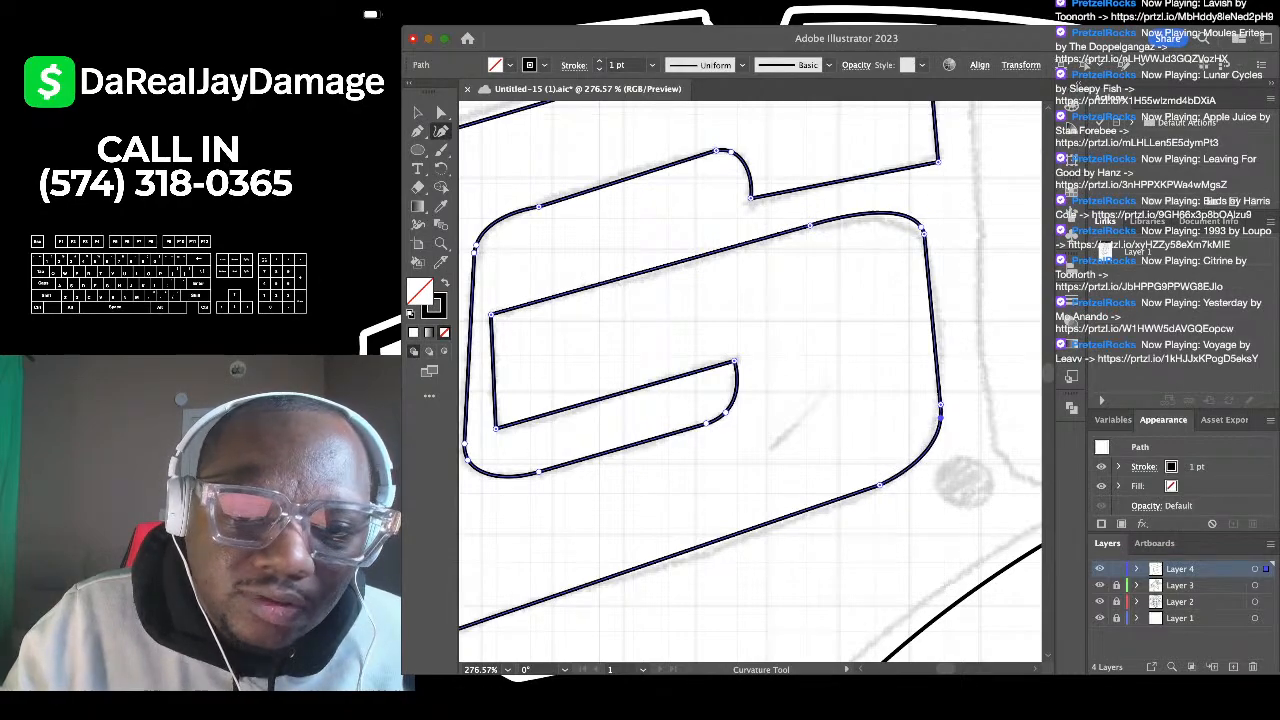
Step: Round the G's outer lower-left corner with the Curvature tool and deselect the finished letter
scroll(955, 408, down, 4)
scroll(750, 430, left, 3)
scroll(690, 450, up, 2)
scroll(690, 450, left, 2)
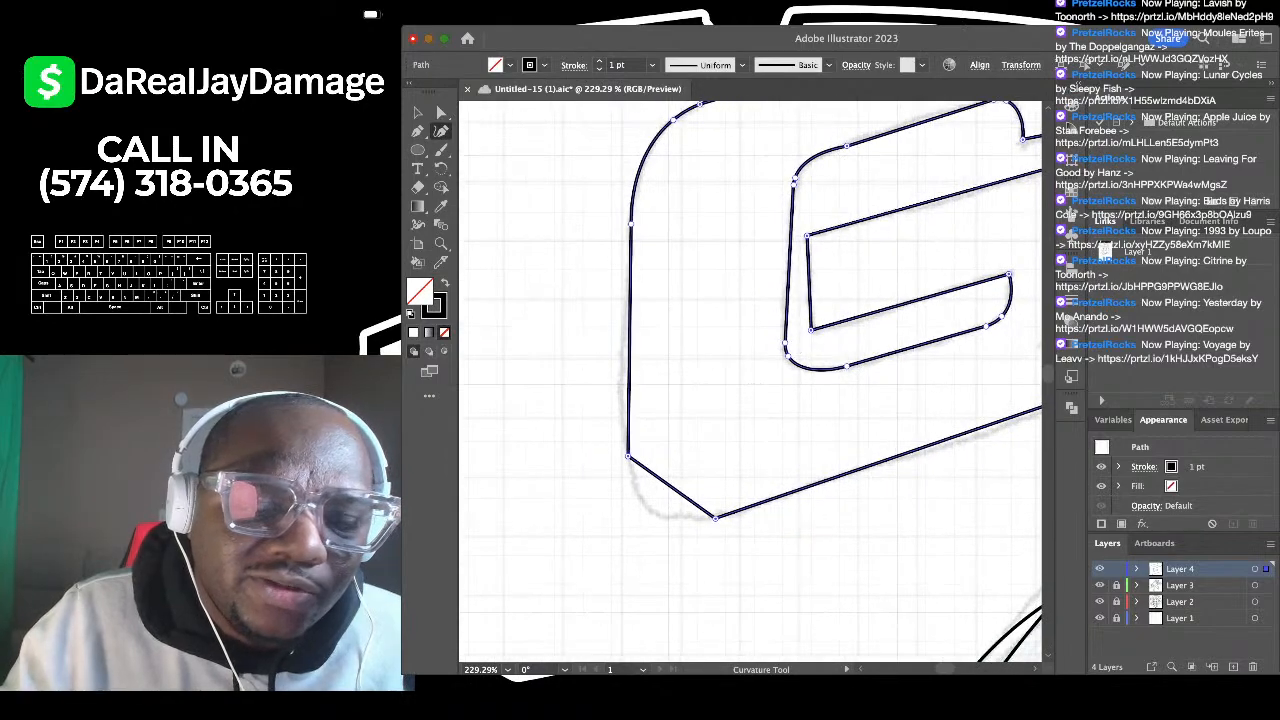
drag(661, 480, 640, 498)
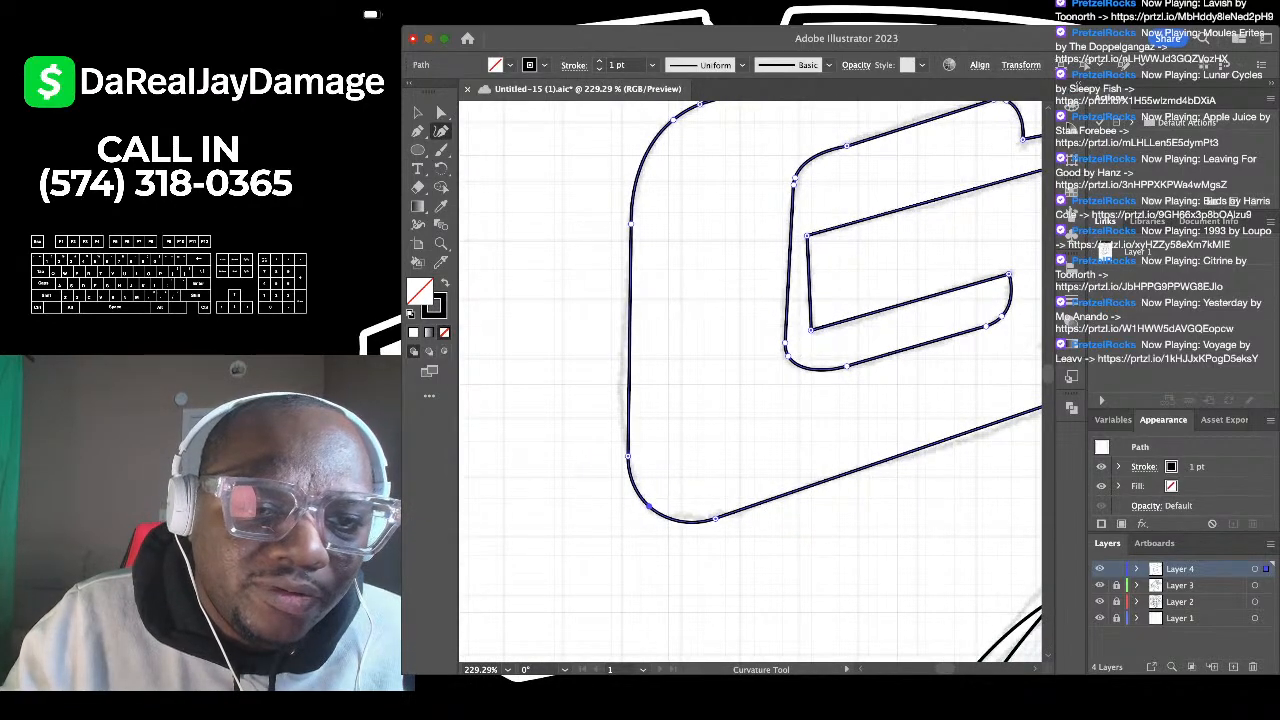
scroll(644, 503, down, 3)
click(418, 113)
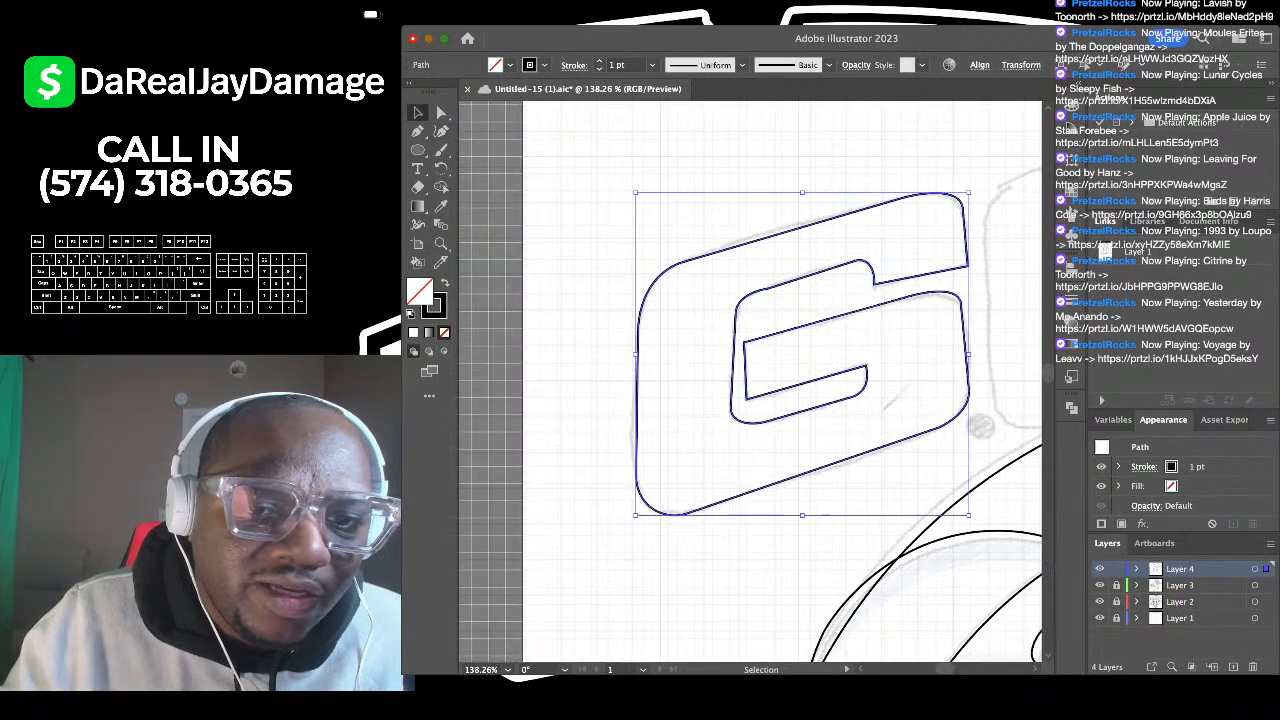
click(570, 330)
Step: Trace the O's outer shape as a closed four-cornered path with the Pen tool and deselect it
scroll(570, 330, down, 3)
scroll(570, 330, right, 2)
scroll(850, 236, right, 1)
scroll(850, 236, up, 3)
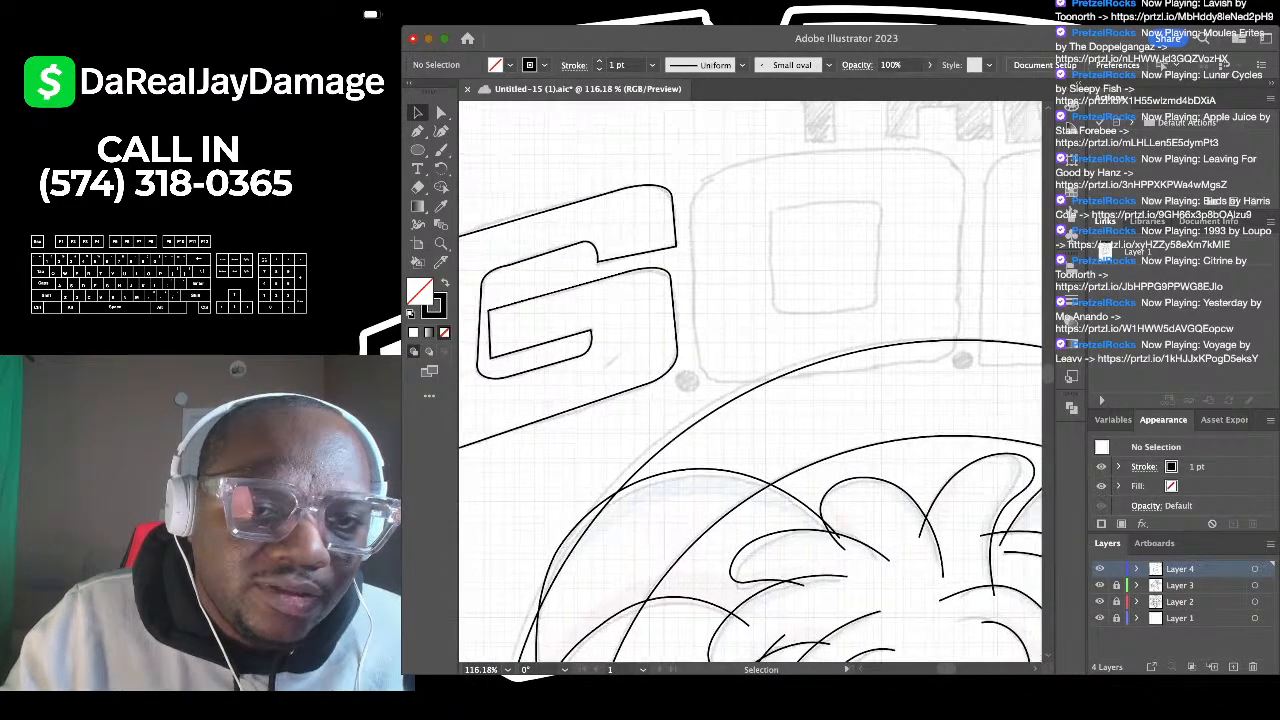
scroll(850, 236, right, 2)
key(p)
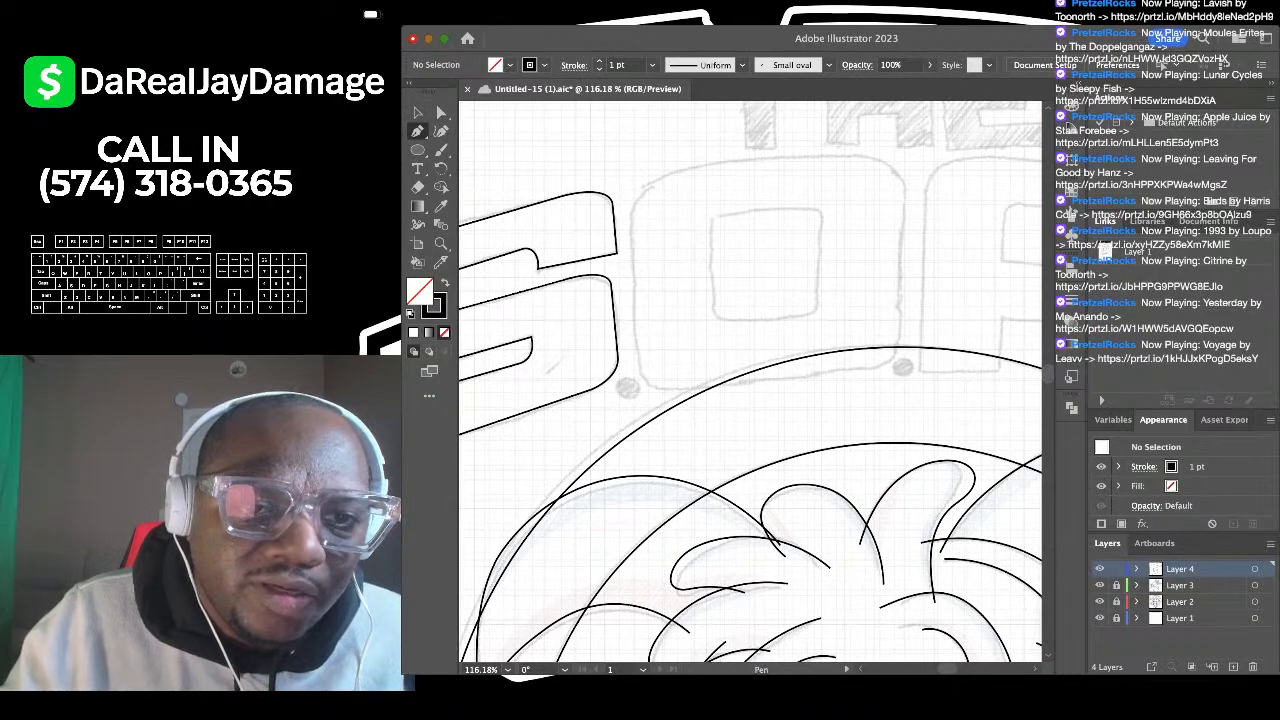
click(641, 176)
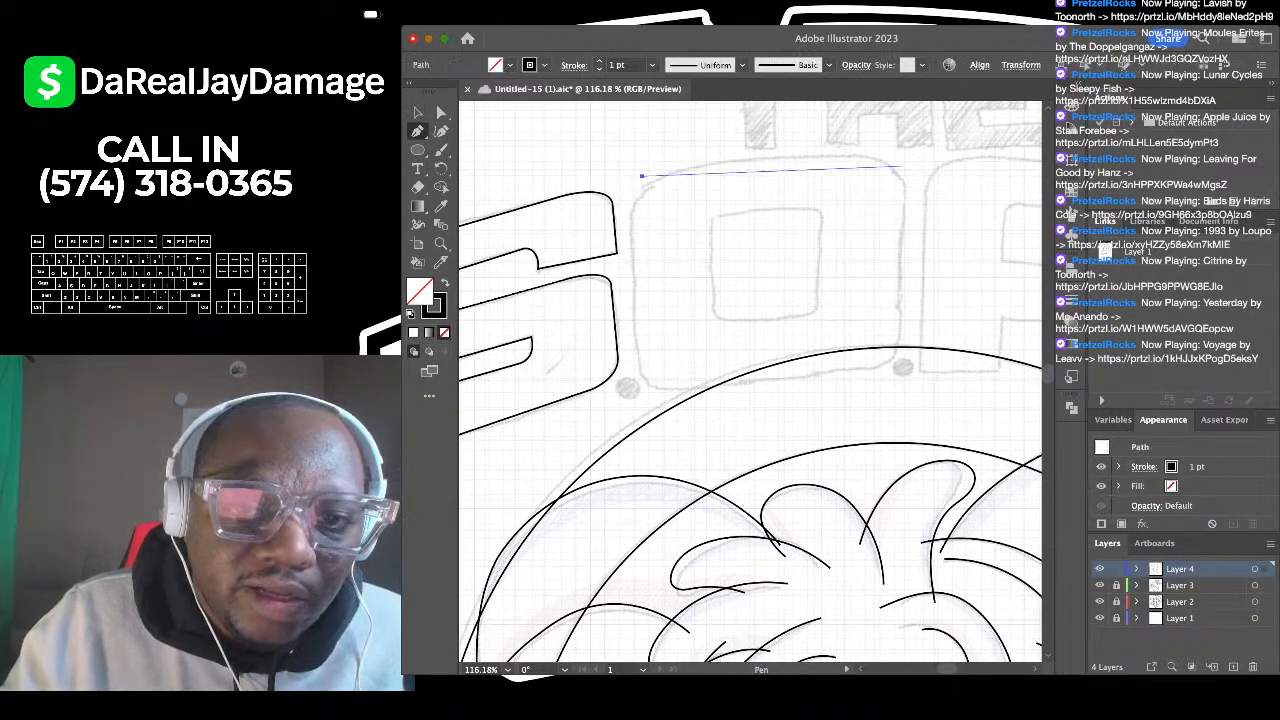
click(902, 170)
click(896, 362)
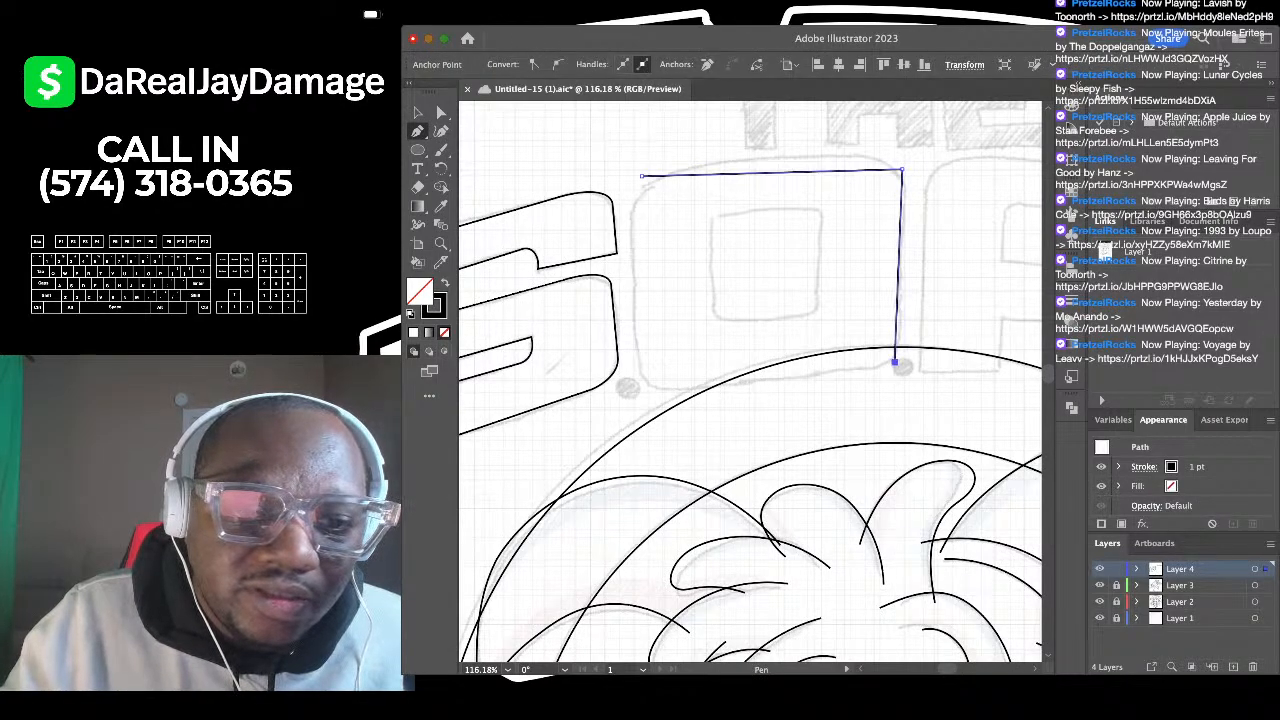
click(641, 382)
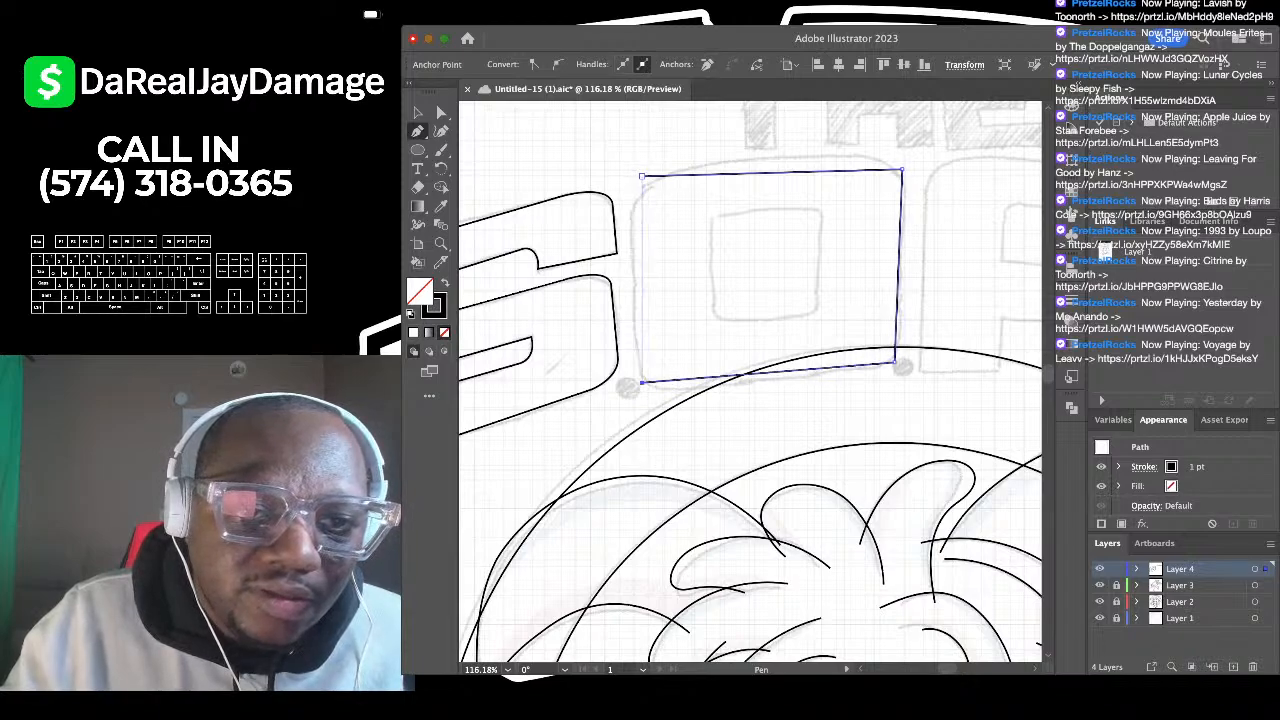
click(641, 176)
key(v)
key(ctrl+shift+a)
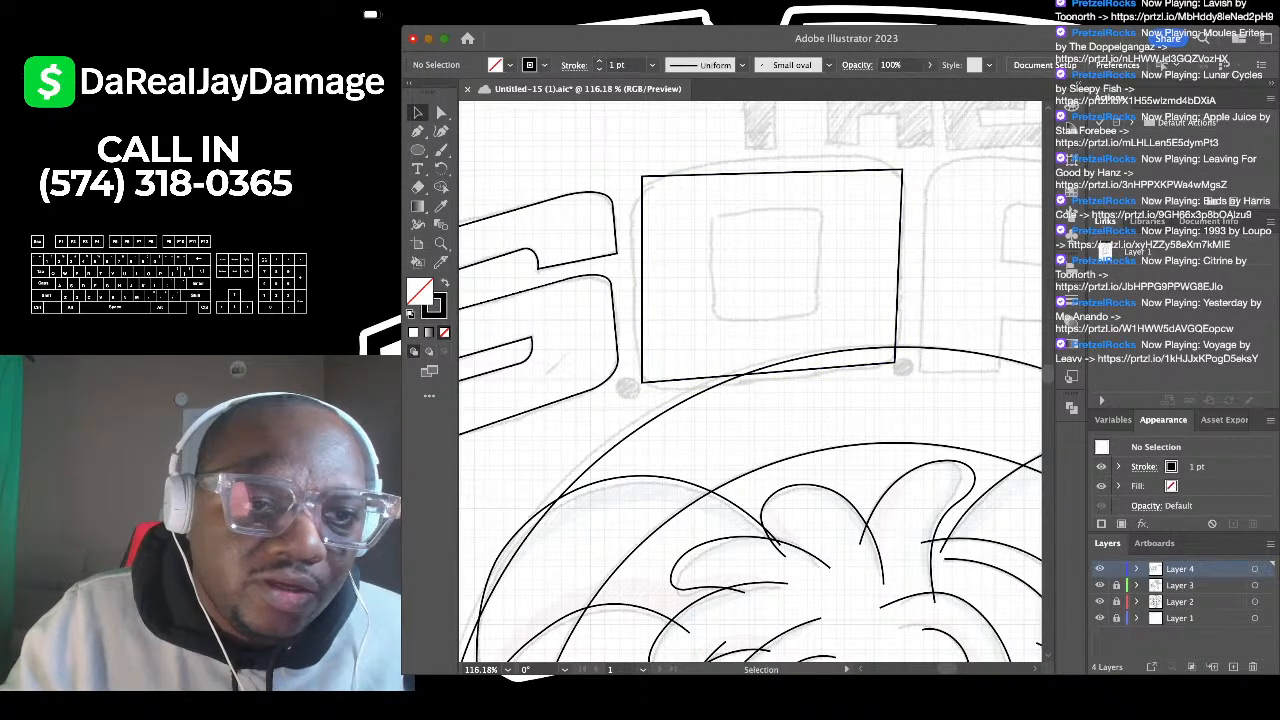
Step: Round all four corners of the O's outer path together to approximate the sketched corners
drag(724, 200, 727, 203)
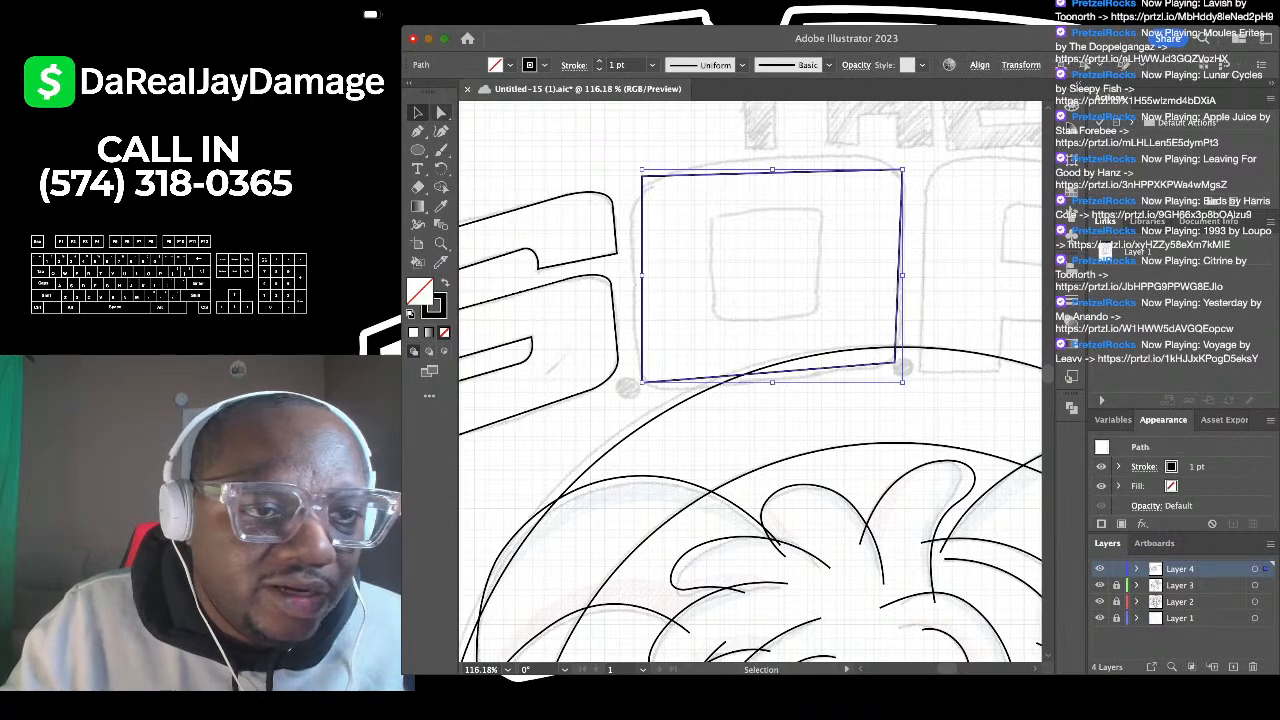
click(441, 113)
scroll(627, 204, up, 4)
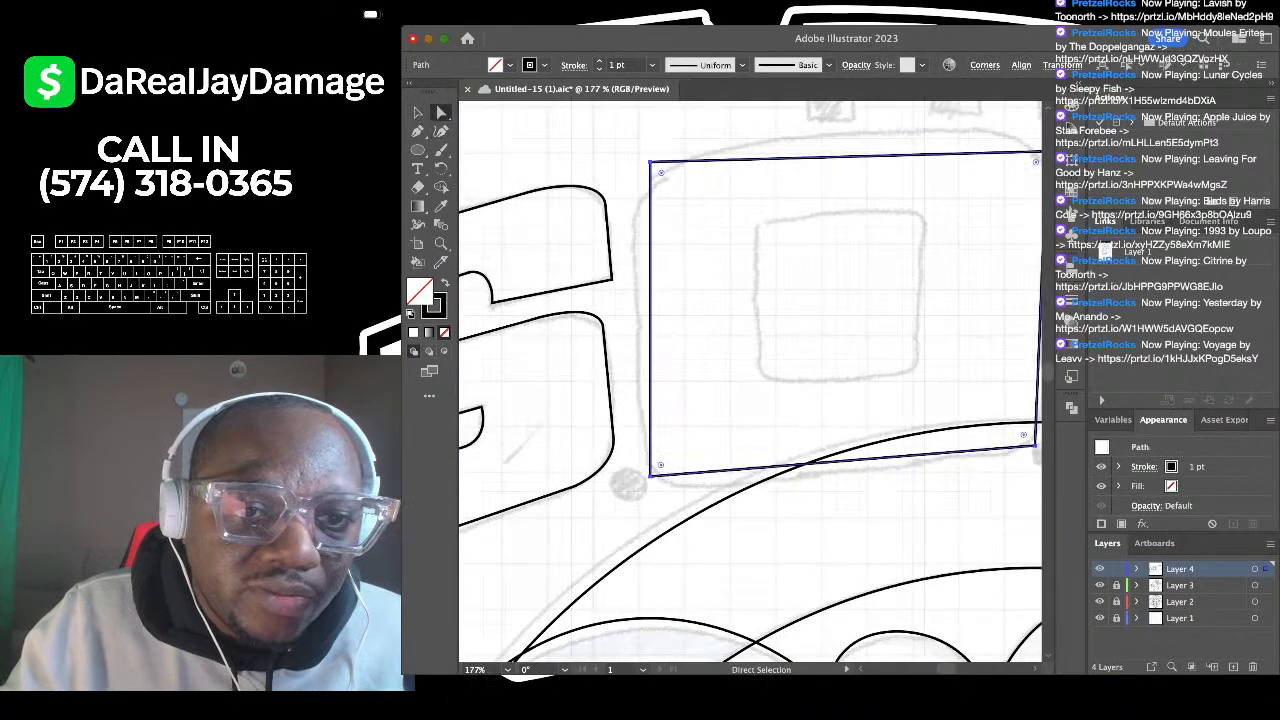
drag(660, 172, 715, 225)
scroll(482, 192, down, 3)
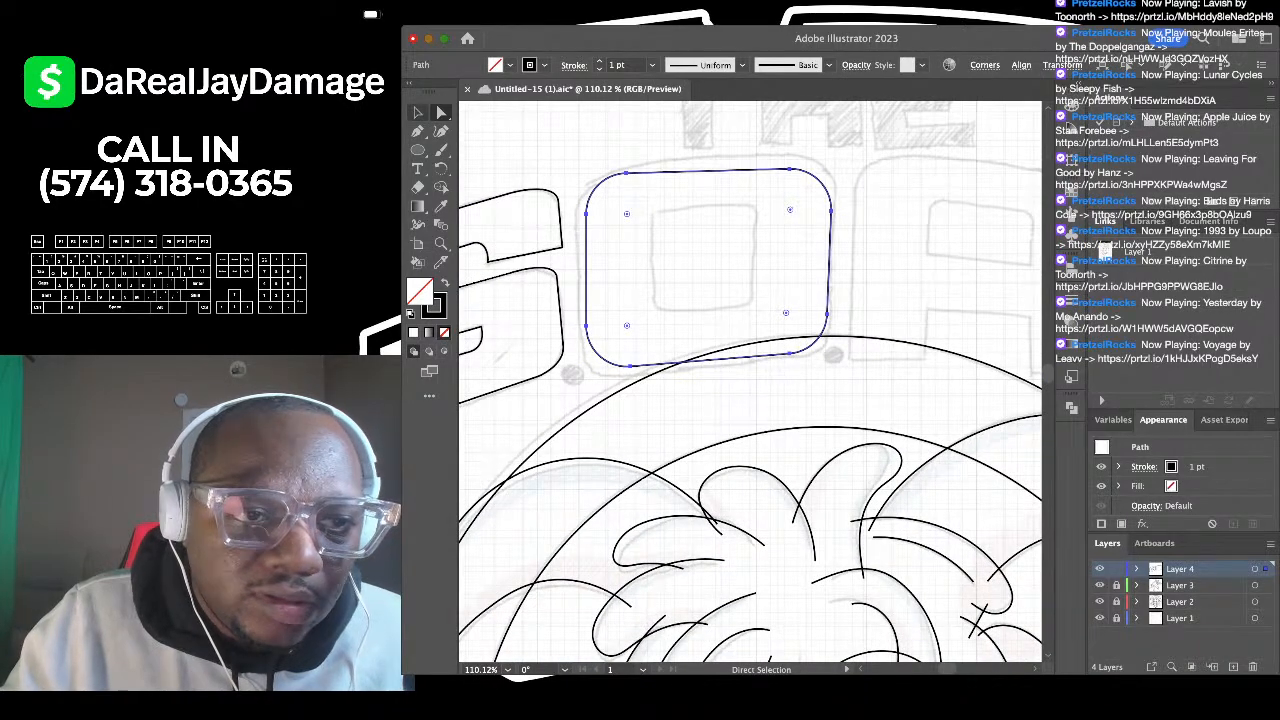
Step: Enlarge the rounded O outline, rotate it slightly and stretch its sides to fit the sketched letter
key(v)
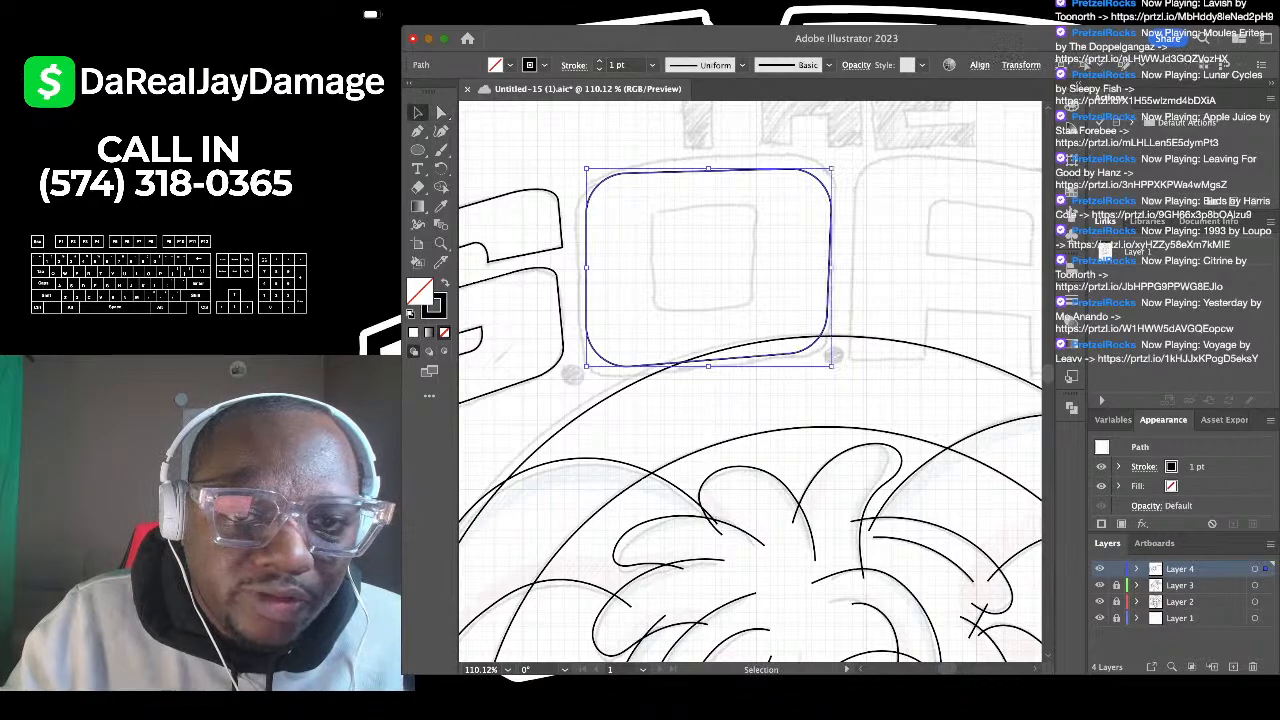
drag(831, 168, 838, 159)
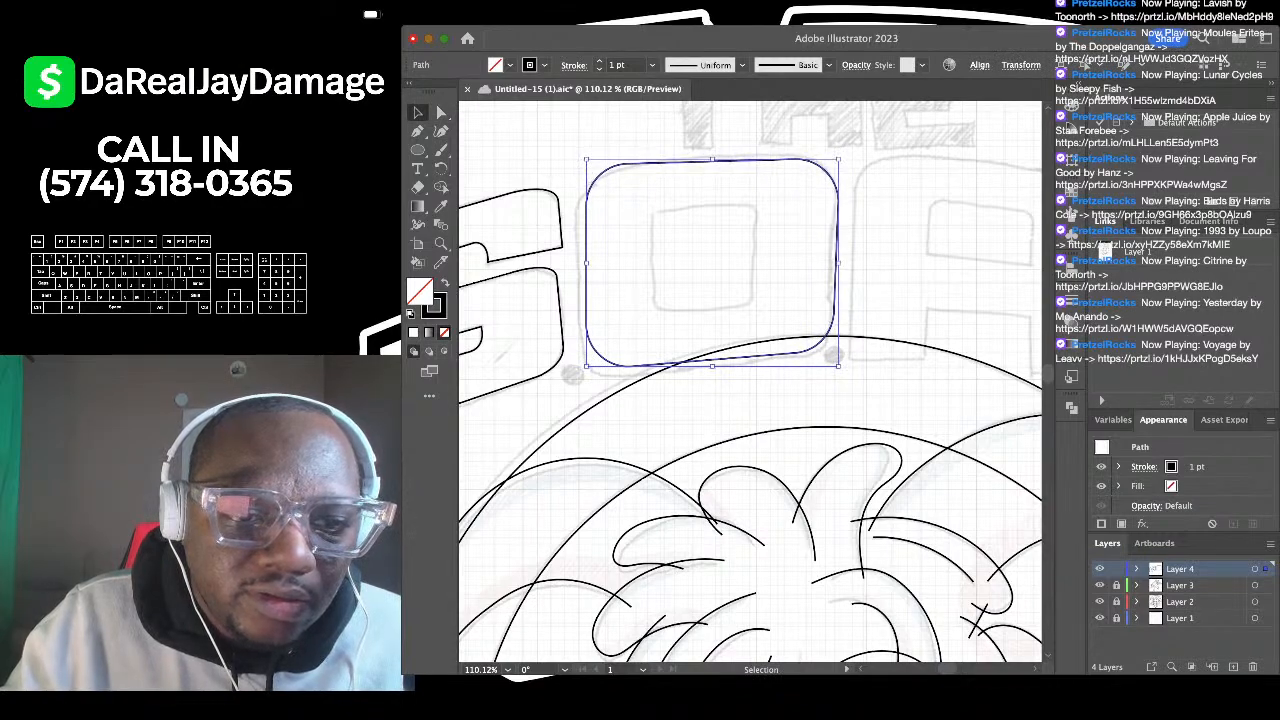
drag(586, 366, 587, 372)
drag(843, 377, 847, 372)
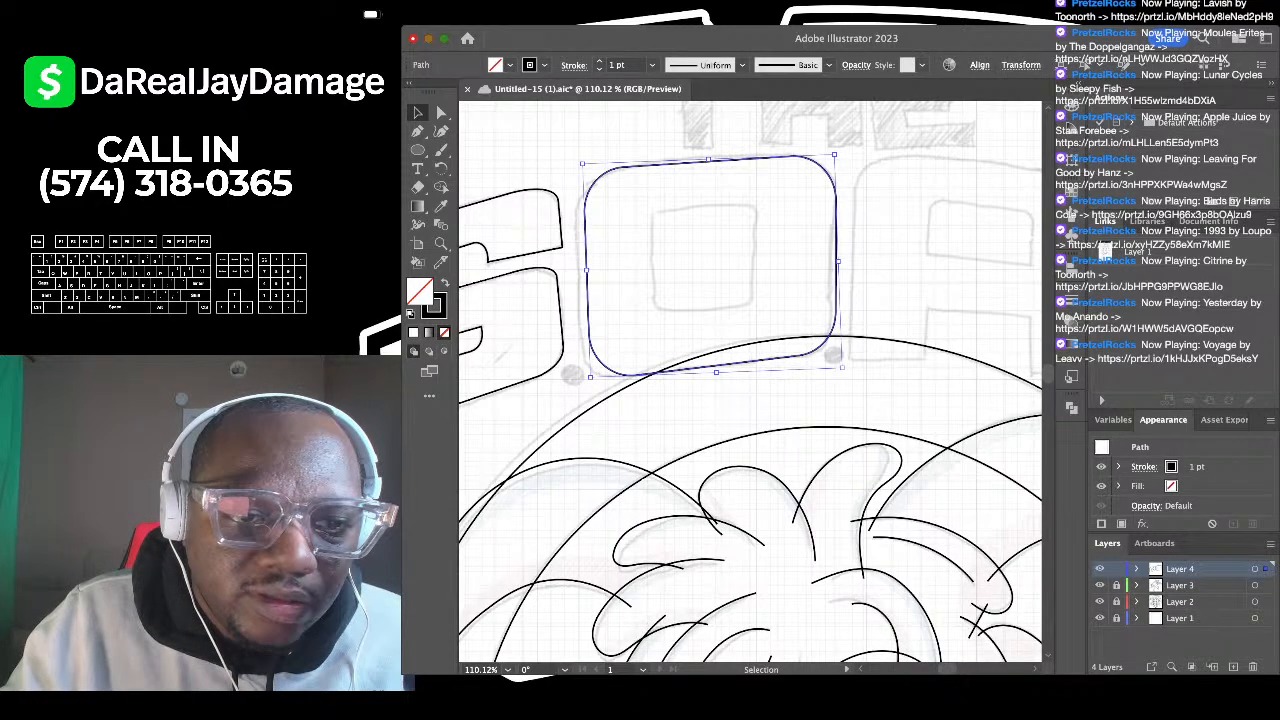
drag(587, 268, 577, 268)
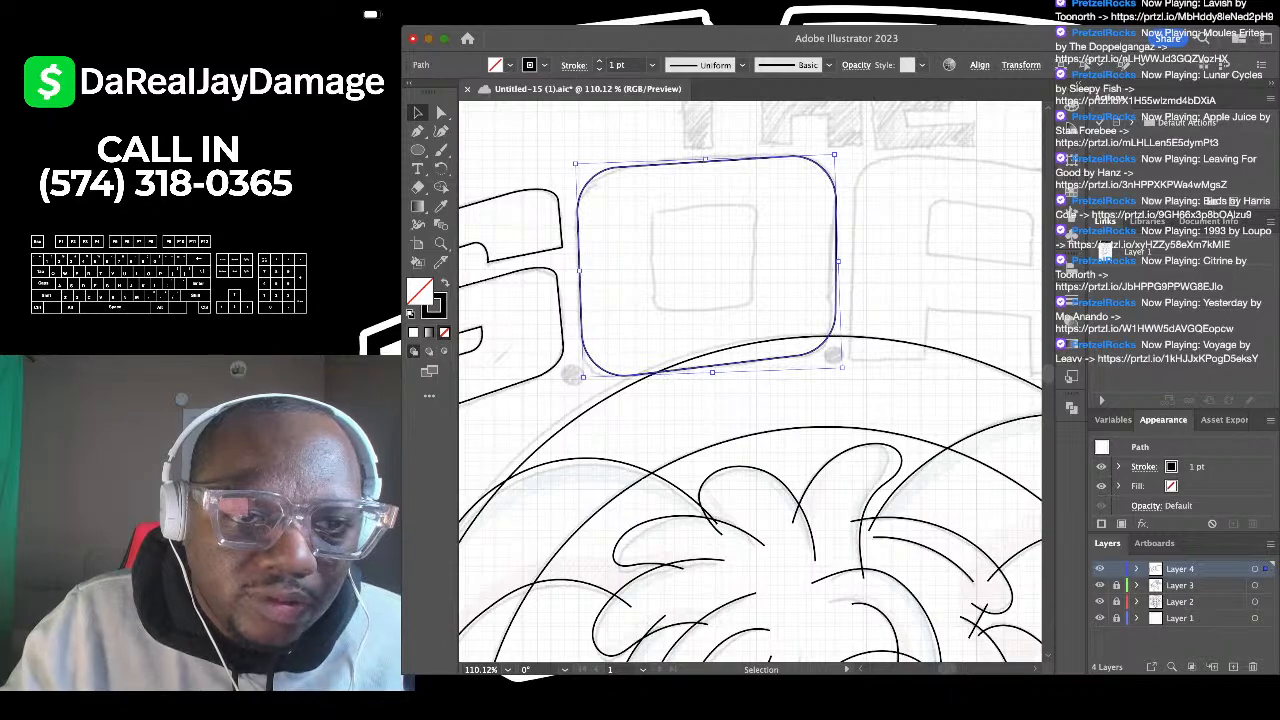
drag(575, 163, 575, 168)
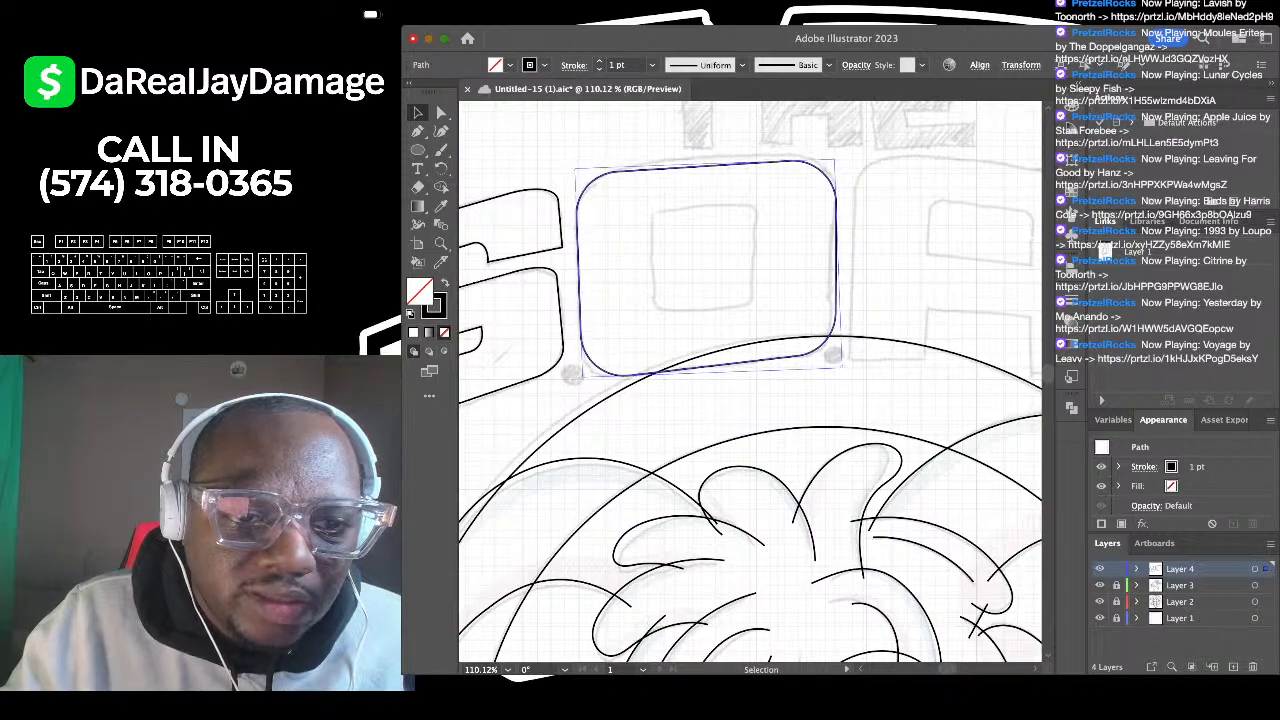
click(705, 220)
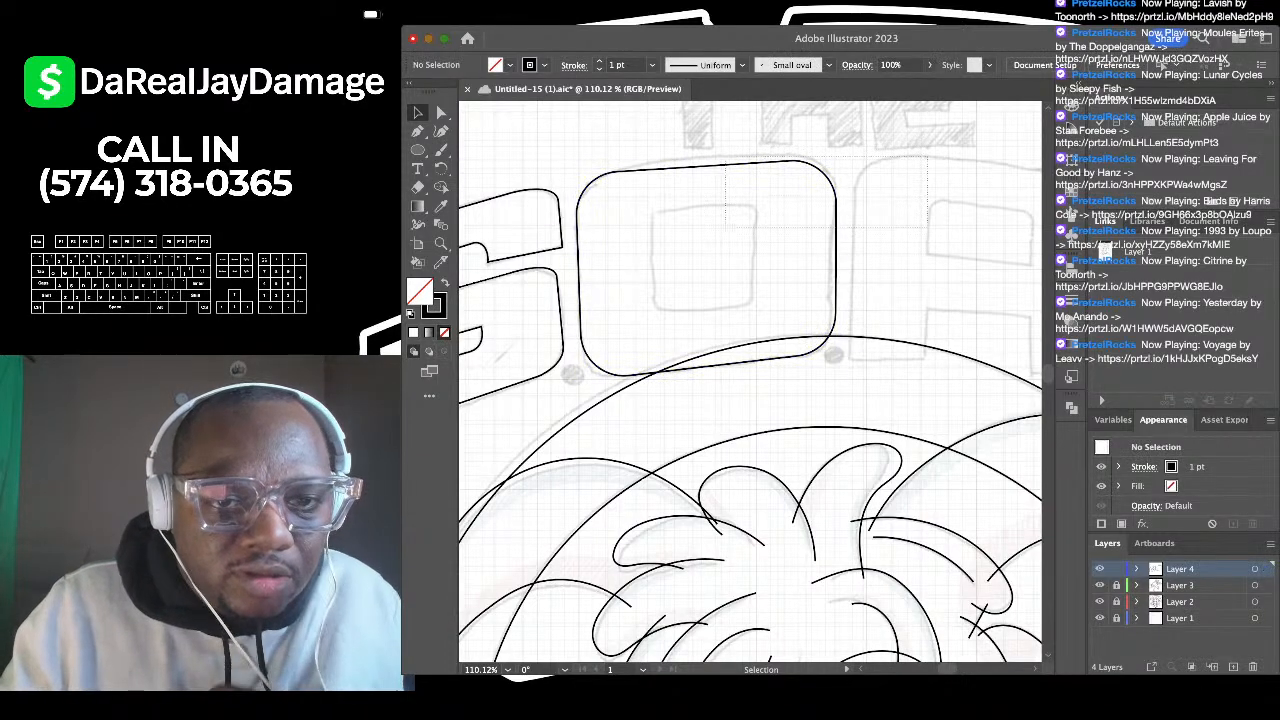
Step: Duplicate the O outline and scale the copy down to fit the sketched inner opening of the letter
click(705, 166)
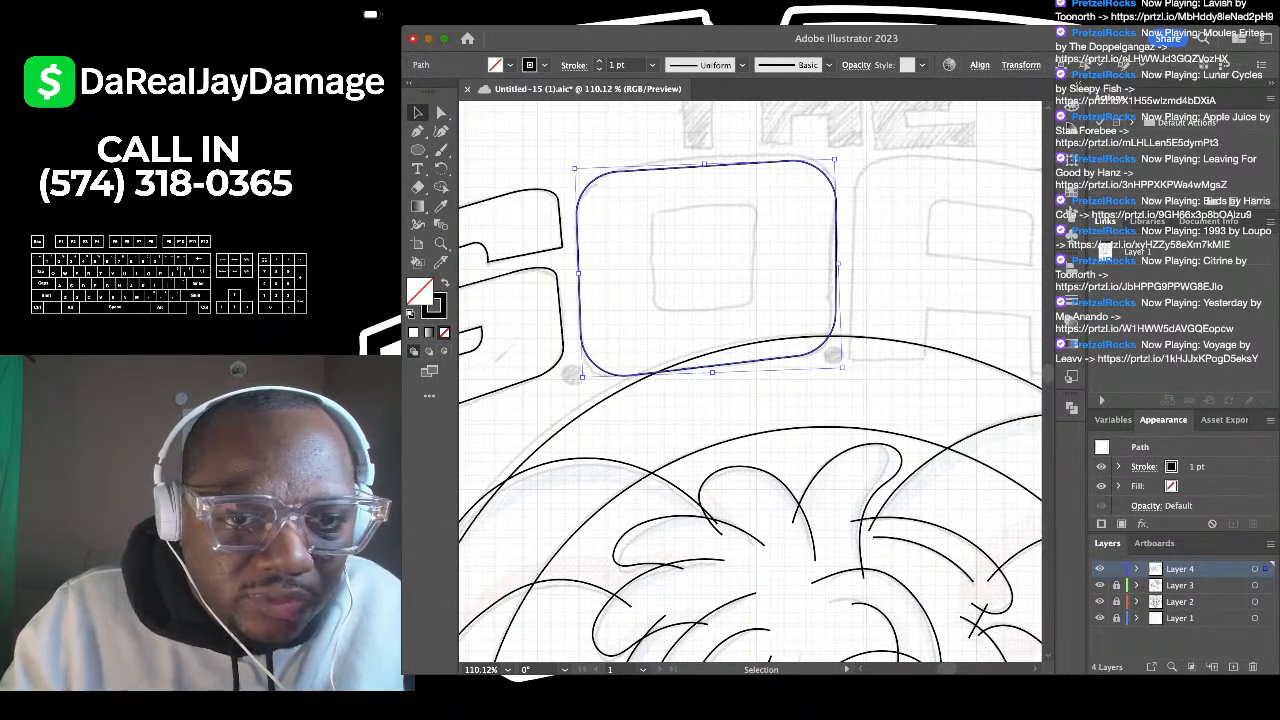
drag(705, 166, 703, 207)
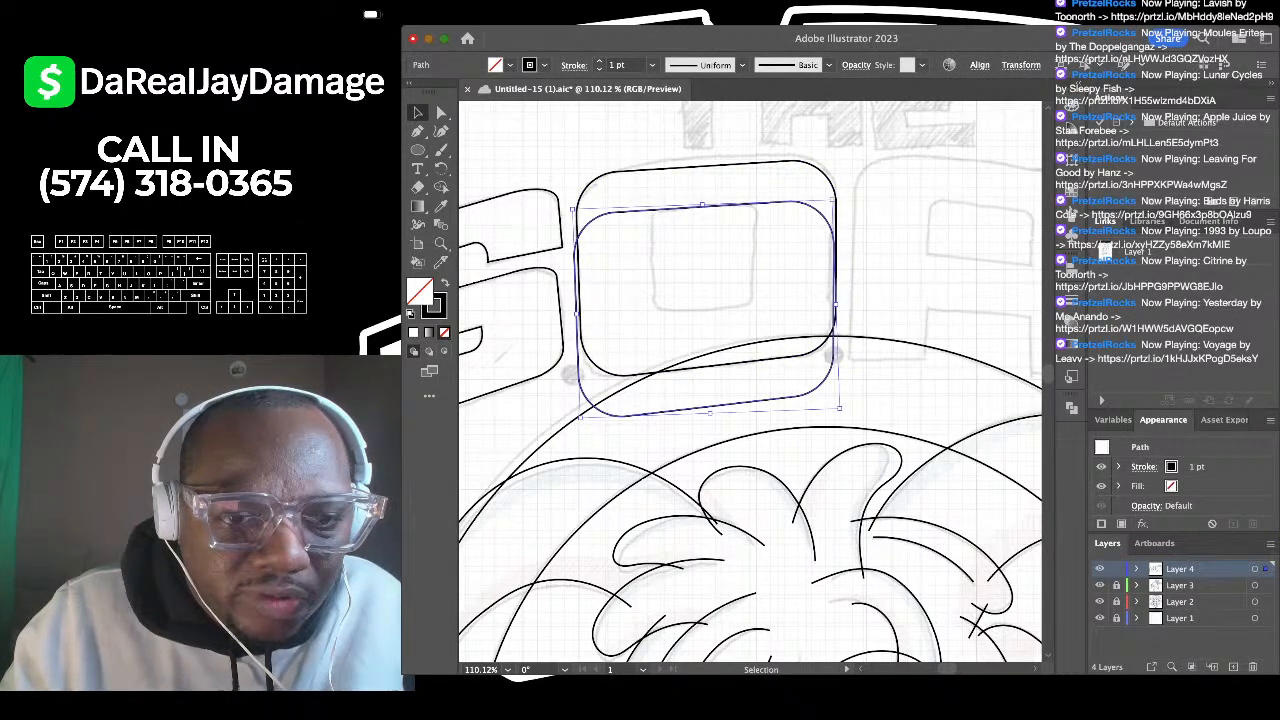
mouse_move(710, 413)
mouse_down()
mouse_move(705, 294)
mouse_move(705, 313)
mouse_up()
drag(647, 263, 652, 262)
drag(759, 260, 755, 260)
drag(756, 259, 758, 259)
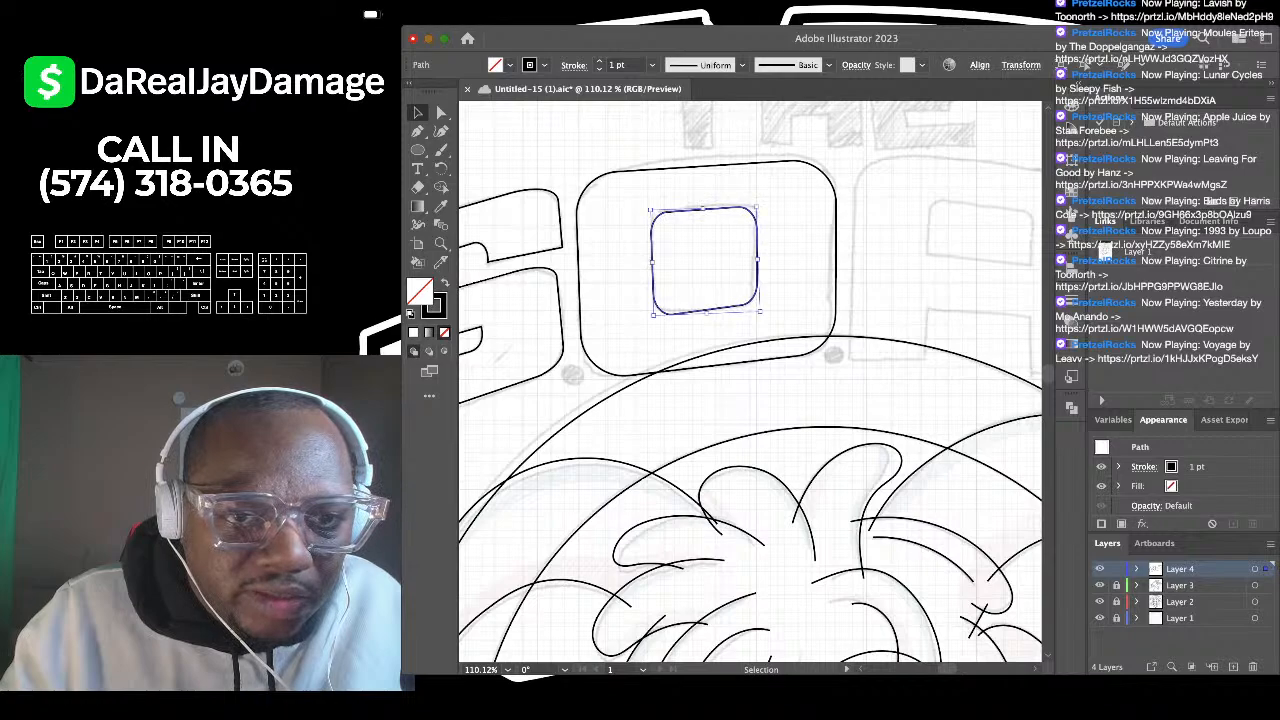
click(794, 227)
Step: Save the document with the traced G and O
scroll(794, 227, down, 5)
key(super+s)
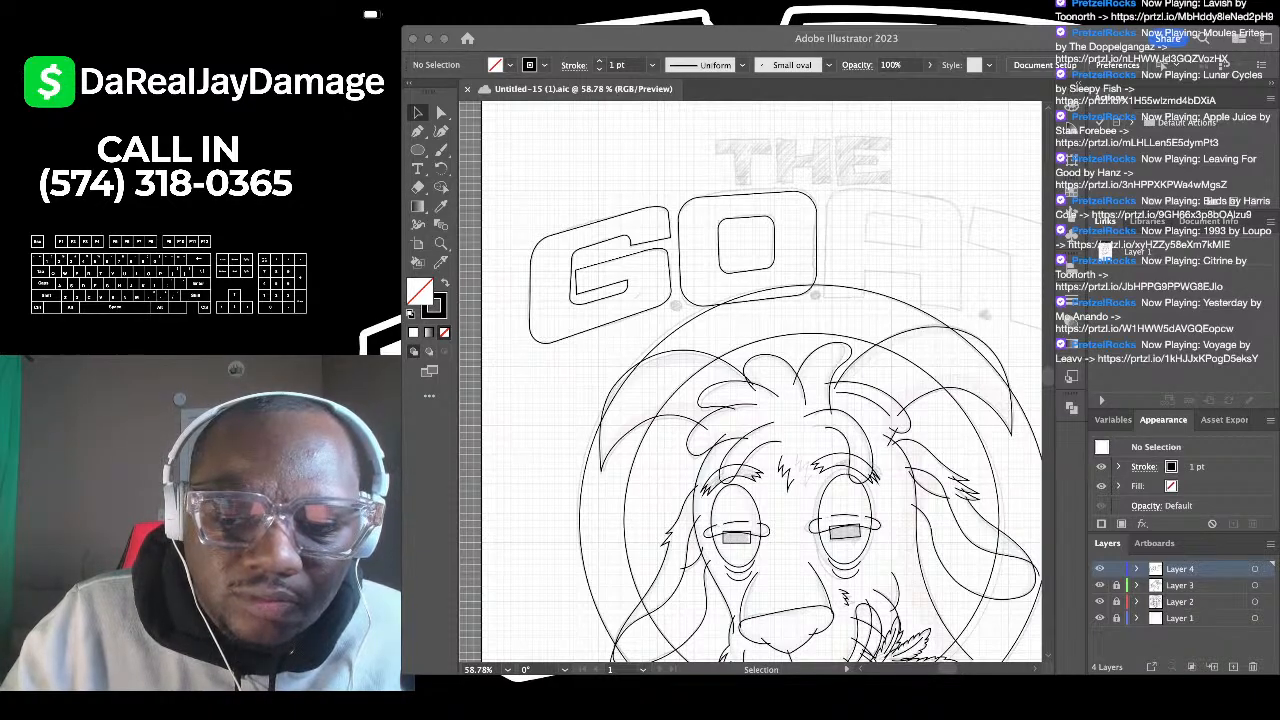
scroll(640, 460, down, 5)
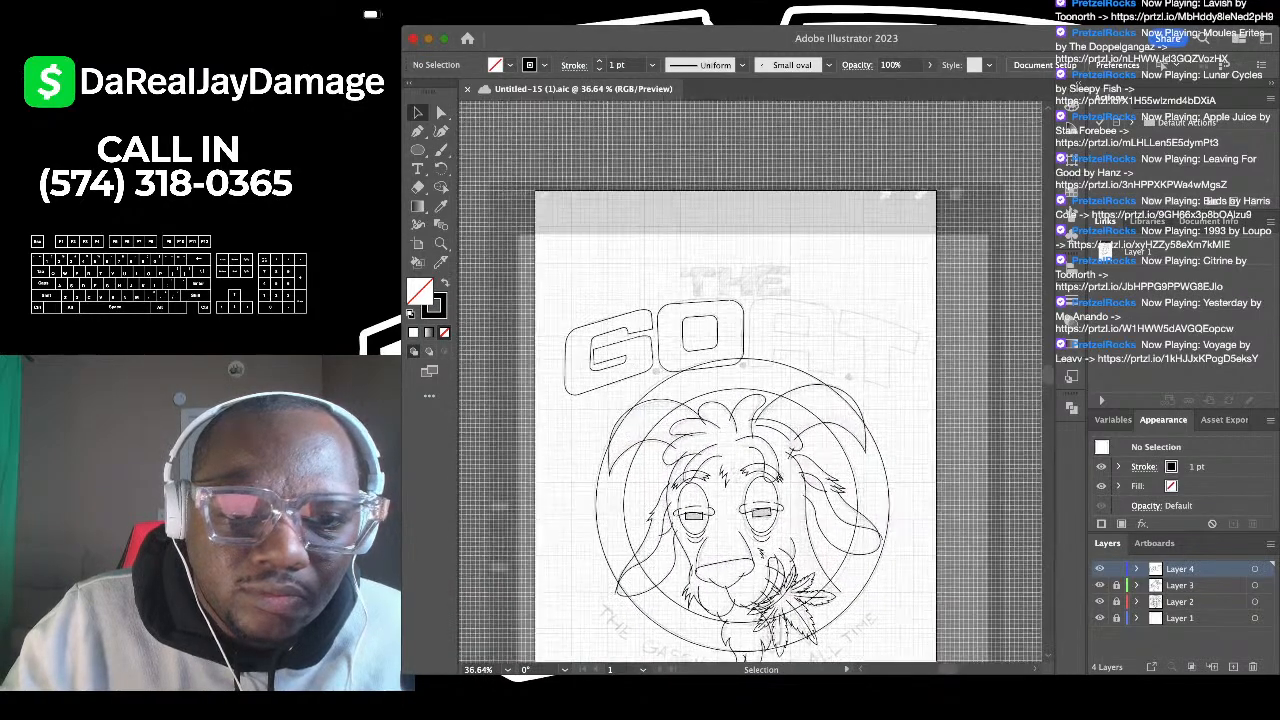
Step: Trace the lower edge of the sketched A with the Pen tool, following both feet and the notch between the legs
scroll(770, 365, up, 10)
key(p)
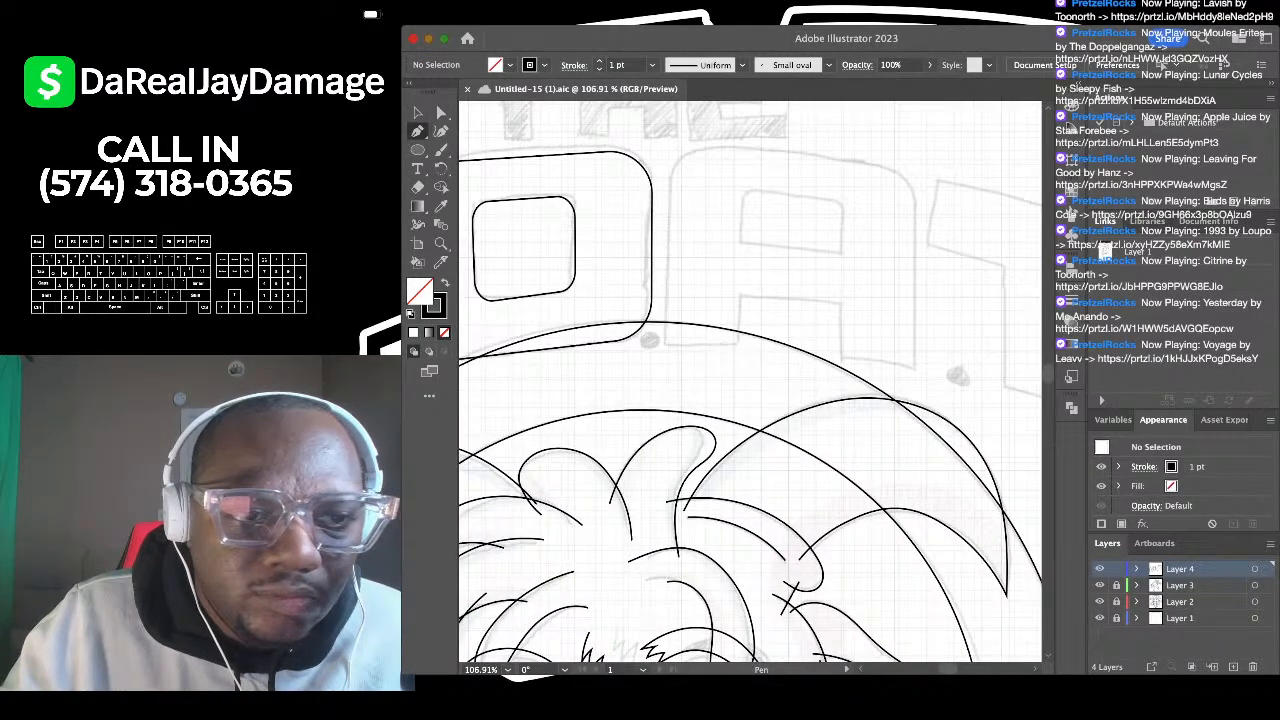
scroll(630, 318, up, 3)
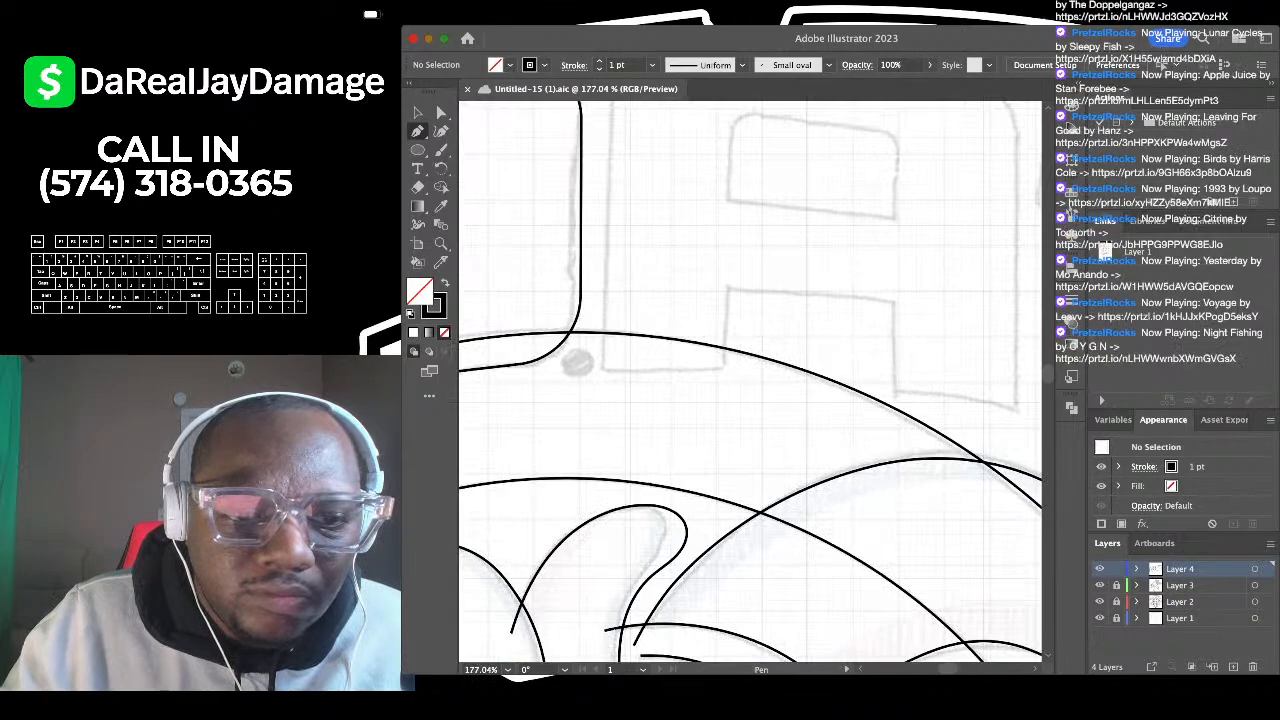
click(598, 369)
click(721, 369)
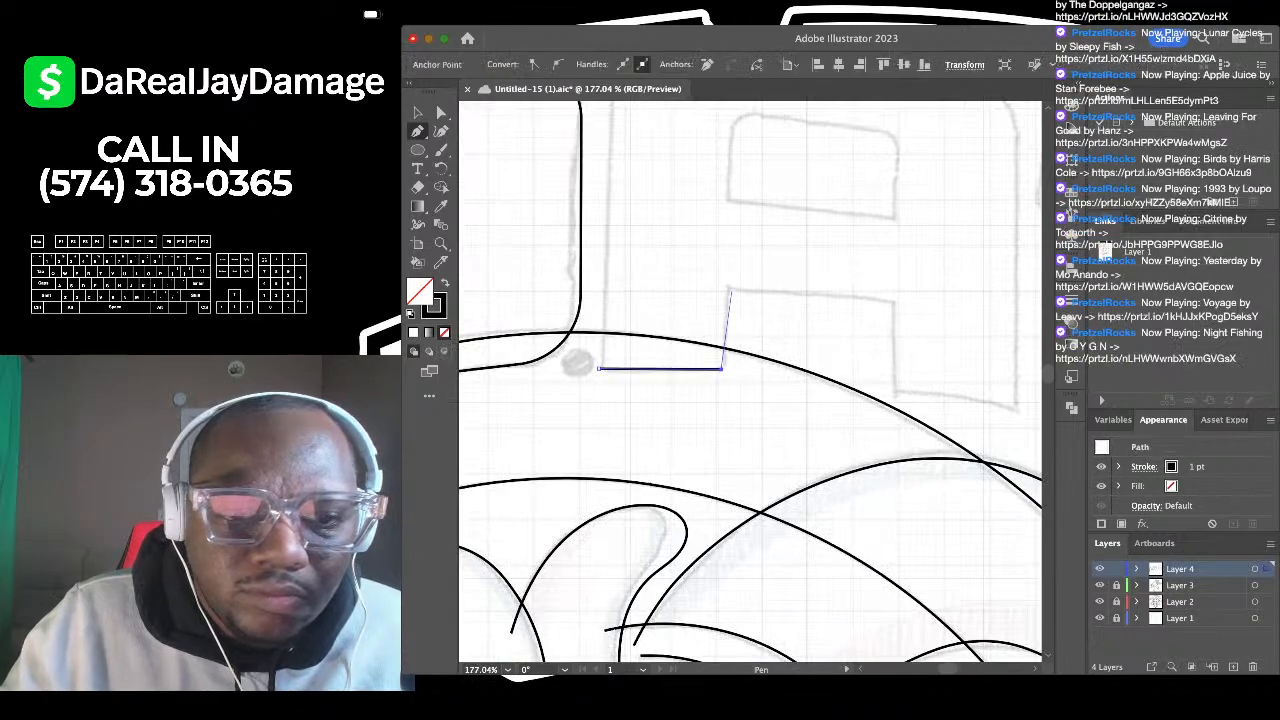
click(727, 287)
click(895, 300)
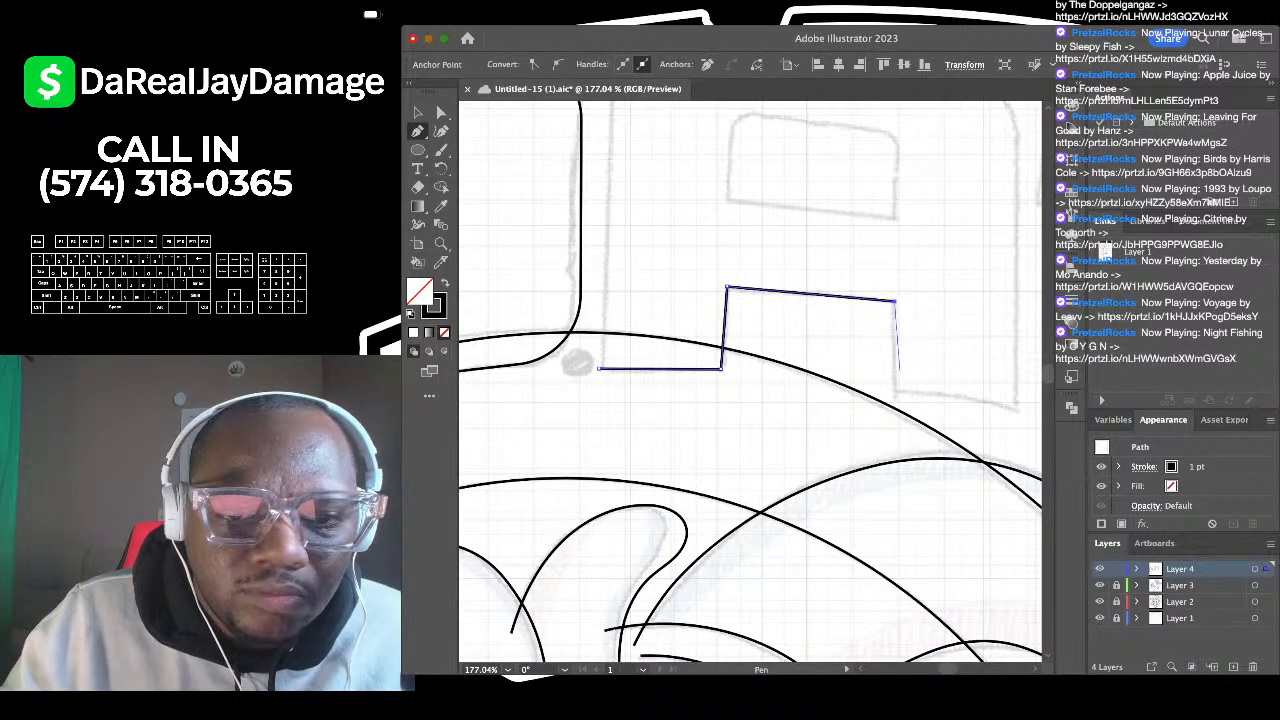
click(894, 390)
click(1017, 409)
Step: Continue the A's outer path up the right side and across the top with straight cut corners, closing it at the left foot
scroll(1017, 409, down, 3)
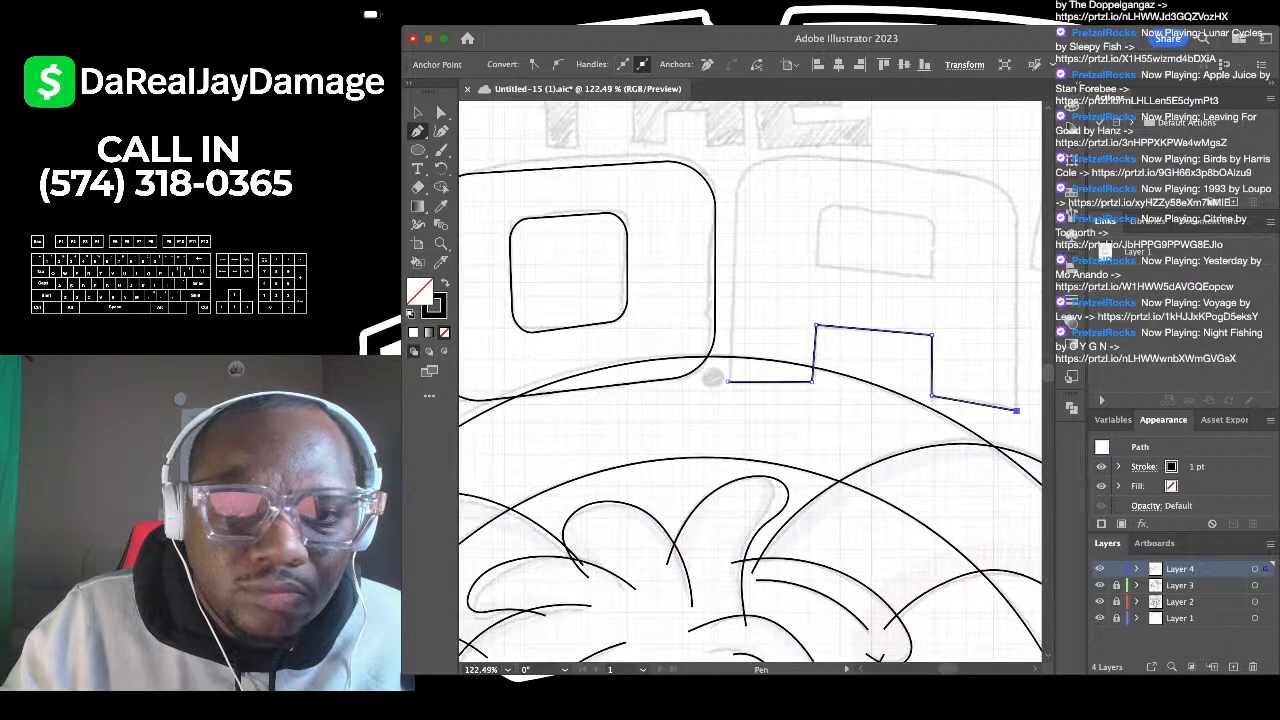
click(984, 287)
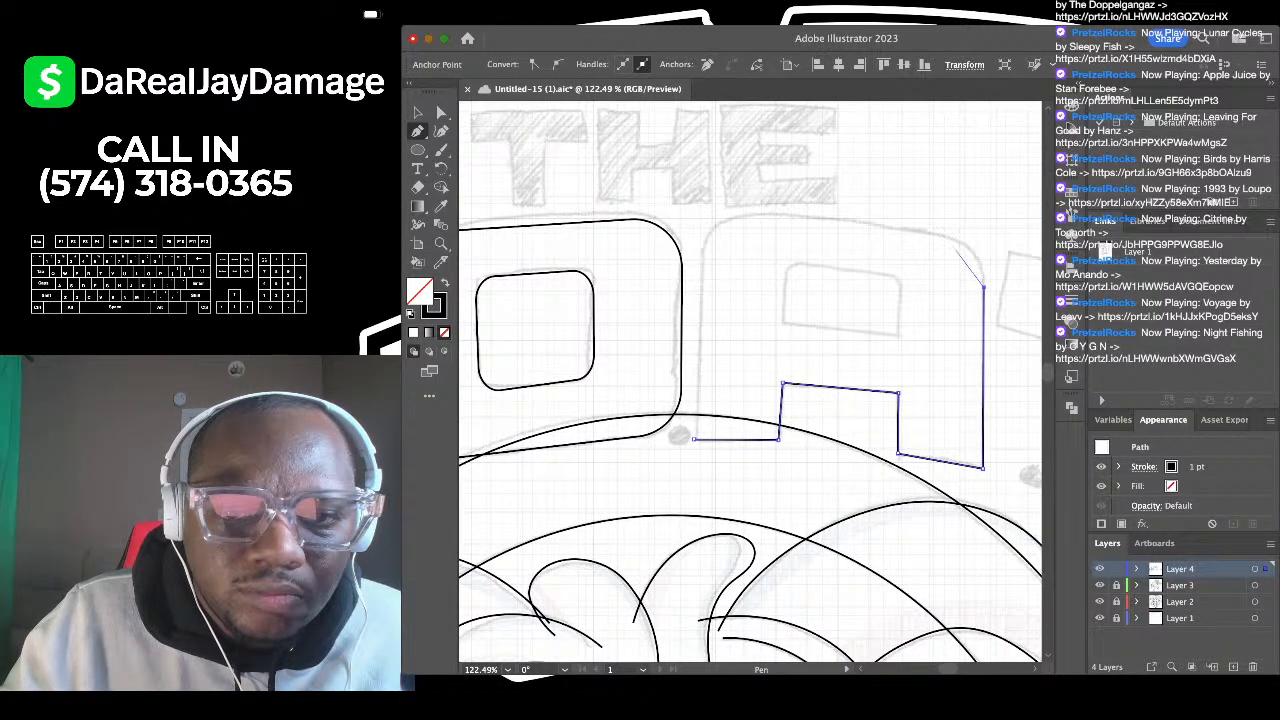
click(931, 233)
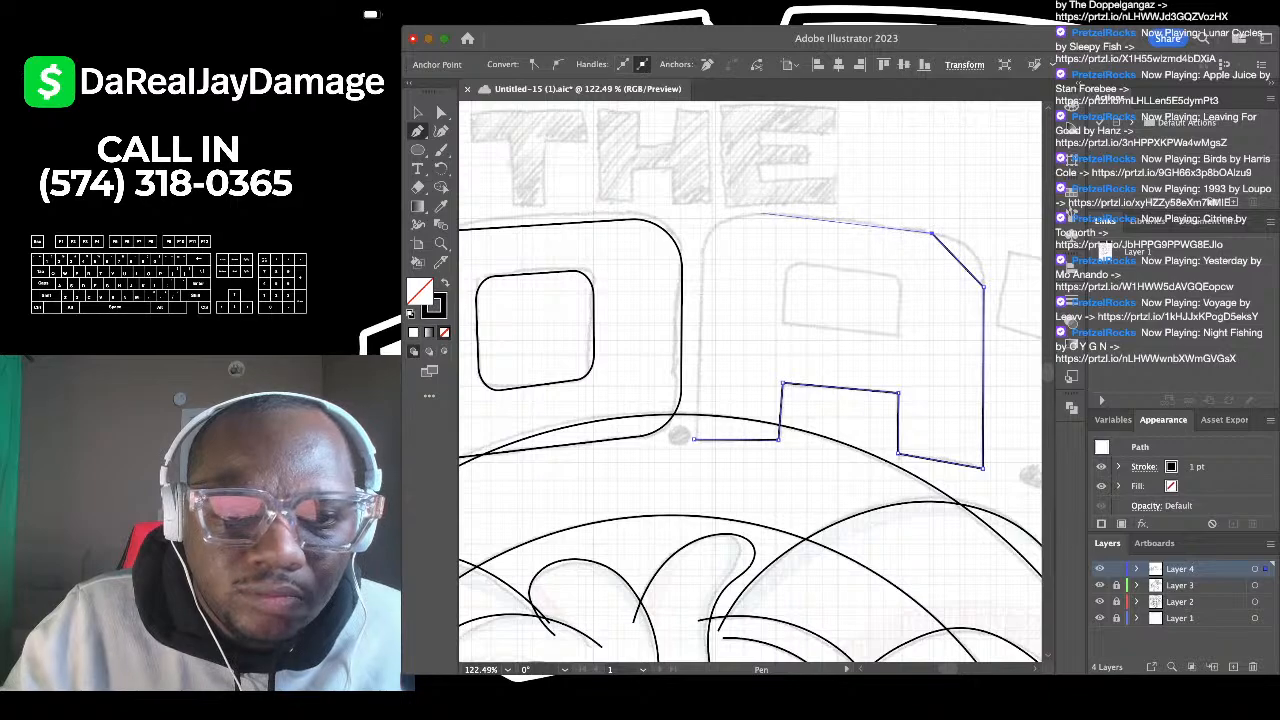
click(759, 214)
click(703, 248)
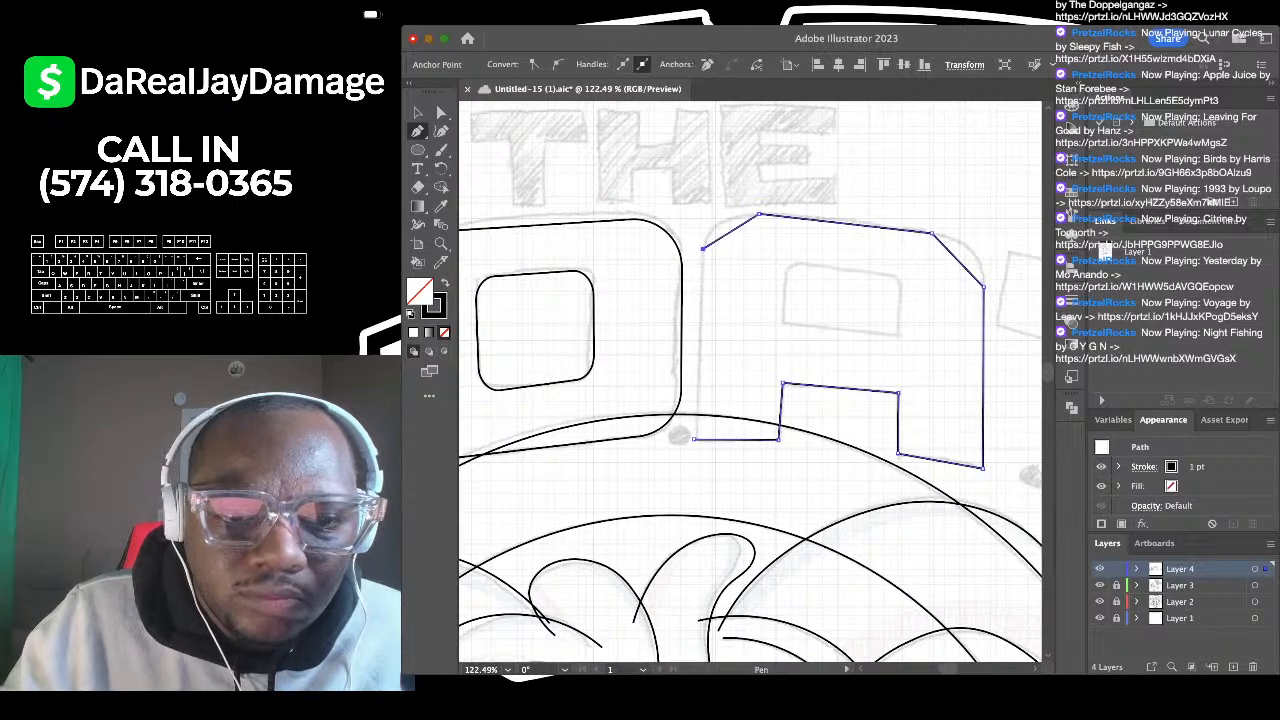
click(694, 439)
Step: Trace the A's inner opening as a closed straight-sided path with its two upper corners cut diagonally
scroll(694, 439, up, 5)
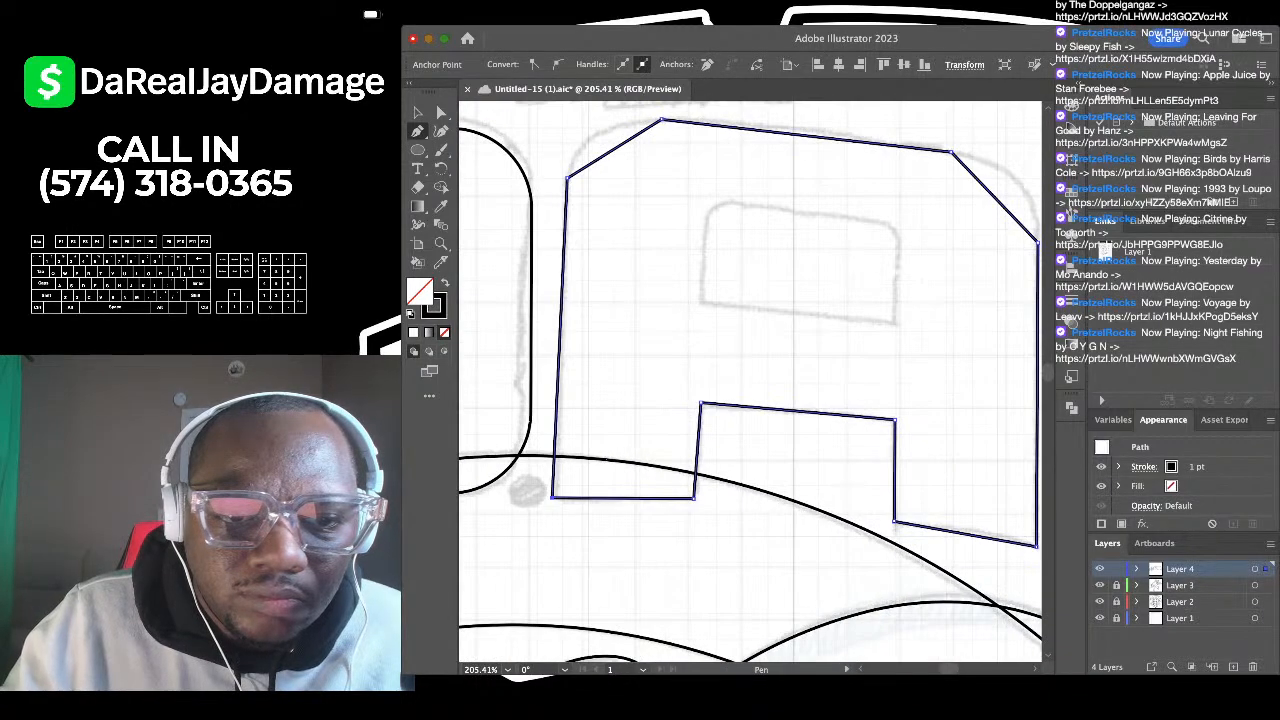
click(705, 222)
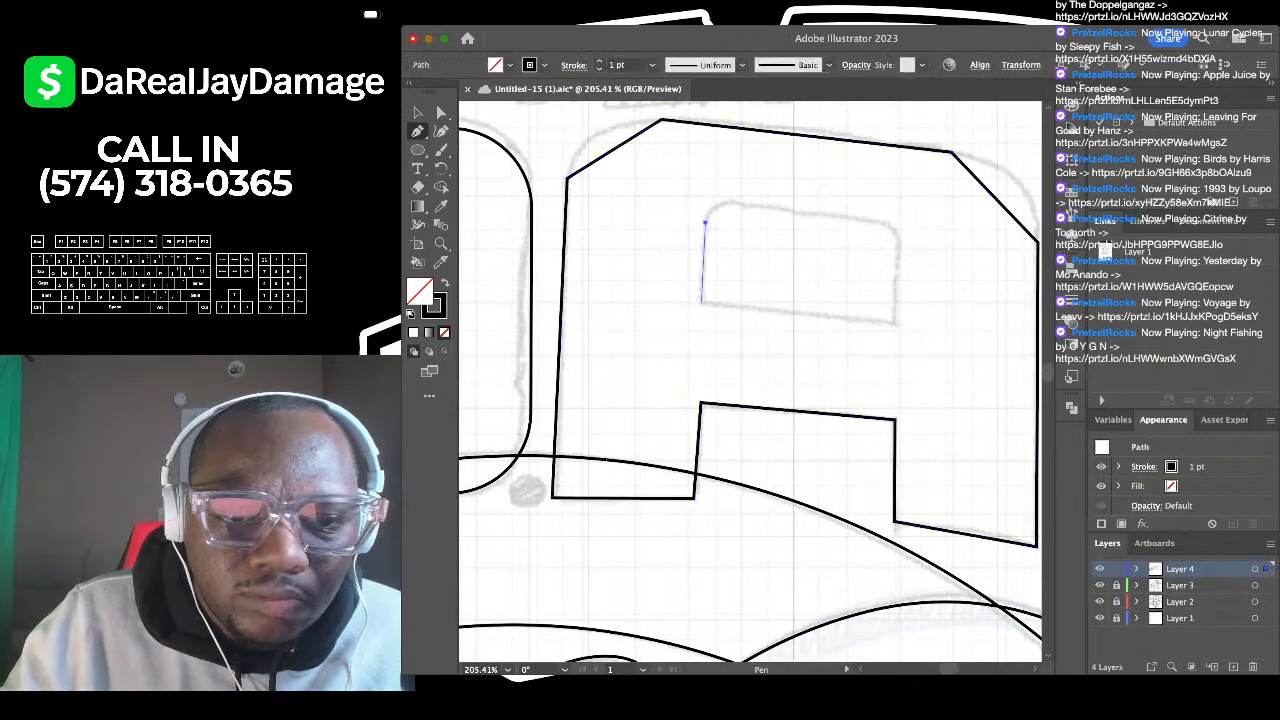
click(701, 301)
click(895, 324)
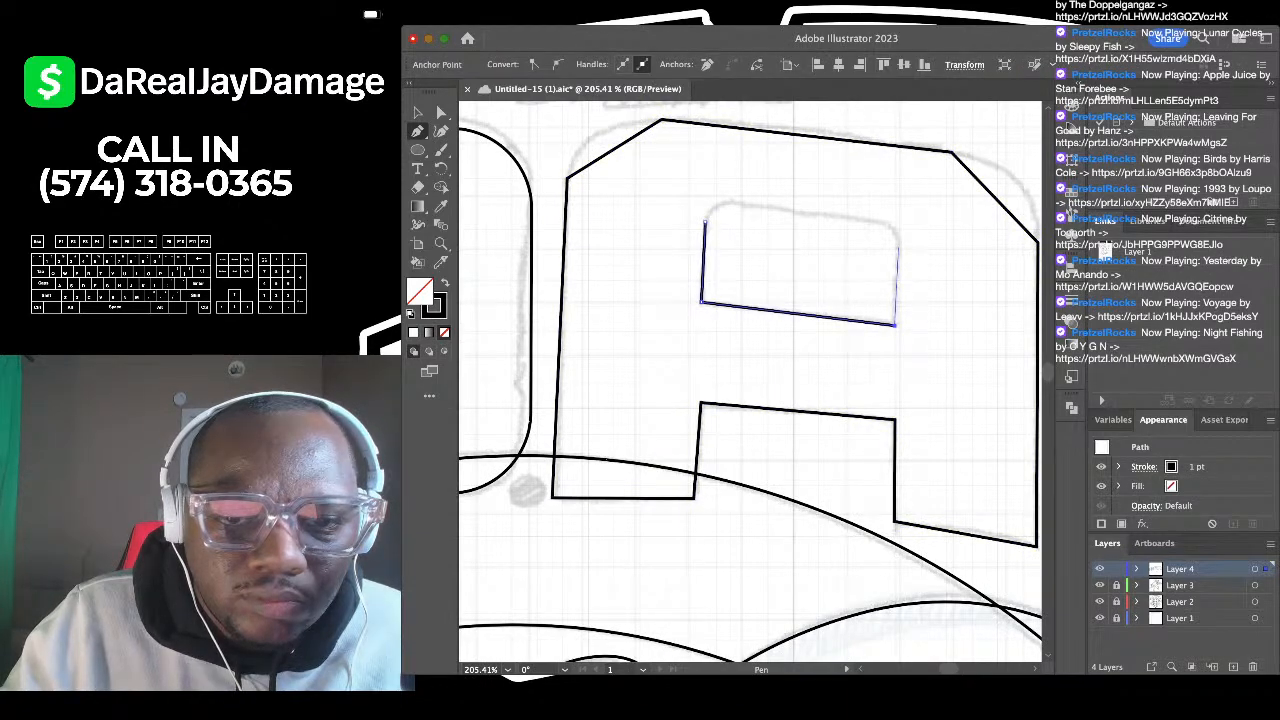
click(898, 250)
click(872, 220)
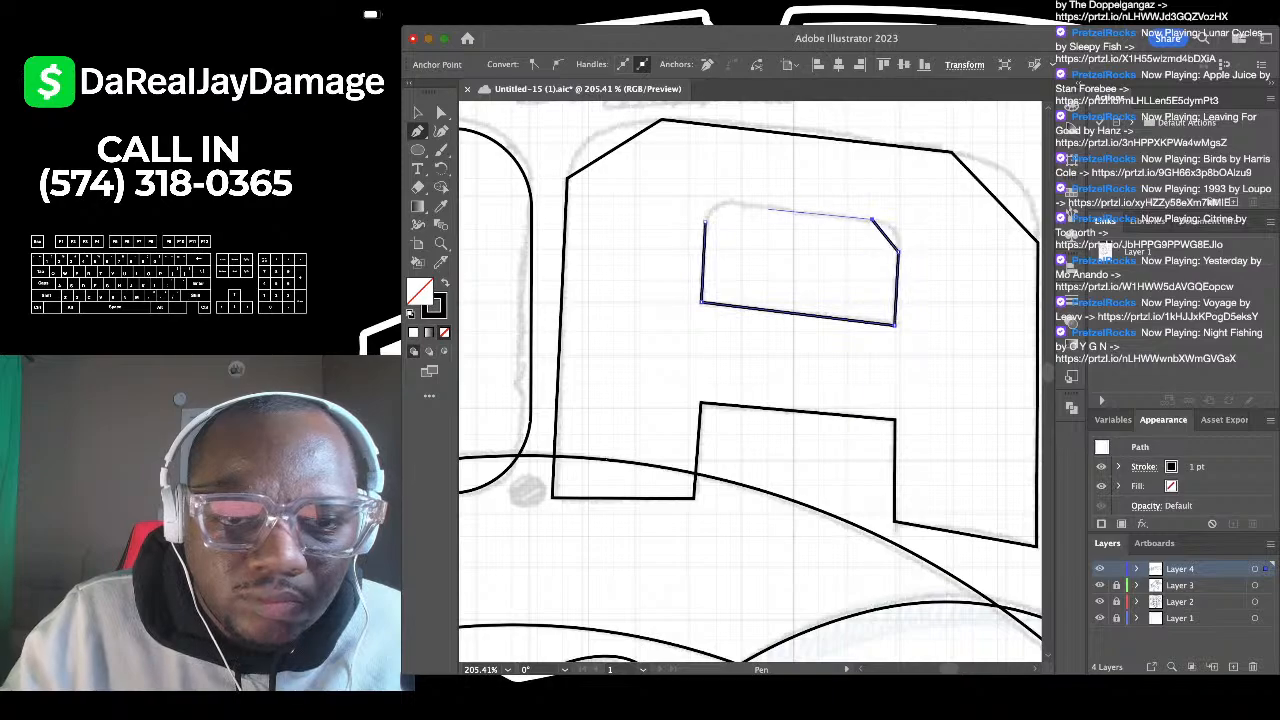
click(738, 203)
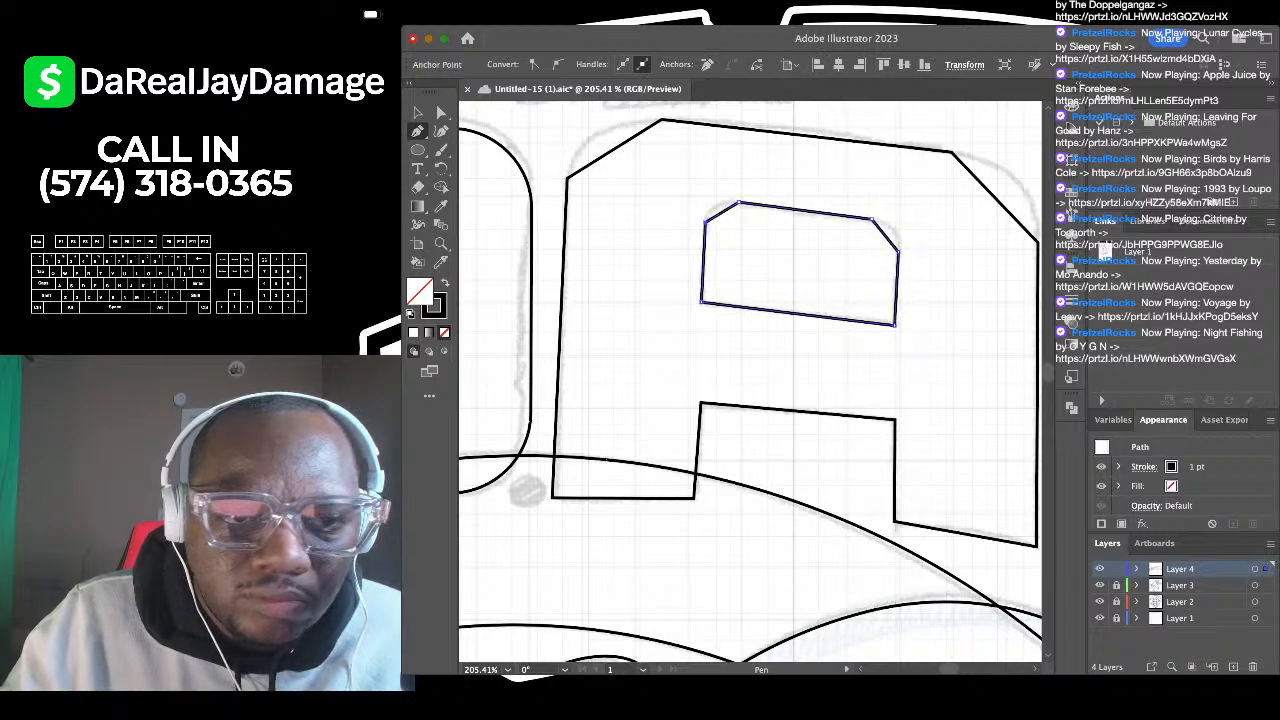
Step: Bend the cut upper corners of the A's outer outline and inner opening into rounded curves with the Curvature tool, matching the sketch
click(441, 131)
click(612, 147)
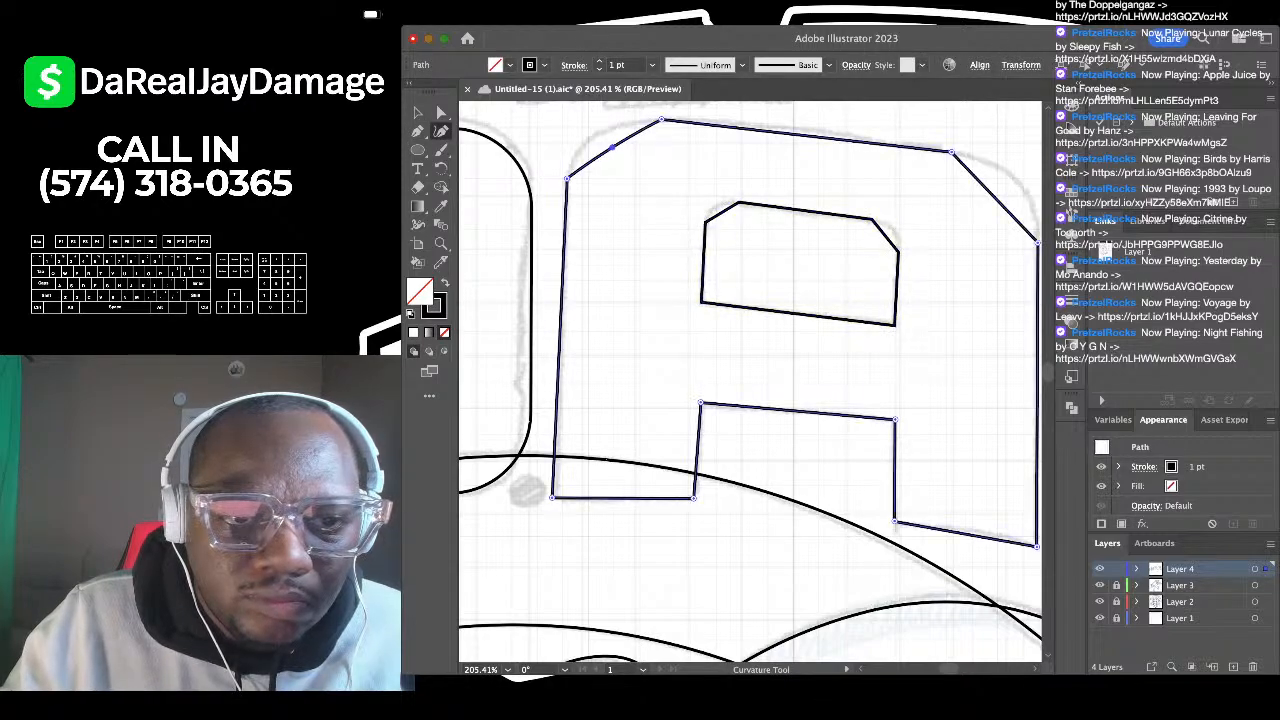
drag(612, 147, 576, 153)
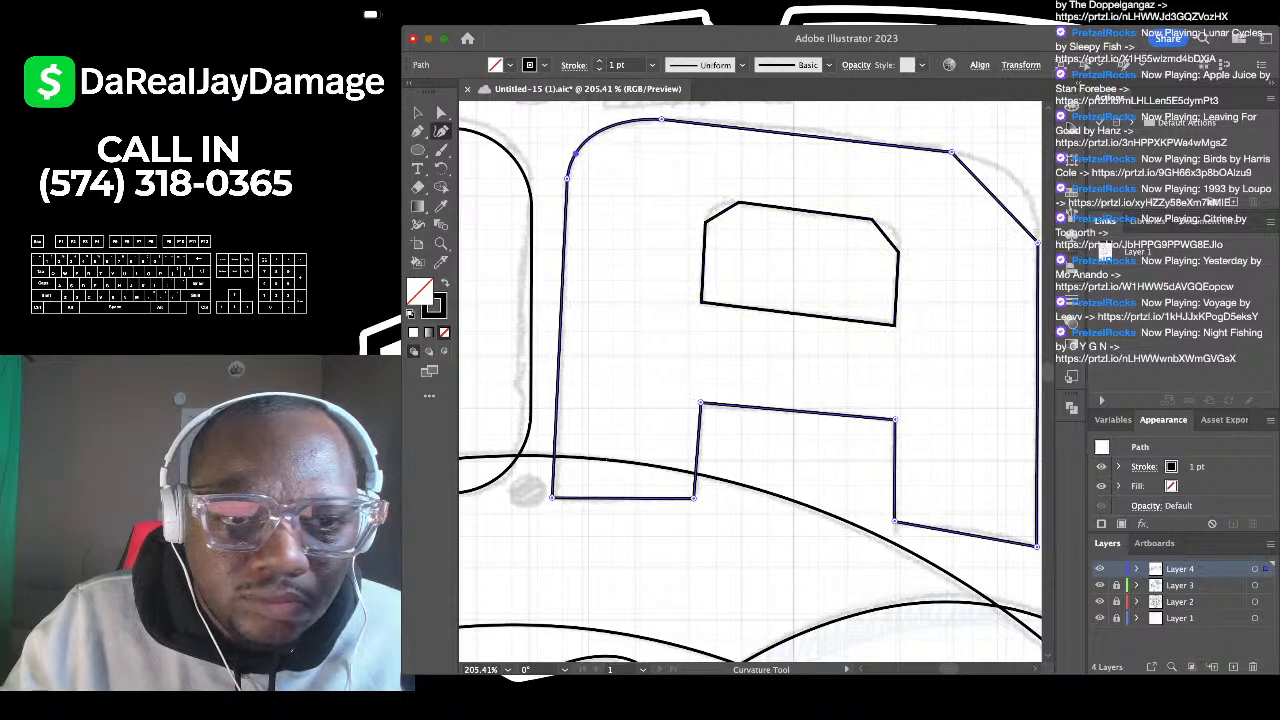
scroll(750, 380, right, 5)
drag(818, 210, 849, 216)
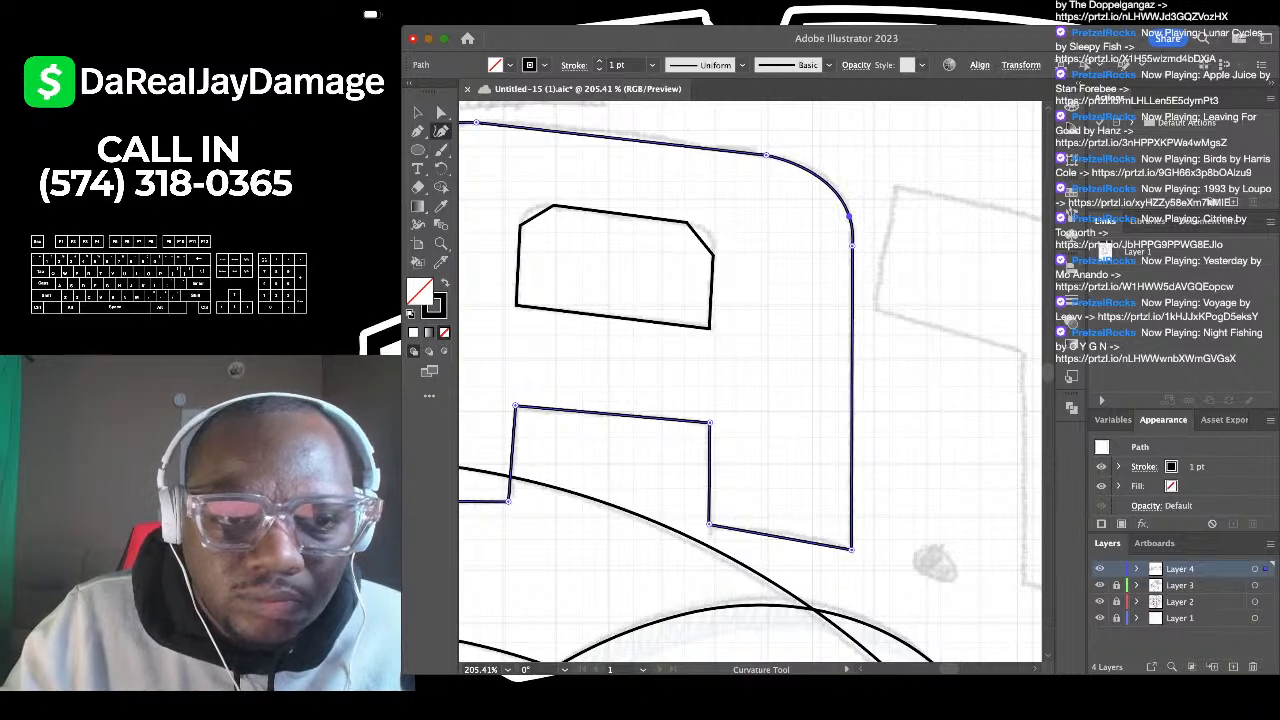
click(554, 205)
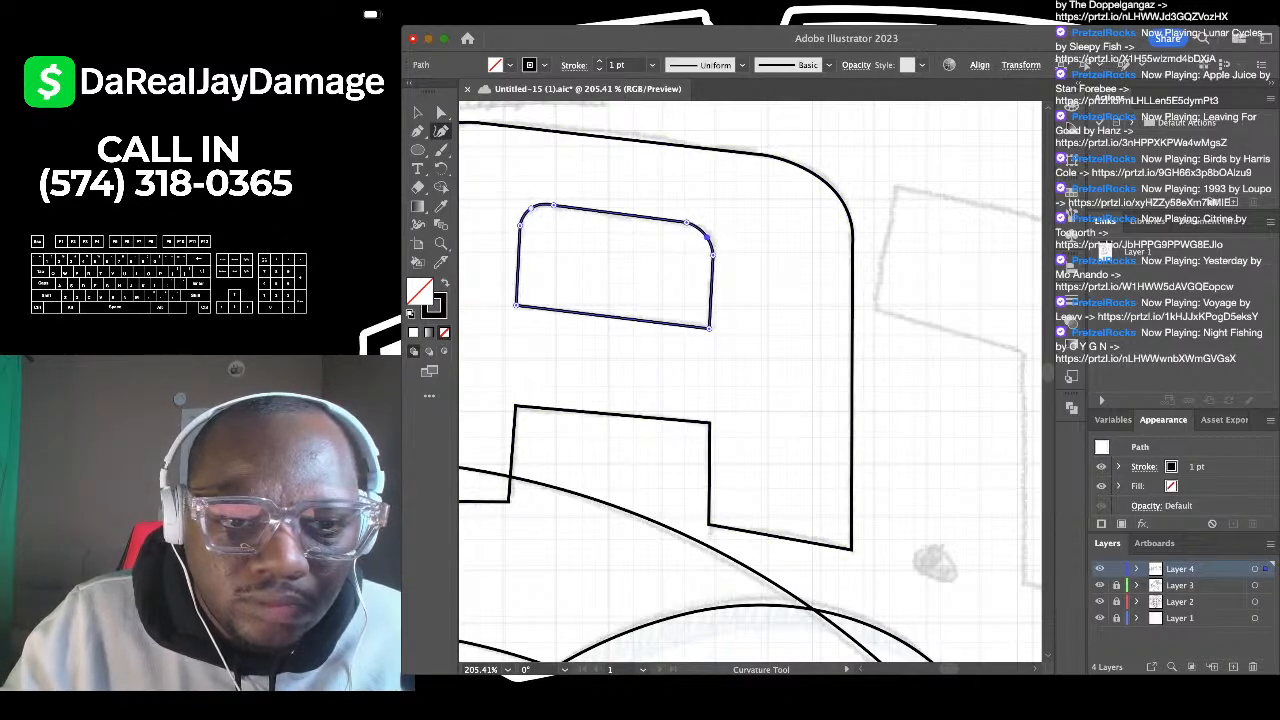
scroll(709, 238, down, 5)
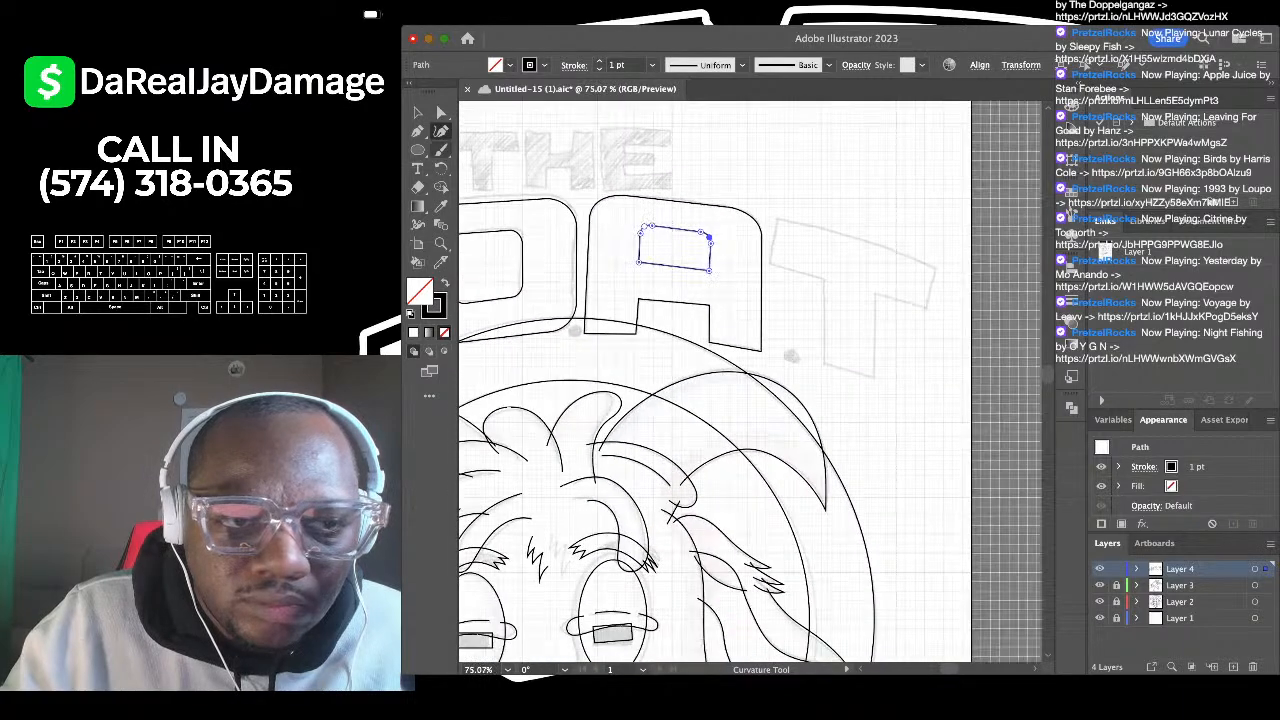
click(418, 113)
click(700, 175)
Step: Trace the sketched T with the Pen tool as a straight-sided outline, slanting its stem slightly inward from the sketch
scroll(690, 220, right, 5)
scroll(690, 220, up, 4)
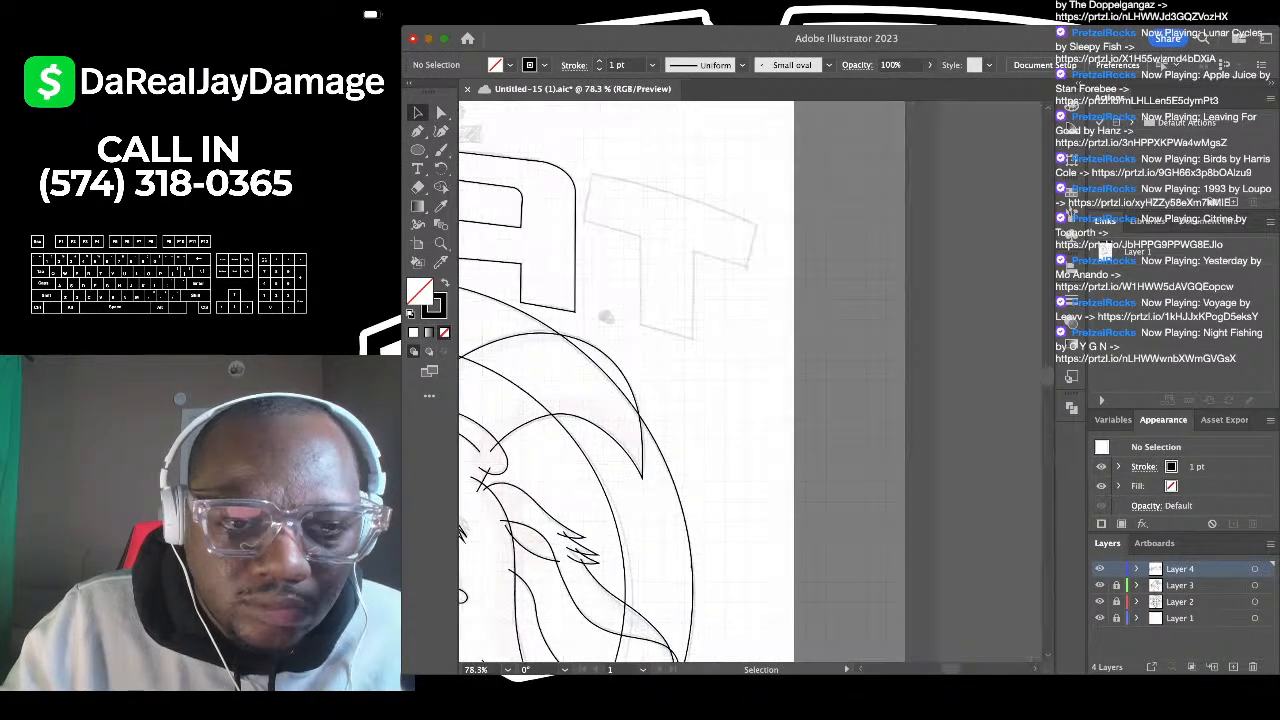
click(418, 131)
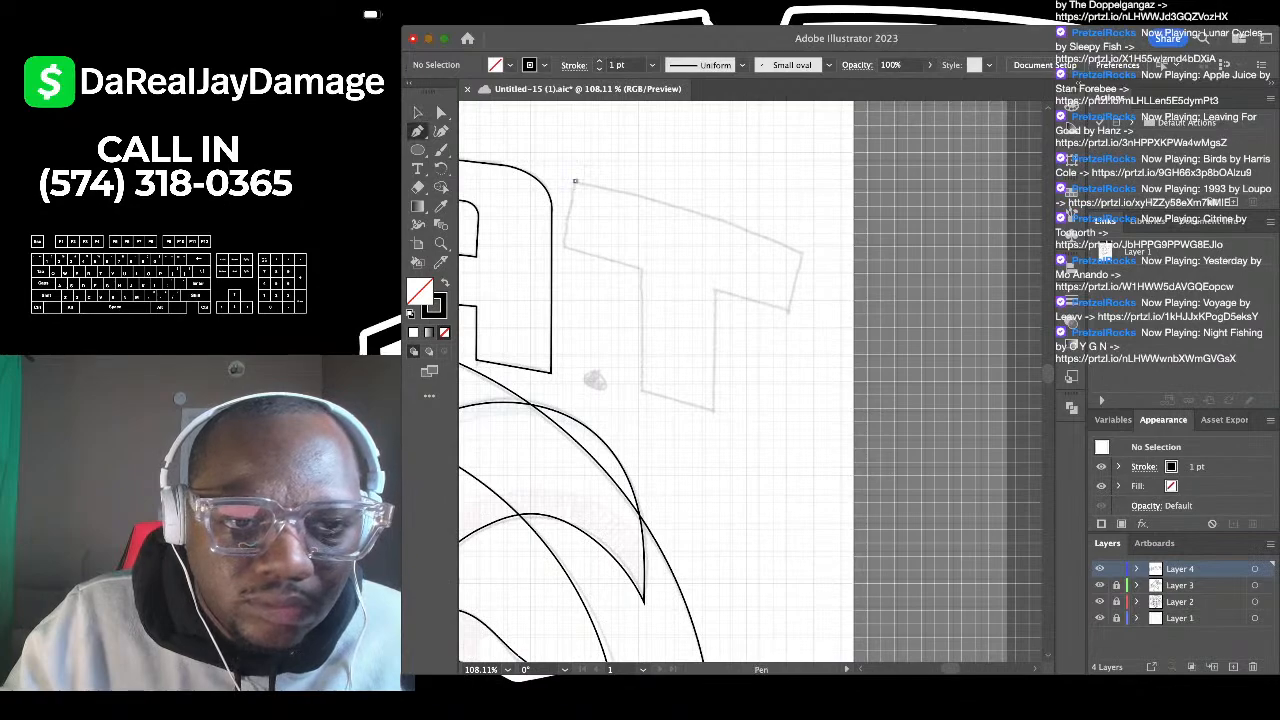
click(575, 181)
click(805, 251)
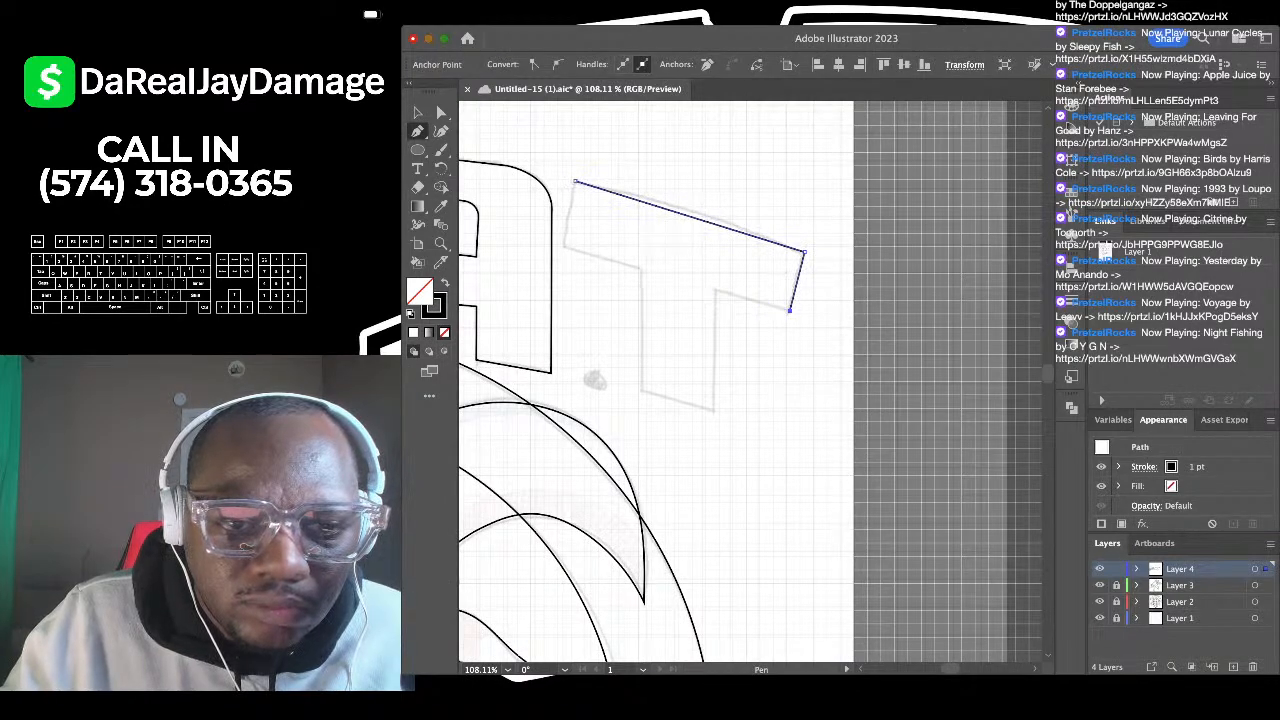
click(716, 292)
click(702, 406)
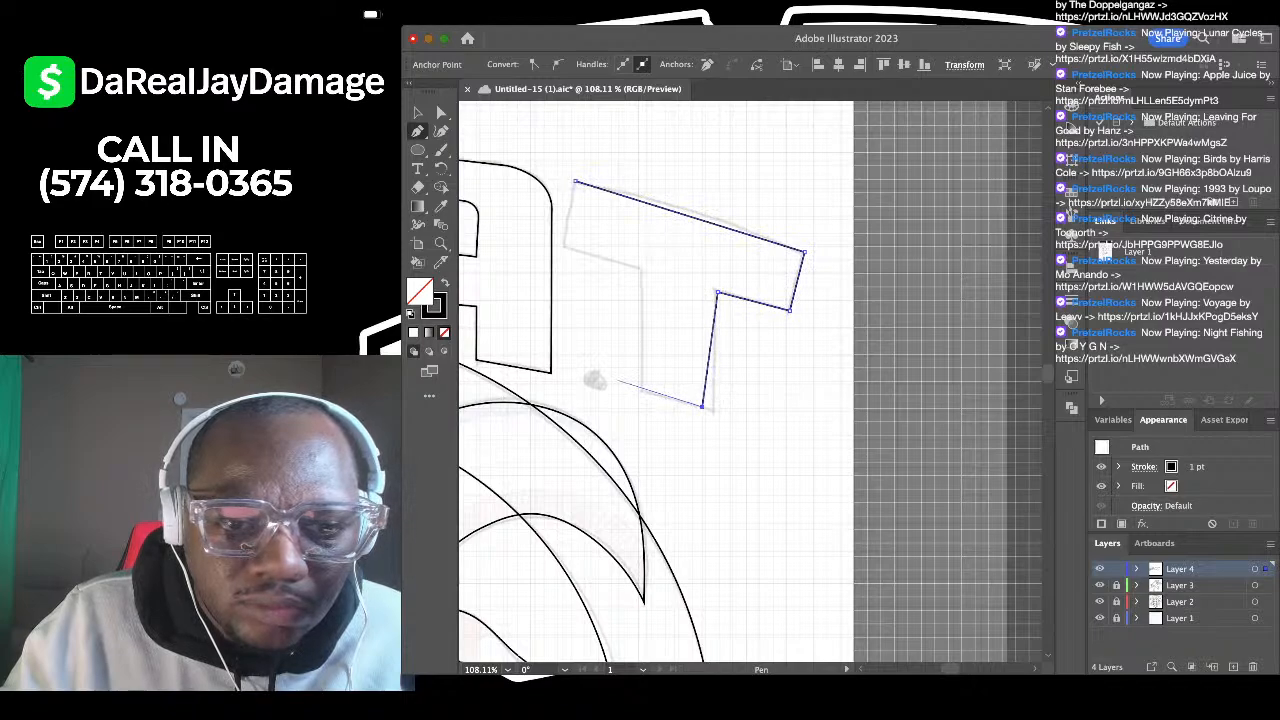
click(625, 385)
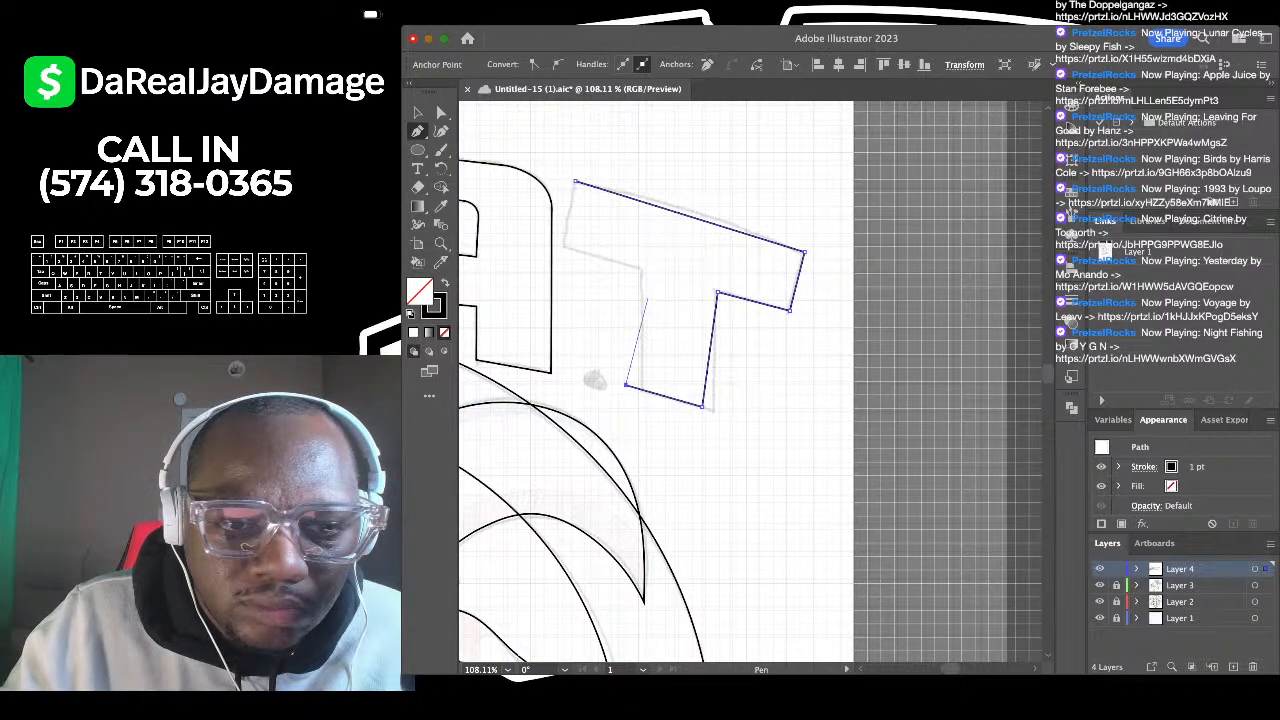
click(648, 276)
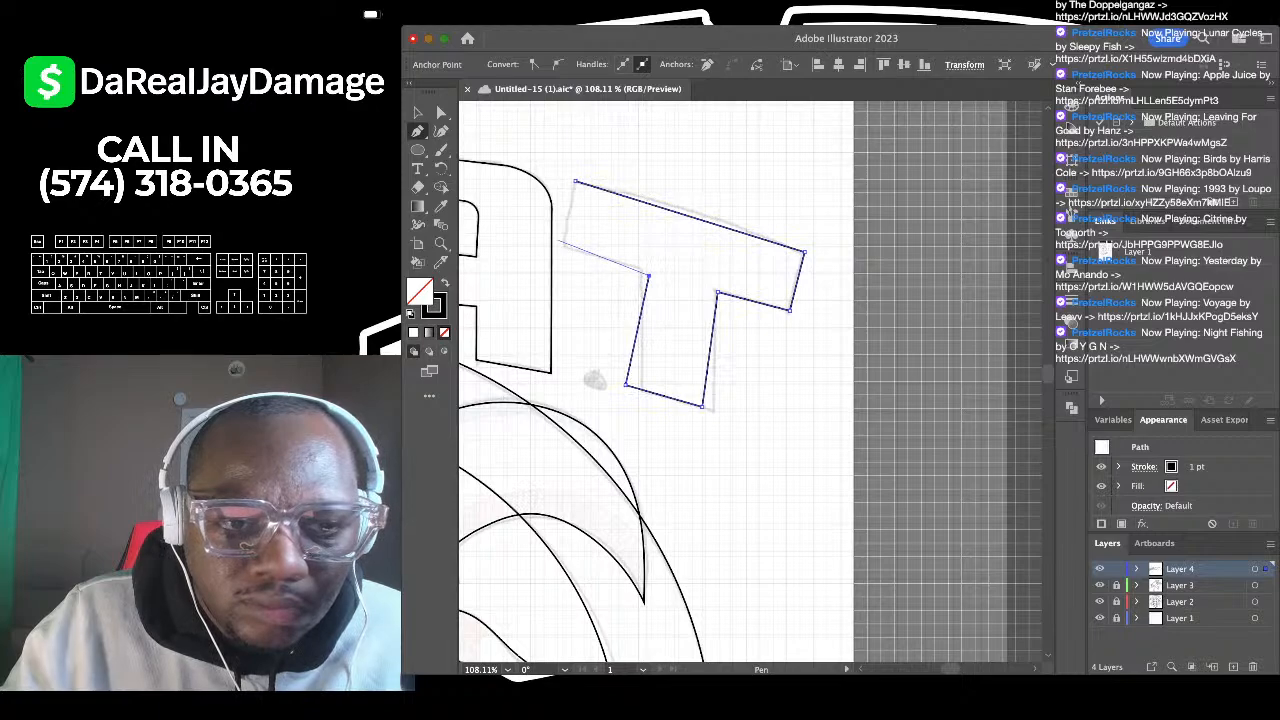
click(564, 248)
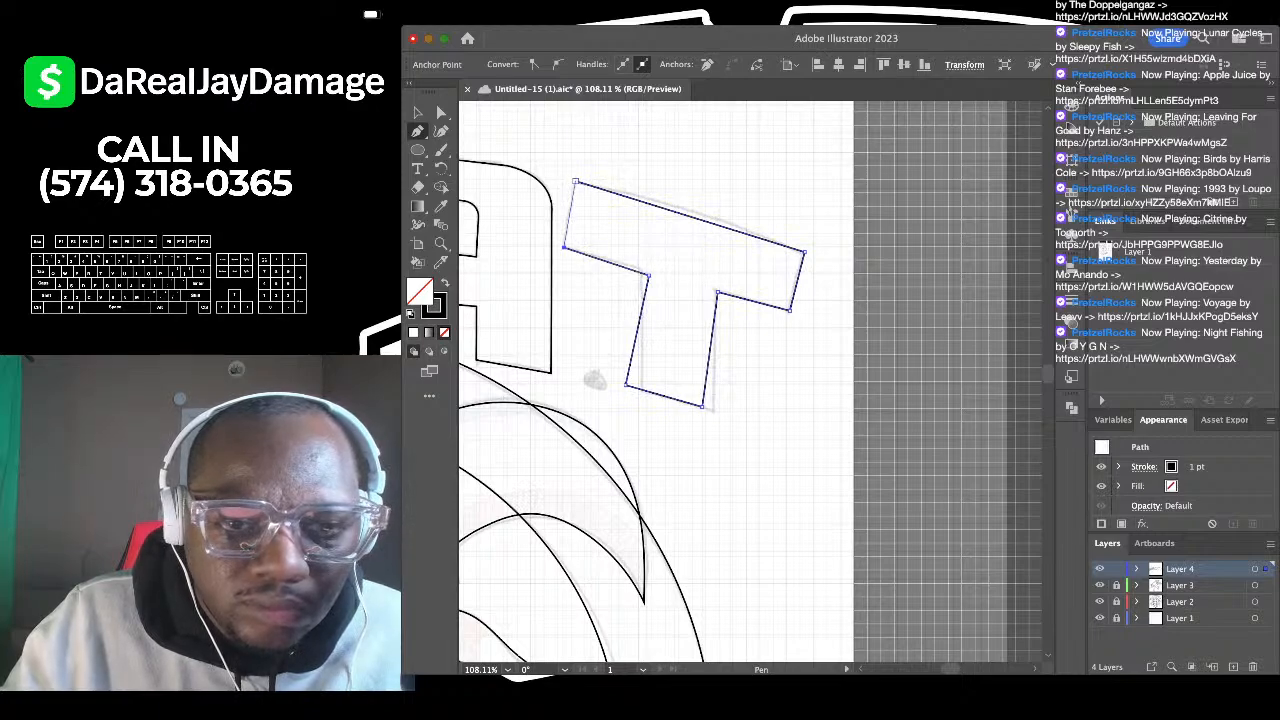
Step: Bow the T's top edge slightly upward with the Curvature tool to follow the sketched arc, and deselect the letter
scroll(610, 190, down, 5)
click(441, 131)
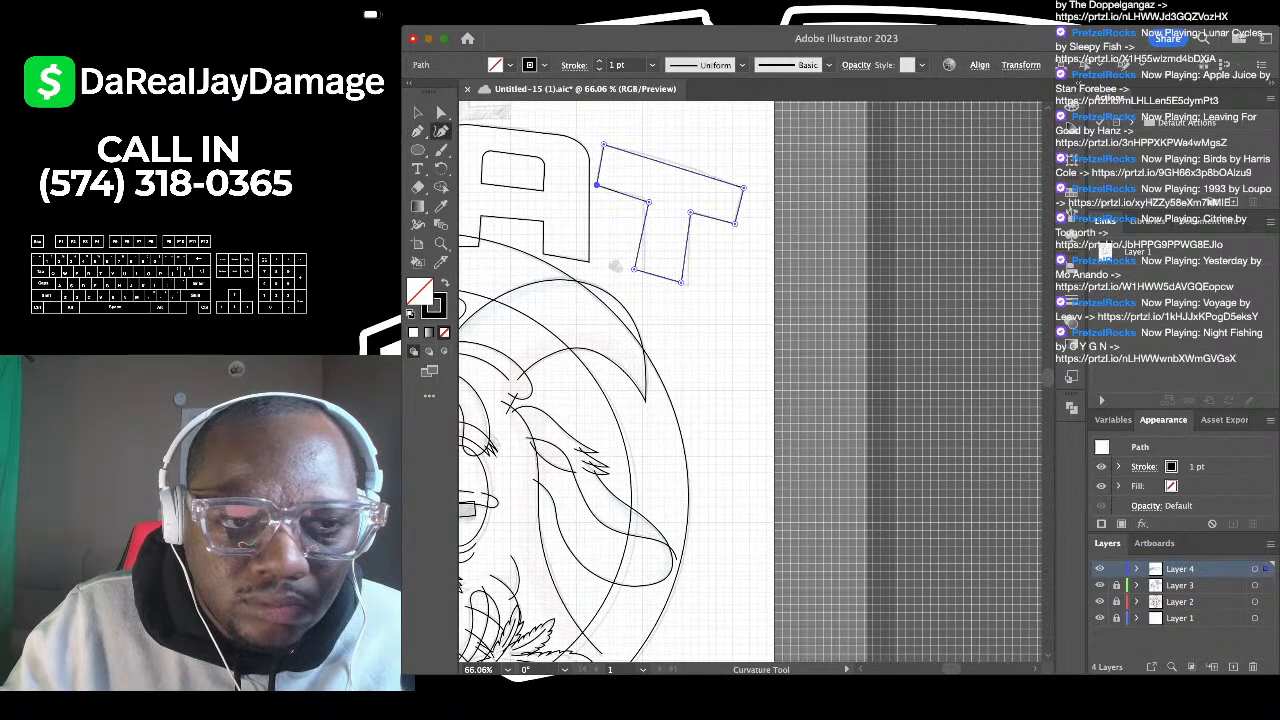
scroll(640, 190, up, 4)
scroll(656, 162, up, 3)
drag(681, 169, 681, 164)
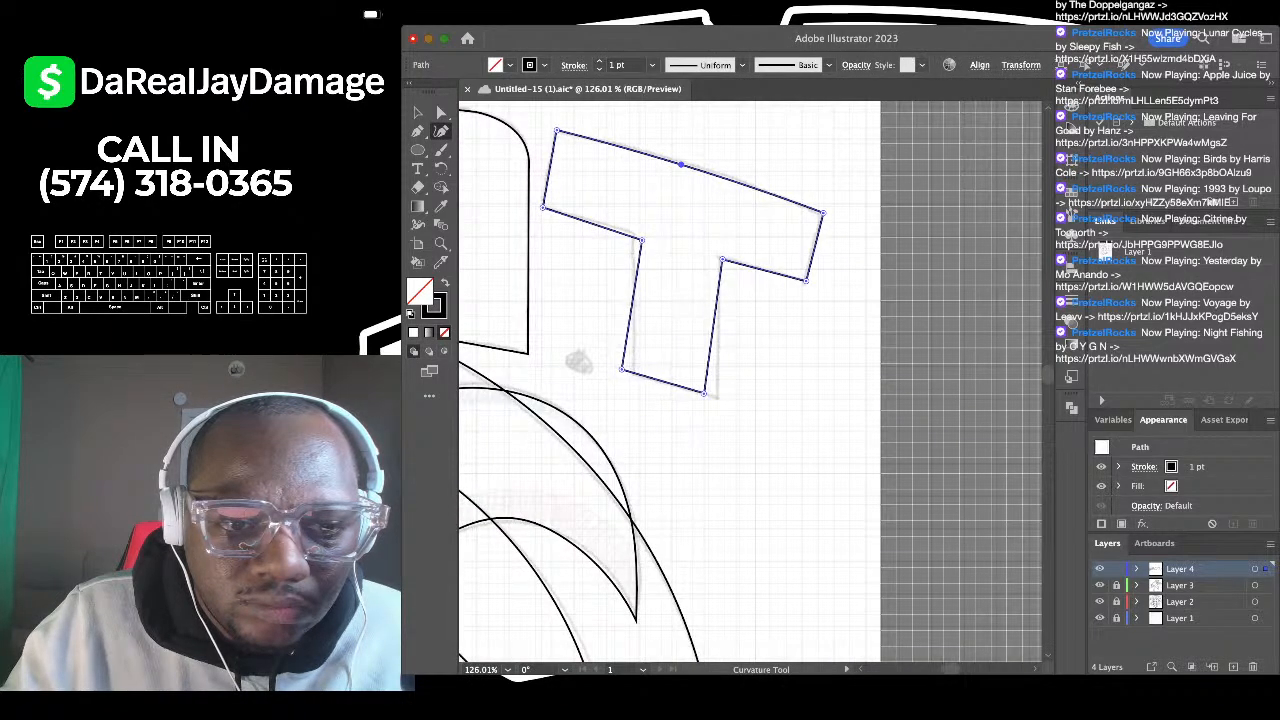
click(617, 368)
scroll(622, 370, down, 2)
scroll(623, 370, down, 2)
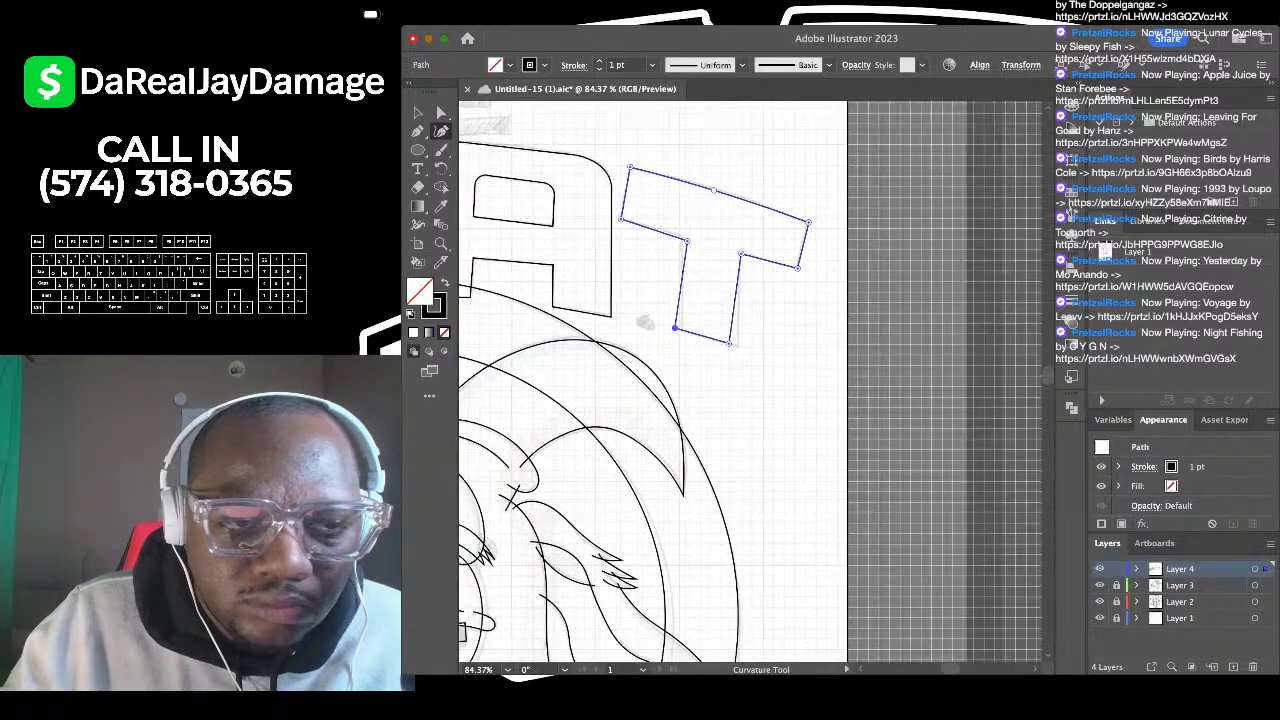
click(418, 113)
click(708, 167)
Step: Draw a small circle for the period between the G and O and move it onto the sketched dot
scroll(708, 167, down, 3)
scroll(750, 380, left, 5)
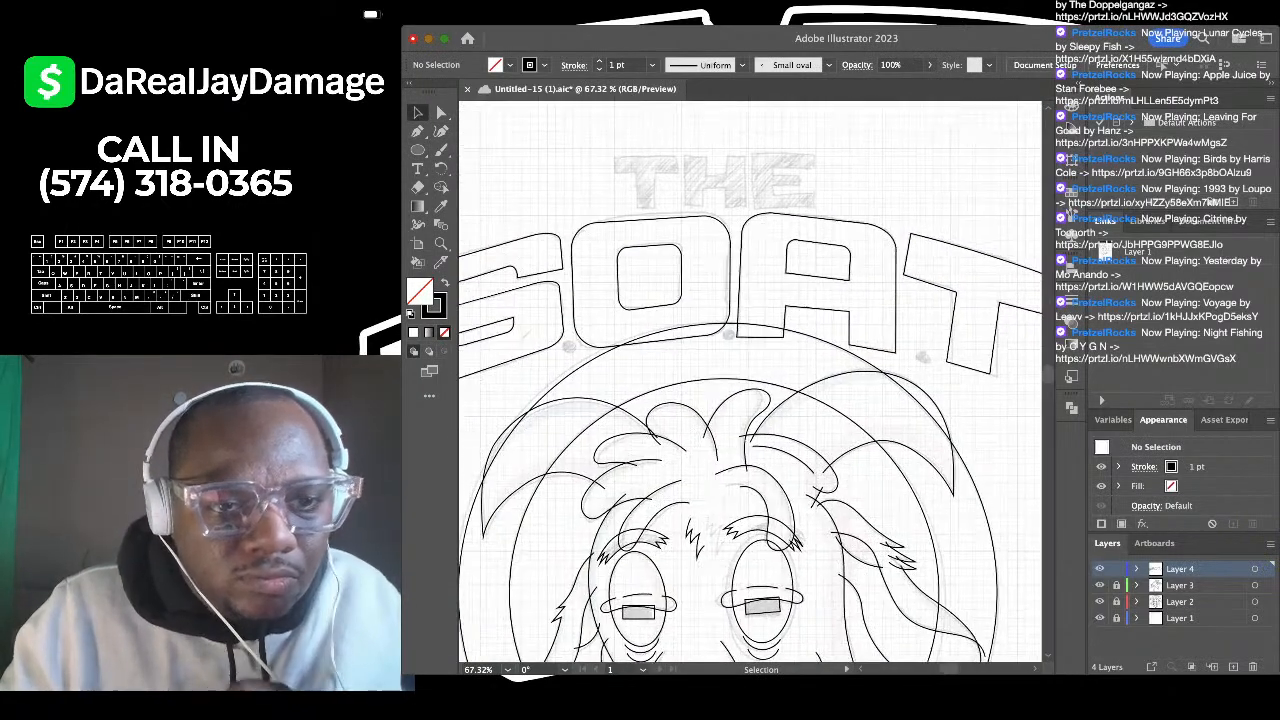
scroll(750, 380, down, 3)
click(418, 150)
scroll(645, 265, up, 3)
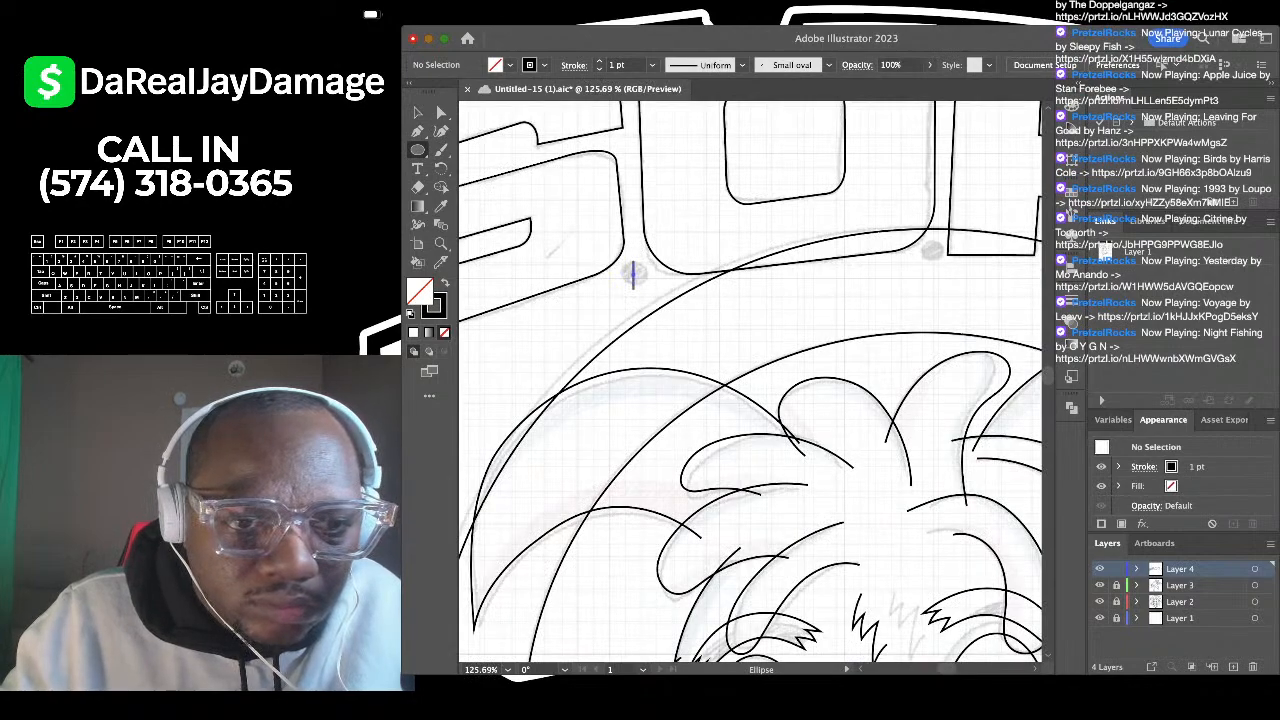
drag(633, 290, 604, 290)
key(v)
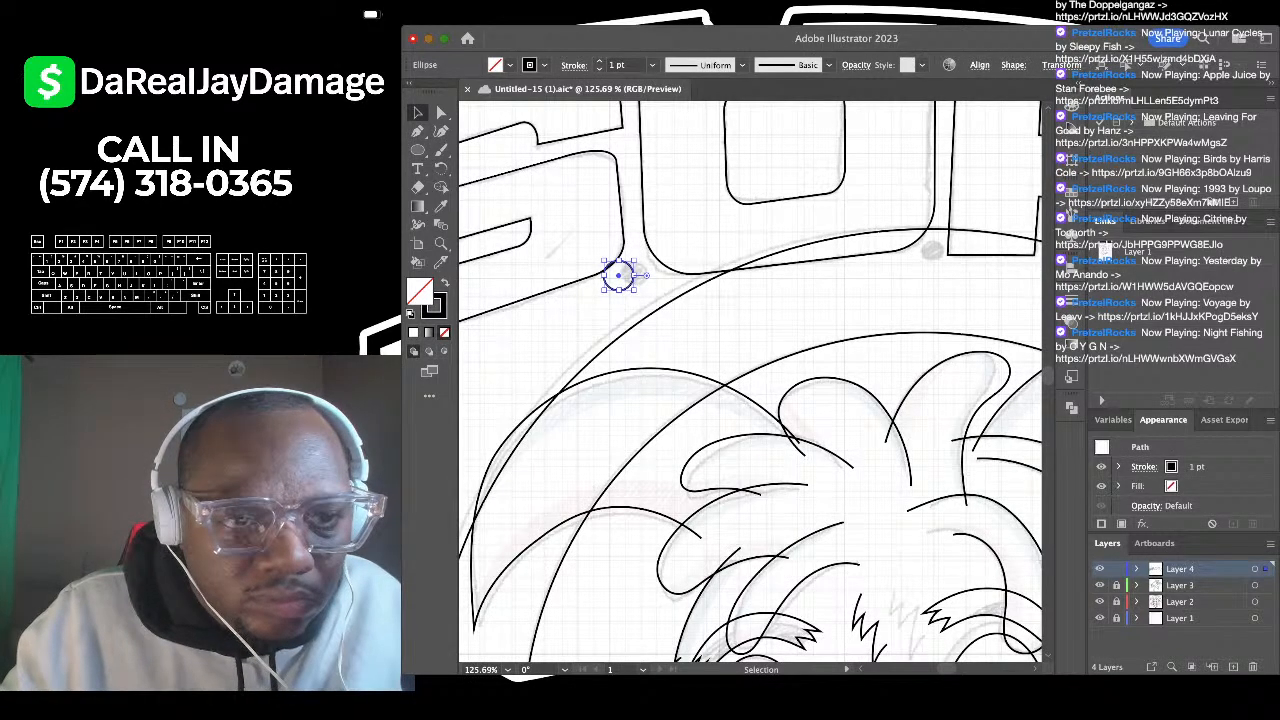
scroll(629, 286, up, 3)
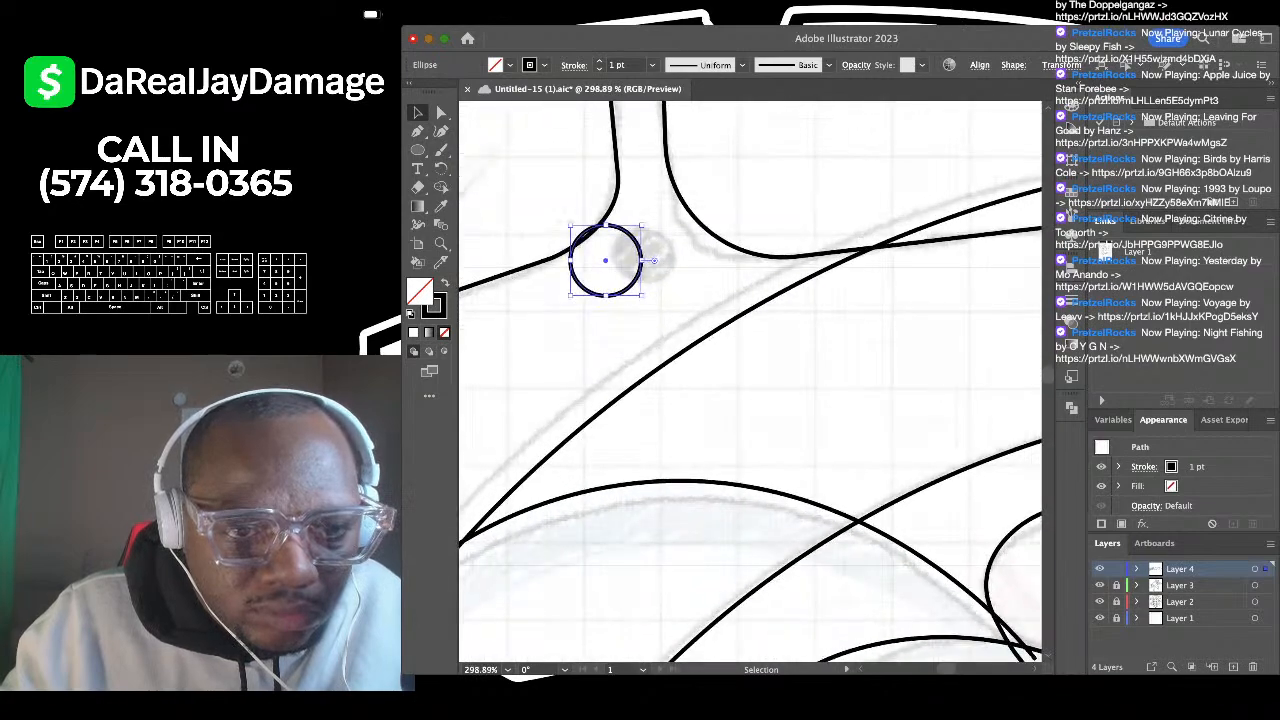
drag(605, 275, 654, 278)
scroll(654, 278, down, 4)
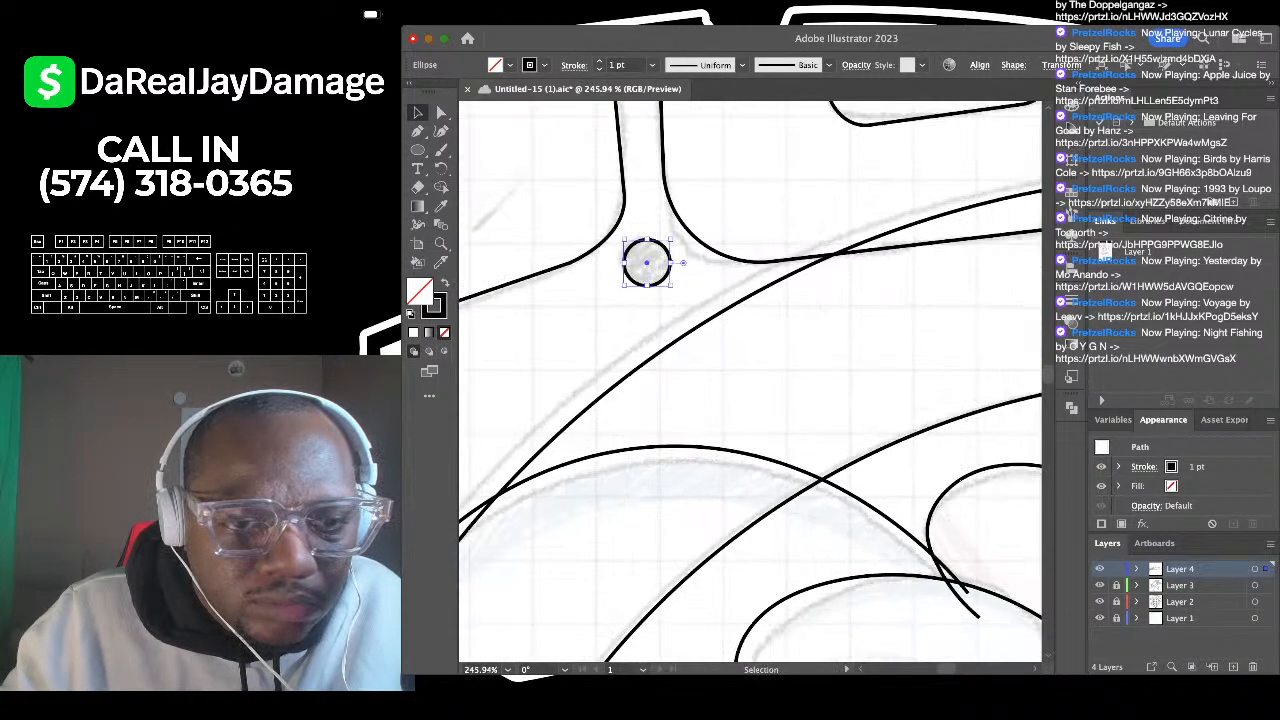
key(super+shift+a)
Step: Duplicate the period between the G and O and place the copy on the sketched dot between the O and A
scroll(610, 322, down, 4)
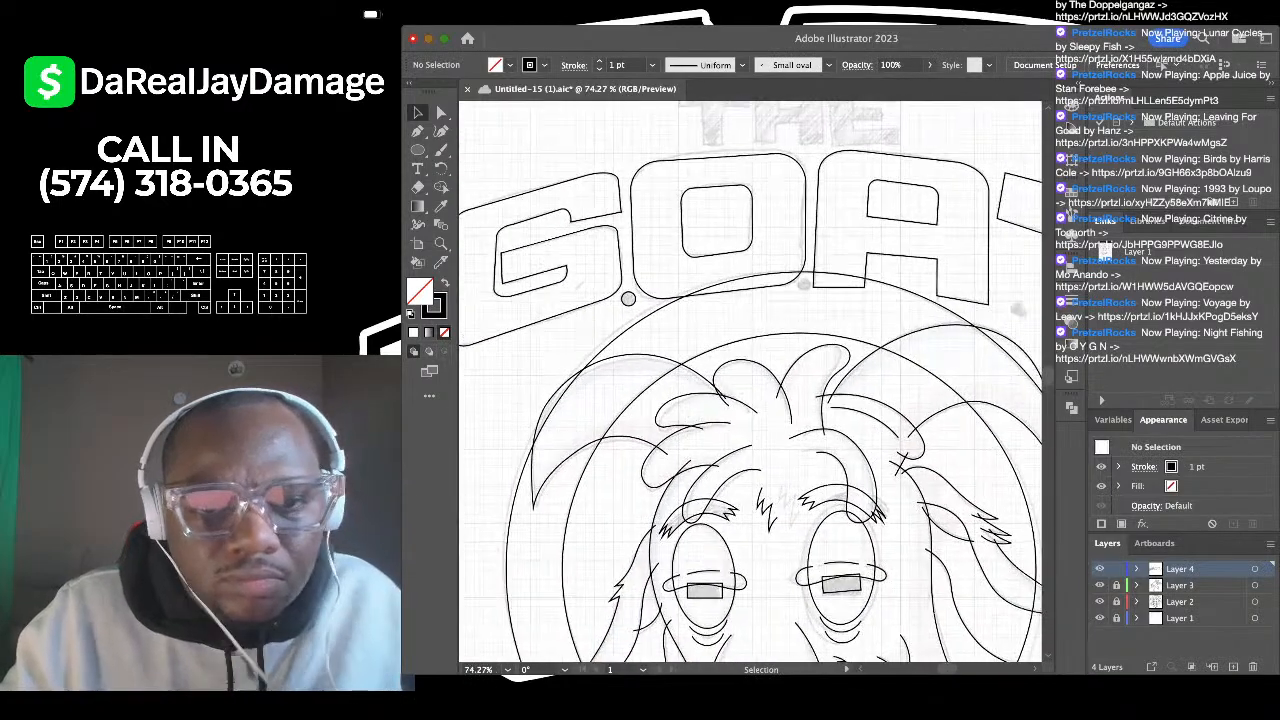
scroll(610, 322, right, 2)
click(568, 317)
key(super+c)
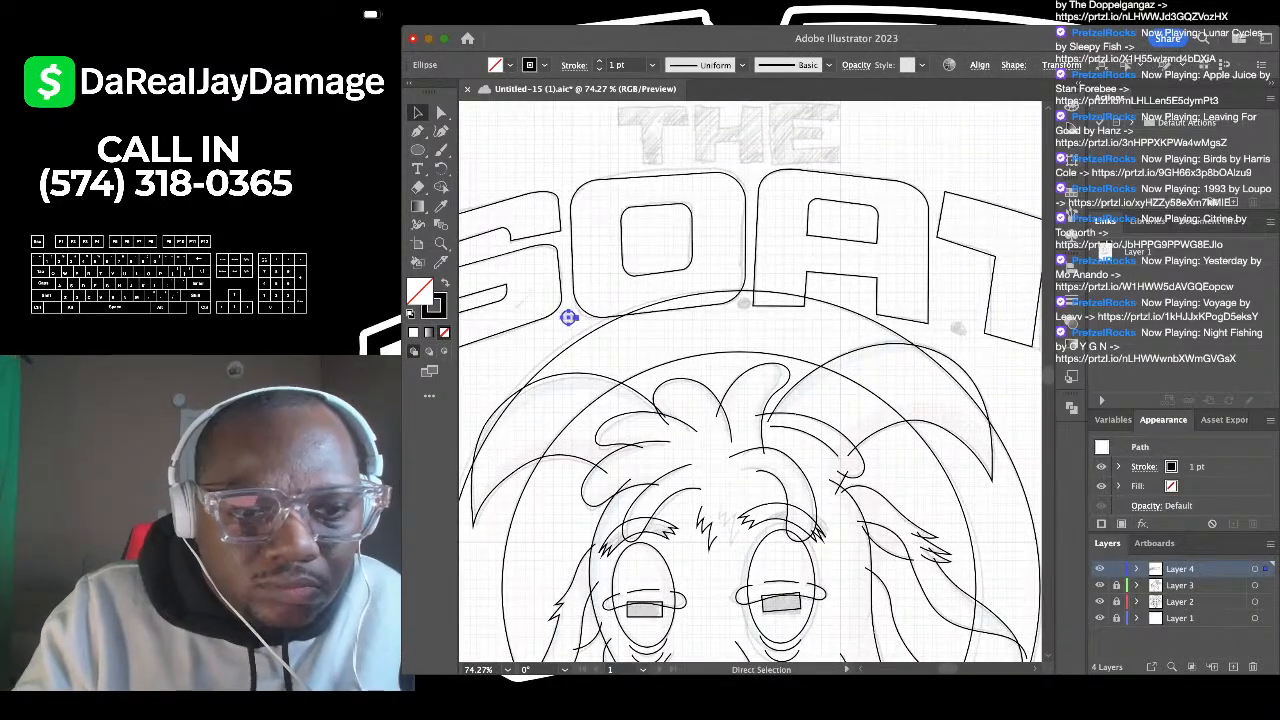
key(super+v)
click(568, 317)
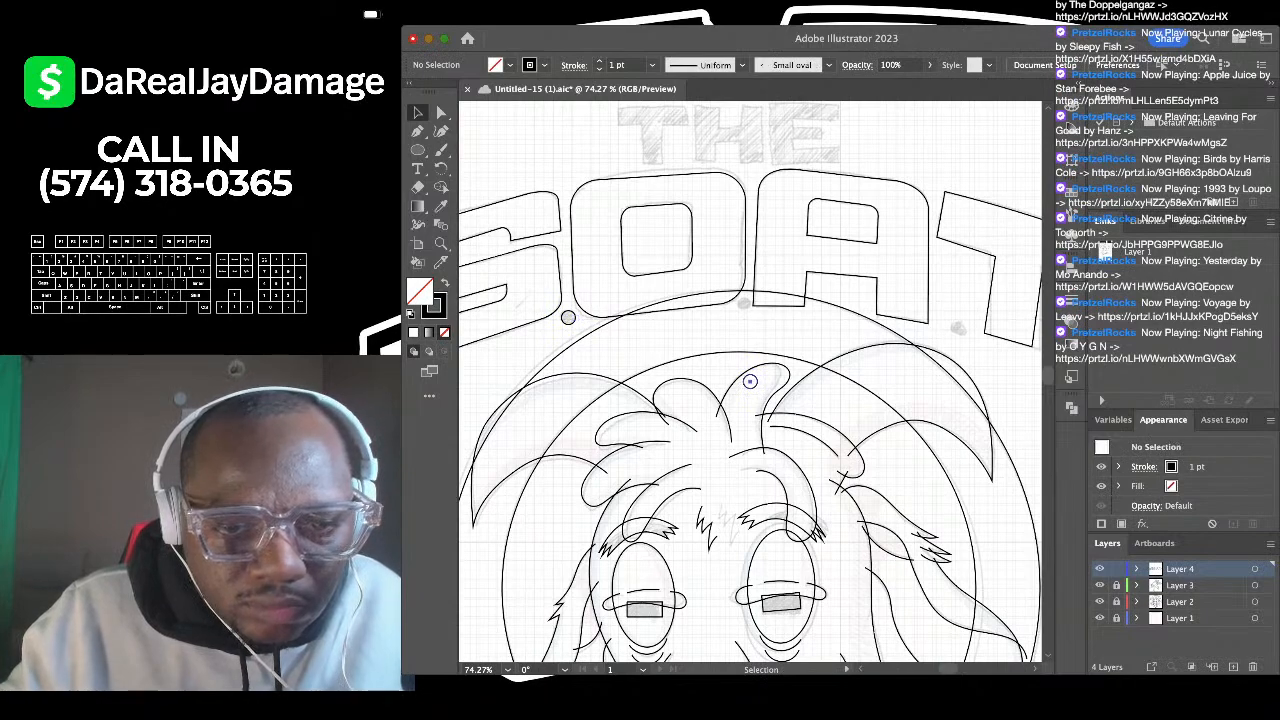
drag(750, 381, 743, 304)
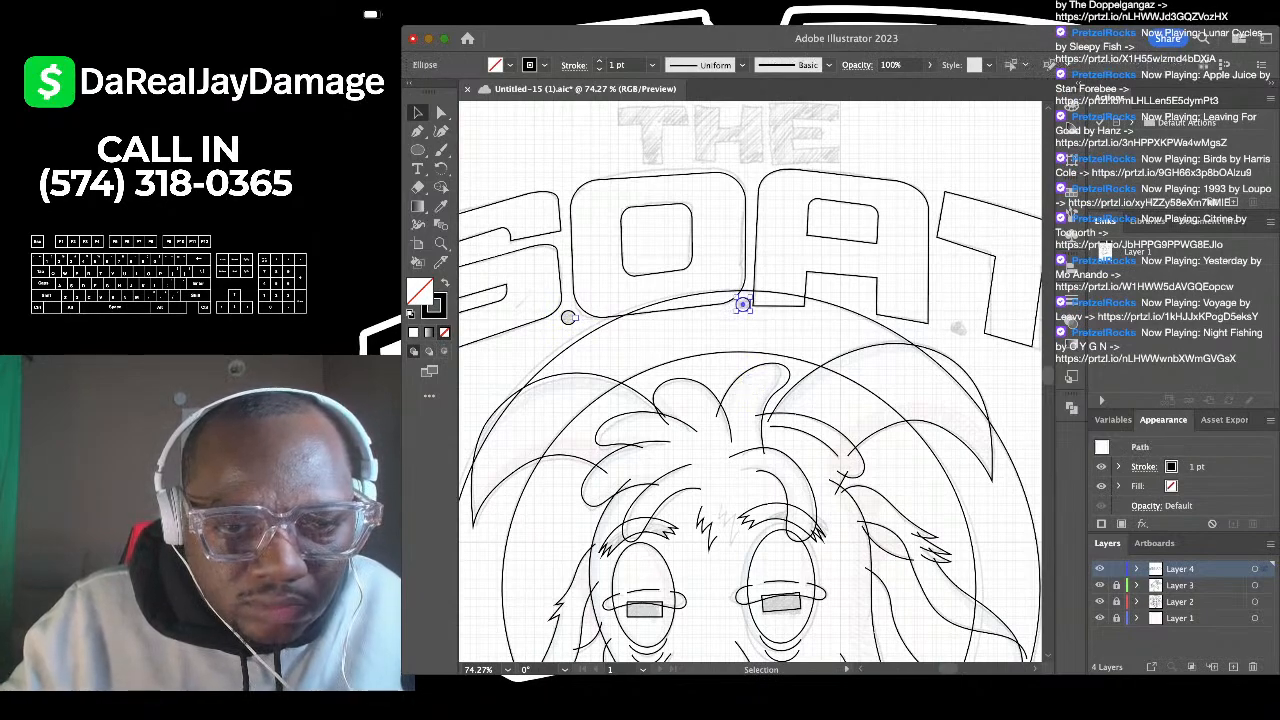
Step: Paste another copy of the period circle, place it on the sketched dot between the A and T, and deselect it
key(super+v)
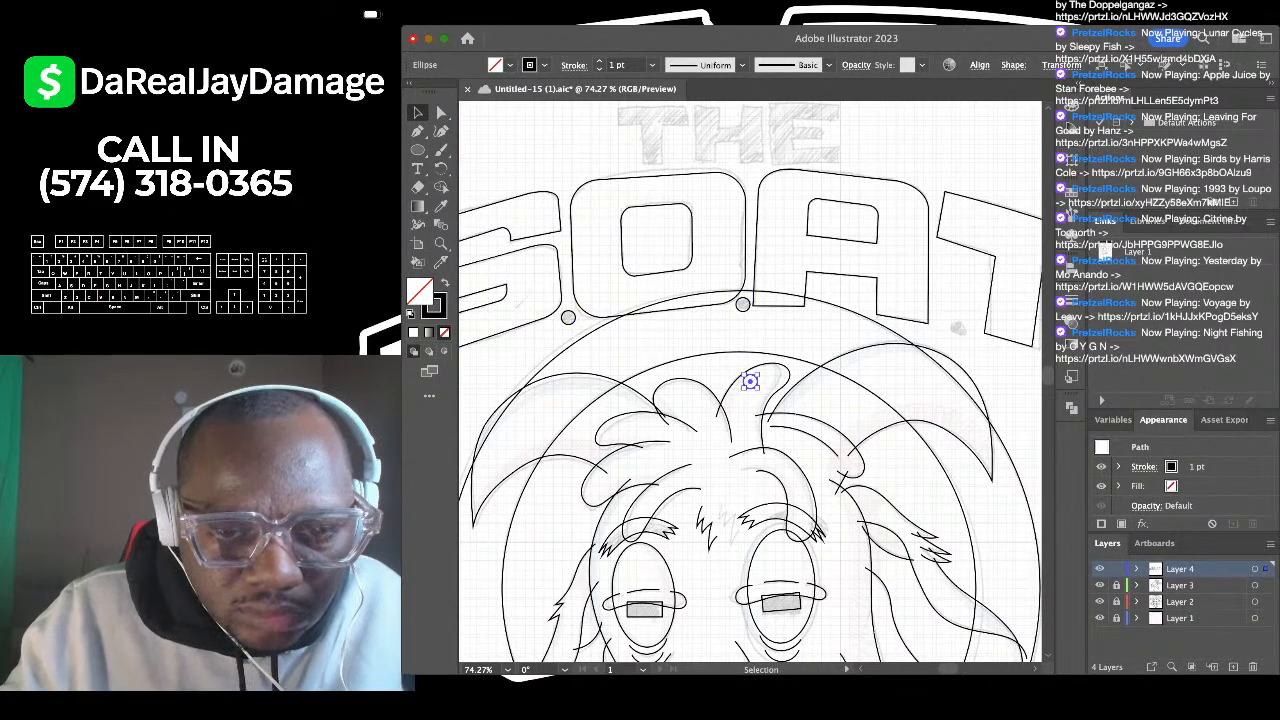
drag(750, 381, 775, 375)
key(super+shift+a)
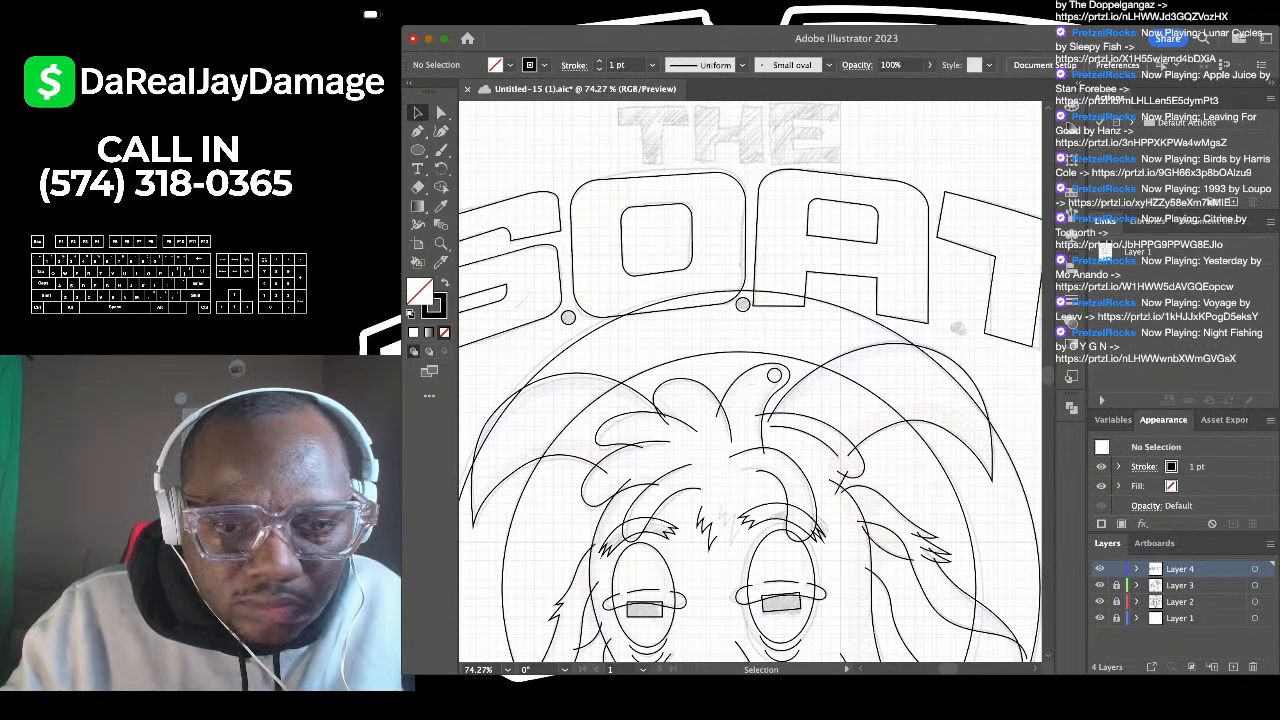
click(774, 375)
drag(774, 375, 956, 325)
scroll(956, 326, right, 5)
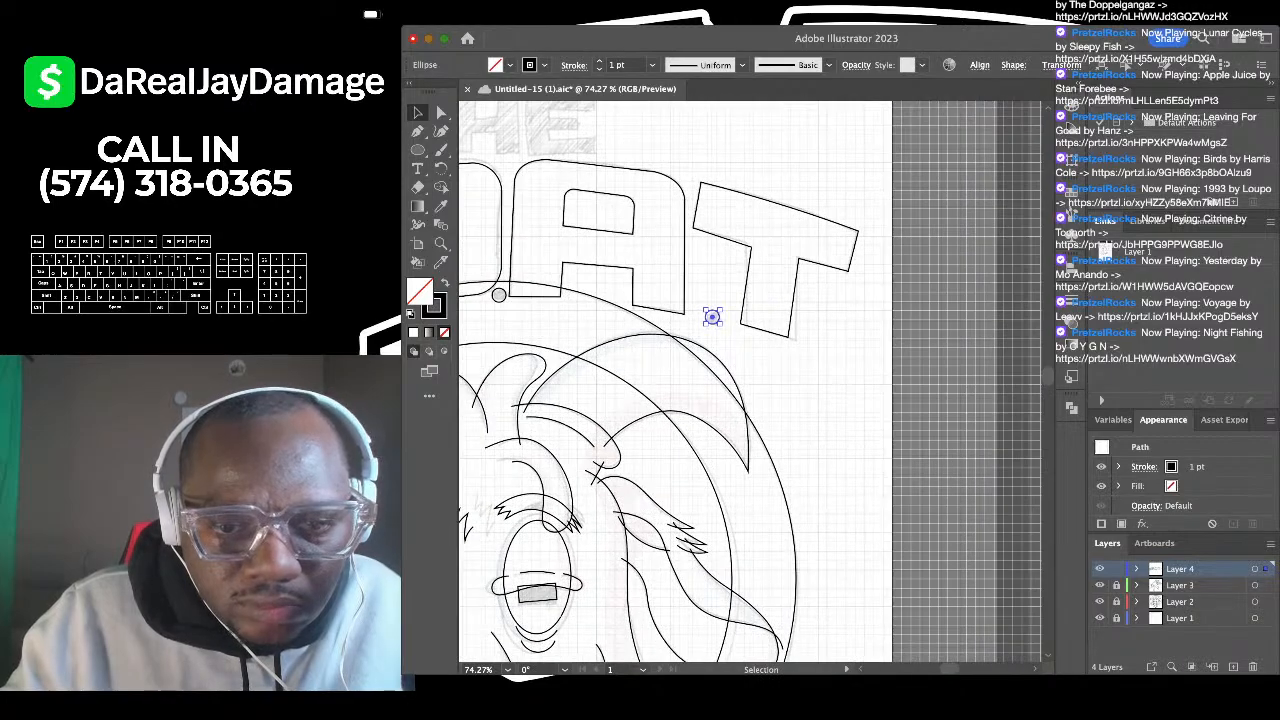
key(super+shift+a)
Step: Trace the T of the sketched THE with two overlapping rectangles, and draw an upright rectangle over the H's left stem
scroll(876, 353, down, 5)
scroll(750, 380, up, 4)
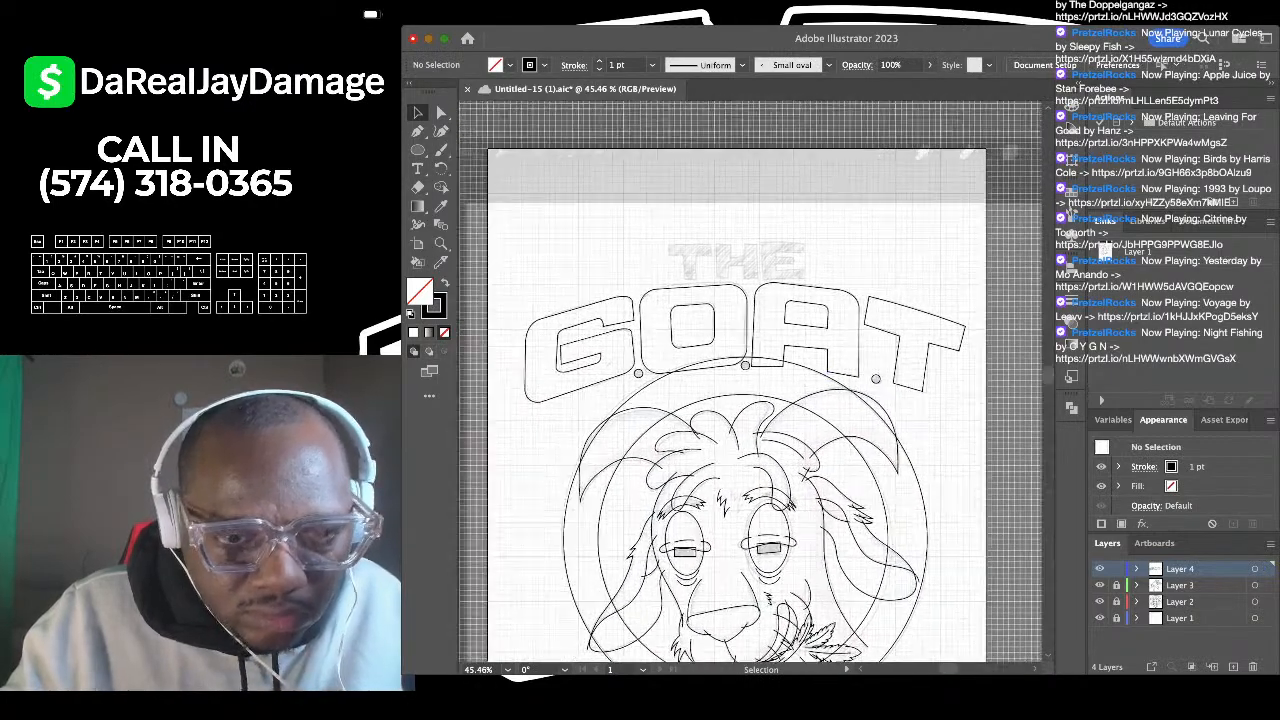
scroll(740, 280, up, 3)
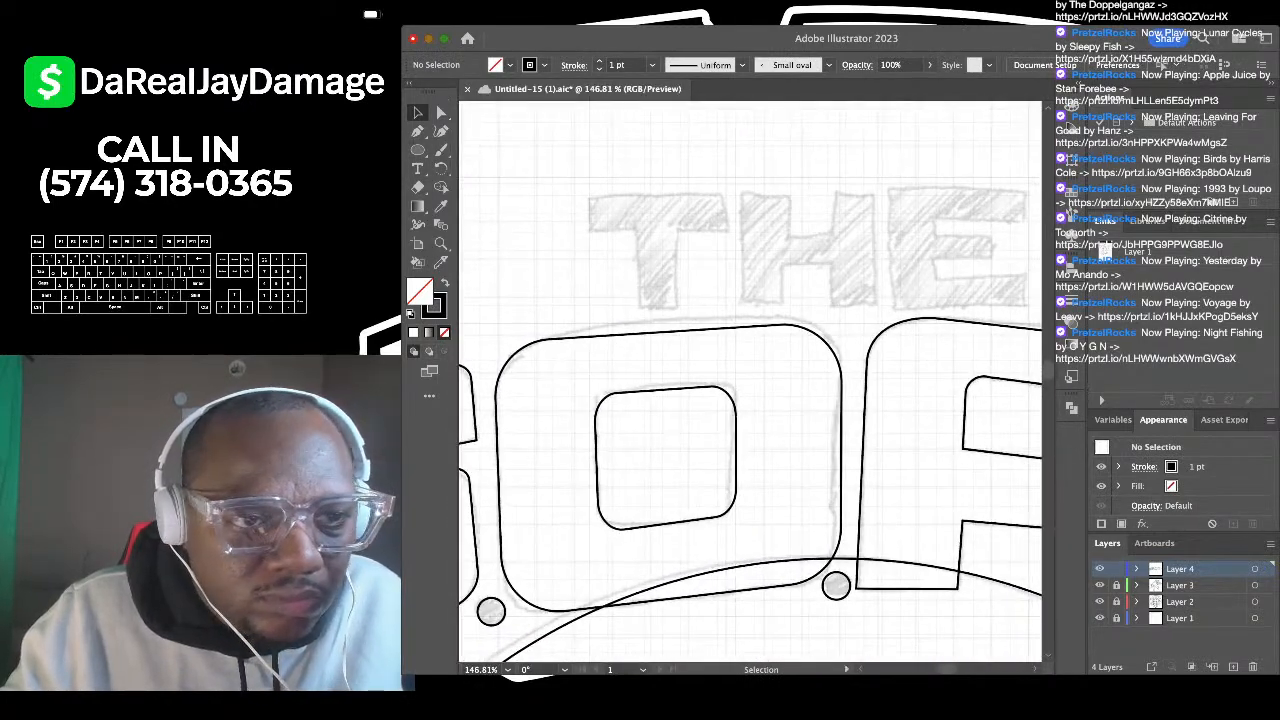
key(m)
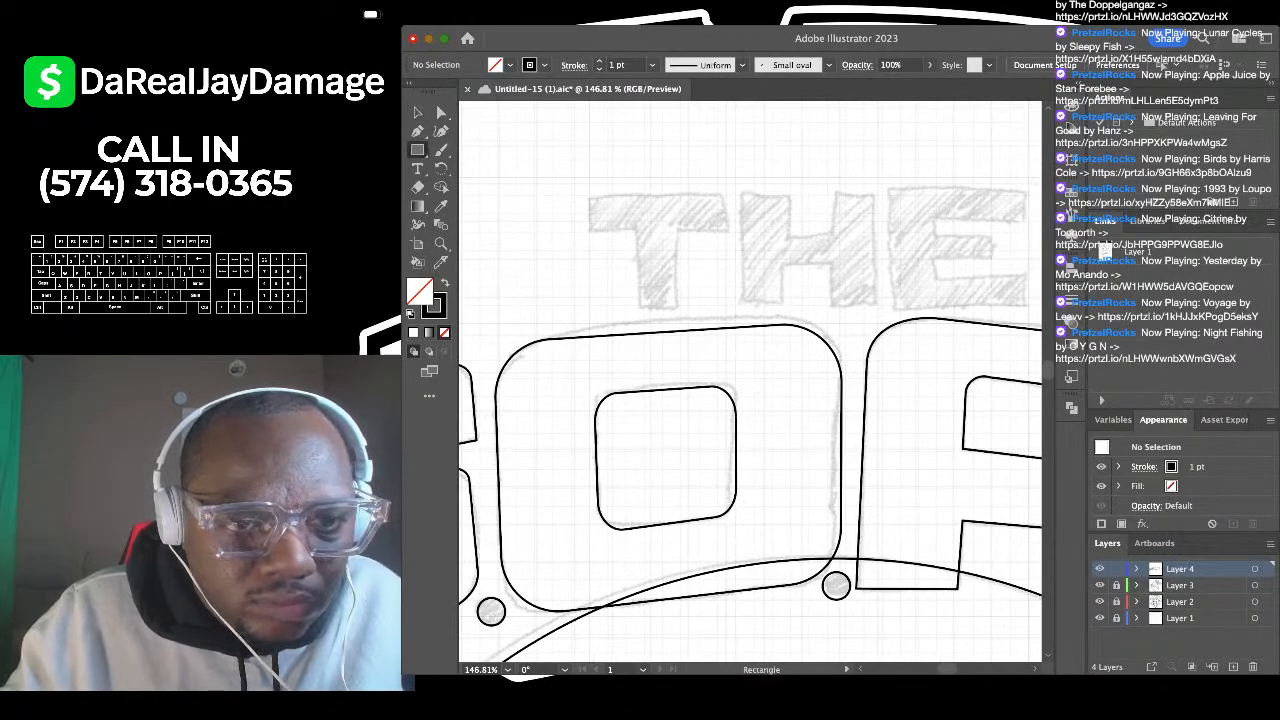
drag(584, 192, 728, 230)
drag(634, 220, 678, 308)
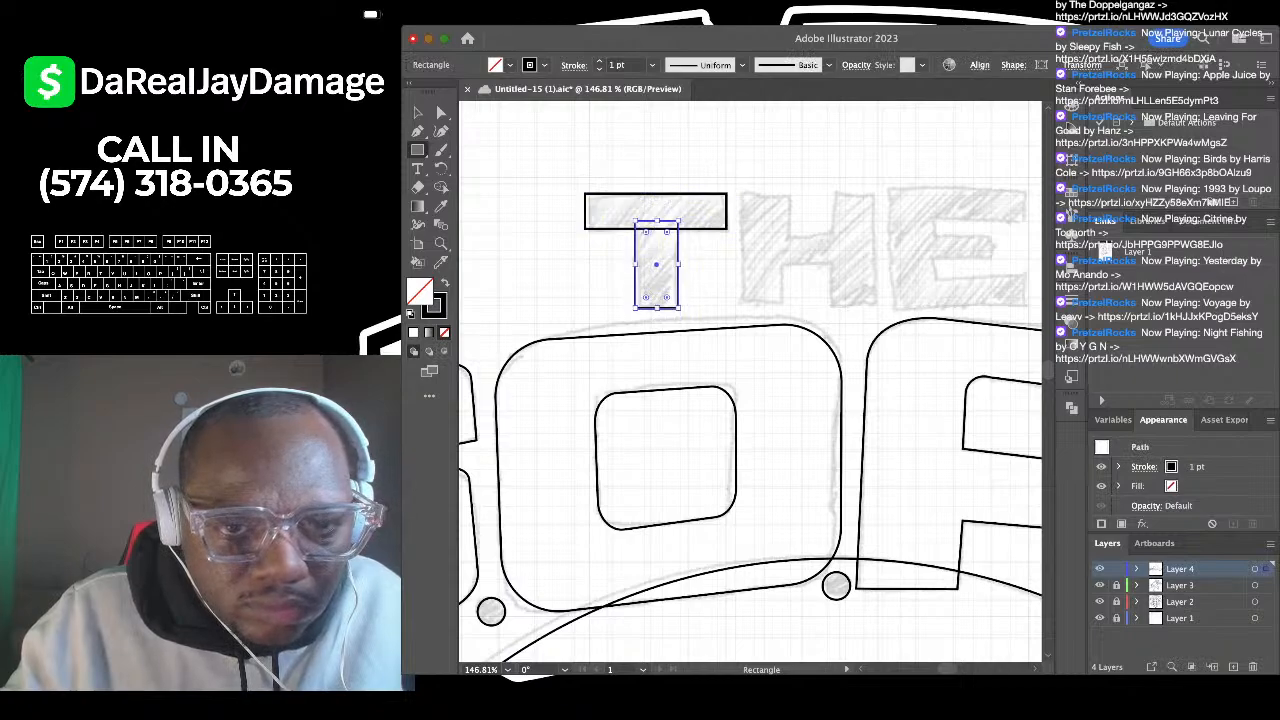
drag(738, 188, 787, 300)
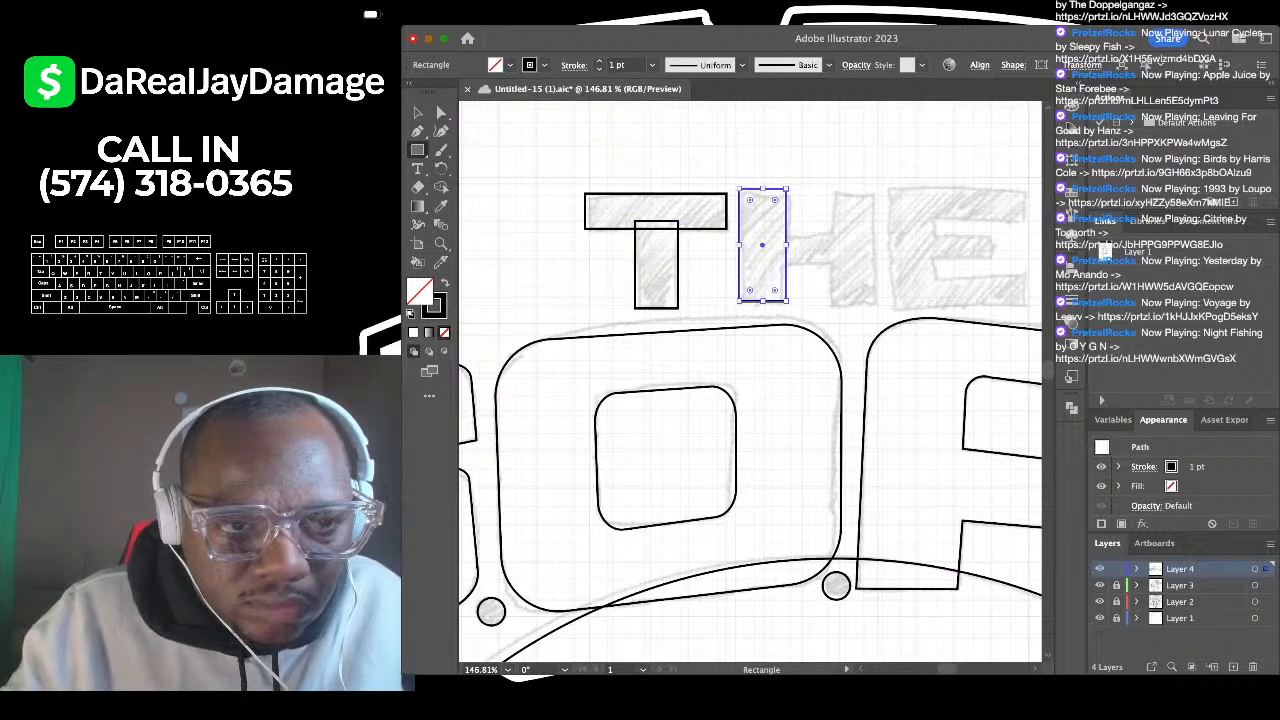
key(v)
key(super+c)
key(super+v)
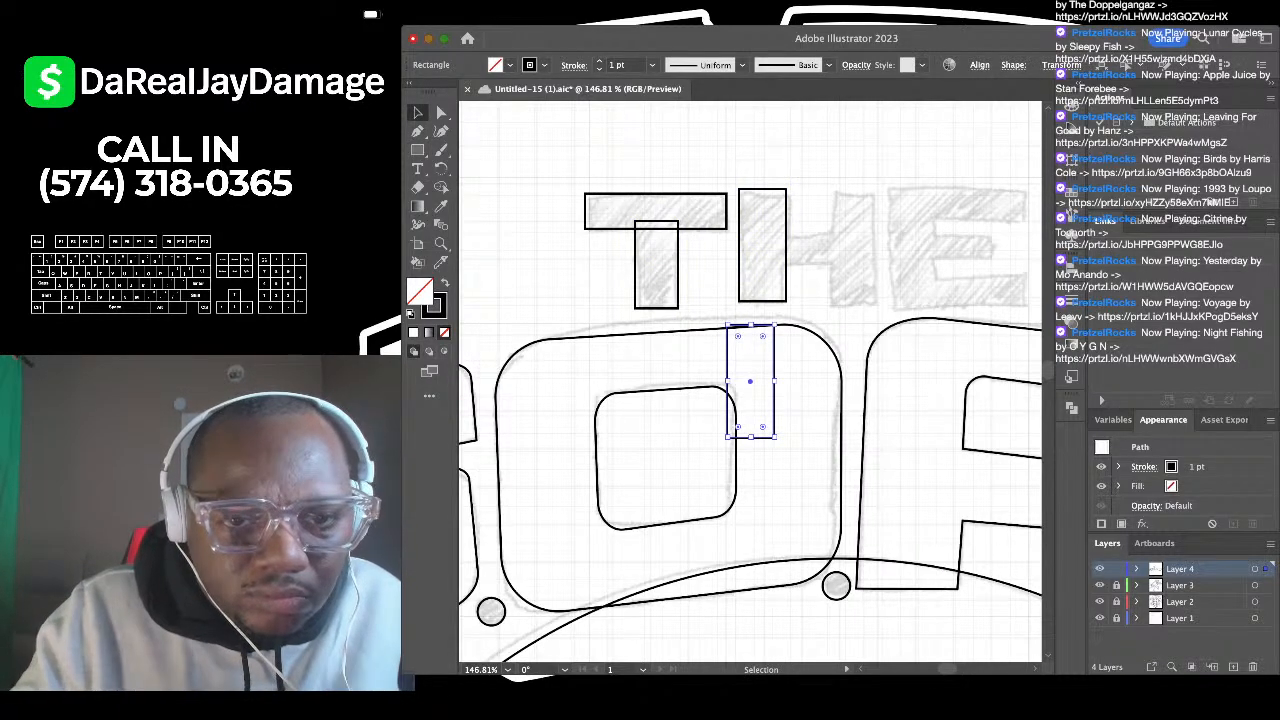
key(Delete)
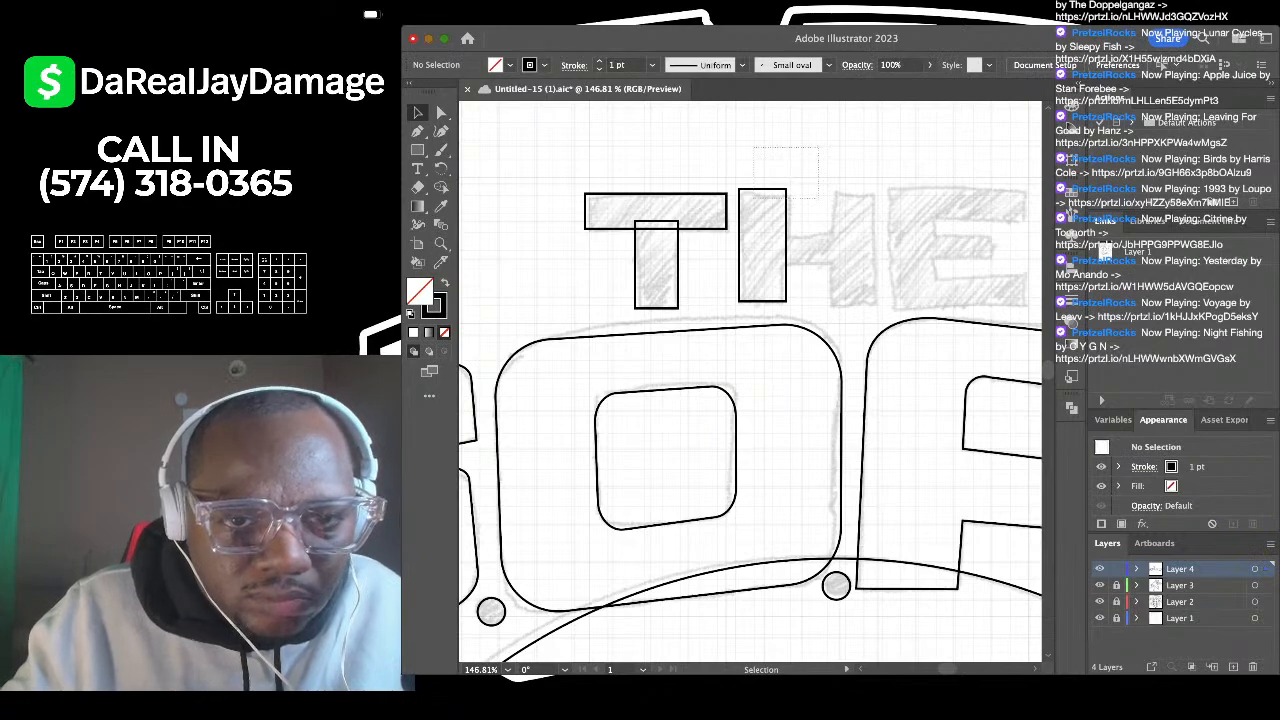
Step: Duplicate the H's left stem onto its right stem, and fit a rotated, thinner copy across both stems as the crossbar
drag(819, 148, 753, 199)
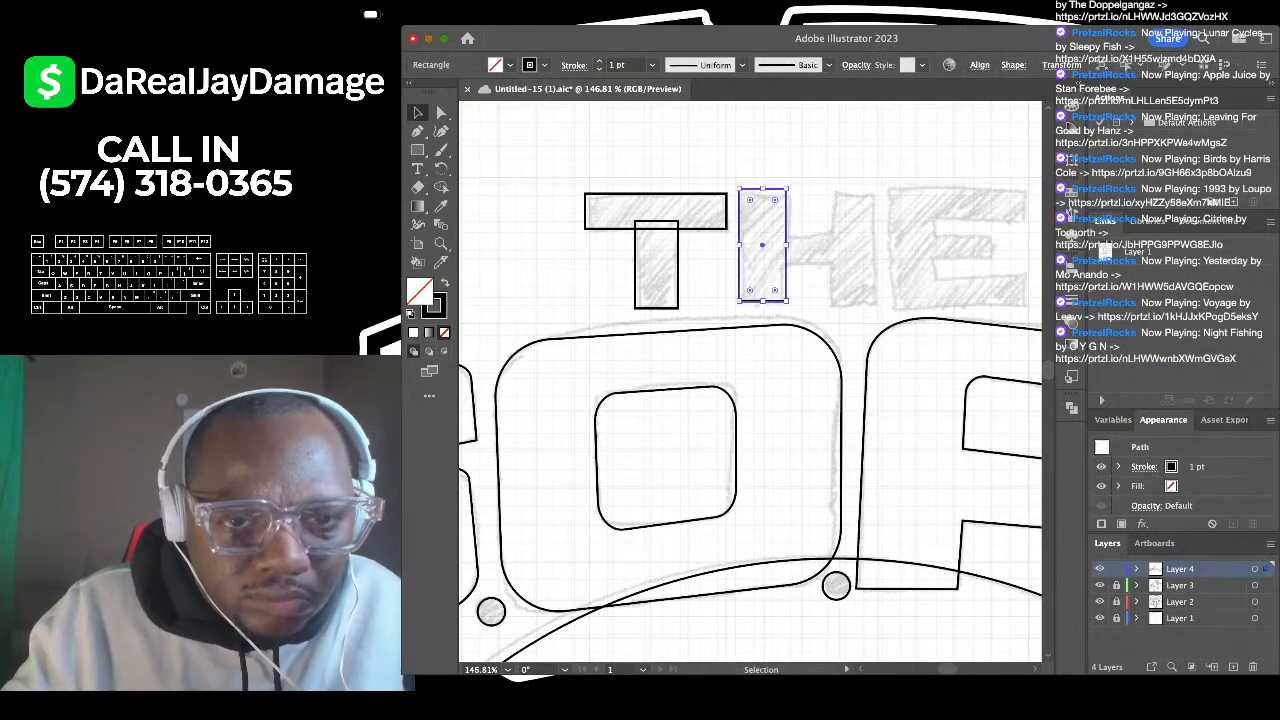
drag(762, 244, 851, 244)
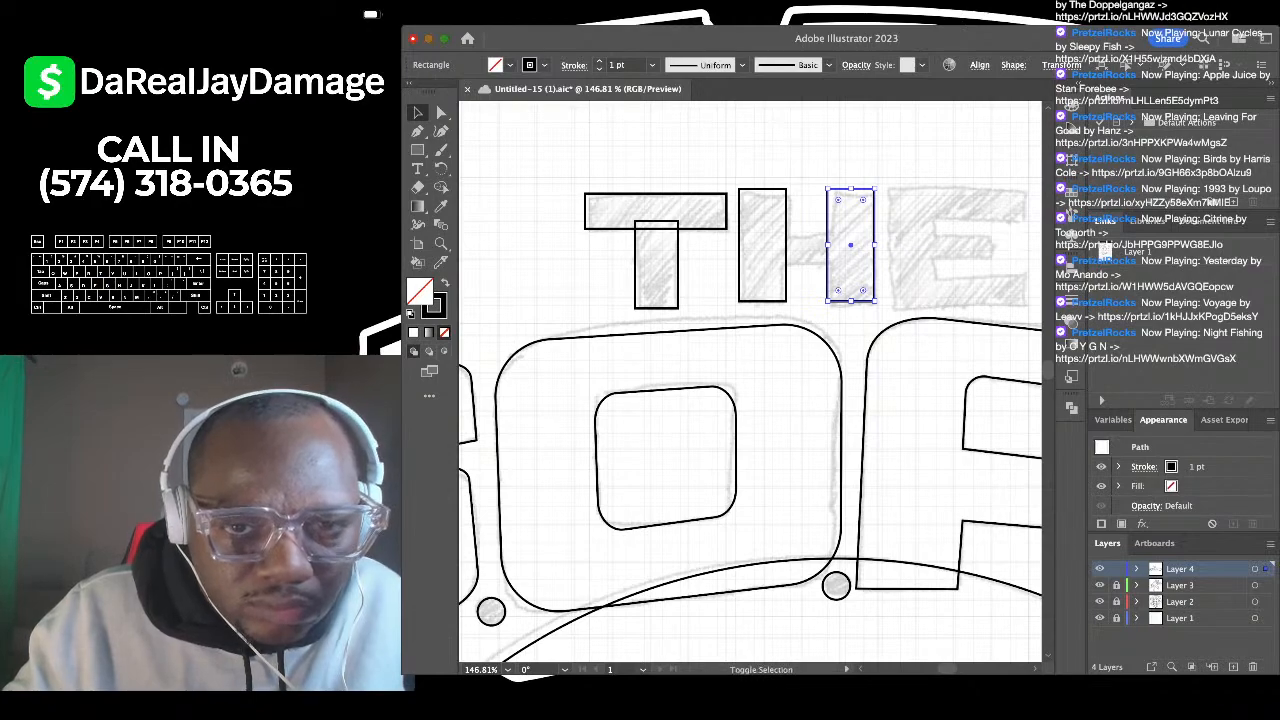
drag(876, 190, 930, 284)
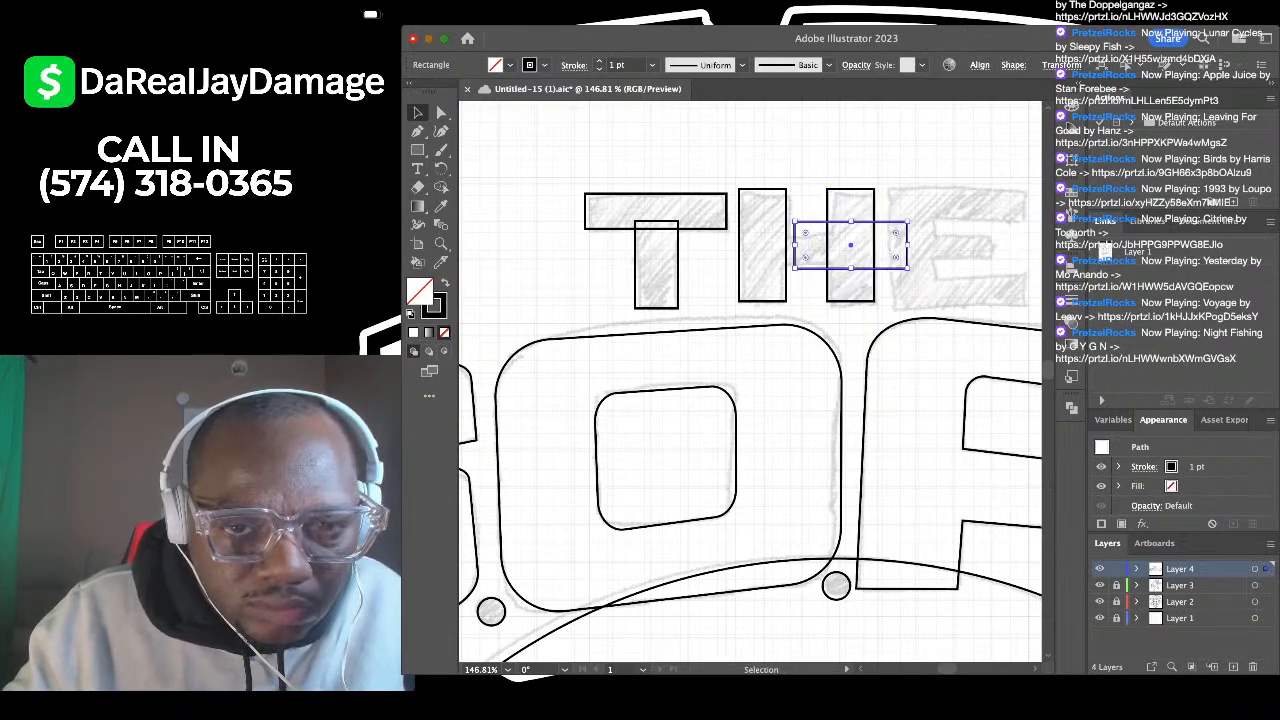
drag(851, 245, 812, 238)
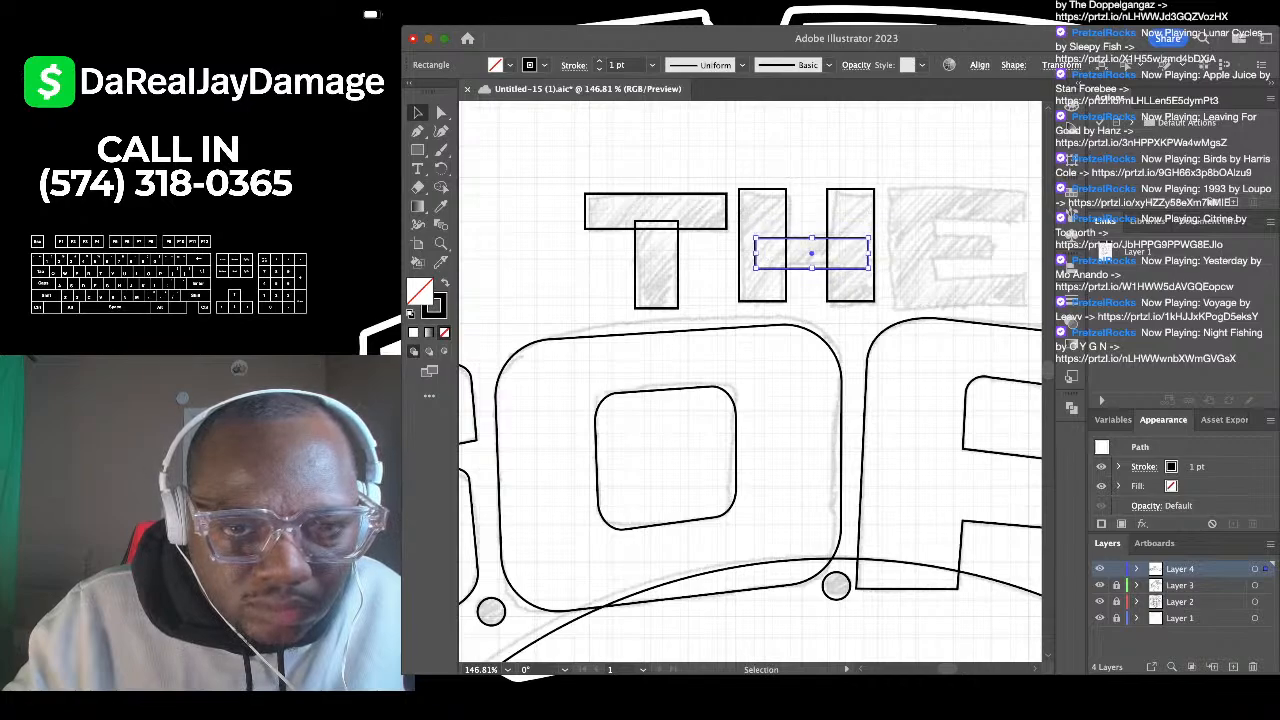
key(Up)
key(Up)
key(Up)
key(Left)
key(Left)
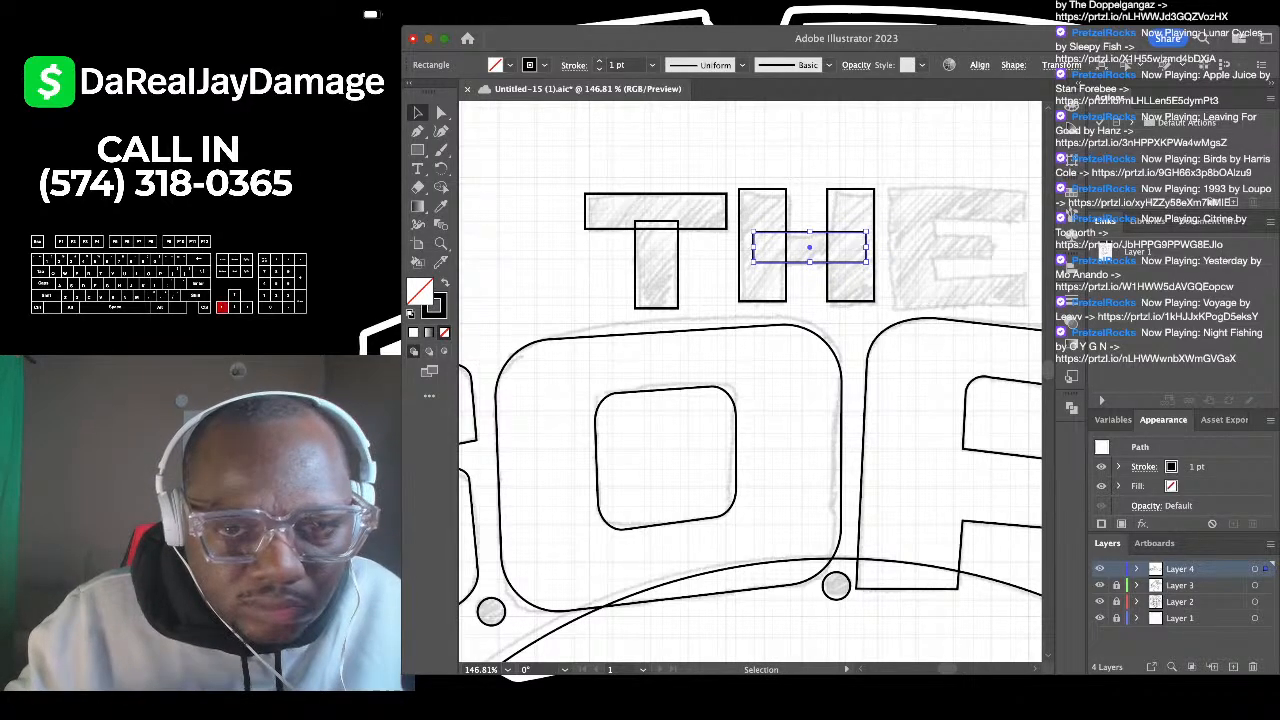
key(Up)
key(Left)
key(Down)
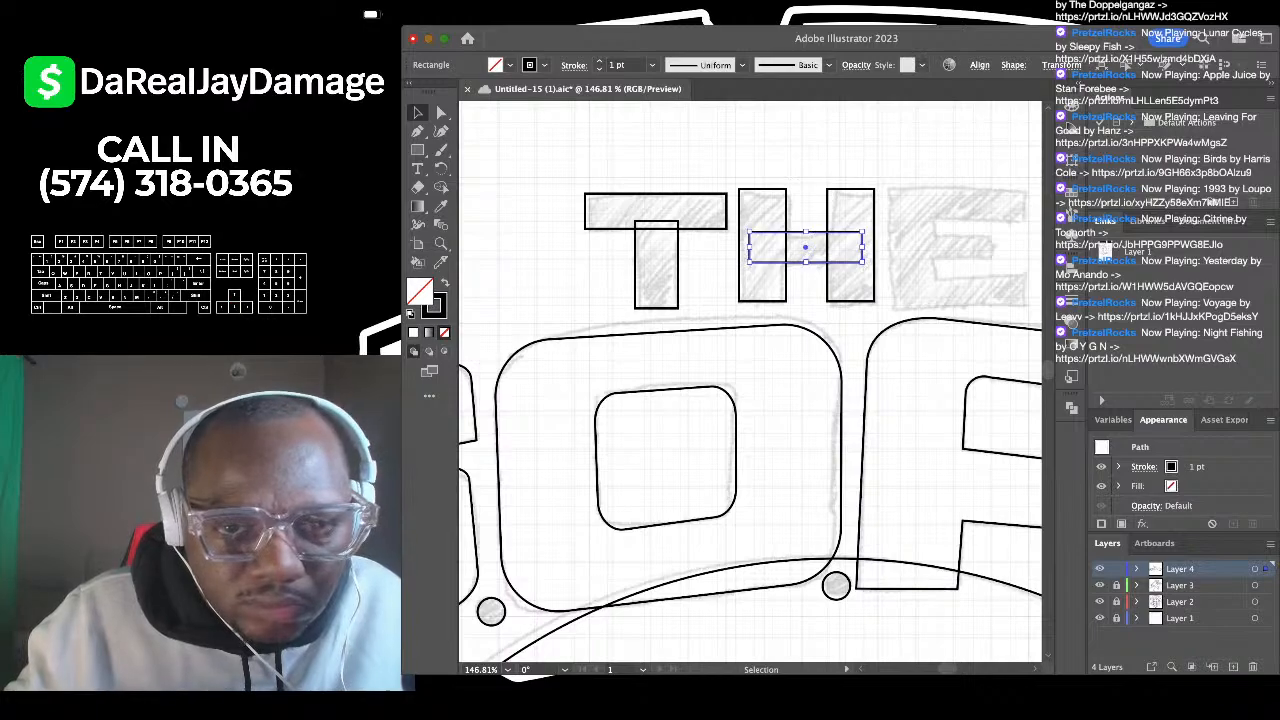
click(812, 155)
Step: Draw a rectangle over the whole sketched E of THE, lower its top edge slightly to fit, and deselect it
scroll(780, 300, right, 4)
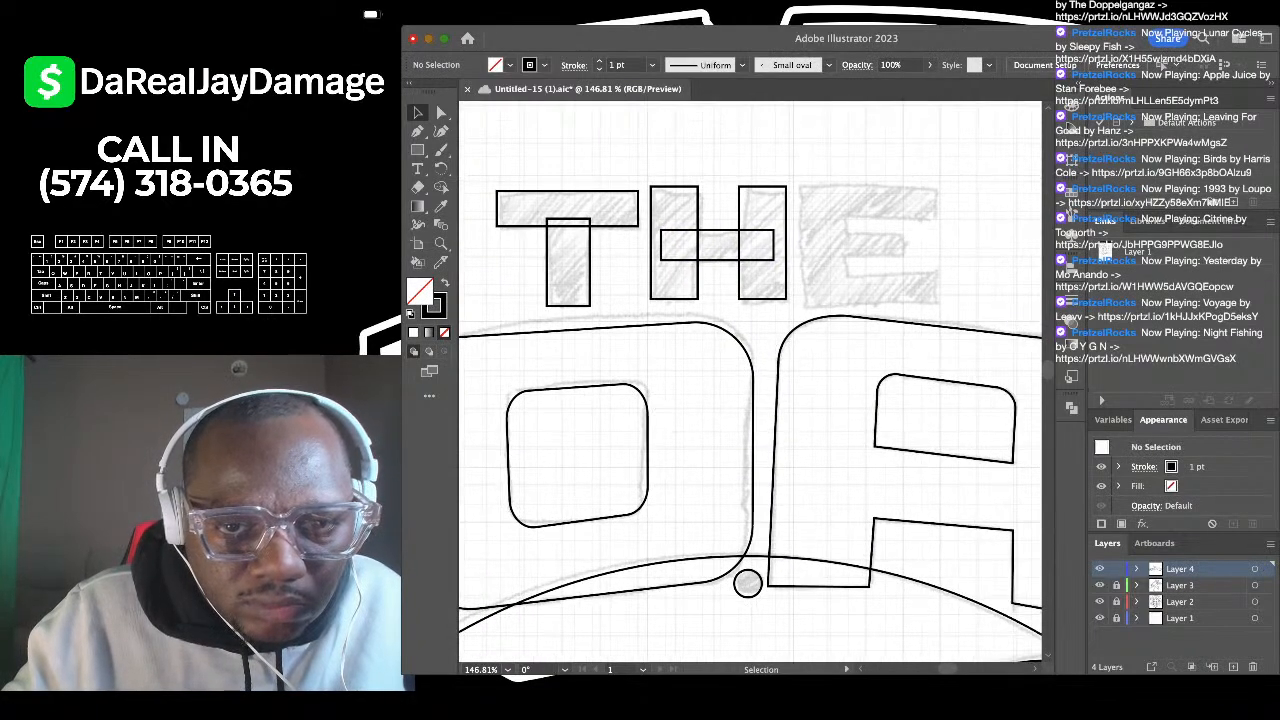
key(m)
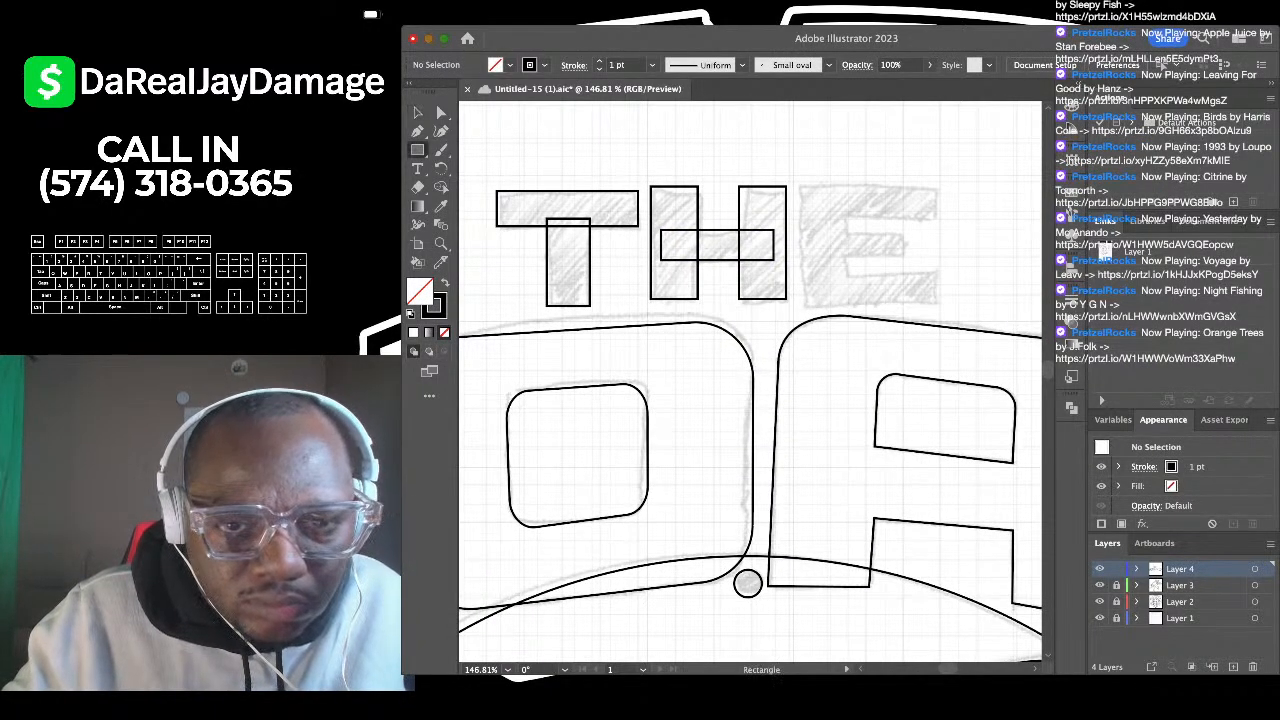
drag(800, 184, 938, 298)
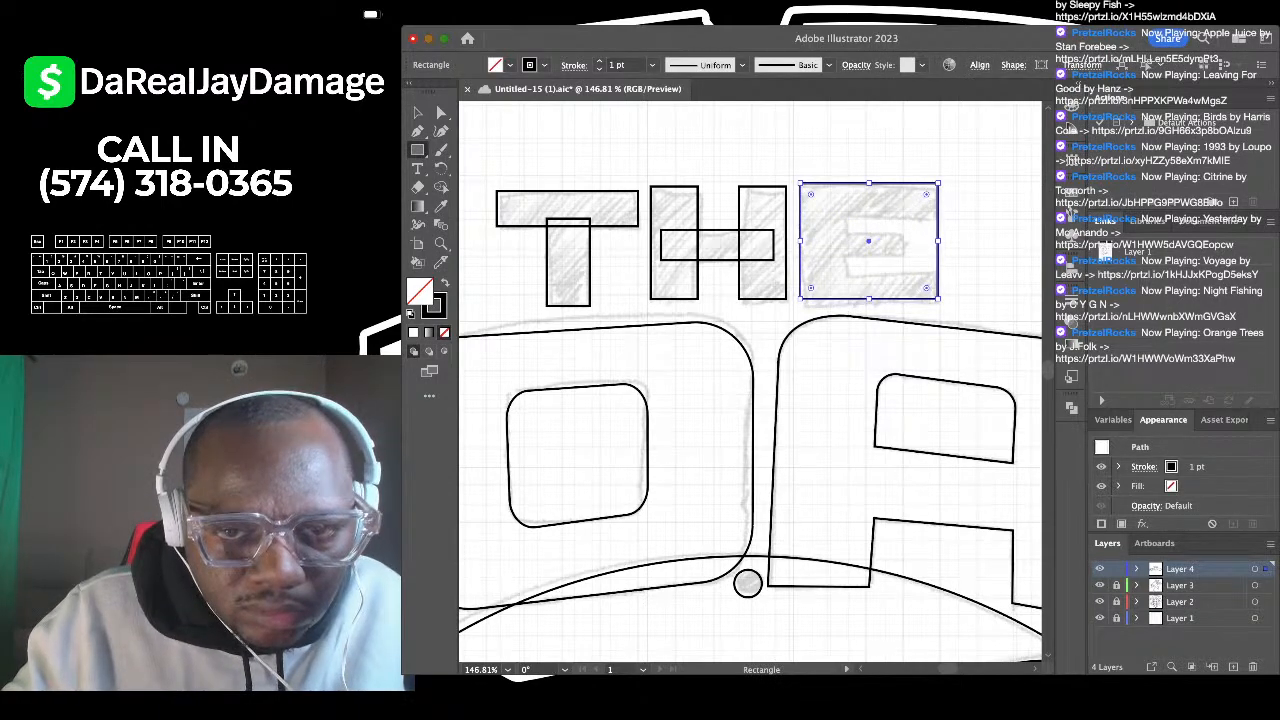
drag(869, 183, 869, 189)
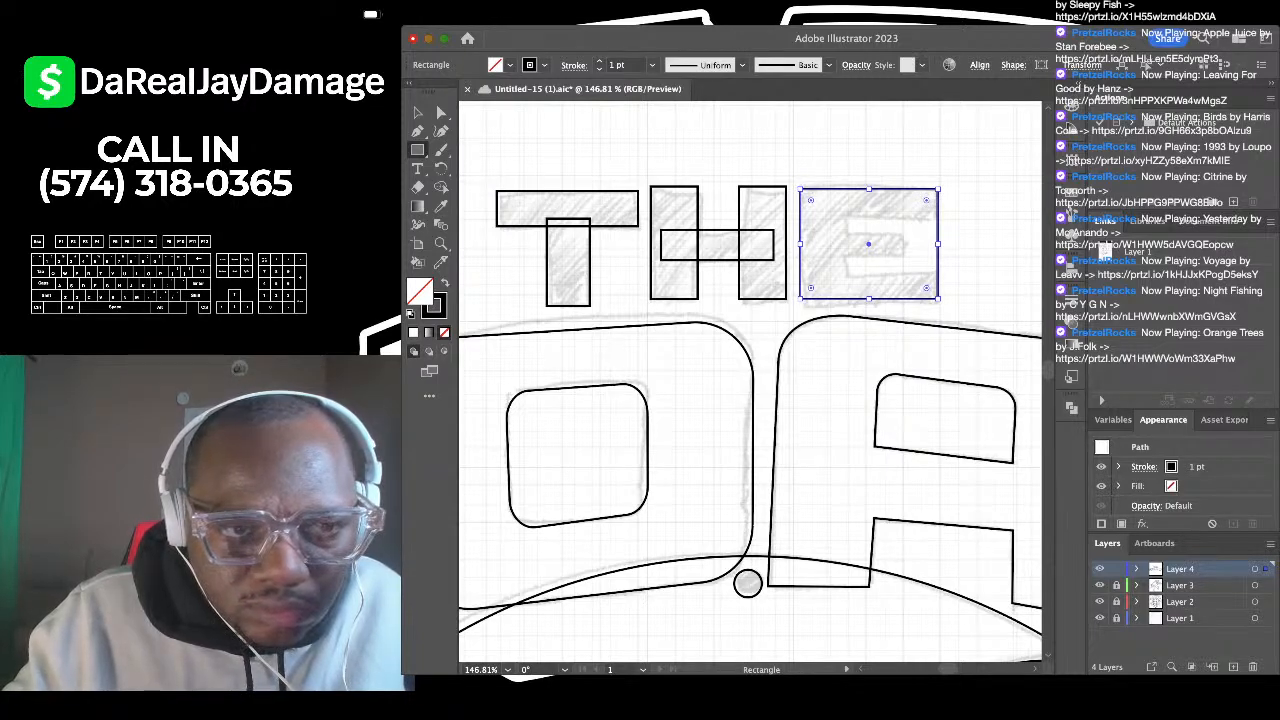
click(418, 113)
click(482, 150)
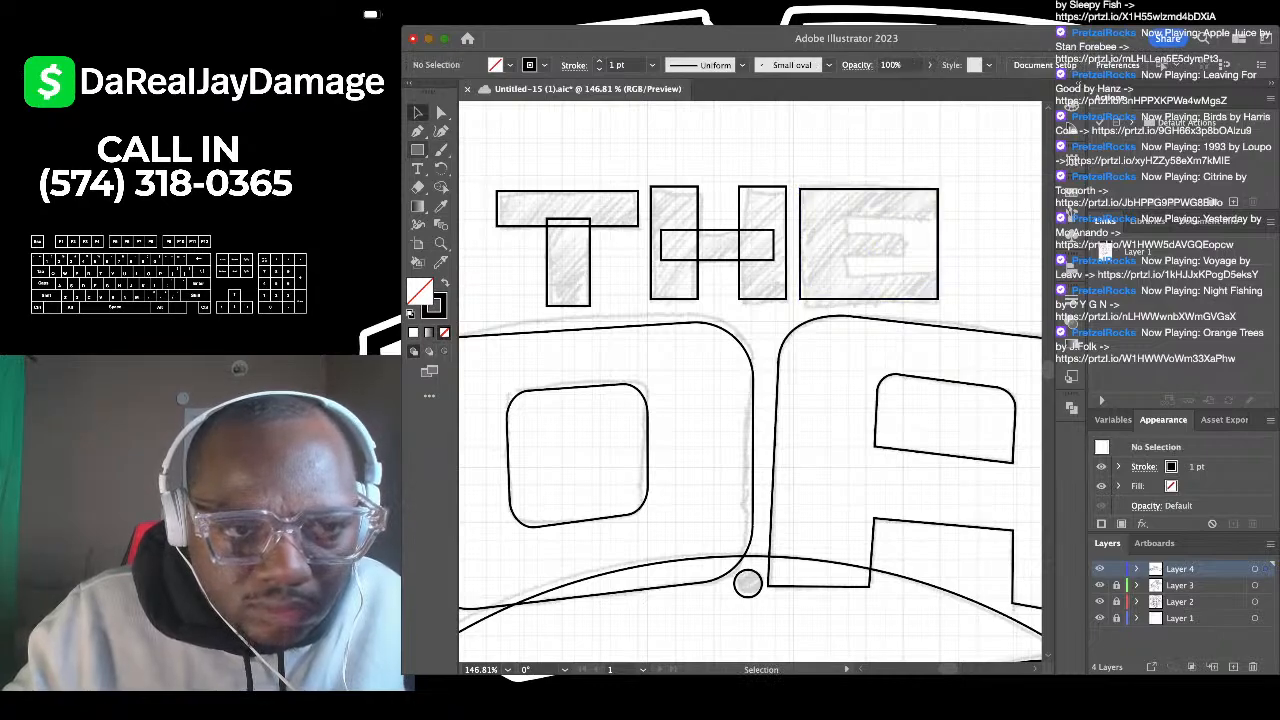
Step: Draw a thin horizontal rectangle over the E's upper gap, extending slightly past the letter's right edge
key(m)
drag(947, 217, 847, 234)
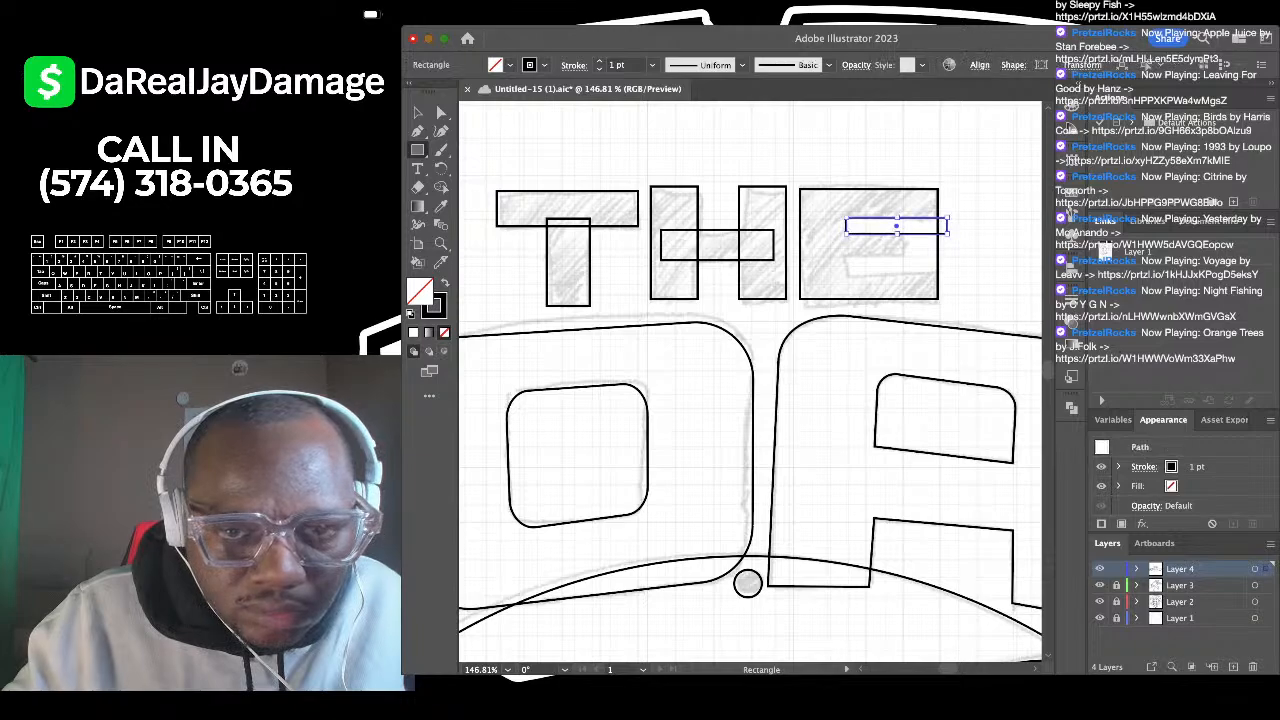
key(v)
key(super+shift+a)
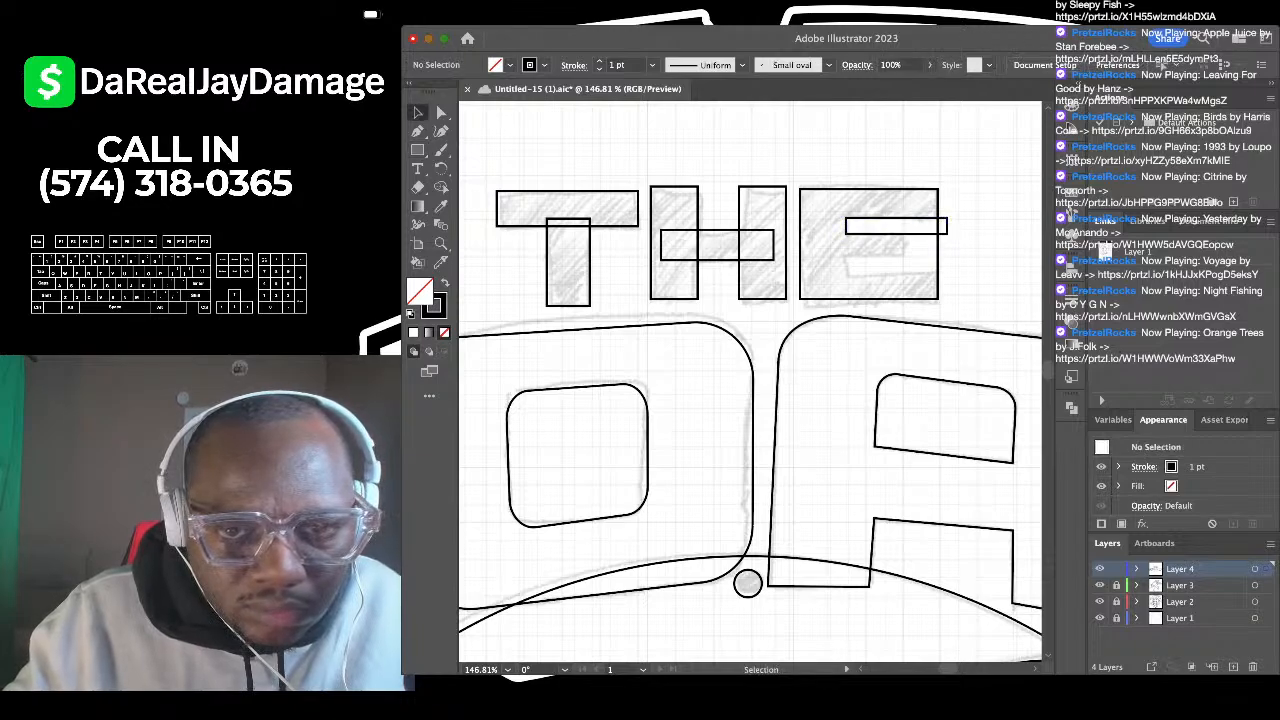
Step: Duplicate the upper gap rectangle in place and nudge the copy straight down onto the E's lower gap
click(896, 234)
key(super+c)
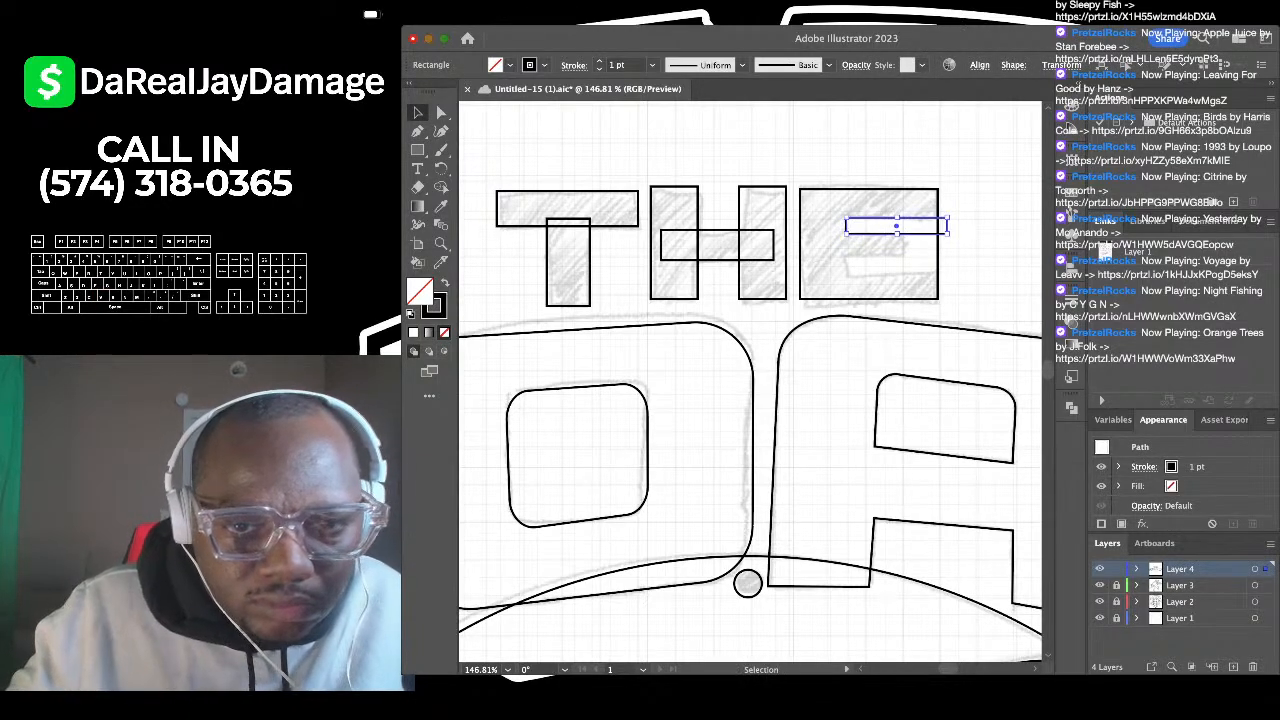
key(super+f)
key(Down)
key(Down)
key(Down)
key(Down)
key(Down)
key(Down)
key(Down)
key(Down)
key(Down)
key(Down)
key(Down)
key(Down)
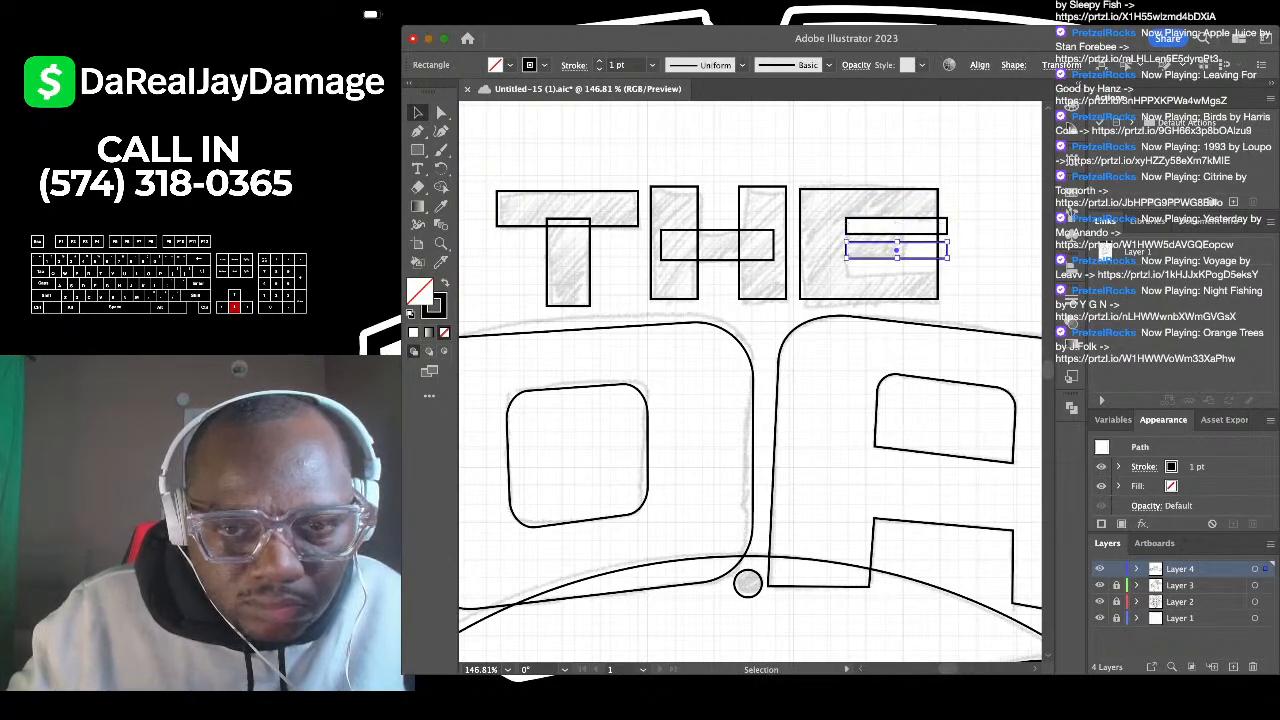
key(Down)
key(Down)
key(Down)
key(Down)
key(Down)
key(Down)
key(super+shift+a)
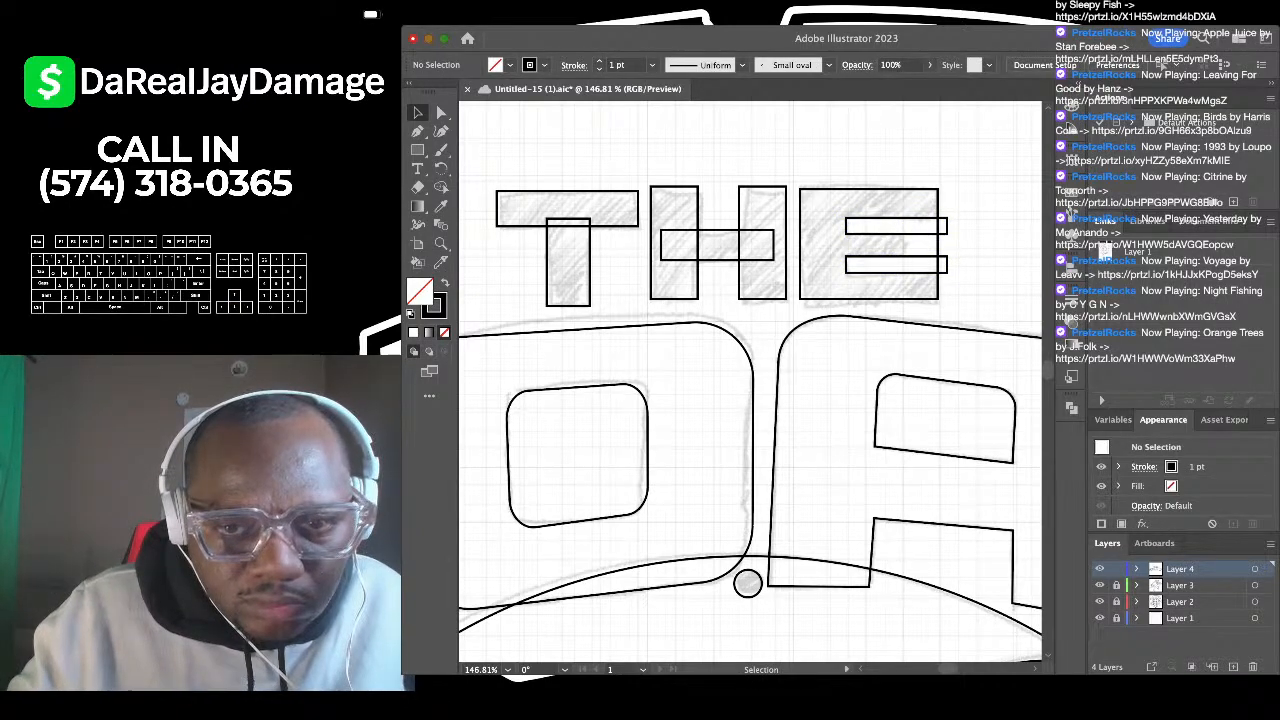
Step: Draw a narrow vertical rectangle through the E's arms near their right ends, extending past its top and bottom edges
key(m)
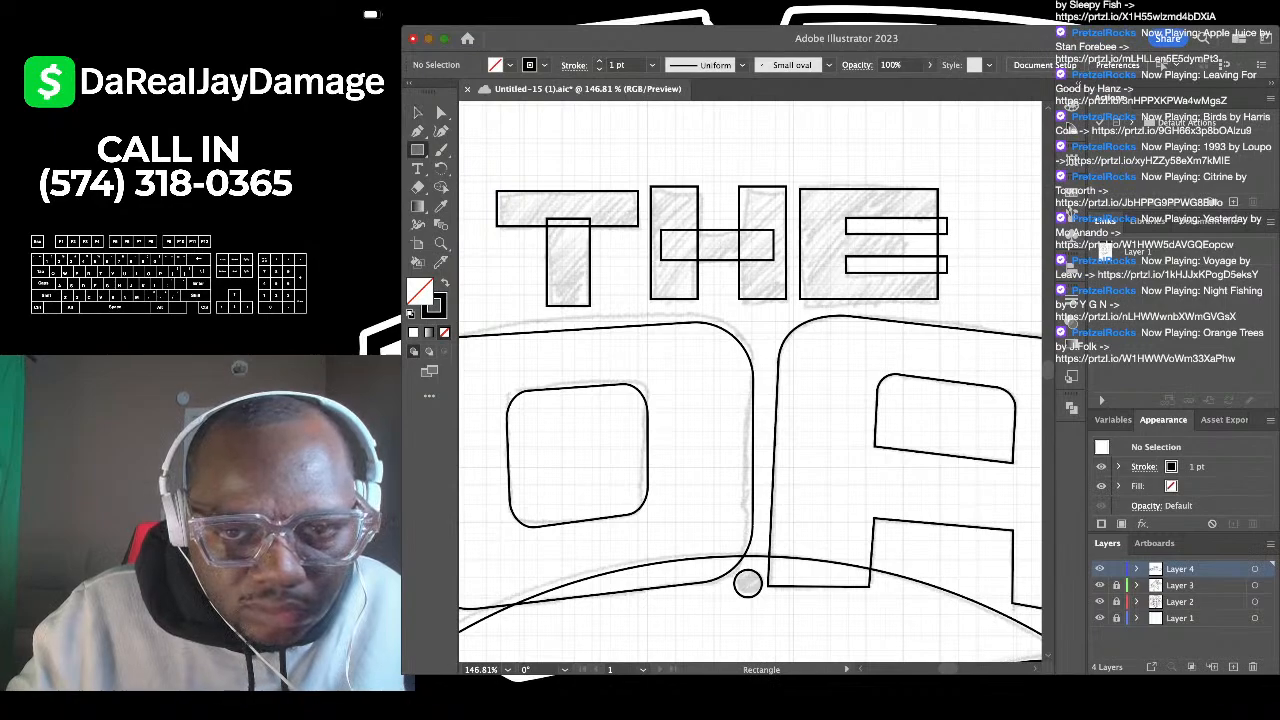
drag(902, 206, 920, 308)
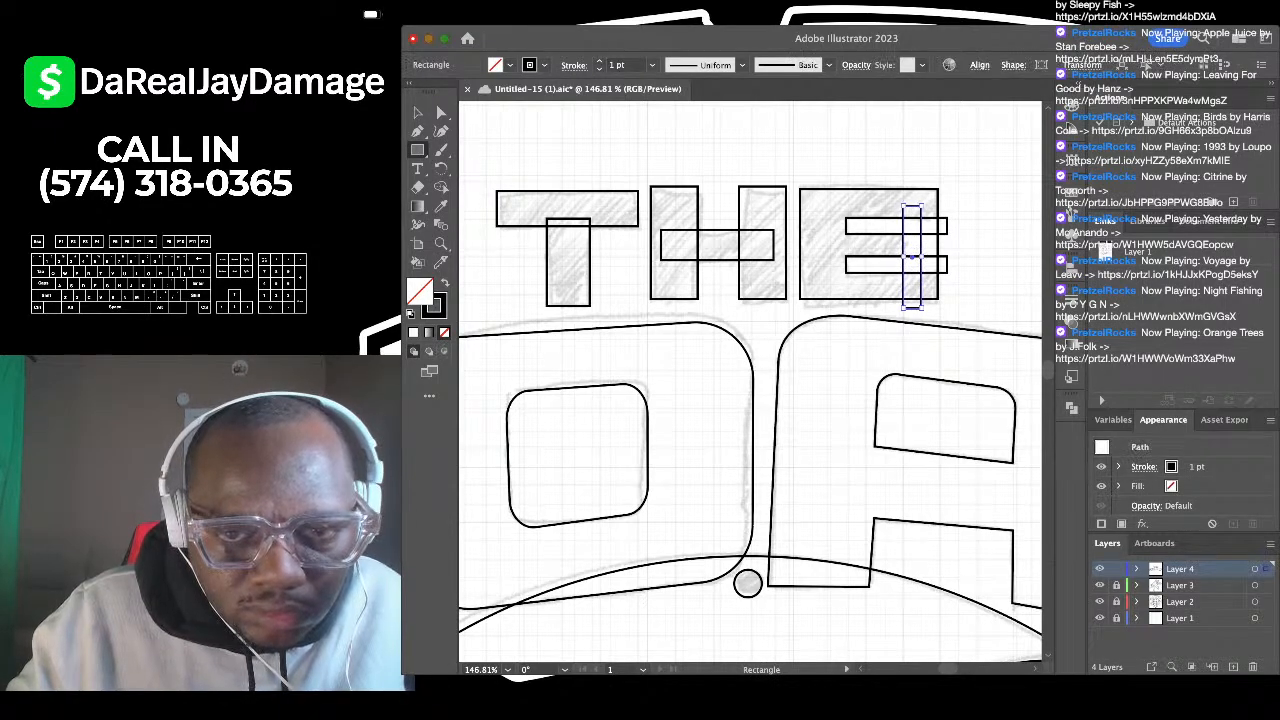
scroll(911, 202, up, 3)
drag(911, 210, 911, 148)
key(v)
click(606, 121)
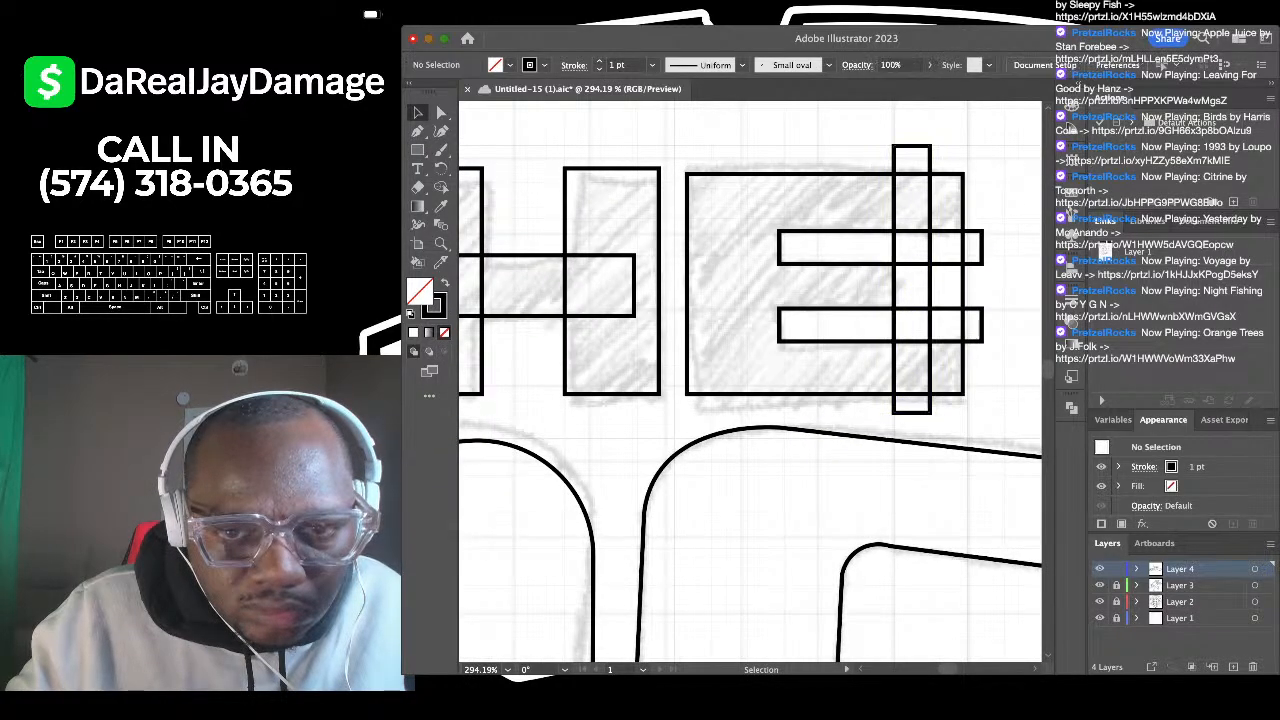
scroll(606, 121, down, 5)
scroll(606, 121, left, 2)
scroll(750, 380, down, 10)
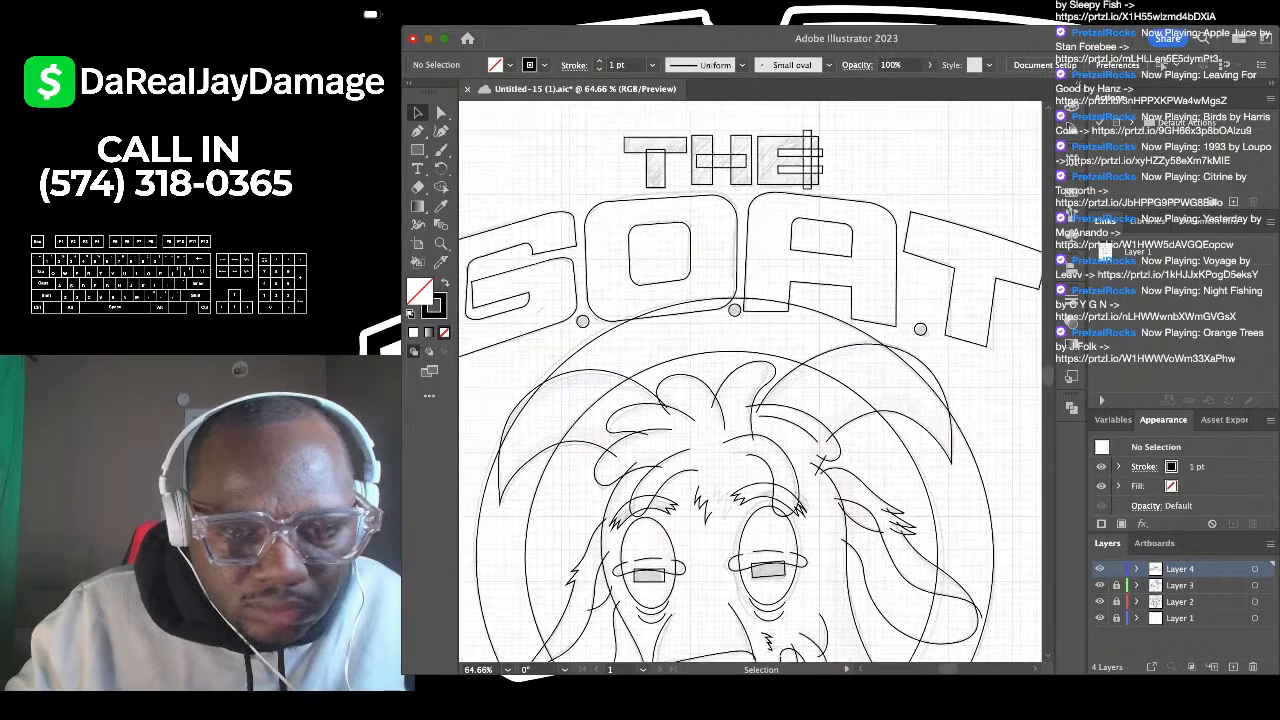
scroll(690, 374, down, 4)
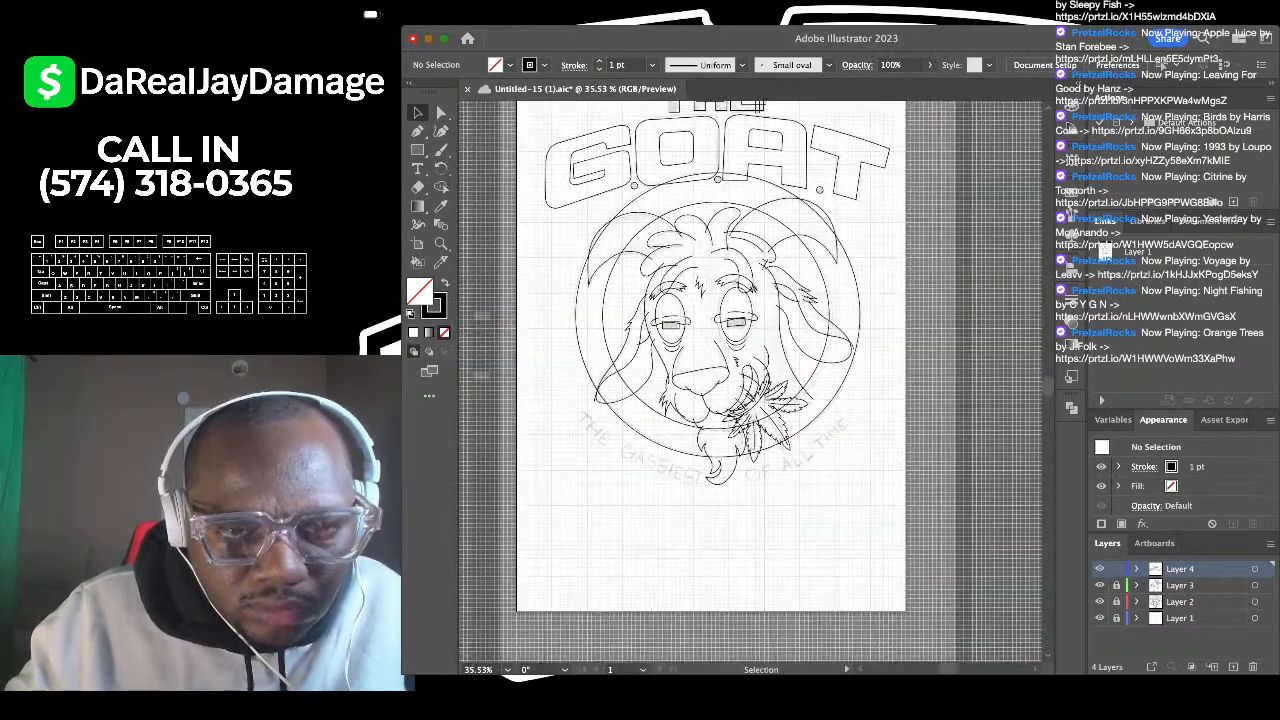
Step: Draw an unstroked, unfilled three-point Curvature path under the sketched slogan, running from its first letter through the beard tip to its last letter
scroll(690, 374, up, 3)
scroll(690, 374, down, 2)
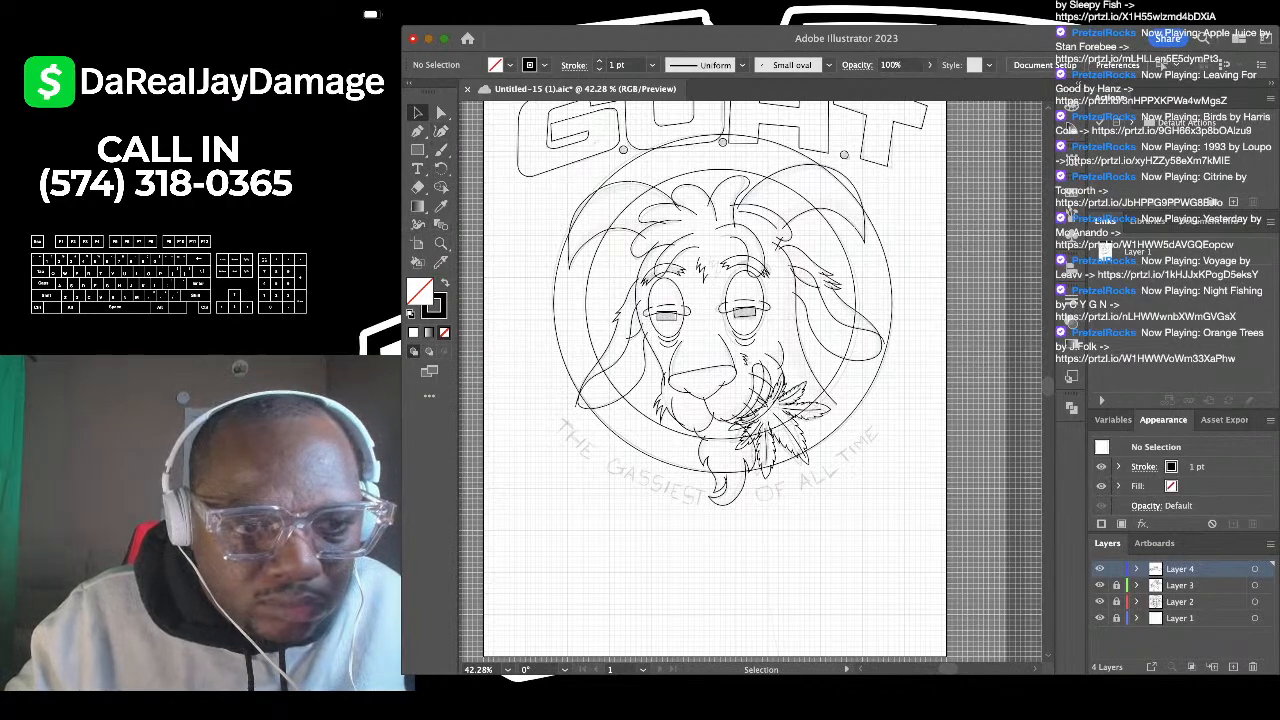
click(440, 312)
click(444, 332)
click(441, 131)
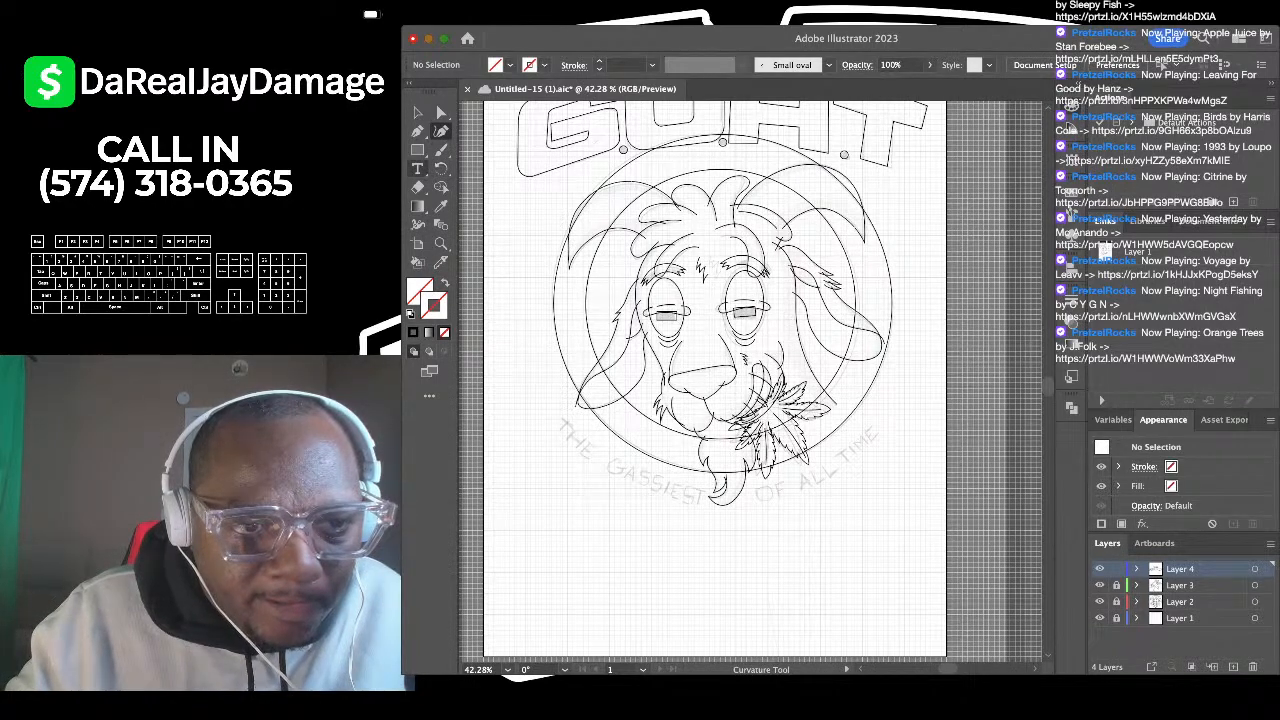
scroll(640, 400, up, 1)
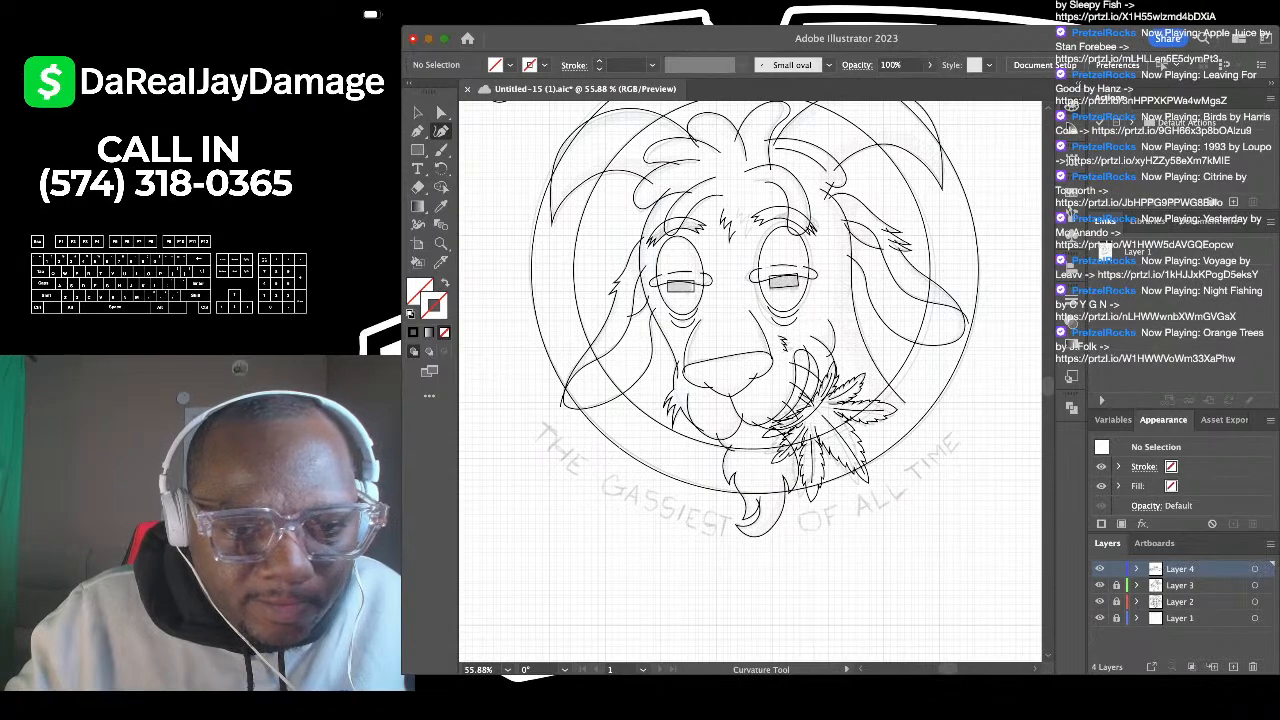
click(537, 436)
click(762, 541)
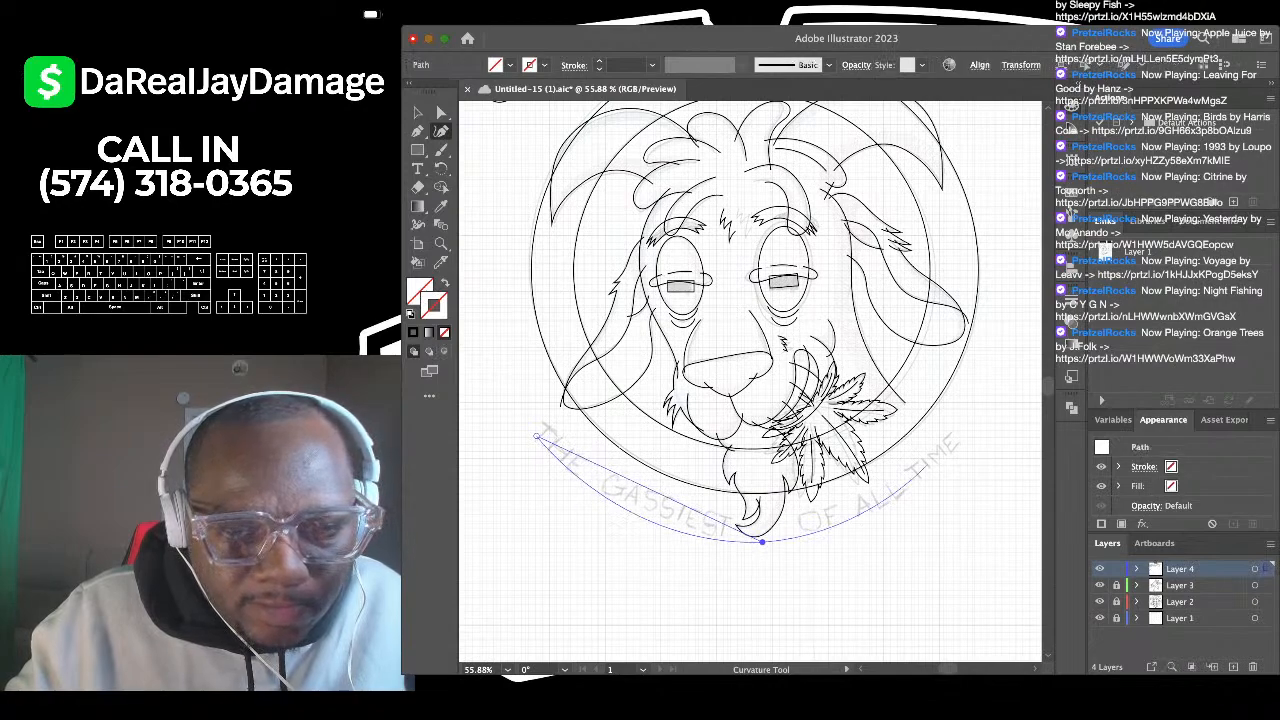
click(959, 440)
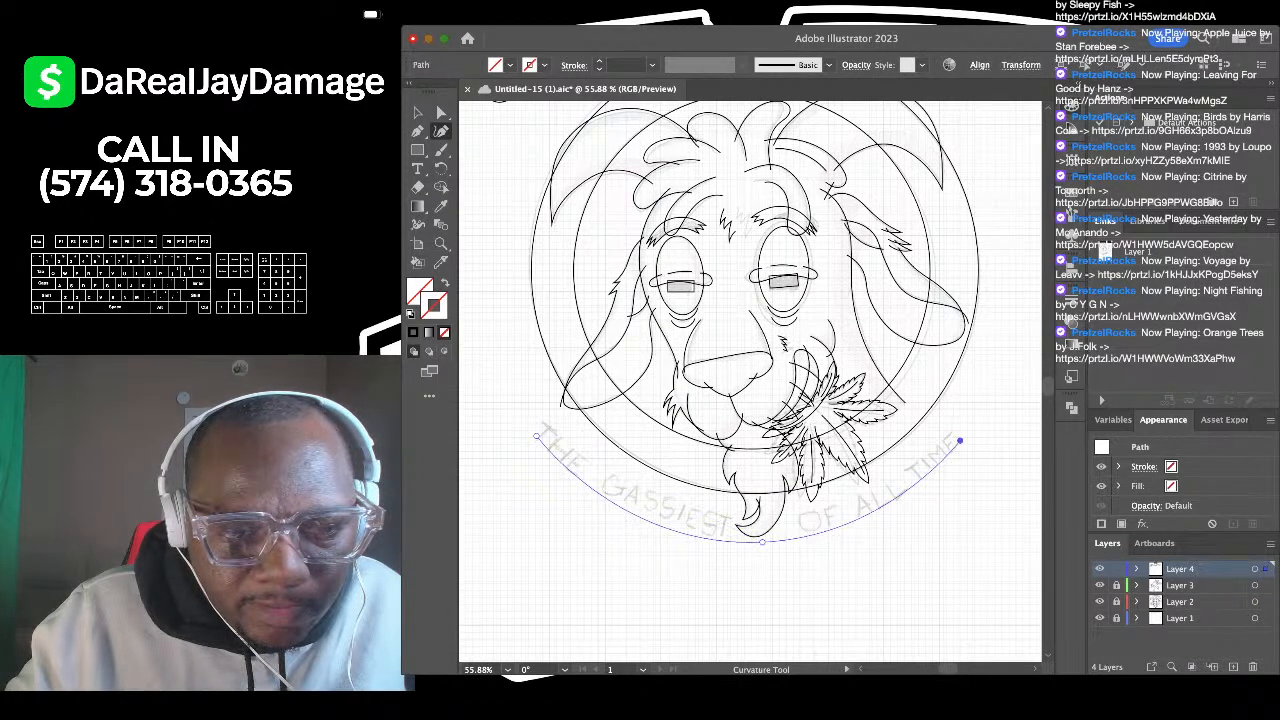
key(v)
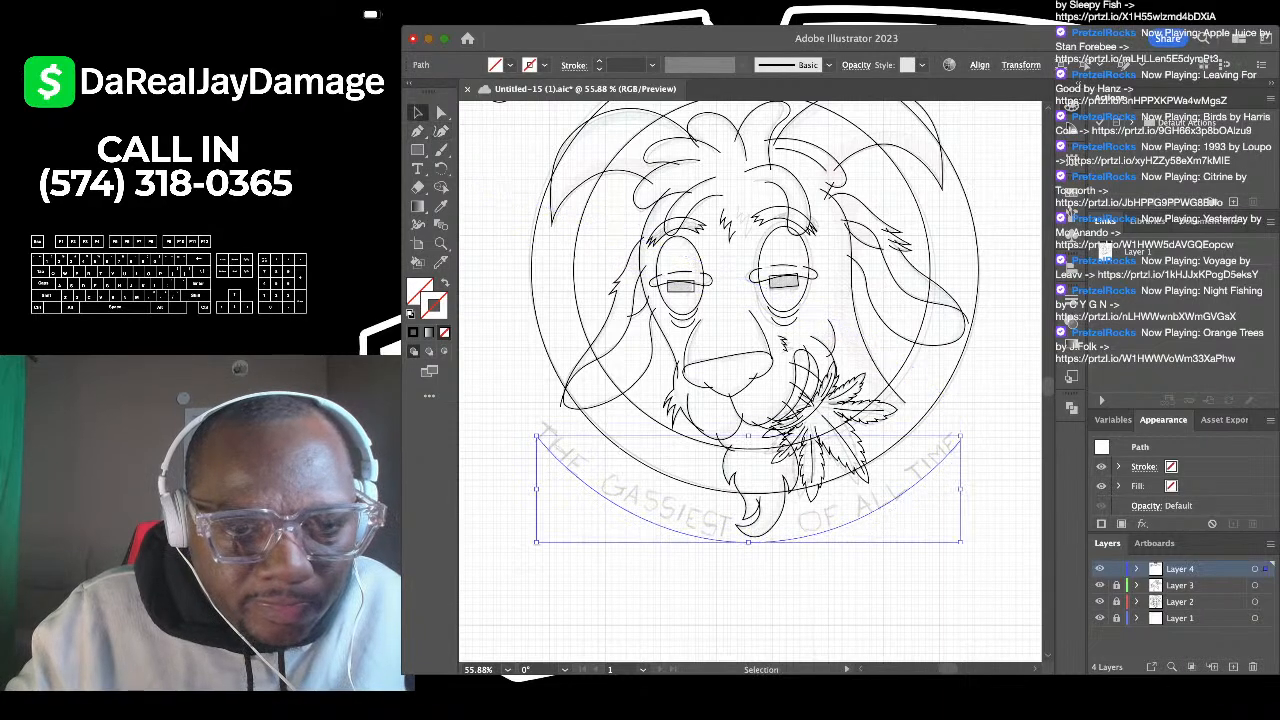
Step: Place type on the curved path reading THE GASSIEST OF ALL TIME
click(418, 168)
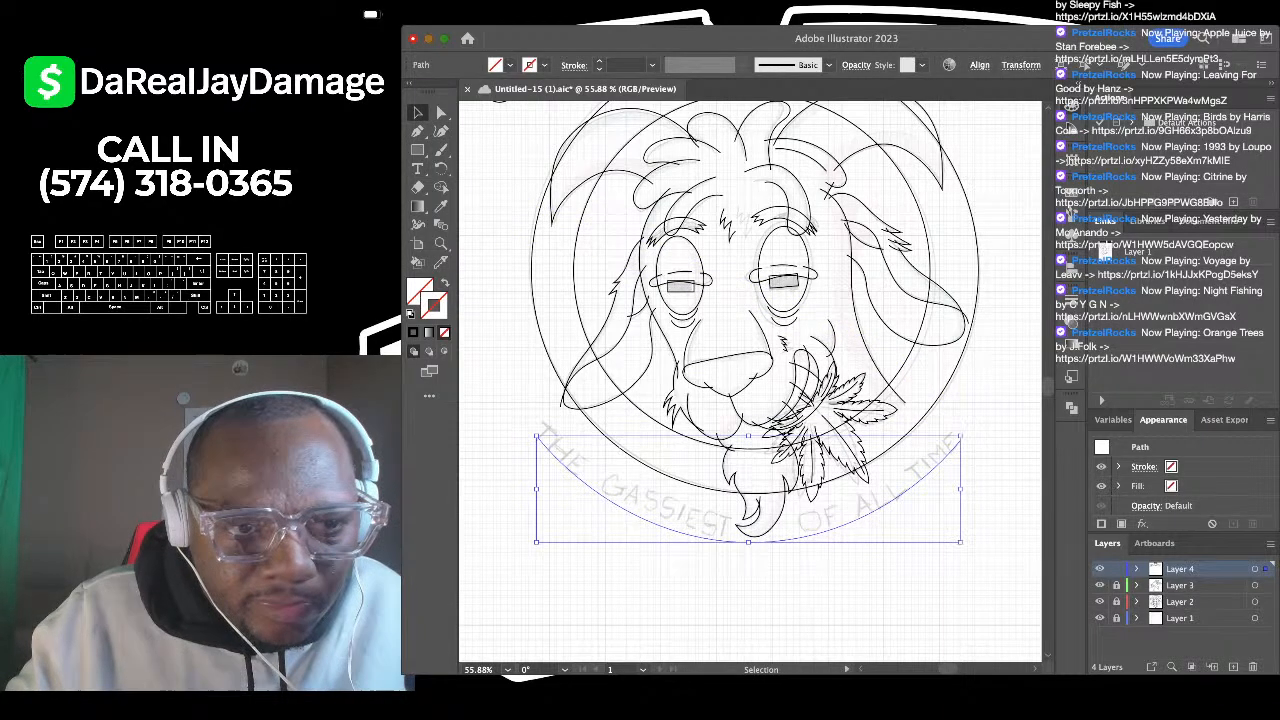
click(482, 202)
click(540, 435)
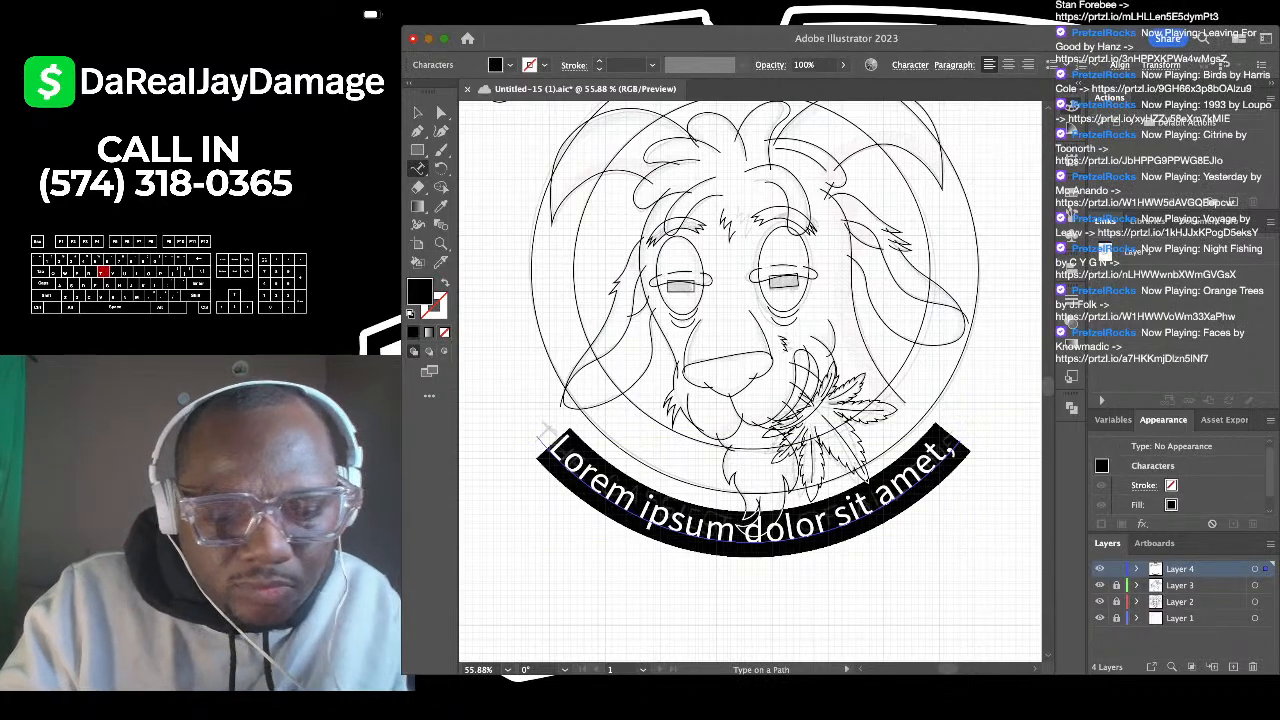
text(THE GASS)
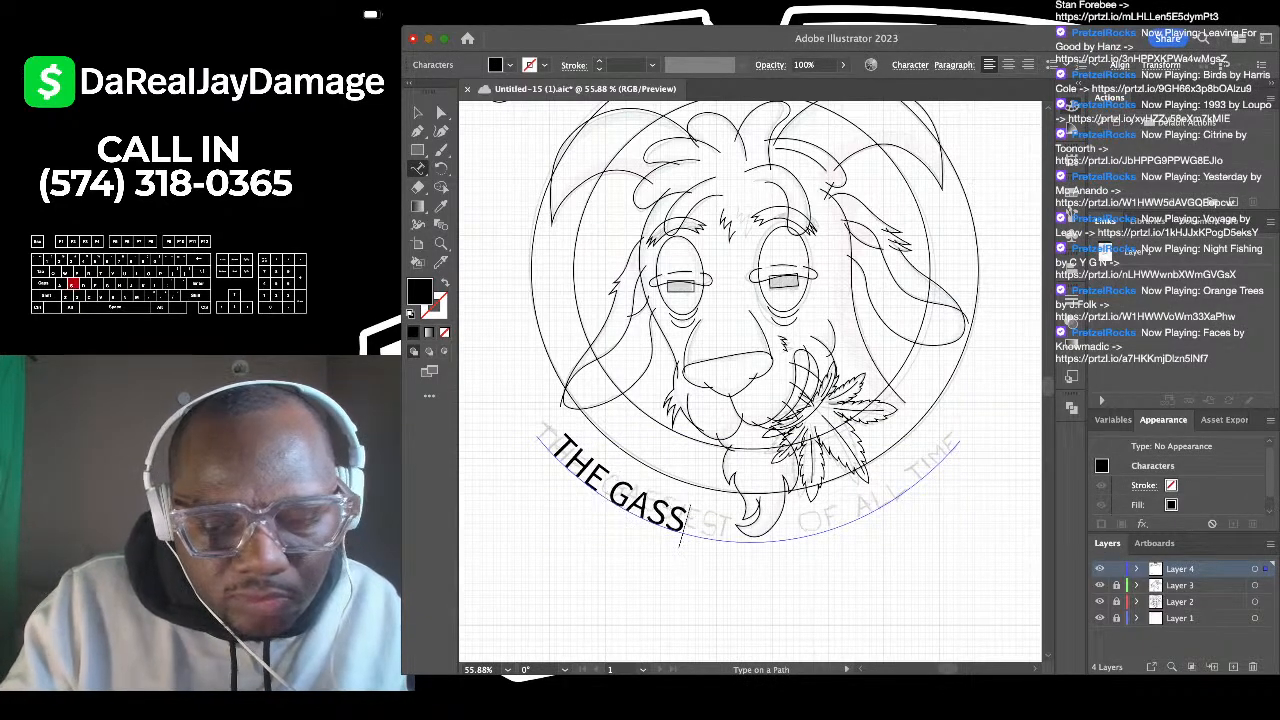
text(IEST)
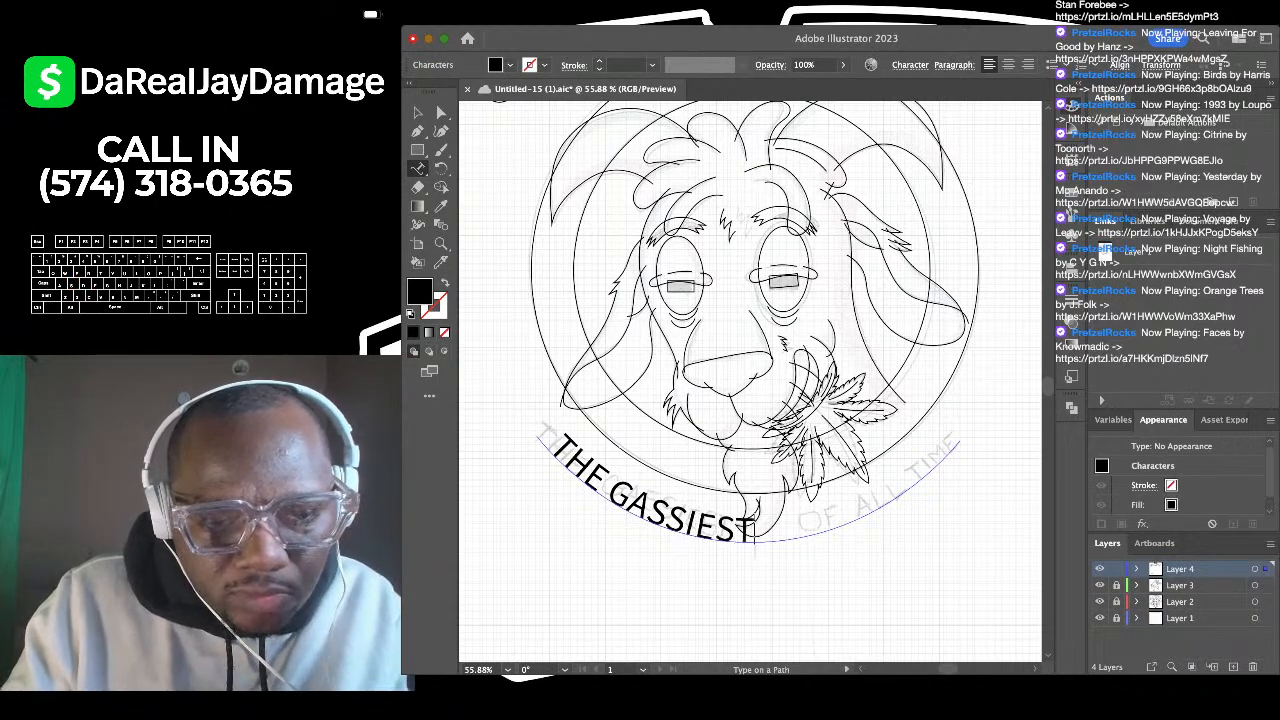
text( OF AL)
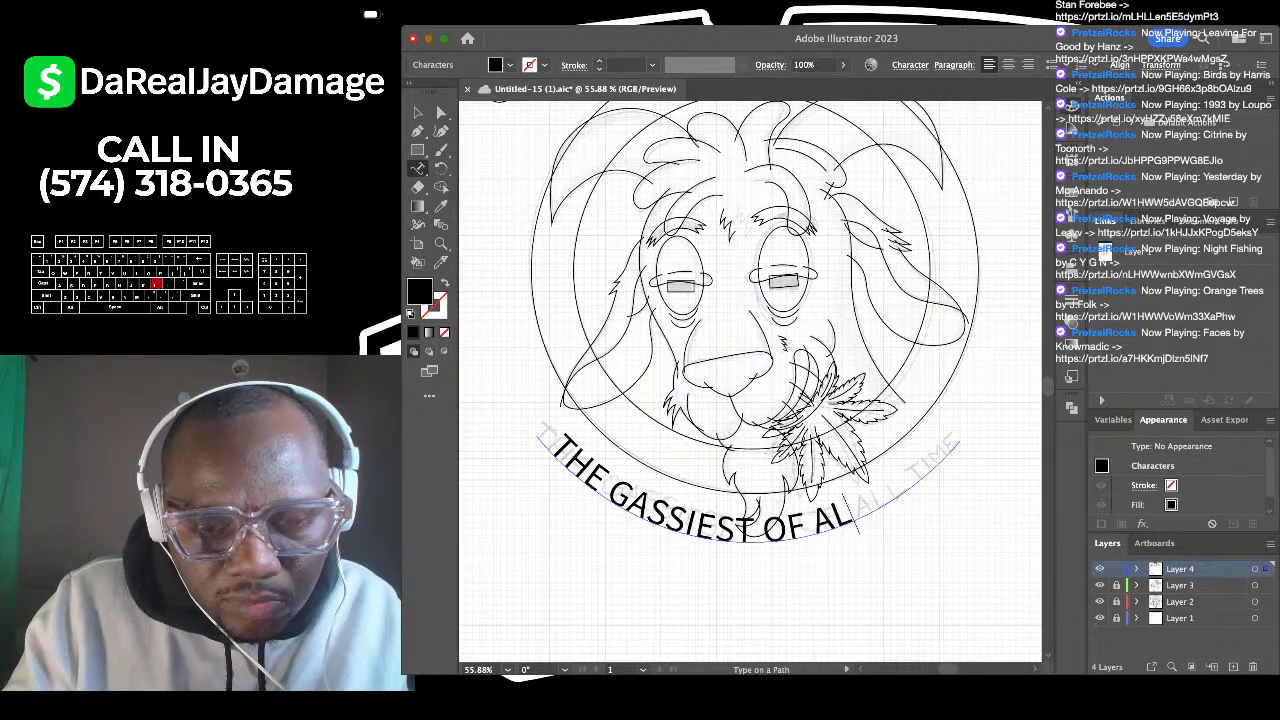
text(L TIME)
Step: Change the whole slogan to a wide, squared sans-serif font and size it to span the full curved path
key(super+a)
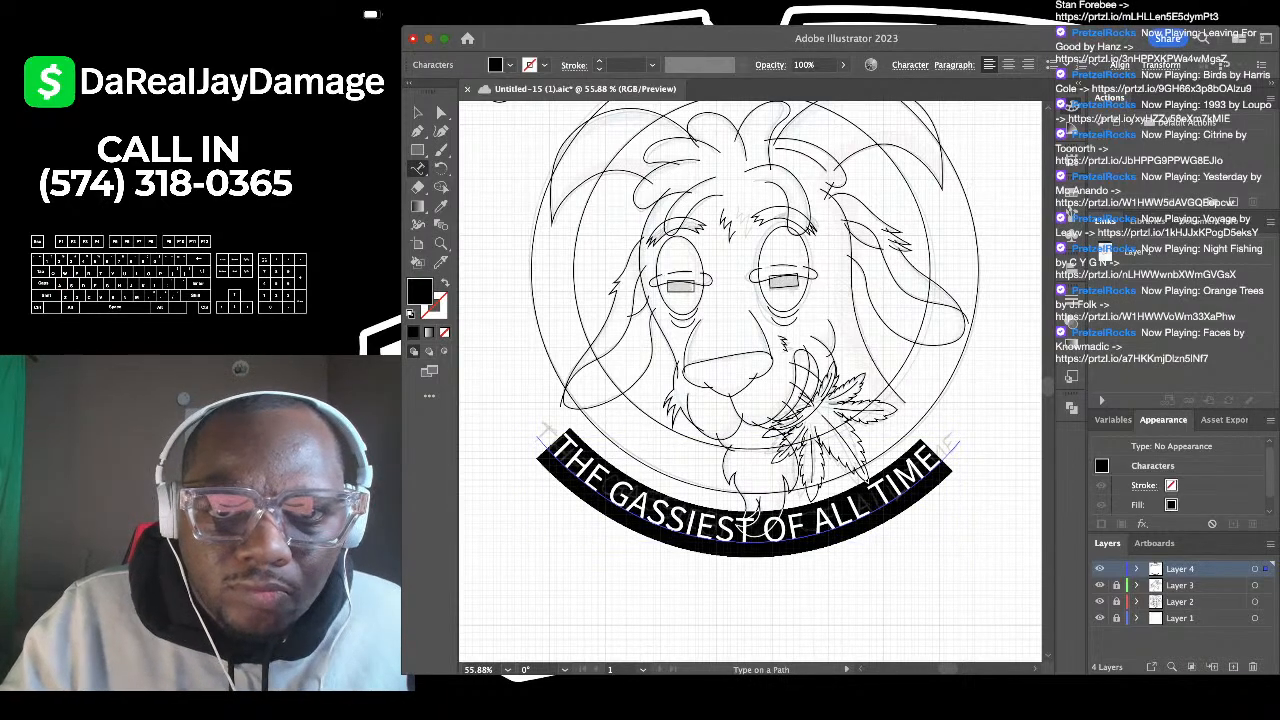
key(super+shift+period)
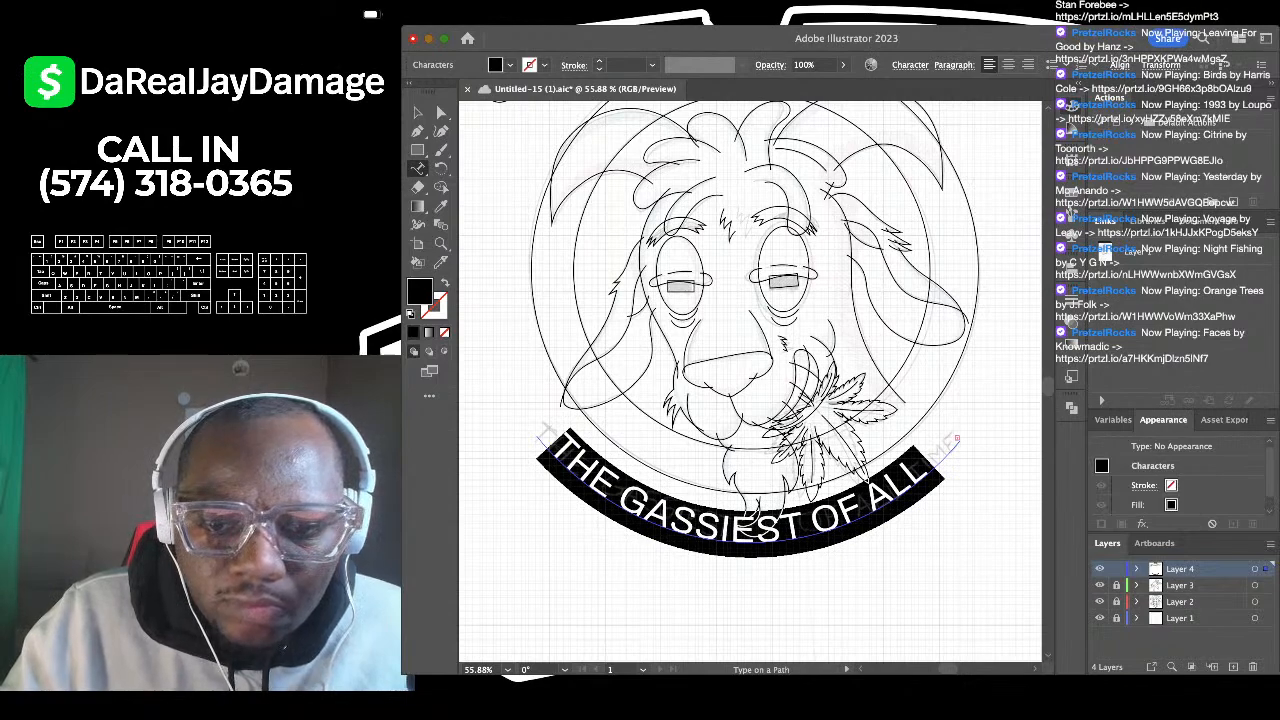
key(super+shift+comma)
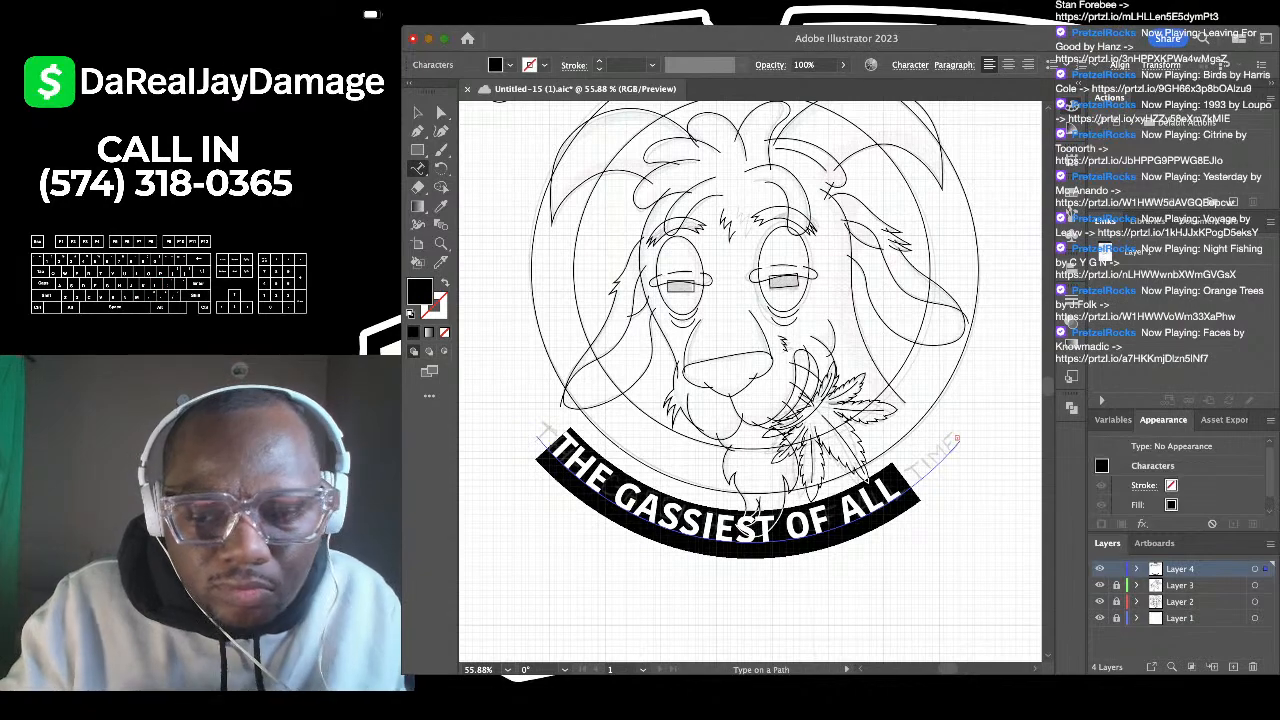
key(super+shift+comma)
key(super+shift+period)
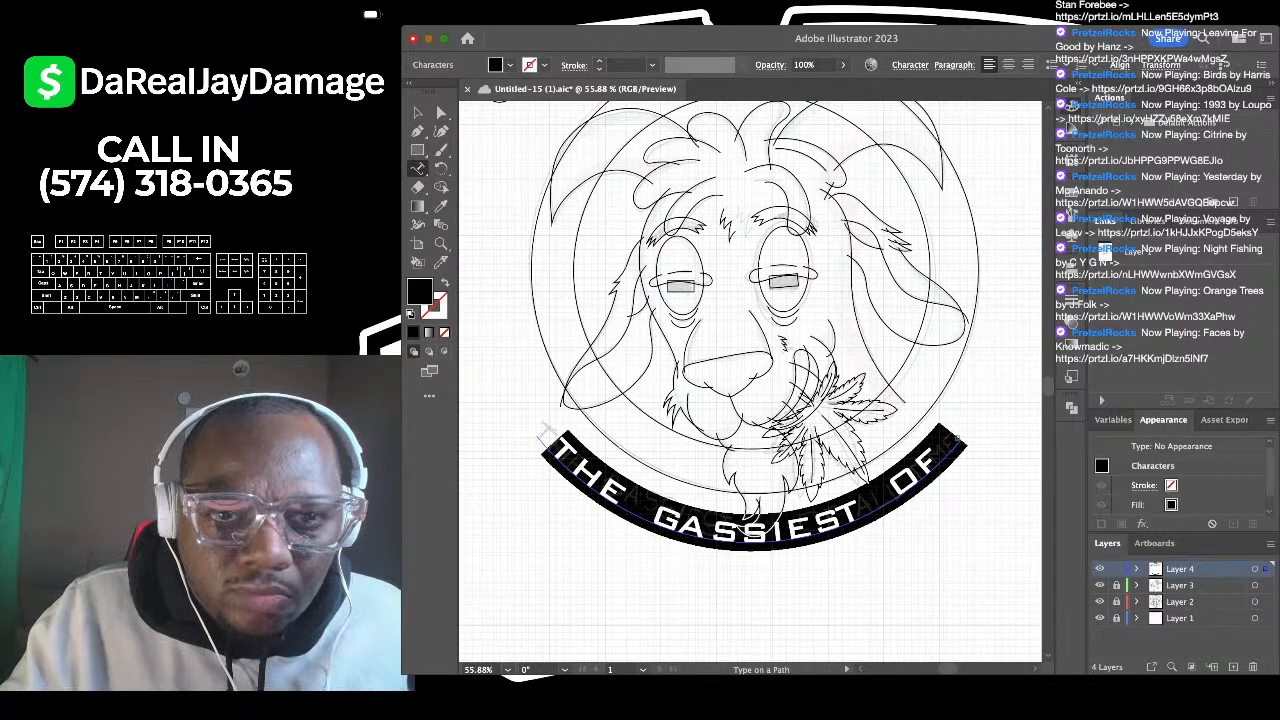
key(super+shift+comma)
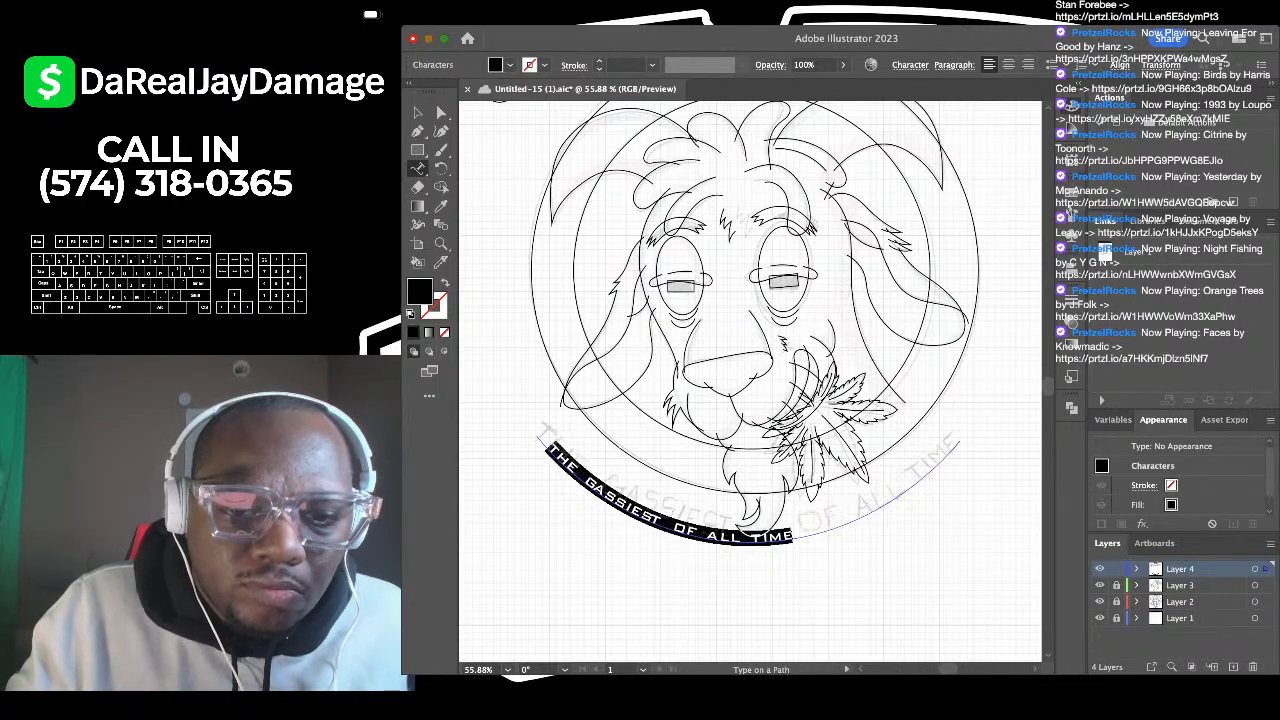
key(super+shift+period)
key(super+shift+period)
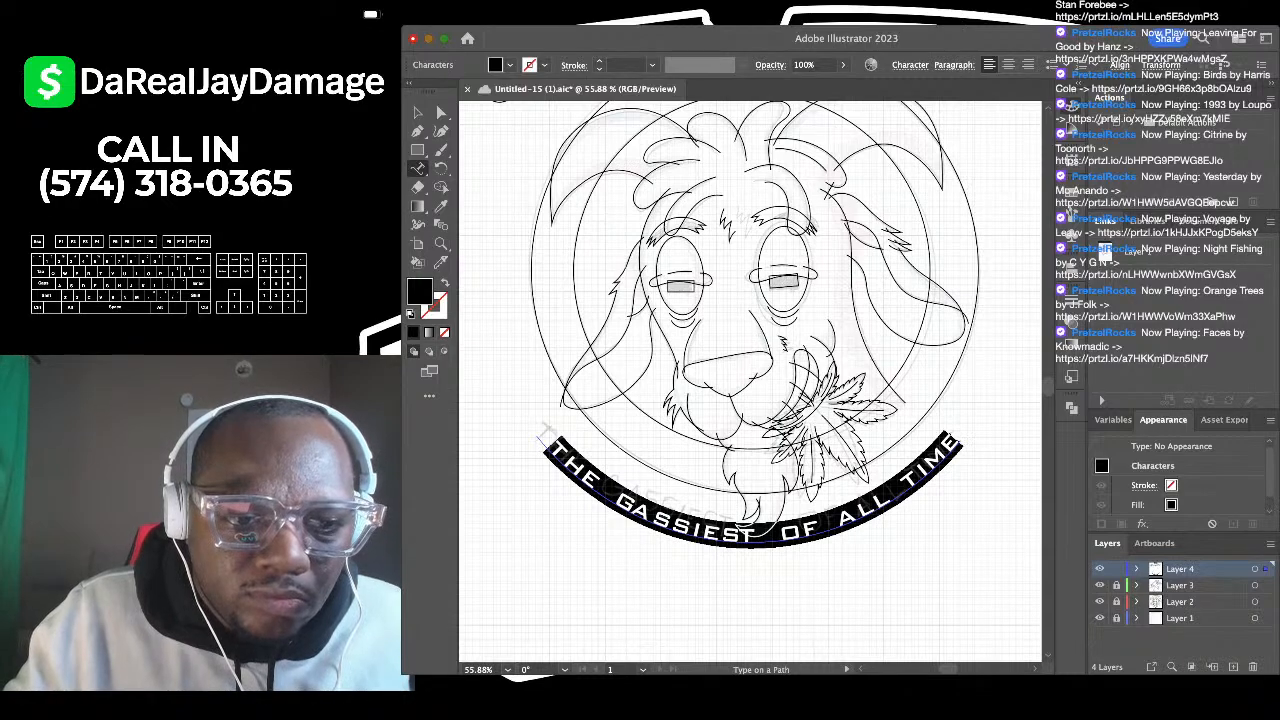
key(Escape)
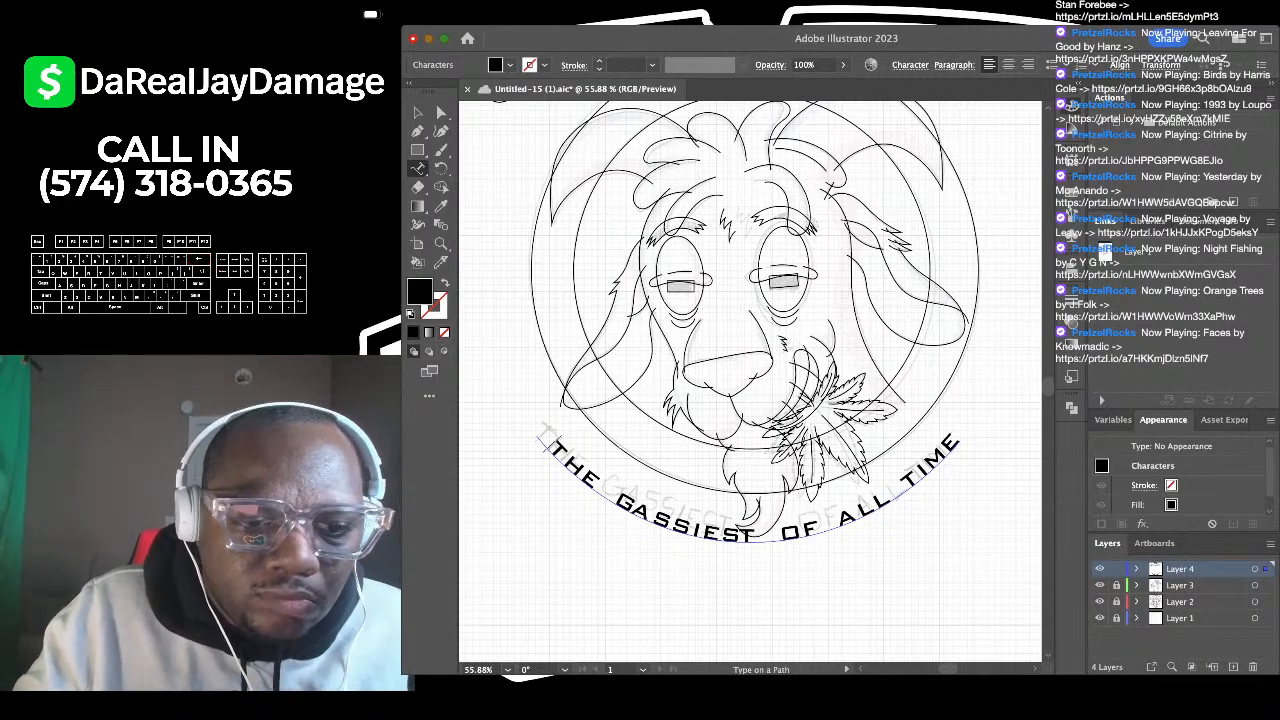
Step: Nudge the curved slogan slightly upward toward the circle and deselect it
key(v)
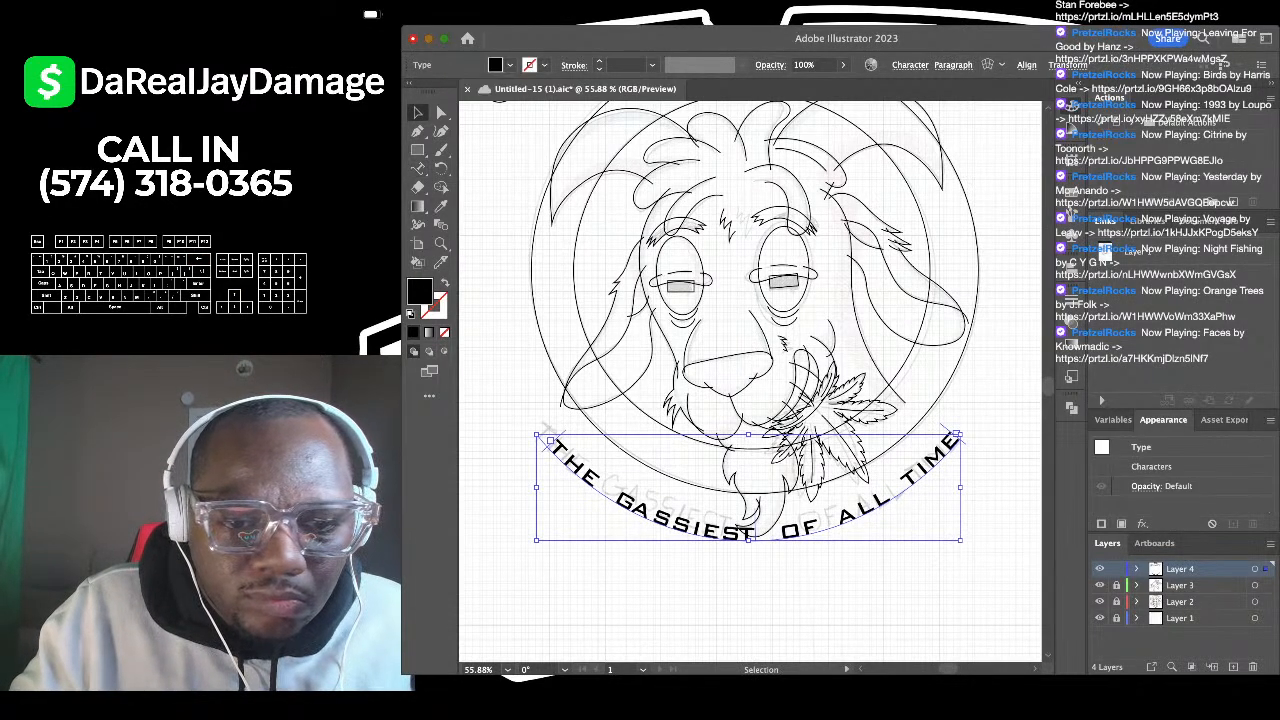
key(Up)
key(Up)
key(Up)
key(Up)
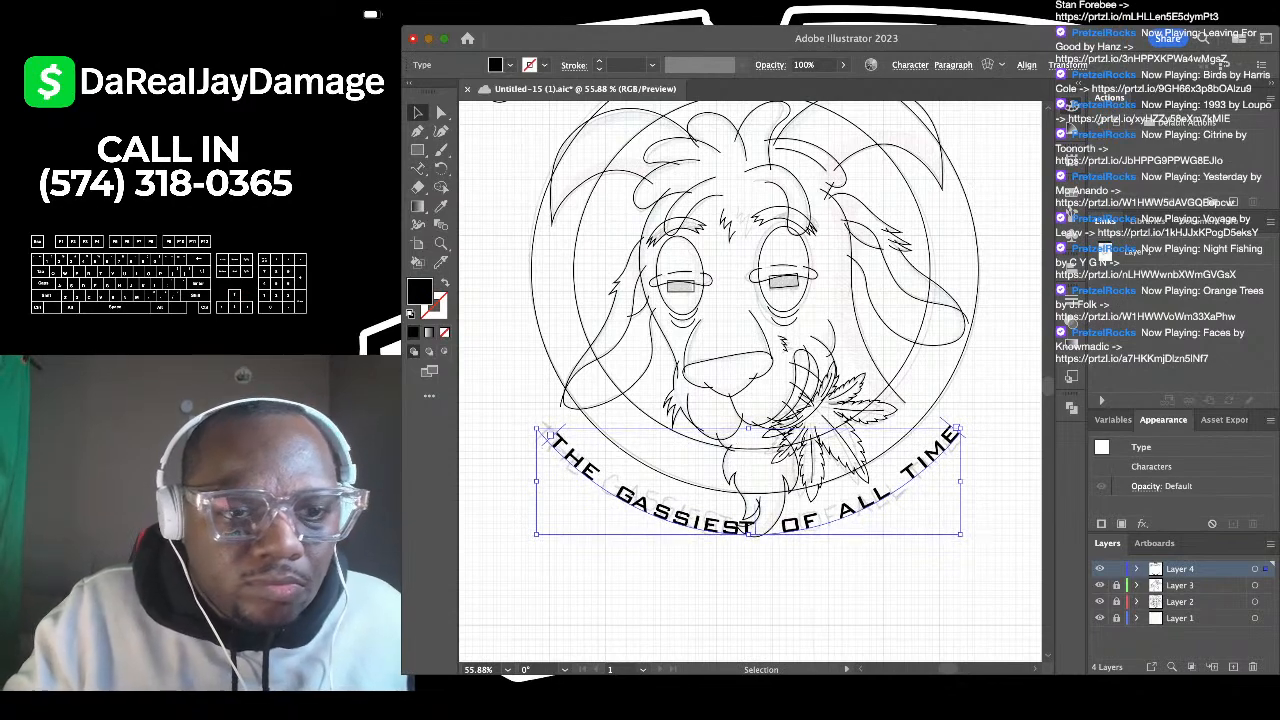
click(750, 596)
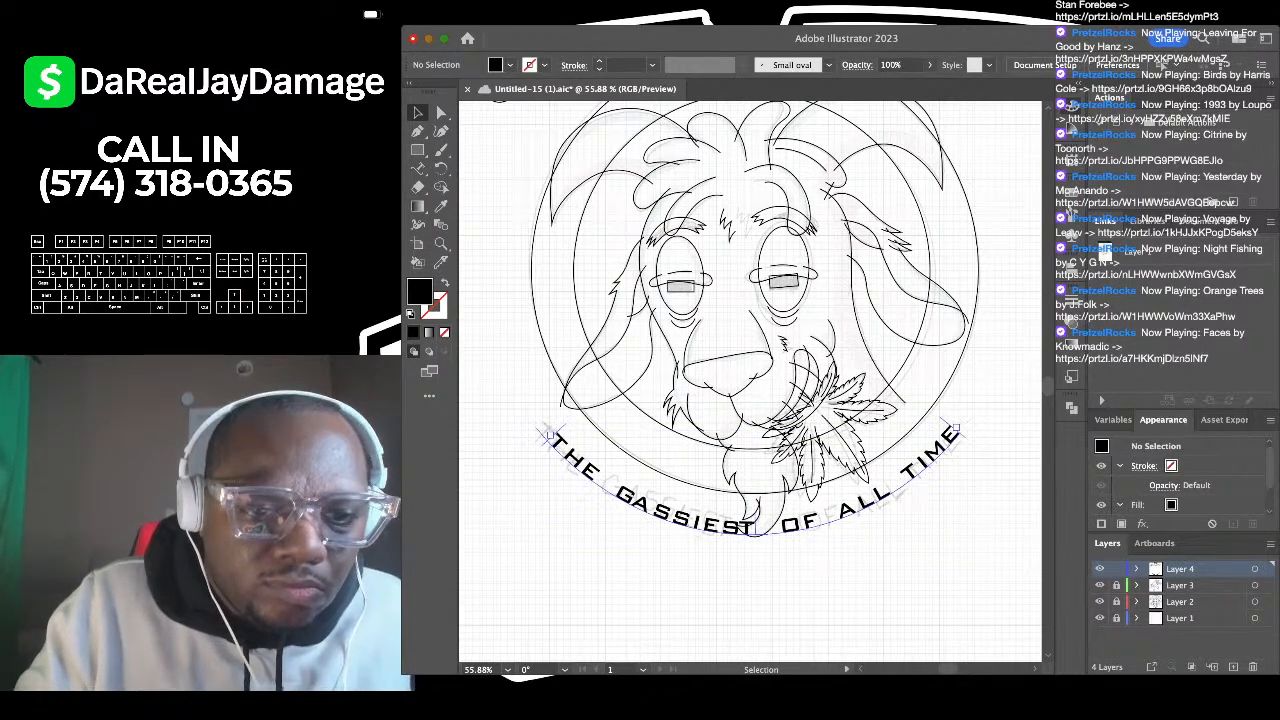
Step: Move the slogan from Layer 4 to the same position on a new layer directly above Layer 1, locking Layer 4
click(800, 522)
key(Delete)
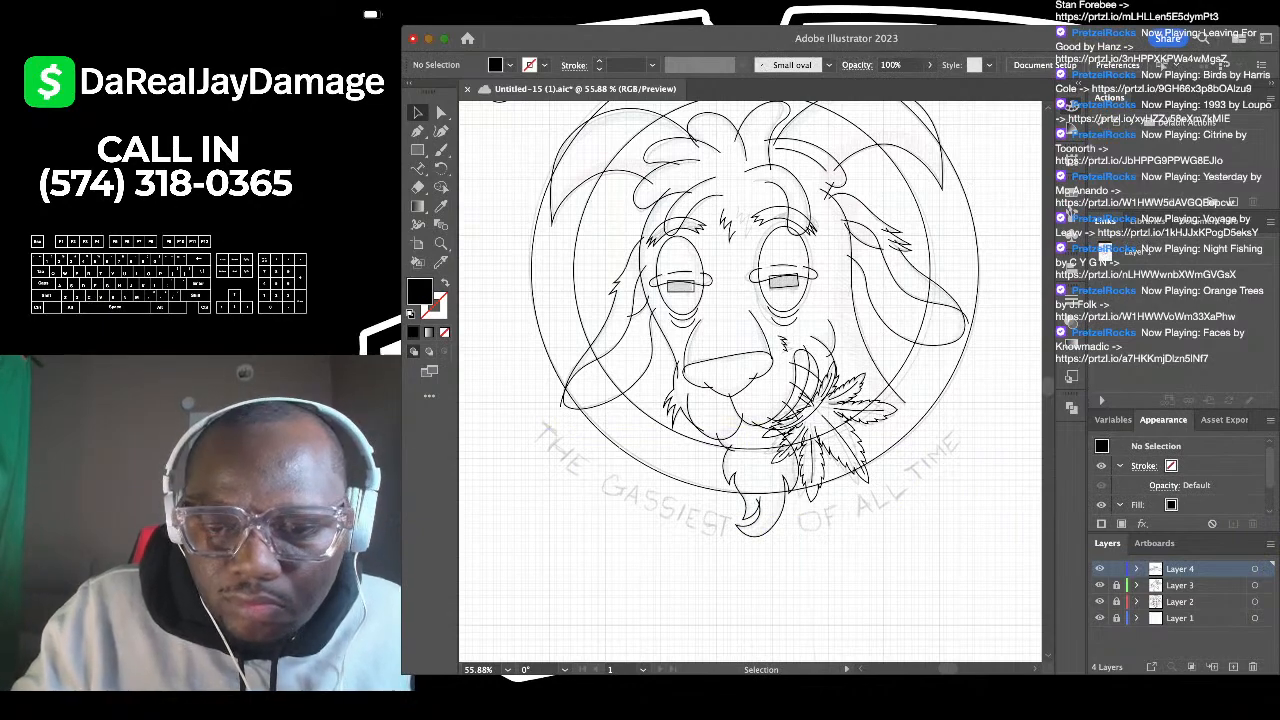
key(super+s)
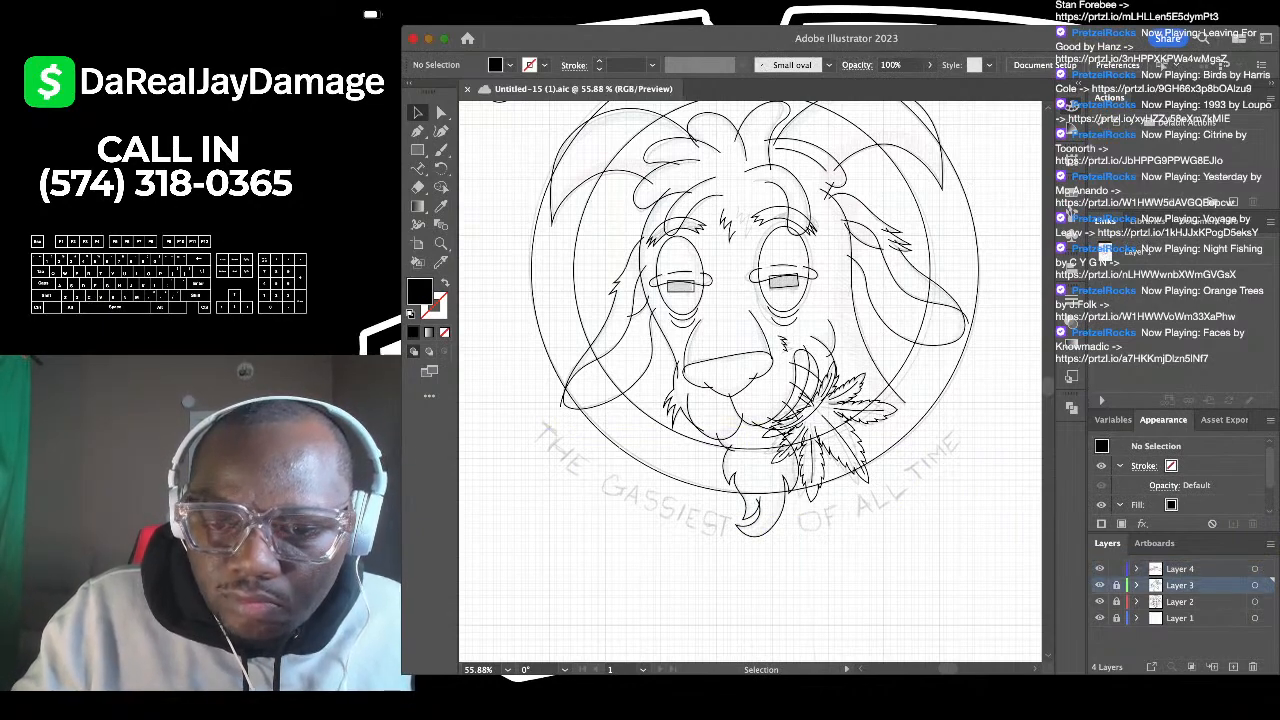
click(1116, 569)
click(1180, 618)
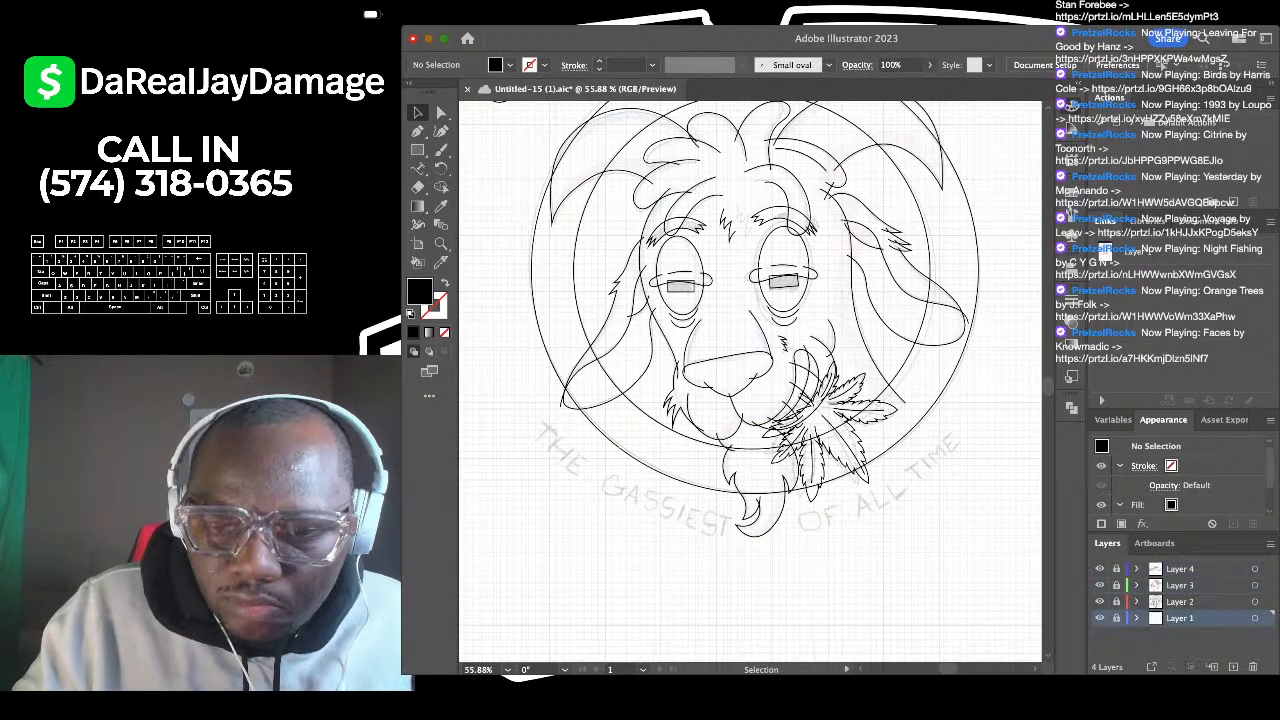
click(1233, 667)
key(super+shift+v)
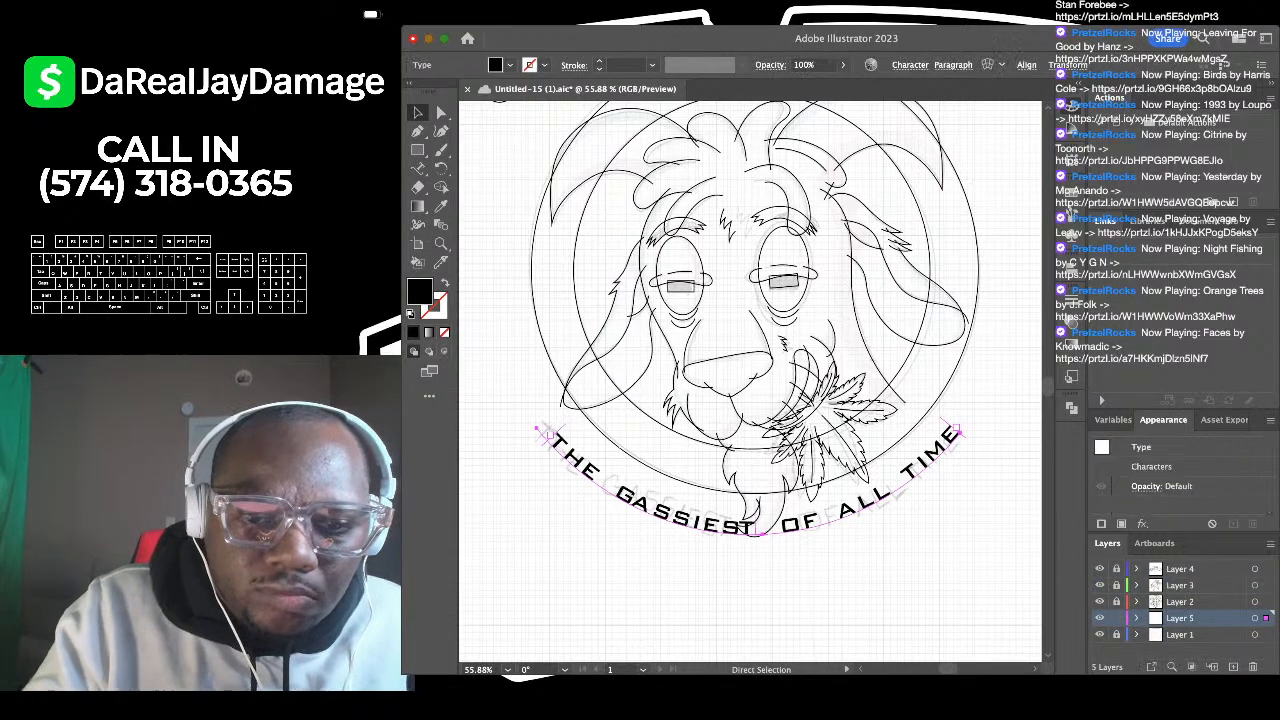
click(790, 590)
Step: Nudge the slogan right and up so it follows the outer circle's lower edge more closely, and save the file
click(743, 525)
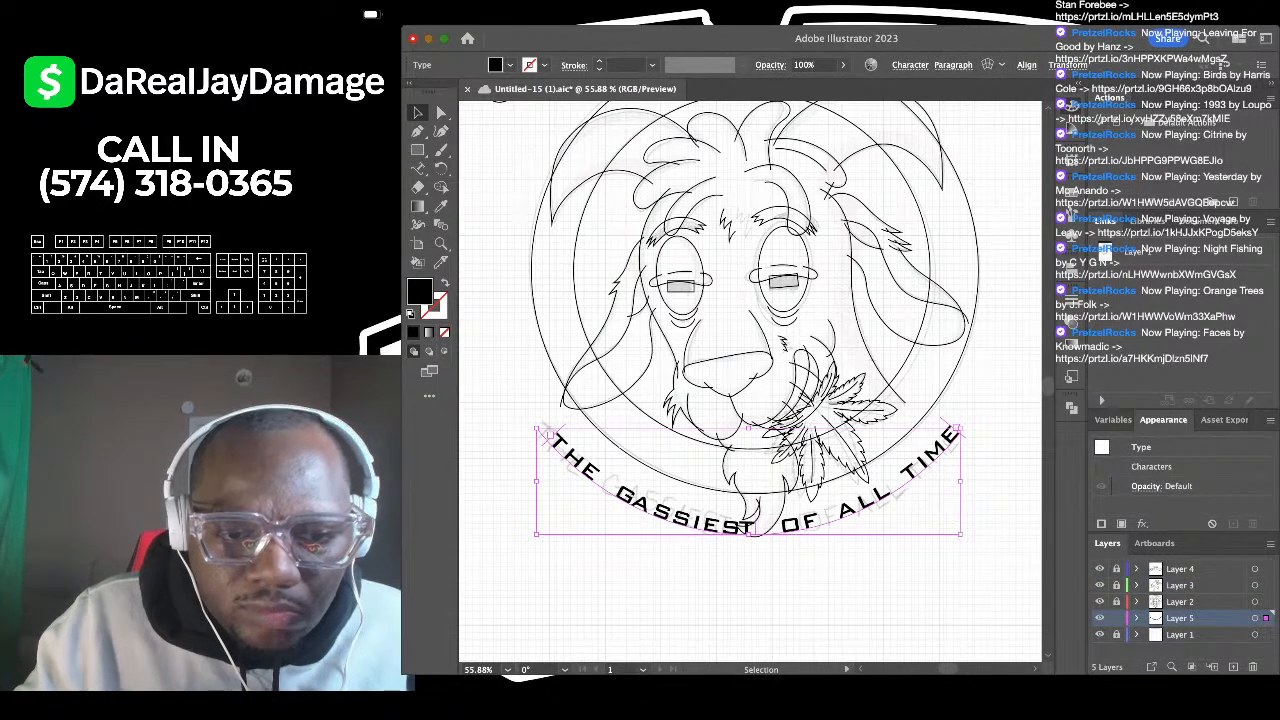
key(Right)
key(Right)
key(Right)
key(Right)
key(Right)
key(Right)
key(Up)
key(Up)
key(Up)
key(Up)
key(Up)
key(Up)
key(Up)
key(Up)
key(Up)
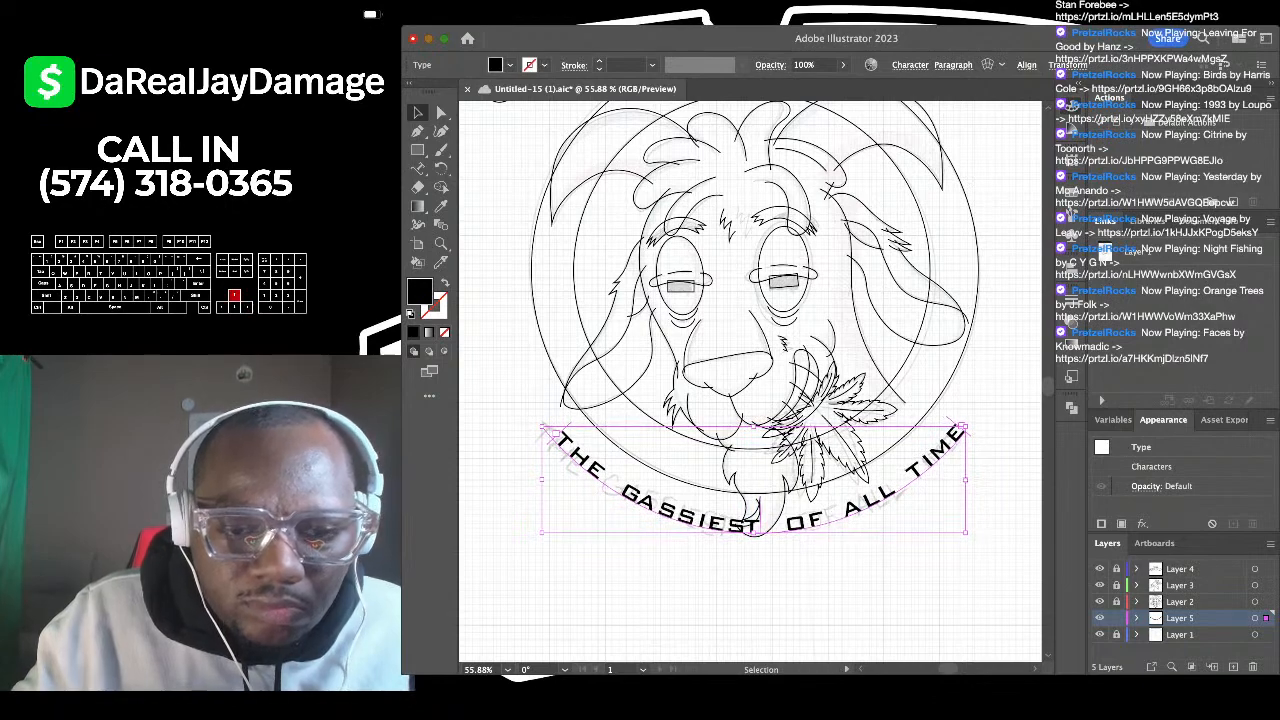
key(Right)
key(Right)
key(Right)
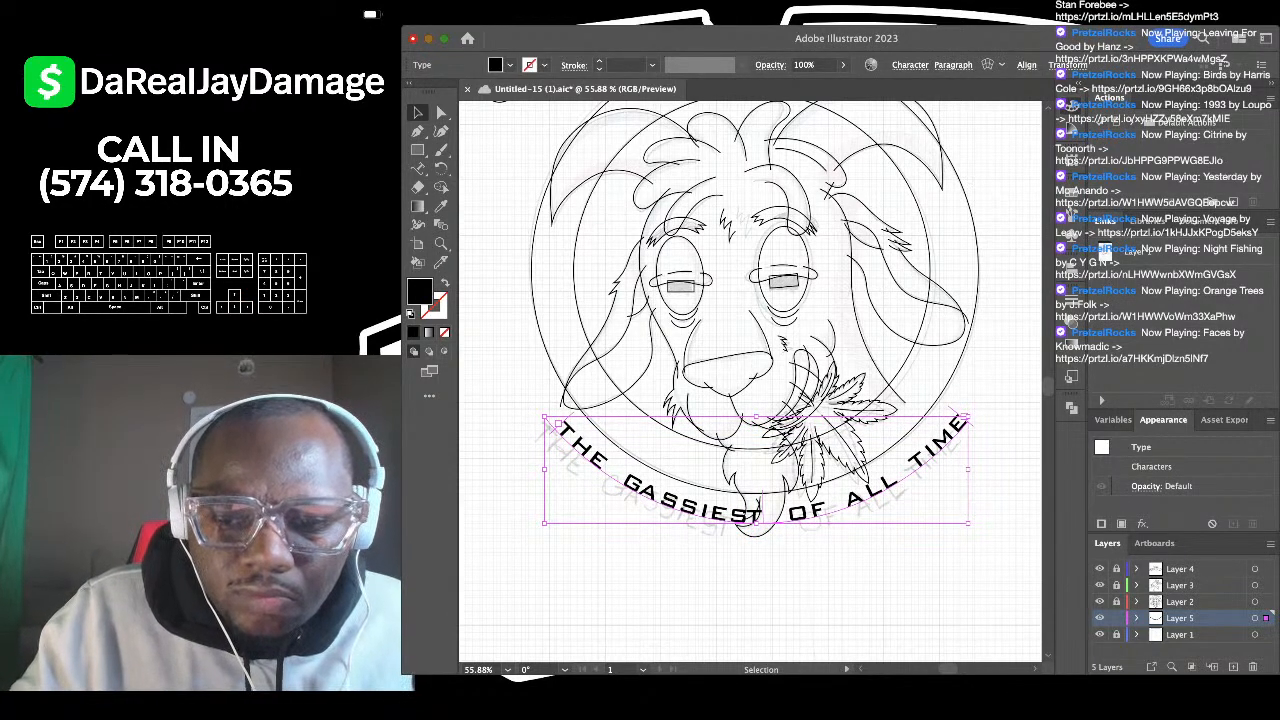
key(super+s)
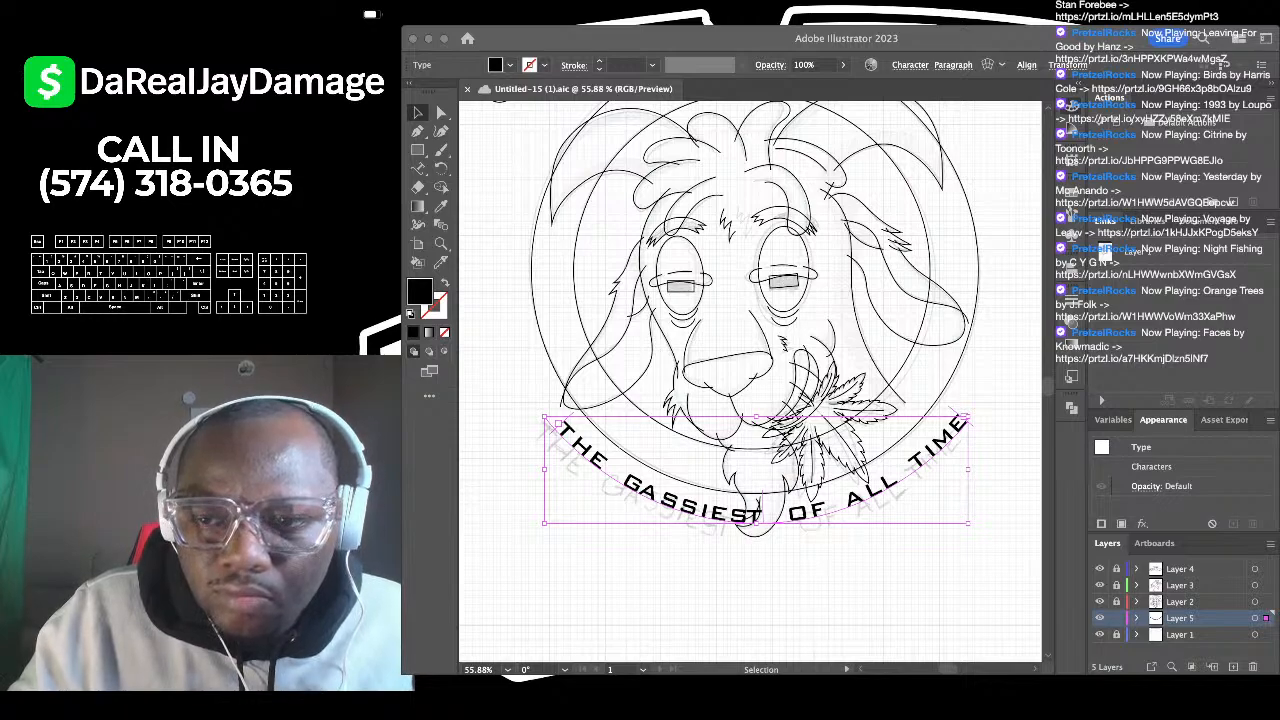
click(690, 562)
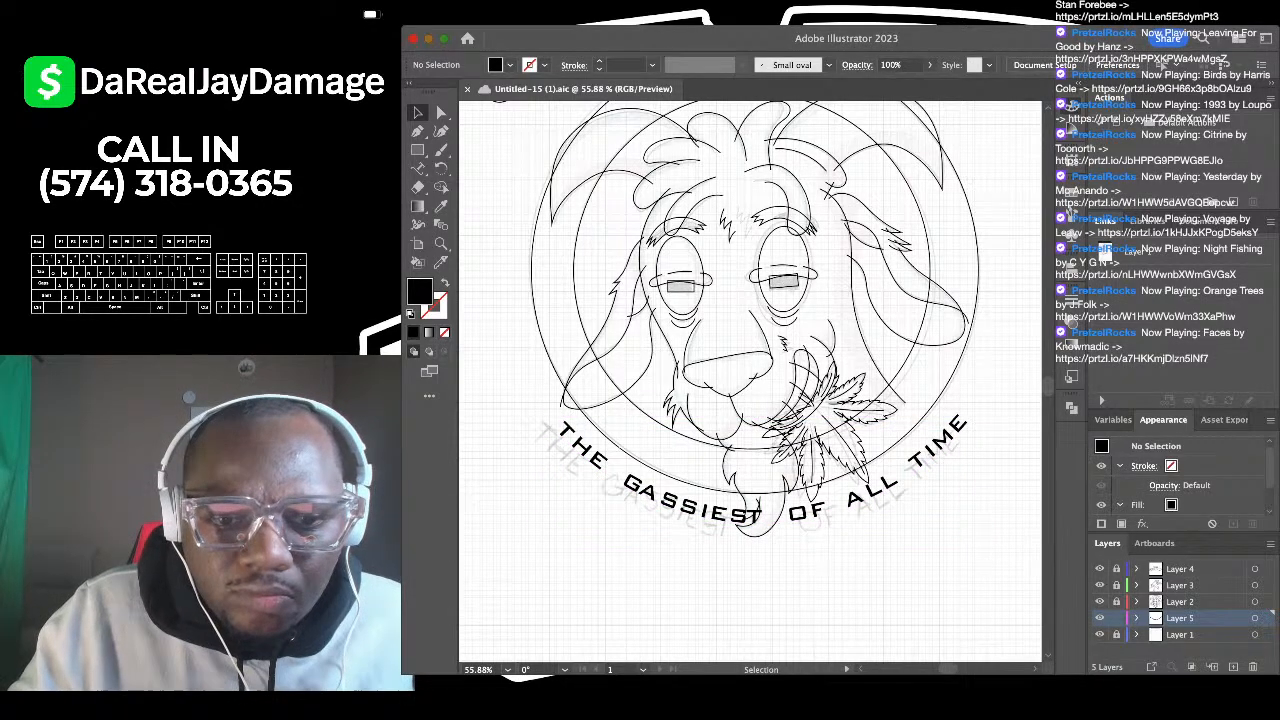
Step: Lock the slogan's Layer 5 and hide Layer 1 containing the reference sketch
scroll(690, 562, down, 5)
scroll(750, 382, right, 2)
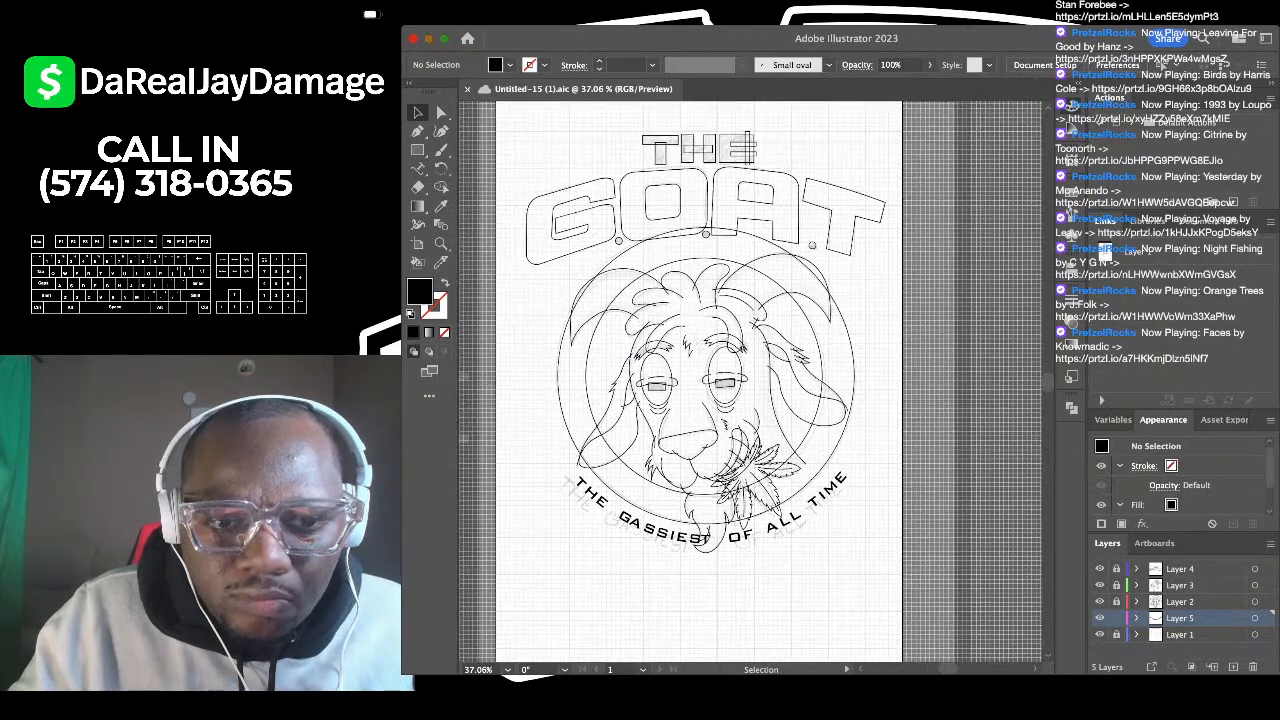
scroll(750, 382, up, 2)
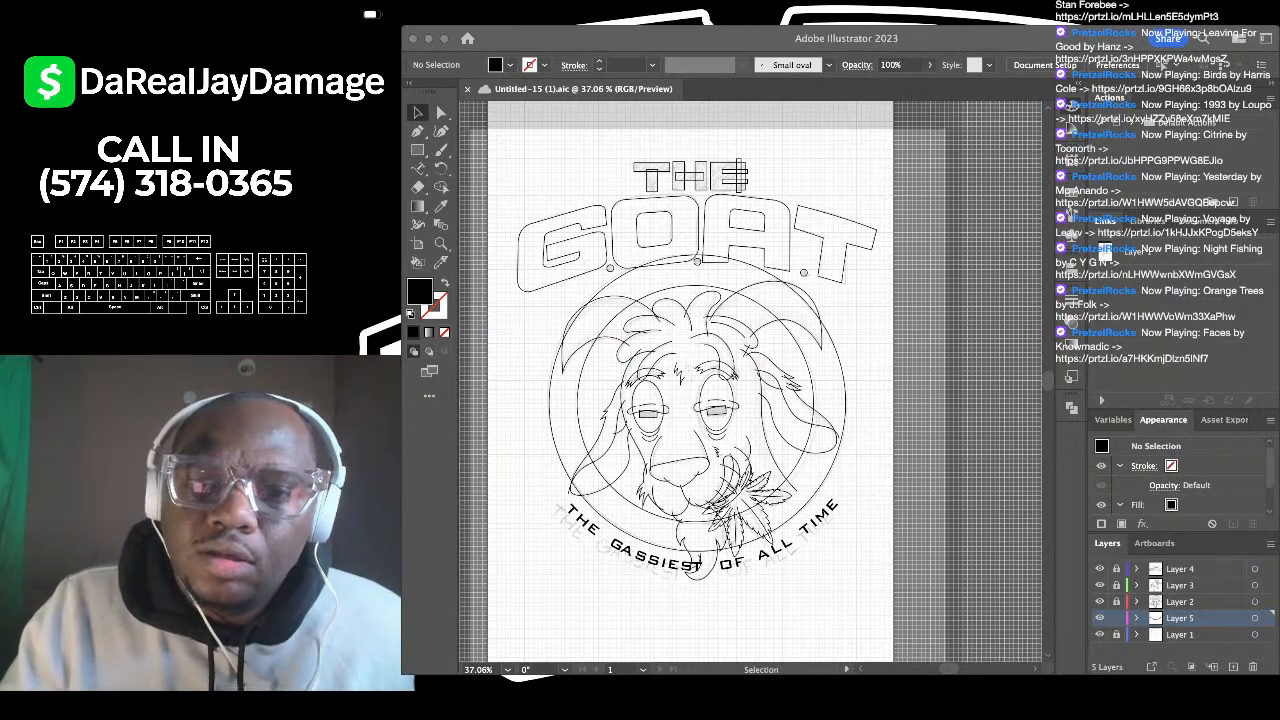
key(super+Tab)
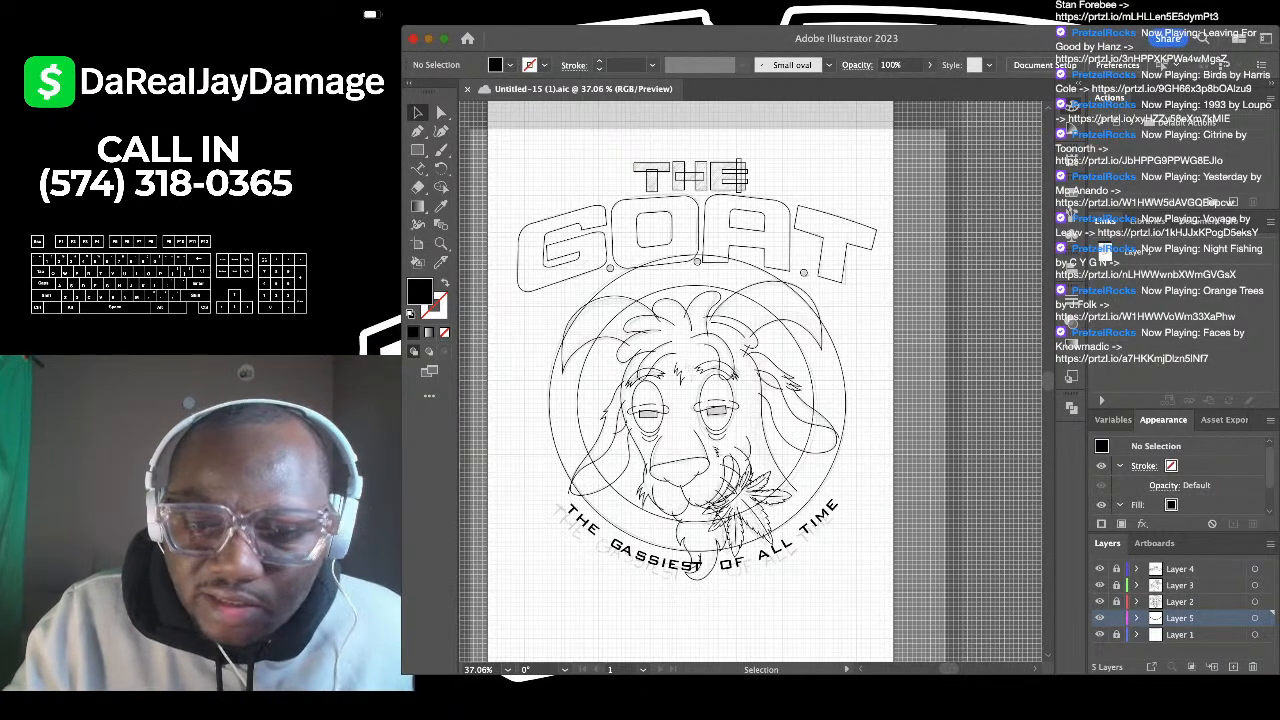
click(1100, 634)
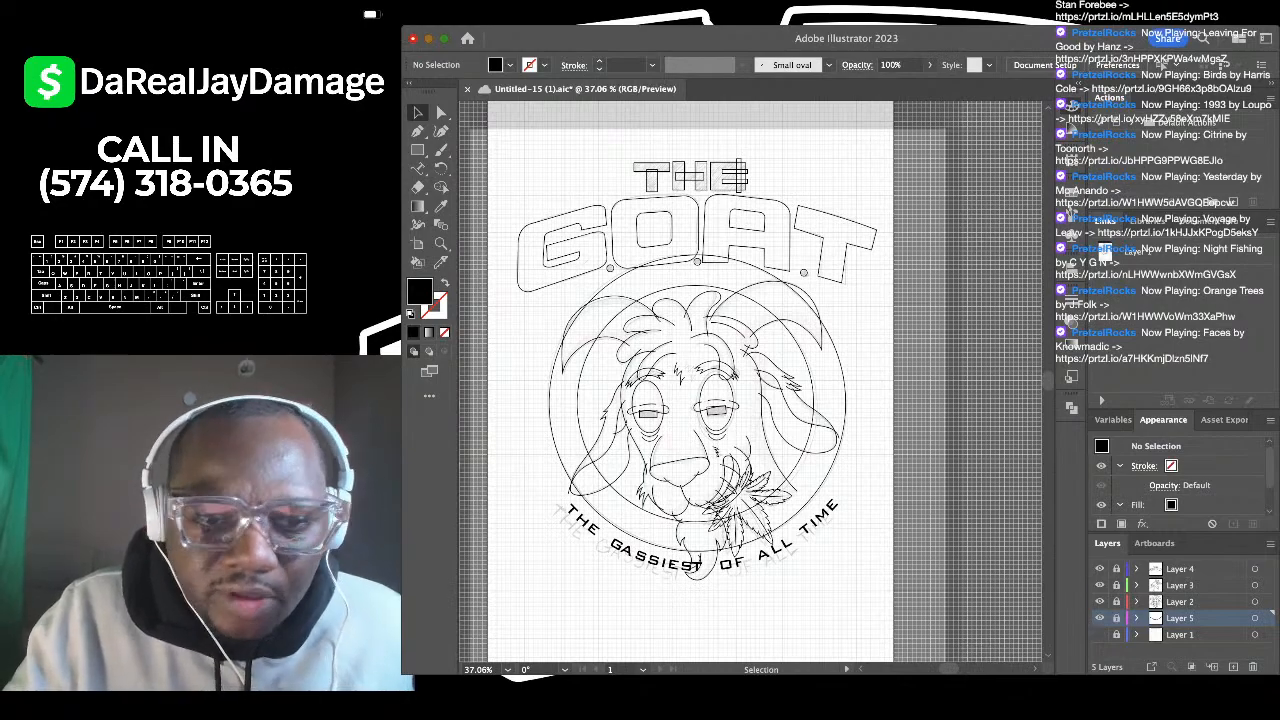
scroll(752, 382, left, 2)
scroll(752, 382, up, 4)
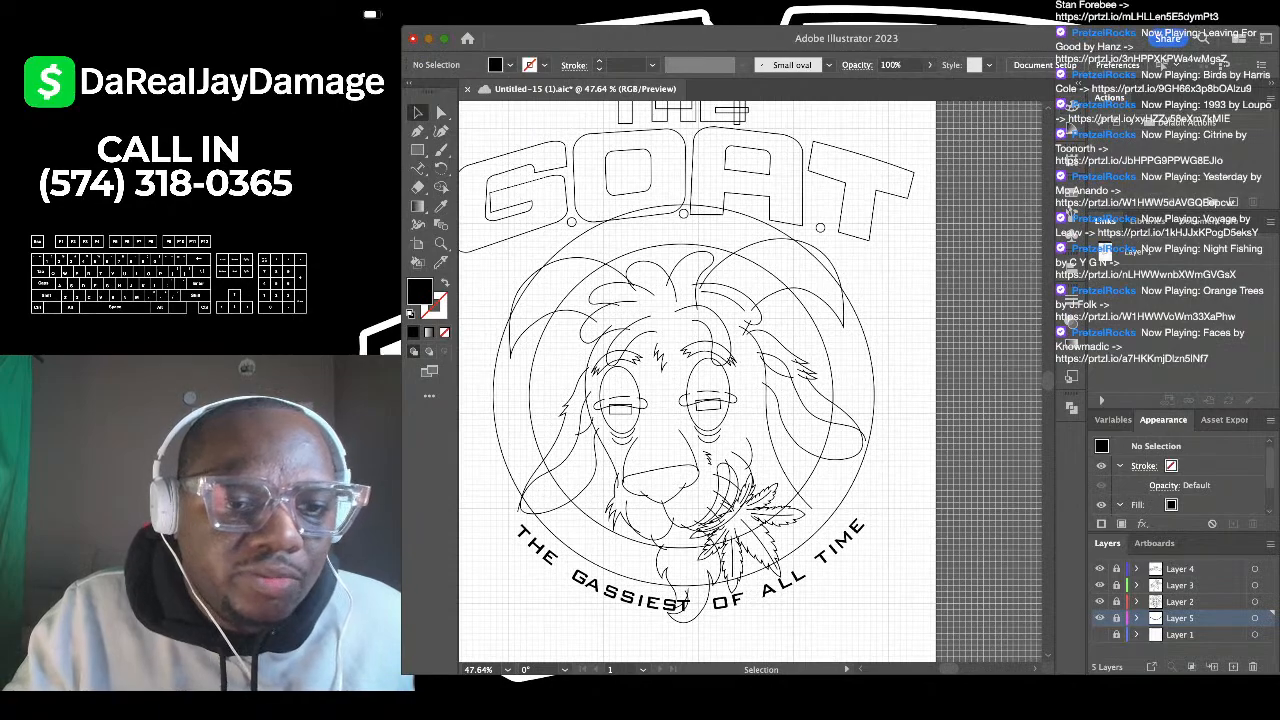
Step: Hide the slogan's Layer 5 and the lettering's Layer 4, and unlock Layers 2 and 3
scroll(752, 382, left, 2)
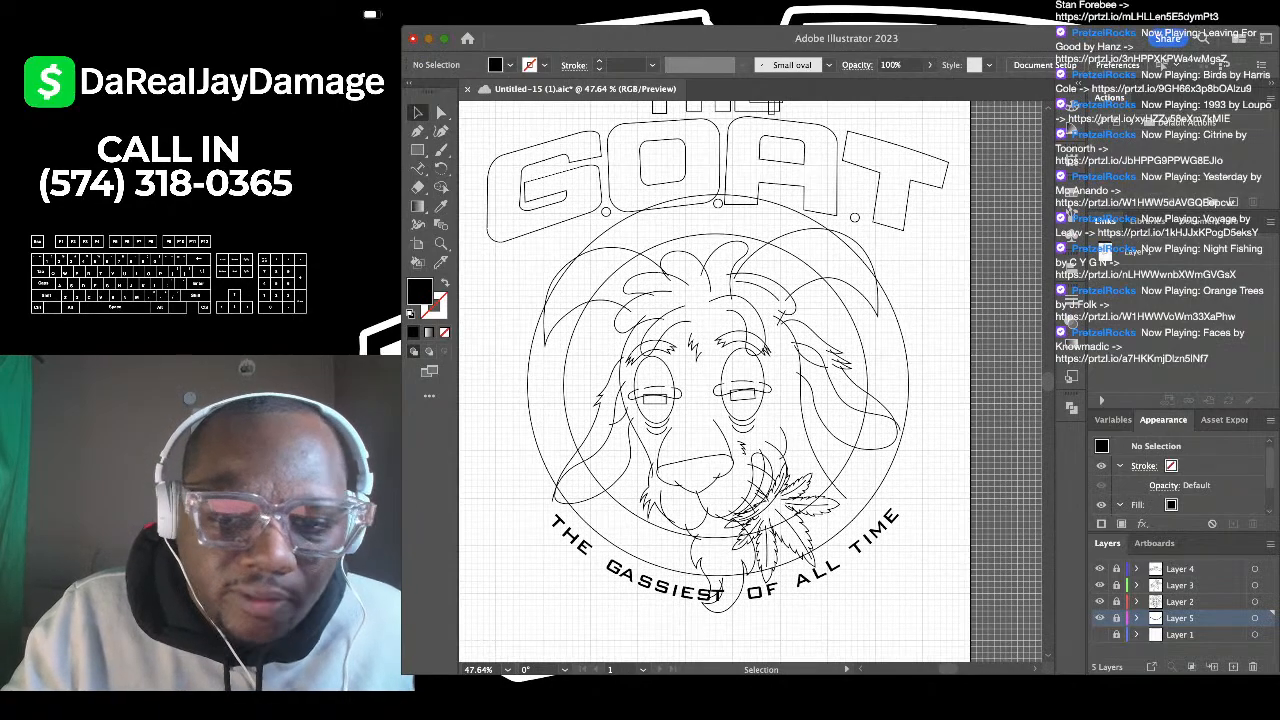
click(1100, 618)
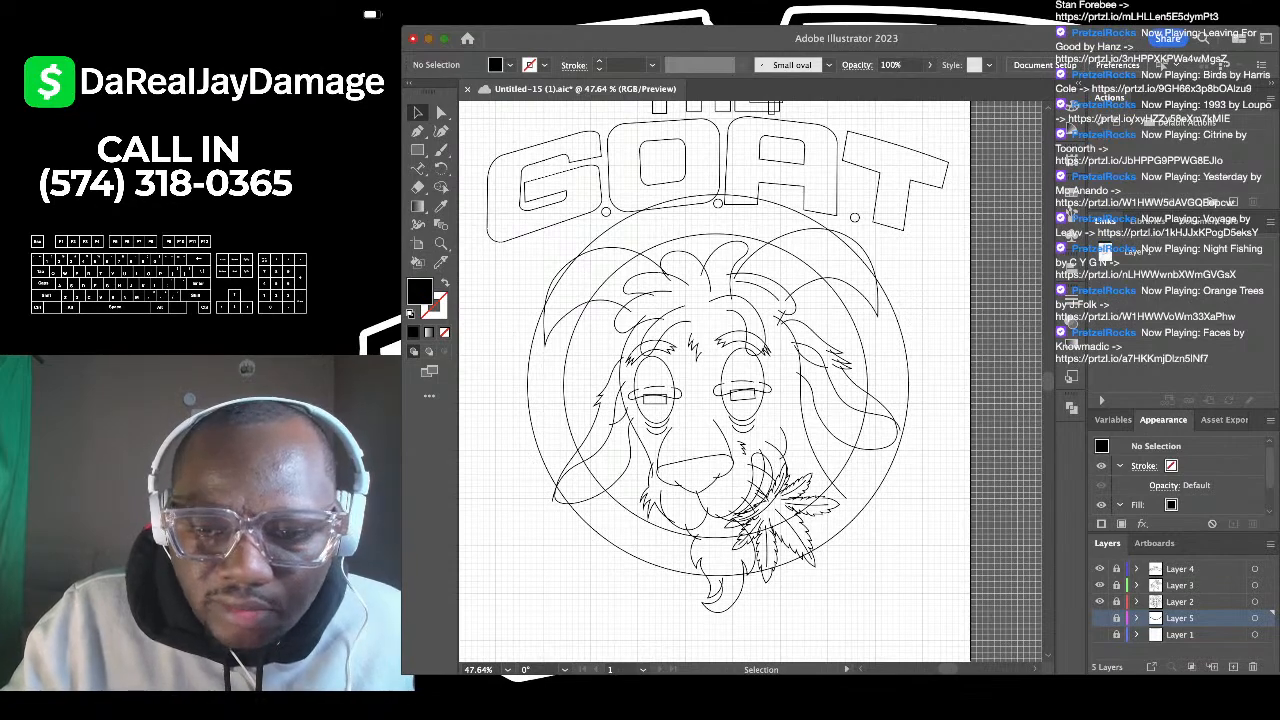
click(1100, 568)
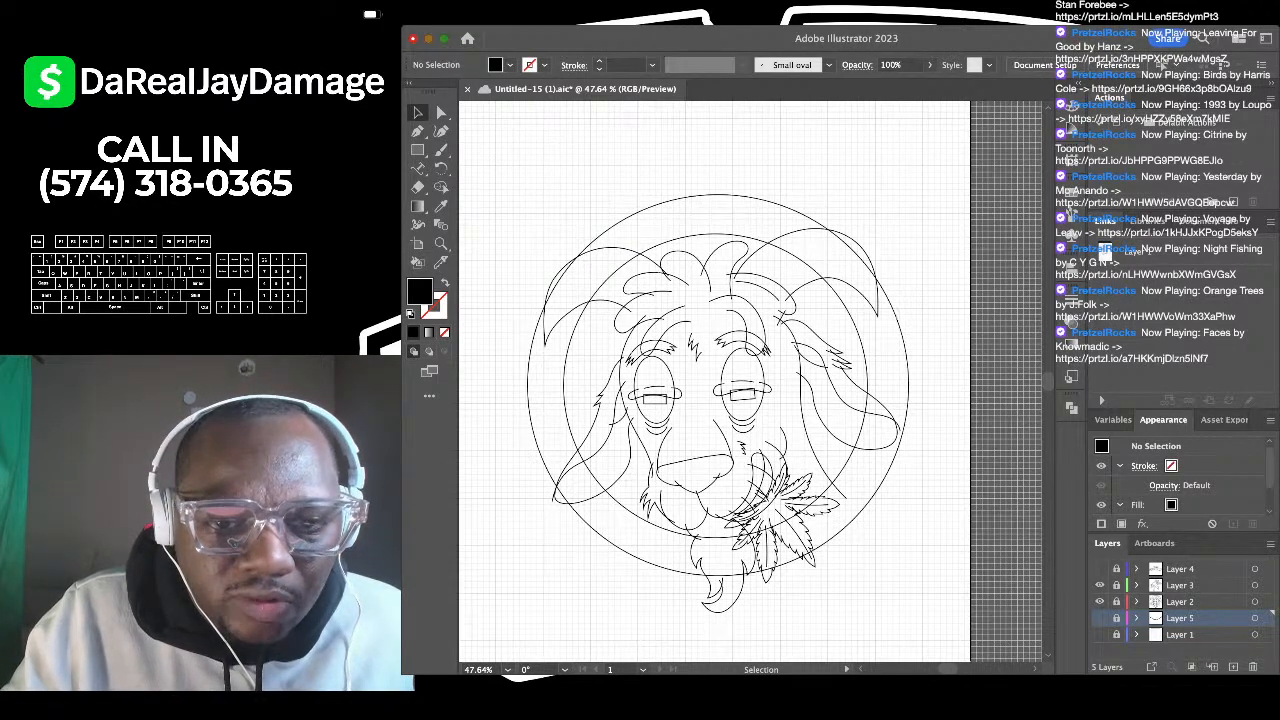
key(super+0)
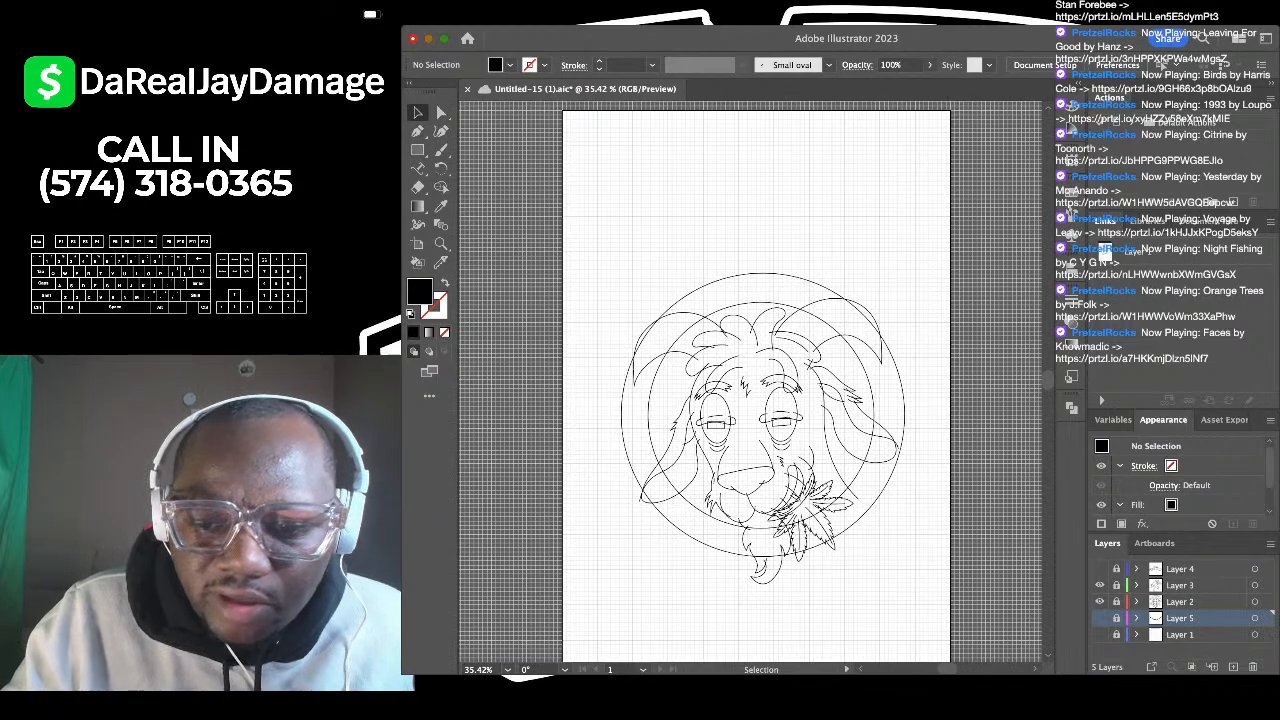
click(1116, 585)
click(1116, 602)
click(1180, 585)
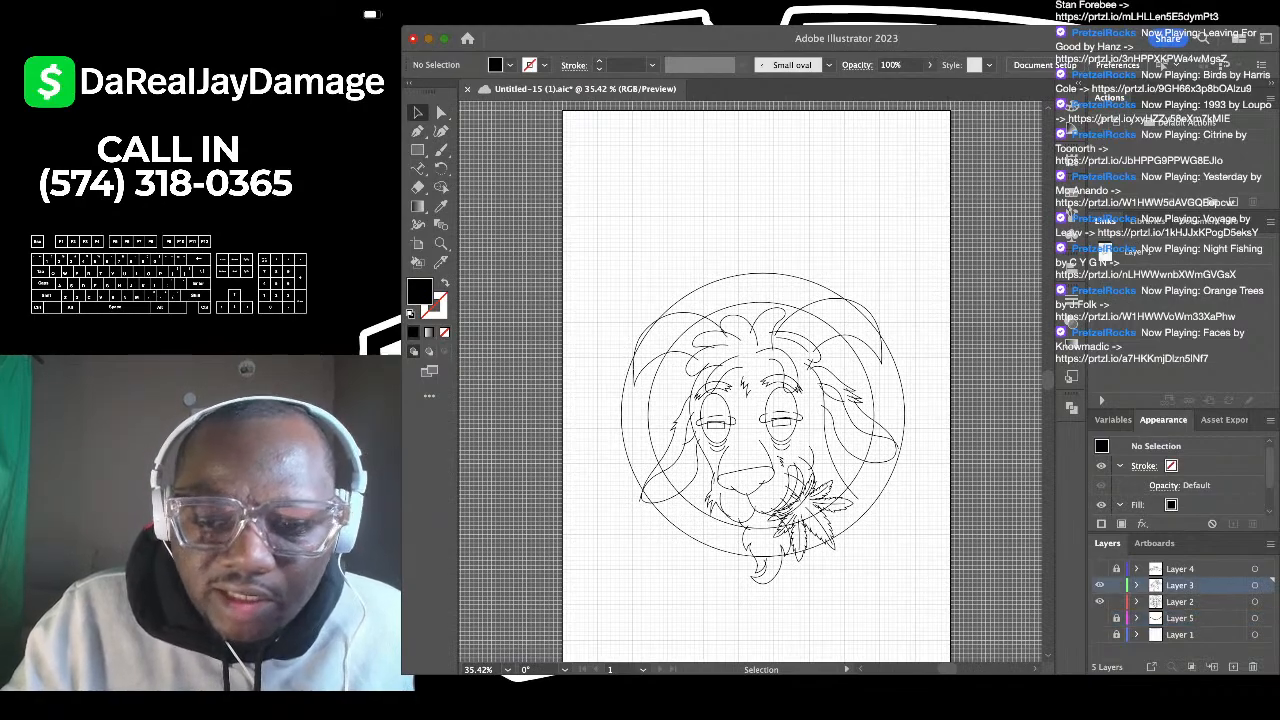
Step: Copy all the goat, circle and leaf artwork on Layers 2 and 3, and lock both layers again
scroll(750, 382, down, 2)
scroll(750, 382, right, 1)
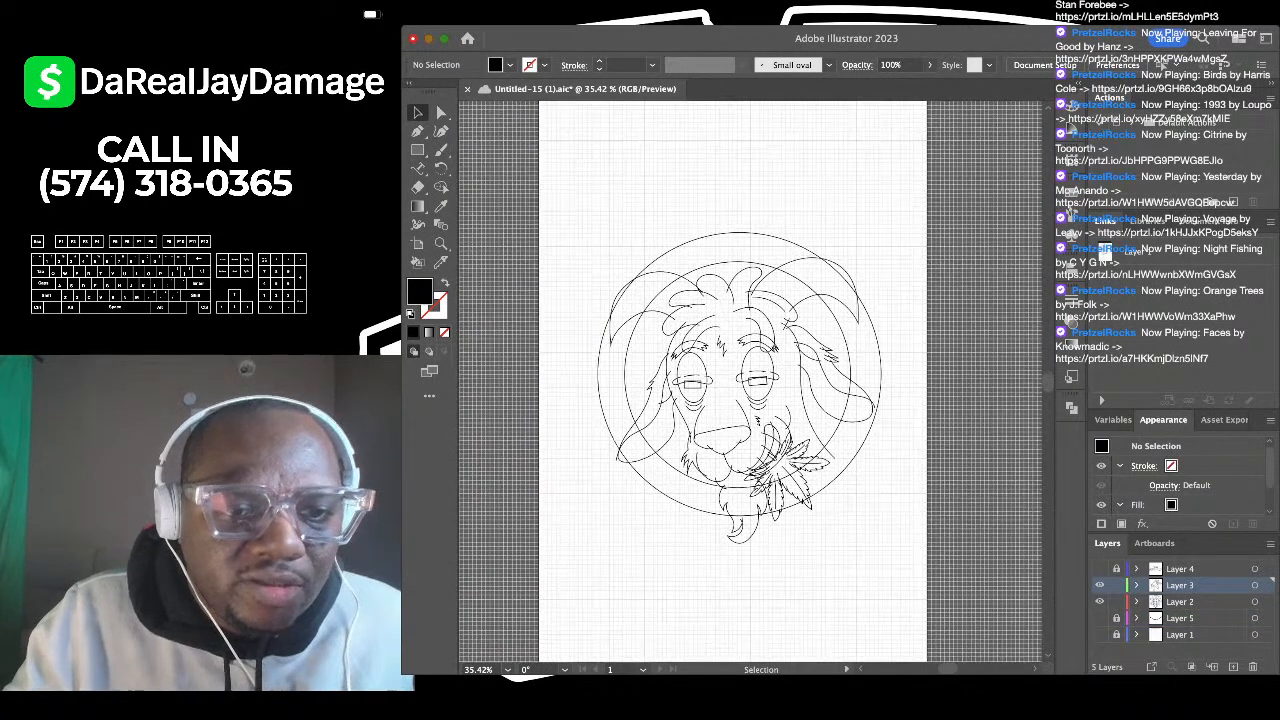
drag(878, 175, 545, 497)
scroll(735, 345, up, 5)
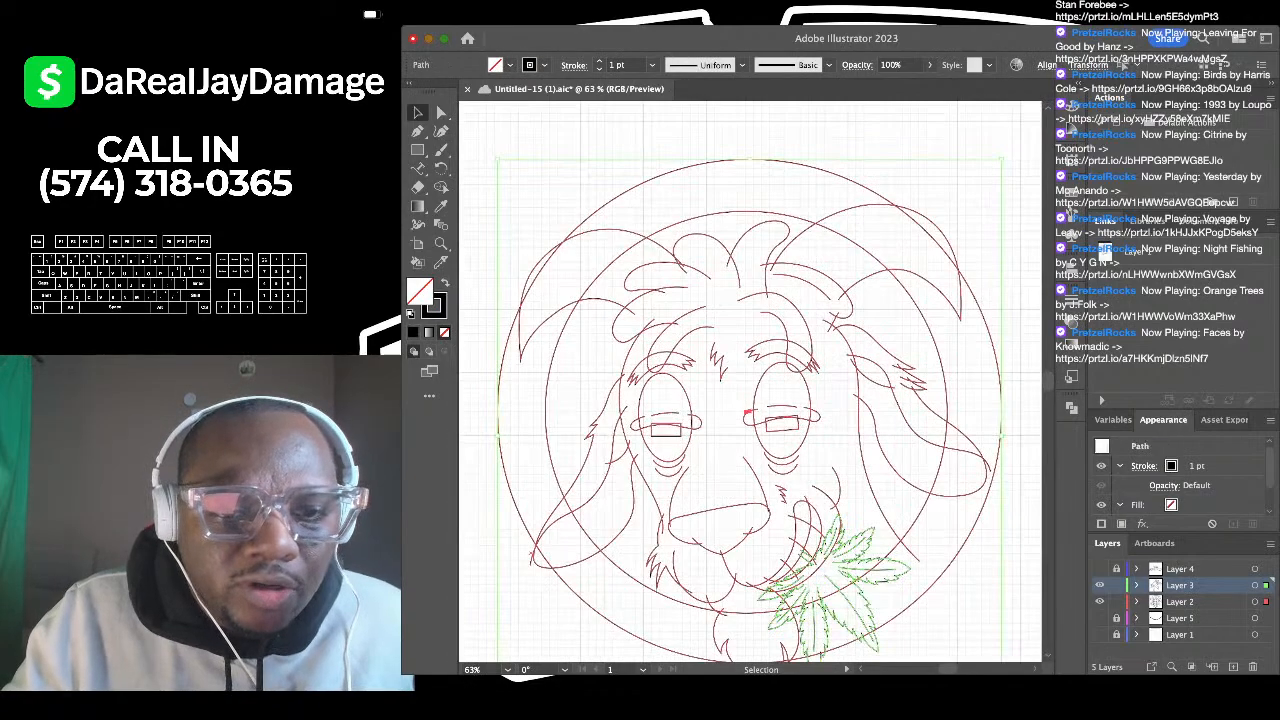
scroll(735, 345, down, 3)
key(super+a)
key(super+shift+a)
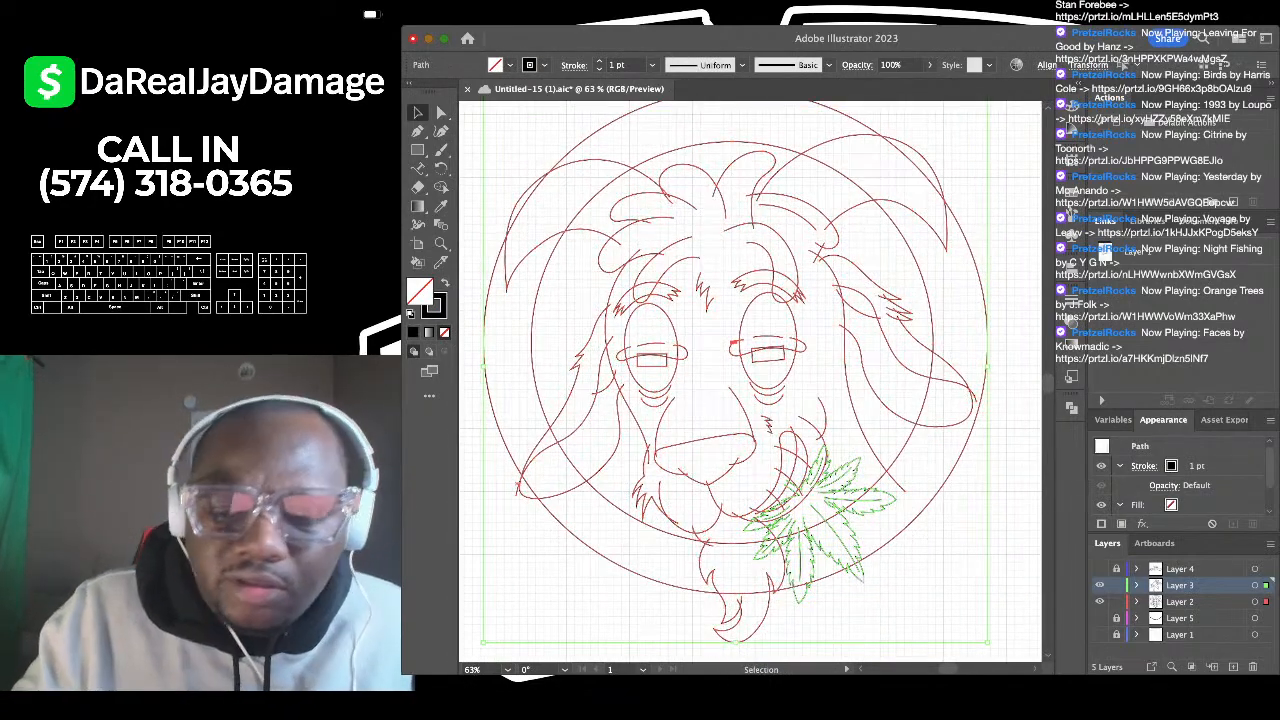
key(super+shift+a)
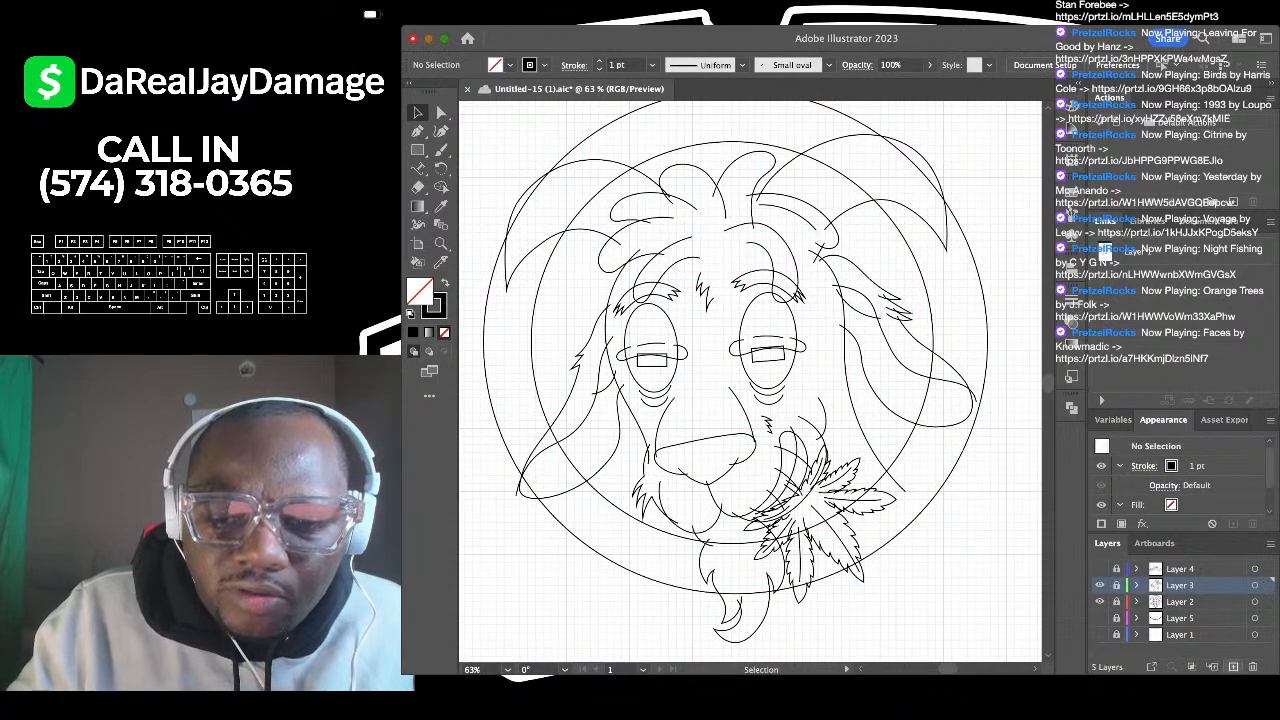
Step: Paste the copied artwork in place onto a new layer above Layer 3, with Layers 2 and 3 hidden
click(1233, 666)
drag(1099, 602, 1099, 618)
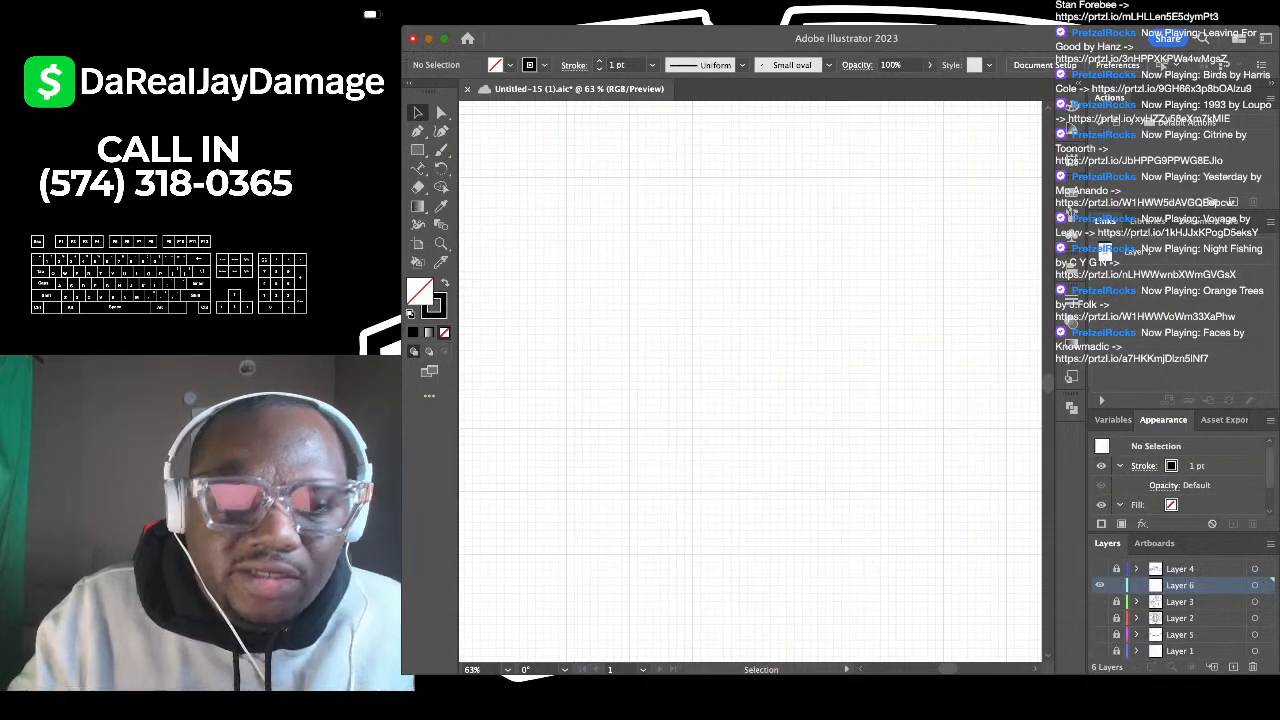
key(super+f)
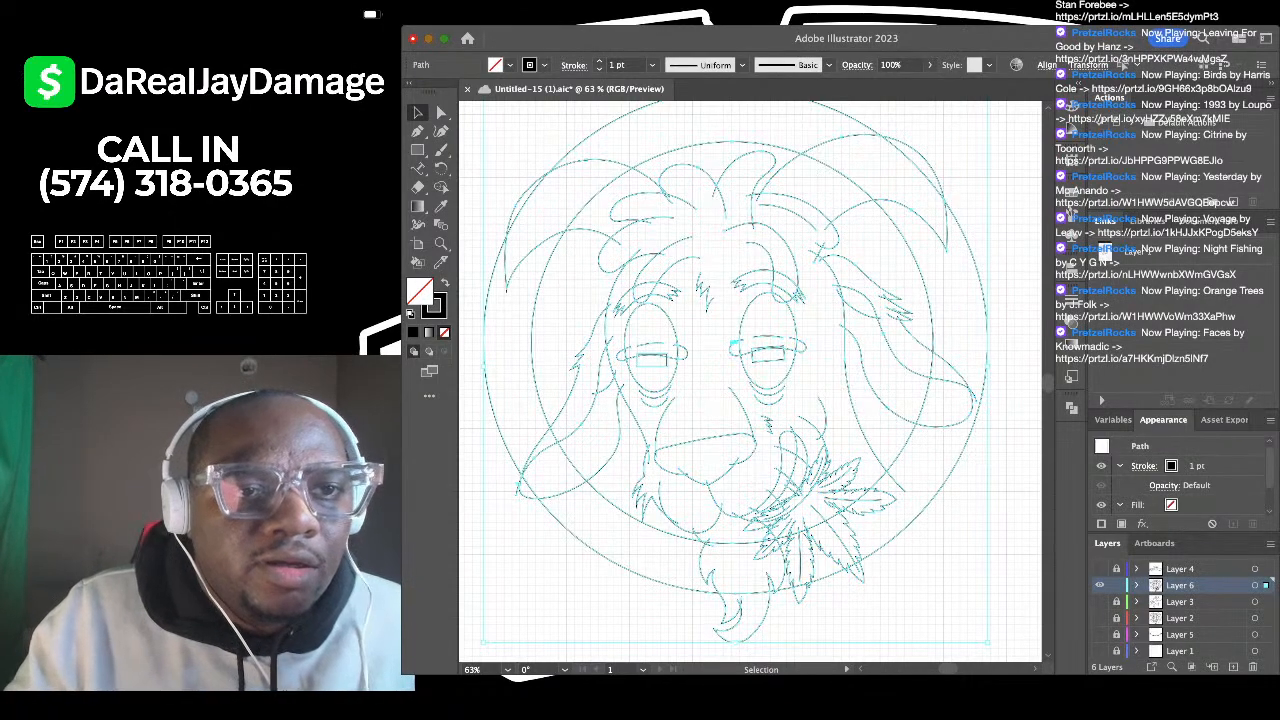
key(super+shift+a)
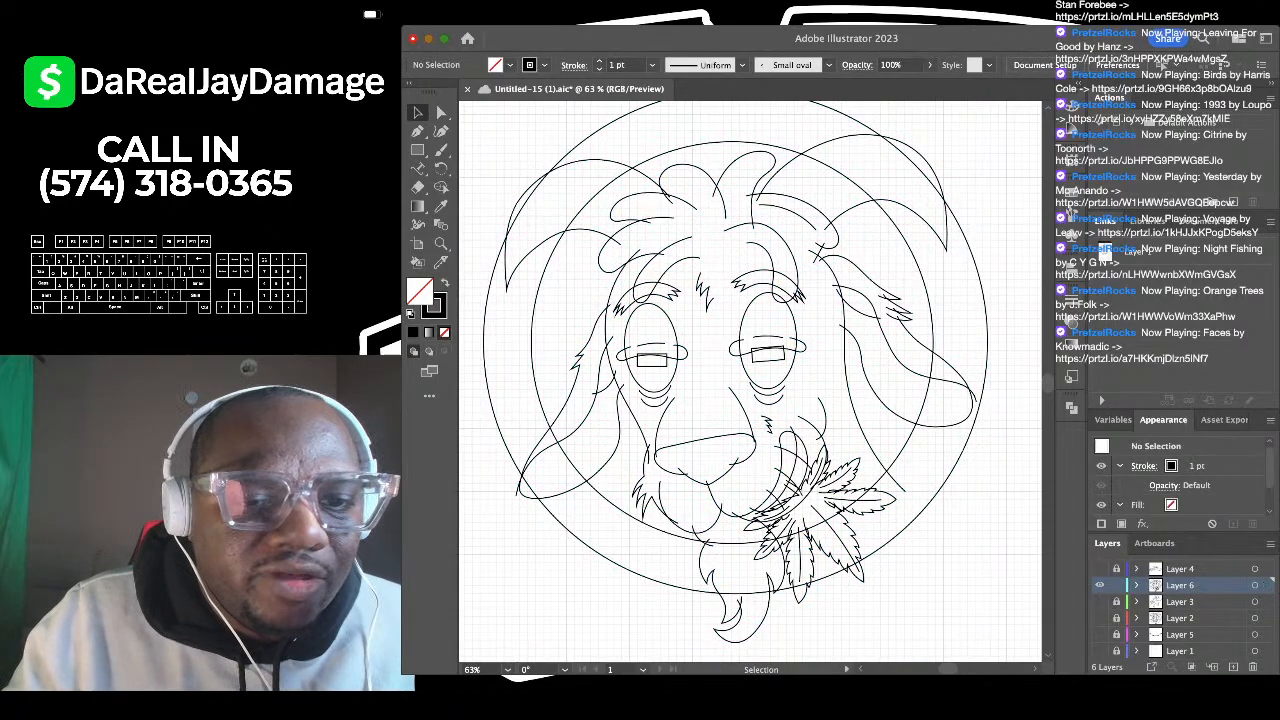
Step: Look over the duplicated goat line art on Layer 6 and save the file
scroll(587, 222, up, 4)
scroll(587, 222, down, 8)
scroll(584, 233, up, 2)
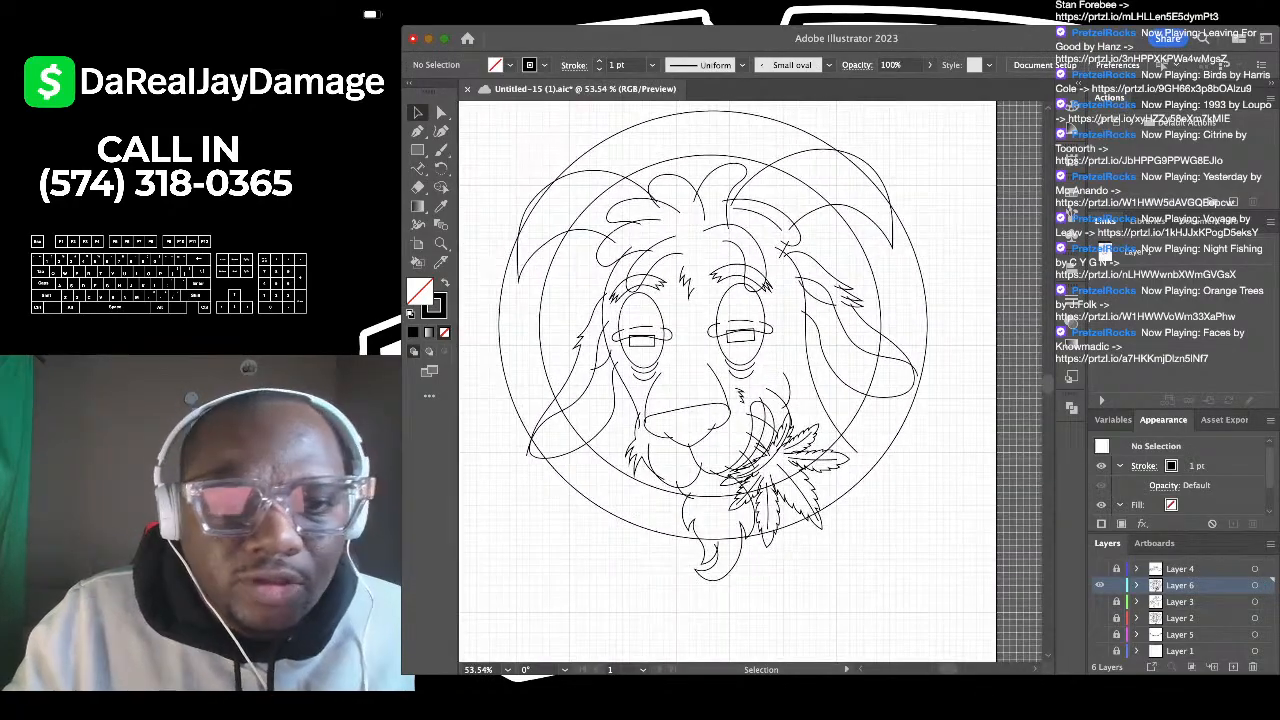
scroll(600, 310, left, 2)
scroll(600, 310, up, 1)
scroll(600, 310, down, 1)
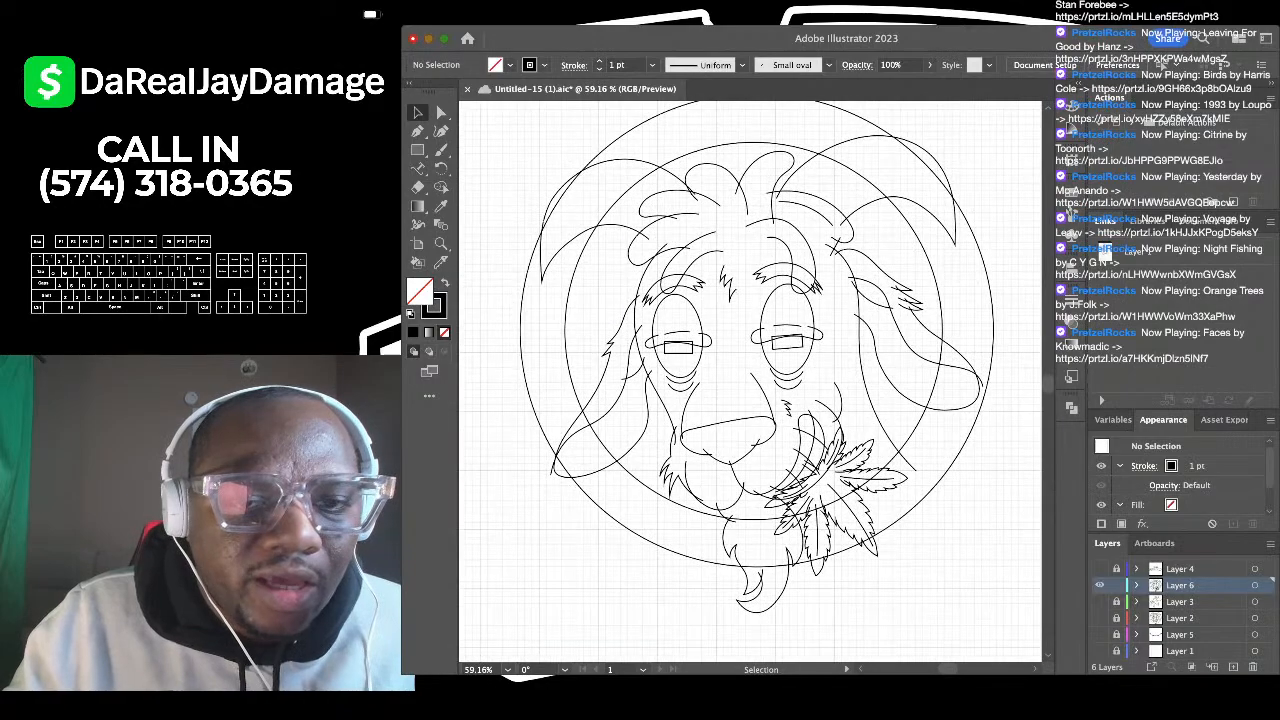
scroll(600, 310, up, 1)
scroll(700, 340, up, 1)
scroll(700, 340, down, 1)
scroll(700, 340, up, 1)
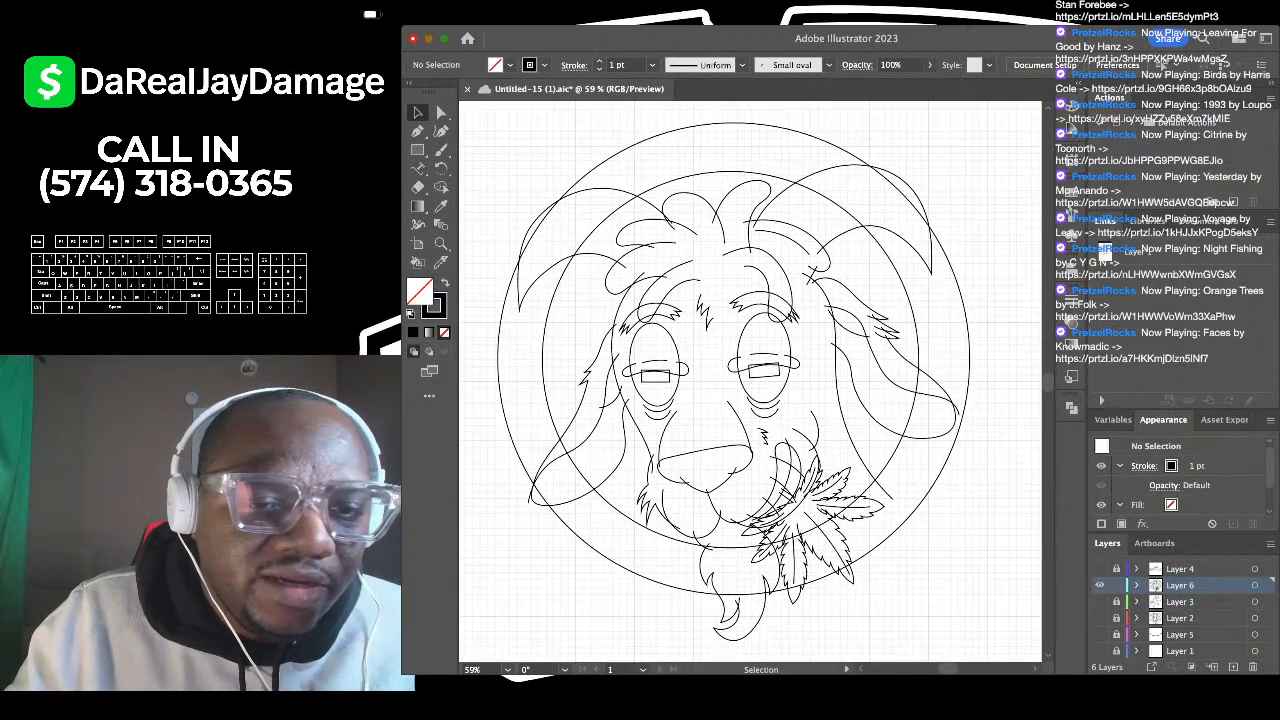
scroll(700, 340, down, 1)
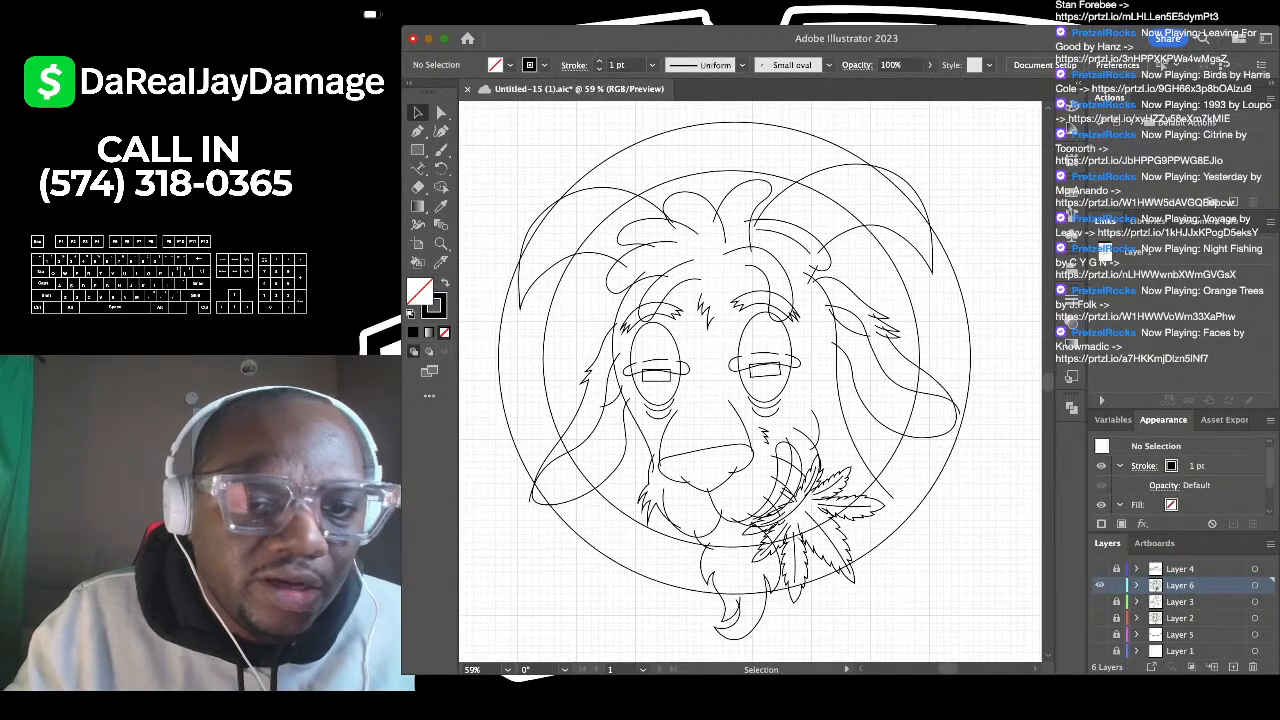
scroll(750, 380, down, 1)
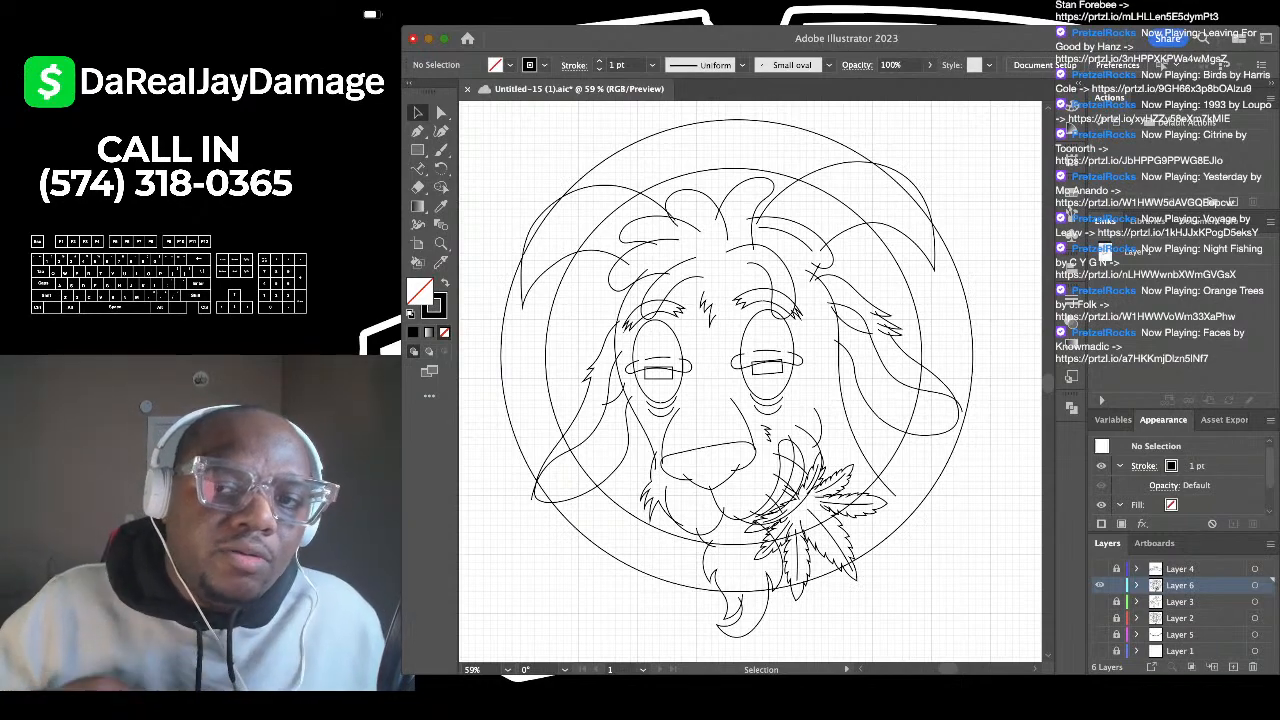
key(super+s)
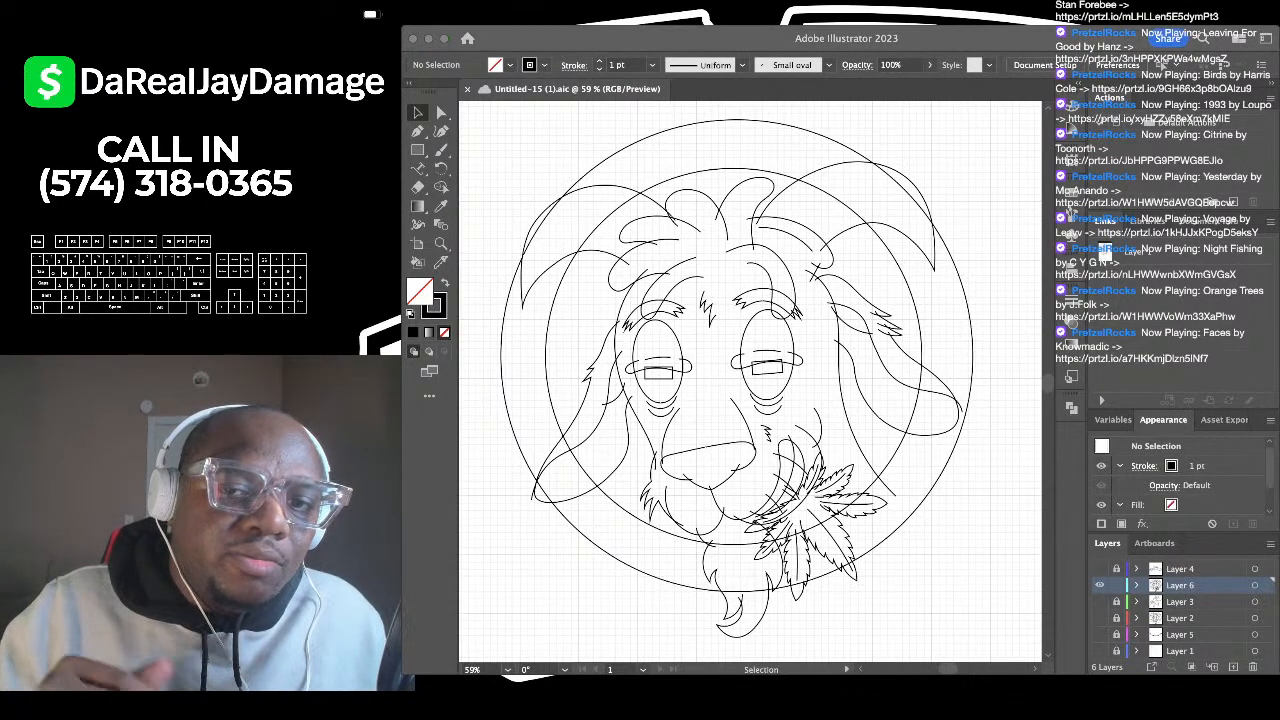
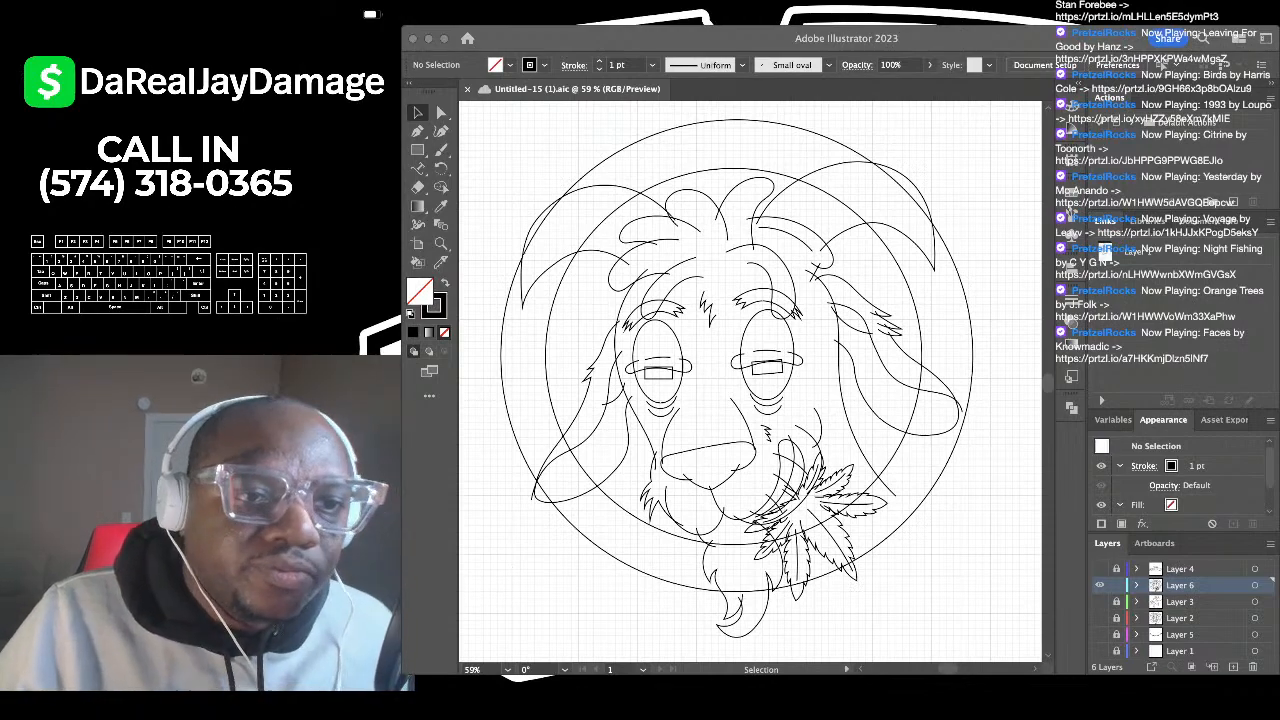
Step: Set the stroke weight of both goat horns to 2 pt
click(544, 118)
scroll(544, 118, down, 5)
scroll(530, 120, up, 5)
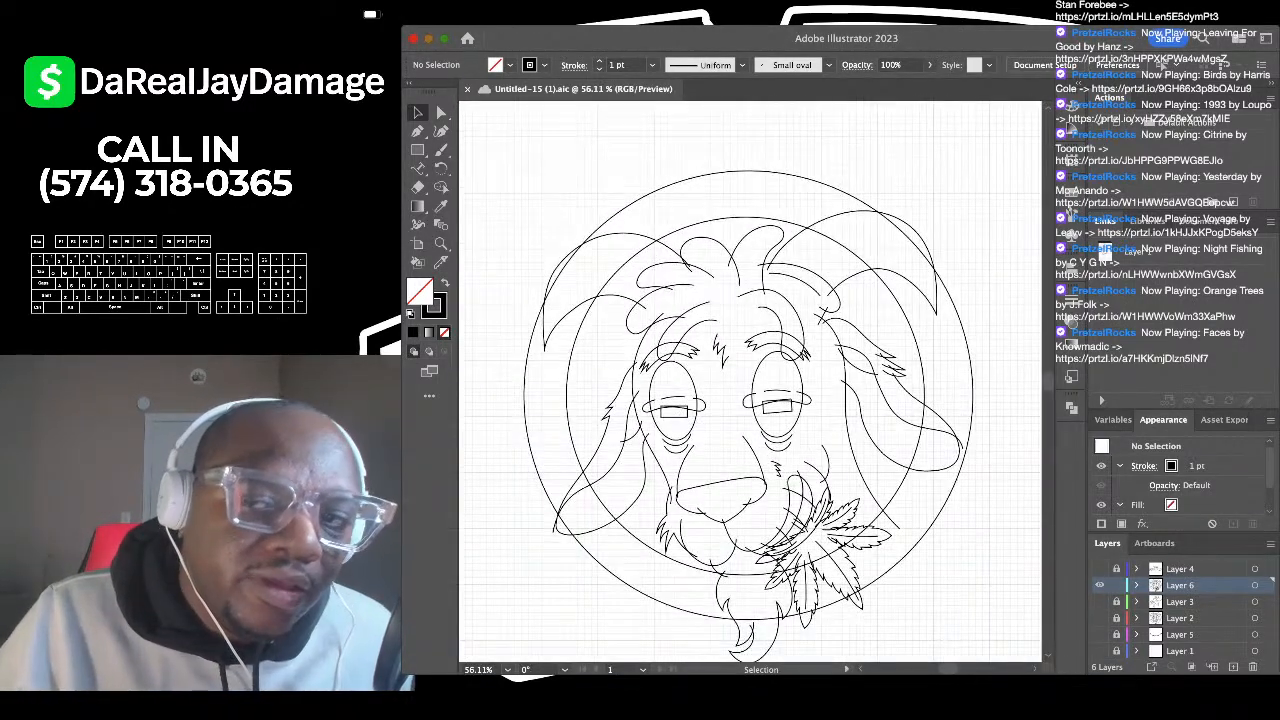
scroll(530, 120, down, 2)
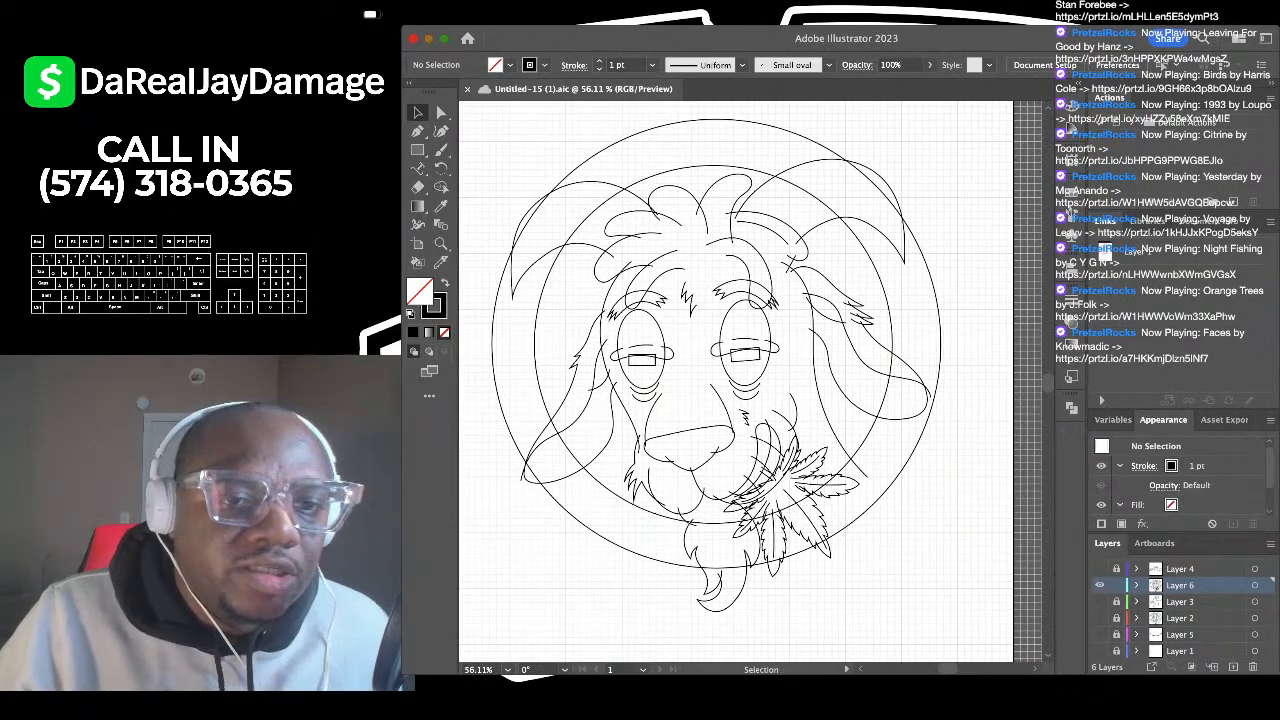
scroll(460, 154, up, 3)
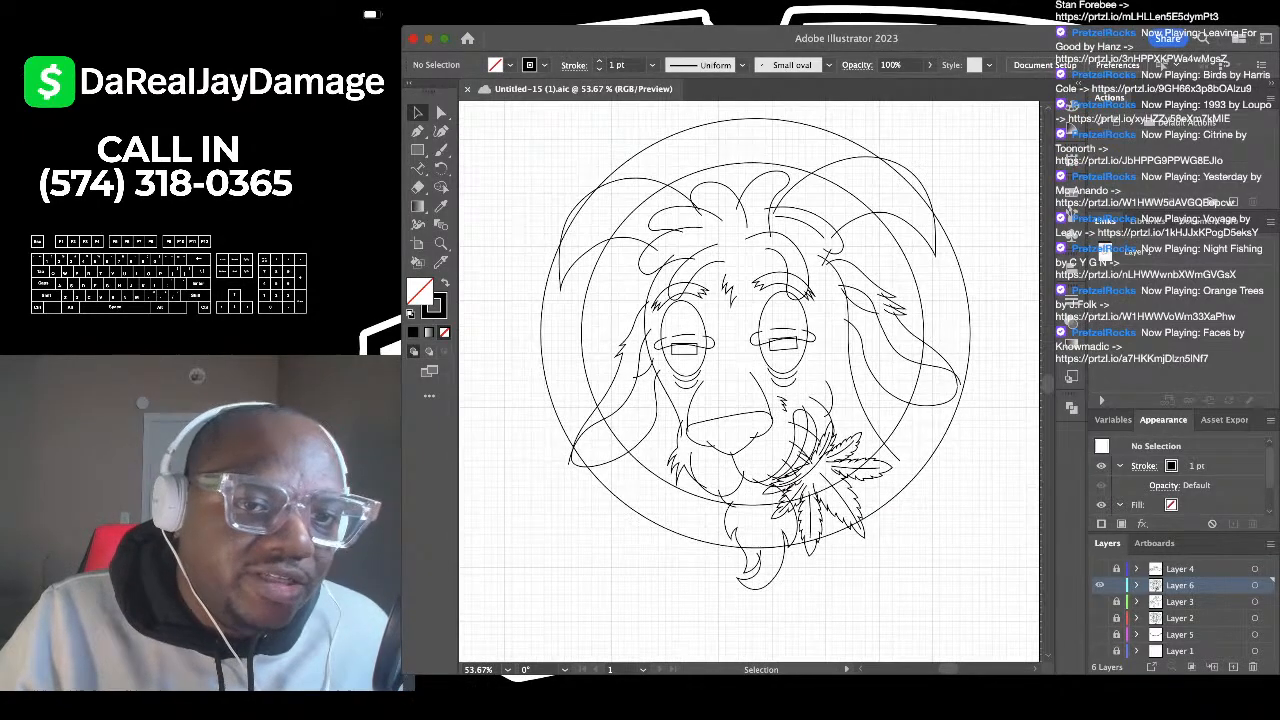
scroll(468, 182, down, 2)
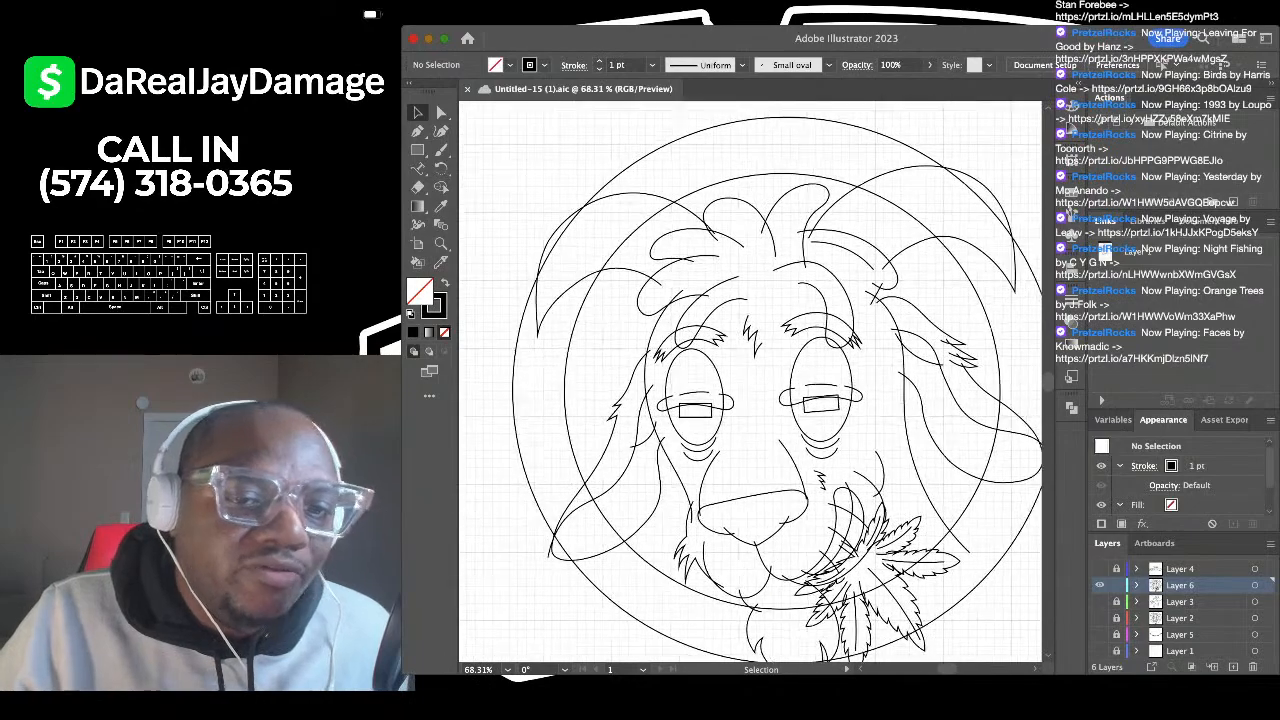
scroll(750, 380, left, 2)
click(590, 190)
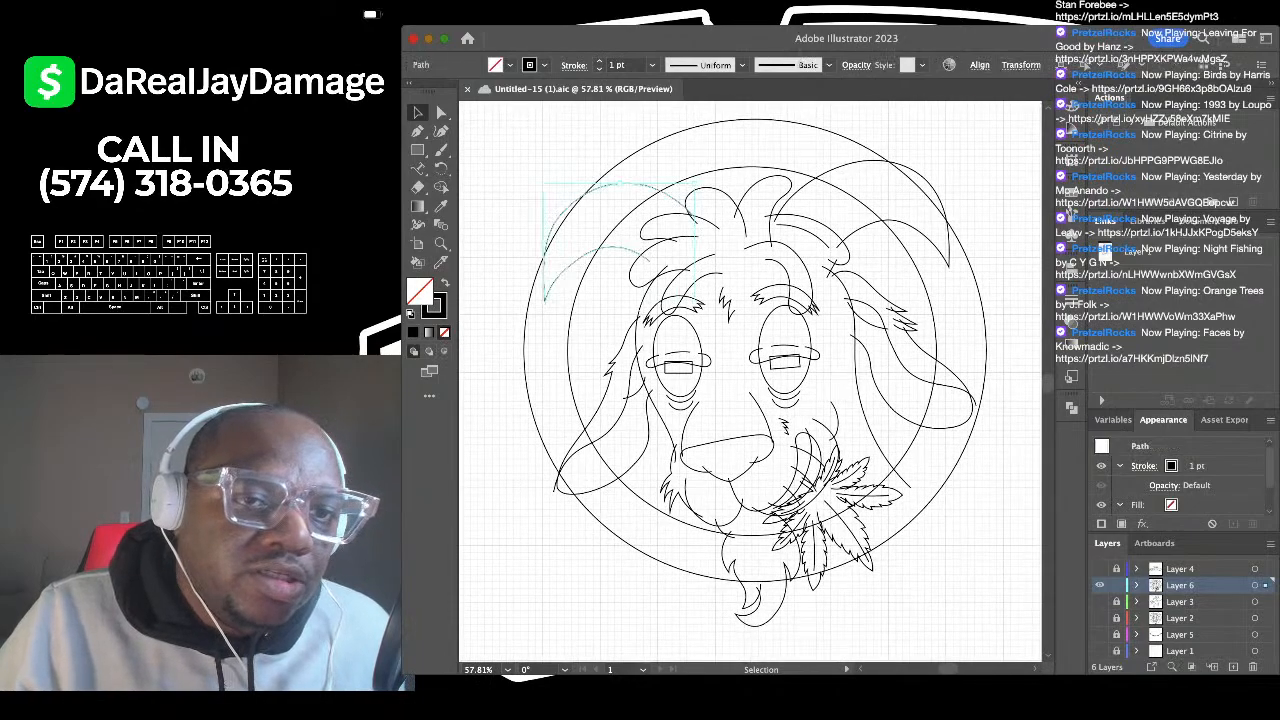
click(632, 150)
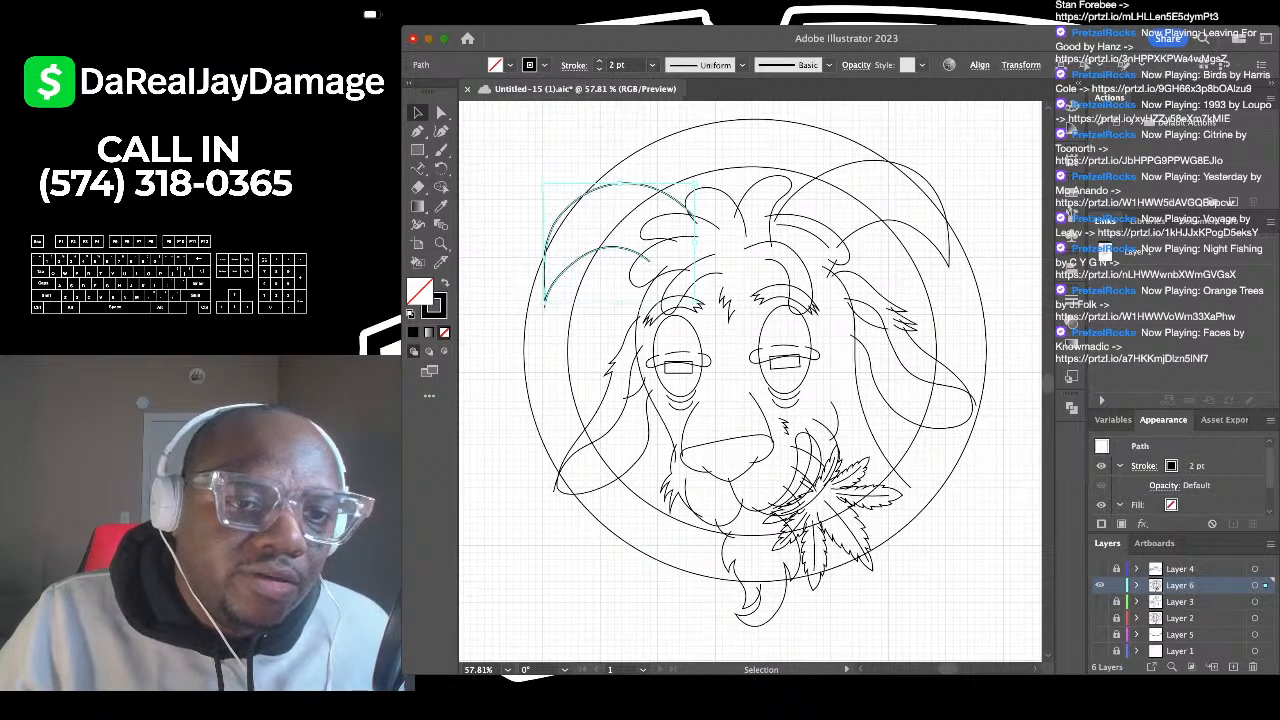
scroll(750, 300, right, 1)
click(914, 194)
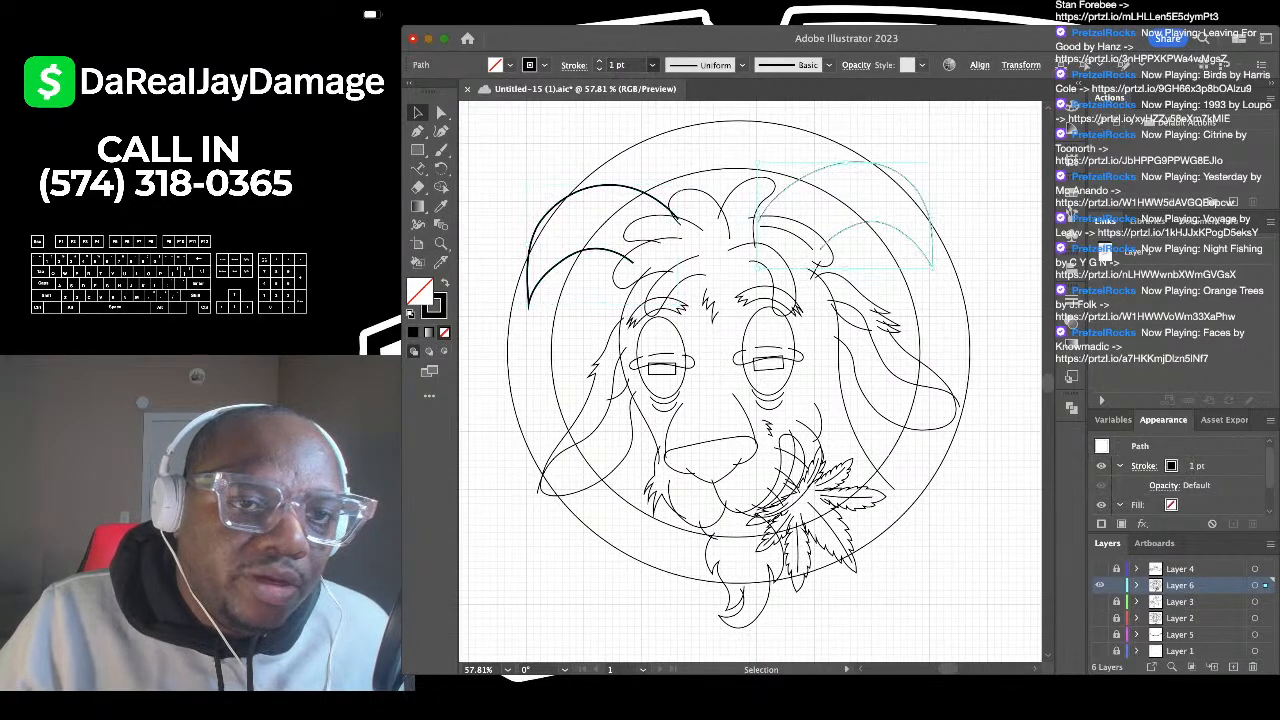
click(632, 150)
scroll(662, 292, up, 4)
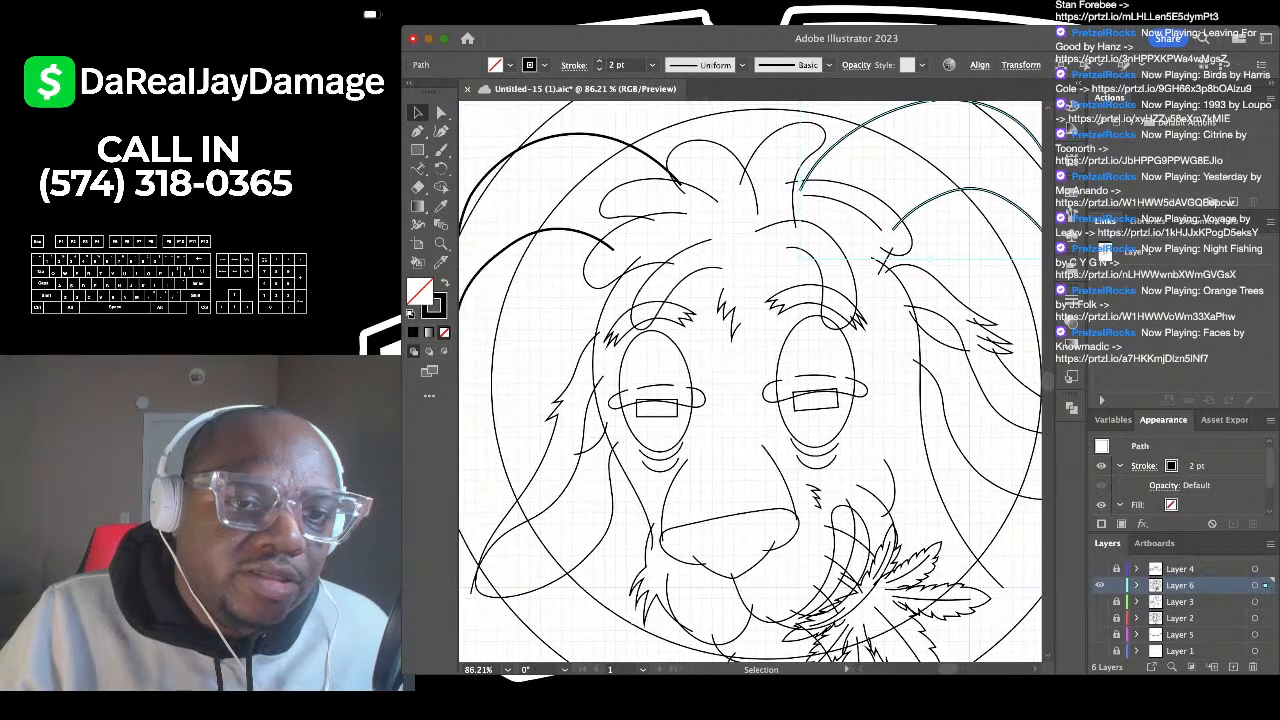
Step: Set the outlines of both goat ears to a 2 pt stroke weight and deselect them
scroll(740, 245, down, 4)
click(608, 388)
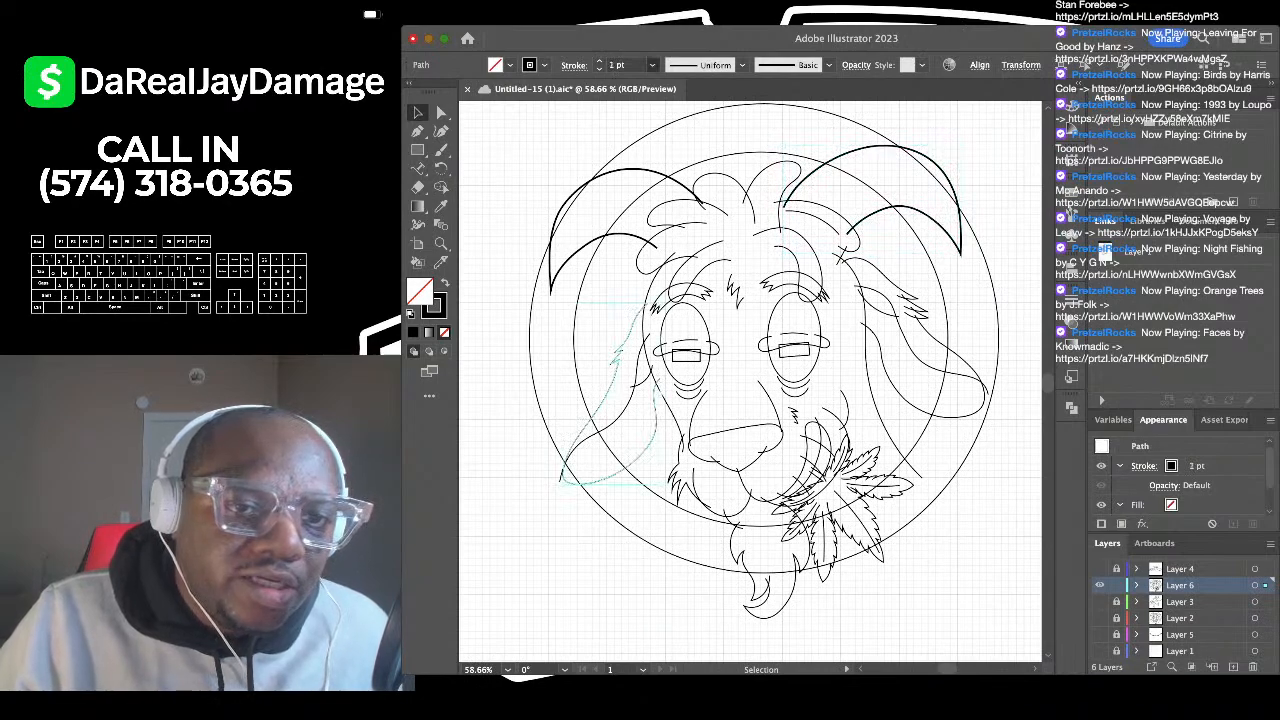
click(598, 61)
click(892, 387)
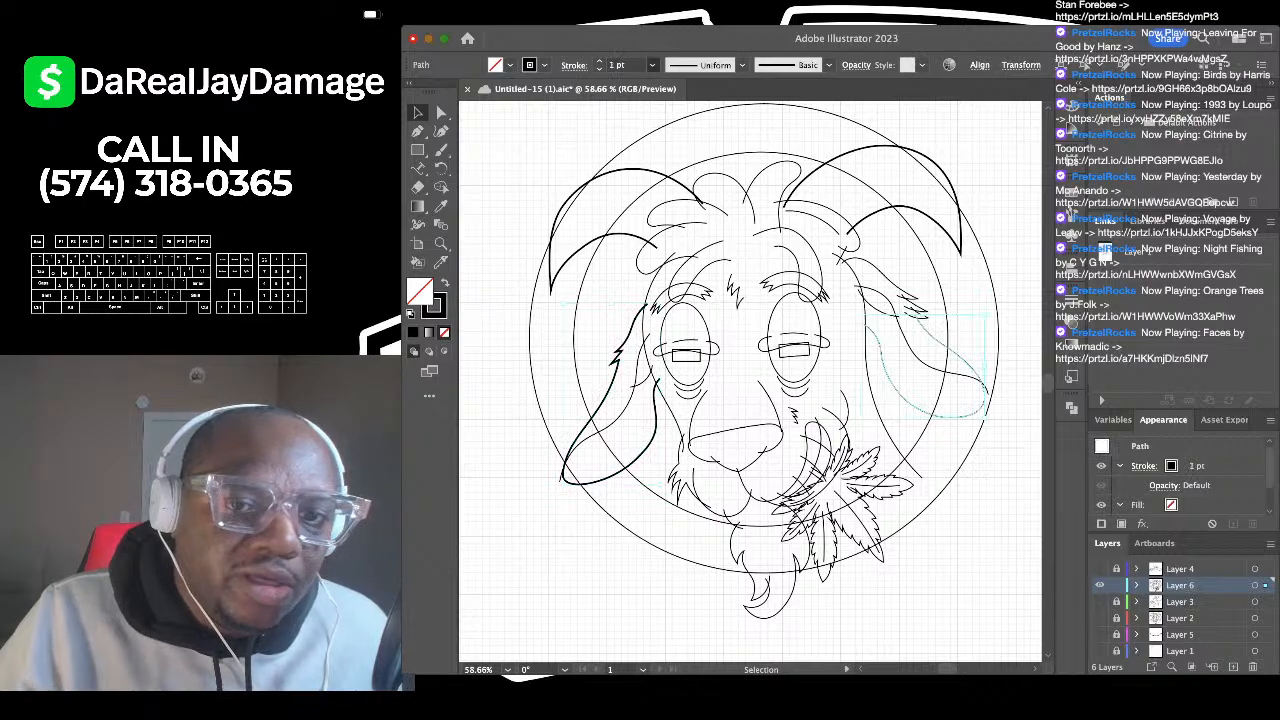
click(598, 61)
click(1010, 480)
Step: Set the stroke weight of the left and right side contours of the goat's face to 2 pt
scroll(750, 450, up, 2)
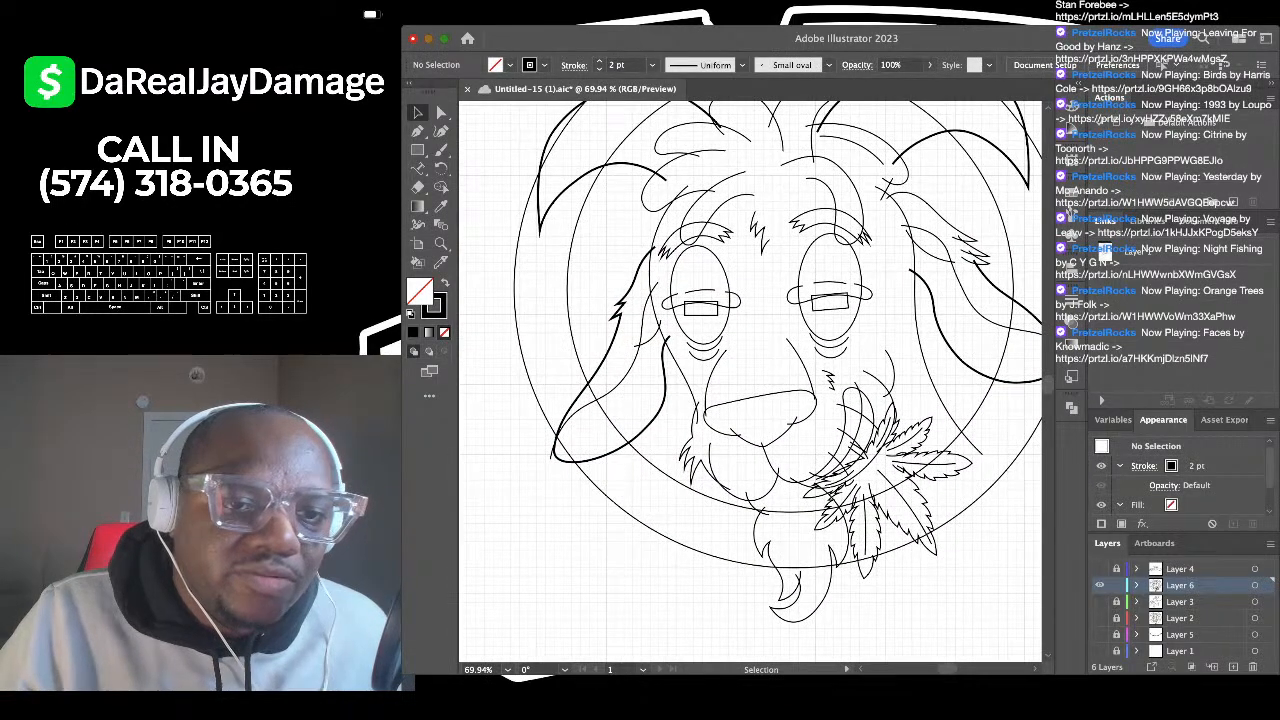
click(676, 364)
click(598, 61)
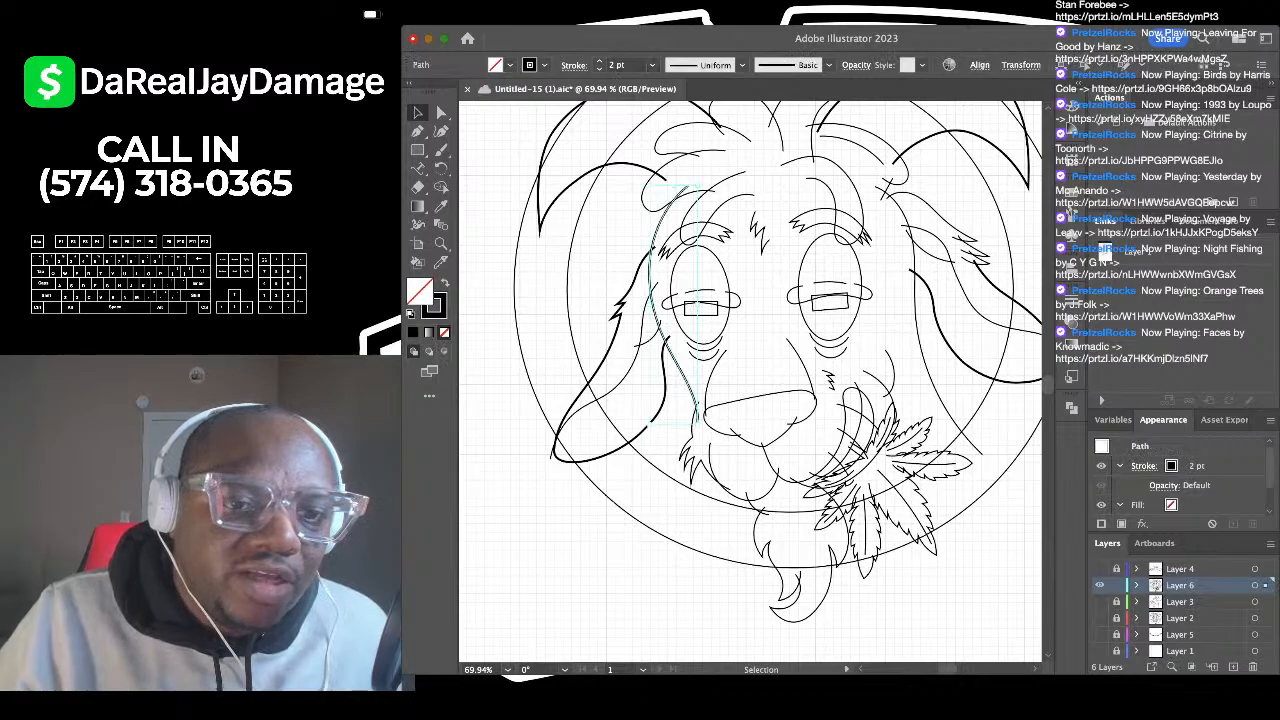
click(490, 330)
scroll(490, 330, down, 5)
scroll(490, 330, up, 4)
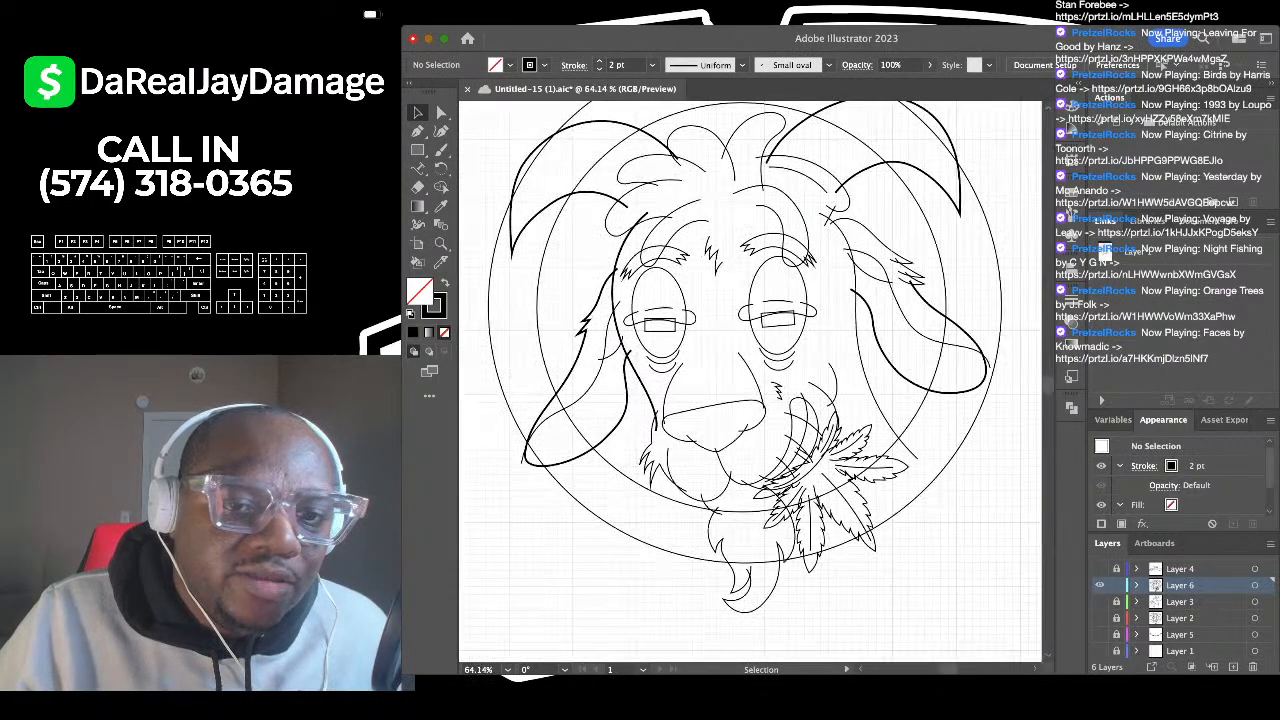
click(858, 350)
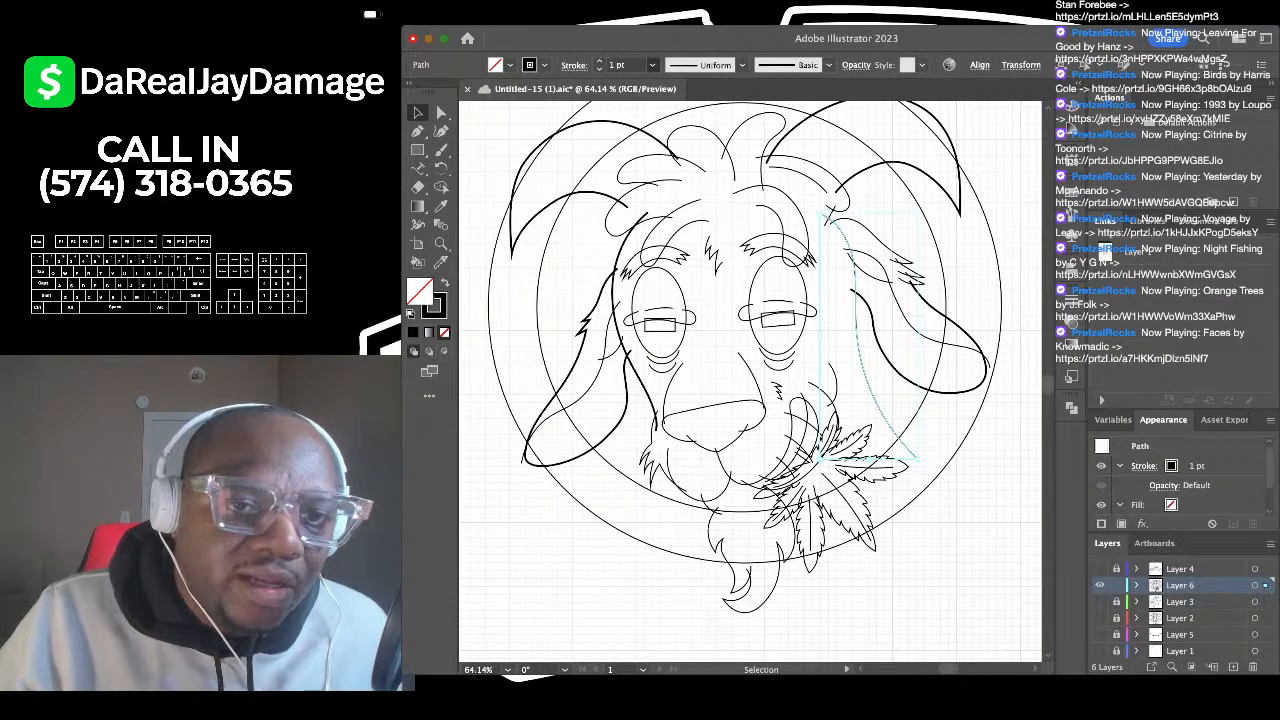
click(638, 146)
click(819, 300)
scroll(819, 300, up, 3)
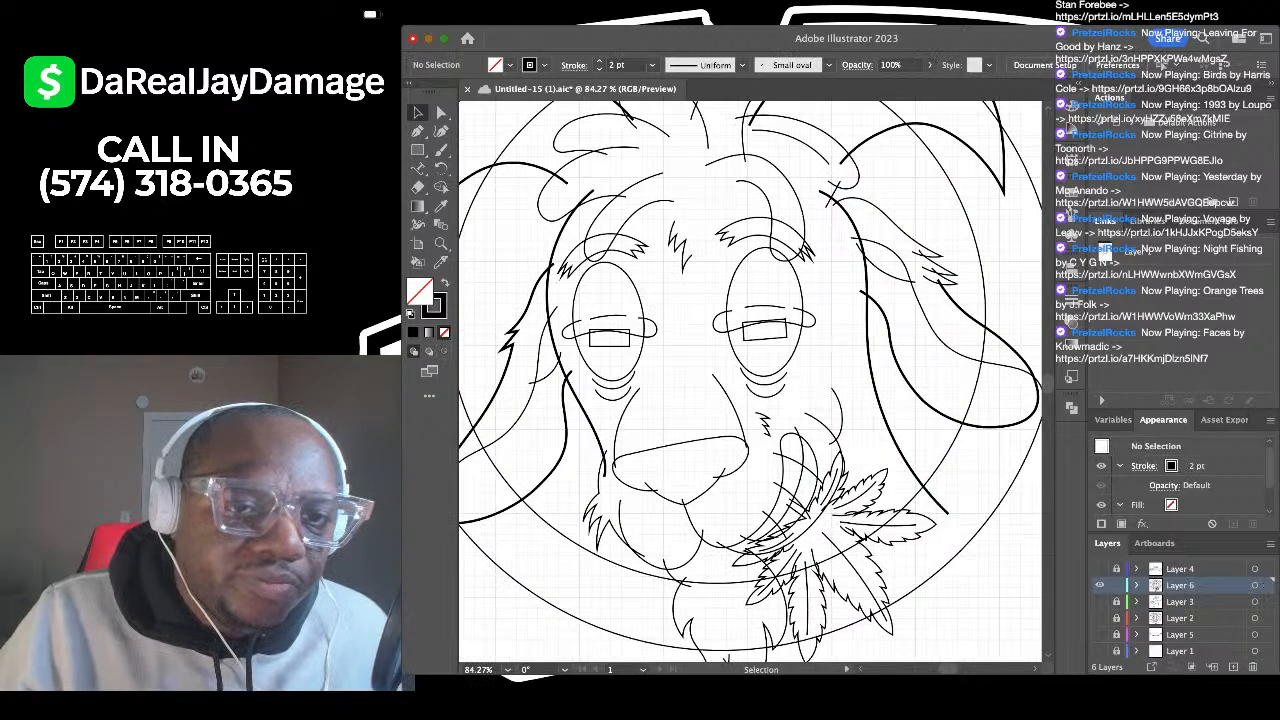
scroll(819, 300, up, 1)
scroll(898, 475, down, 3)
scroll(737, 240, up, 4)
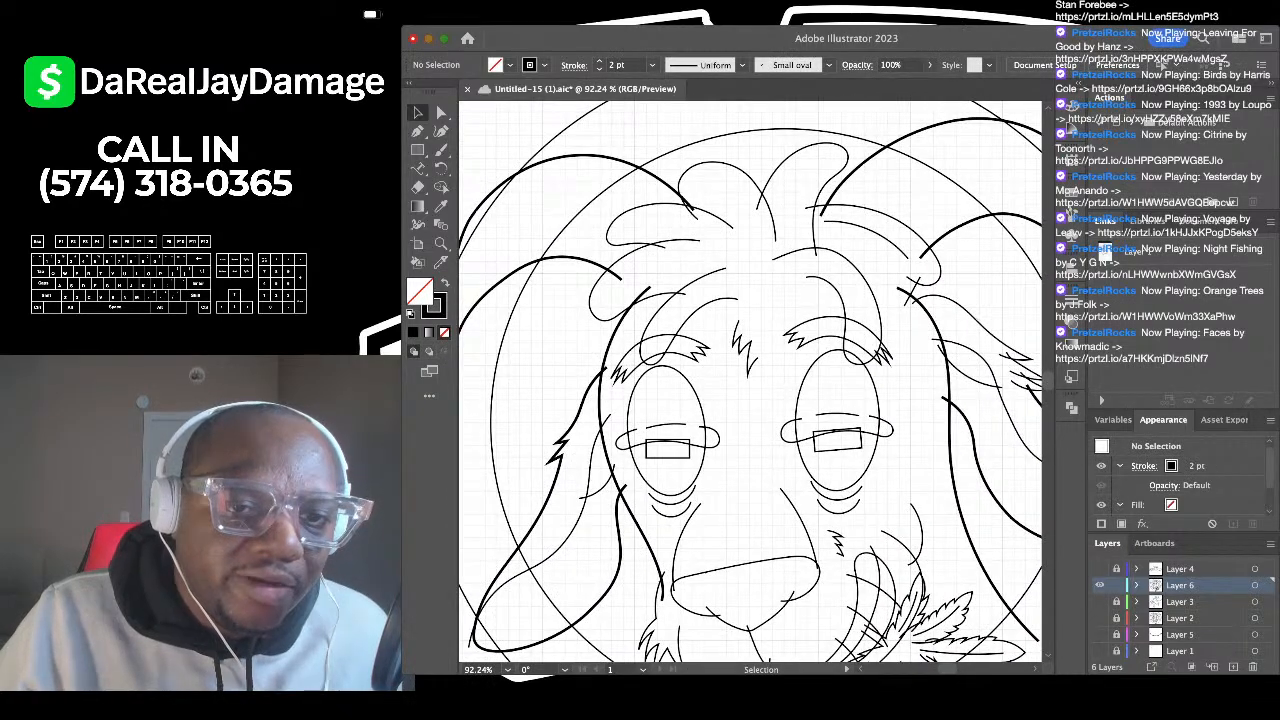
Step: Set the stroke weight of the goat's central and left hair tufts and forehead curls to 2 pt
drag(784, 299, 714, 294)
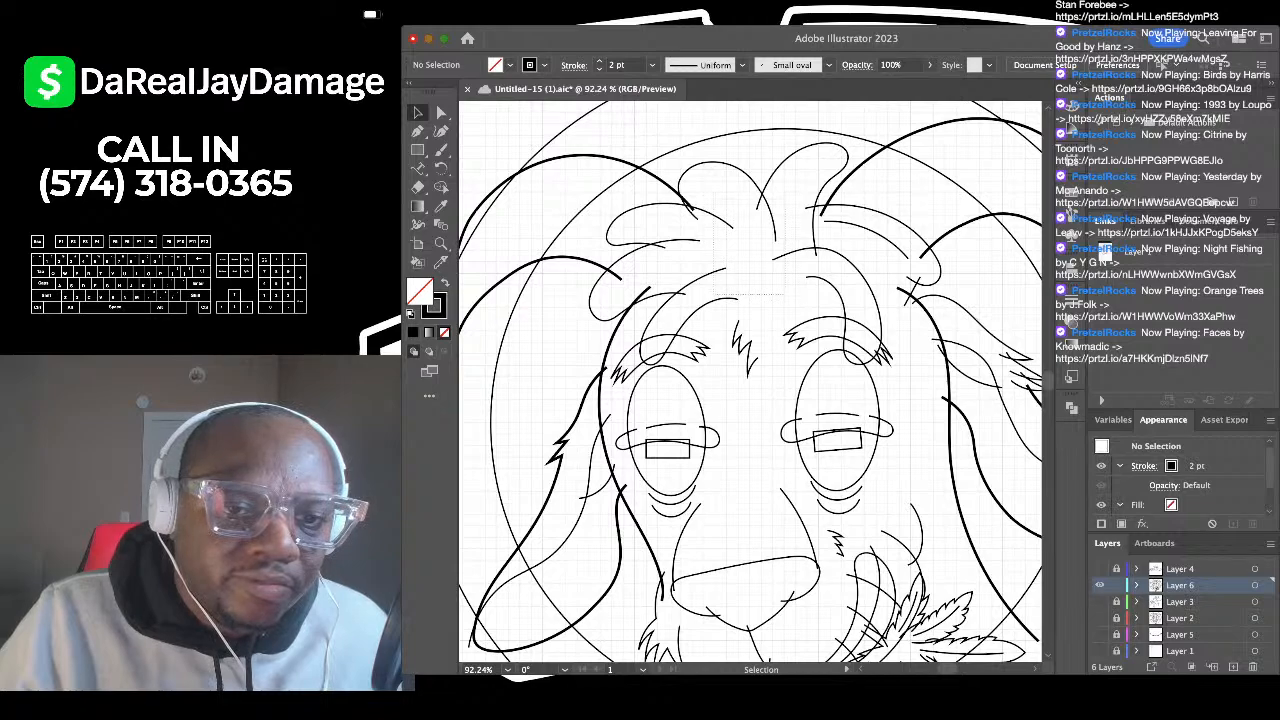
drag(715, 201, 714, 198)
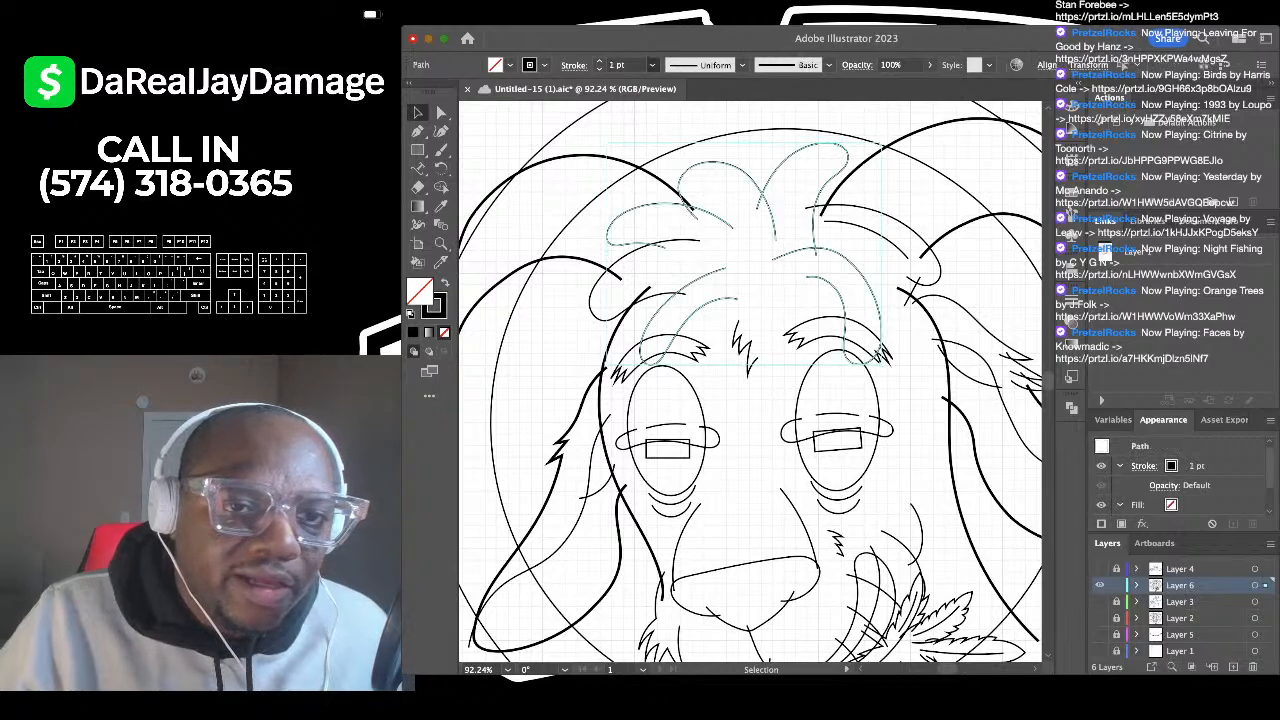
click(632, 144)
click(617, 262)
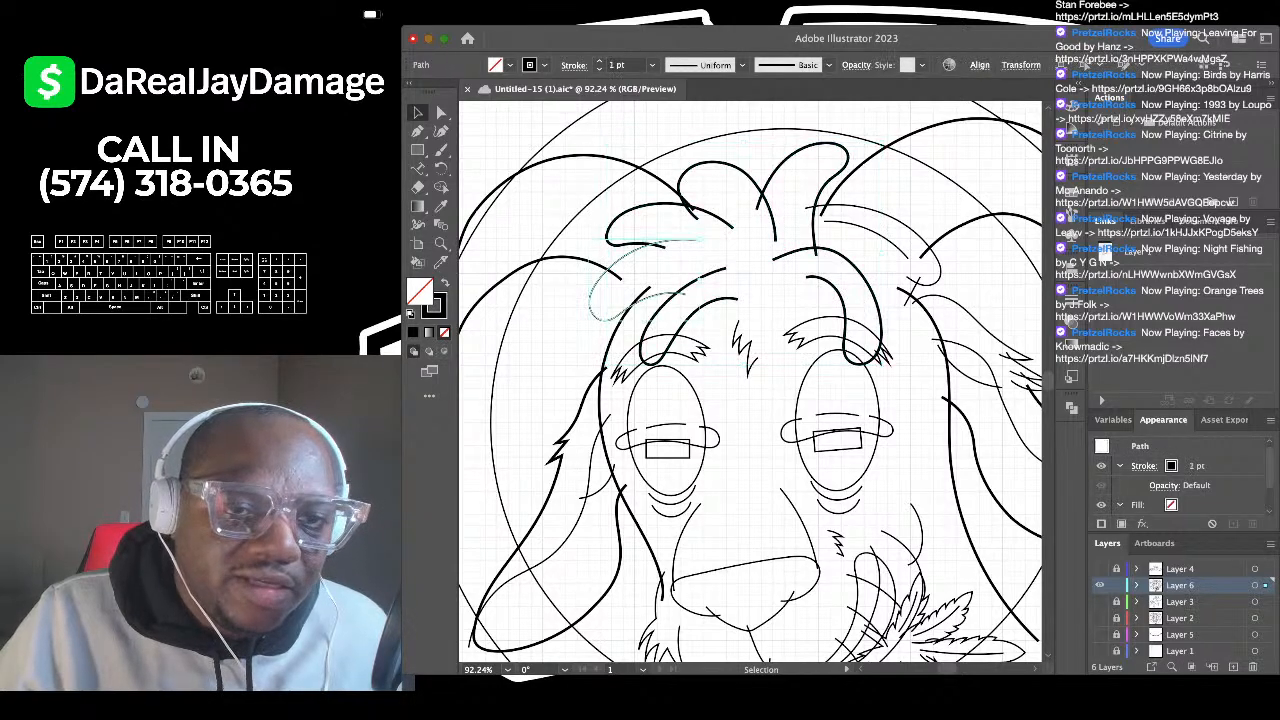
click(632, 144)
click(706, 194)
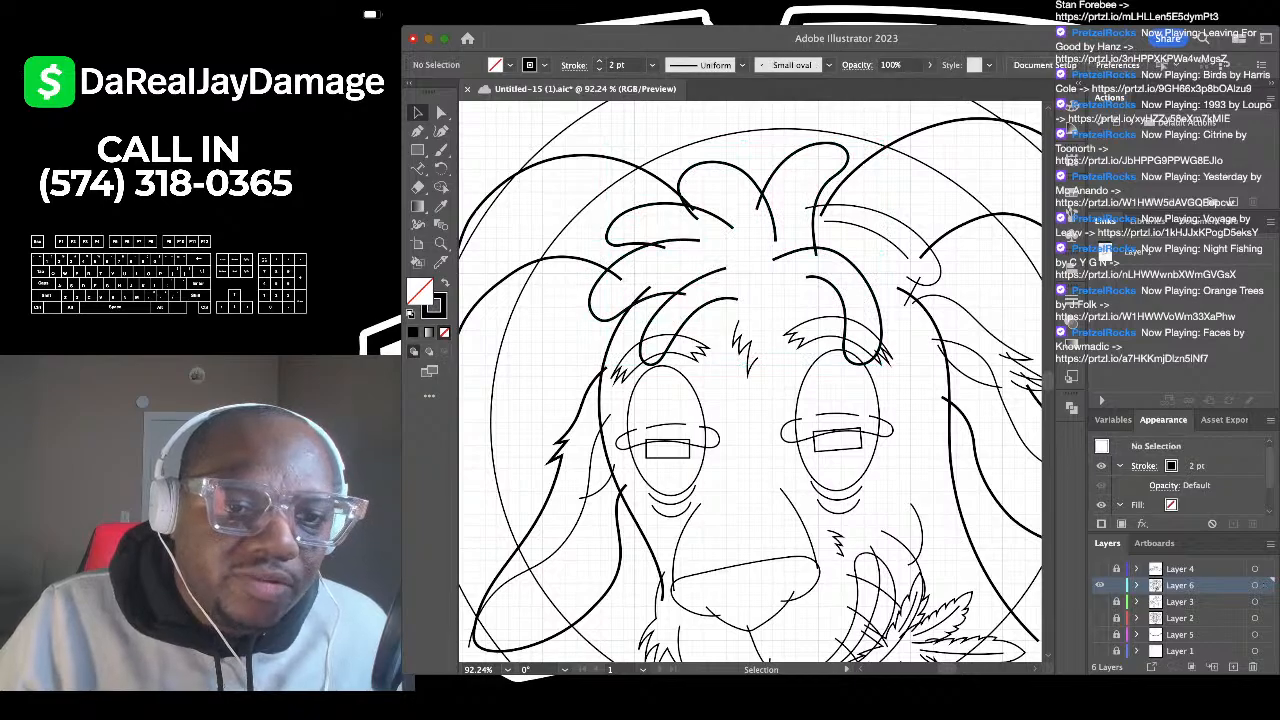
Step: Set the stroke weight of the two oval eye outlines to 2 pt and deselect them
scroll(702, 208, down, 5)
scroll(702, 208, down, 3)
scroll(707, 210, up, 5)
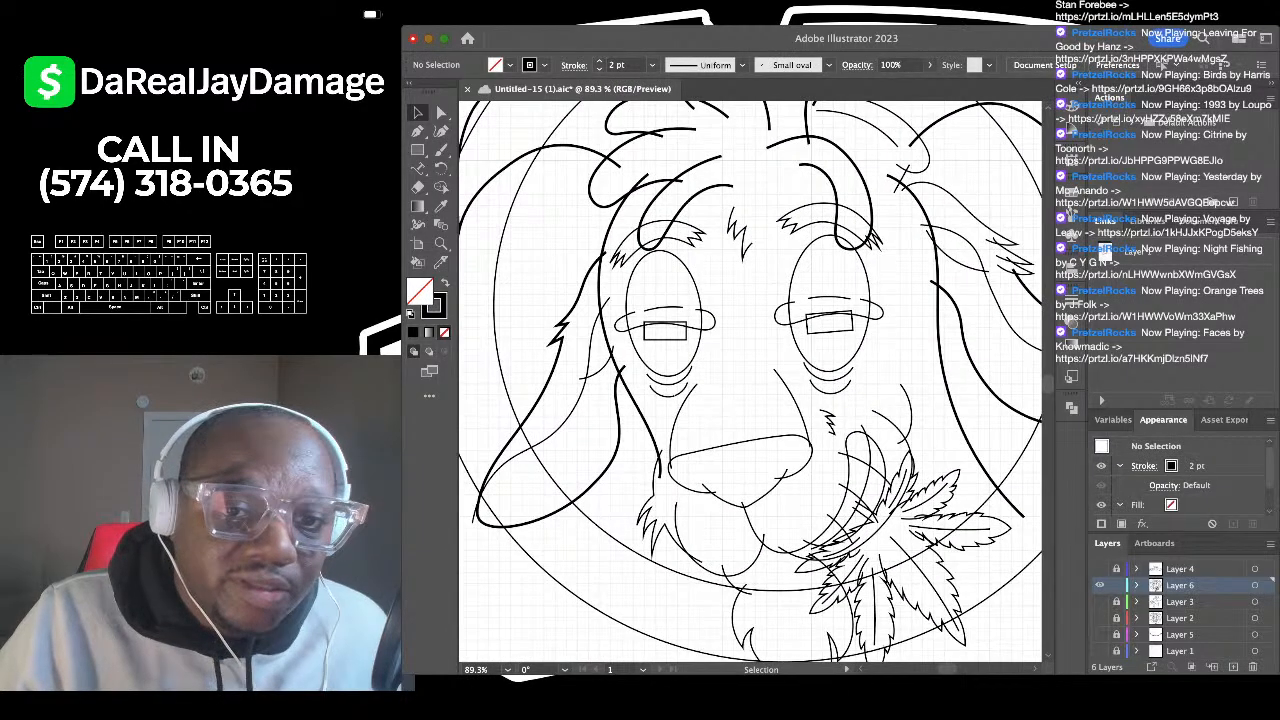
click(698, 282)
shift+click(791, 285)
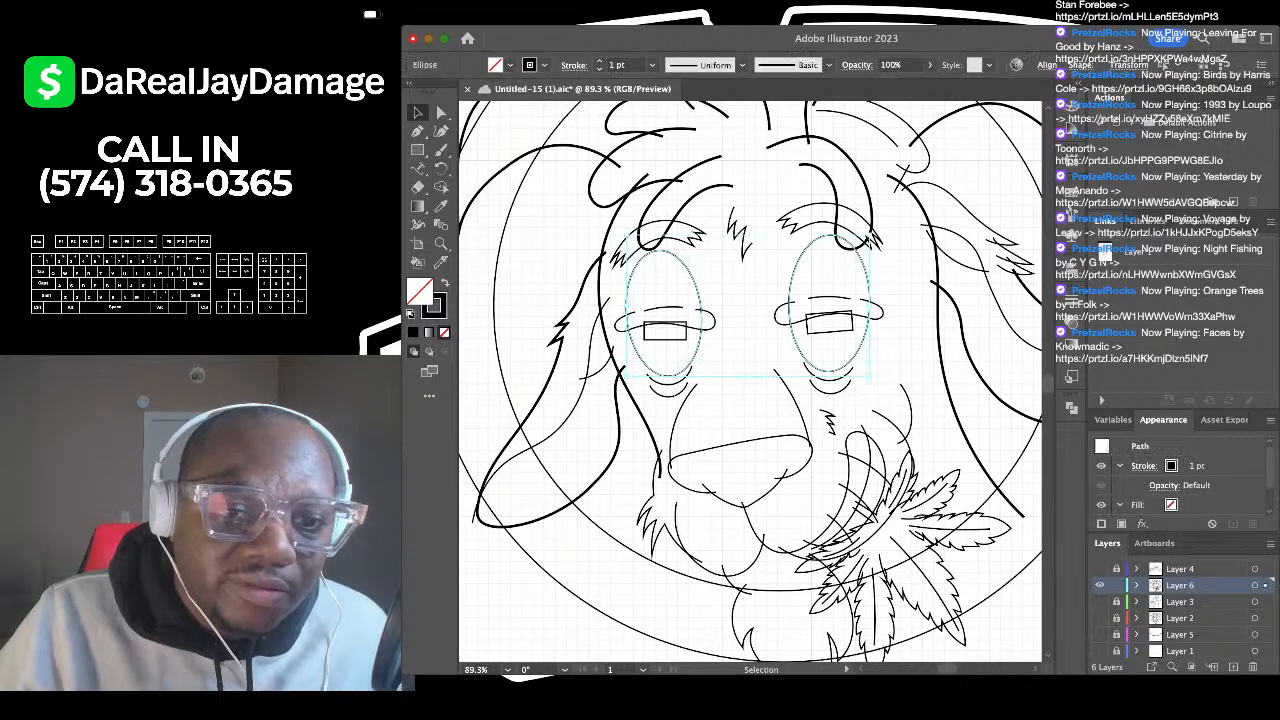
click(599, 61)
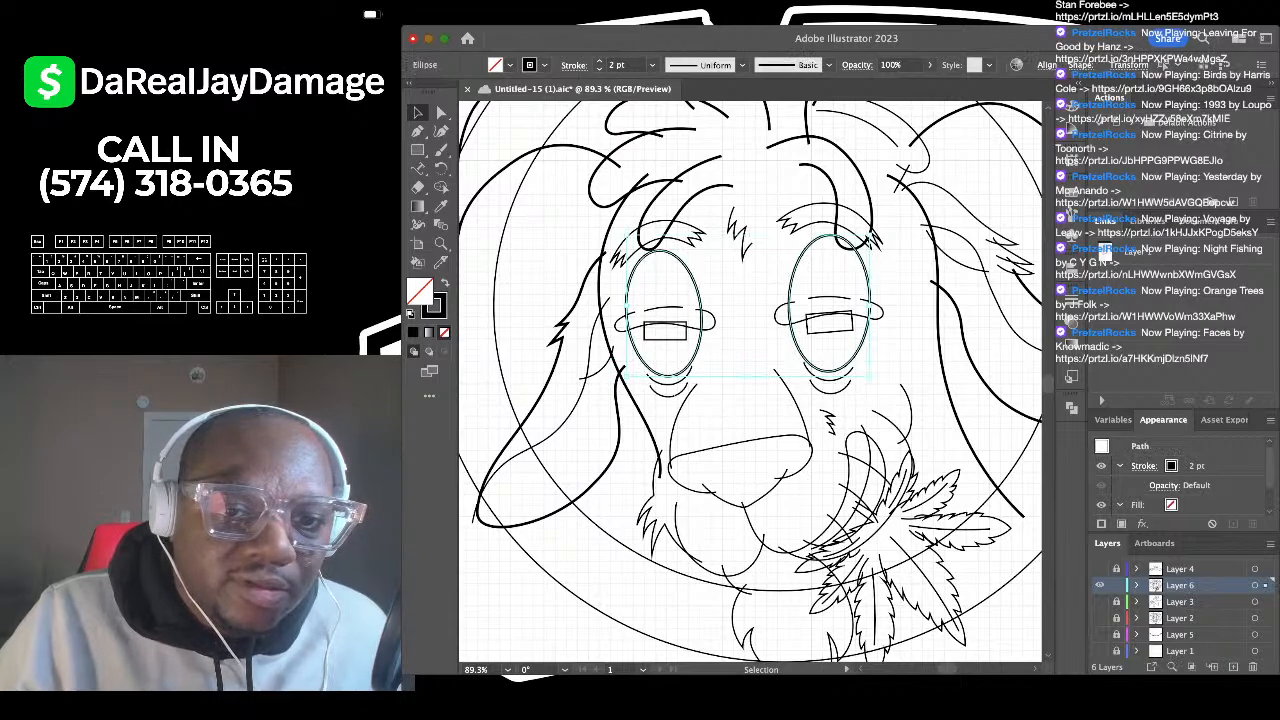
key(super+shift+a)
Step: Set the stroke weight of the eyelid shapes across both eyes and the two large circles around the head to 2 pt
drag(703, 293, 778, 324)
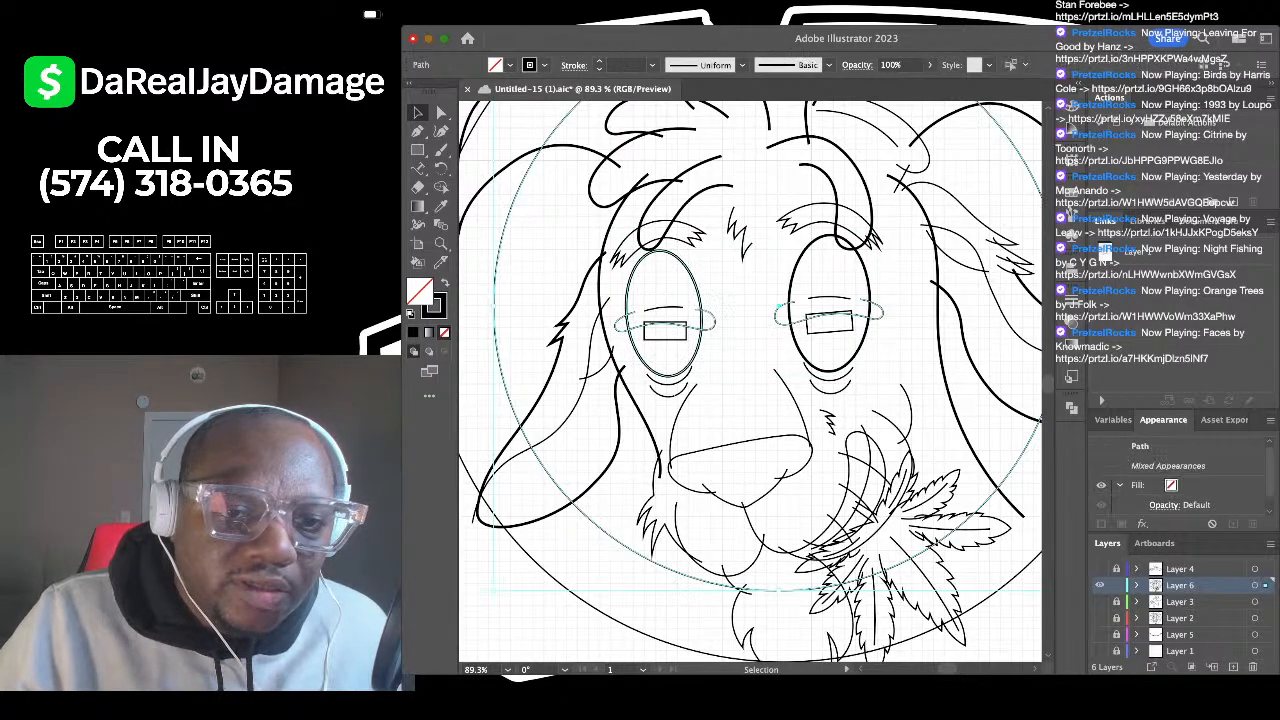
key(super+shift+a)
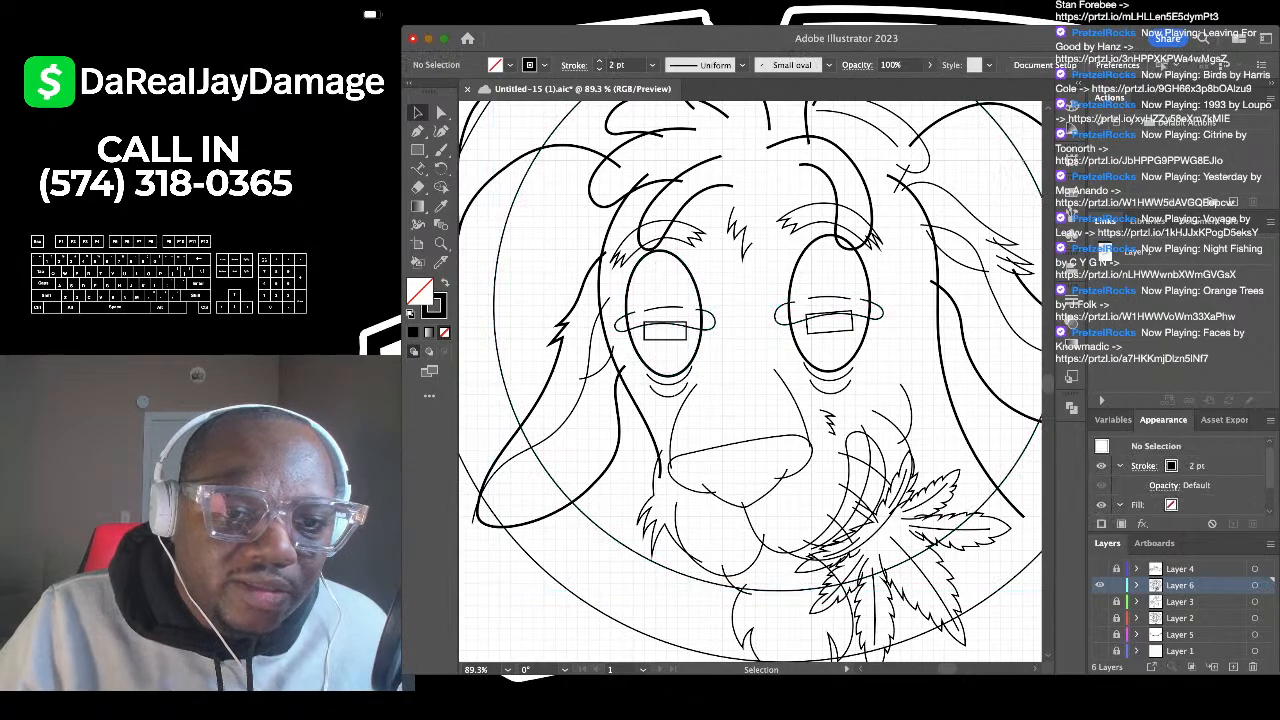
key(super+a)
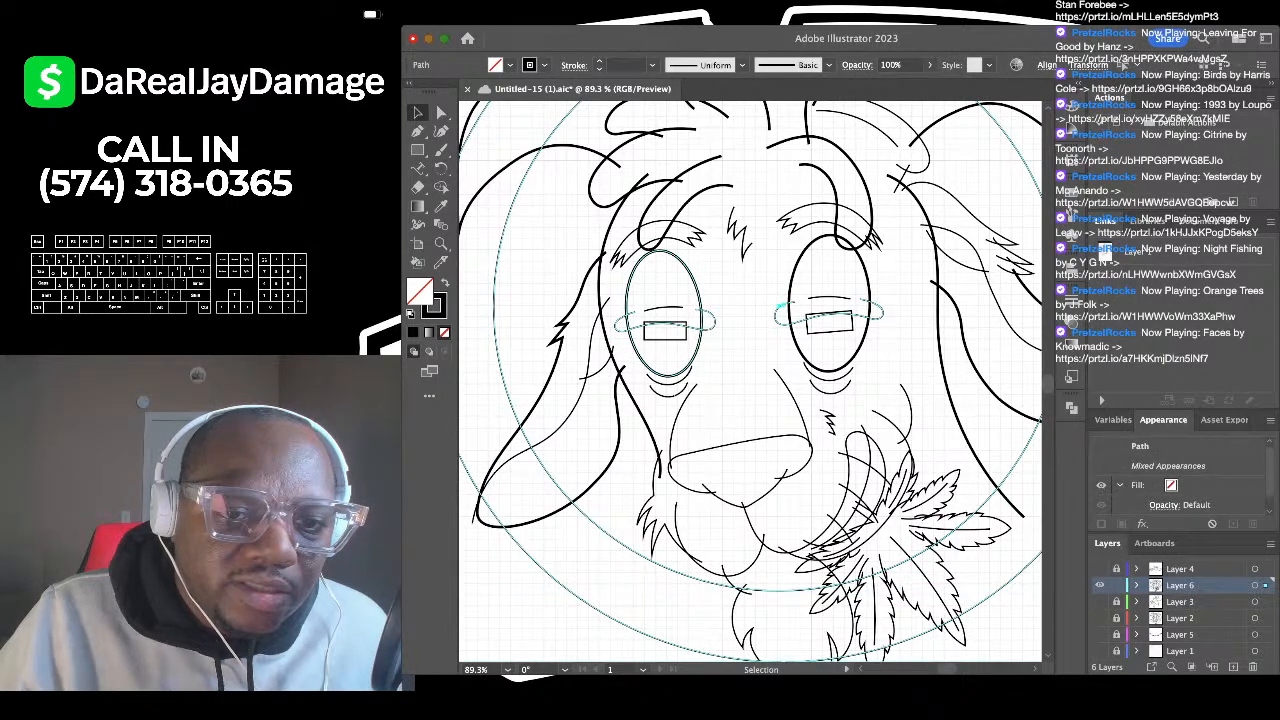
key(super+shift+a)
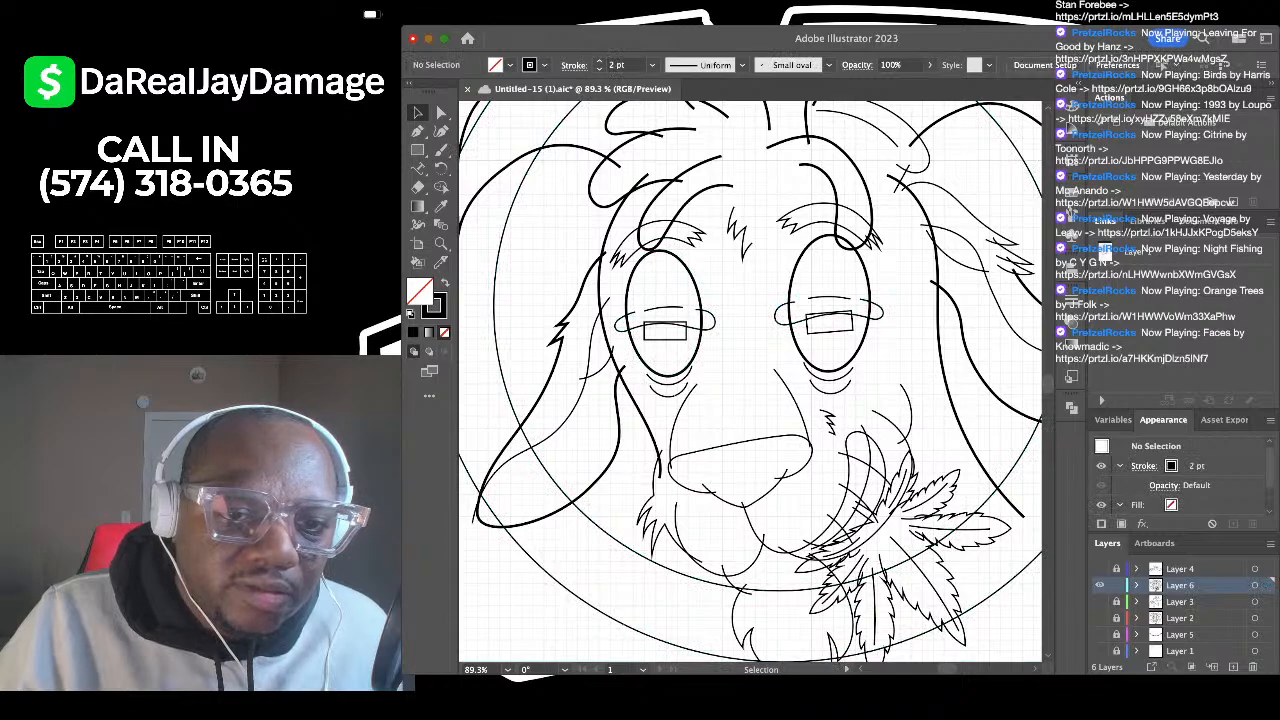
key(super+a)
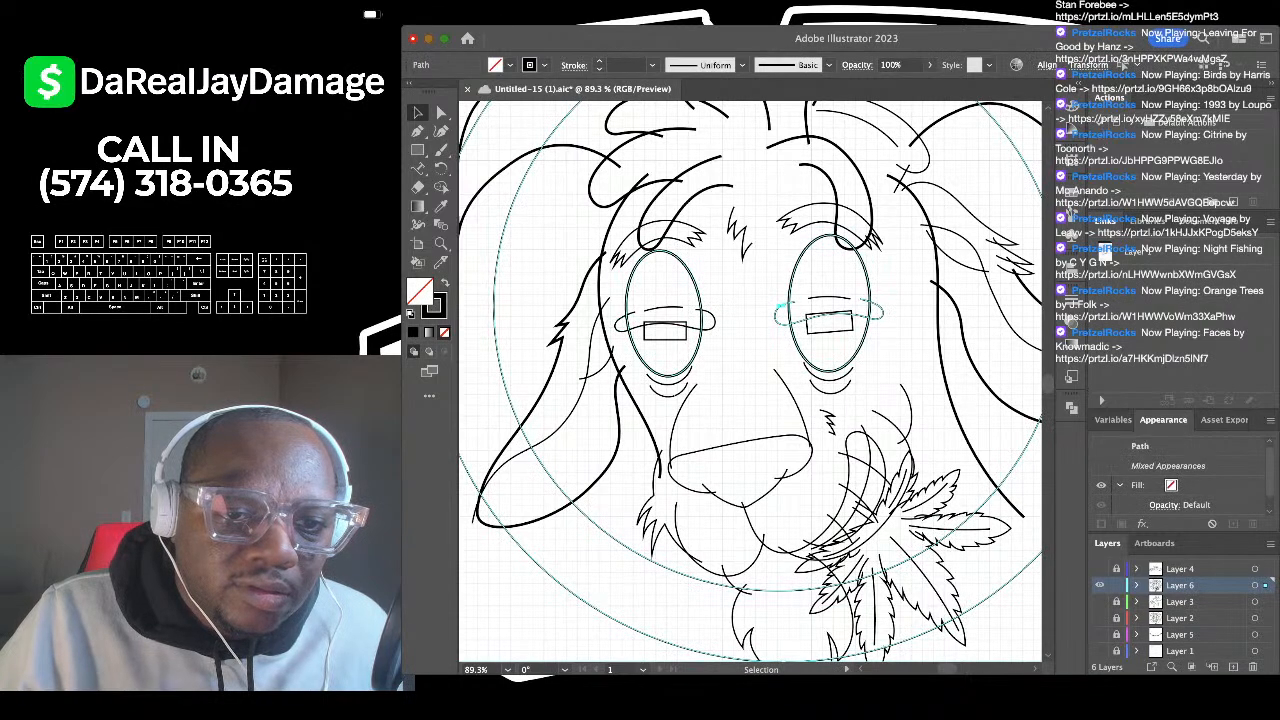
key(super+shift+a)
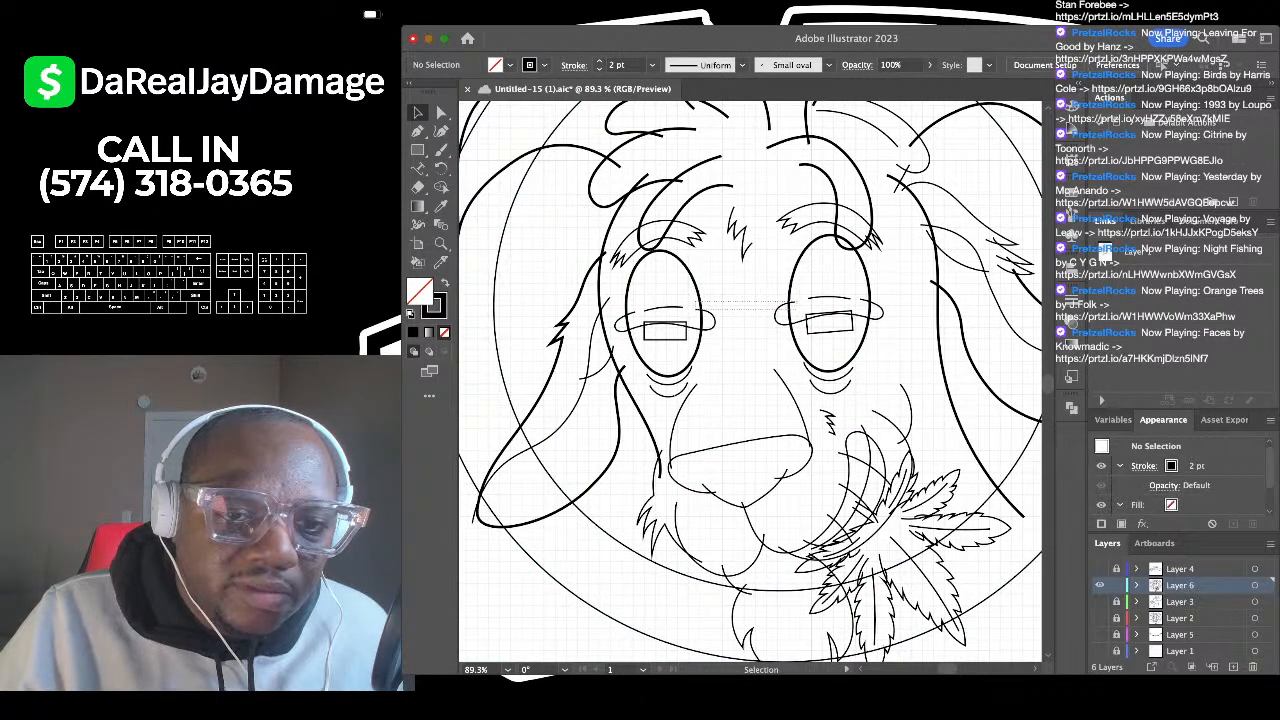
key(super+a)
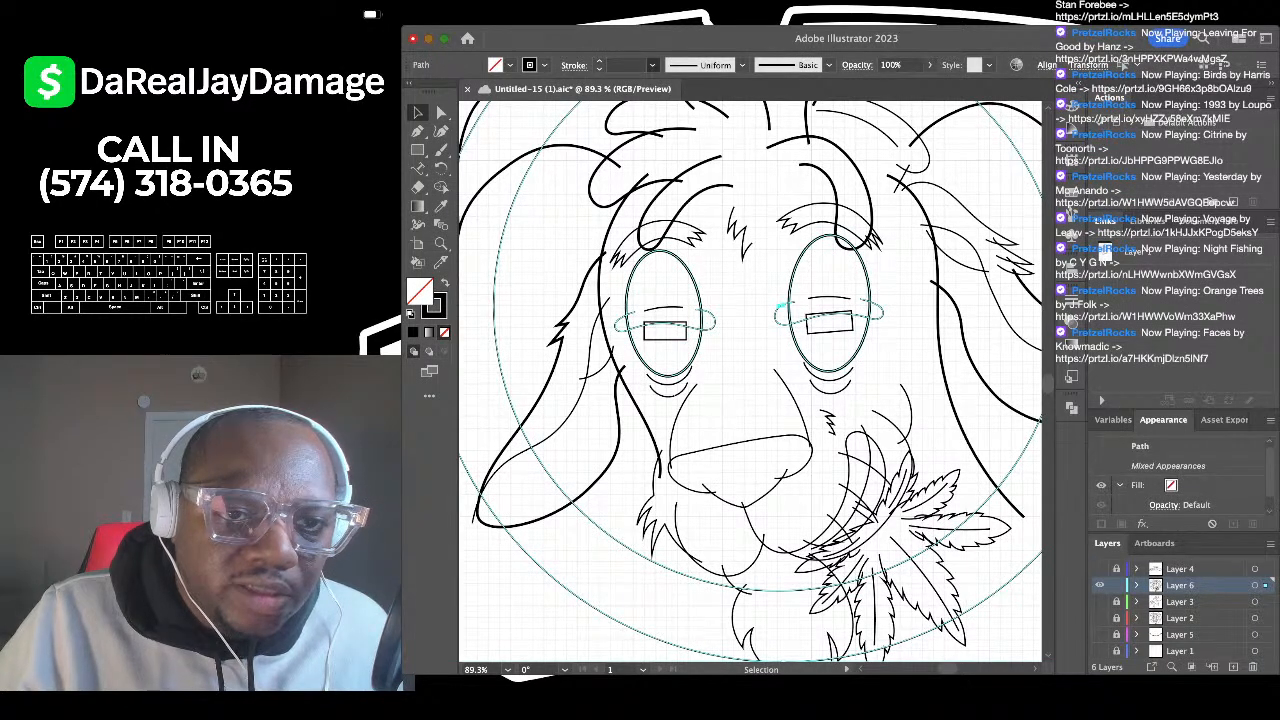
click(632, 135)
key(super+shift+a)
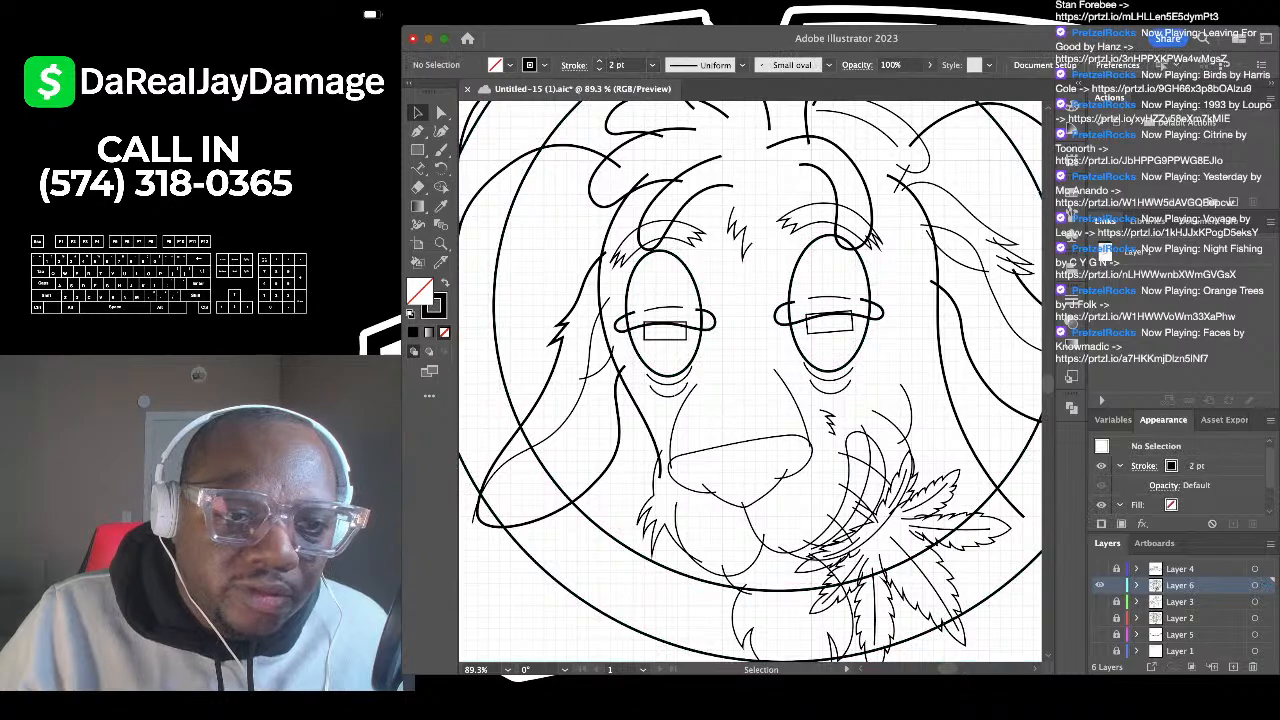
Step: Return the inner large circle behind the head to a 1 pt stroke weight and deselect it
click(578, 508)
click(652, 65)
click(632, 122)
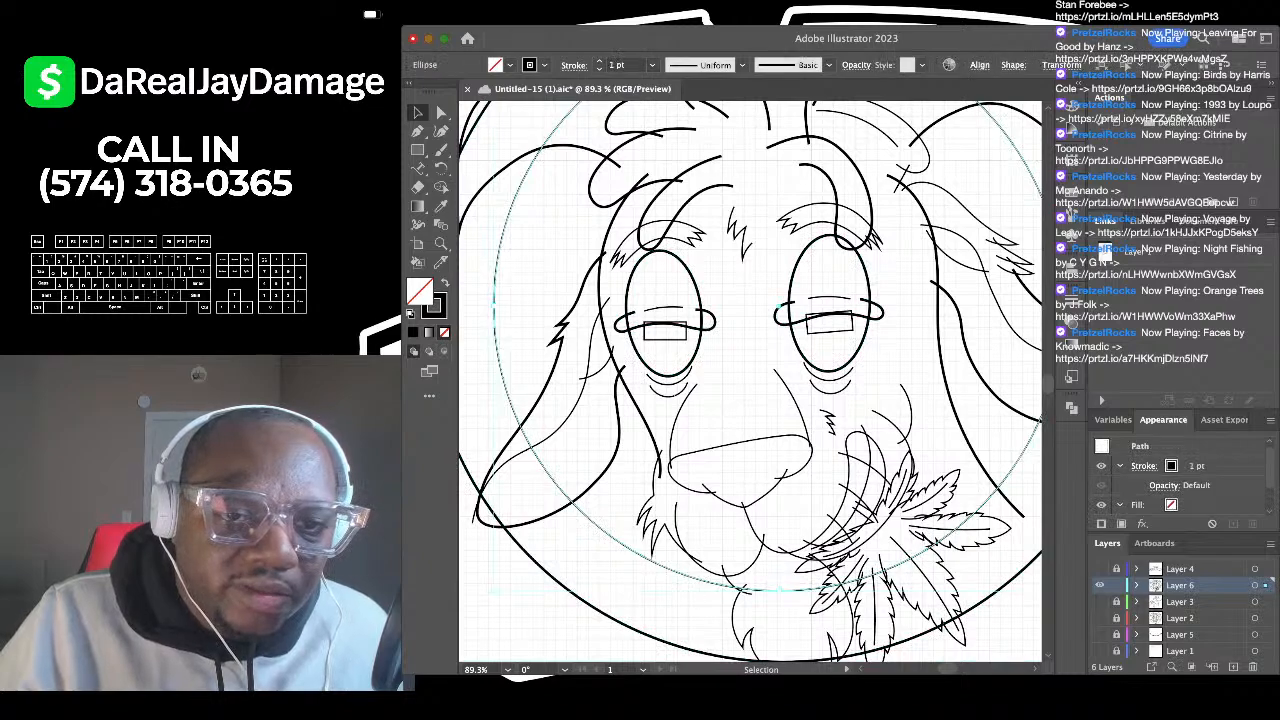
key(super+shift+a)
Step: Set the stroke weight of the nose outline and the two lines along the nose bridge to 2 pt
scroll(750, 380, down, 4)
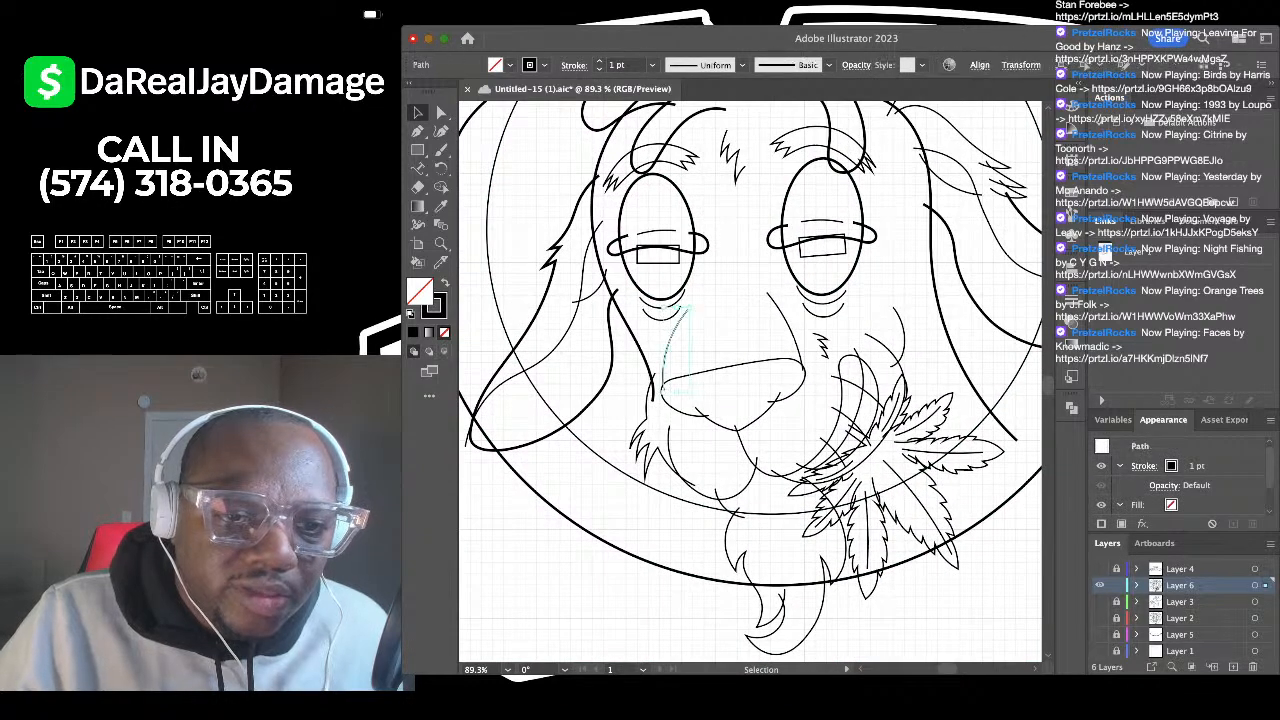
drag(664, 337, 804, 400)
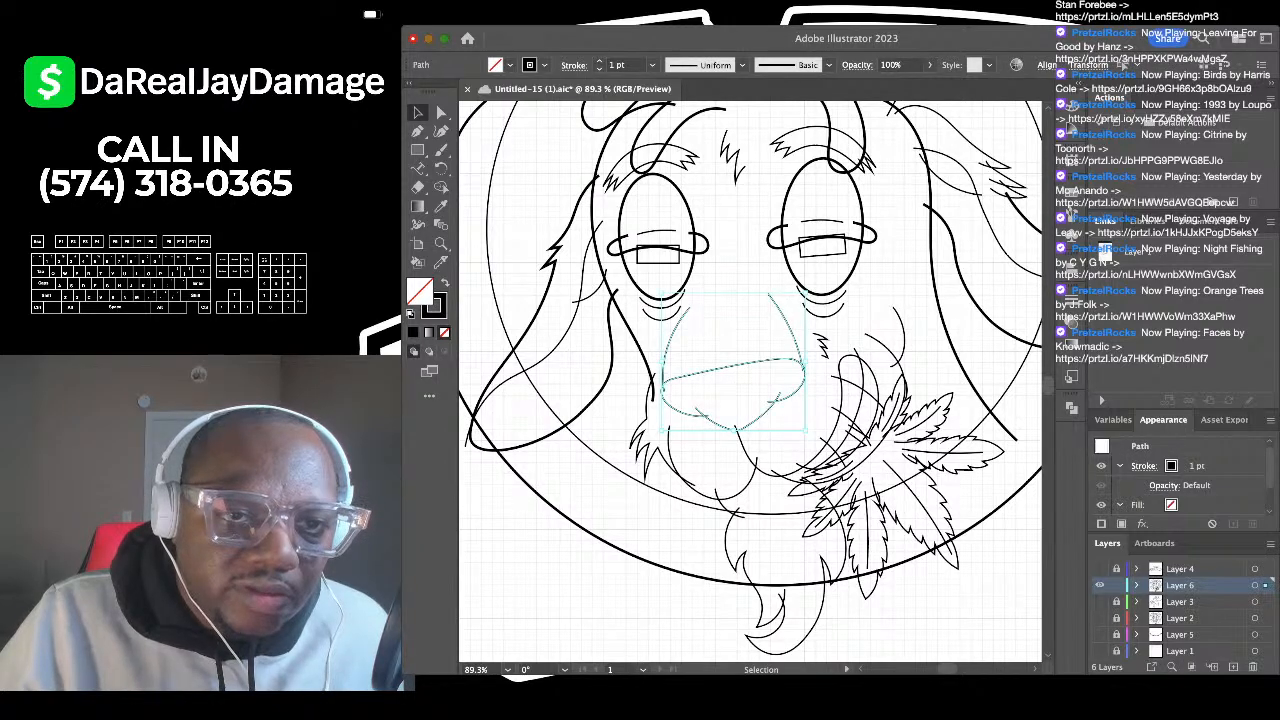
click(635, 142)
click(735, 250)
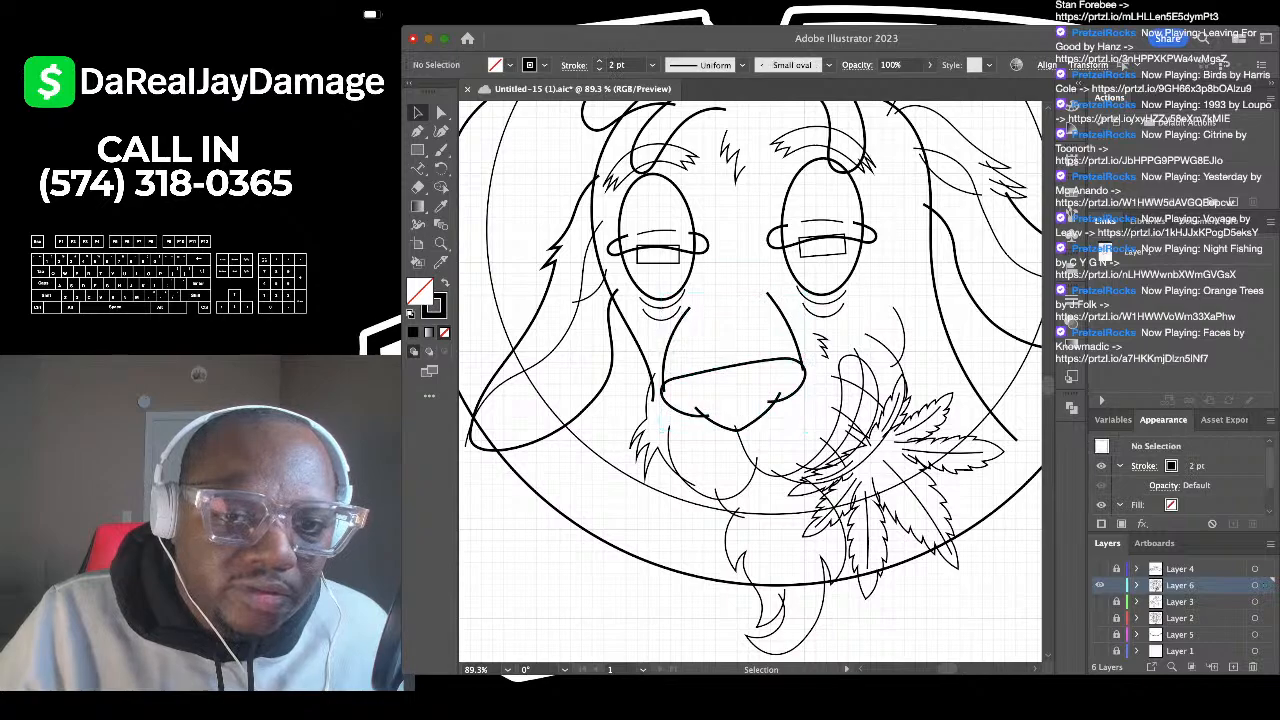
Step: Set the mouth line running from below the nose up around the right cheek to a 2 pt stroke weight
scroll(735, 300, down, 2)
click(739, 429)
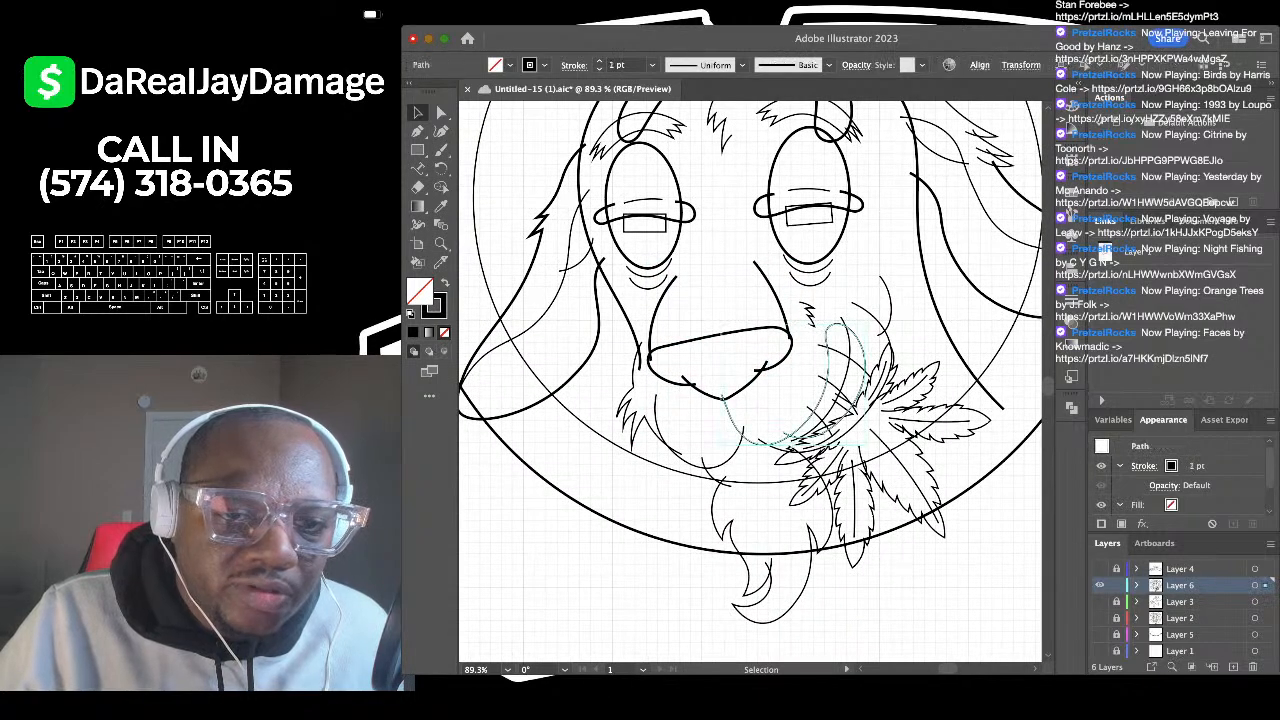
click(652, 65)
click(635, 142)
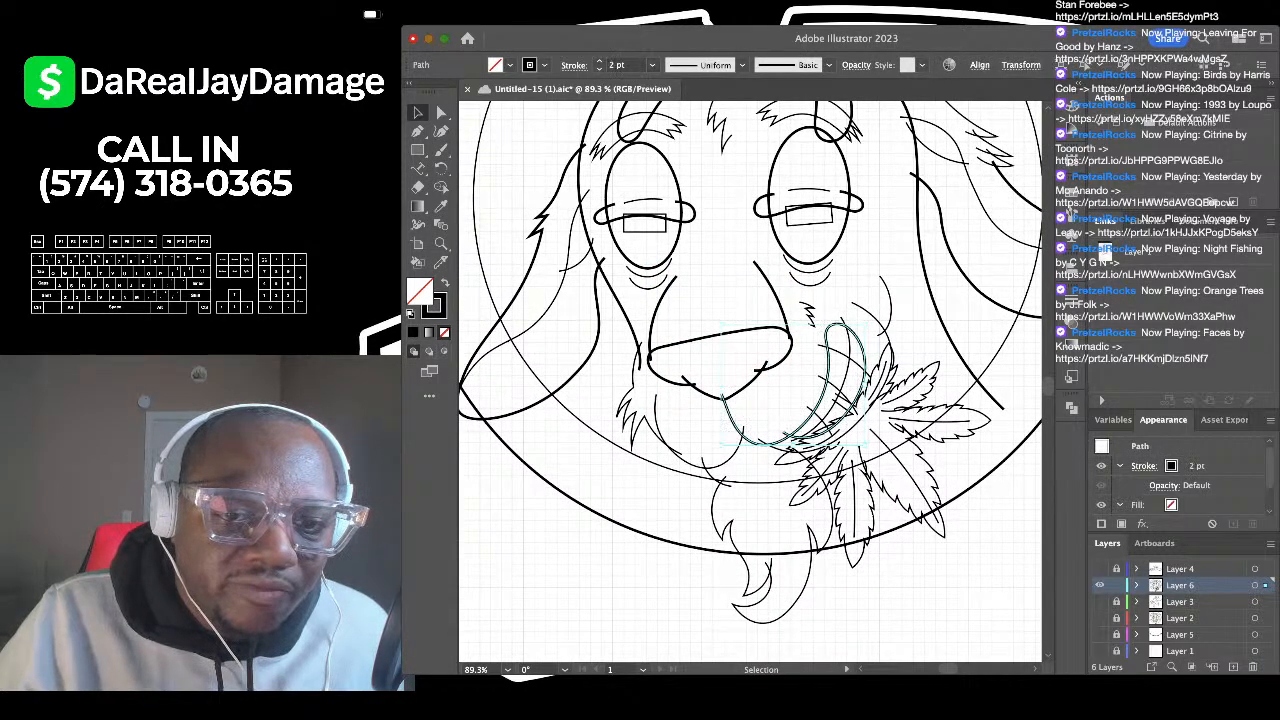
click(886, 252)
Step: Set the stroke weight of the left cheek fur and the left side of the muzzle to 2 pt
scroll(886, 252, down, 3)
scroll(886, 252, down, 2)
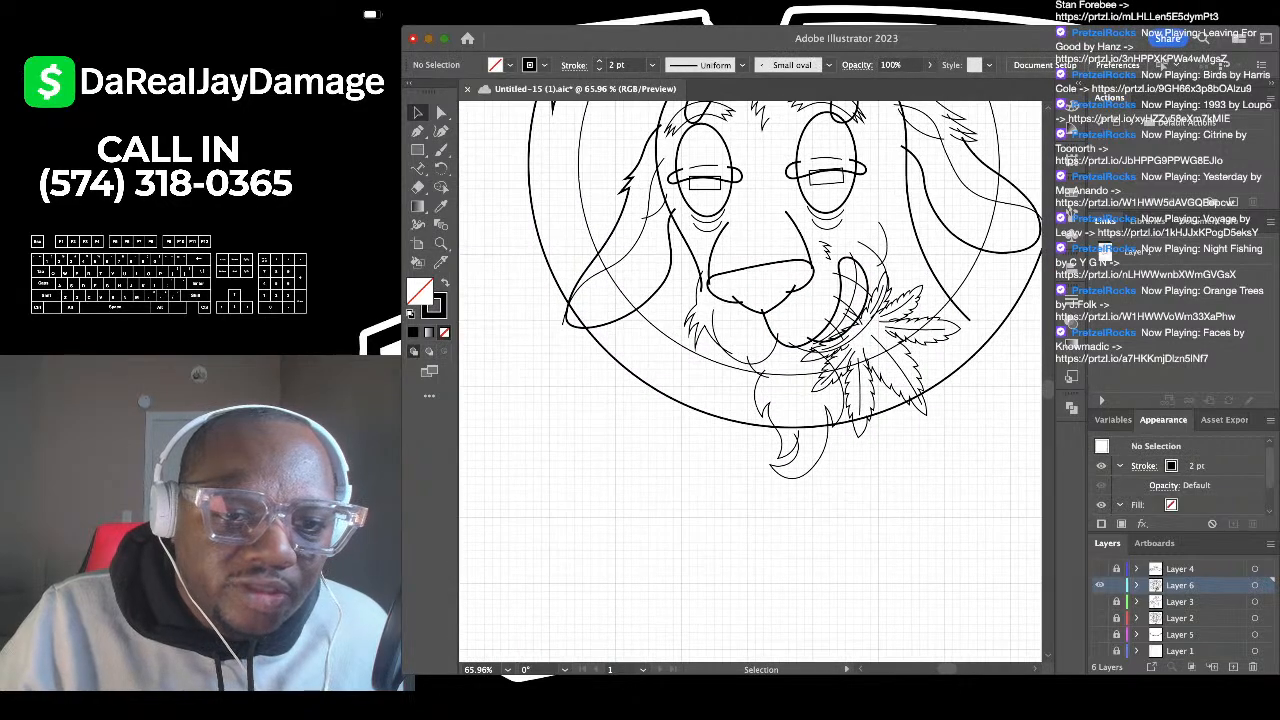
scroll(748, 282, up, 1)
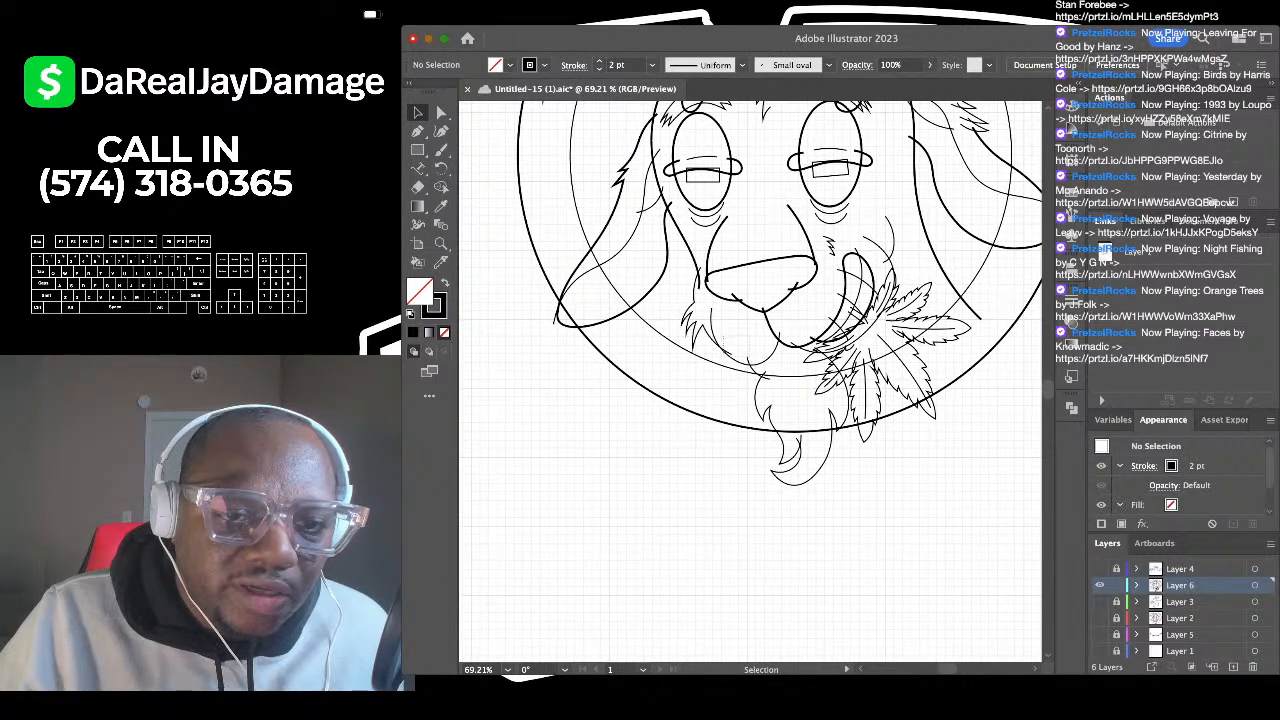
click(728, 354)
click(652, 65)
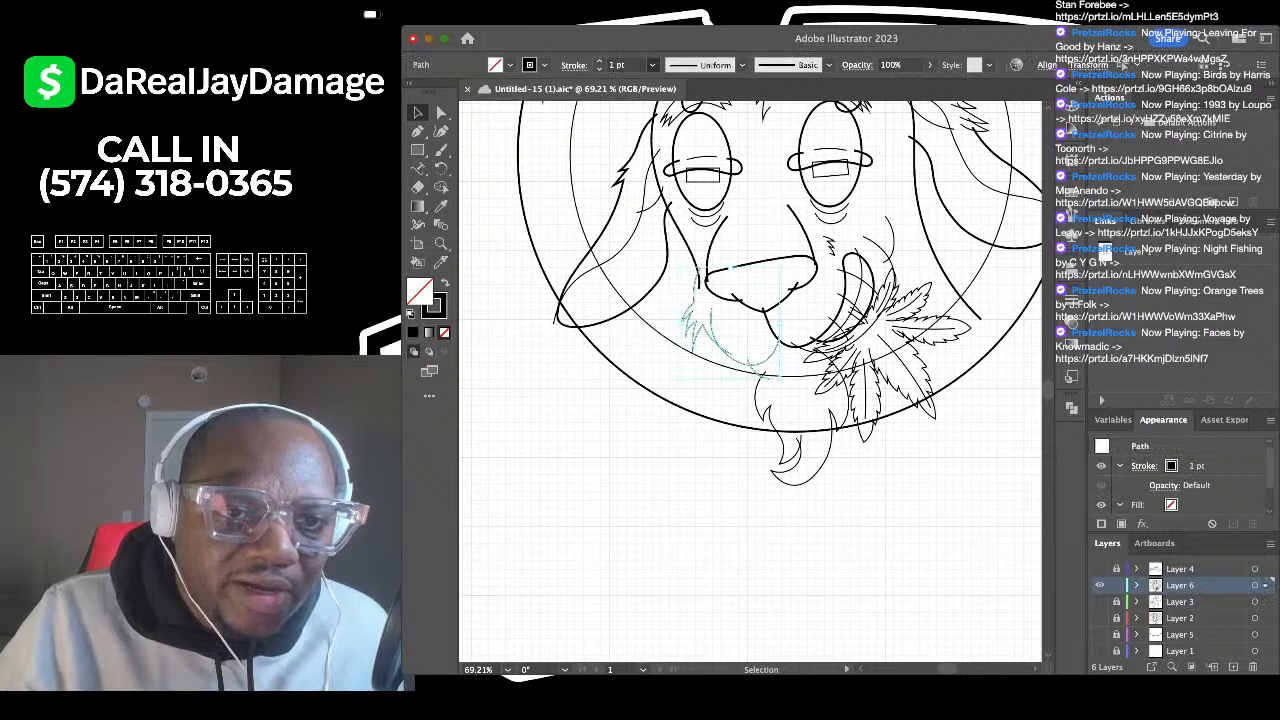
click(655, 79)
click(704, 440)
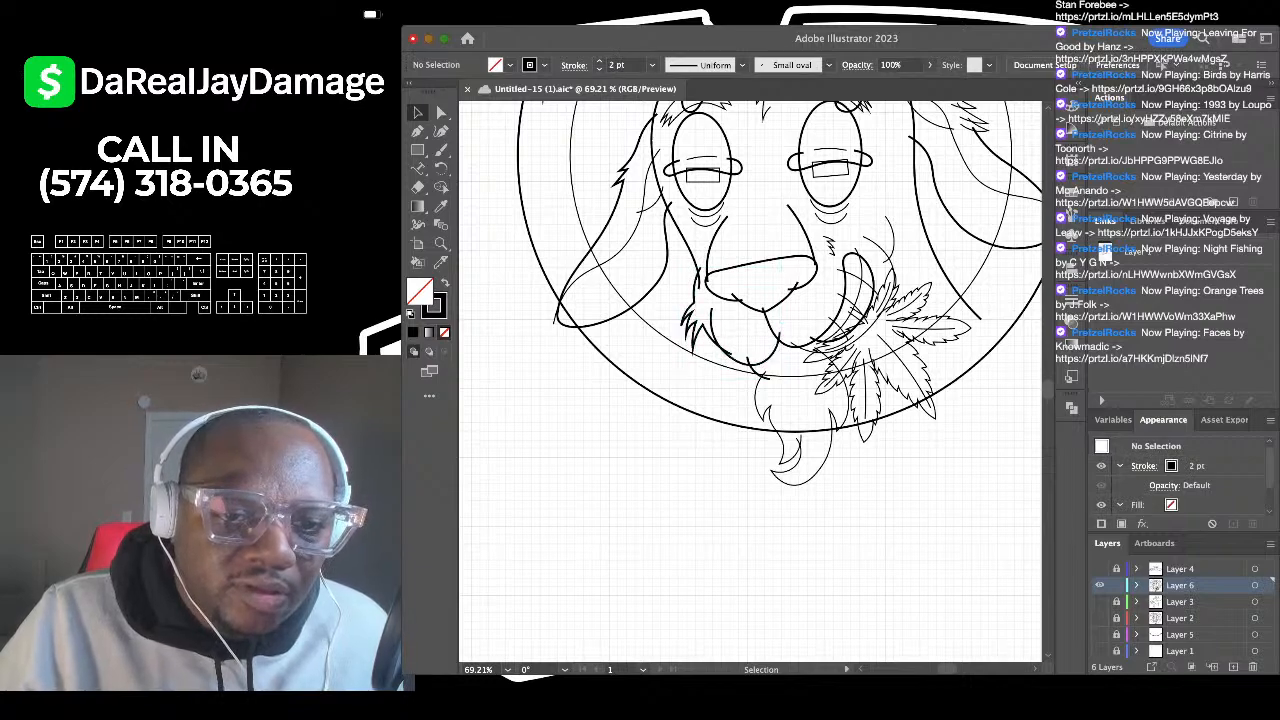
Step: Set both contours of the goat's beard to a 2 pt stroke weight and deselect them
click(780, 440)
click(652, 65)
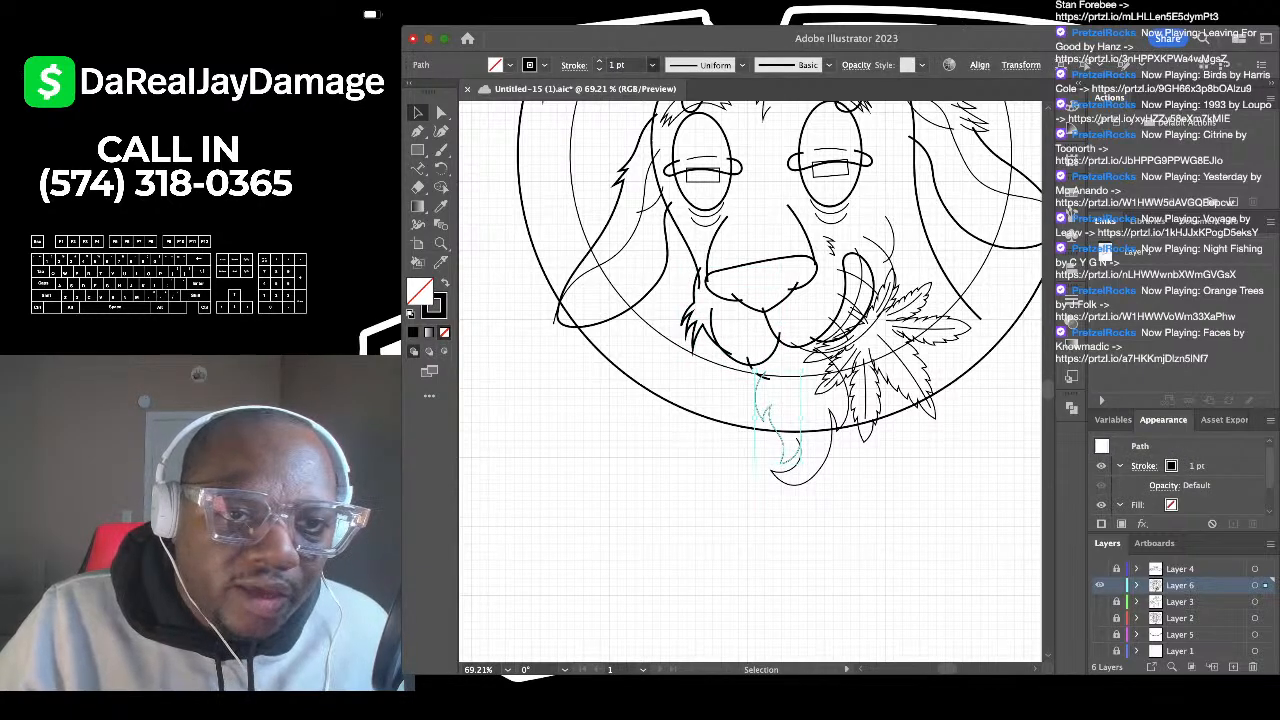
click(655, 79)
click(828, 448)
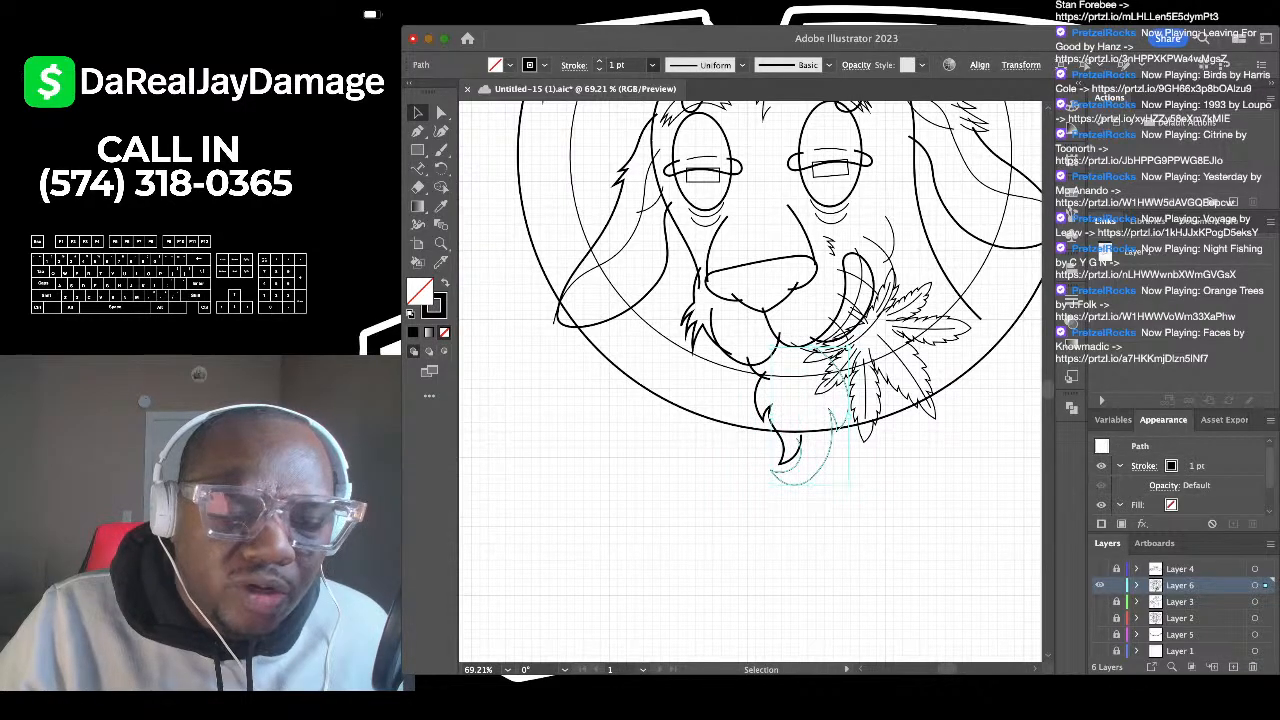
click(655, 79)
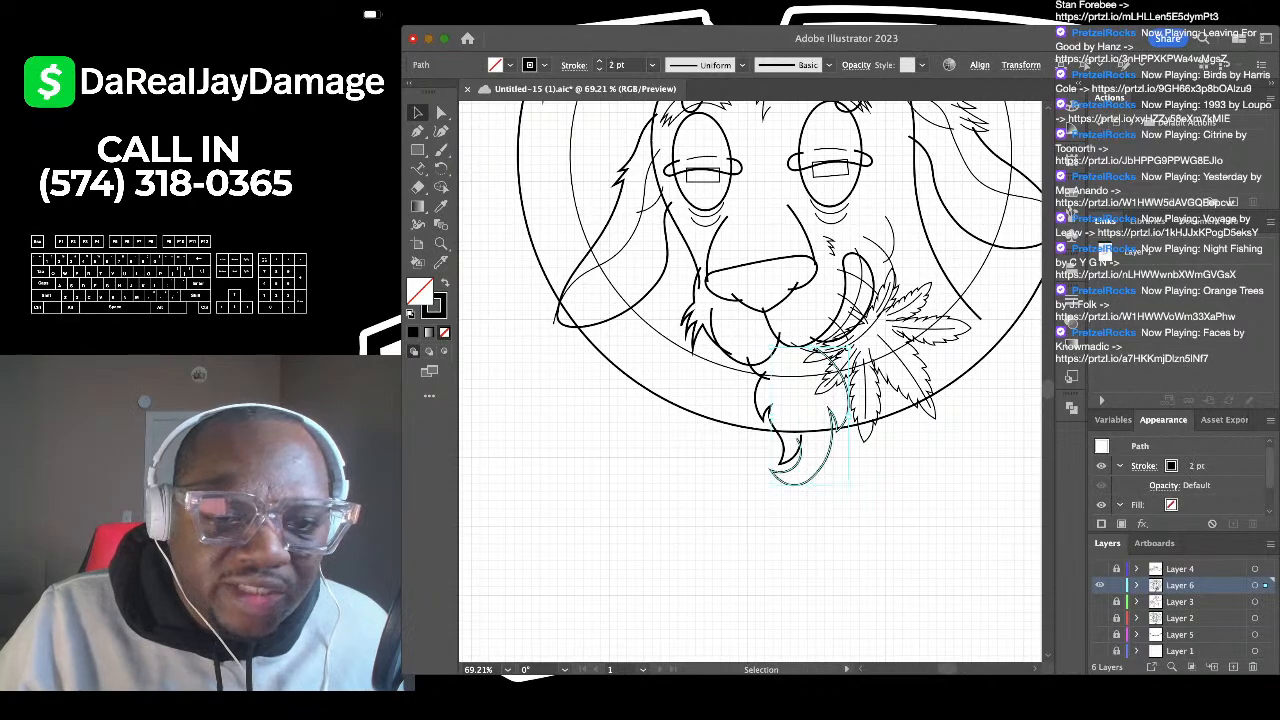
click(880, 530)
Step: Set the stroke weight of the curved lines at the right cheek beside the leaf to 2 pt
scroll(750, 384, up, 5)
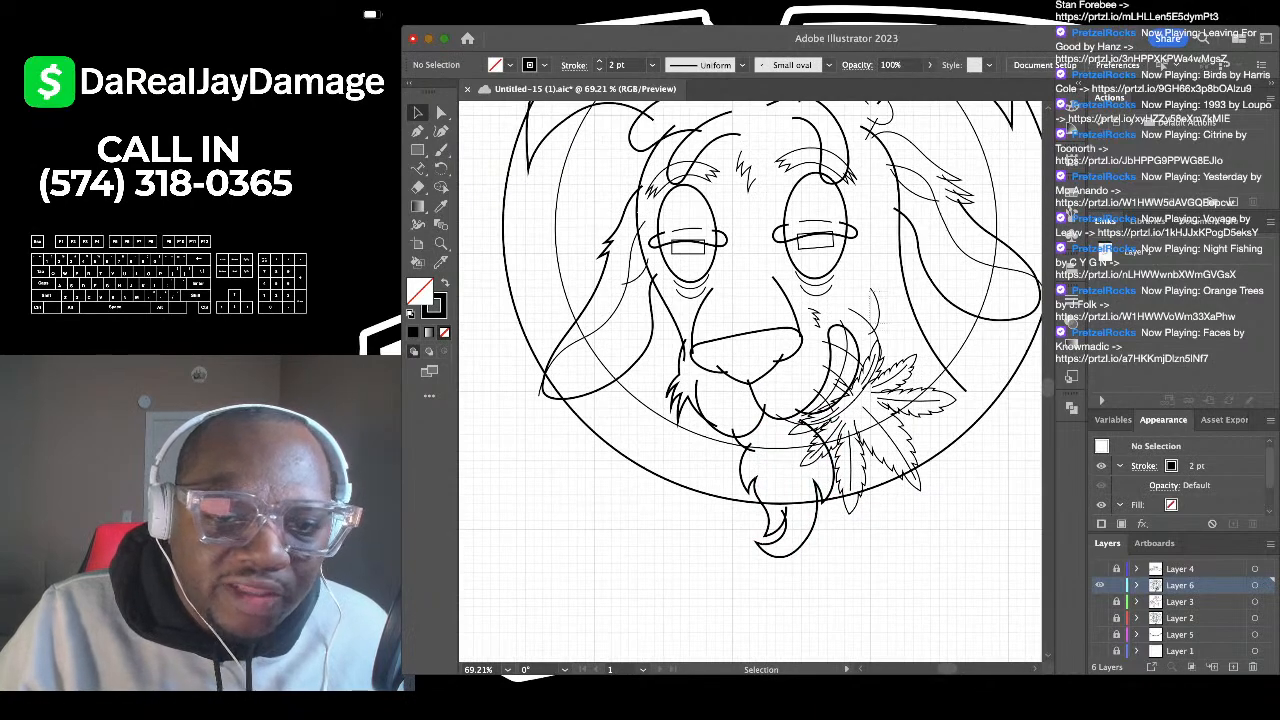
click(878, 323)
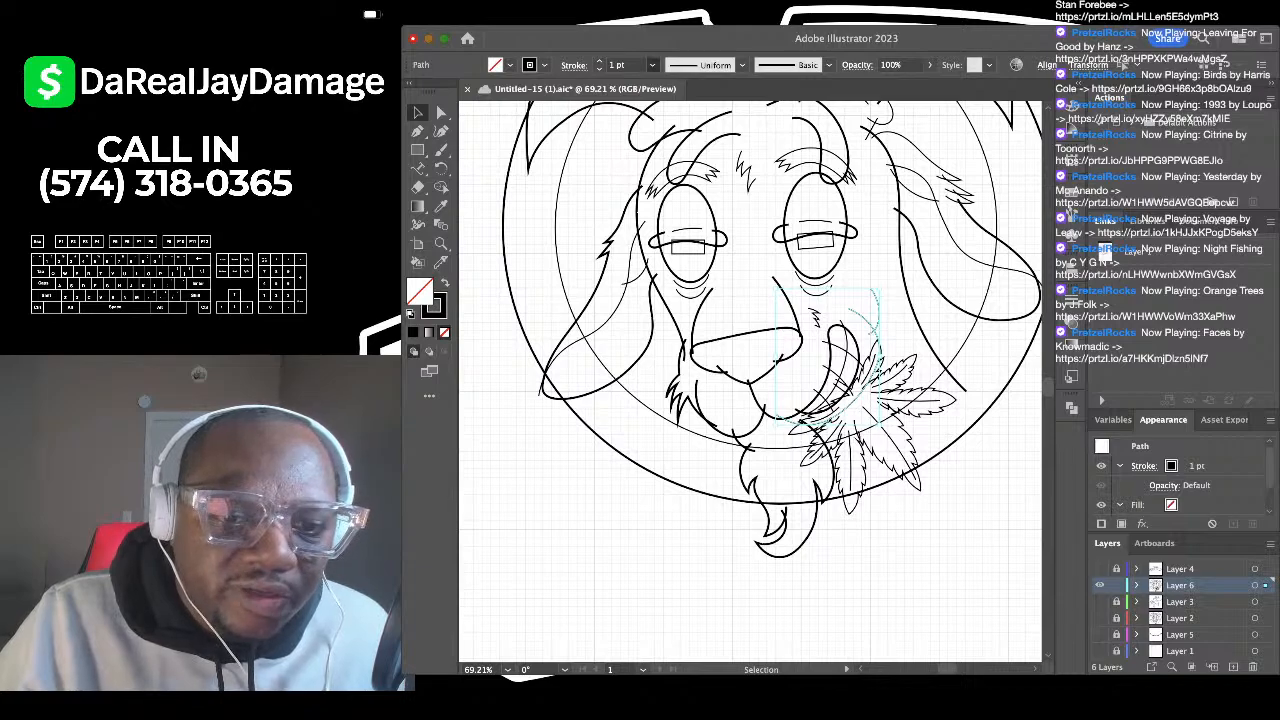
key(i)
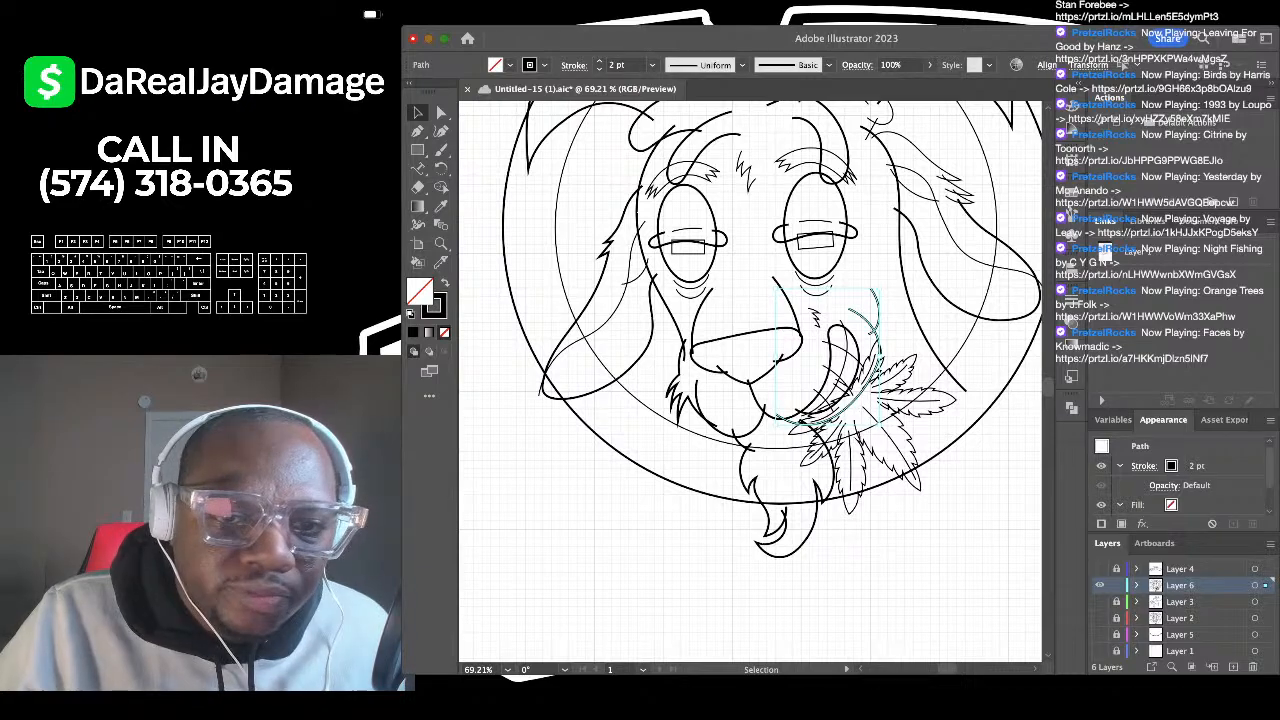
click(880, 252)
Step: Look over the thickened face outlines and check the thin fur lines inside the right ear
scroll(880, 252, down, 1)
scroll(890, 256, up, 5)
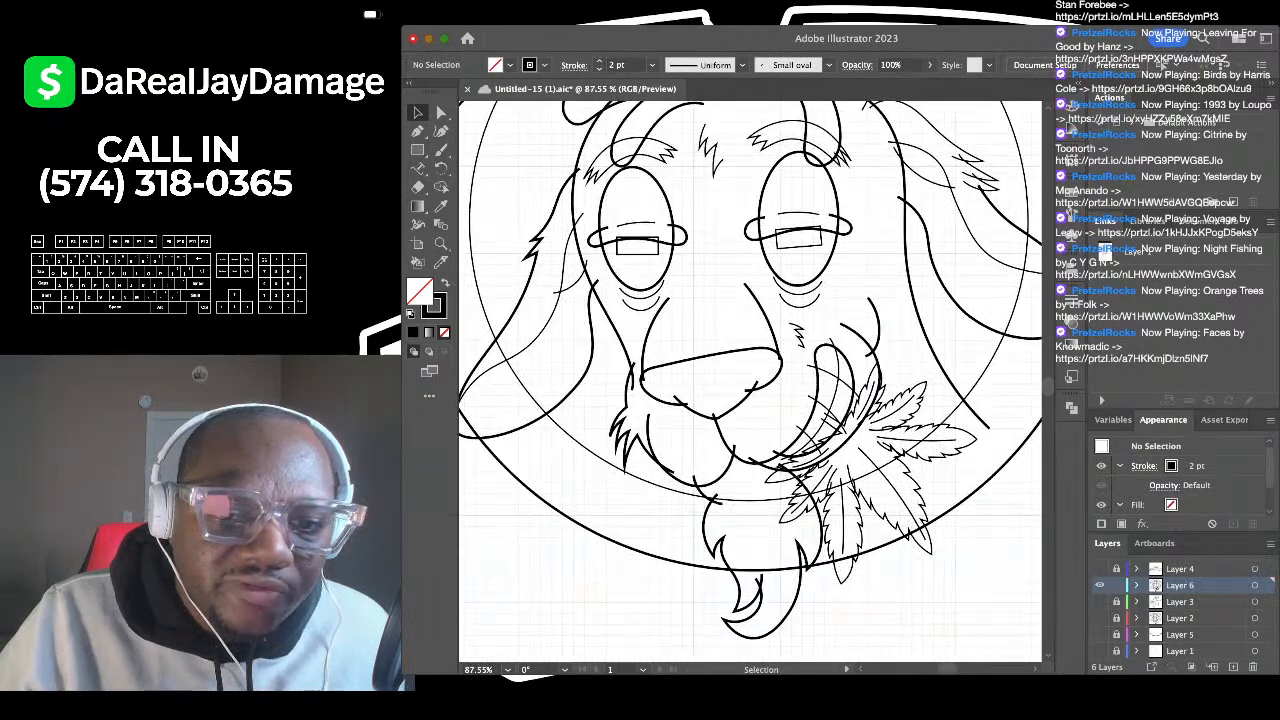
scroll(890, 262, down, 5)
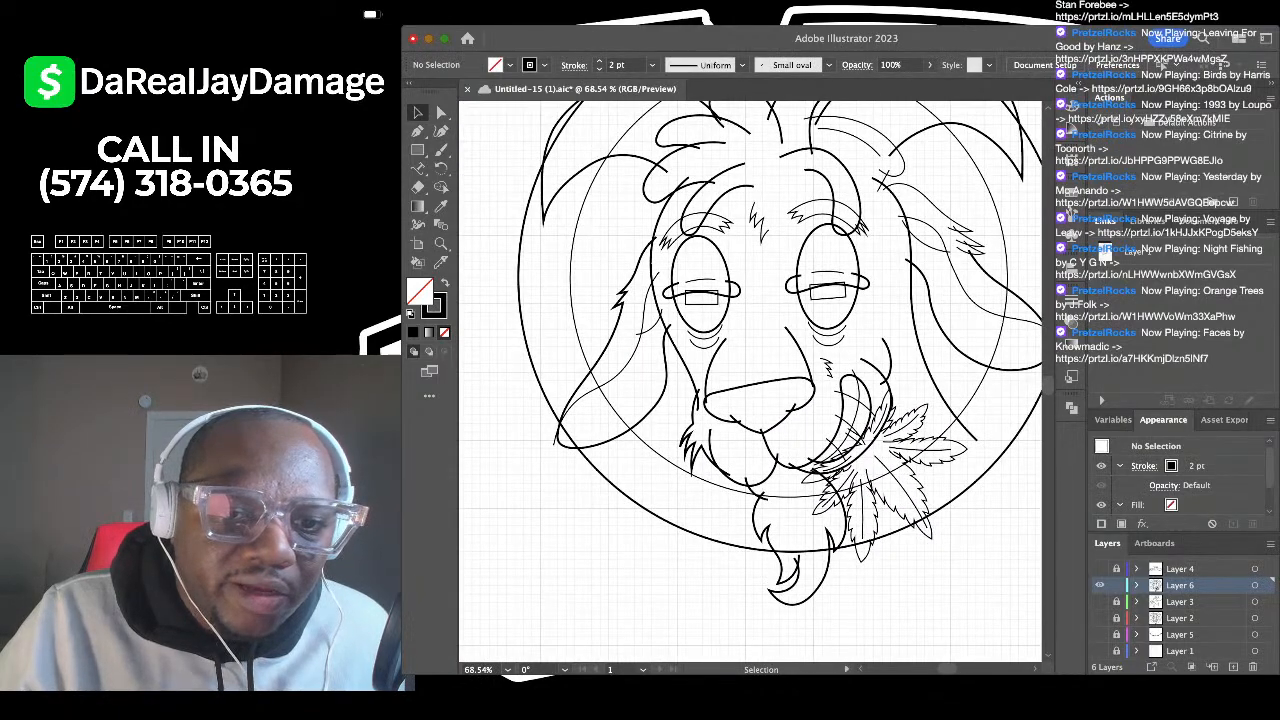
scroll(828, 313, up, 4)
scroll(750, 380, down, 2)
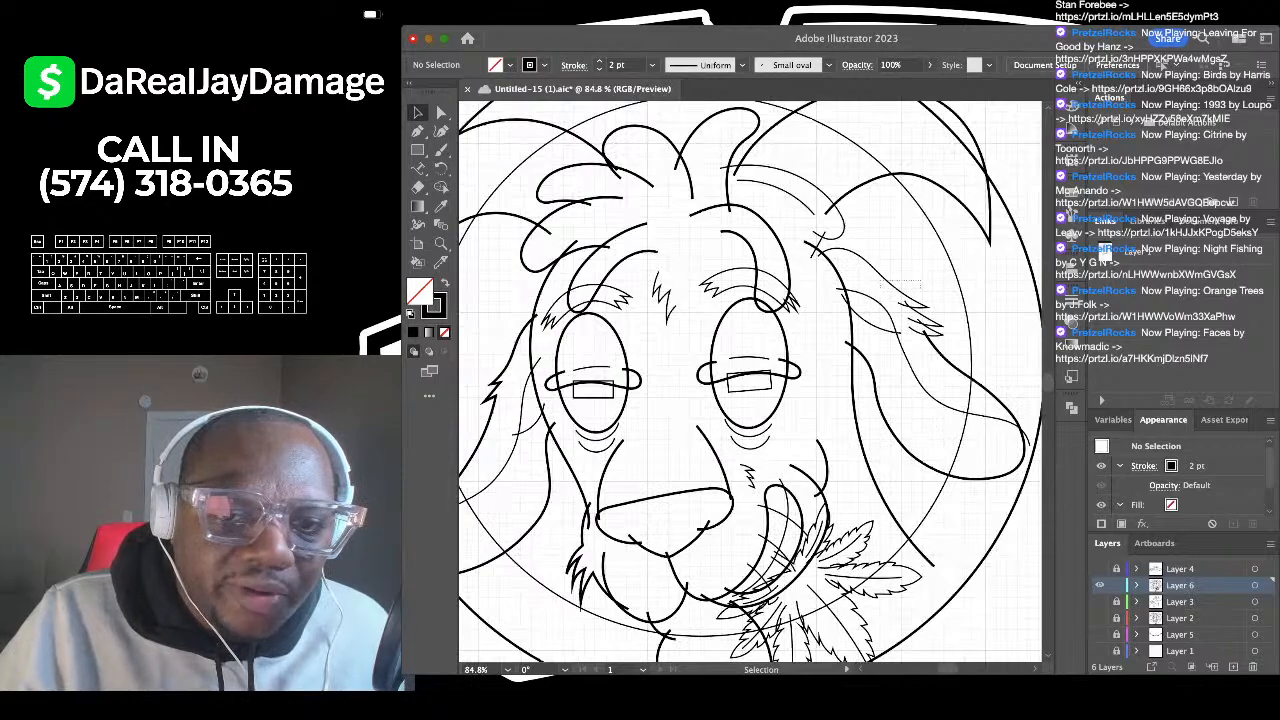
drag(921, 280, 881, 288)
scroll(881, 288, down, 1)
click(881, 288)
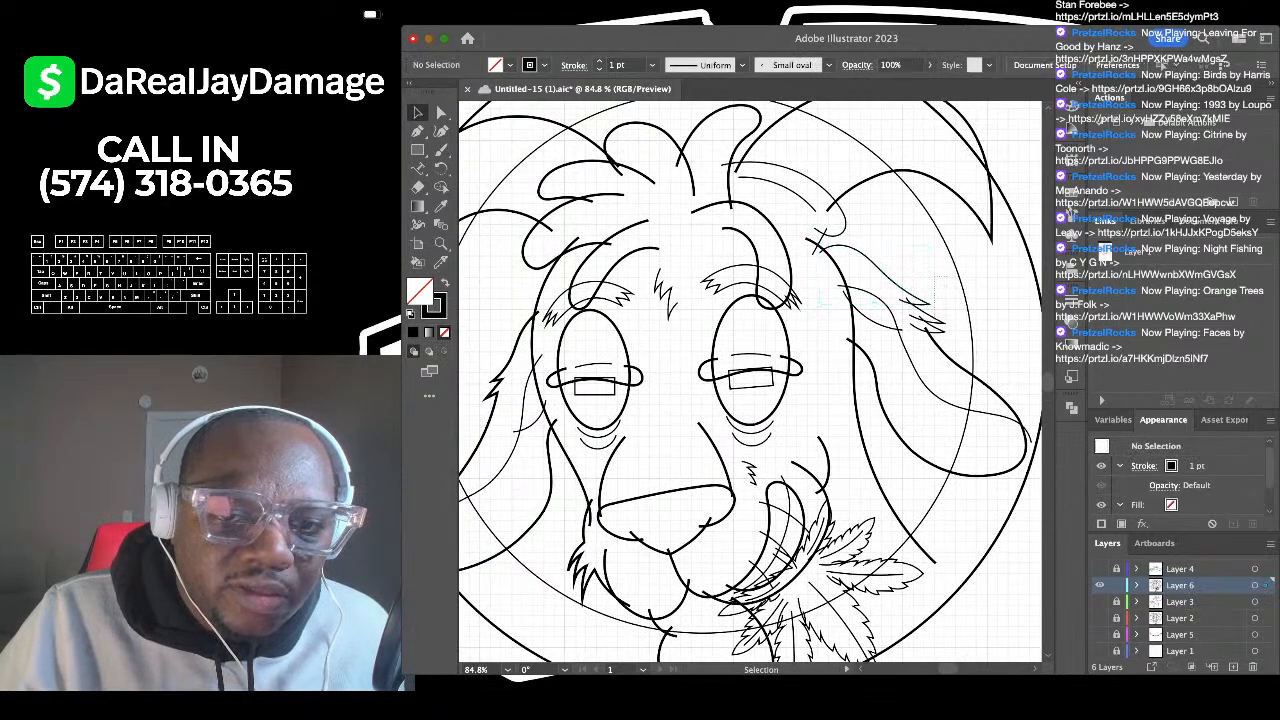
Step: Set the stroke weight of the right ear's upper edge and its small zigzag fur tuft to 2 pt
drag(946, 277, 907, 316)
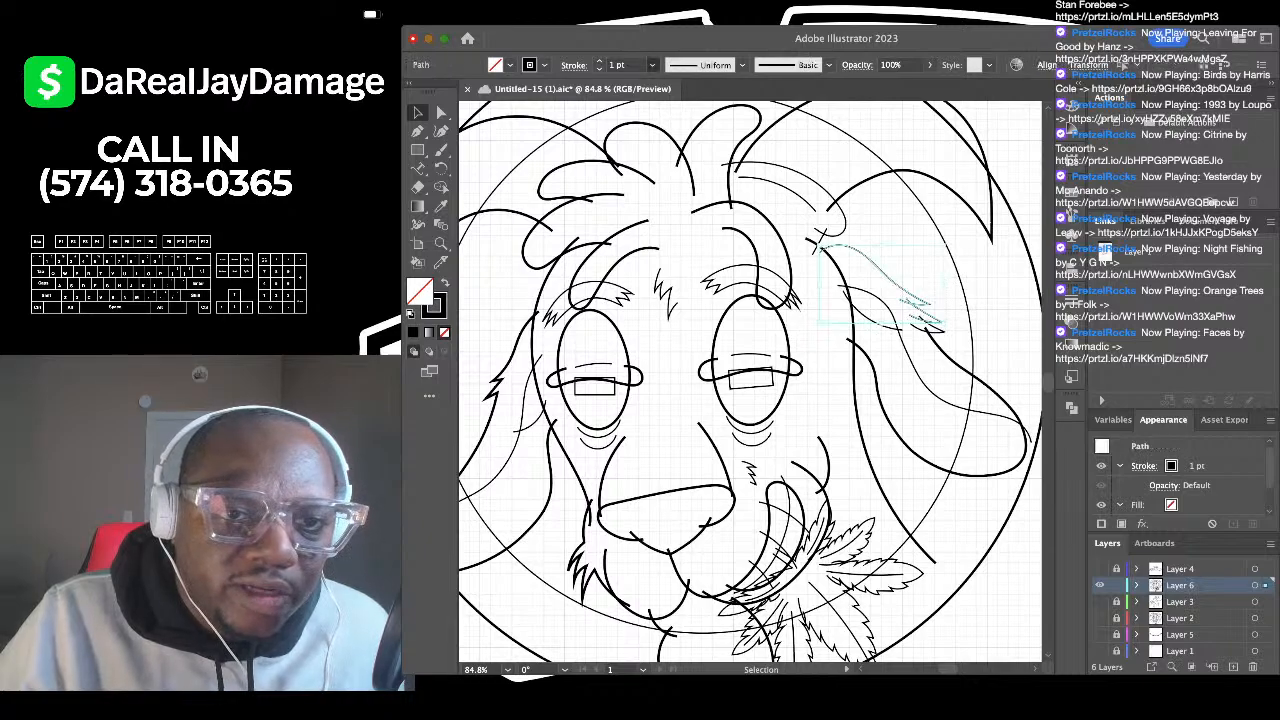
click(632, 142)
click(952, 292)
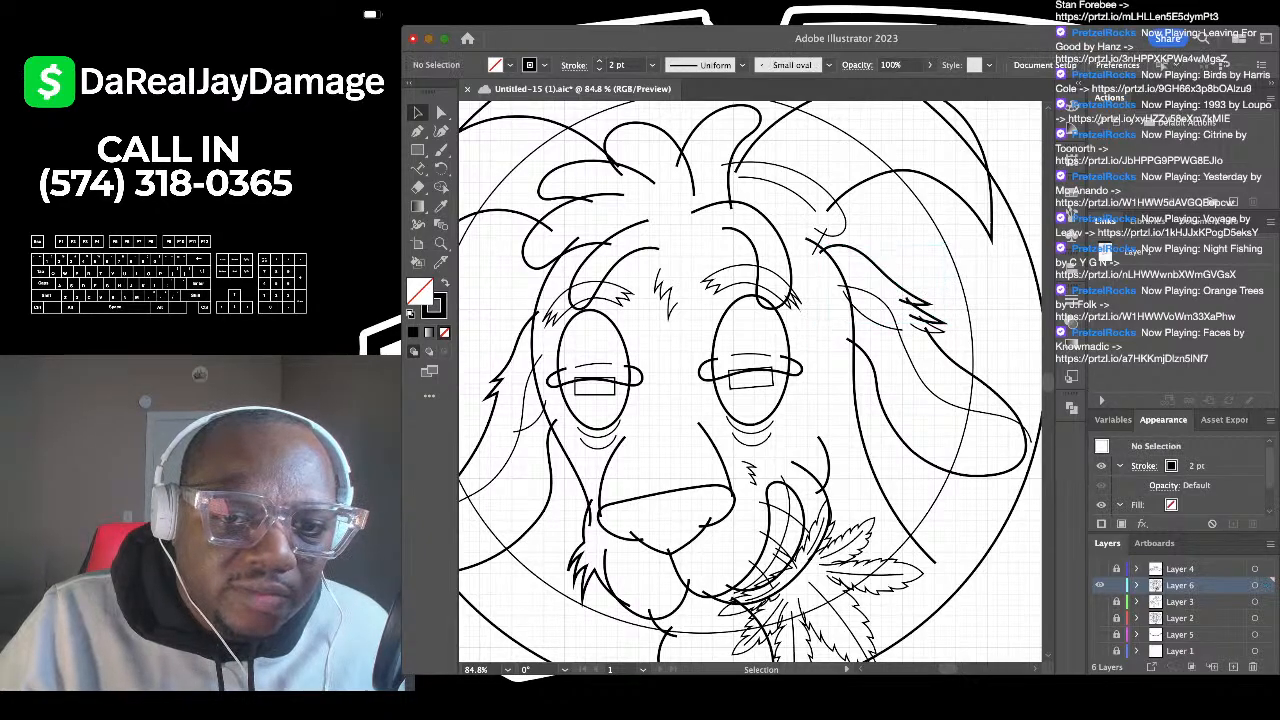
click(927, 328)
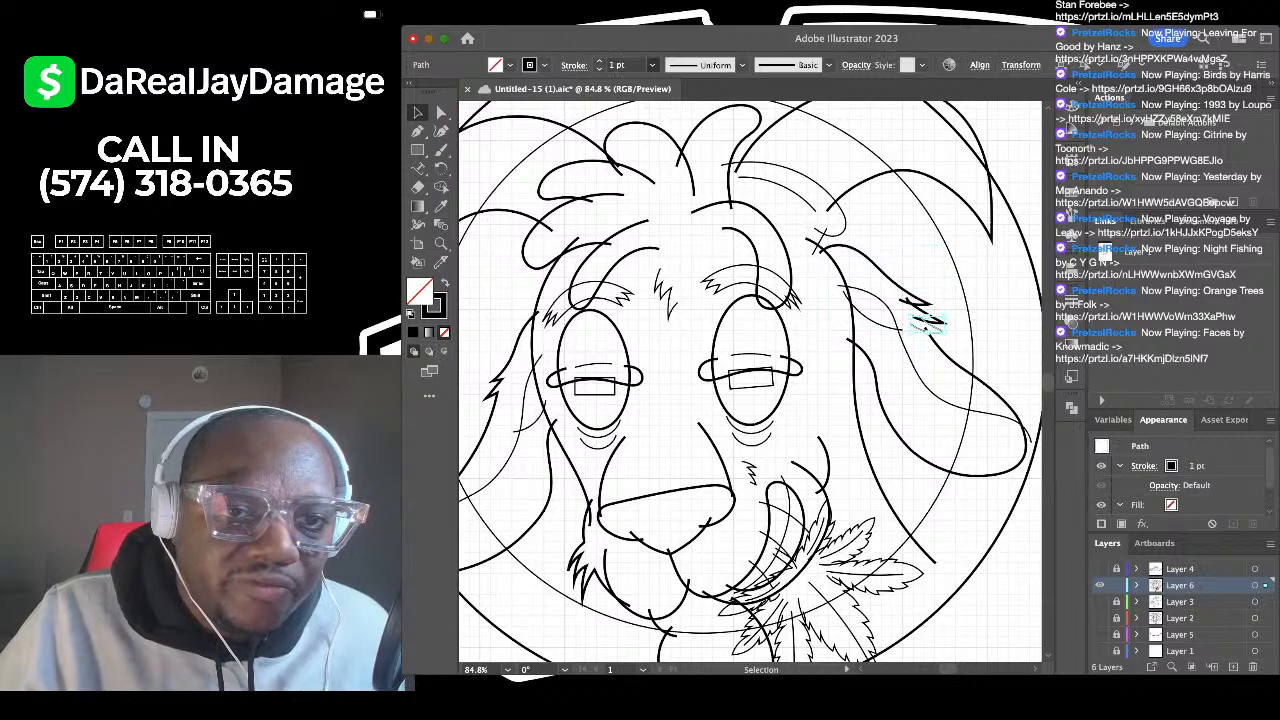
key(super+shift+z)
click(1002, 348)
Step: Set the stroke weight of the curved line between the top hair tuft and the right ear to 2 pt
scroll(1002, 348, down, 5)
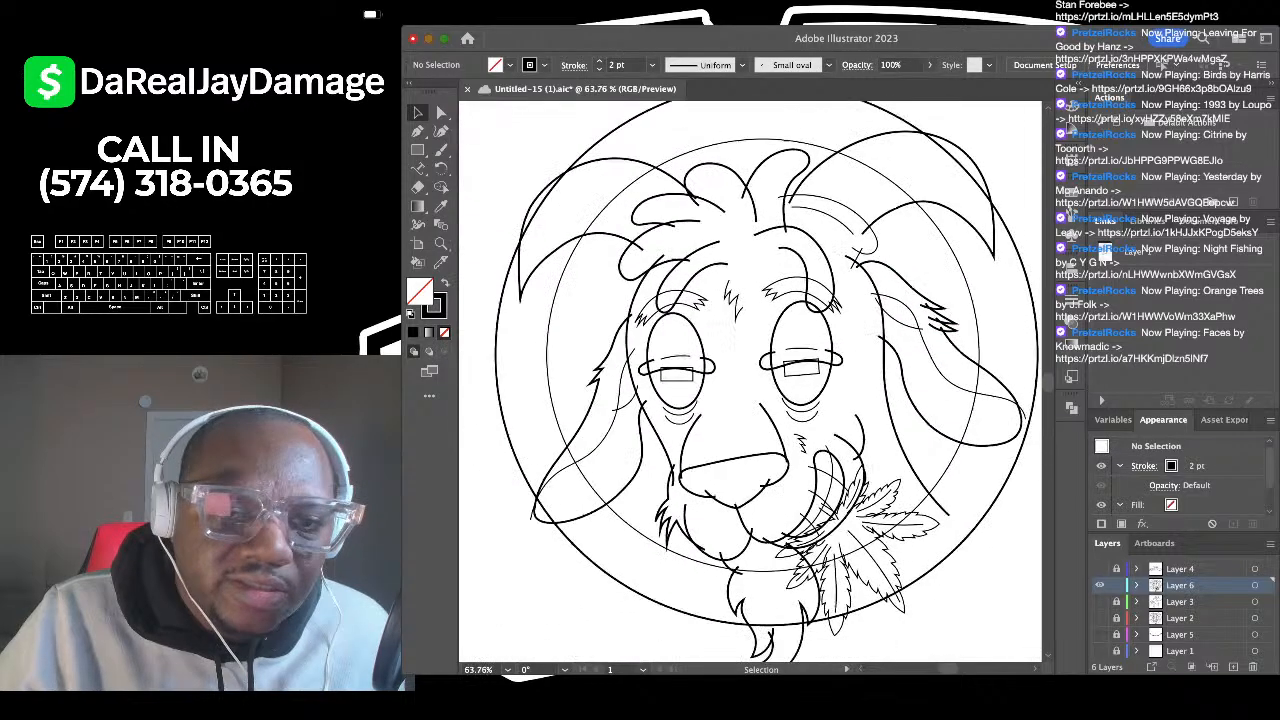
scroll(1002, 348, down, 2)
scroll(750, 380, up, 4)
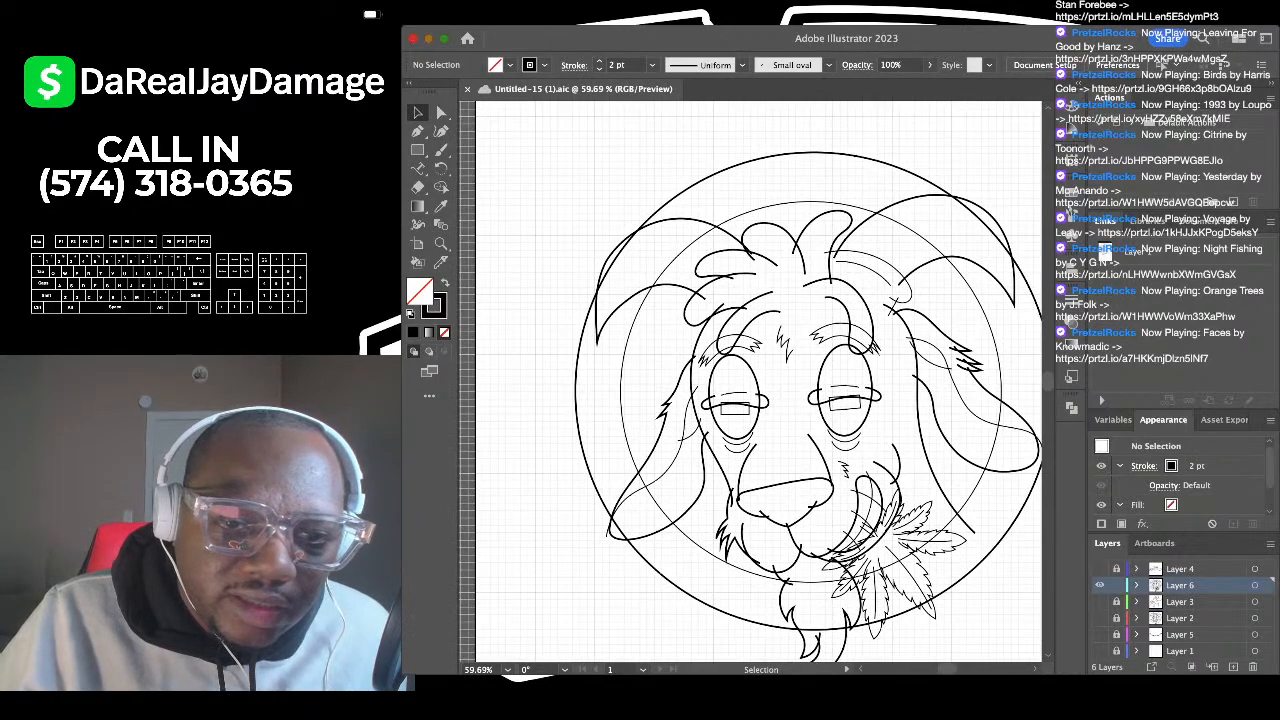
scroll(750, 380, down, 2)
click(911, 261)
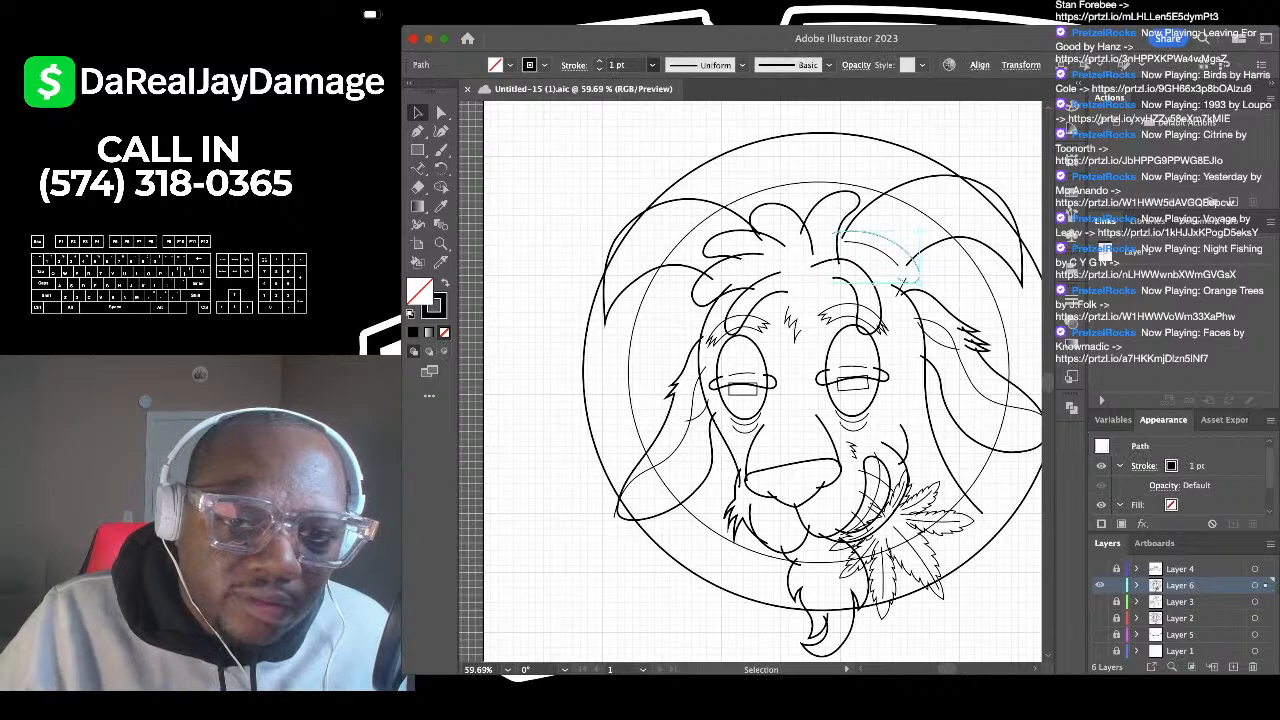
click(645, 80)
click(700, 150)
scroll(741, 263, down, 3)
scroll(741, 263, down, 4)
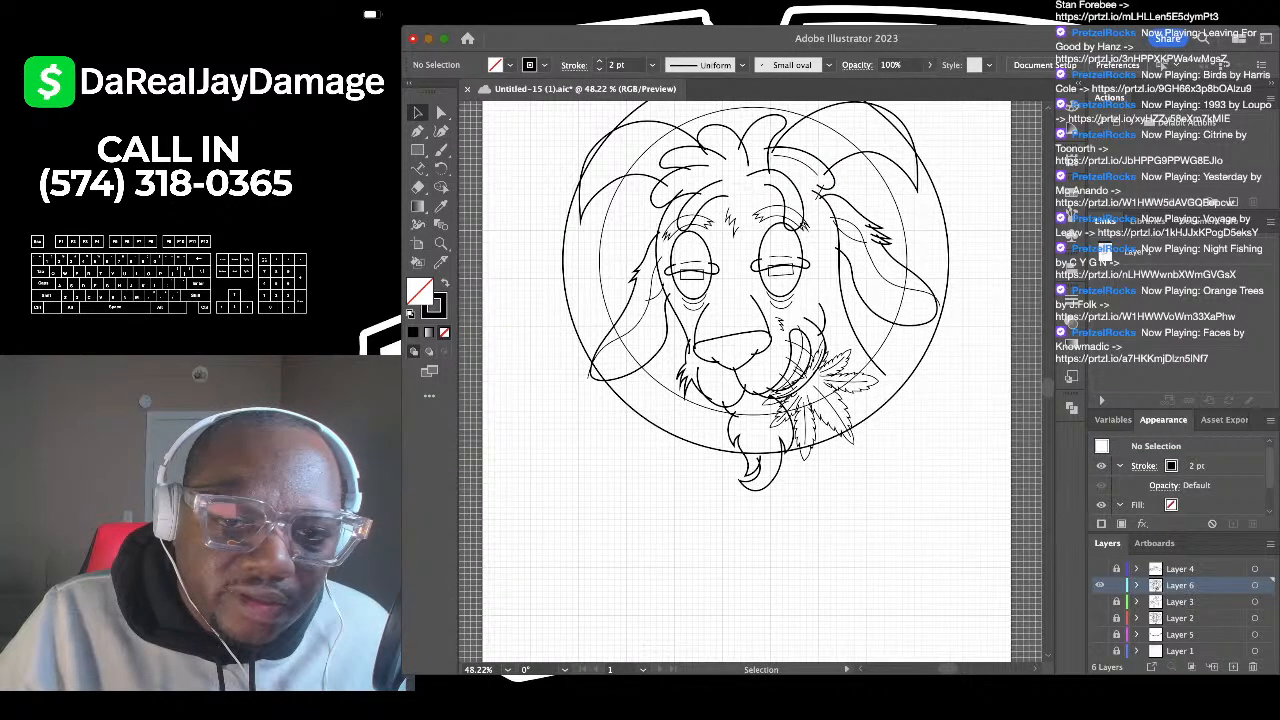
scroll(760, 300, up, 4)
scroll(760, 300, down, 4)
scroll(760, 300, up, 3)
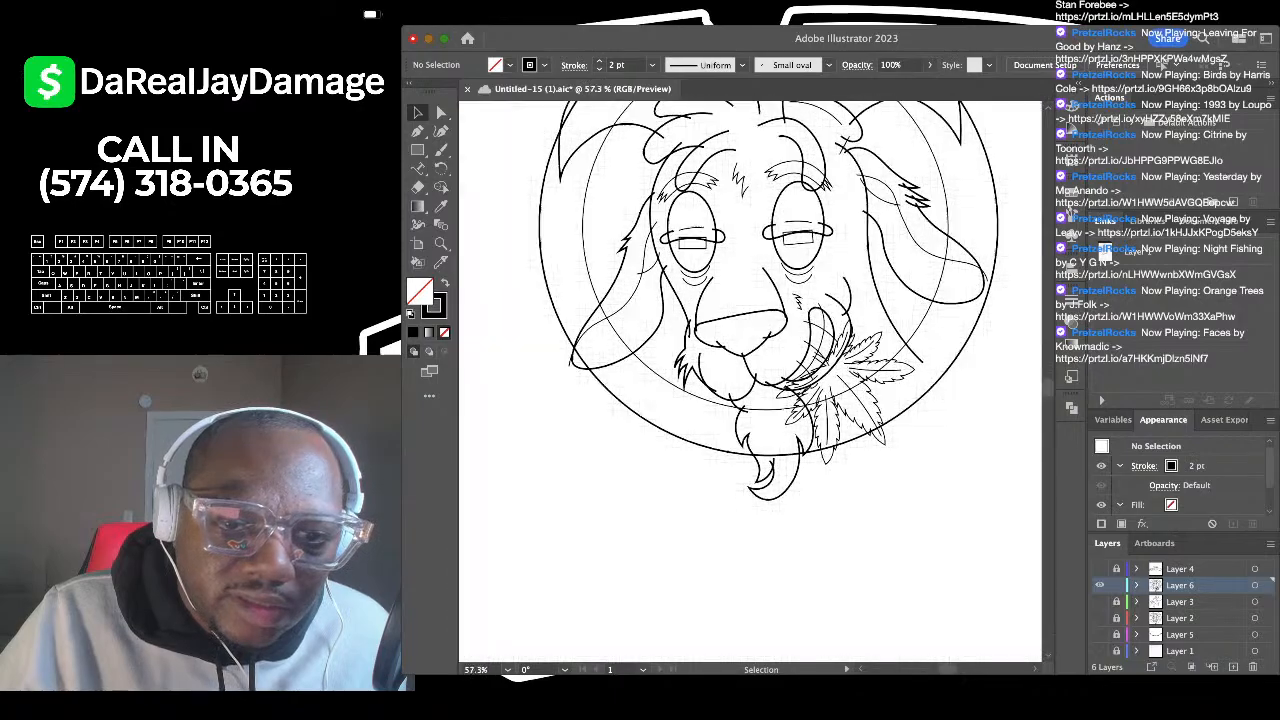
scroll(750, 380, up, 4)
scroll(750, 380, down, 2)
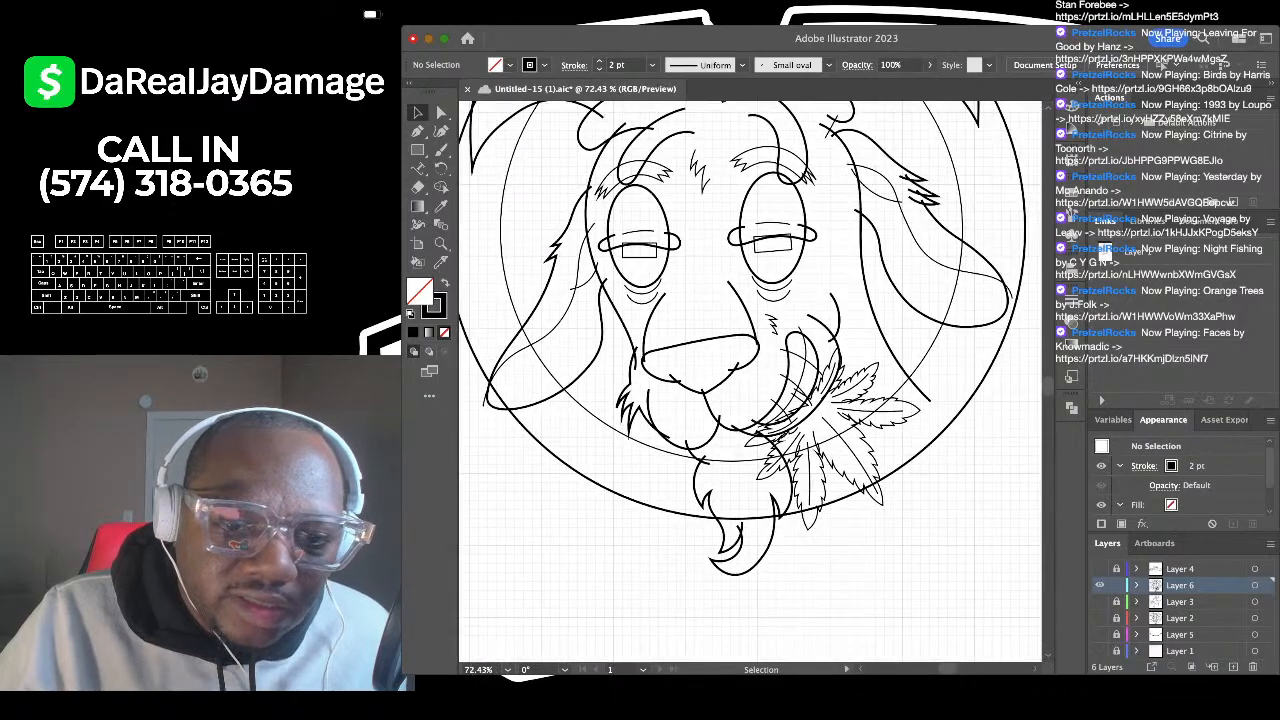
scroll(750, 380, down, 4)
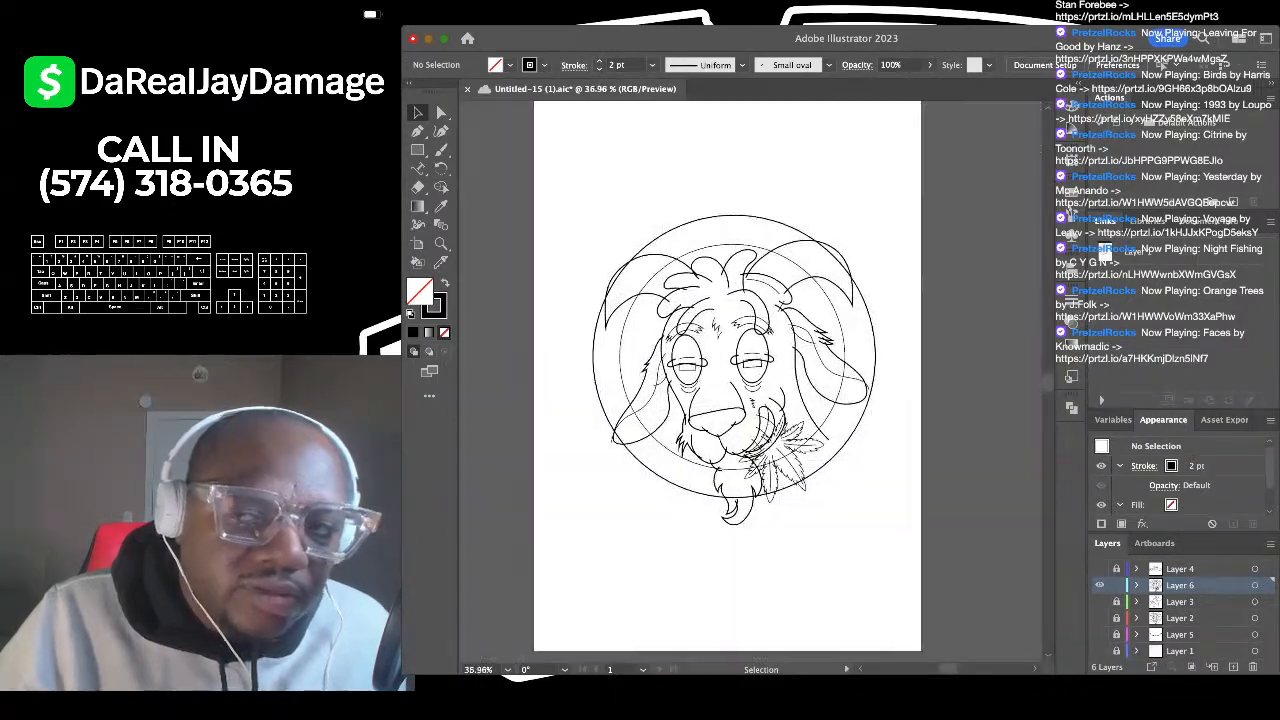
scroll(750, 380, up, 1)
key(super+apostrophe)
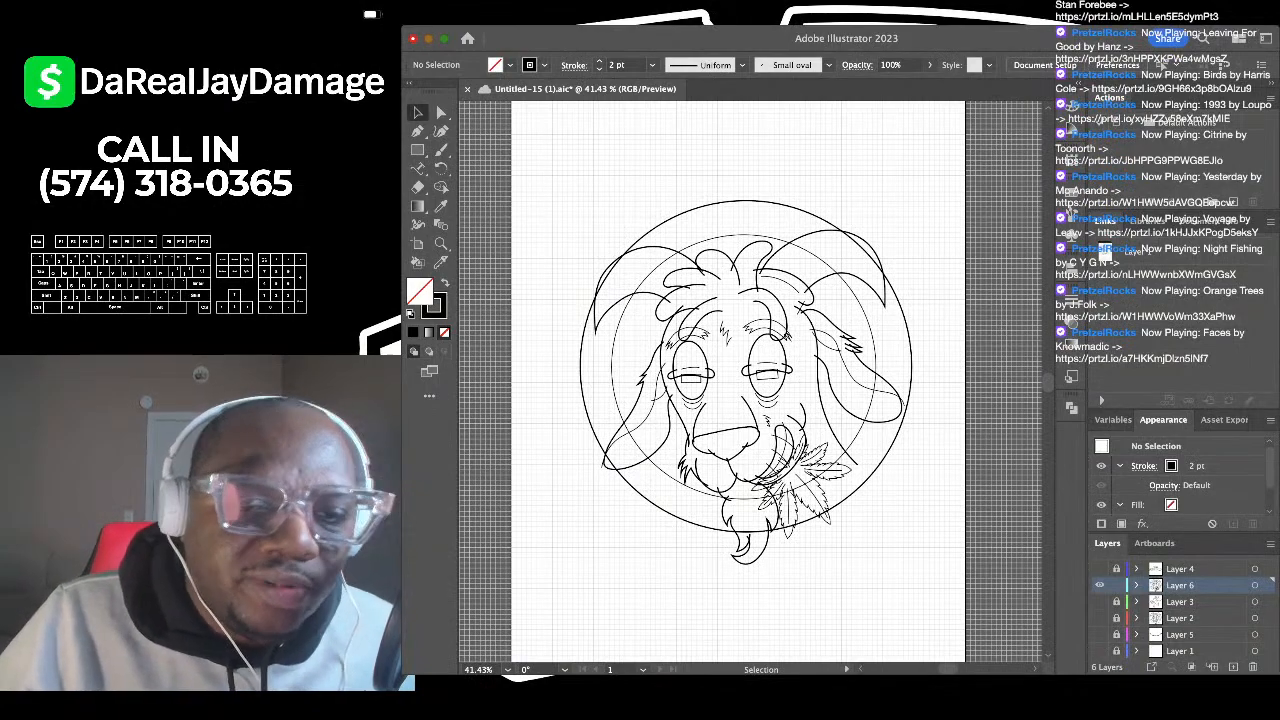
scroll(750, 380, down, 1)
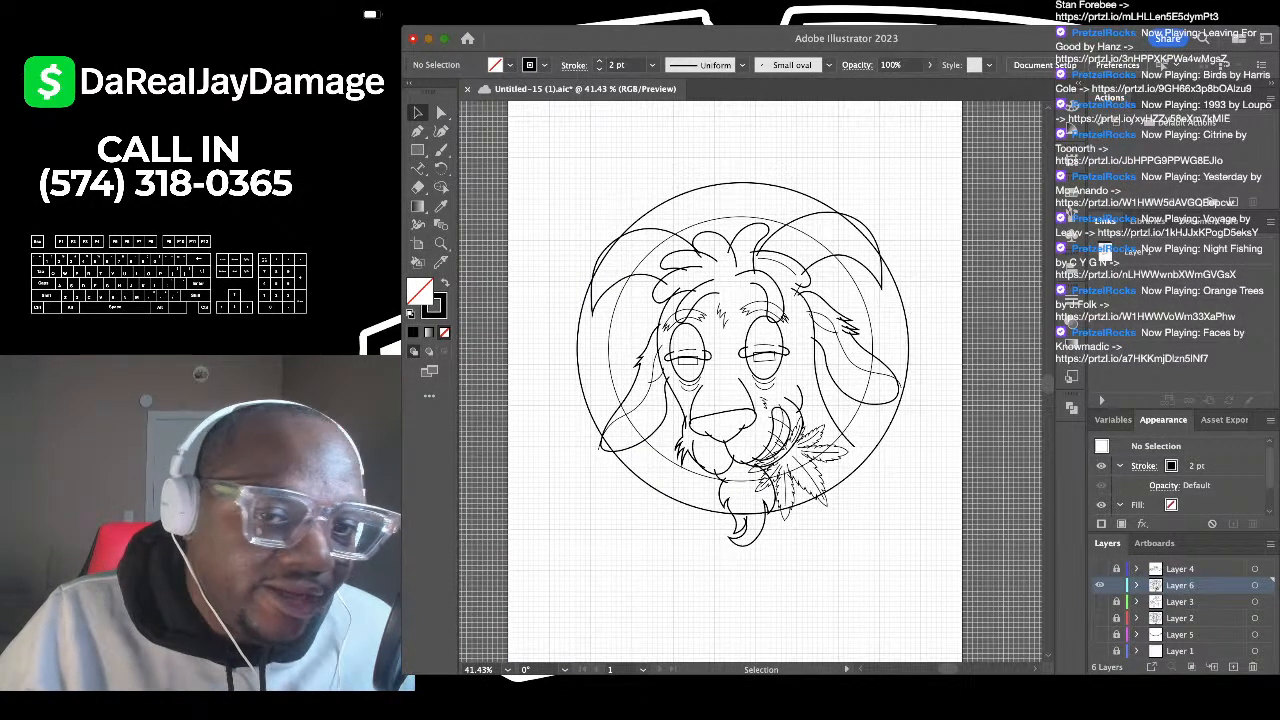
scroll(663, 290, down, 2)
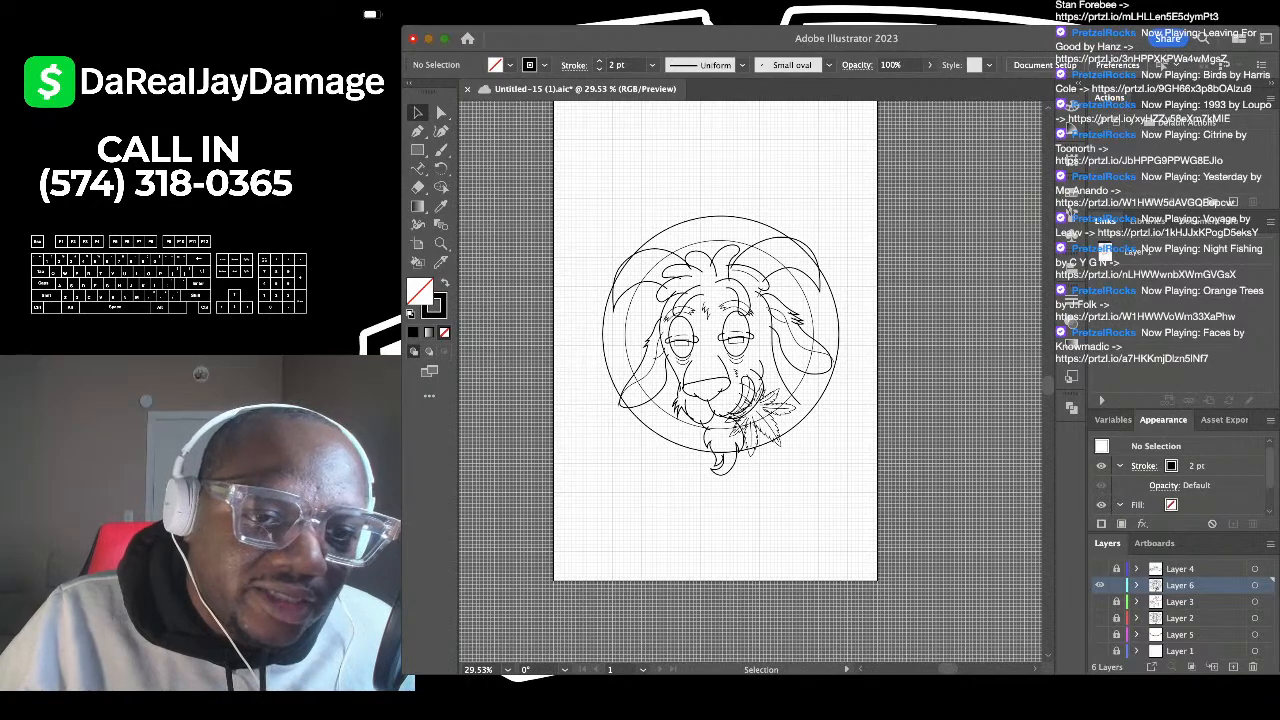
Step: Convert the whole goat line art into a group of filled pieces split at their overlaps, with no stroke
key(super+a)
scroll(760, 308, up, 2)
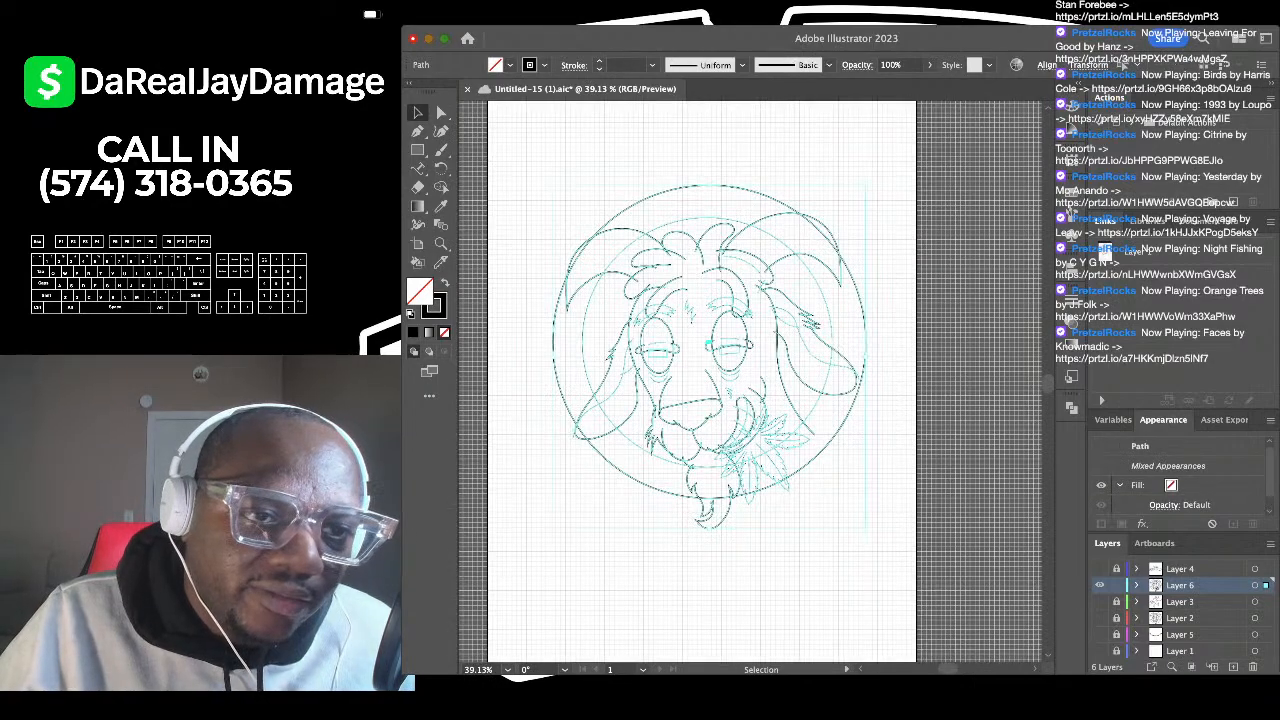
scroll(750, 380, down, 2)
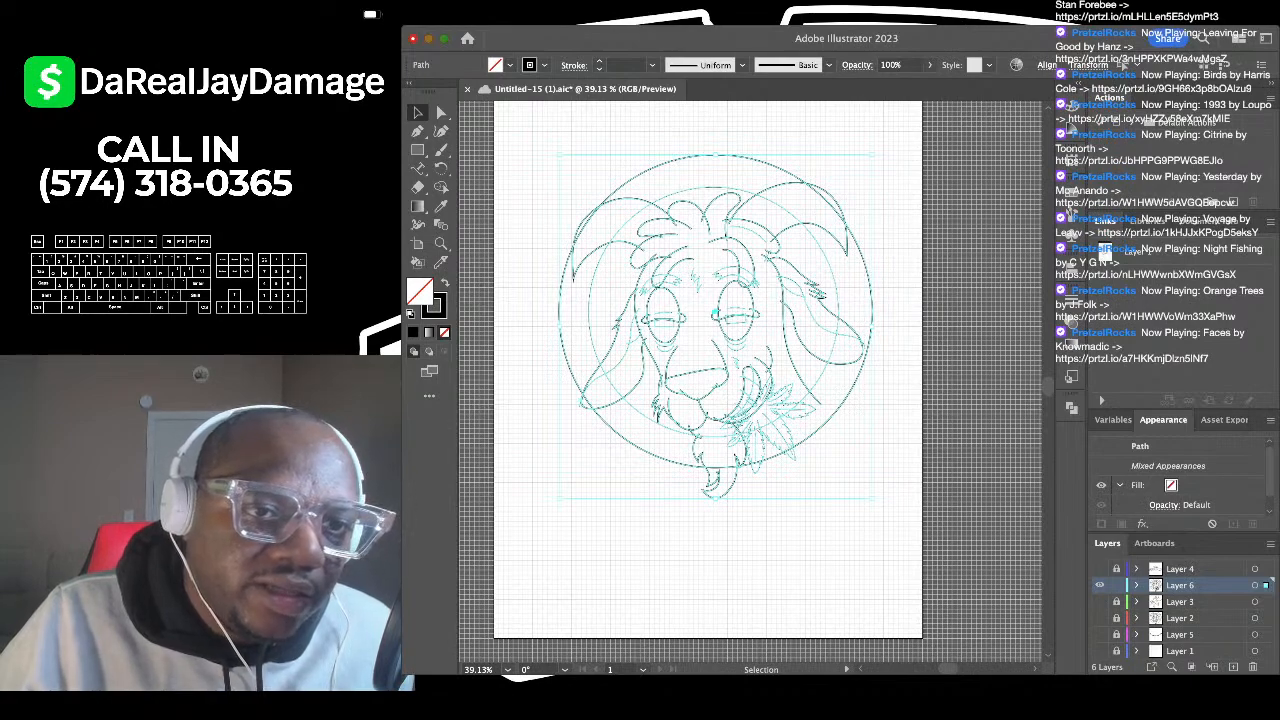
key(super+g)
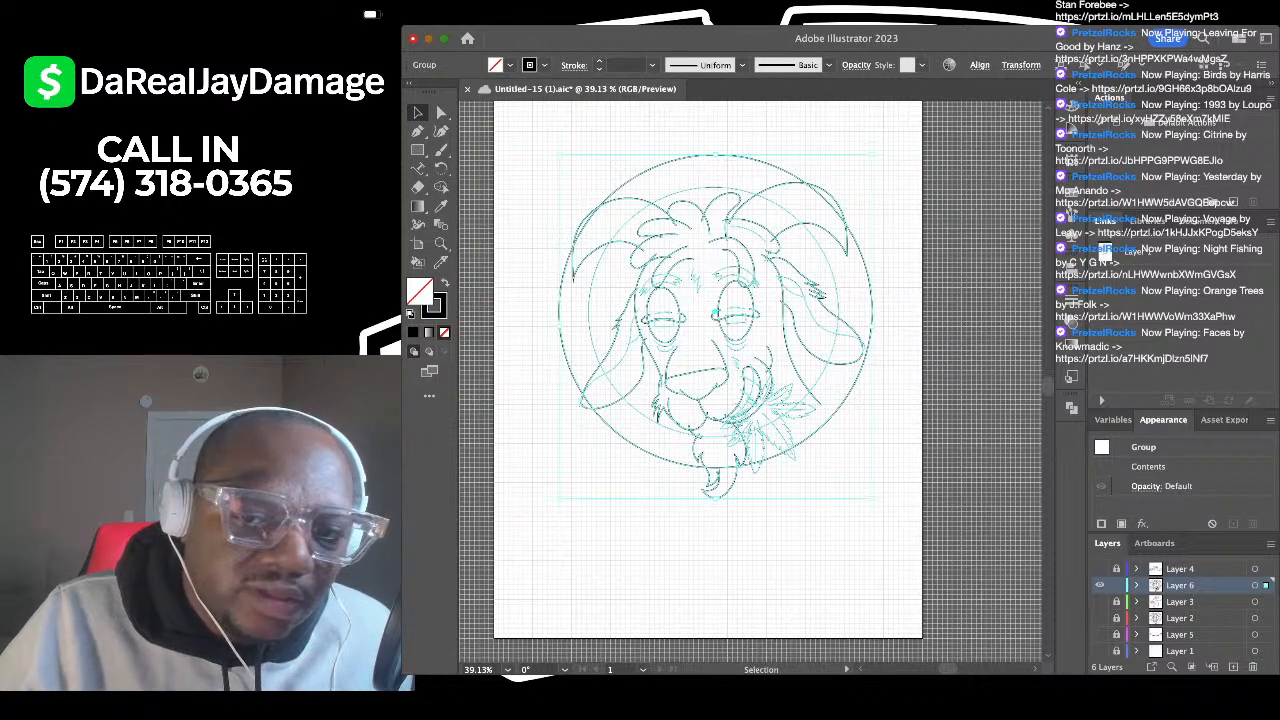
key(super+z)
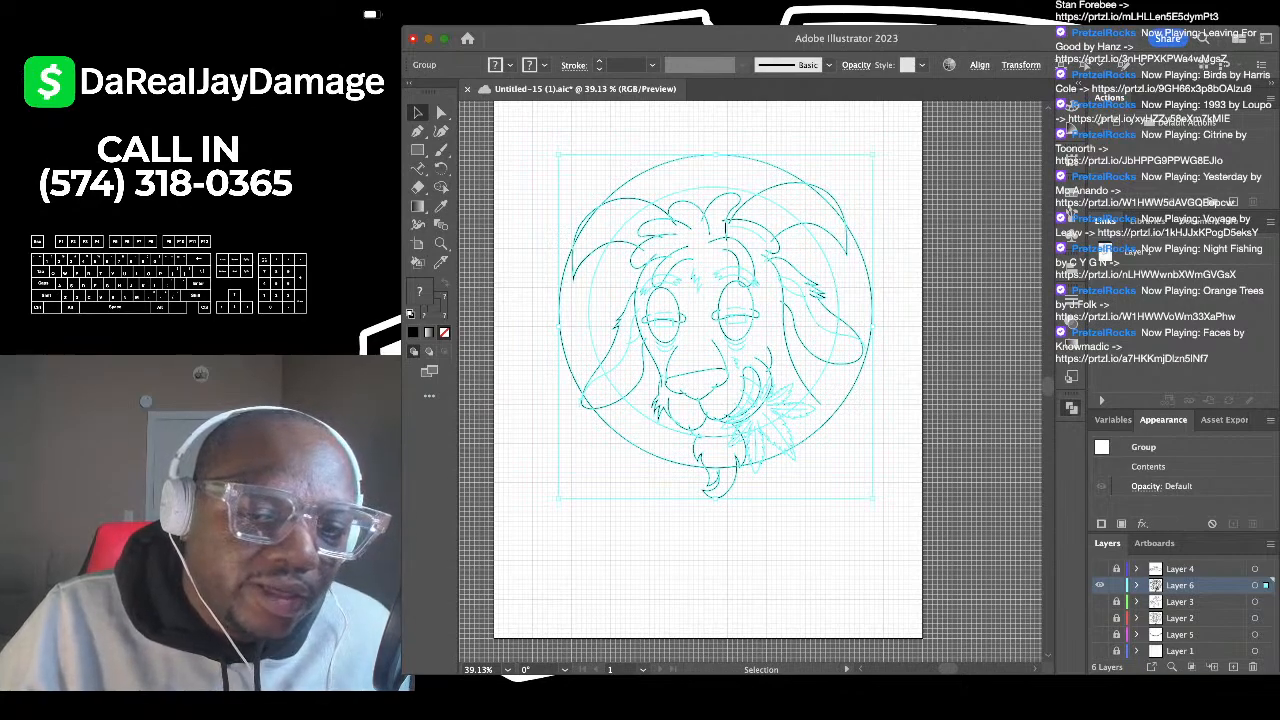
key(slash)
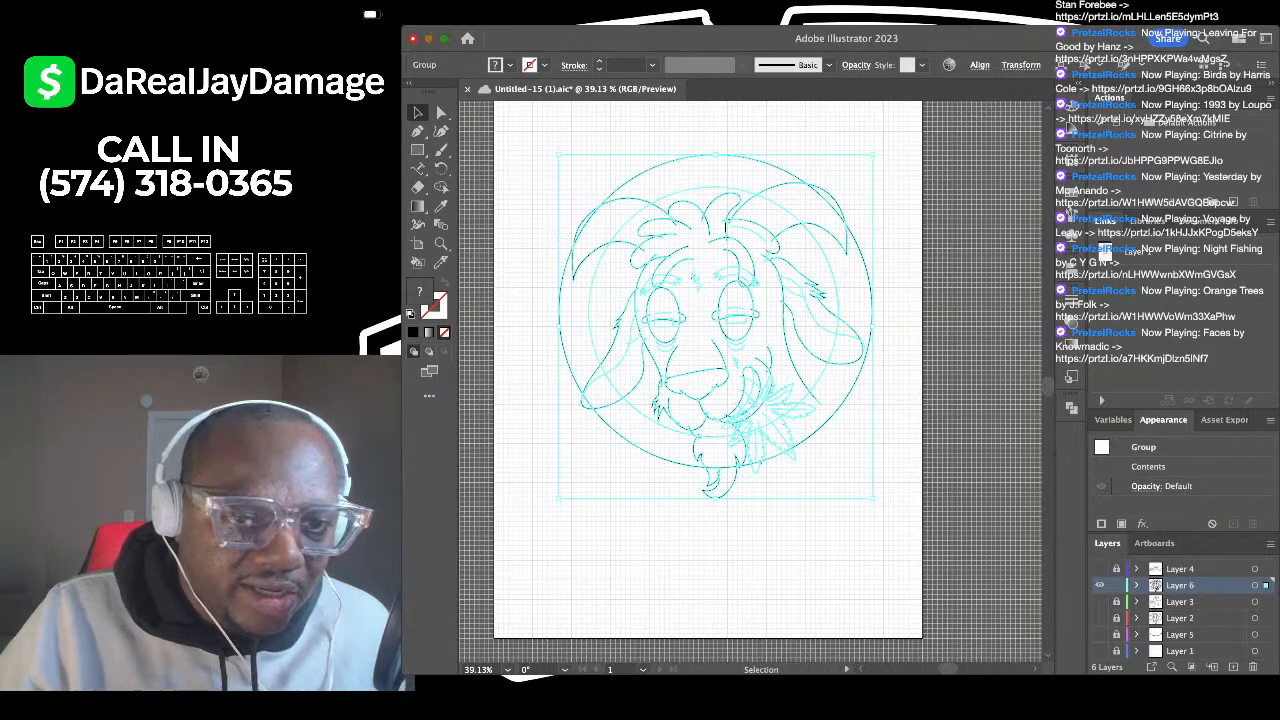
click(528, 300)
Step: Delete the pieces of the outer and inner circles that run through the left horn
click(441, 113)
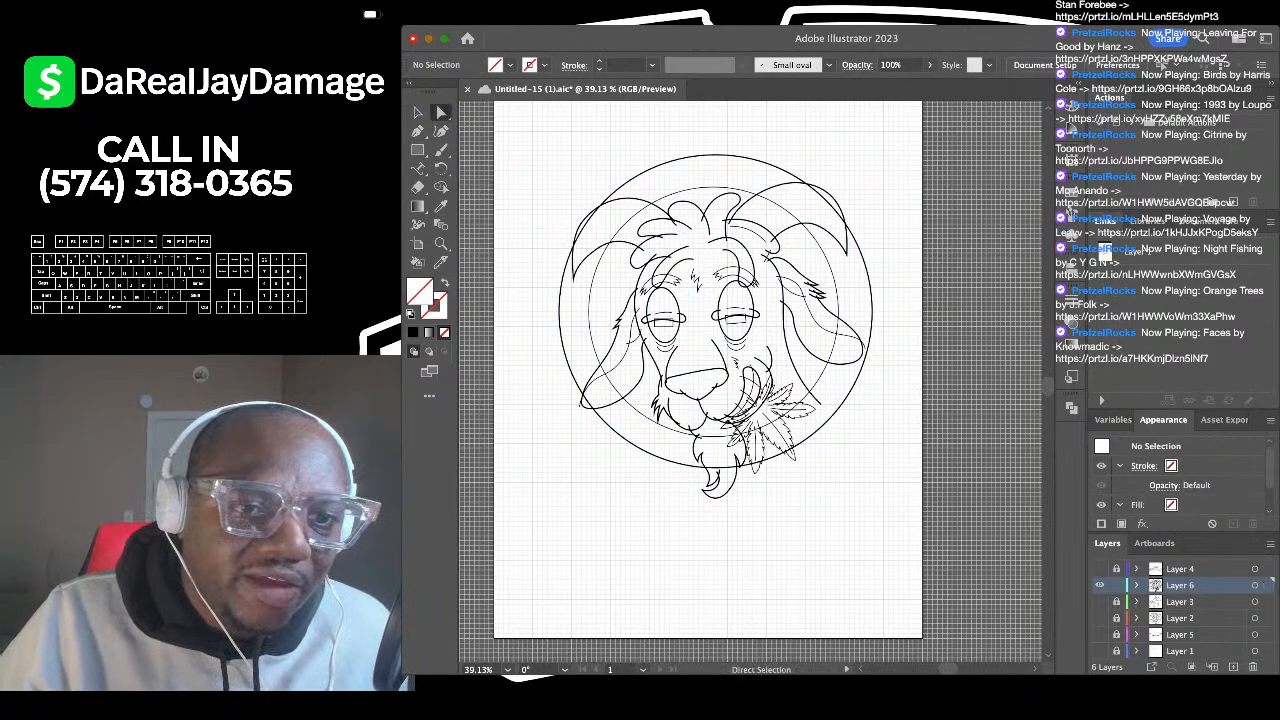
scroll(590, 207, up, 10)
click(583, 250)
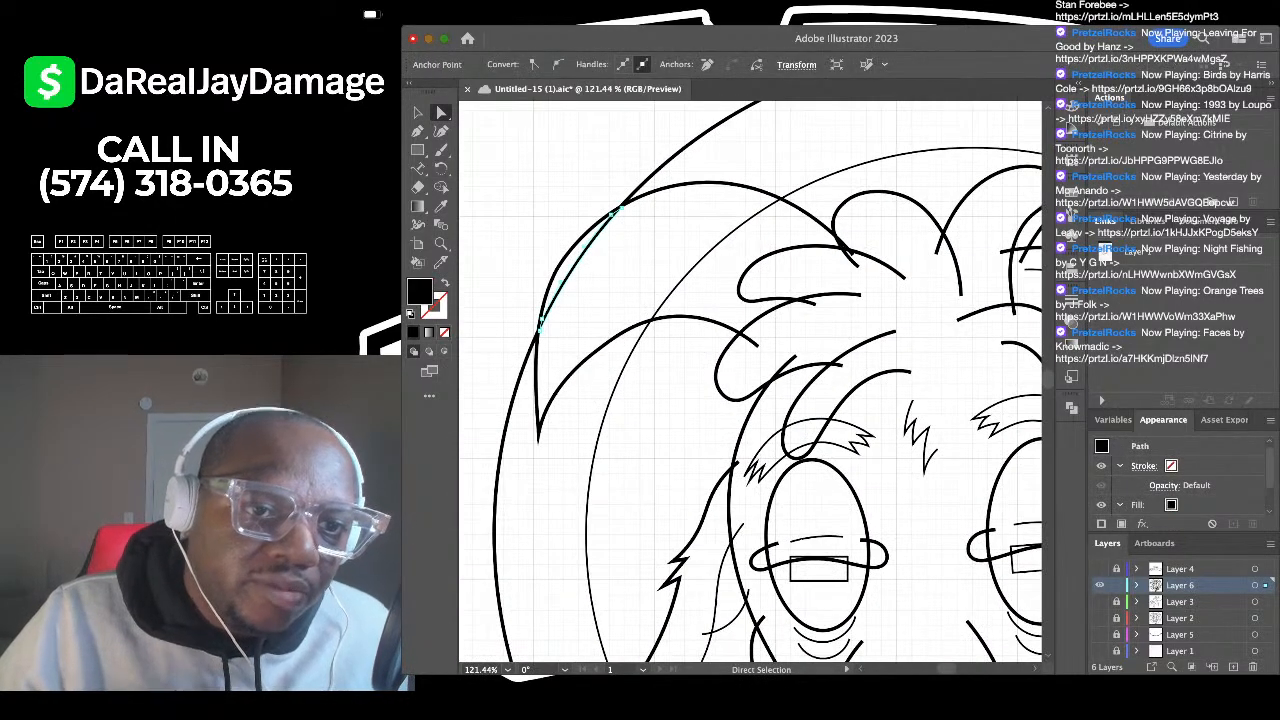
key(super+shift+a)
click(706, 252)
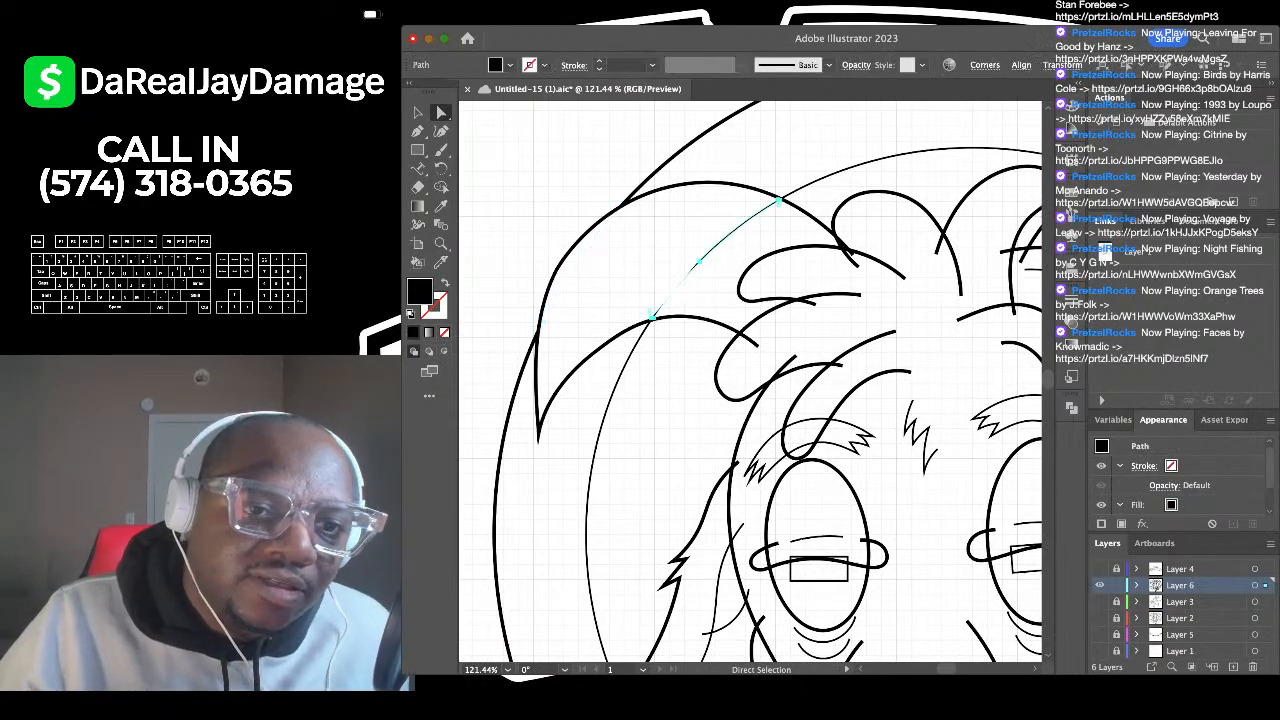
key(Delete)
Step: Delete the overshooting line ends and the small sliver where the left horn meets the hair tufts
scroll(680, 251, down, 5)
scroll(840, 200, up, 4)
scroll(661, 205, up, 3)
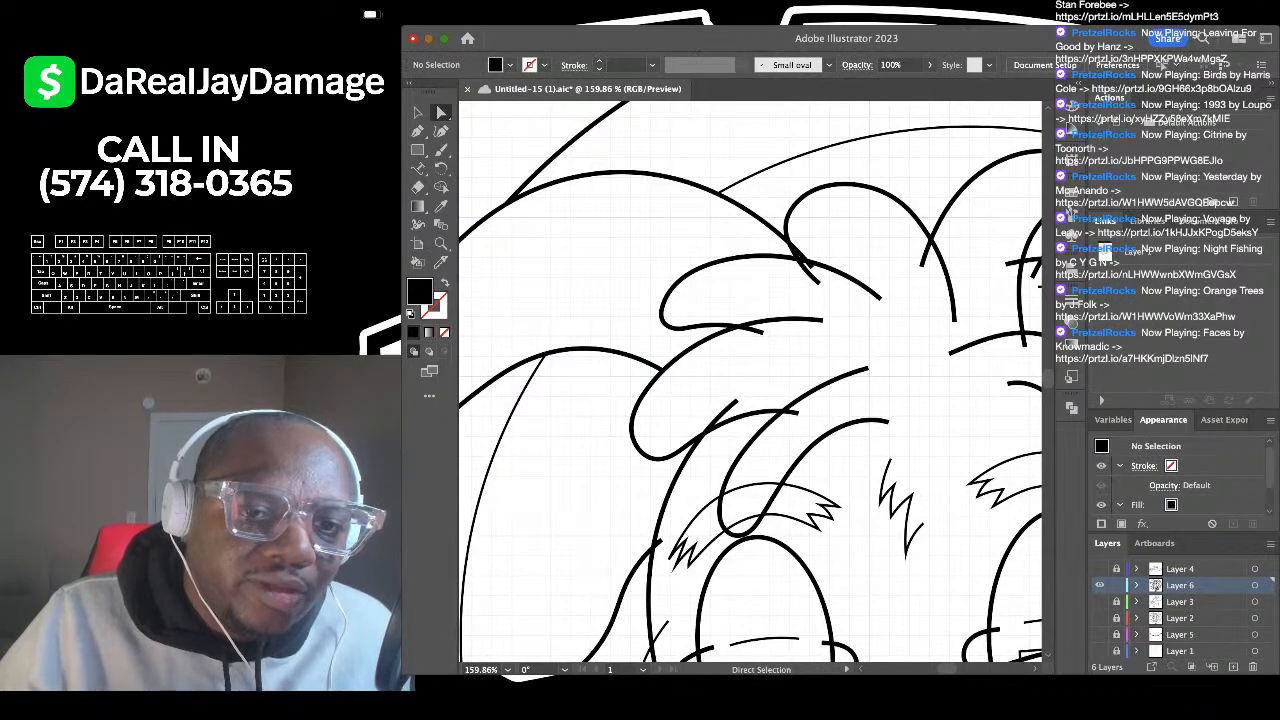
scroll(750, 330, up, 5)
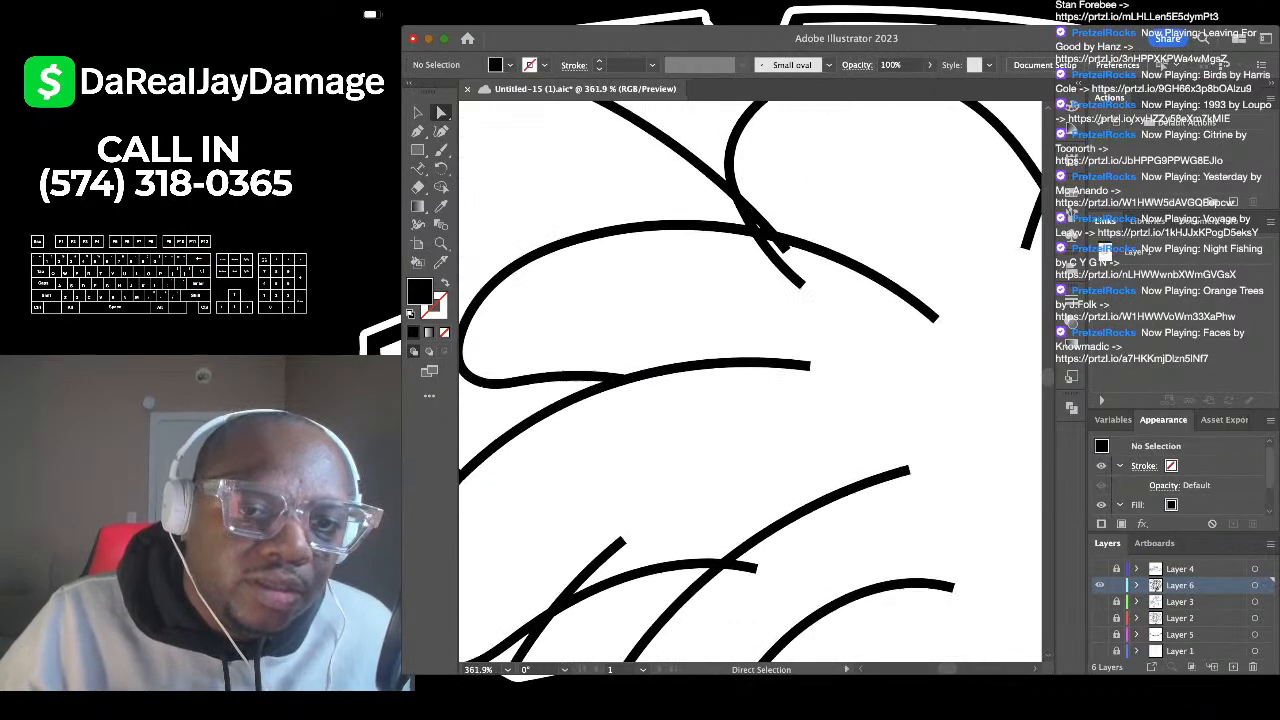
click(786, 267)
key(Delete)
click(780, 245)
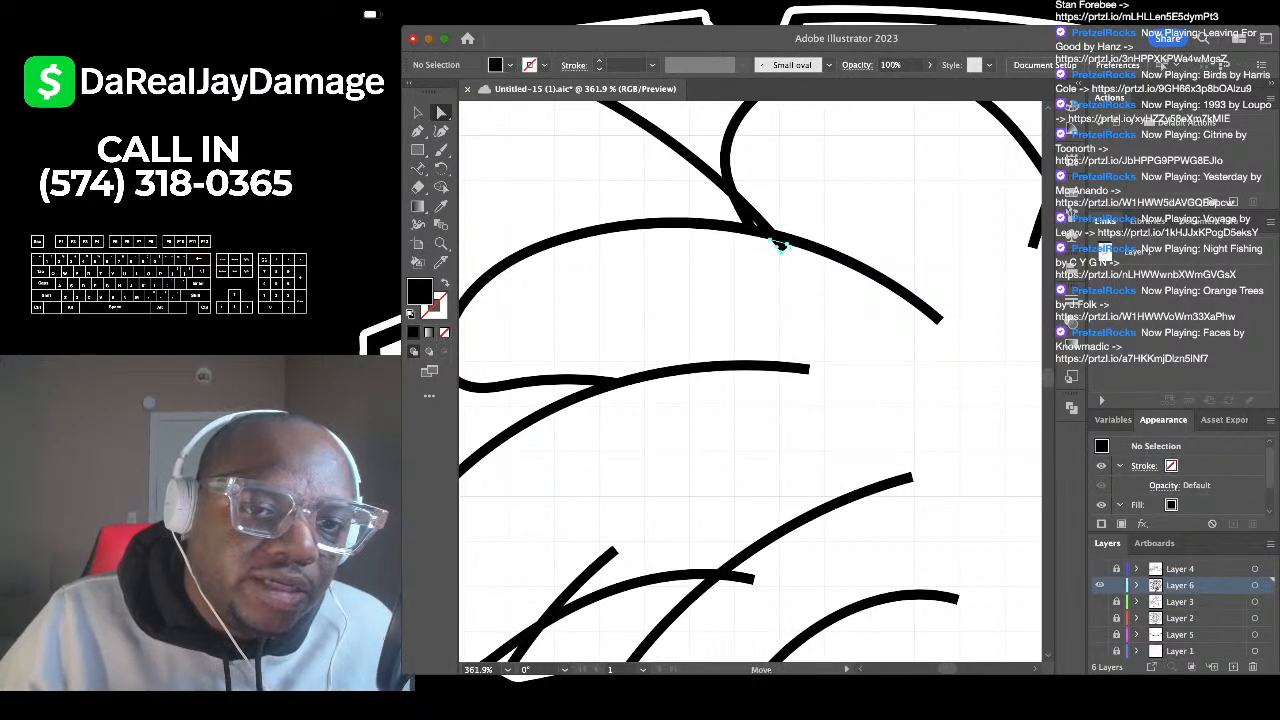
drag(781, 246, 781, 247)
scroll(782, 252, up, 2)
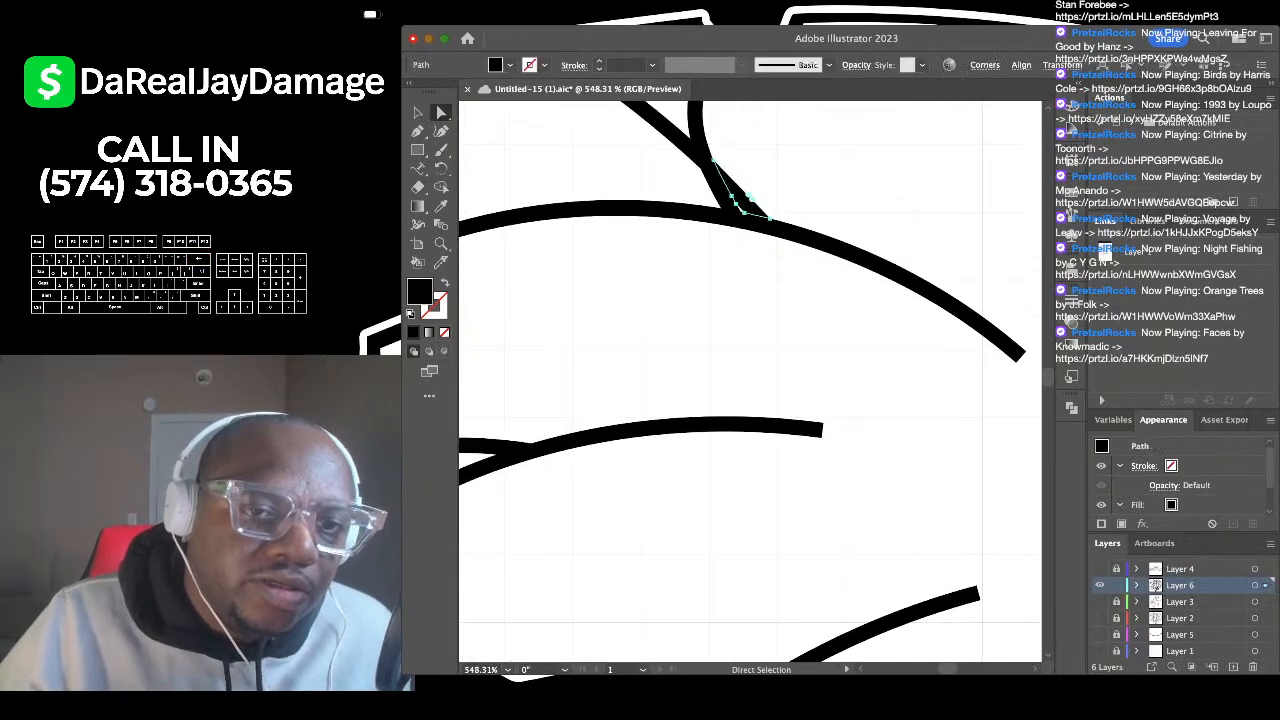
key(Delete)
Step: Delete the overshooting line ends at the bases of the central hair tufts and the right horn
scroll(697, 238, down, 7)
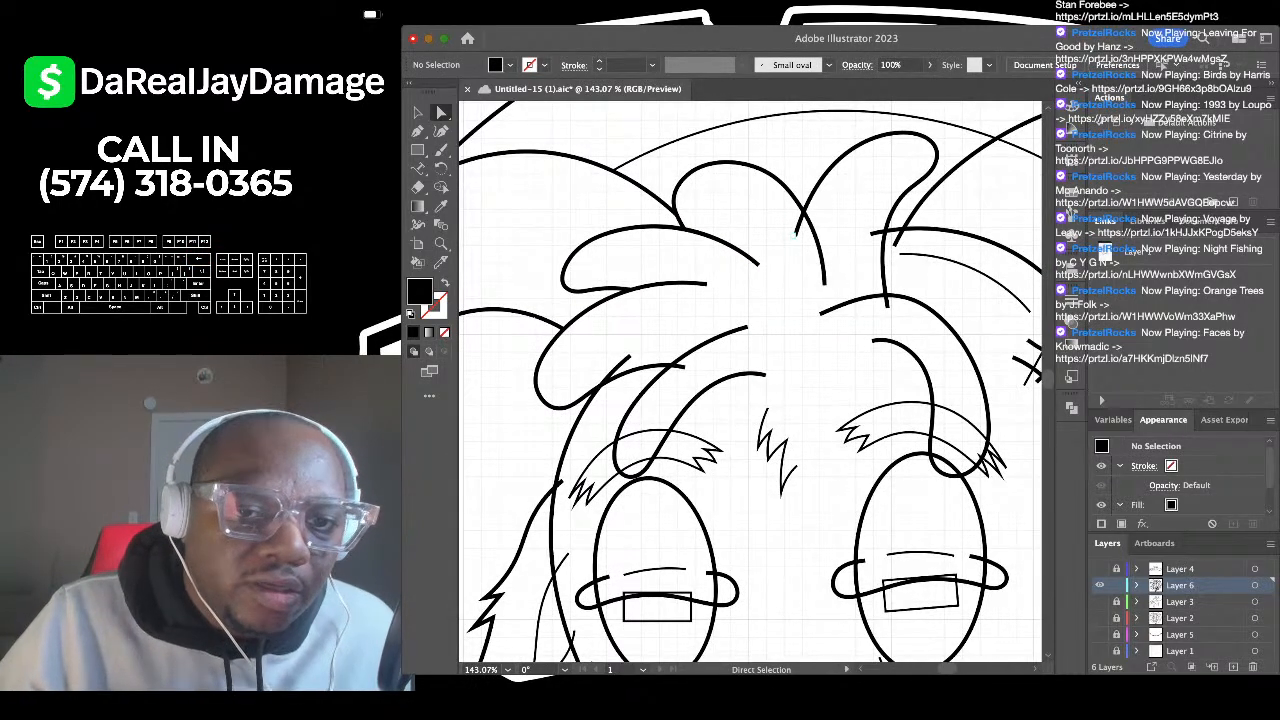
scroll(840, 270, up, 2)
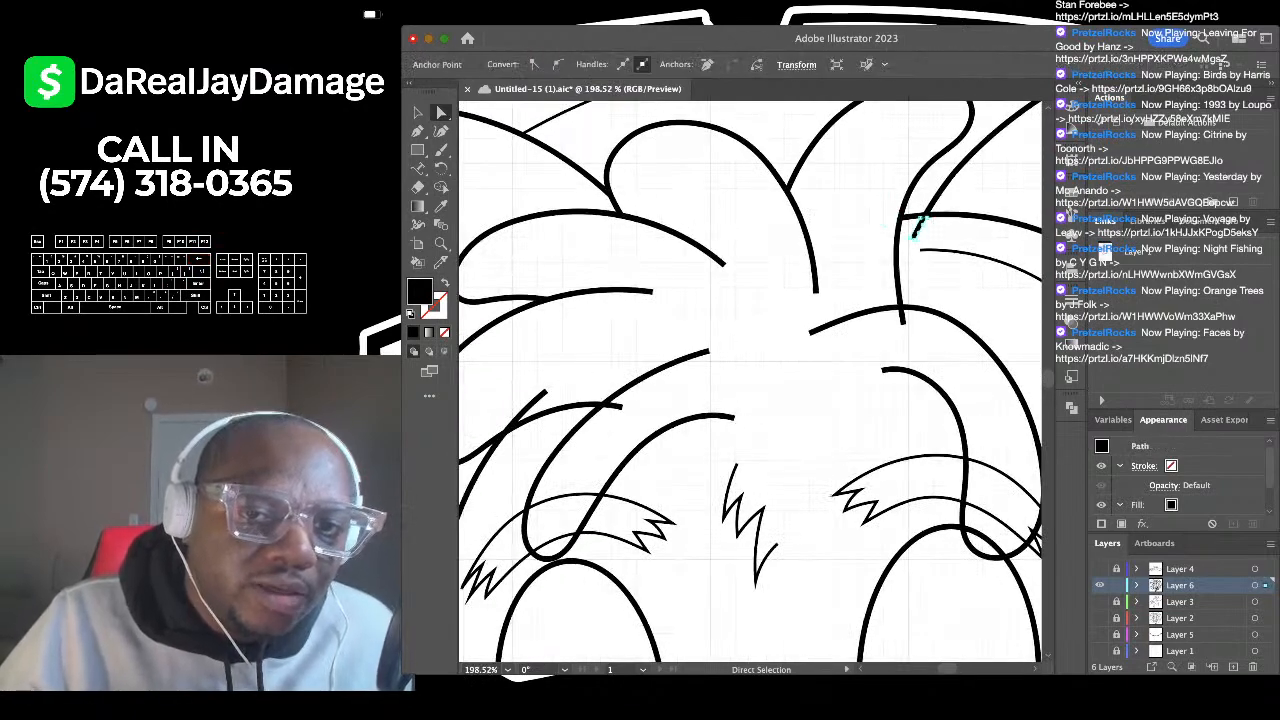
scroll(921, 245, down, 3)
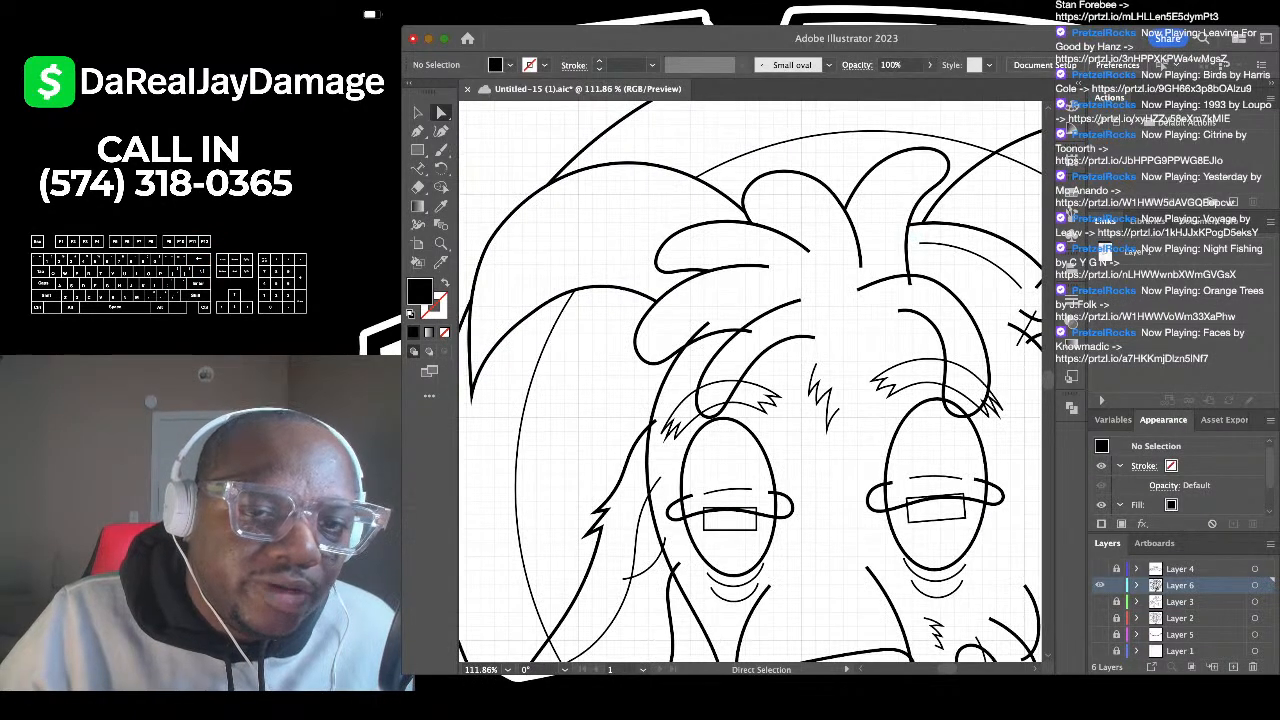
scroll(933, 300, up, 2)
scroll(933, 300, down, 2)
scroll(933, 300, up, 2)
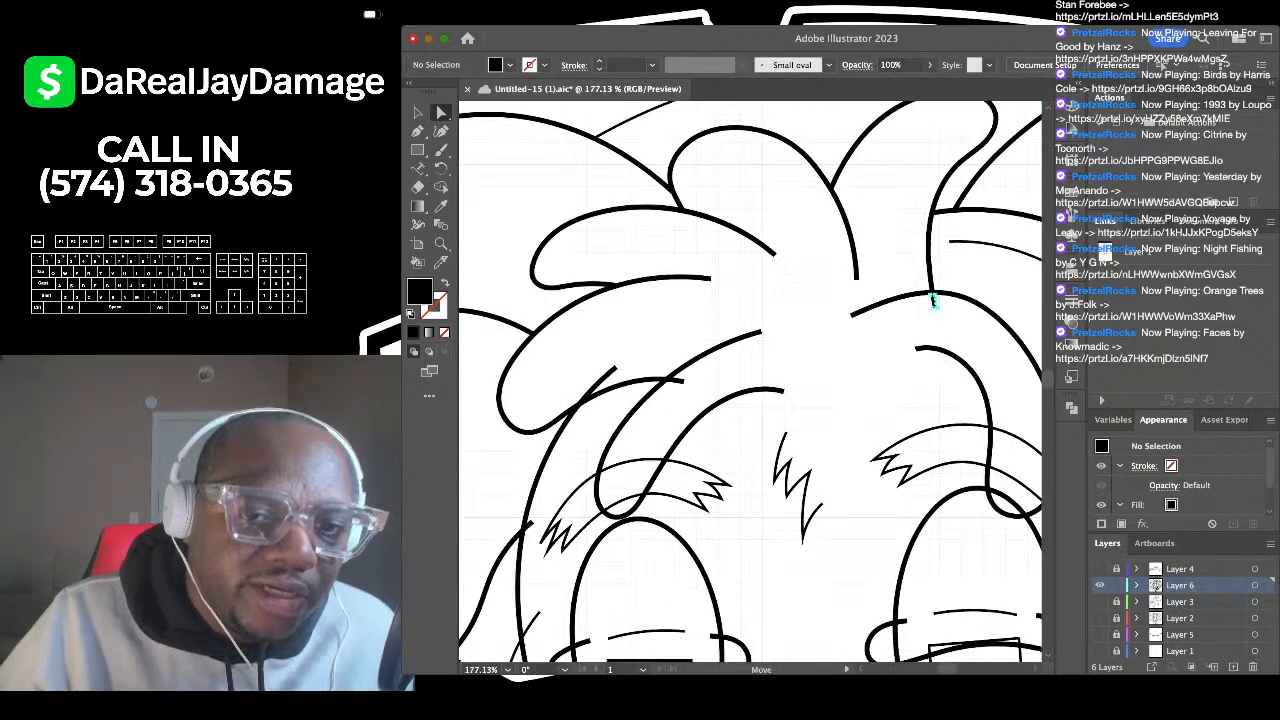
scroll(1014, 294, down, 3)
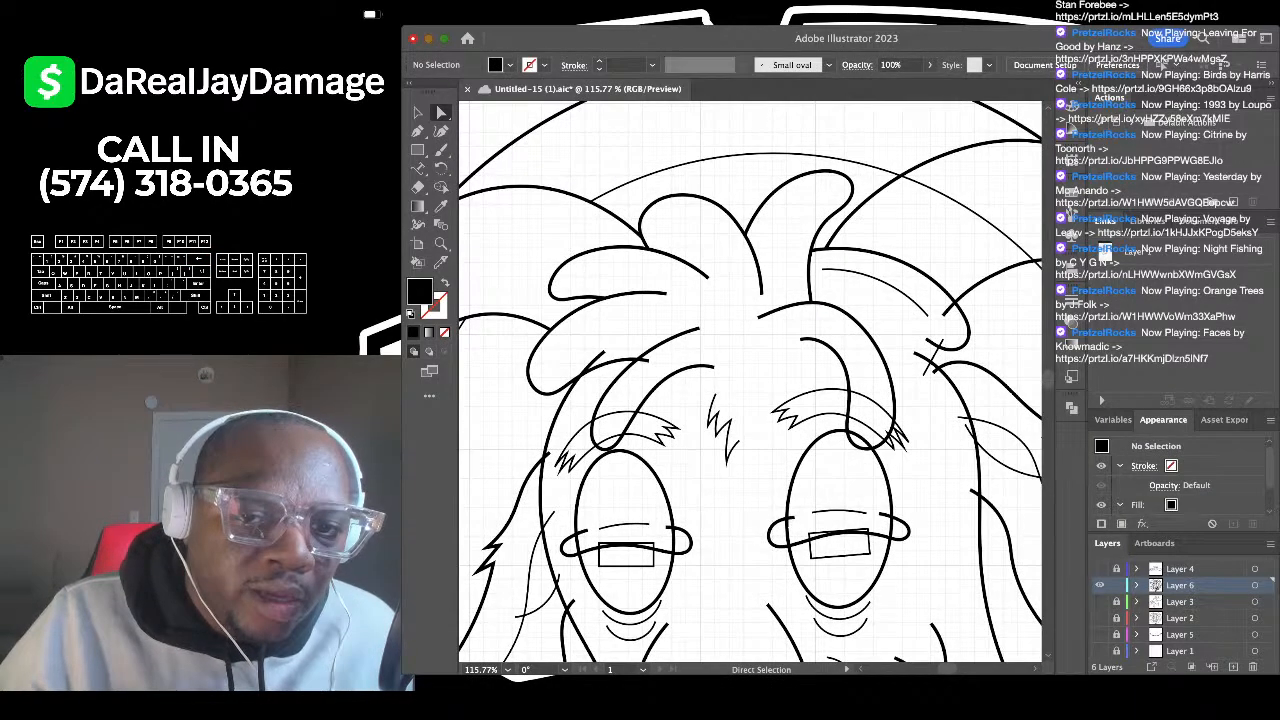
Step: Delete the eyebrow and eye outline pieces inside the hair lock above the right eye, and the stub beside the right ear
scroll(951, 300, up, 3)
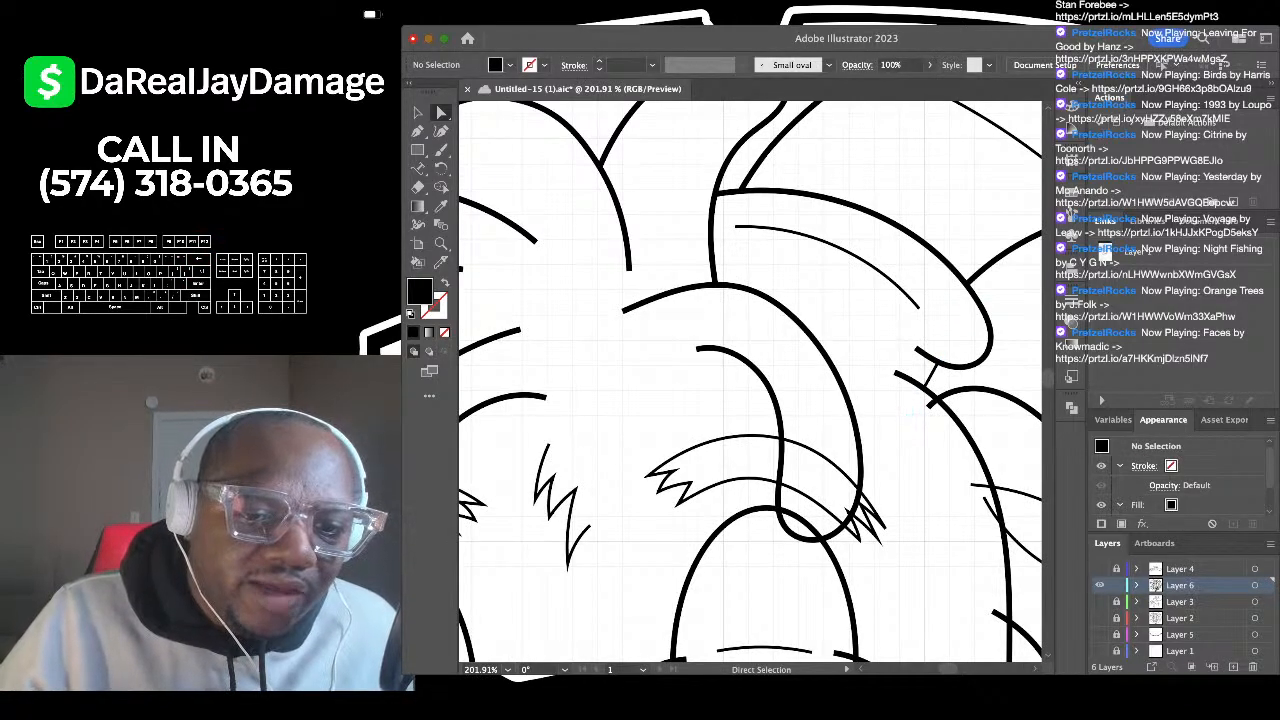
key(super+a)
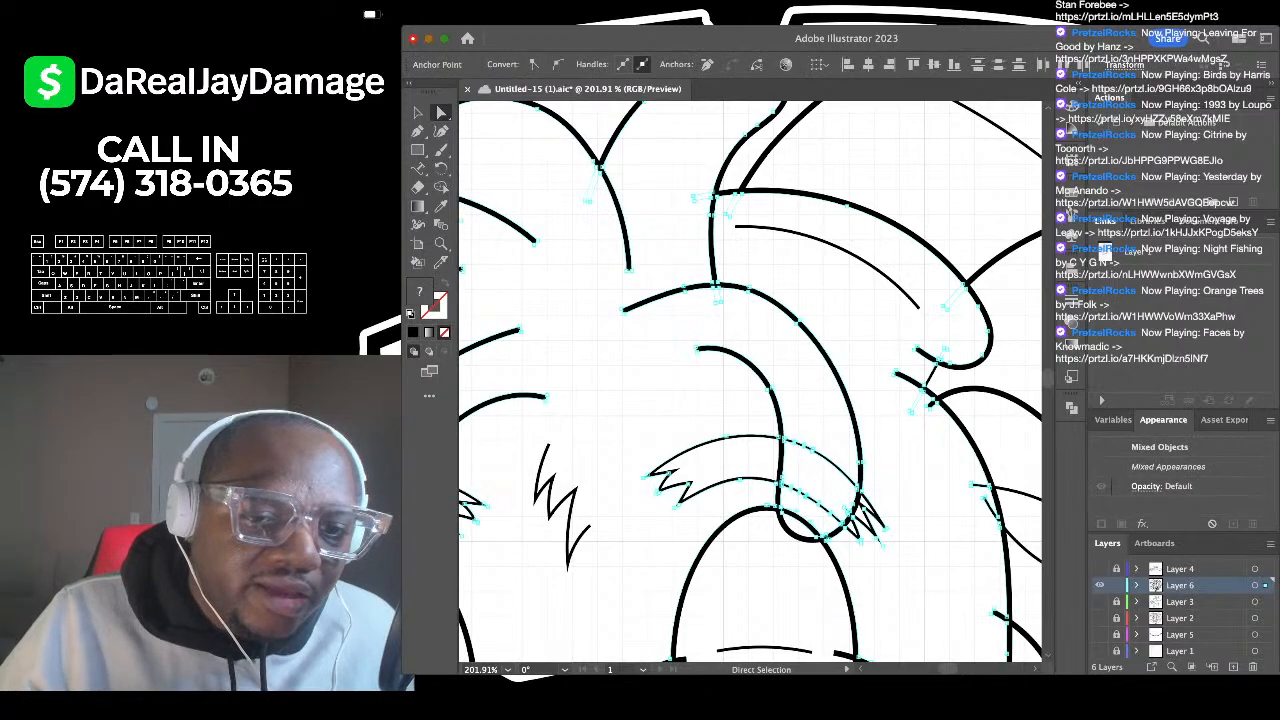
key(BackSpace)
scroll(808, 492, down, 5)
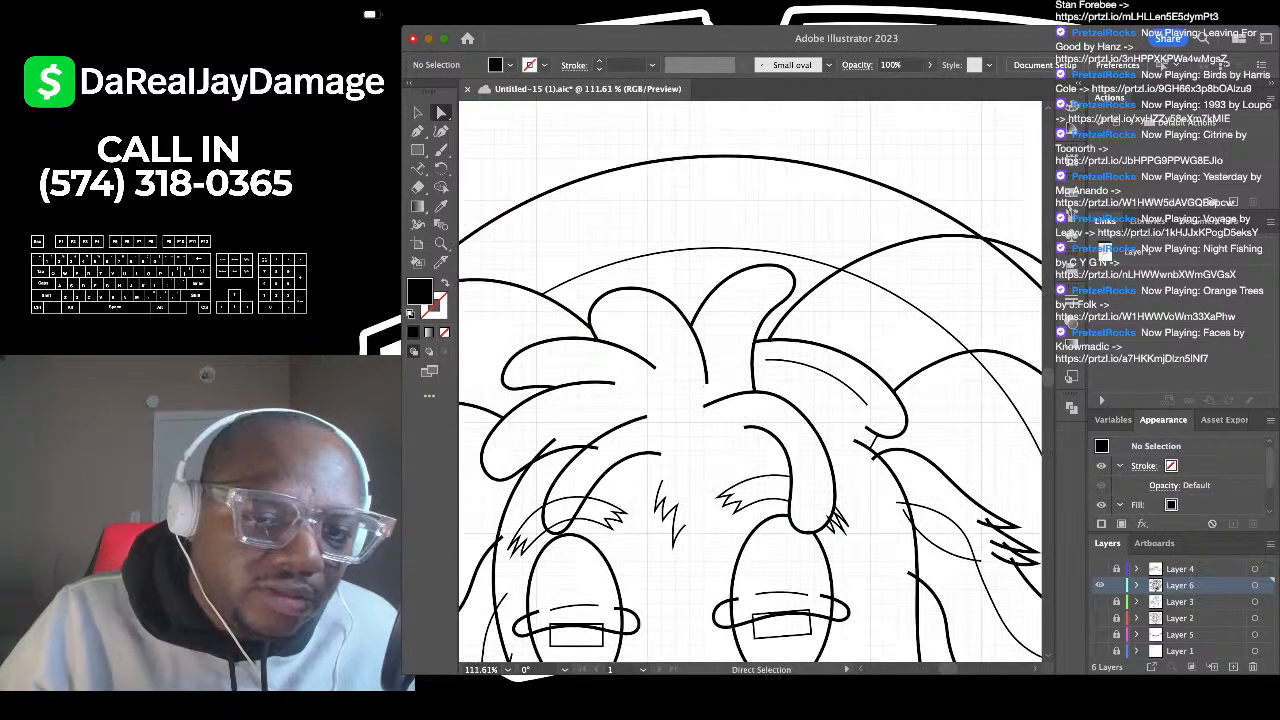
alt+scroll(855, 430, up, 5)
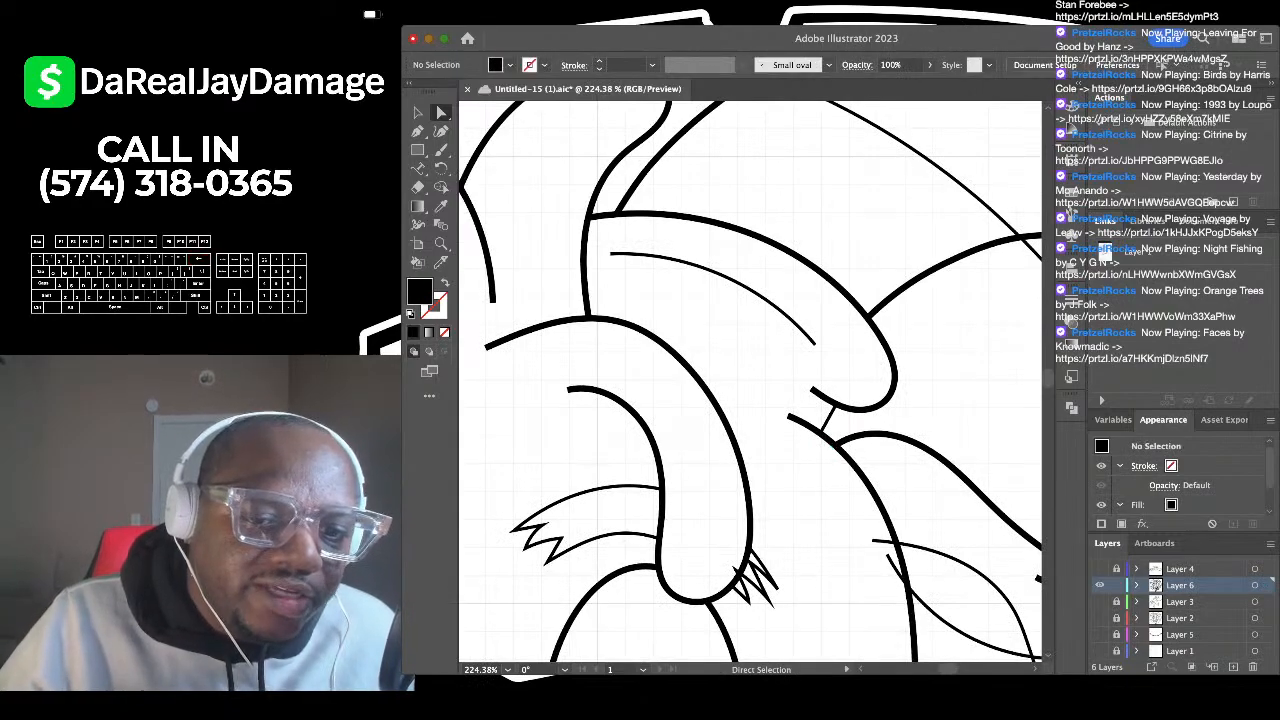
Step: Delete the right ear's line ends that stick out past the side of the face
scroll(750, 380, down, 3)
alt+scroll(821, 457, up, 3)
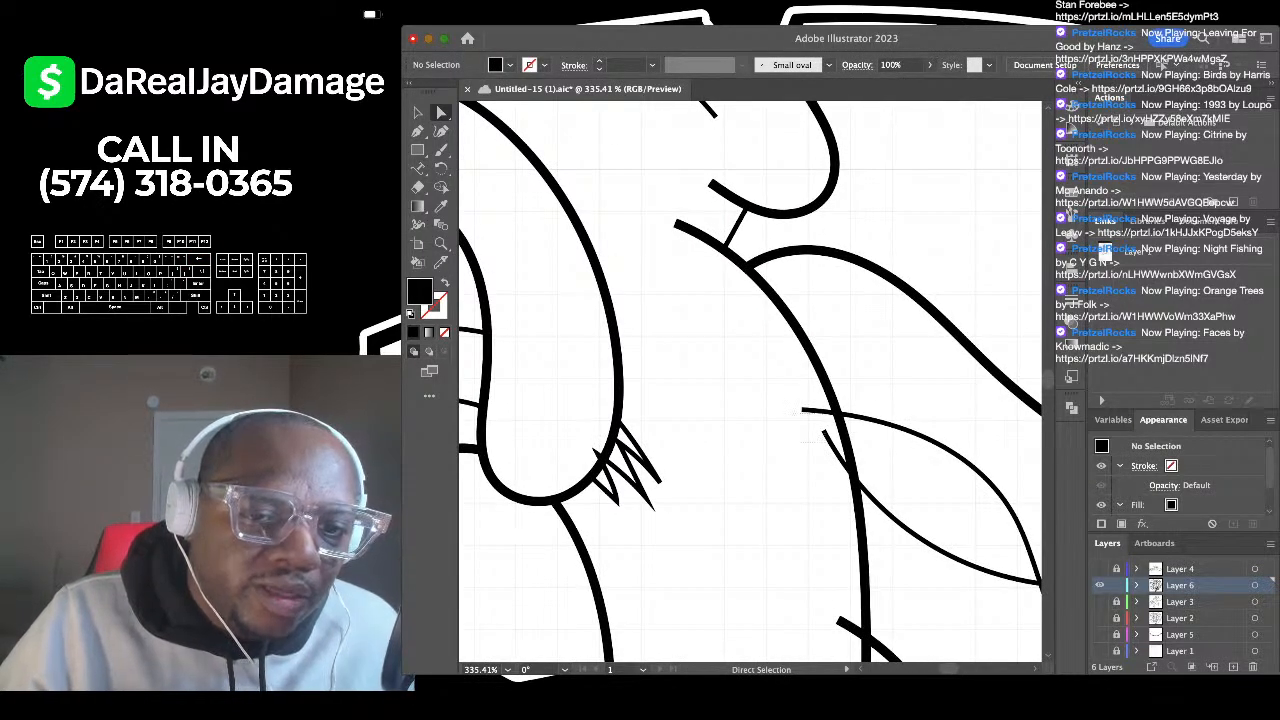
alt+scroll(810, 412, down, 3)
scroll(900, 405, down, 3)
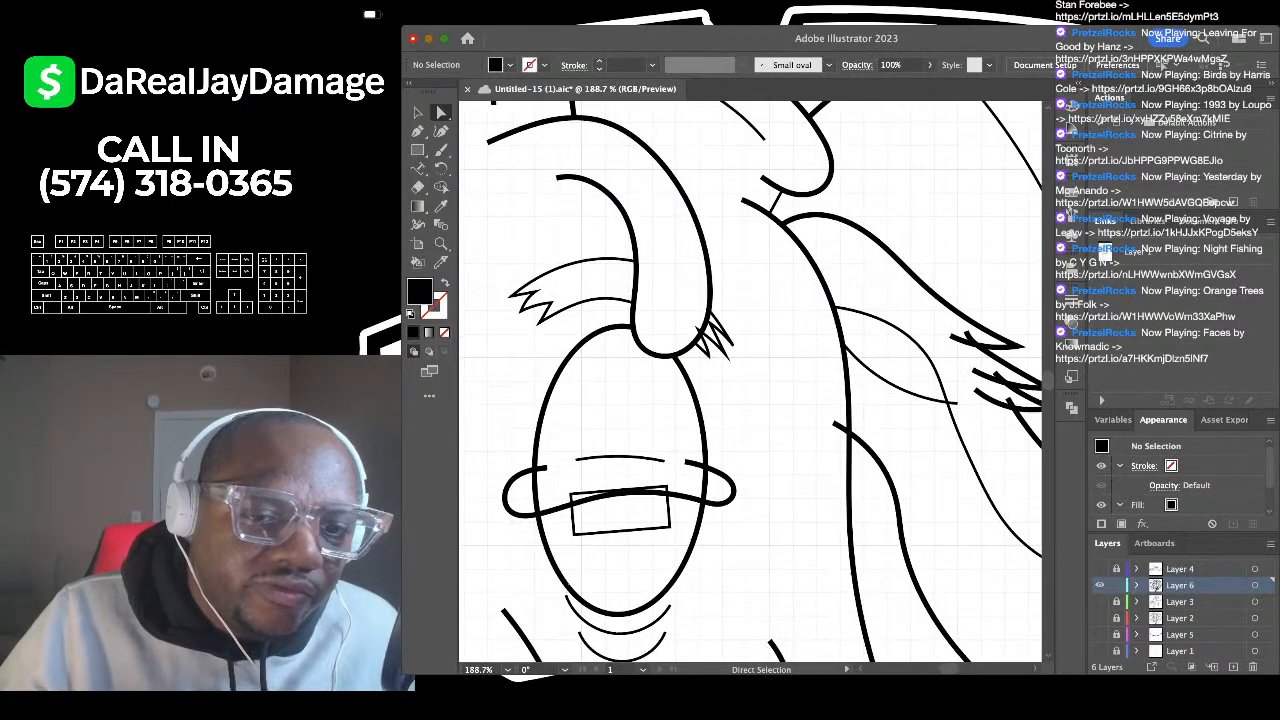
click(836, 425)
key(BackSpace)
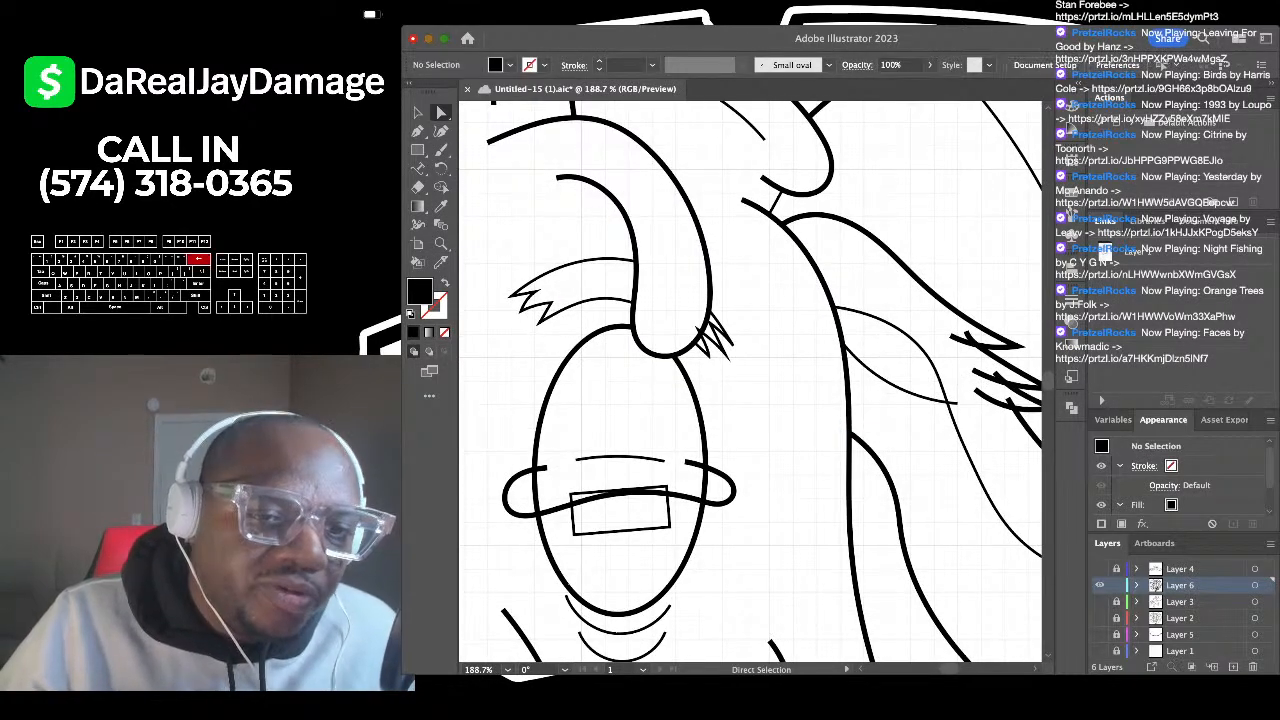
Step: Delete the right eyebrow's spike pieces that poke into the hair lock
alt+scroll(696, 350, up, 3)
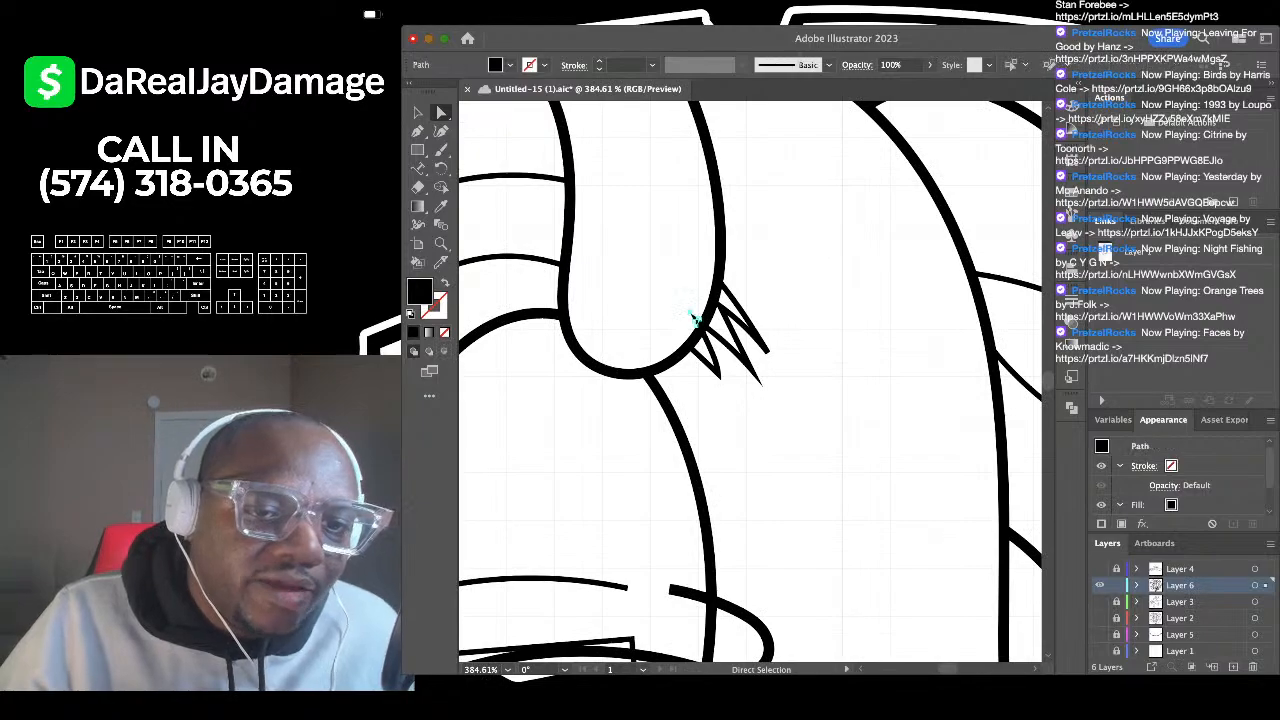
alt+scroll(698, 335, down, 3)
scroll(690, 335, down, 4)
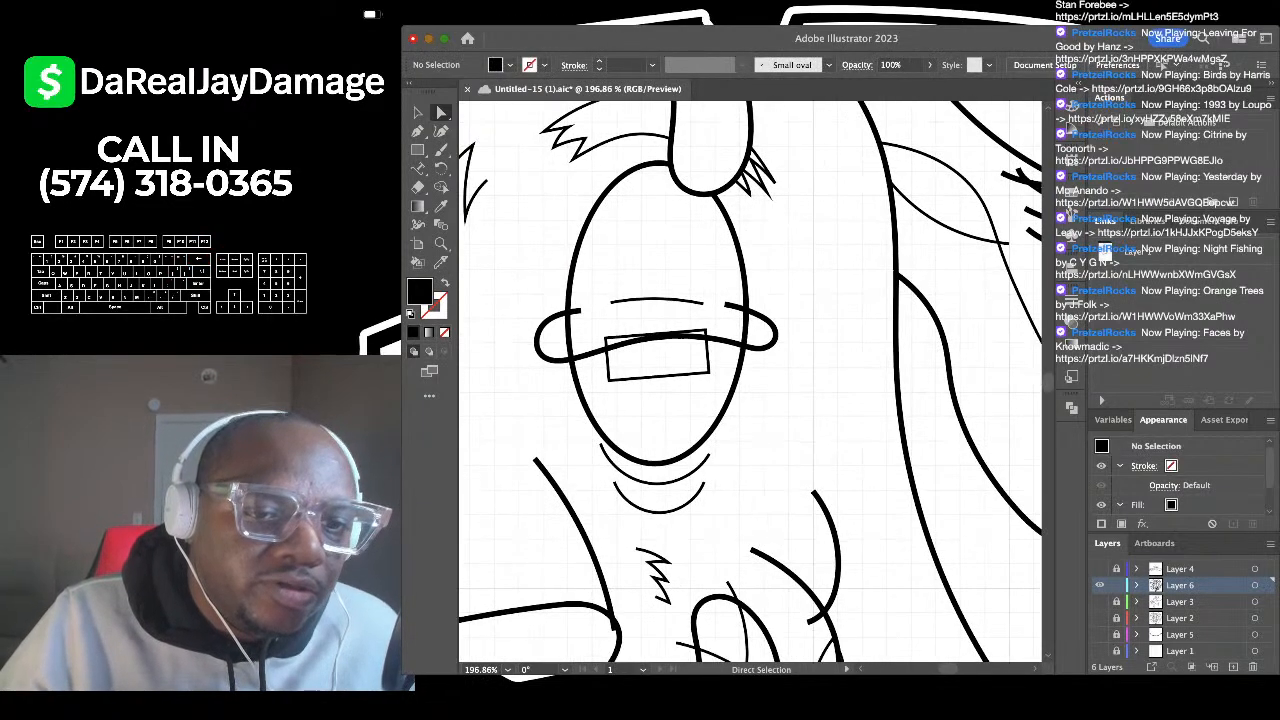
Step: Delete the rectangle's top edge above the right eyelid line and the eye outline pieces inside the eyelid
alt+scroll(684, 330, up, 2)
click(653, 343)
key(BackSpace)
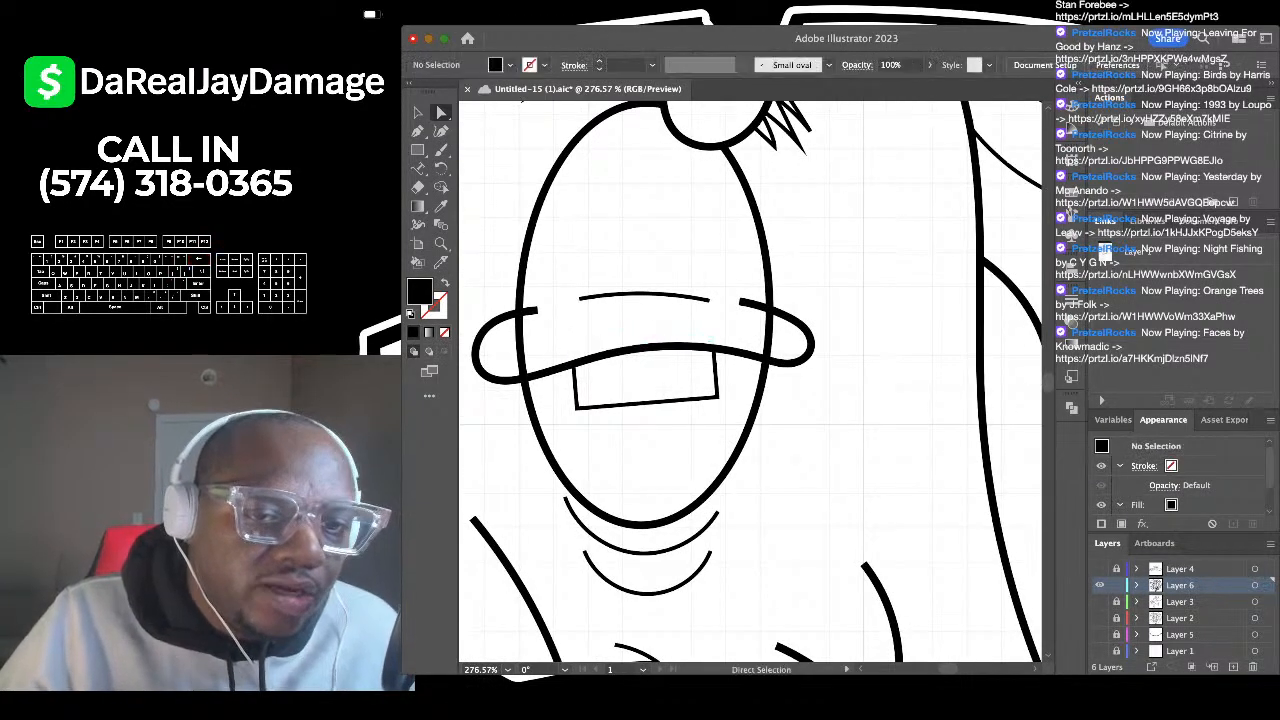
click(768, 332)
key(Delete)
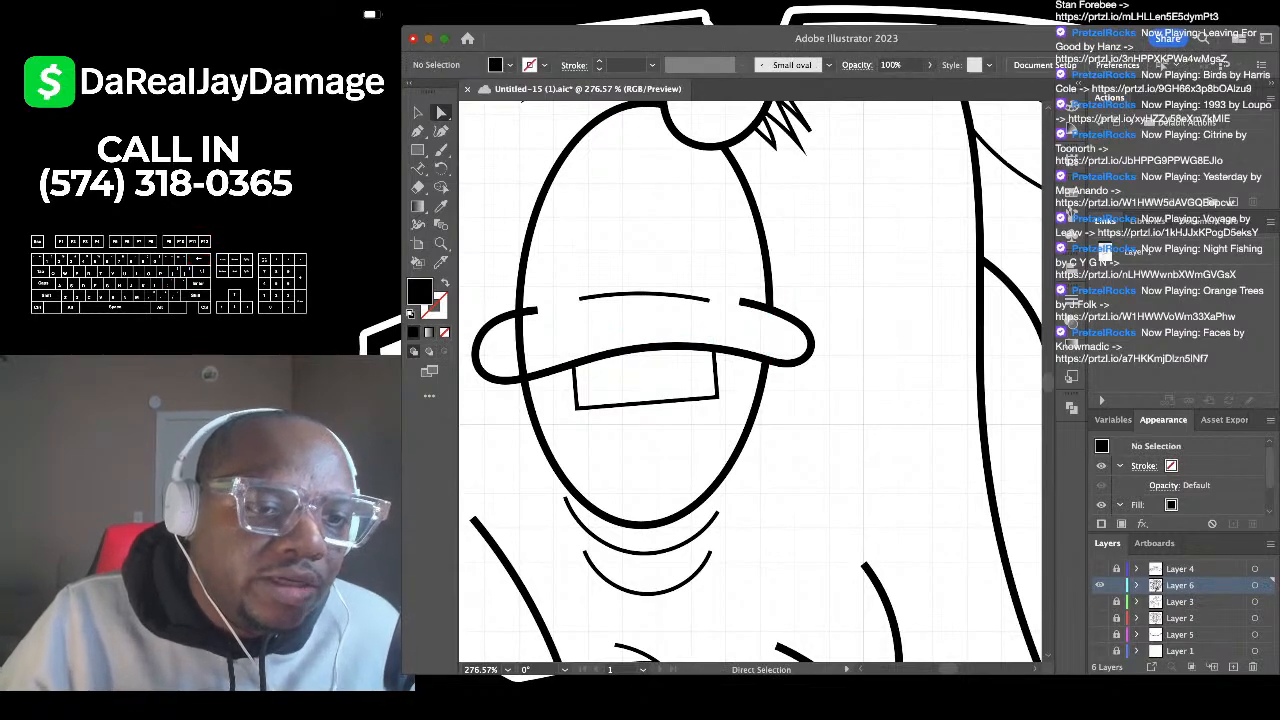
click(521, 343)
key(BackSpace)
alt+scroll(521, 343, down, 4)
Step: Delete the left eyebrow line piece that crosses the hair lock above the left eye
scroll(521, 343, left, 3)
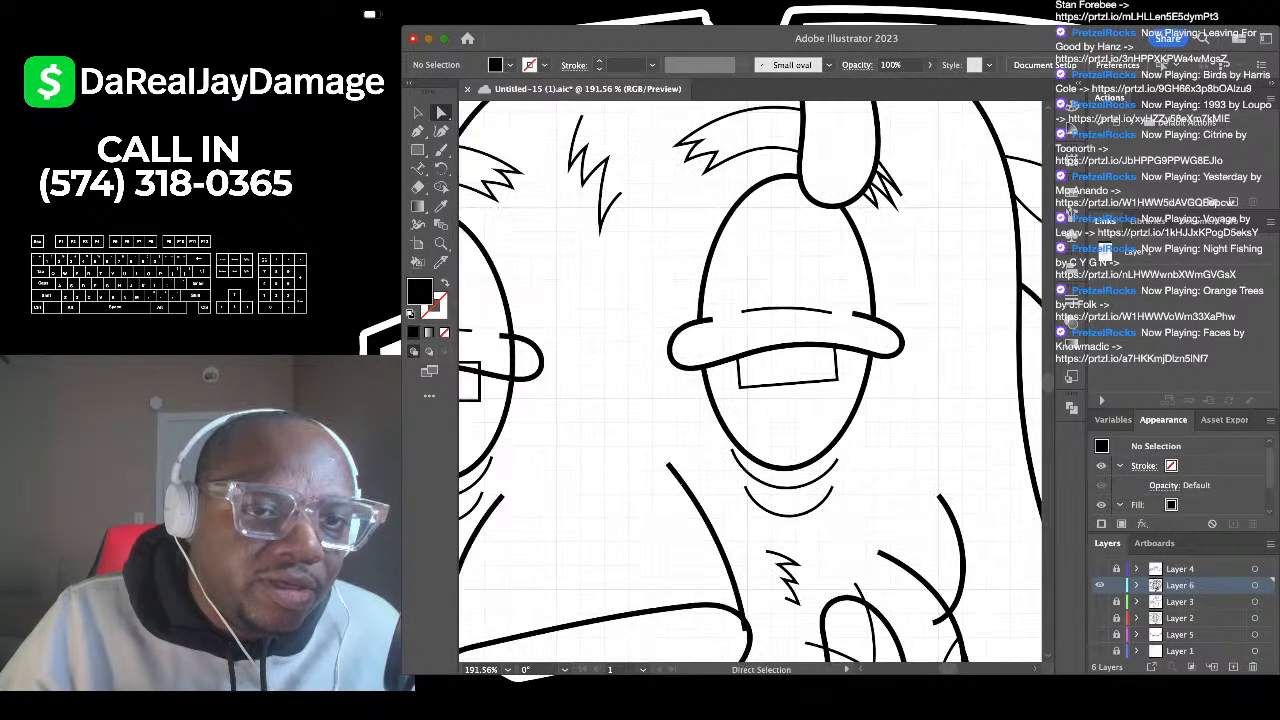
alt+scroll(521, 343, down, 3)
alt+scroll(521, 343, up, 3)
scroll(521, 343, left, 4)
scroll(521, 343, up, 2)
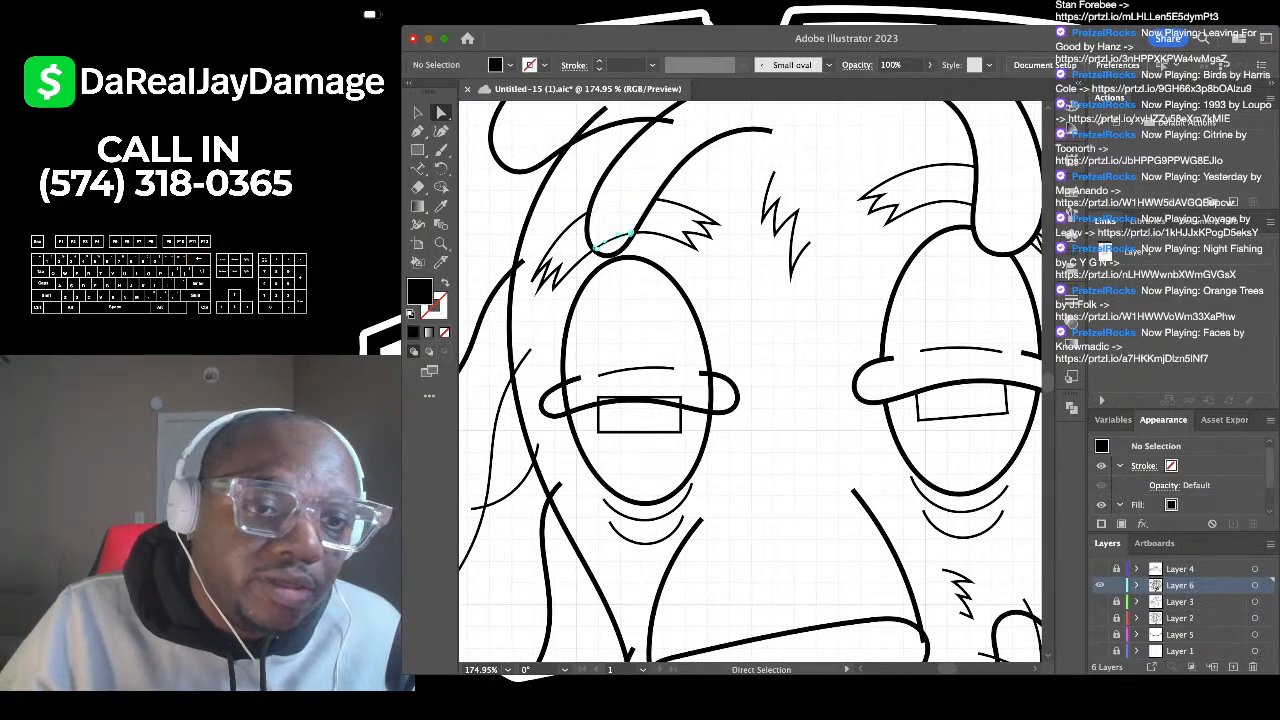
scroll(604, 300, up, 2)
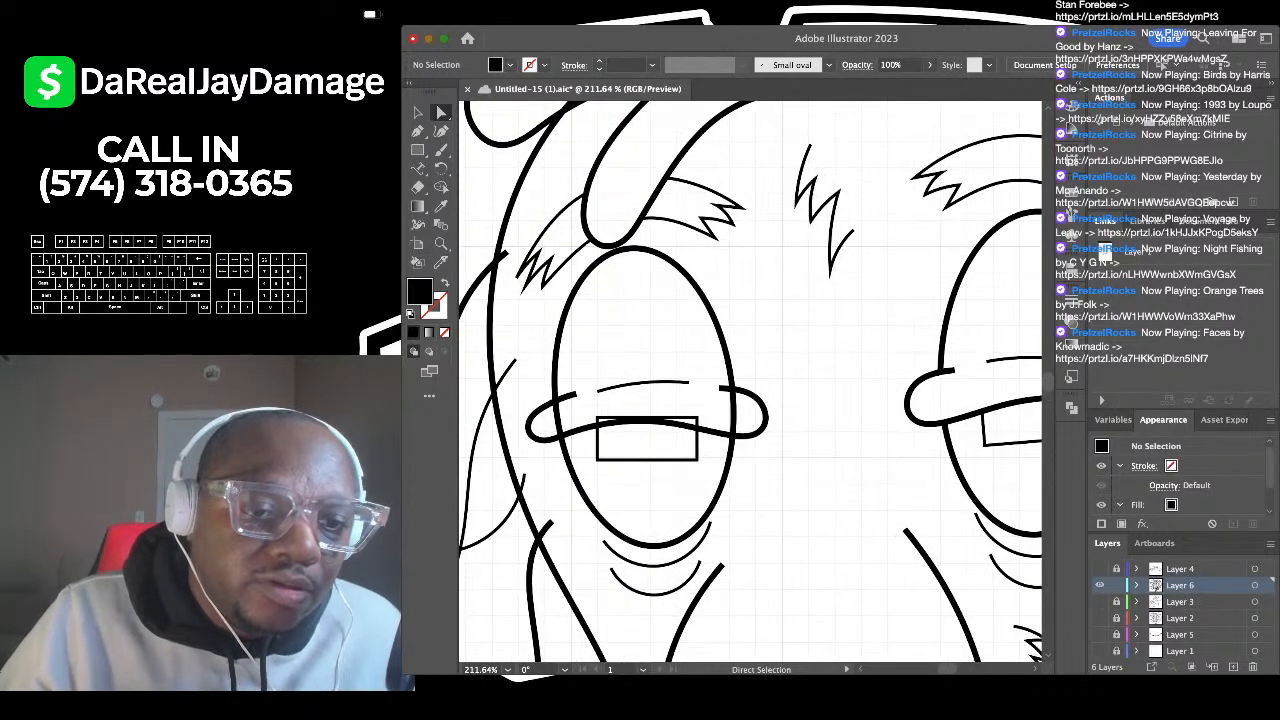
Step: Delete the rectangle's top pieces above the left eyelid line and the eye outline pieces inside the left eyelid
scroll(561, 425, up, 8)
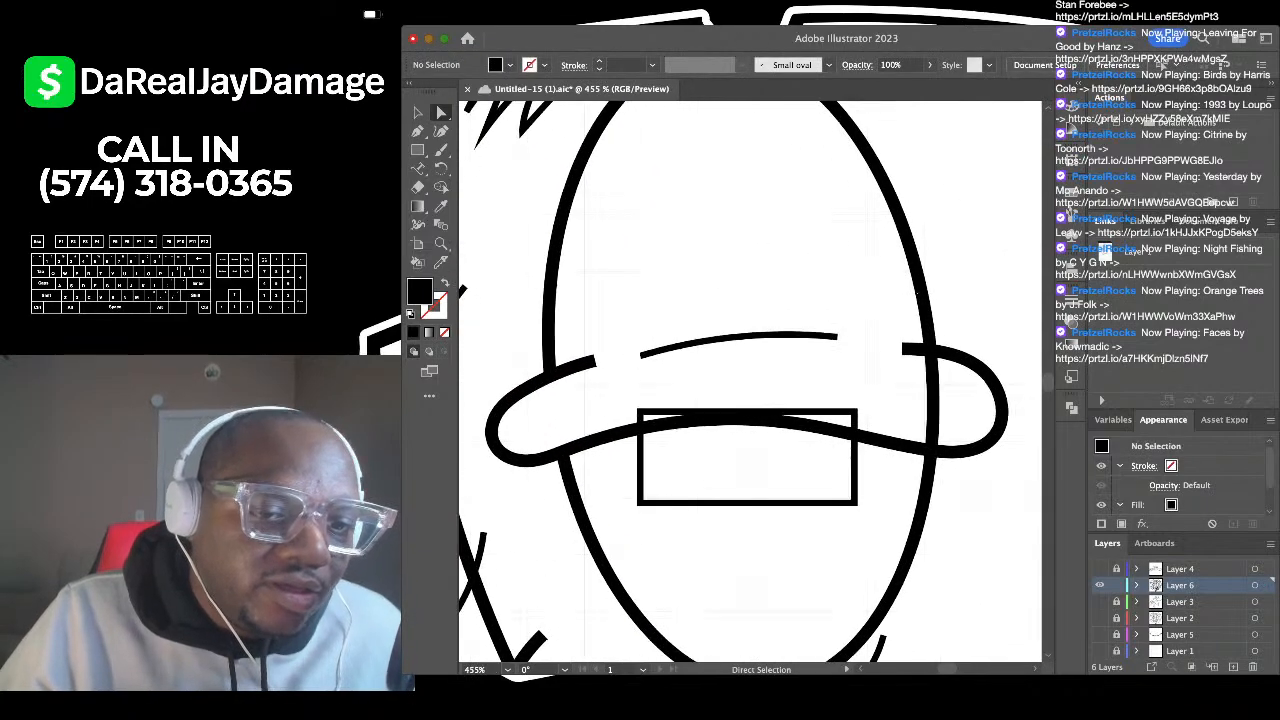
click(643, 416)
key(BackSpace)
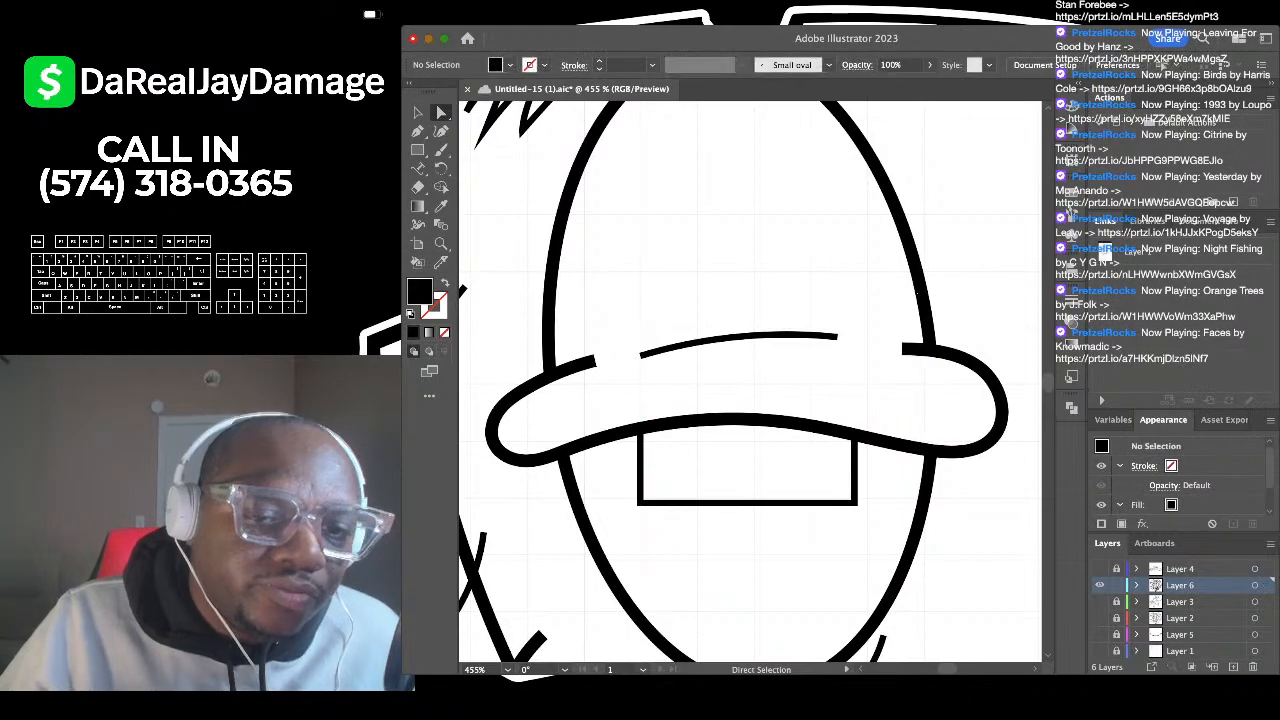
Step: Delete the left ear's line ends that stick out past the side of the face and the inner ear fold's overshoot
scroll(931, 385, down, 5)
scroll(810, 362, up, 1)
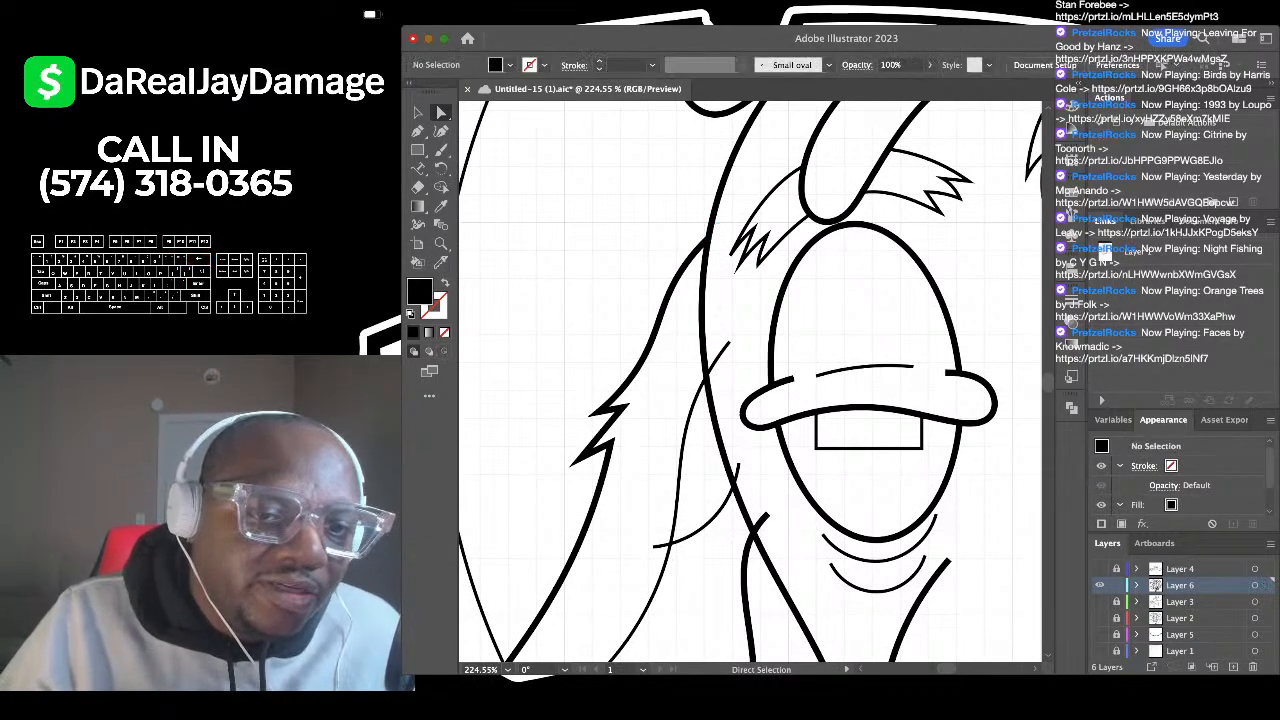
scroll(700, 380, down, 3)
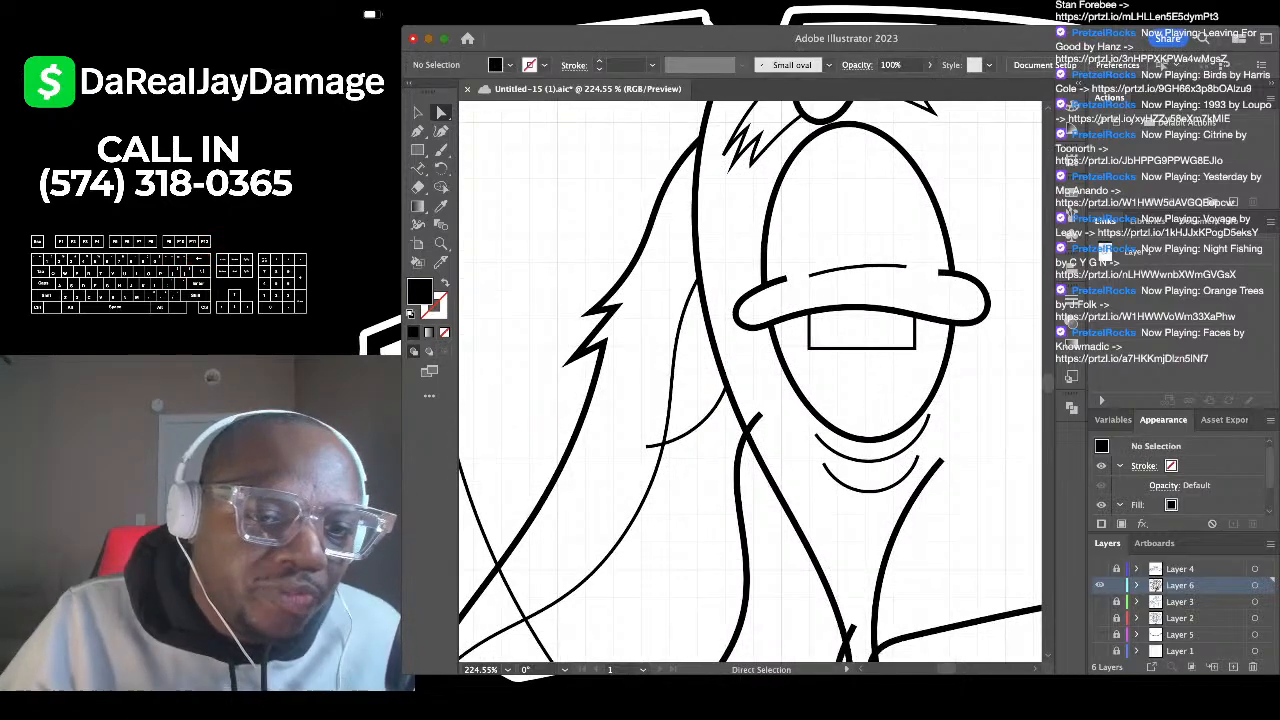
click(755, 420)
key(BackSpace)
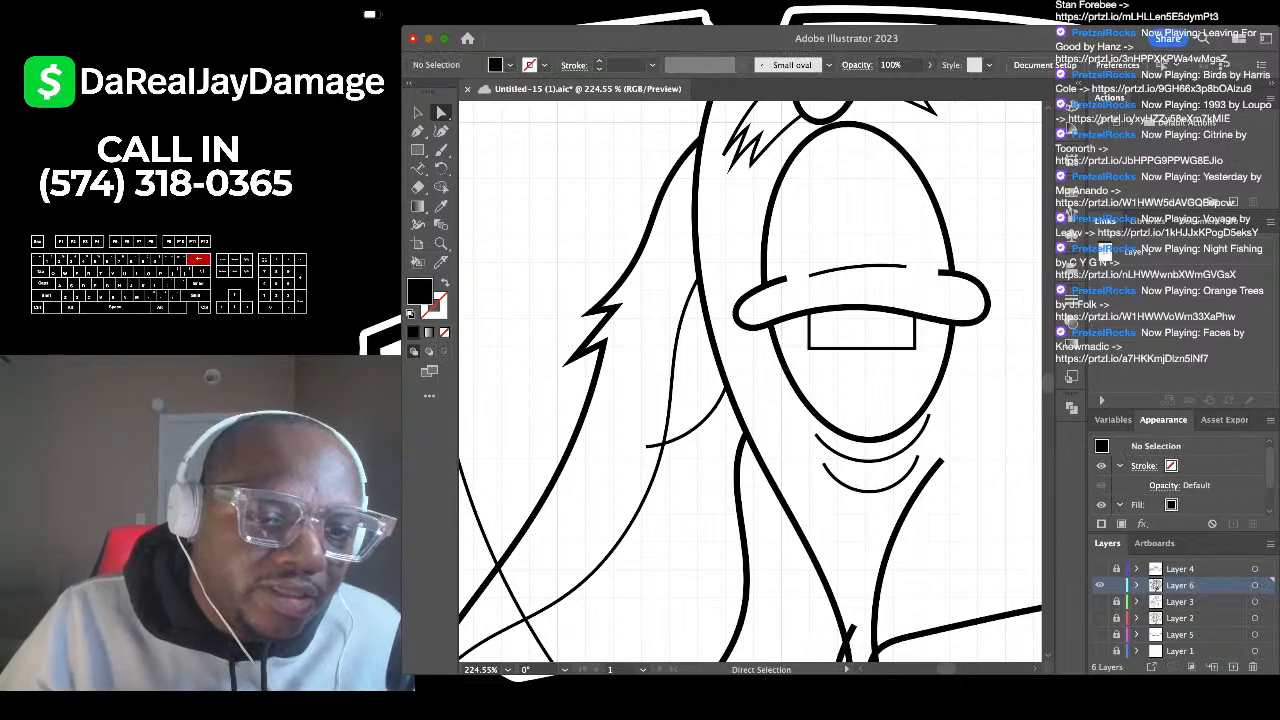
scroll(655, 444, down, 2)
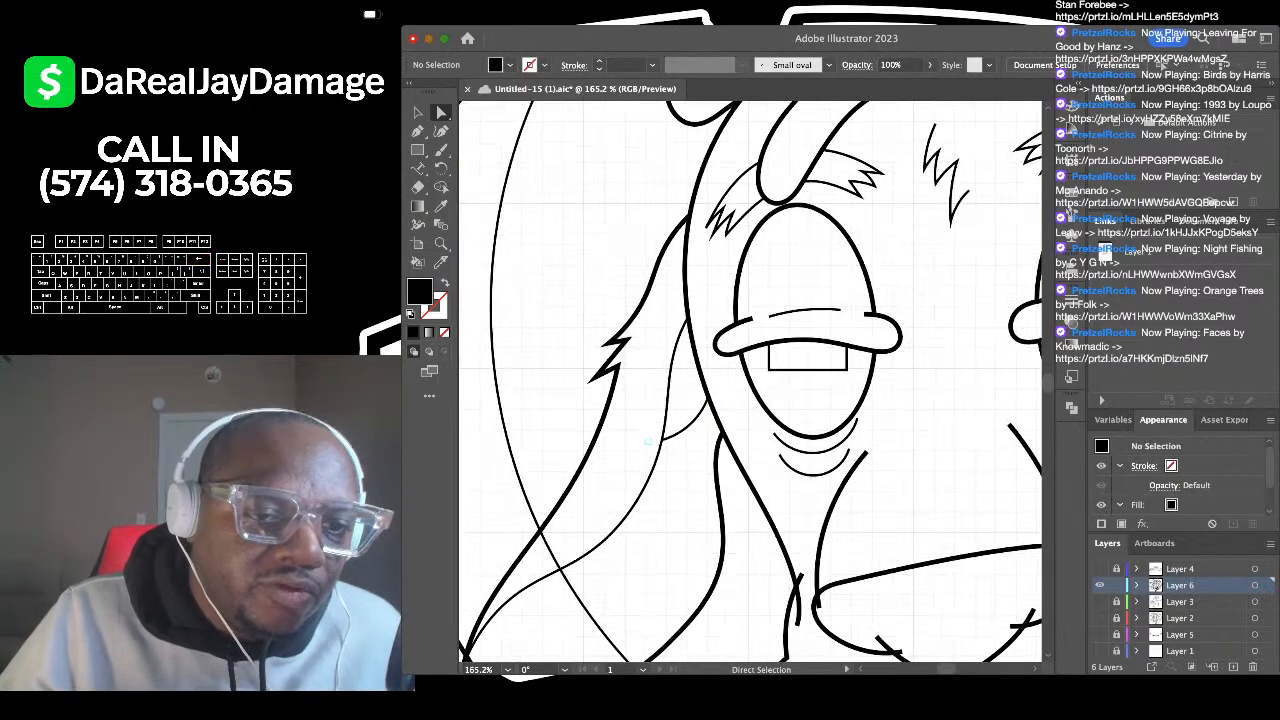
scroll(646, 442, down, 4)
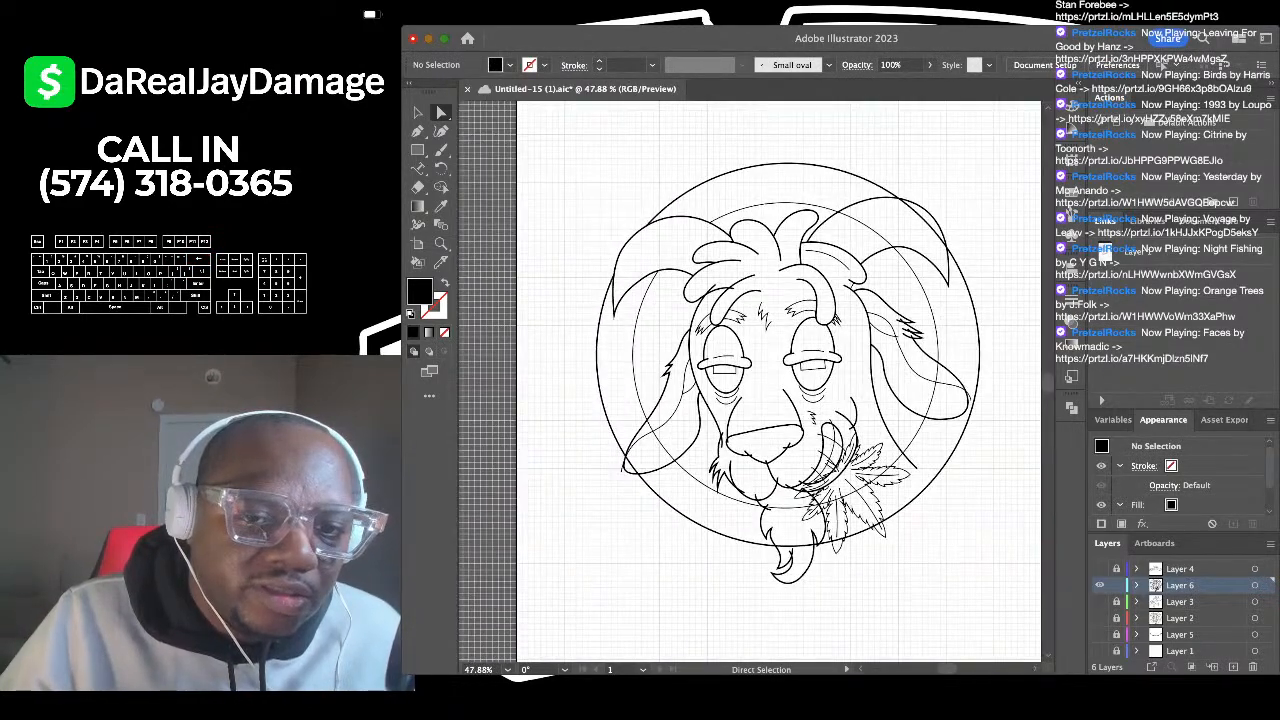
Step: Delete the stub at the left ear's tip and the outer and inner circle pieces that cross the left ear
scroll(674, 415, up, 3)
scroll(674, 415, down, 3)
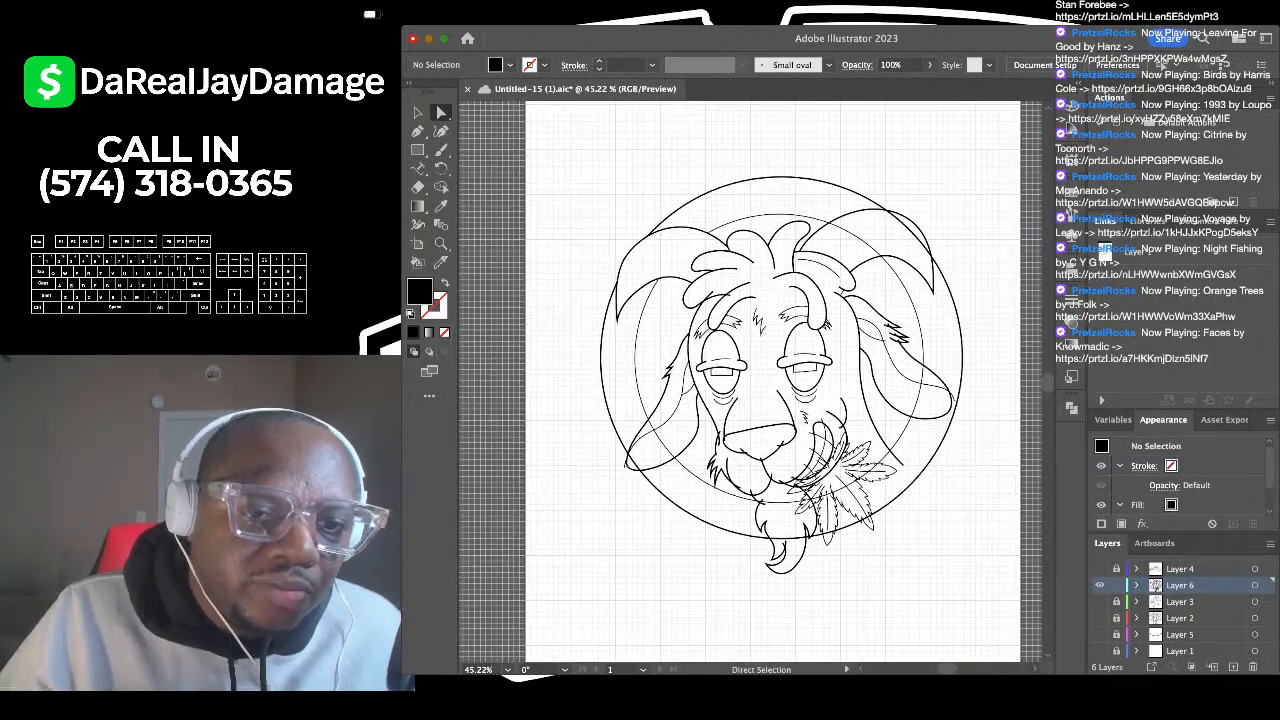
scroll(632, 463, up, 4)
click(606, 482)
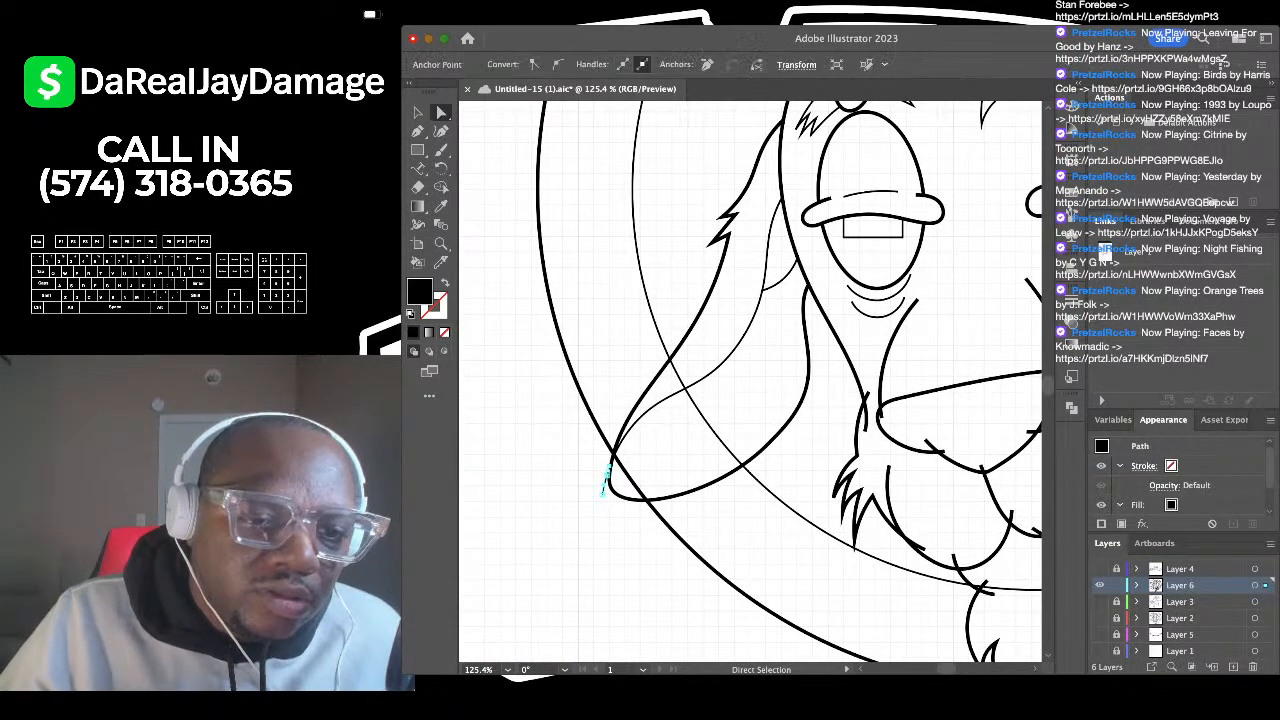
key(BackSpace)
key(BackSpace)
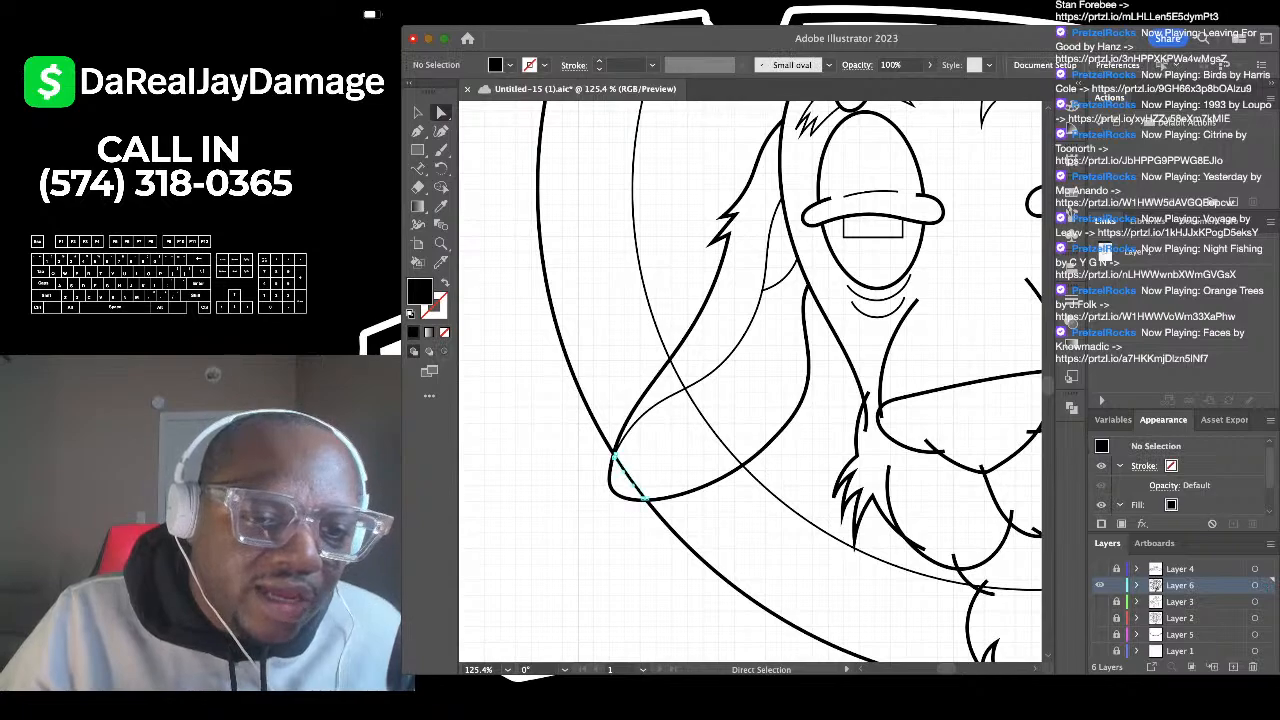
scroll(628, 492, up, 2)
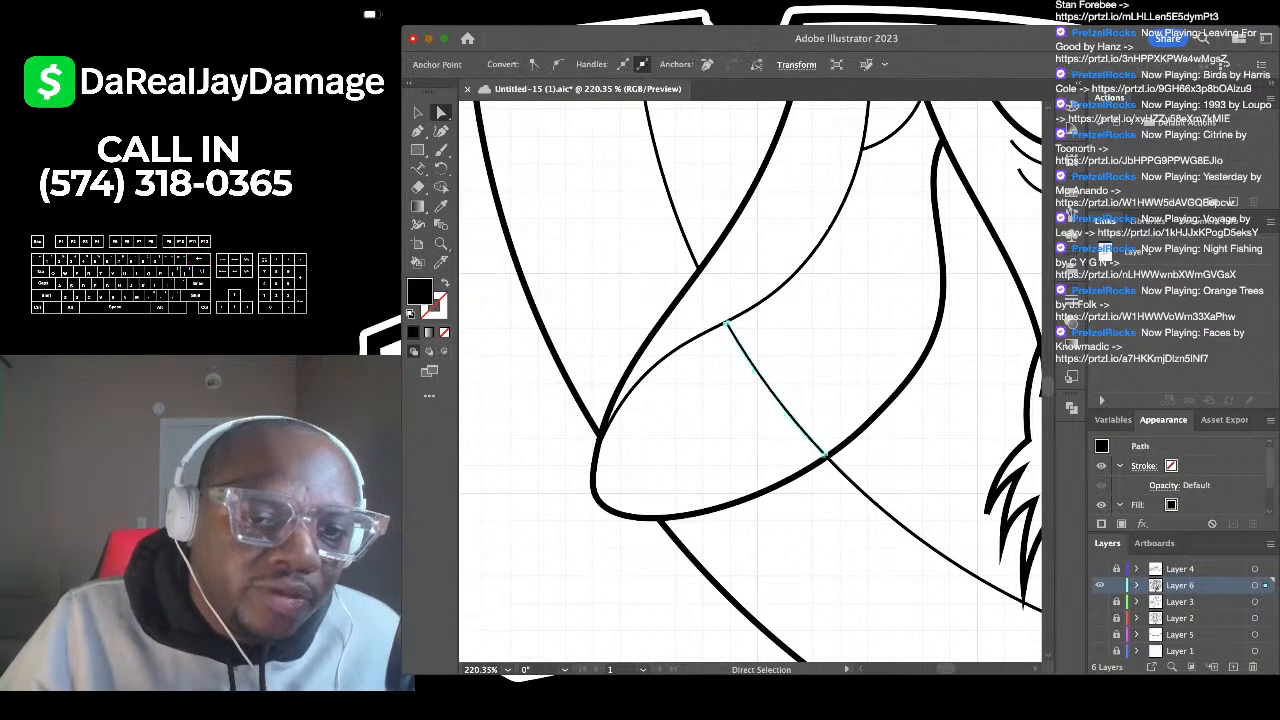
scroll(644, 338, down, 1)
scroll(775, 376, right, 3)
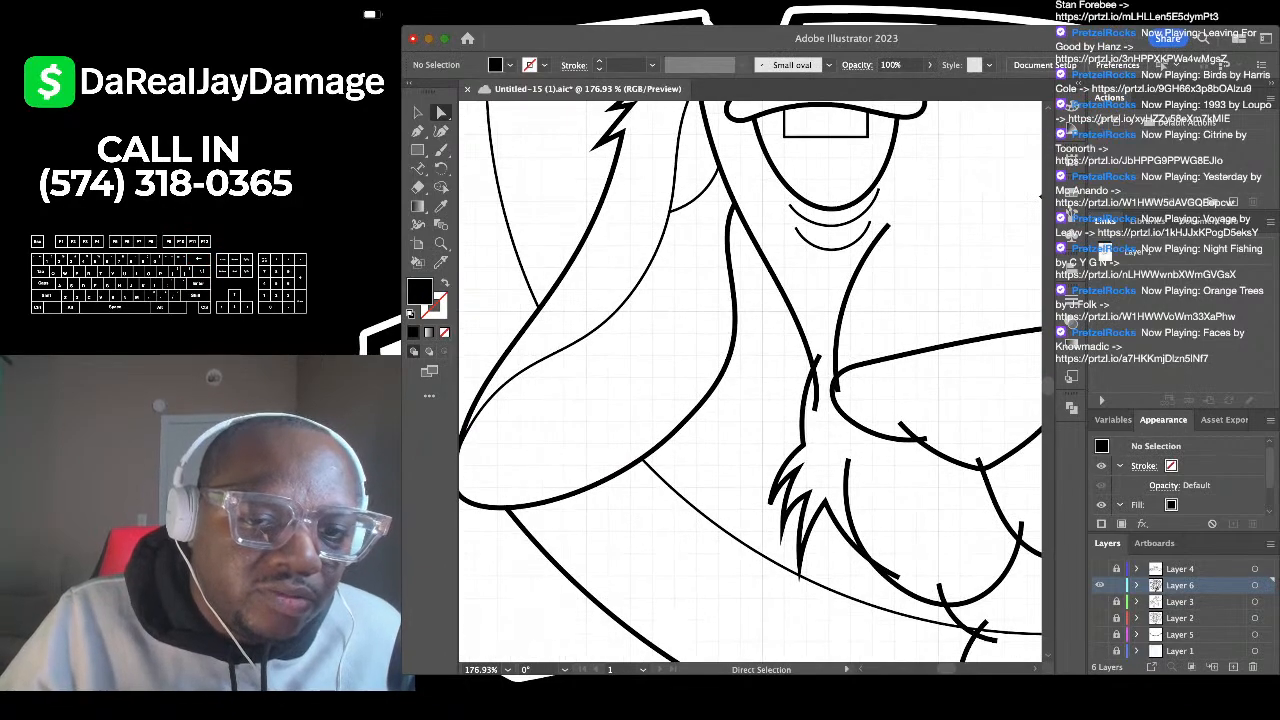
Step: Delete the face side's line end past the left cheek fur and the left nose bridge line's end inside the nose
scroll(775, 376, up, 2)
scroll(866, 398, down, 1)
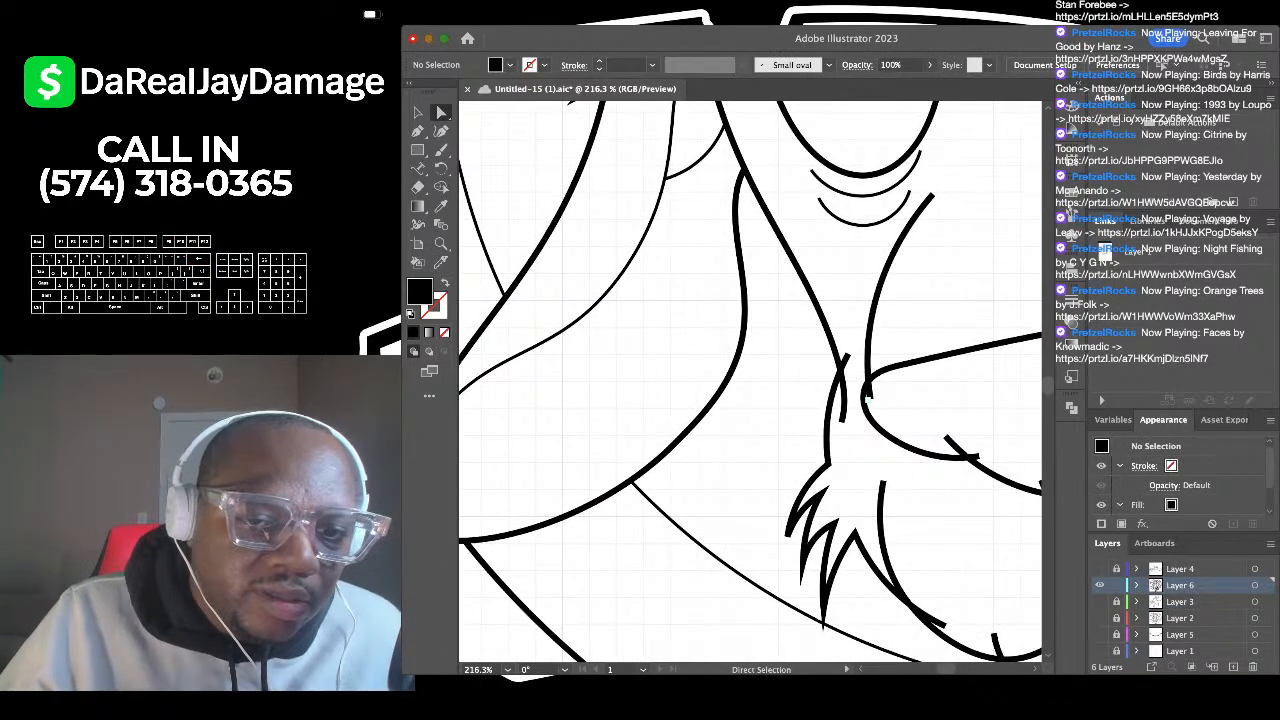
scroll(750, 382, down, 2)
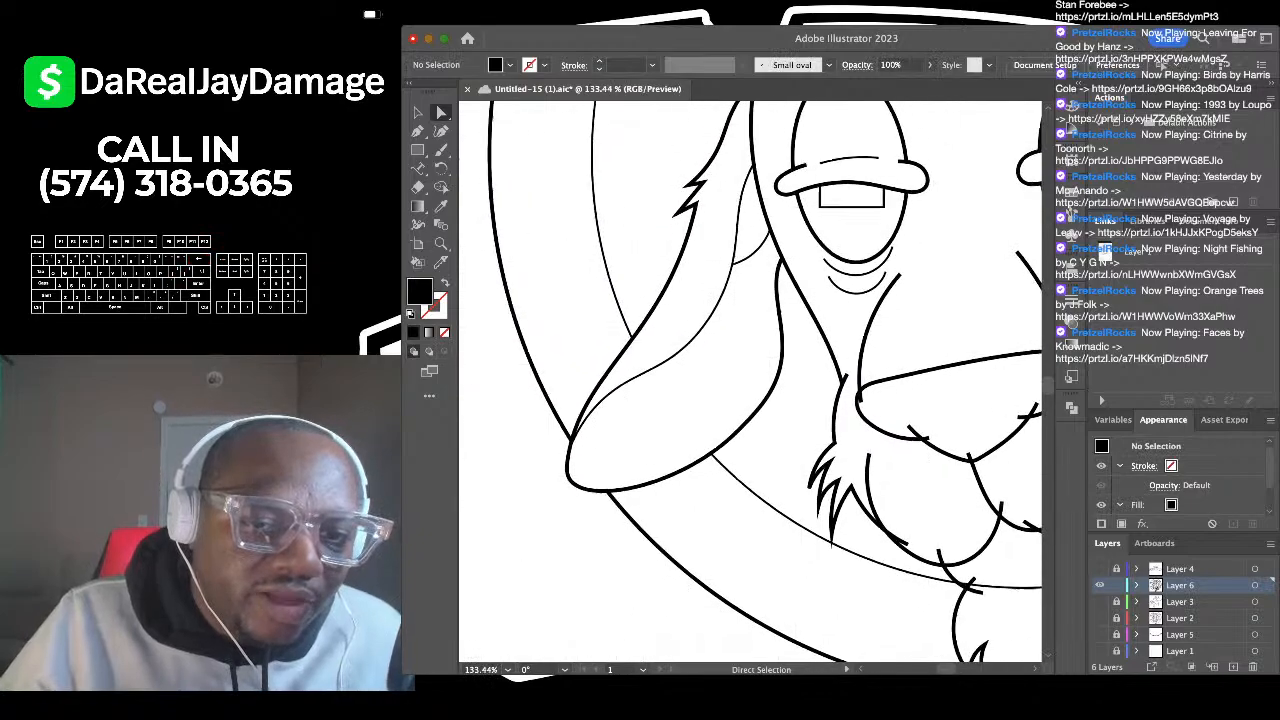
scroll(847, 405, up, 2)
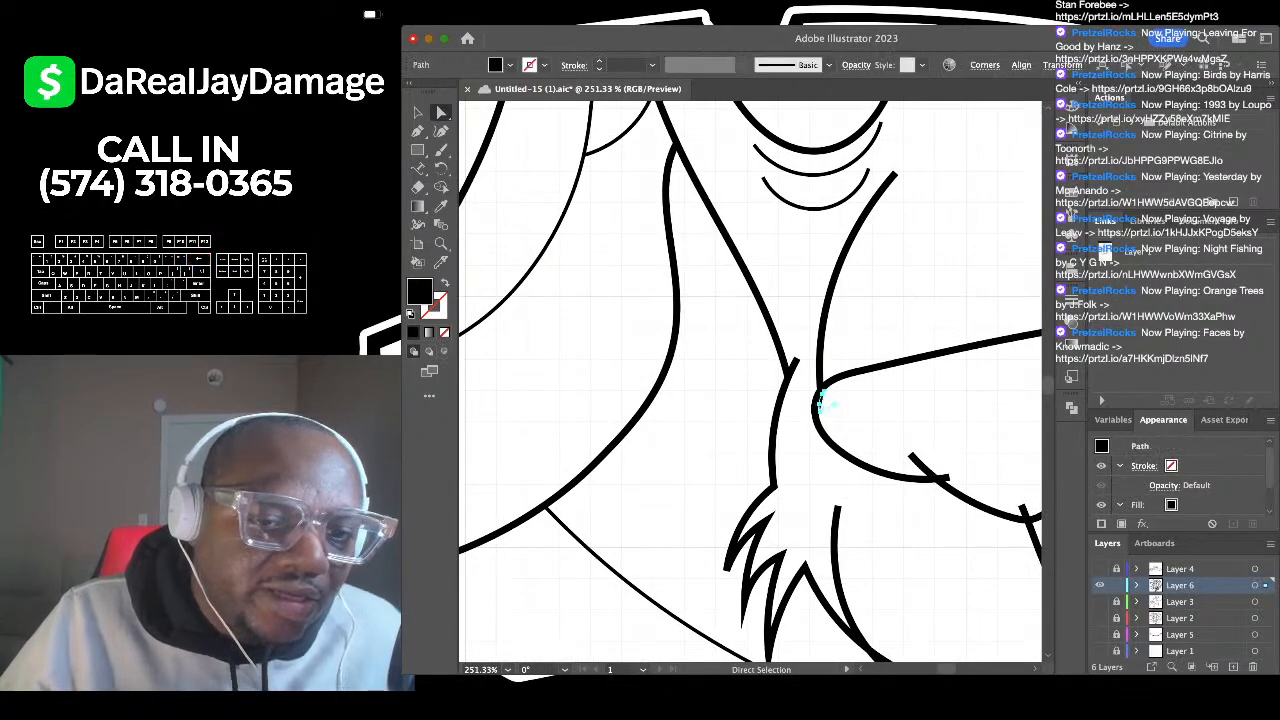
scroll(826, 408, right, 5)
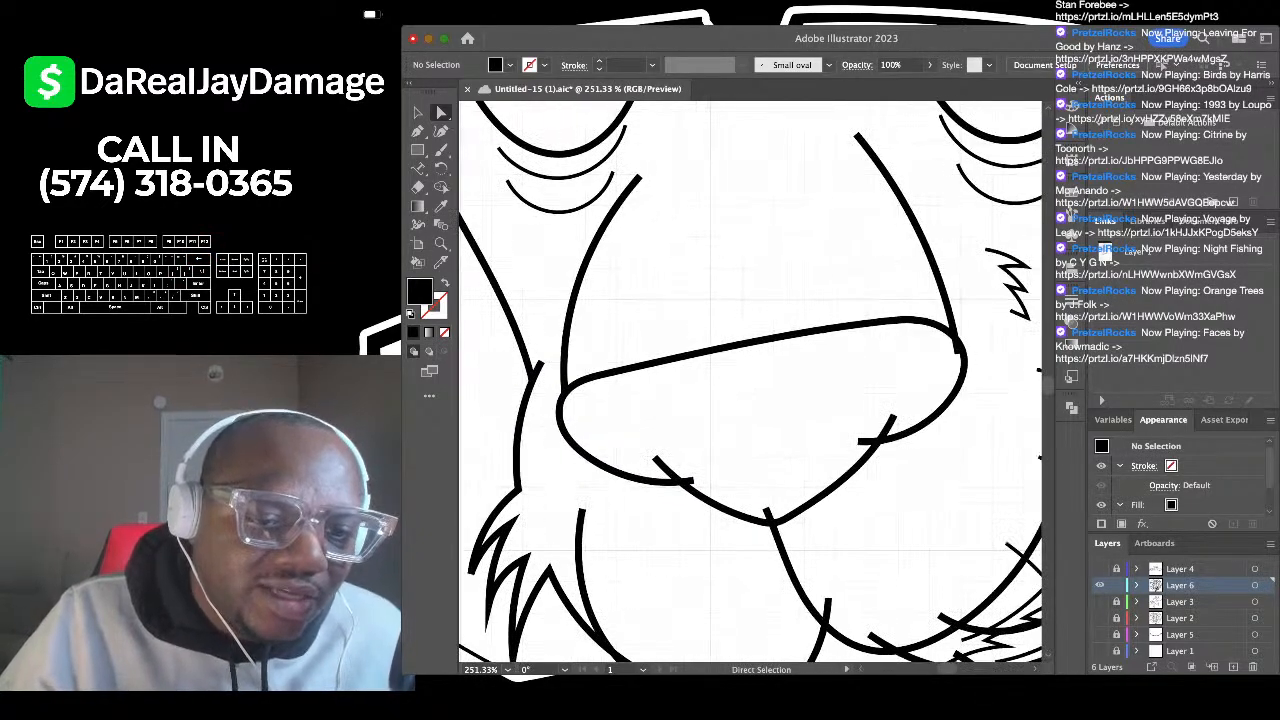
Step: Delete the overshooting line ends along the nose's lower edge and at the top of the mouth line
click(688, 481)
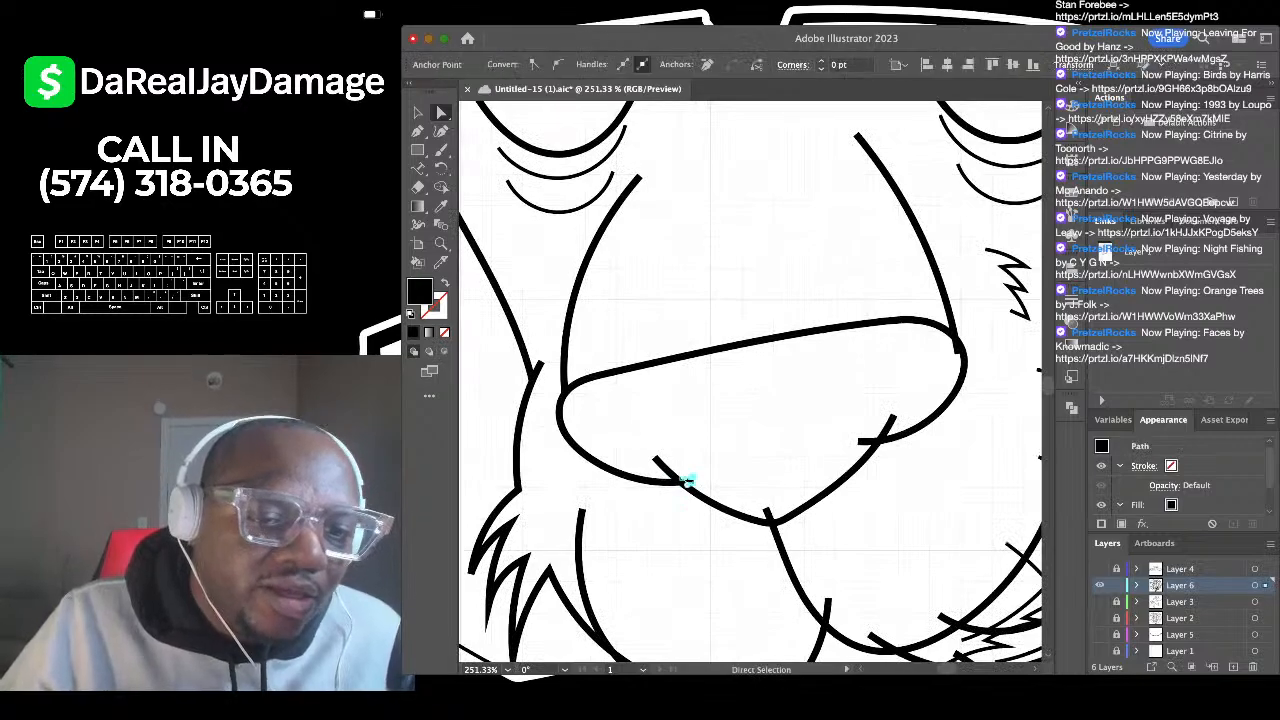
key(BackSpace)
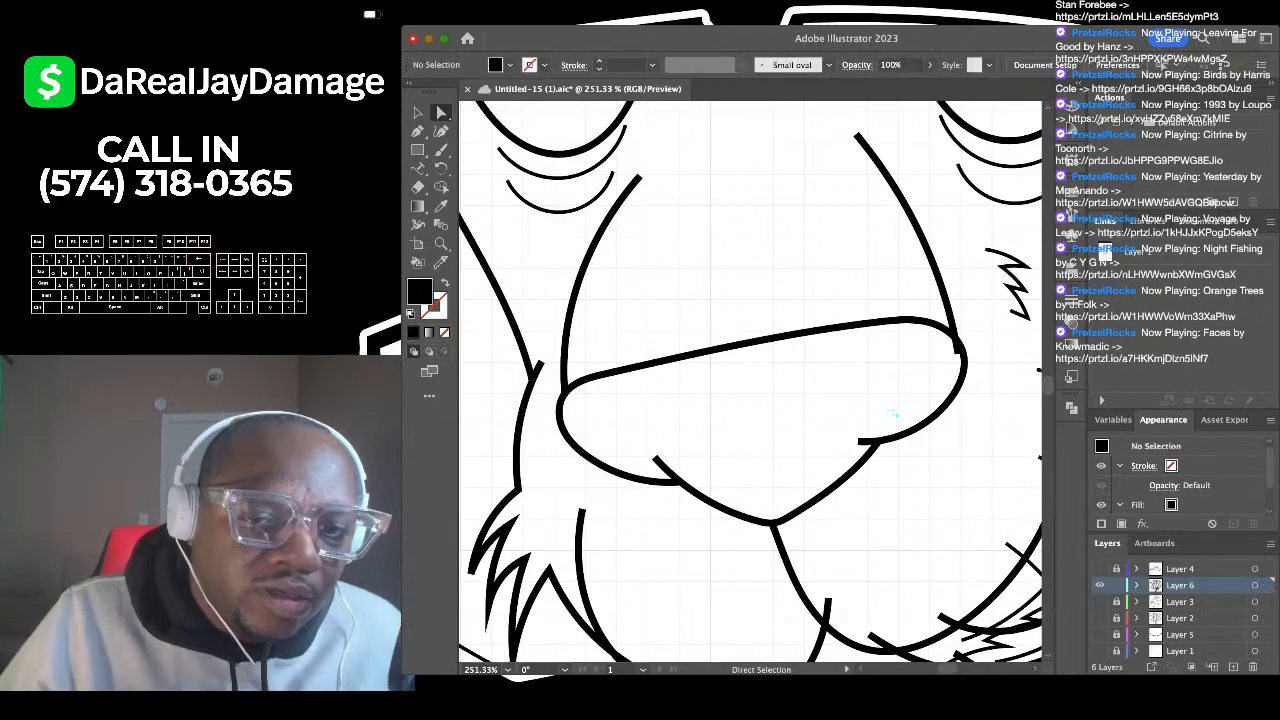
scroll(897, 415, up, 5)
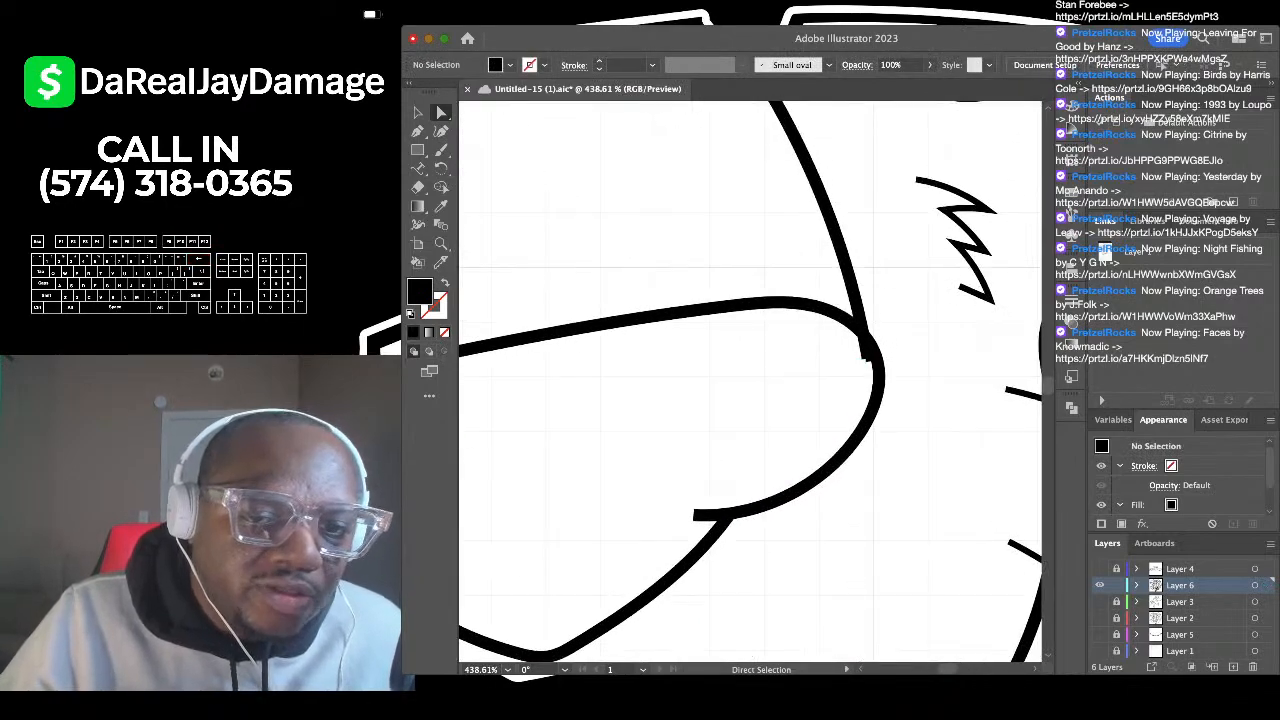
scroll(866, 350, down, 5)
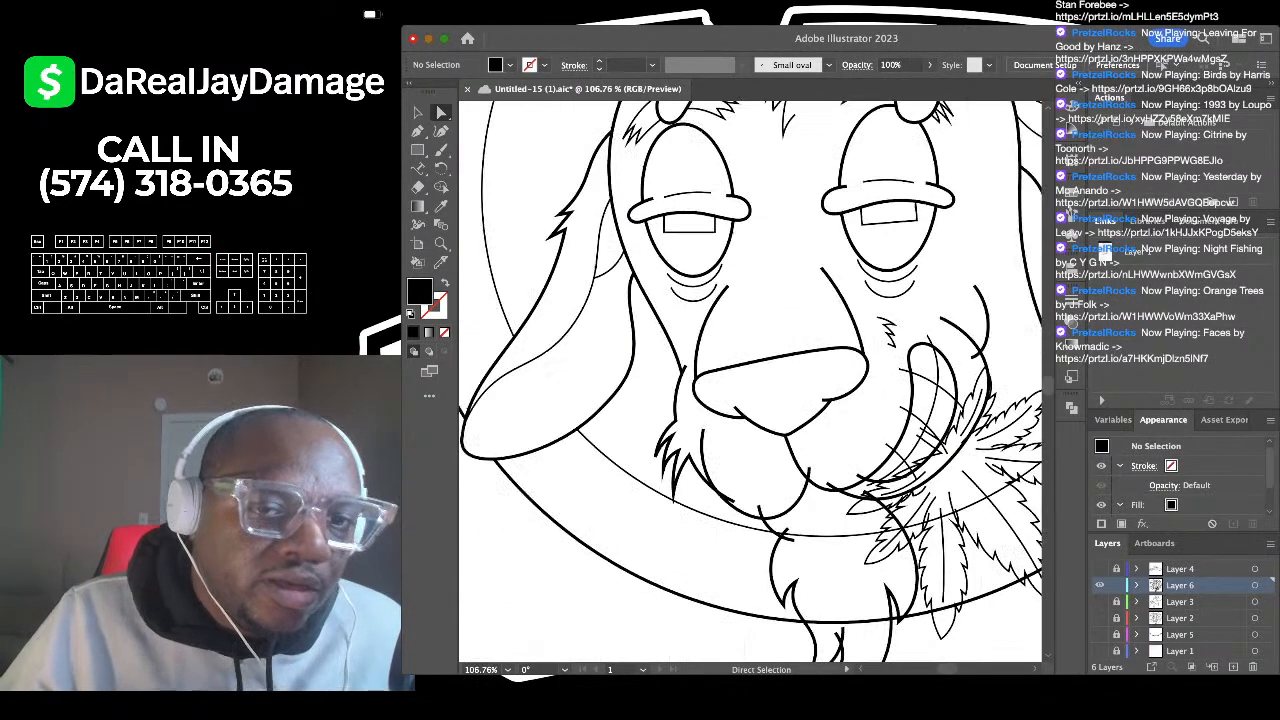
Step: Delete the upper tooth line's end outside the grin and the cheek line's stub at the right corner of the mouth
scroll(875, 358, up, 2)
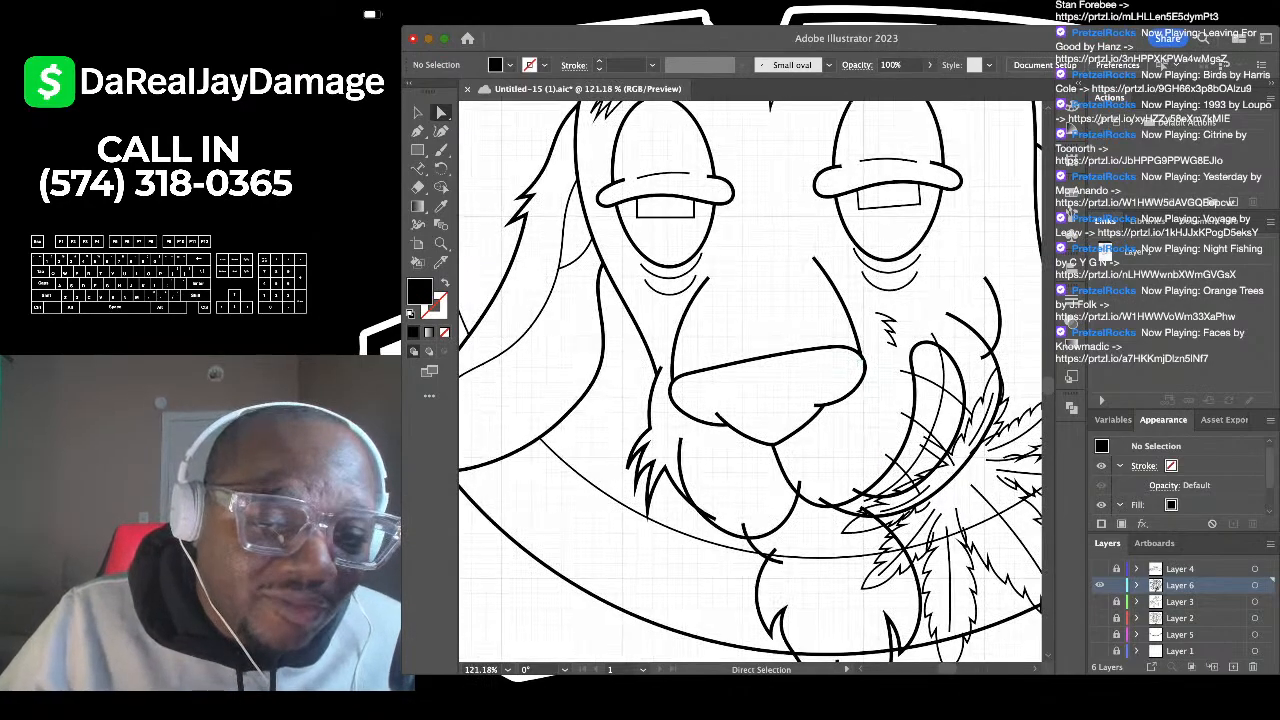
scroll(1035, 300, up, 3)
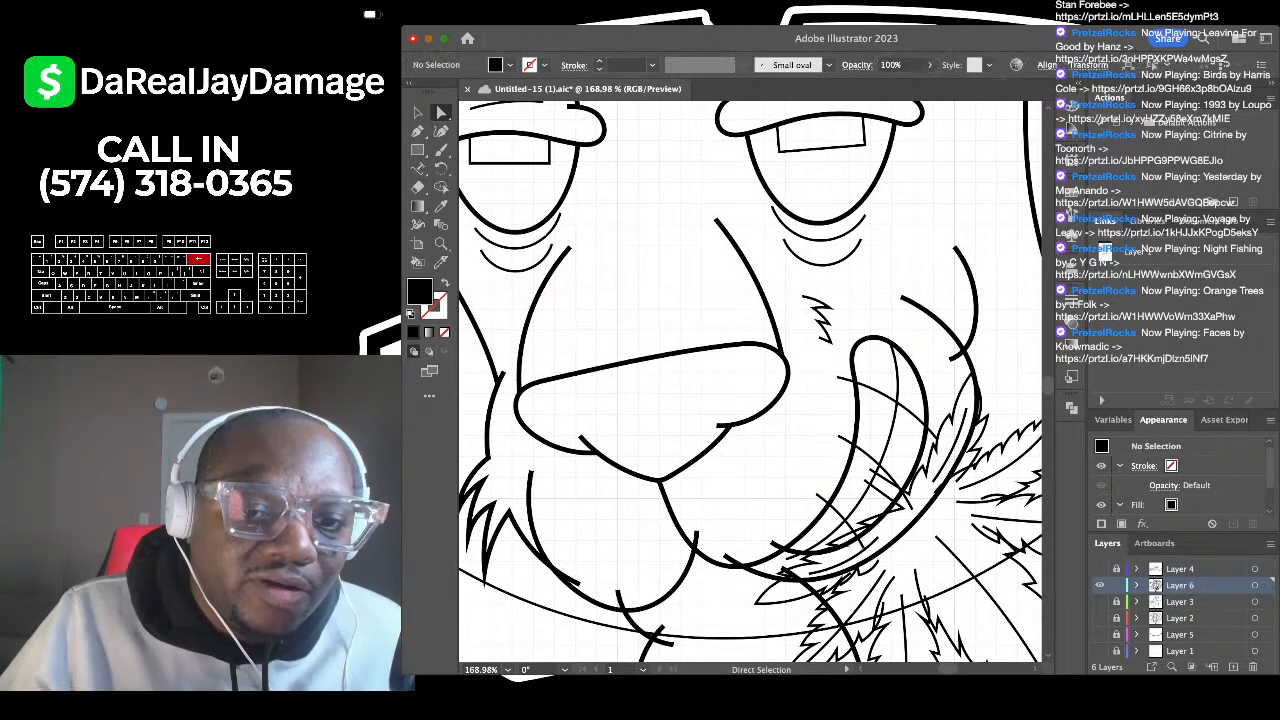
click(838, 378)
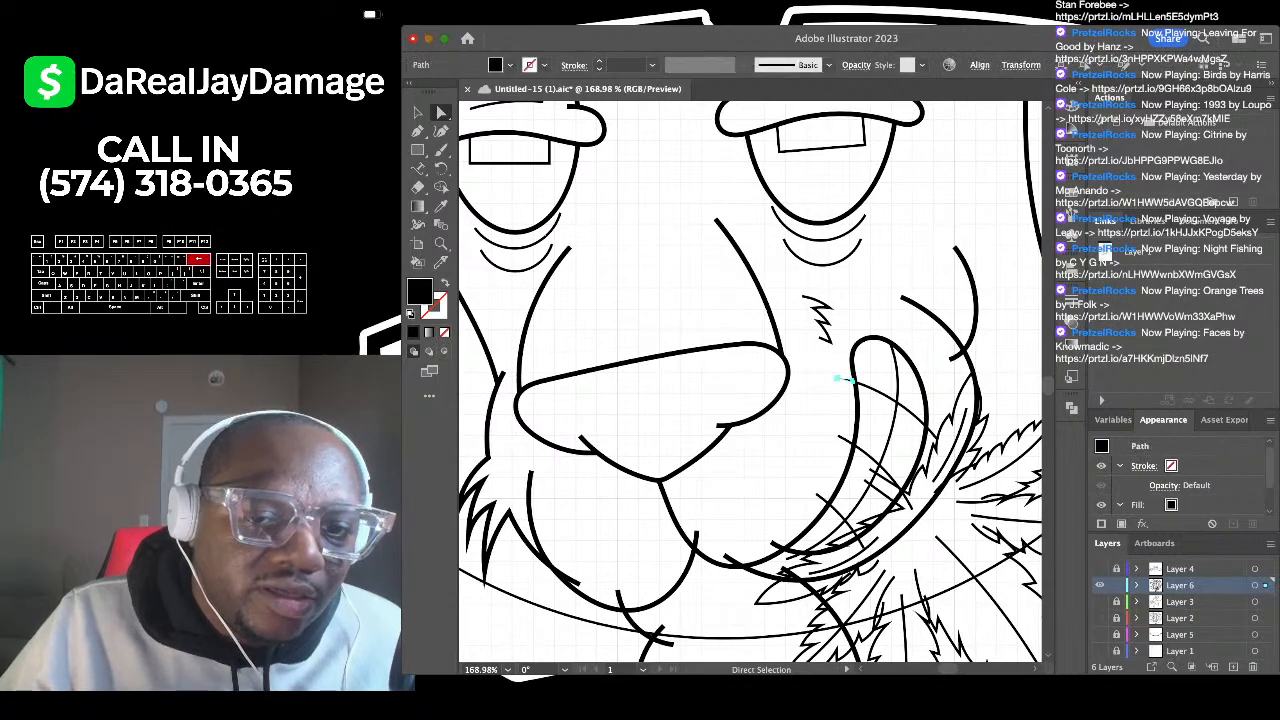
key(BackSpace)
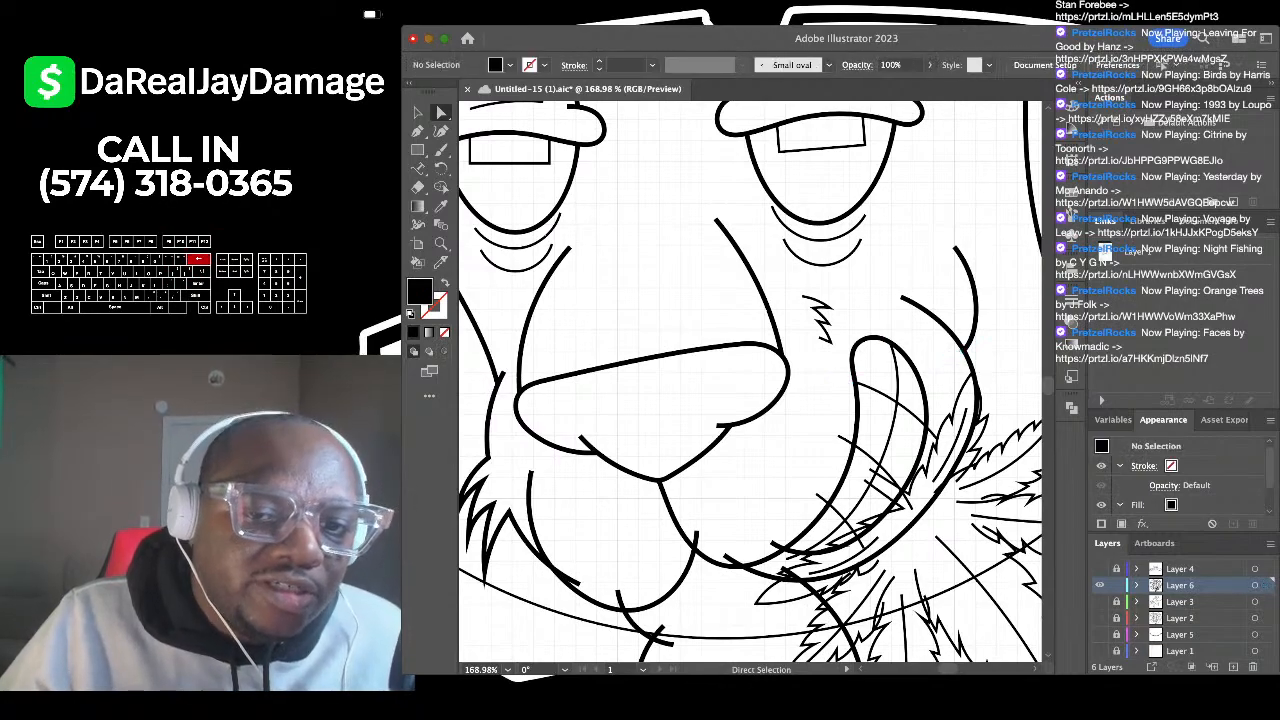
Step: Delete the outer and inner circle pieces that cross the right horn
scroll(957, 351, down, 3)
scroll(750, 382, right, 5)
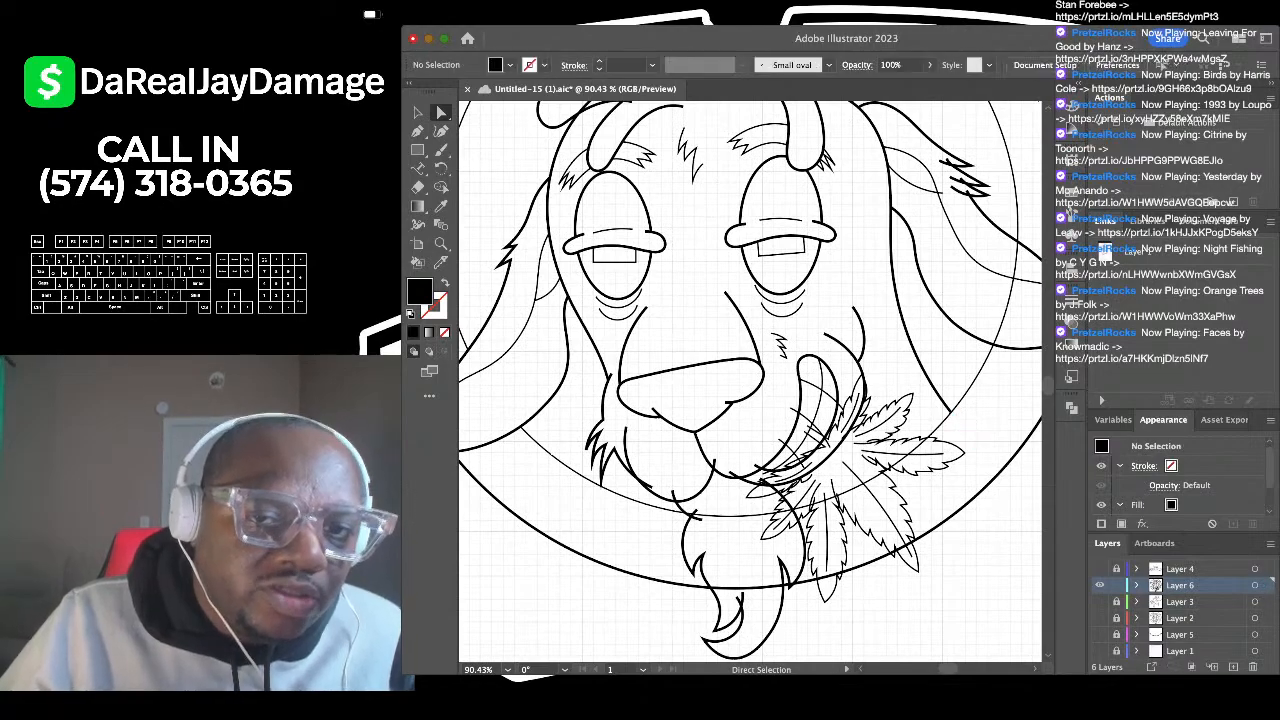
scroll(750, 382, up, 3)
scroll(750, 382, right, 3)
scroll(750, 382, up, 3)
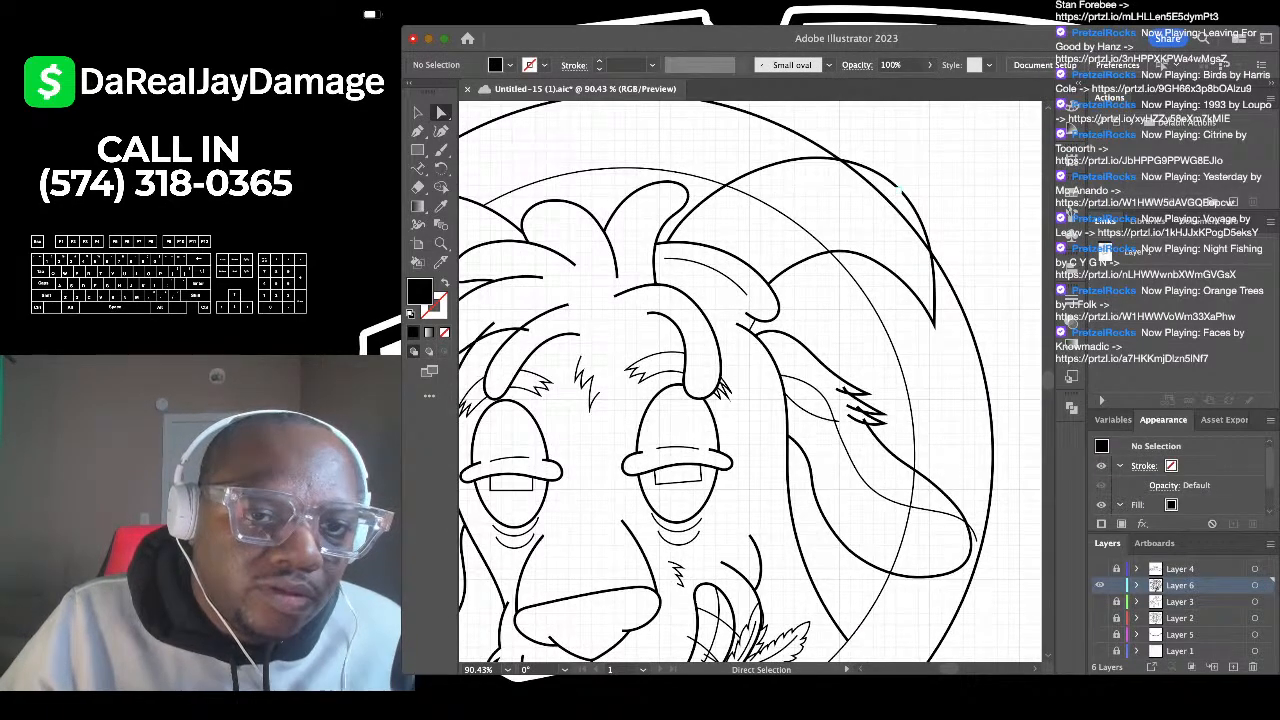
scroll(883, 212, down, 5)
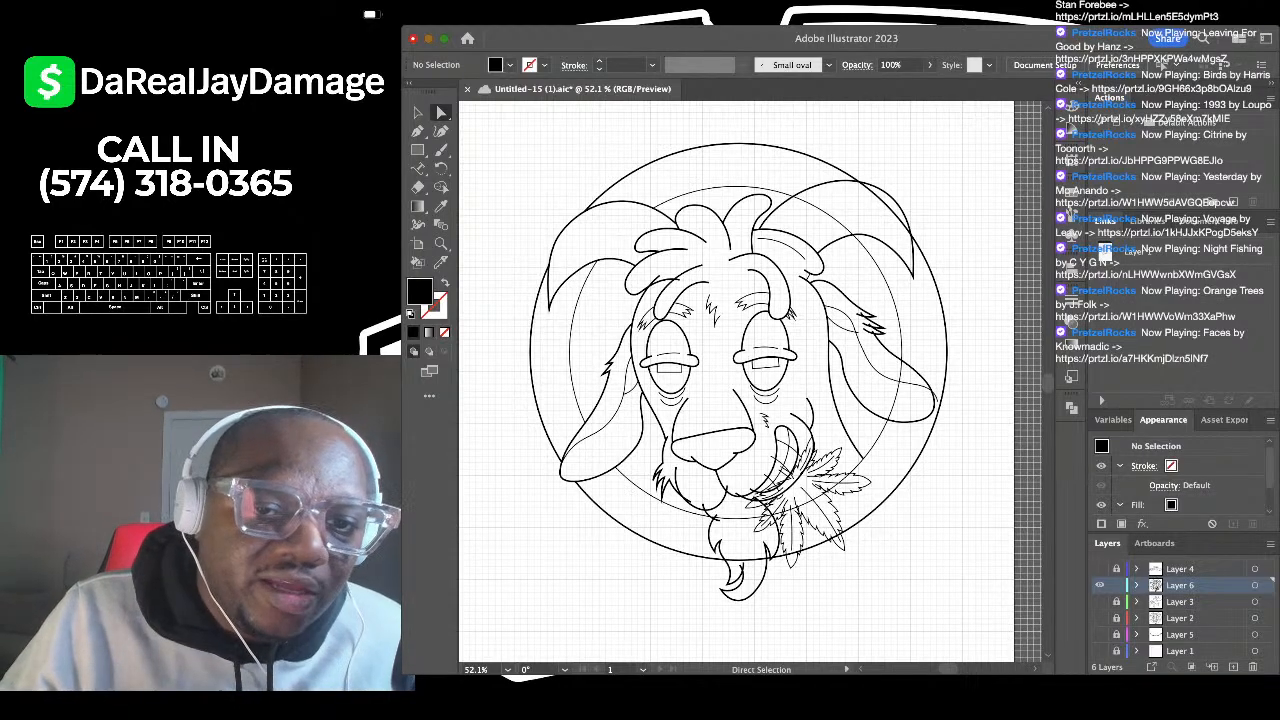
scroll(834, 227, up, 5)
click(815, 197)
key(BackSpace)
key(BackSpace)
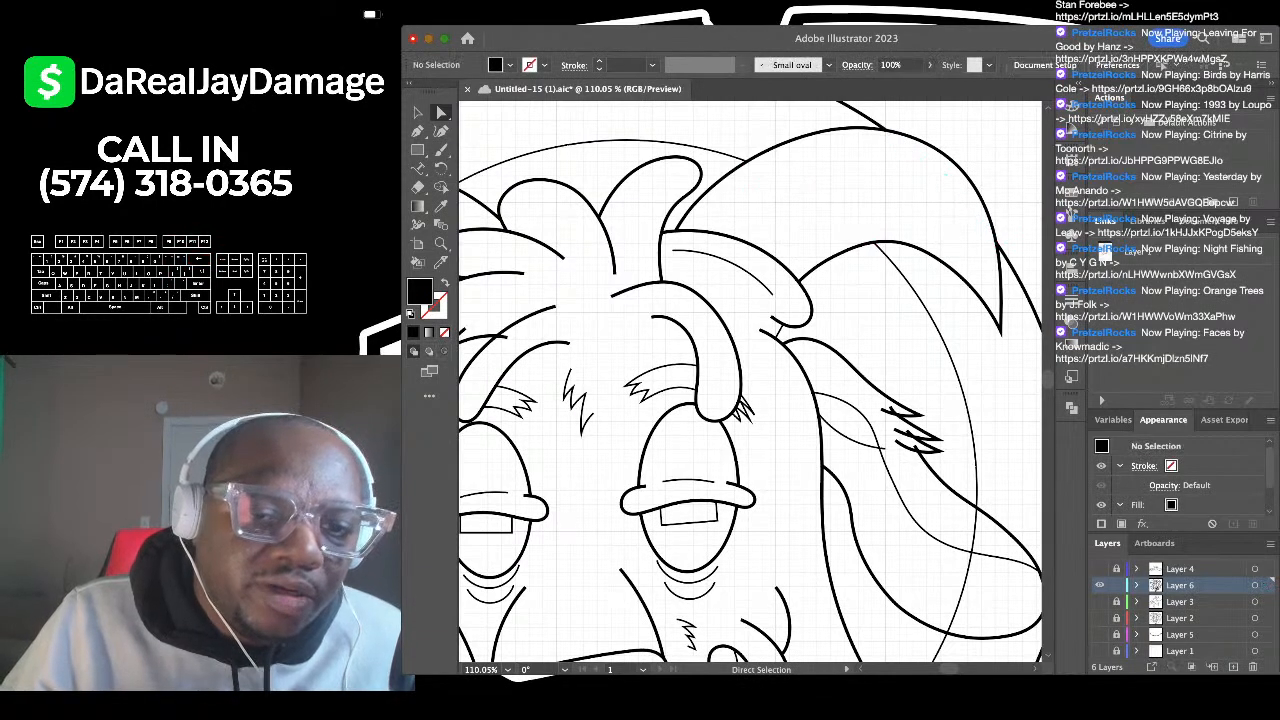
Step: Delete the overshooting line ends in the right ear's fur and the short end of the right inner-ear line
scroll(982, 144, down, 4)
scroll(982, 280, up, 3)
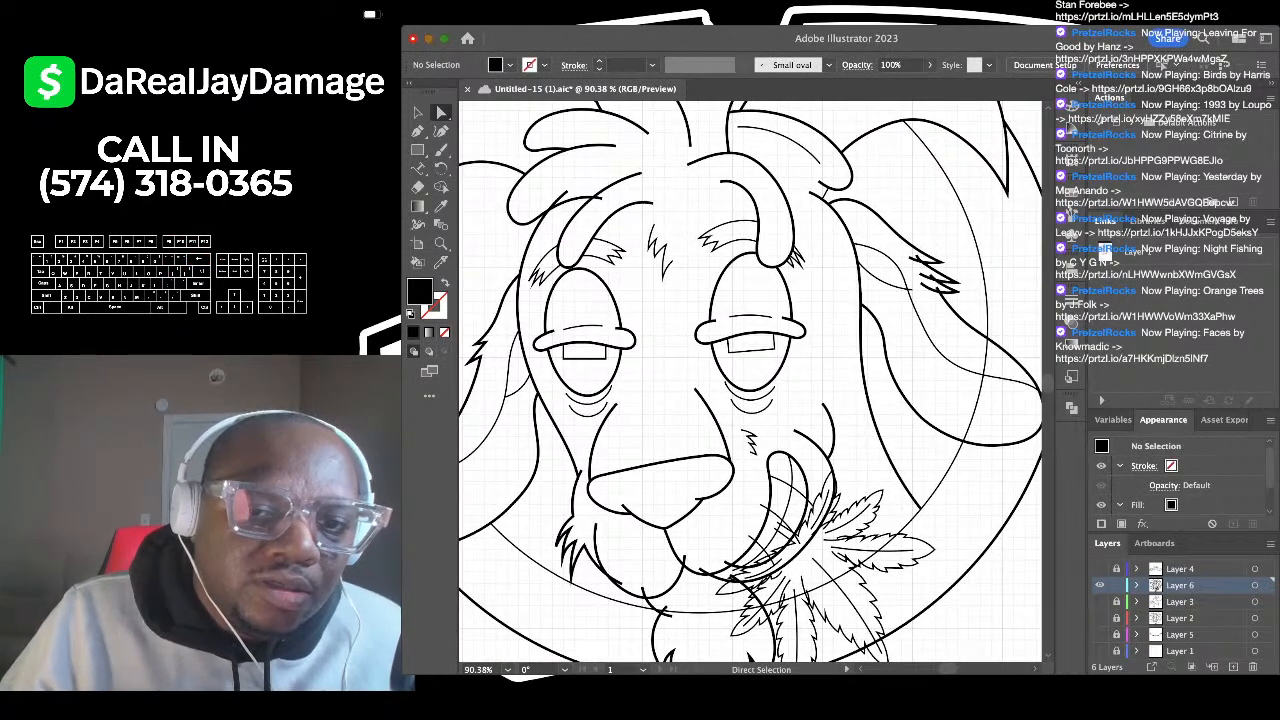
scroll(905, 268, up, 5)
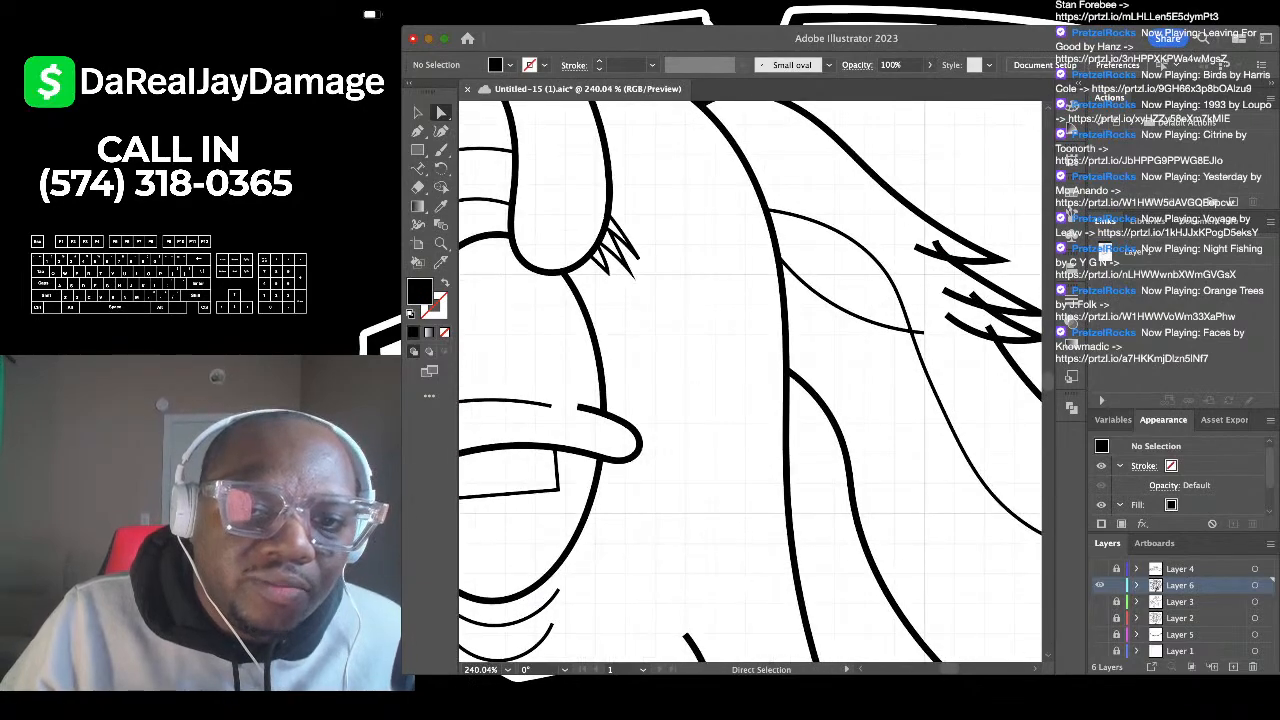
click(938, 245)
key(BackSpace)
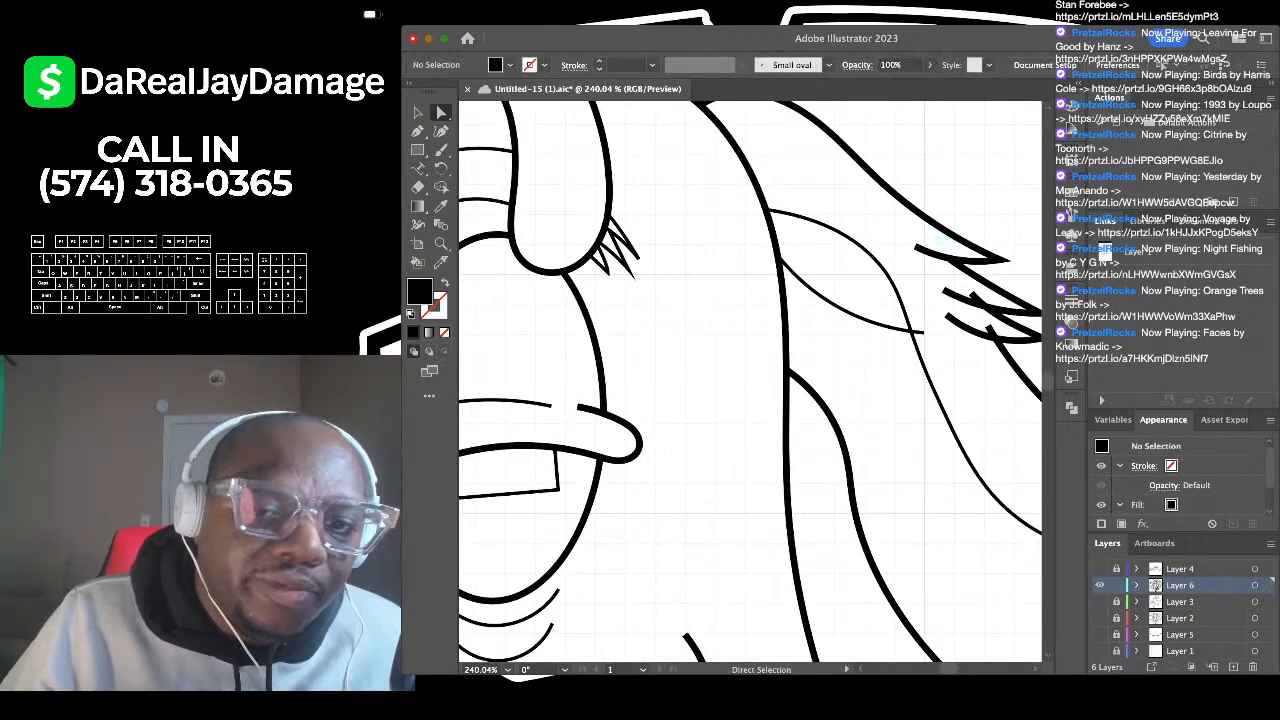
click(978, 298)
key(BackSpace)
click(918, 332)
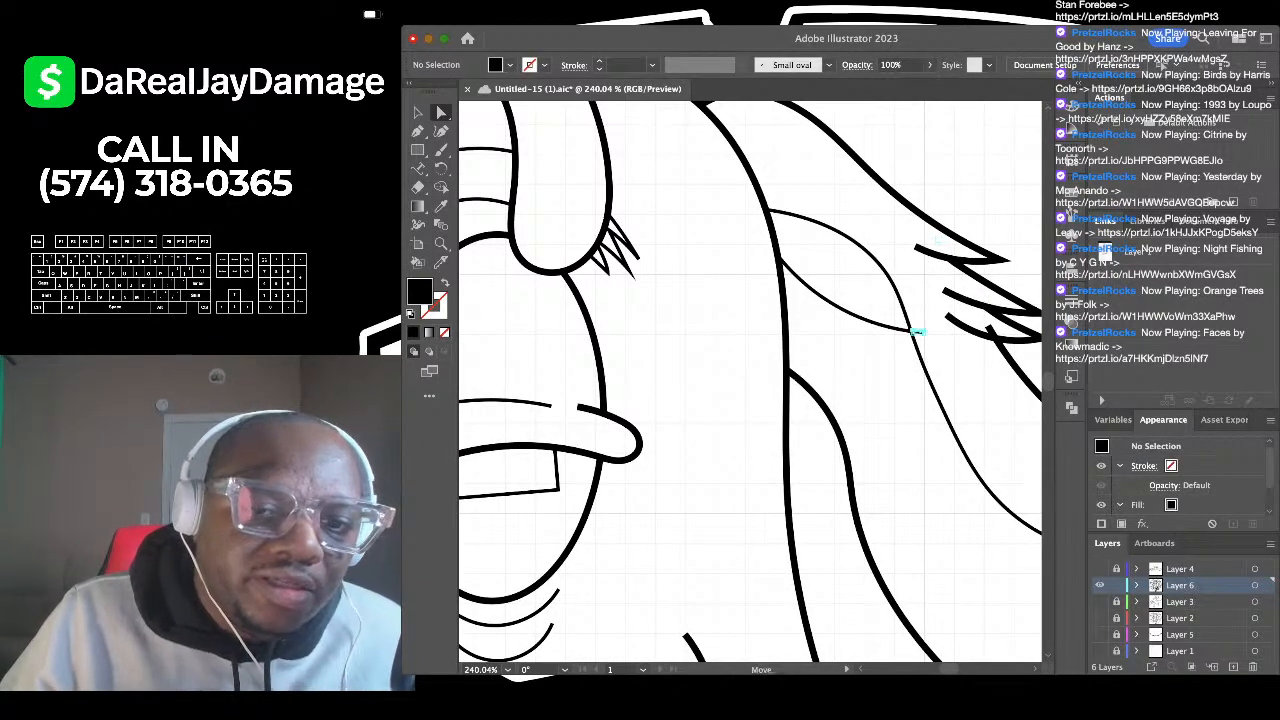
key(BackSpace)
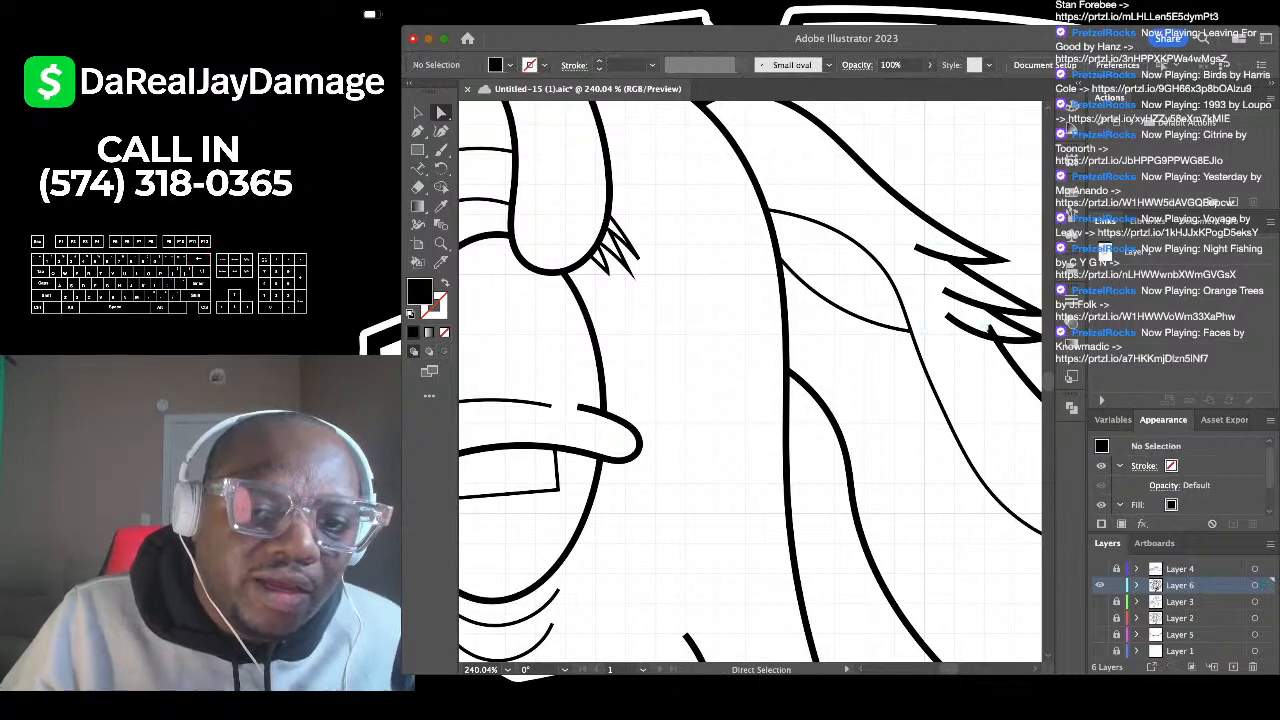
Step: Delete the inner circle pieces that cross the right ear
scroll(700, 163, down, 4)
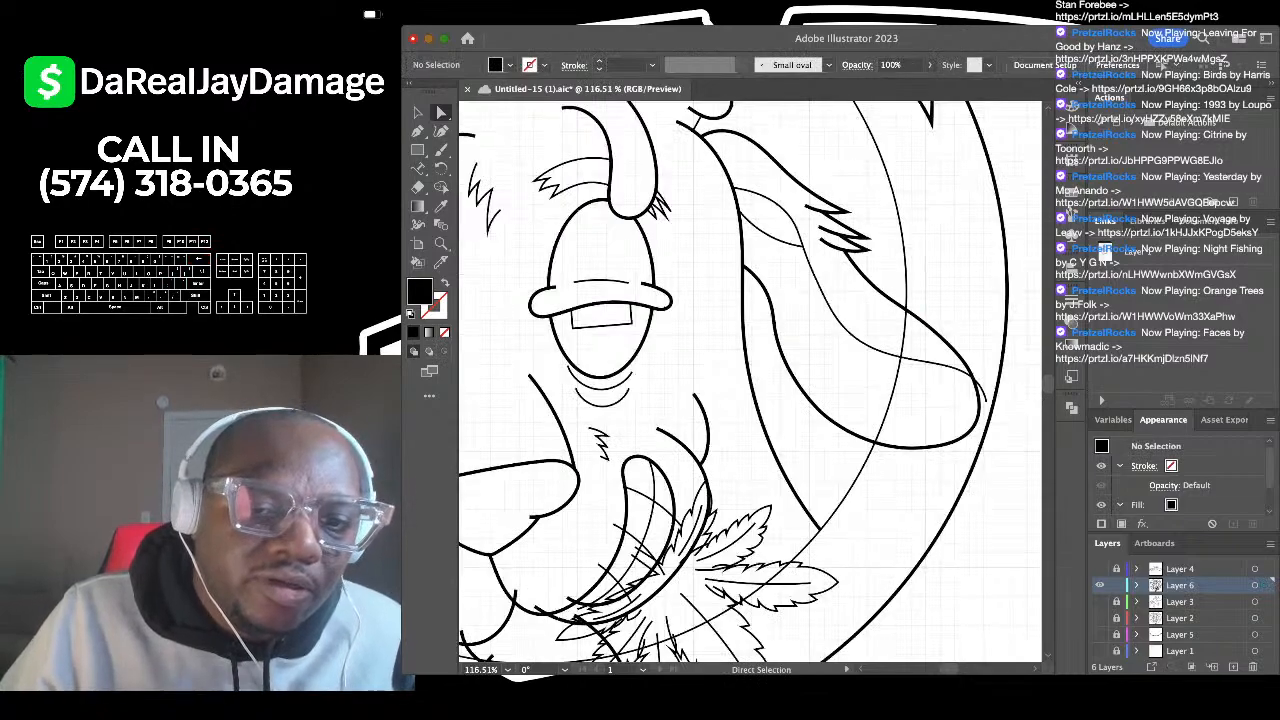
click(903, 355)
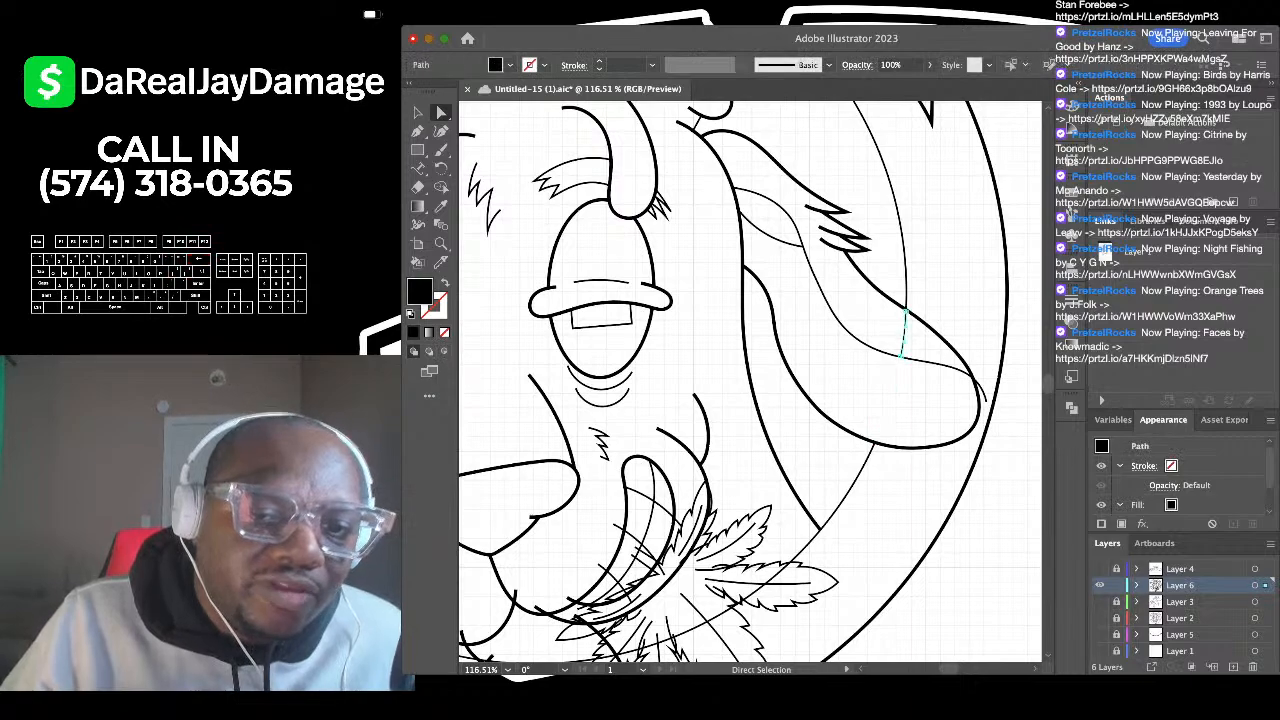
key(BackSpace)
Step: Delete the beard outline's upper stub and the inner circle piece crossing the beard, and save the document
scroll(1035, 370, up, 1)
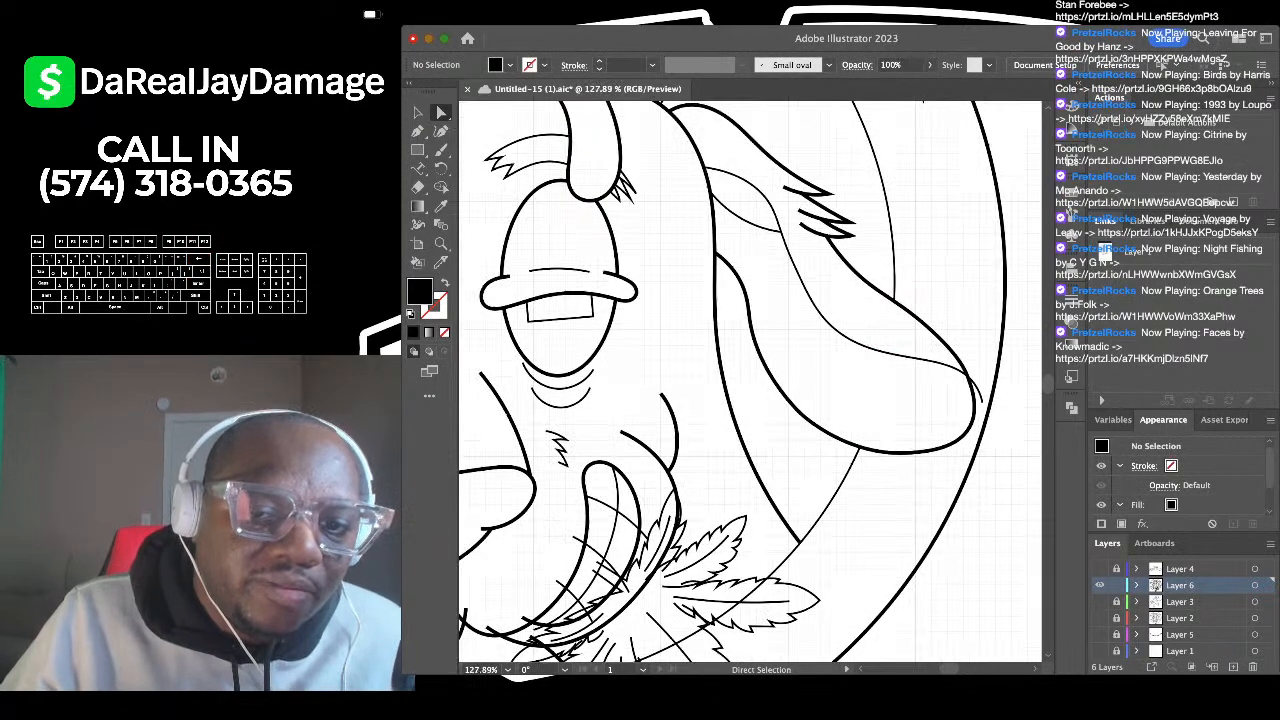
scroll(885, 388, down, 4)
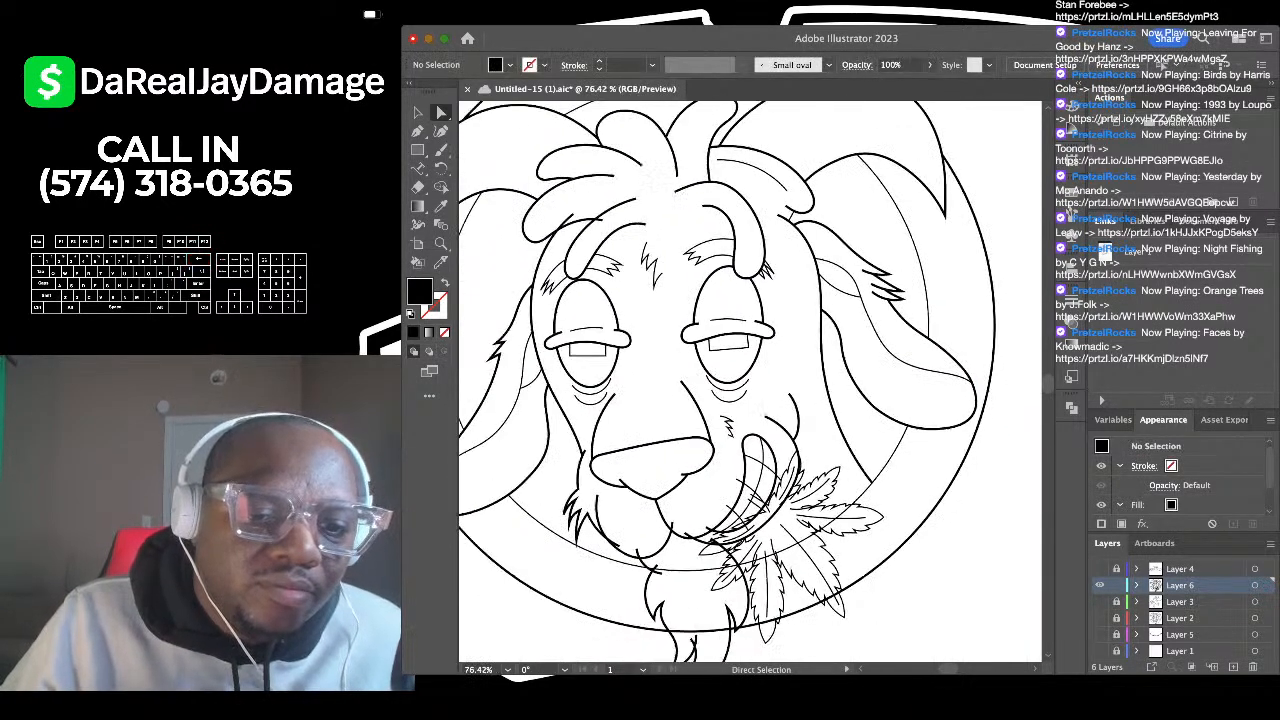
scroll(890, 385, left, 3)
scroll(890, 385, down, 2)
scroll(905, 381, down, 4)
scroll(930, 345, up, 3)
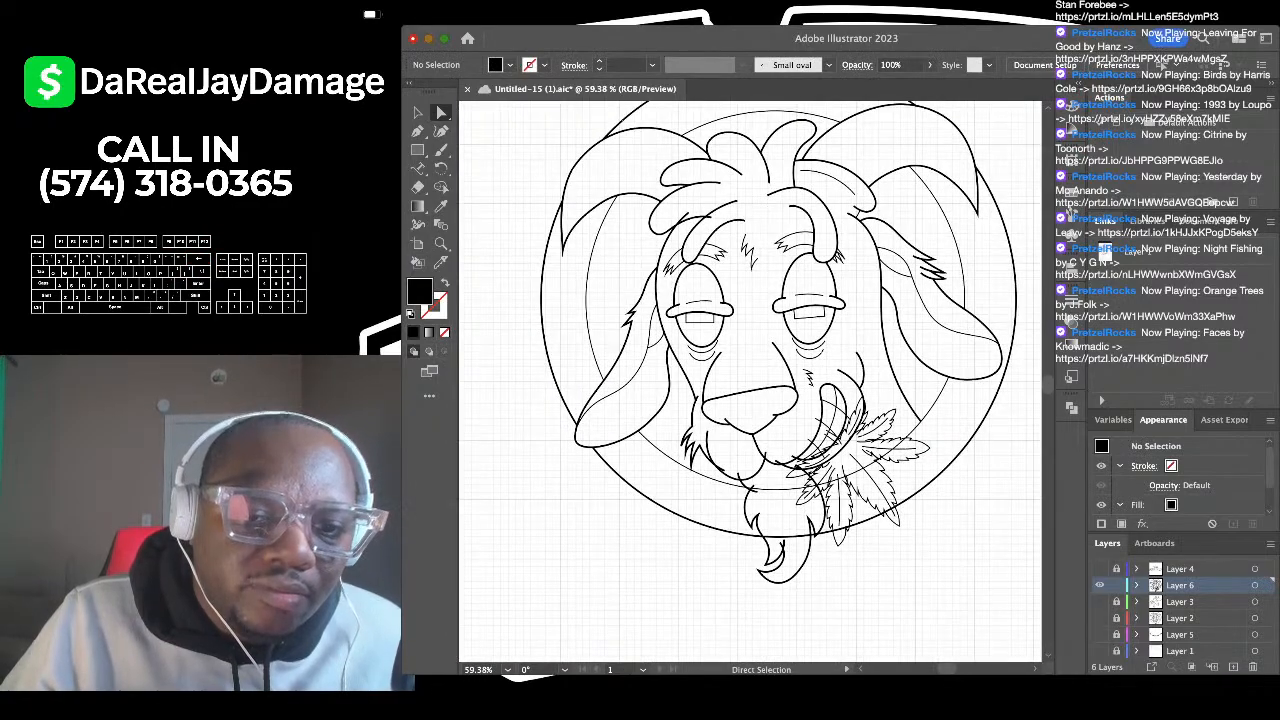
scroll(824, 619, up, 3)
scroll(738, 435, up, 4)
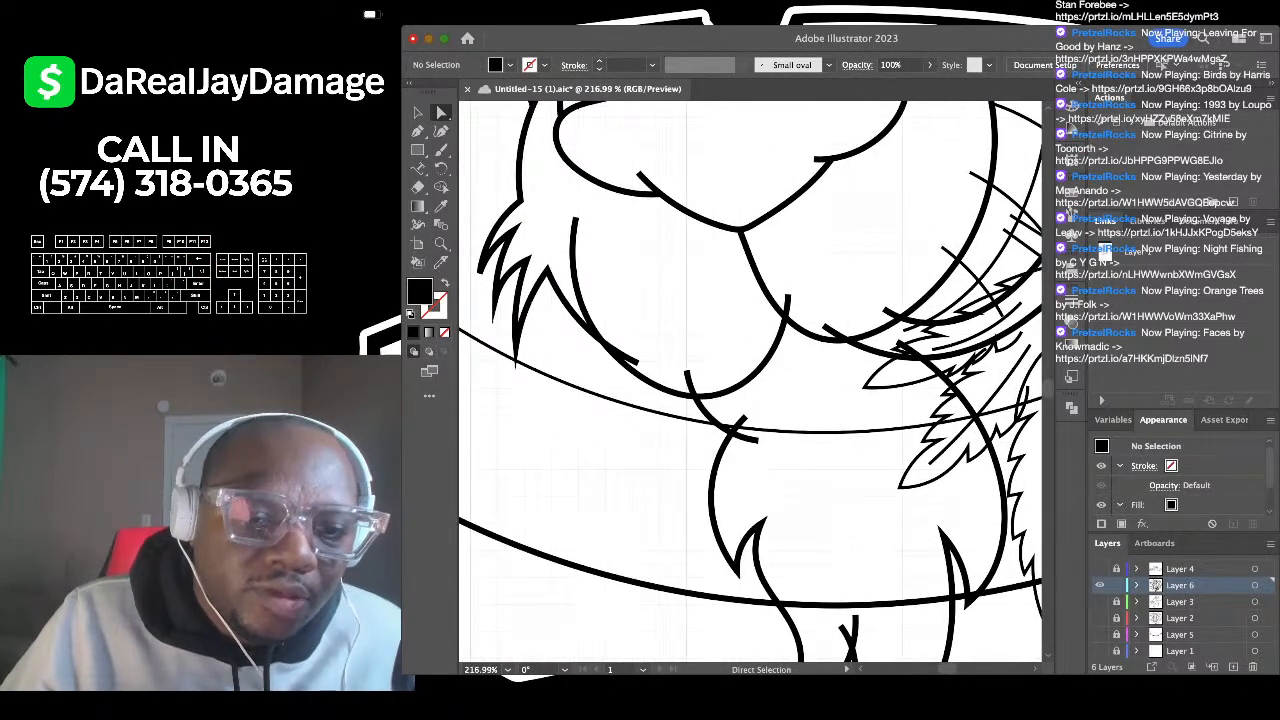
scroll(738, 432, up, 3)
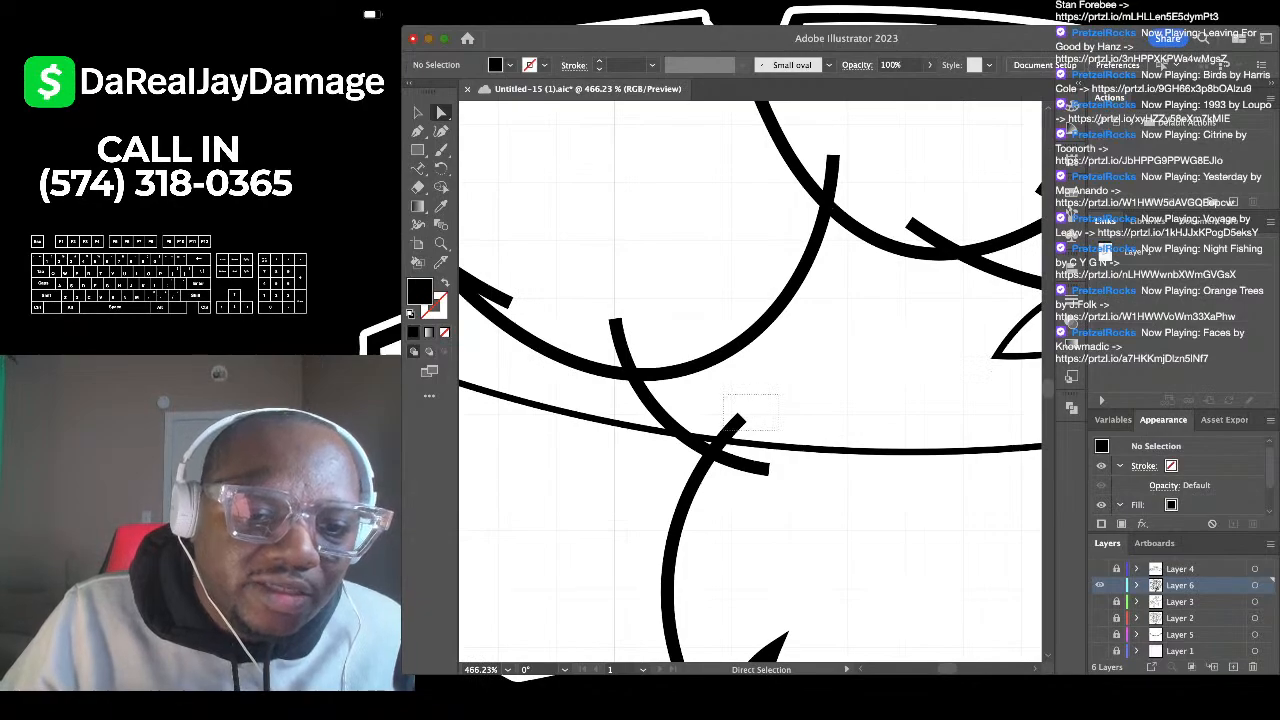
drag(738, 420, 740, 425)
key(Delete)
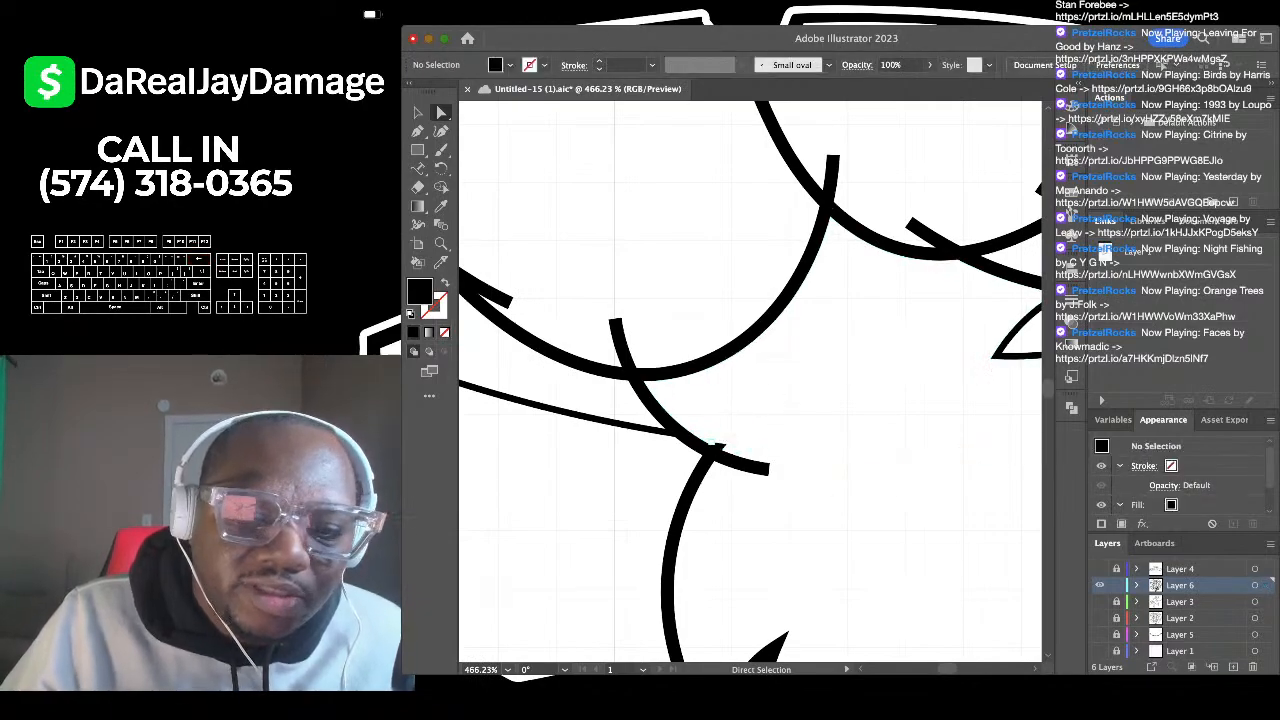
key(super+s)
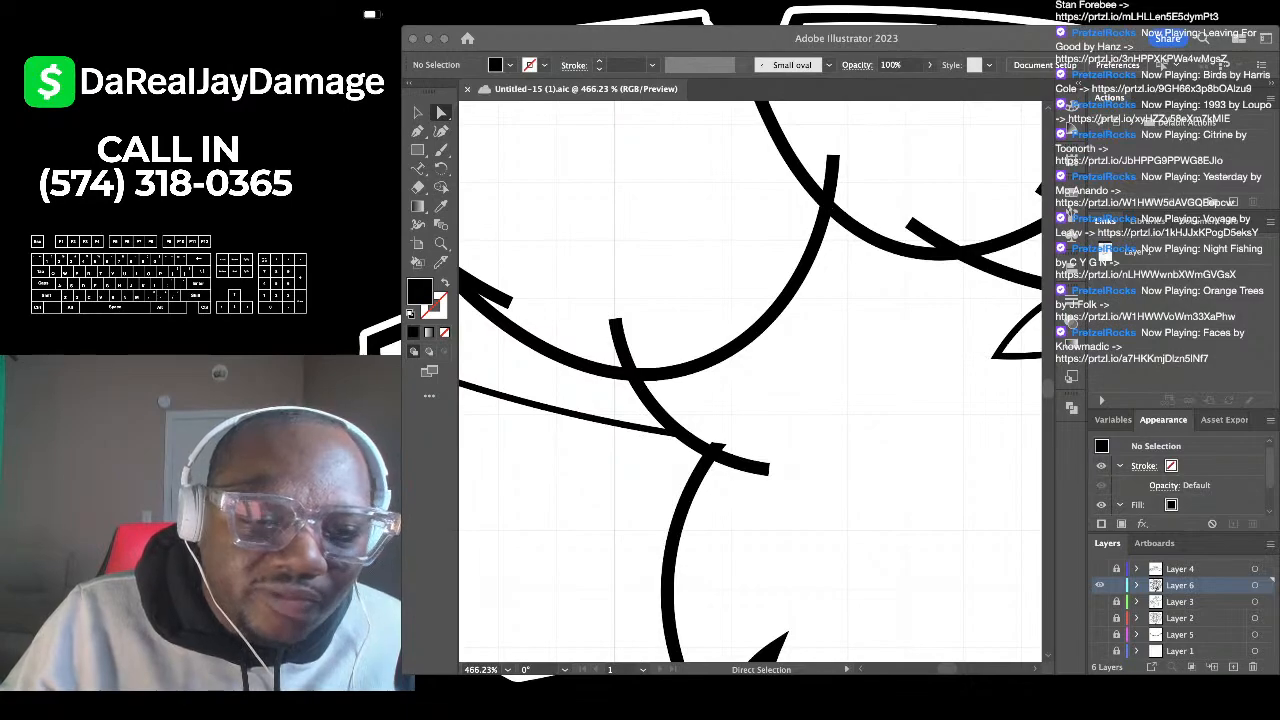
Step: Delete the left cheek fur line's end that runs inside the muzzle curve
scroll(750, 382, down, 10)
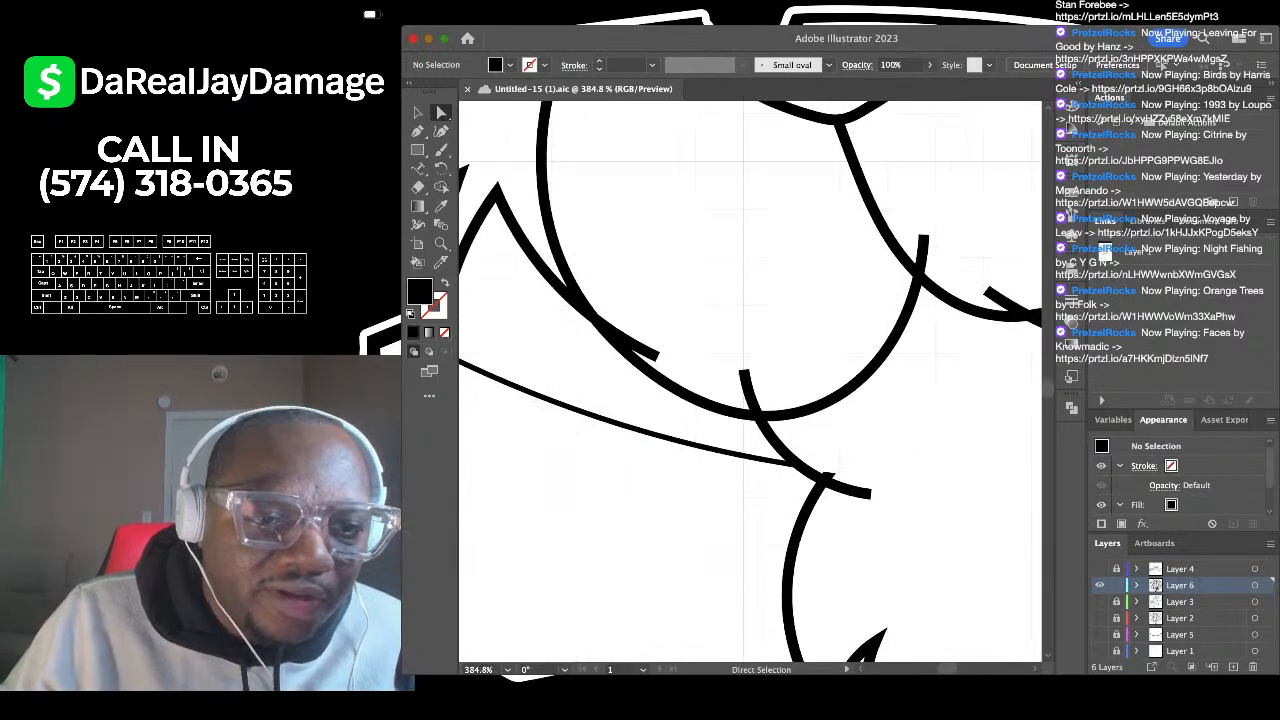
scroll(575, 425, up, 5)
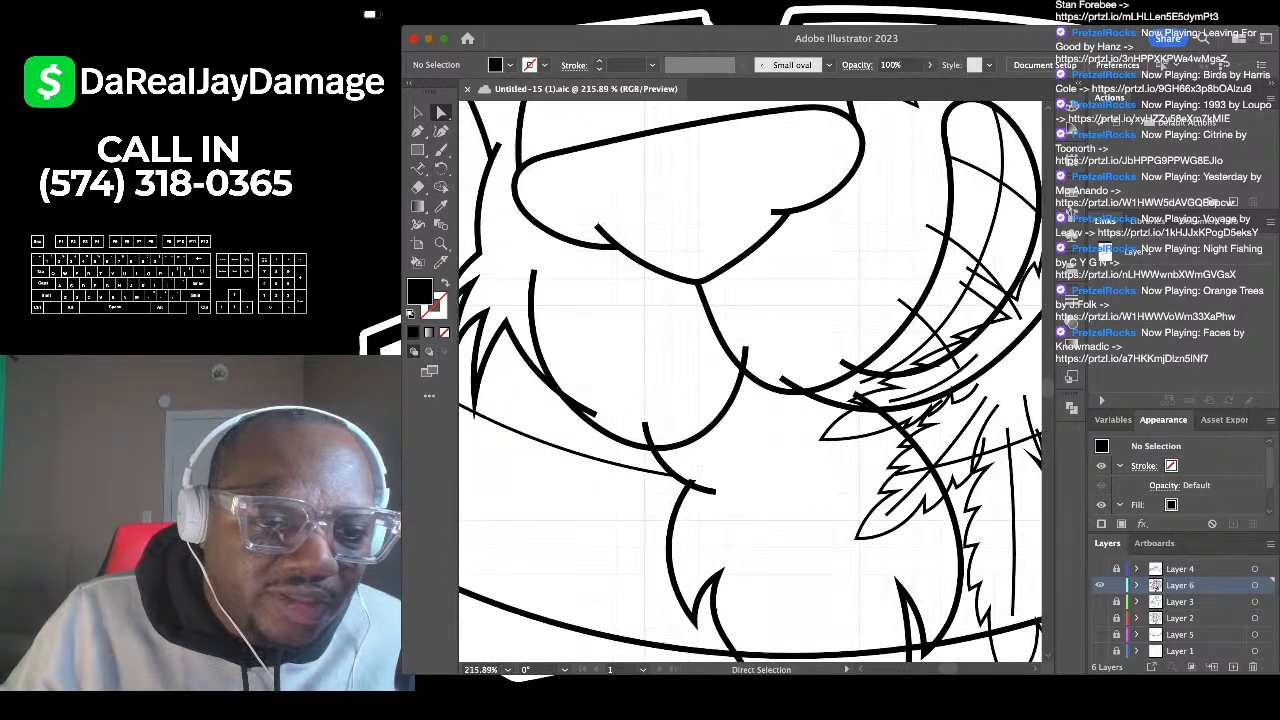
click(588, 408)
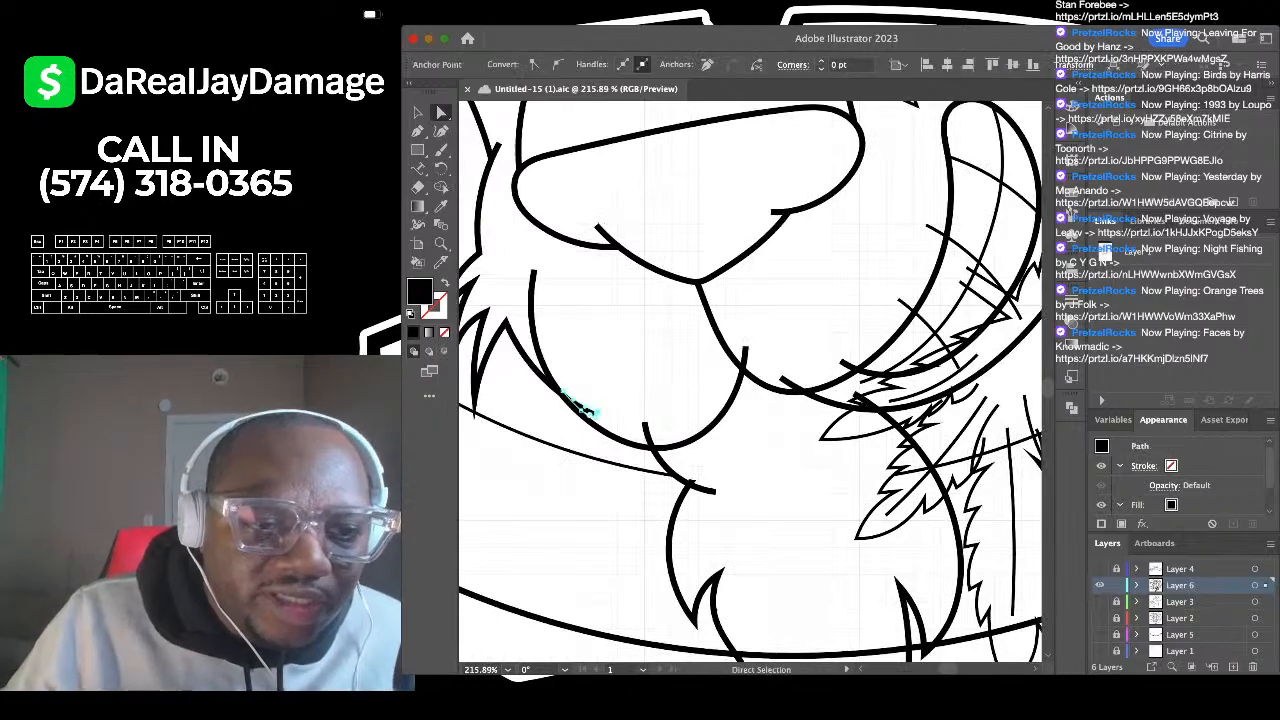
scroll(588, 408, down, 4)
scroll(595, 408, up, 2)
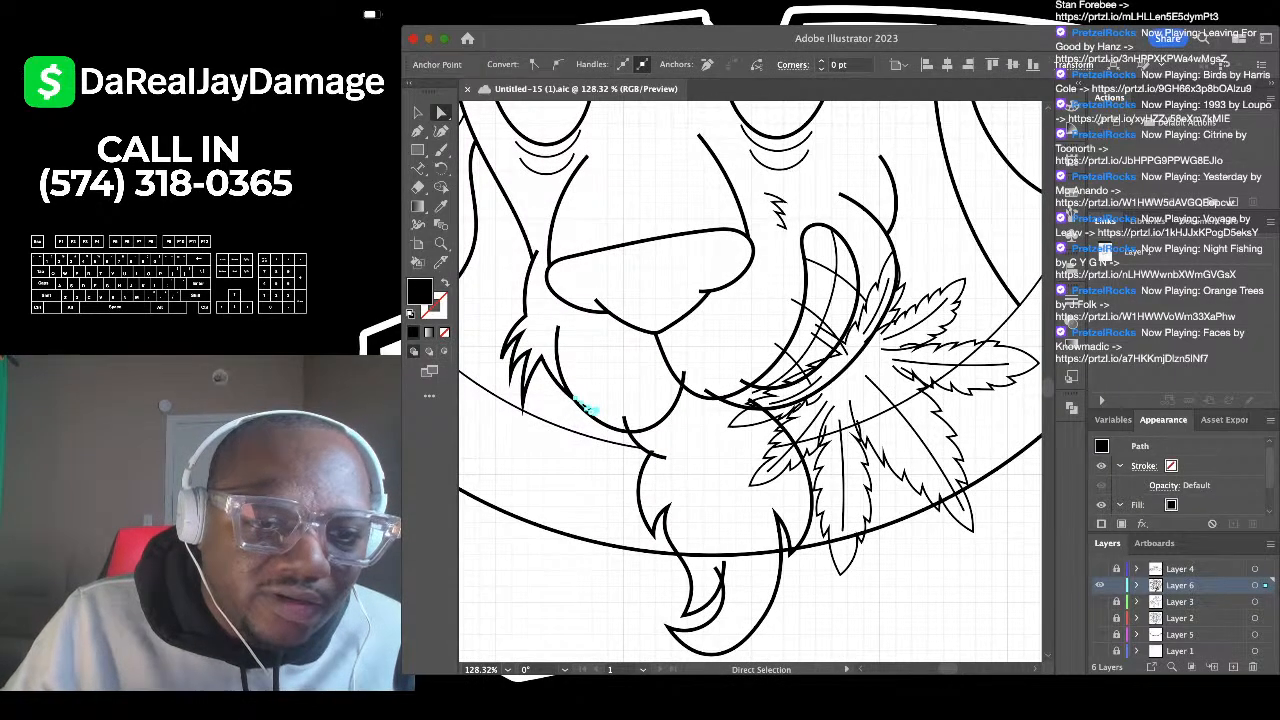
key(Delete)
key(Delete)
Step: Delete the left muzzle curve's end past the mouth line and the overshooting stubs where the chin line meets the muzzle and beard
scroll(655, 457, up, 4)
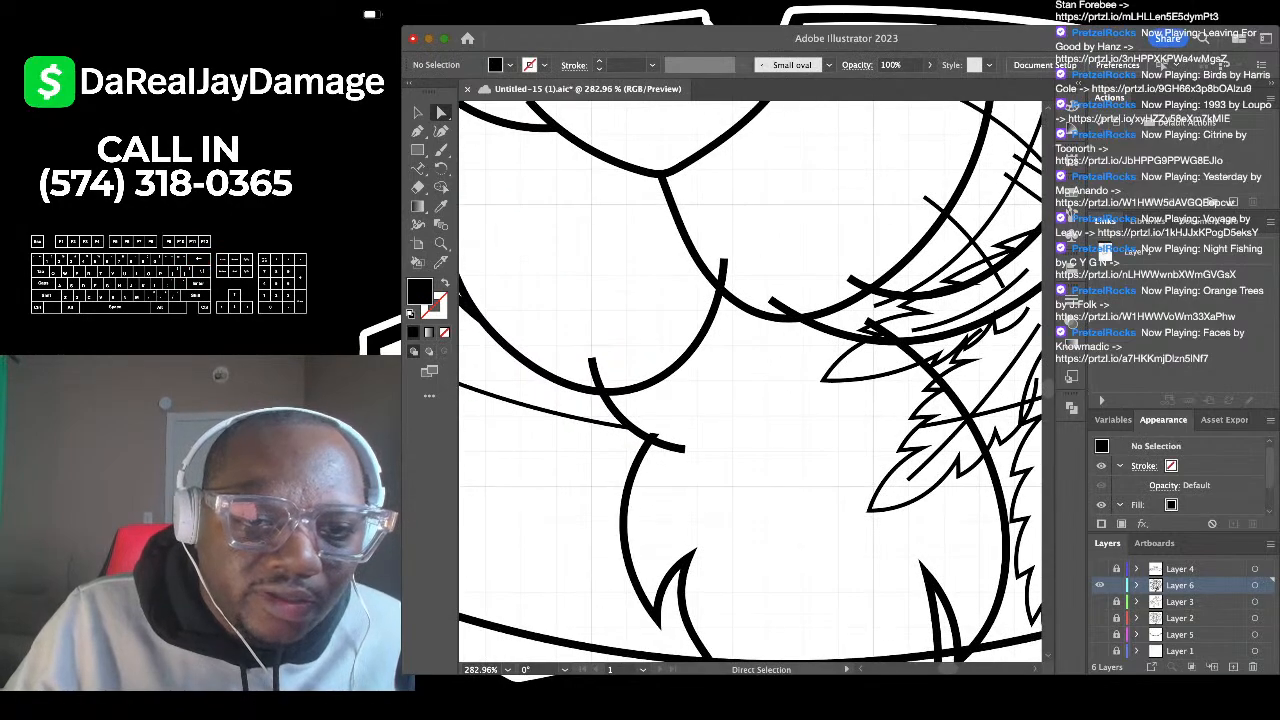
click(722, 268)
key(super+shift+a)
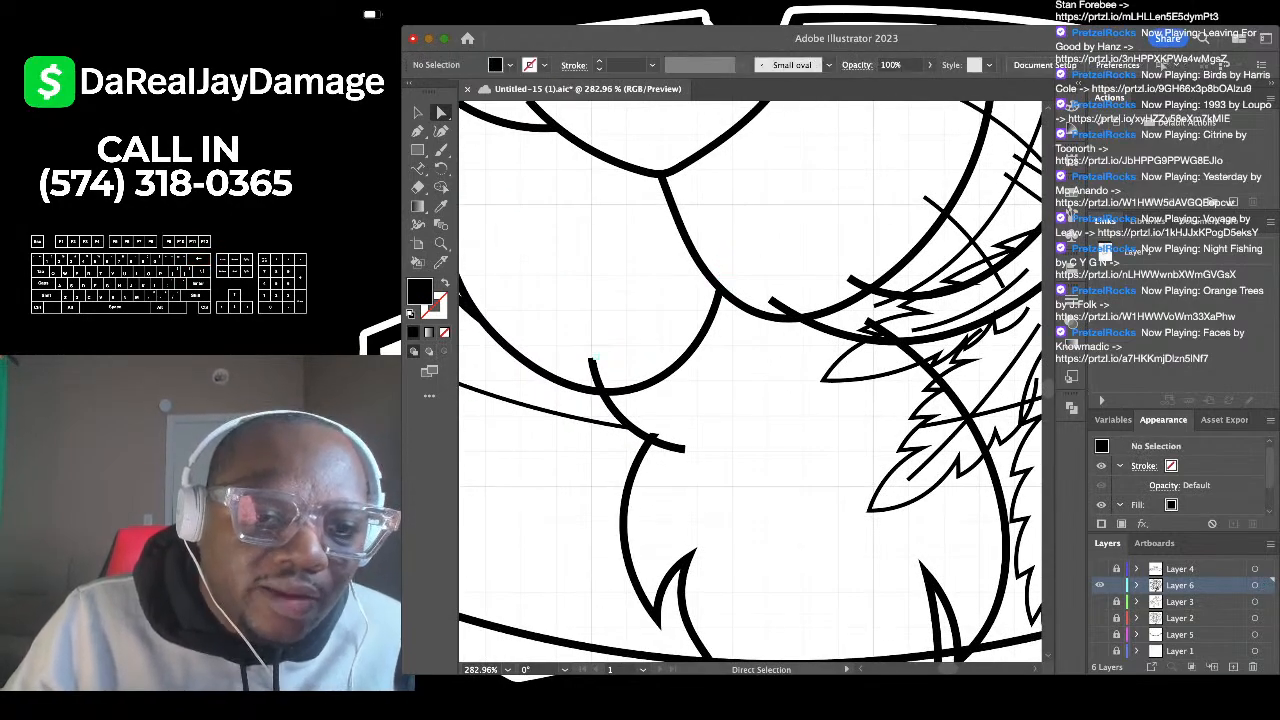
scroll(595, 358, up, 2)
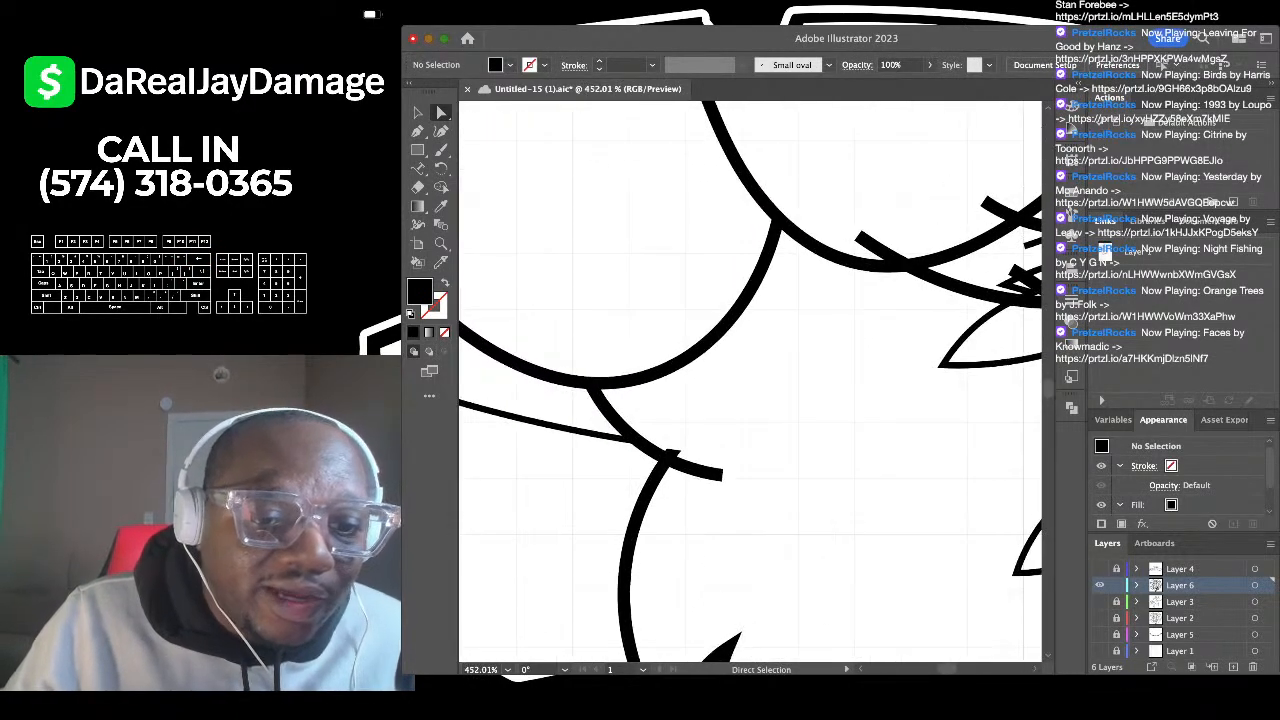
scroll(655, 450, down, 1)
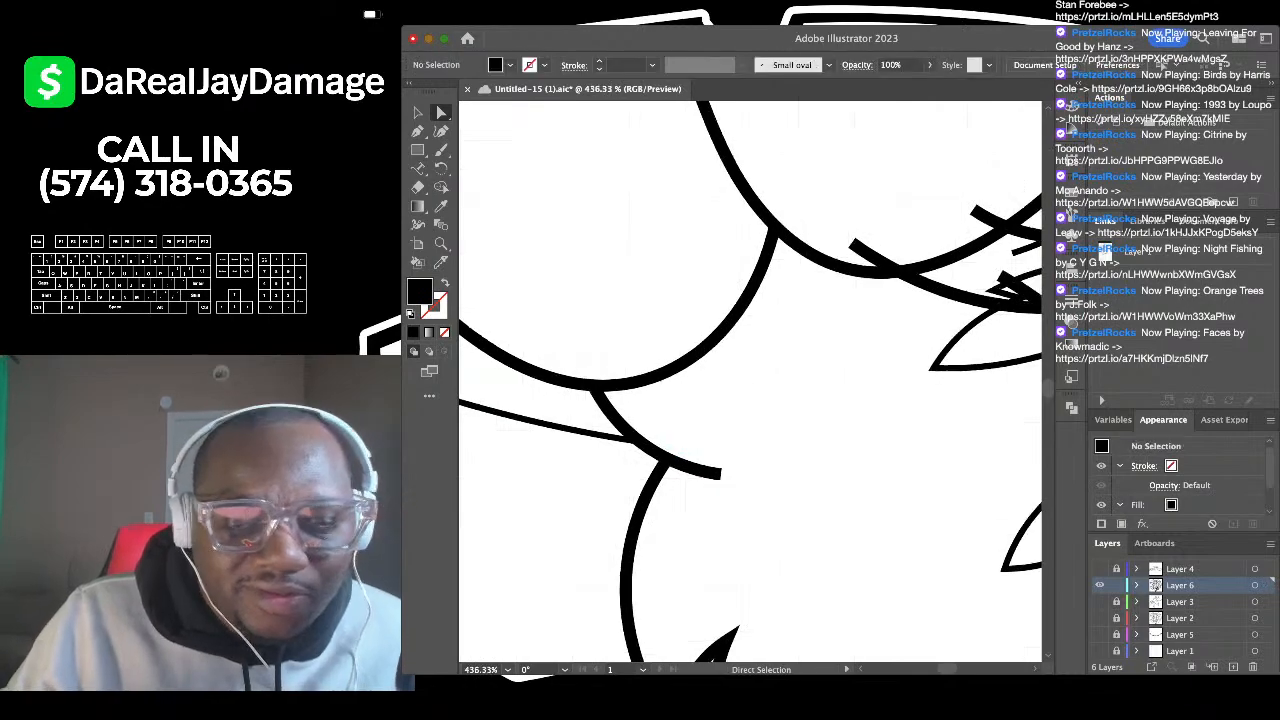
Step: Delete the middle tooth line's end that sticks out past the inner edge of the grin
scroll(640, 490, down, 5)
scroll(750, 380, right, 1)
scroll(800, 355, up, 3)
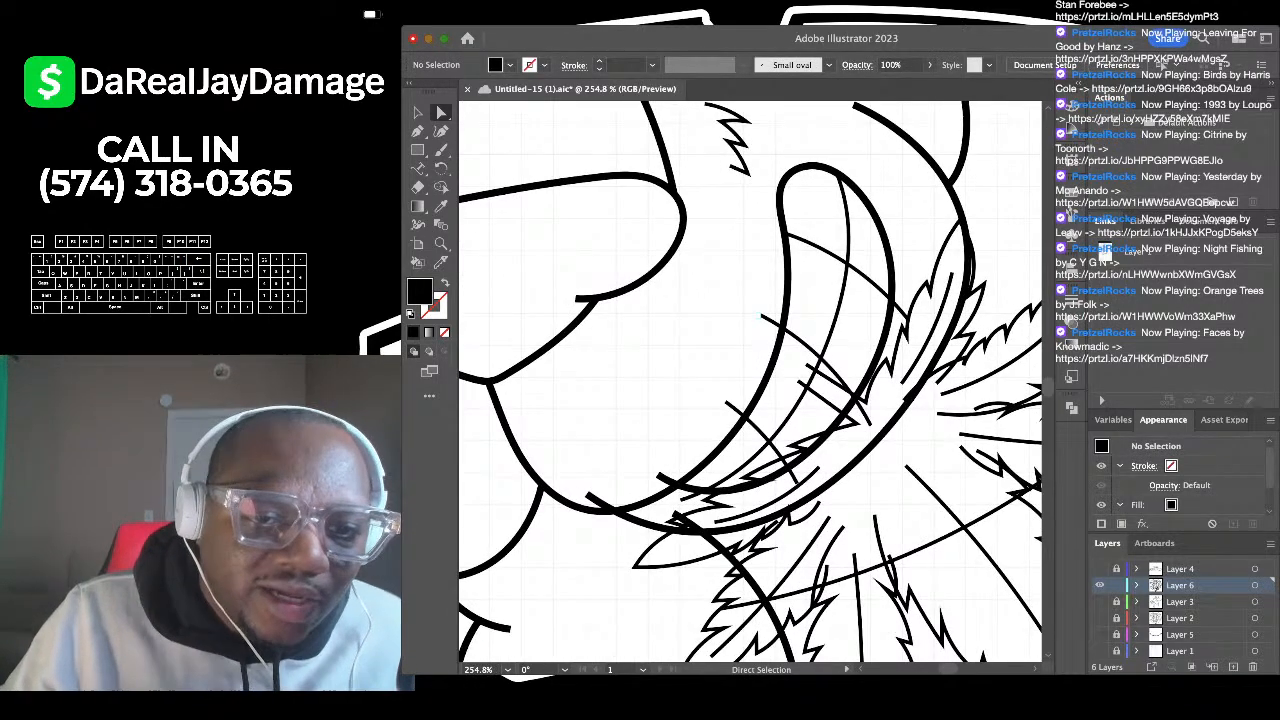
click(770, 321)
key(Delete)
Step: Try to delete the lower tooth line's stub outside the grin and the overshooting line end at the grin's lower corner
click(735, 408)
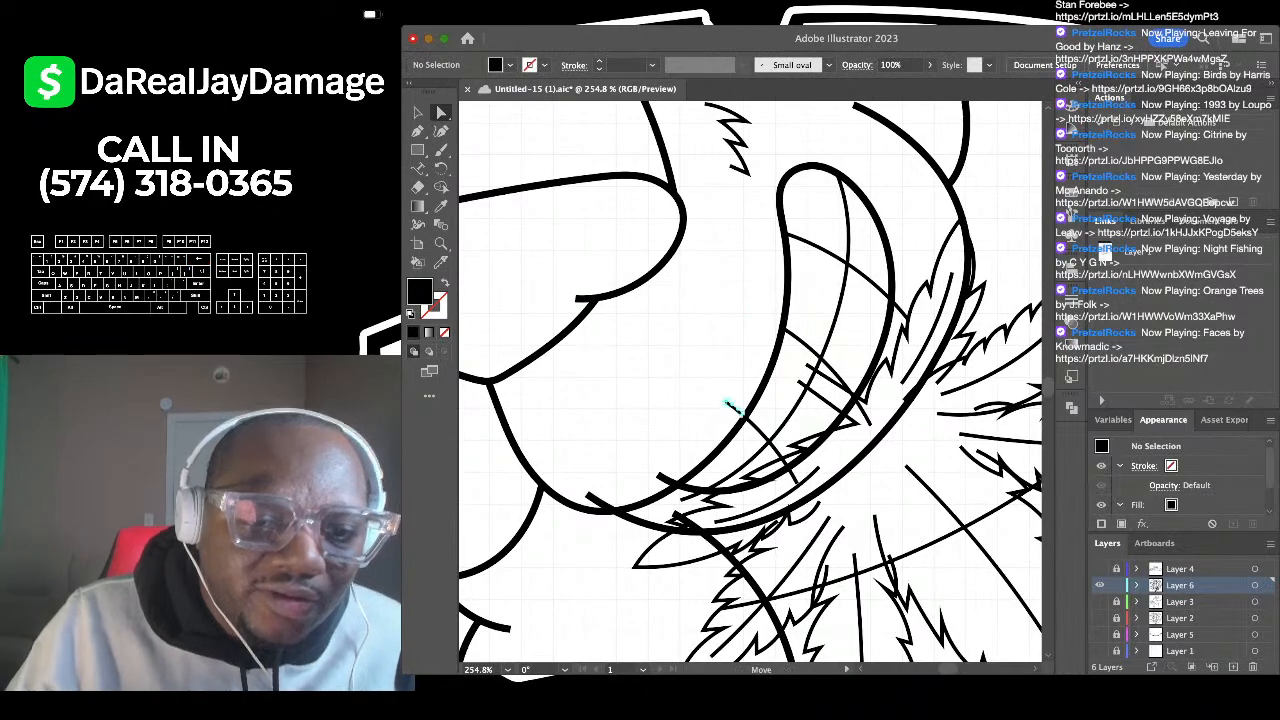
key(BackSpace)
click(668, 480)
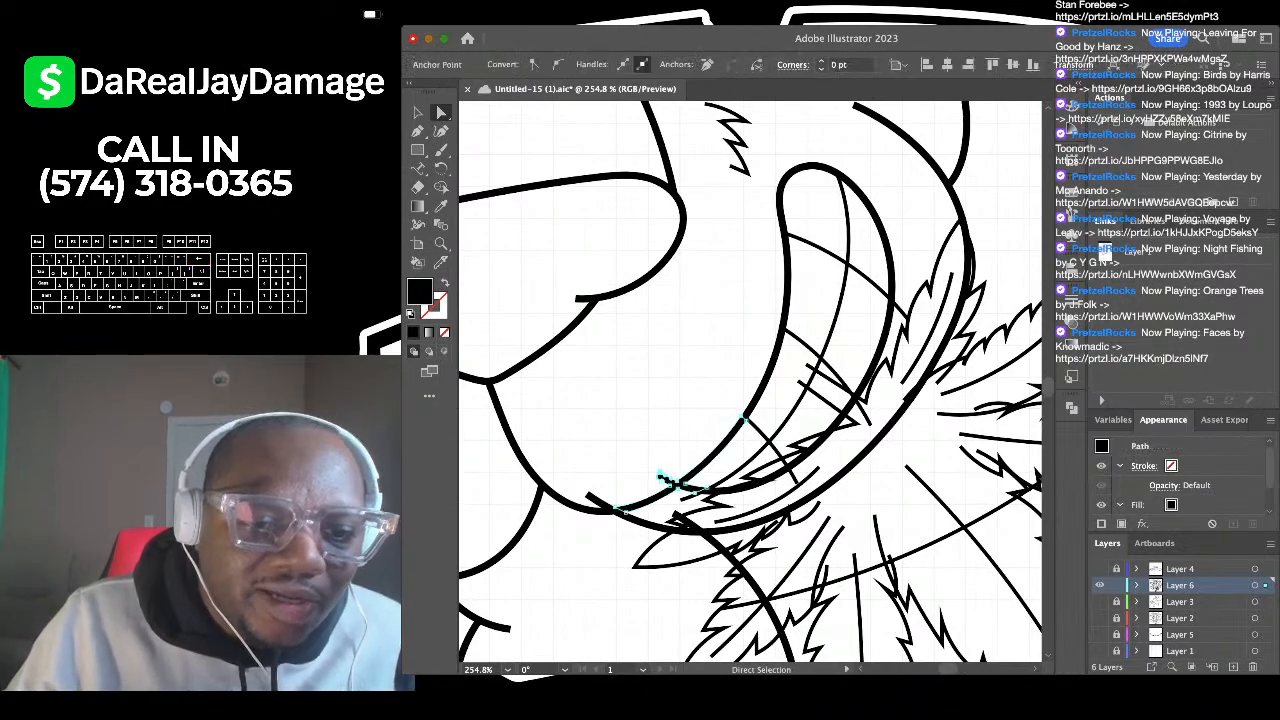
key(BackSpace)
key(BackSpace)
key(super+z)
key(a)
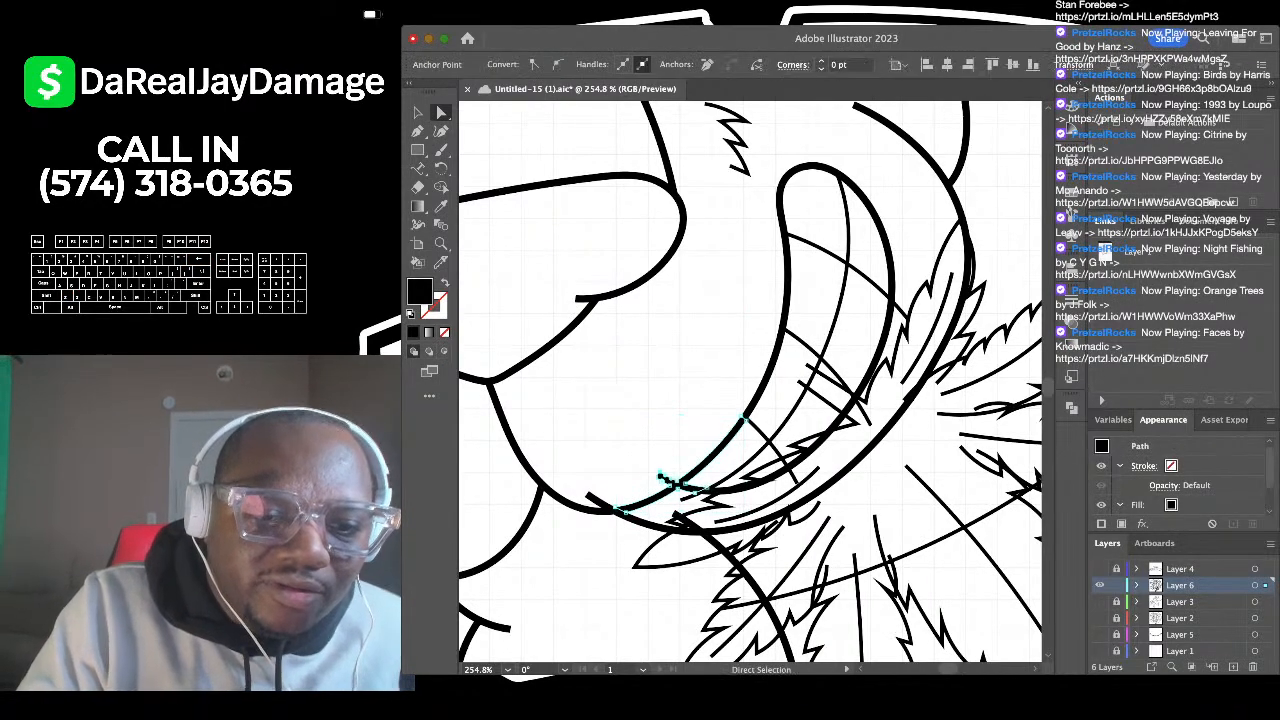
key(super+z)
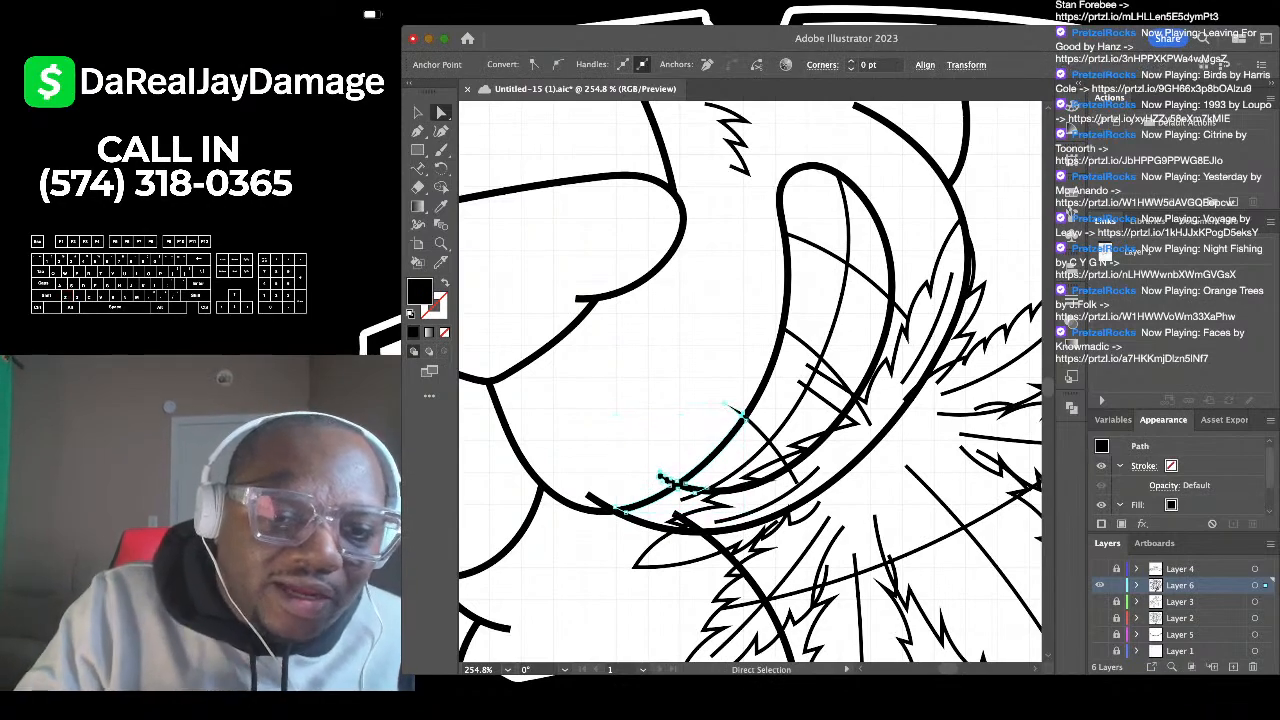
Step: Delete the lower tooth line's stub outside the grin and the lower lip line's end inside the right muzzle curve
click(702, 396)
click(733, 409)
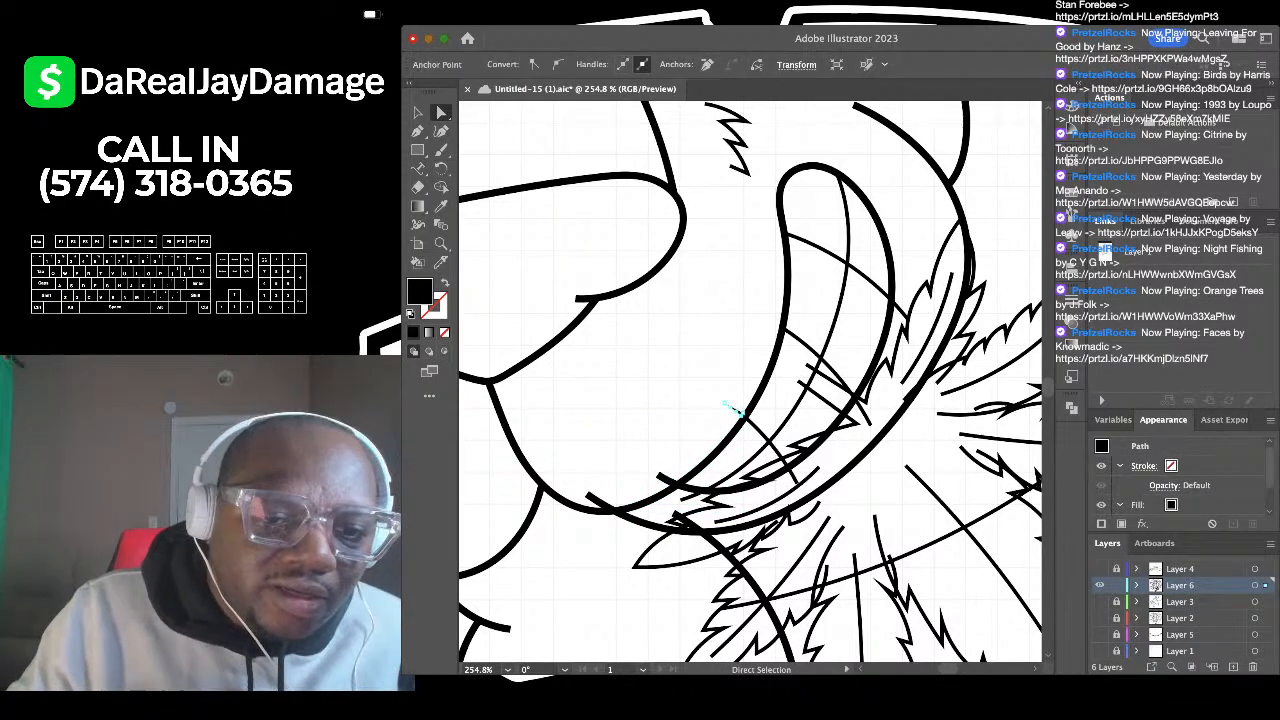
key(BackSpace)
key(BackSpace)
click(597, 500)
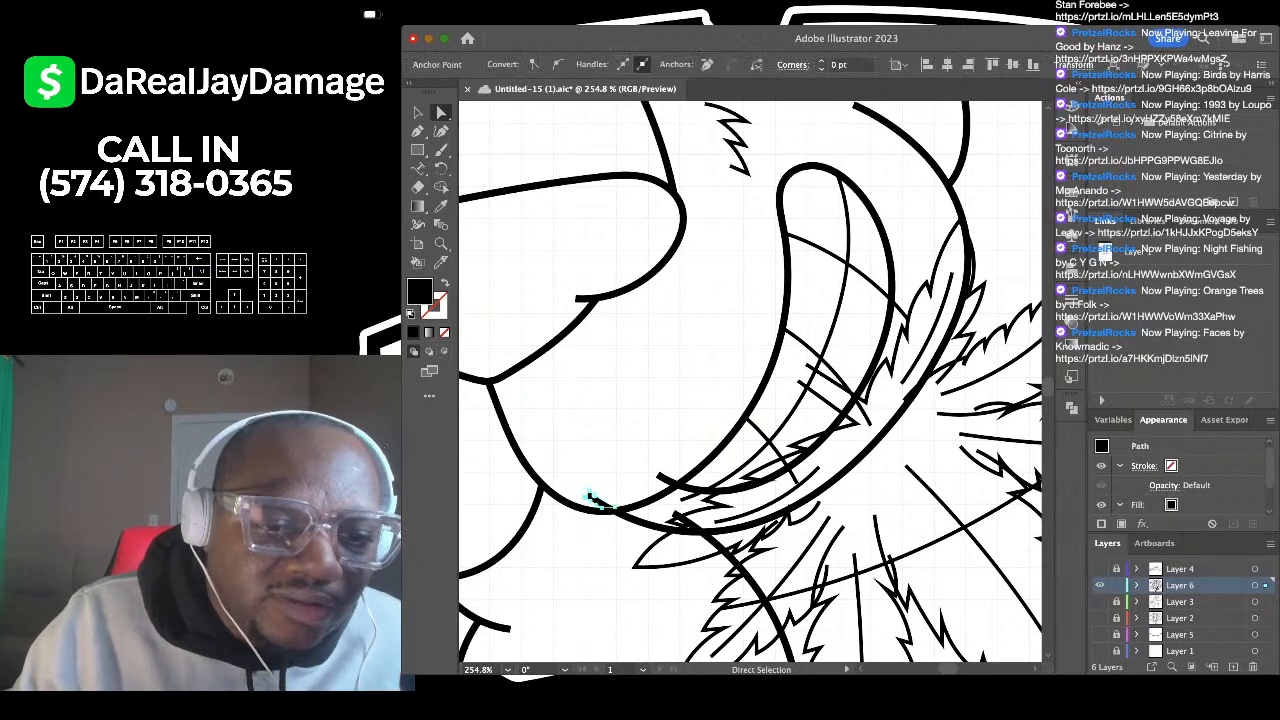
key(BackSpace)
Step: Remove the anchor points of the grin's lower line stub so it no longer sticks out past the right muzzle curve
scroll(653, 502, up, 10)
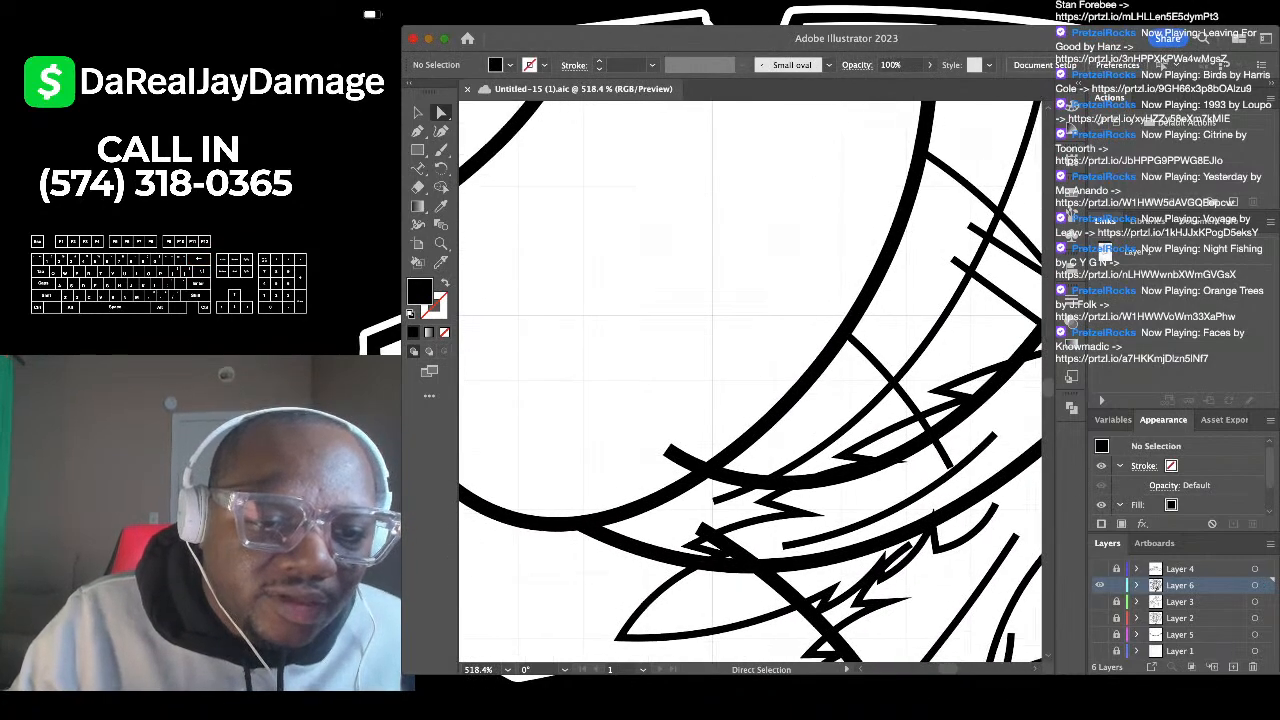
click(745, 325)
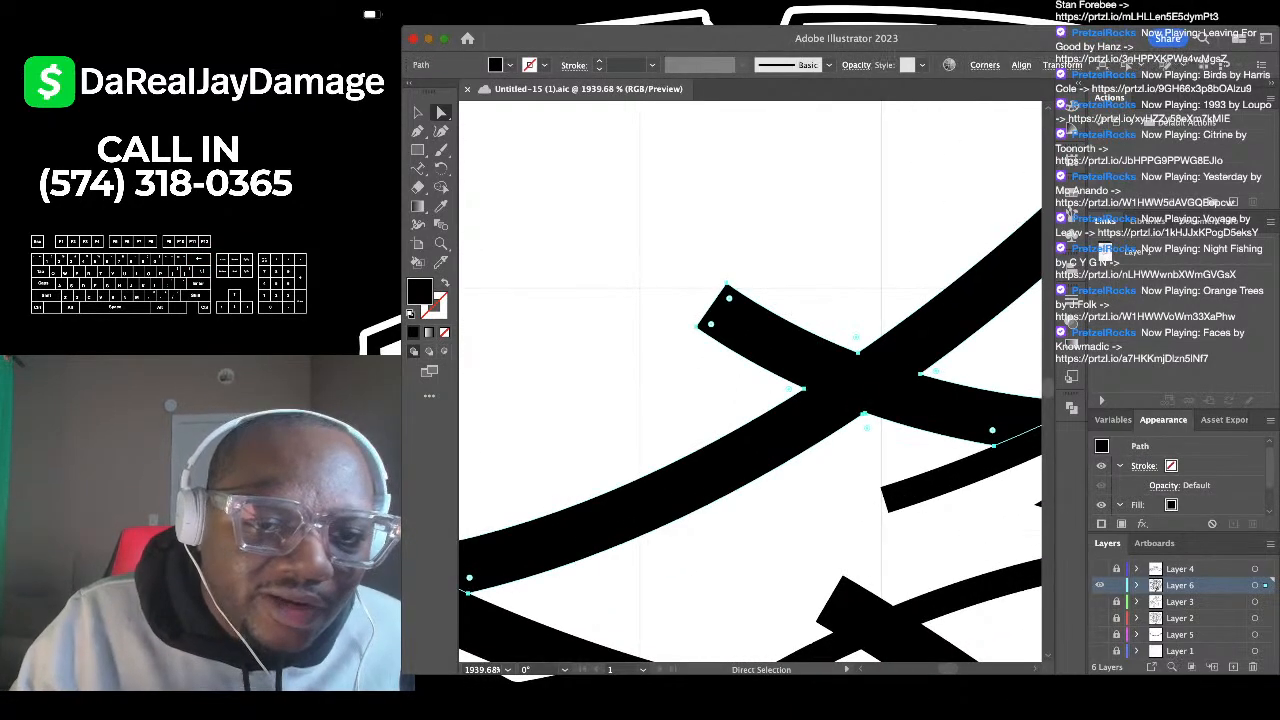
click(441, 131)
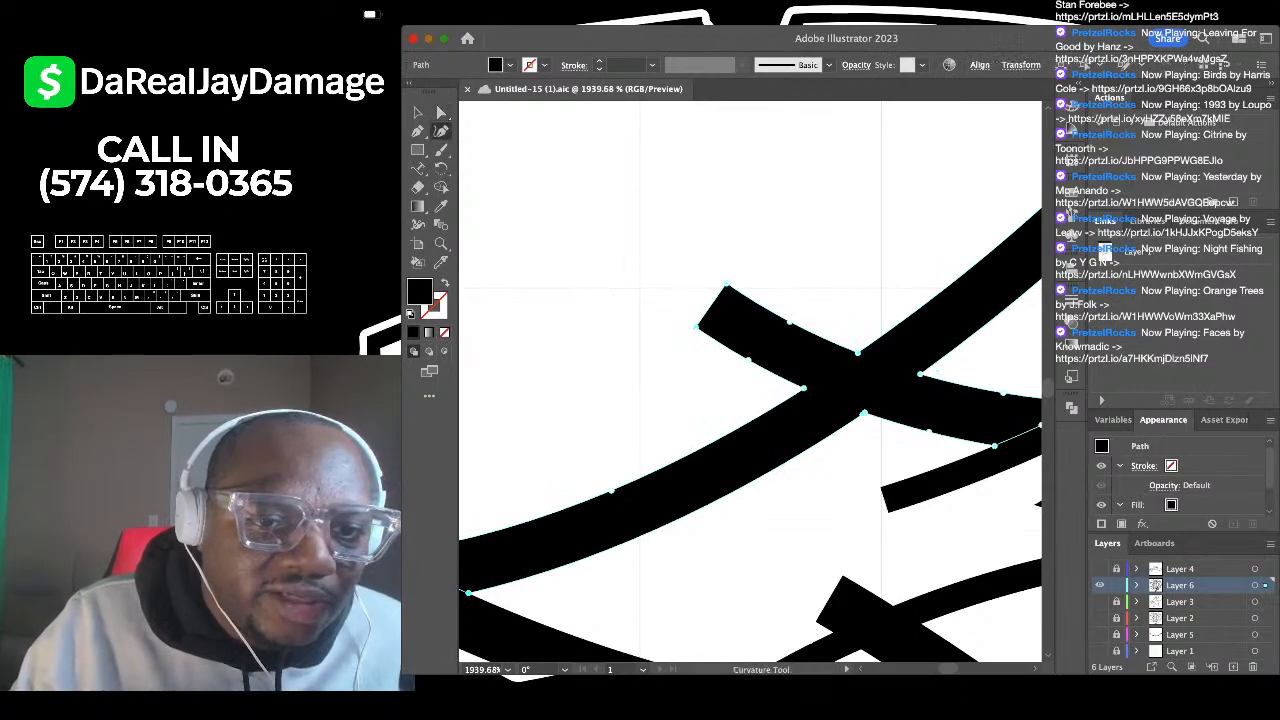
key(Delete)
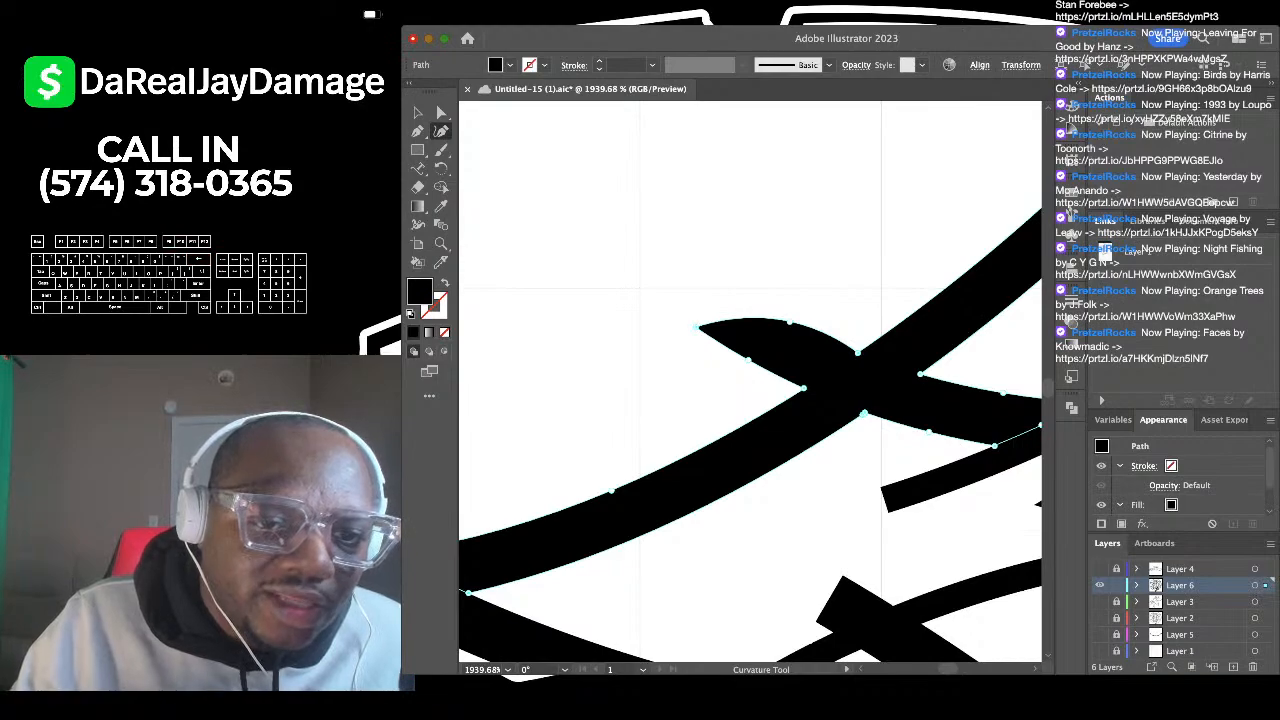
key(Delete)
key(super+z)
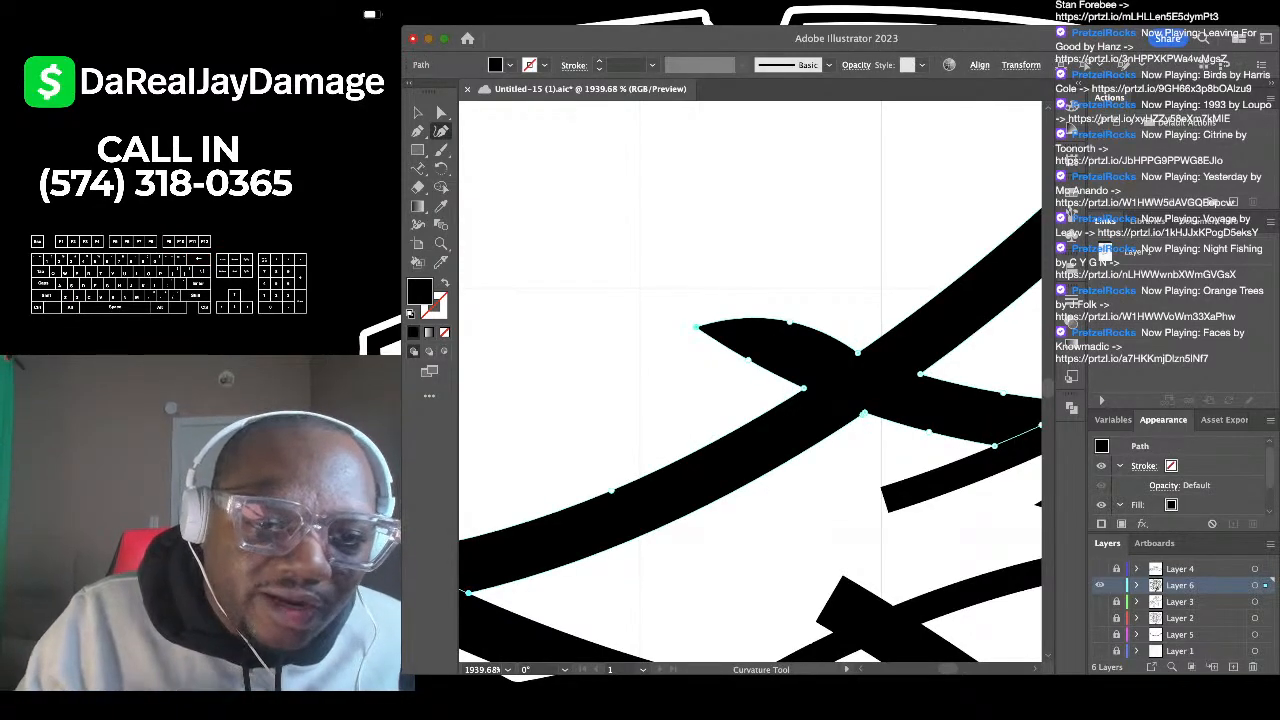
key(Delete)
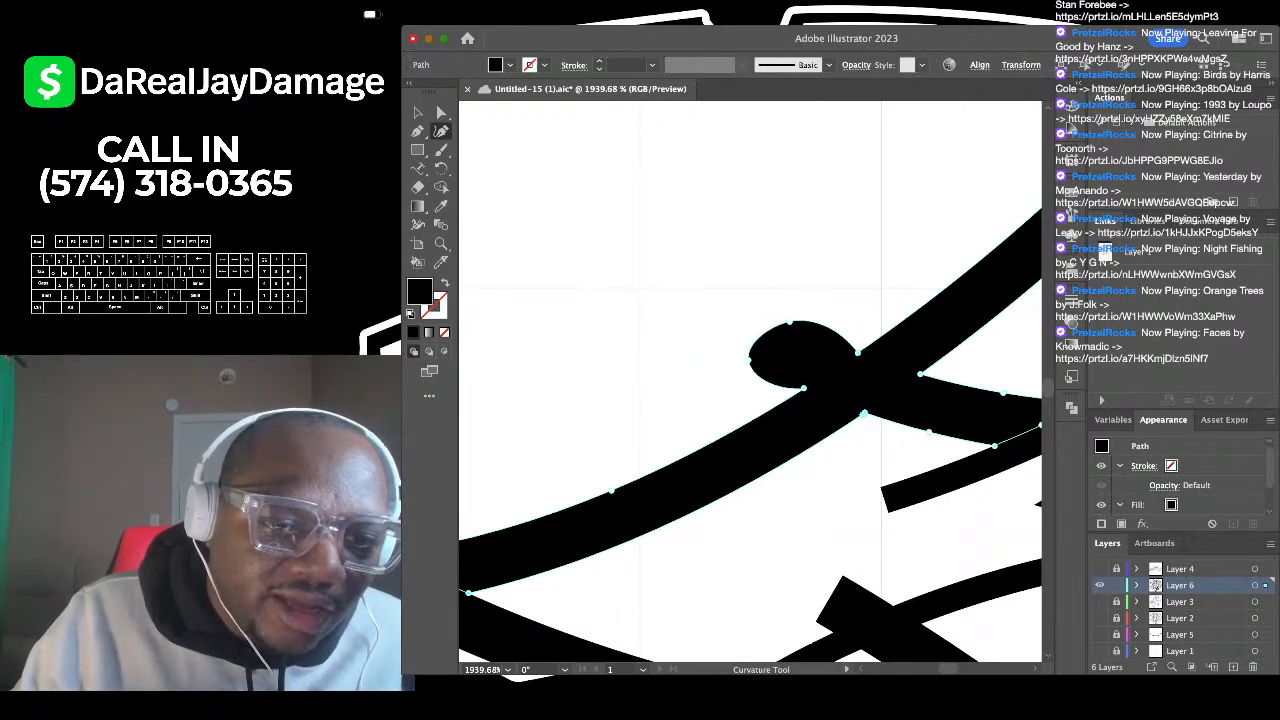
key(Delete)
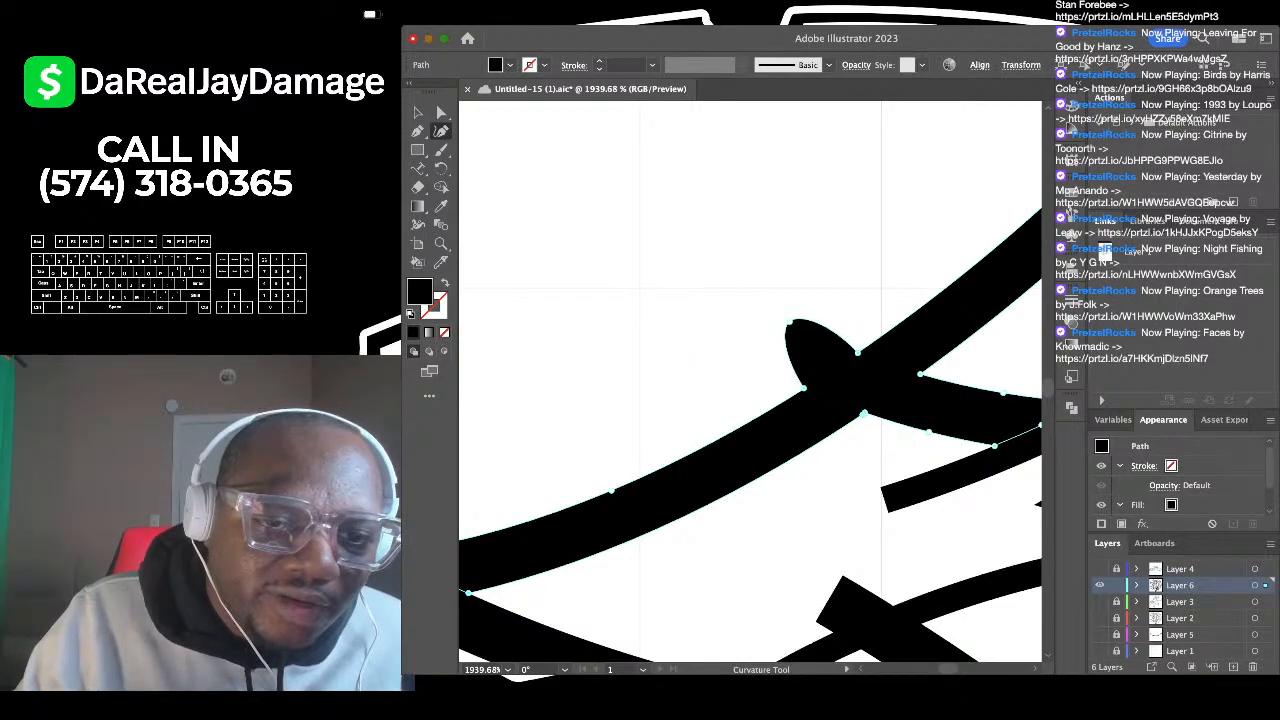
key(Delete)
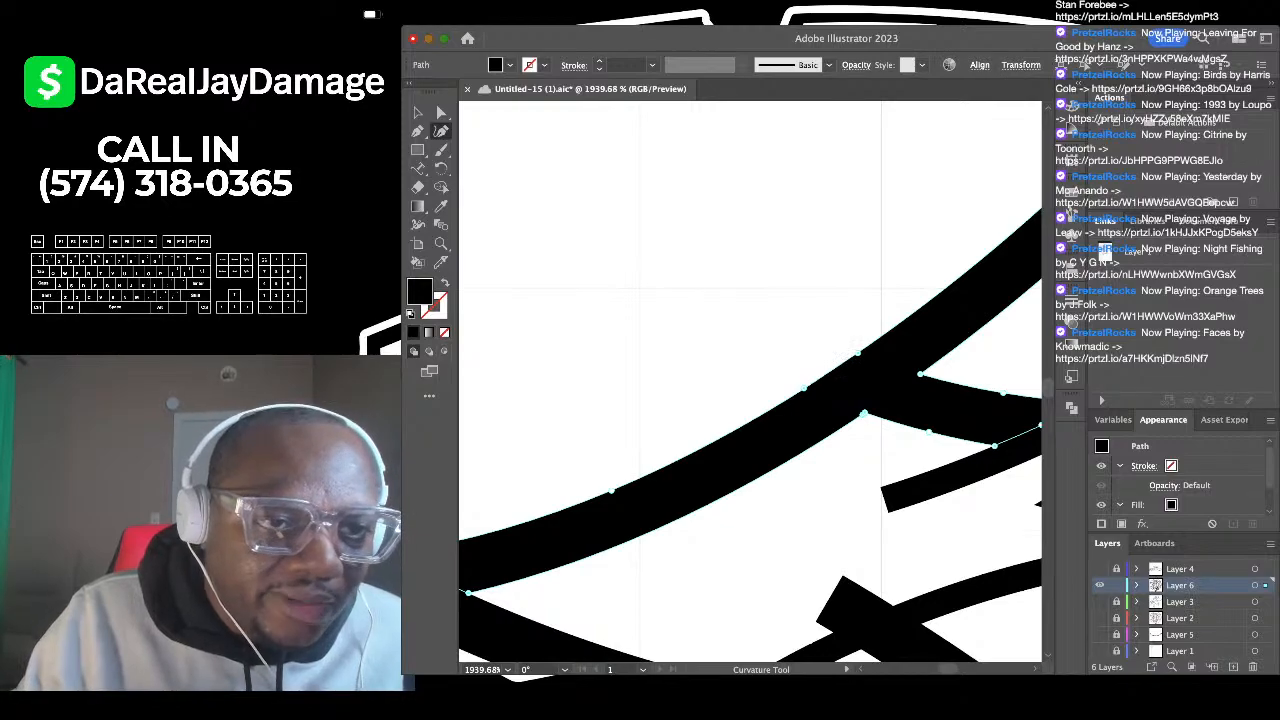
click(418, 113)
click(640, 260)
Step: Delete the jaw and beard line pieces crossing the lower-left leaf and the long tooth line's end below the grin
scroll(588, 222, down, 5)
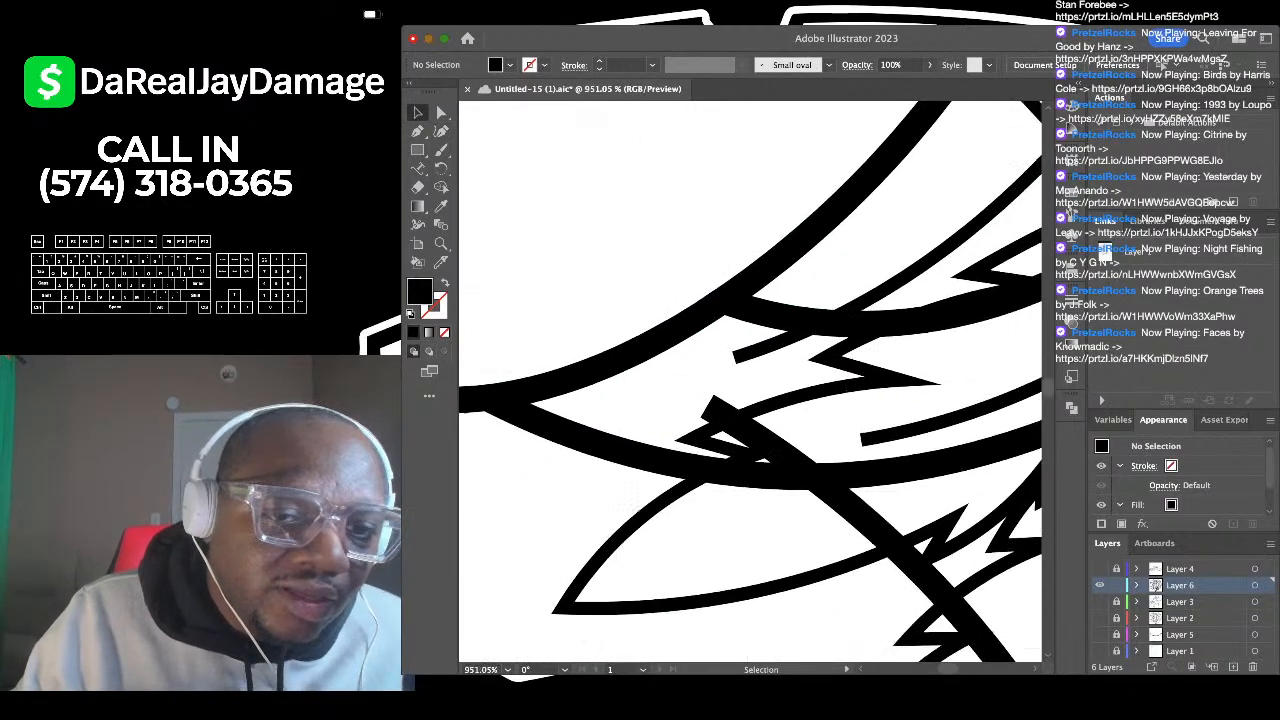
key(a)
scroll(750, 380, up, 3)
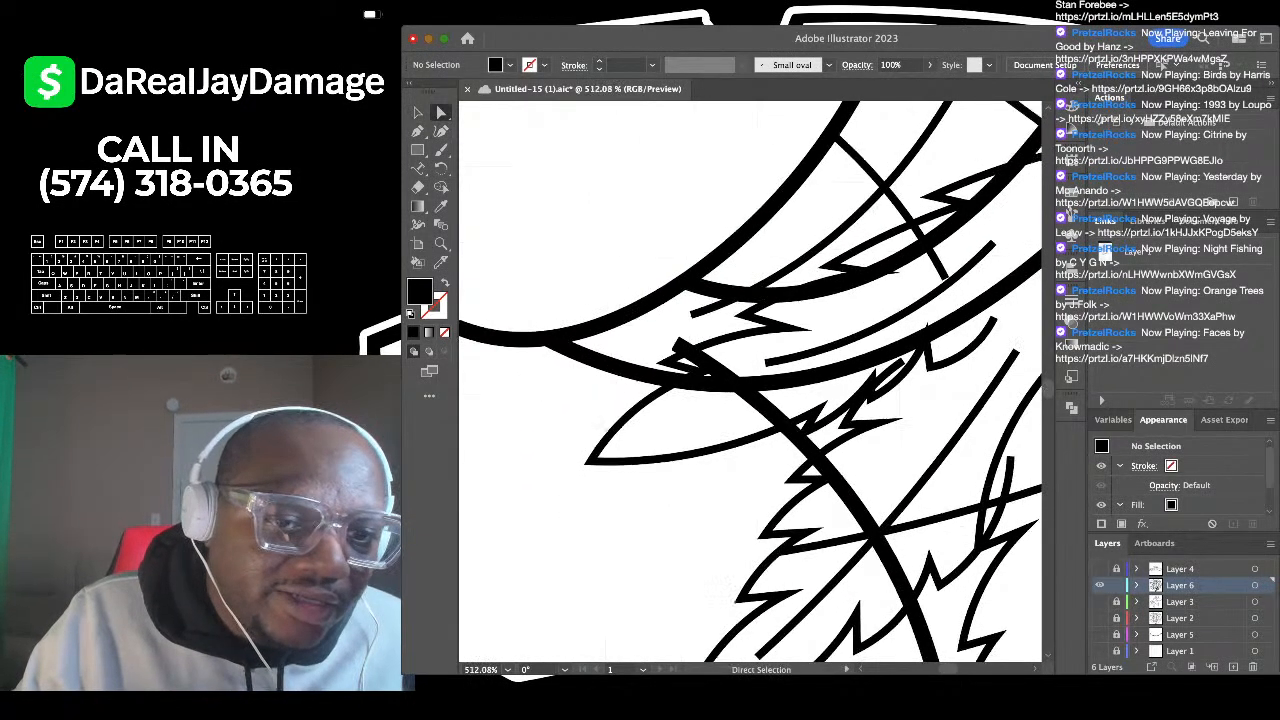
scroll(704, 379, up, 4)
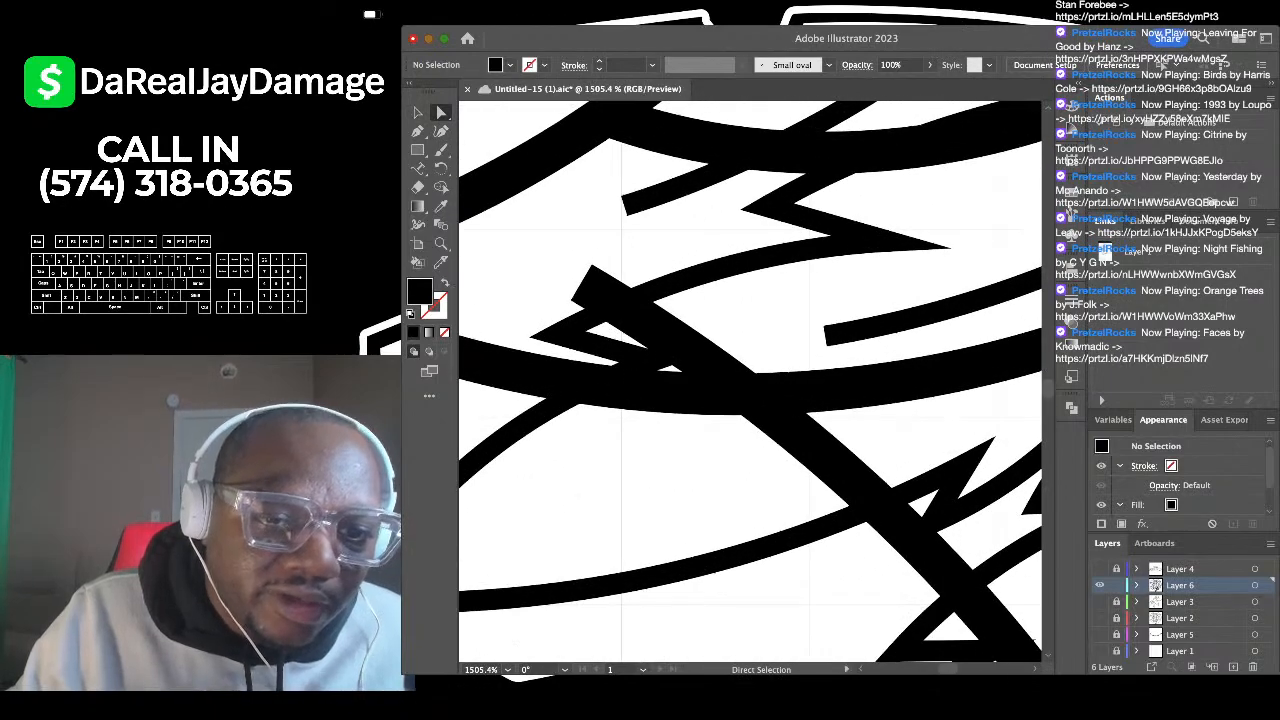
drag(714, 335, 779, 425)
key(Delete)
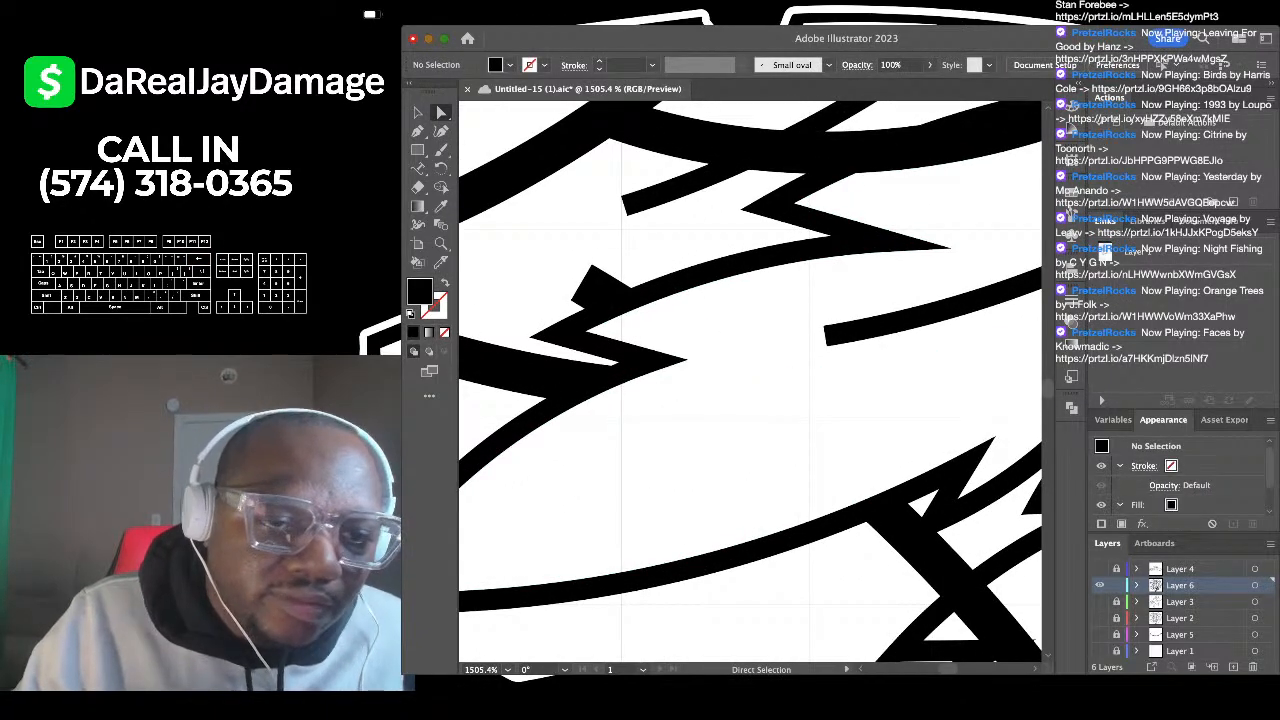
click(600, 288)
key(BackSpace)
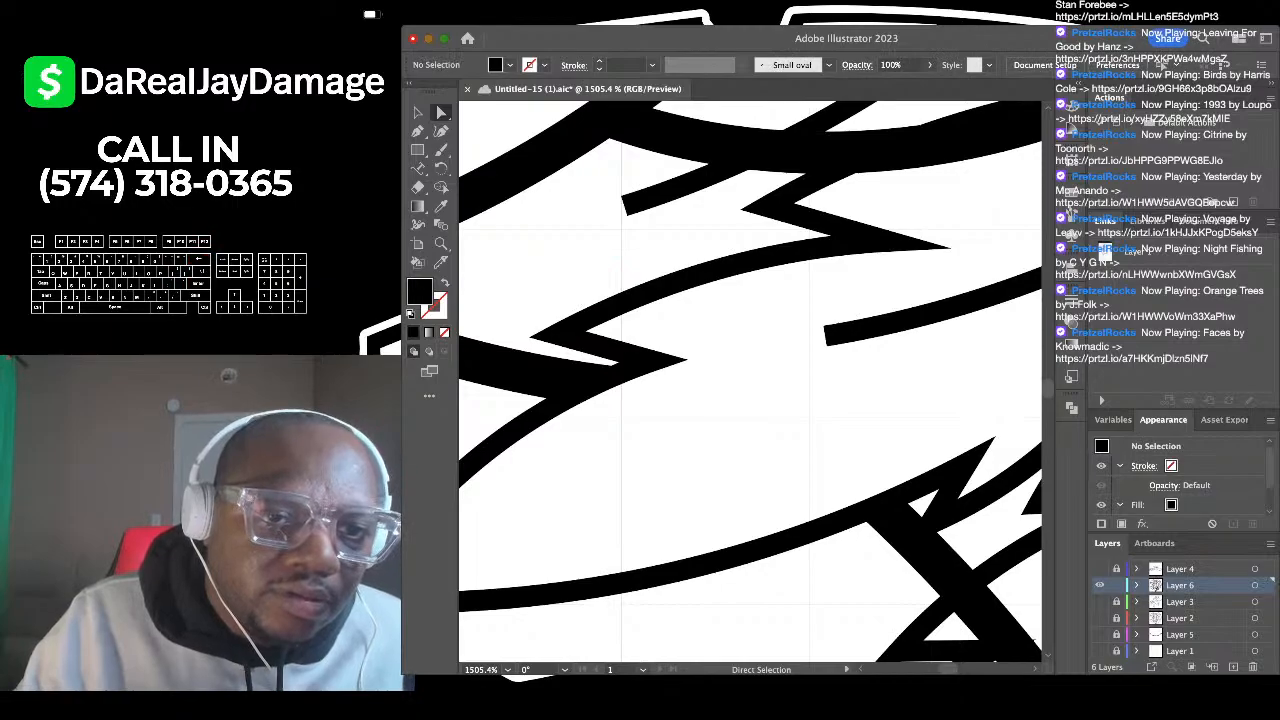
click(685, 192)
key(BackSpace)
Step: Delete the piece of the grin's lower edge that runs inside the lower-left leaf
scroll(750, 380, down, 8)
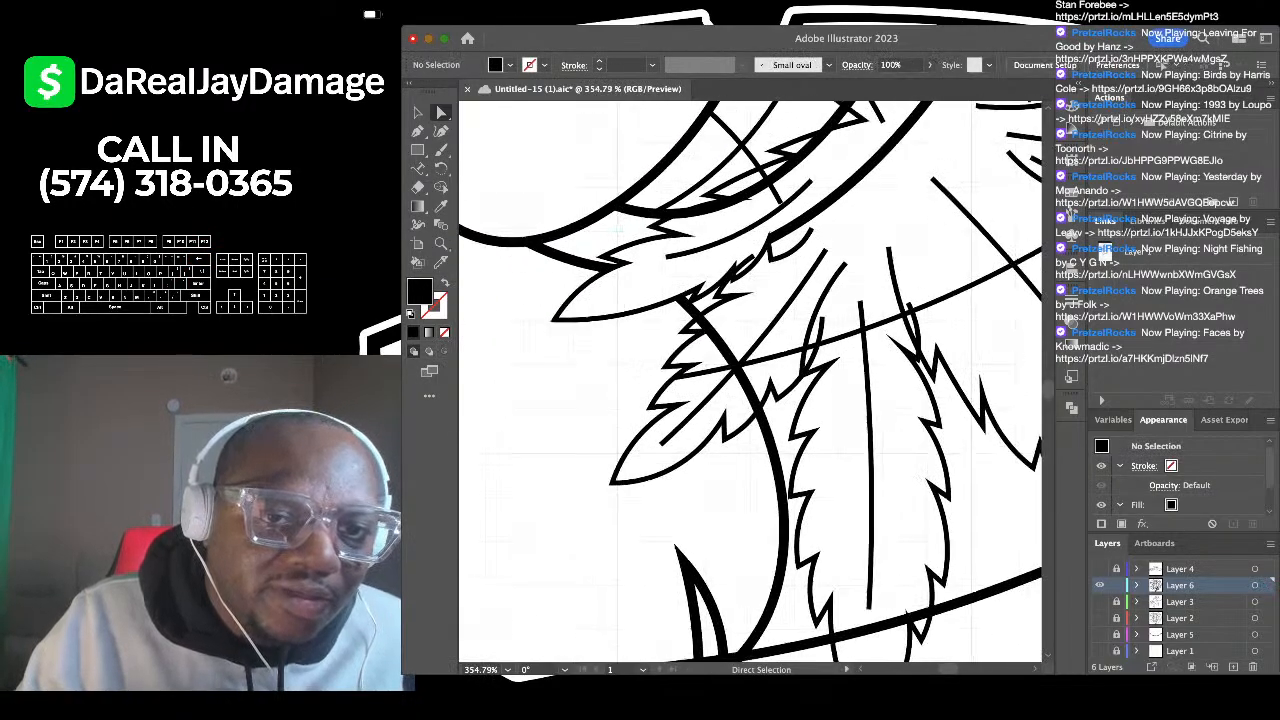
scroll(690, 315, down, 1)
scroll(629, 264, up, 6)
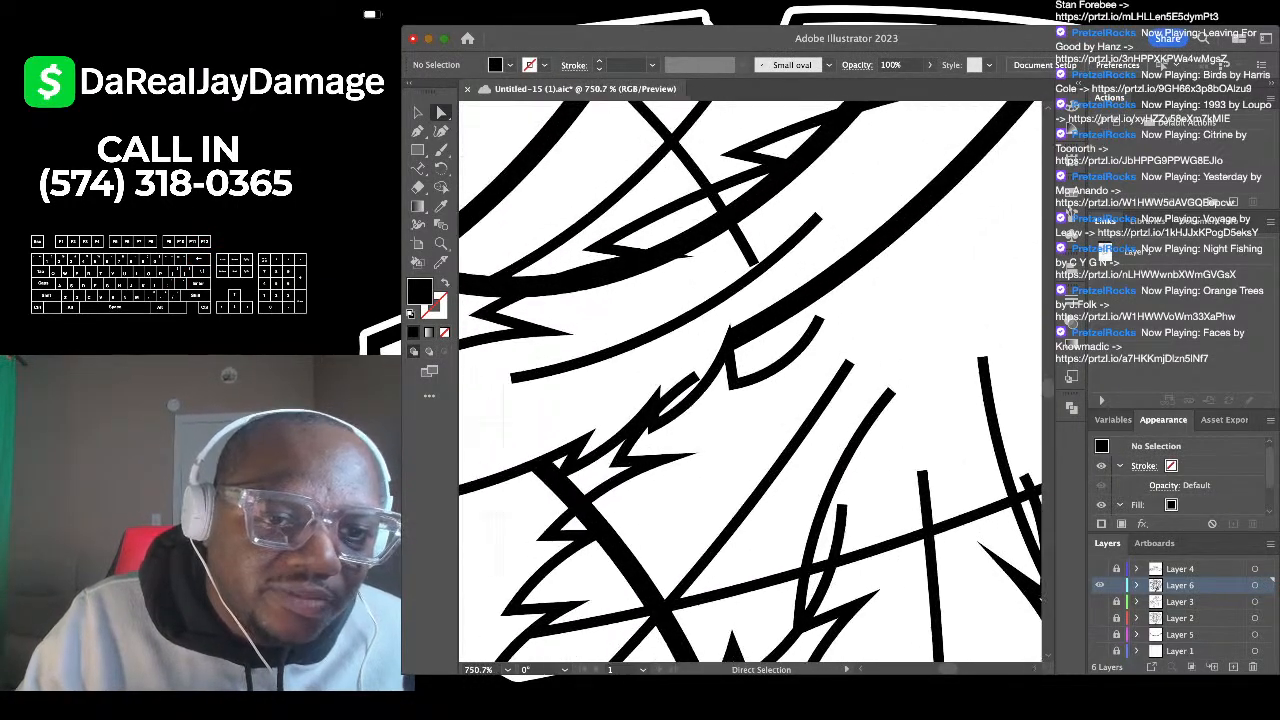
click(625, 271)
key(BackSpace)
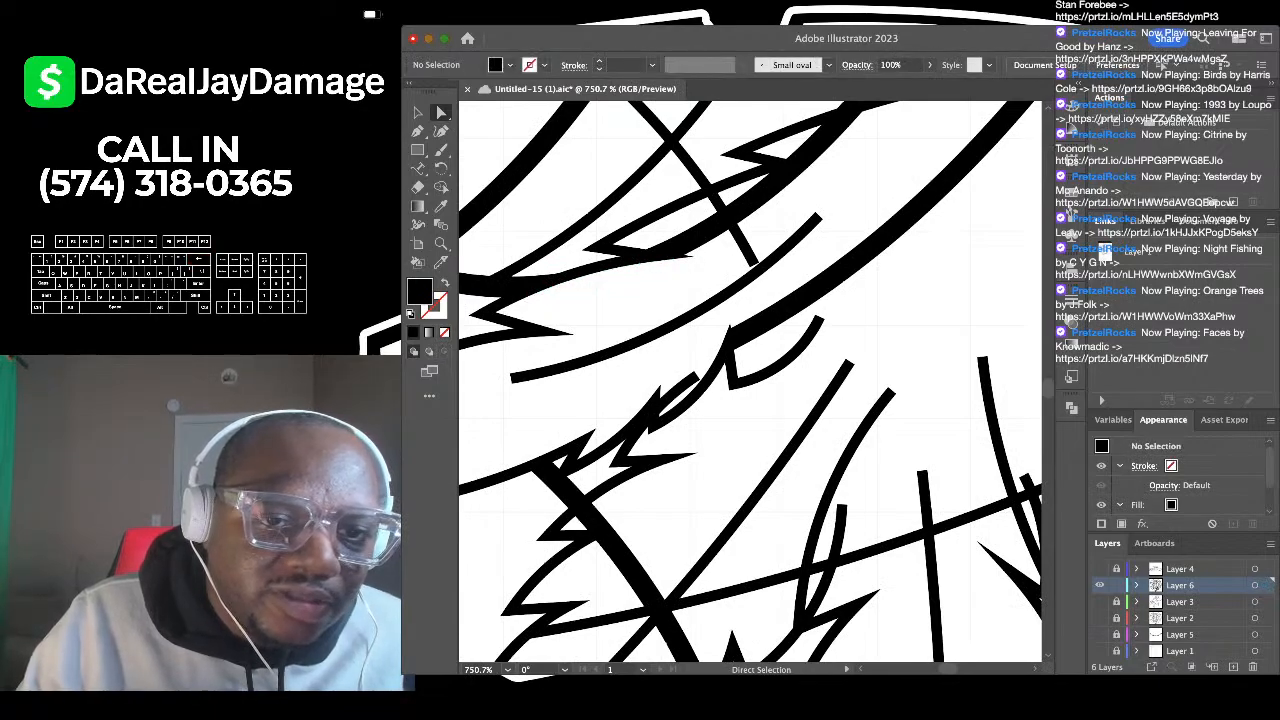
Step: Delete the background circle's segment crossing the beard and the short overshooting stub at the beard's inner curl
scroll(750, 380, down, 5)
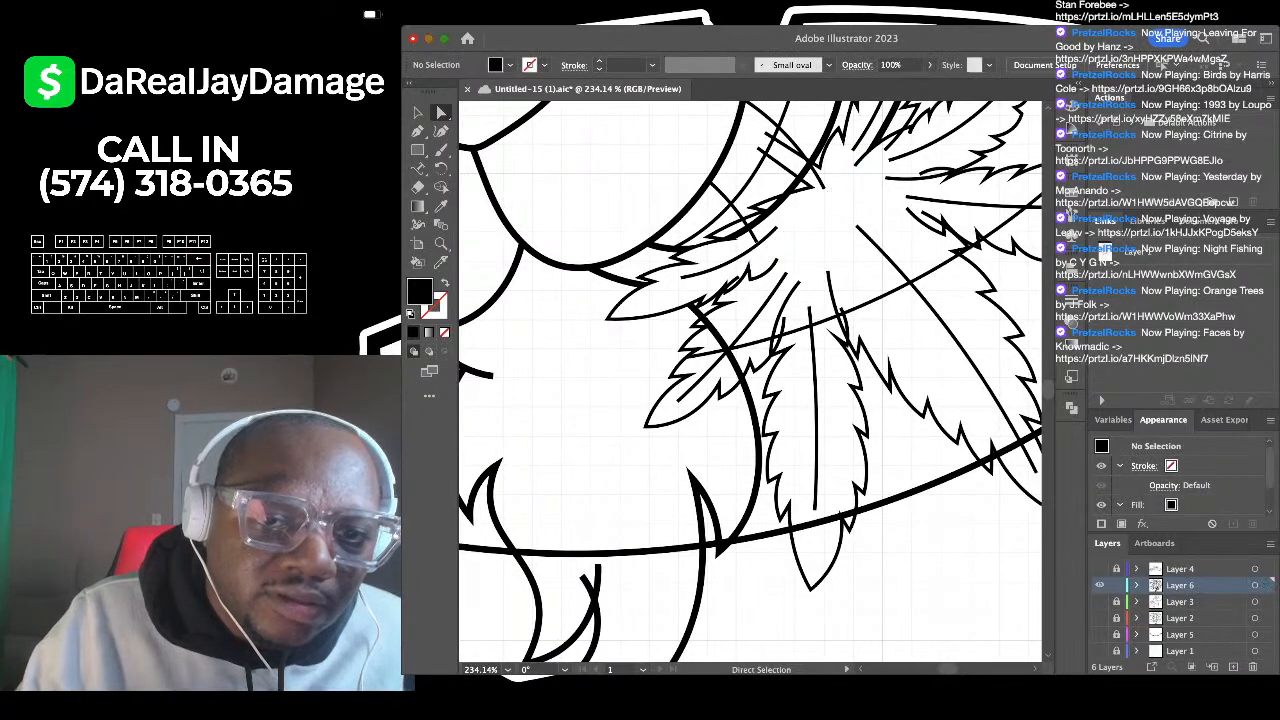
scroll(750, 380, down, 3)
scroll(680, 523, up, 3)
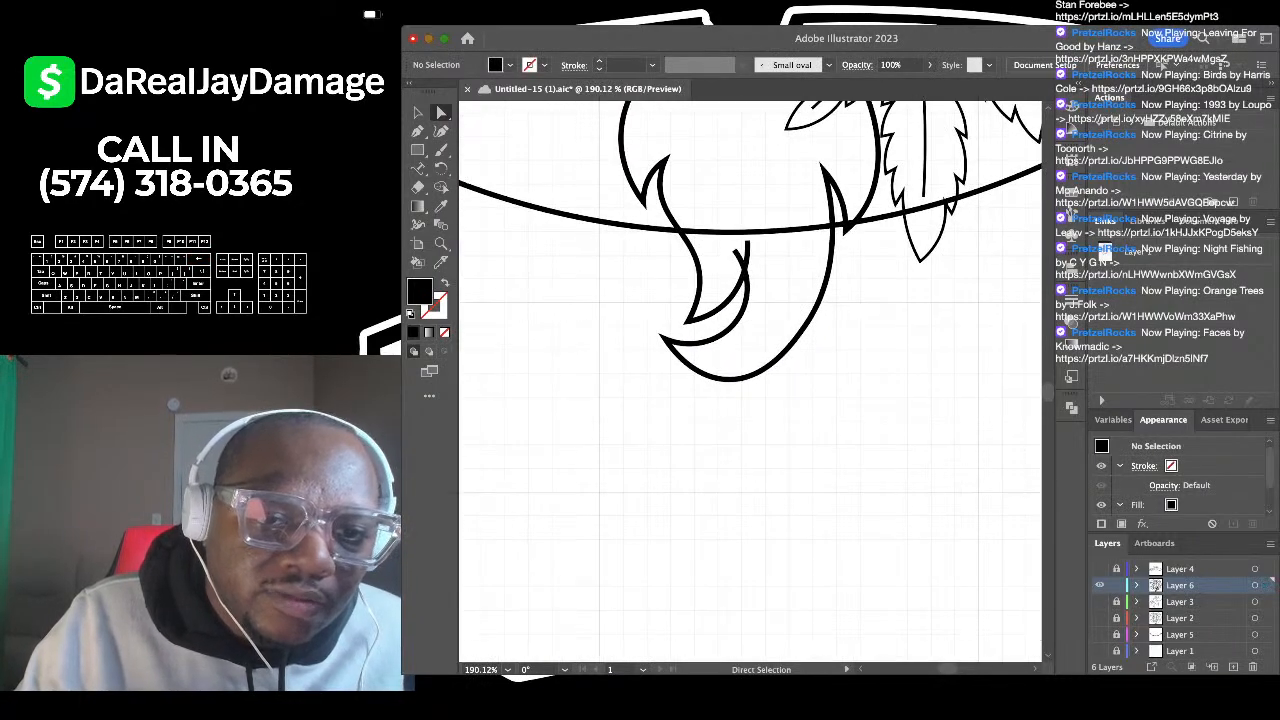
click(757, 232)
key(BackSpace)
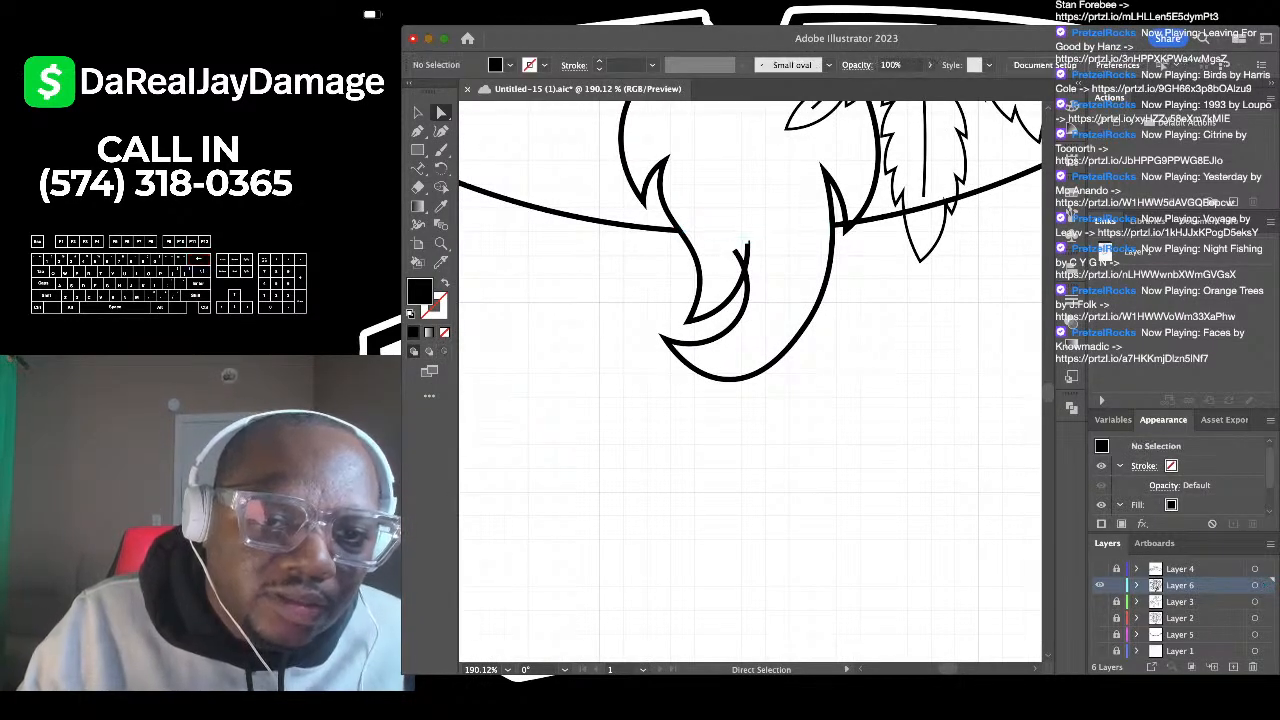
click(739, 256)
key(BackSpace)
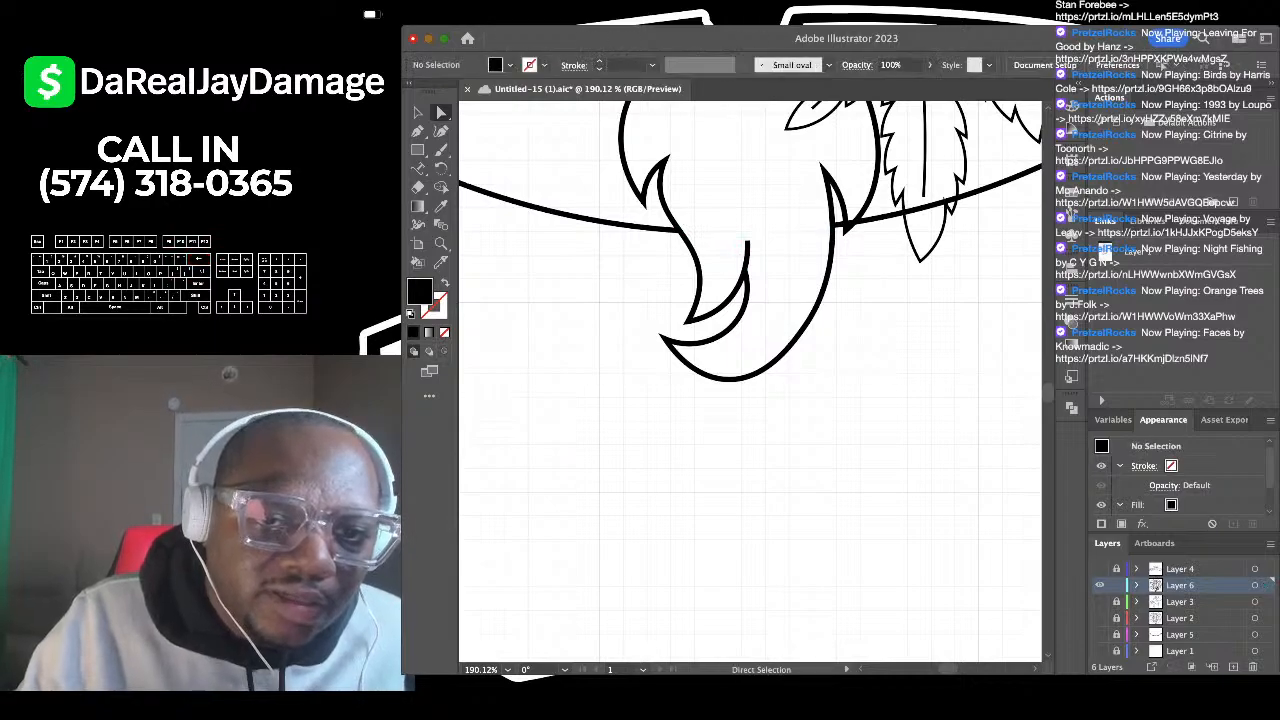
Step: Delete the grin's edge pieces overlapping the leaf and the lowest tooth line's end that sticks out into the leaf
scroll(595, 512, down, 2)
scroll(750, 380, down, 2)
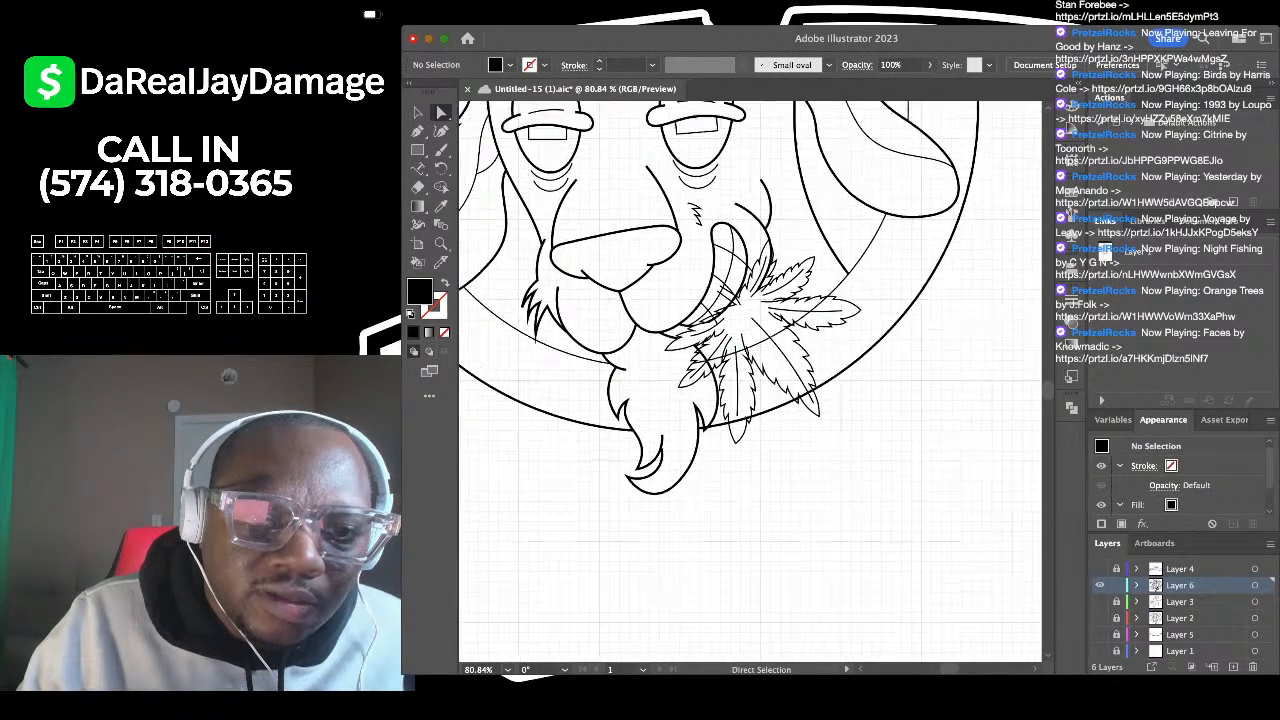
scroll(735, 330, up, 4)
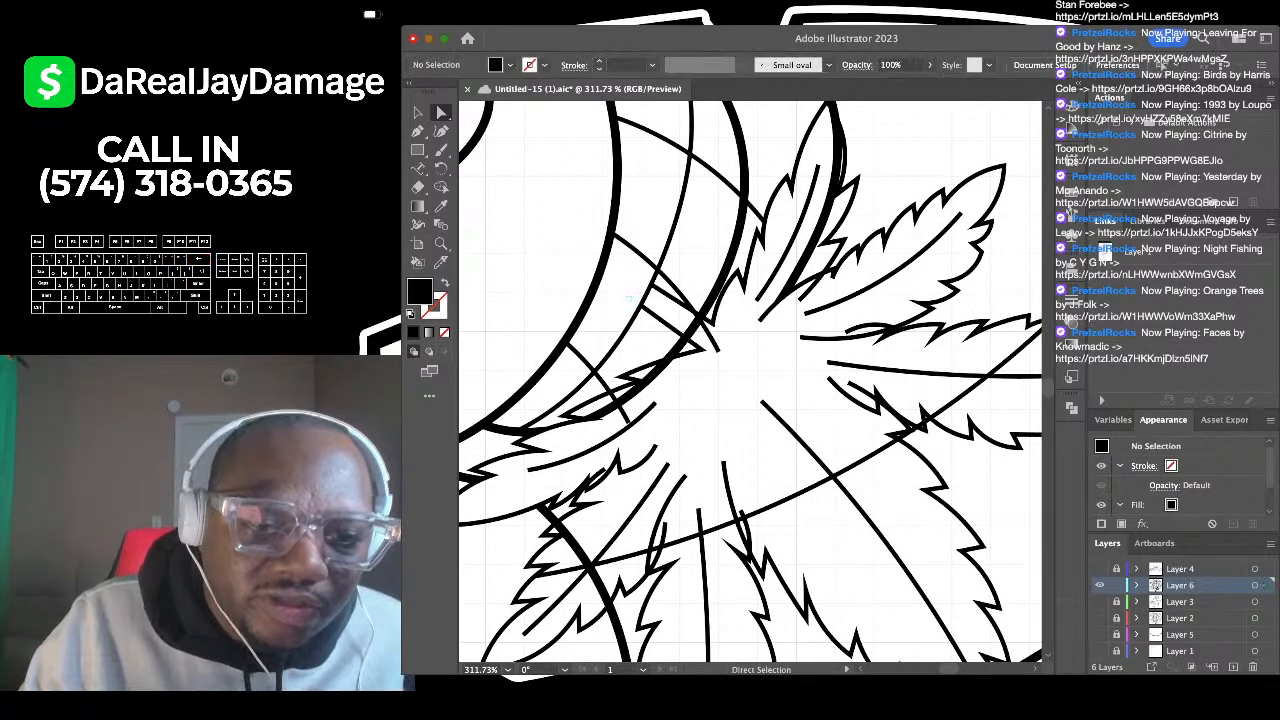
scroll(622, 406, up, 2)
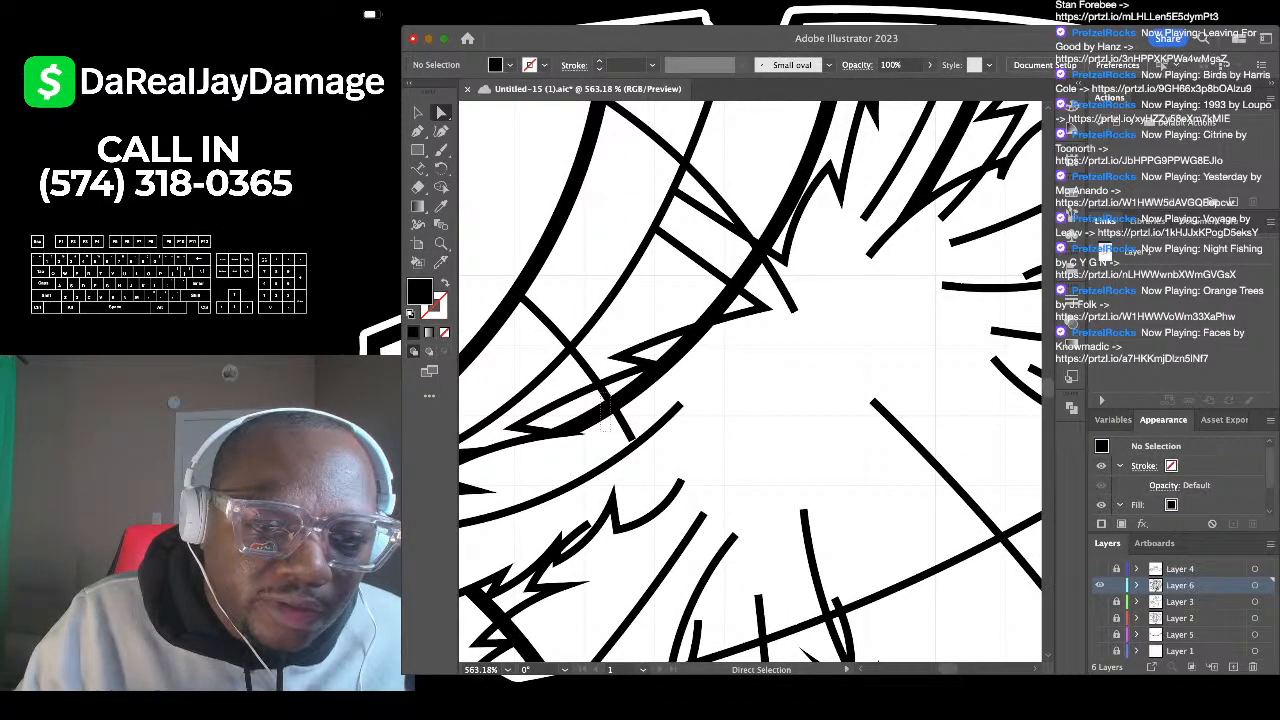
click(602, 410)
key(BackSpace)
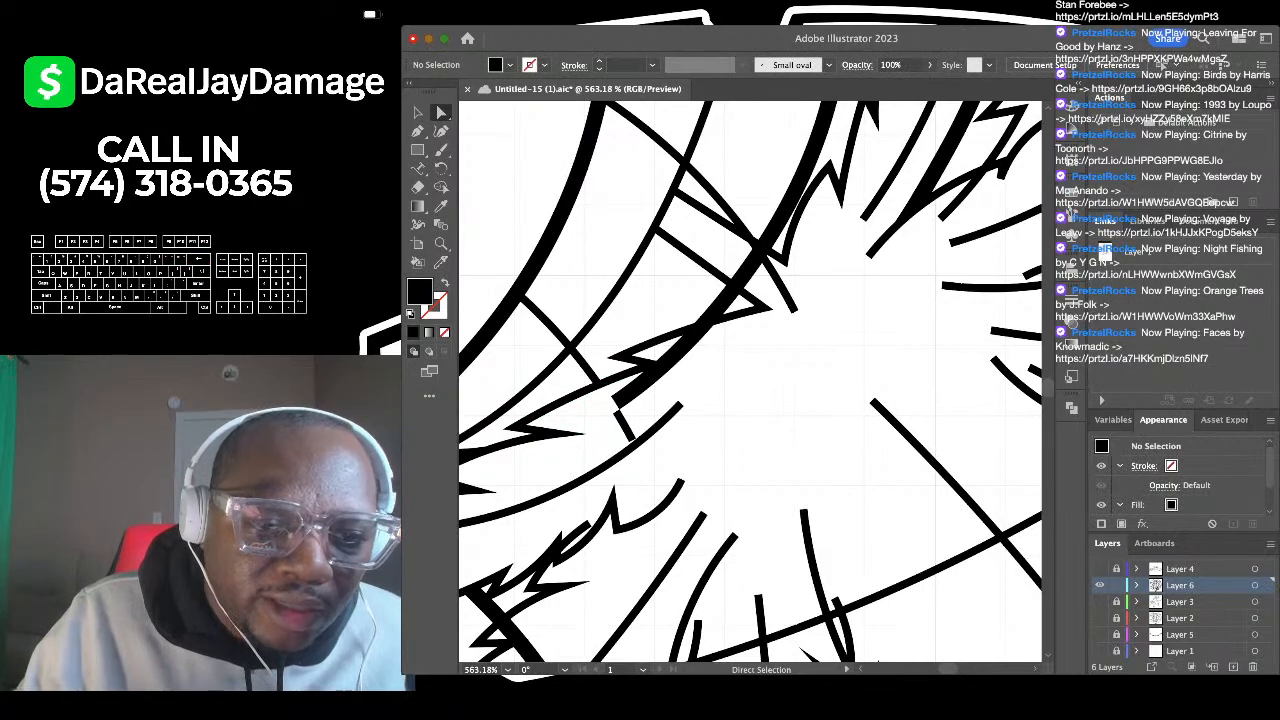
drag(639, 415, 642, 420)
key(BackSpace)
key(BackSpace)
Step: Delete the upper tooth line's end that overshoots the grin's edge toward the leaf centre
scroll(640, 410, up, 2)
scroll(640, 410, right, 2)
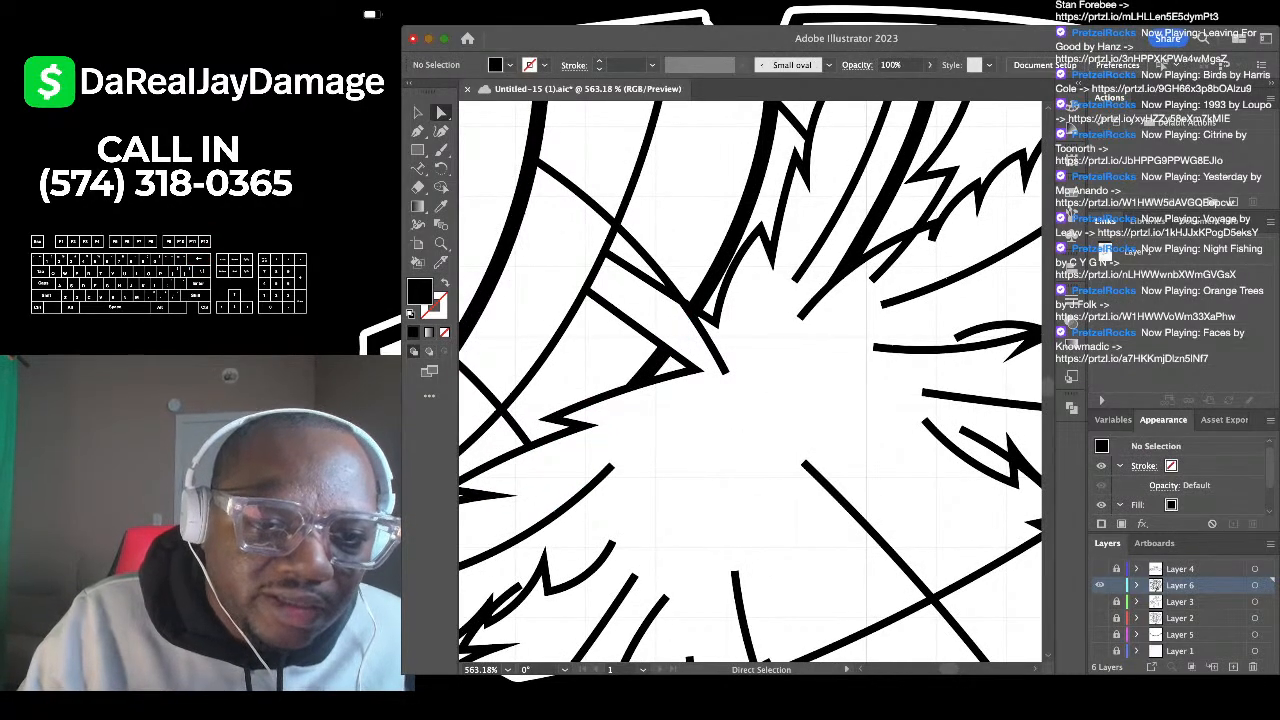
scroll(681, 327, up, 5)
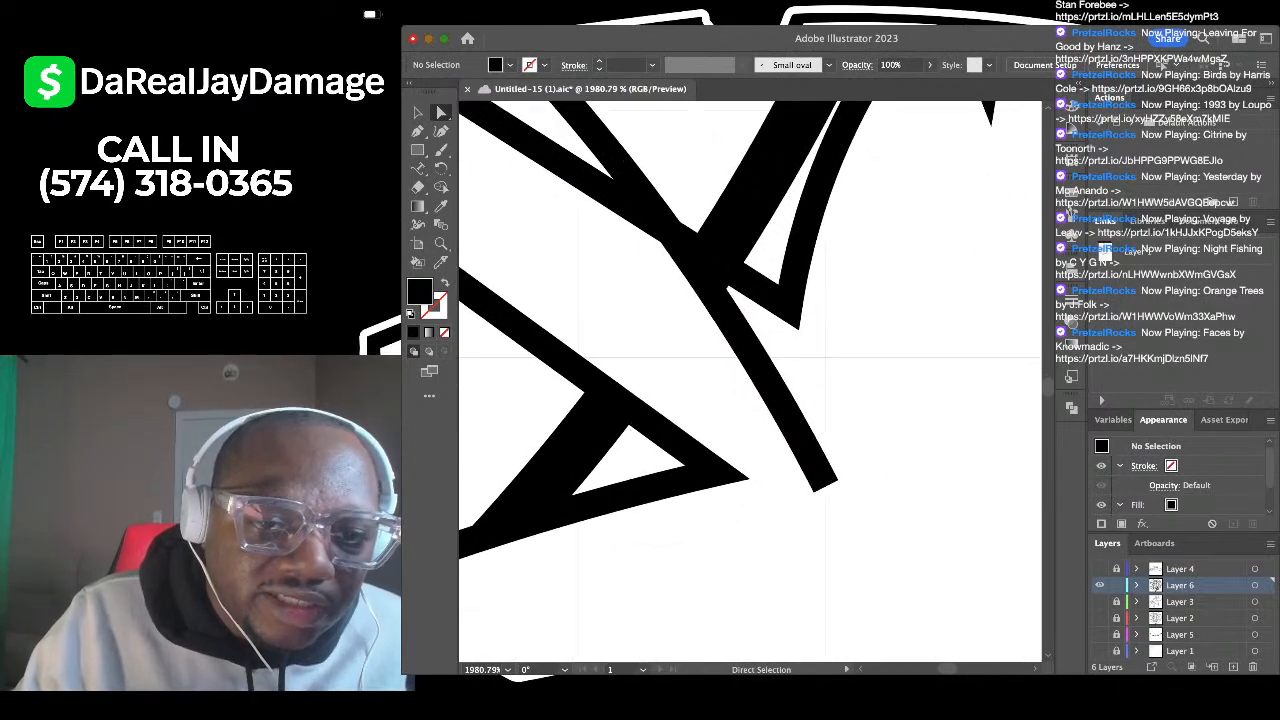
drag(709, 285, 724, 285)
key(BackSpace)
key(BackSpace)
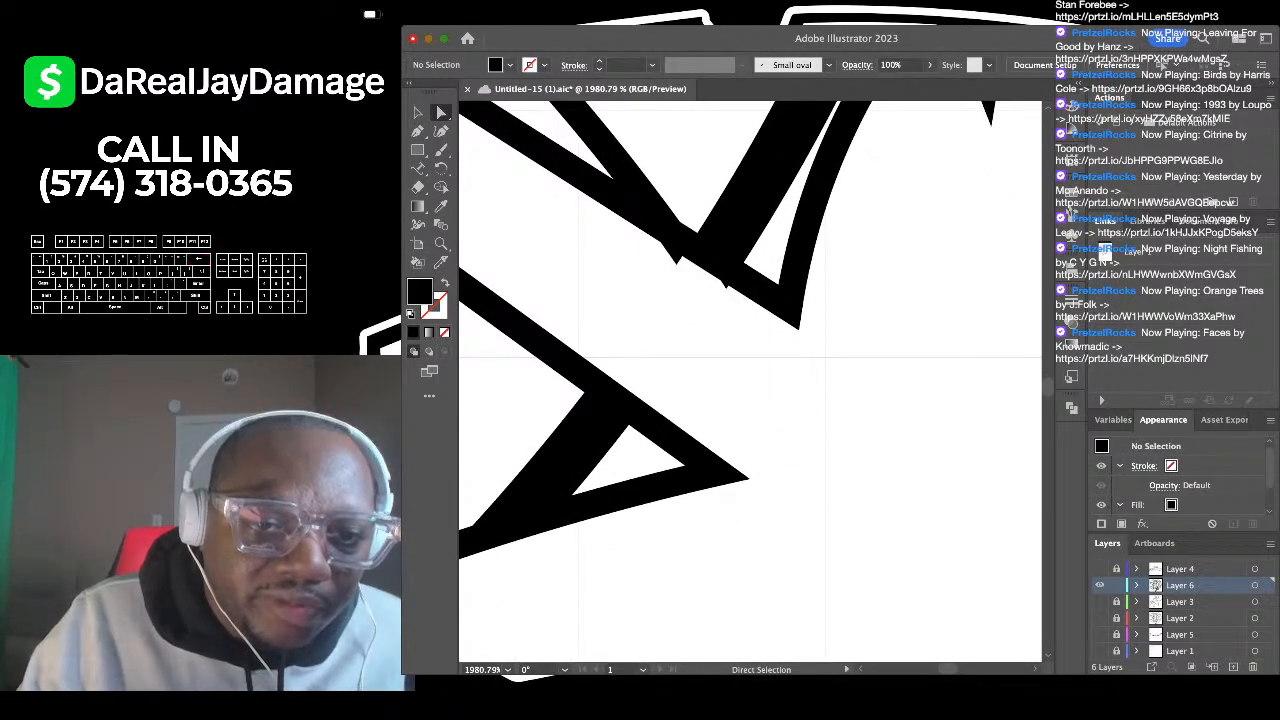
Step: Delete the small leftover pieces where the tooth line meets the leaf base and save the document
click(729, 266)
scroll(727, 280, up, 3)
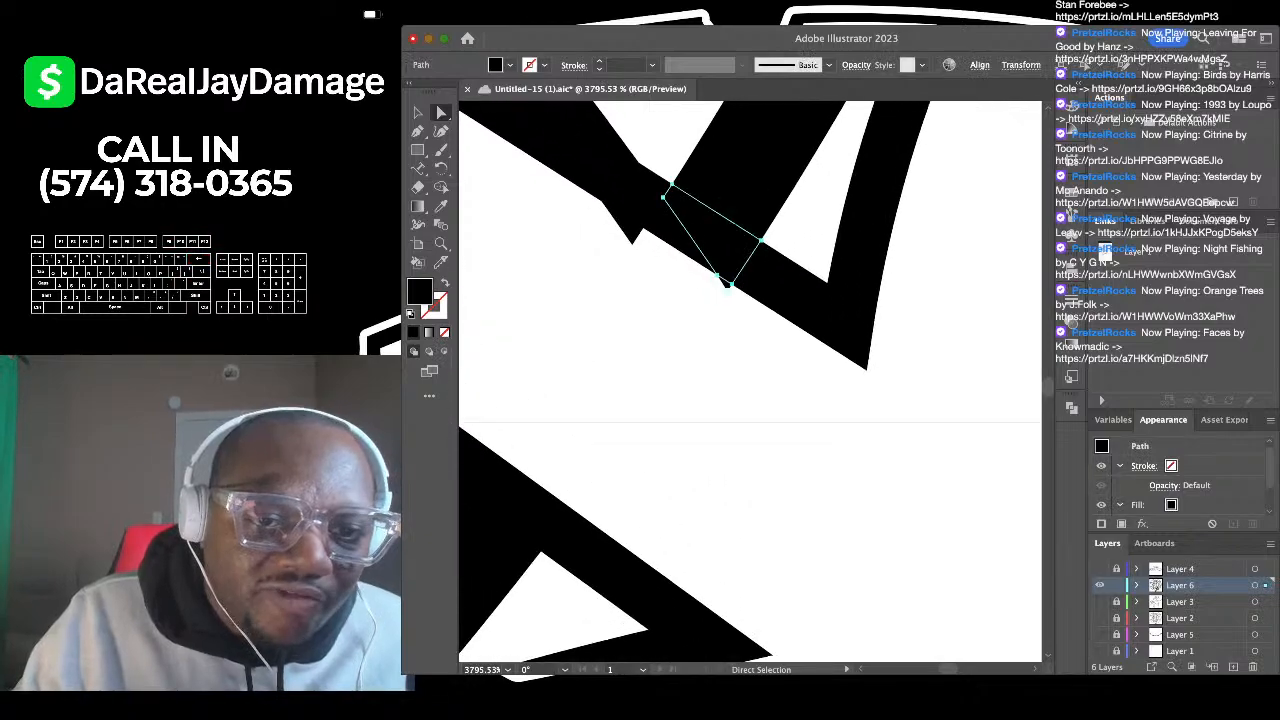
key(BackSpace)
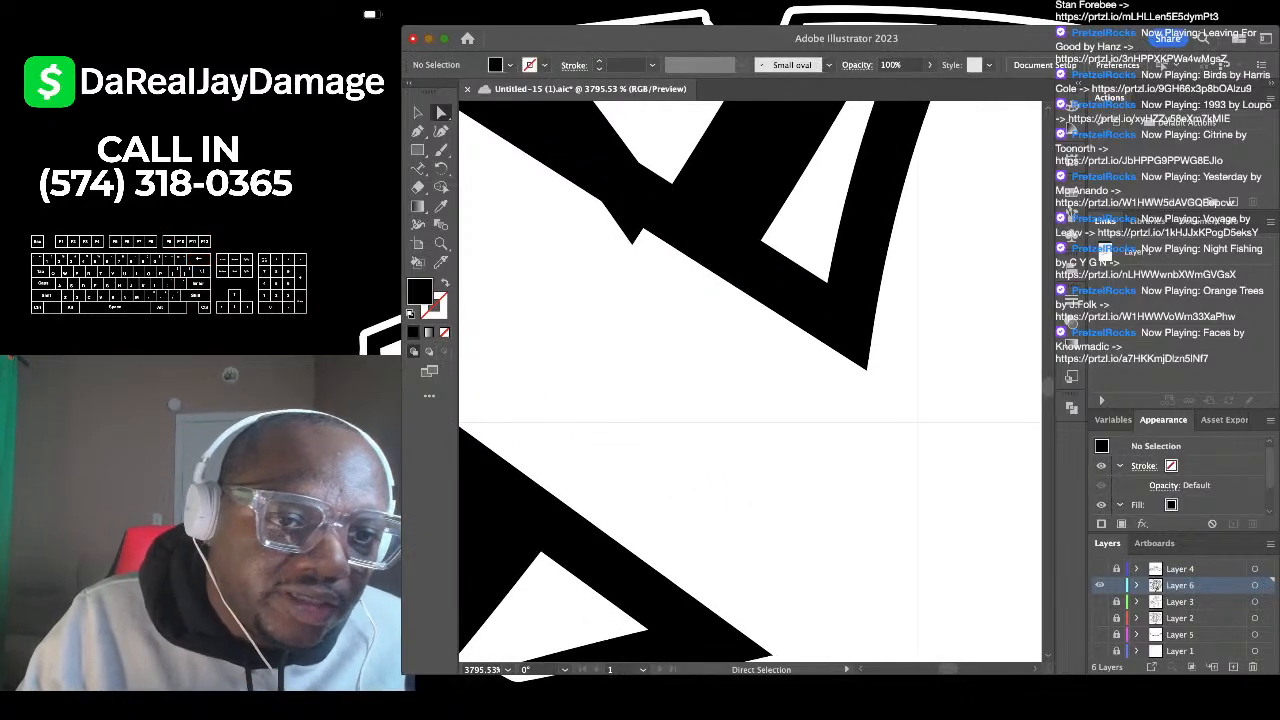
key(BackSpace)
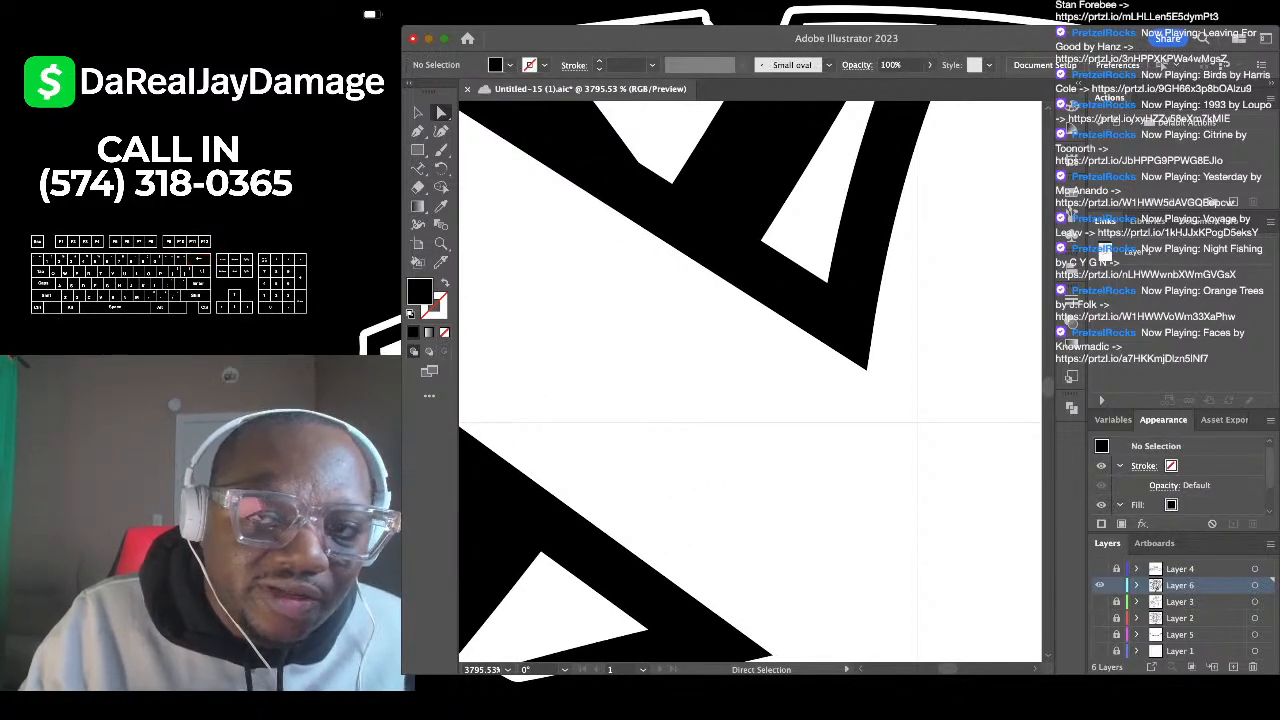
key(super+s)
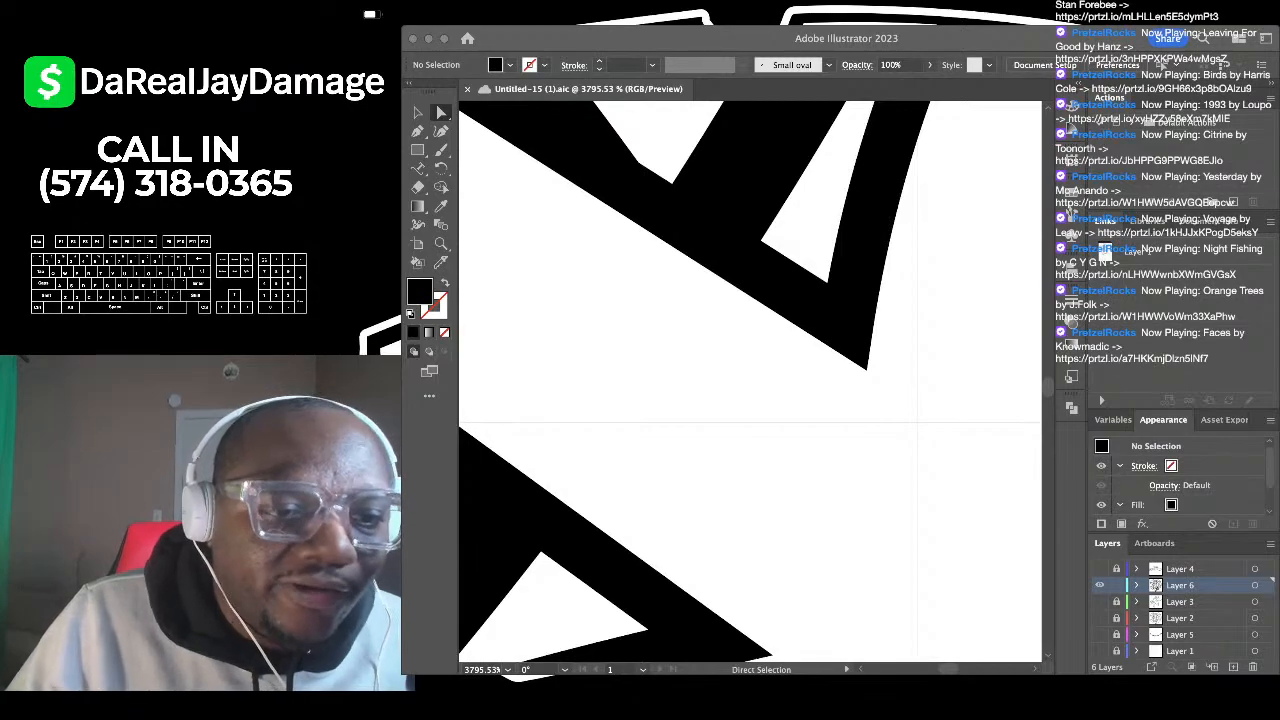
click(493, 50)
Step: Delete the thick cheek line pieces that overlap the right side of the upright leaf
scroll(616, 371, down, 12)
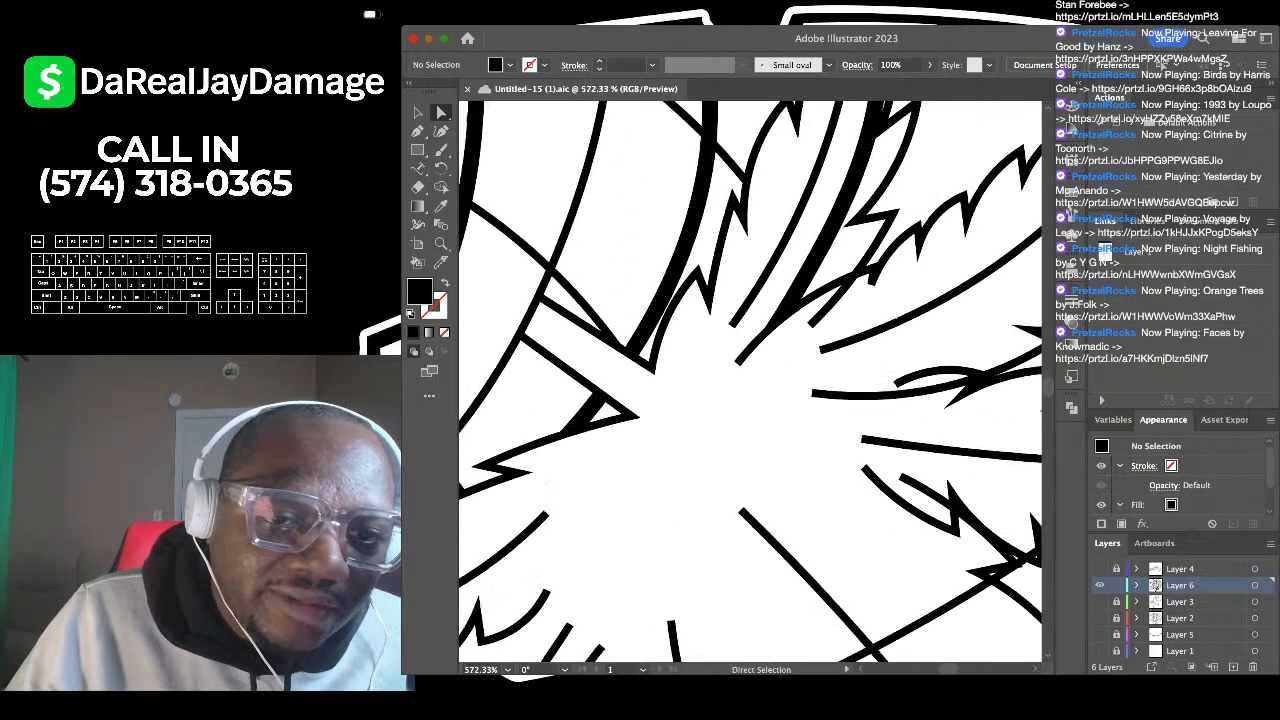
scroll(697, 305, up, 5)
click(762, 260)
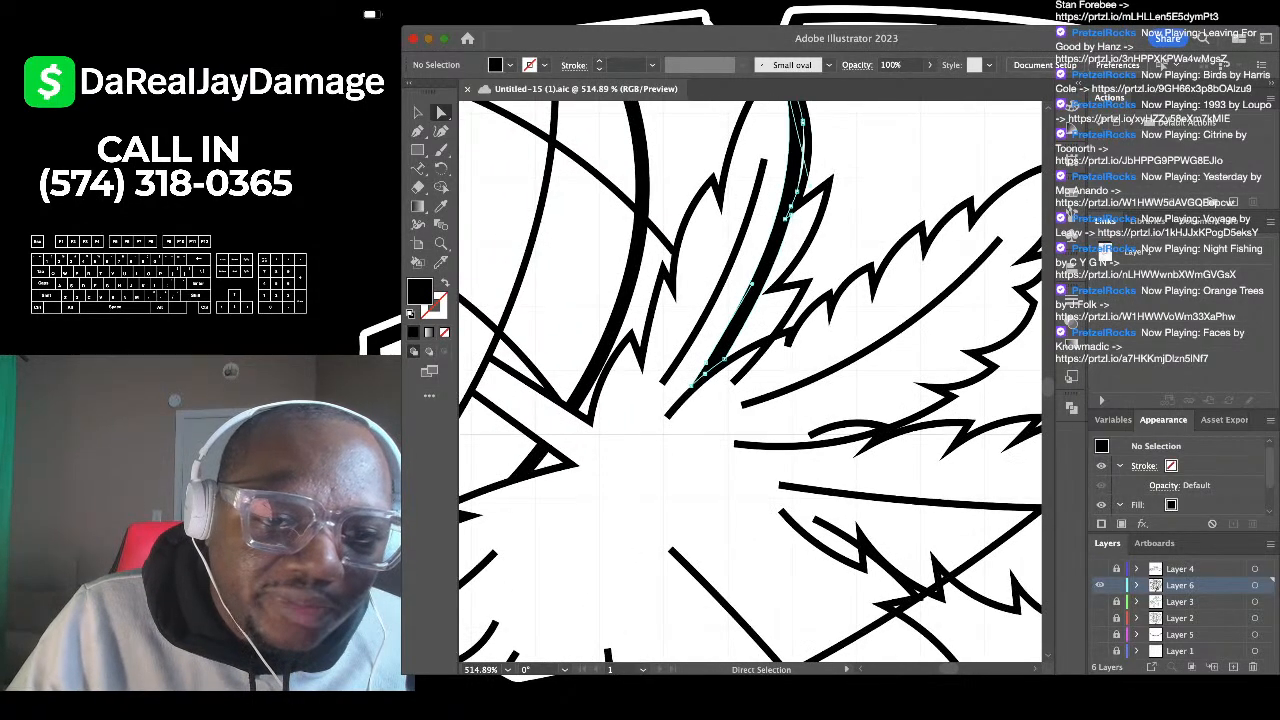
key(BackSpace)
key(BackSpace)
scroll(735, 300, down, 5)
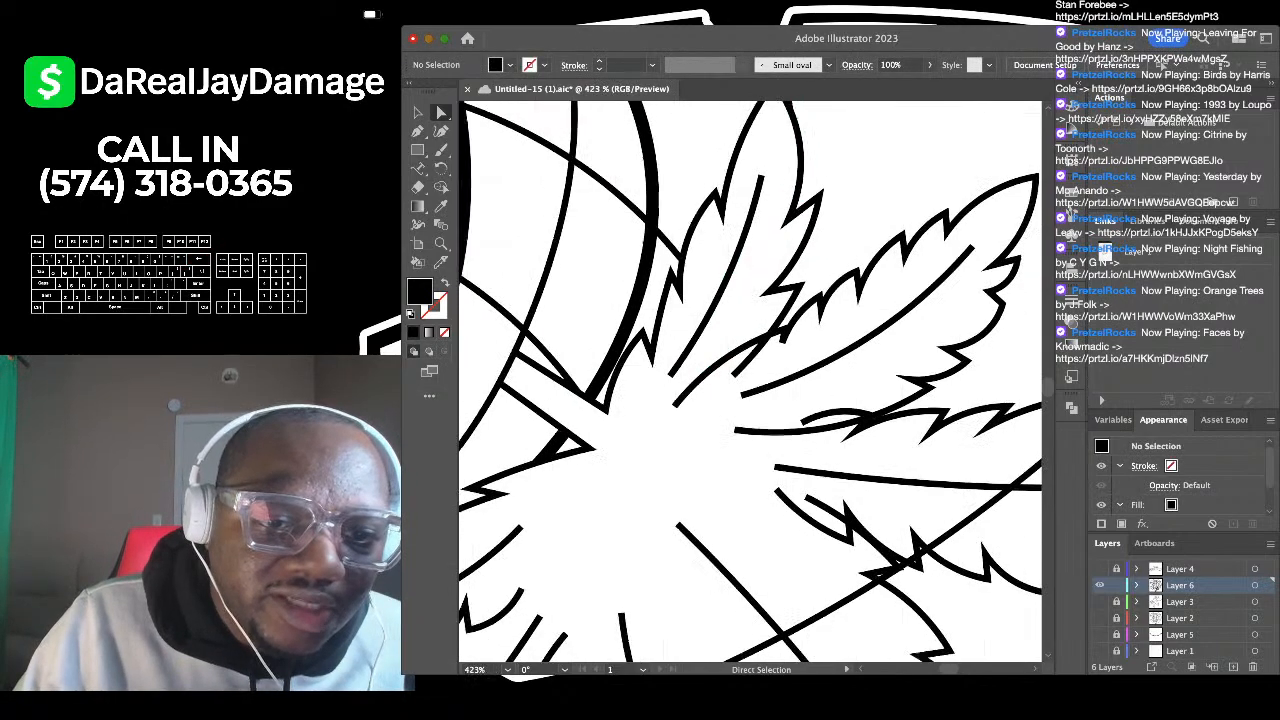
Step: Delete the line piece overlapping the base of the upper-right leaflet and the piece overlapping the right leaflet's upper base
scroll(735, 310, up, 5)
click(745, 327)
key(BackSpace)
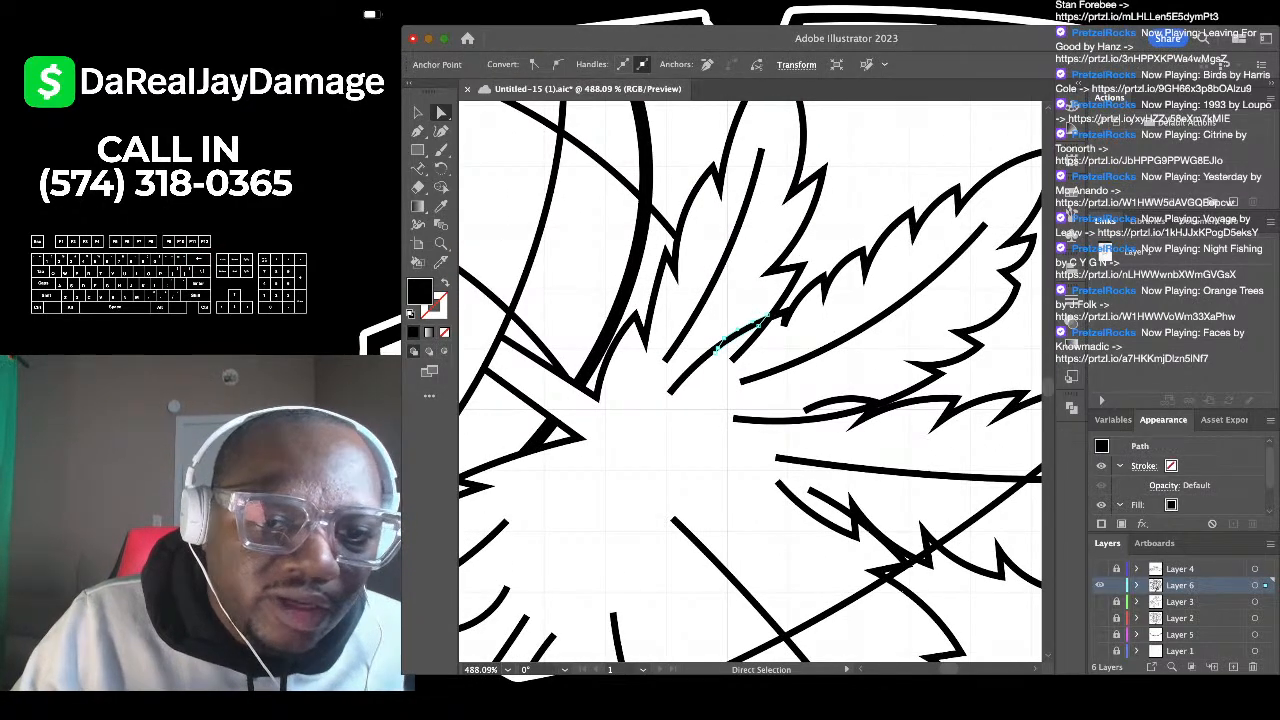
key(BackSpace)
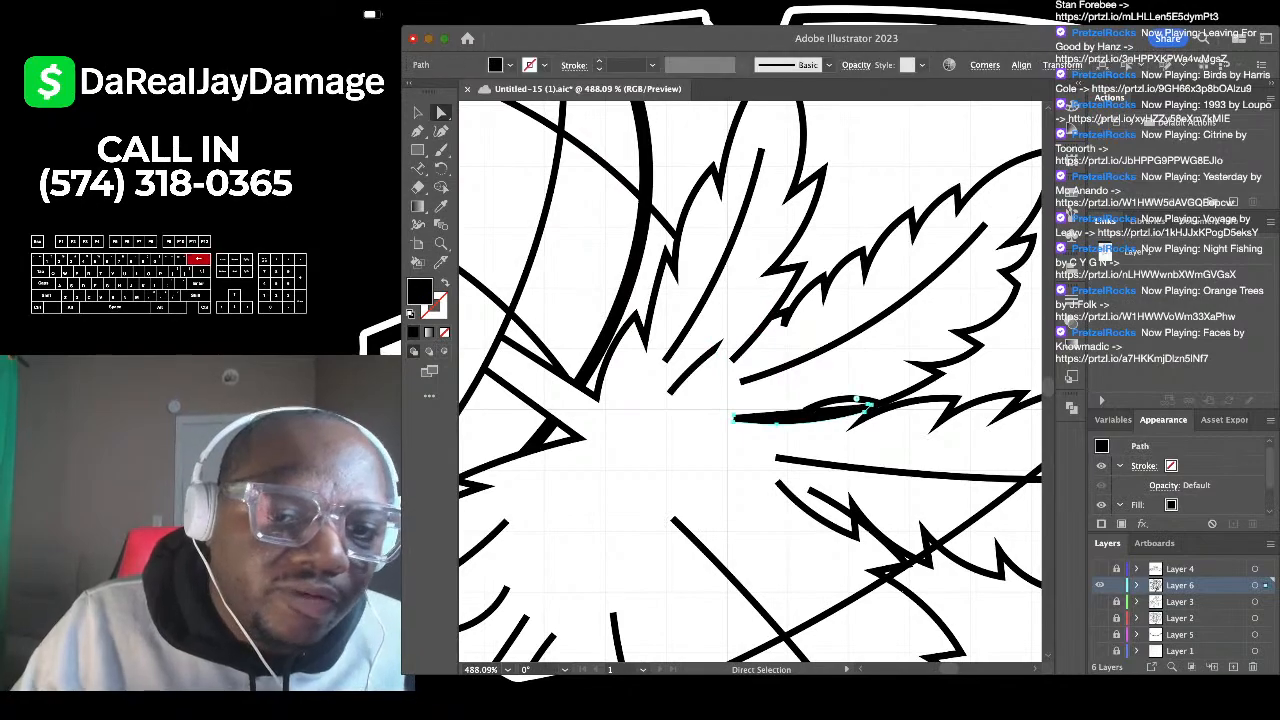
Step: Delete the background inner circle's line pieces that cross the right leaflet, including the small piece in its lower notch
scroll(857, 410, down, 2)
scroll(750, 380, down, 2)
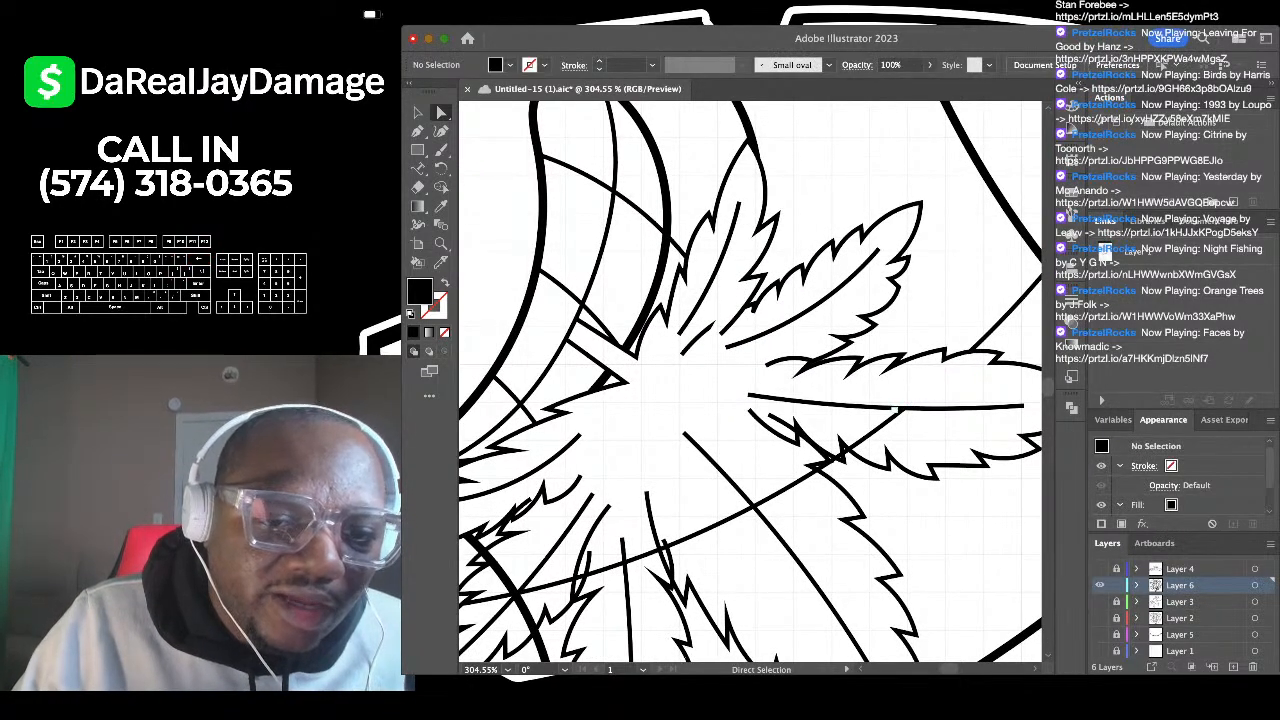
click(882, 428)
key(BackSpace)
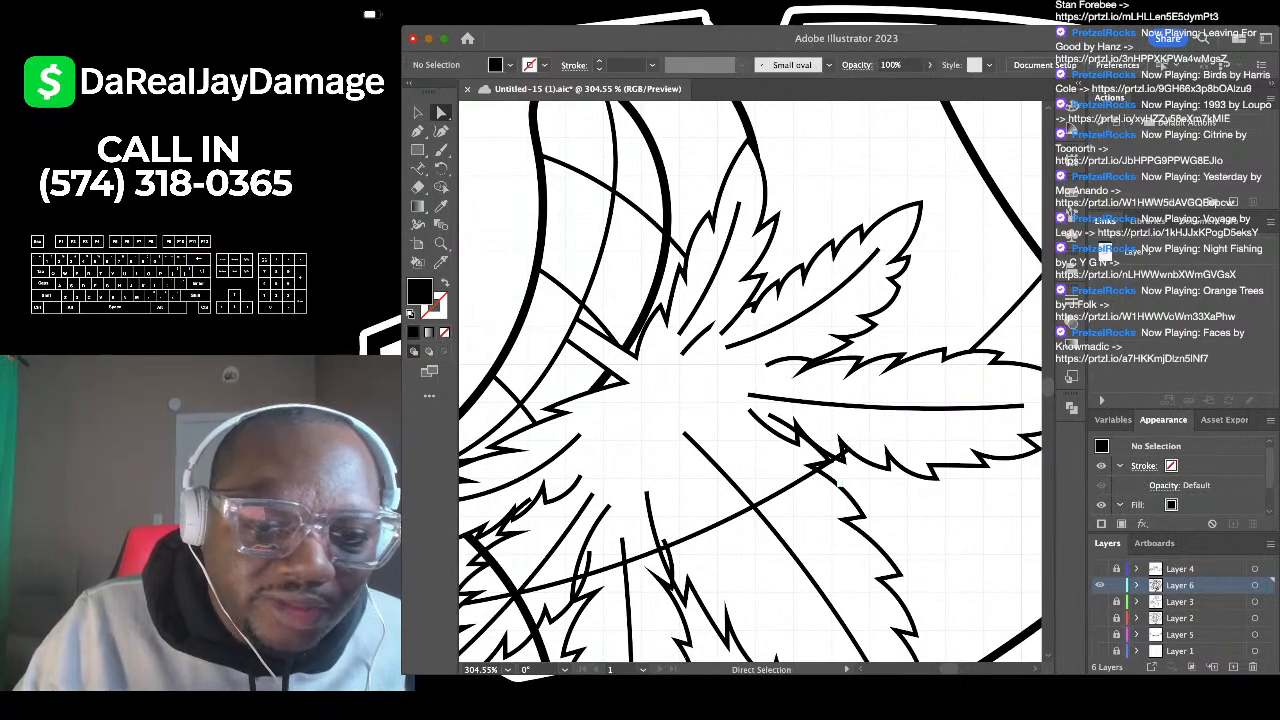
scroll(840, 470, up, 5)
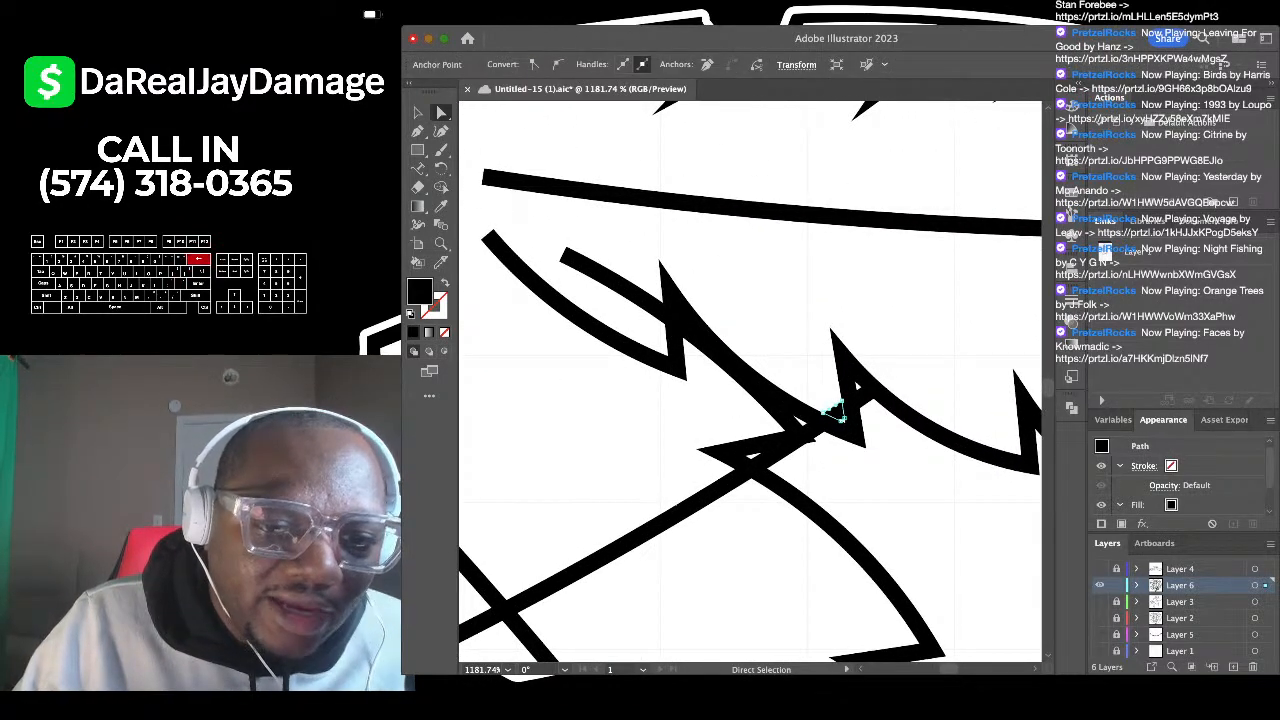
scroll(872, 389, down, 4)
scroll(831, 406, up, 3)
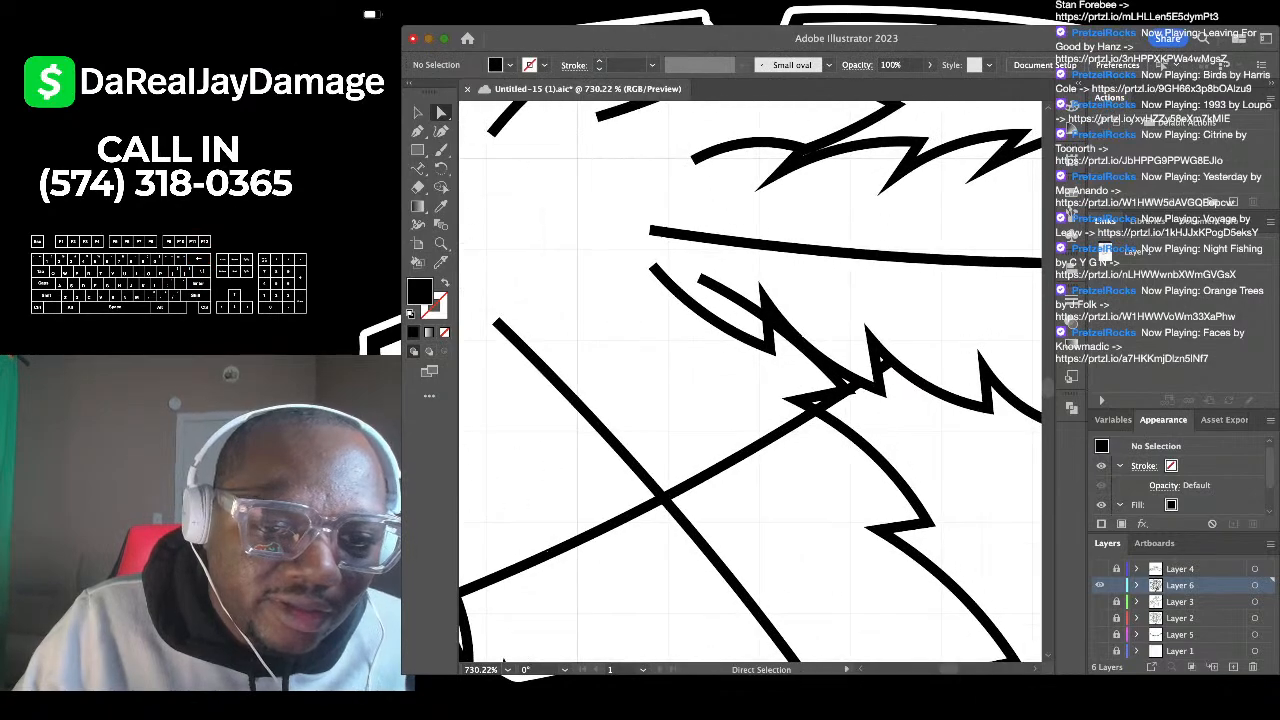
Step: Delete the inner circle's line pieces on both sides of the lower-right leaflet's midrib
click(751, 449)
key(BackSpace)
scroll(751, 449, down, 3)
scroll(750, 381, down, 2)
scroll(750, 381, left, 2)
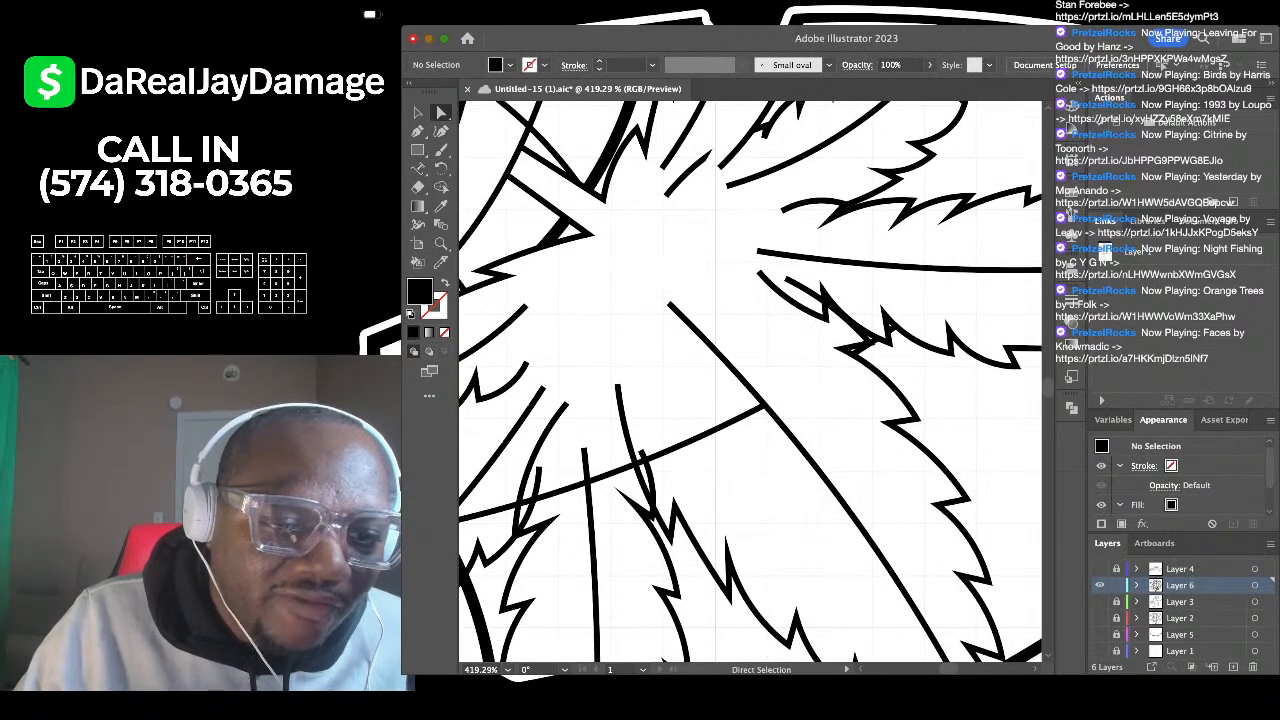
scroll(710, 435, up, 2)
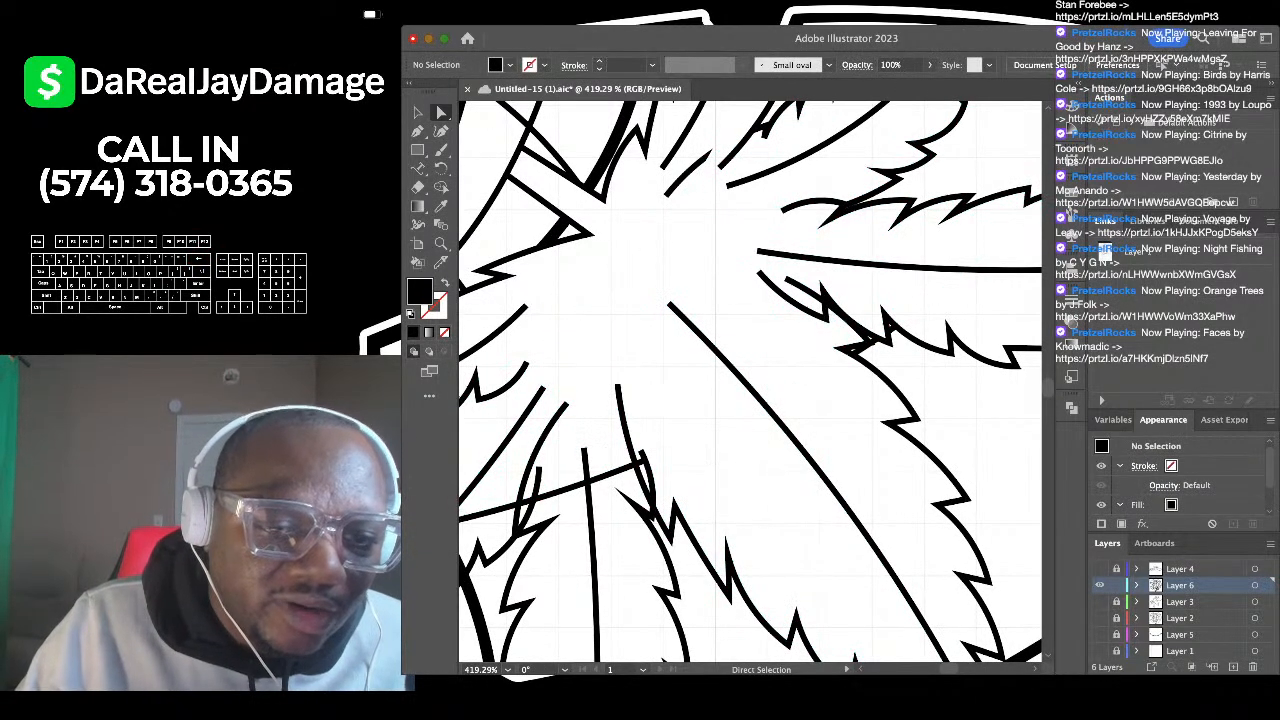
Step: Delete the thick beard line pieces that run across the lower-left leaflet
scroll(710, 435, down, 3)
scroll(703, 455, down, 5)
scroll(703, 455, down, 2)
scroll(703, 455, left, 2)
scroll(703, 455, up, 6)
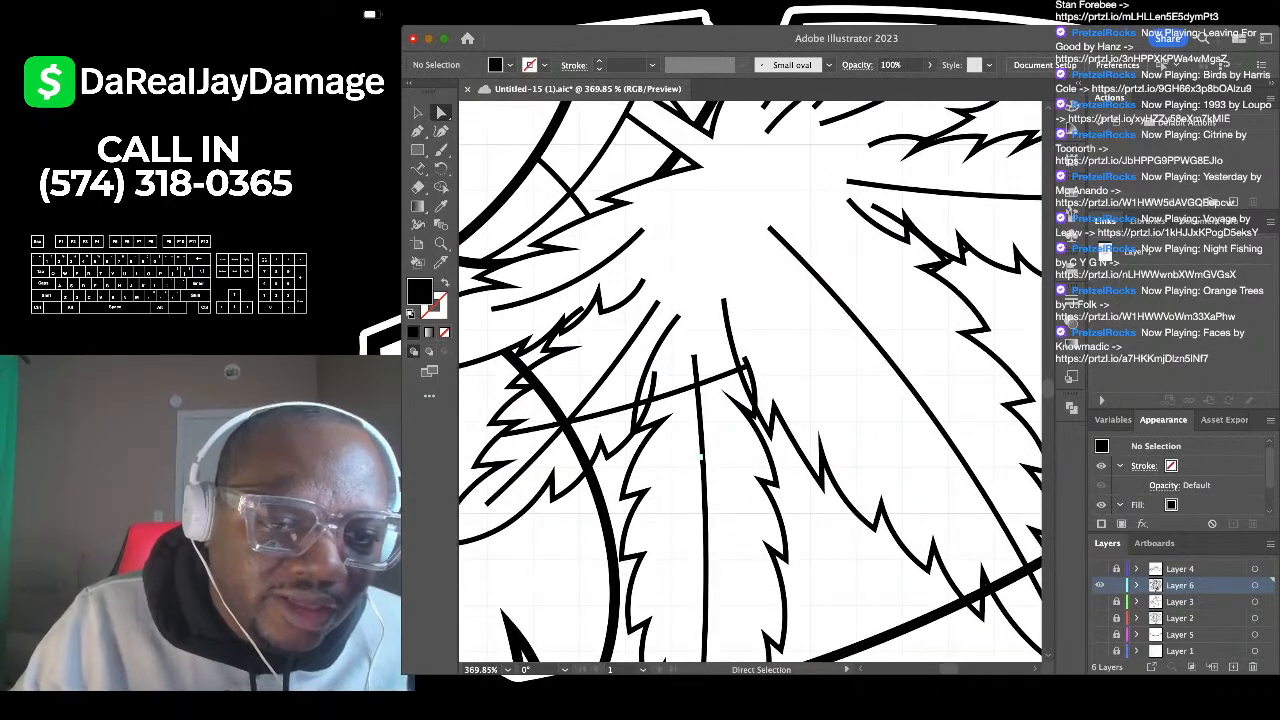
scroll(750, 380, up, 3)
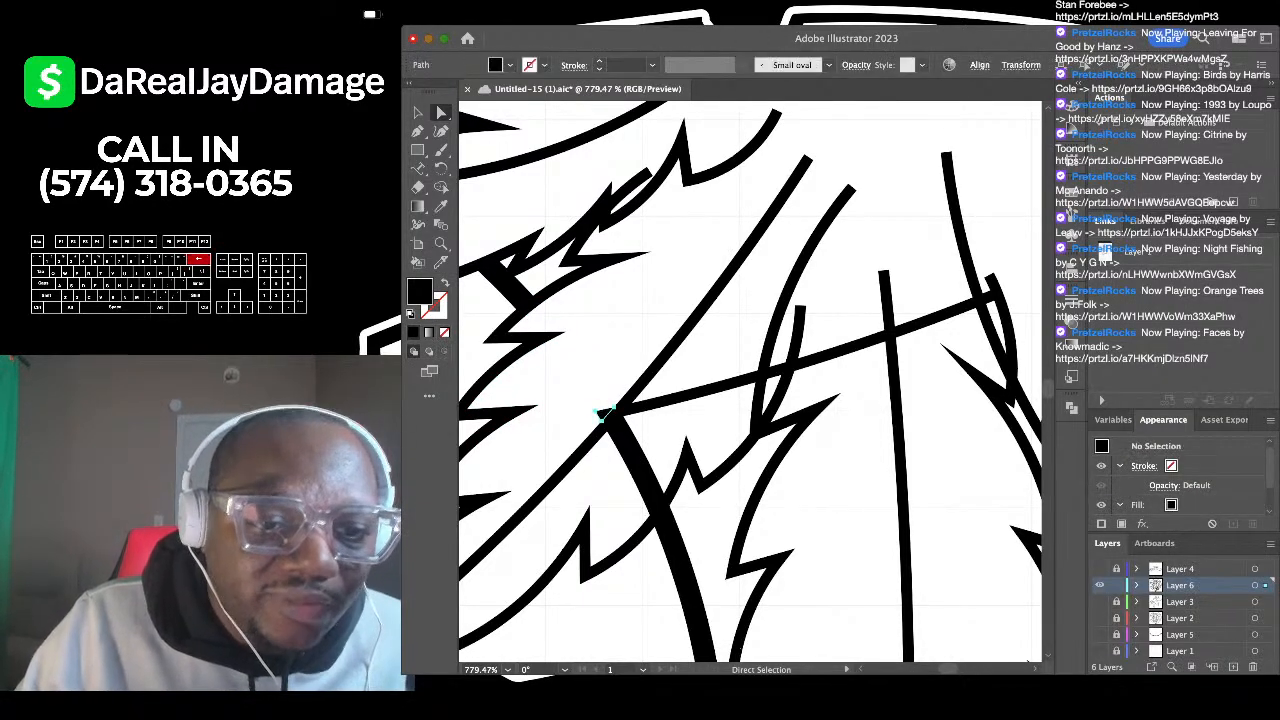
click(637, 465)
key(BackSpace)
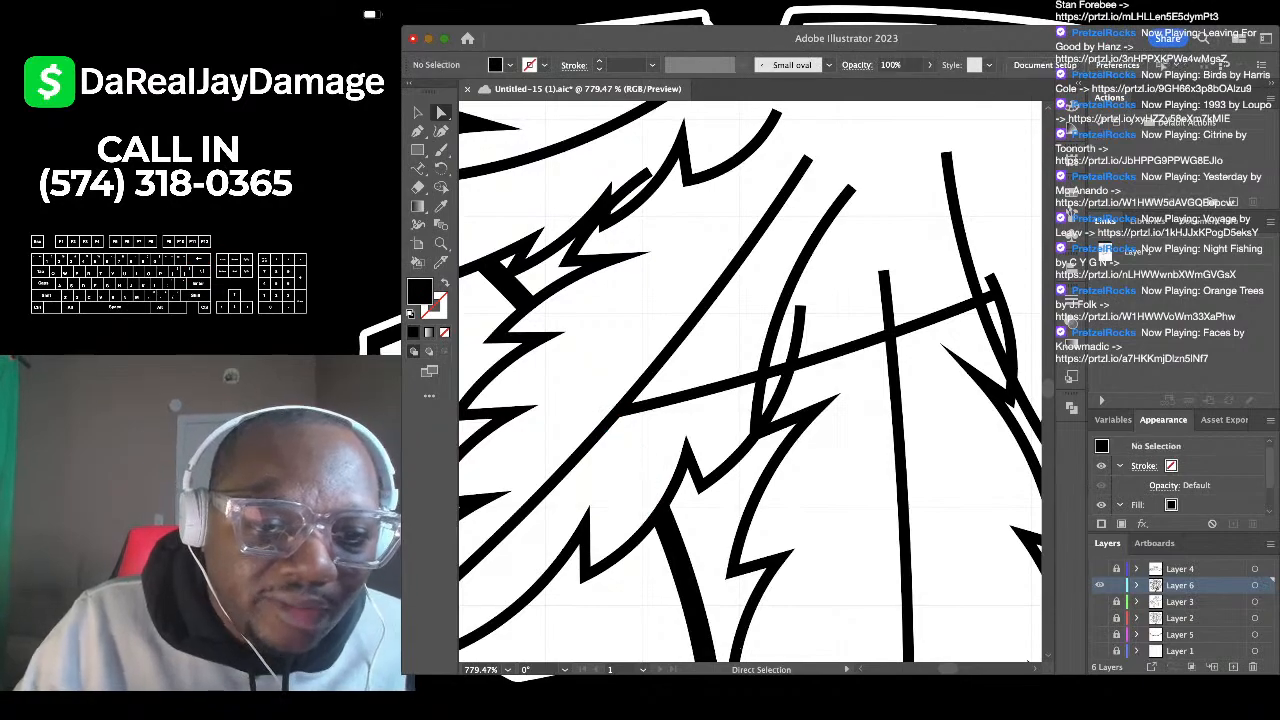
Step: Delete the inner circle pieces between the lower-left leaflet and the bottom leaflet's midrib, plus the overlapping stub at the bottom leaflet's base
click(692, 395)
key(BackSpace)
scroll(640, 405, down, 5)
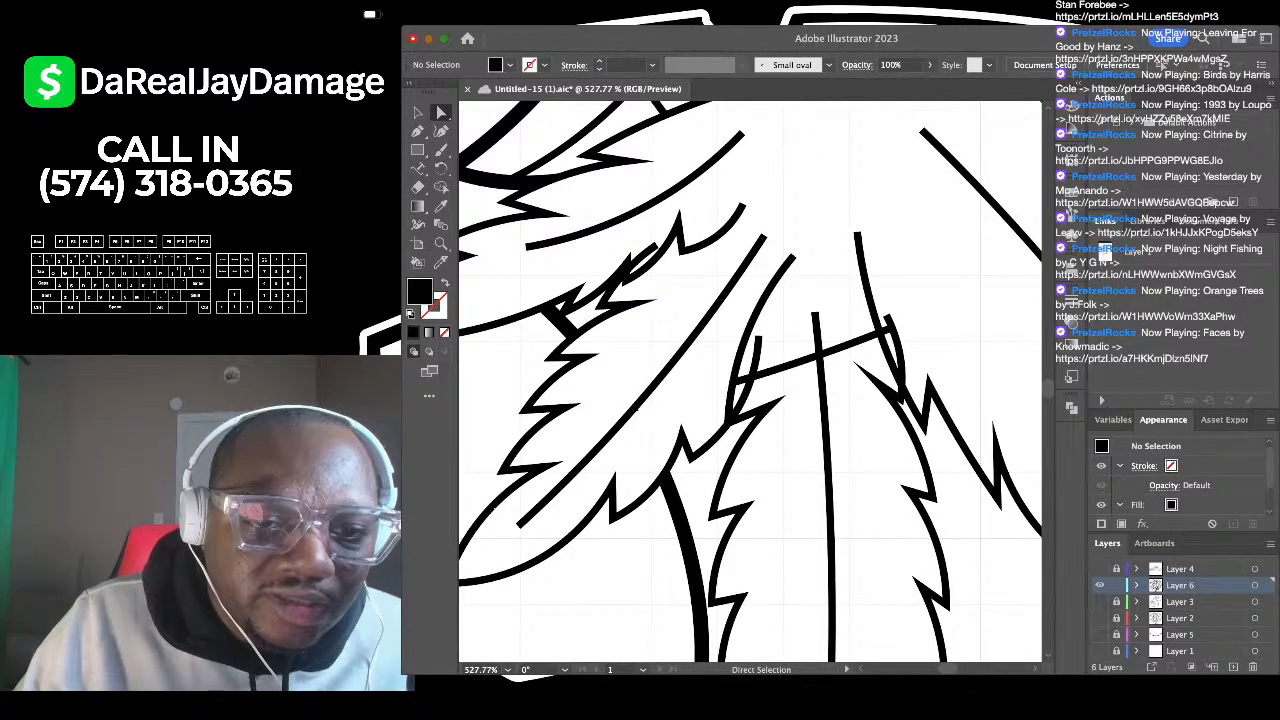
scroll(699, 390, up, 5)
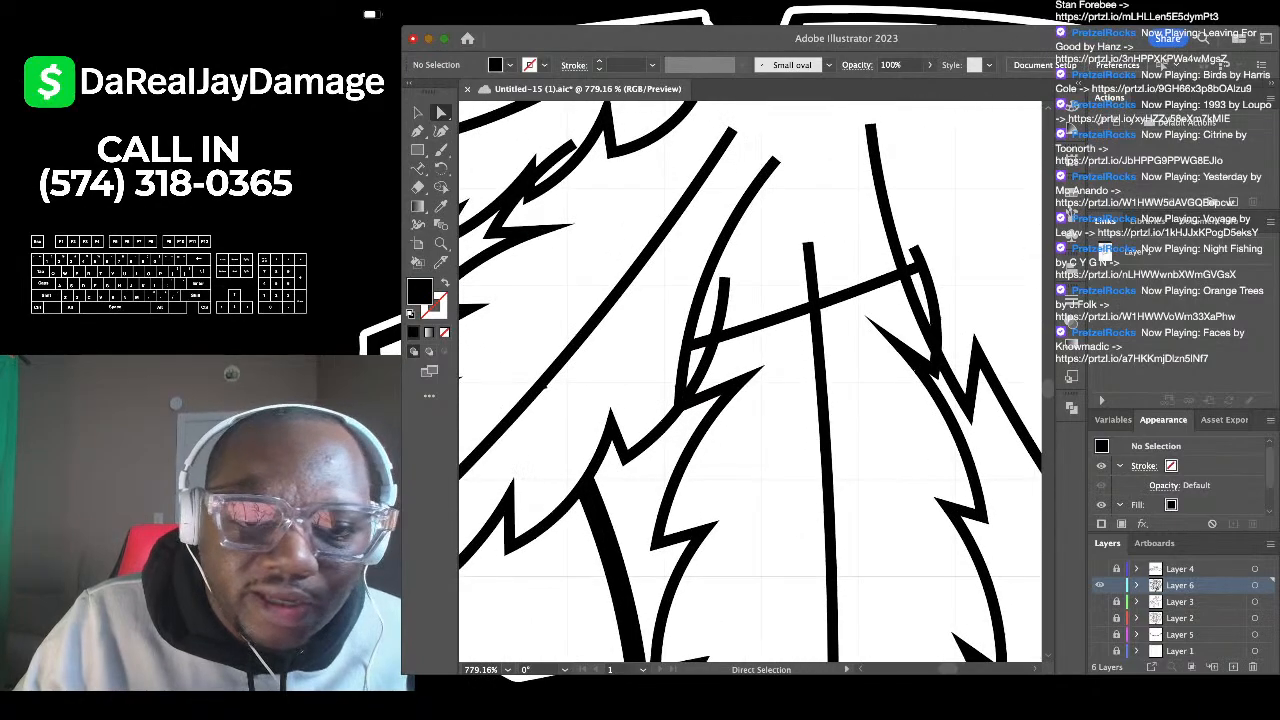
drag(712, 340, 706, 345)
key(Delete)
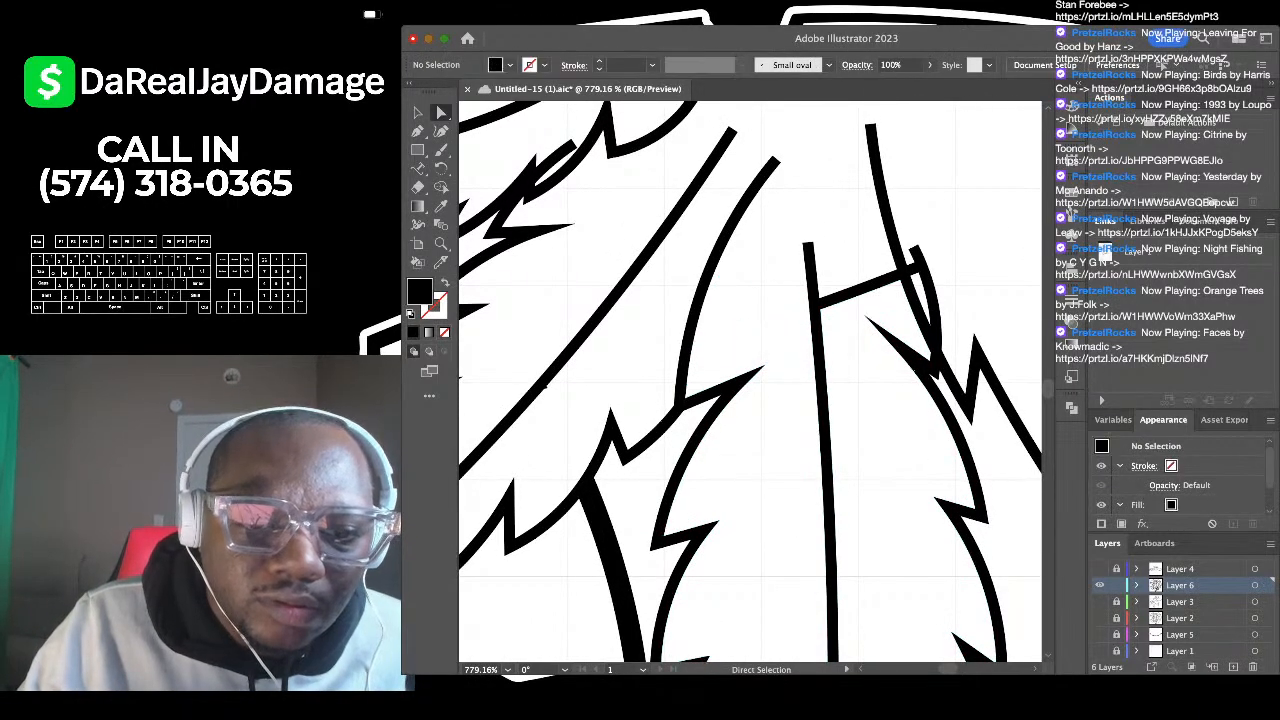
Step: Delete the inner circle's remaining pieces and the overlapping stub on the bottom leaflet's right side, and save the document
scroll(750, 382, right, 3)
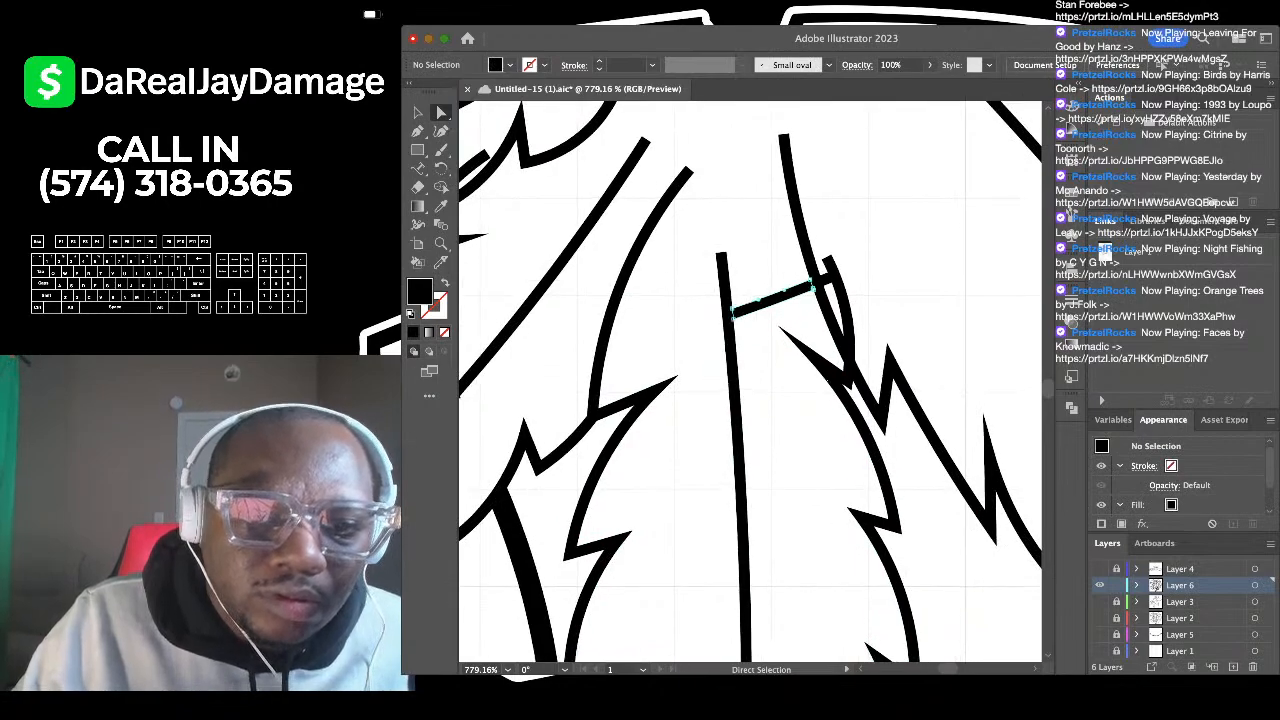
click(775, 298)
key(Delete)
drag(872, 232, 824, 284)
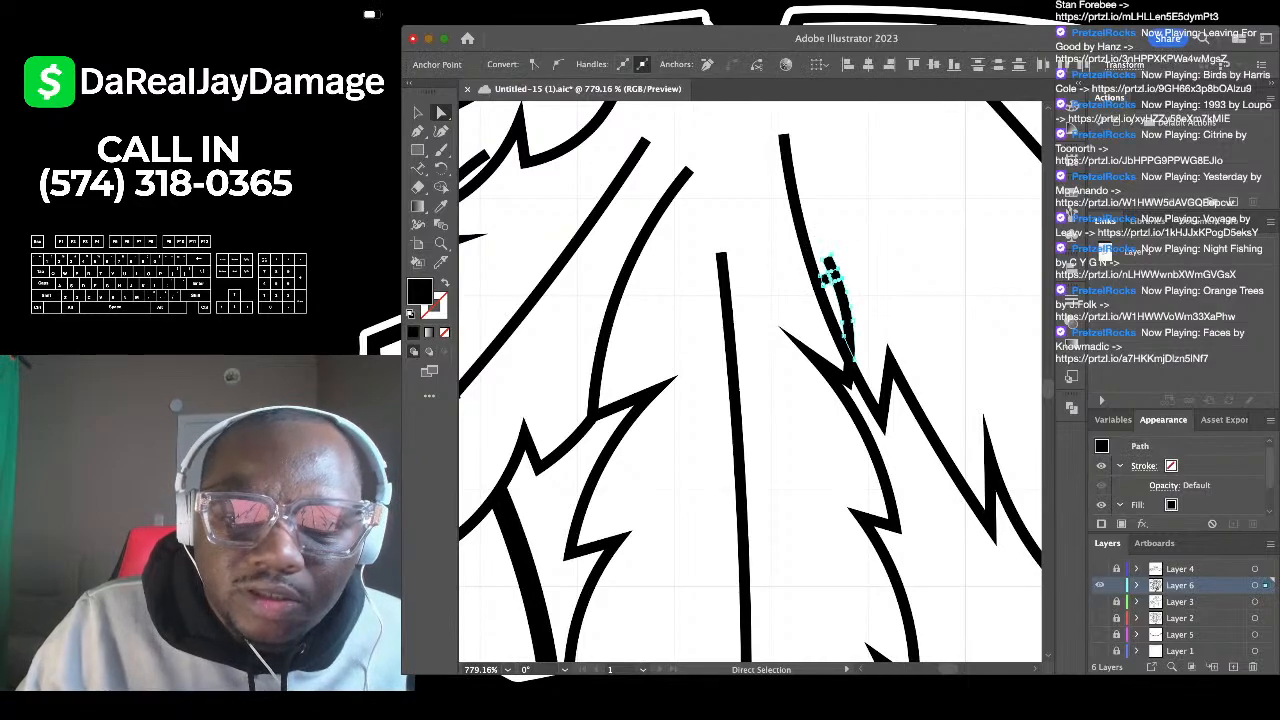
key(super+Tab)
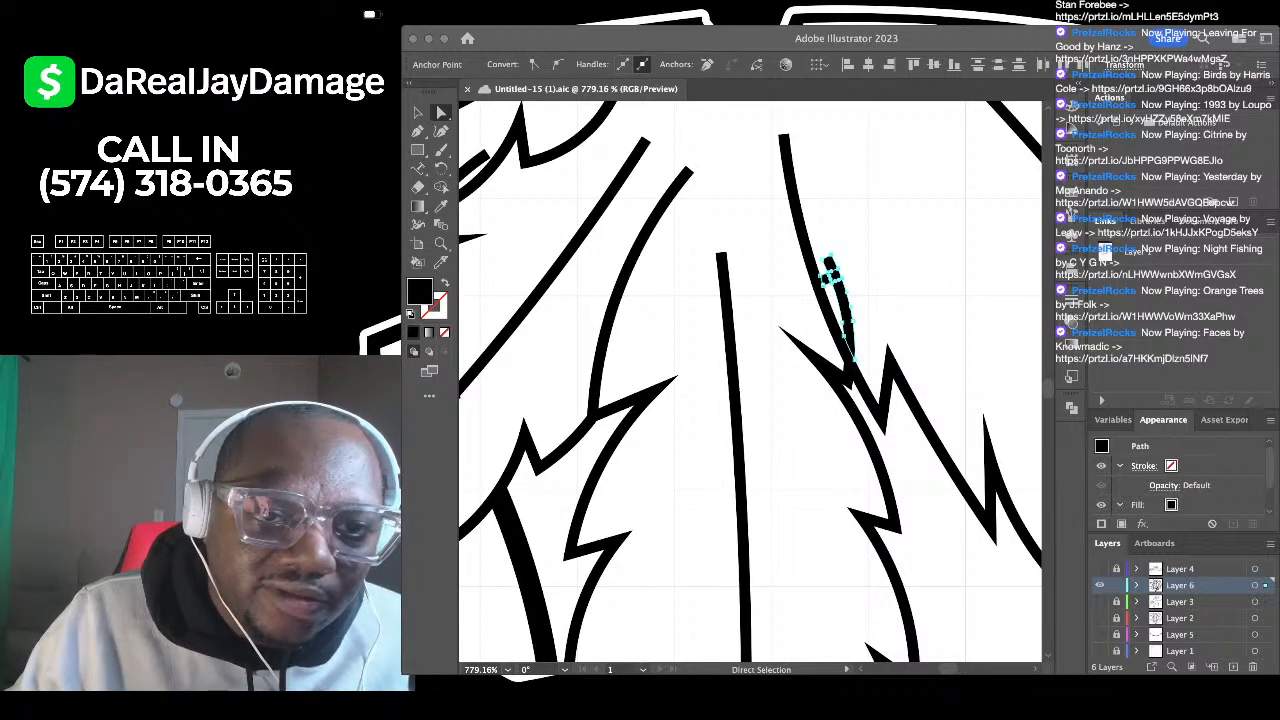
scroll(696, 354, down, 5)
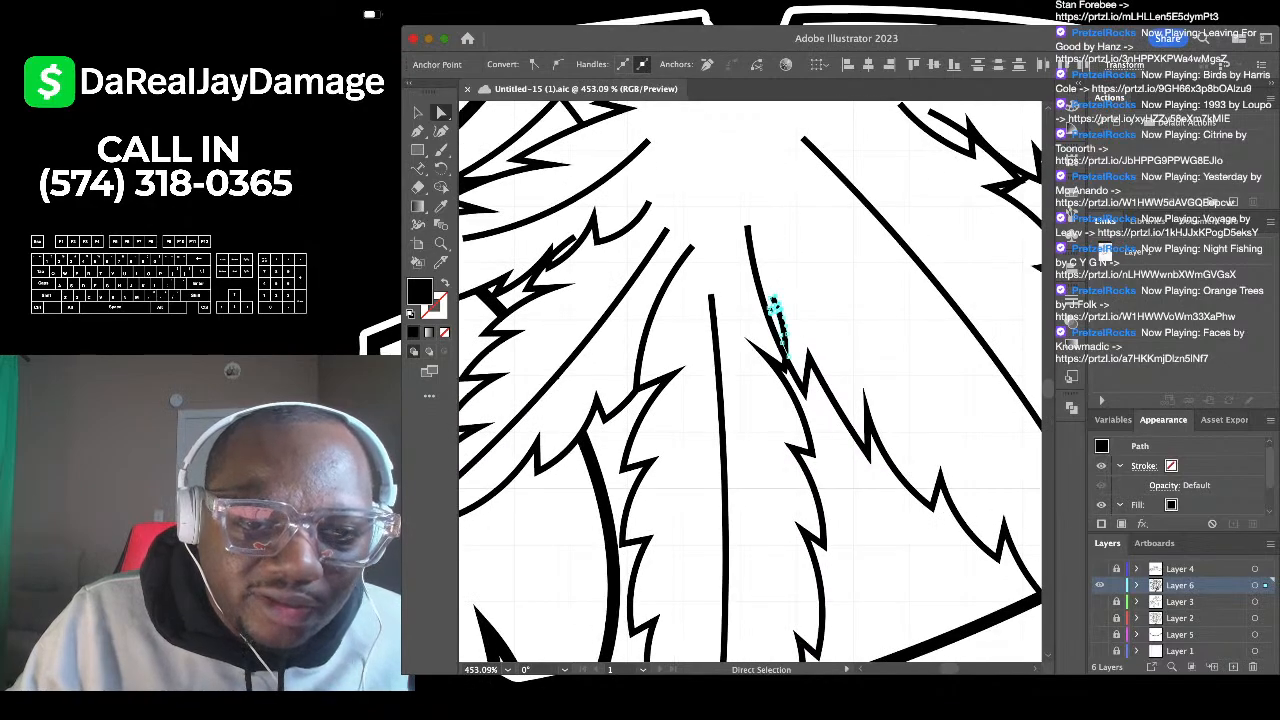
key(BackSpace)
key(BackSpace)
Step: Delete the outer circle's thick line pieces that cross the bottom leaflet, including the small piece in its right-hand tooth
scroll(692, 363, down, 5)
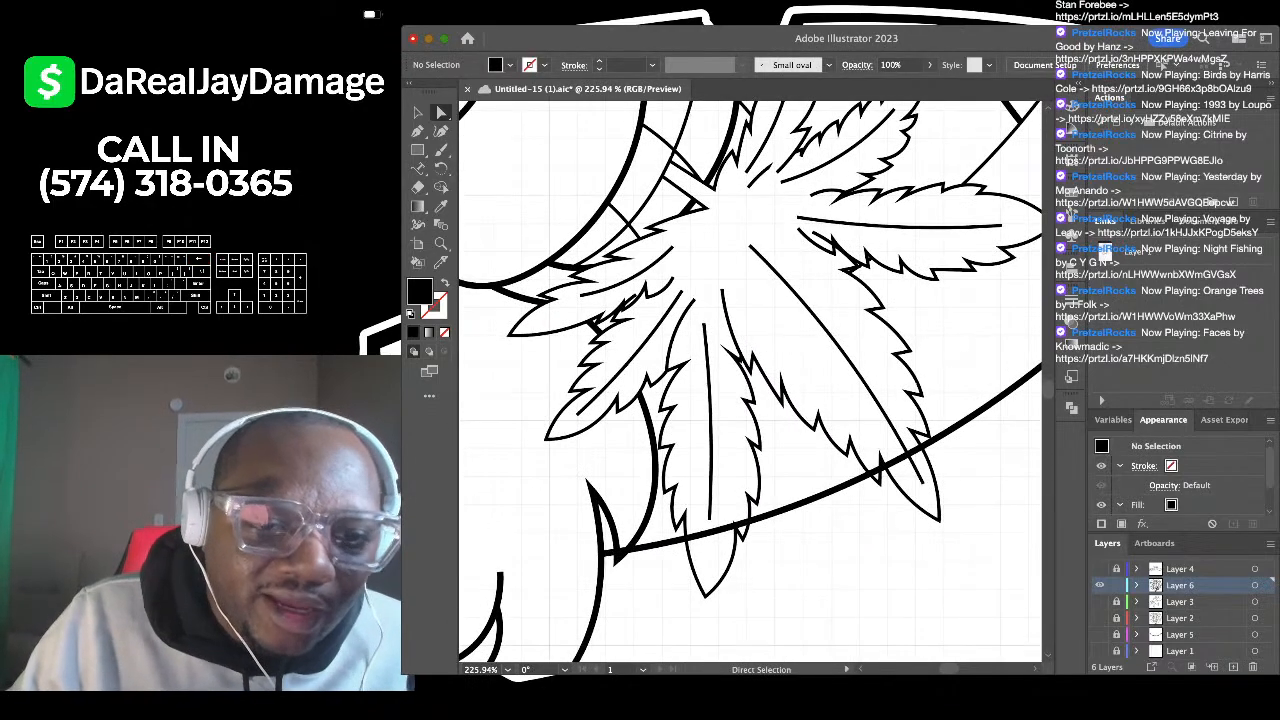
scroll(692, 363, up, 2)
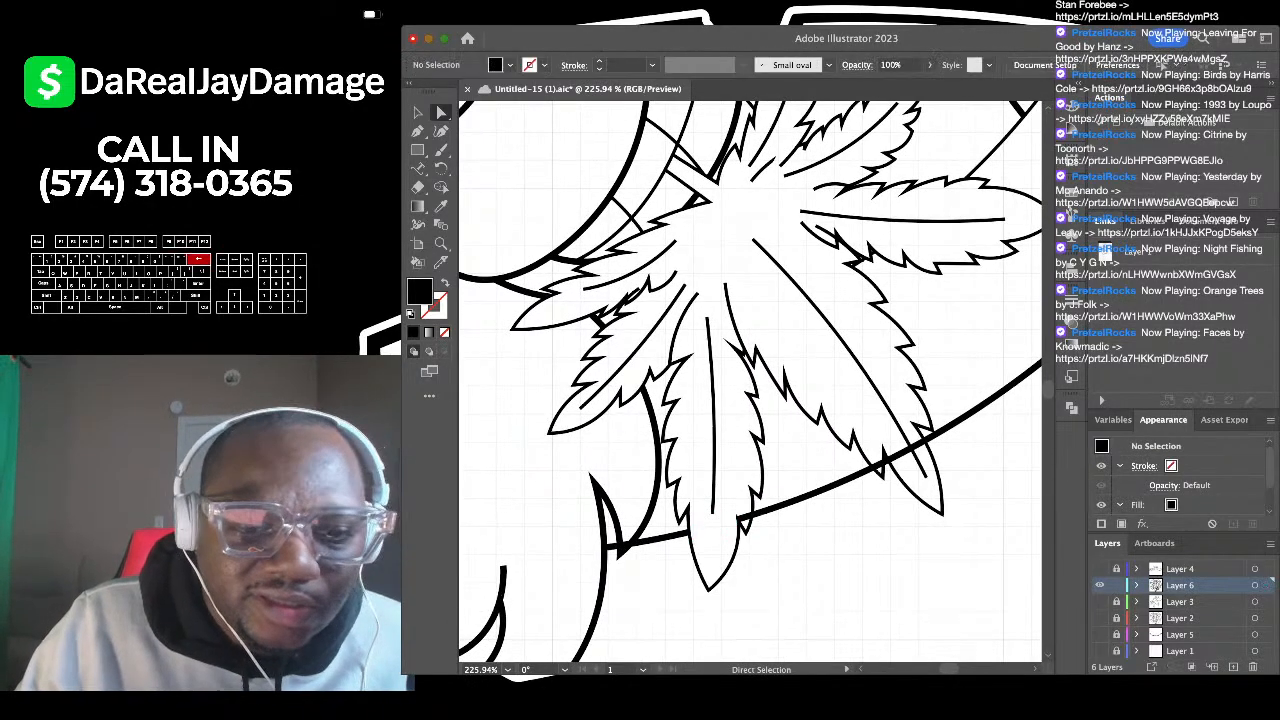
scroll(714, 521, up, 4)
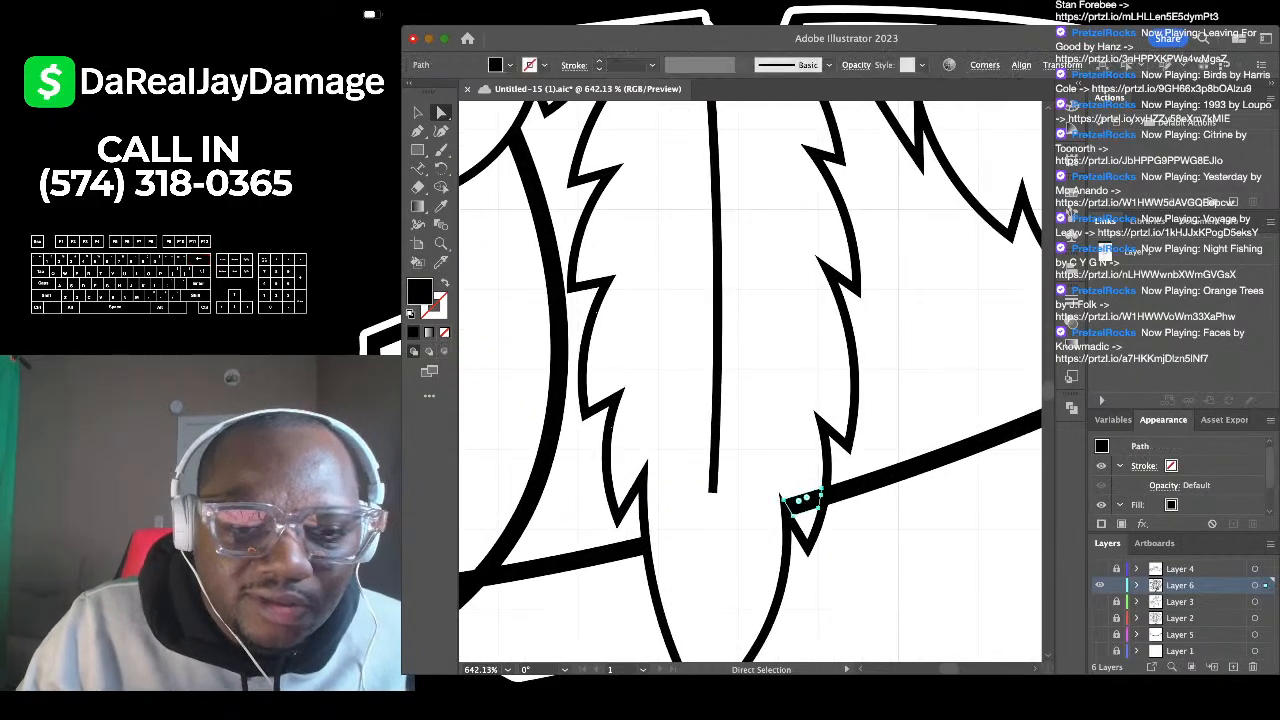
scroll(785, 500, down, 3)
scroll(750, 382, down, 2)
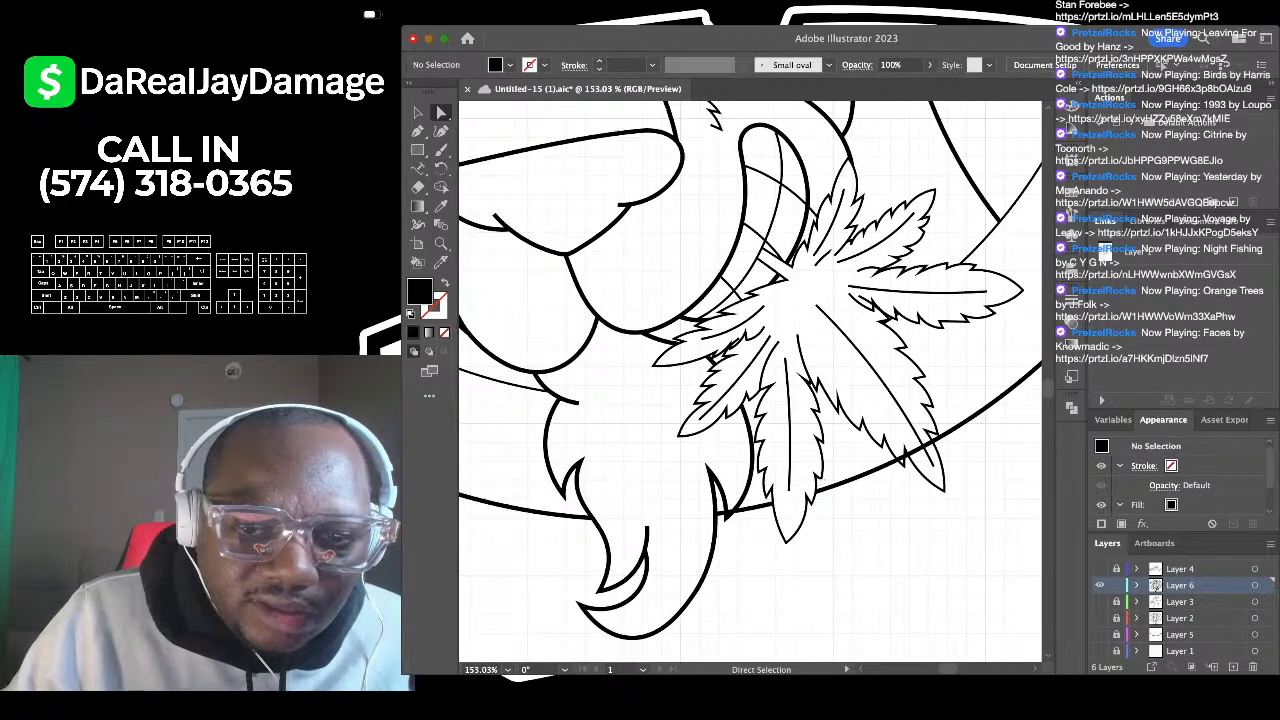
Step: Delete the short leftover stroke near the leaf centre between the upright and upper-right leaflets
scroll(750, 320, up, 4)
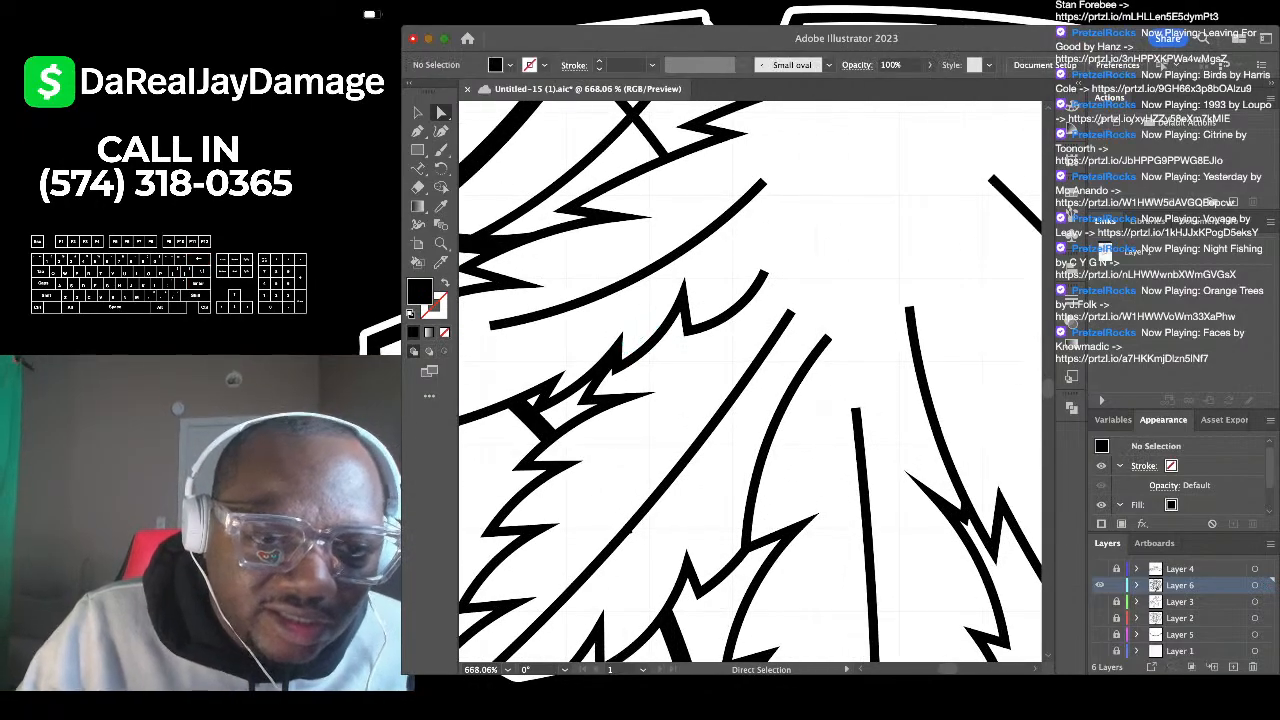
scroll(750, 380, down, 4)
scroll(750, 380, down, 1)
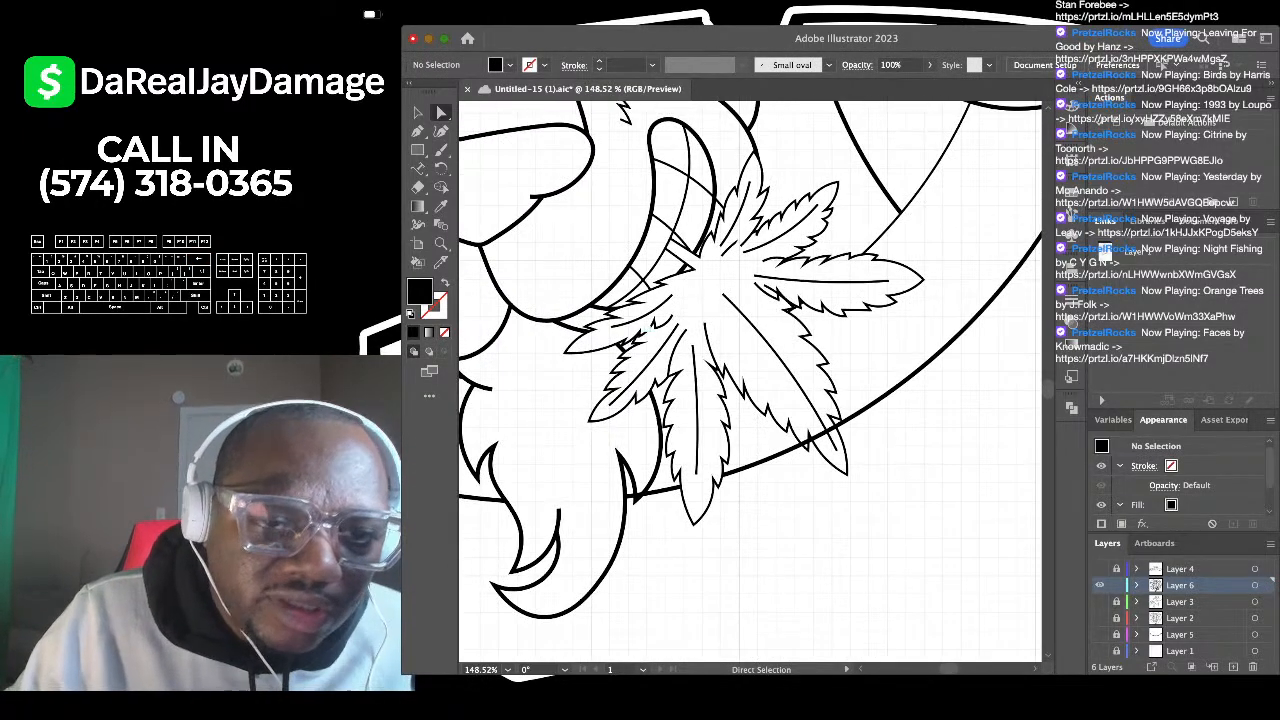
scroll(750, 380, down, 2)
scroll(700, 330, up, 1)
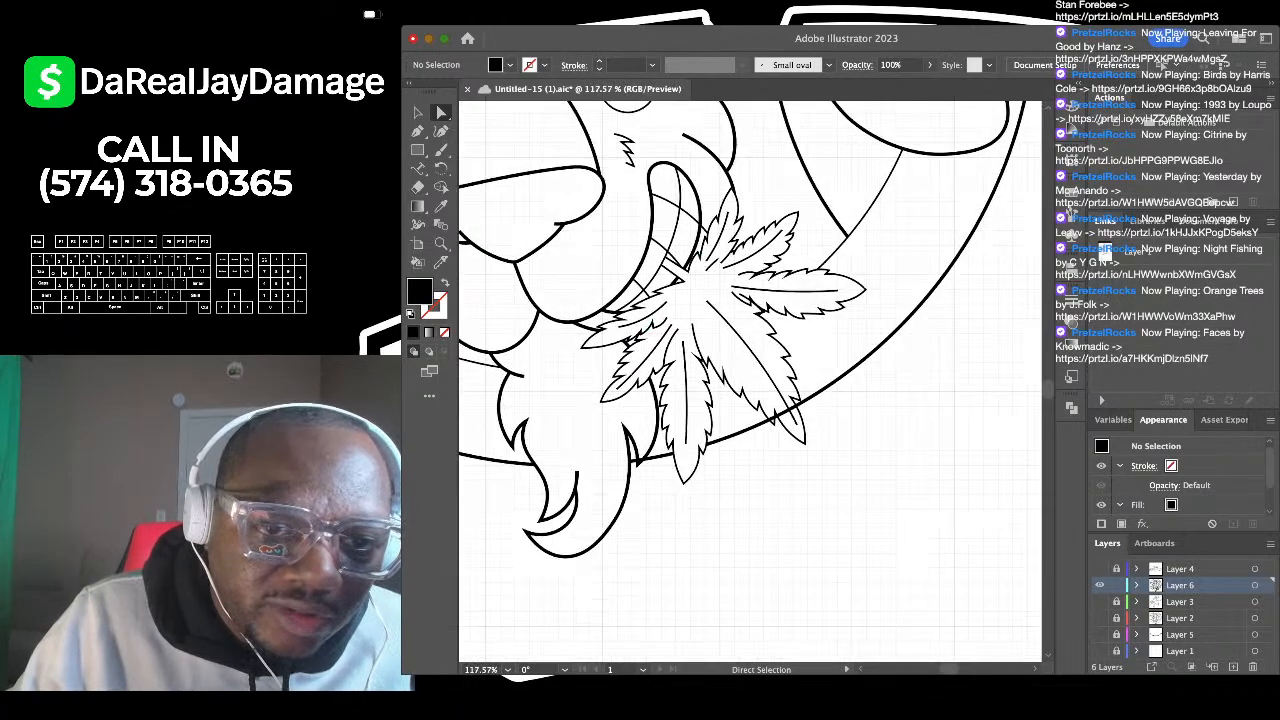
click(710, 264)
key(Delete)
click(708, 268)
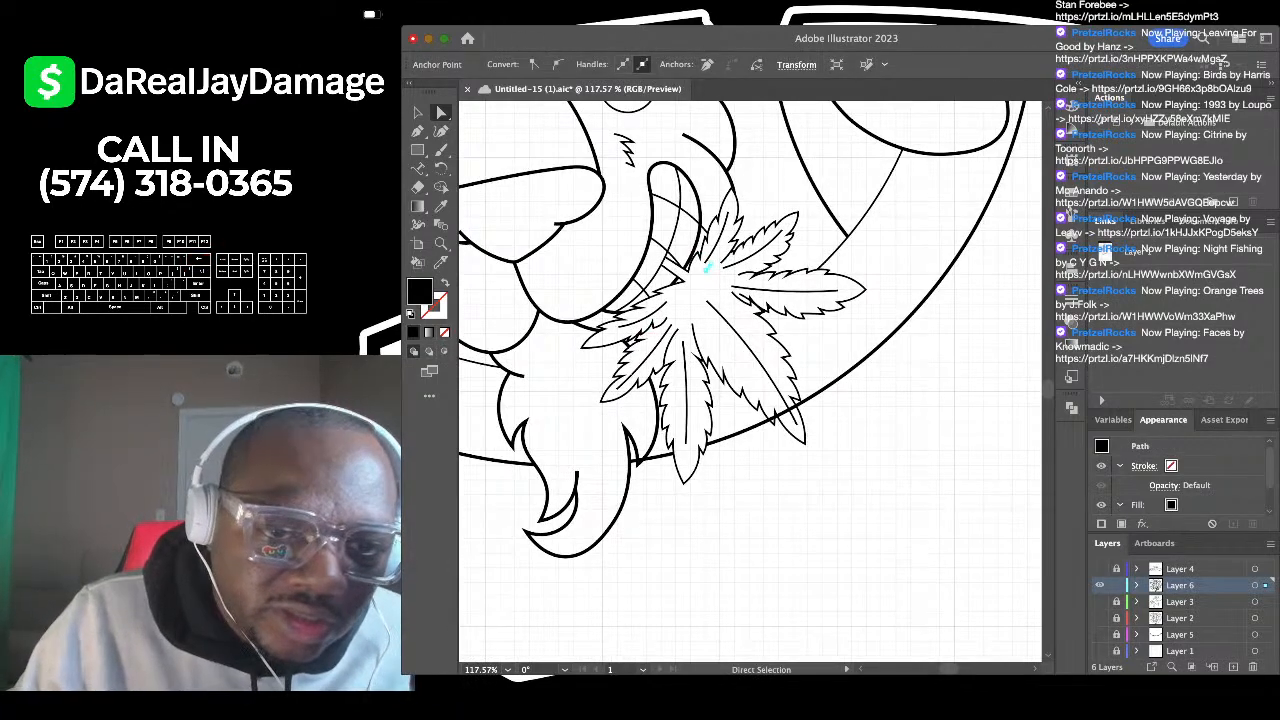
key(BackSpace)
key(BackSpace)
scroll(766, 294, down, 3)
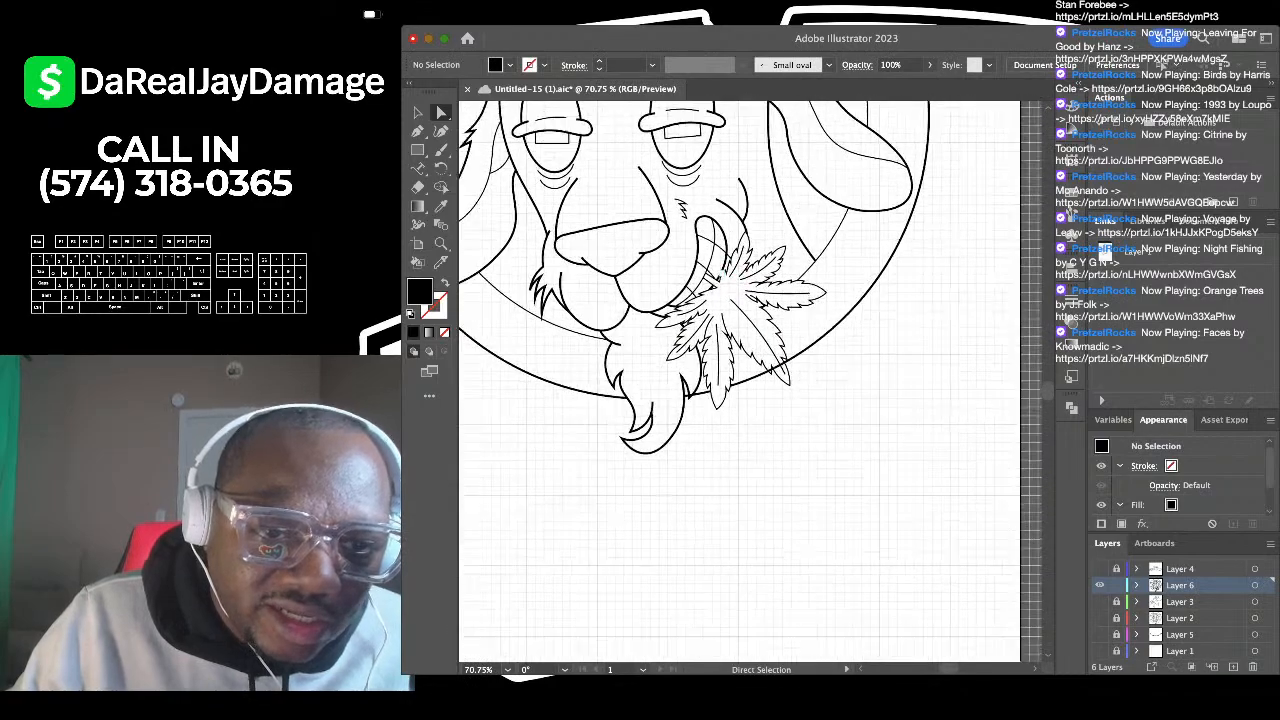
Step: Examine the leaf, beard, face and whole goat head line art for remaining overlapping lines
scroll(665, 317, up, 6)
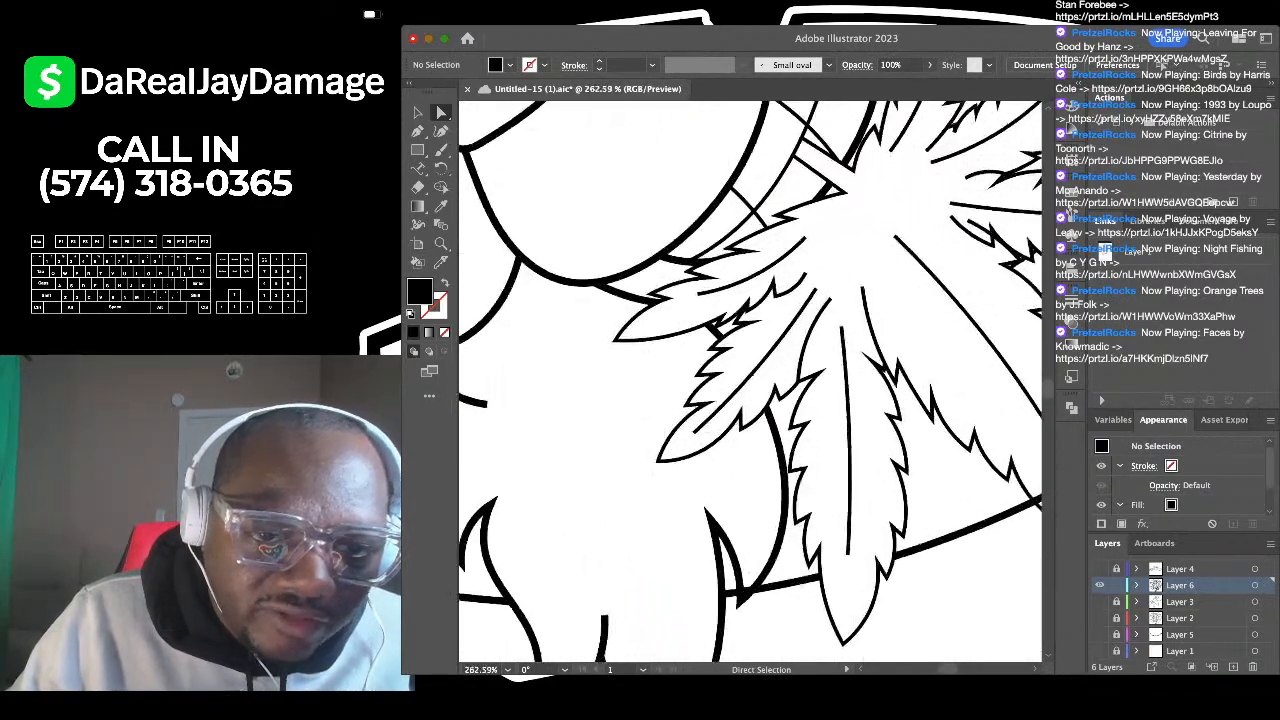
scroll(786, 291, up, 3)
scroll(786, 291, down, 5)
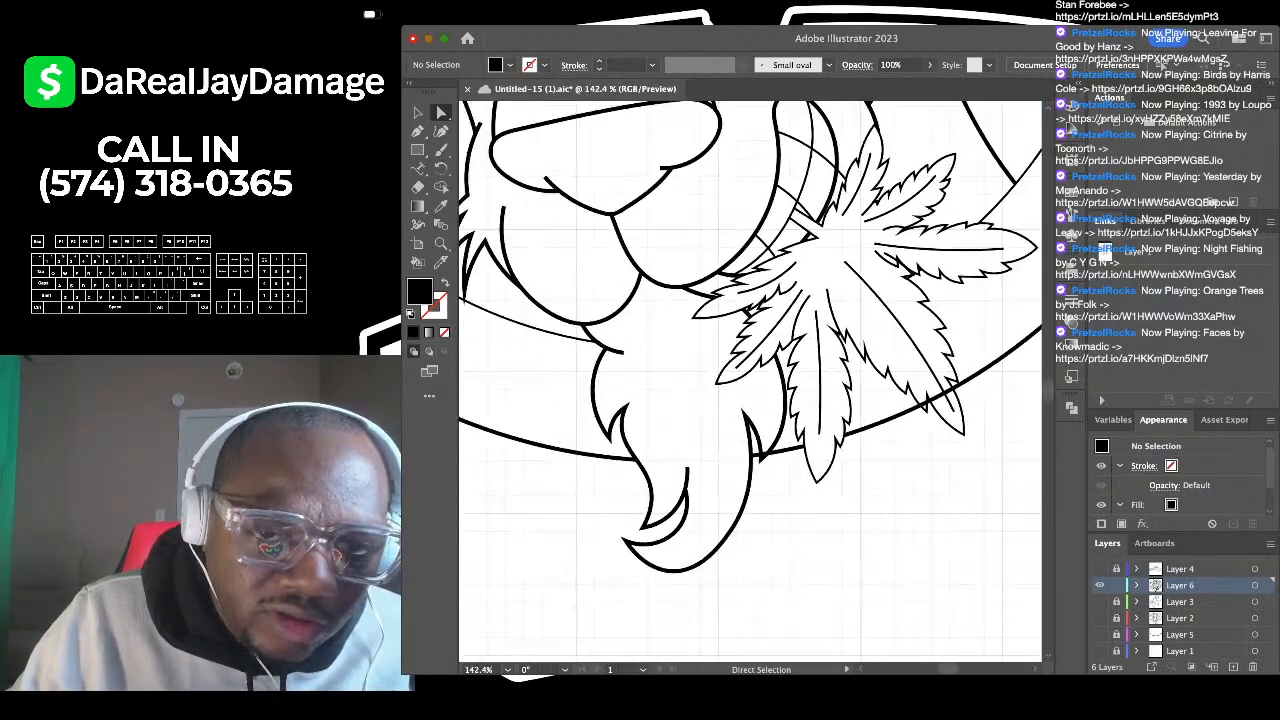
scroll(750, 380, up, 4)
scroll(750, 380, down, 3)
scroll(750, 380, up, 2)
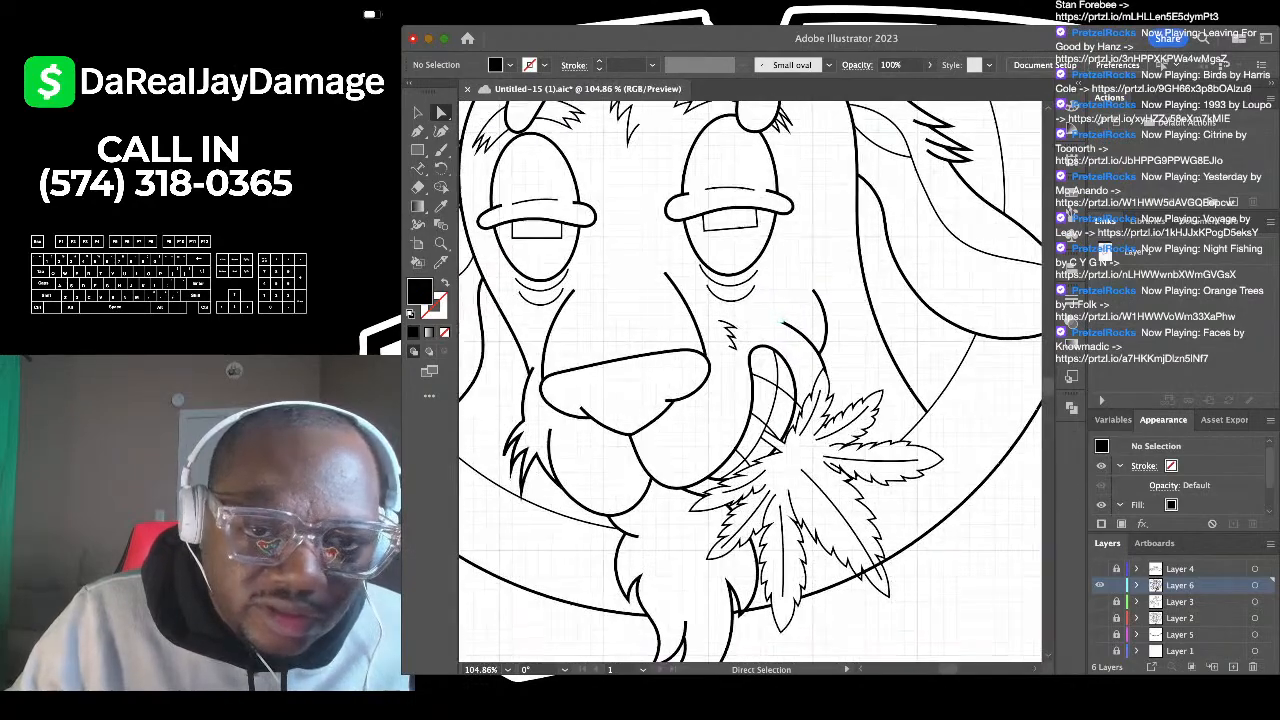
scroll(750, 380, up, 2)
scroll(750, 380, down, 4)
scroll(750, 380, up, 1)
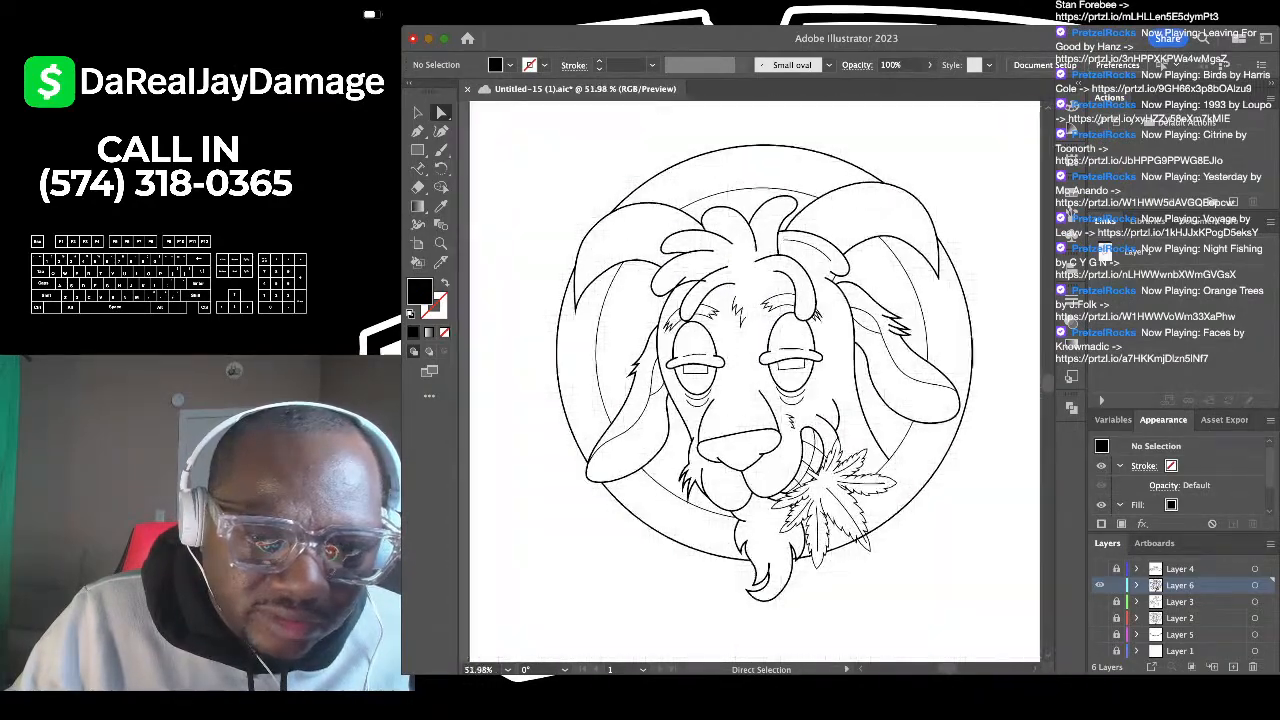
scroll(750, 380, up, 3)
scroll(750, 380, down, 3)
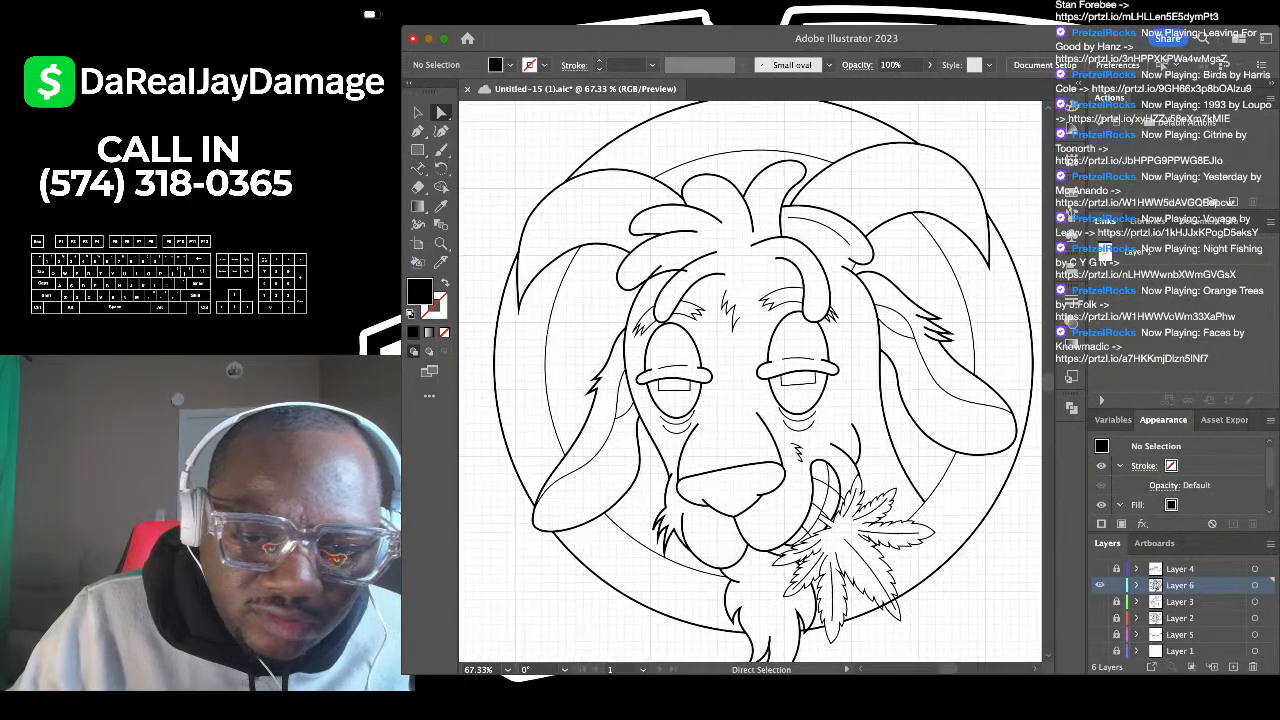
scroll(750, 380, down, 2)
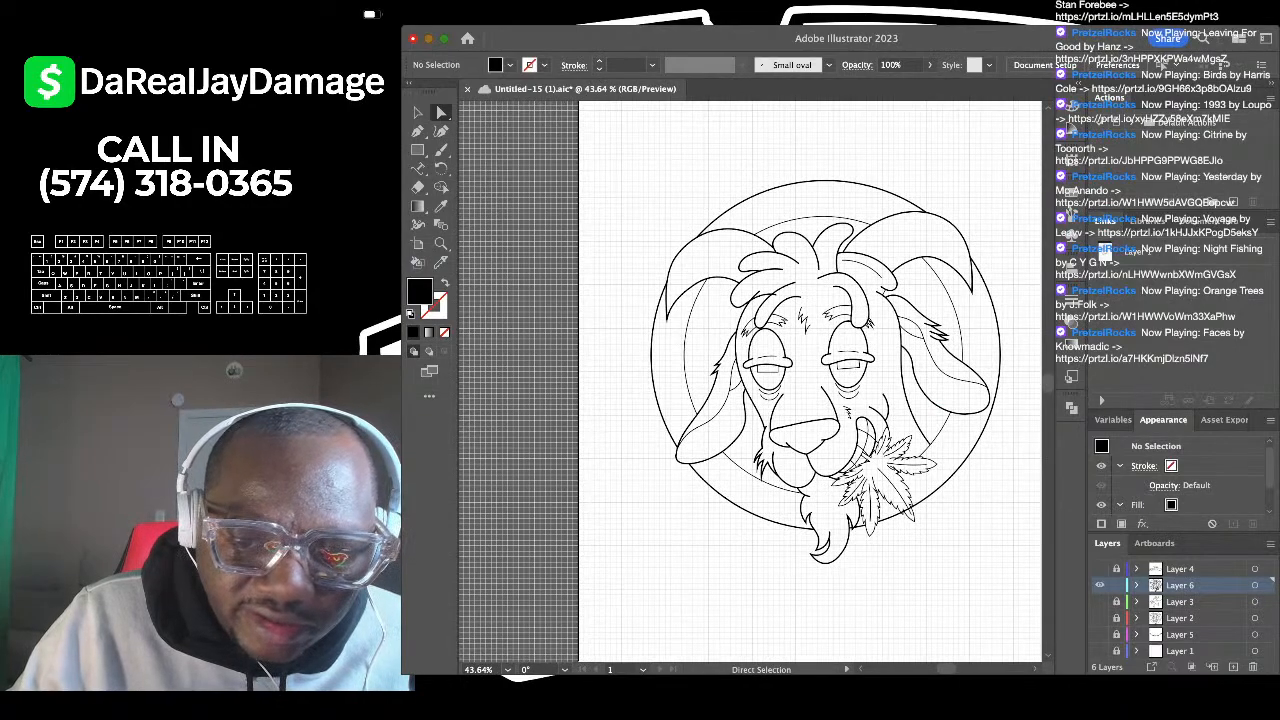
Step: Show the sketch on Layer 1 behind the line art to compare the two
click(1100, 651)
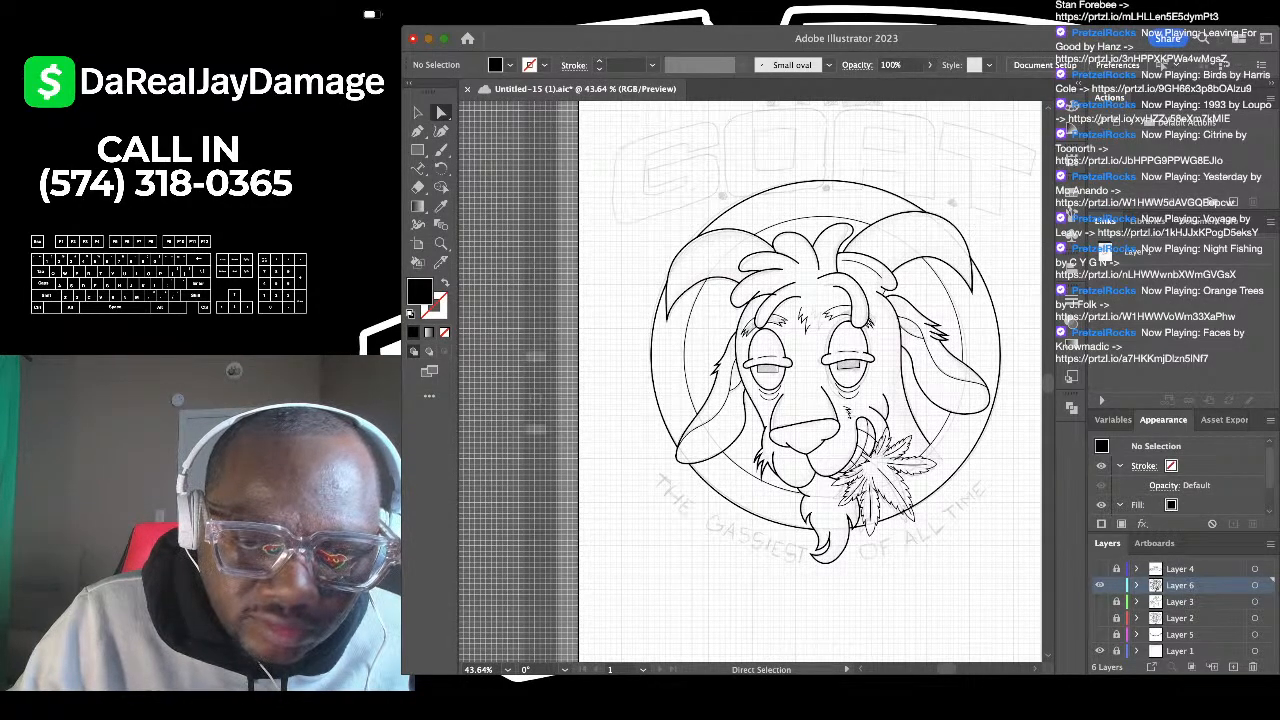
scroll(750, 380, up, 4)
scroll(750, 380, down, 3)
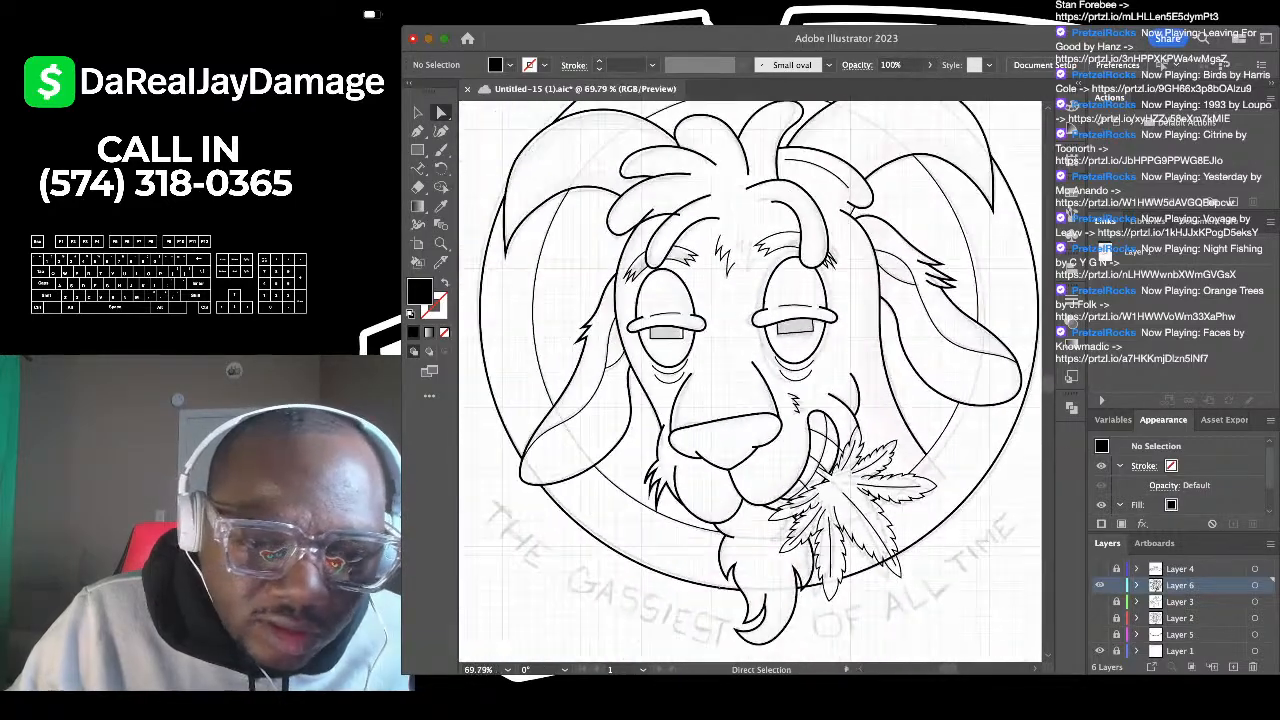
Step: Compare the goat head line art with the sketch beneath it by hiding and showing Layer 6 twice
scroll(940, 424, down, 4)
scroll(938, 425, up, 4)
scroll(935, 426, down, 3)
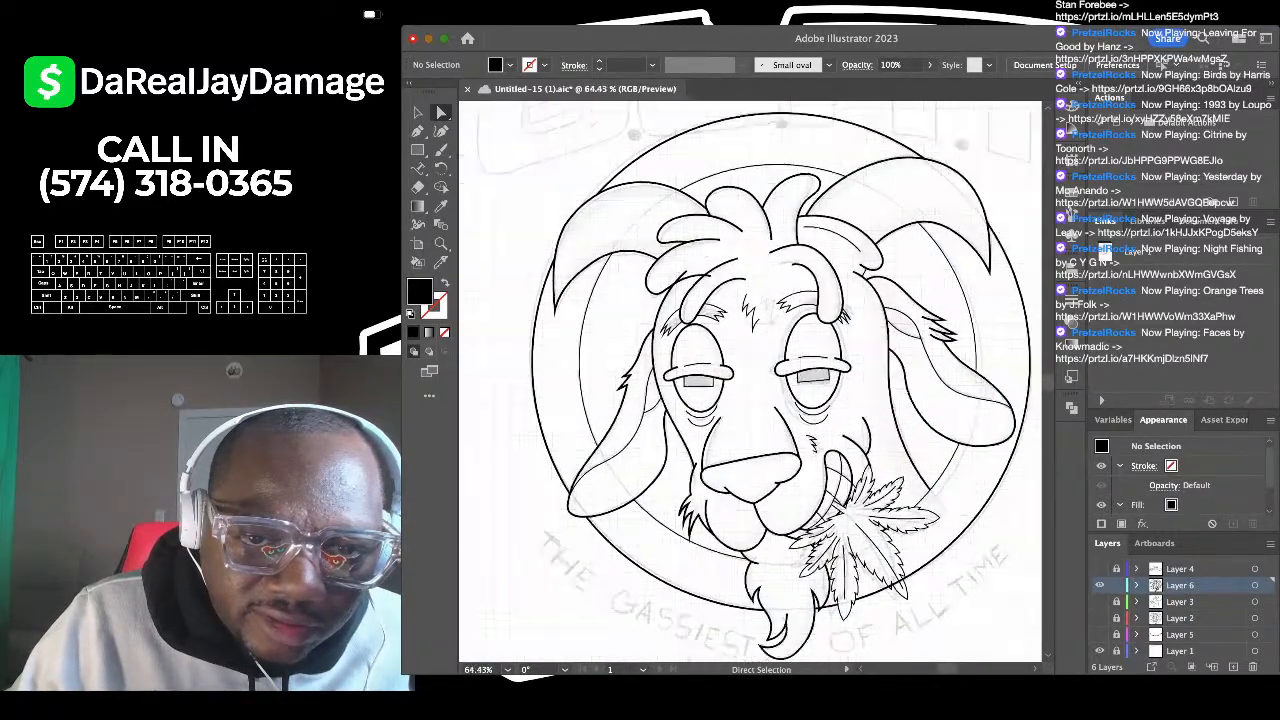
click(1100, 585)
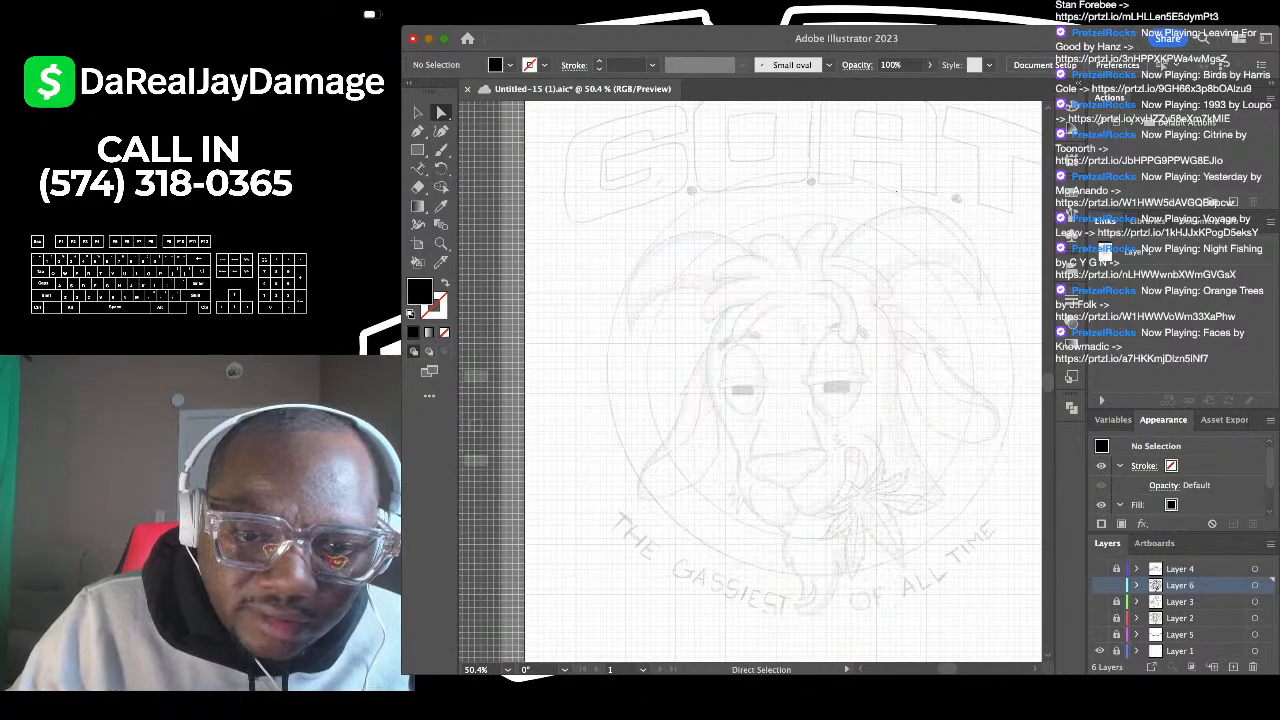
click(1100, 585)
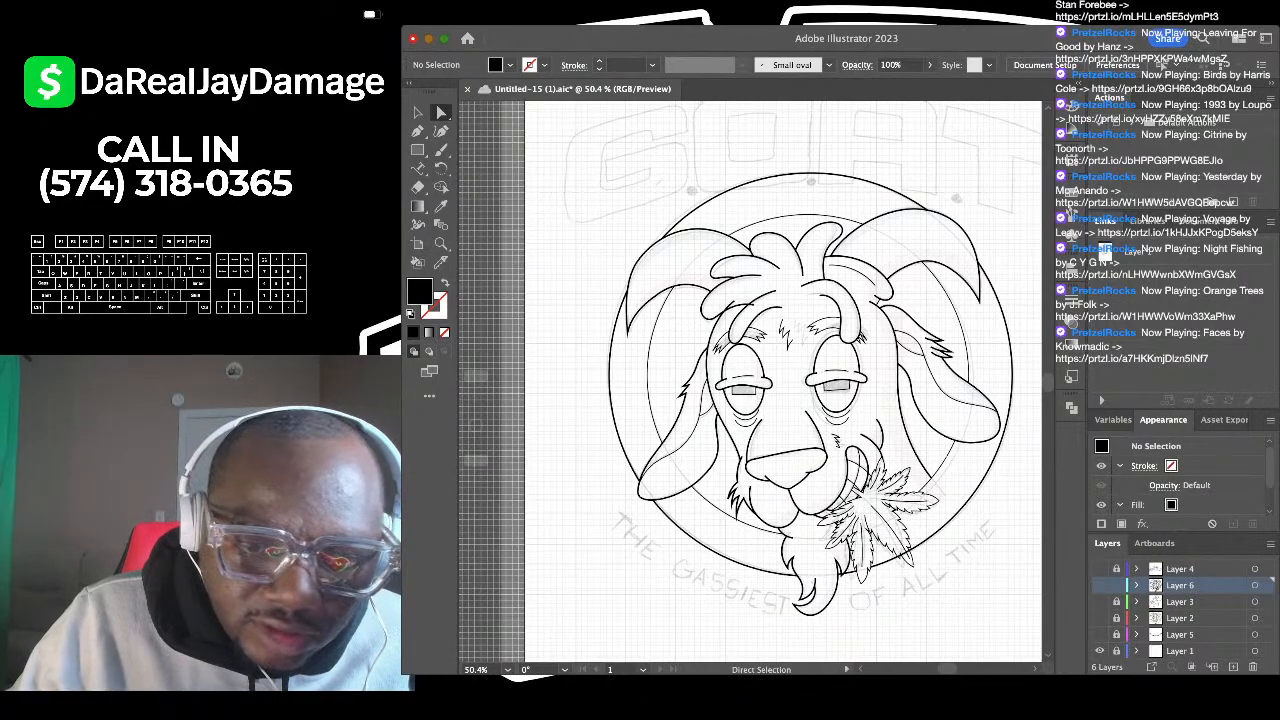
click(1100, 585)
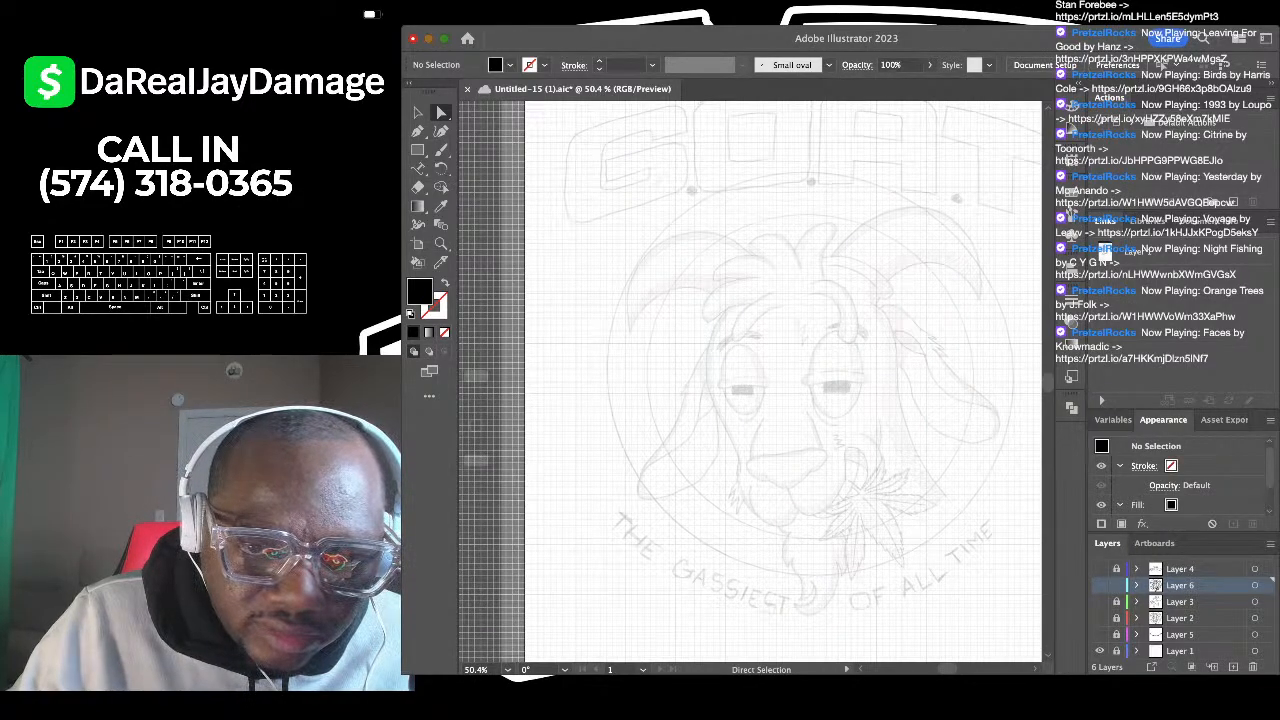
click(1100, 585)
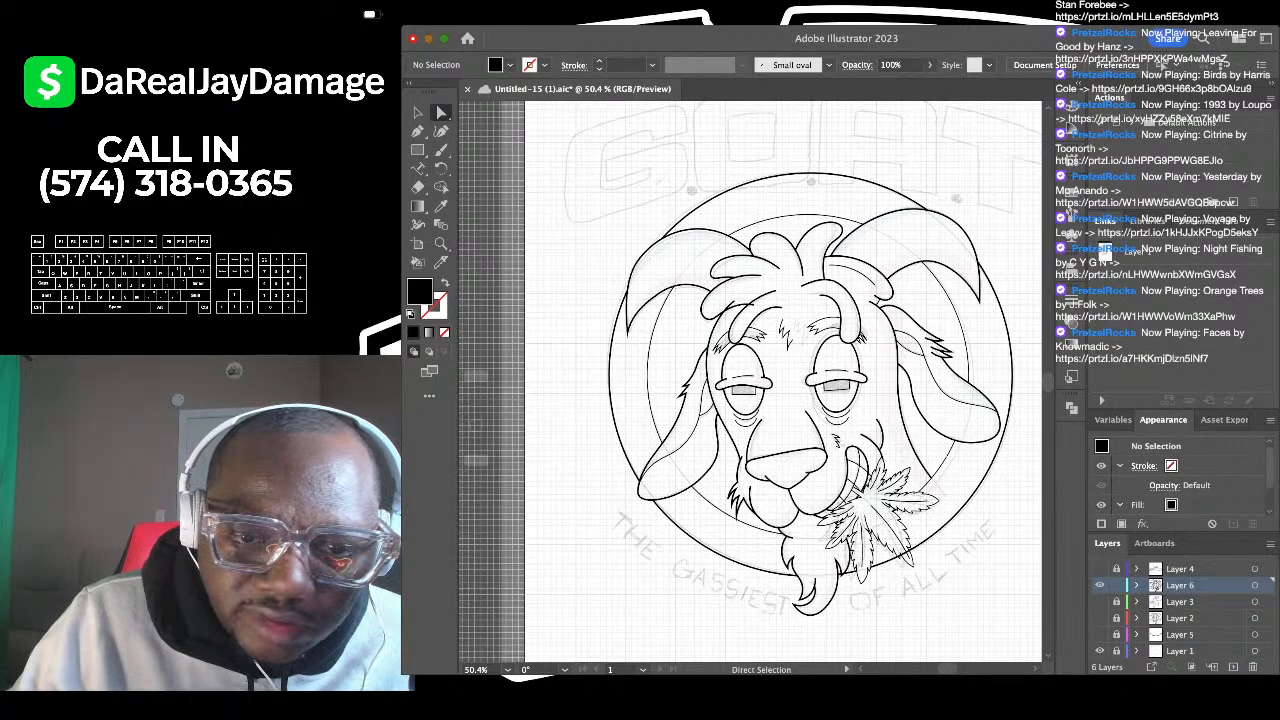
Step: Hide the sketch on Layer 1 and examine the goat head line art on its own
click(1100, 651)
scroll(981, 474, down, 1)
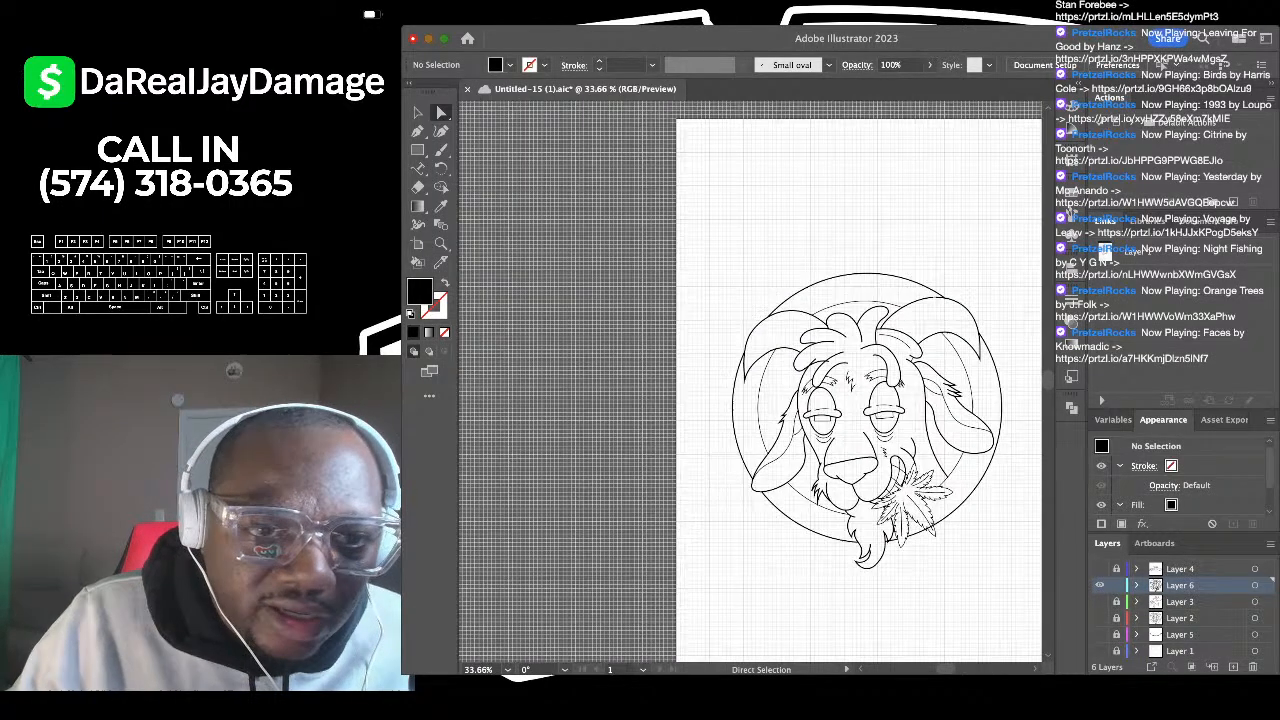
scroll(870, 395, up, 5)
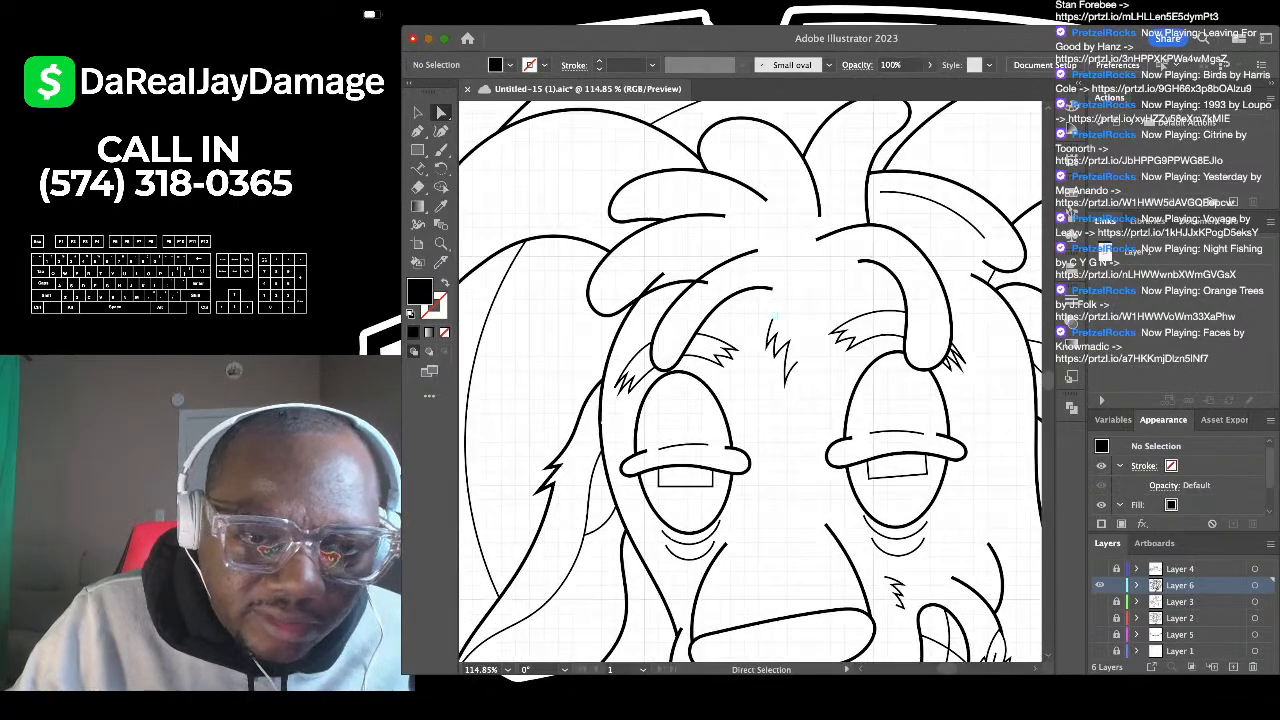
scroll(660, 300, up, 3)
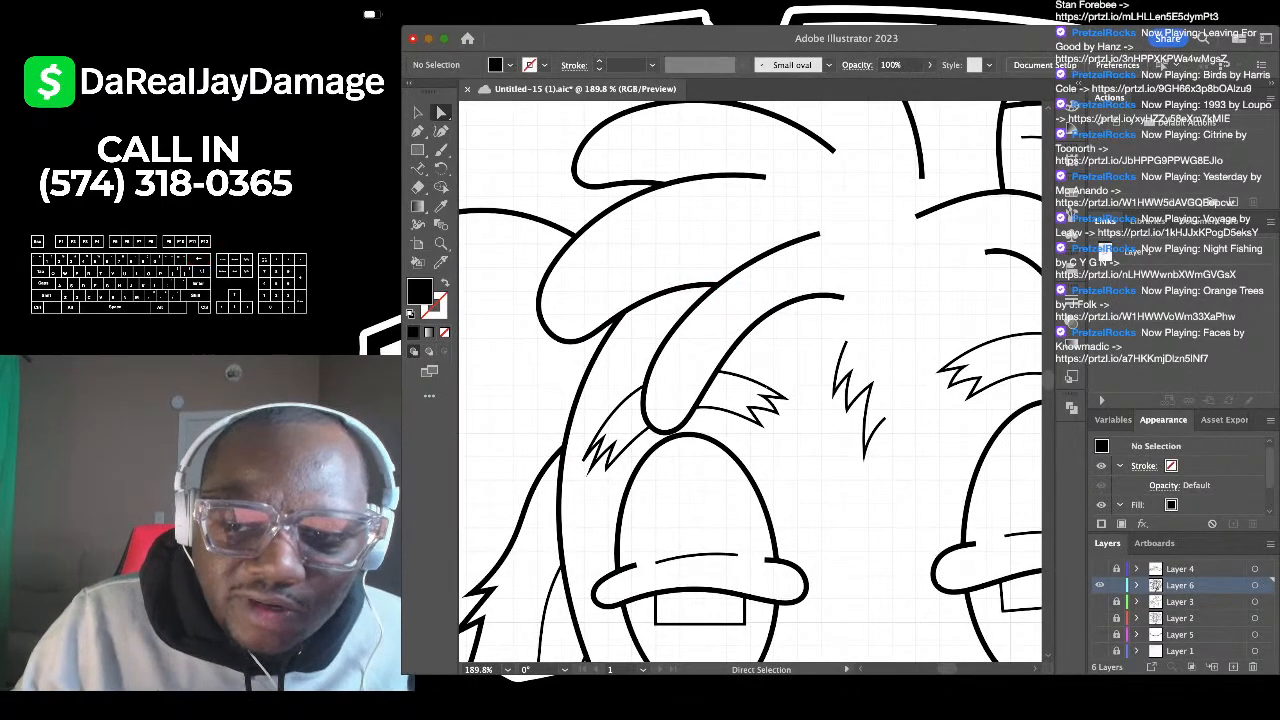
scroll(735, 286, down, 3)
scroll(744, 325, down, 3)
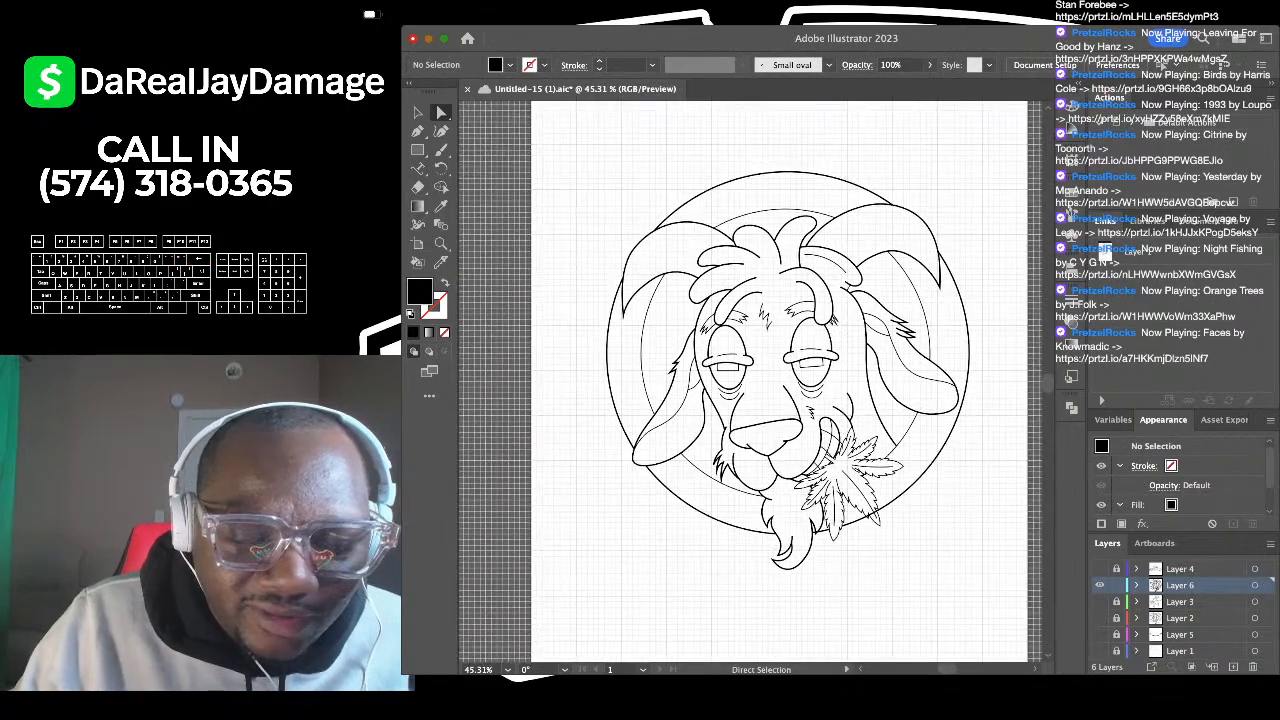
scroll(805, 320, up, 3)
scroll(750, 380, down, 3)
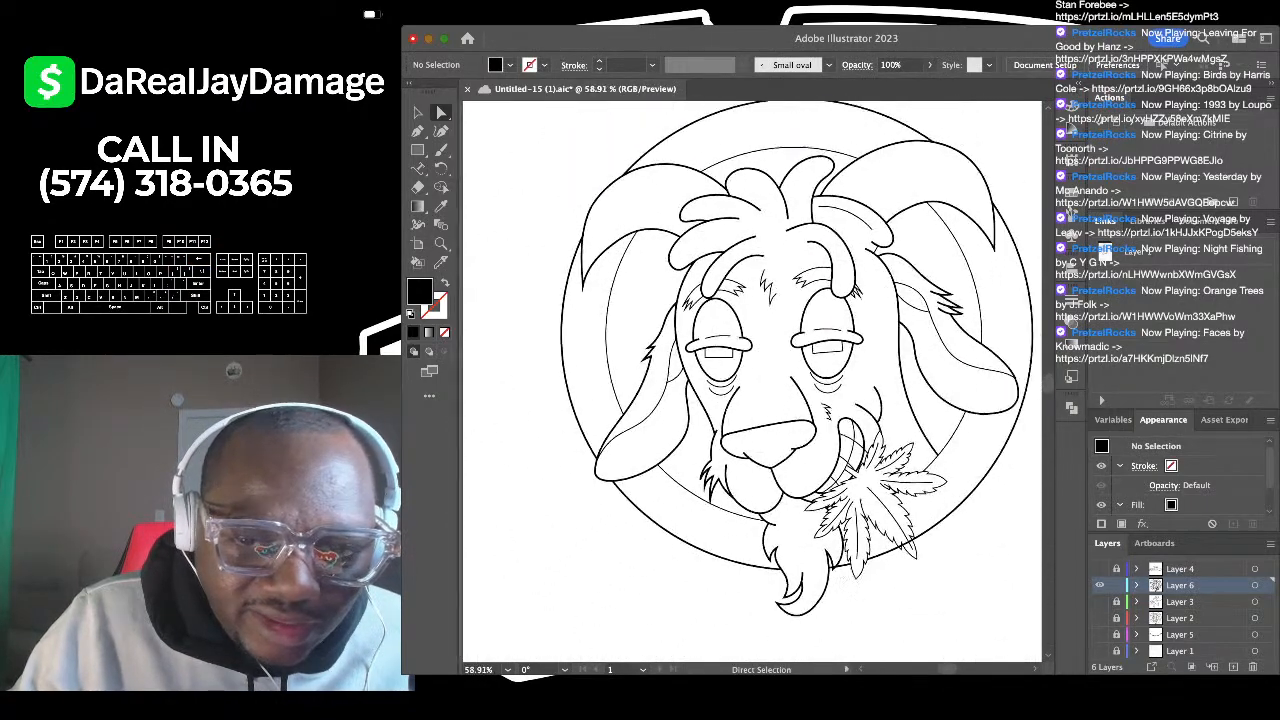
scroll(763, 263, down, 2)
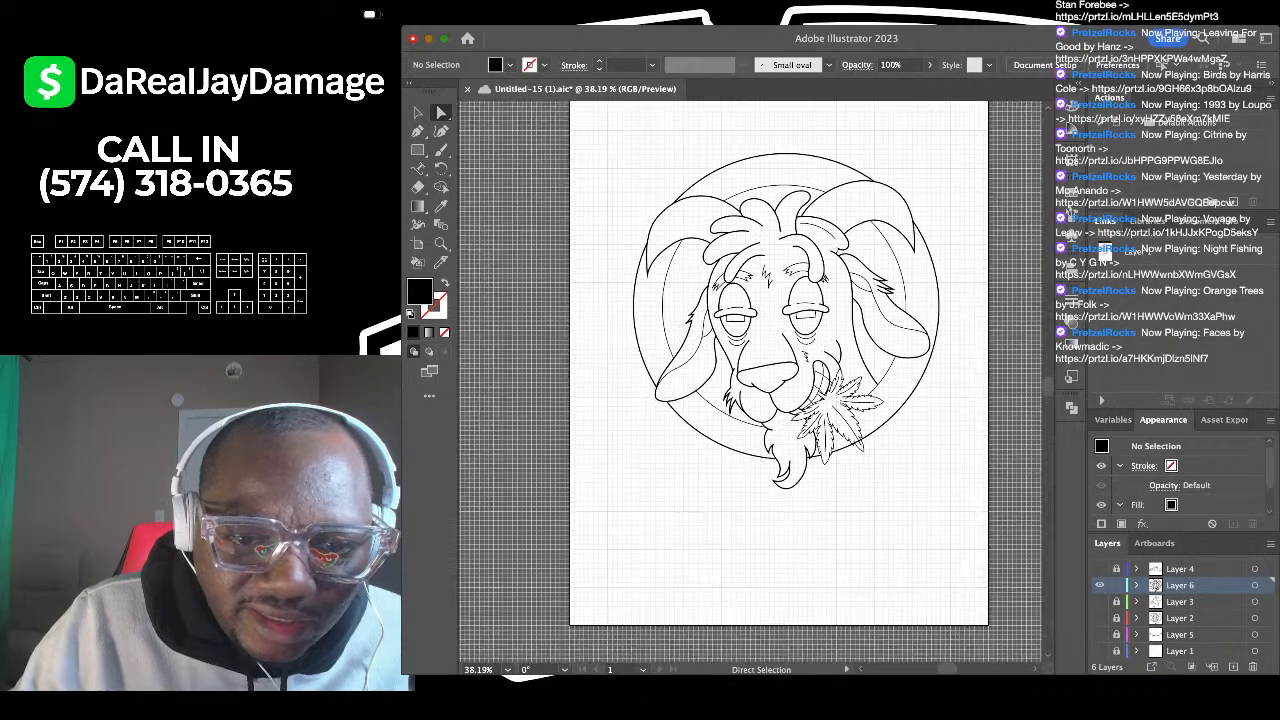
Step: Convert all of the goat head line art into a Live Paint group and deselect it
key(v)
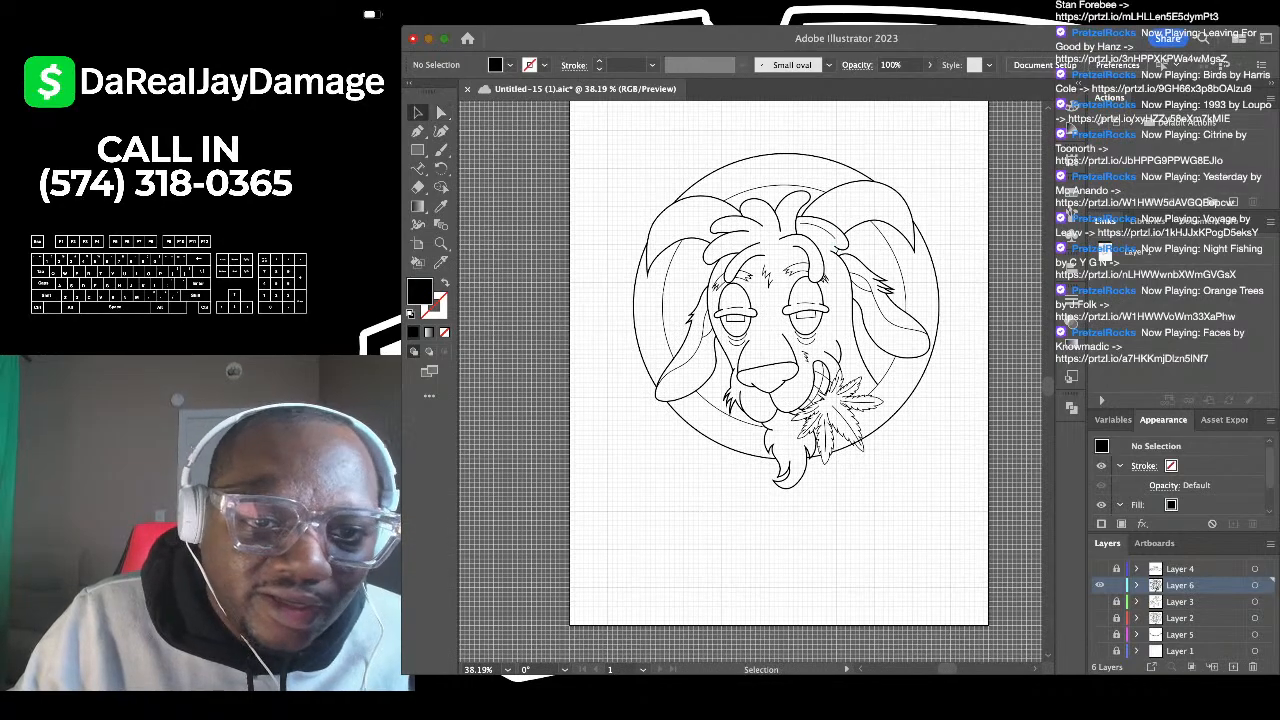
key(super+a)
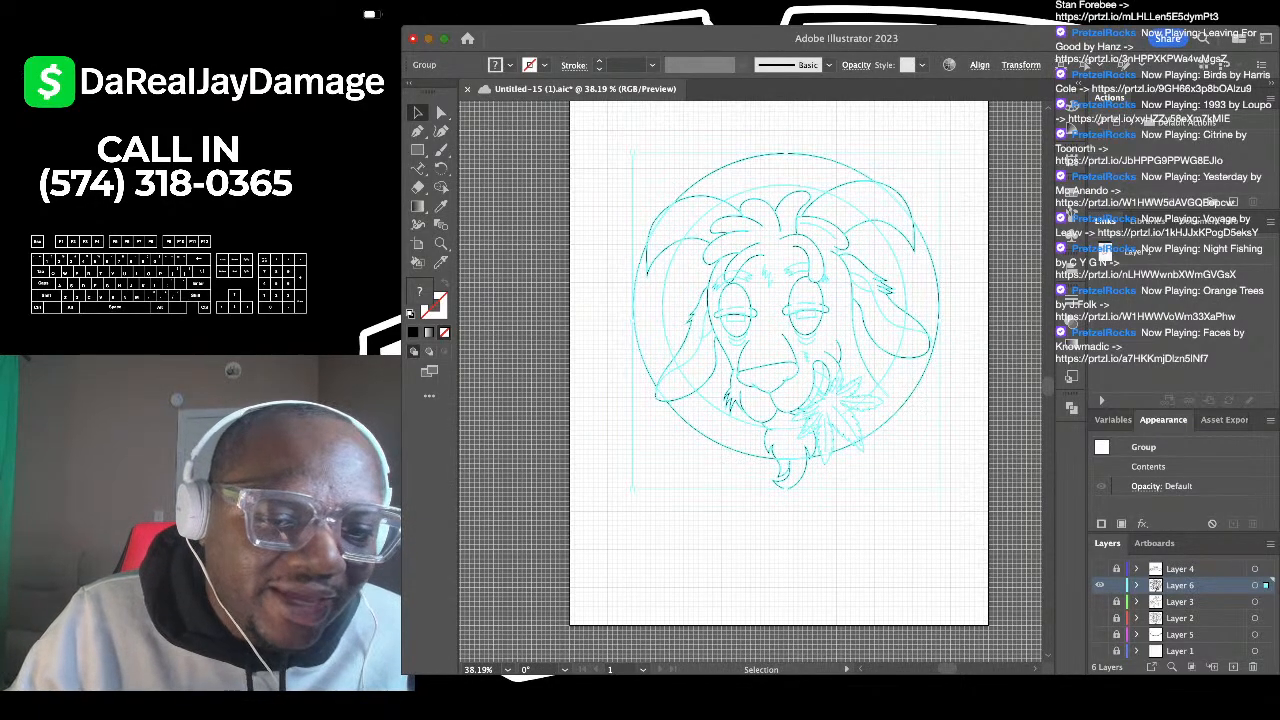
key(alt+super+x)
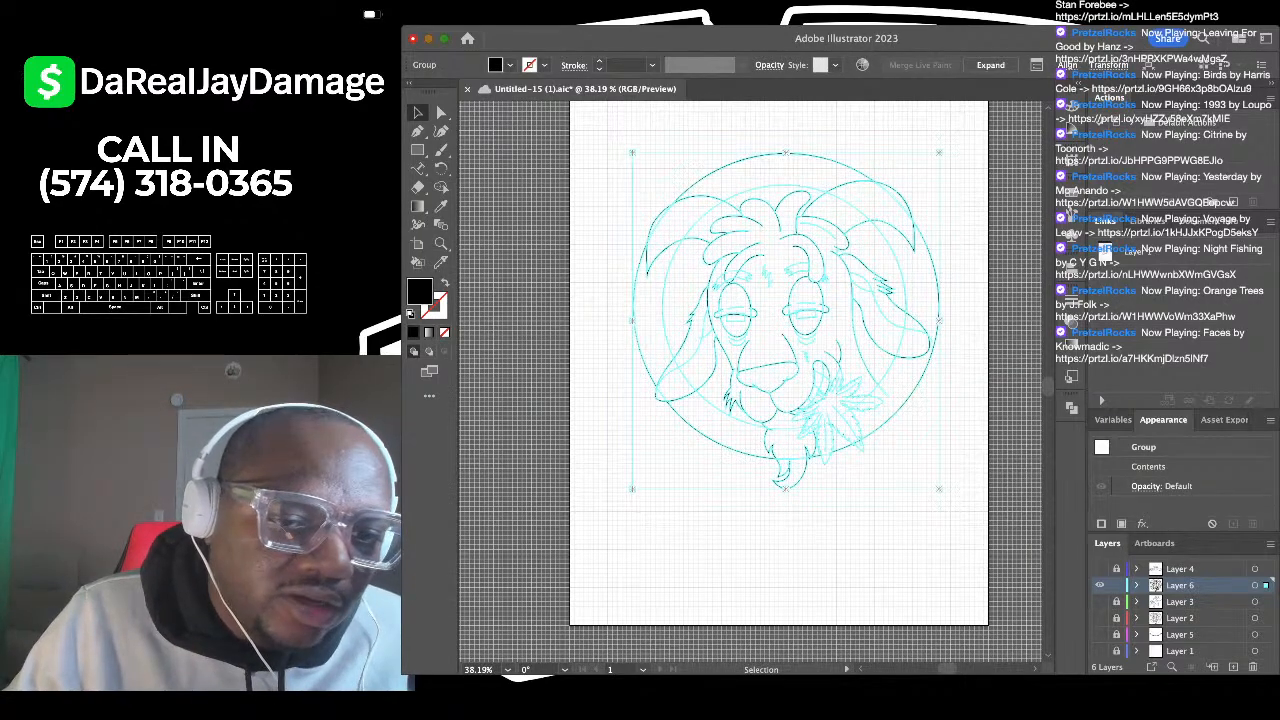
key(shift+super+a)
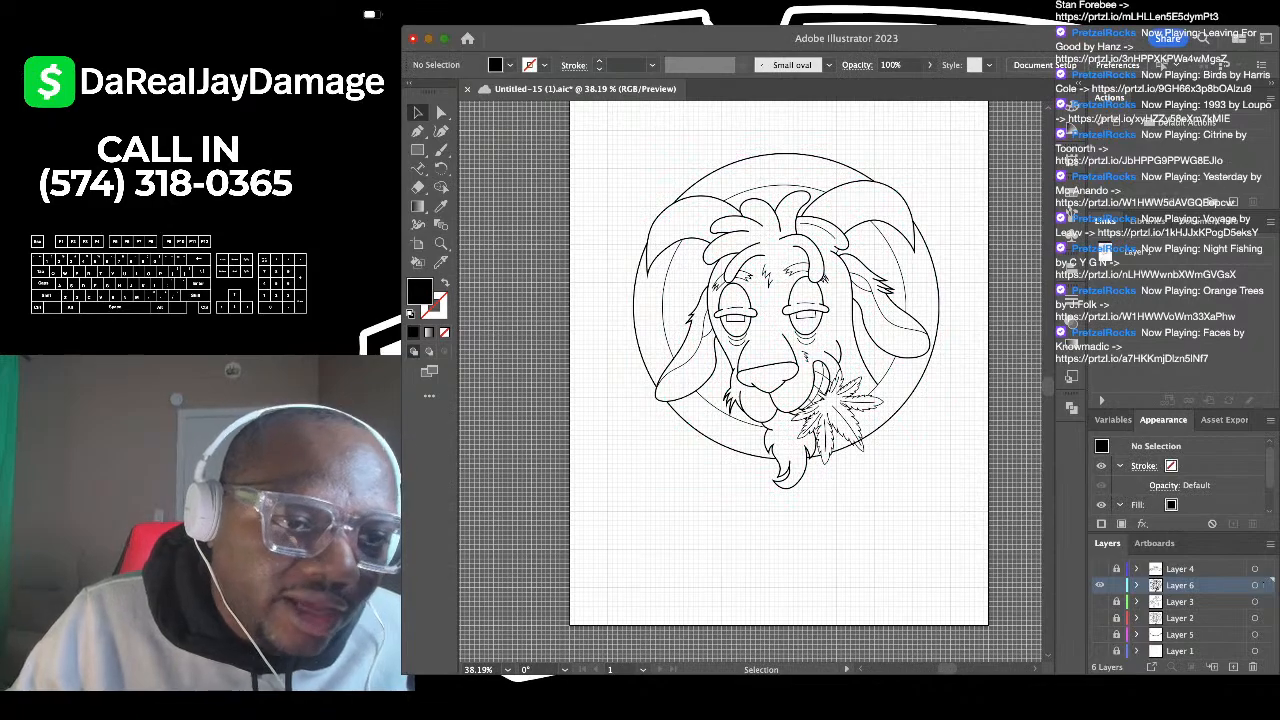
Step: Fill both parts of the goat's left eyebrow and the rectangular left pupil with black using Live Paint
key(k)
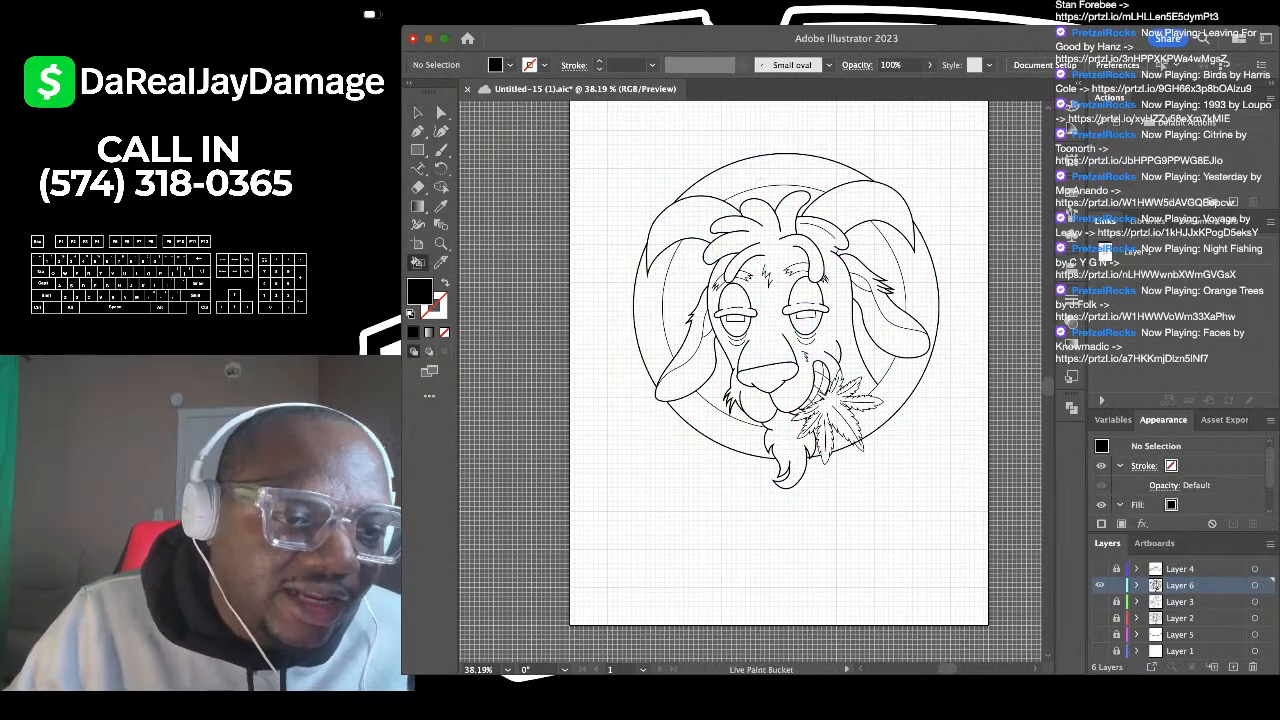
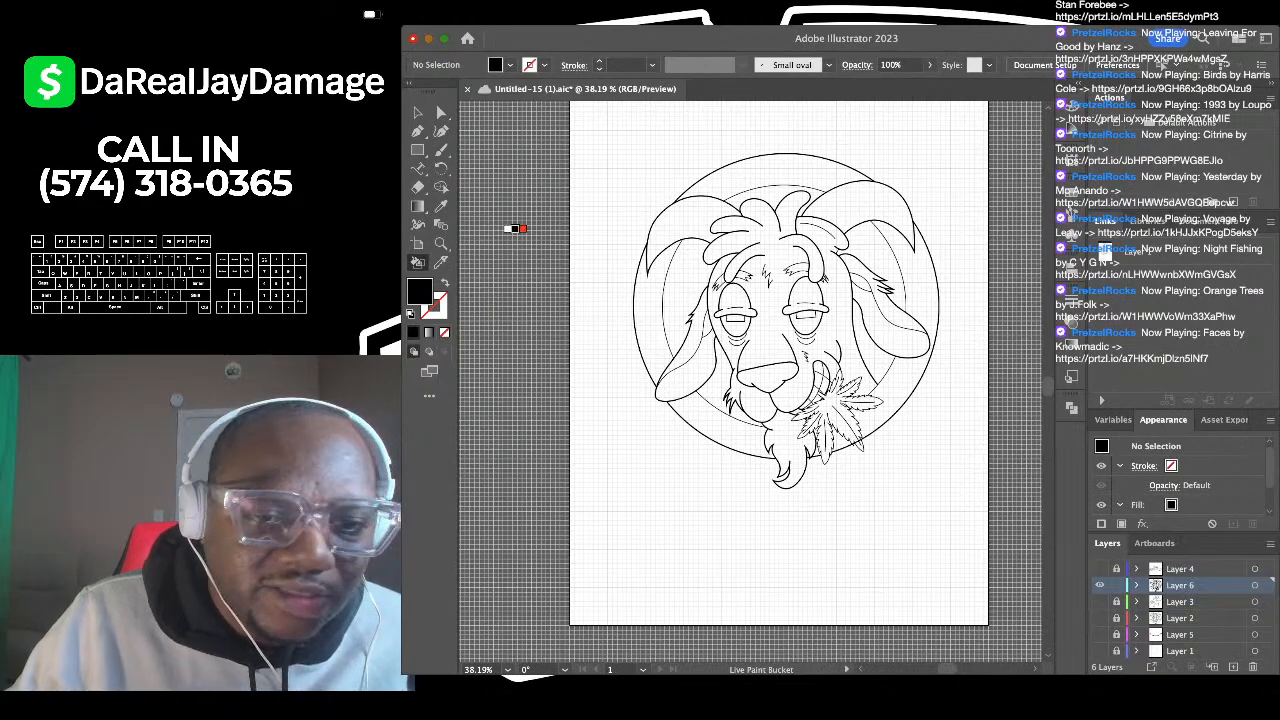
scroll(806, 272, up, 5)
scroll(509, 286, up, 4)
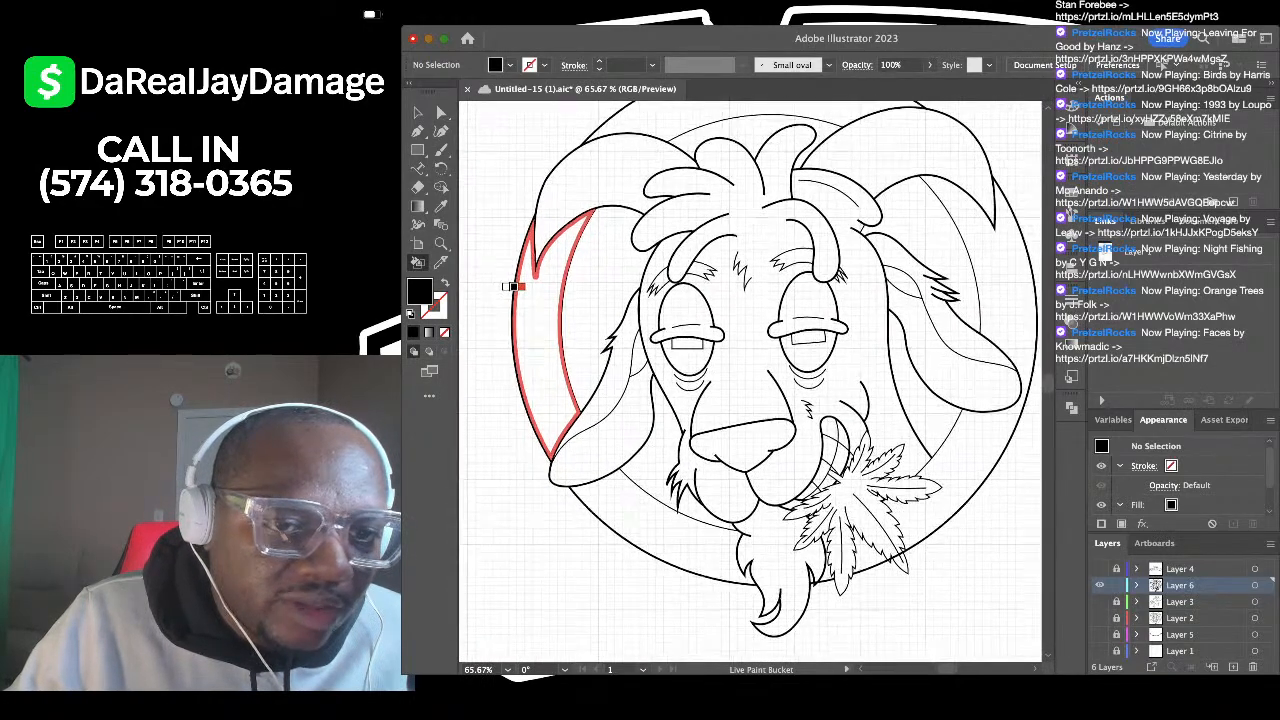
click(658, 252)
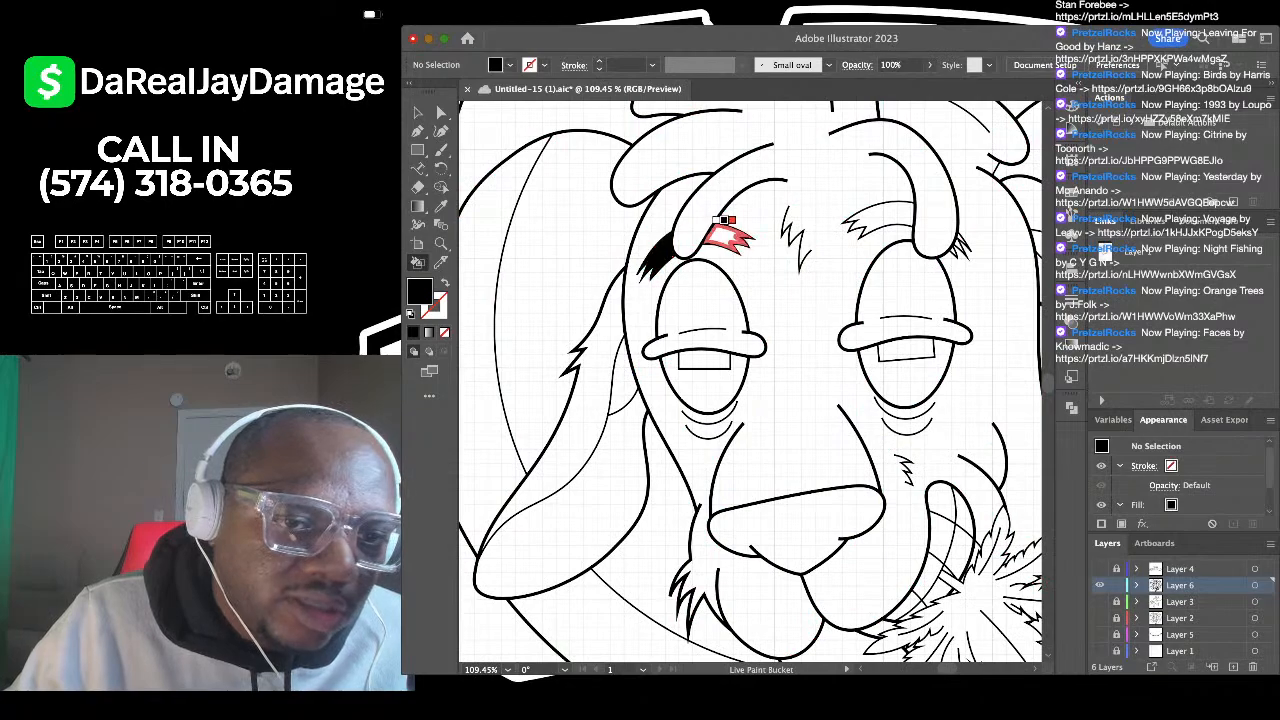
click(728, 237)
click(702, 358)
drag(698, 356, 599, 389)
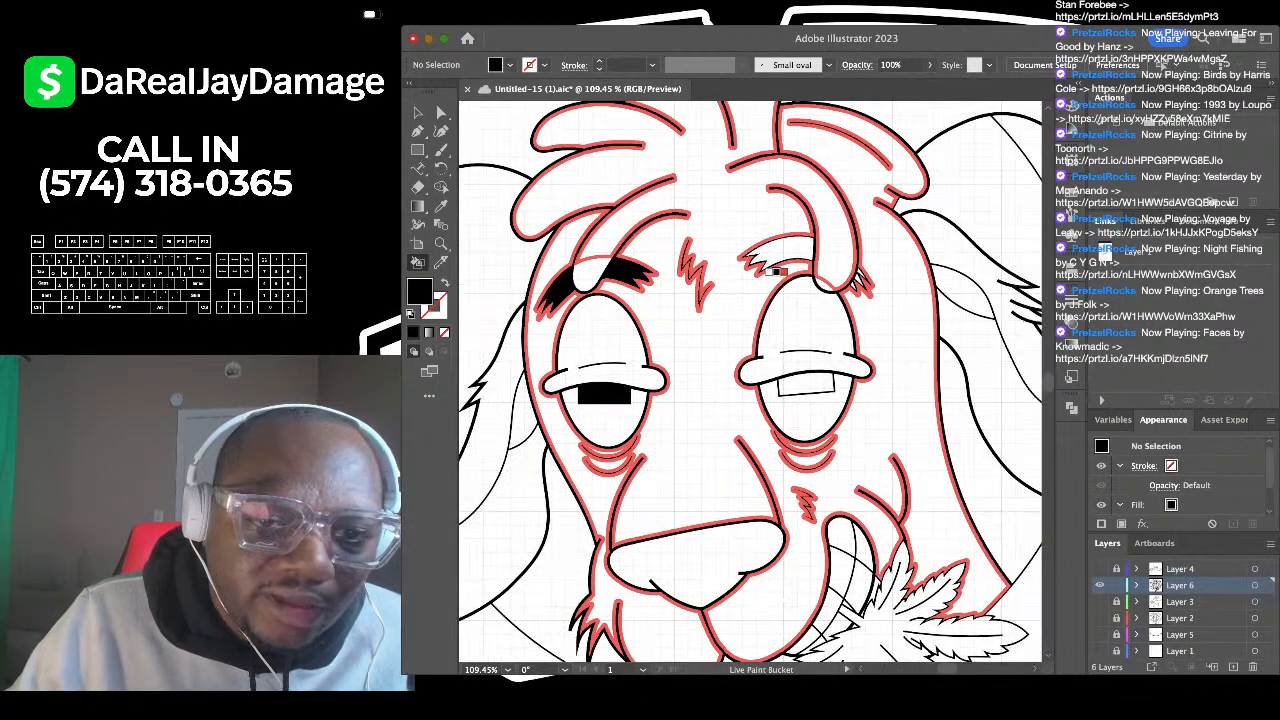
Step: Fill the right eyebrow, its small tufts beyond the hair strand, and the right pupil with black
click(786, 251)
scroll(864, 277, up, 10)
scroll(864, 273, up, 2)
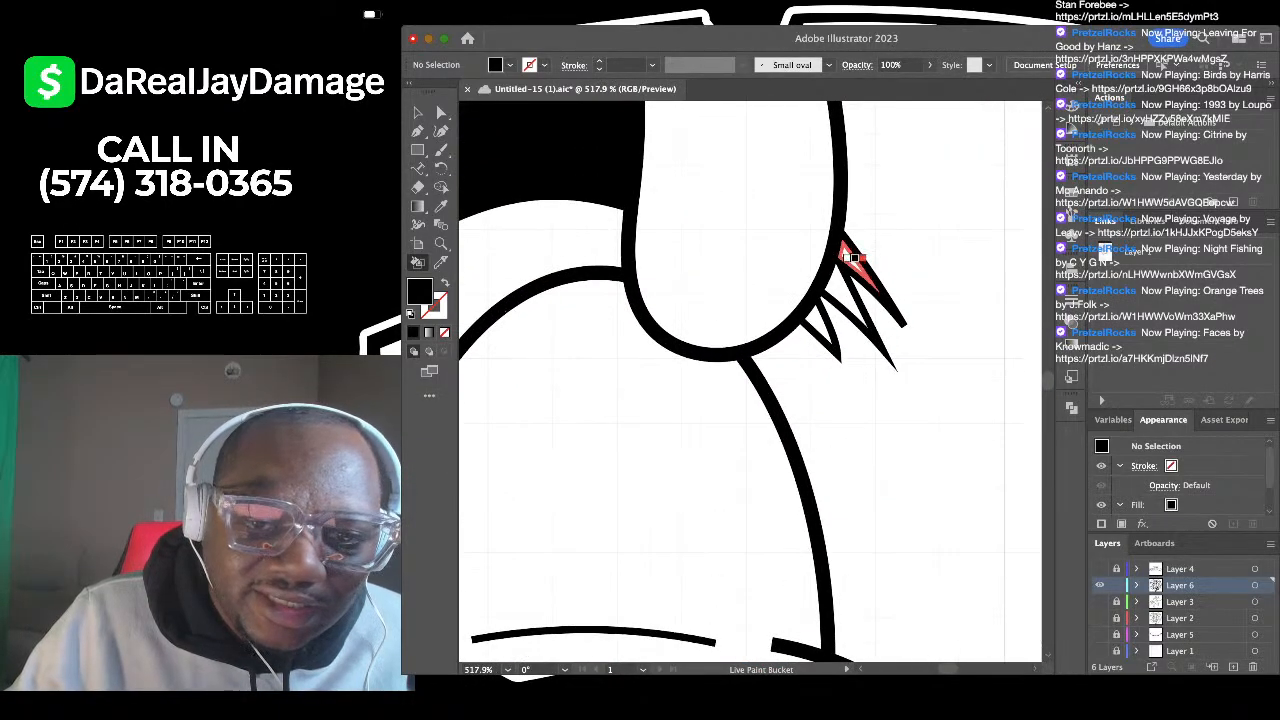
click(852, 260)
click(839, 289)
scroll(815, 322, down, 5)
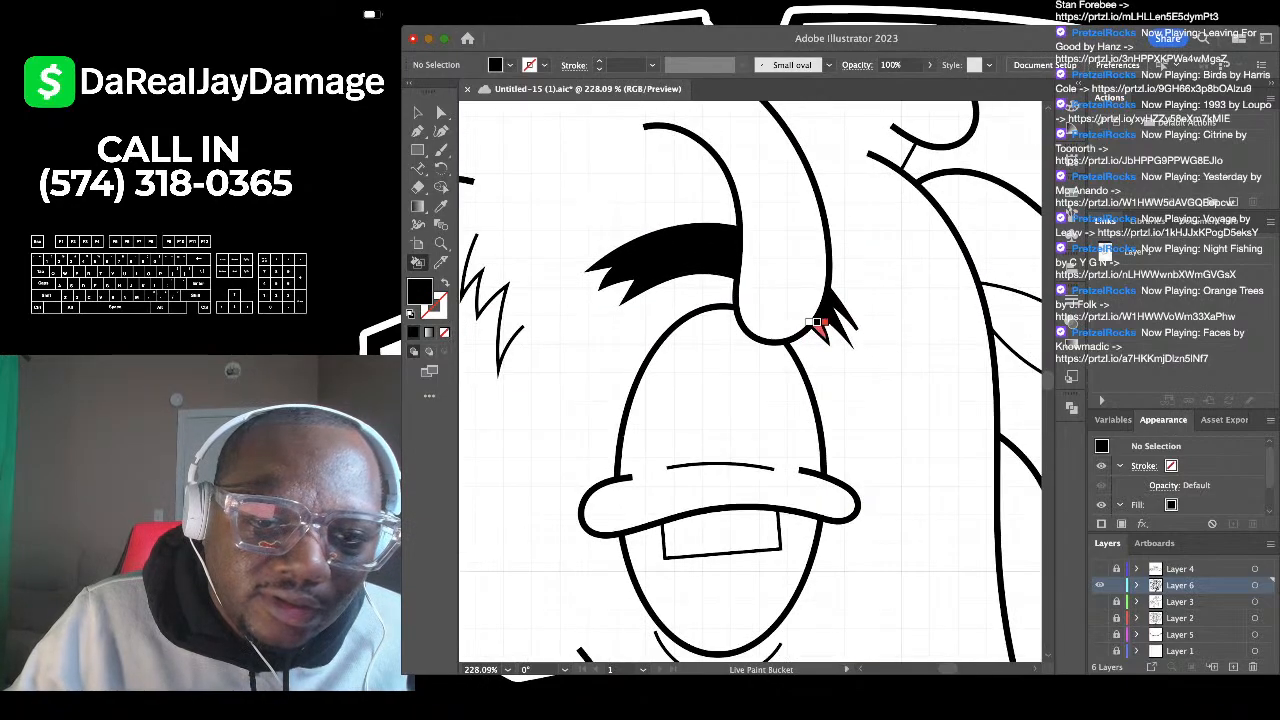
click(742, 525)
Step: Fill the small inner-ear areas beside the face with black and lock Layer 6
scroll(742, 518, down, 8)
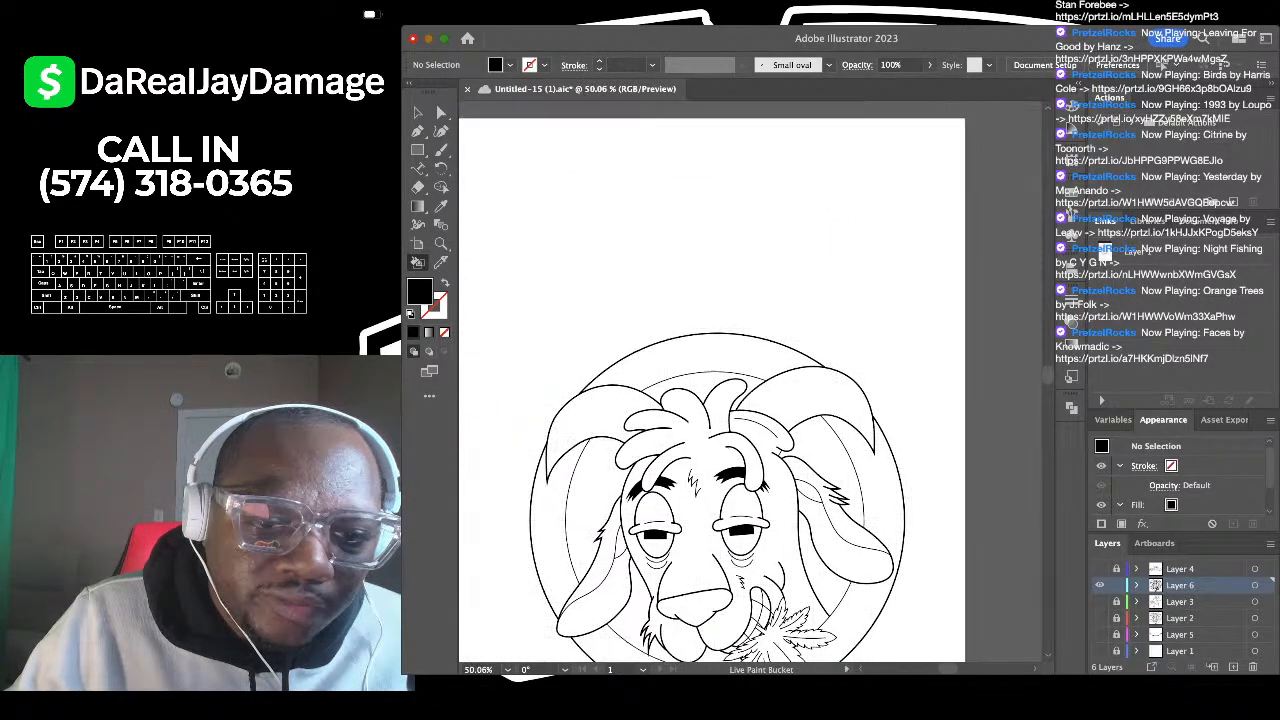
scroll(1021, 399, up, 2)
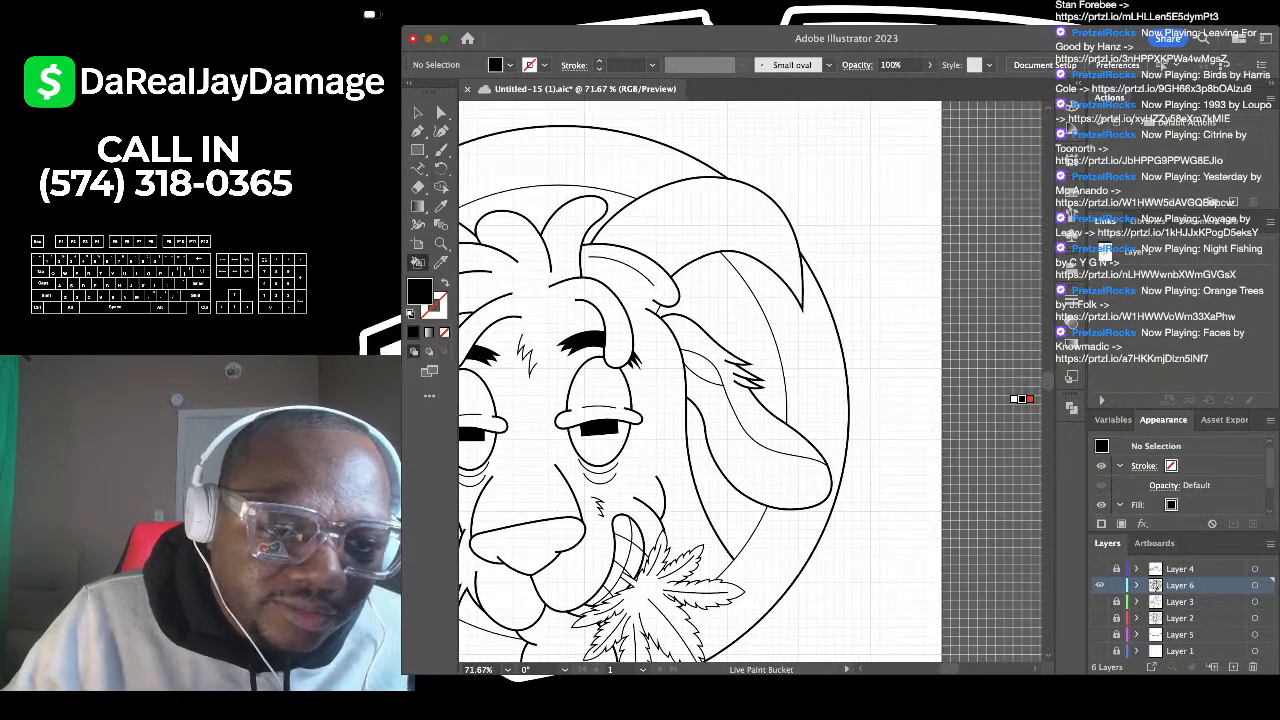
scroll(1021, 399, down, 2)
key(ctrl+apostrophe)
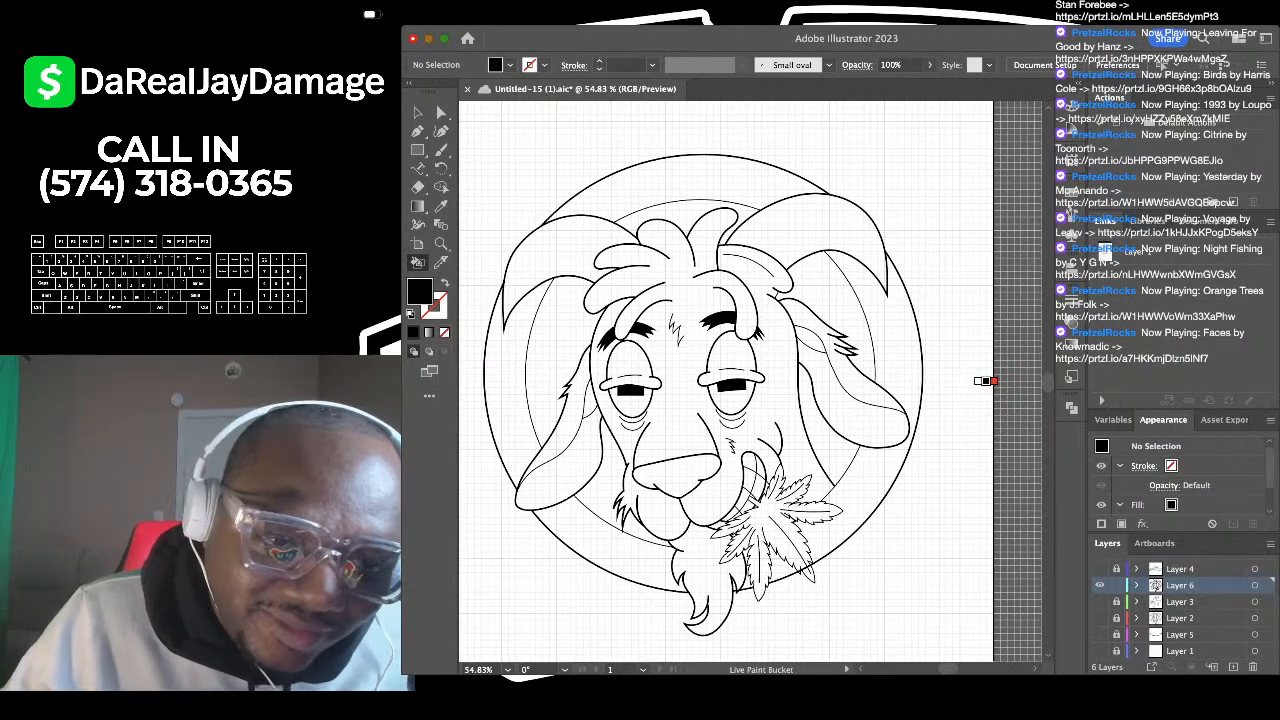
scroll(985, 380, down, 1)
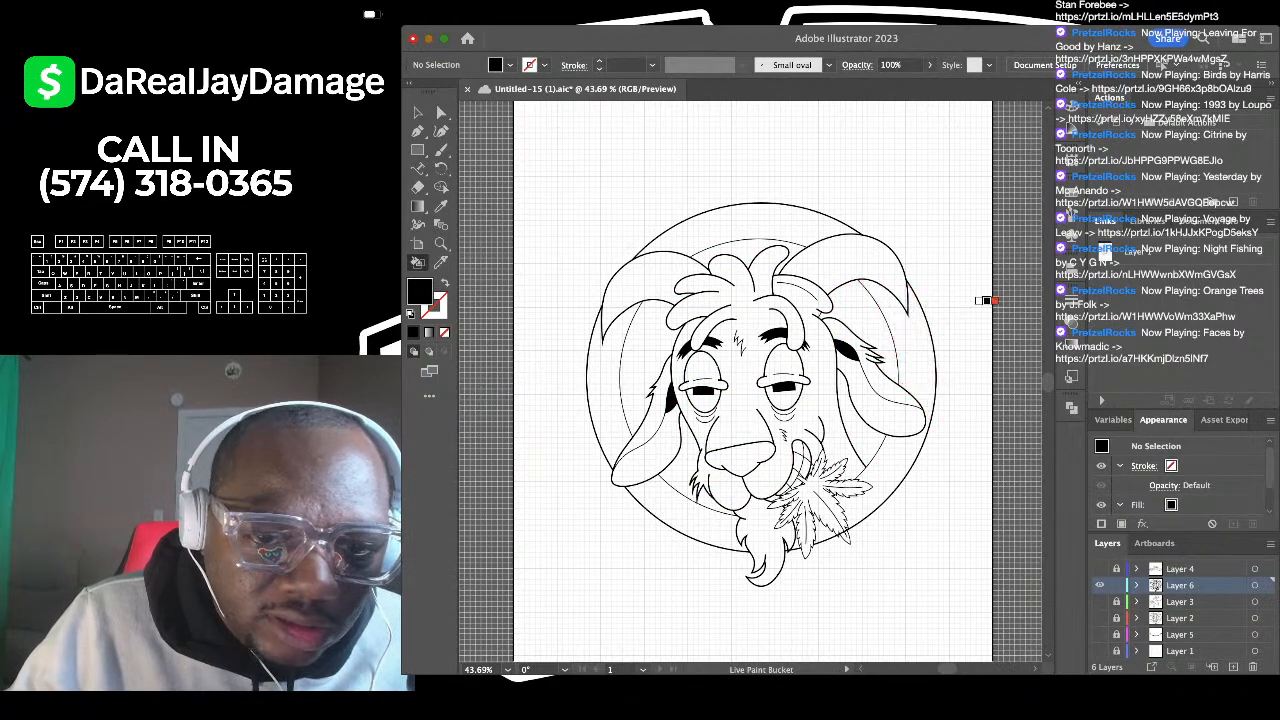
scroll(985, 300, down, 1)
scroll(985, 300, up, 2)
scroll(985, 300, down, 1)
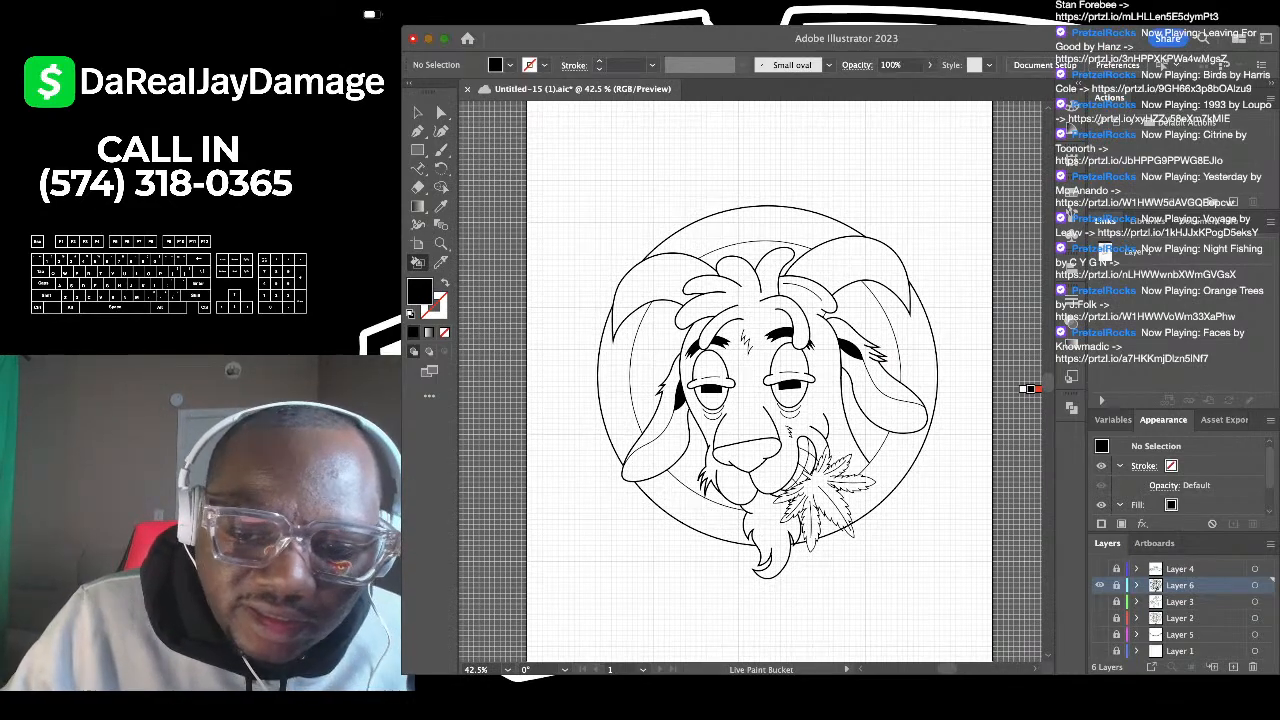
Step: Show and unlock Layer 4 with the THE G.O.A.T lettering and make it the active layer
click(1100, 568)
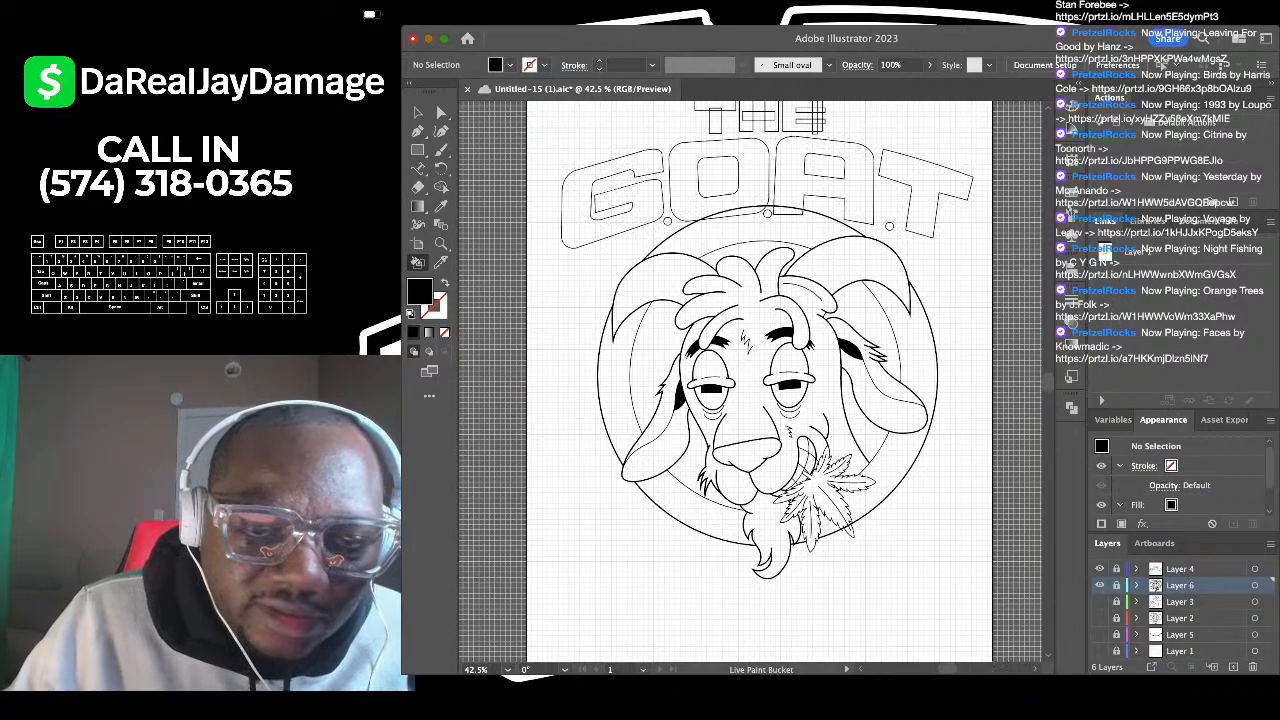
scroll(917, 484, up, 2)
scroll(917, 484, down, 2)
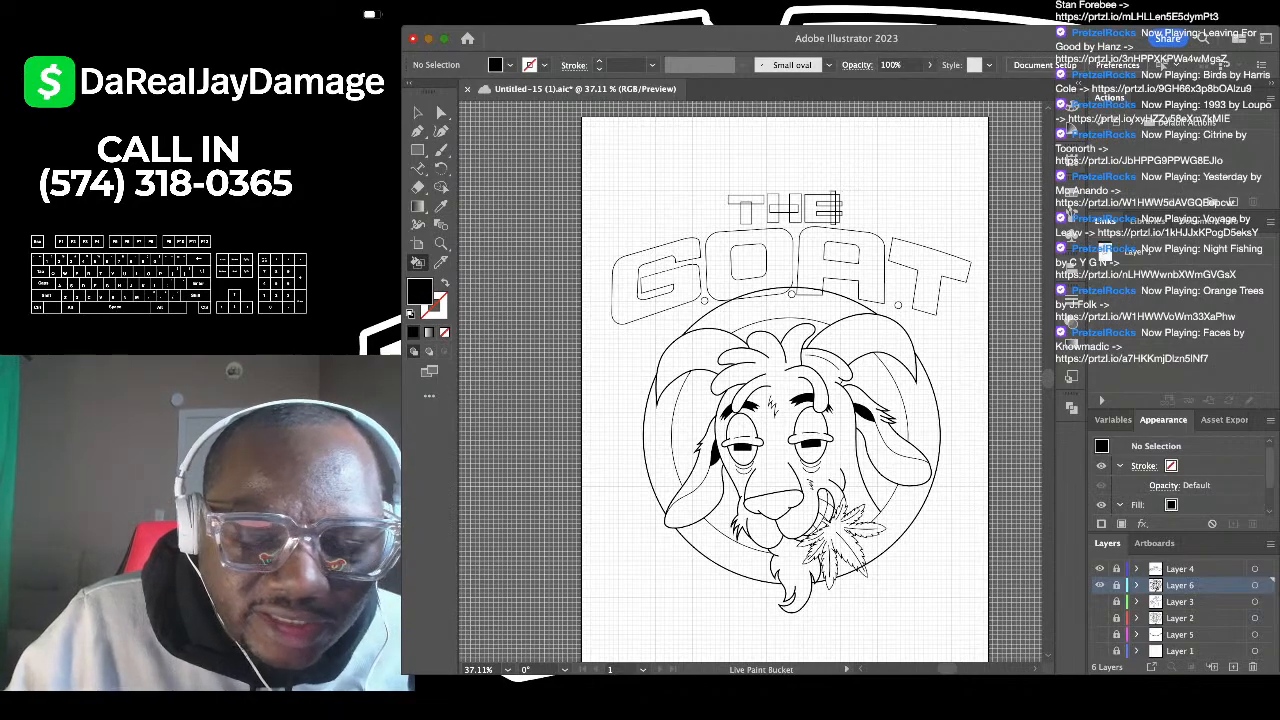
scroll(914, 387, up, 5)
scroll(914, 387, down, 3)
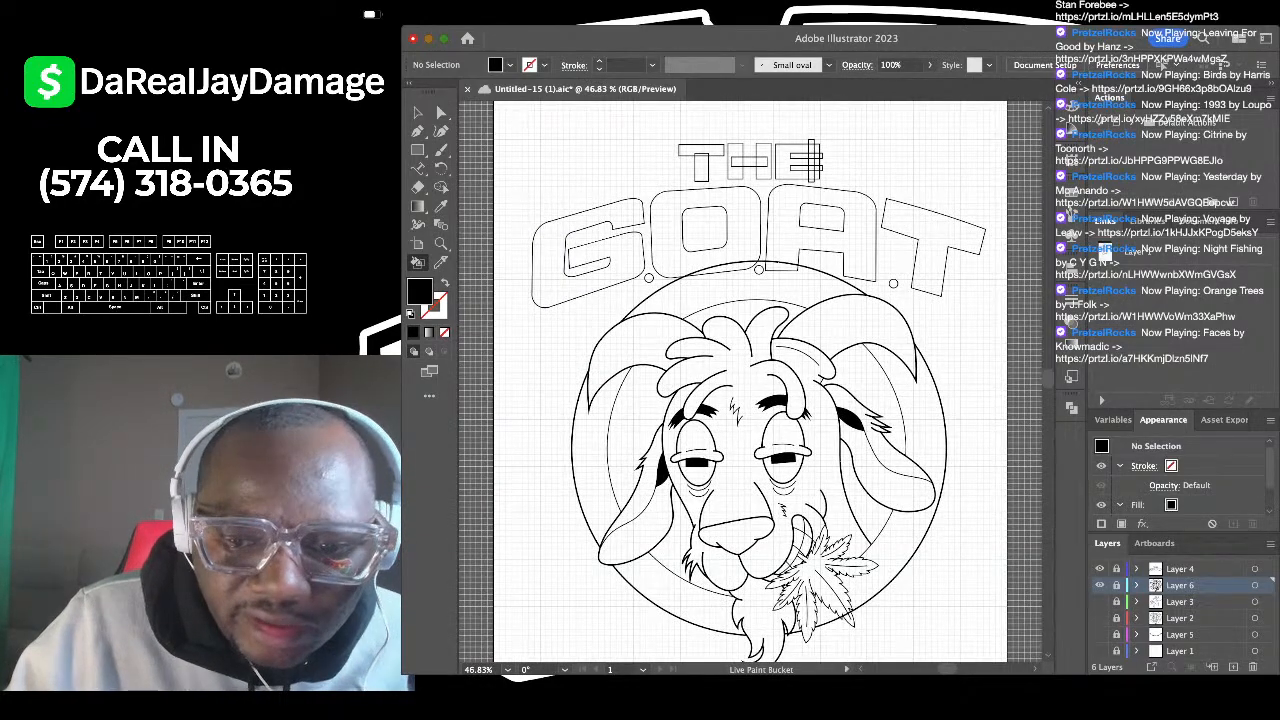
click(1116, 569)
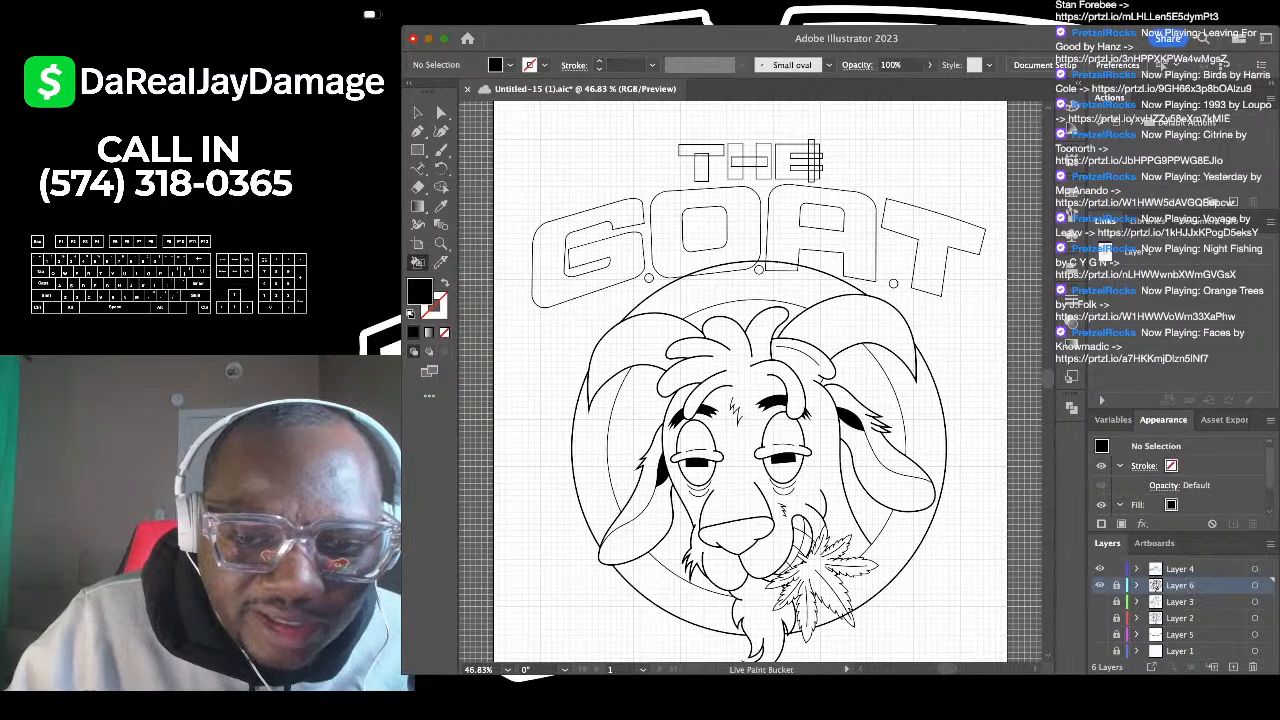
click(1182, 569)
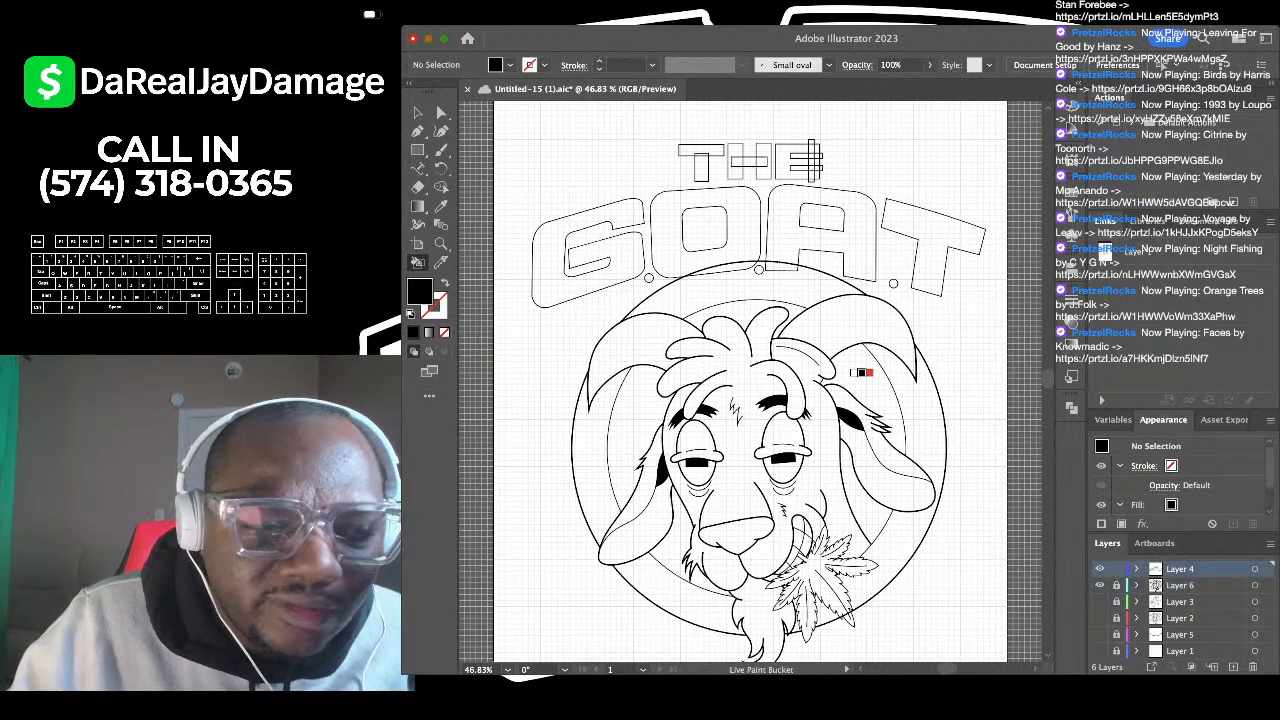
Step: Select all of the THE G.O.A.T lettering and save the document
scroll(862, 380, up, 1)
key(v)
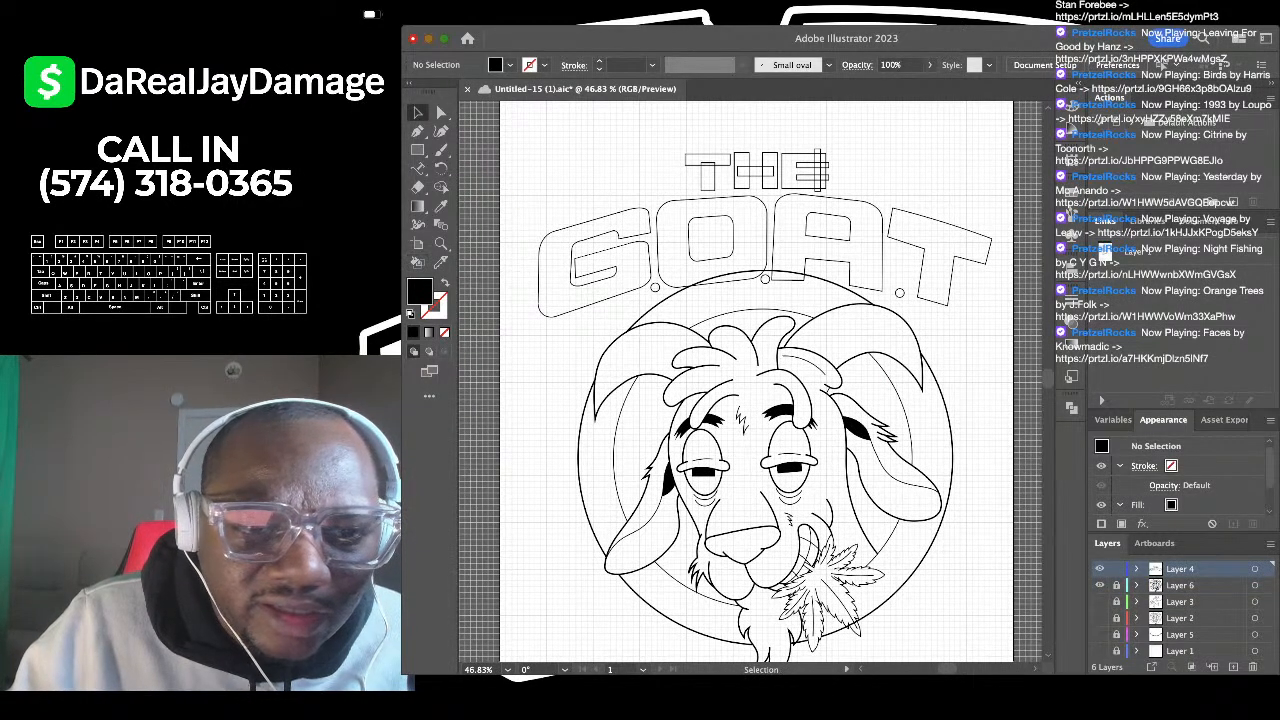
key(super+a)
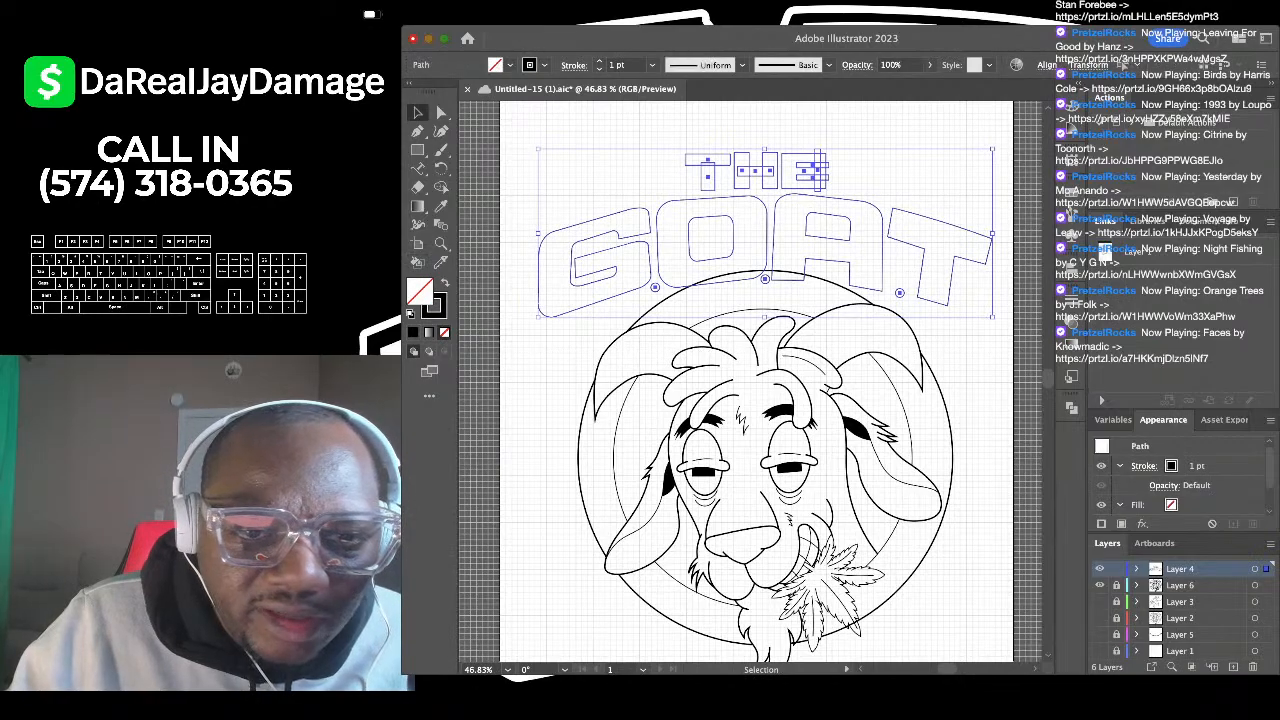
scroll(776, 222, up, 4)
scroll(770, 270, down, 6)
scroll(770, 270, up, 3)
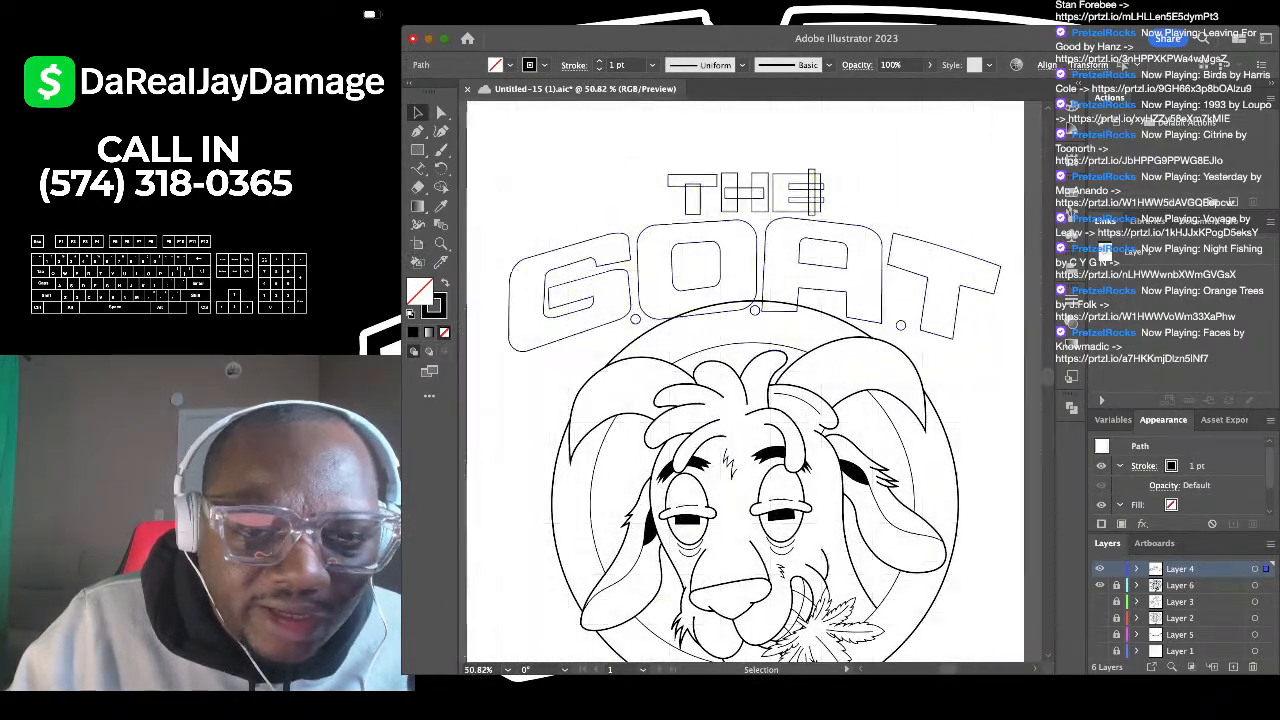
scroll(772, 221, up, 3)
scroll(772, 221, down, 5)
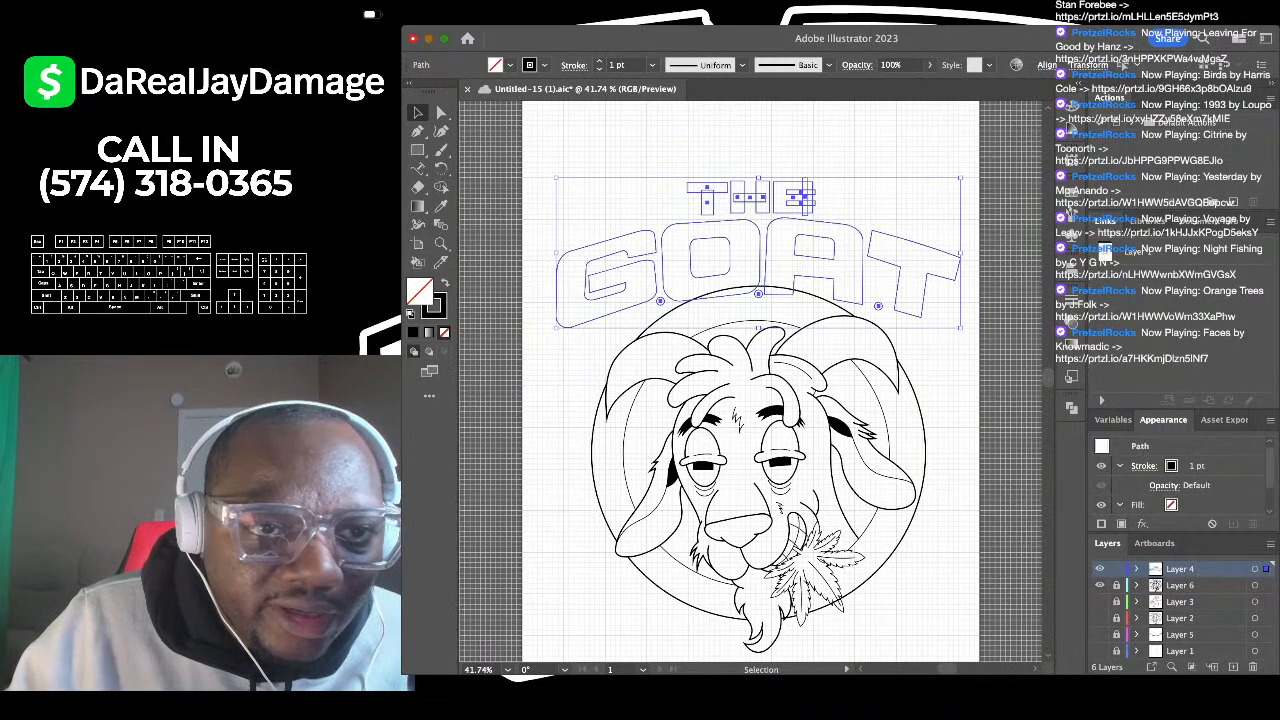
key(super+s)
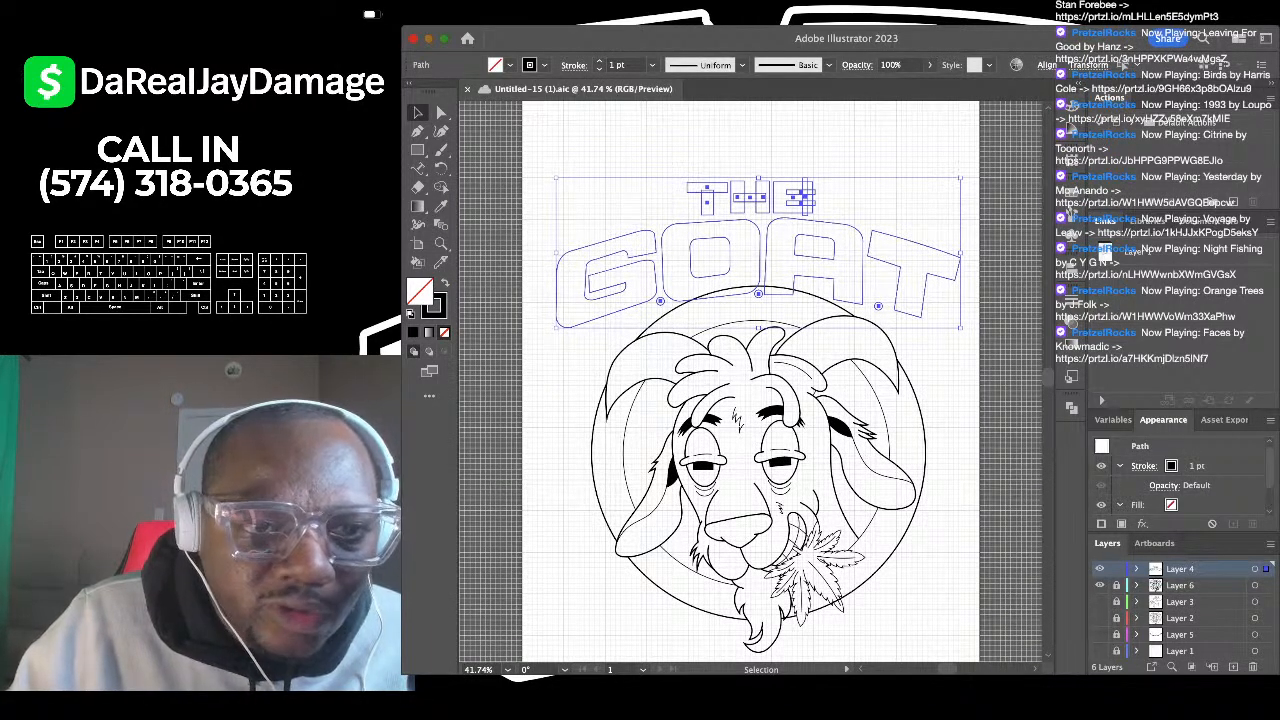
Step: Group the selected lettering, convert its strokes to filled outlines and split them where they overlap
key(super+g)
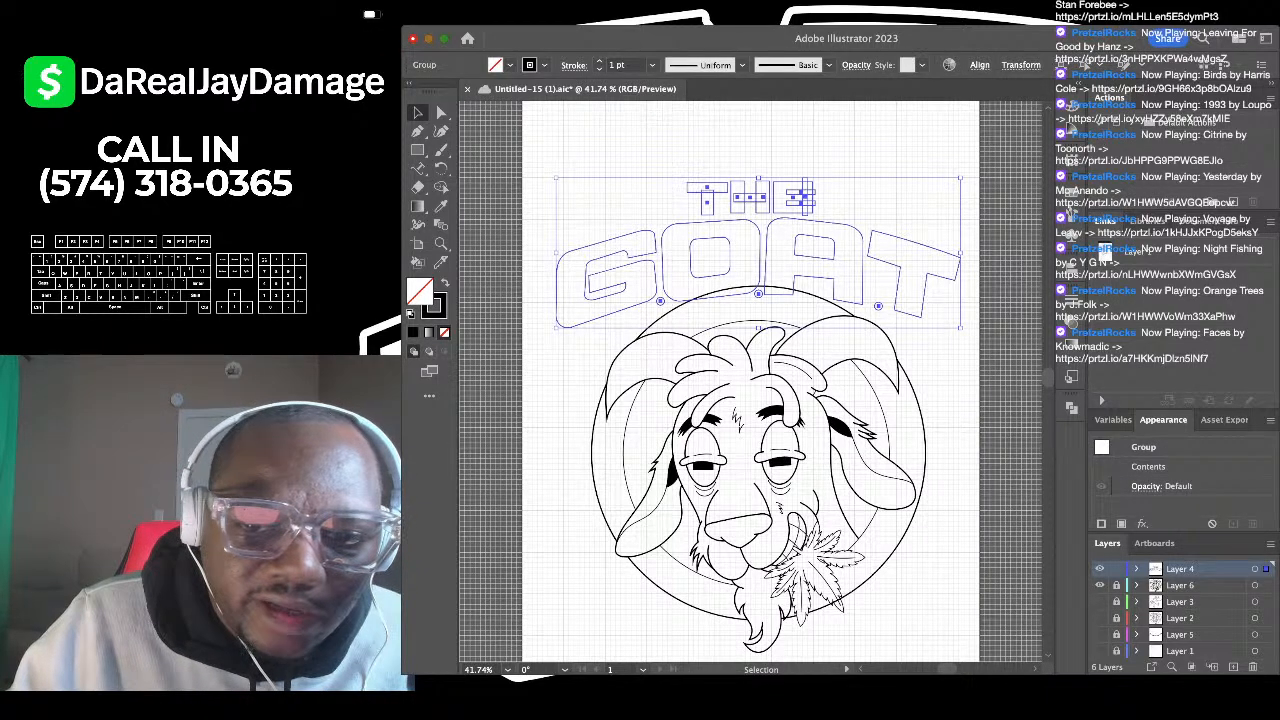
key(shift+x)
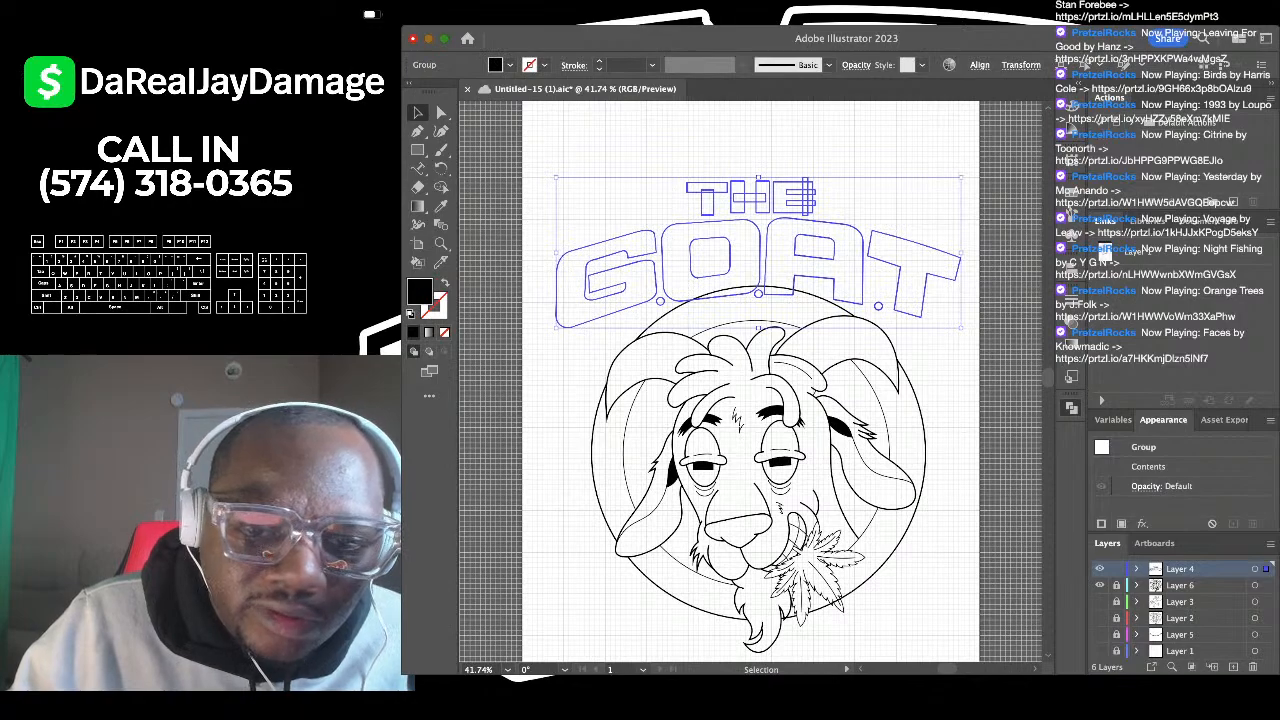
key(super+z)
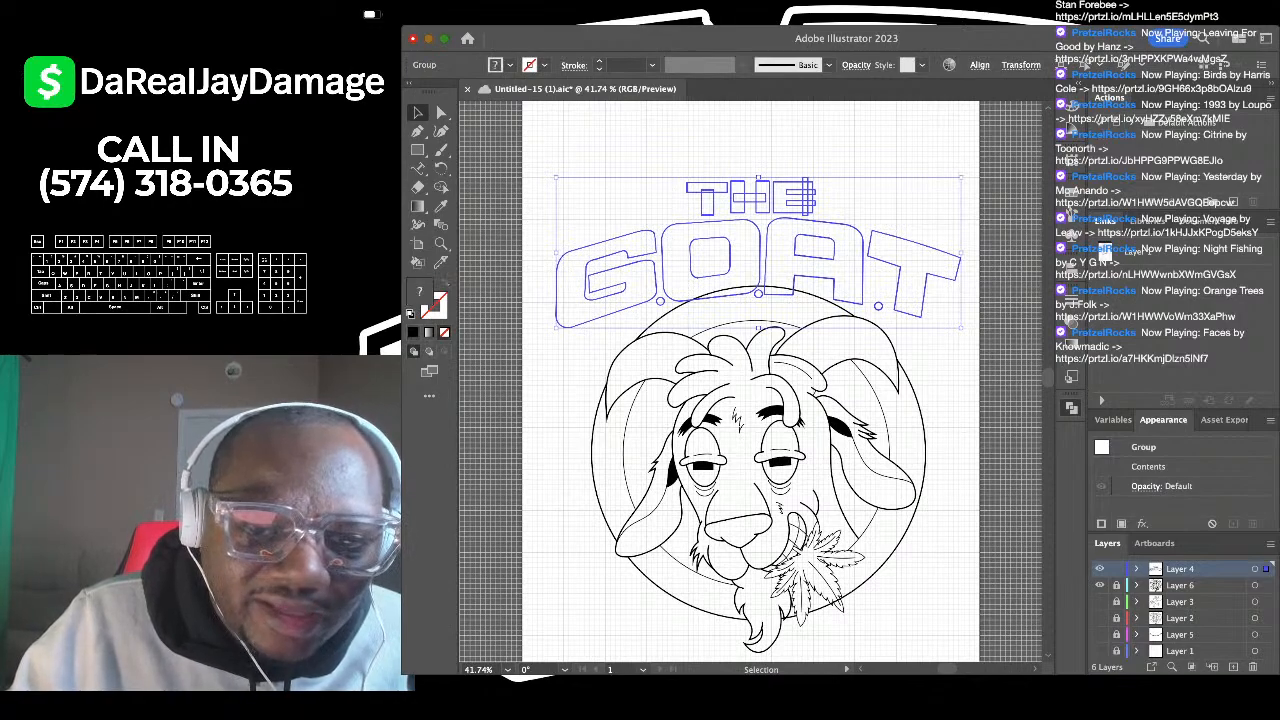
key(super+shift+a)
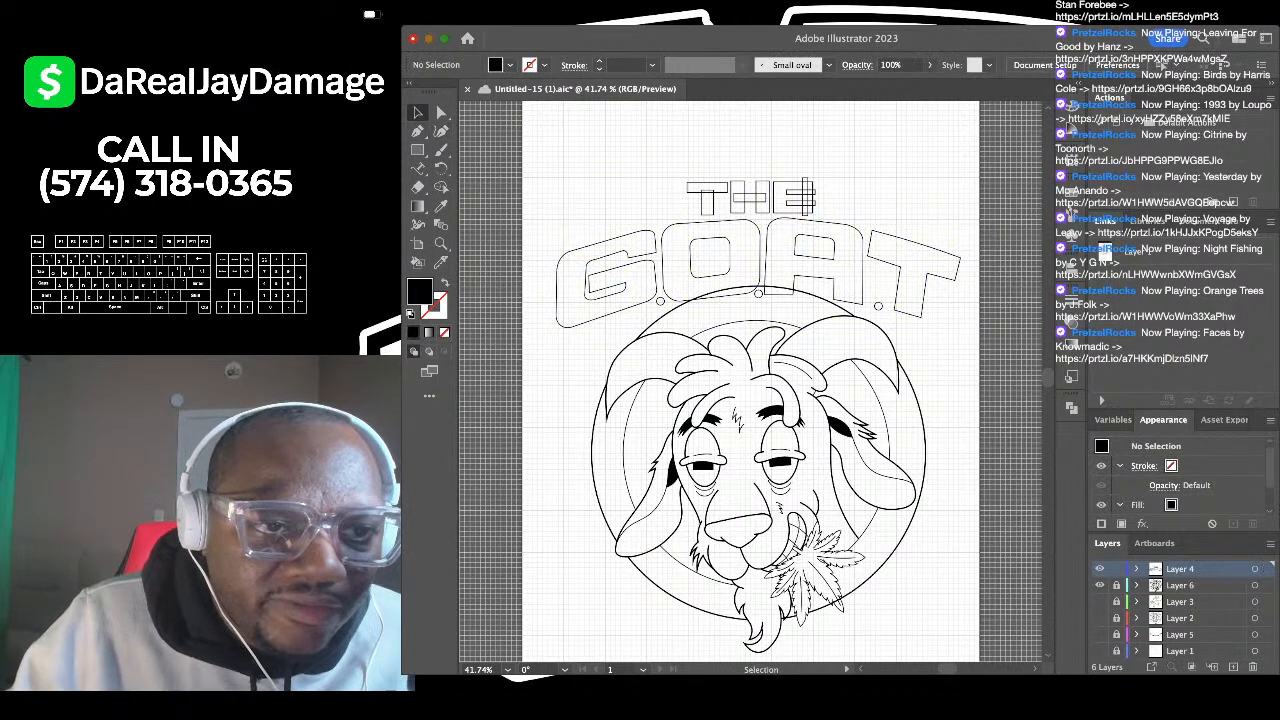
Step: Delete the crossbar segments that overlap both uprights of the H in THE, leaving one clean H outline
click(441, 113)
scroll(707, 165, up, 5)
scroll(708, 168, up, 5)
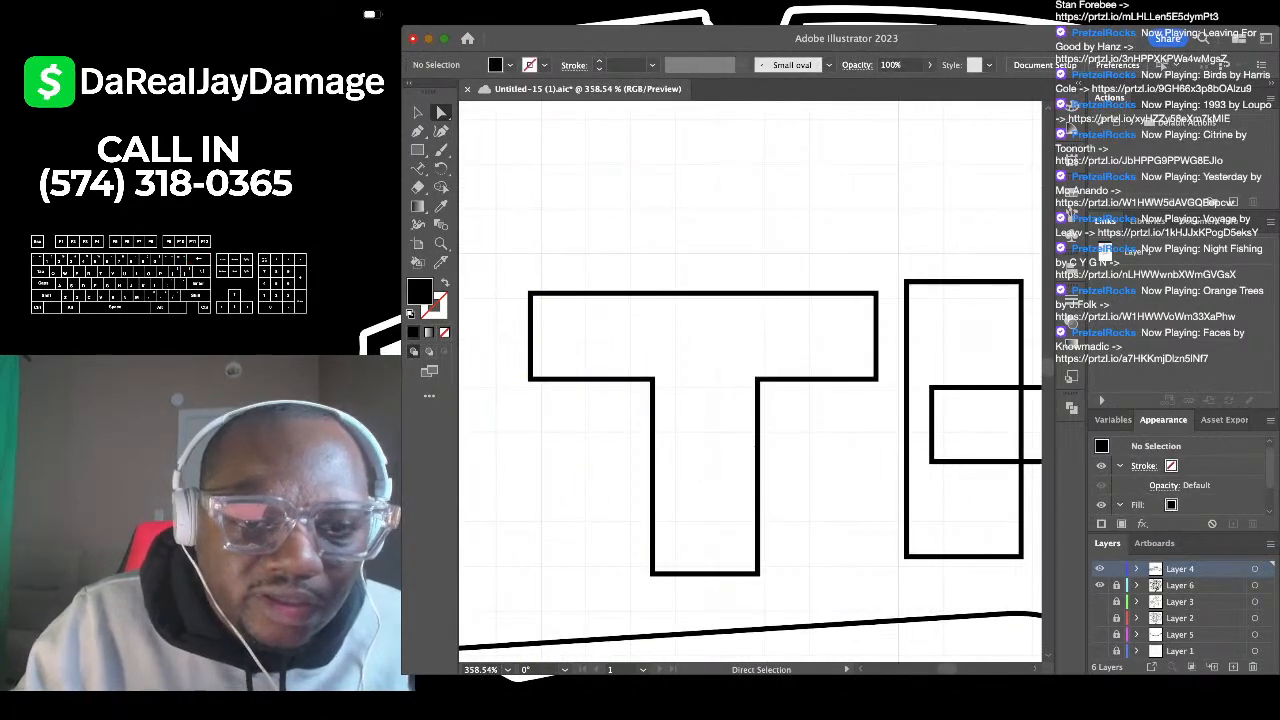
scroll(670, 398, down, 2)
scroll(1040, 463, up, 2)
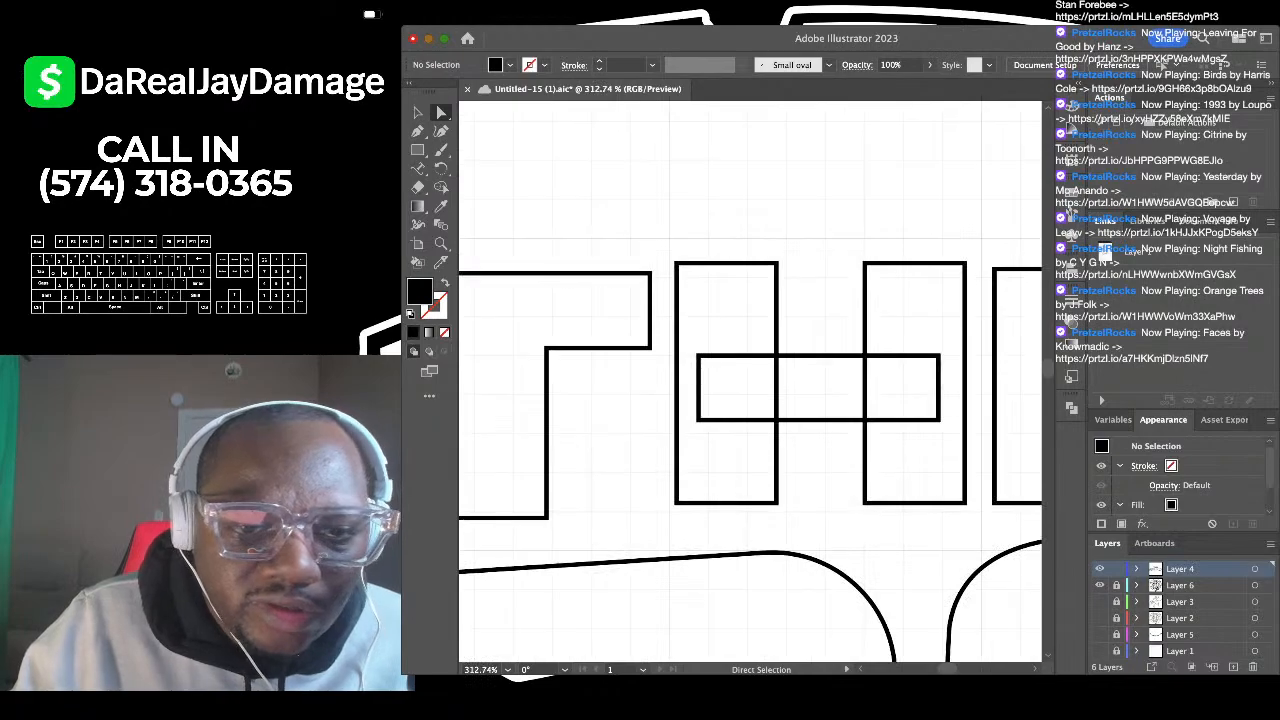
drag(708, 323, 755, 450)
key(BackSpace)
key(BackSpace)
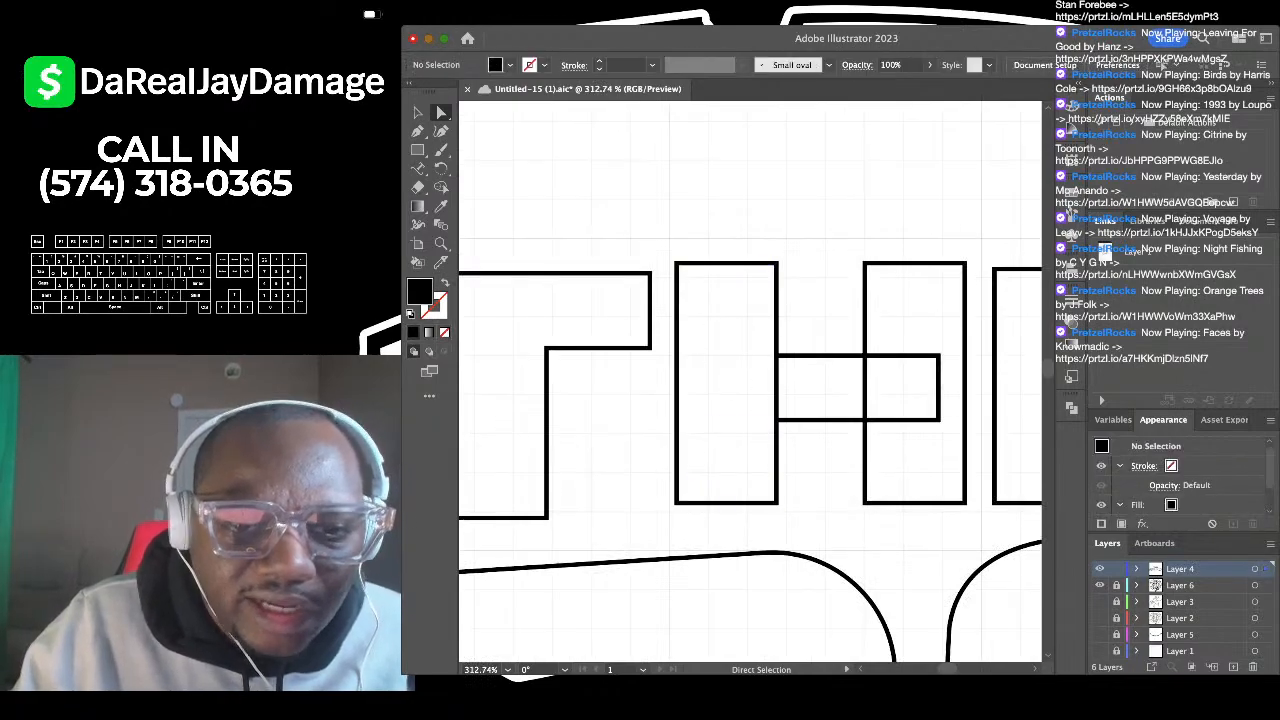
drag(898, 395, 920, 387)
key(BackSpace)
key(BackSpace)
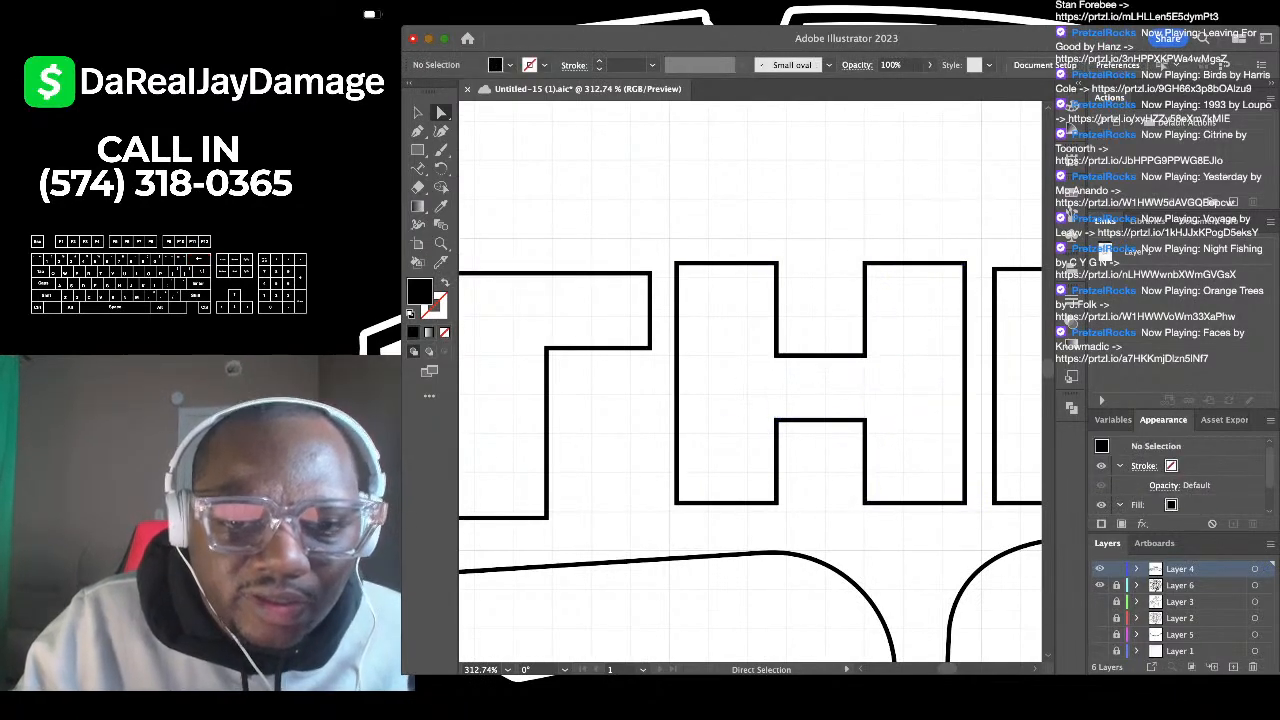
Step: Clear the line segments crossing both horizontal slots of the E in THE, along with the slot ends protruding beyond it
scroll(951, 383, down, 1)
scroll(510, 383, down, 3)
scroll(1030, 392, up, 4)
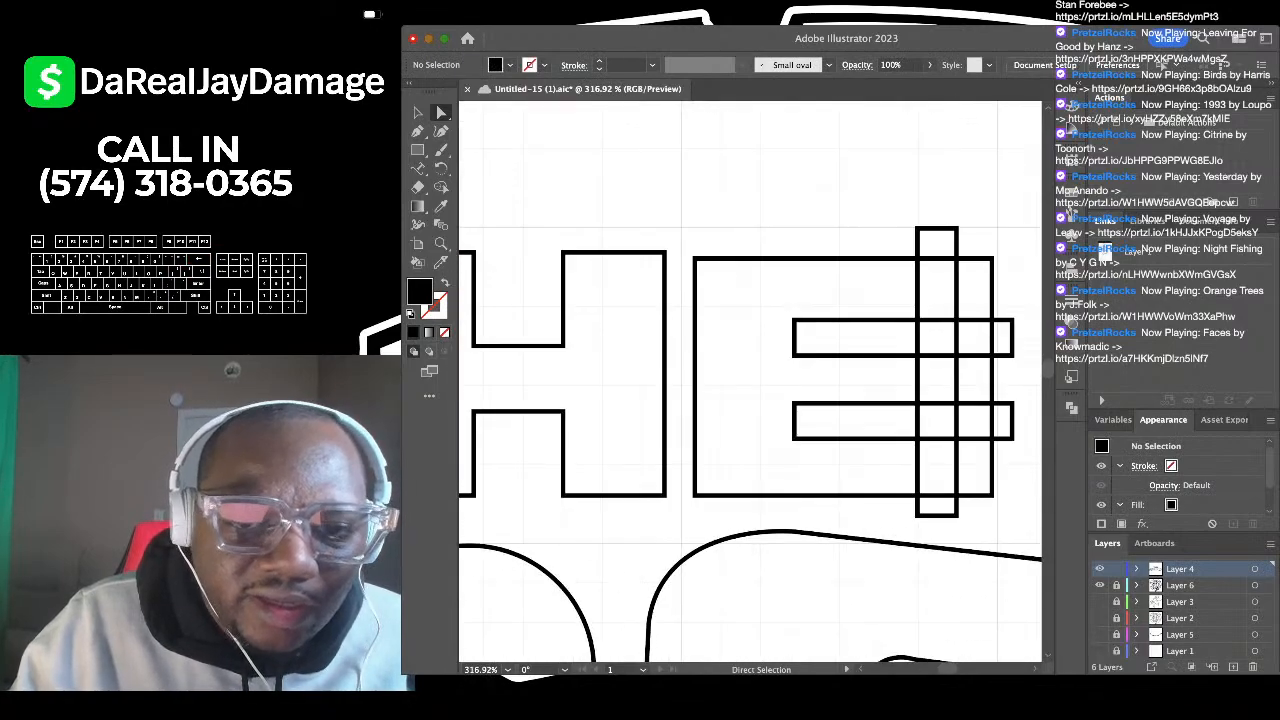
scroll(750, 380, down, 5)
scroll(860, 360, up, 5)
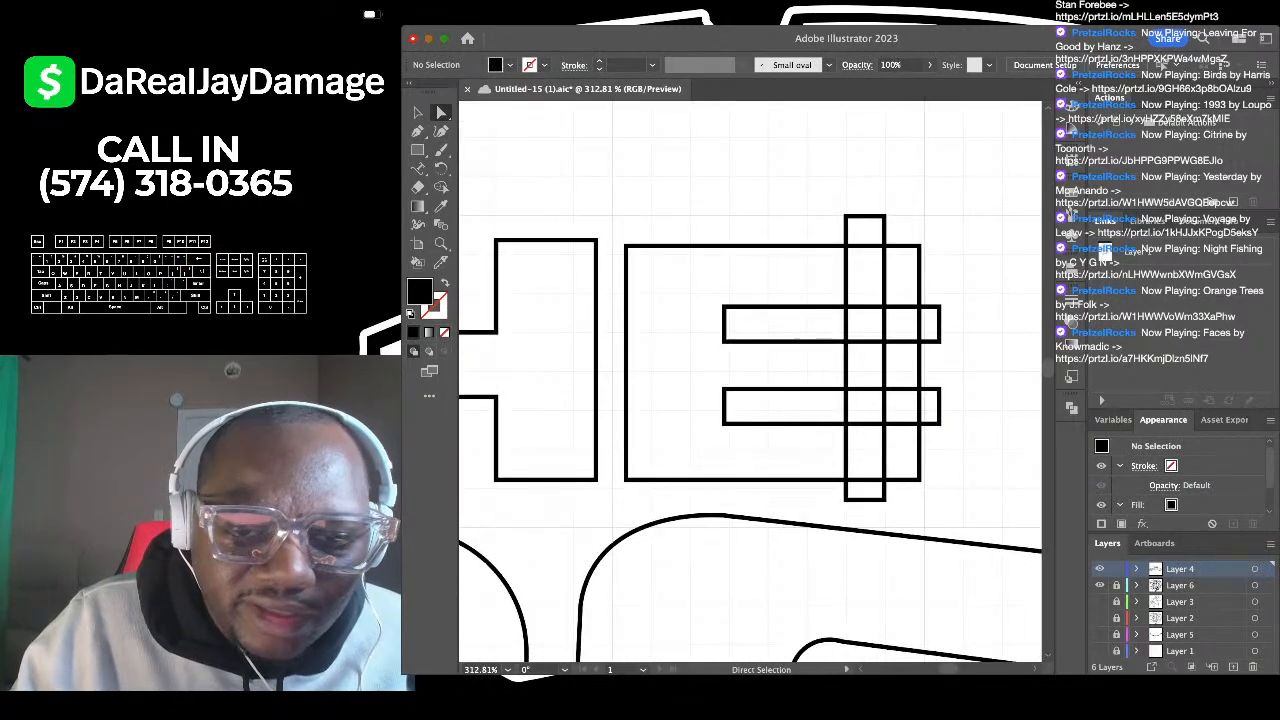
drag(817, 339, 968, 323)
key(BackSpace)
key(BackSpace)
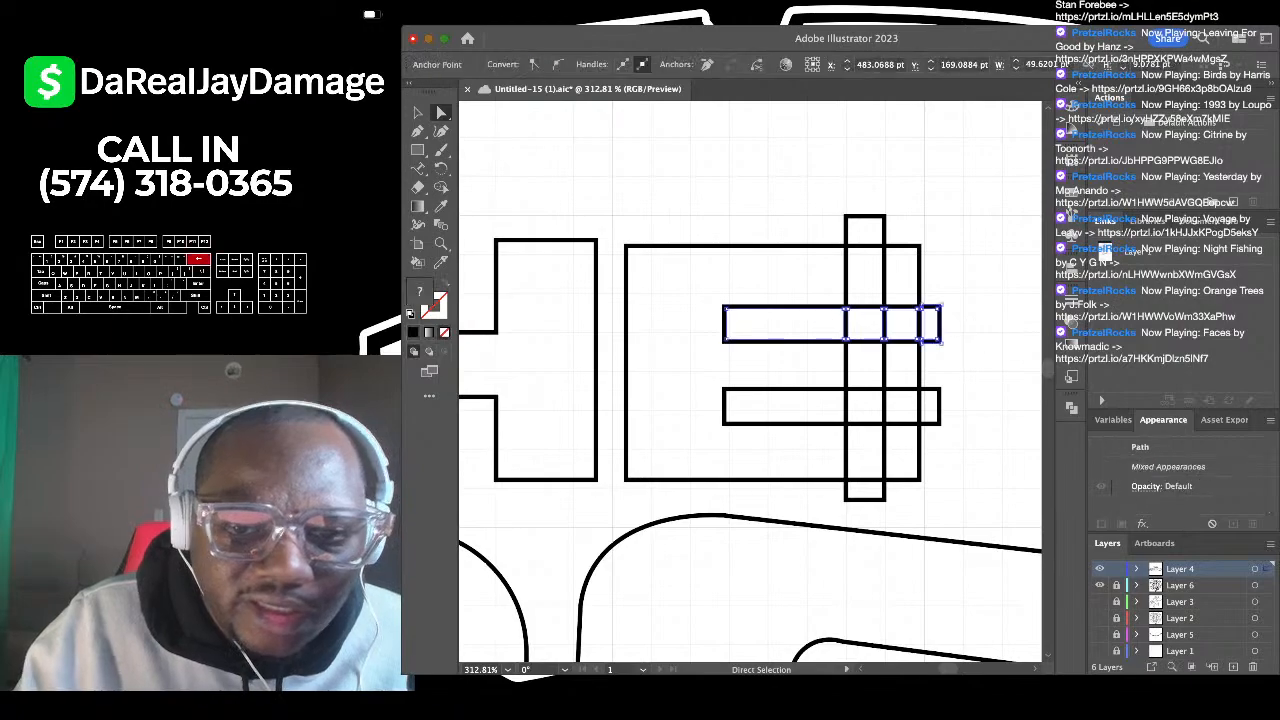
drag(819, 411, 962, 402)
key(BackSpace)
key(BackSpace)
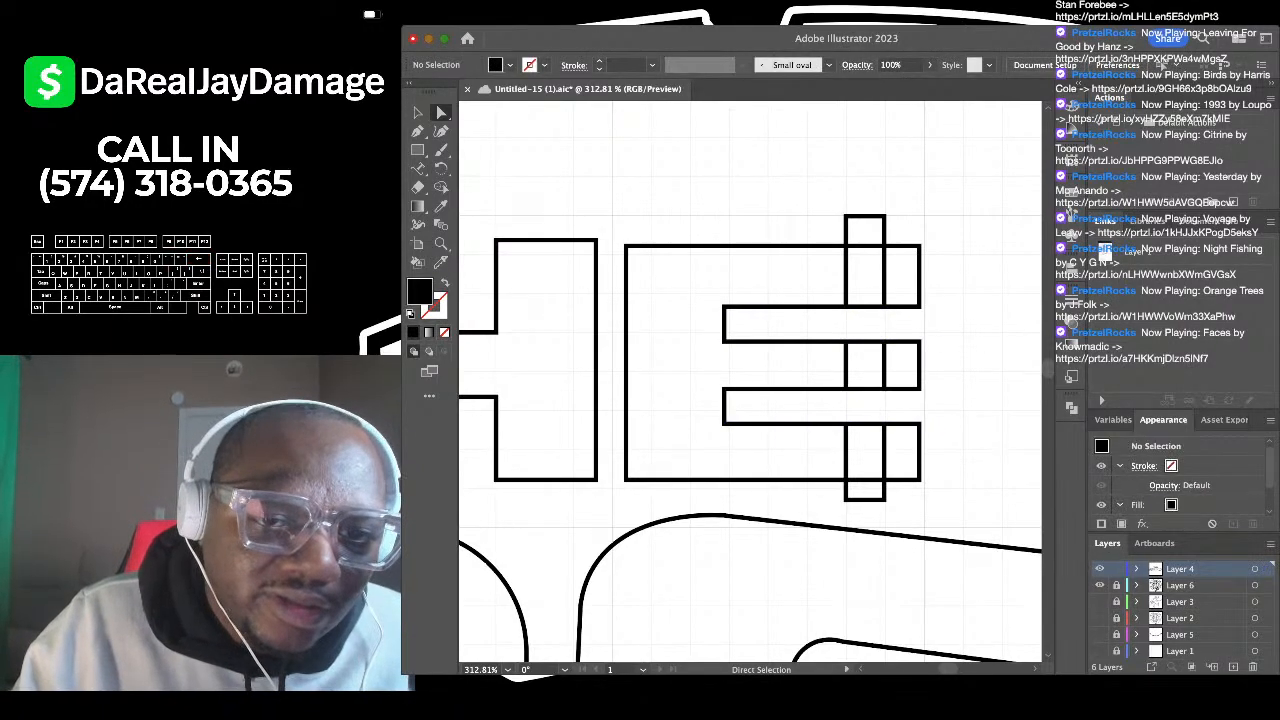
Step: Delete the ends of the E's three arms that extend beyond the outer edge of the narrow vertical rectangle
drag(903, 272, 950, 272)
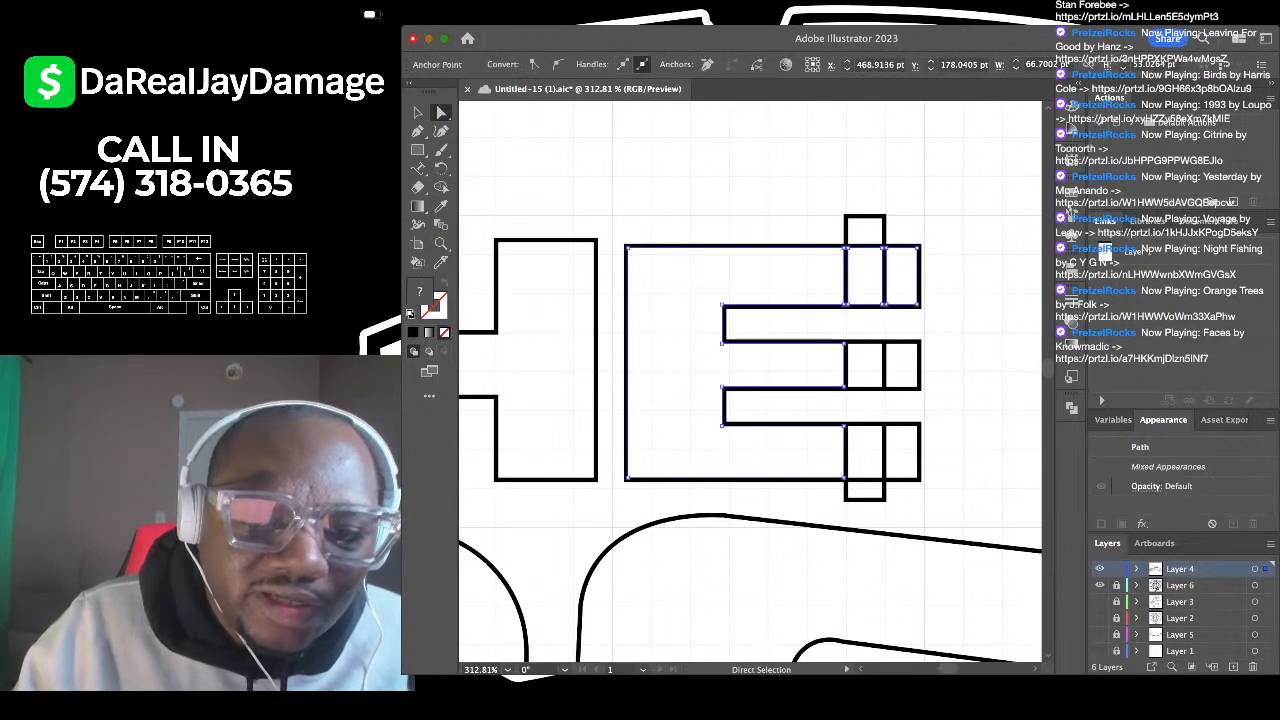
key(BackSpace)
key(BackSpace)
drag(904, 208, 983, 503)
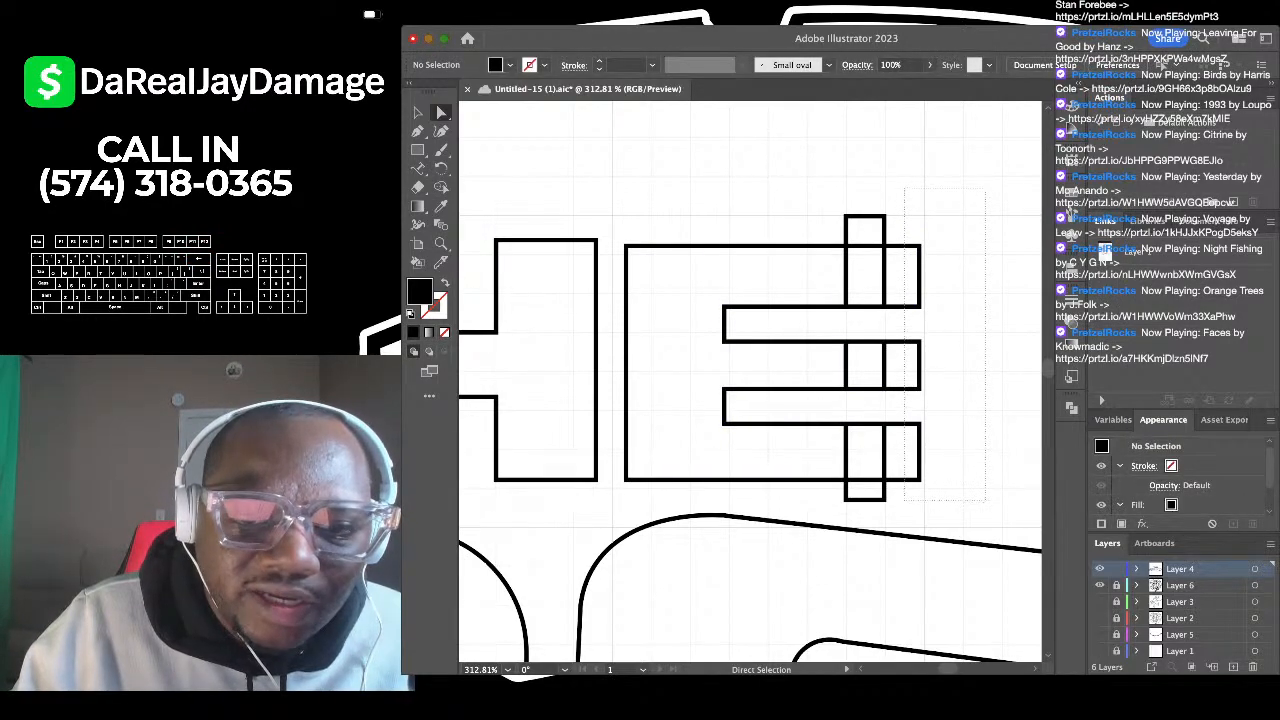
key(BackSpace)
key(BackSpace)
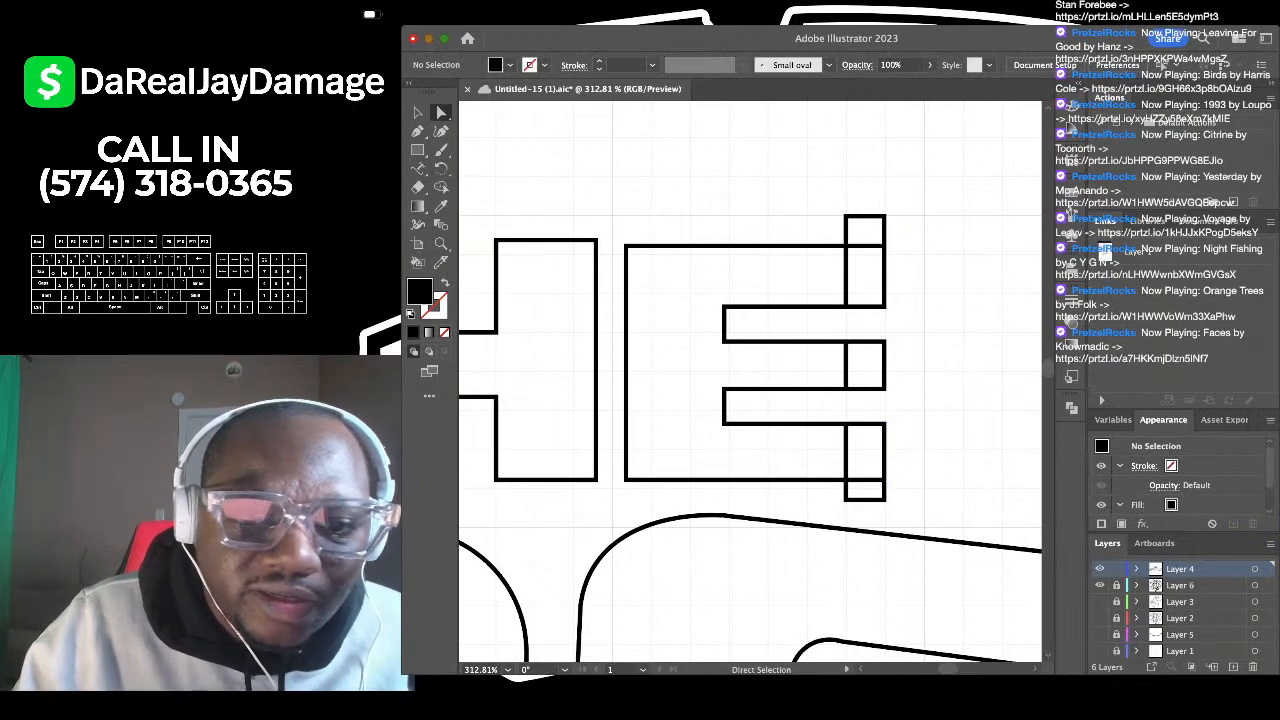
Step: Delete the stubs of the narrow vertical rectangle that stick out above and below the E
drag(816, 170, 908, 232)
key(Delete)
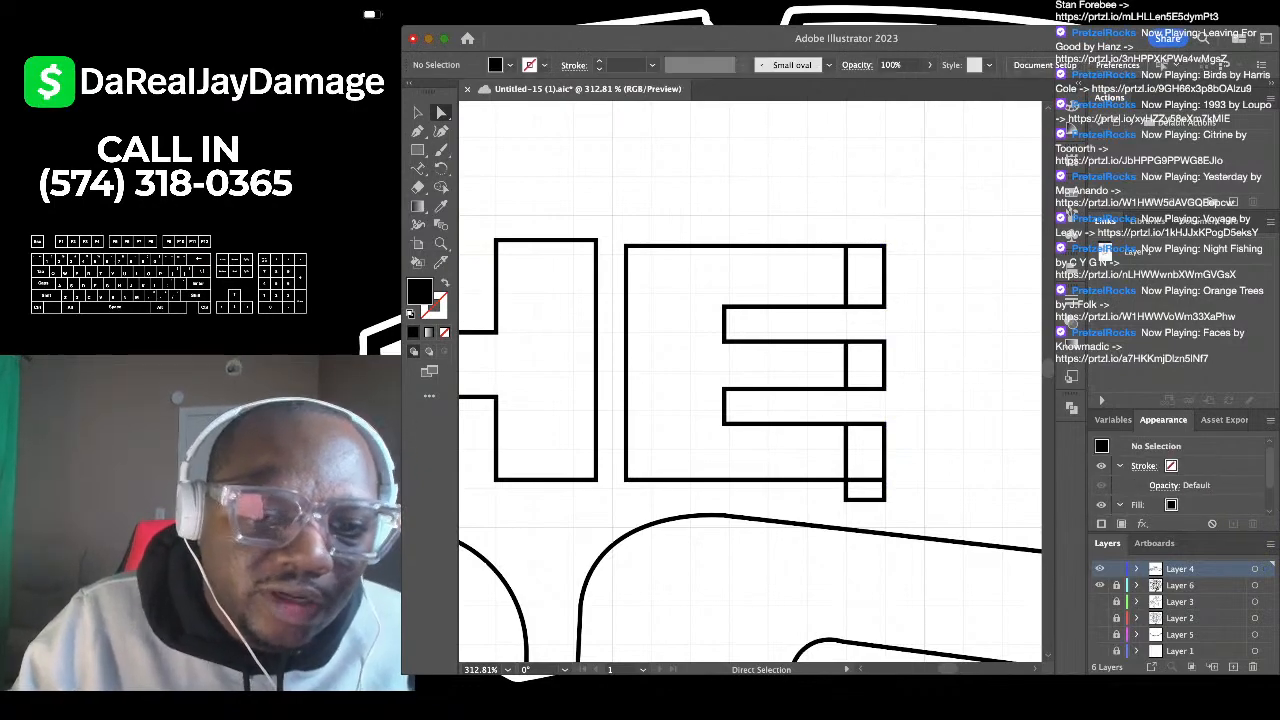
drag(911, 505, 911, 505)
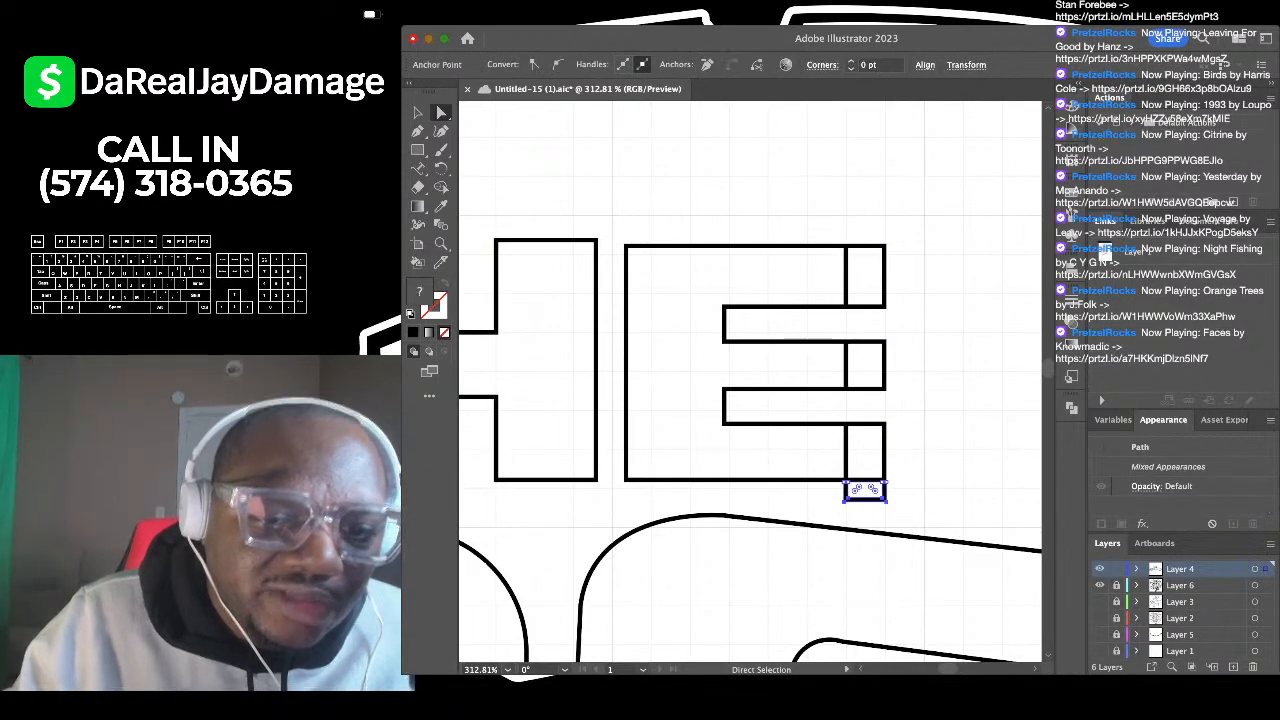
key(Delete)
Step: Delete the leftover vertical segments inside the lower, middle and upper arms of the E
click(846, 452)
key(Delete)
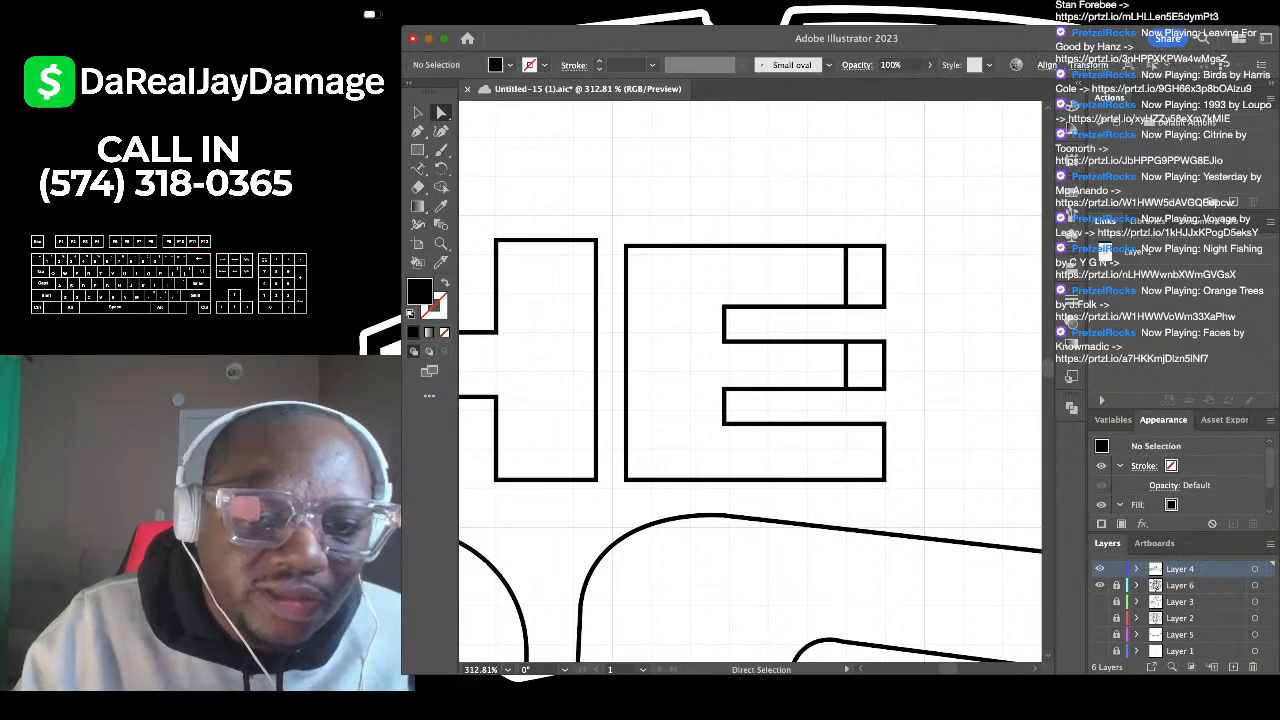
click(846, 365)
key(BackSpace)
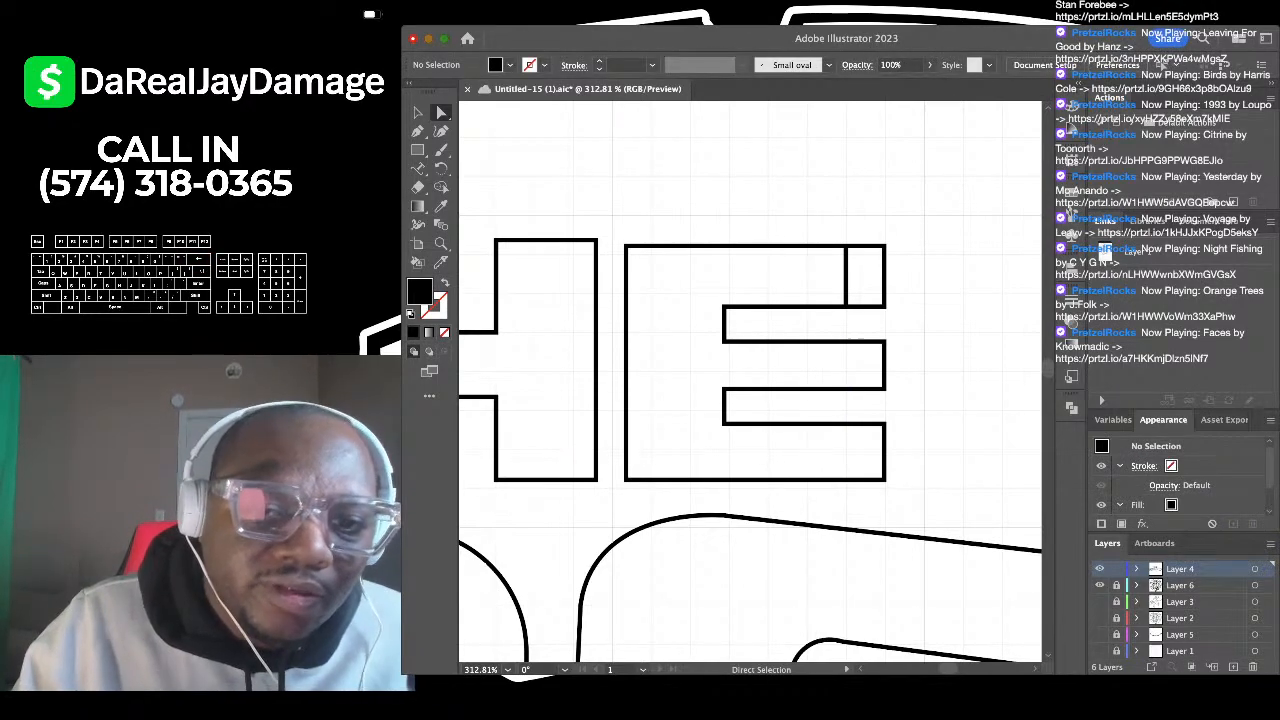
click(846, 277)
key(BackSpace)
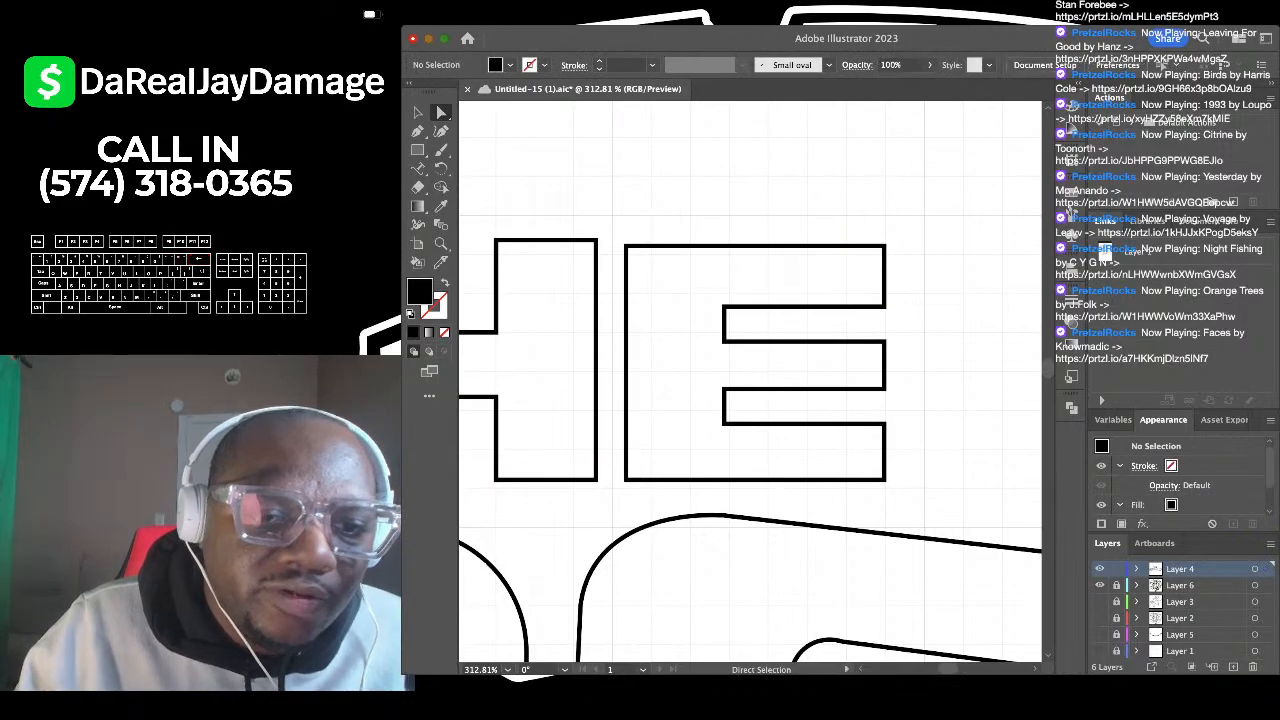
Step: Select all of the cleaned-up THE G.O.A.T lettering and make it a Live Paint group
scroll(849, 287, down, 10)
scroll(849, 287, down, 2)
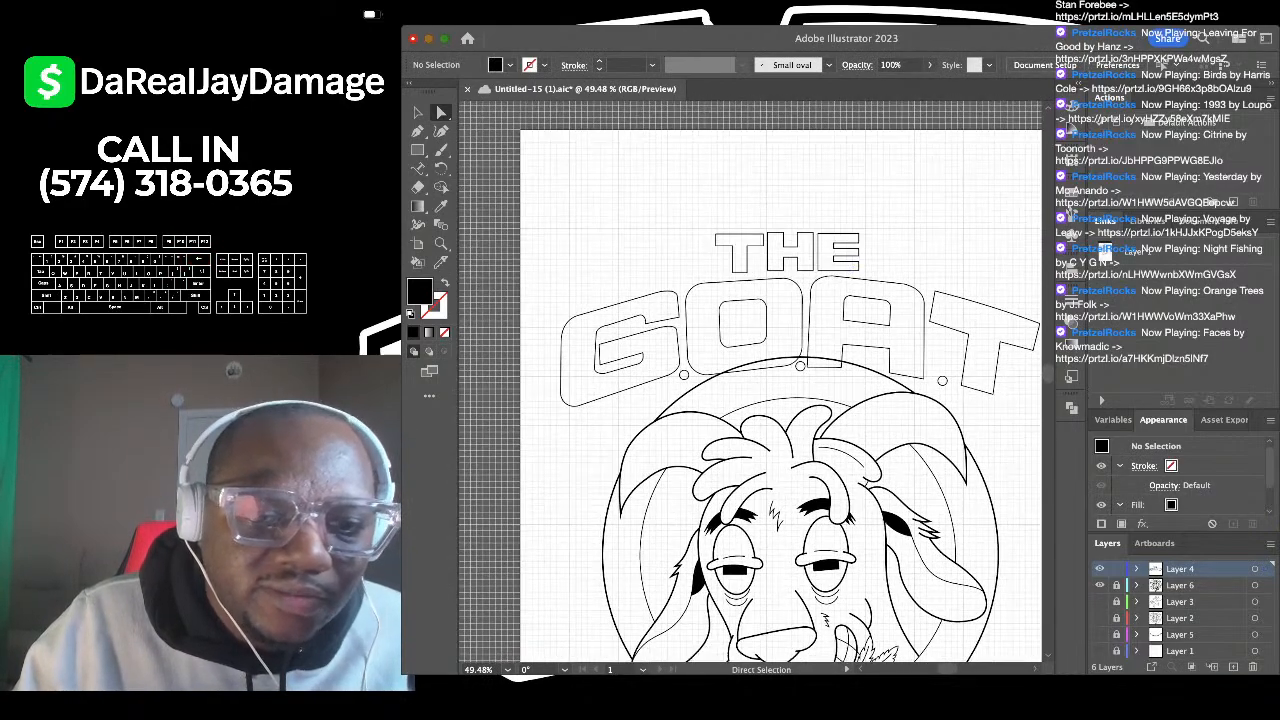
scroll(845, 287, up, 4)
scroll(840, 300, down, 4)
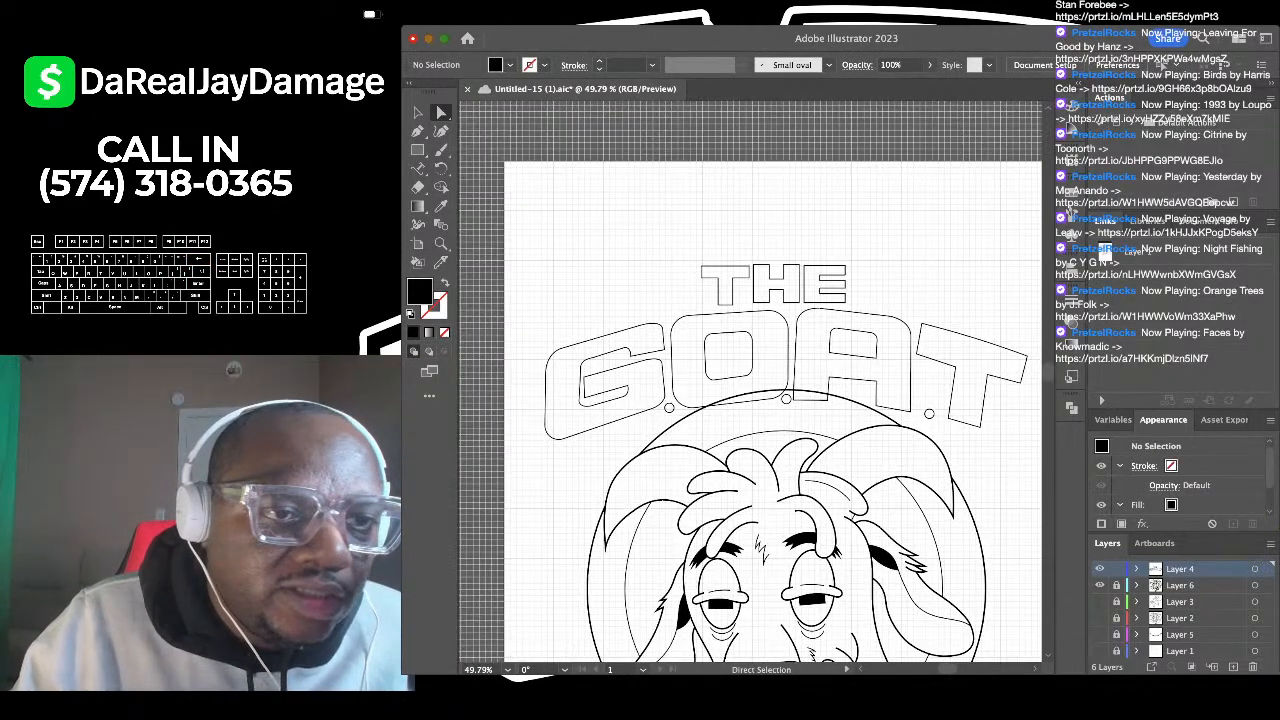
key(v)
scroll(590, 243, down, 2)
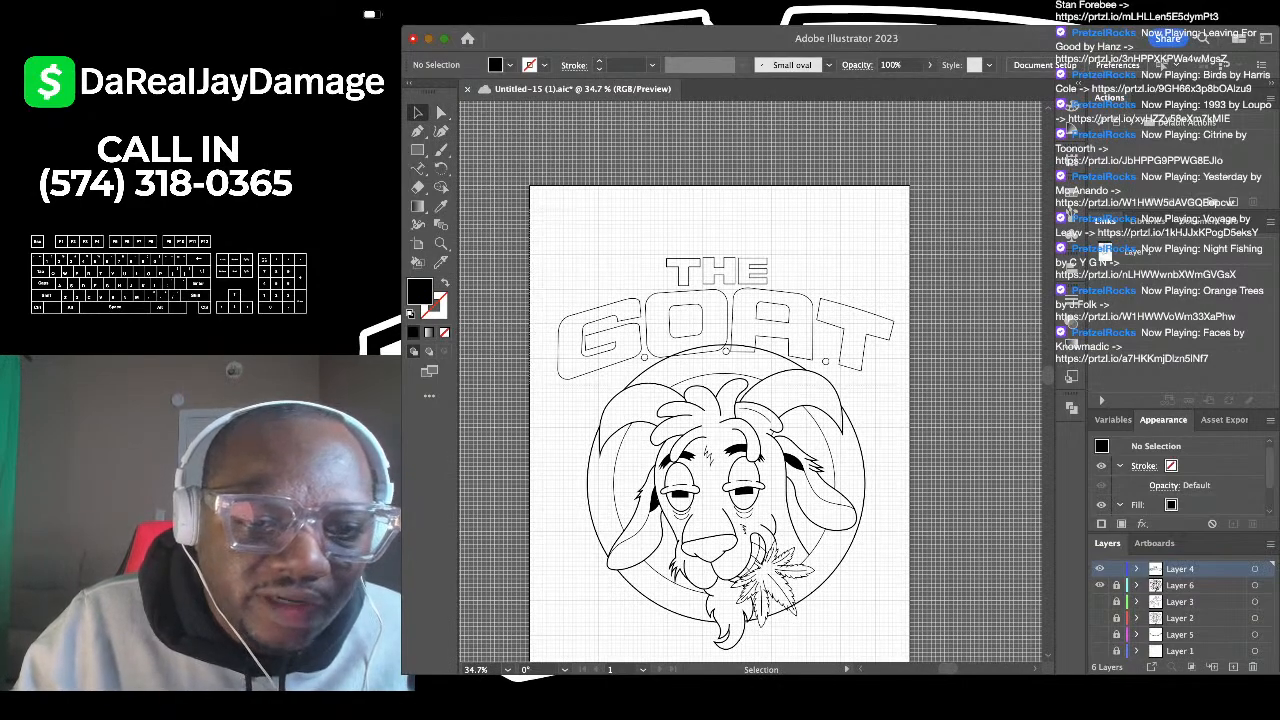
key(super+a)
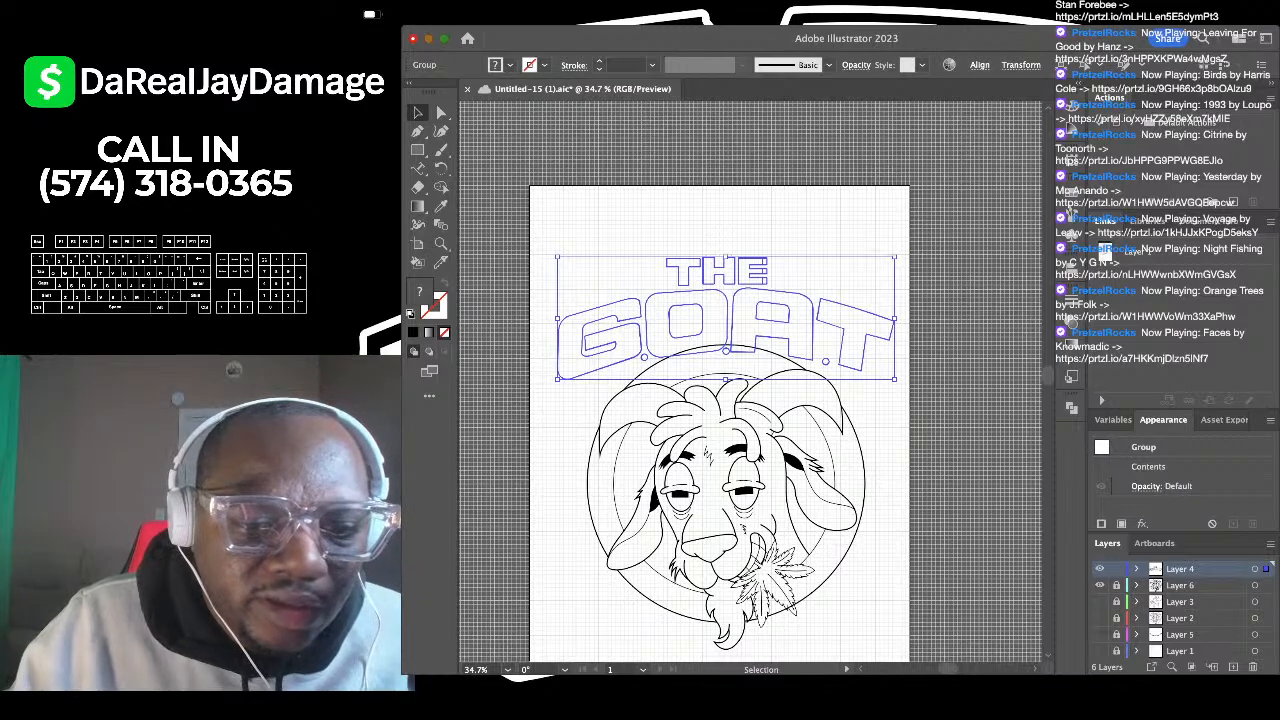
key(alt+super+x)
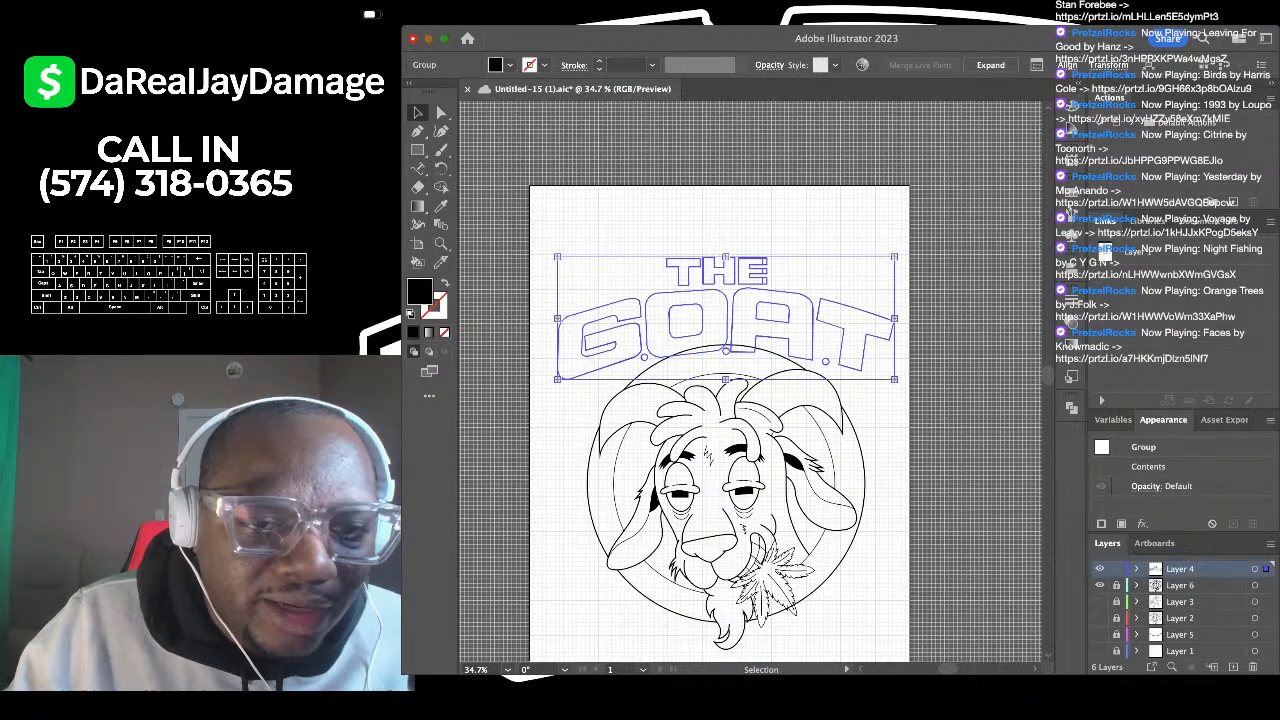
Step: Fill the G, O, A and T letters and the dots between them with black using the Live Paint Bucket
click(660, 341)
scroll(660, 341, up, 4)
click(415, 262)
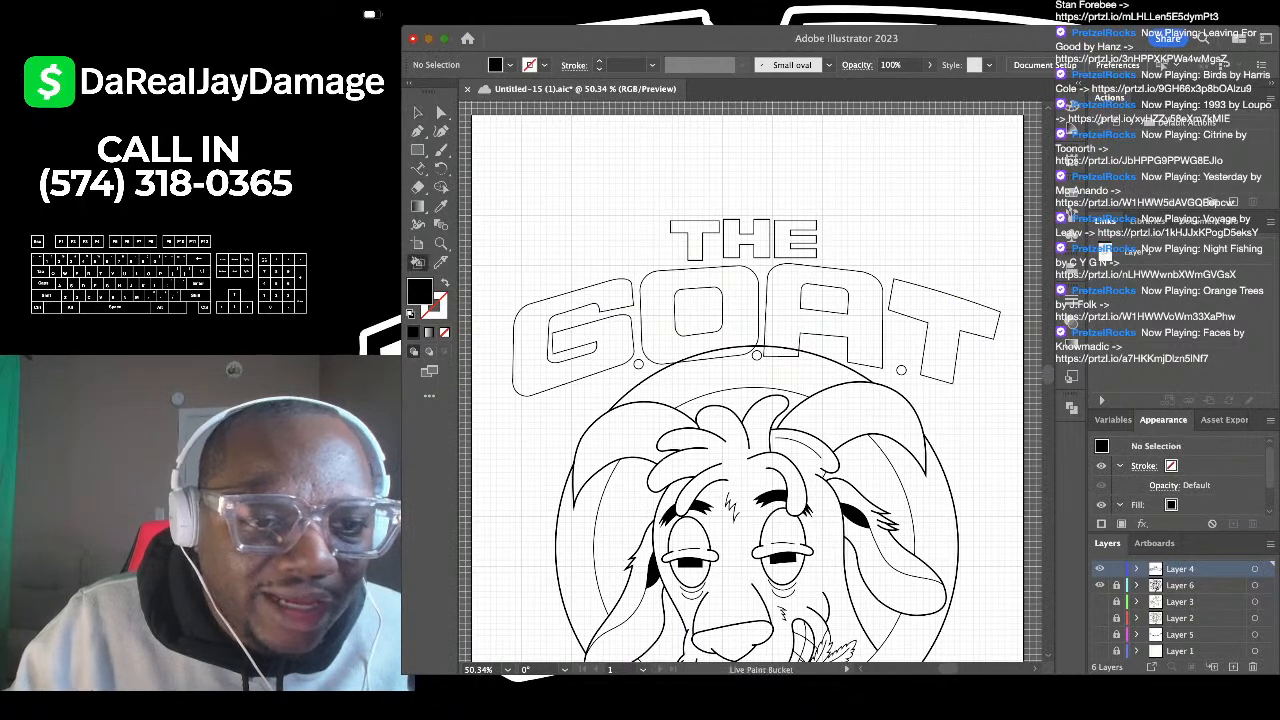
click(600, 290)
click(665, 290)
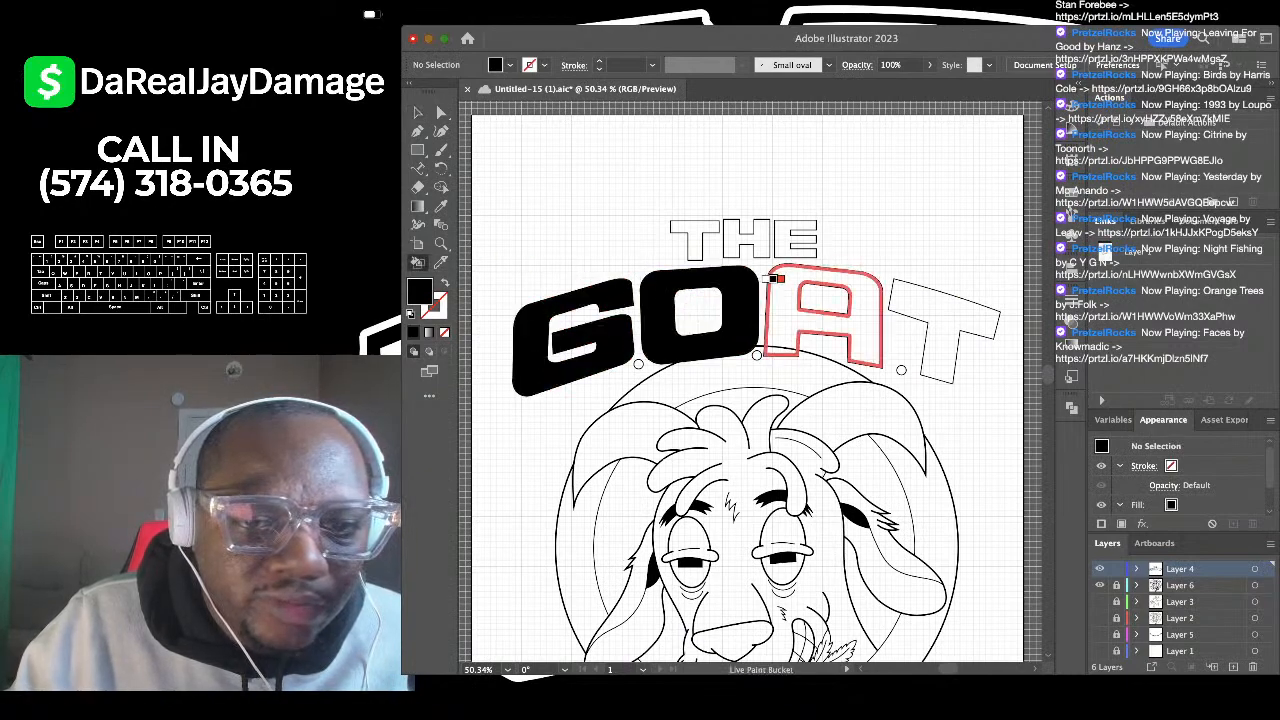
click(775, 280)
click(900, 343)
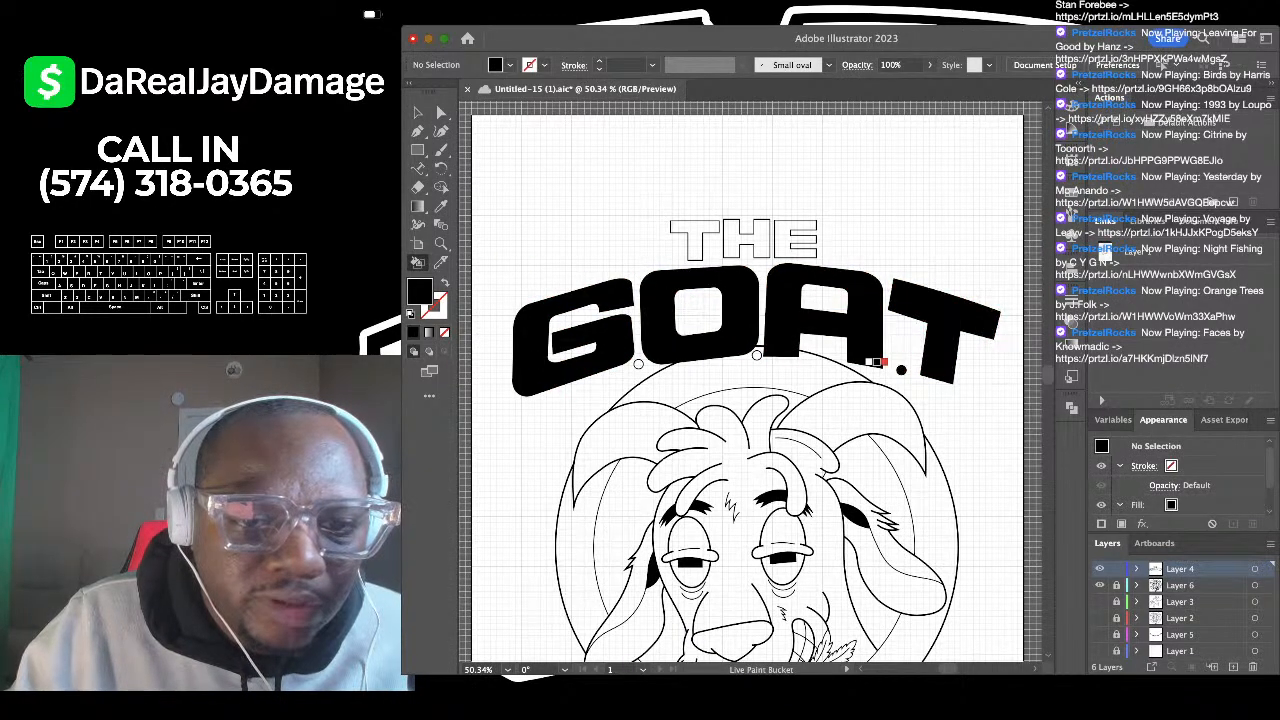
click(757, 354)
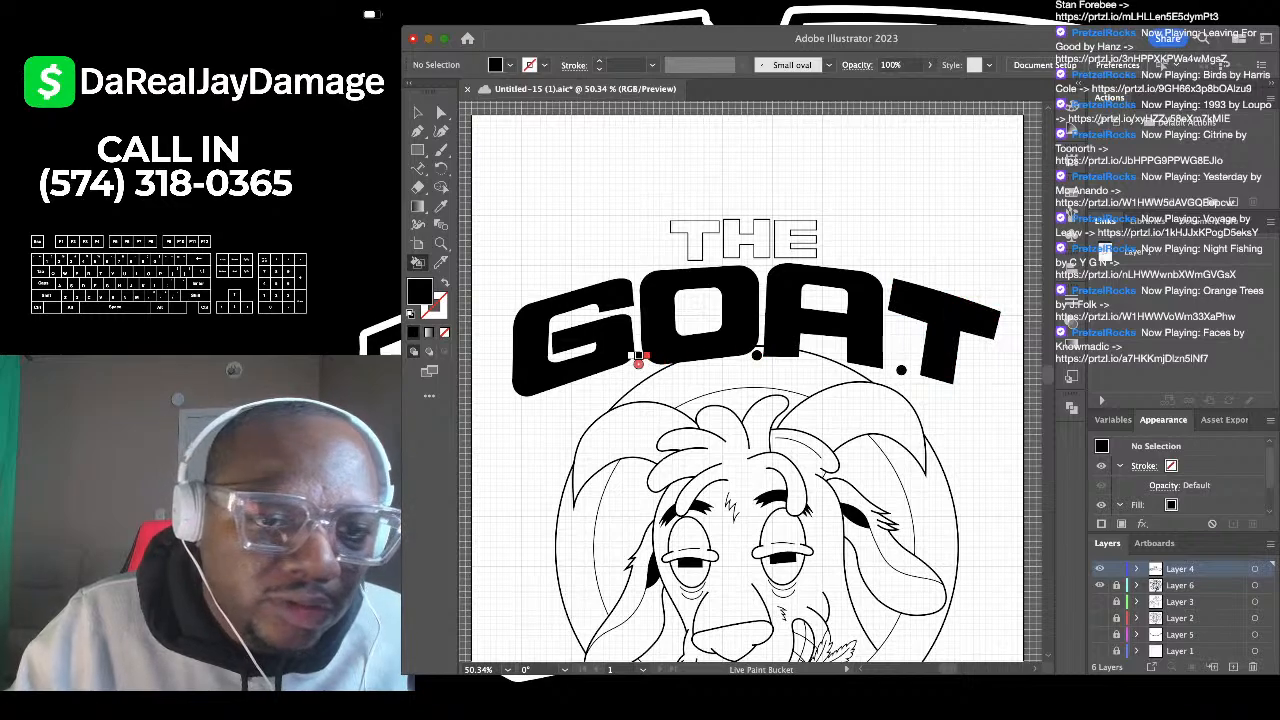
click(637, 360)
Step: Fill the letters T, H and E of the word THE with black
click(693, 235)
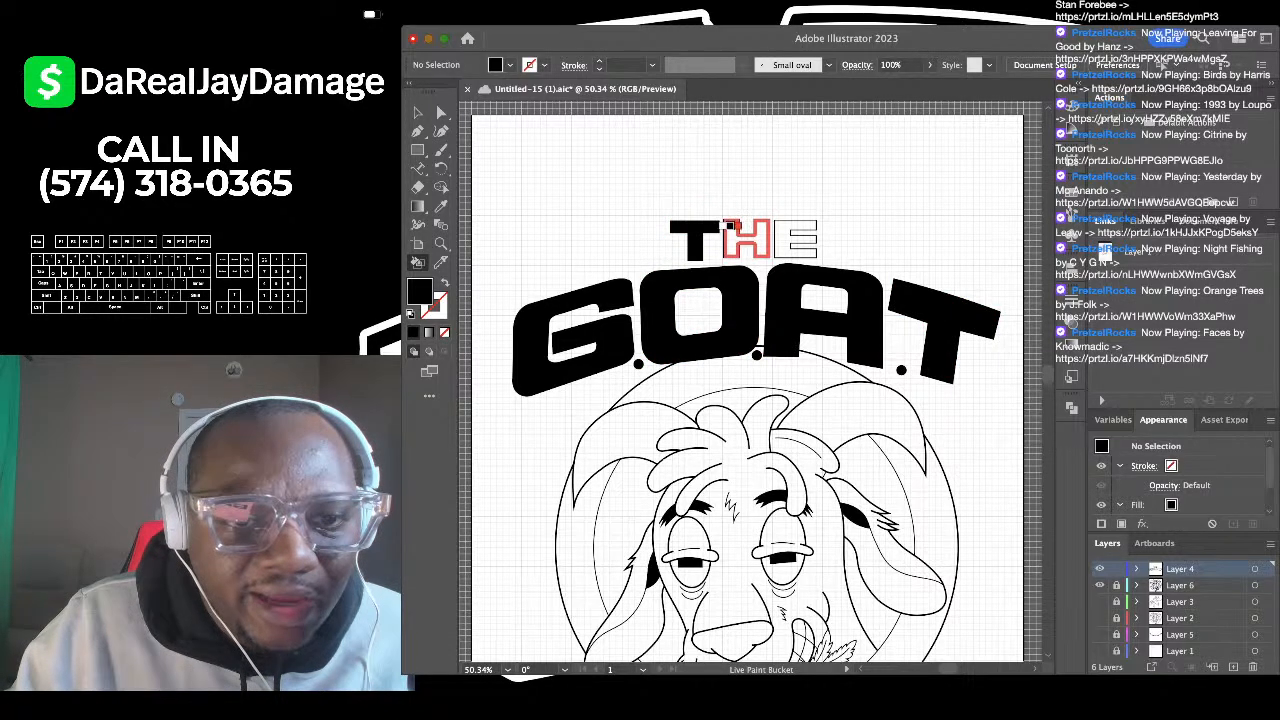
click(730, 228)
click(800, 234)
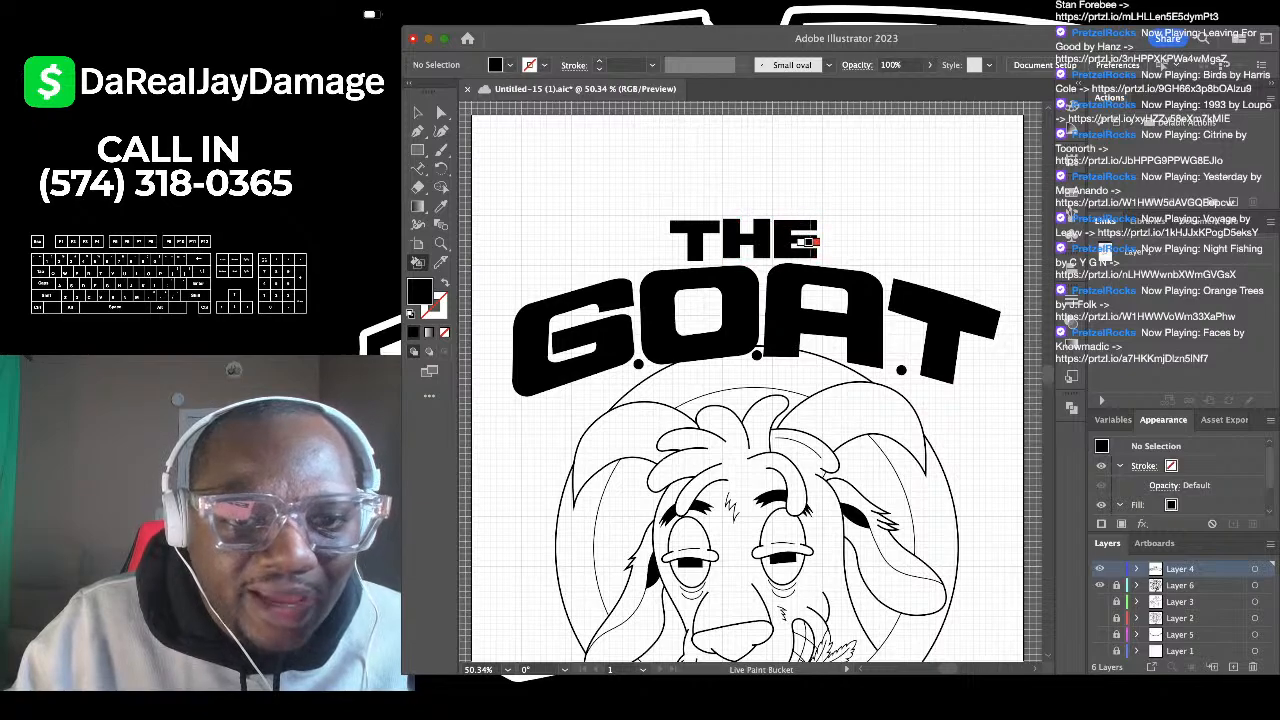
Step: Fill the thin white vertical slivers left in the three arms of the E with black
scroll(807, 242, up, 10)
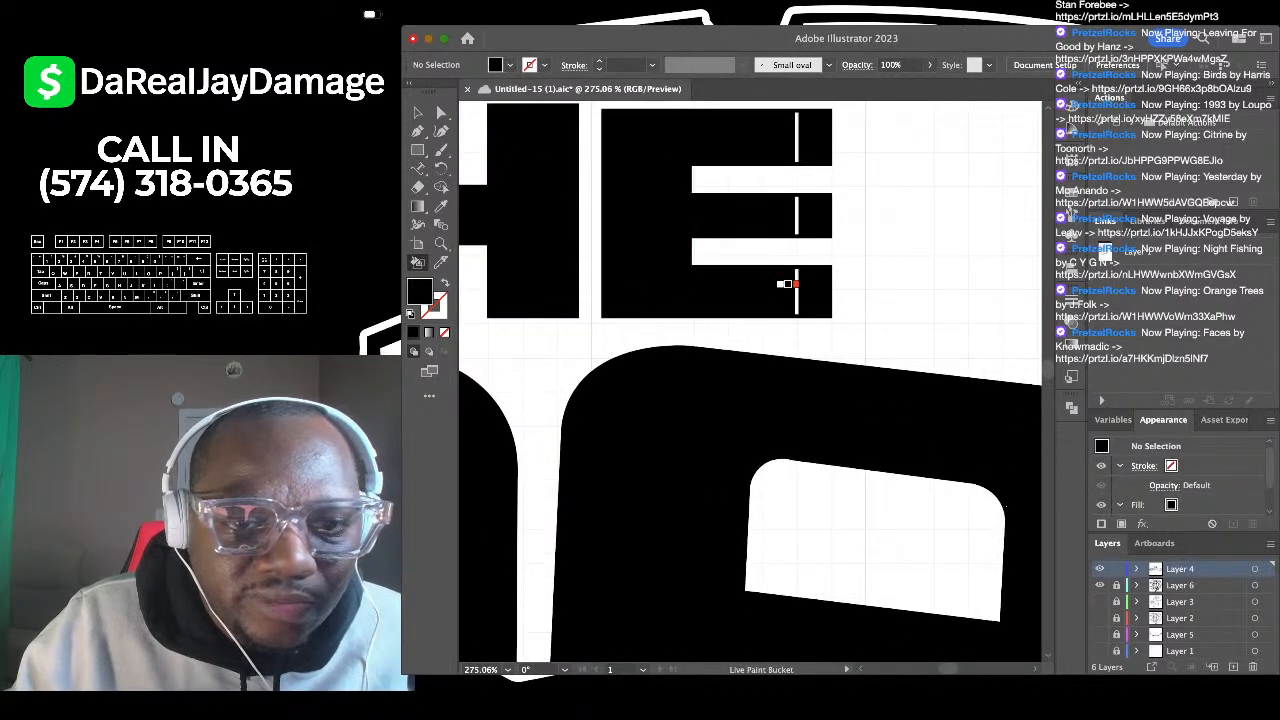
click(794, 282)
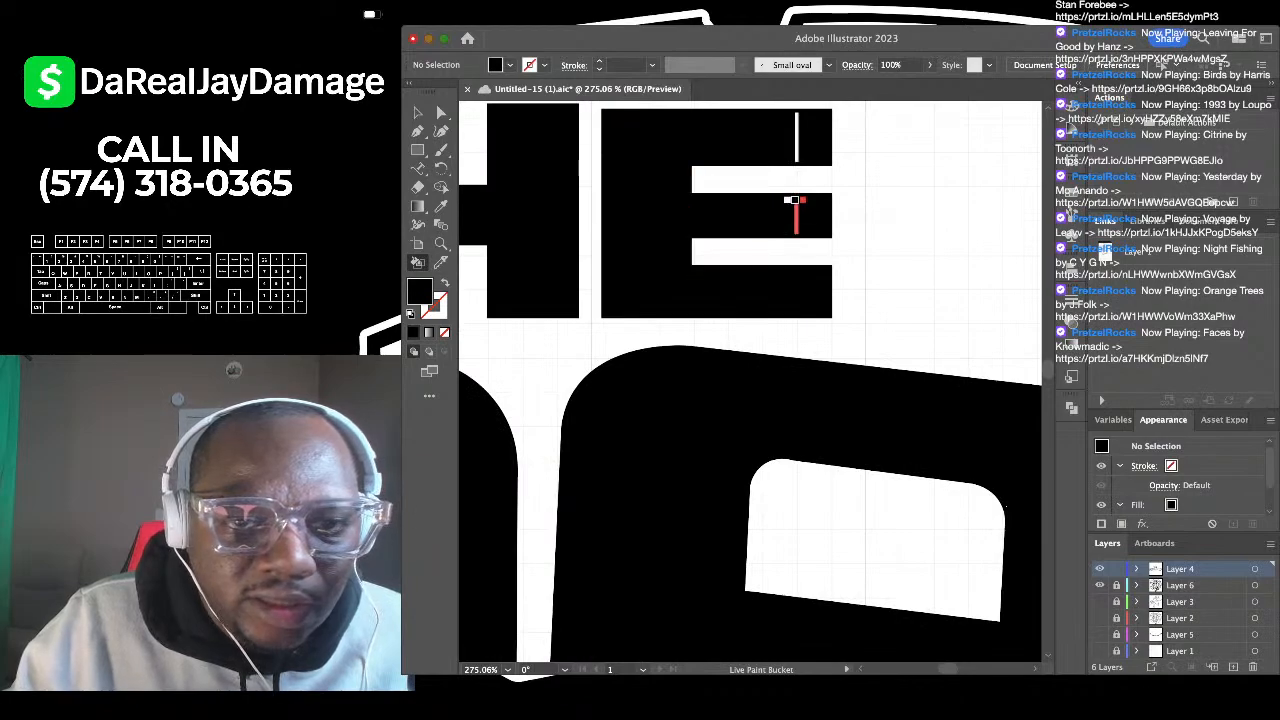
click(795, 130)
scroll(816, 330, down, 8)
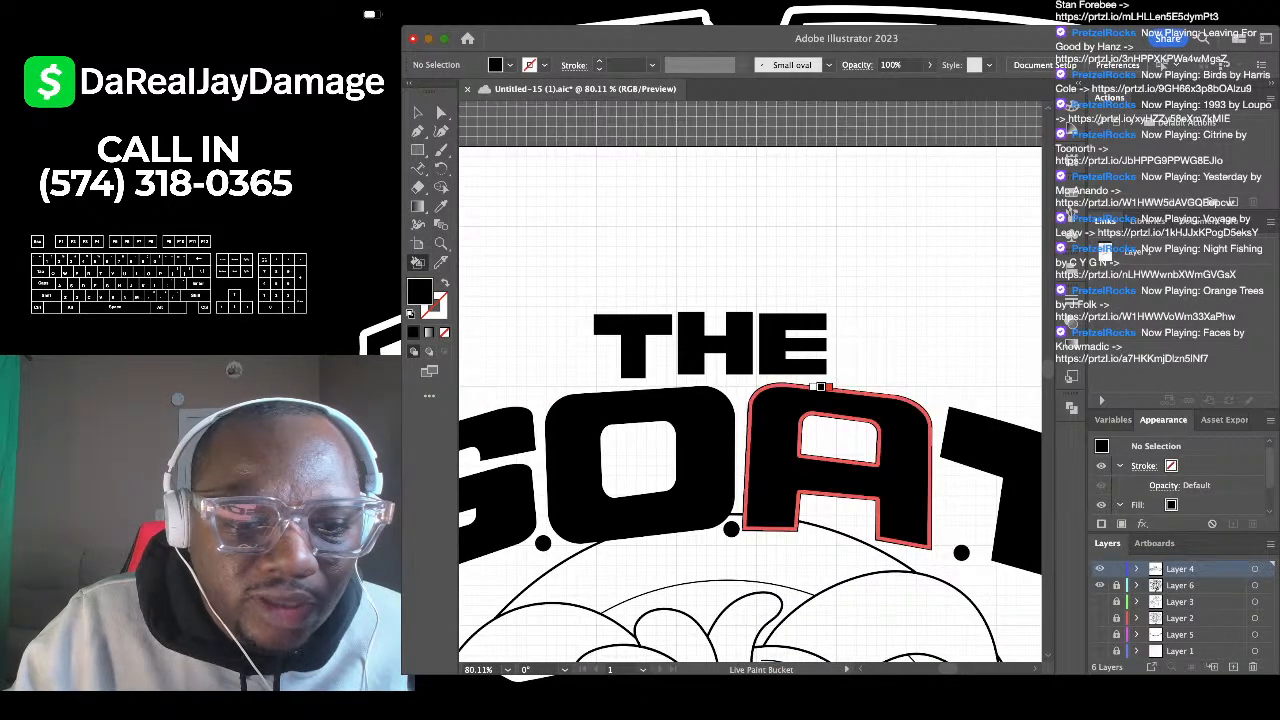
scroll(820, 386, down, 6)
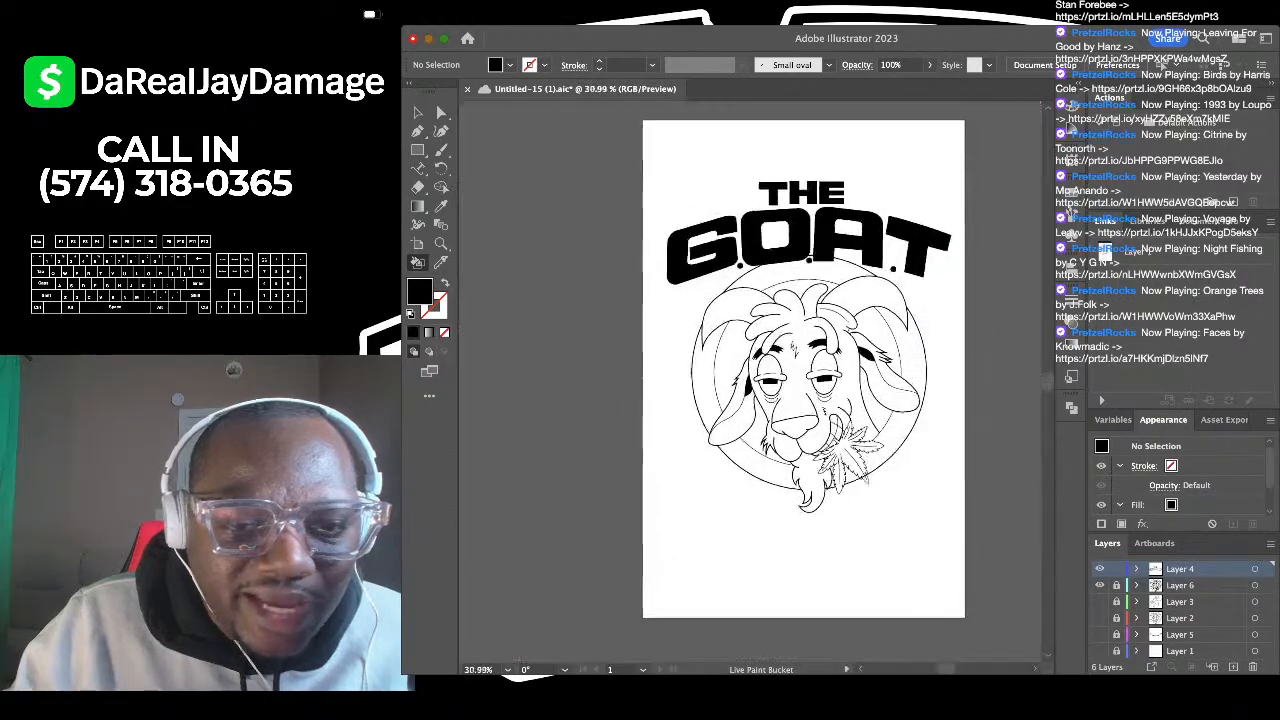
Step: Lock Layer 4, unlock Layer 6 and activate the Direct Selection tool for editing the goat's beard
scroll(930, 375, up, 1)
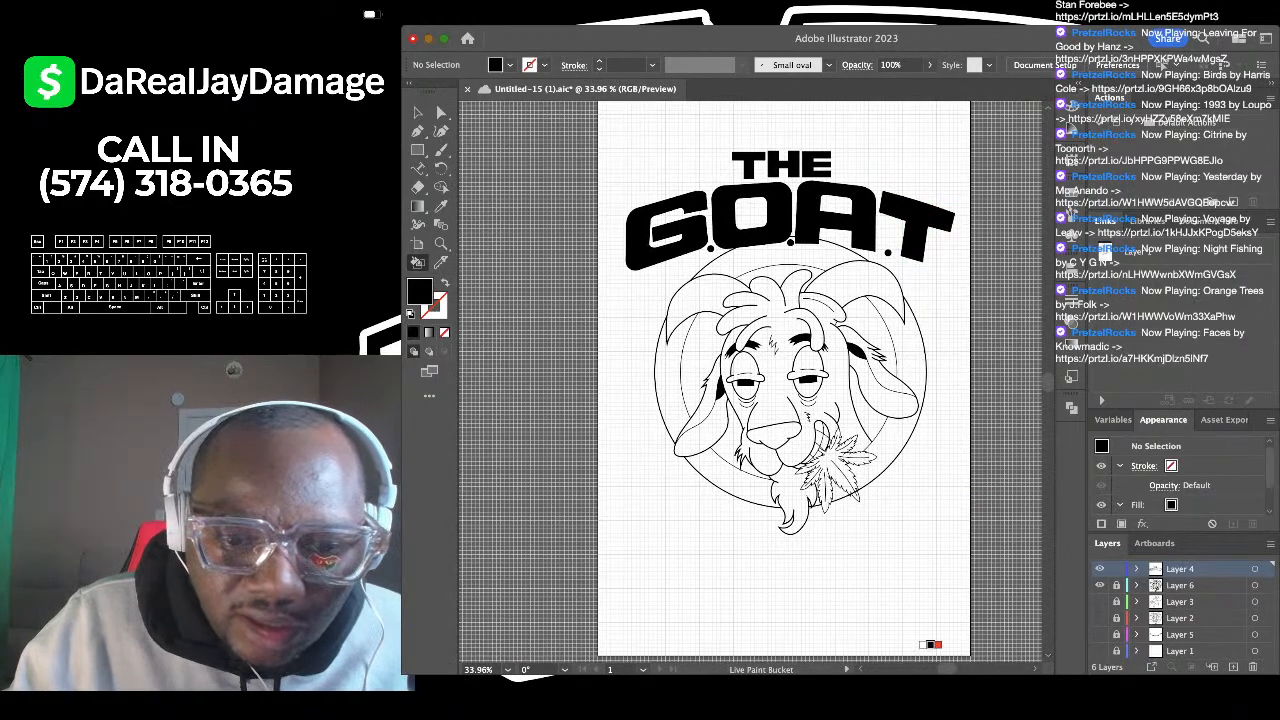
scroll(930, 644, up, 10)
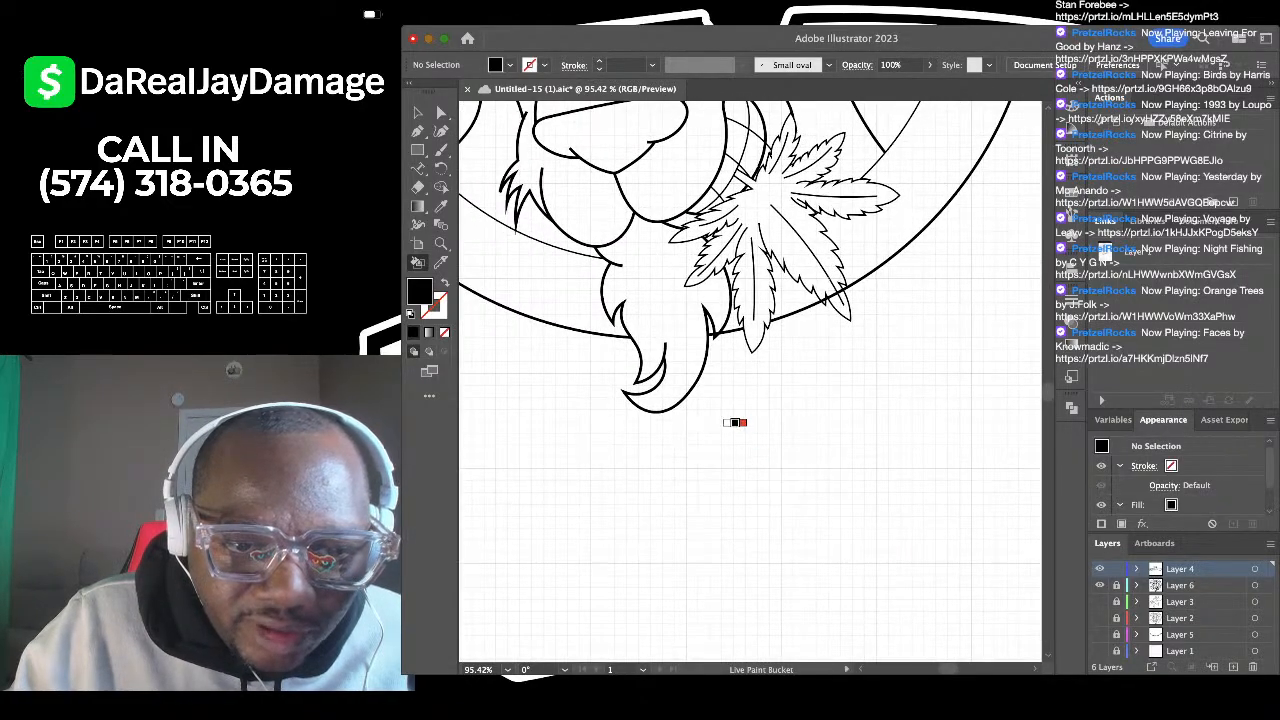
scroll(736, 428, up, 6)
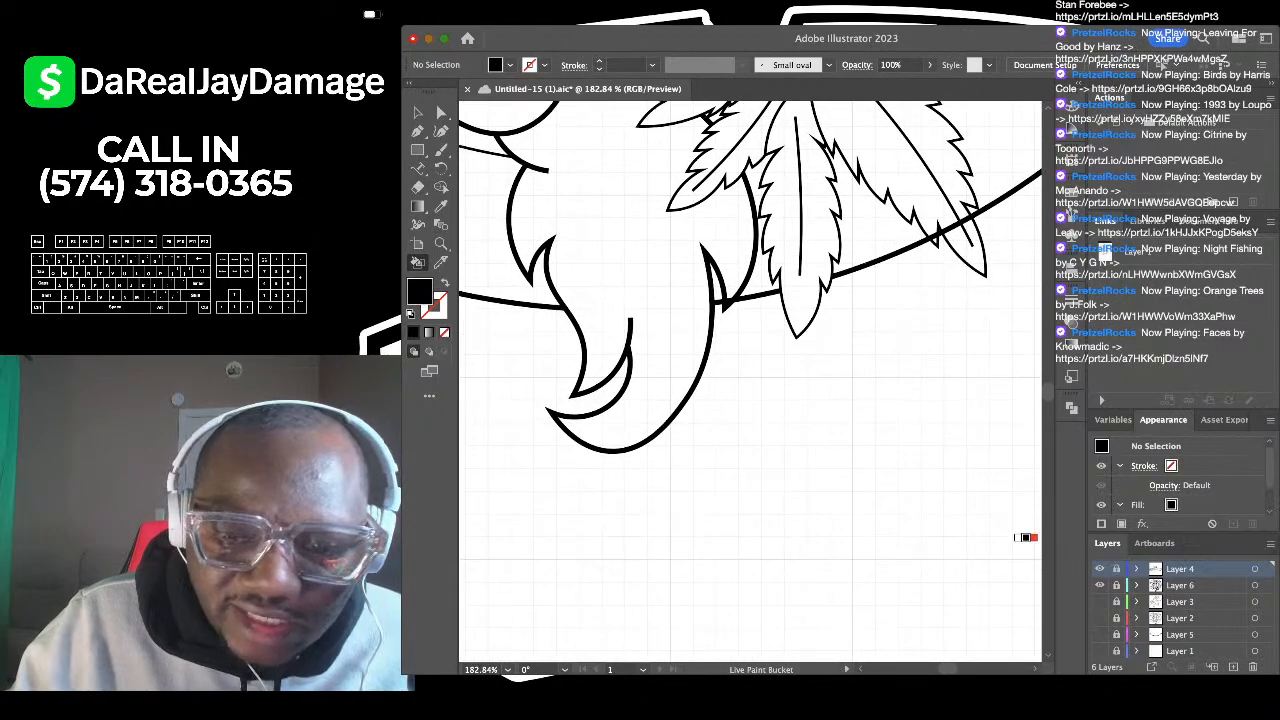
click(1116, 585)
click(440, 111)
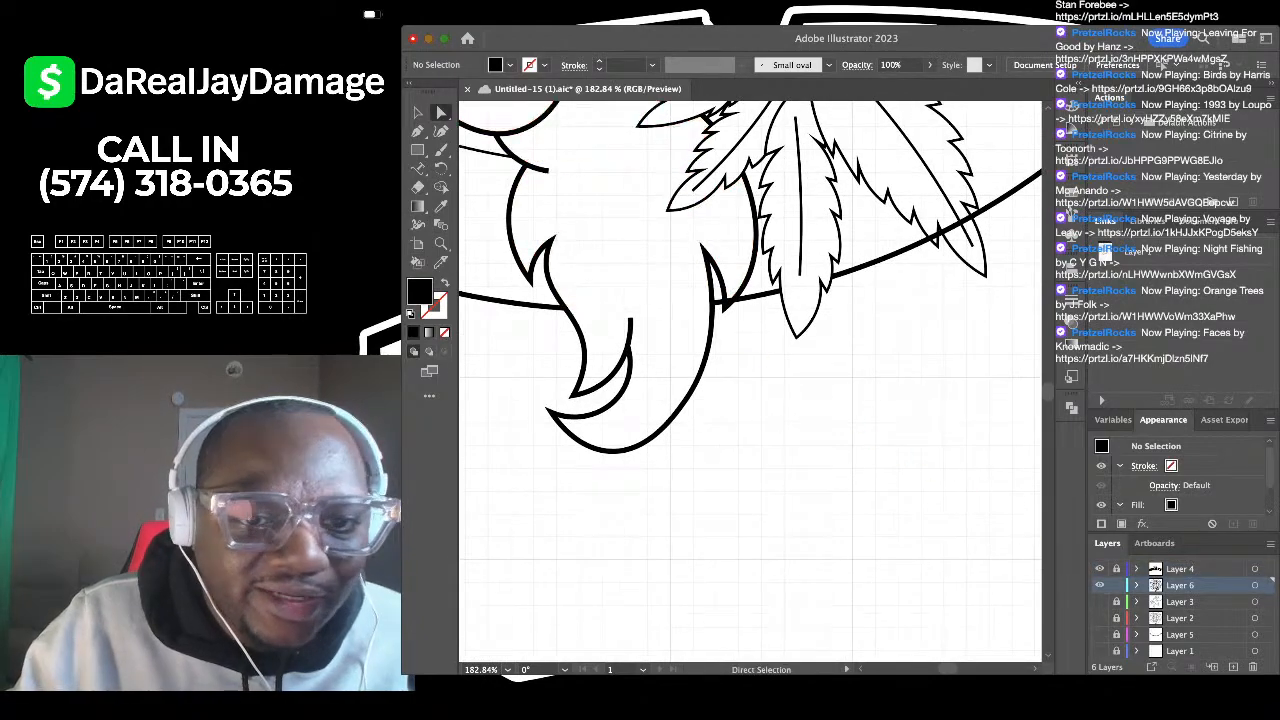
Step: Try to delete the small triangular Live Paint path where the beard tuft crosses the circle outline
scroll(683, 248, up, 15)
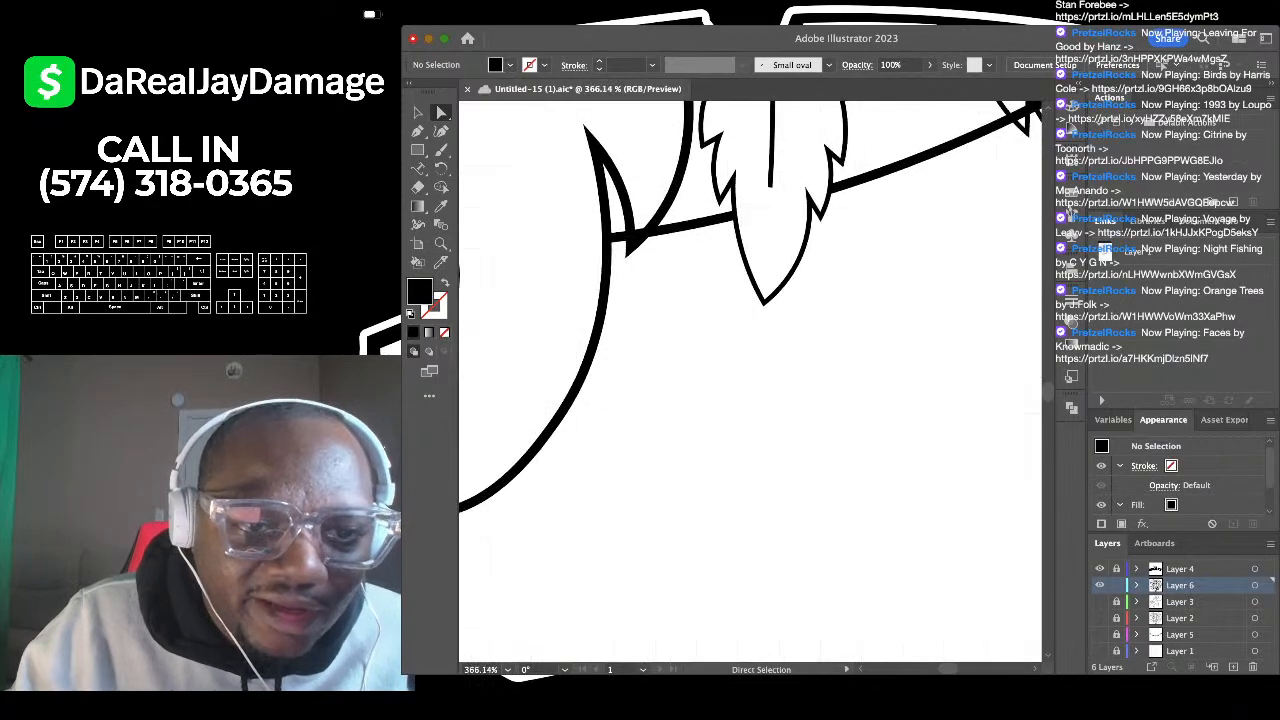
click(660, 250)
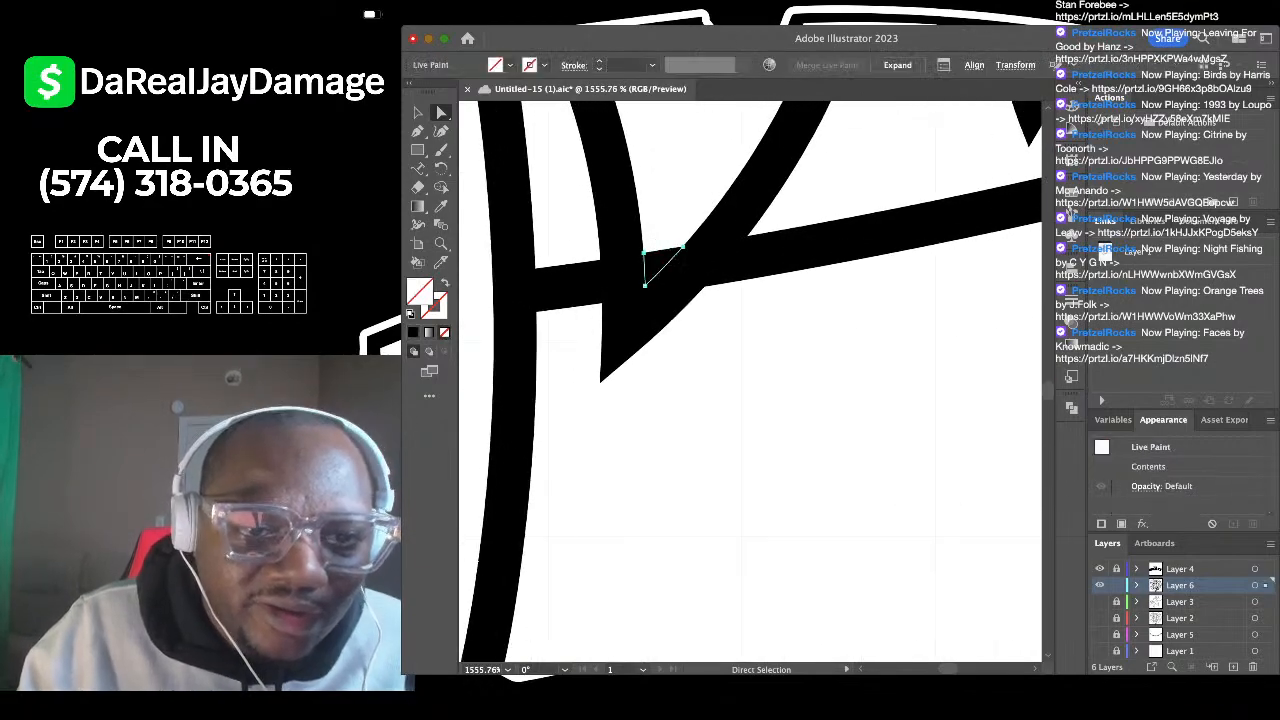
click(683, 247)
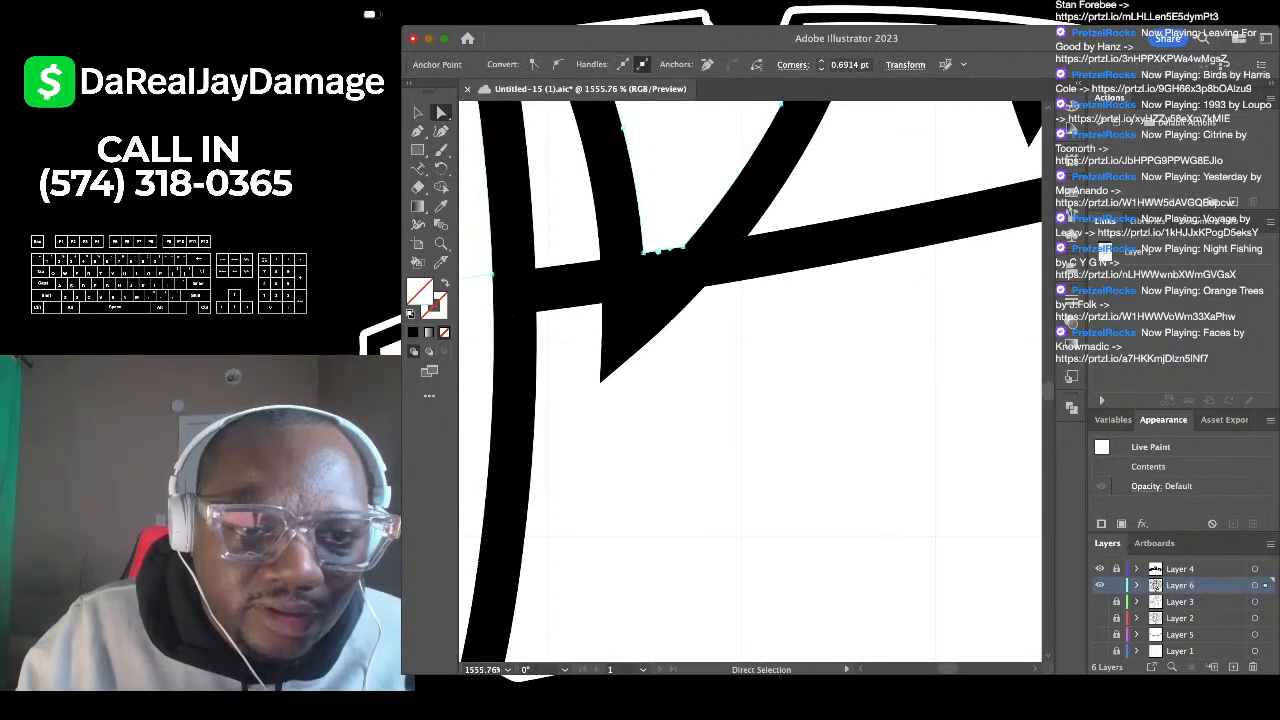
key(super+z)
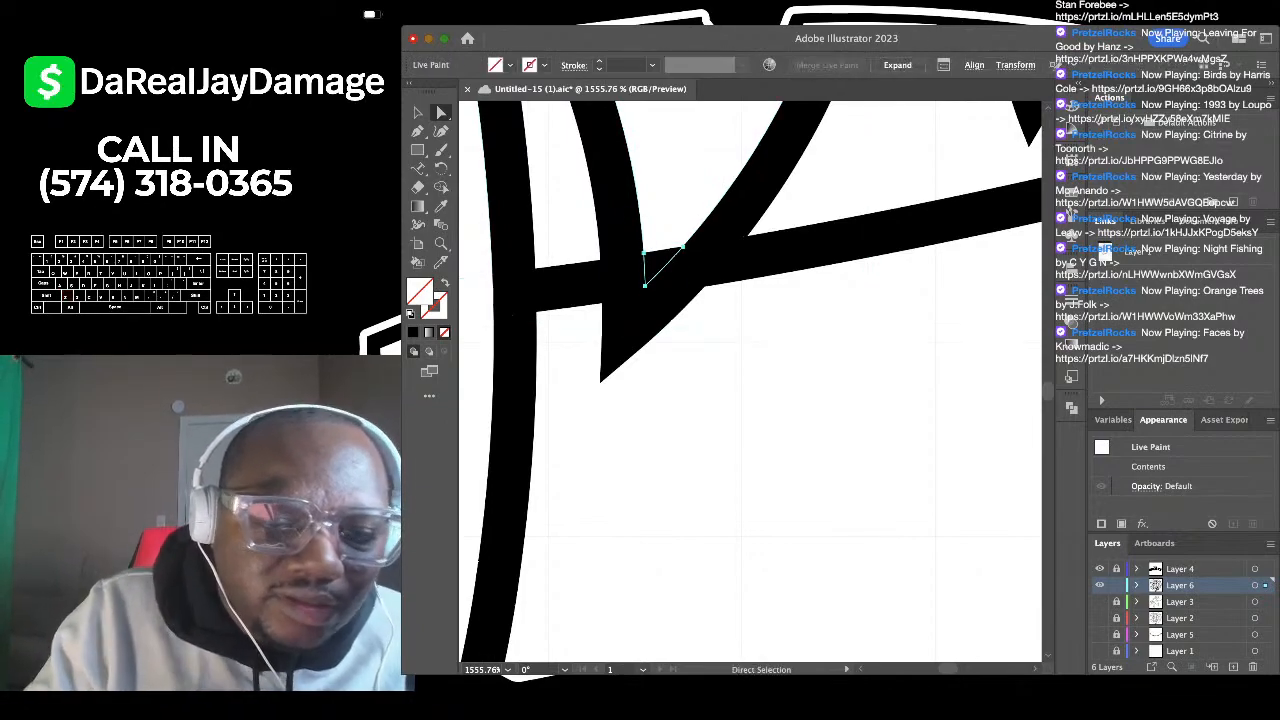
scroll(659, 254, up, 5)
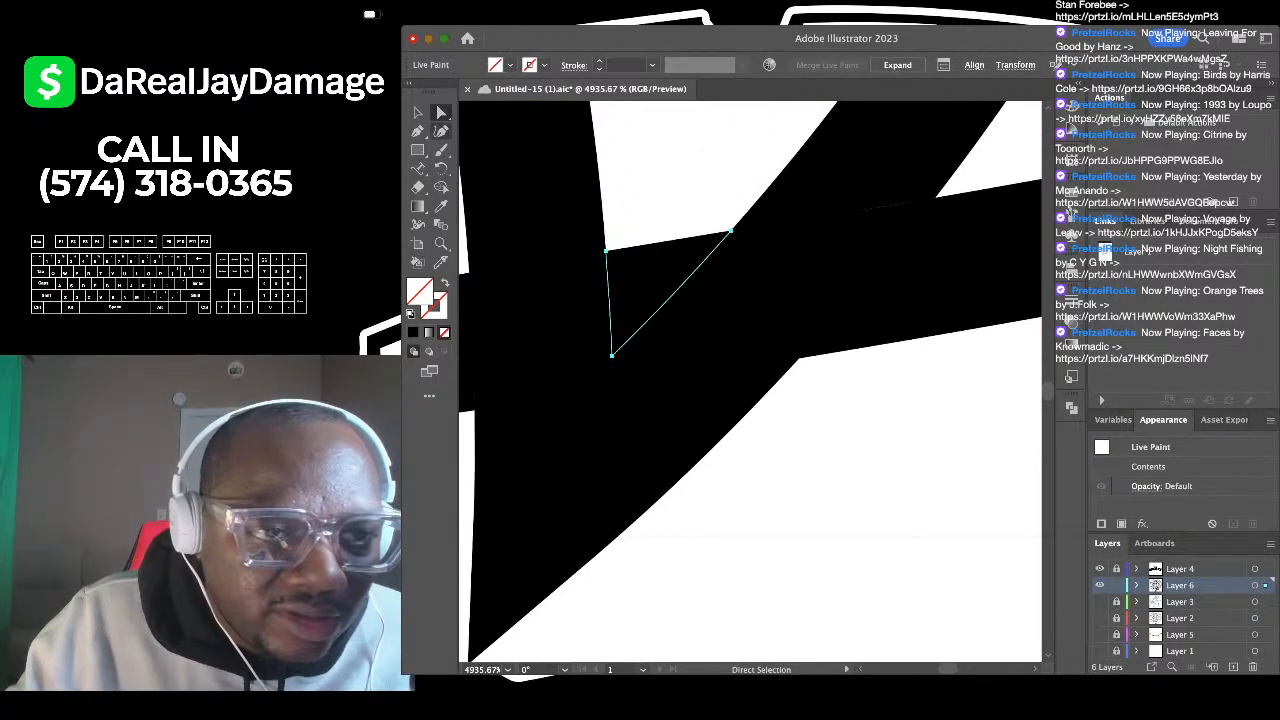
click(662, 198)
click(610, 312)
key(BackSpace)
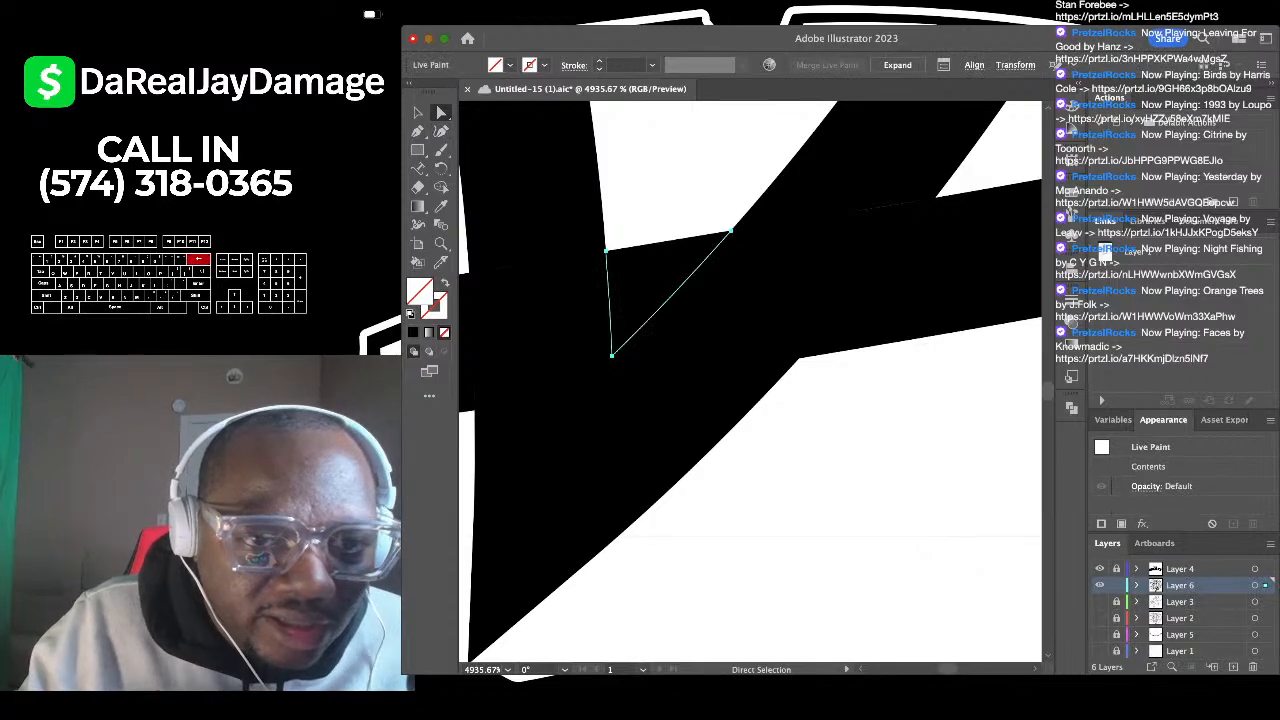
Step: Try to bend the short edge between the beard tuft's lines into the corner with the Curvature tool, and undo it
scroll(651, 280, down, 2)
click(651, 280)
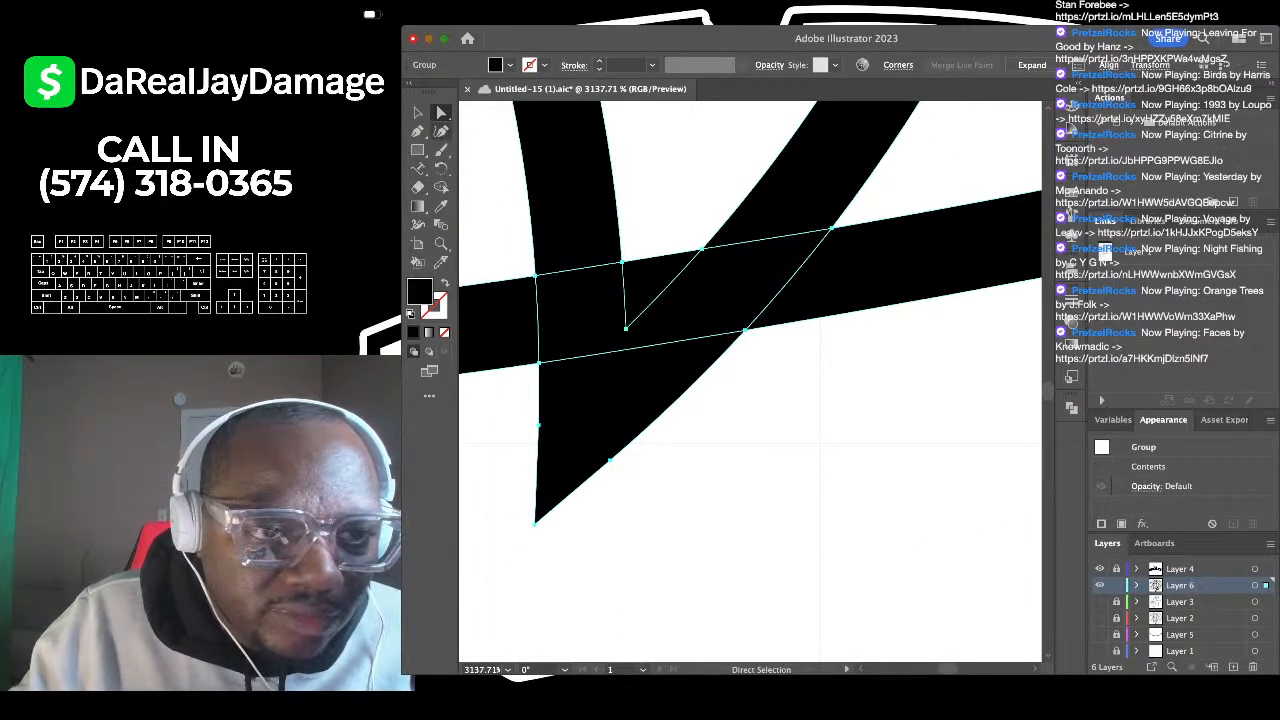
key(shift+grave)
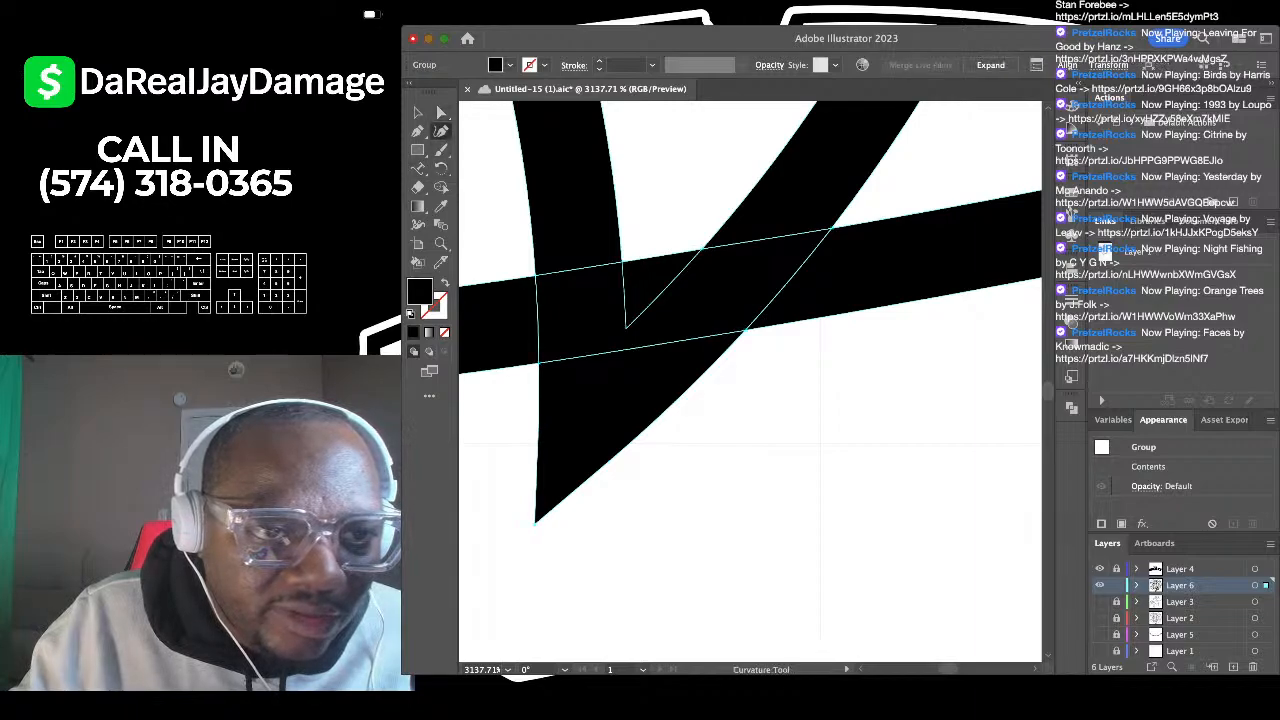
click(684, 159)
key(super+z)
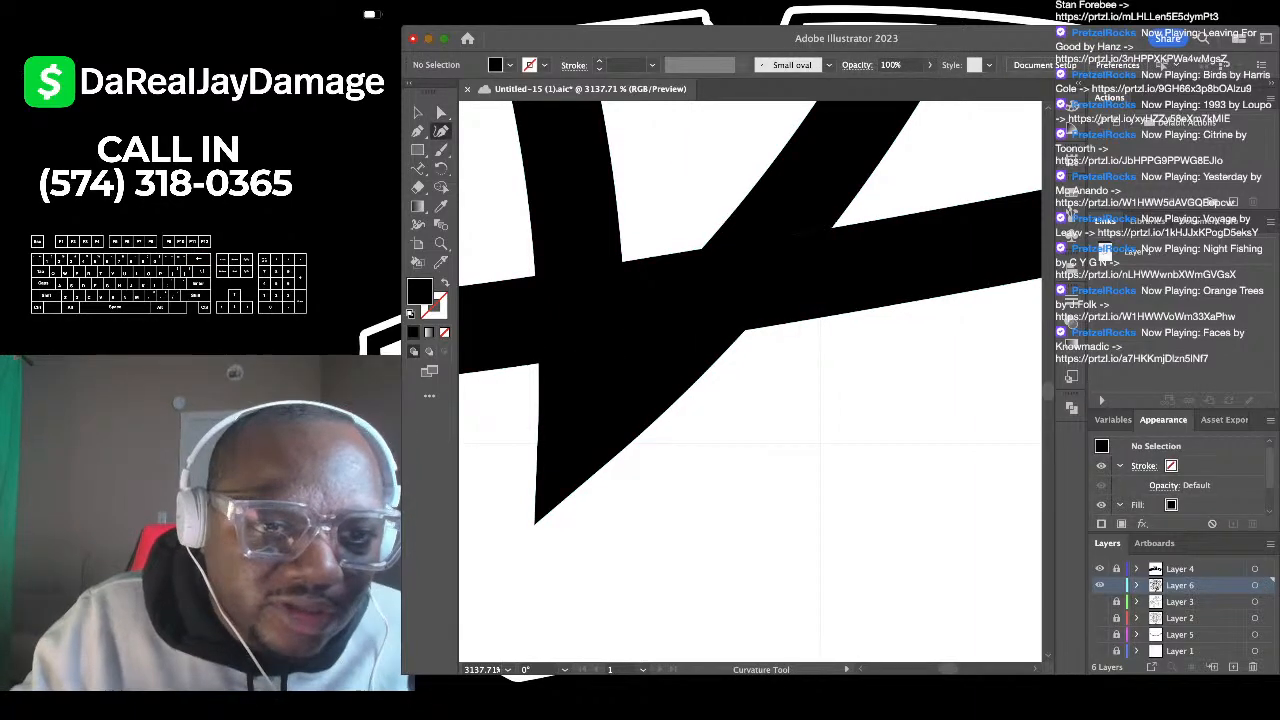
click(661, 255)
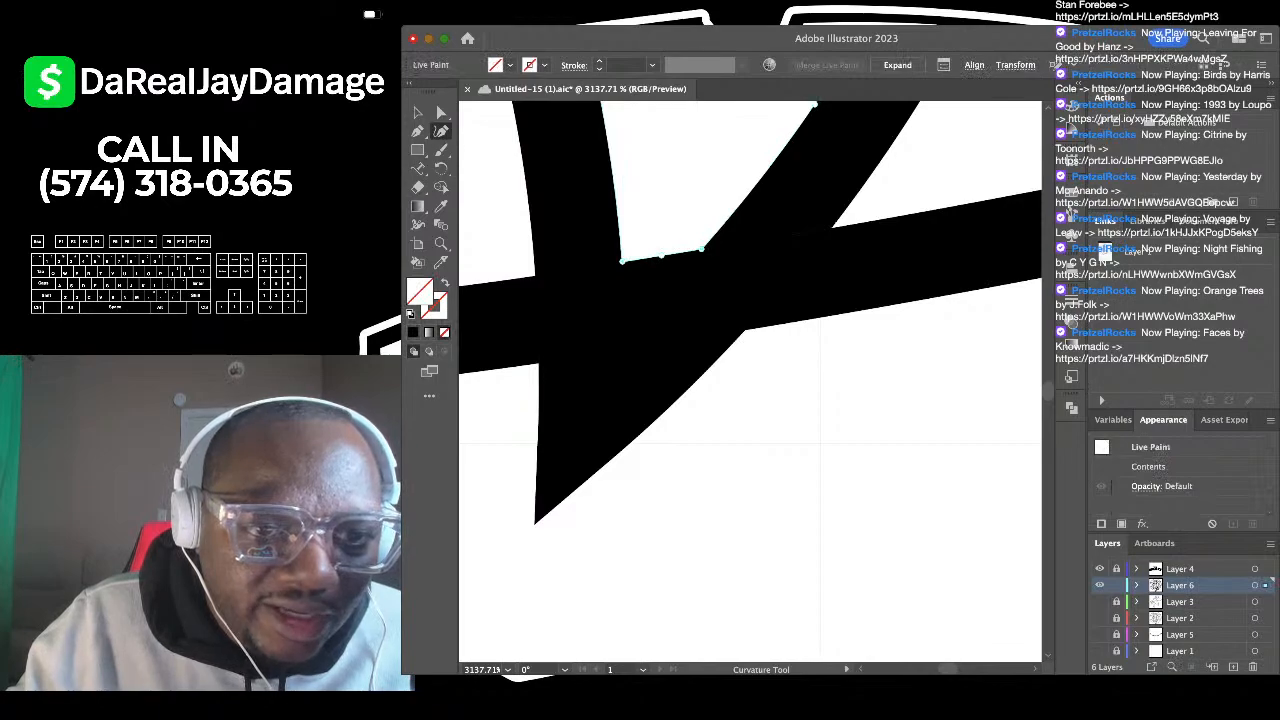
drag(661, 255, 640, 296)
key(super+z)
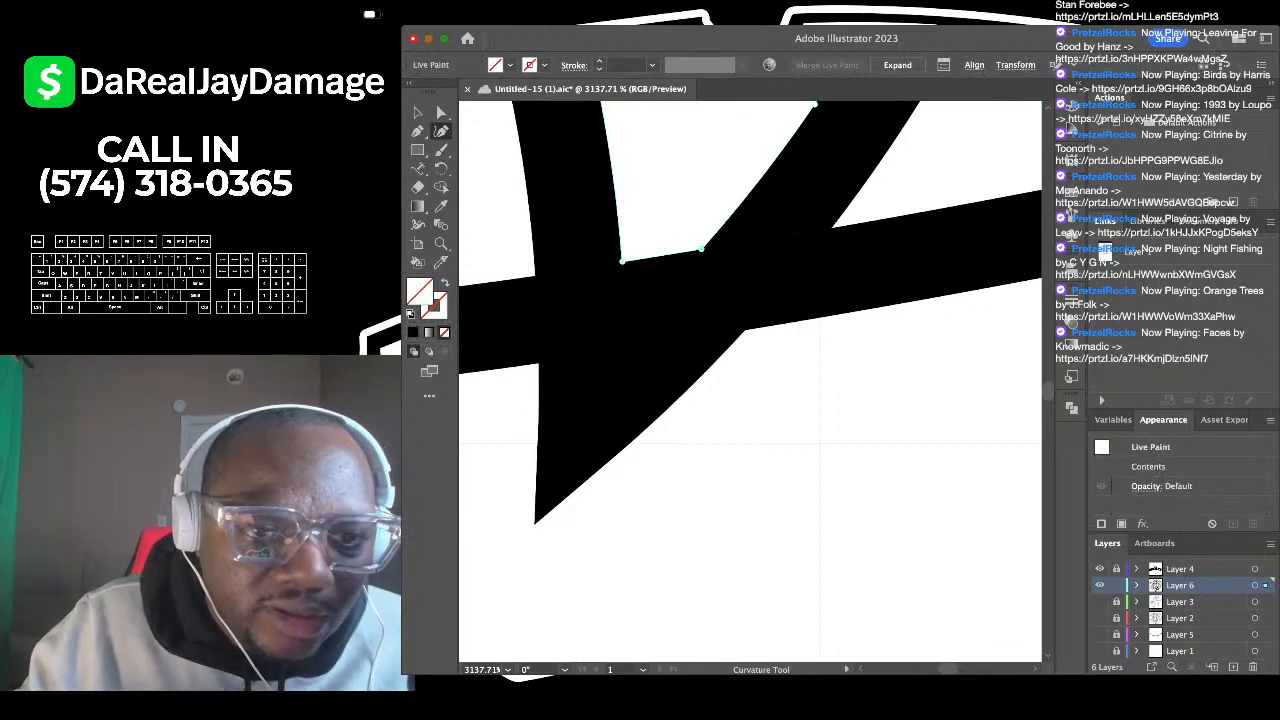
key(shift+super+a)
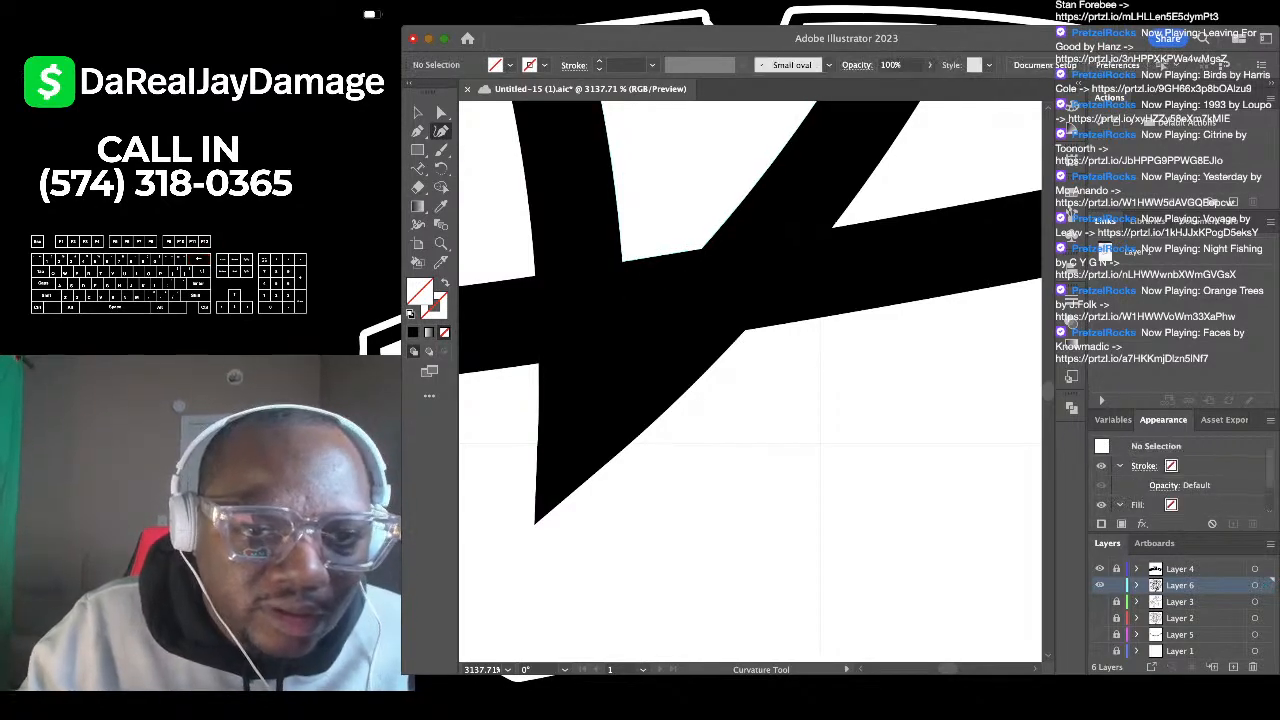
Step: Try again with a new curvature point on the short beard edge pulled down into the corner, and delete that point
click(662, 255)
drag(660, 256, 626, 316)
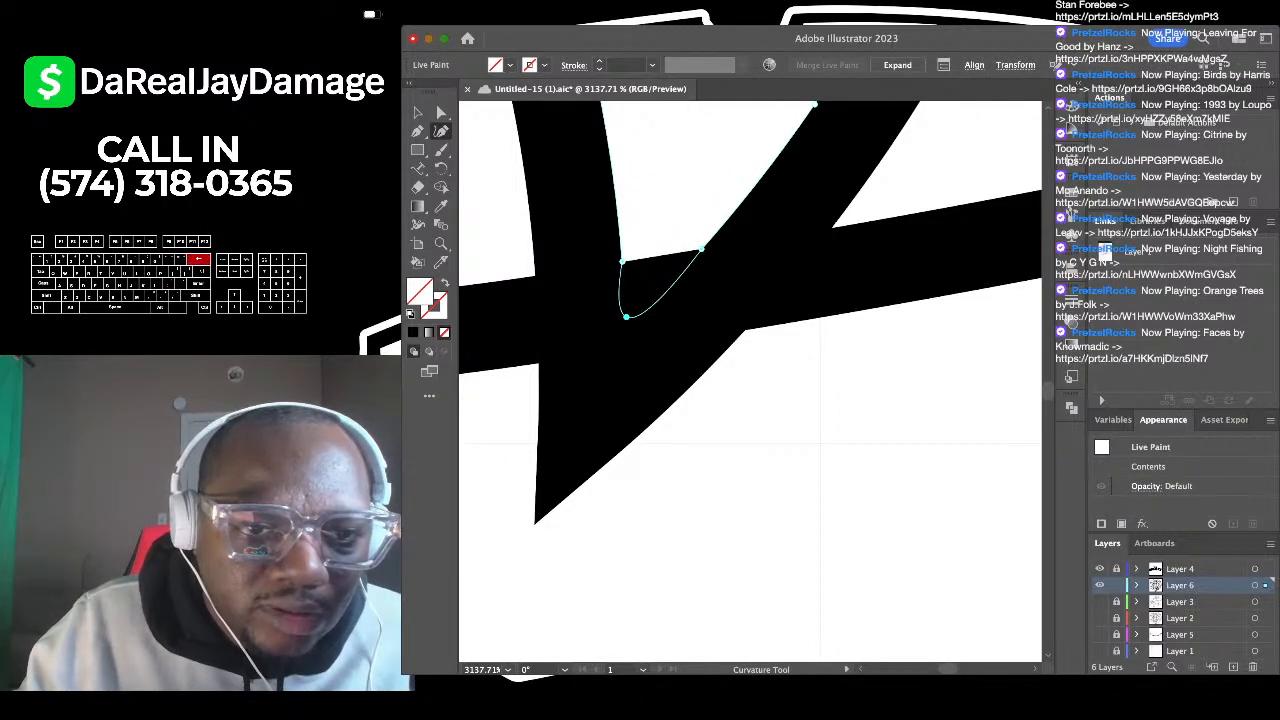
key(BackSpace)
key(BackSpace)
scroll(642, 293, down, 2)
scroll(642, 293, down, 8)
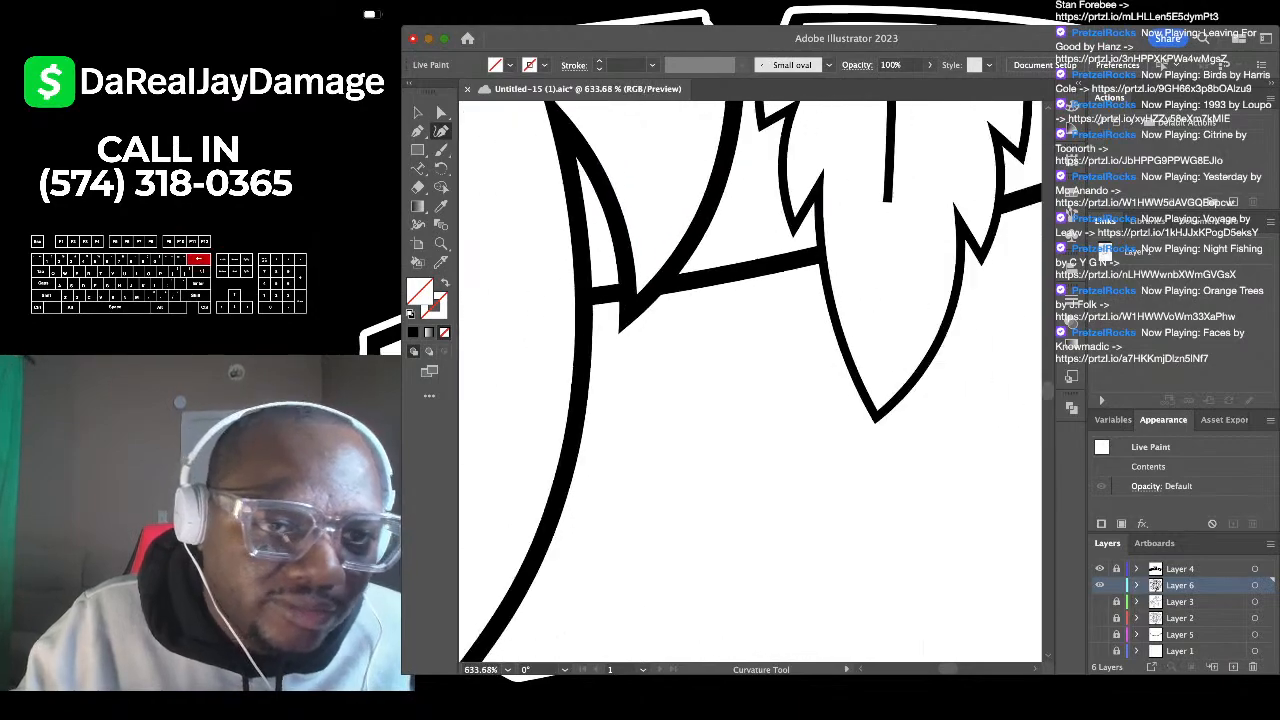
scroll(642, 293, up, 1)
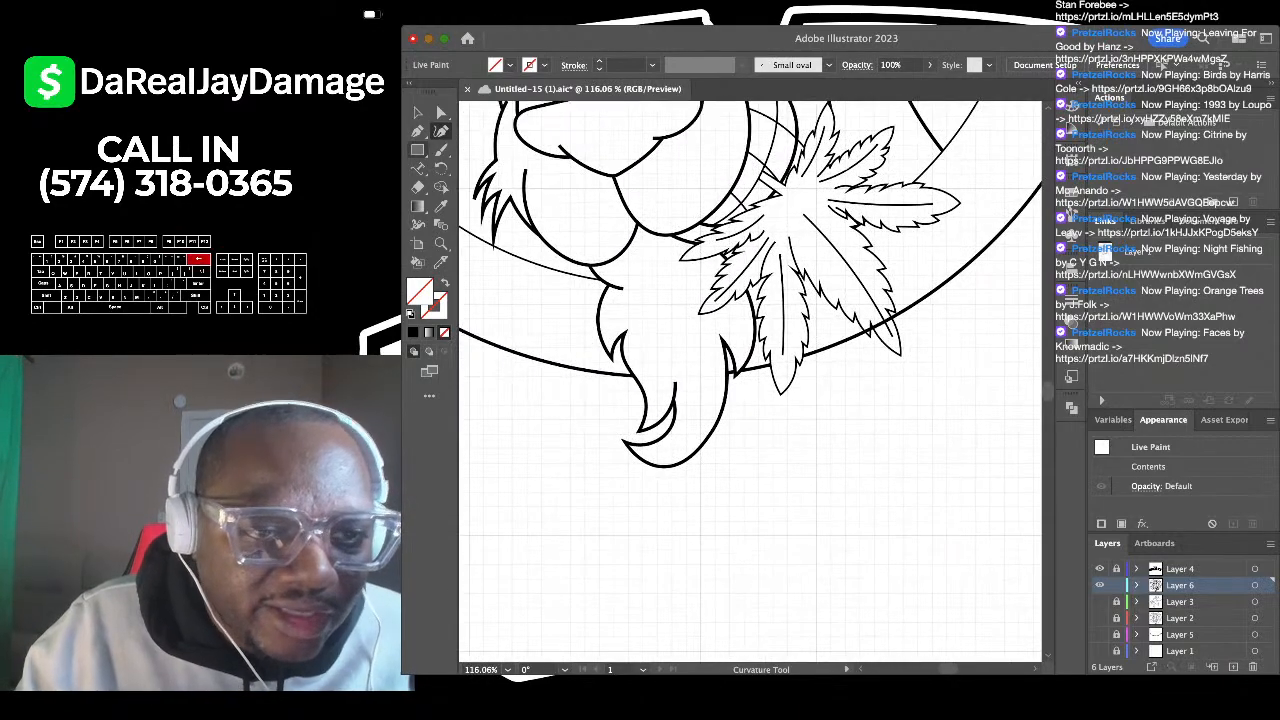
Step: Clear the selection and examine the whole goat head design with its lettering on the artboard
click(441, 113)
click(590, 200)
scroll(590, 200, down, 5)
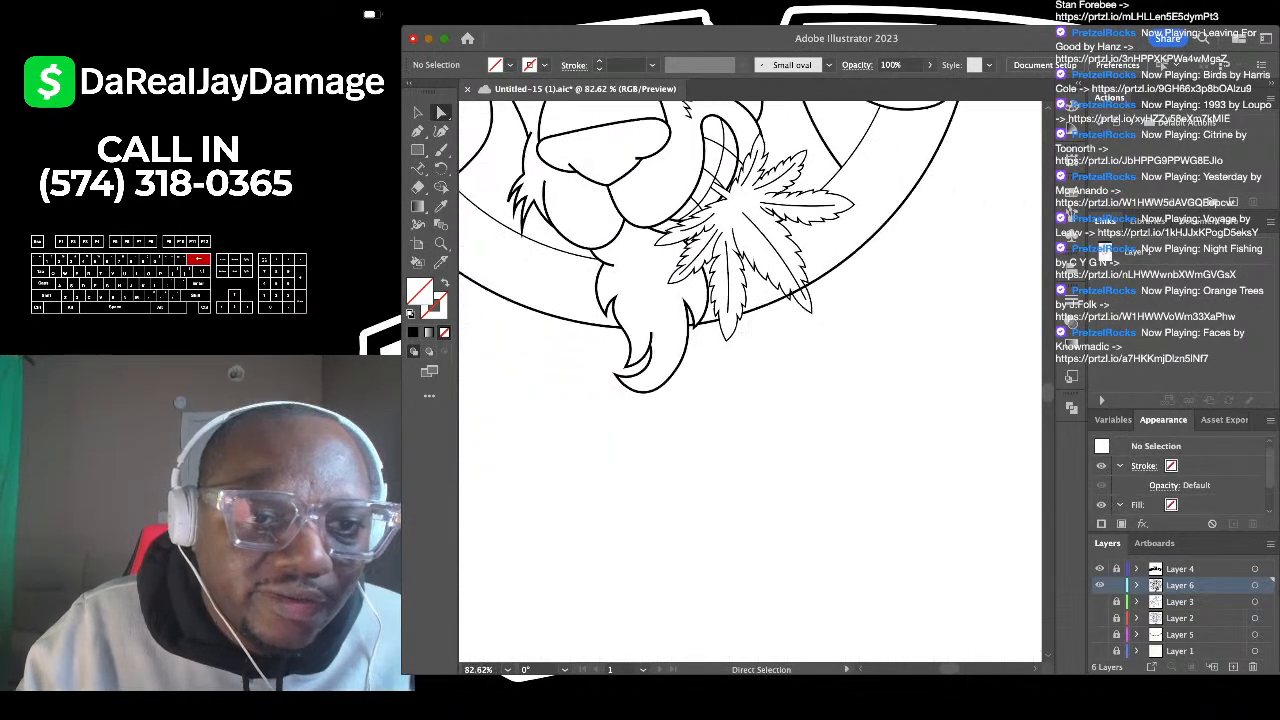
scroll(590, 200, up, 5)
scroll(590, 200, down, 2)
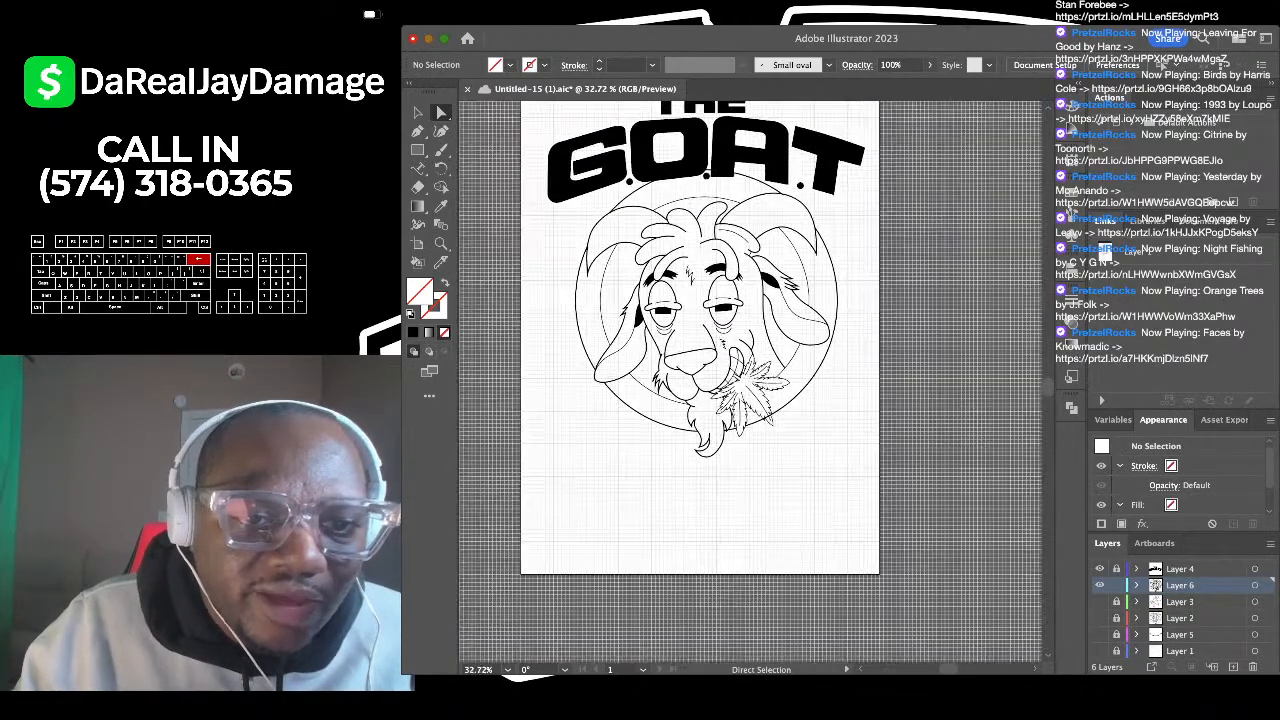
scroll(590, 200, up, 3)
scroll(590, 200, down, 2)
scroll(590, 200, up, 2)
scroll(750, 380, down, 1)
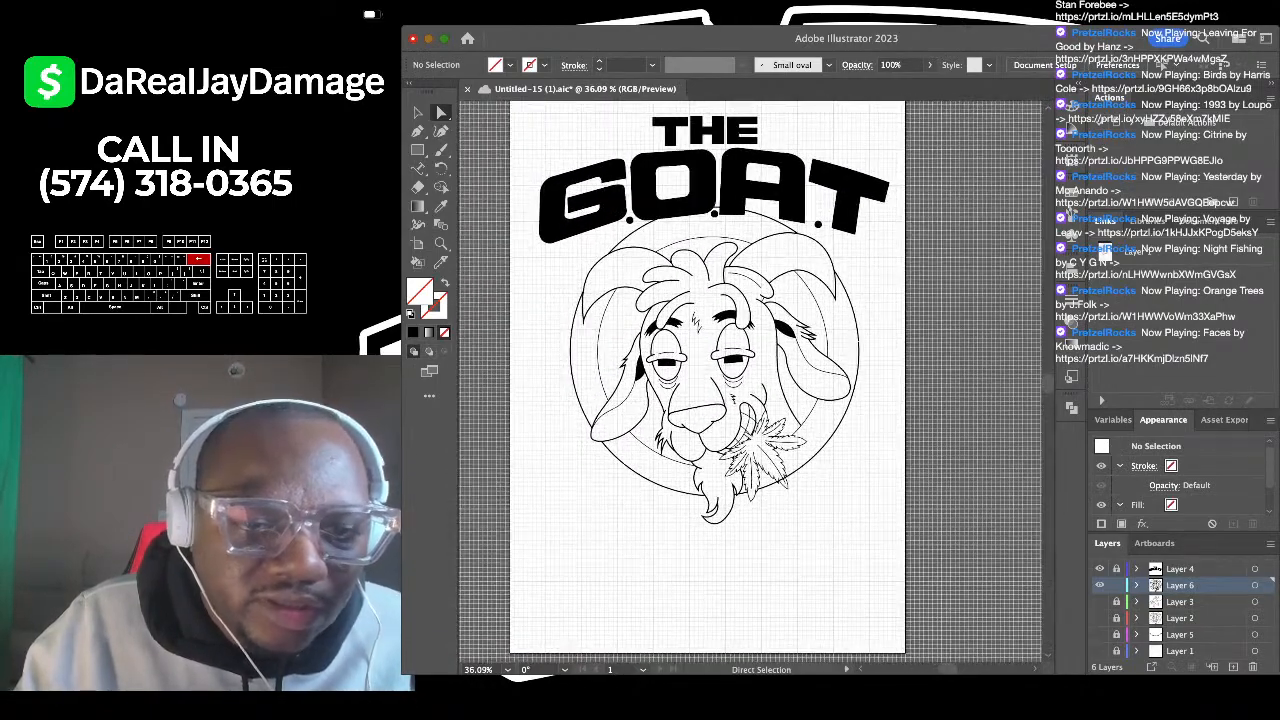
Step: Show Layer 5 with the curved THE GASSIEST OF ALL TIME text beneath the goat head
scroll(627, 216, up, 1)
scroll(667, 80, down, 1)
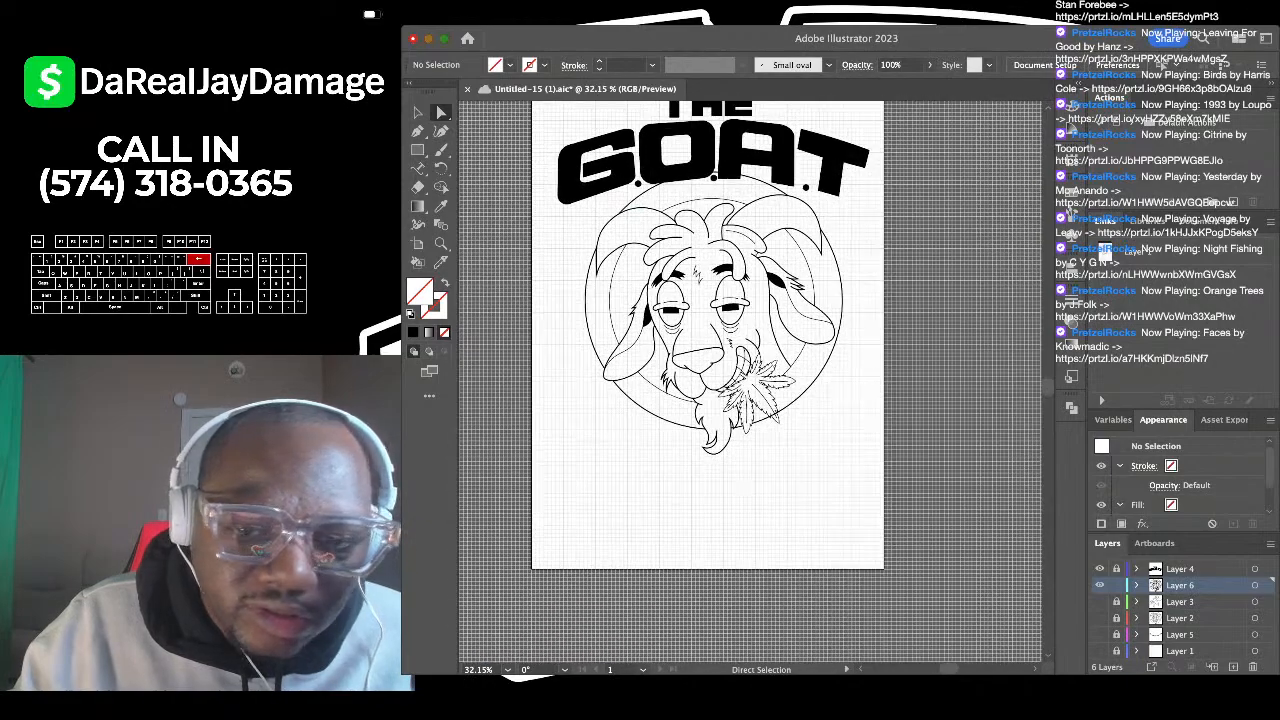
click(1100, 634)
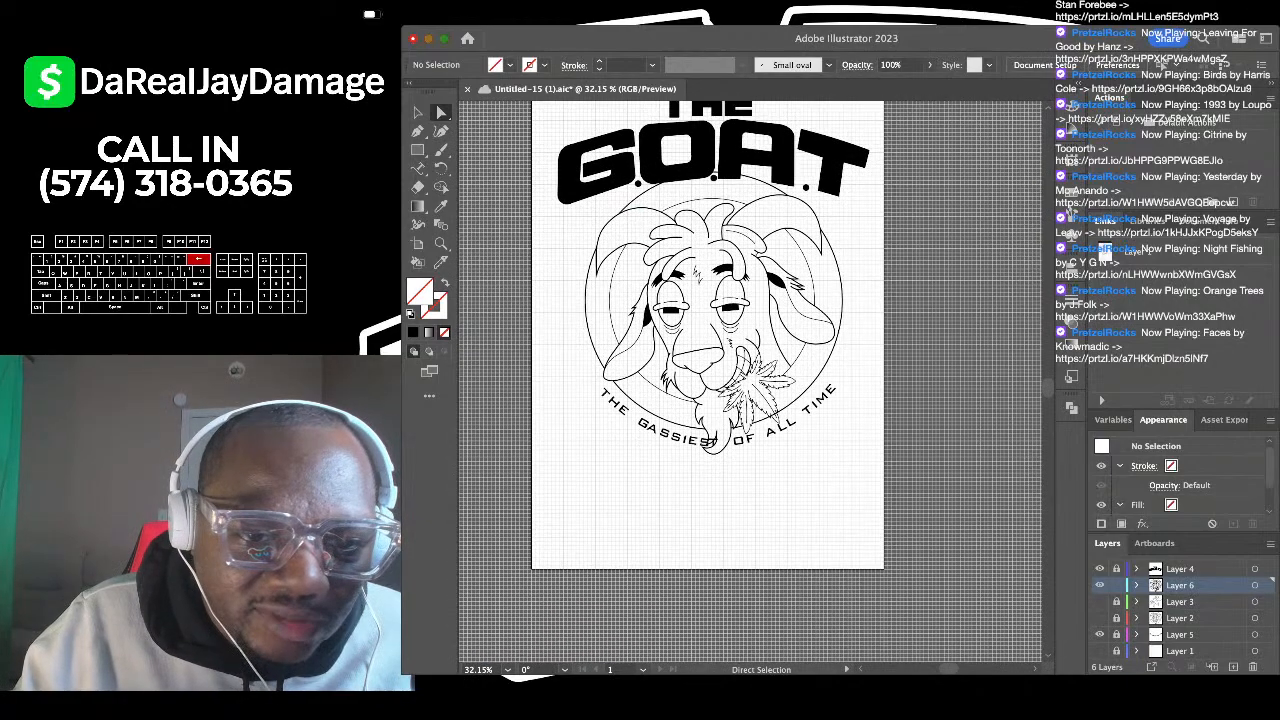
scroll(745, 467, up, 5)
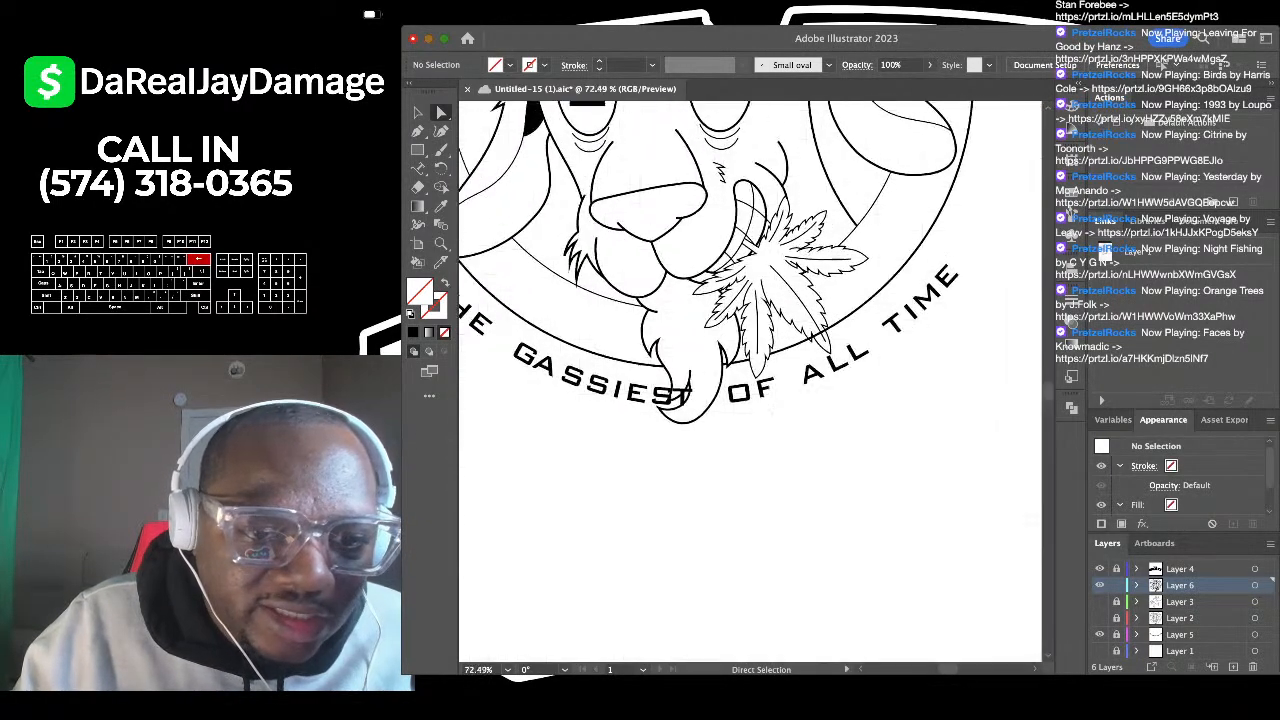
Step: Examine where the curved THE GASSIEST OF ALL TIME text crosses the goat's beard
scroll(765, 463, up, 2)
scroll(743, 330, down, 2)
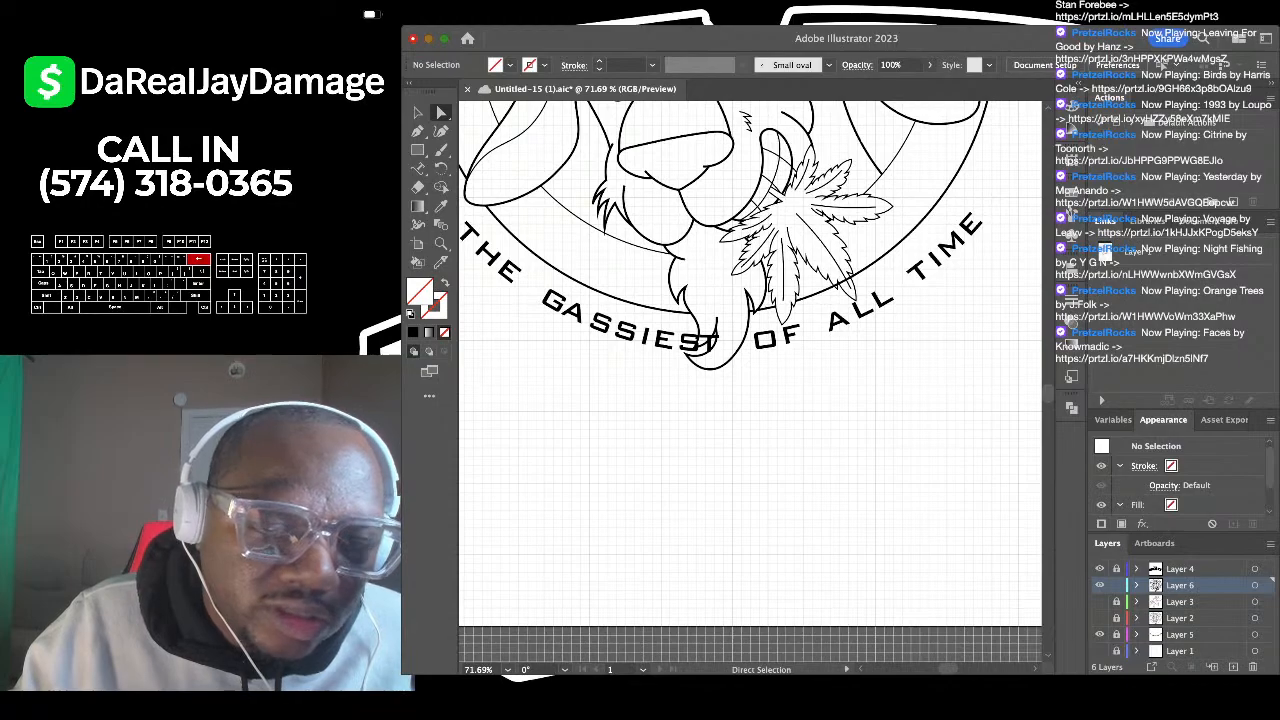
scroll(752, 250, up, 2)
scroll(778, 285, down, 3)
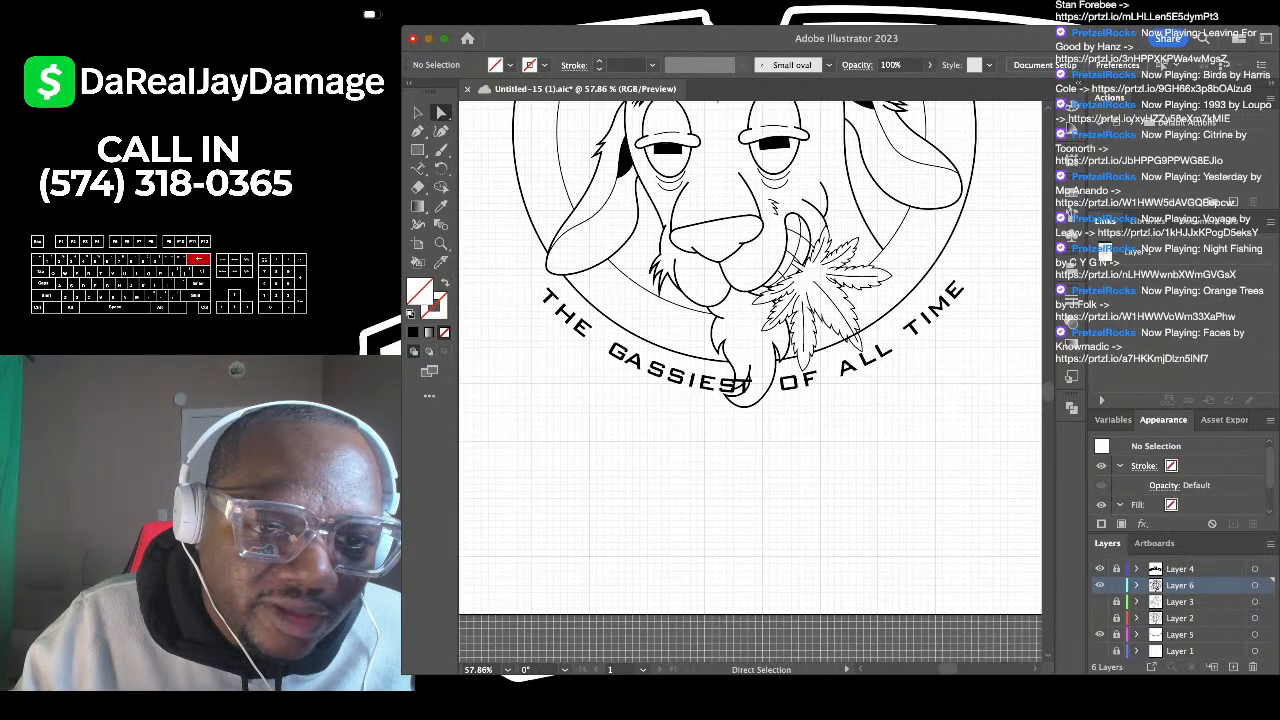
scroll(740, 306, down, 1)
scroll(740, 323, up, 2)
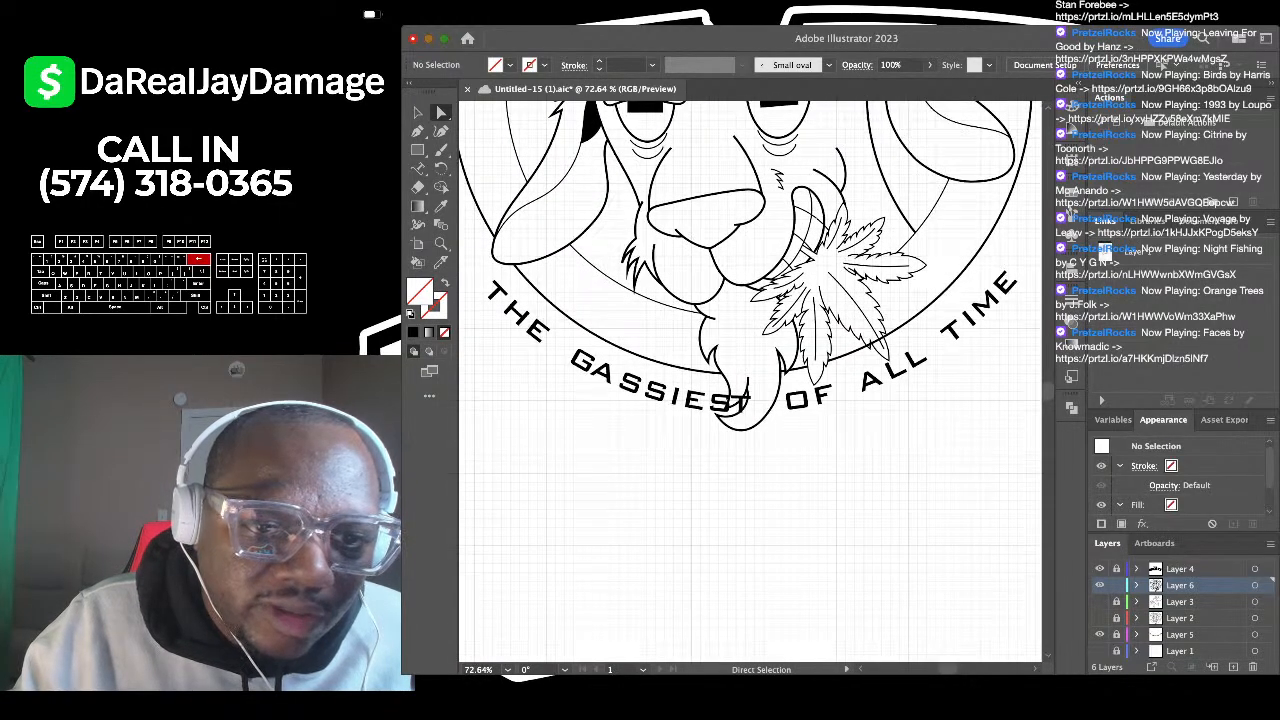
scroll(750, 380, down, 2)
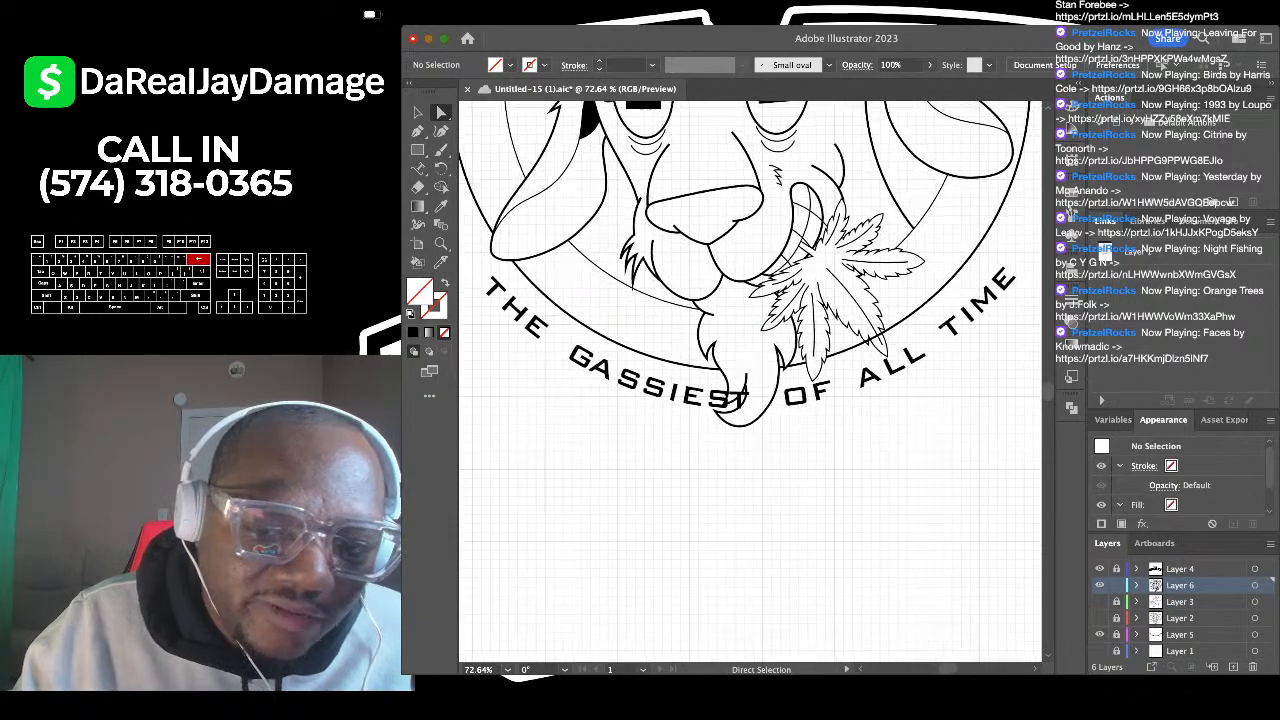
scroll(750, 380, up, 2)
scroll(750, 380, left, 1)
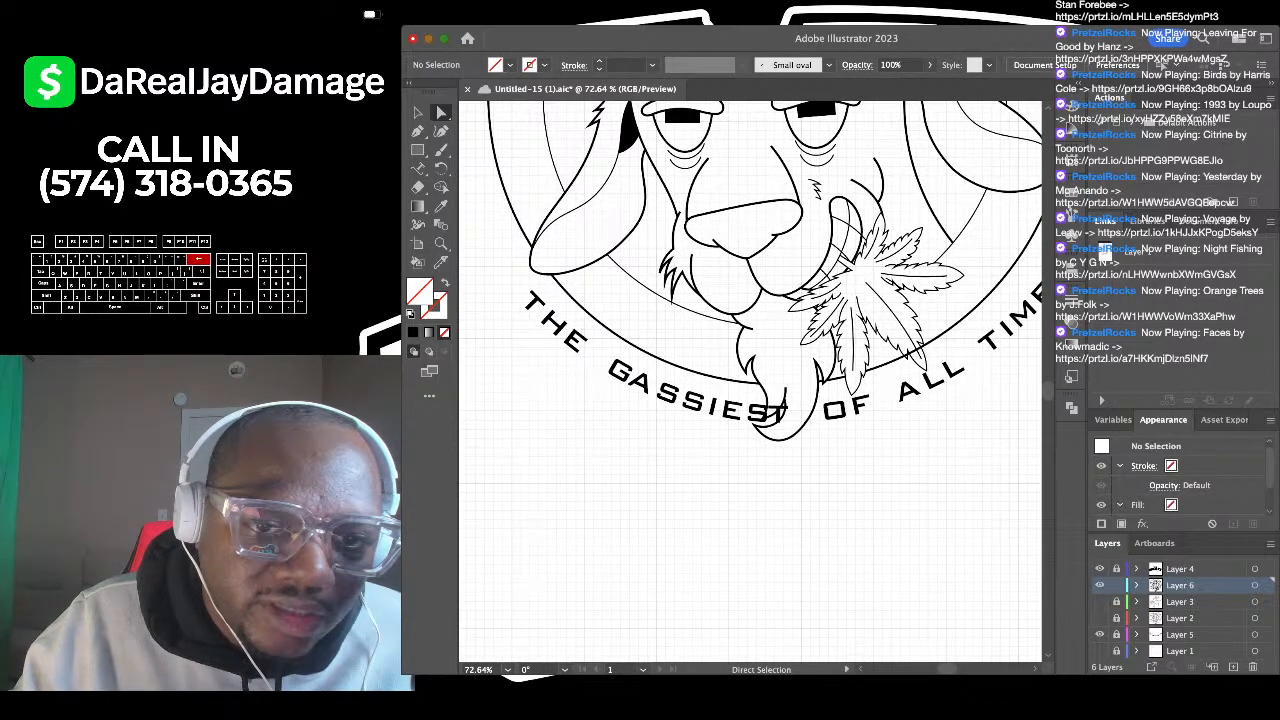
scroll(750, 322, down, 1)
scroll(770, 330, left, 1)
scroll(790, 333, up, 2)
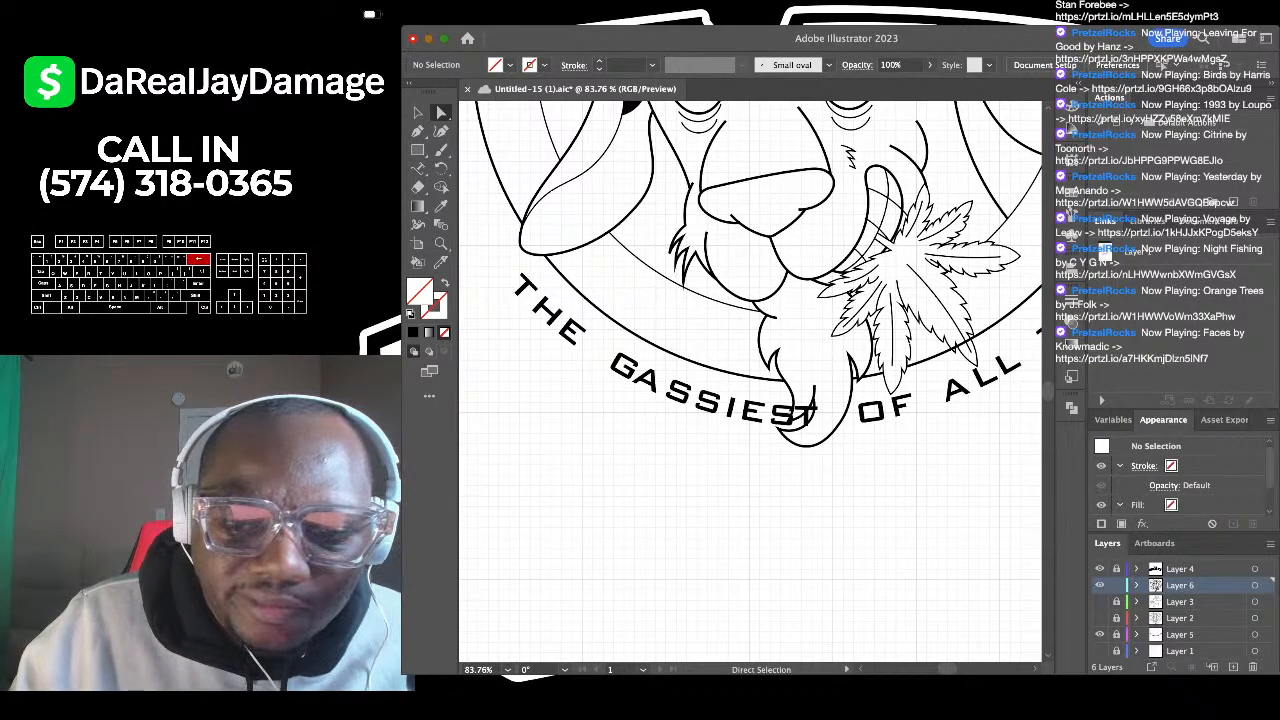
Step: Set a white fill and ready the Live Paint Bucket over the beard tuft that overlaps the tagline
key(comma)
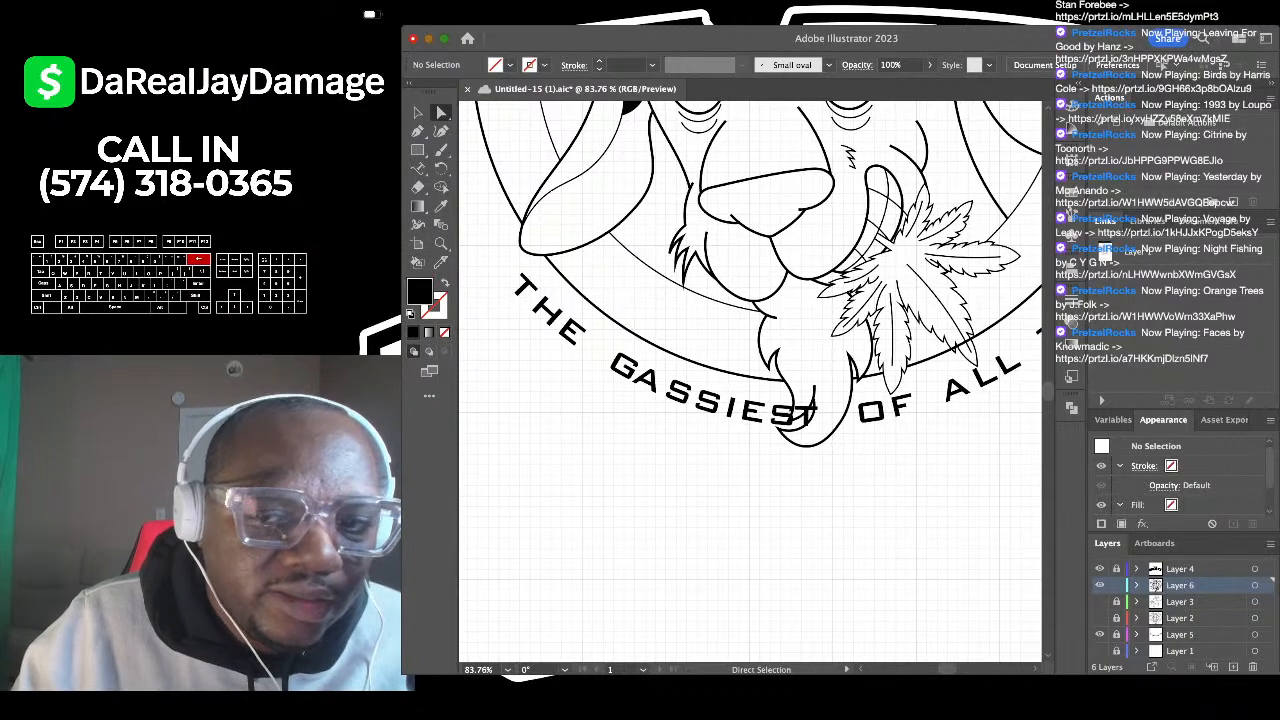
key(d)
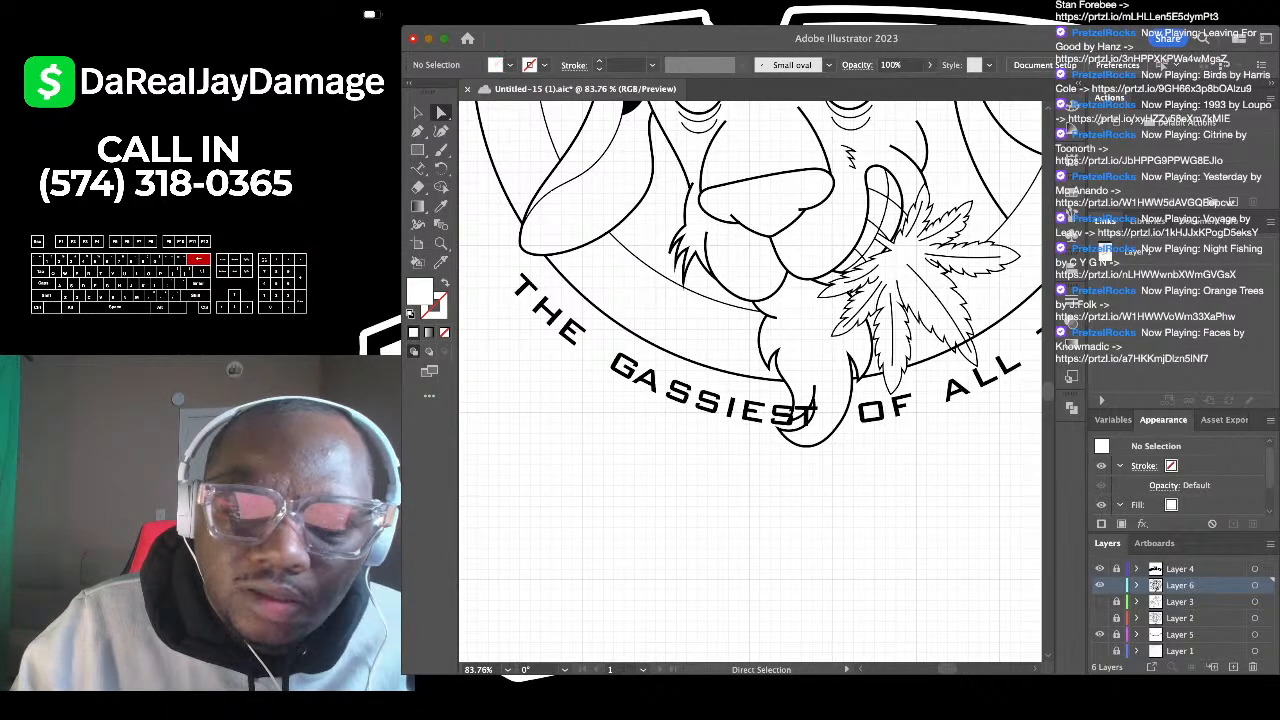
key(k)
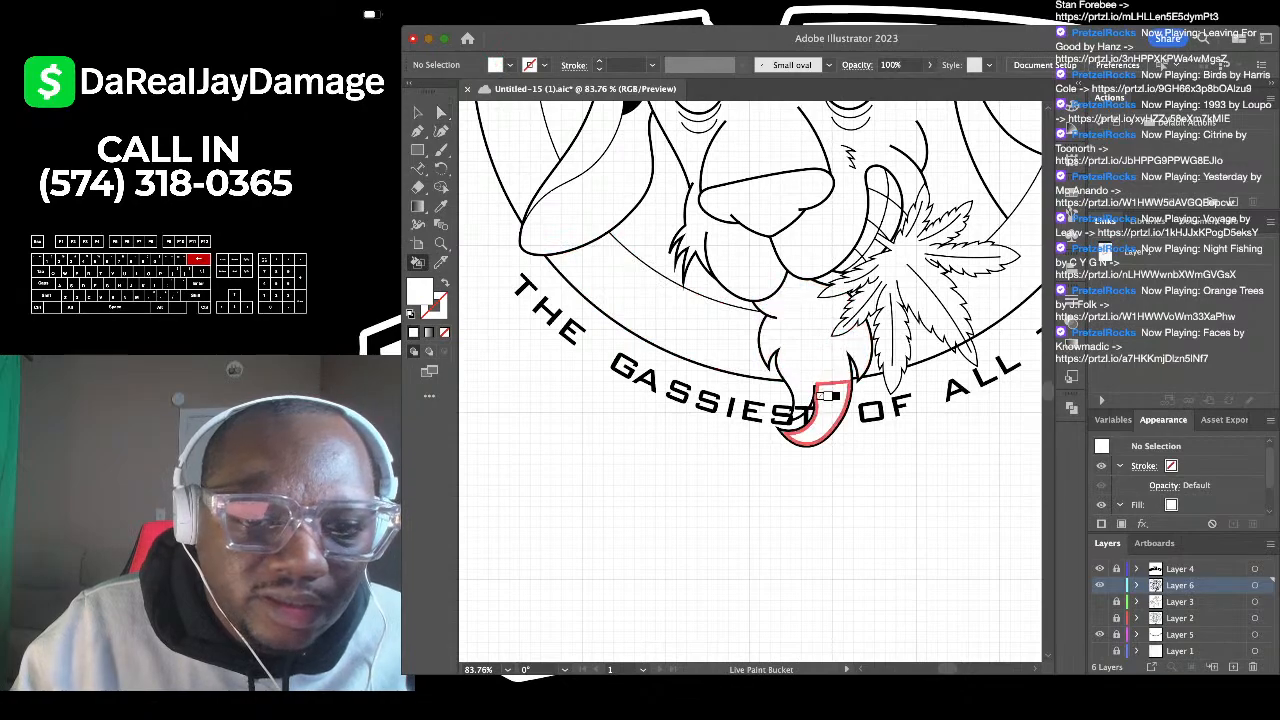
scroll(805, 395, up, 5)
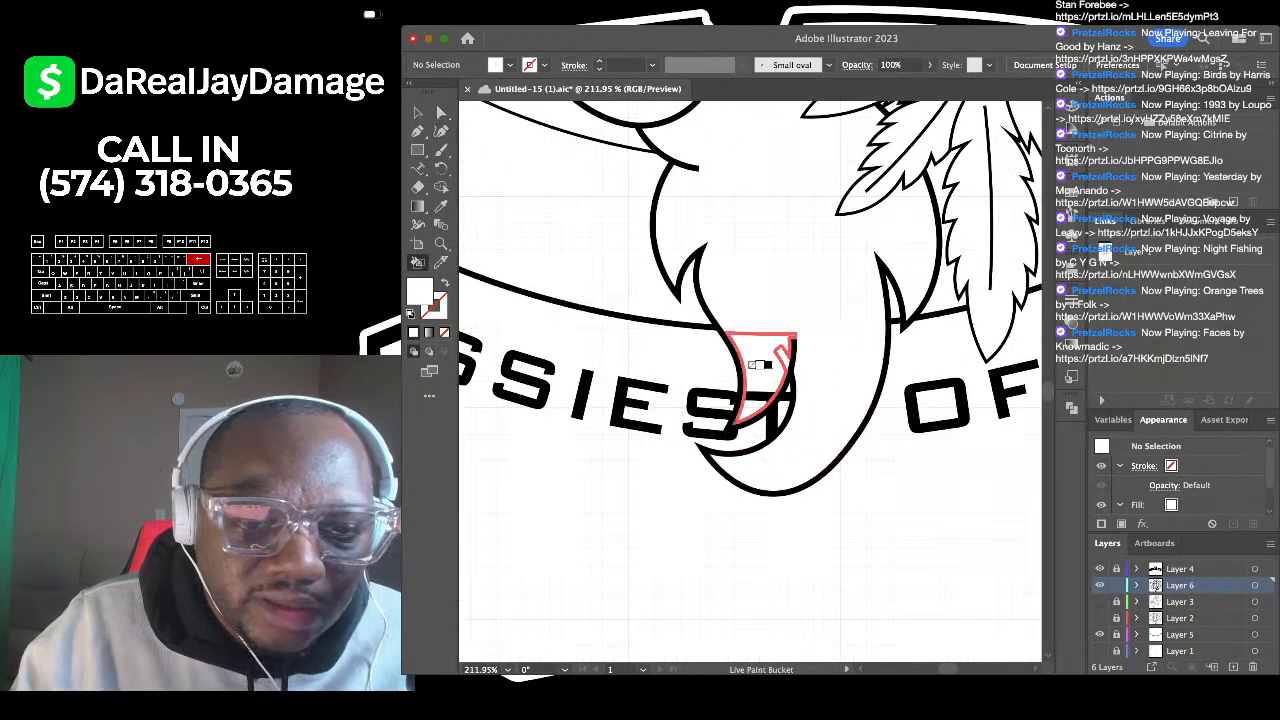
scroll(800, 400, down, 2)
scroll(802, 405, down, 2)
scroll(830, 403, up, 2)
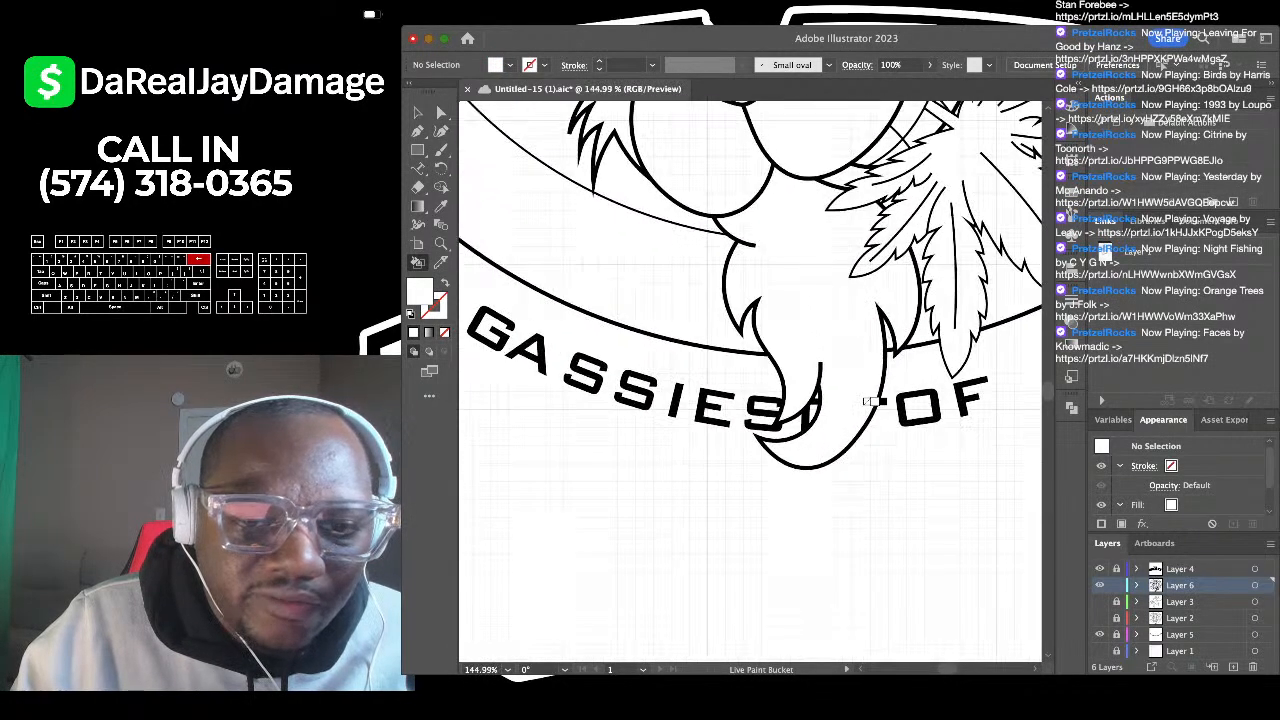
Step: Examine the whole goat design, comparing the beard tip with the curved tagline and THE G.O.A.T lettering
scroll(868, 401, down, 2)
scroll(872, 400, down, 3)
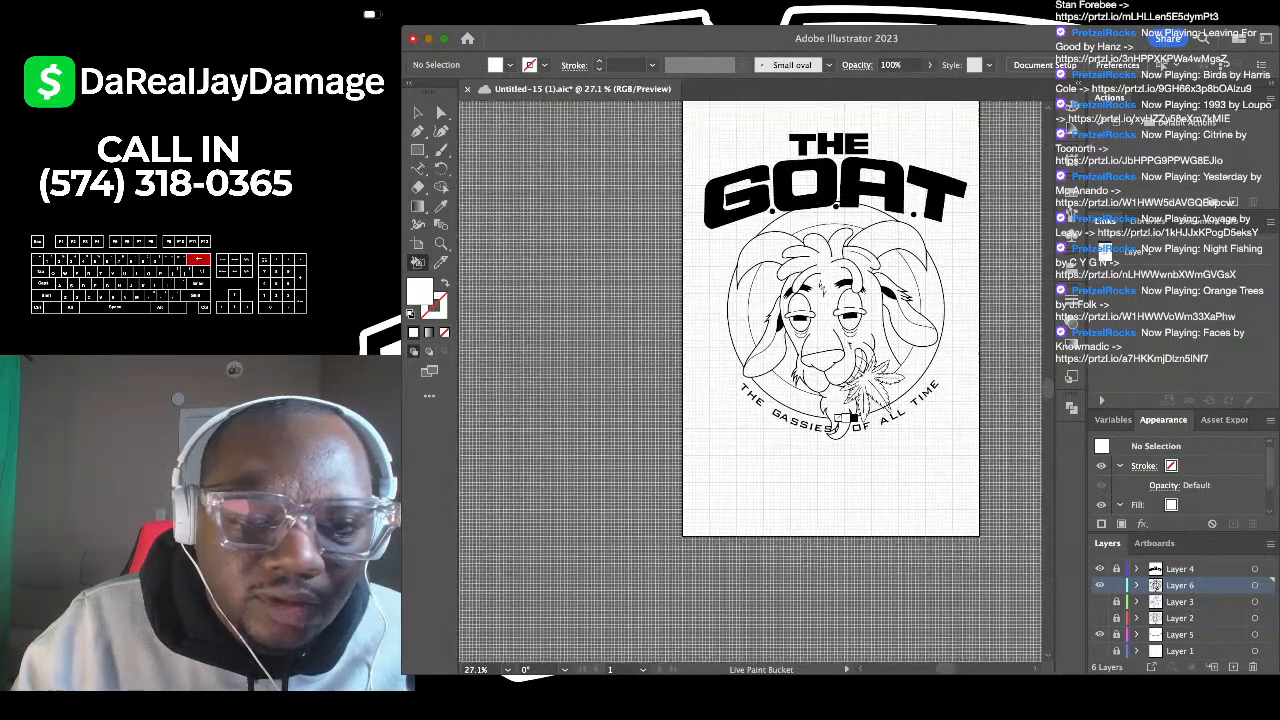
scroll(822, 466, up, 1)
scroll(818, 460, up, 4)
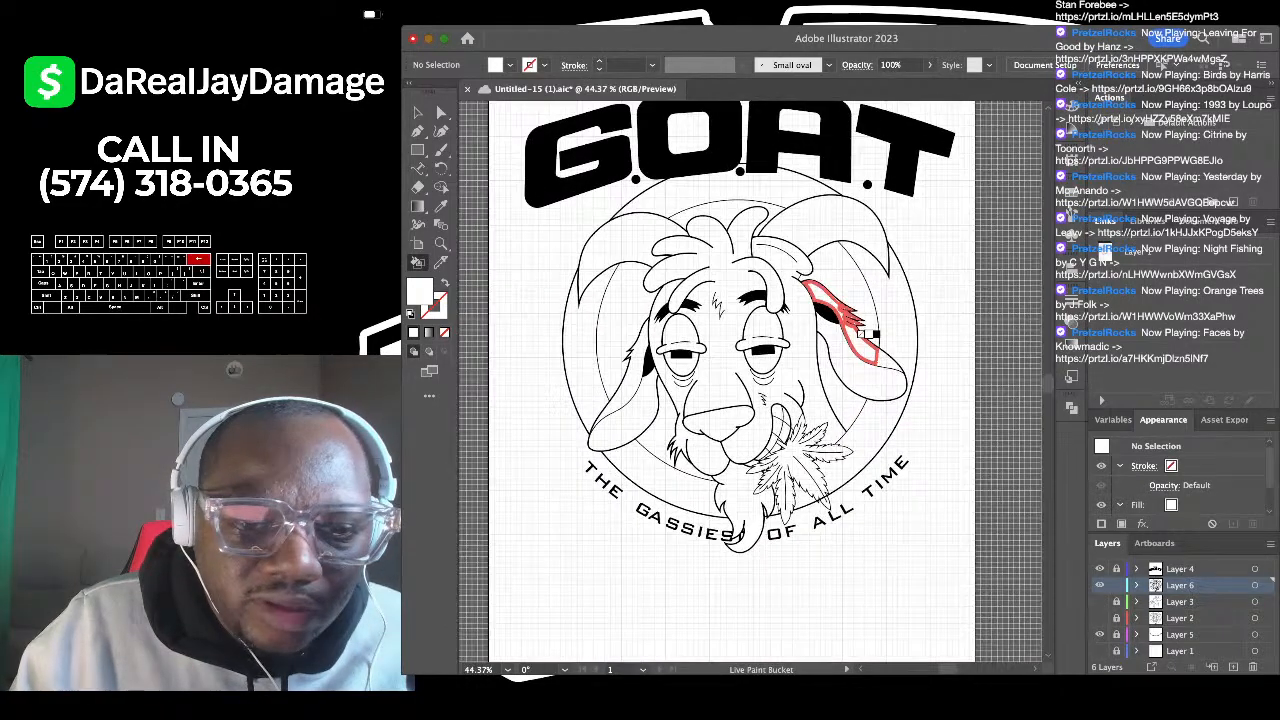
scroll(740, 492, down, 4)
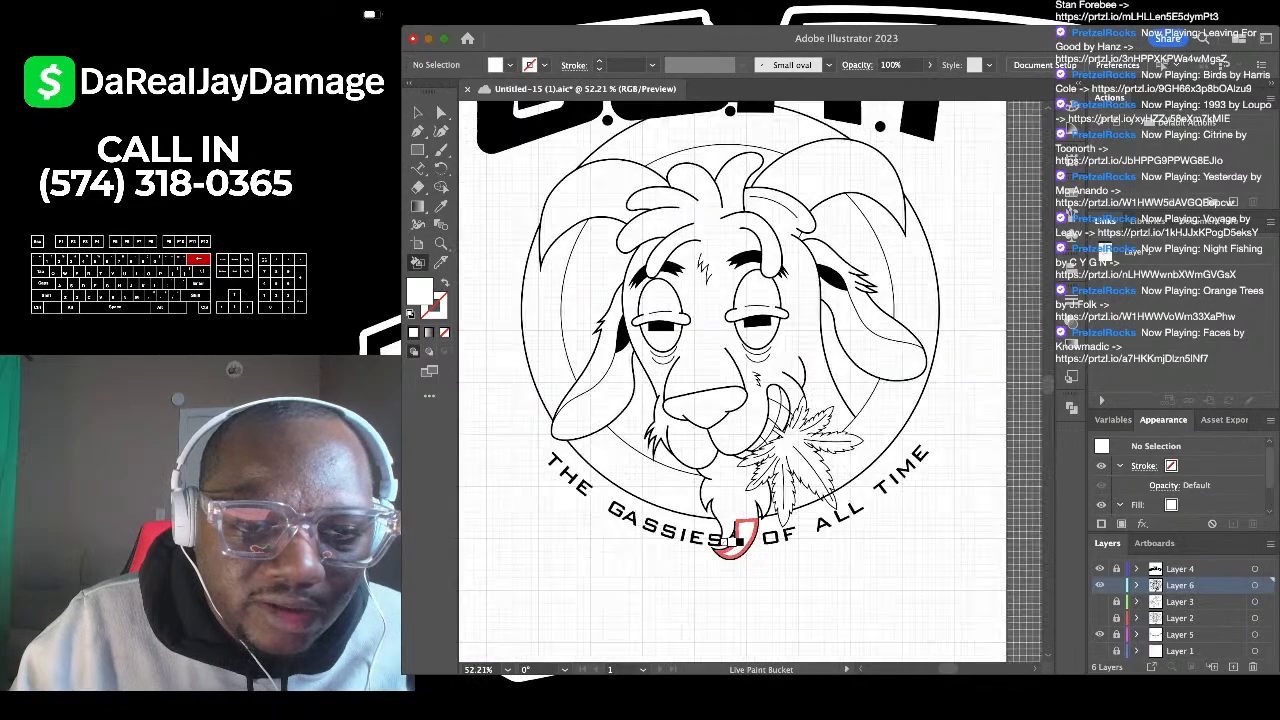
scroll(741, 490, up, 3)
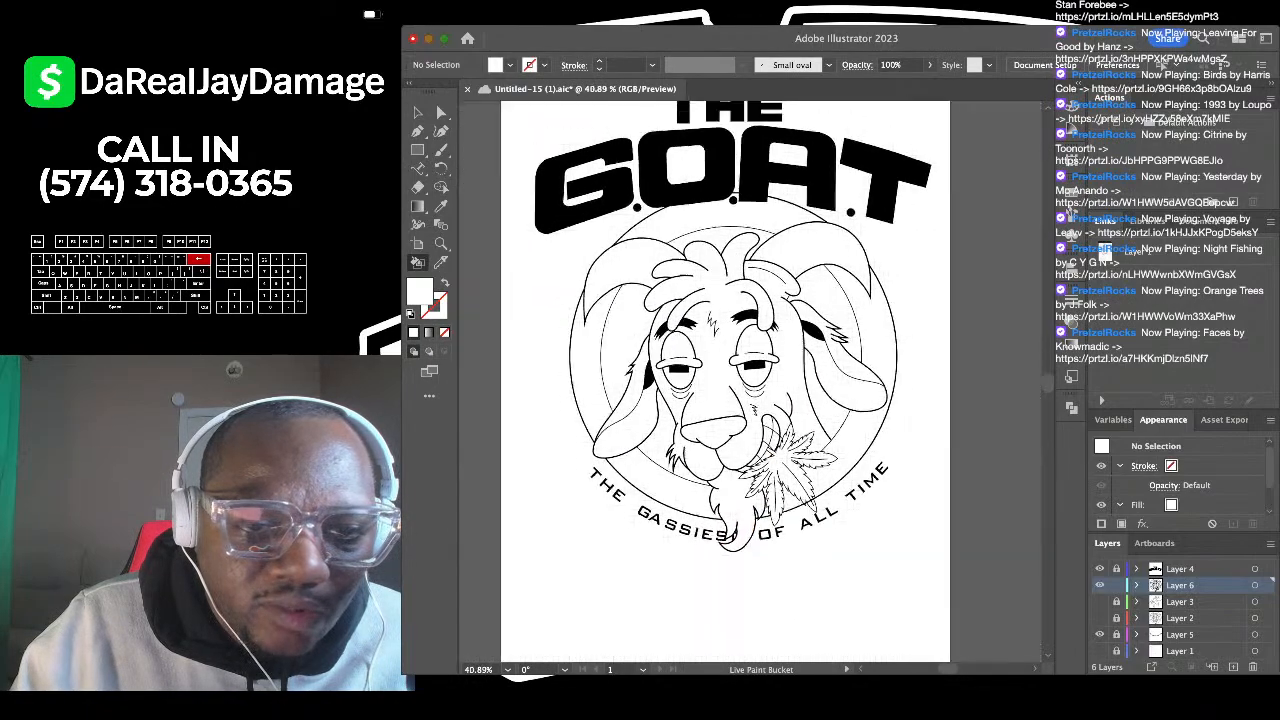
scroll(740, 490, down, 3)
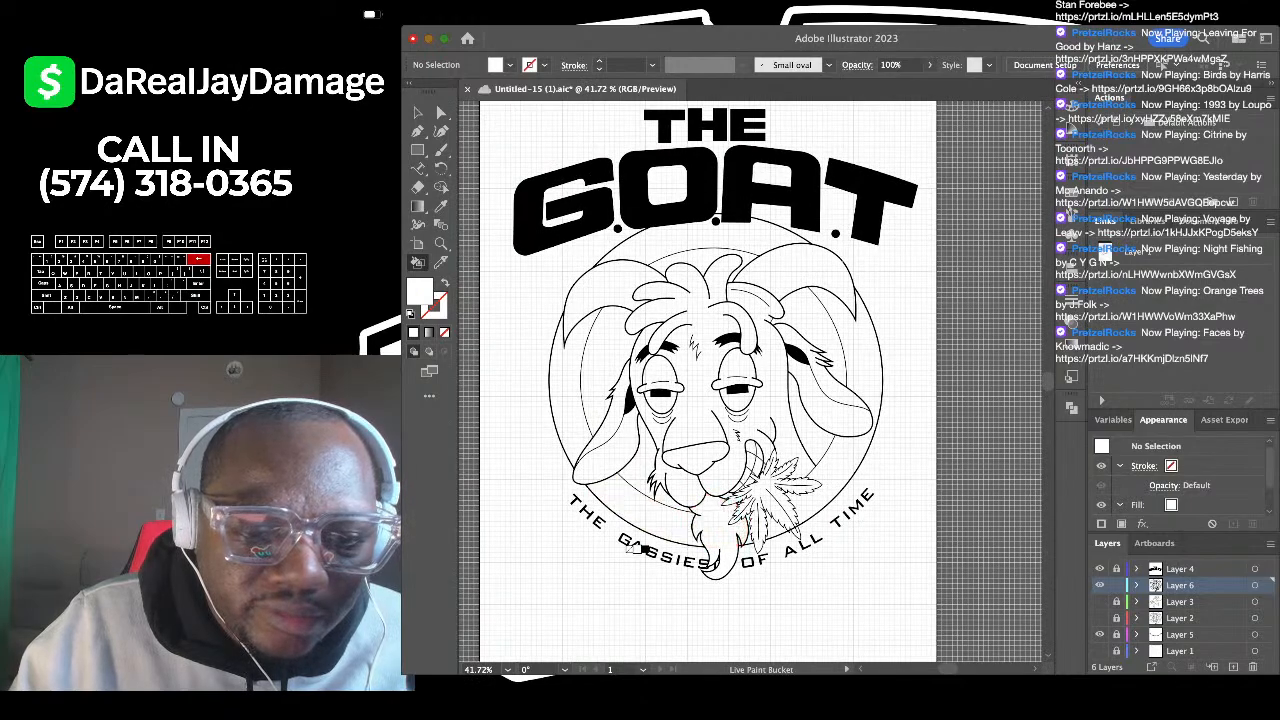
scroll(636, 586, up, 2)
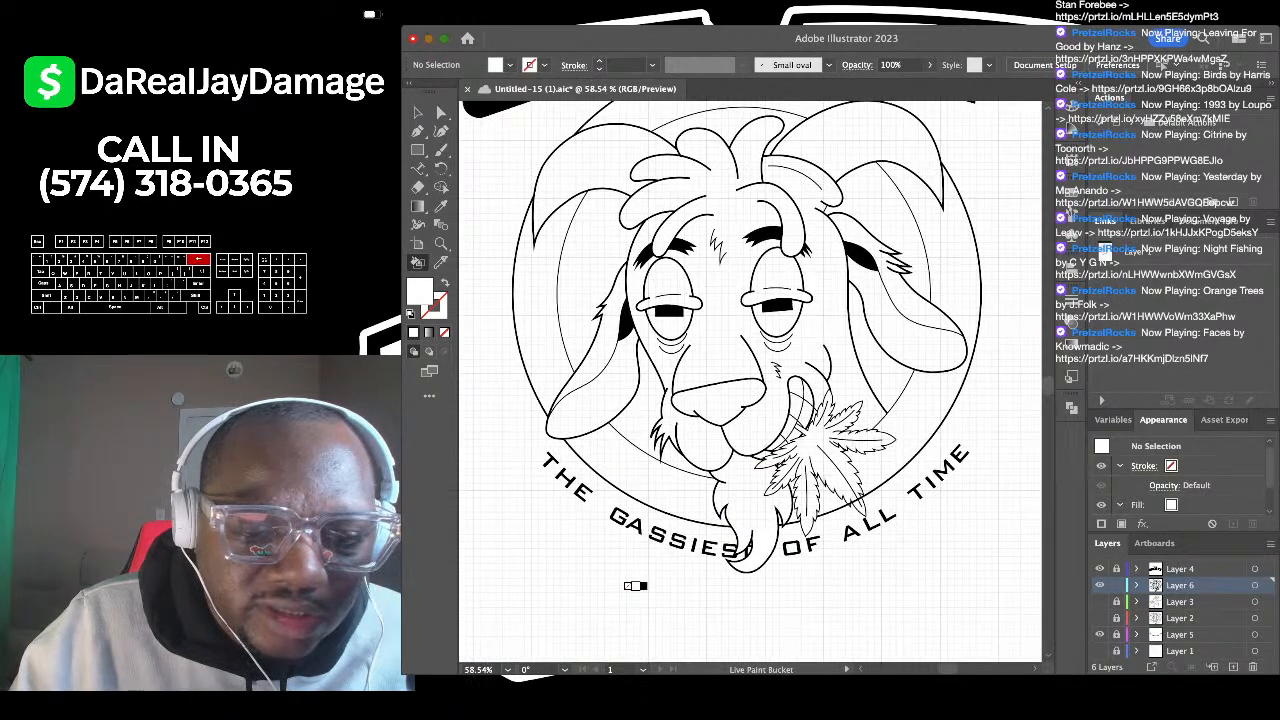
scroll(636, 586, up, 3)
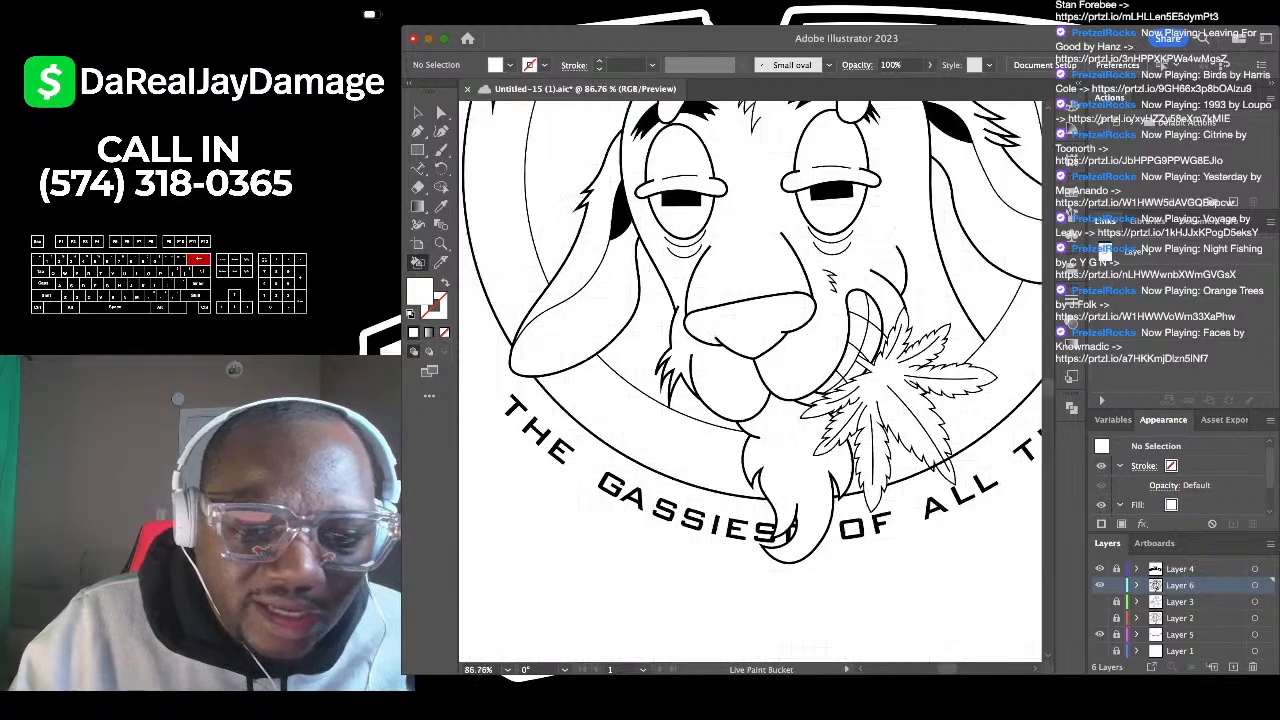
scroll(633, 586, down, 2)
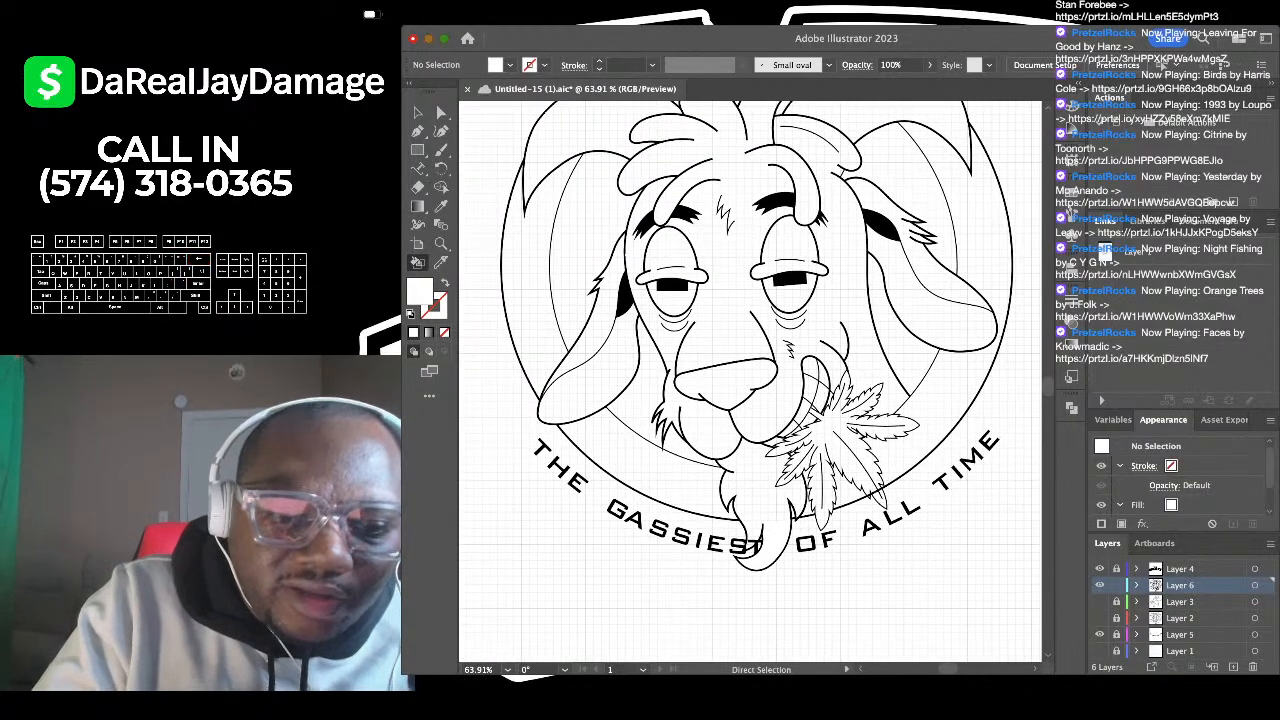
Step: Lock Layer 6, unlock Layer 5 and make Layer 5 active for editing with the Selection tool
scroll(636, 586, up, 4)
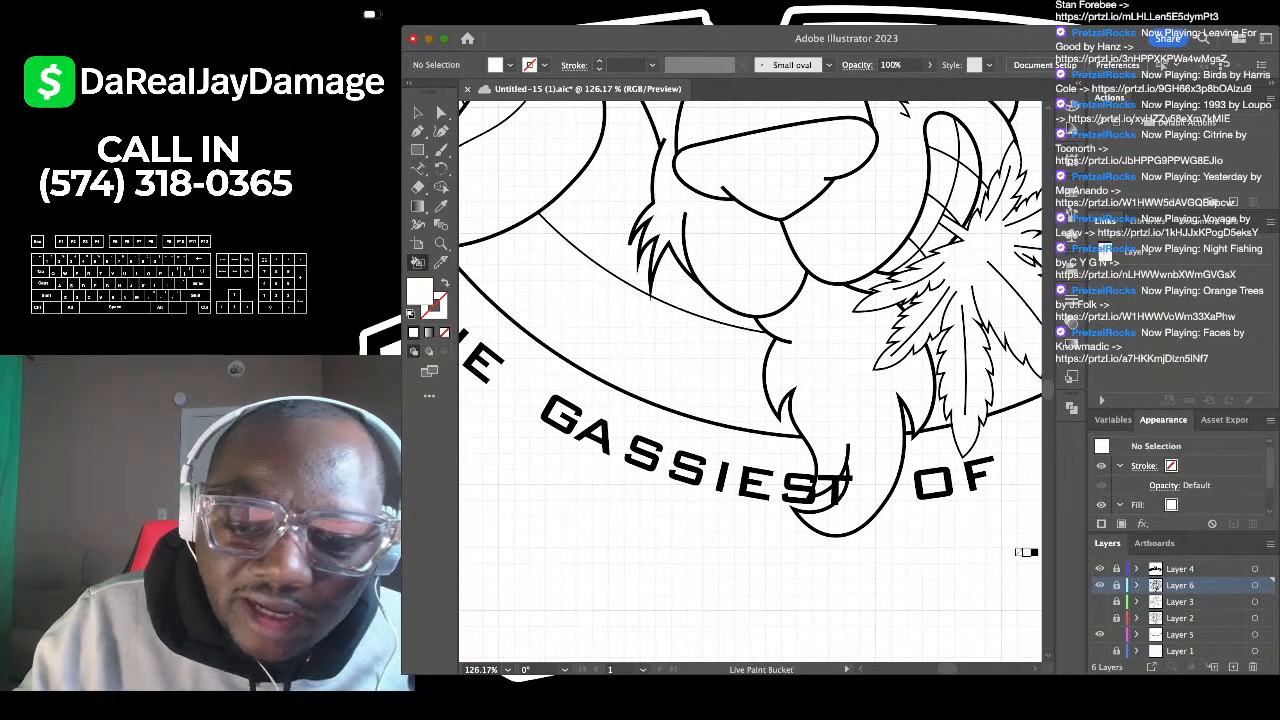
scroll(757, 518, down, 2)
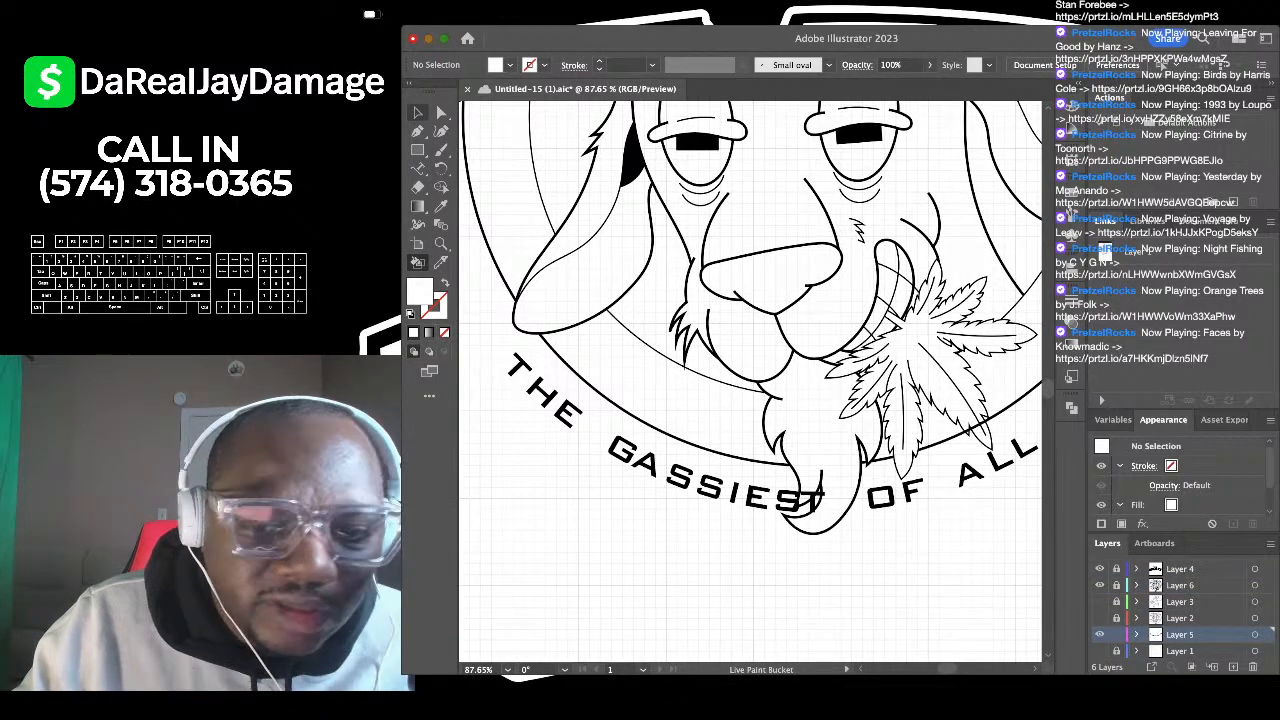
key(v)
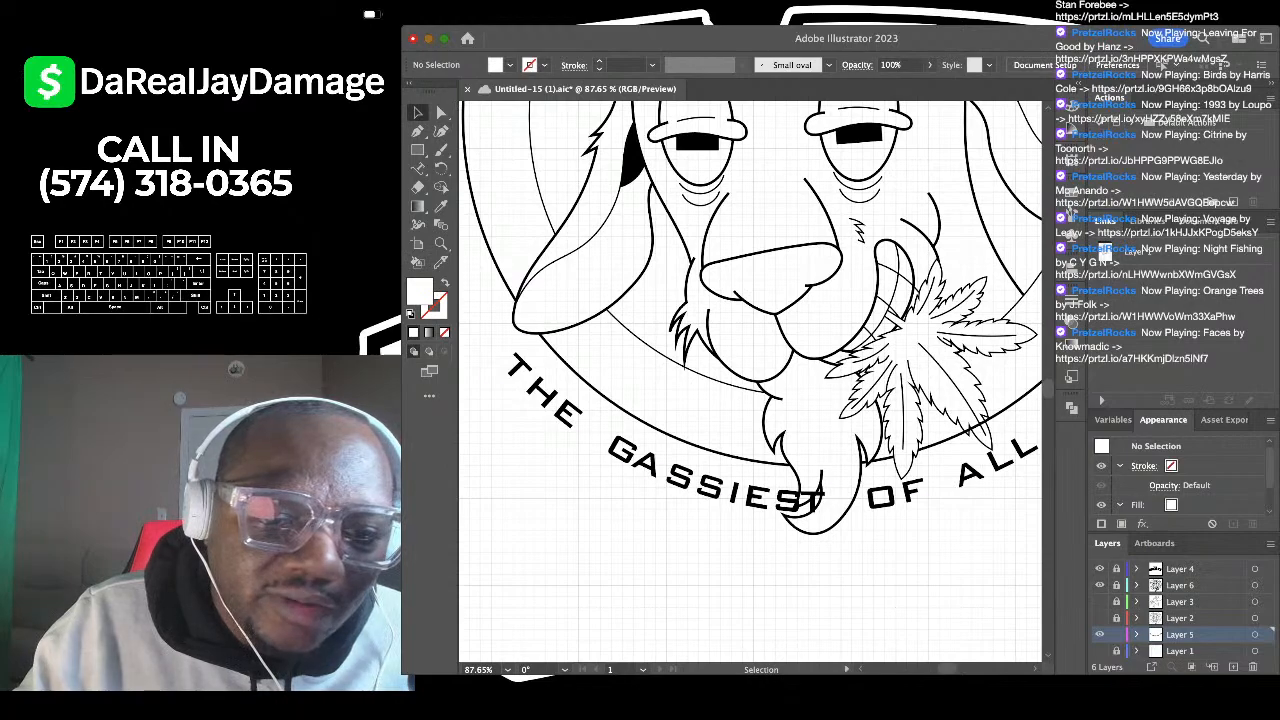
Step: Convert the curved THE GASSIEST OF ALL TIME text on Layer 5 into a group of outlined letters
click(787, 495)
scroll(787, 493, up, 2)
scroll(787, 493, down, 4)
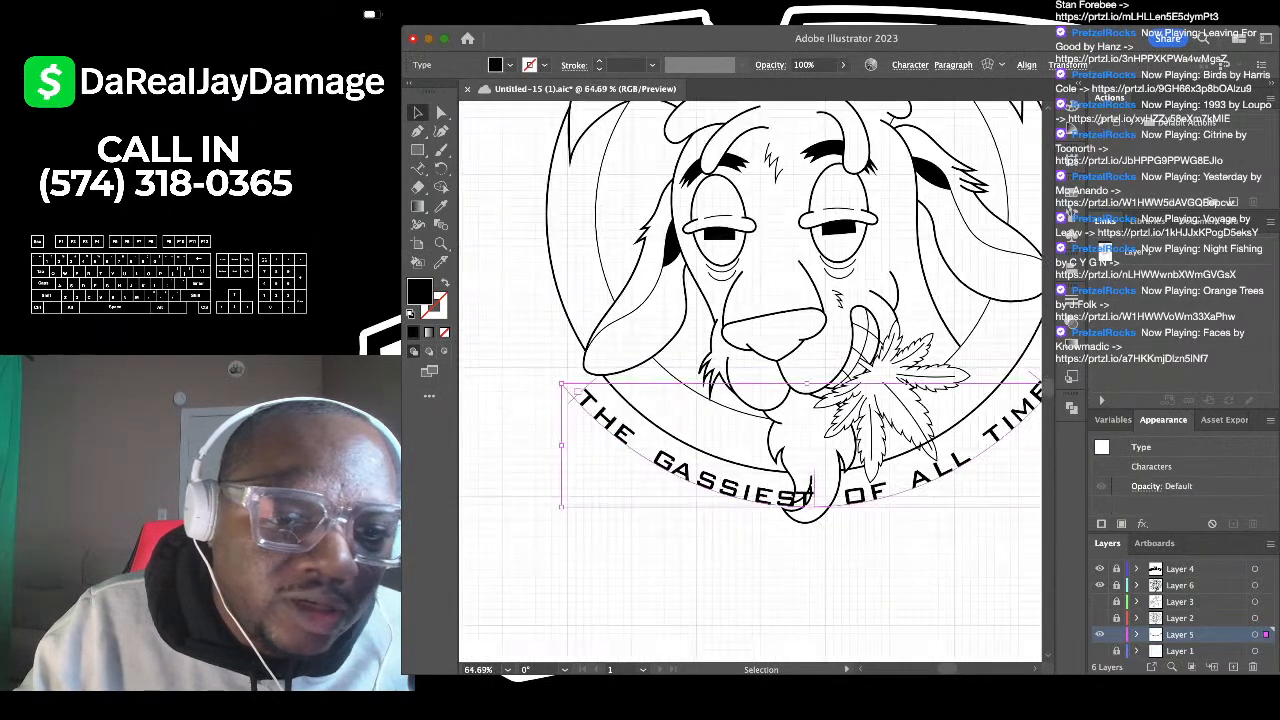
click(770, 550)
click(787, 495)
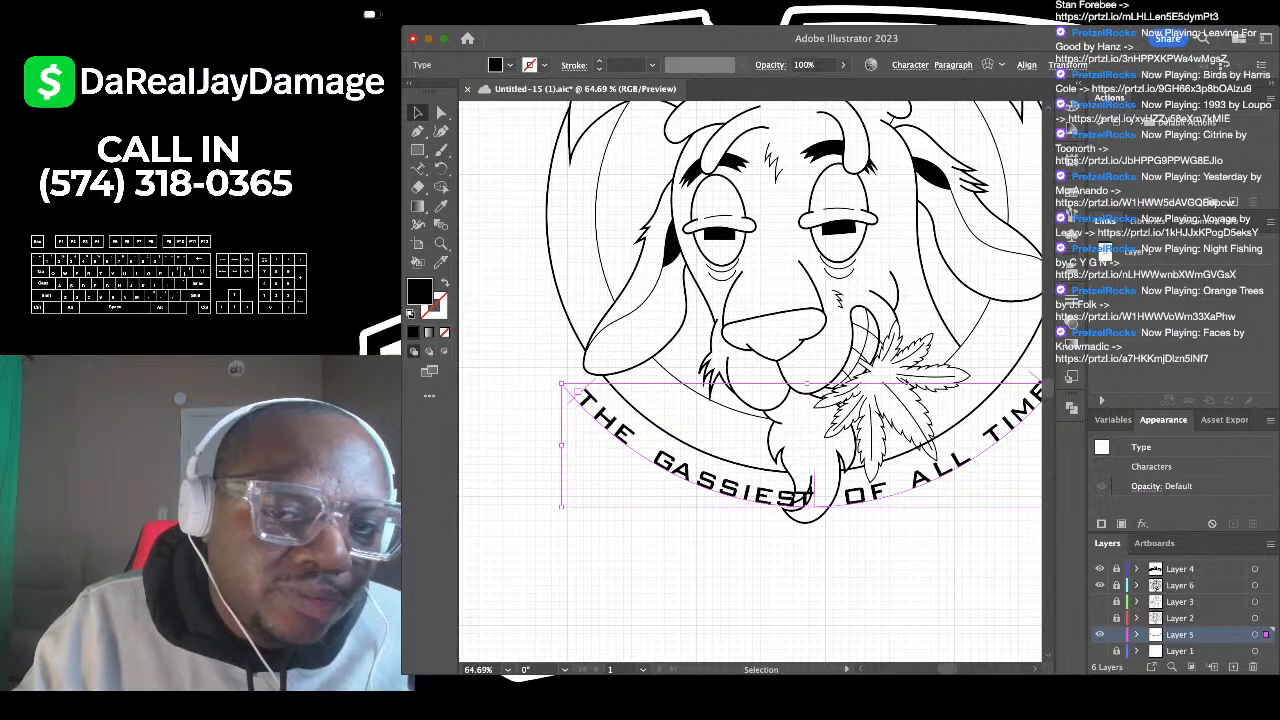
key(ctrl+g)
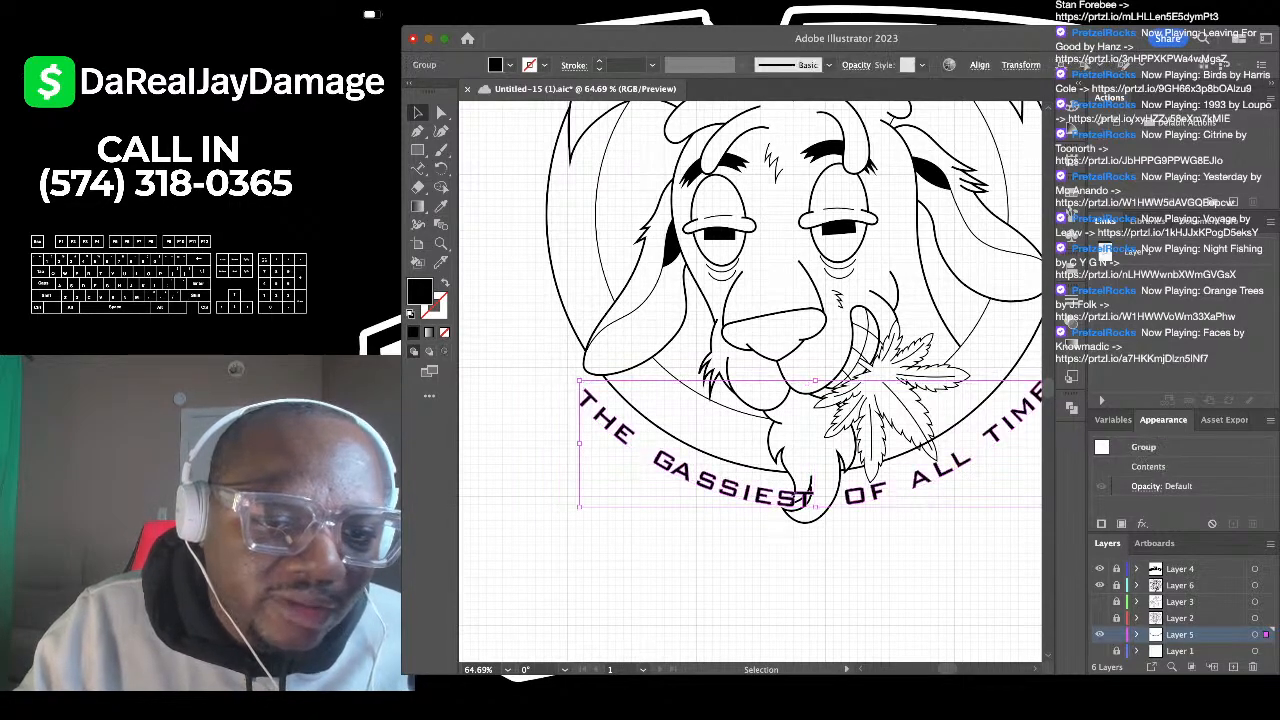
Step: Inspect the outlined letters of GASSIEST against the lines of the beard tuft
scroll(898, 550, up, 5)
scroll(898, 550, left, 2)
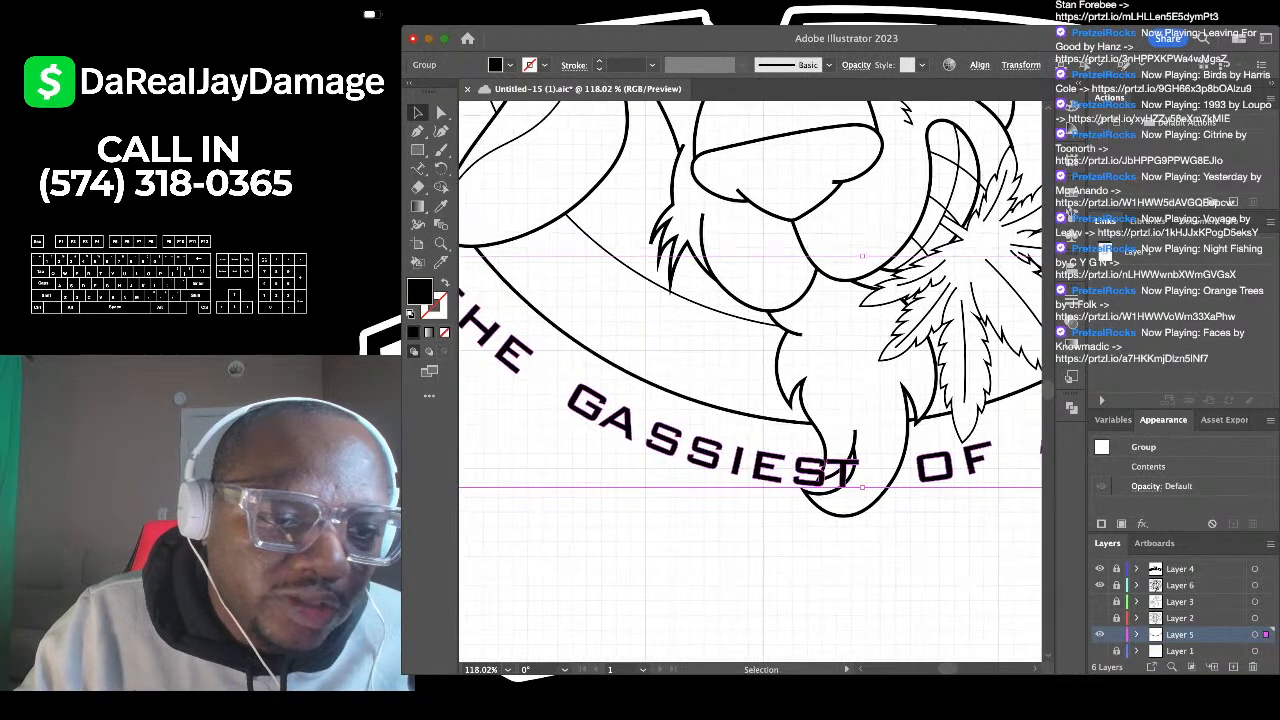
scroll(645, 519, up, 4)
scroll(768, 415, up, 2)
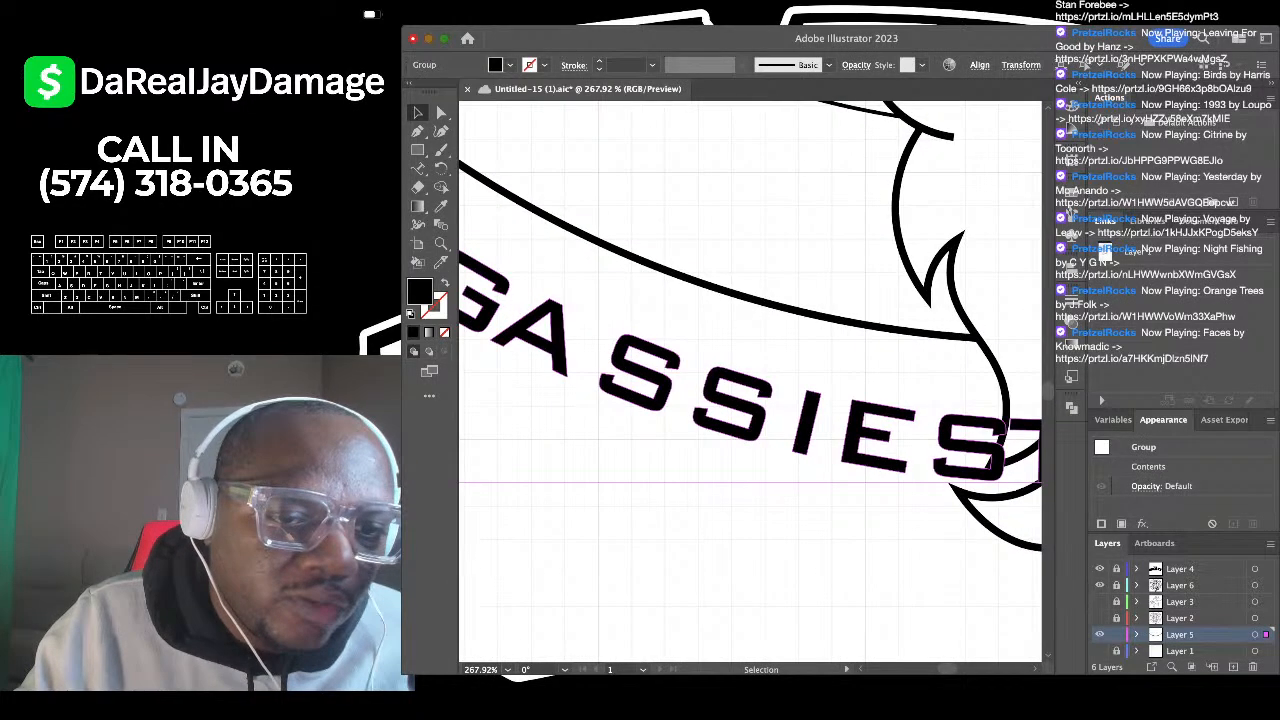
scroll(768, 415, down, 4)
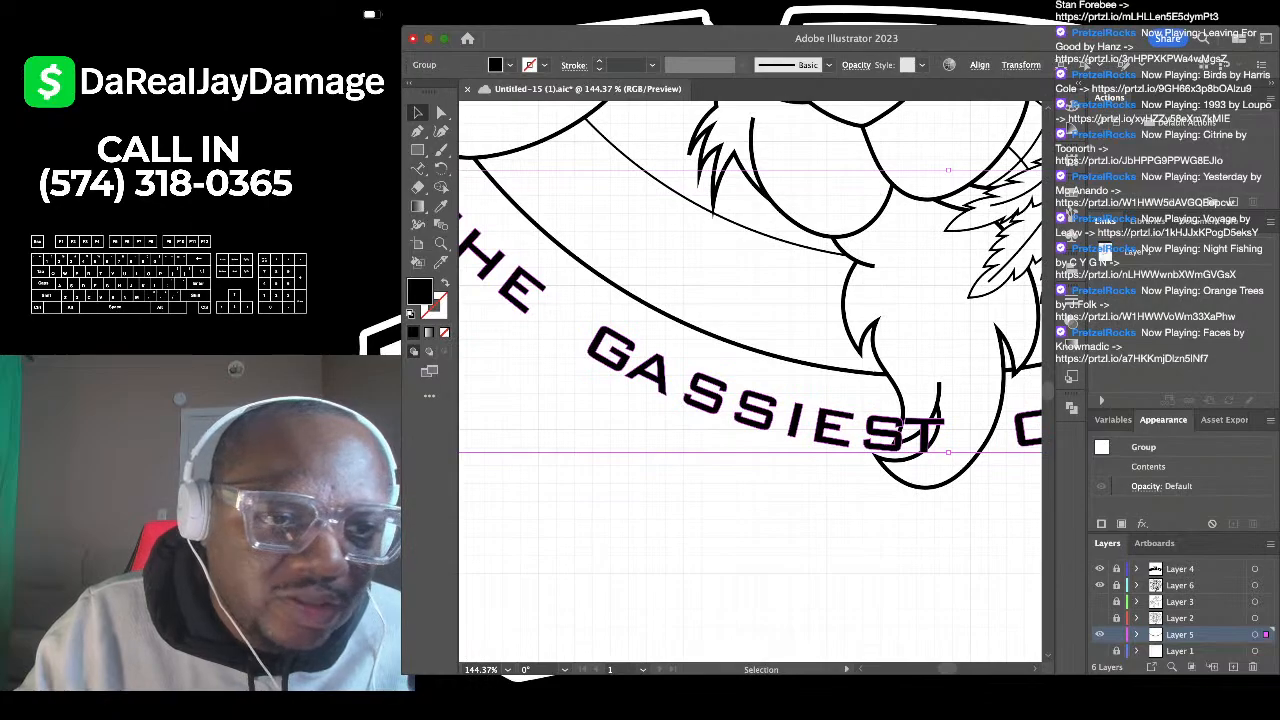
scroll(660, 410, down, 4)
scroll(660, 410, right, 2)
scroll(655, 390, up, 3)
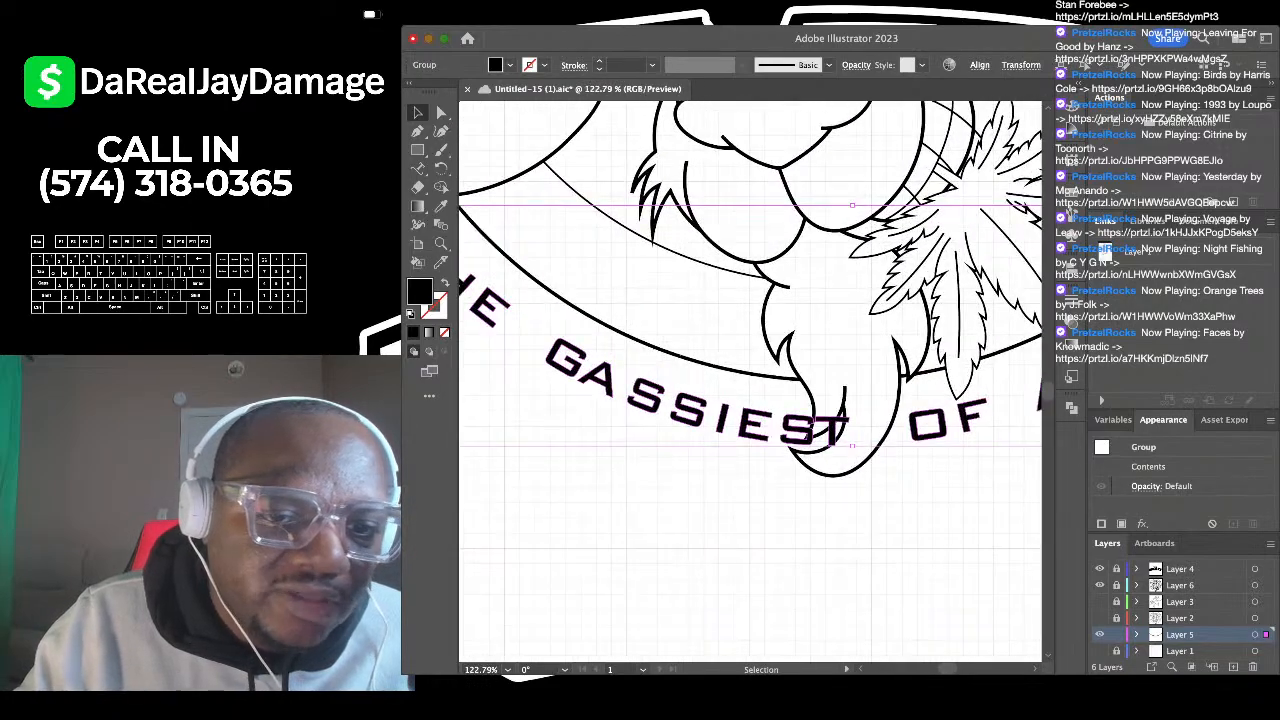
scroll(734, 377, down, 2)
scroll(790, 410, up, 4)
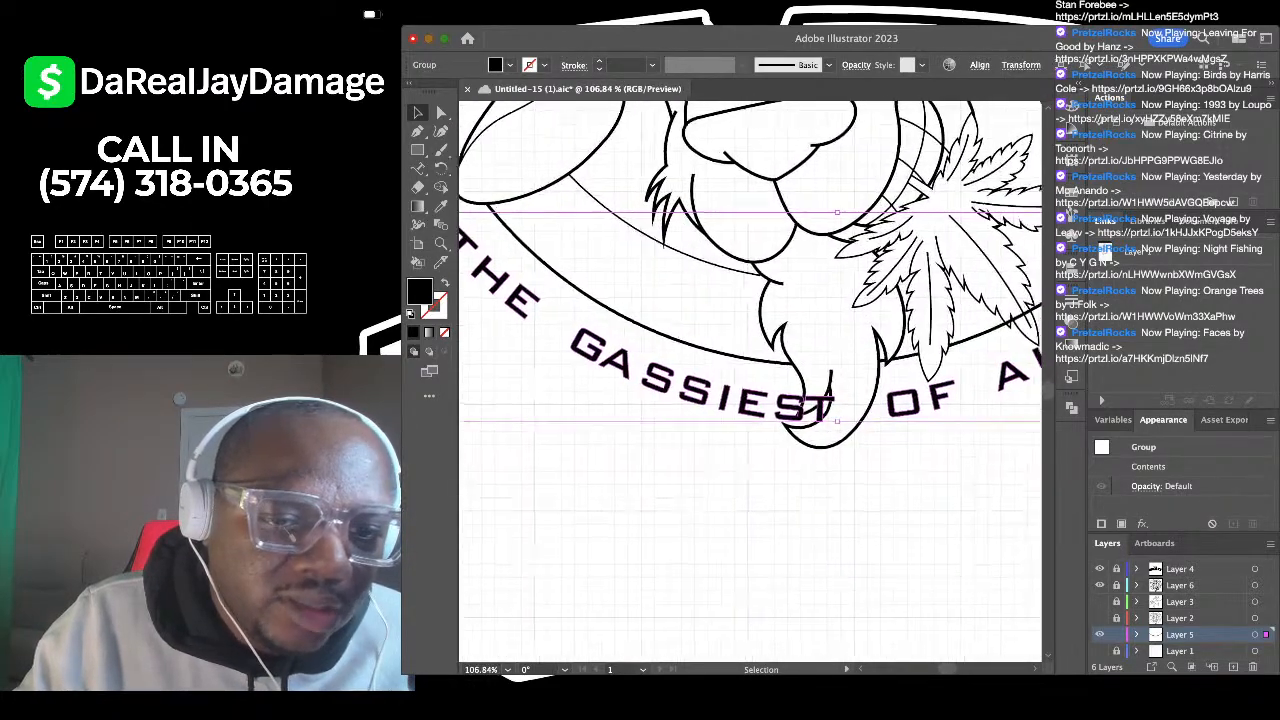
Step: With a smaller Eraser, trim the S of GASSIEST and the adjacent end of the T's crossbar where they overlap the beard edge
scroll(756, 402, up, 5)
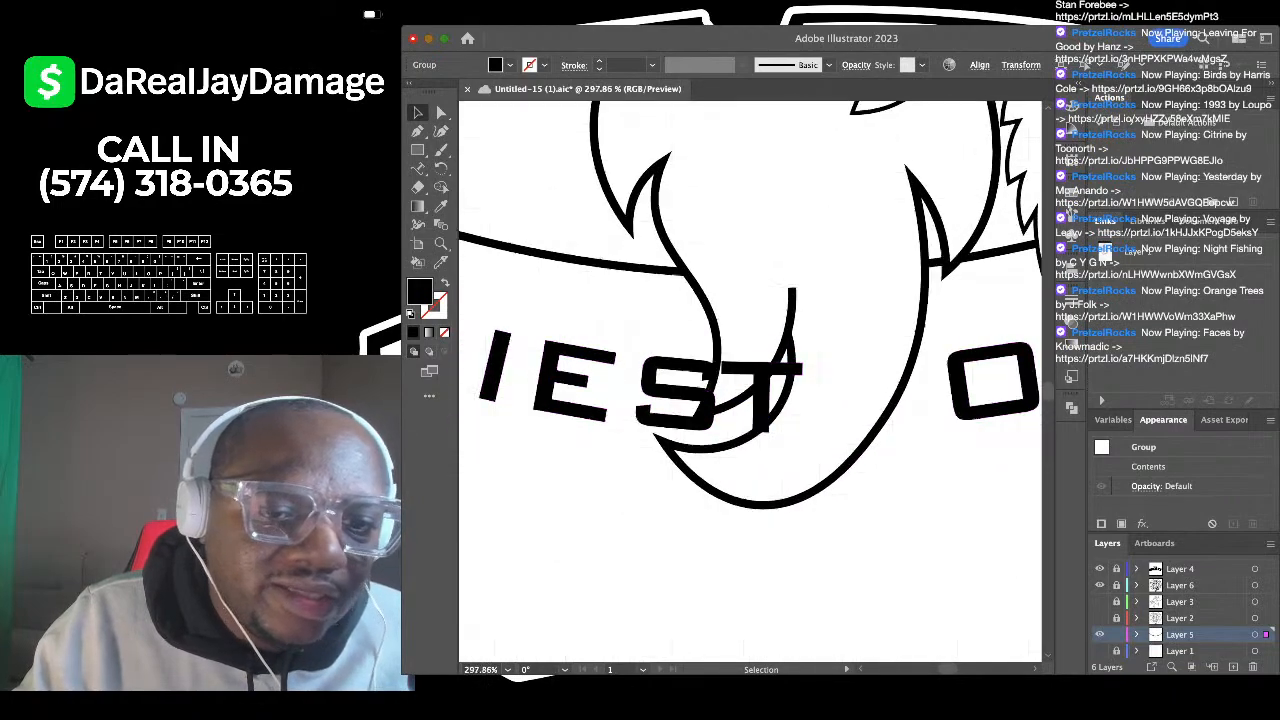
scroll(695, 405, down, 2)
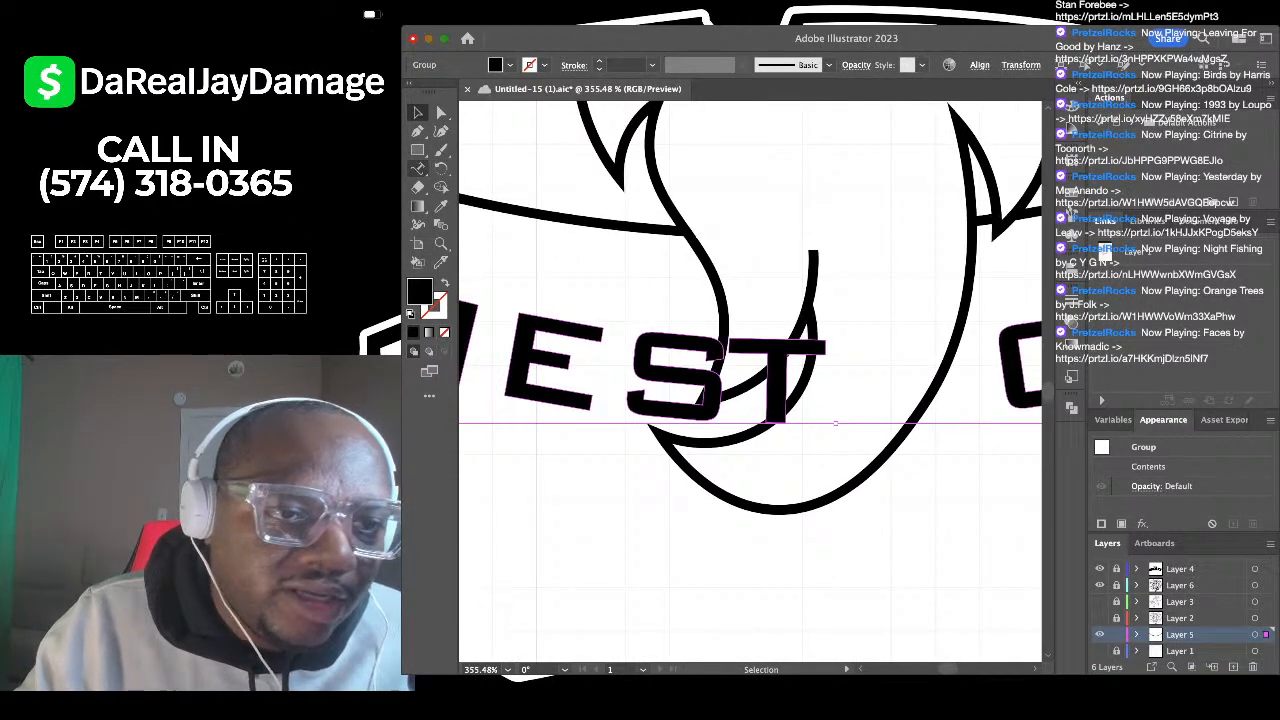
key(shift+e)
scroll(578, 280, up, 2)
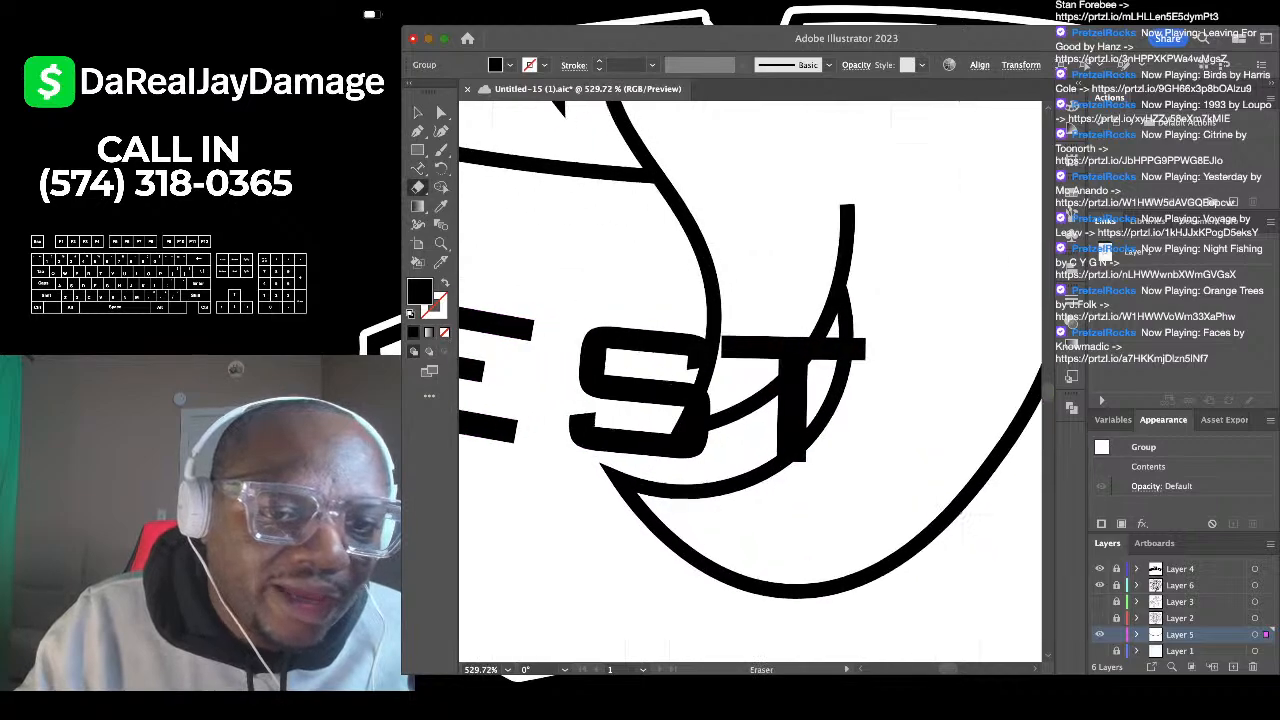
scroll(578, 280, up, 1)
scroll(760, 330, up, 1)
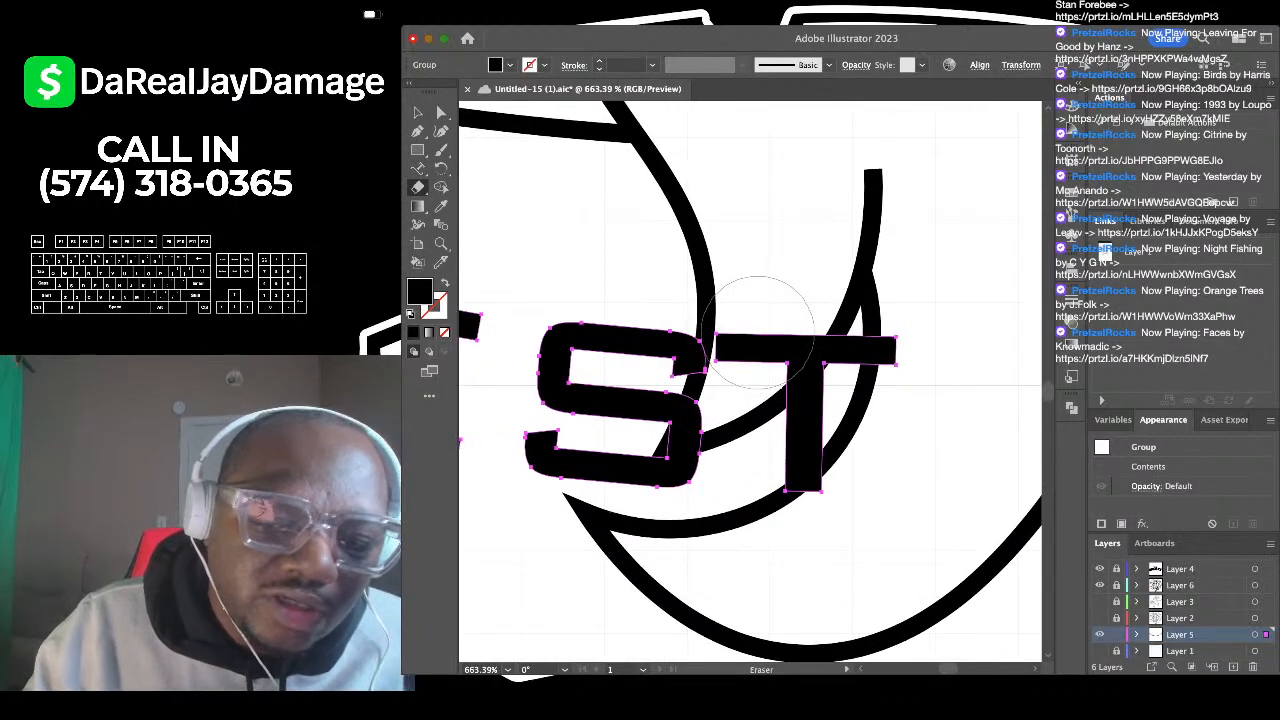
key(bracketleft)
key(bracketleft)
key(bracketleft)
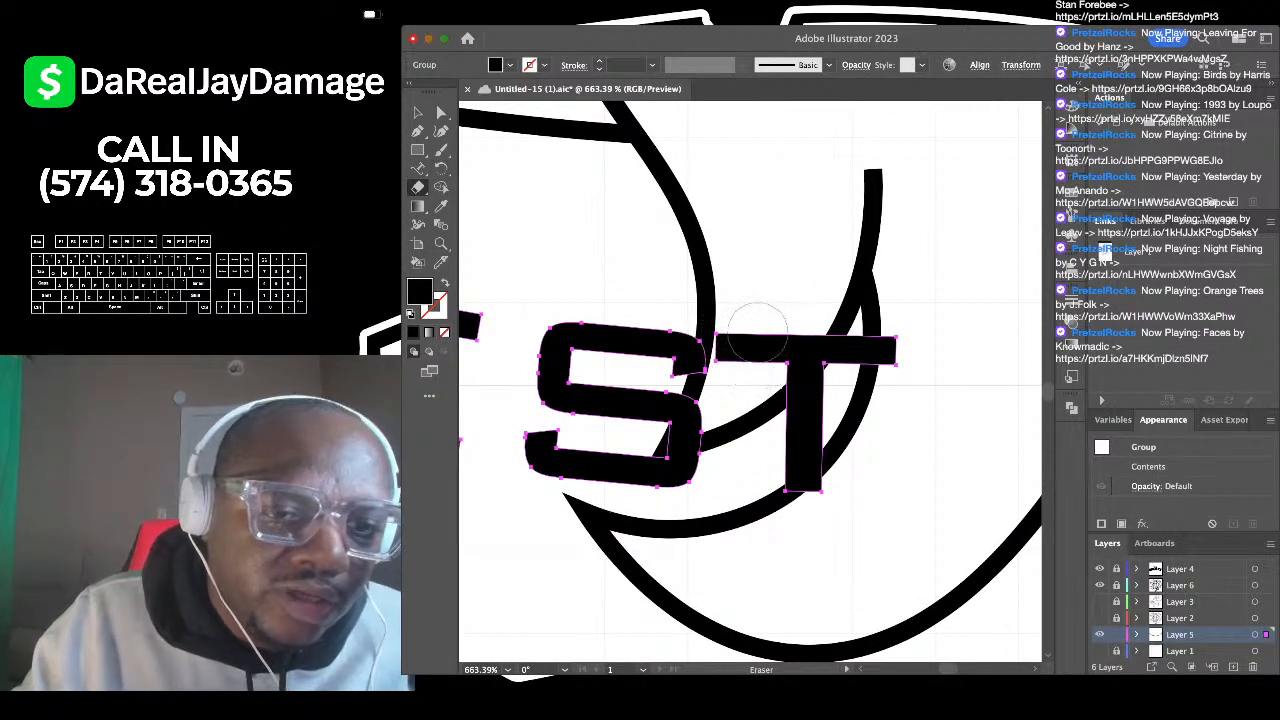
scroll(757, 333, up, 3)
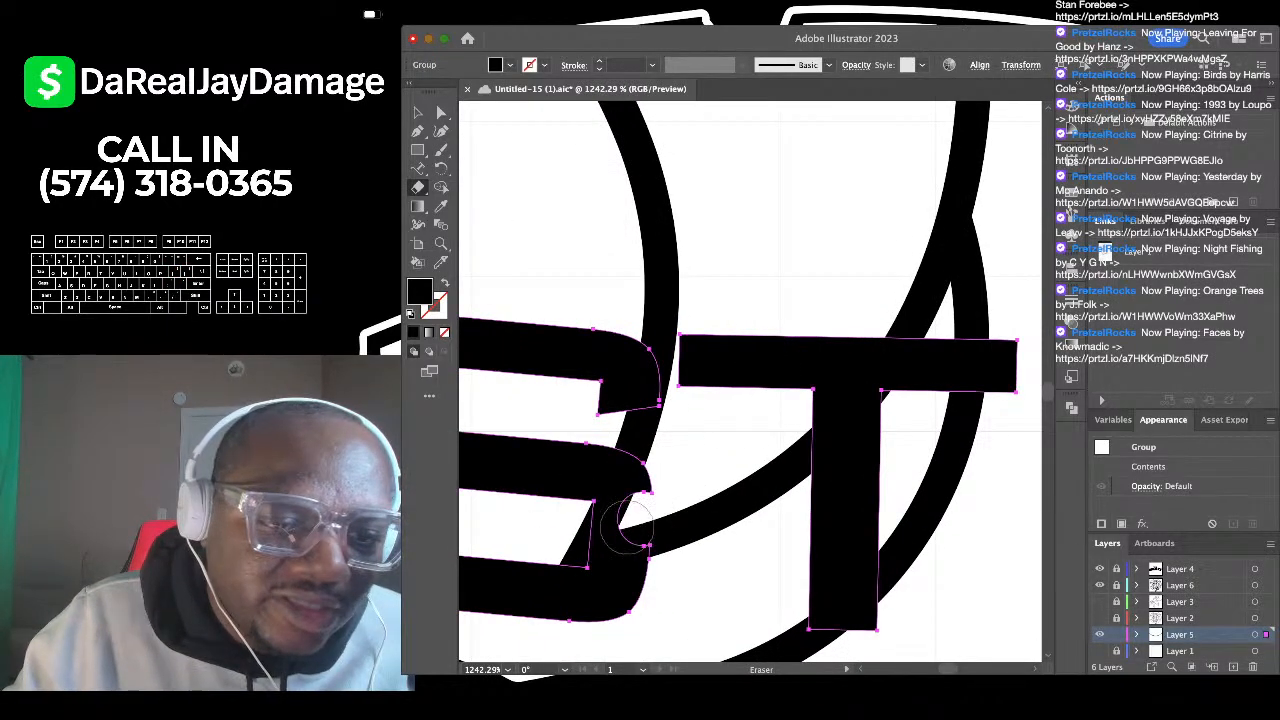
drag(625, 530, 705, 335)
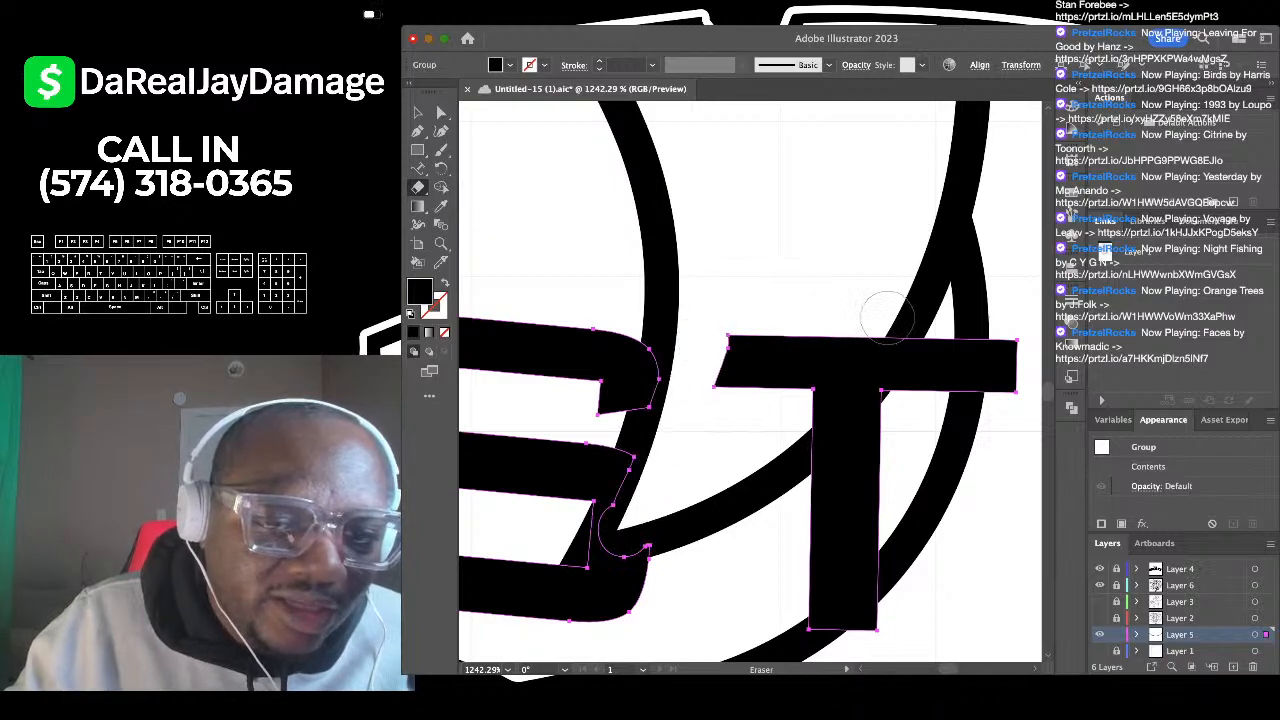
Step: Erase the parts of the T lying on the beard, keeping only the pieces between the two curved lines of the beard tuft
mouse_move(890, 318)
mouse_down()
mouse_move(809, 434)
mouse_move(800, 402)
mouse_move(857, 320)
mouse_move(777, 366)
mouse_move(737, 354)
mouse_move(768, 369)
mouse_up()
scroll(768, 369, down, 5)
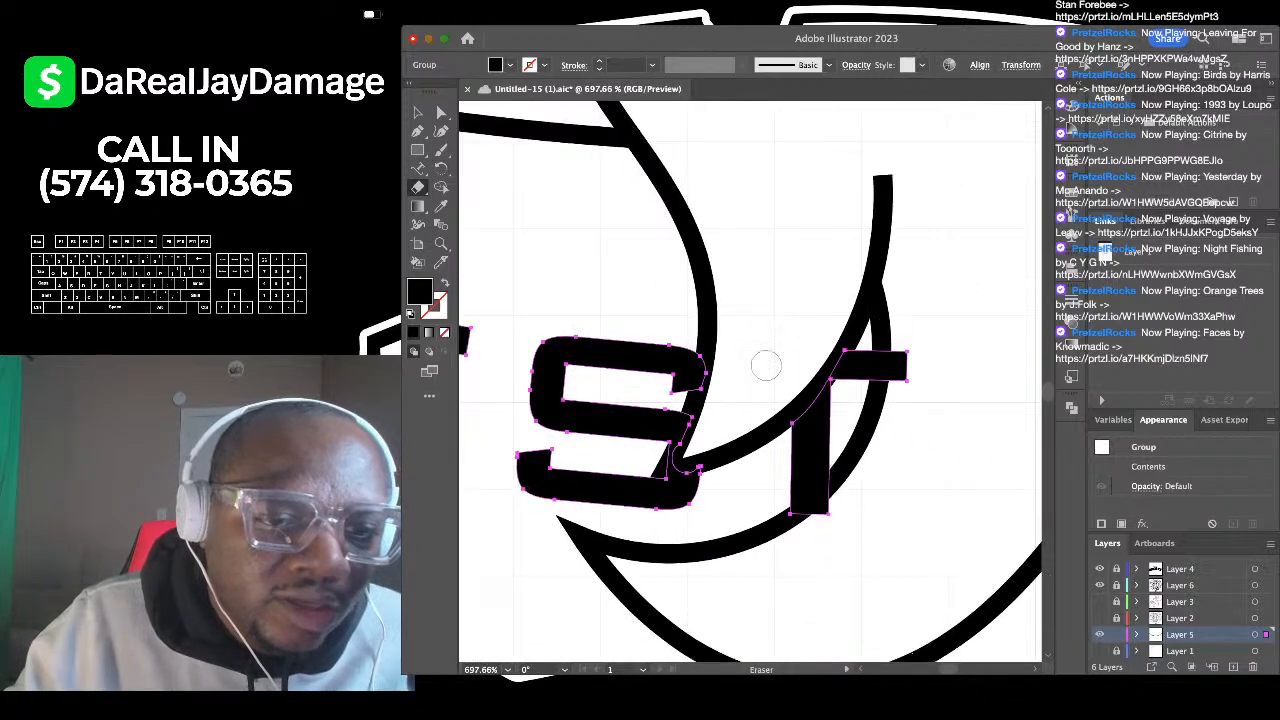
drag(846, 343, 834, 423)
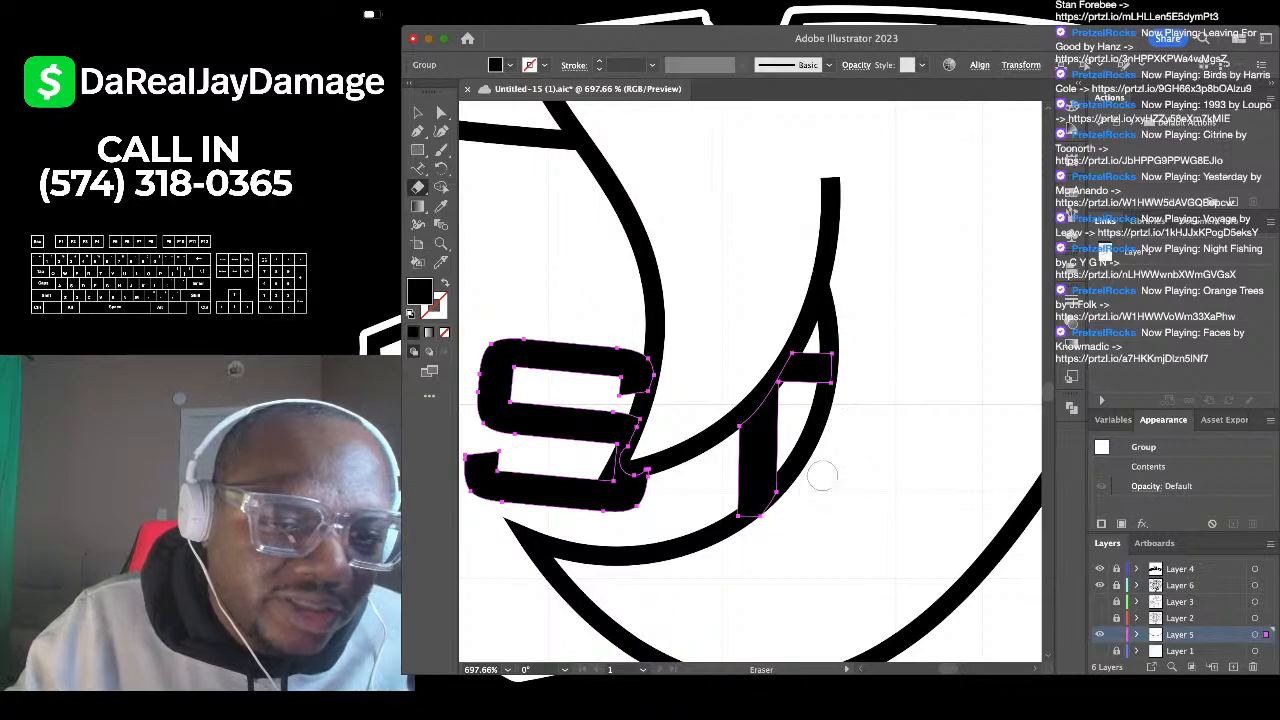
scroll(770, 515, up, 3)
scroll(772, 518, down, 2)
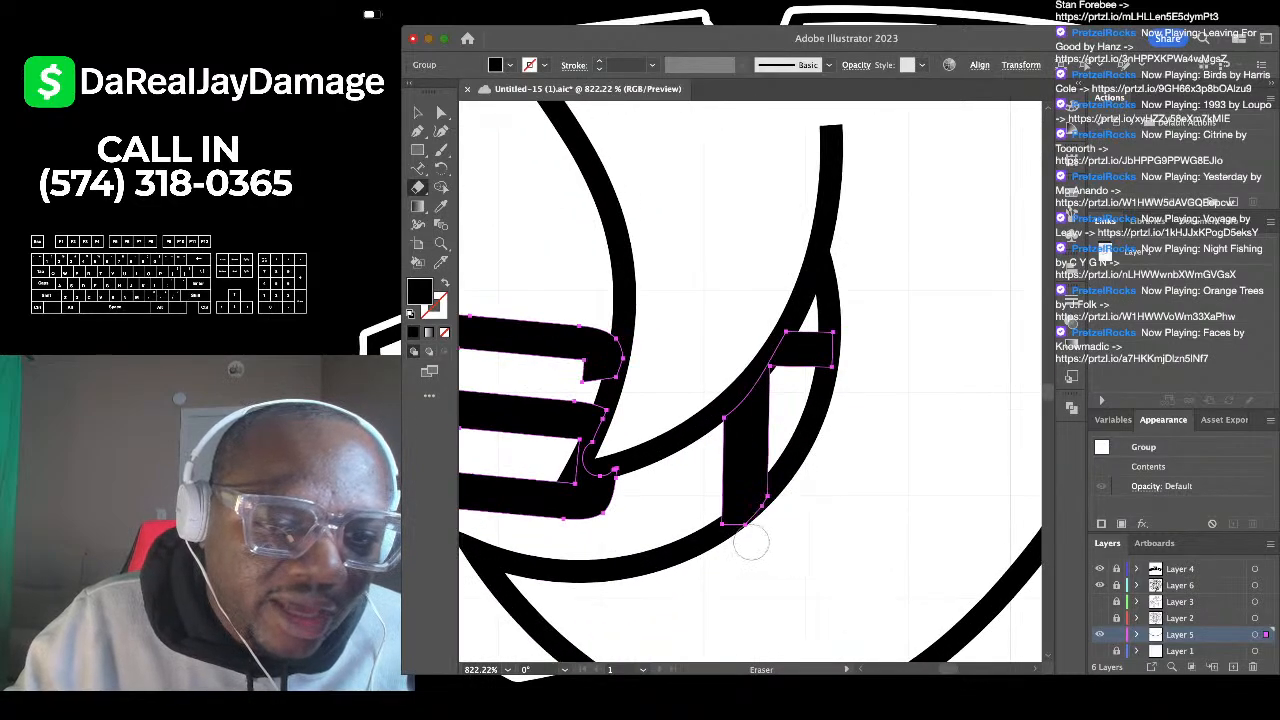
scroll(835, 485, down, 4)
scroll(820, 400, up, 1)
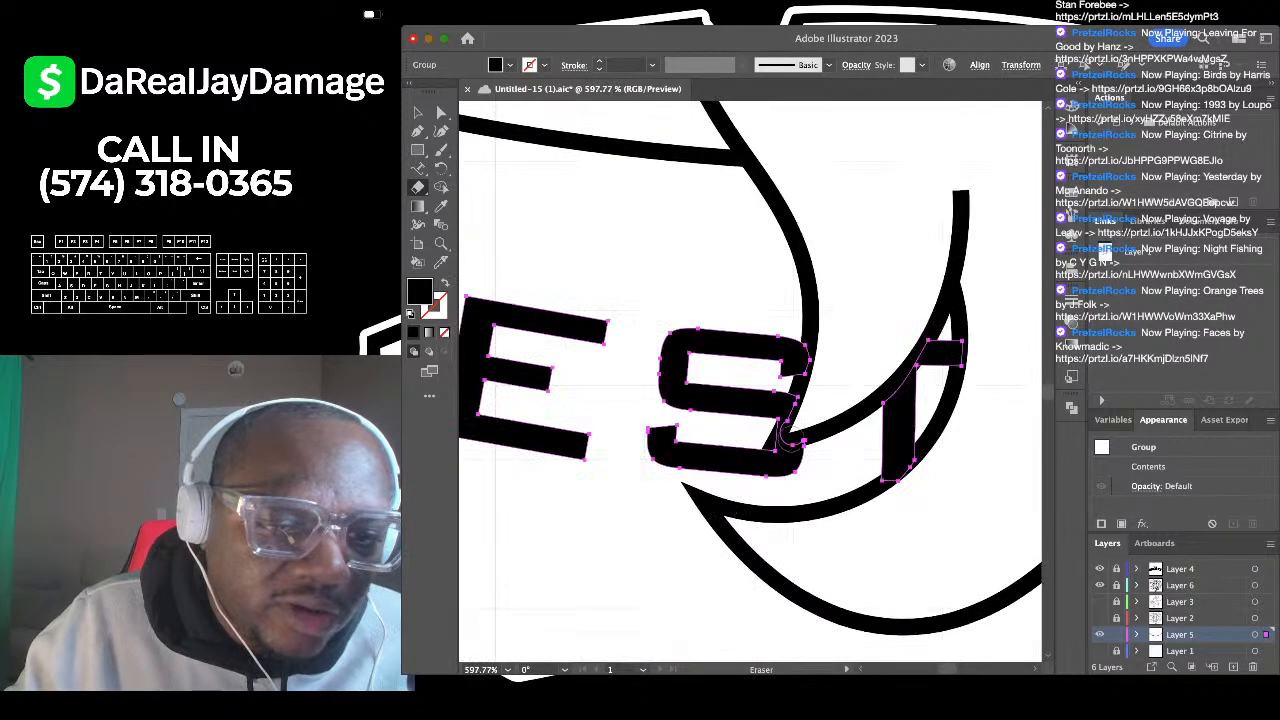
Step: Deselect the tagline with the Selection tool and examine the trimmed S and T up close and within the whole design
scroll(820, 400, down, 5)
scroll(819, 393, down, 4)
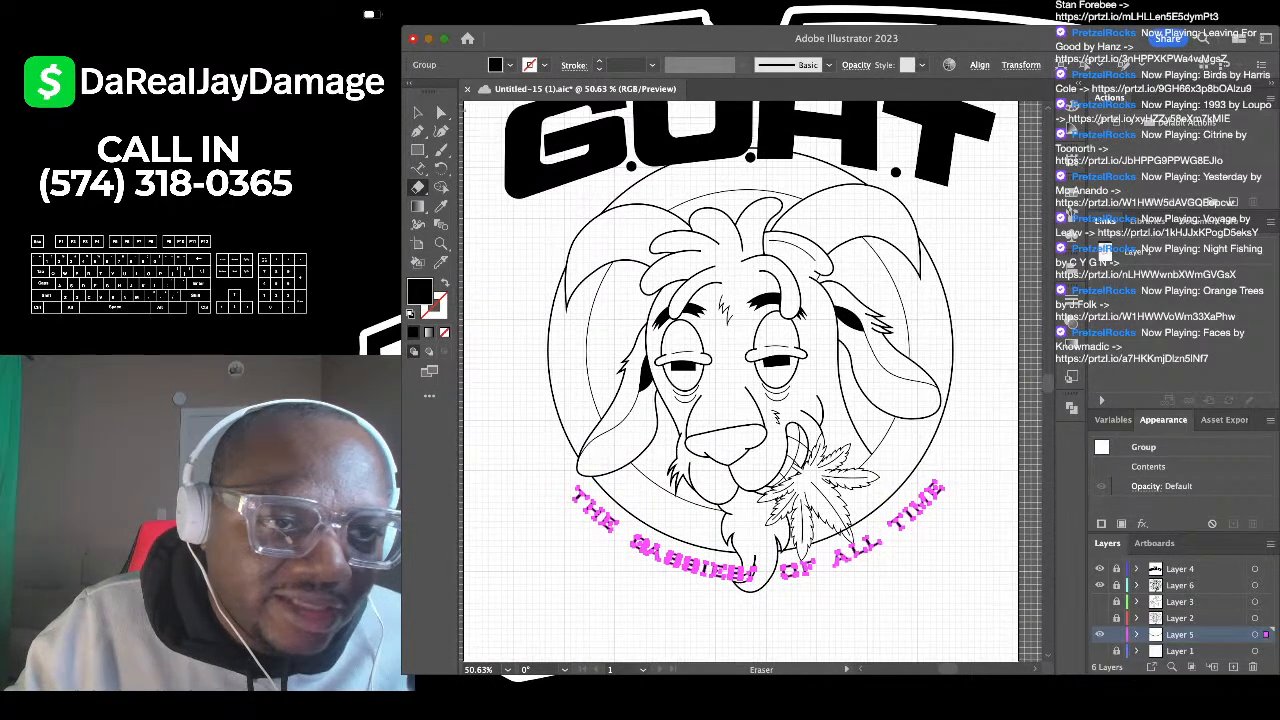
click(418, 113)
click(492, 303)
scroll(492, 303, down, 2)
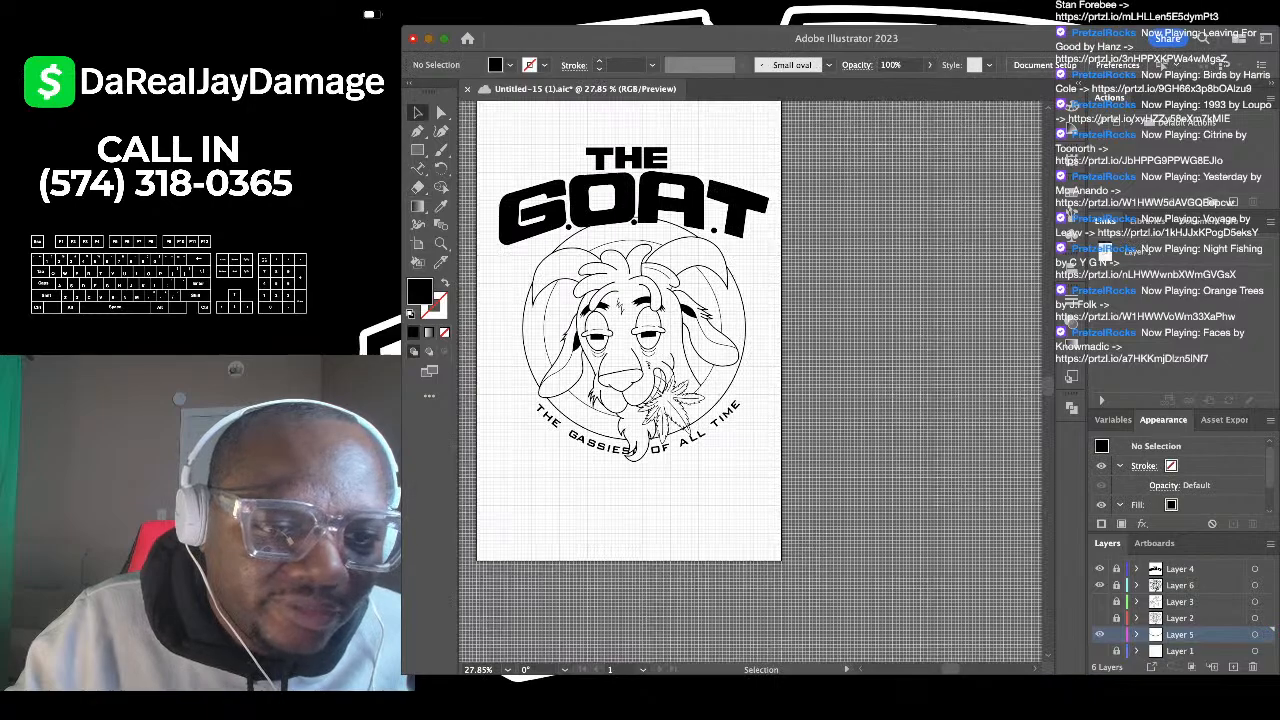
scroll(490, 380, up, 2)
scroll(490, 380, down, 1)
scroll(490, 380, up, 1)
scroll(490, 375, up, 1)
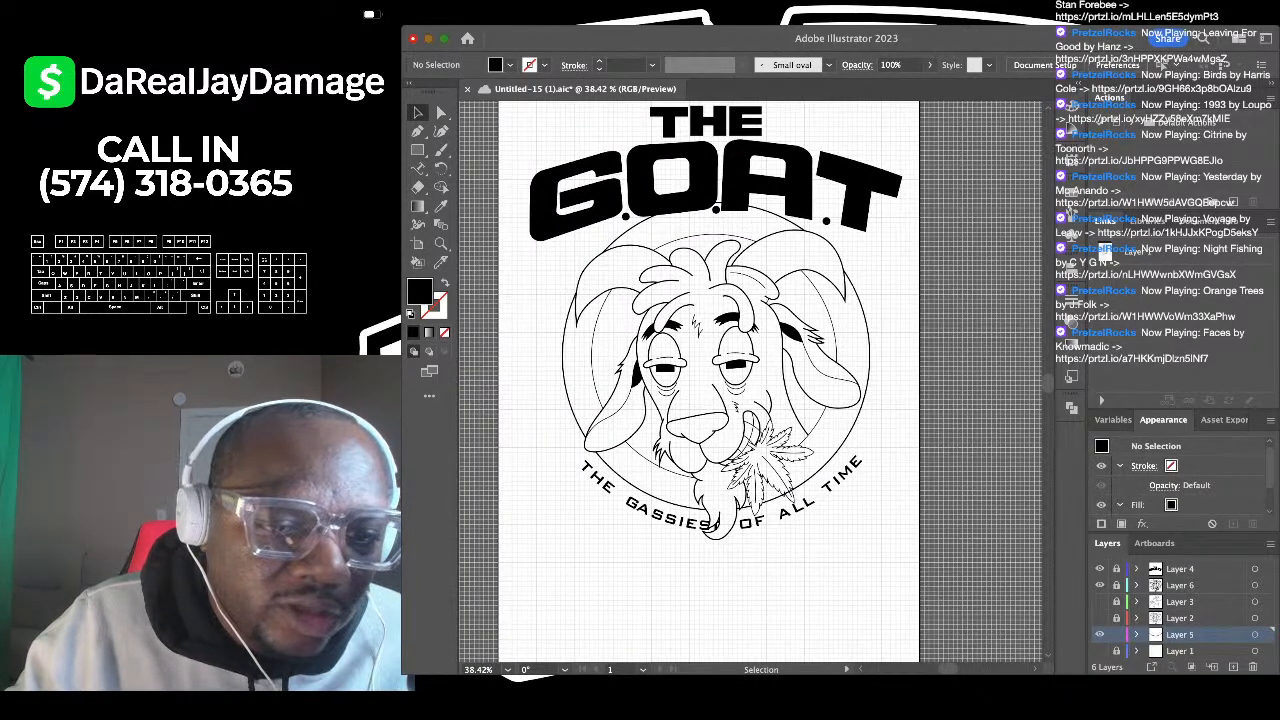
scroll(713, 526, up, 10)
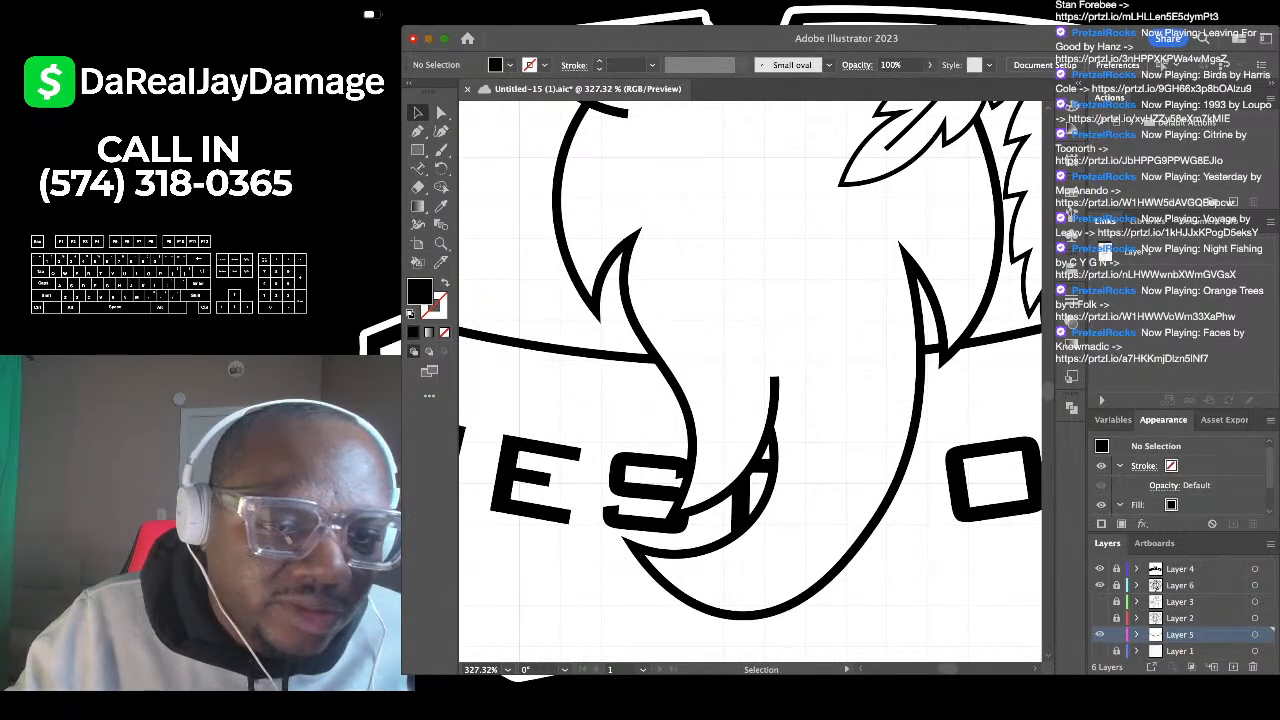
scroll(750, 380, down, 10)
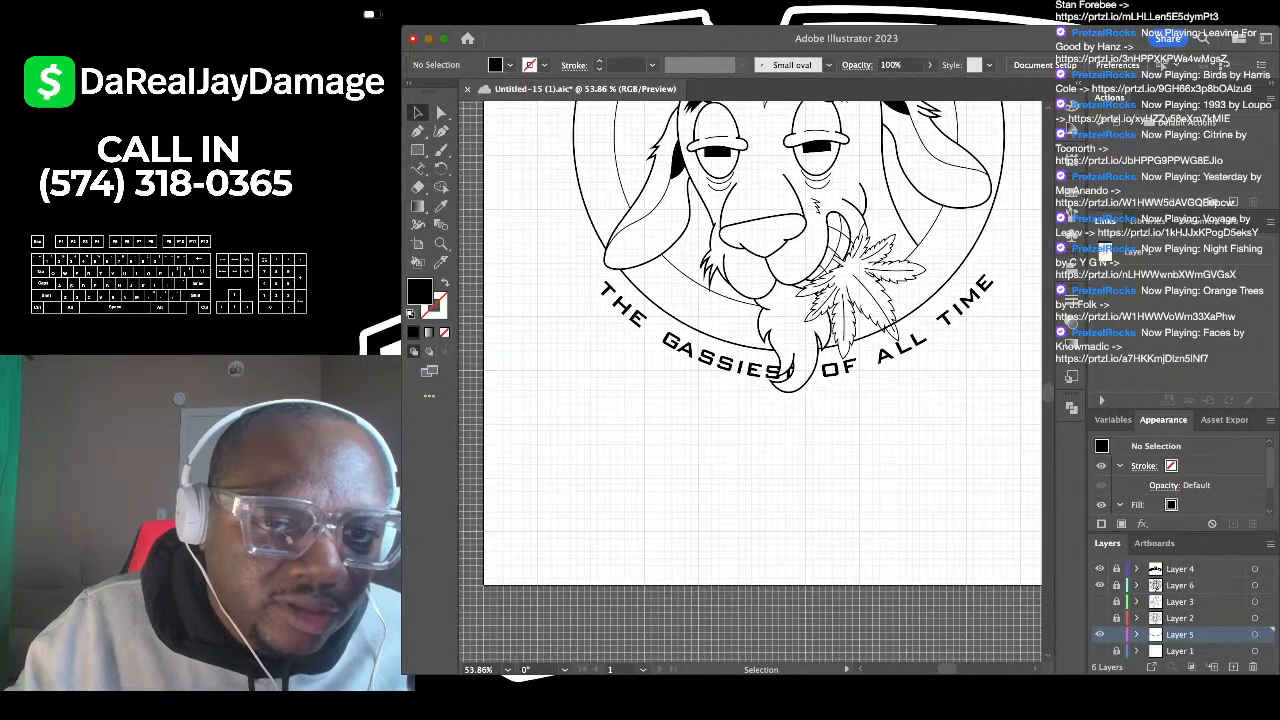
scroll(750, 380, up, 3)
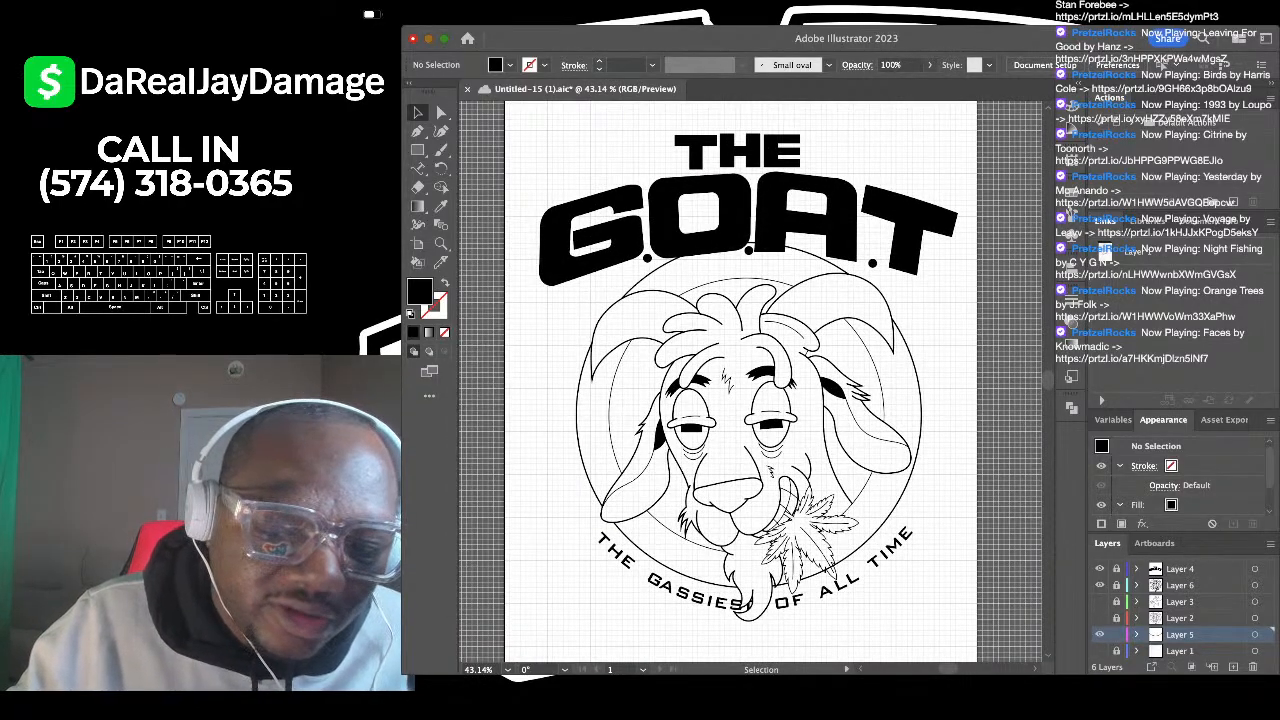
Step: Hide the grid, save the document, and show the grid again
key(super+apostrophe)
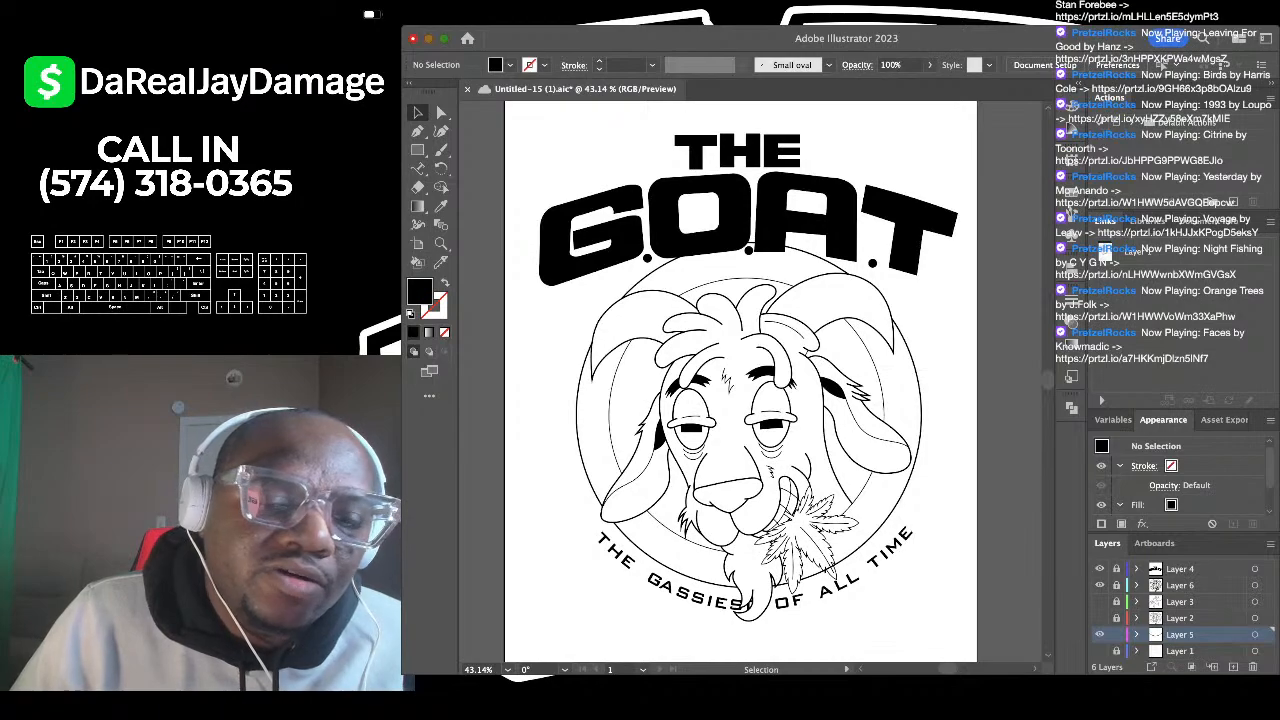
key(super+s)
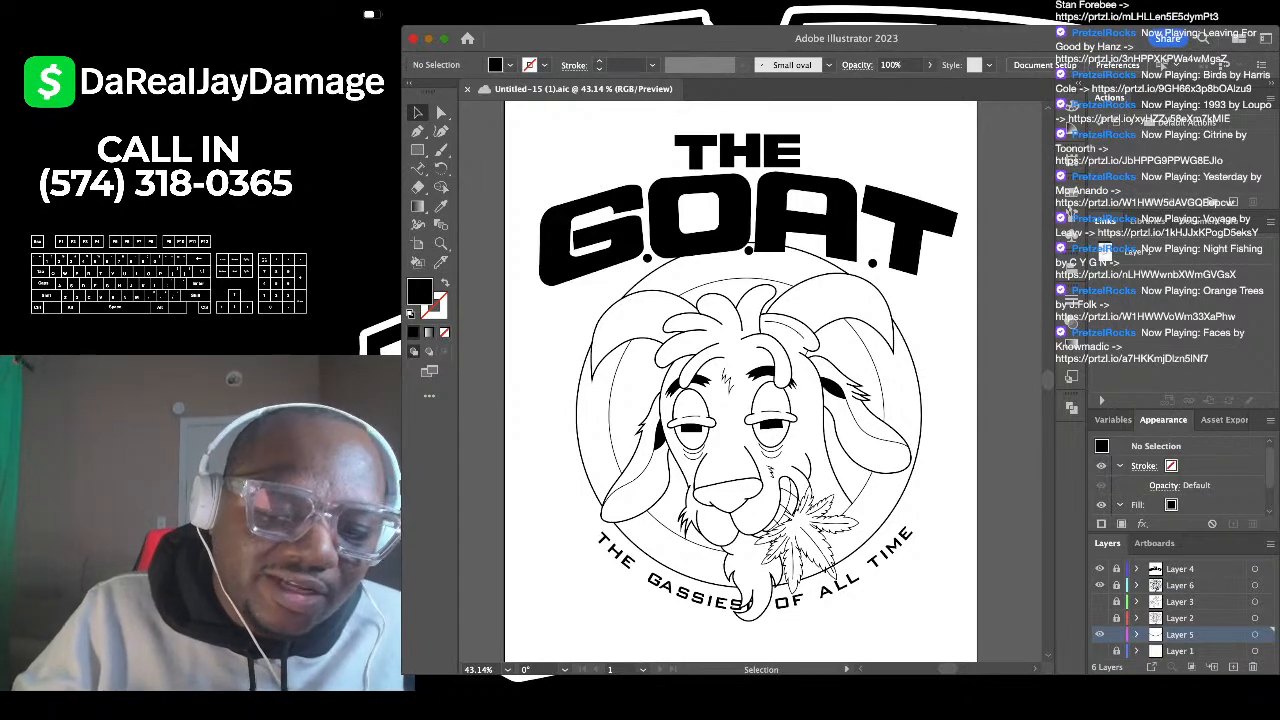
key(super+apostrophe)
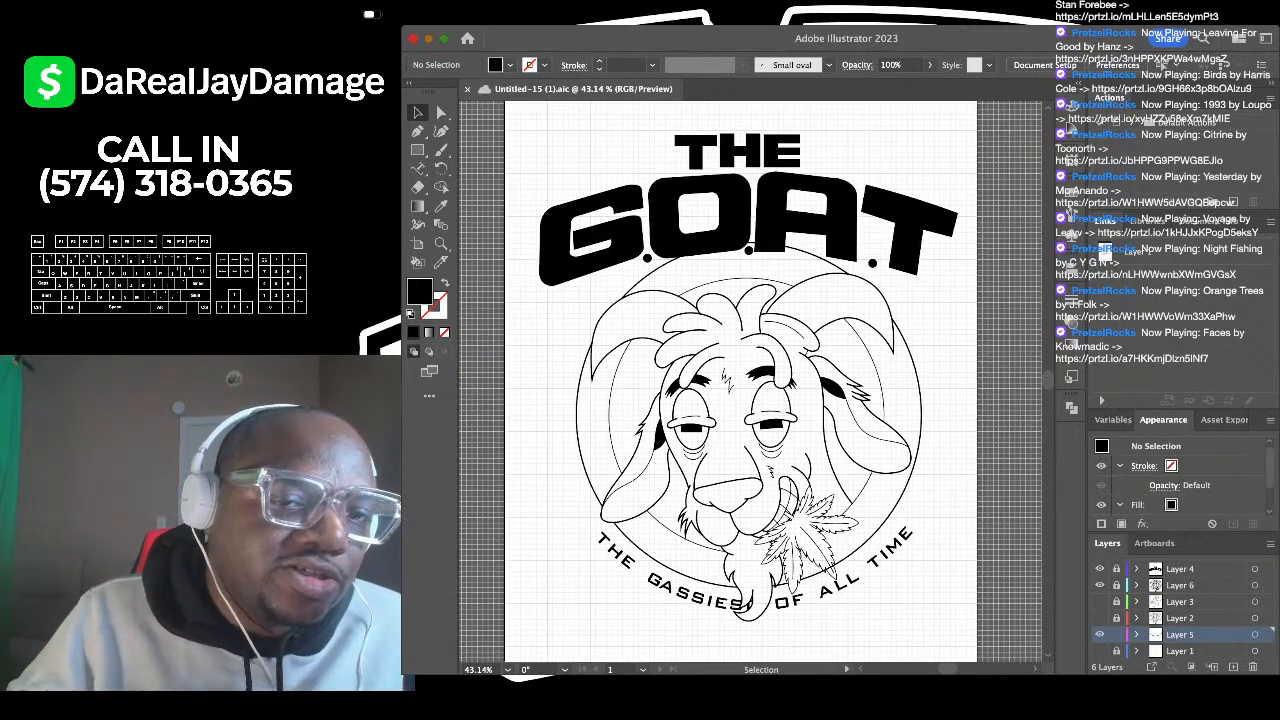
Step: Review the curved tagline's placement around the goat head in the full poster, leaving nothing selected
key(super+Tab)
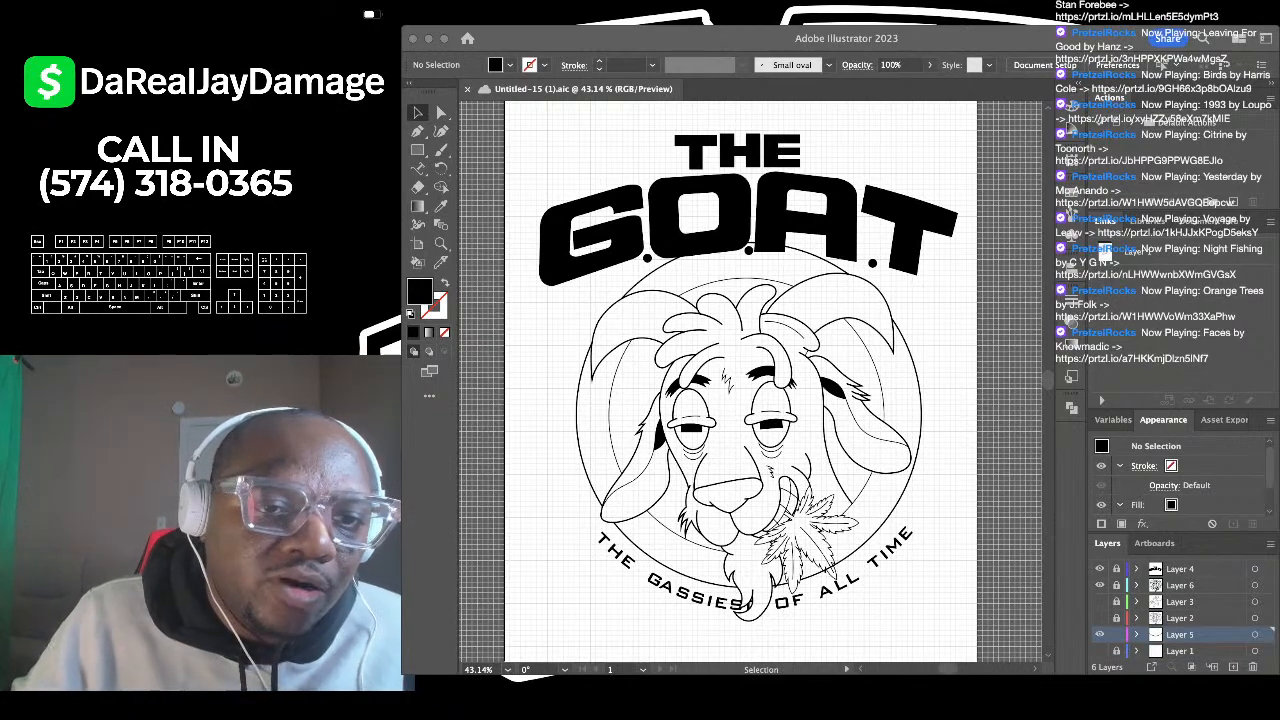
click(557, 389)
scroll(557, 389, down, 2)
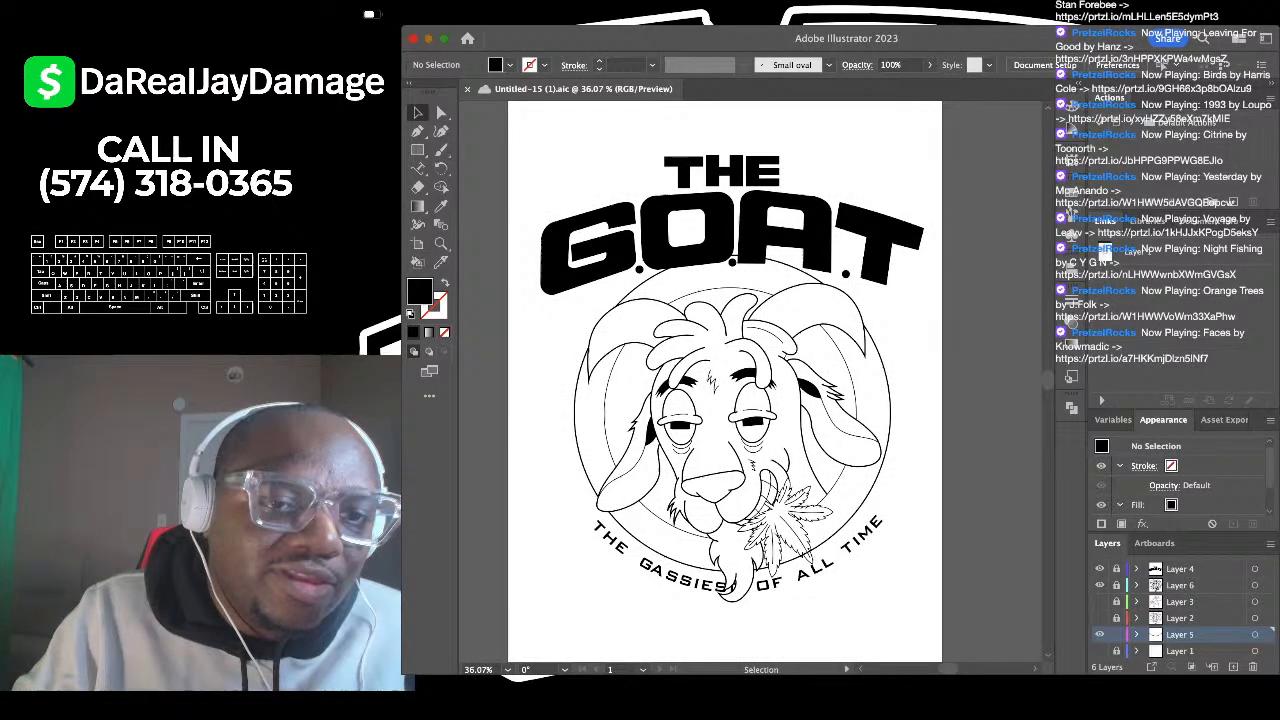
scroll(555, 391, down, 3)
click(636, 508)
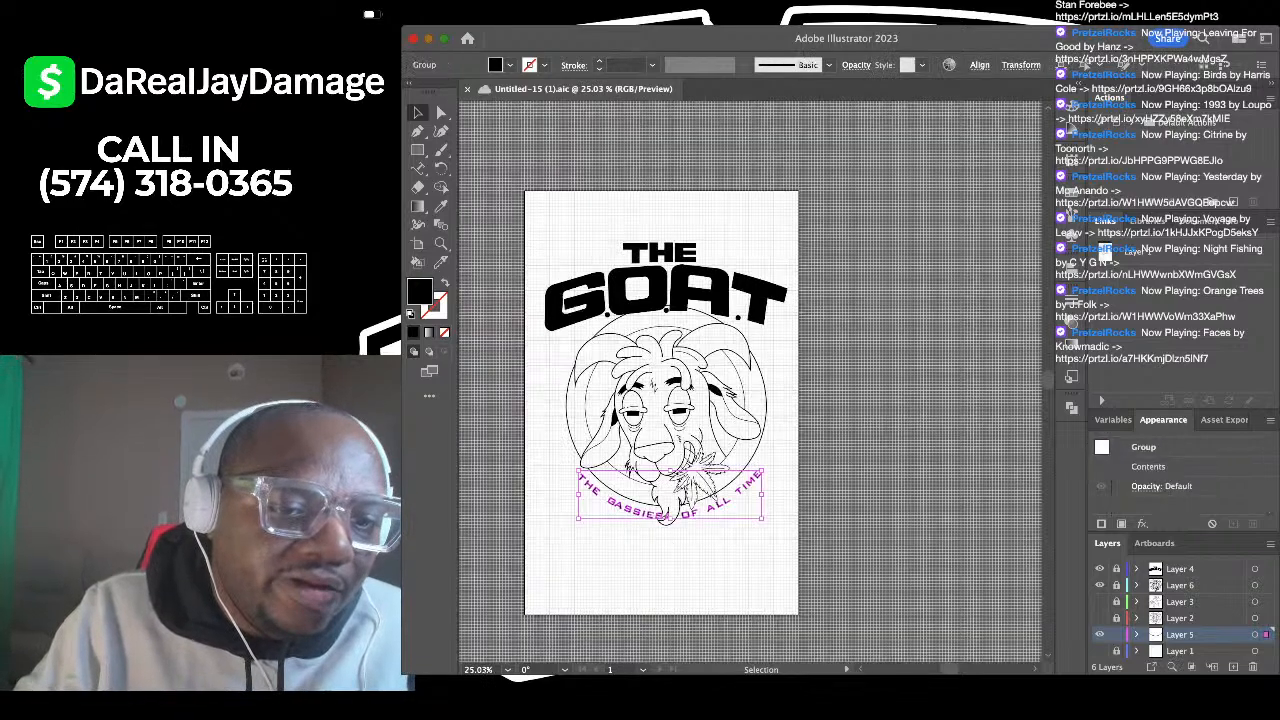
click(590, 378)
scroll(590, 378, up, 4)
scroll(590, 400, up, 1)
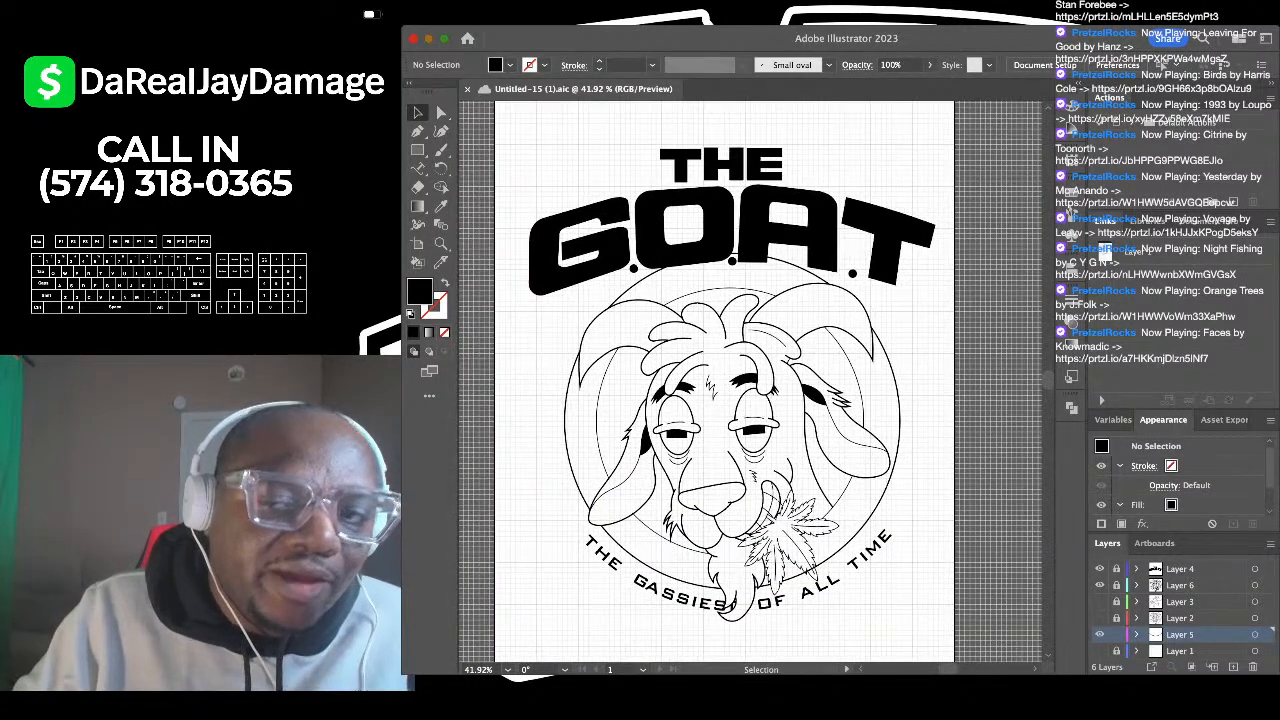